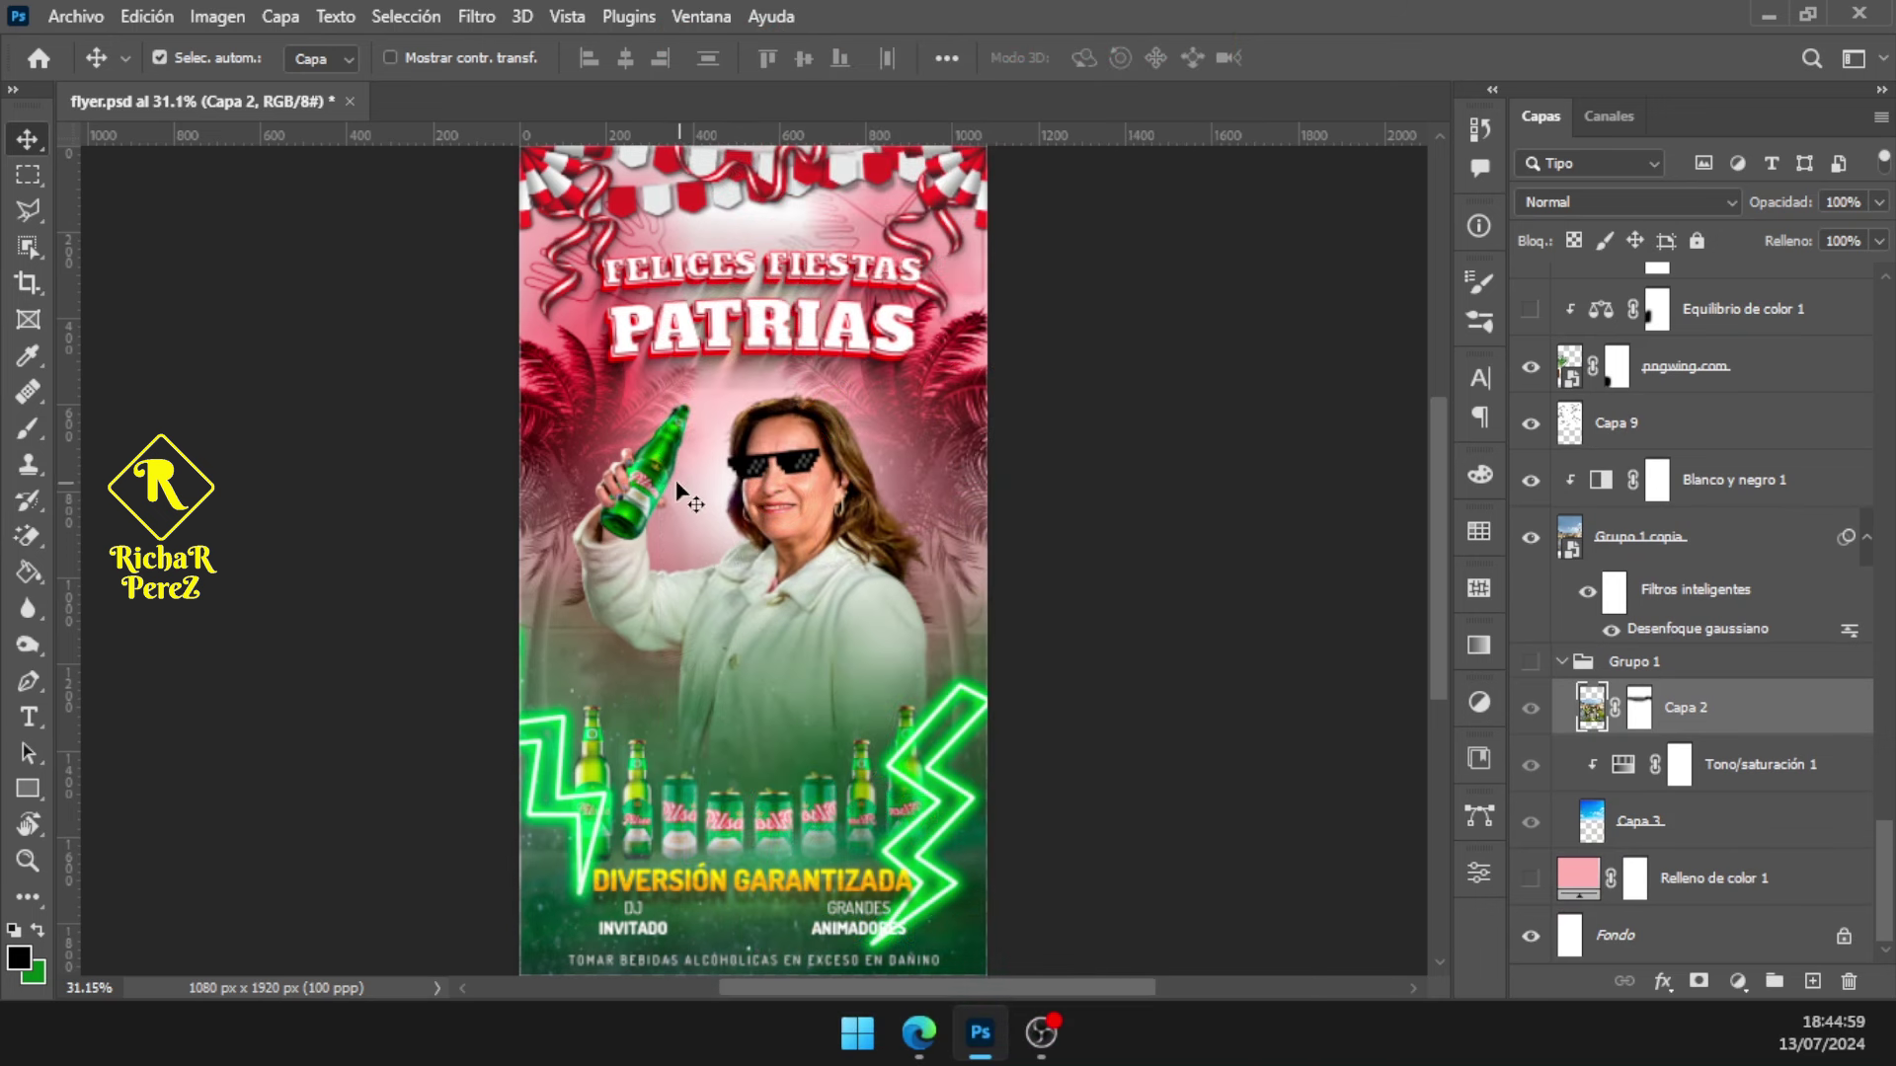
# Open the New Document dialog from the Archivo menu
pyautogui.click(69, 16)
pyautogui.click(96, 45)
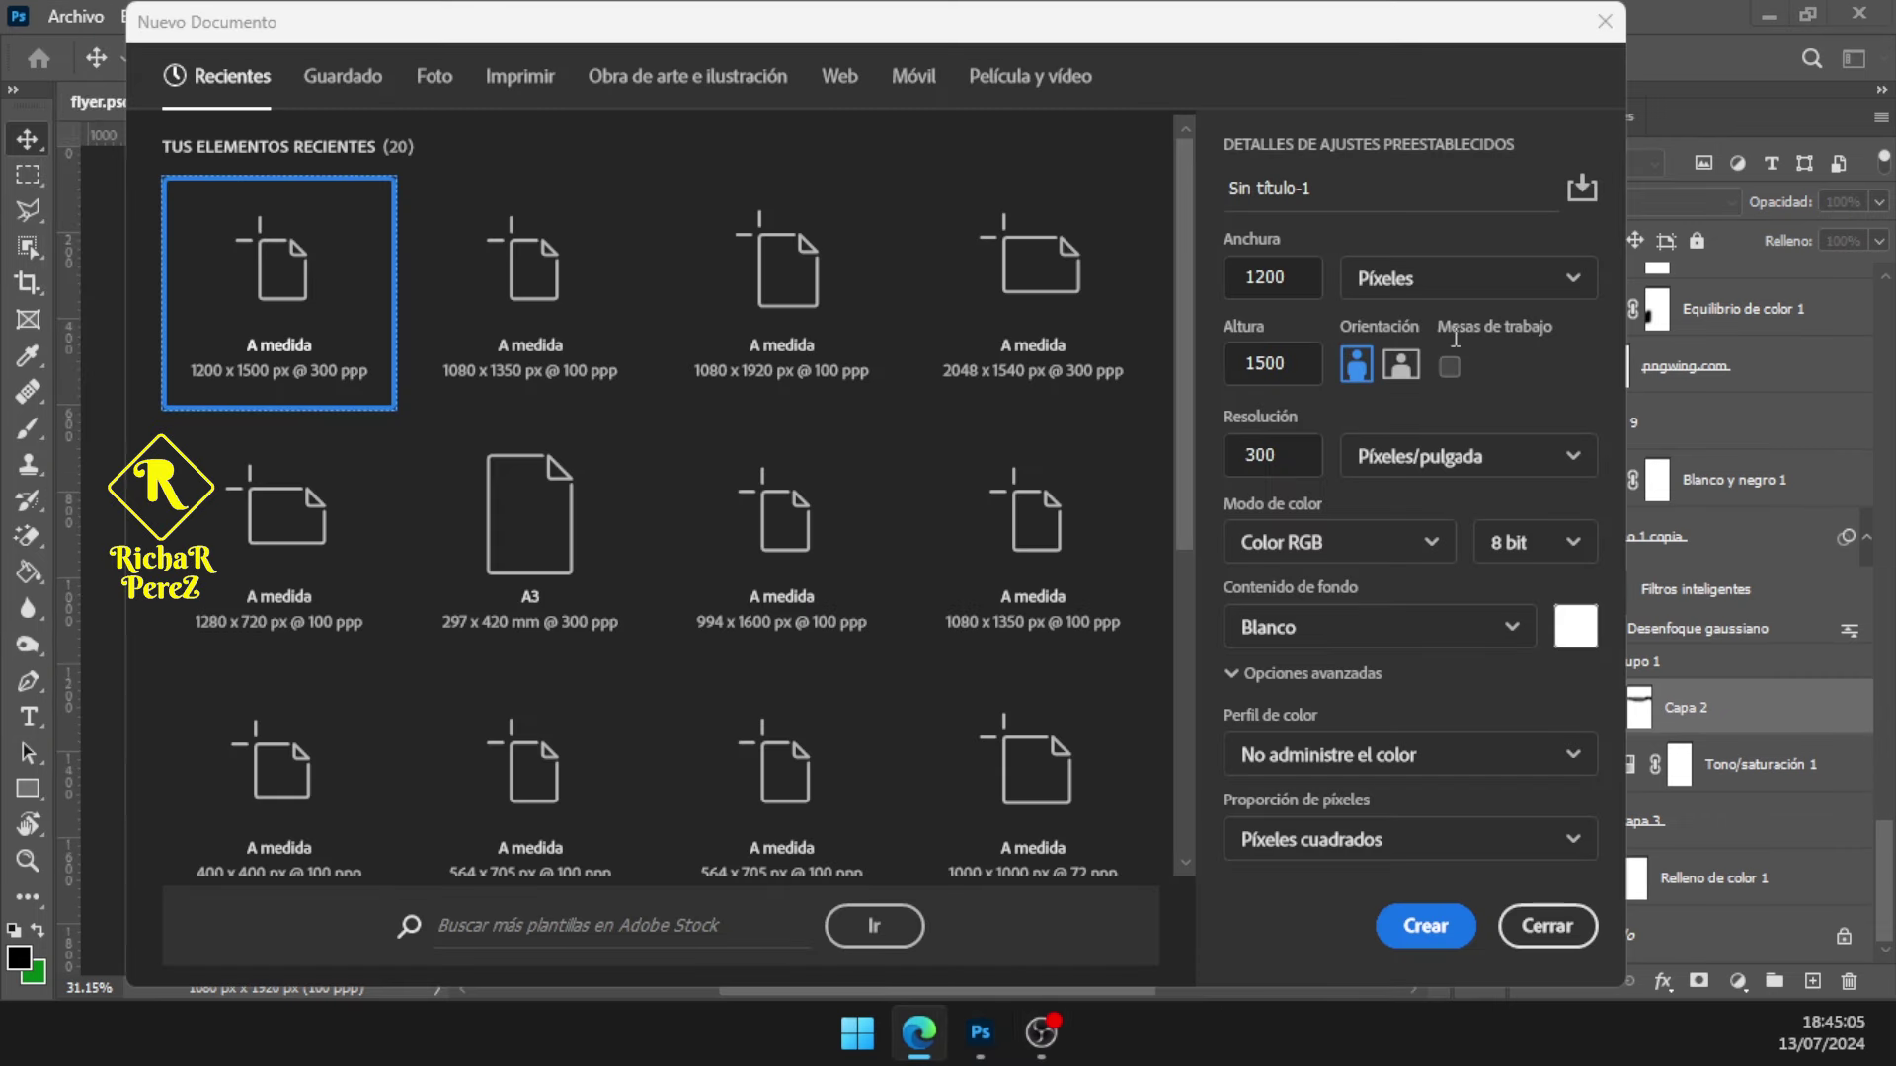
# Create a blank 1080 × 1920 px, 100 ppi document from the recent preset
pyautogui.click(1380, 33)
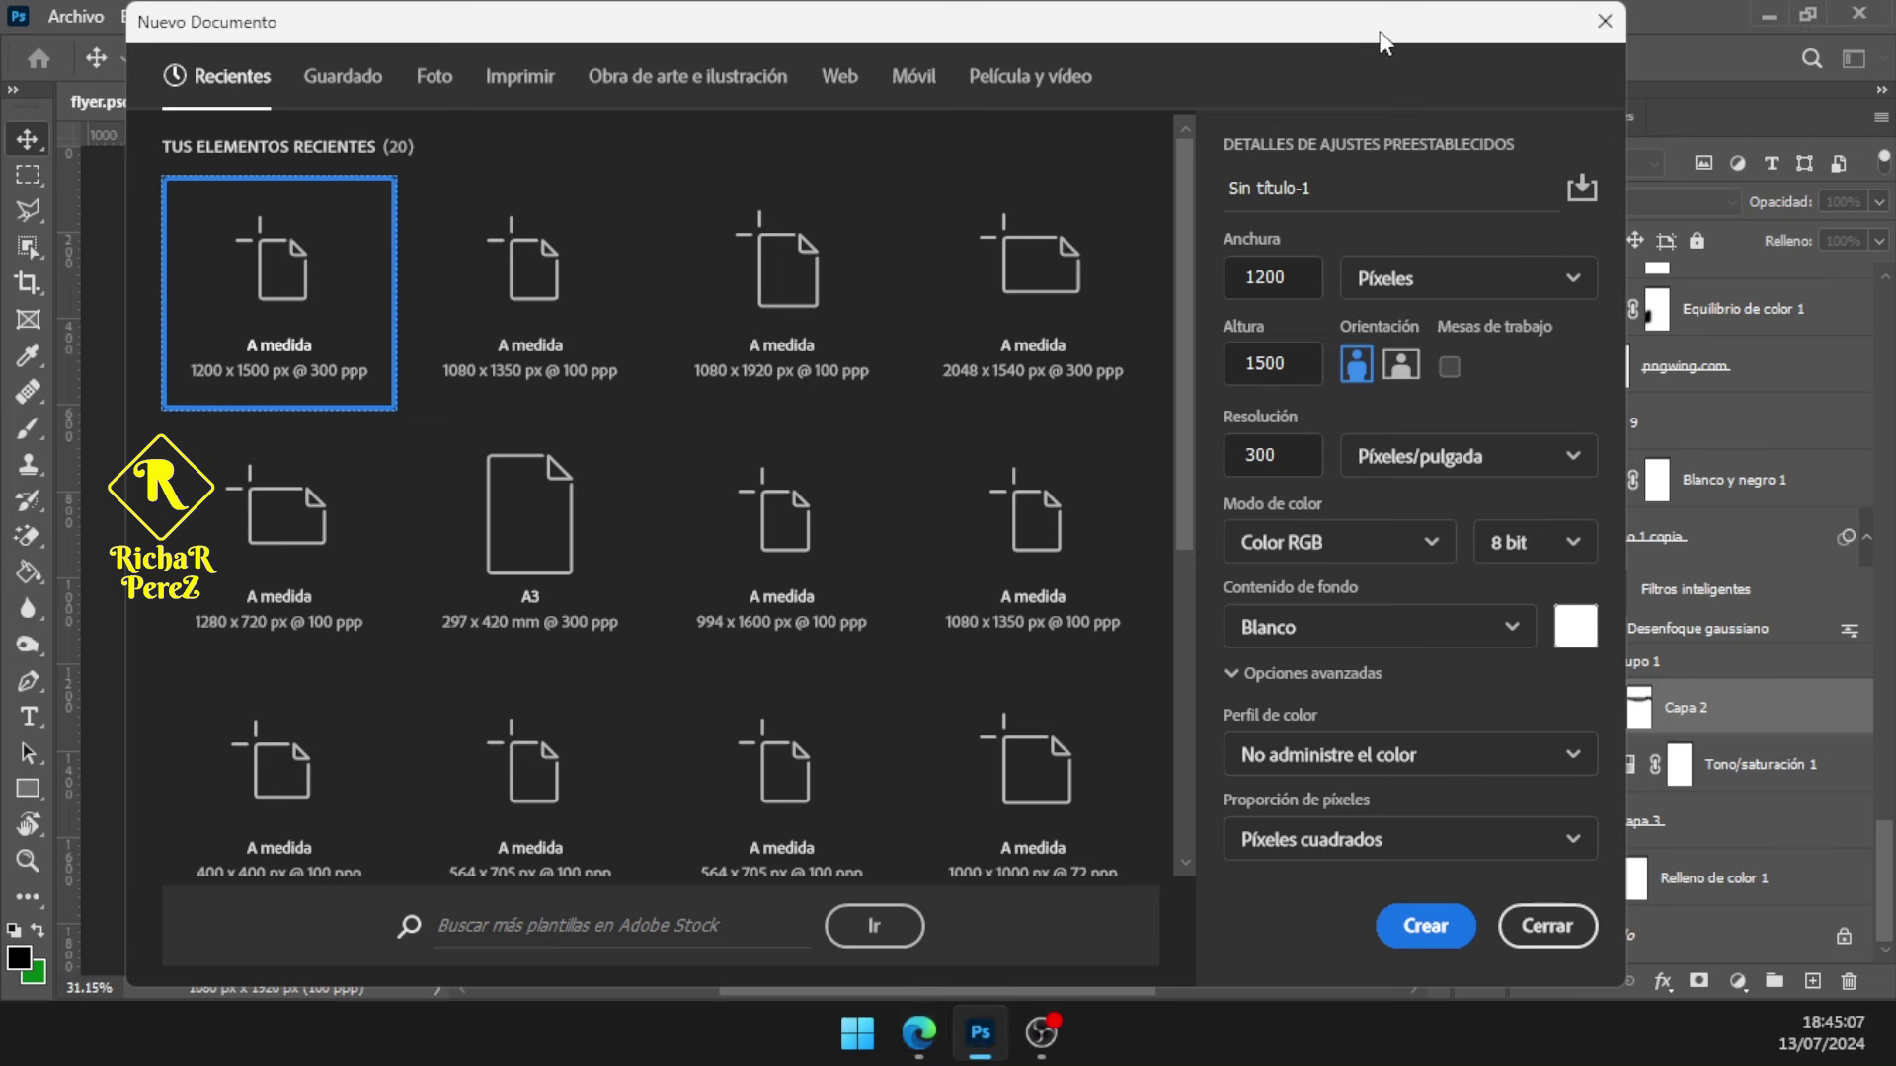
pyautogui.click(1274, 279)
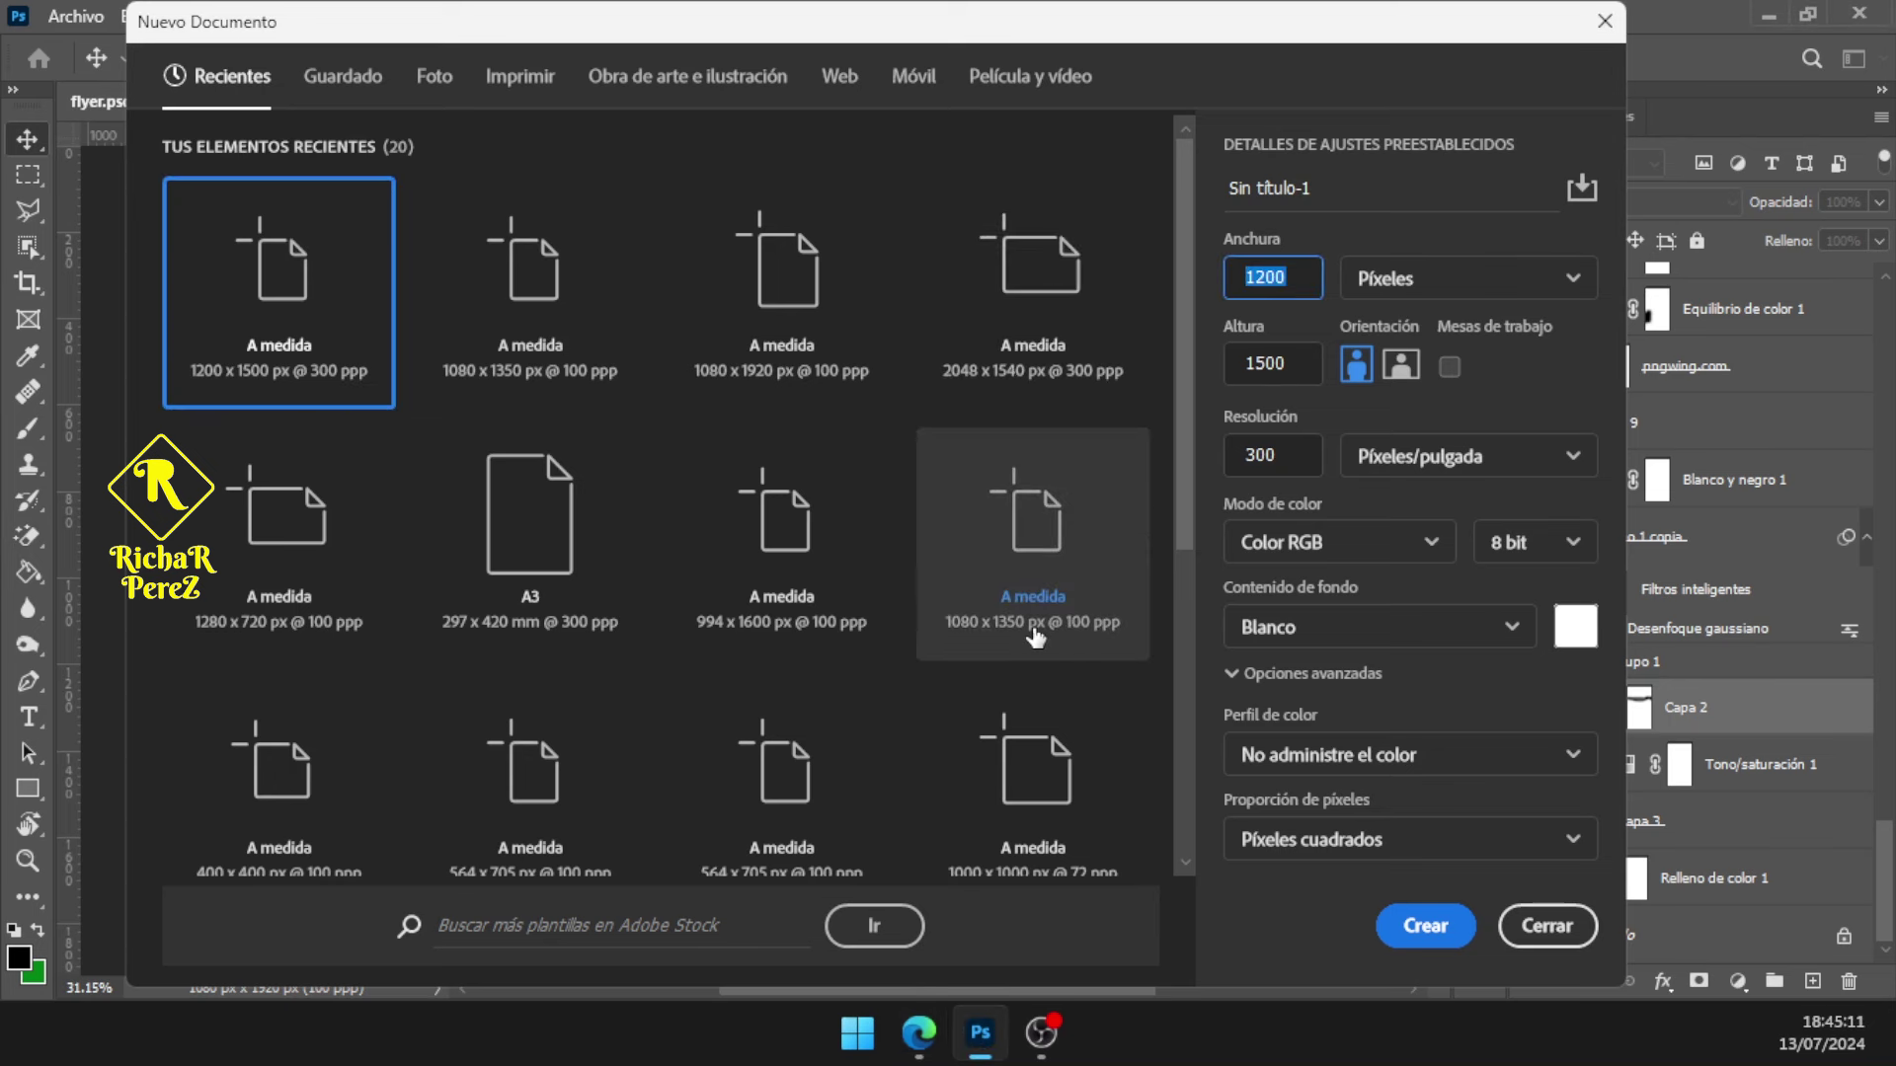
pyautogui.click(541, 374)
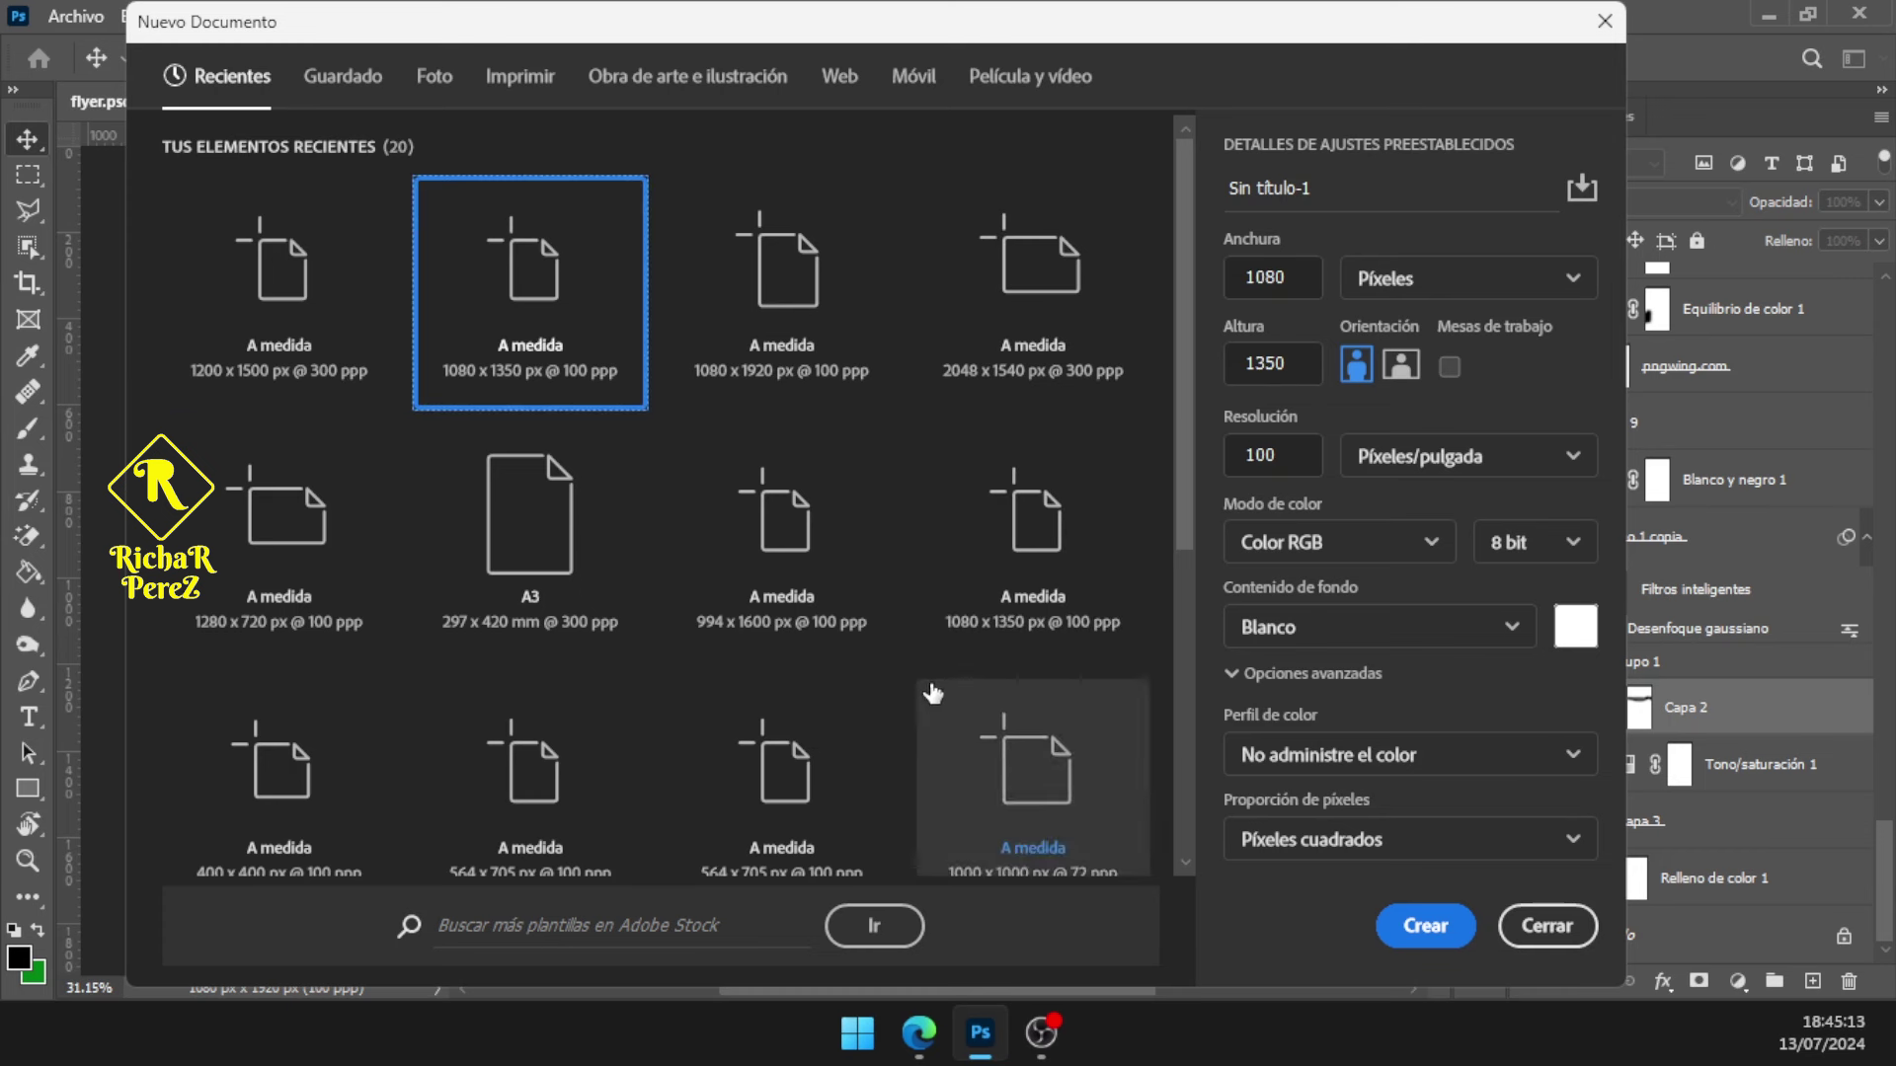
pyautogui.click(802, 391)
pyautogui.click(1308, 277)
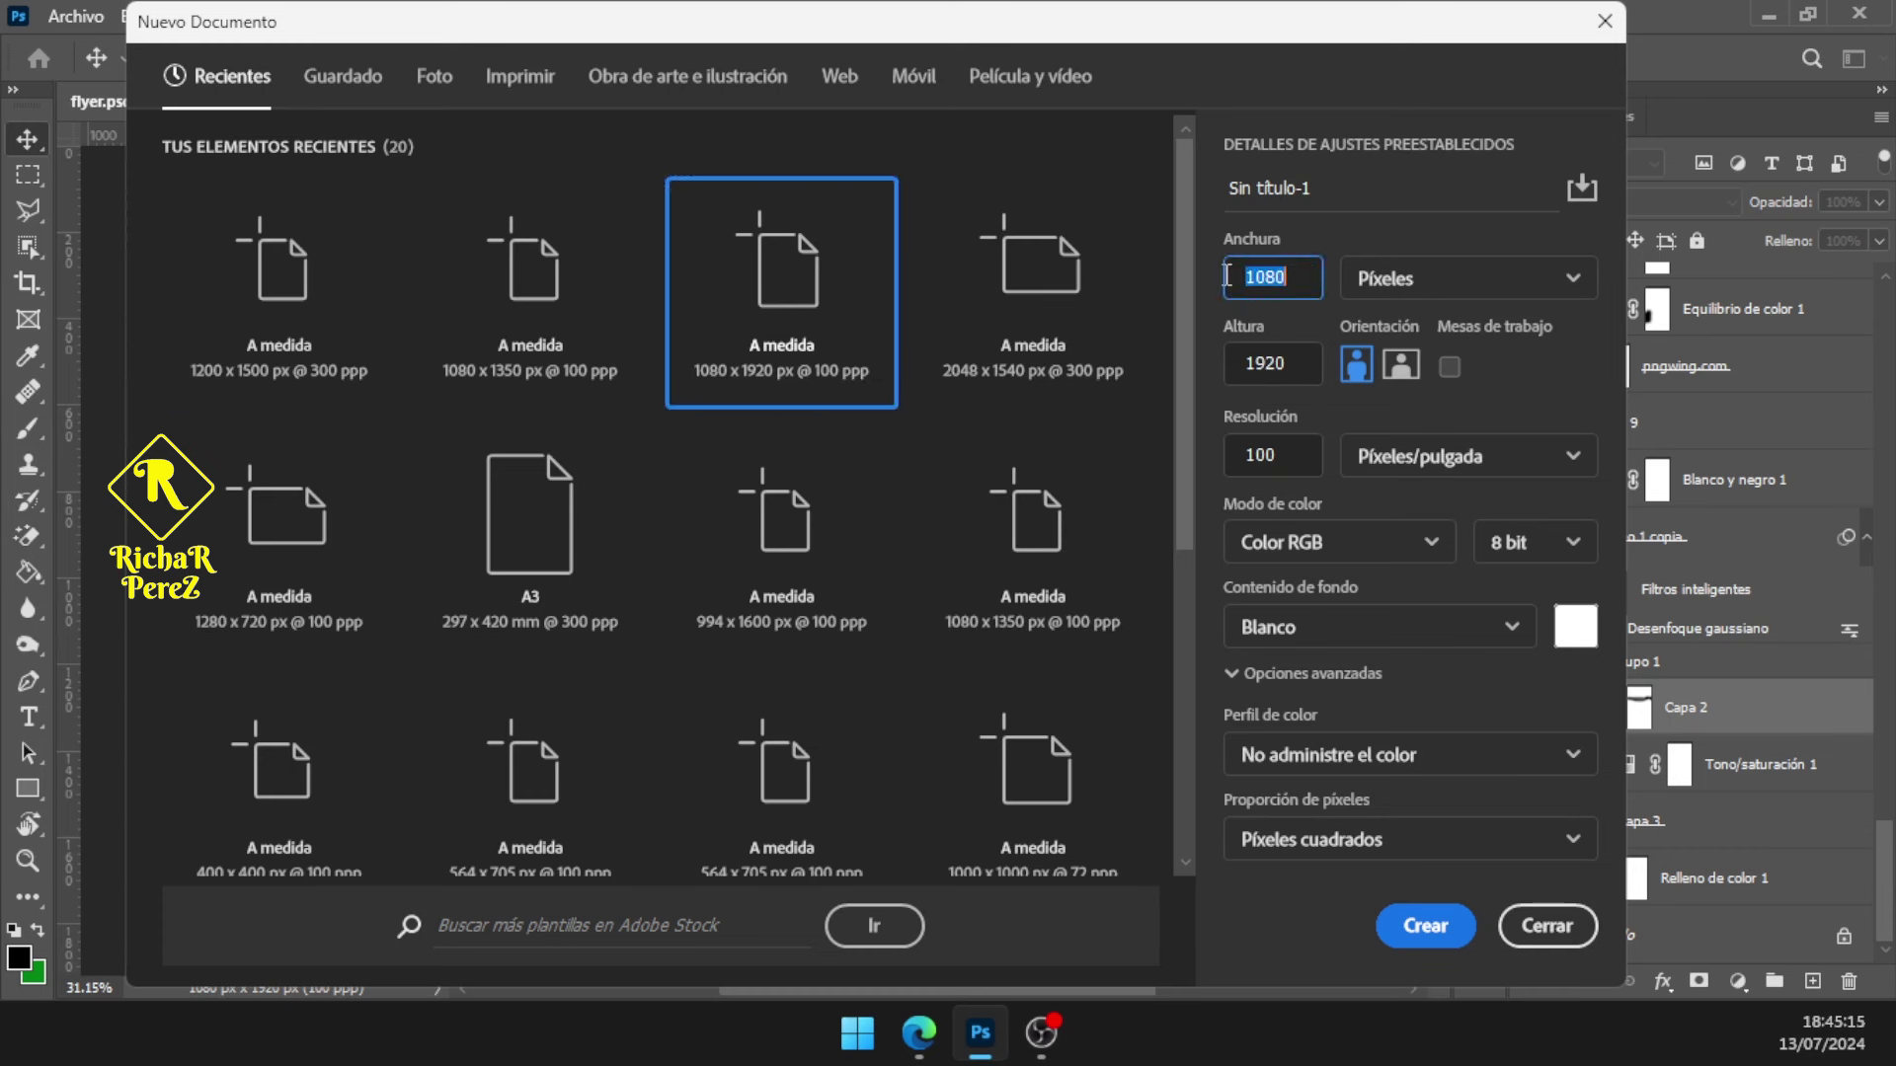
pyautogui.click(1292, 362)
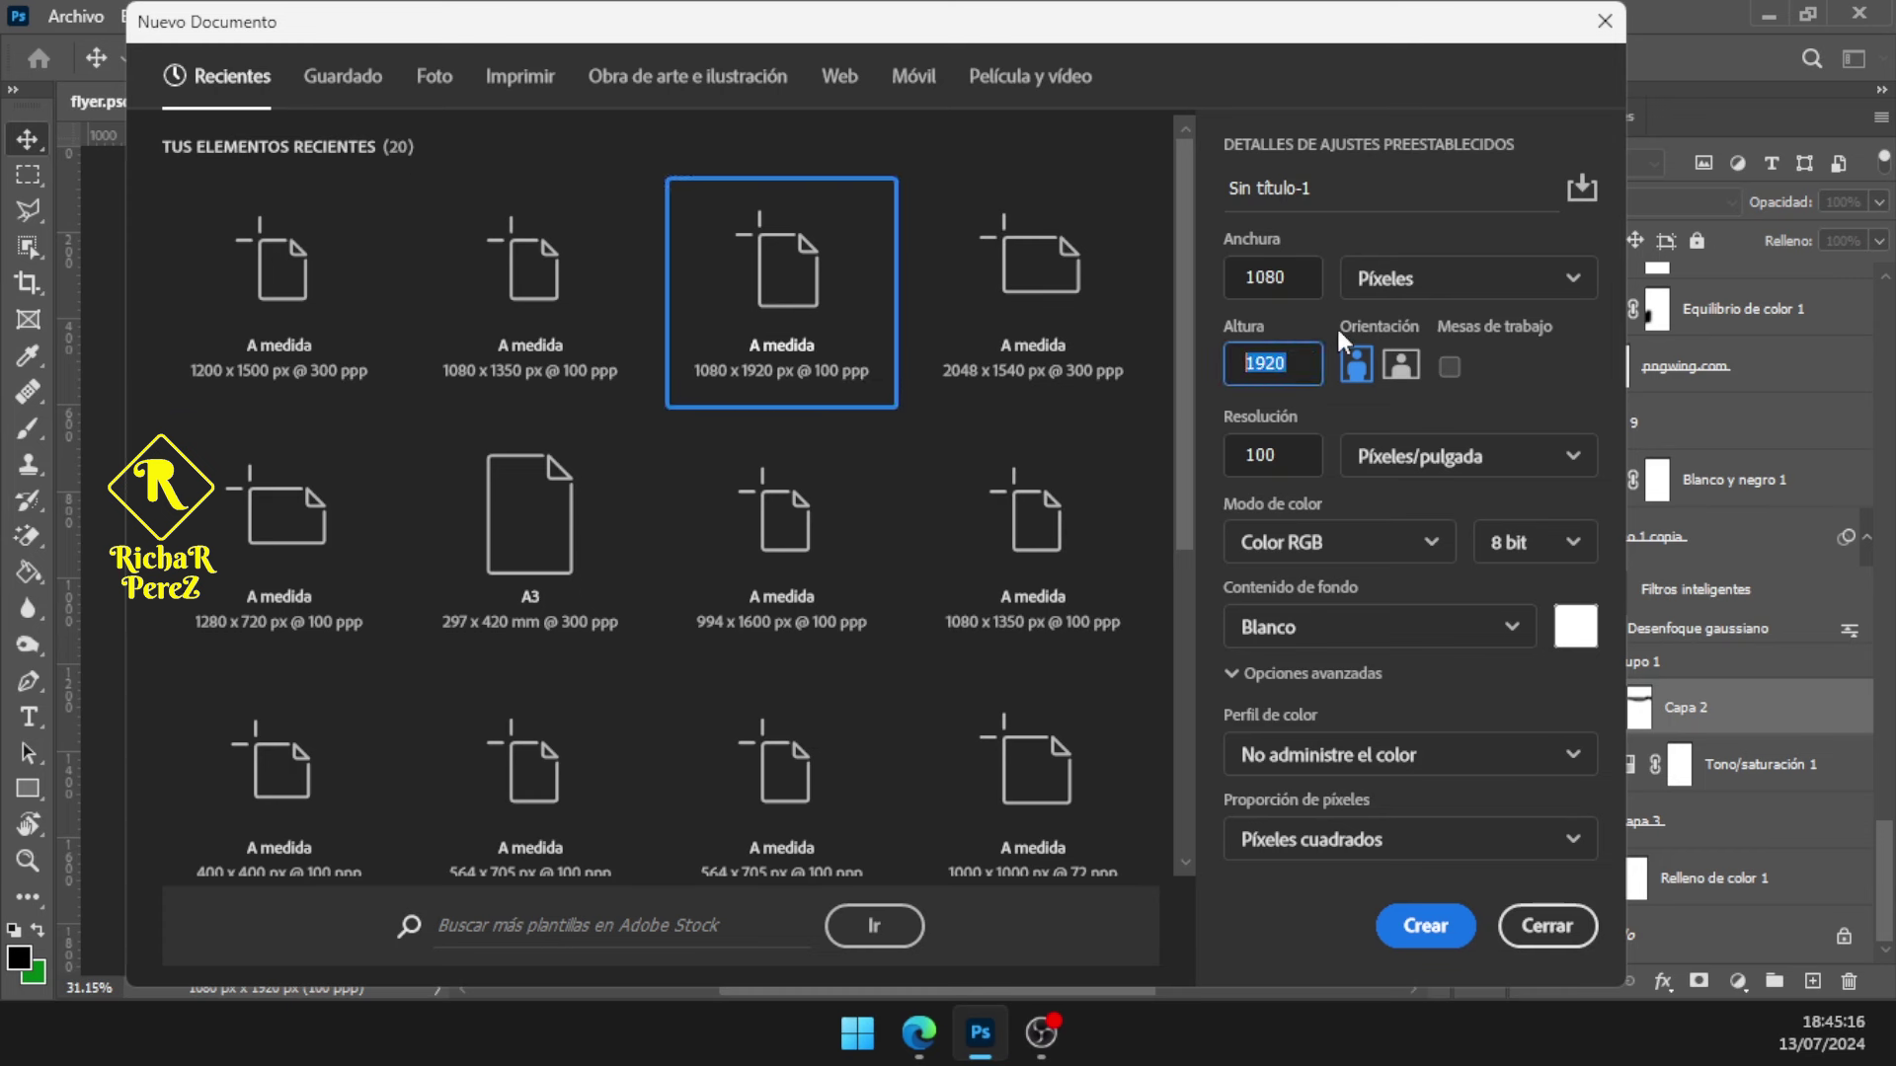
pyautogui.click(1400, 280)
pyautogui.click(1424, 341)
pyautogui.click(1256, 459)
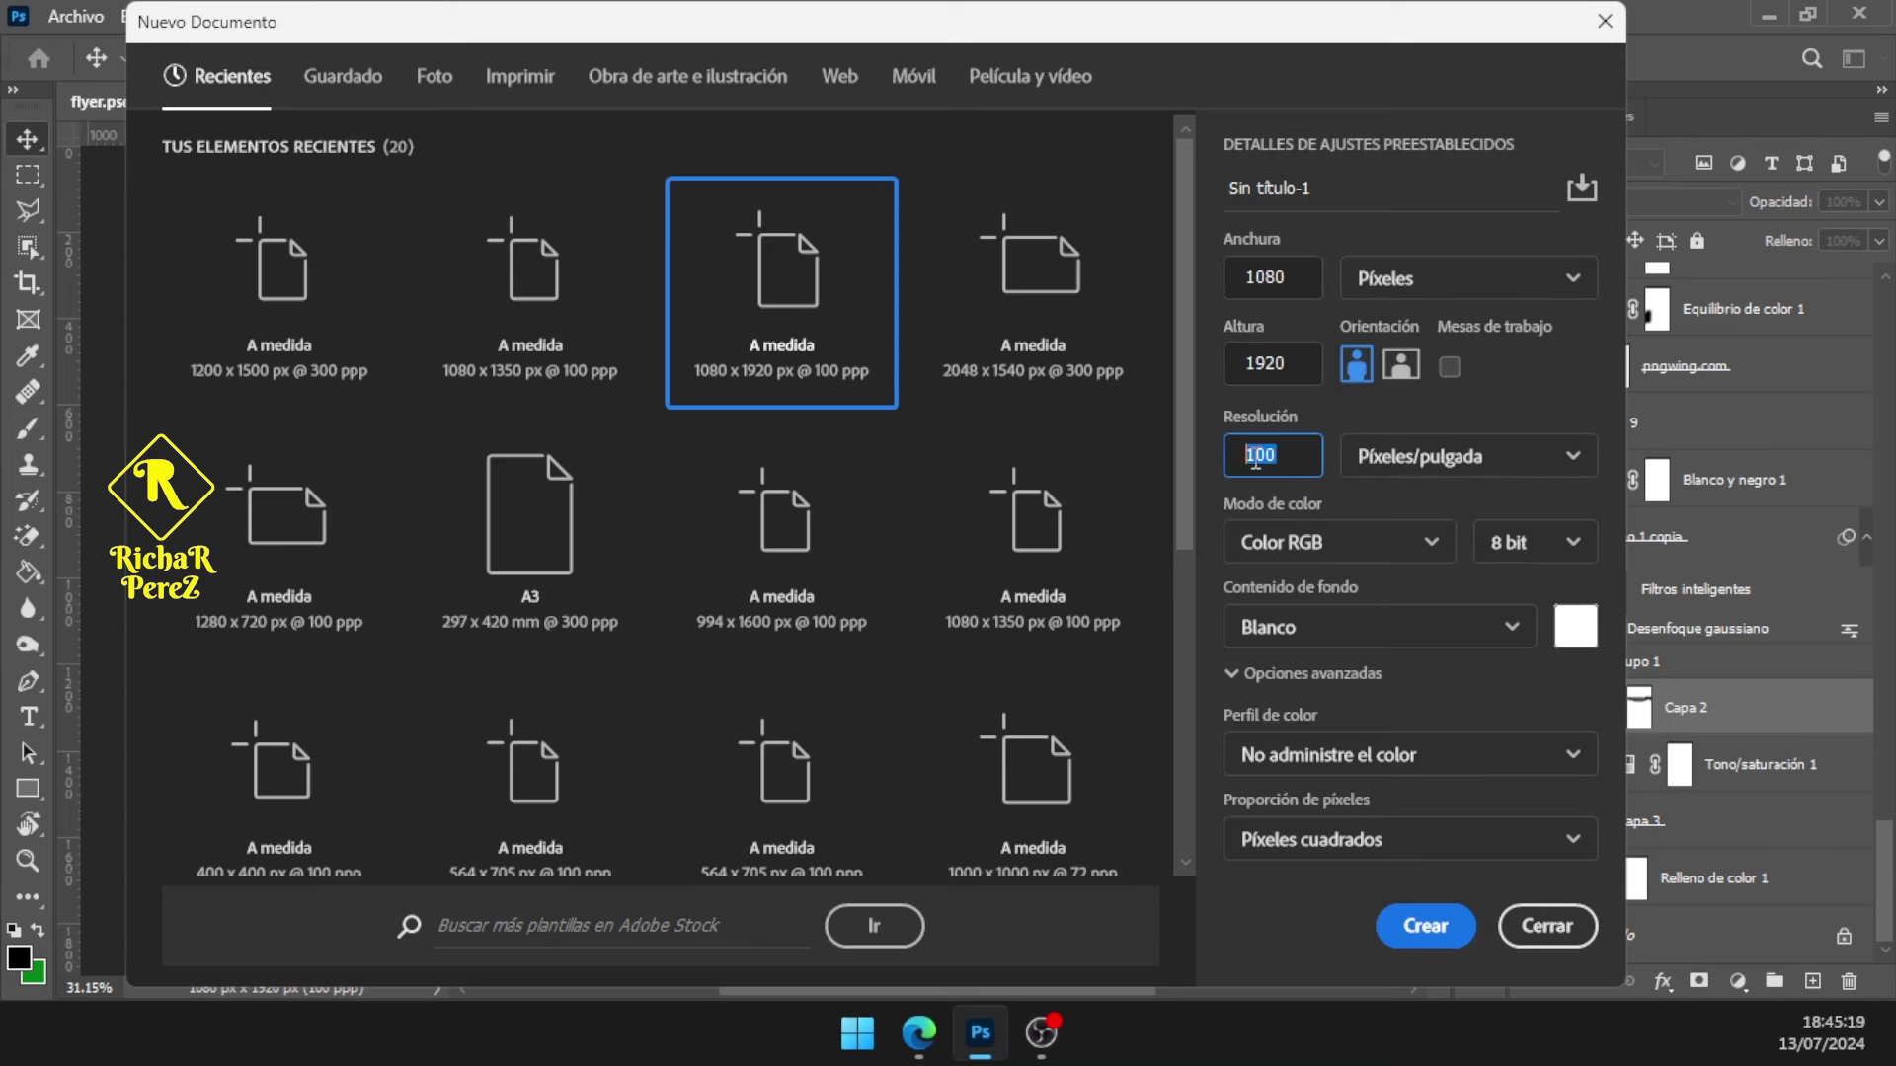
pyautogui.click(1431, 456)
pyautogui.click(1412, 500)
pyautogui.click(1427, 929)
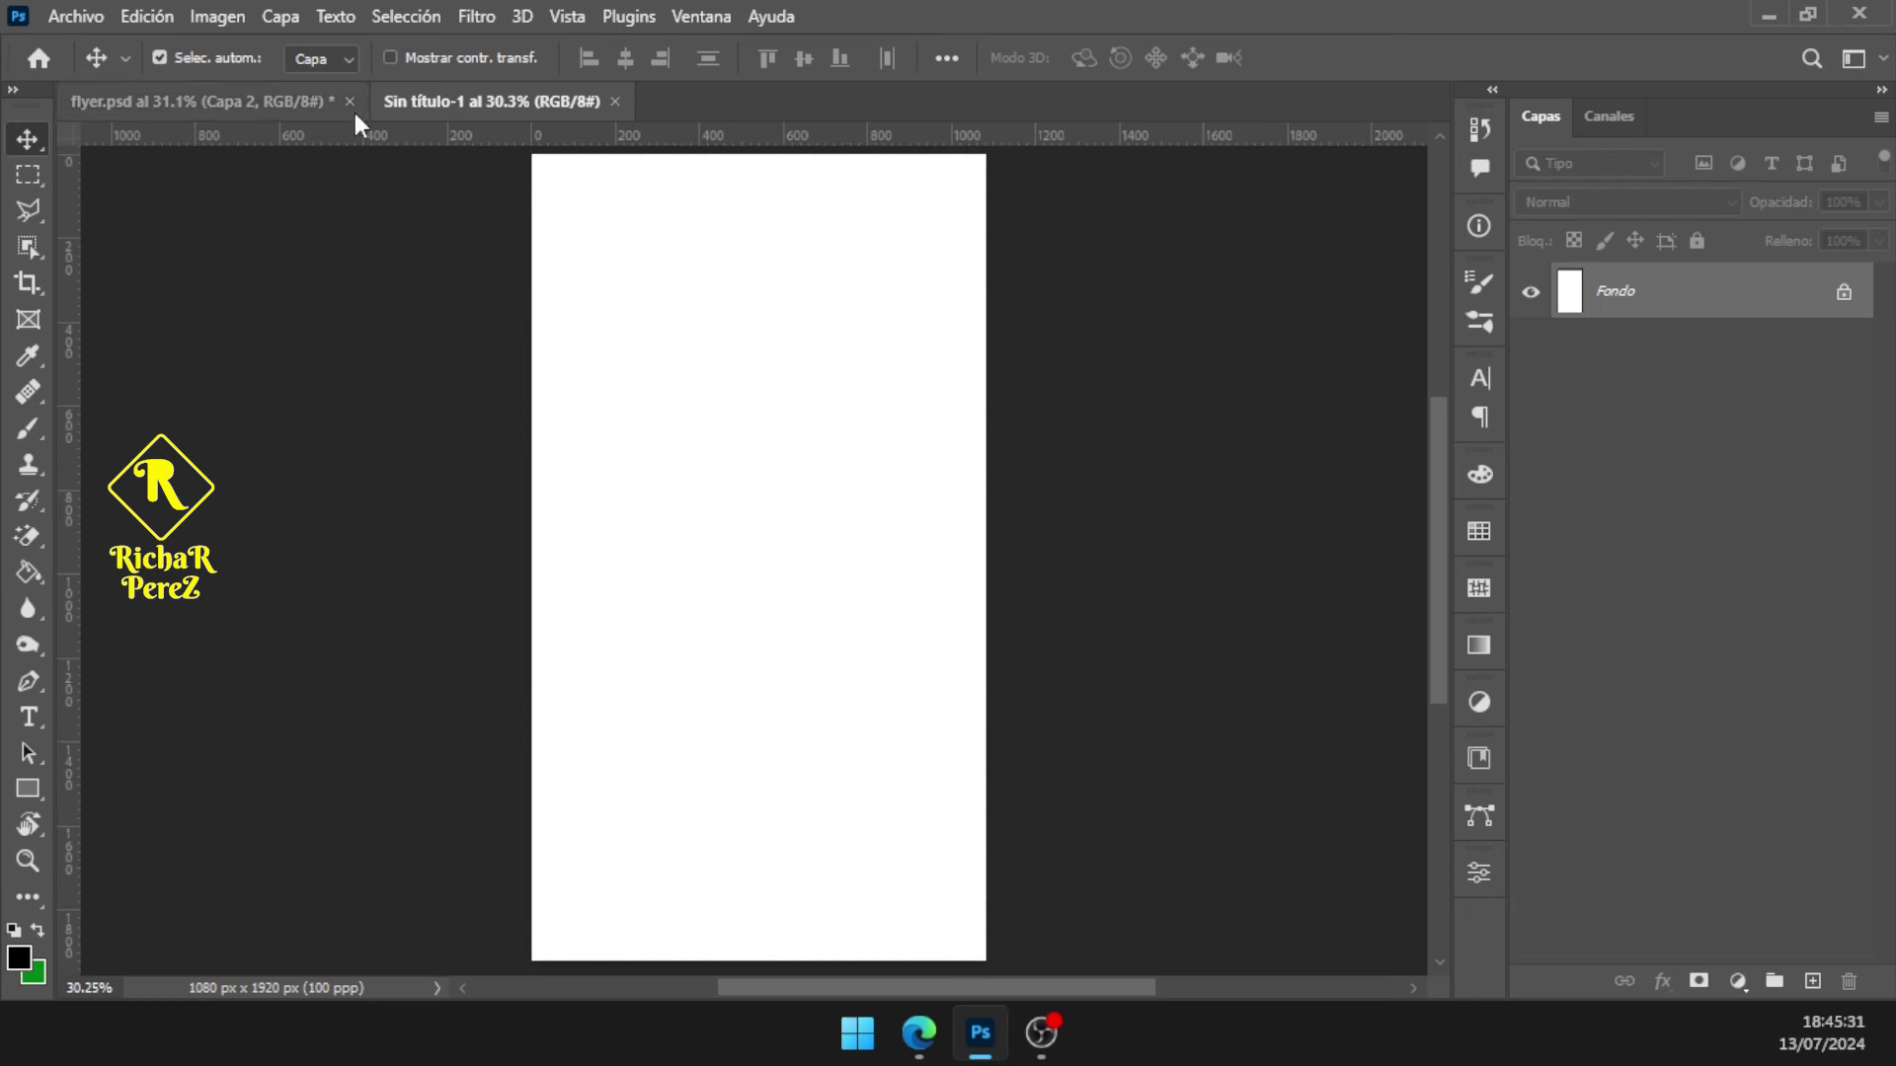
# Place the palacio image into the new document as an embedded layer
pyautogui.click(74, 16)
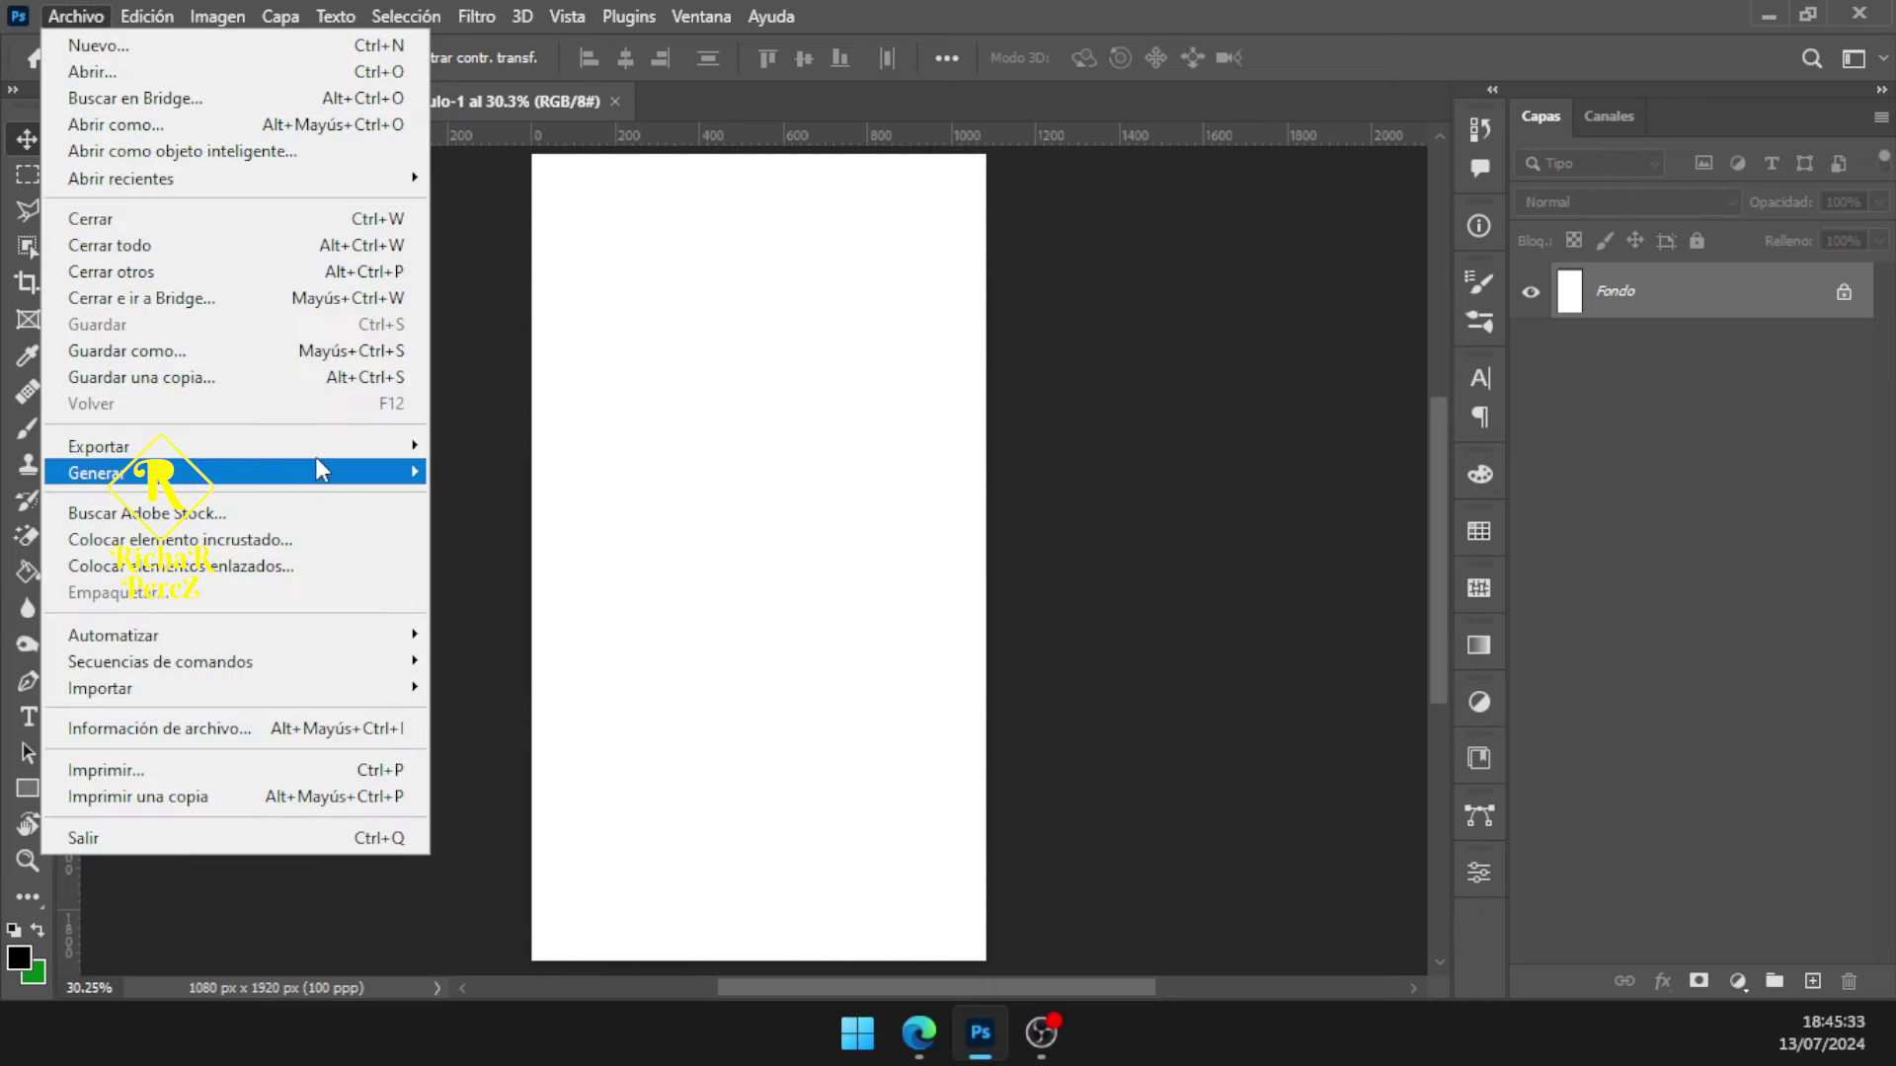
pyautogui.click(267, 539)
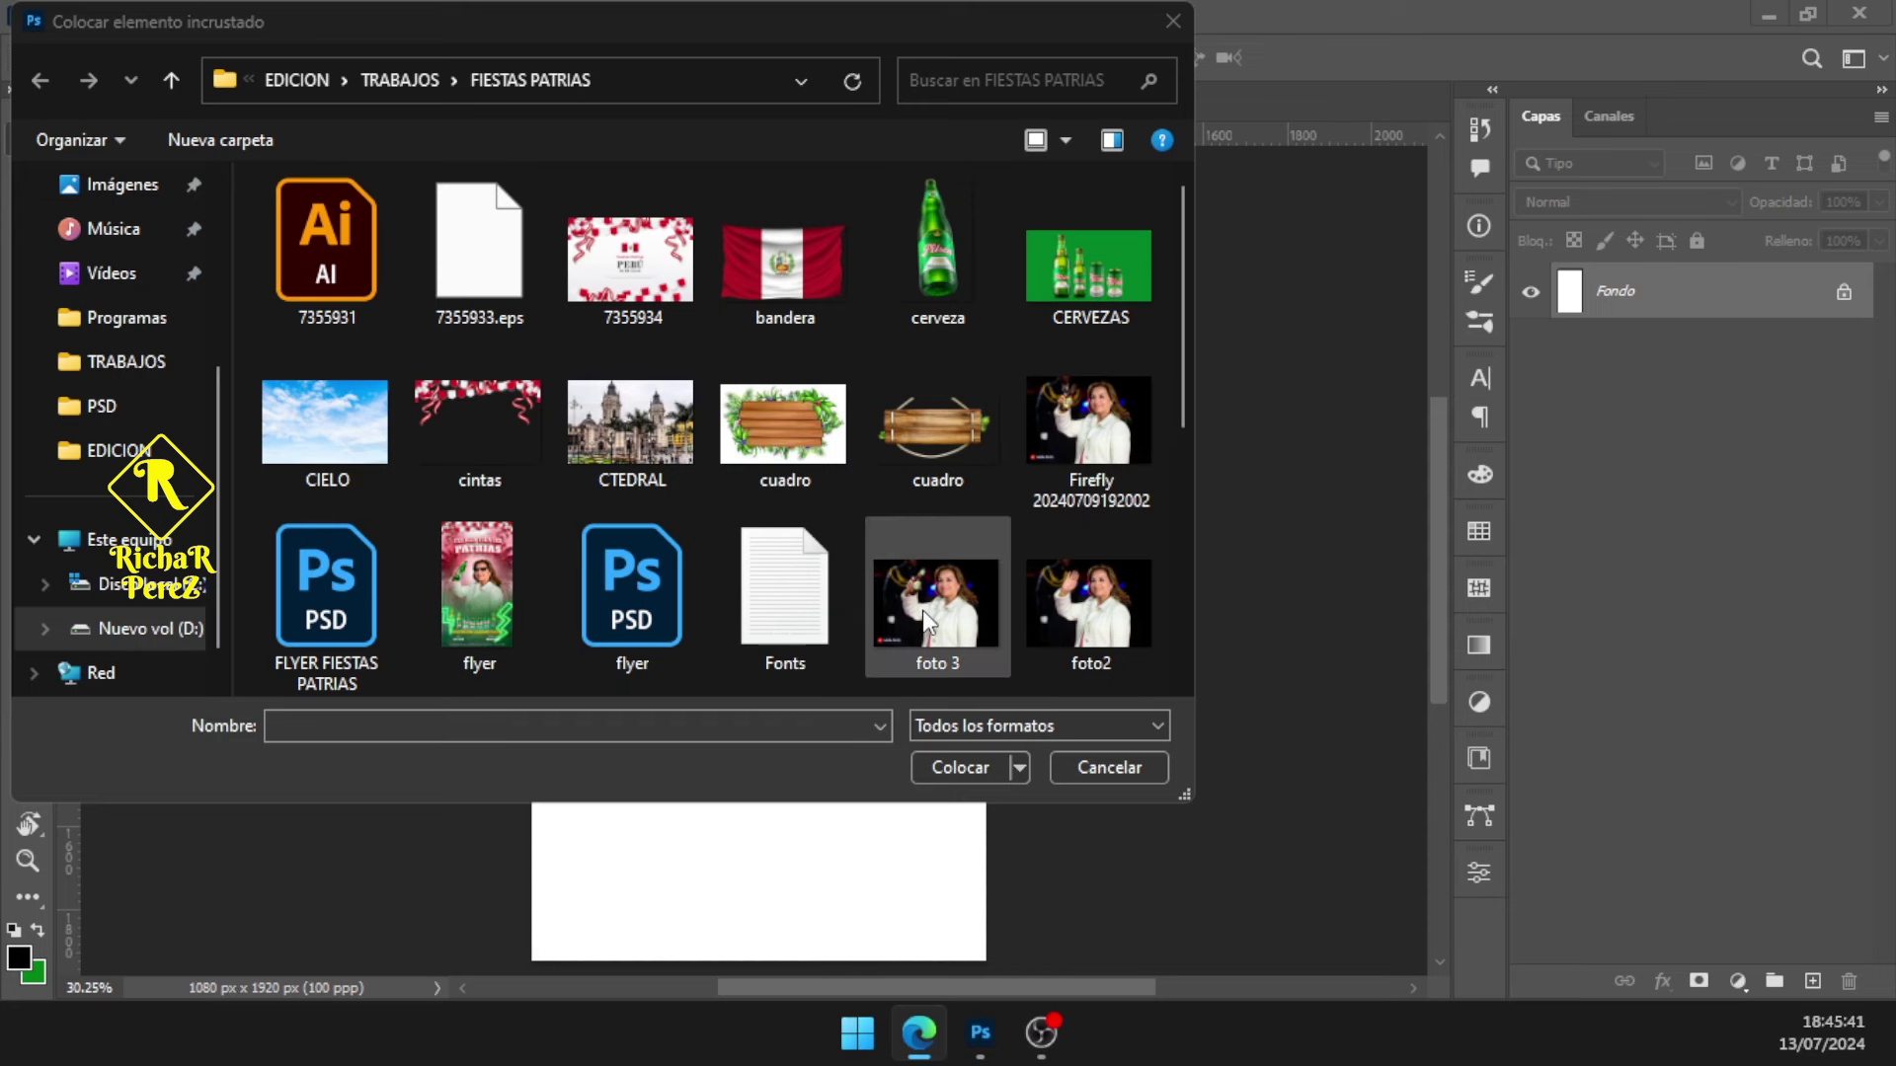
pyautogui.scroll(-3, 902, 598)
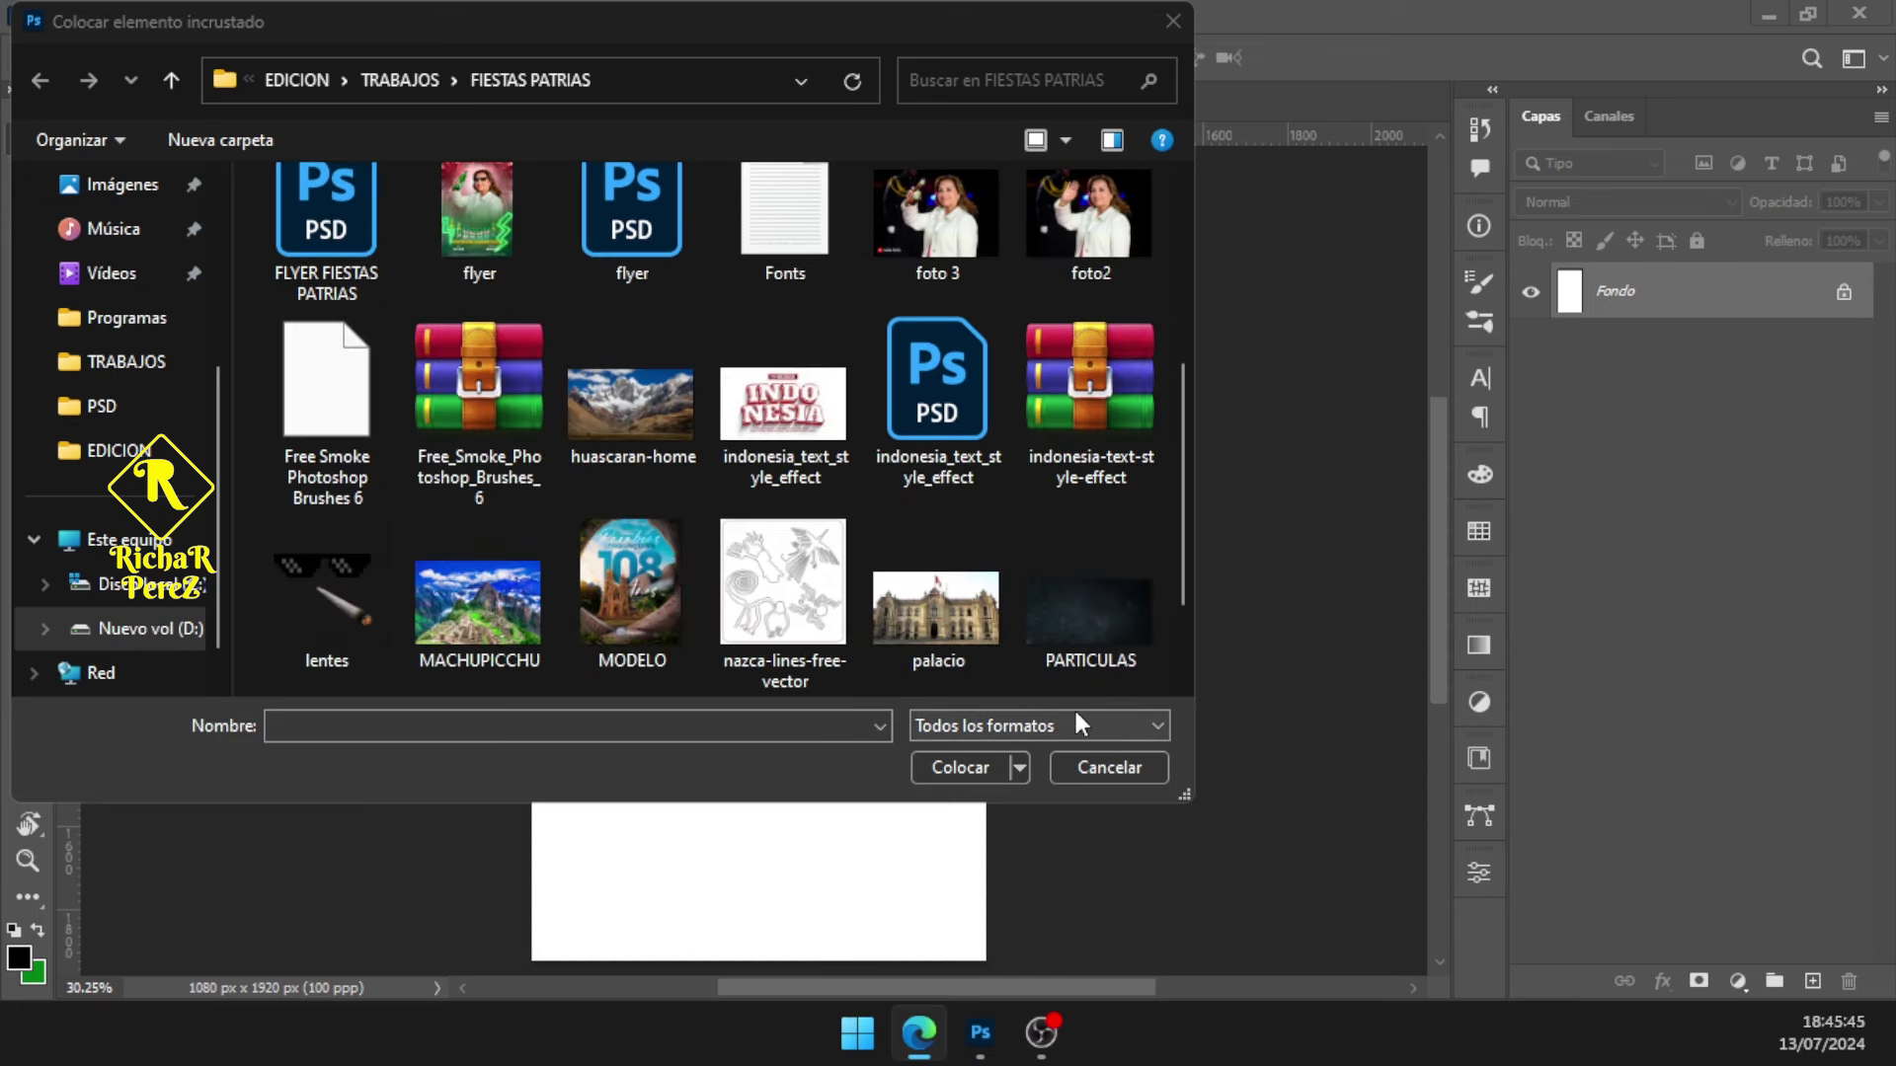
pyautogui.scroll(-2, 1053, 686)
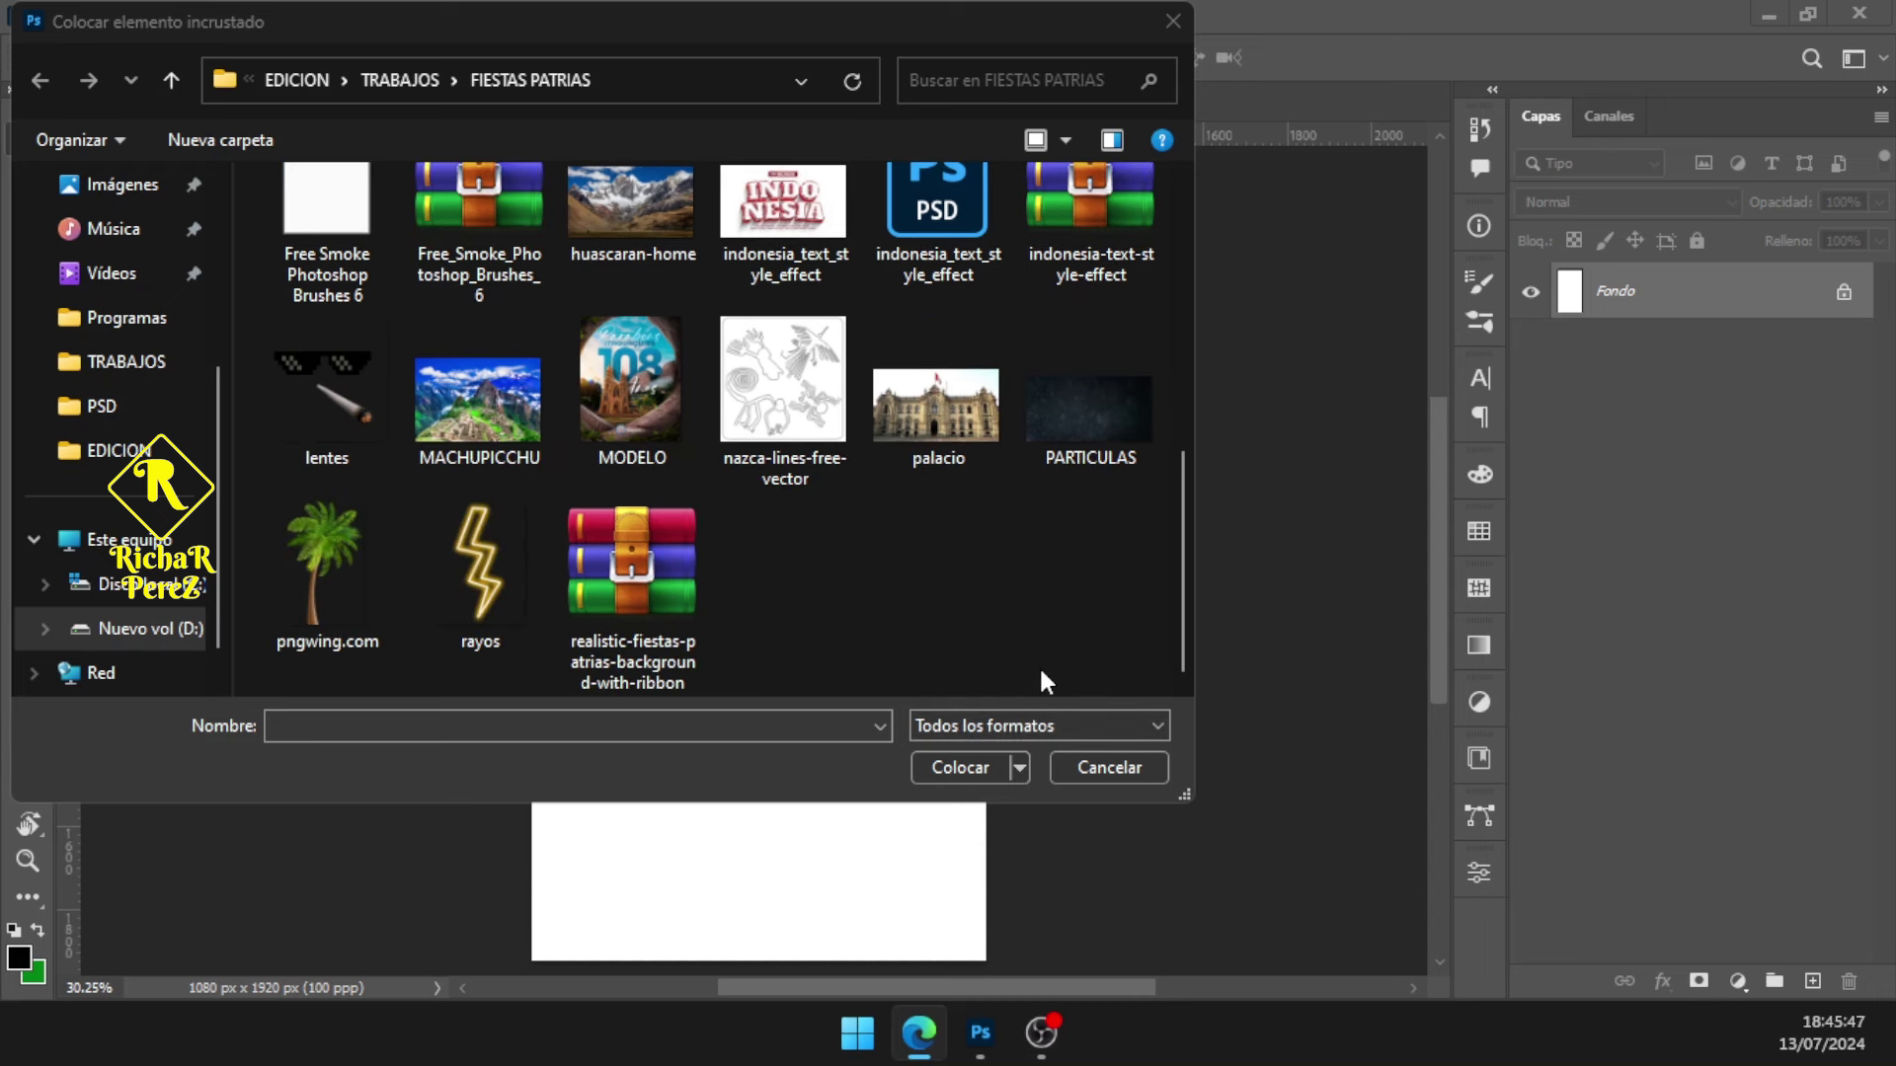
pyautogui.click(939, 411)
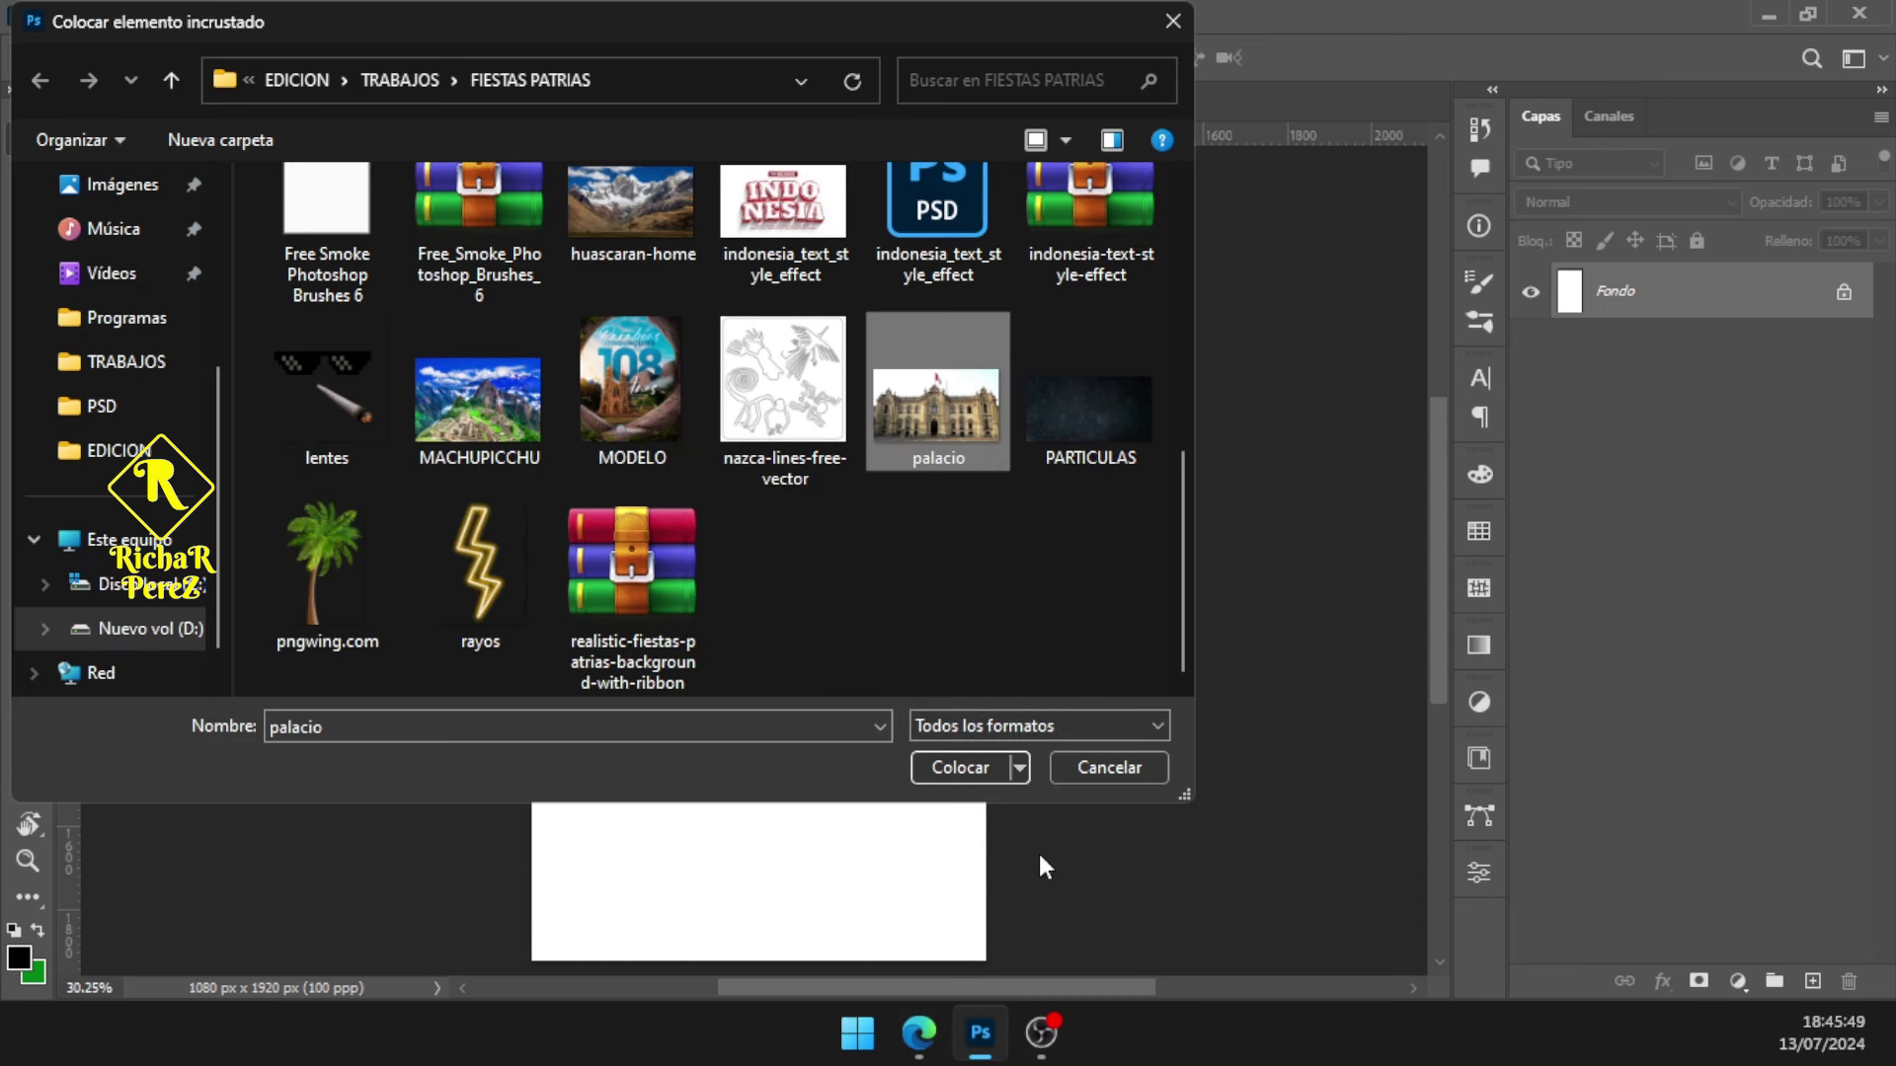
pyautogui.click(987, 775)
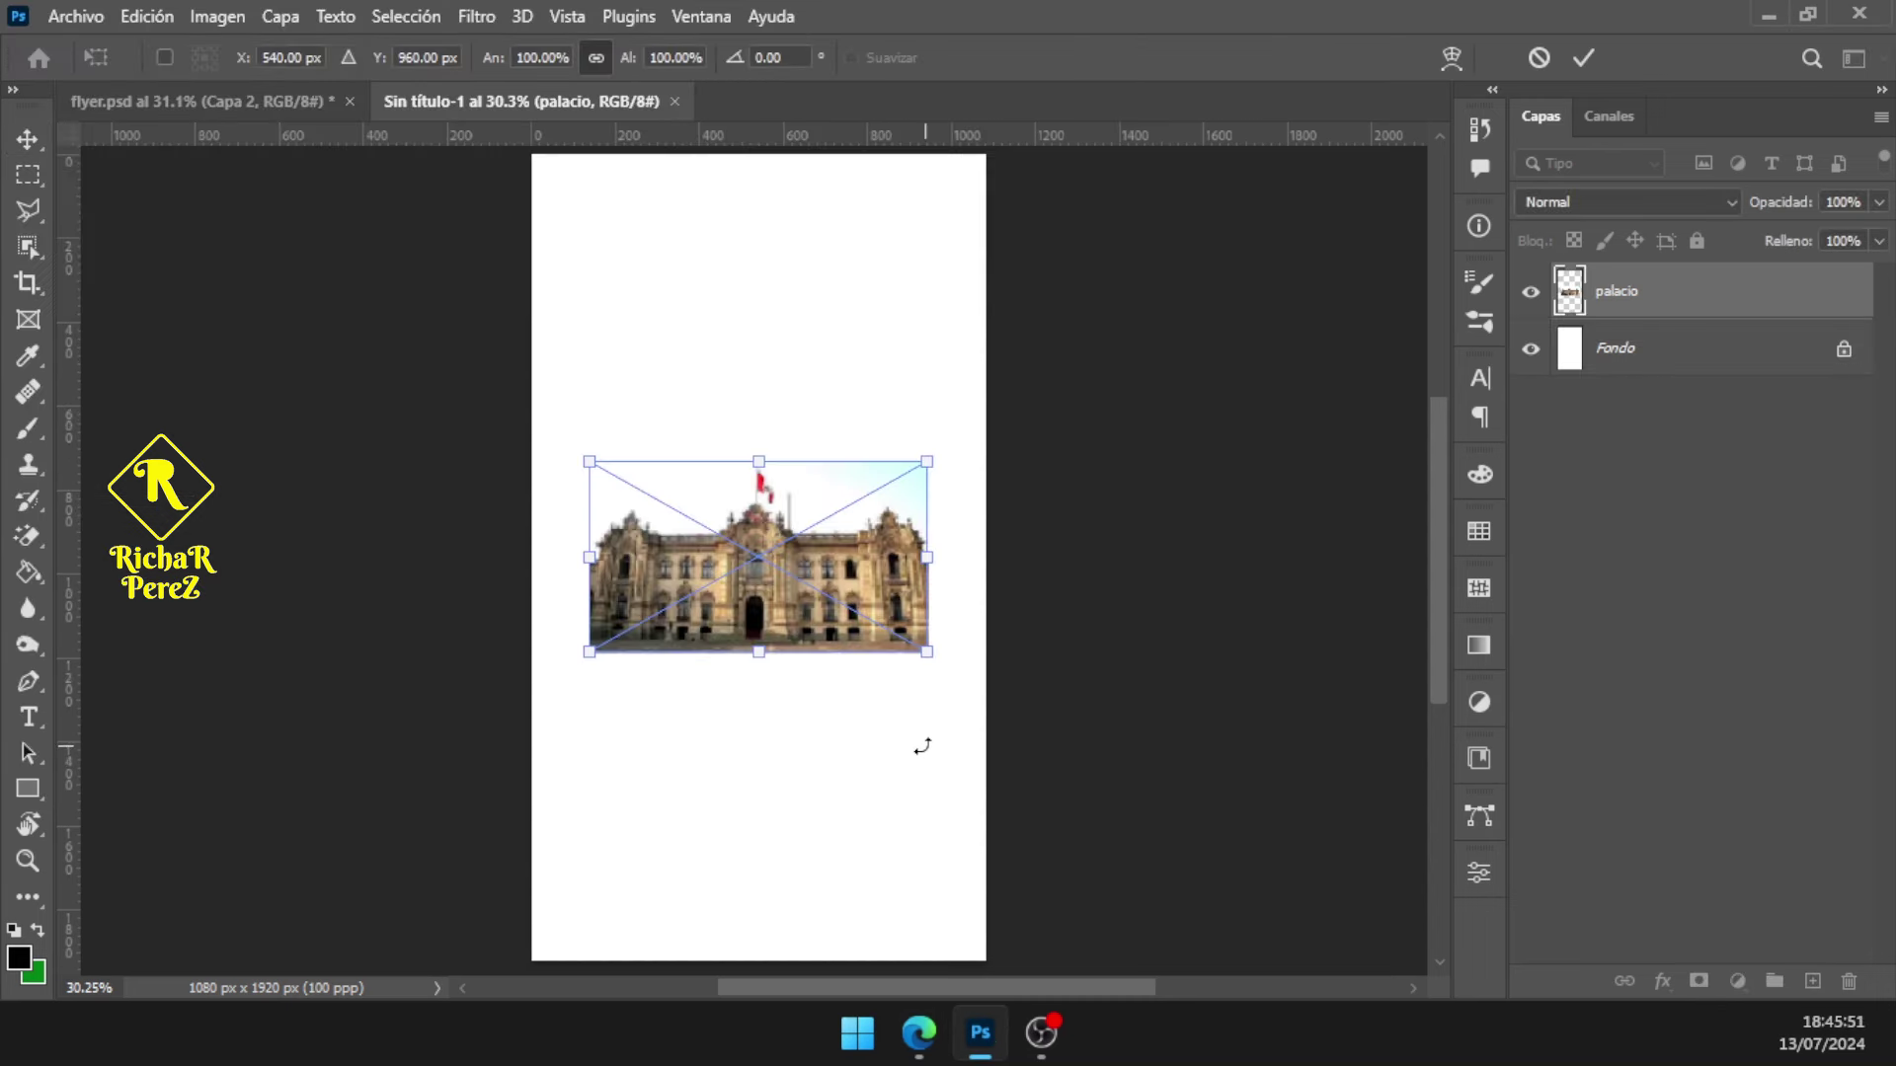
# Scale the palace image up to about 251% and commit the transform
pyautogui.moveTo(758, 651); pyautogui.dragTo(780, 829)
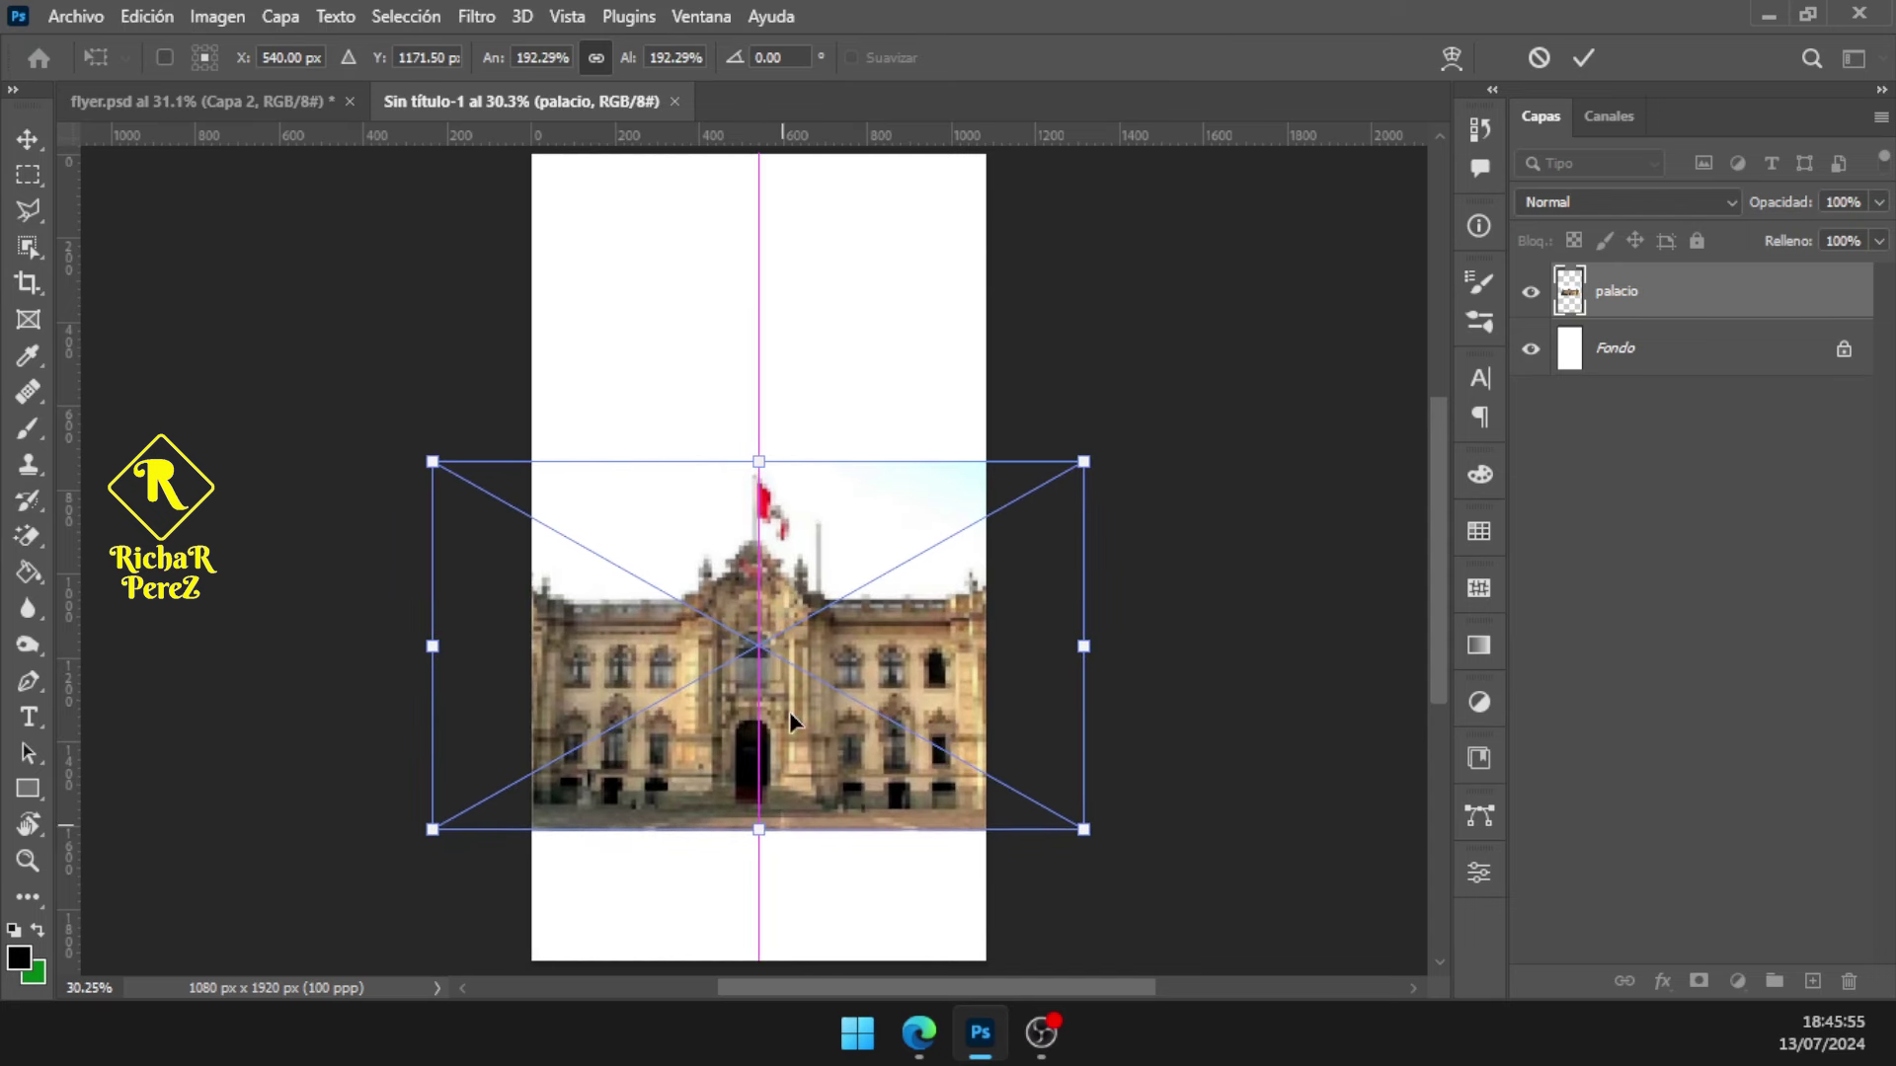
pyautogui.moveTo(753, 460); pyautogui.dragTo(758, 348)
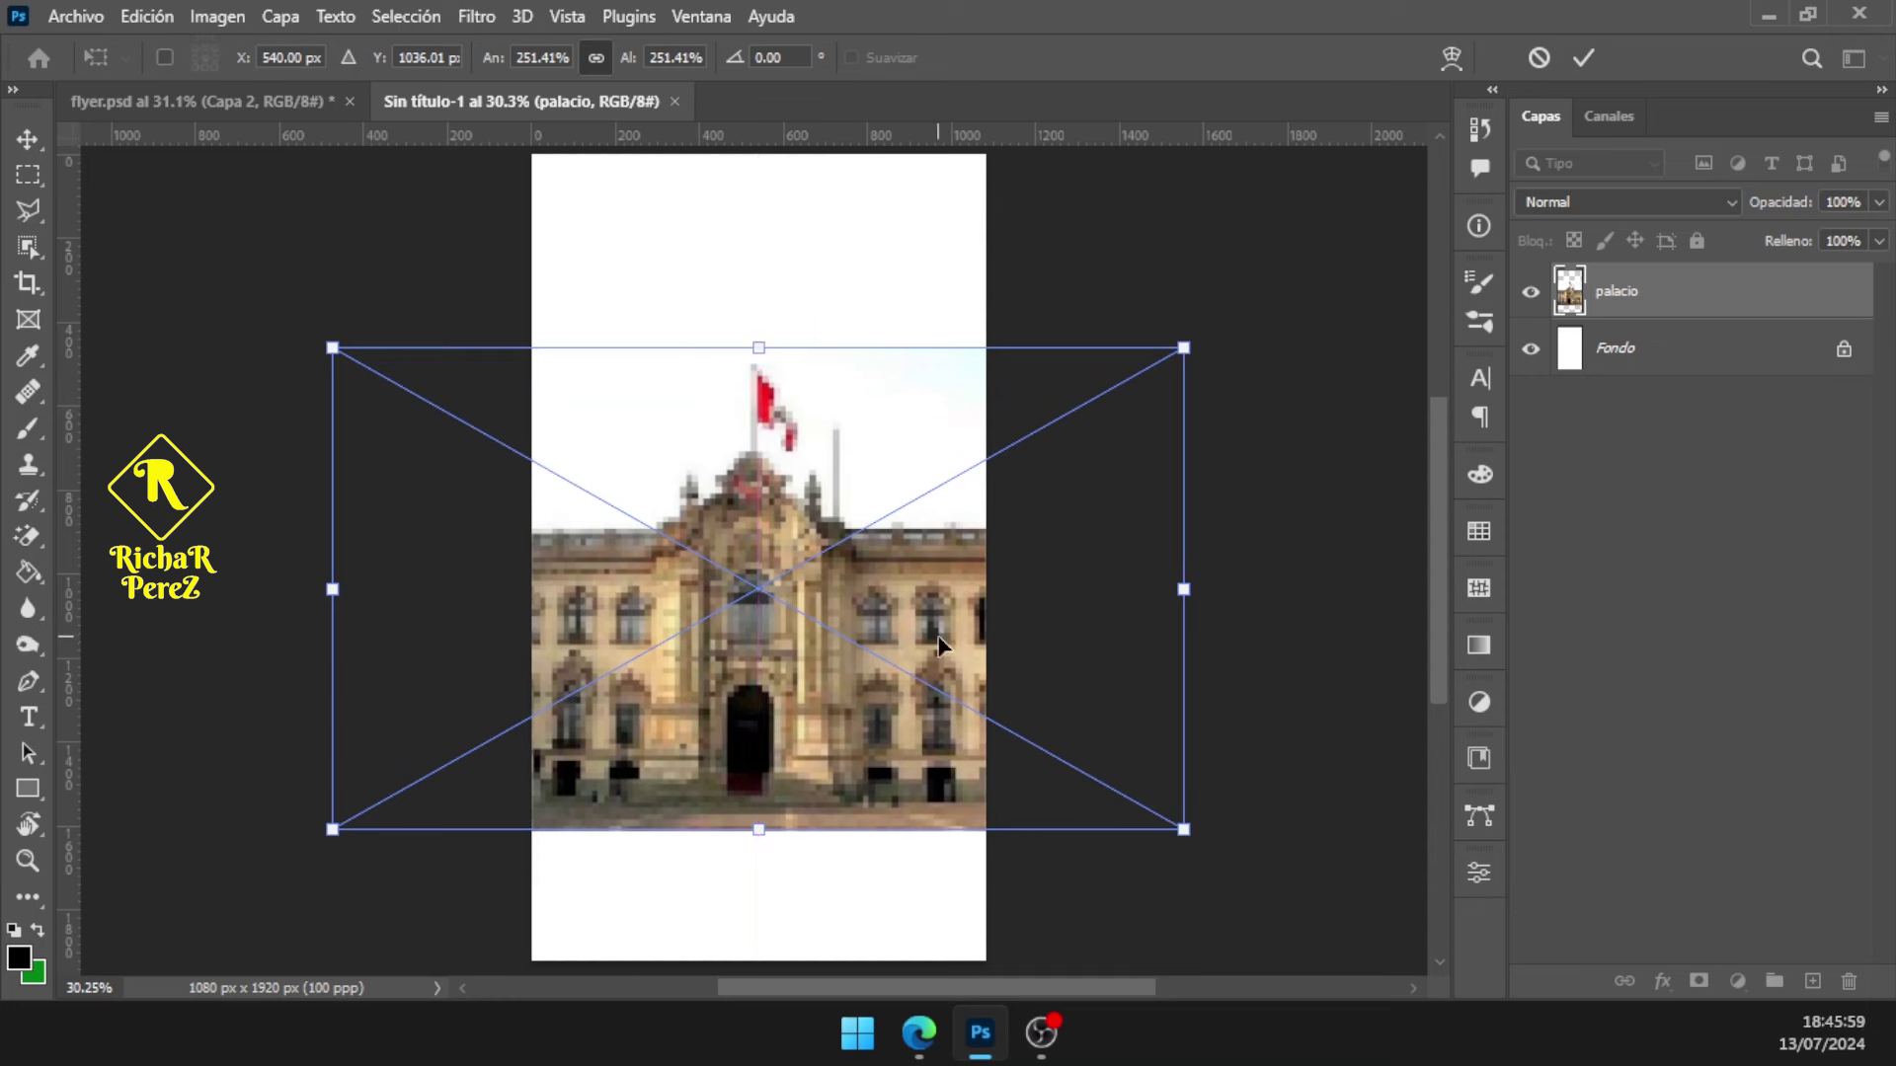
pyautogui.press('Return')
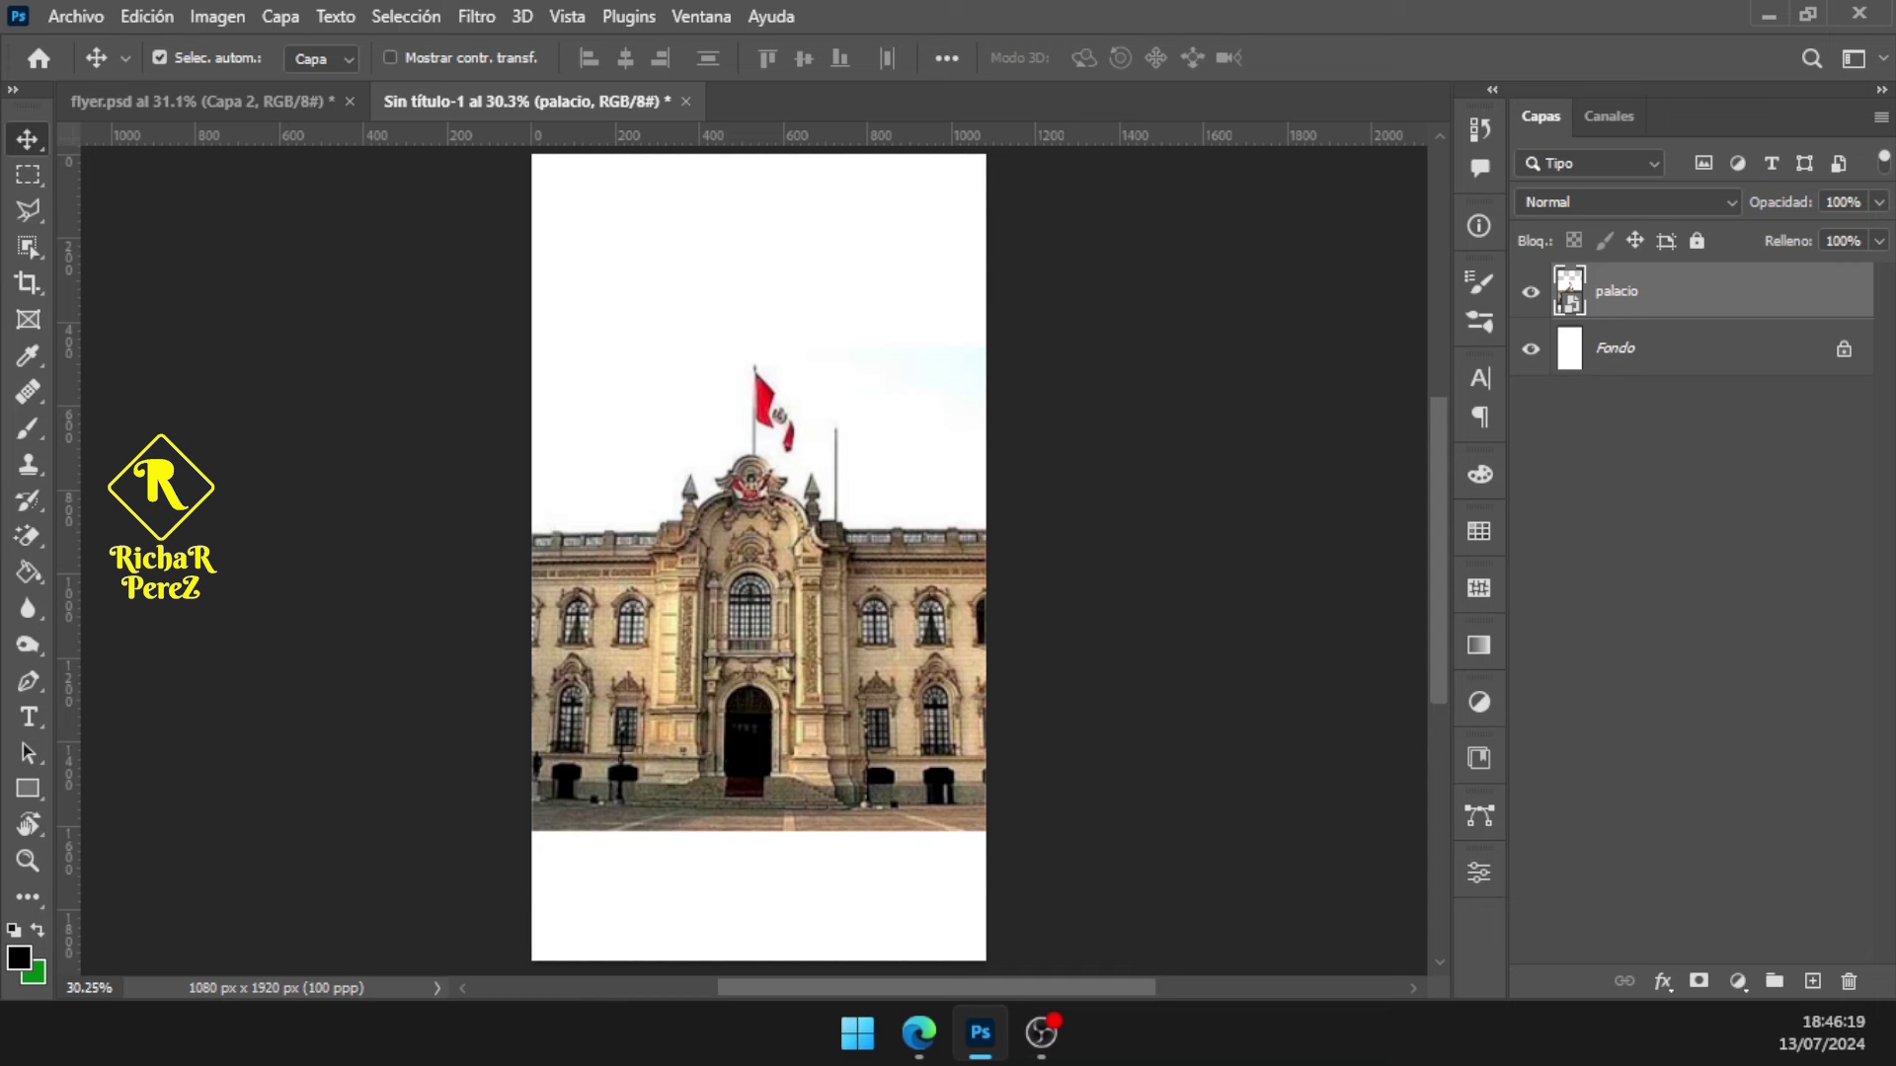
# Hide the white Fondo background layer and make palacio the active layer
pyautogui.click(1529, 293)
pyautogui.click(1530, 349)
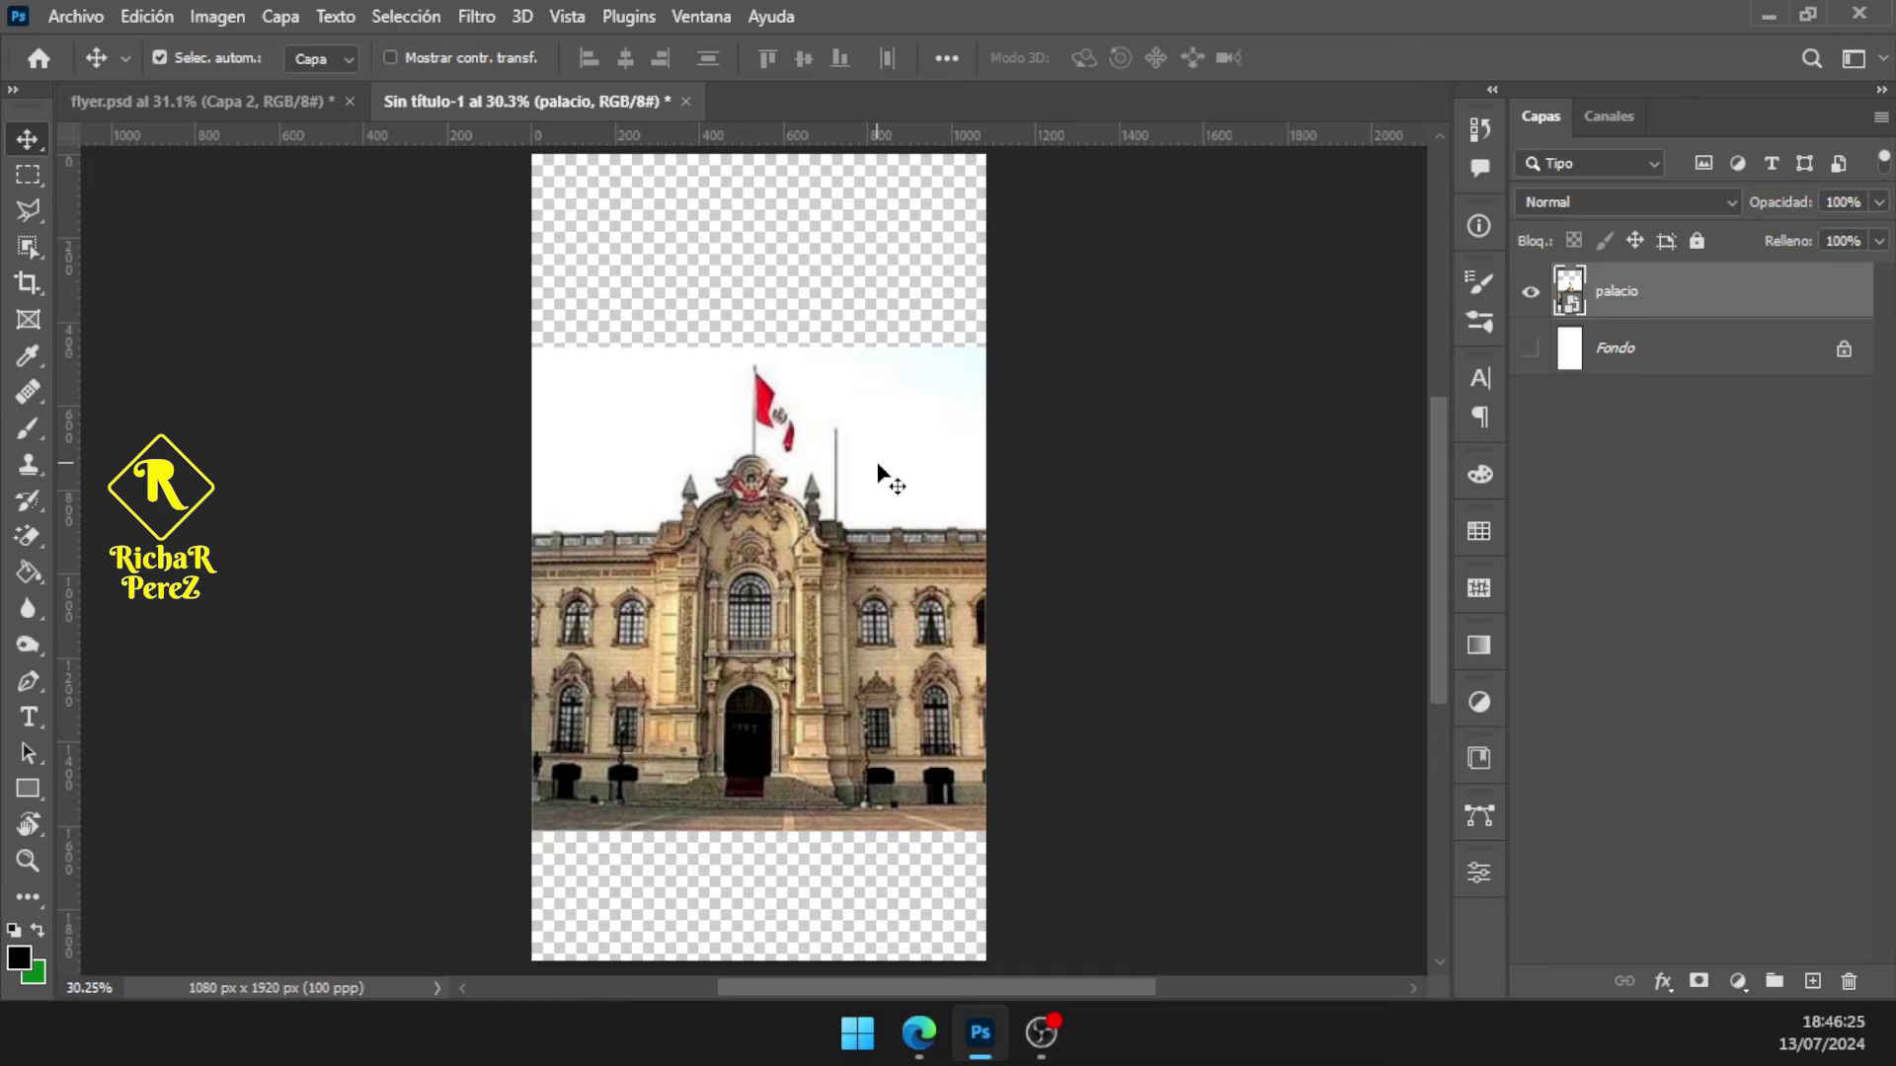
pyautogui.scroll(1, 878, 474)
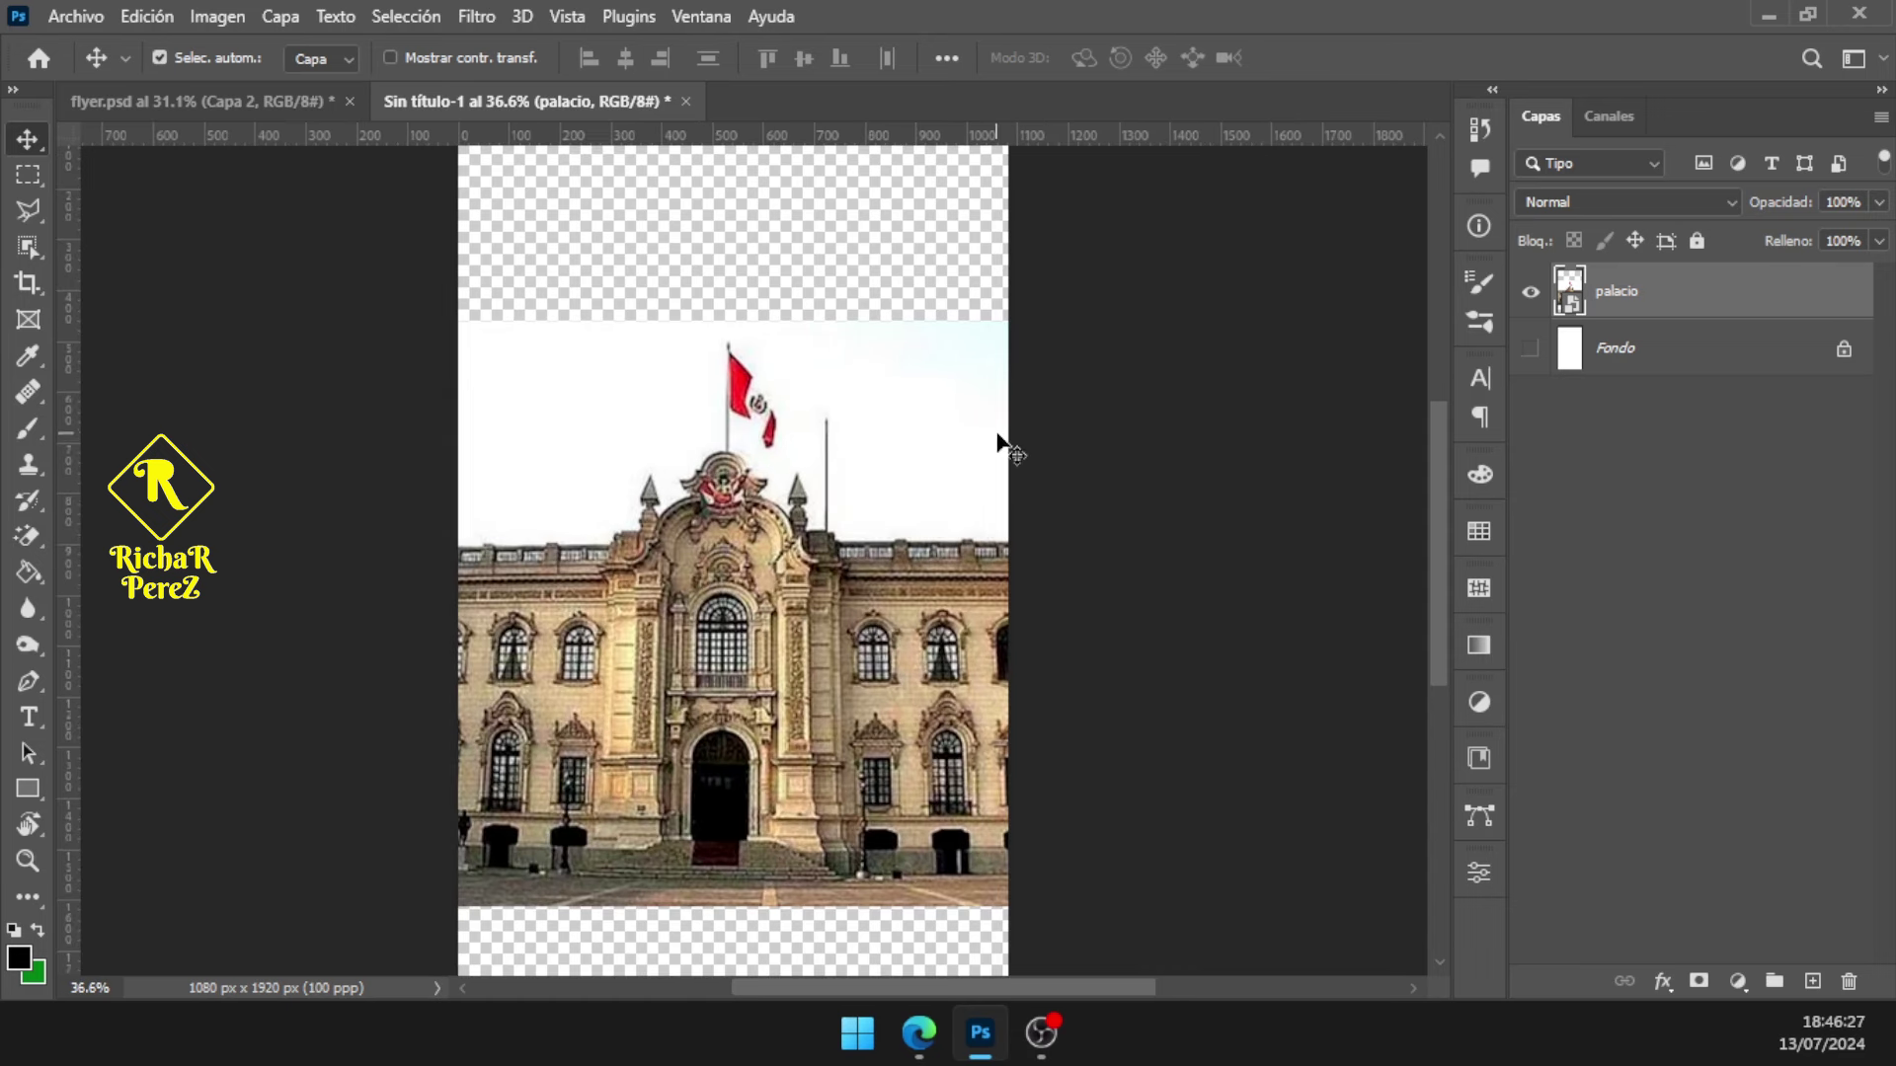
pyautogui.press('g')
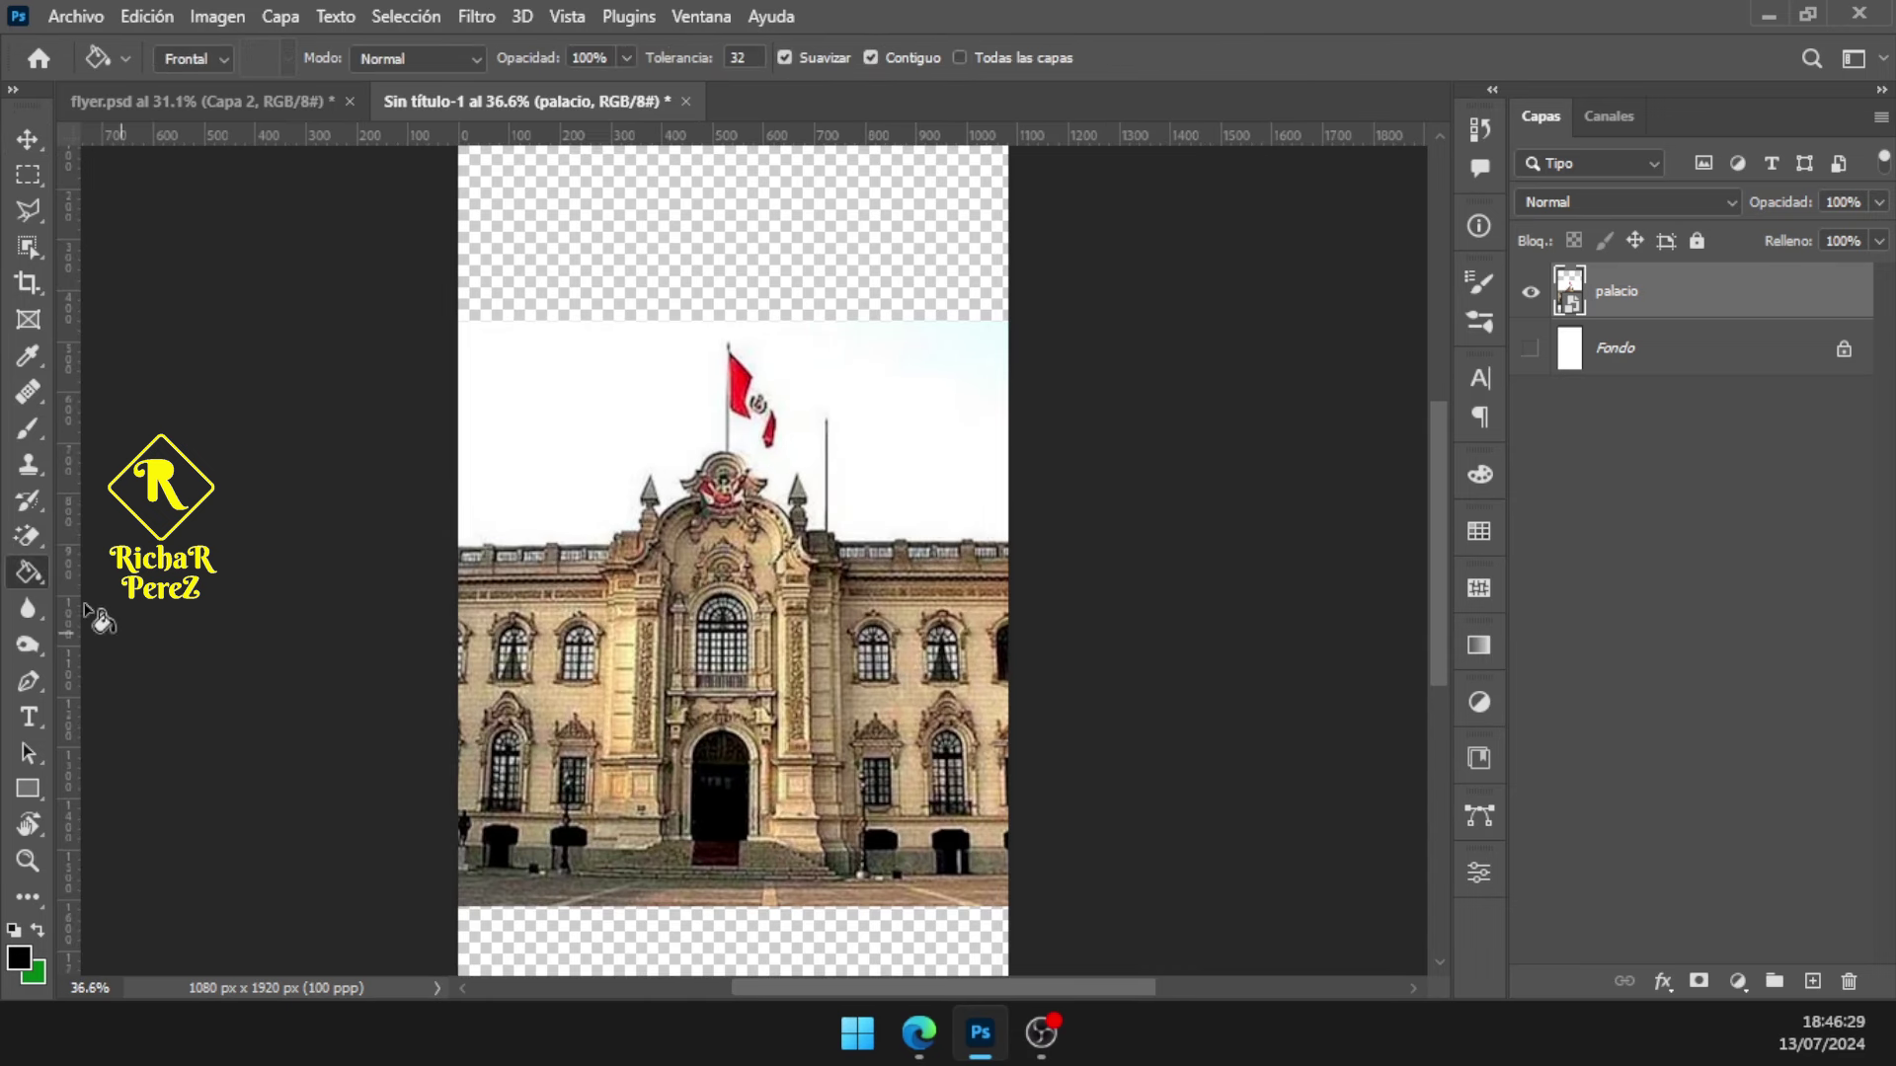
pyautogui.rightClick(22, 575)
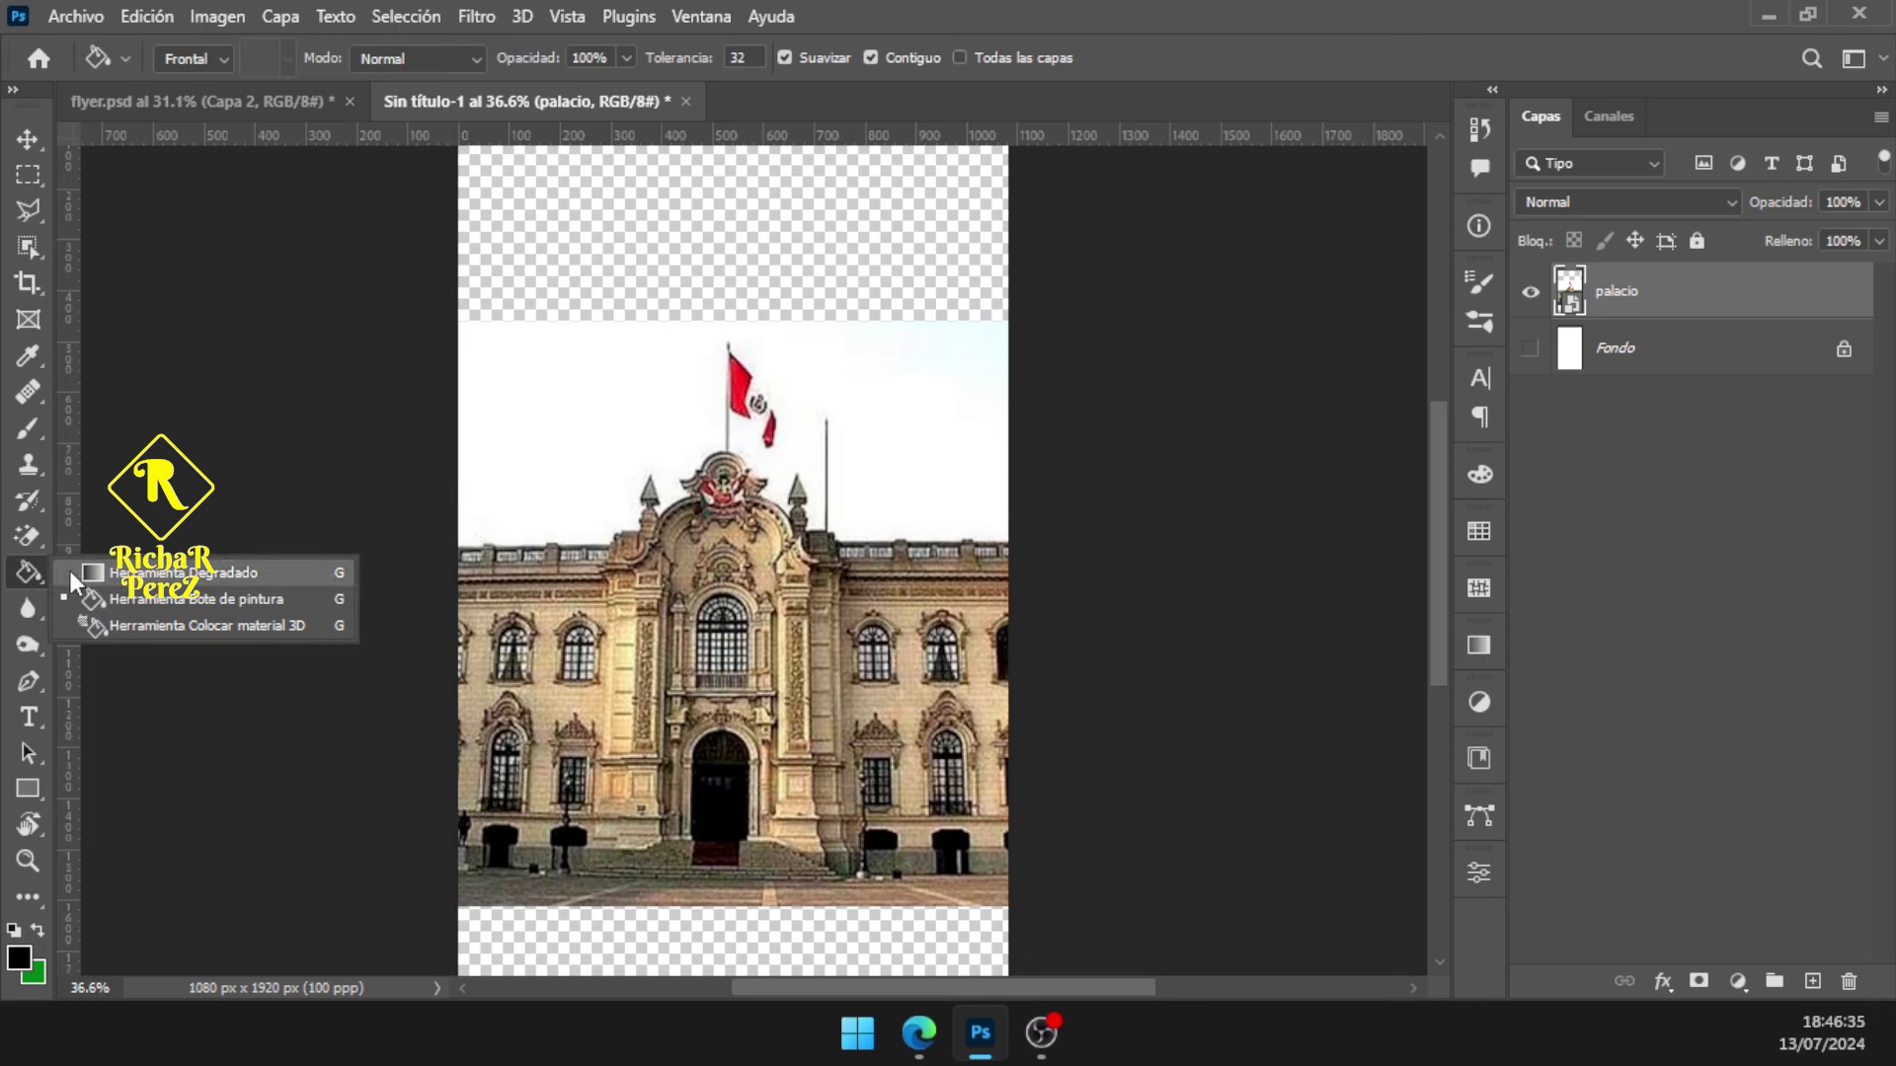
pyautogui.click(1645, 294)
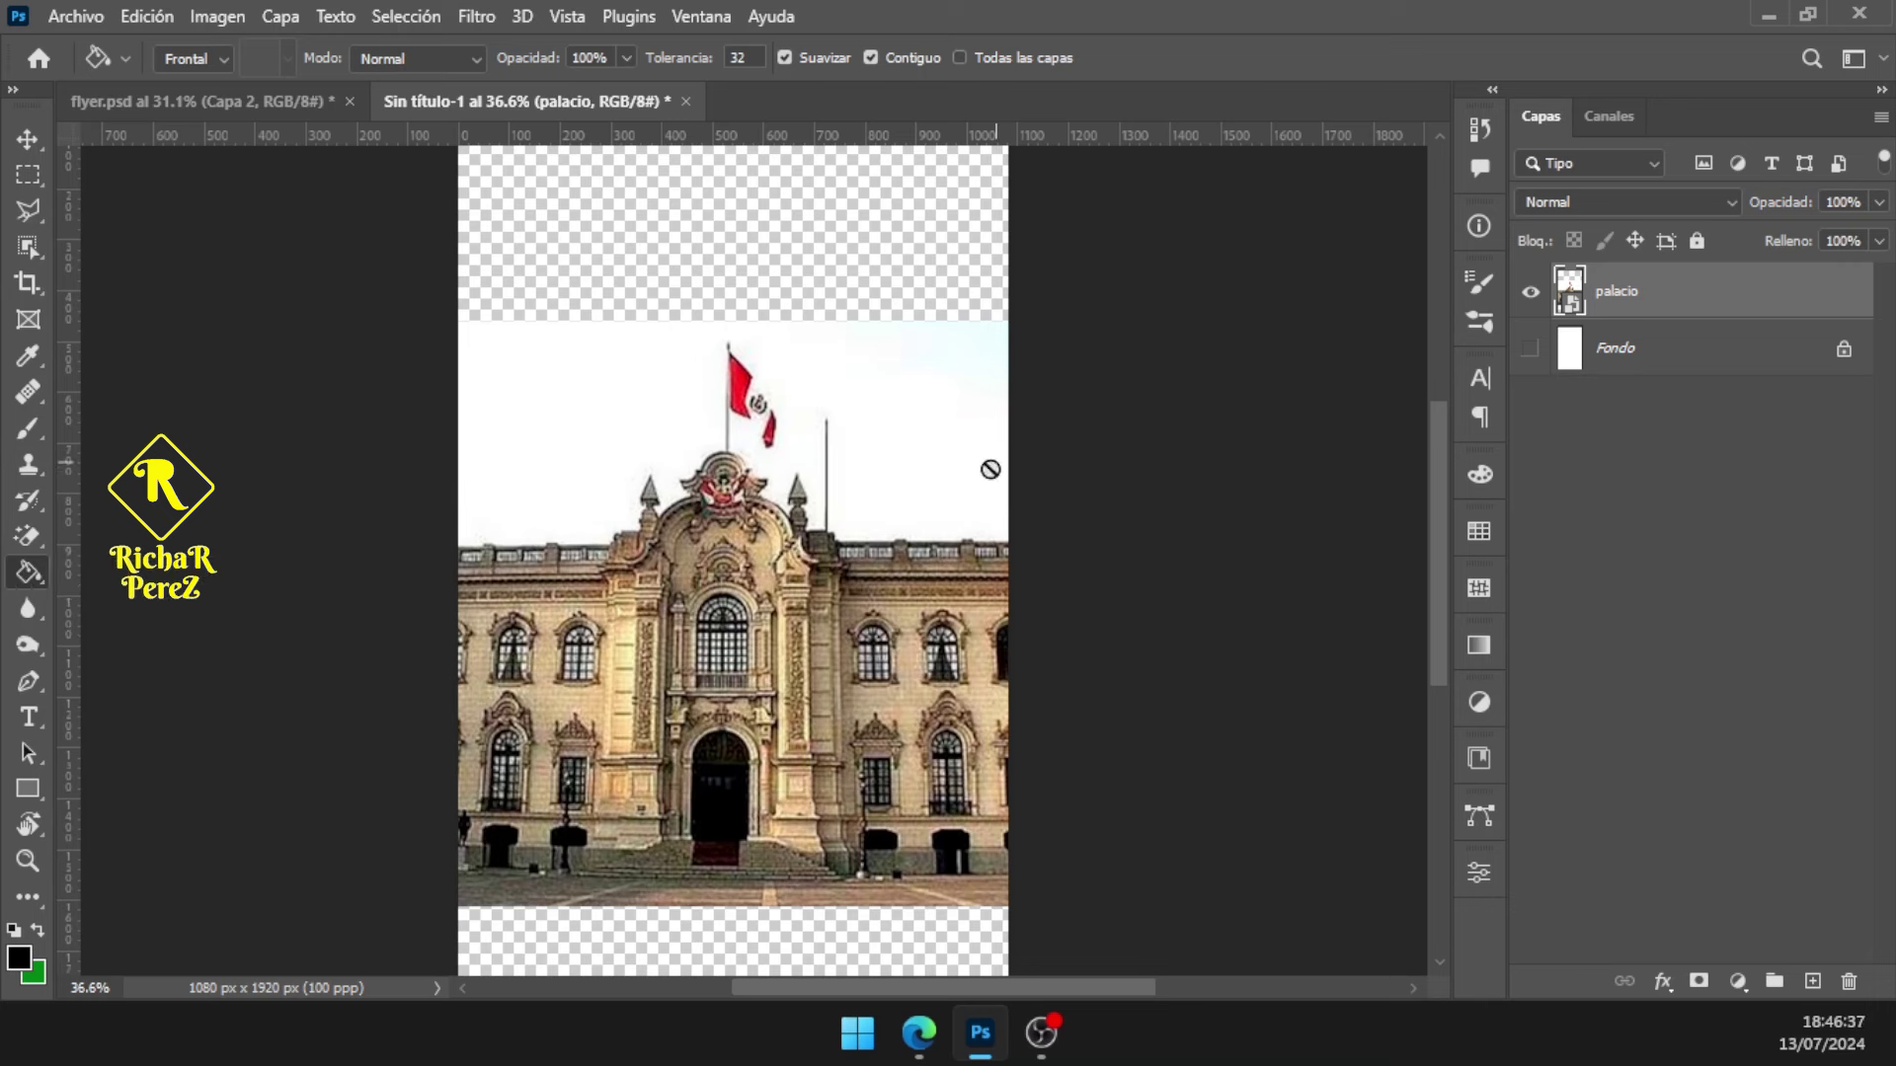
# Select the sky with Color Range, add a layer mask, and invert it
pyautogui.click(406, 16)
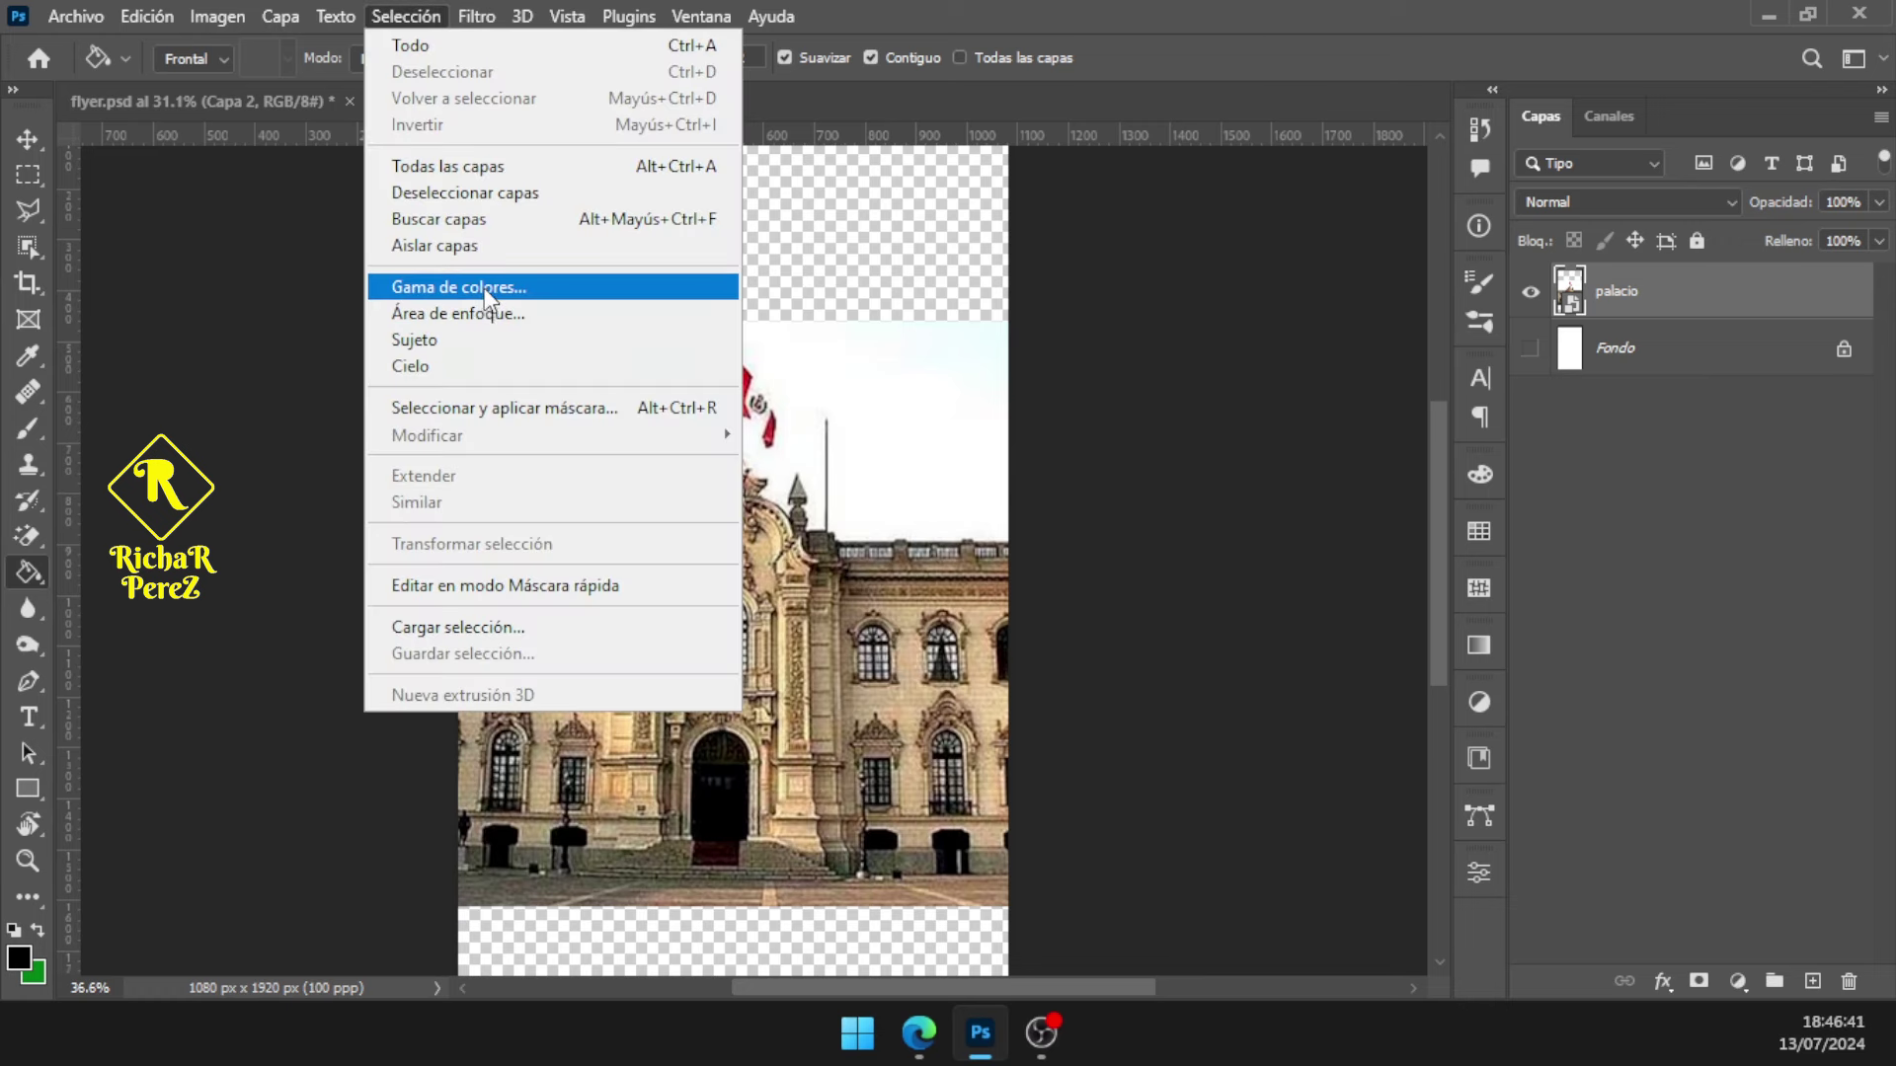
pyautogui.click(419, 284)
pyautogui.click(561, 426)
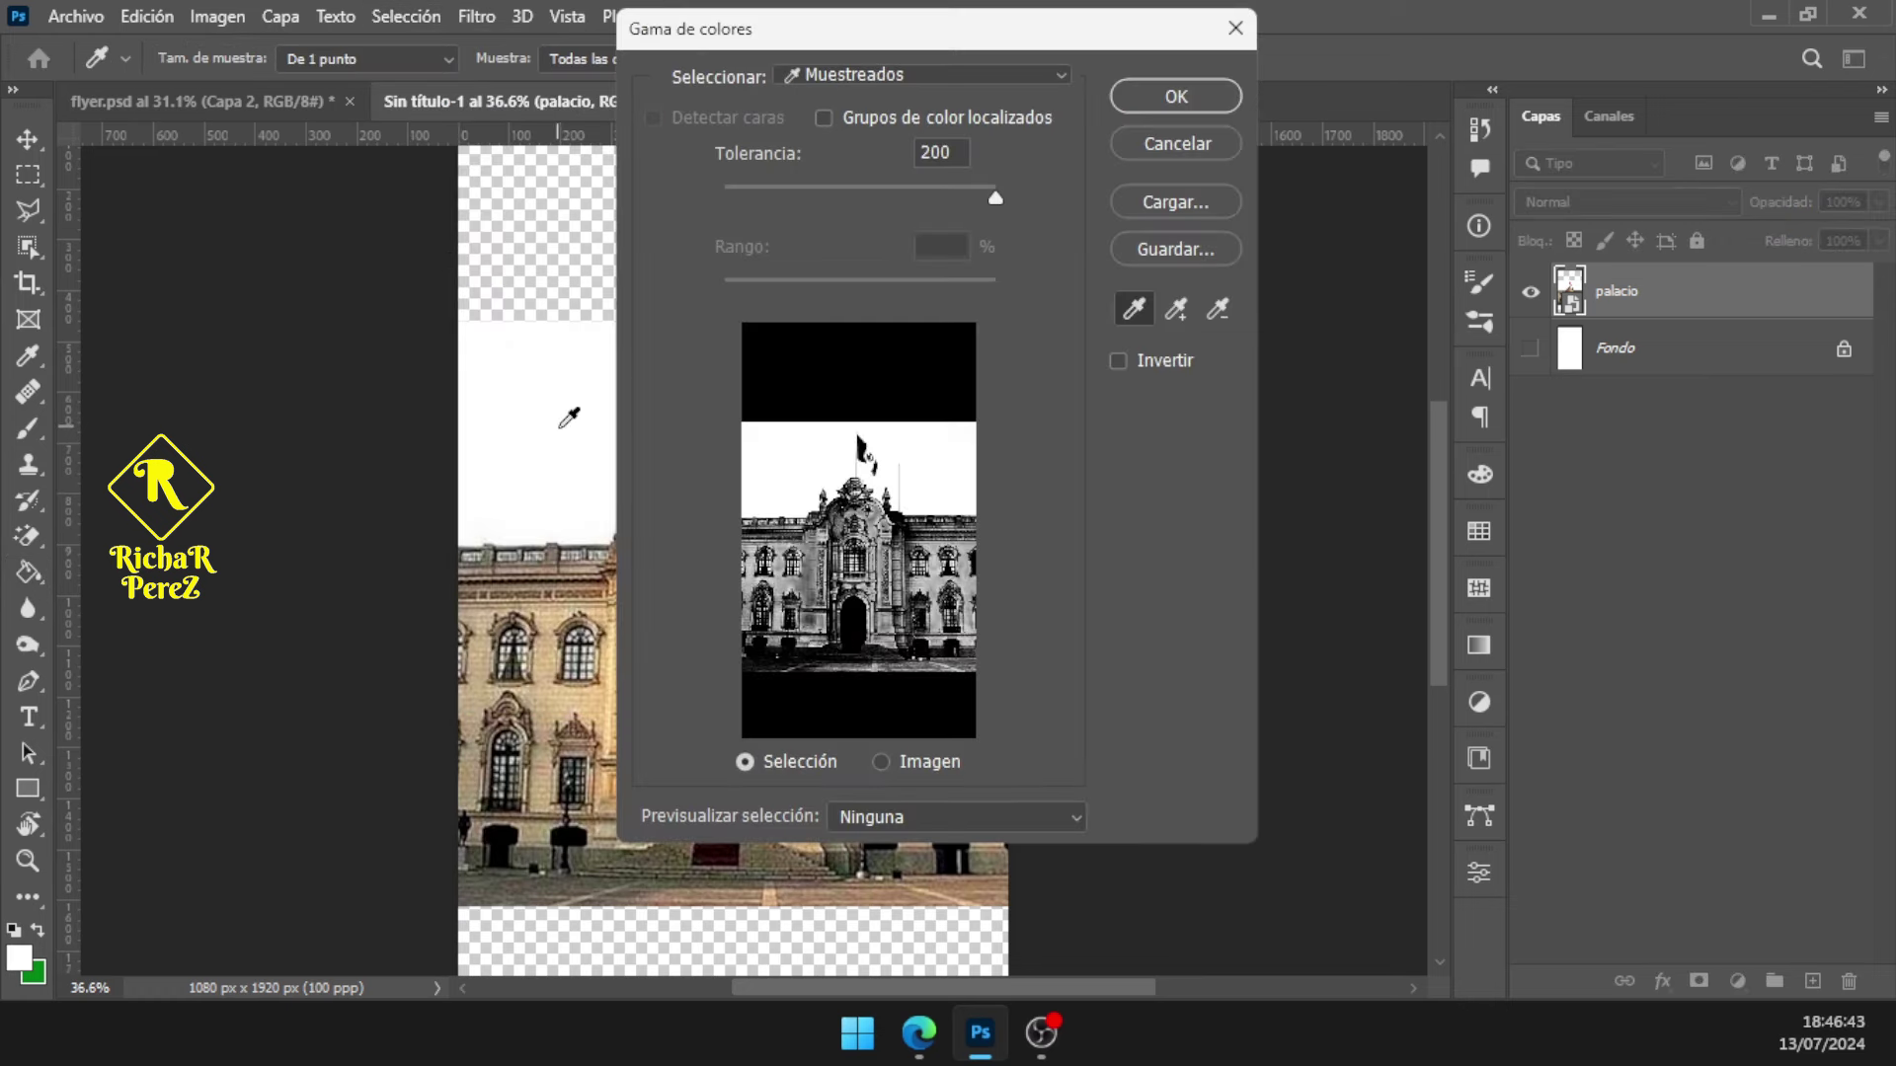
pyautogui.click(1173, 97)
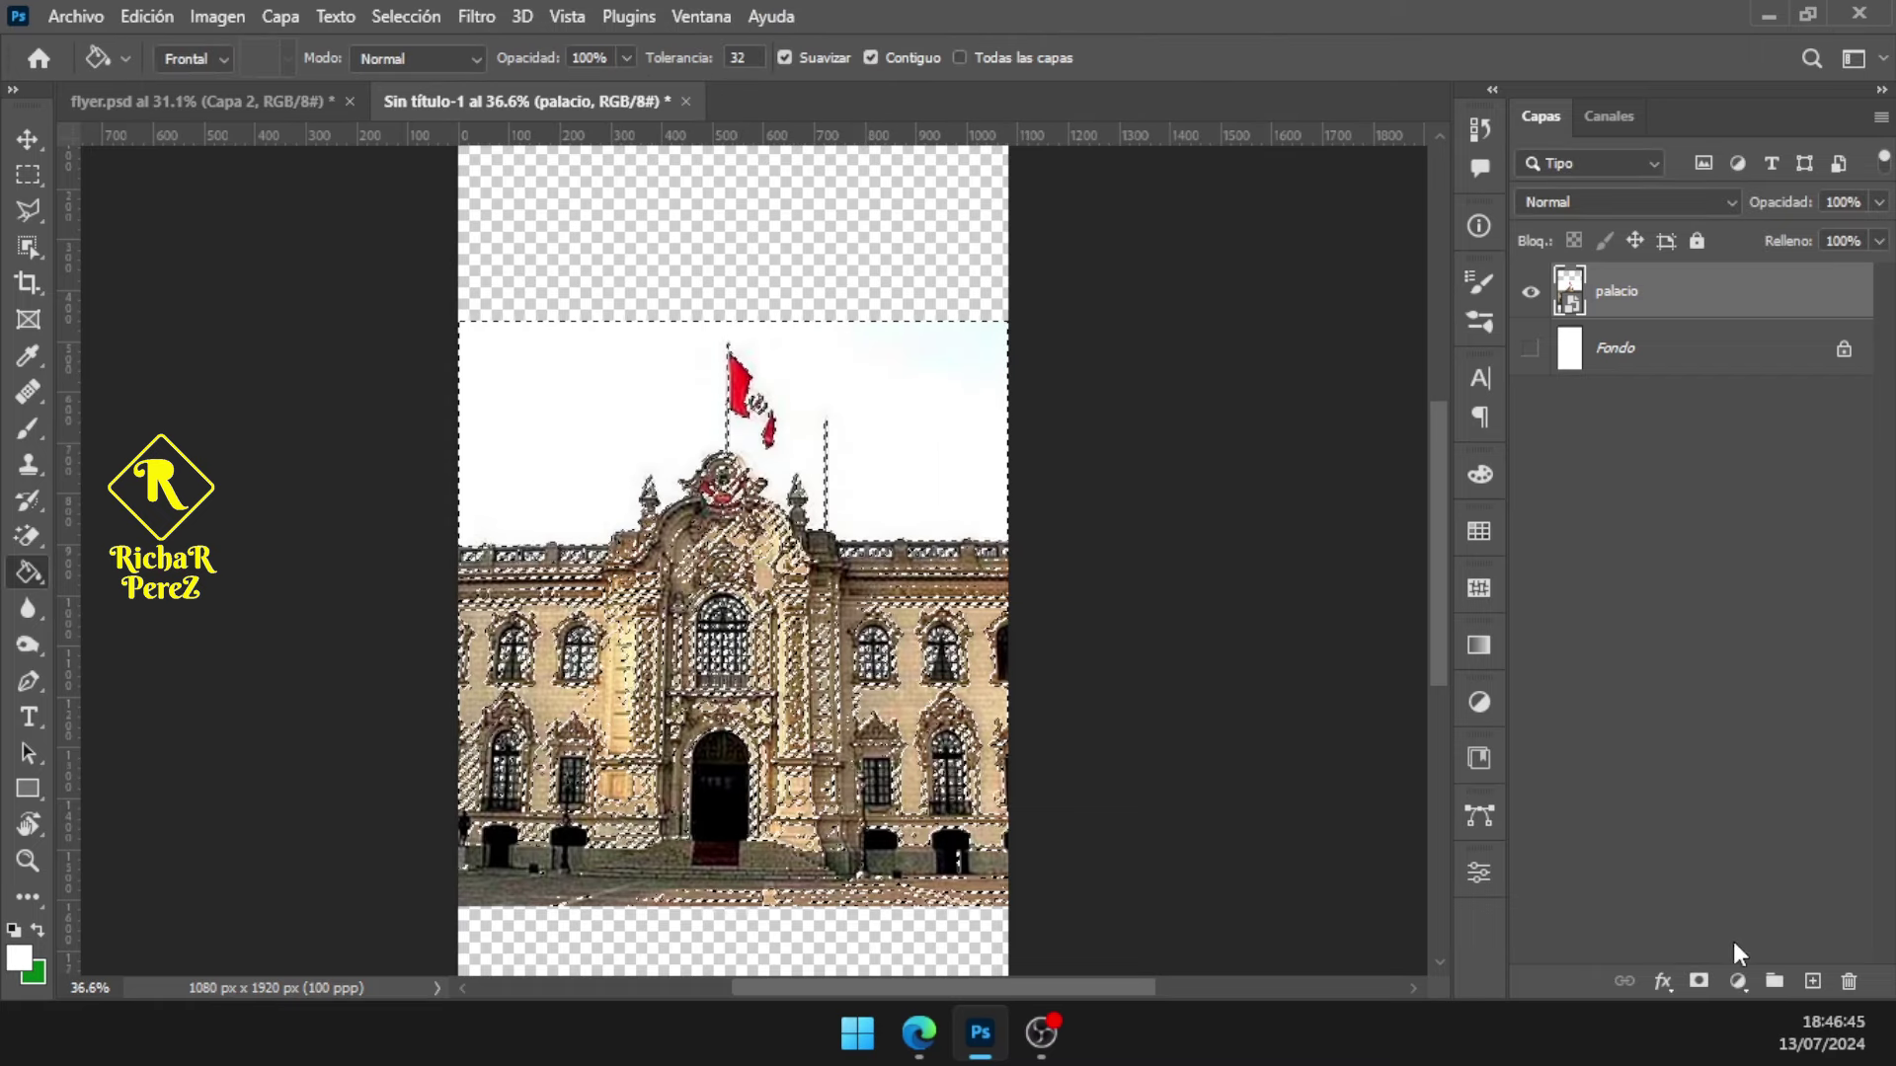
pyautogui.click(1699, 982)
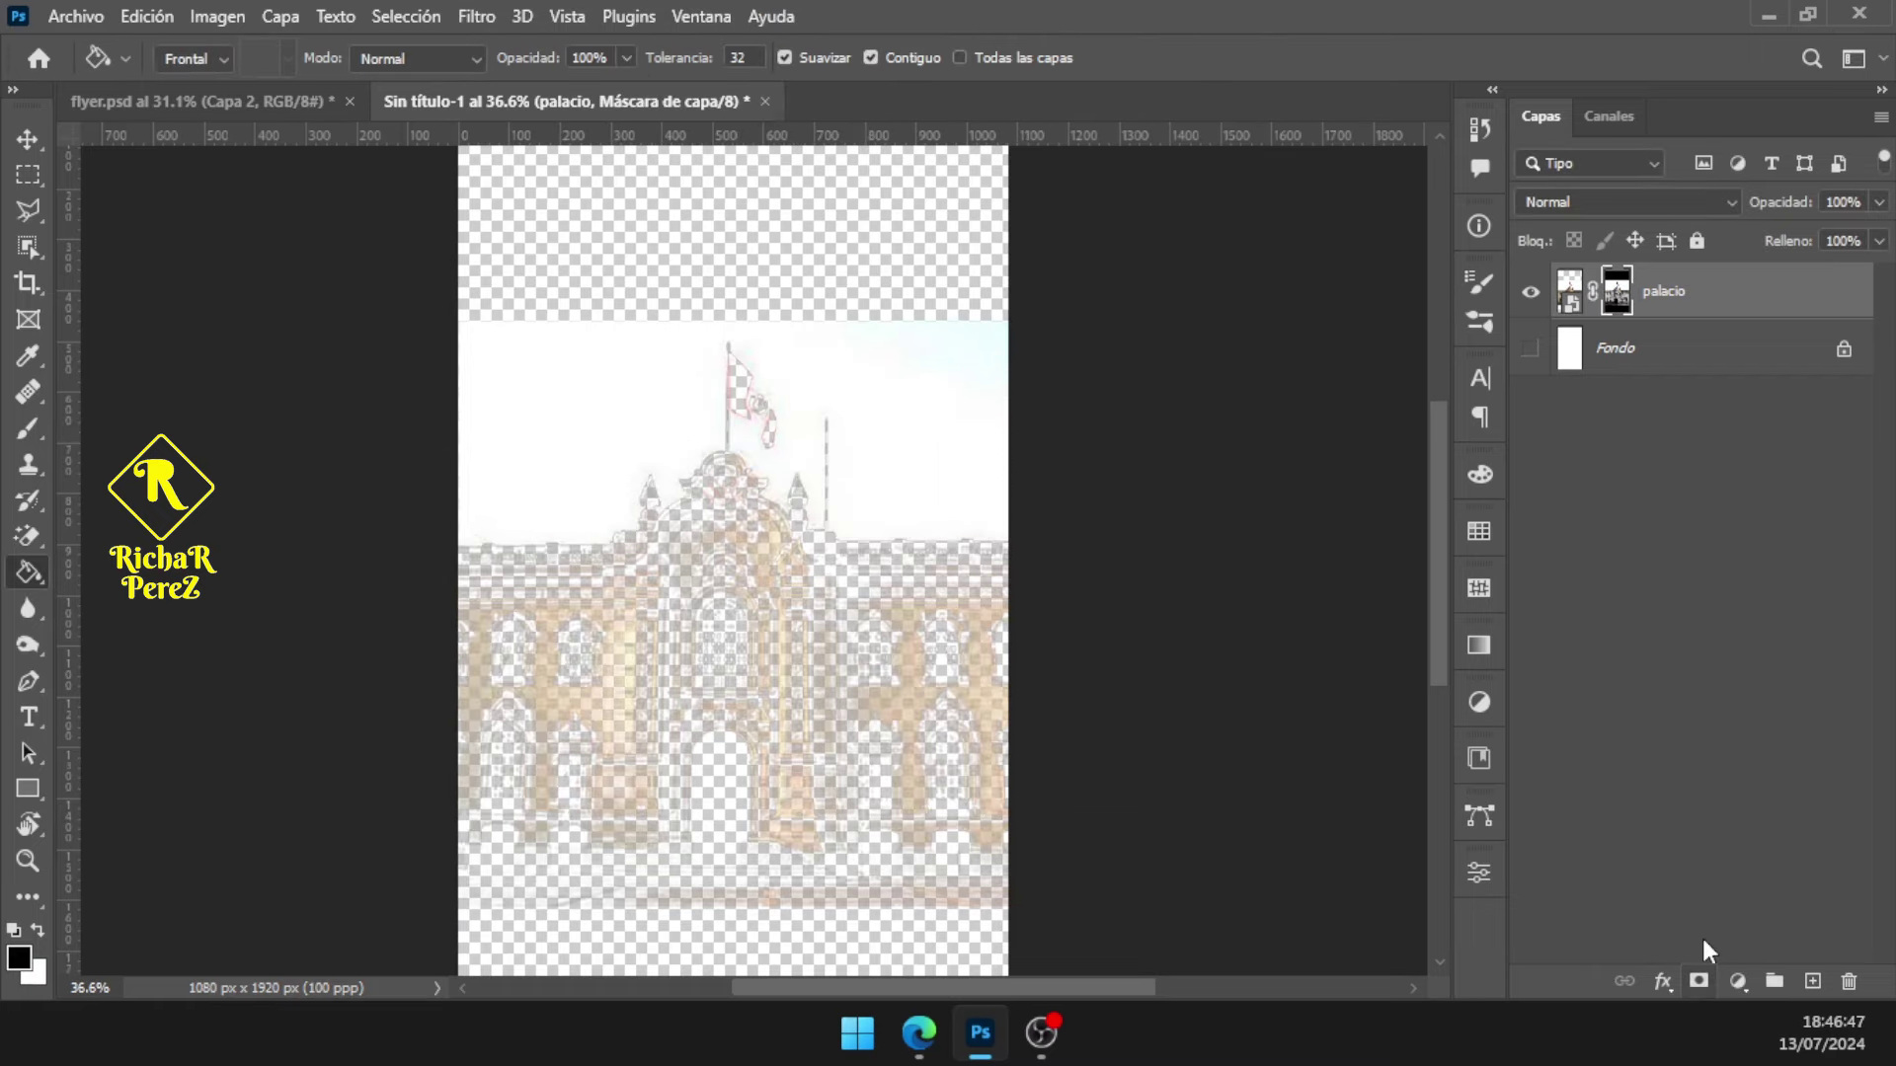
pyautogui.hotkey('ctrl', 'i')
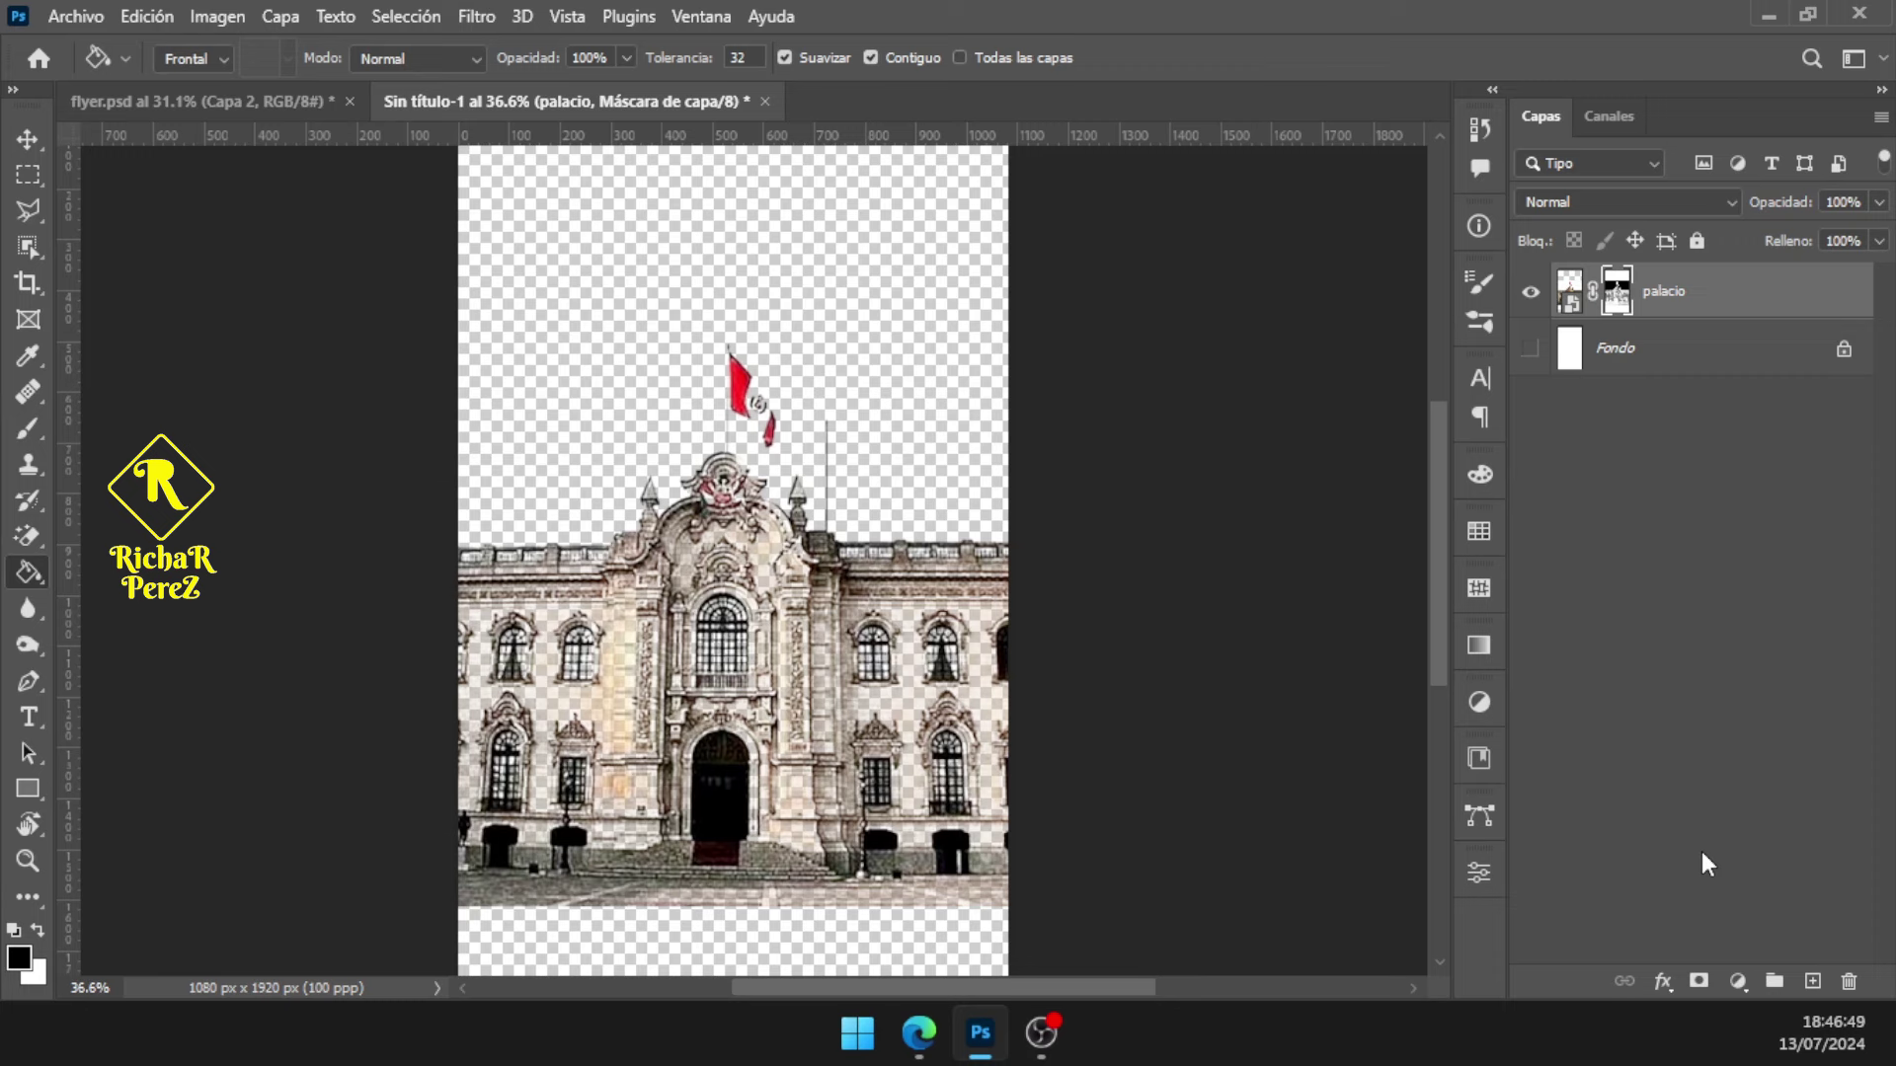
pyautogui.scroll(3, 723, 812)
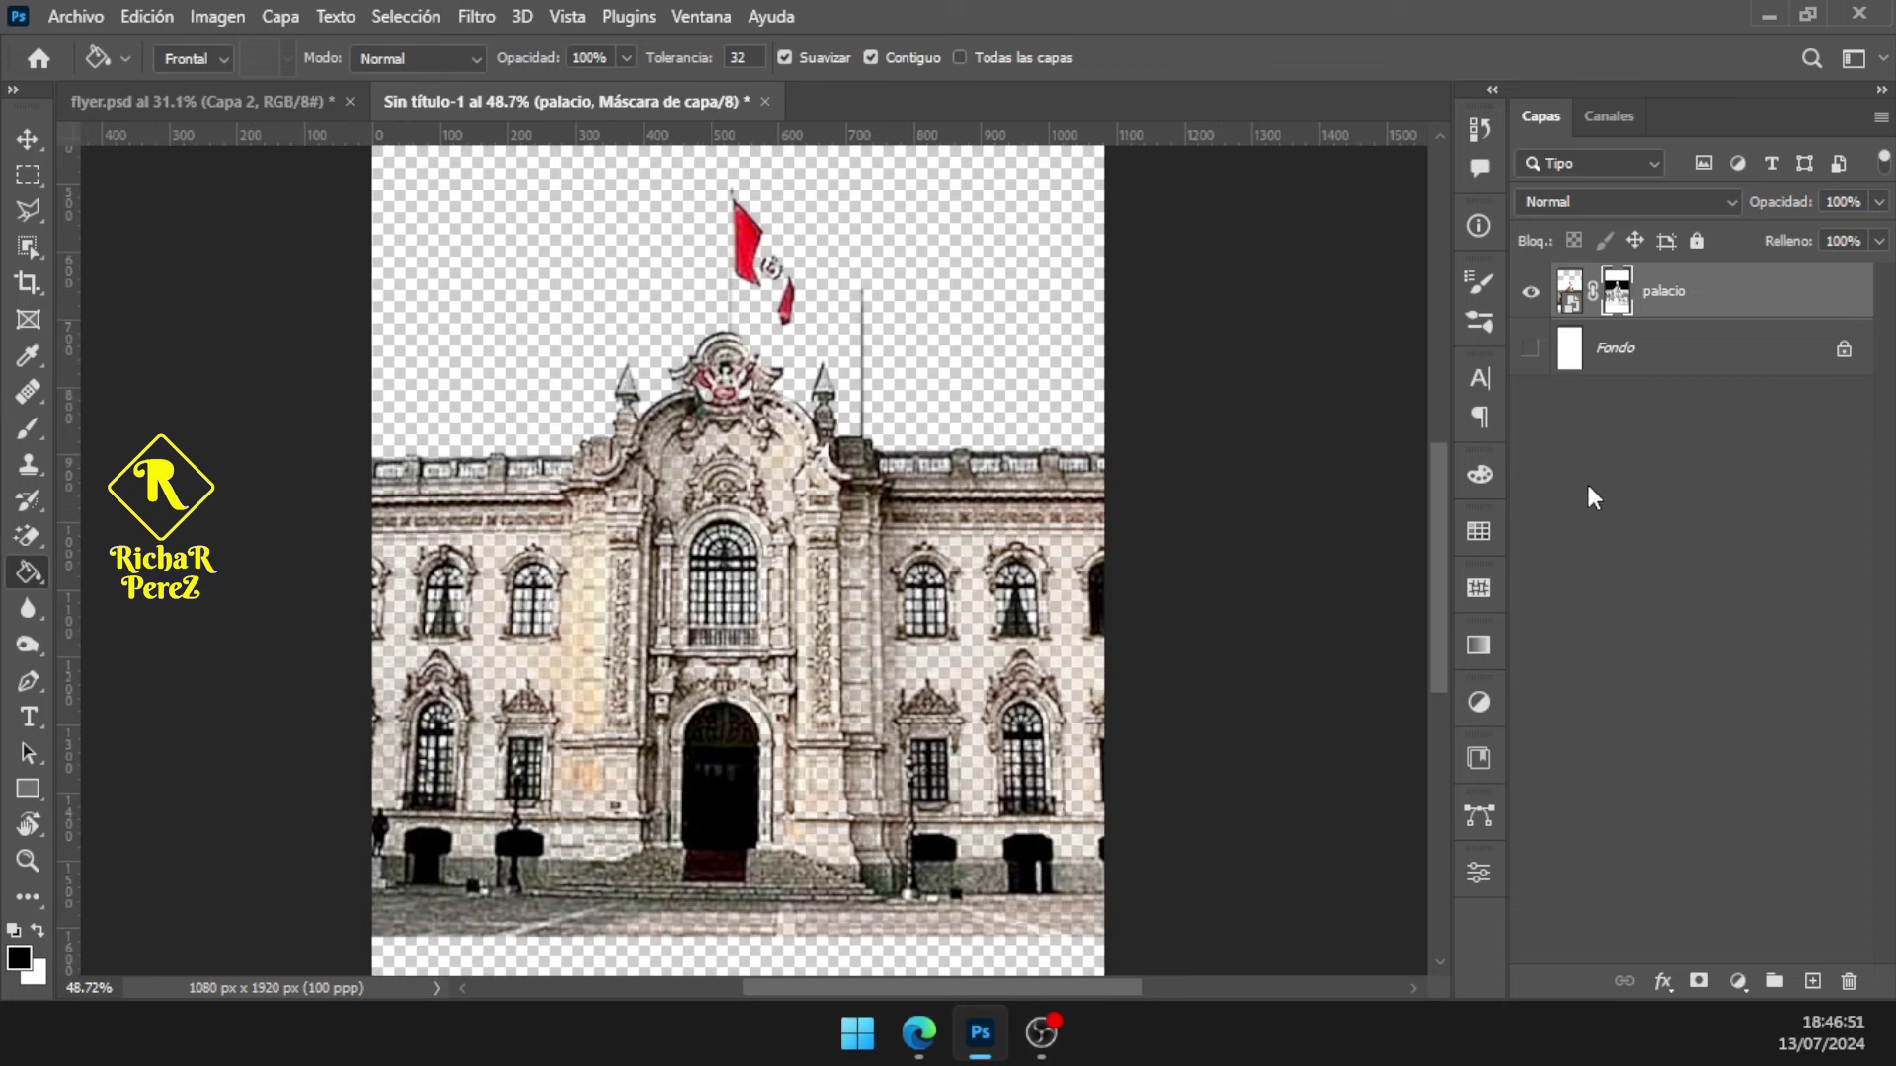
# Paint white on the palacio mask (brush 248, then 219) to restore the facade gaps
pyautogui.press('b')
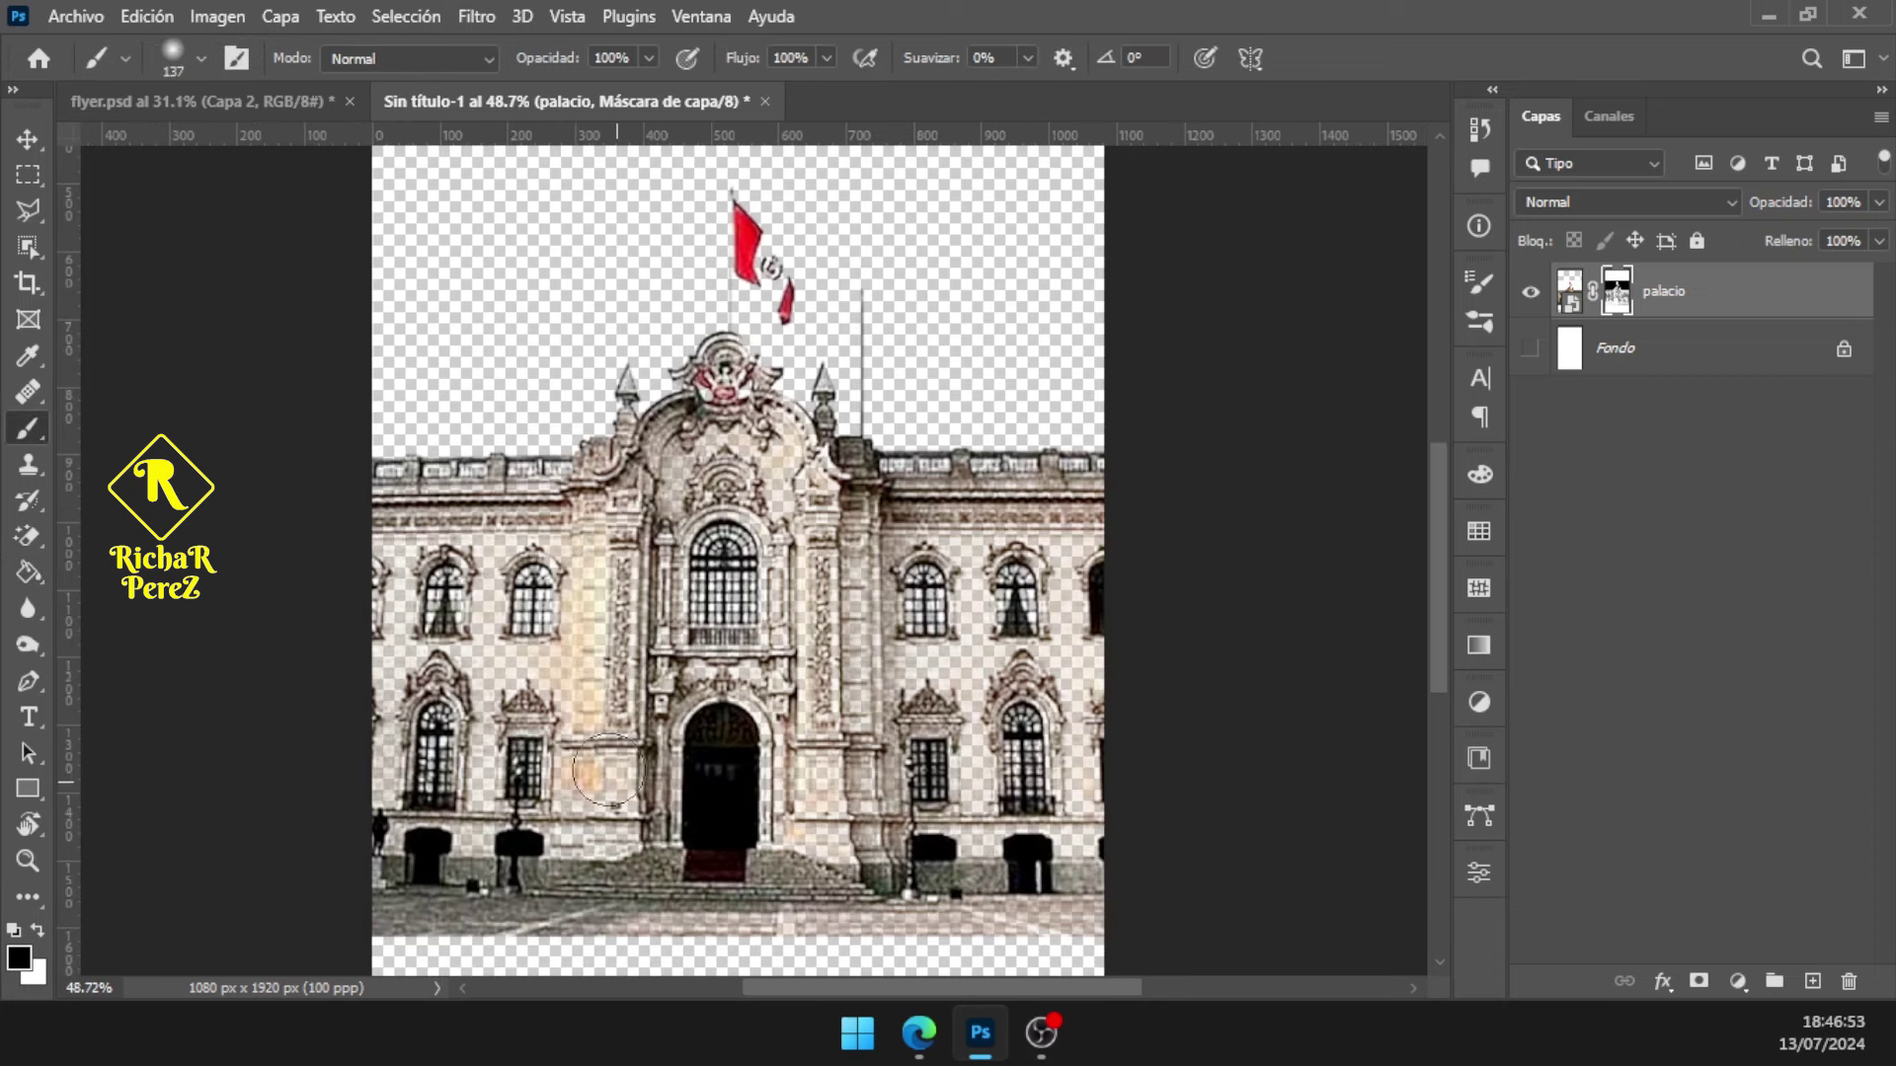
pyautogui.moveTo(612, 769); pyautogui.dragTo(631, 760)
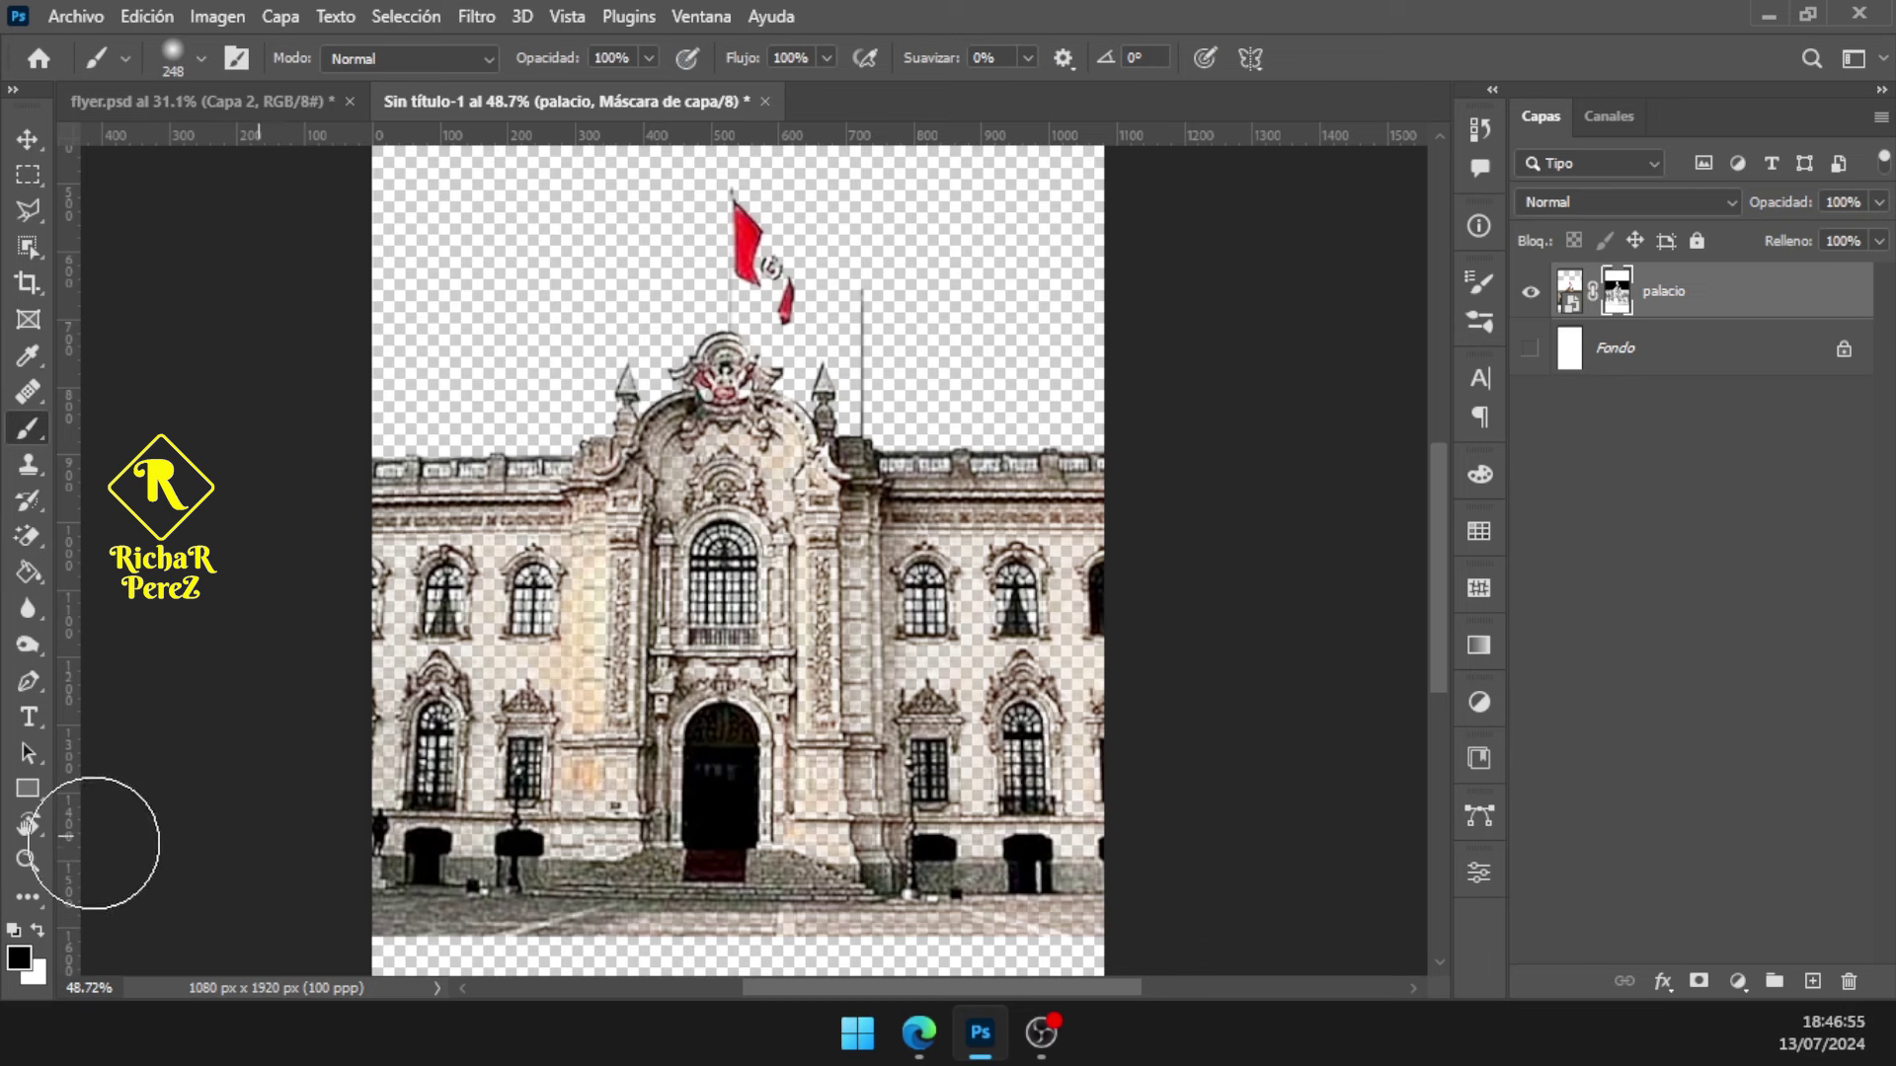
pyautogui.click(39, 932)
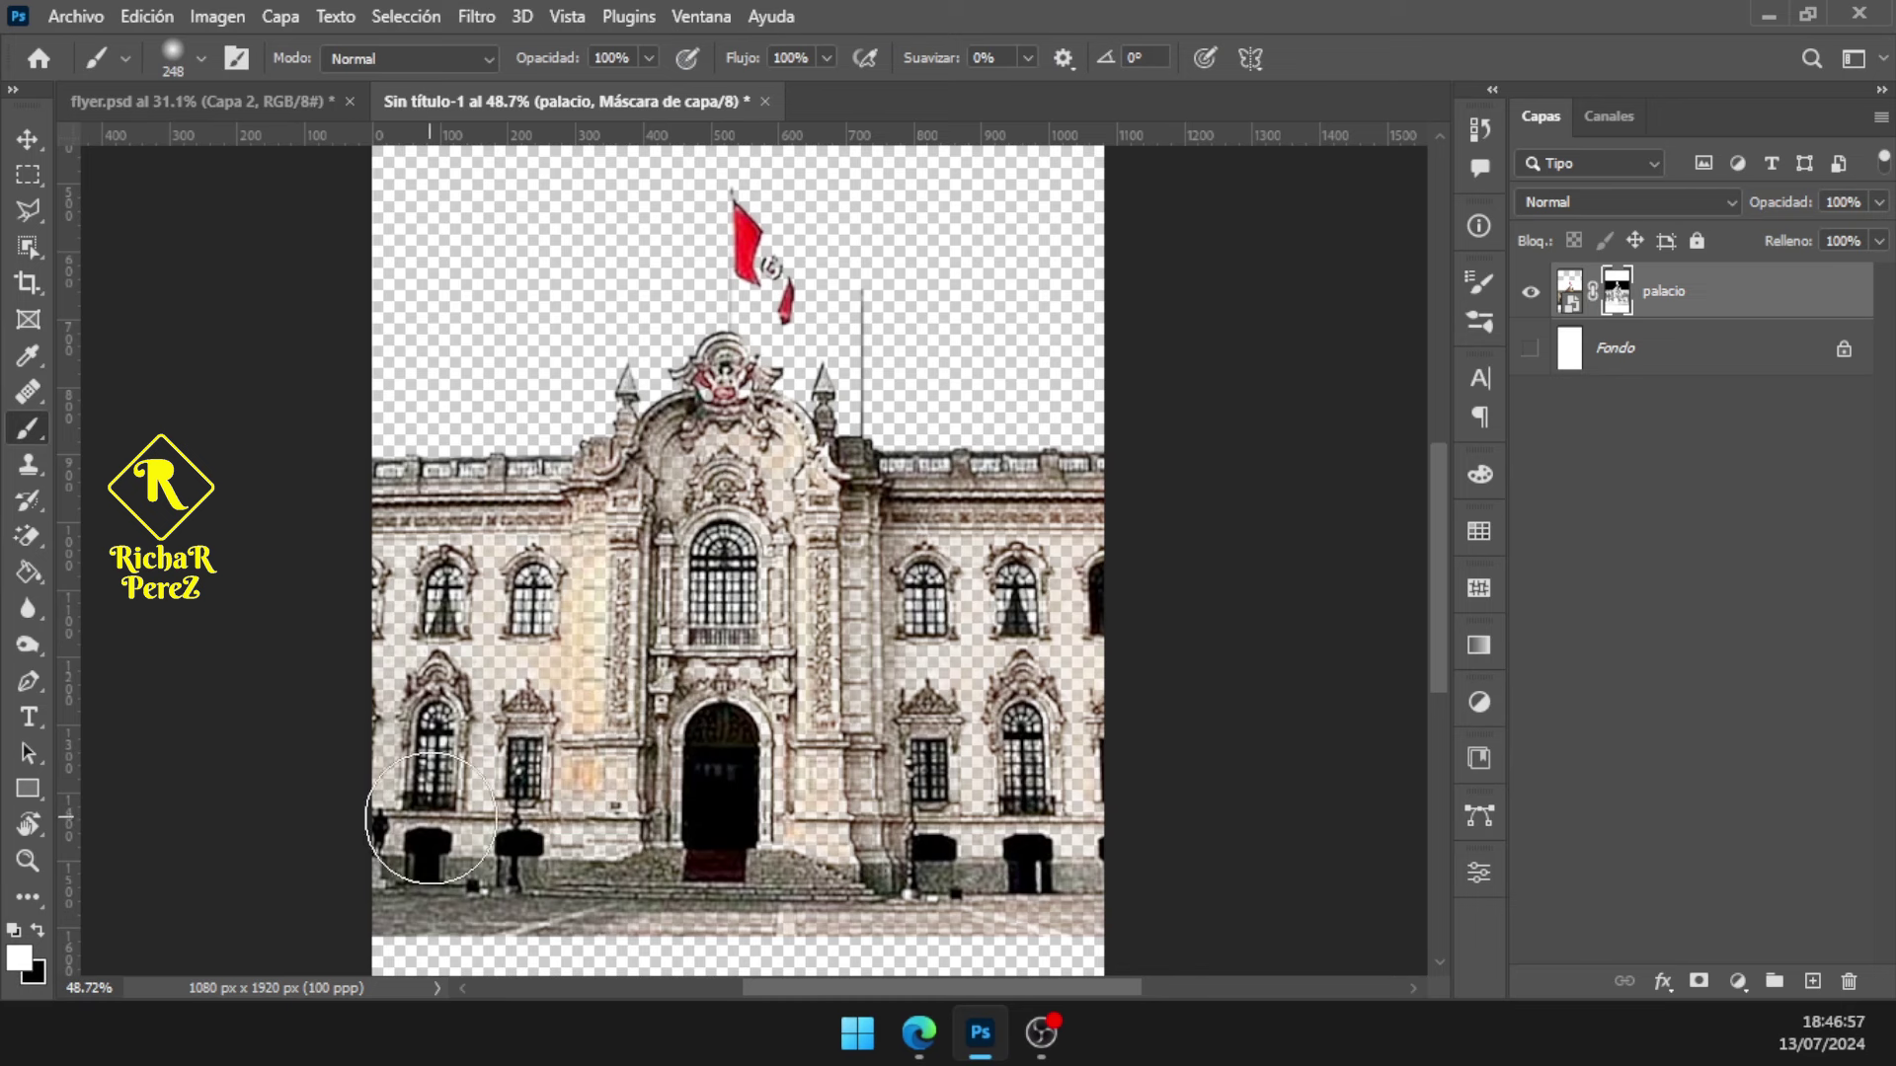
pyautogui.moveTo(516, 750)
pyautogui.mouseDown()
pyautogui.moveTo(1031, 629)
pyautogui.moveTo(283, 622)
pyautogui.mouseUp()
pyautogui.moveTo(681, 573); pyautogui.dragTo(1168, 644)
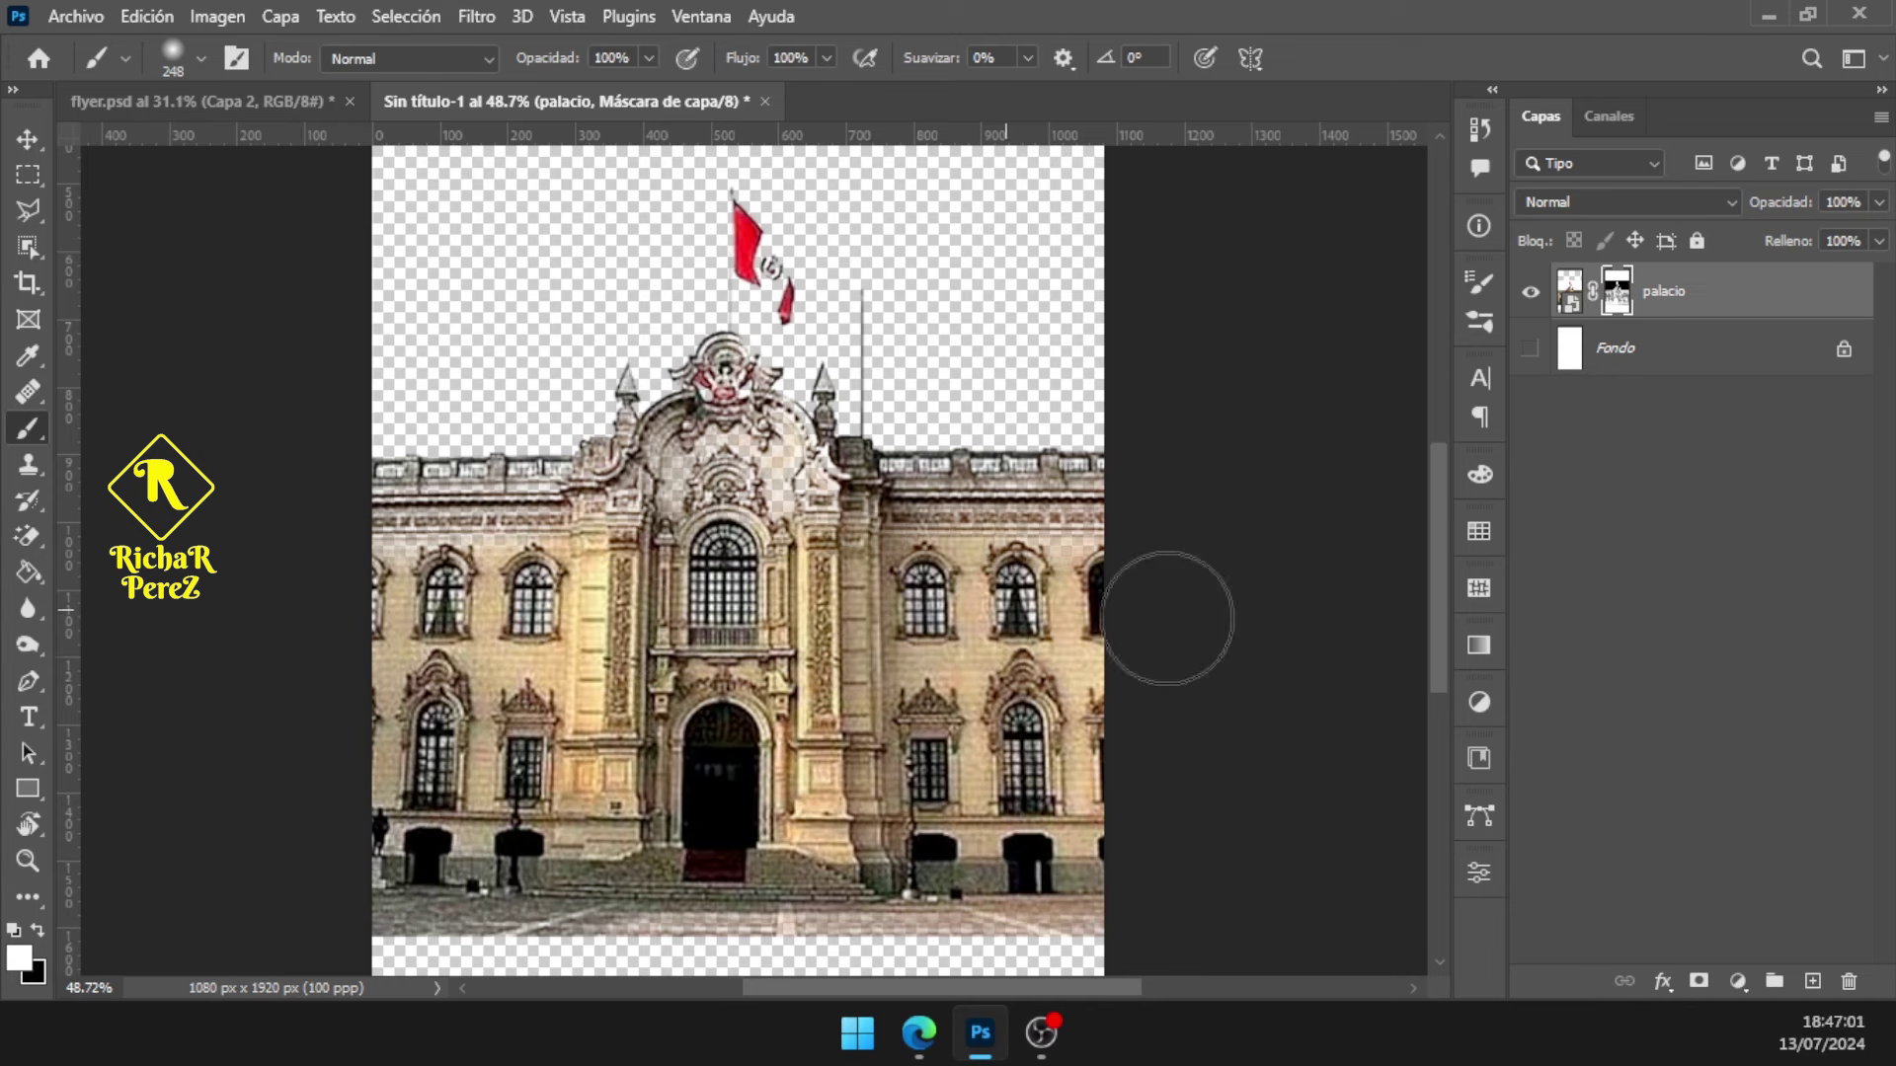
pyautogui.keyDown('alt'); pyautogui.rightClick(902, 691); pyautogui.keyUp('alt')
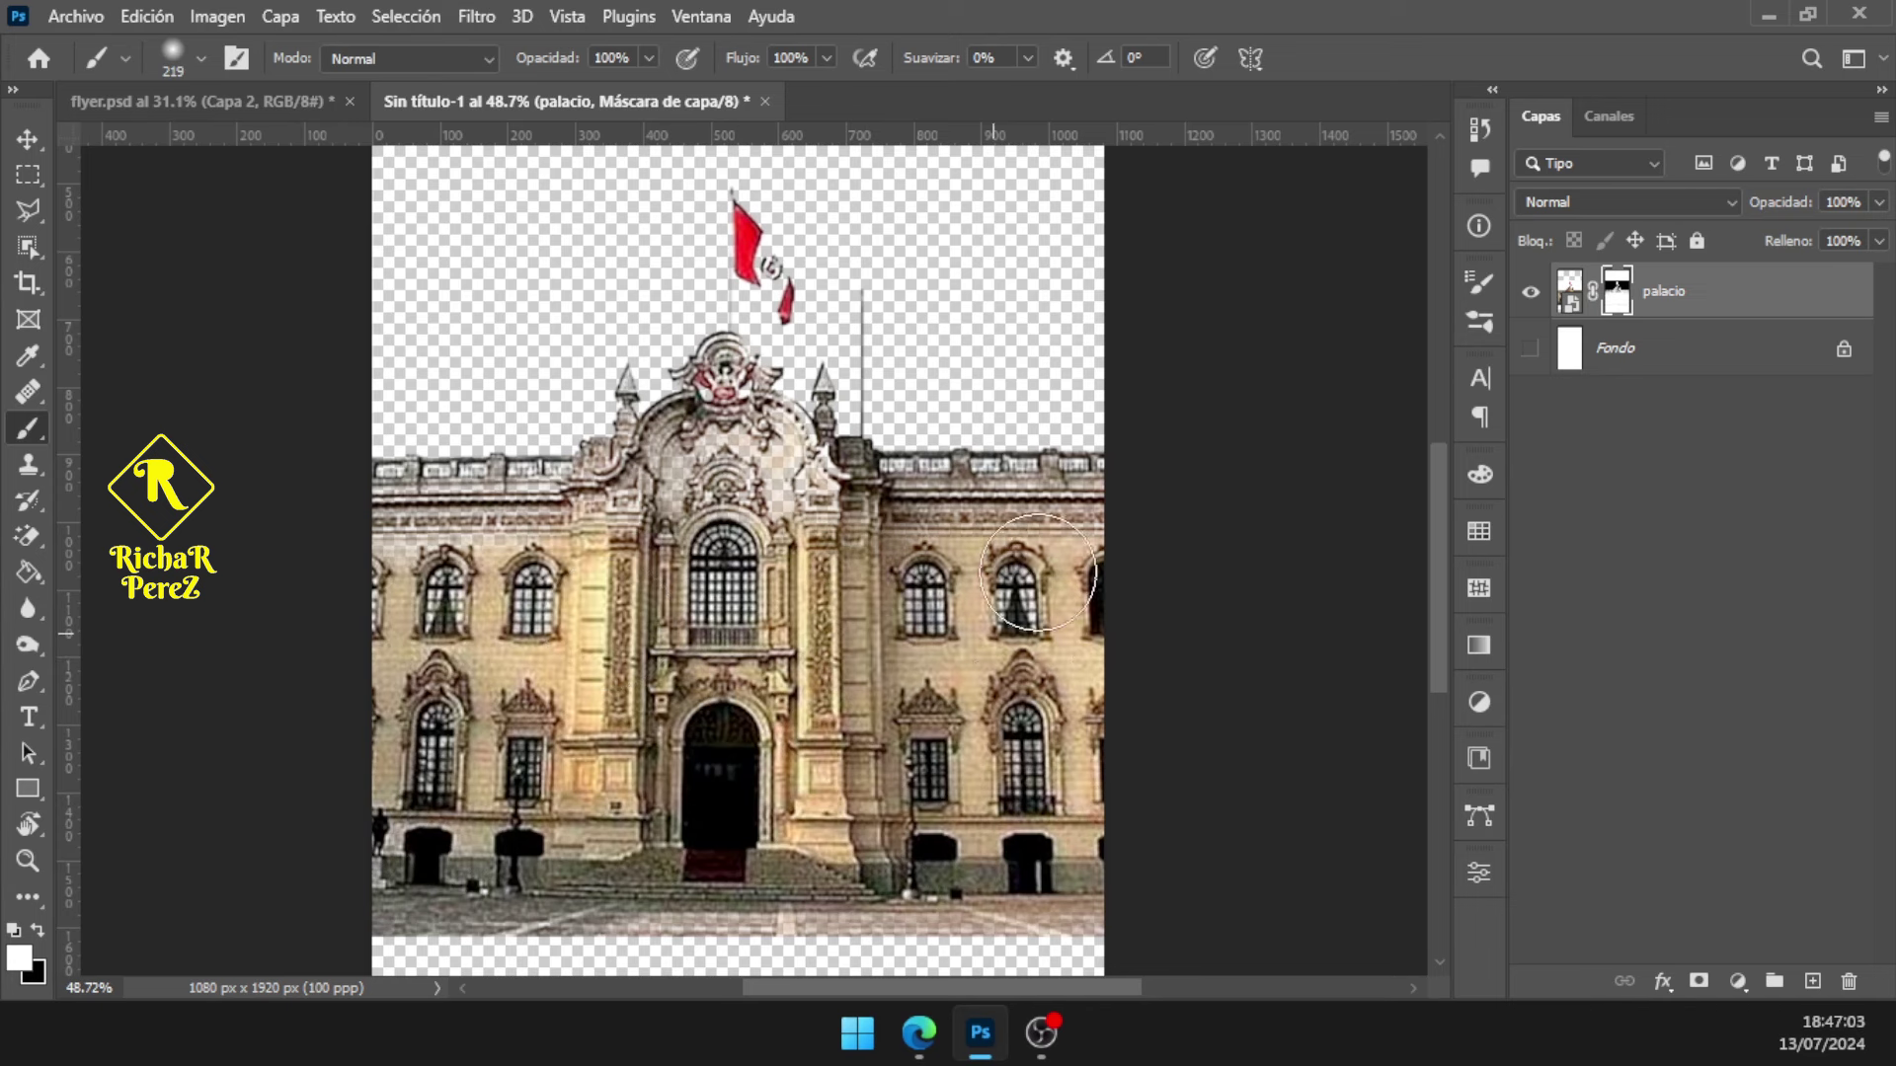
pyautogui.moveTo(743, 541)
pyautogui.mouseDown()
pyautogui.moveTo(533, 568)
pyautogui.moveTo(1126, 548)
pyautogui.mouseUp()
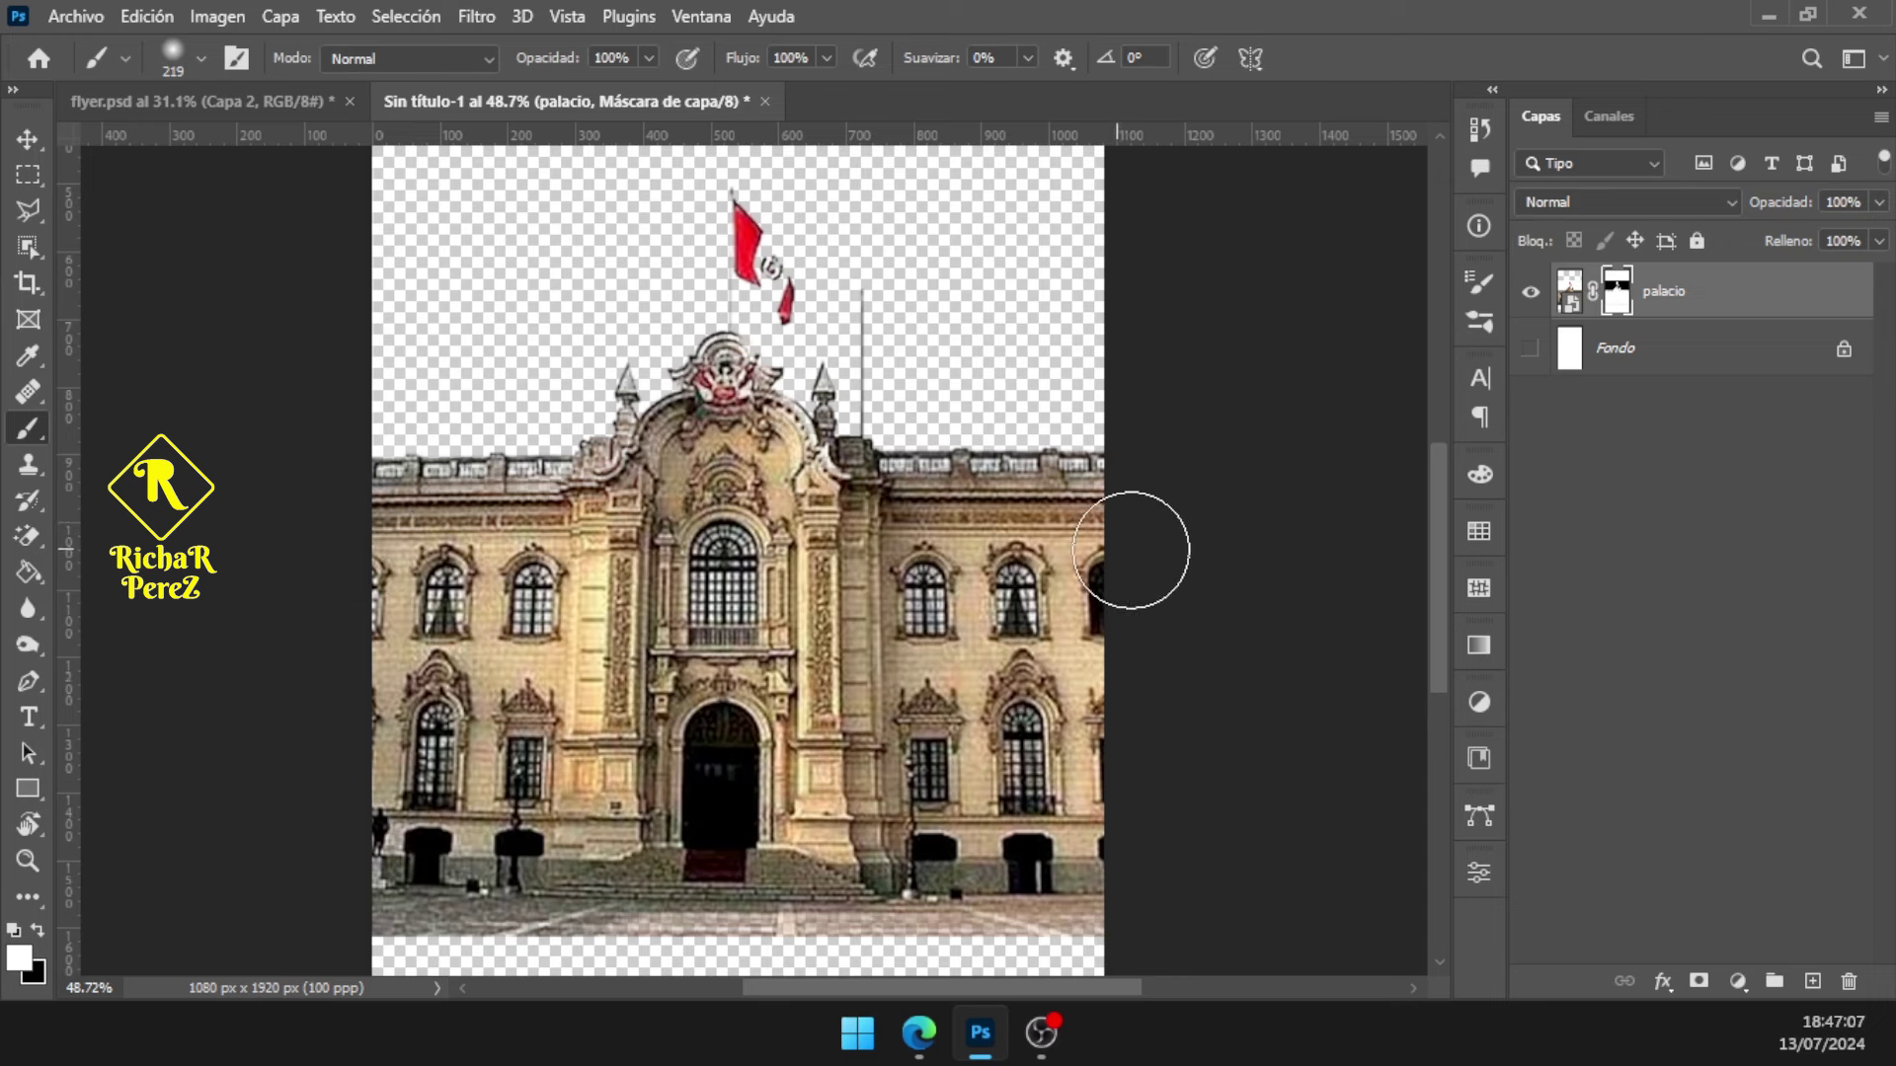
pyautogui.scroll(-2, 780, 810)
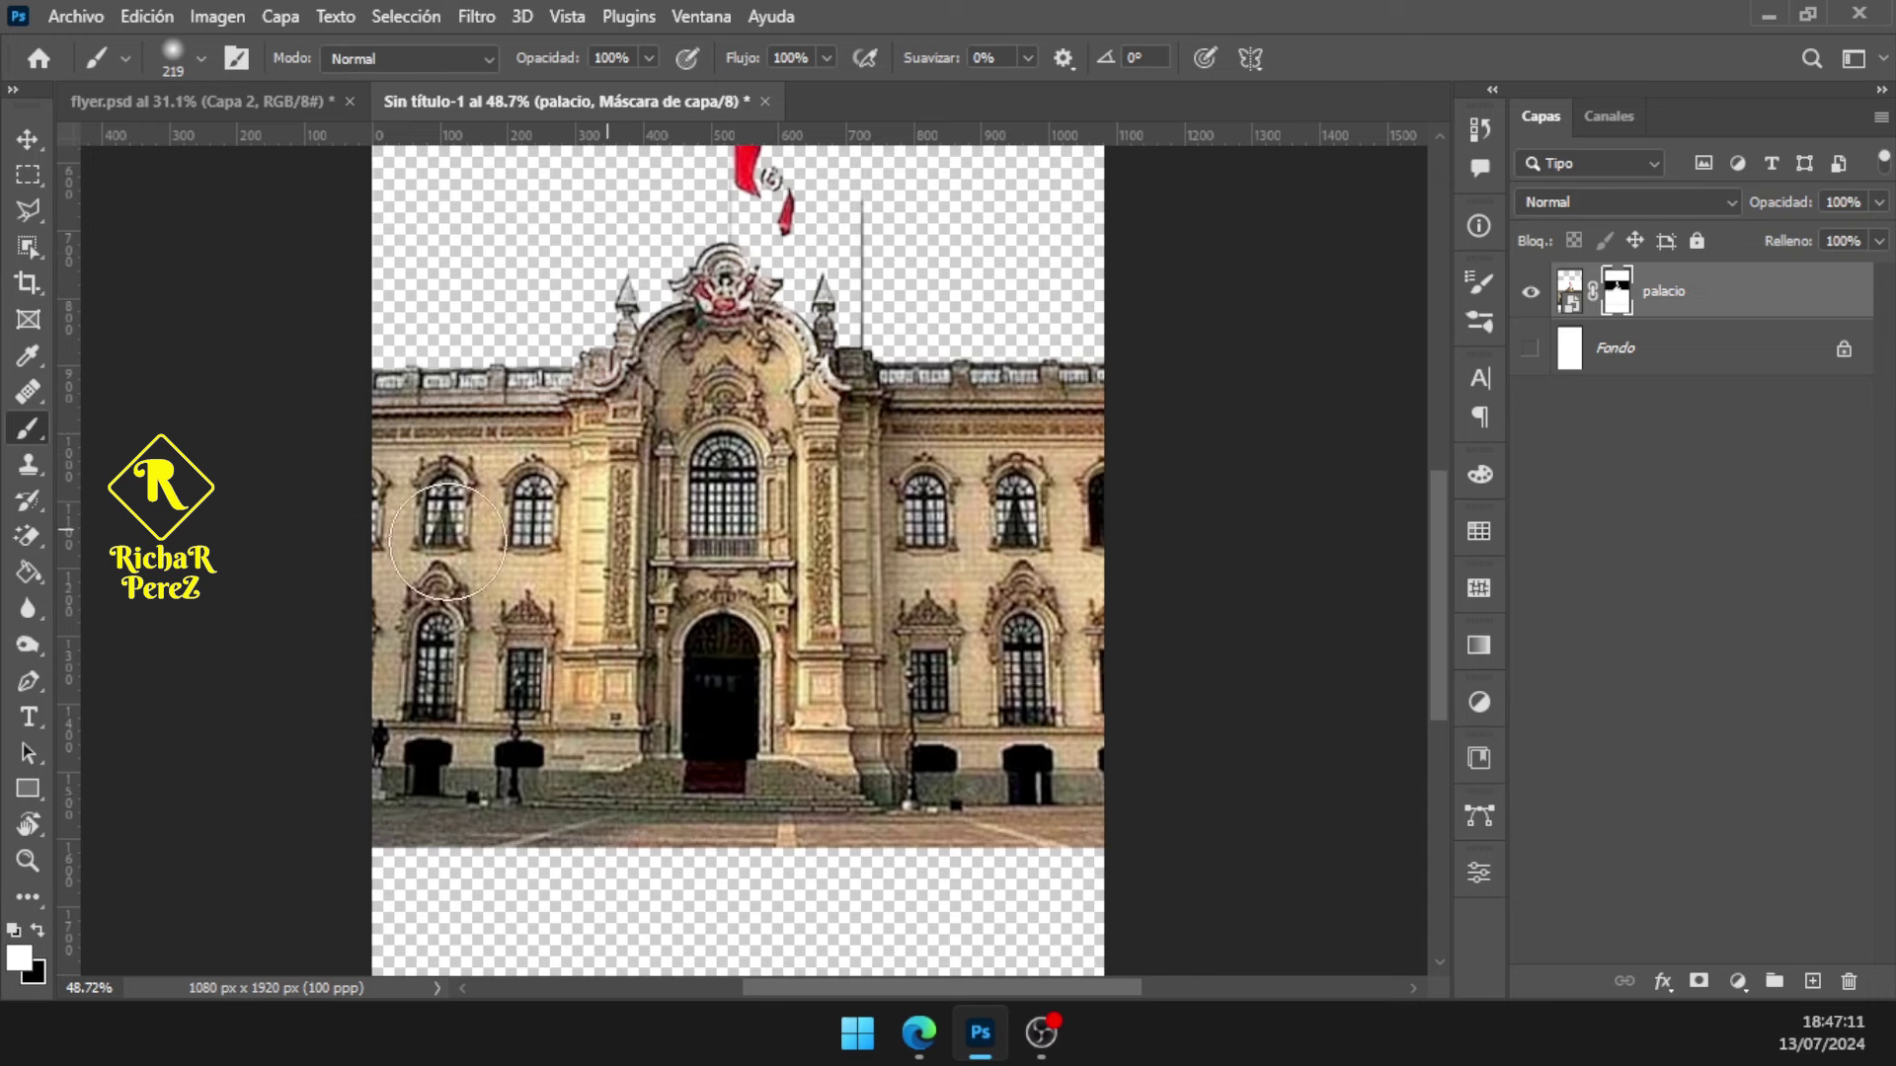
pyautogui.scroll(-2, 1037, 652)
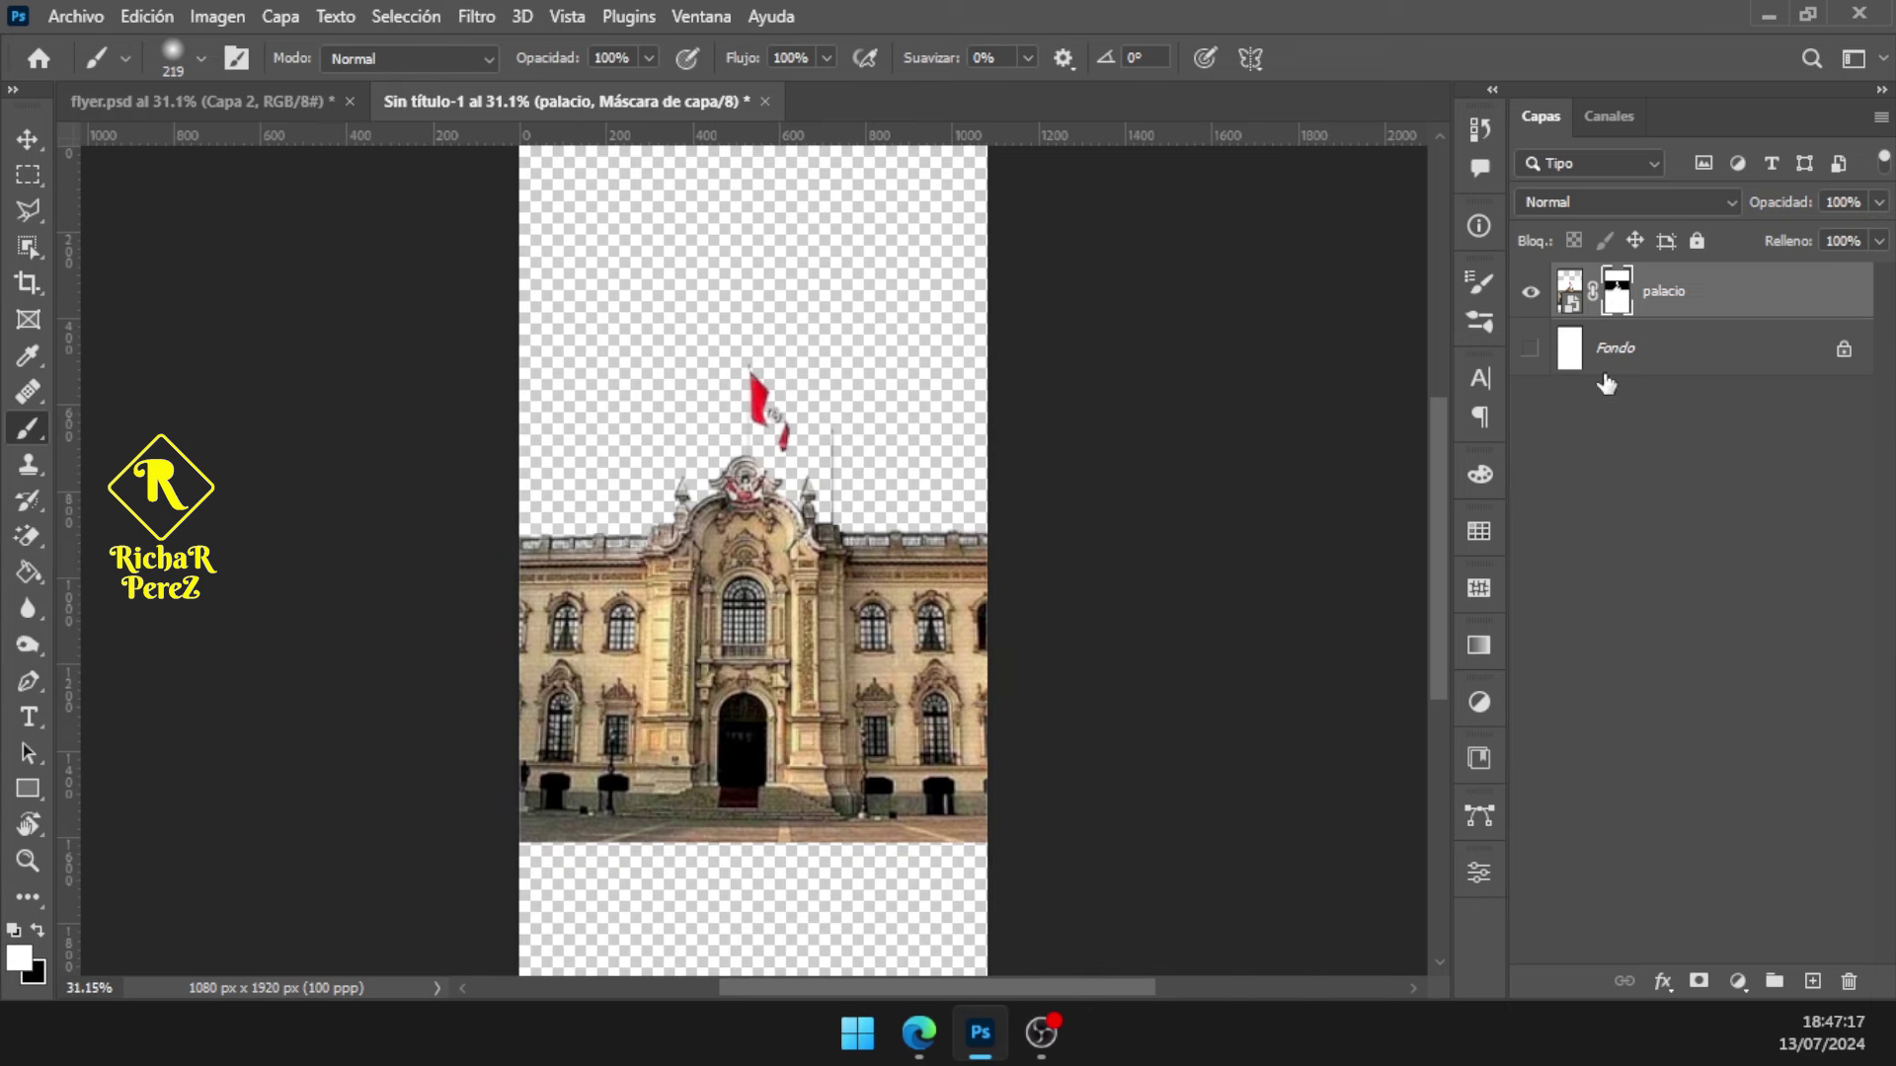
# Place the CIELO sky image into the flyer as an embedded layer
pyautogui.click(75, 16)
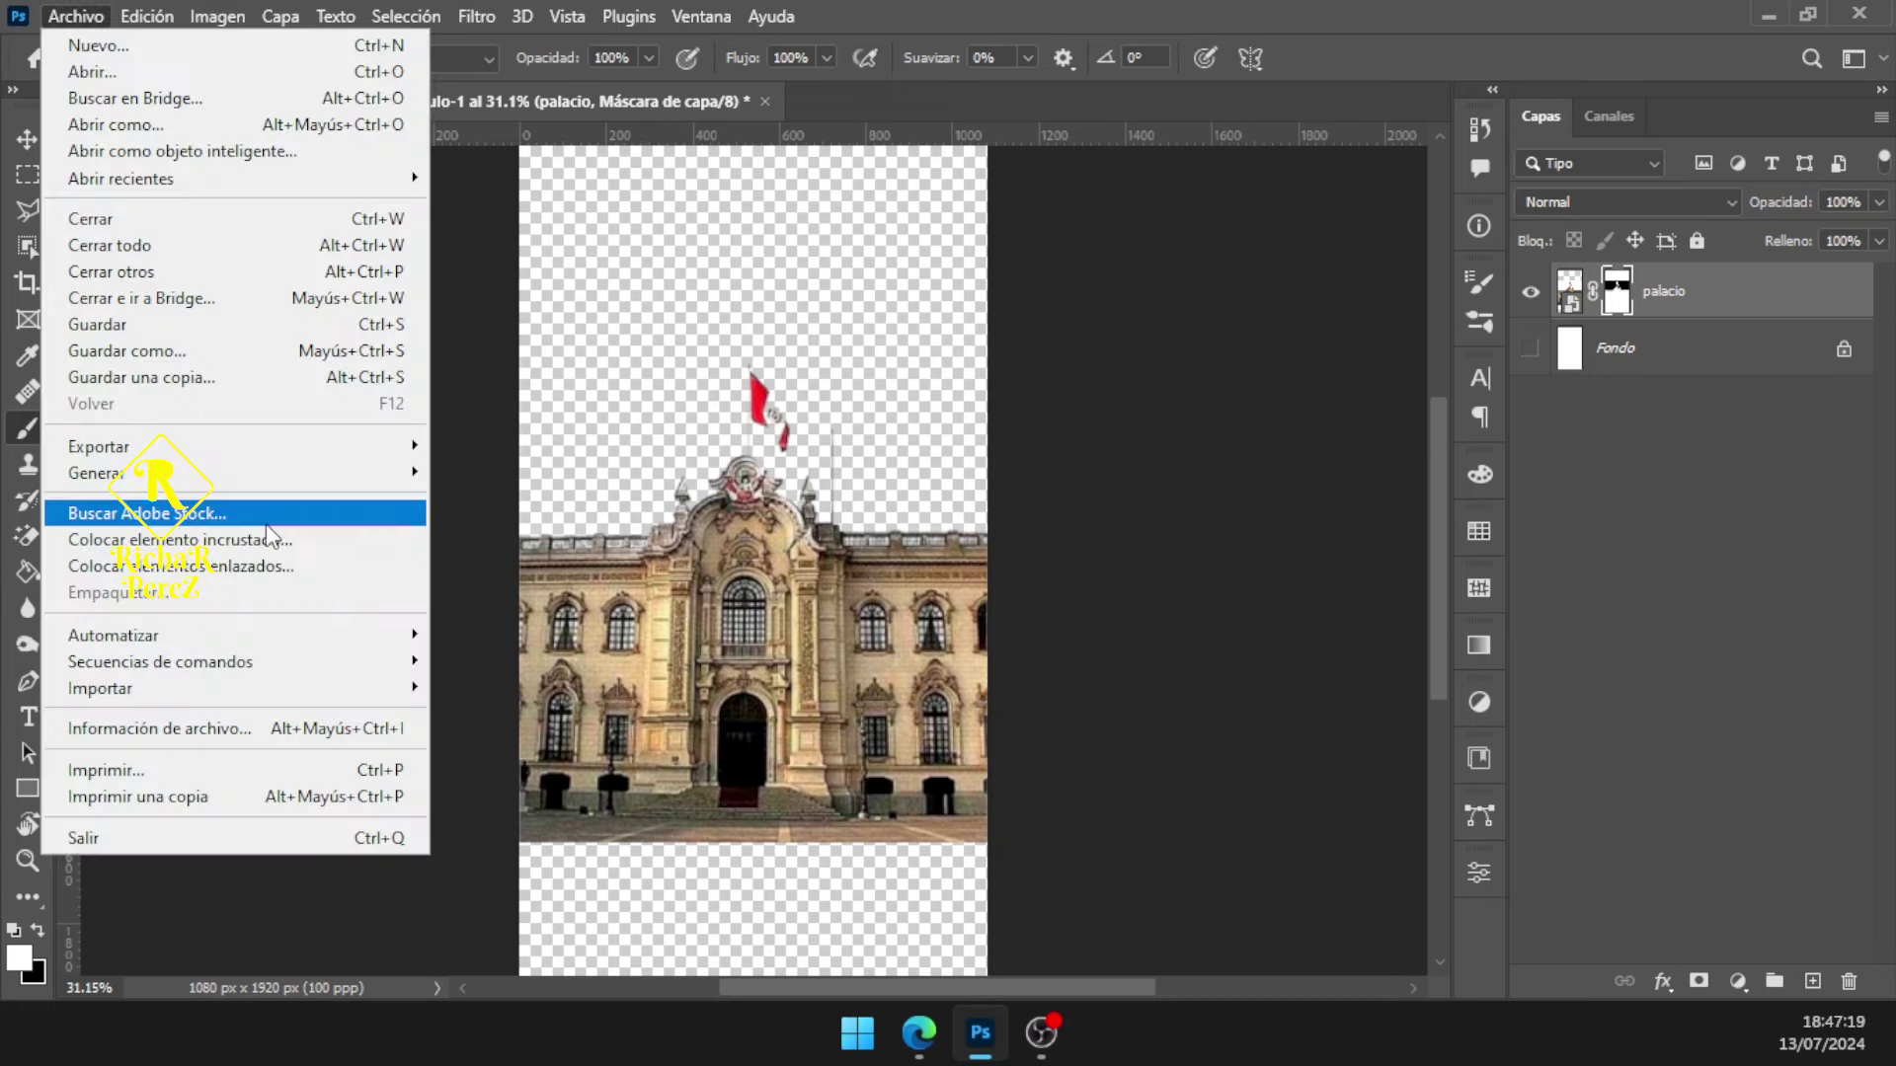
pyautogui.click(269, 538)
pyautogui.click(301, 448)
pyautogui.click(966, 767)
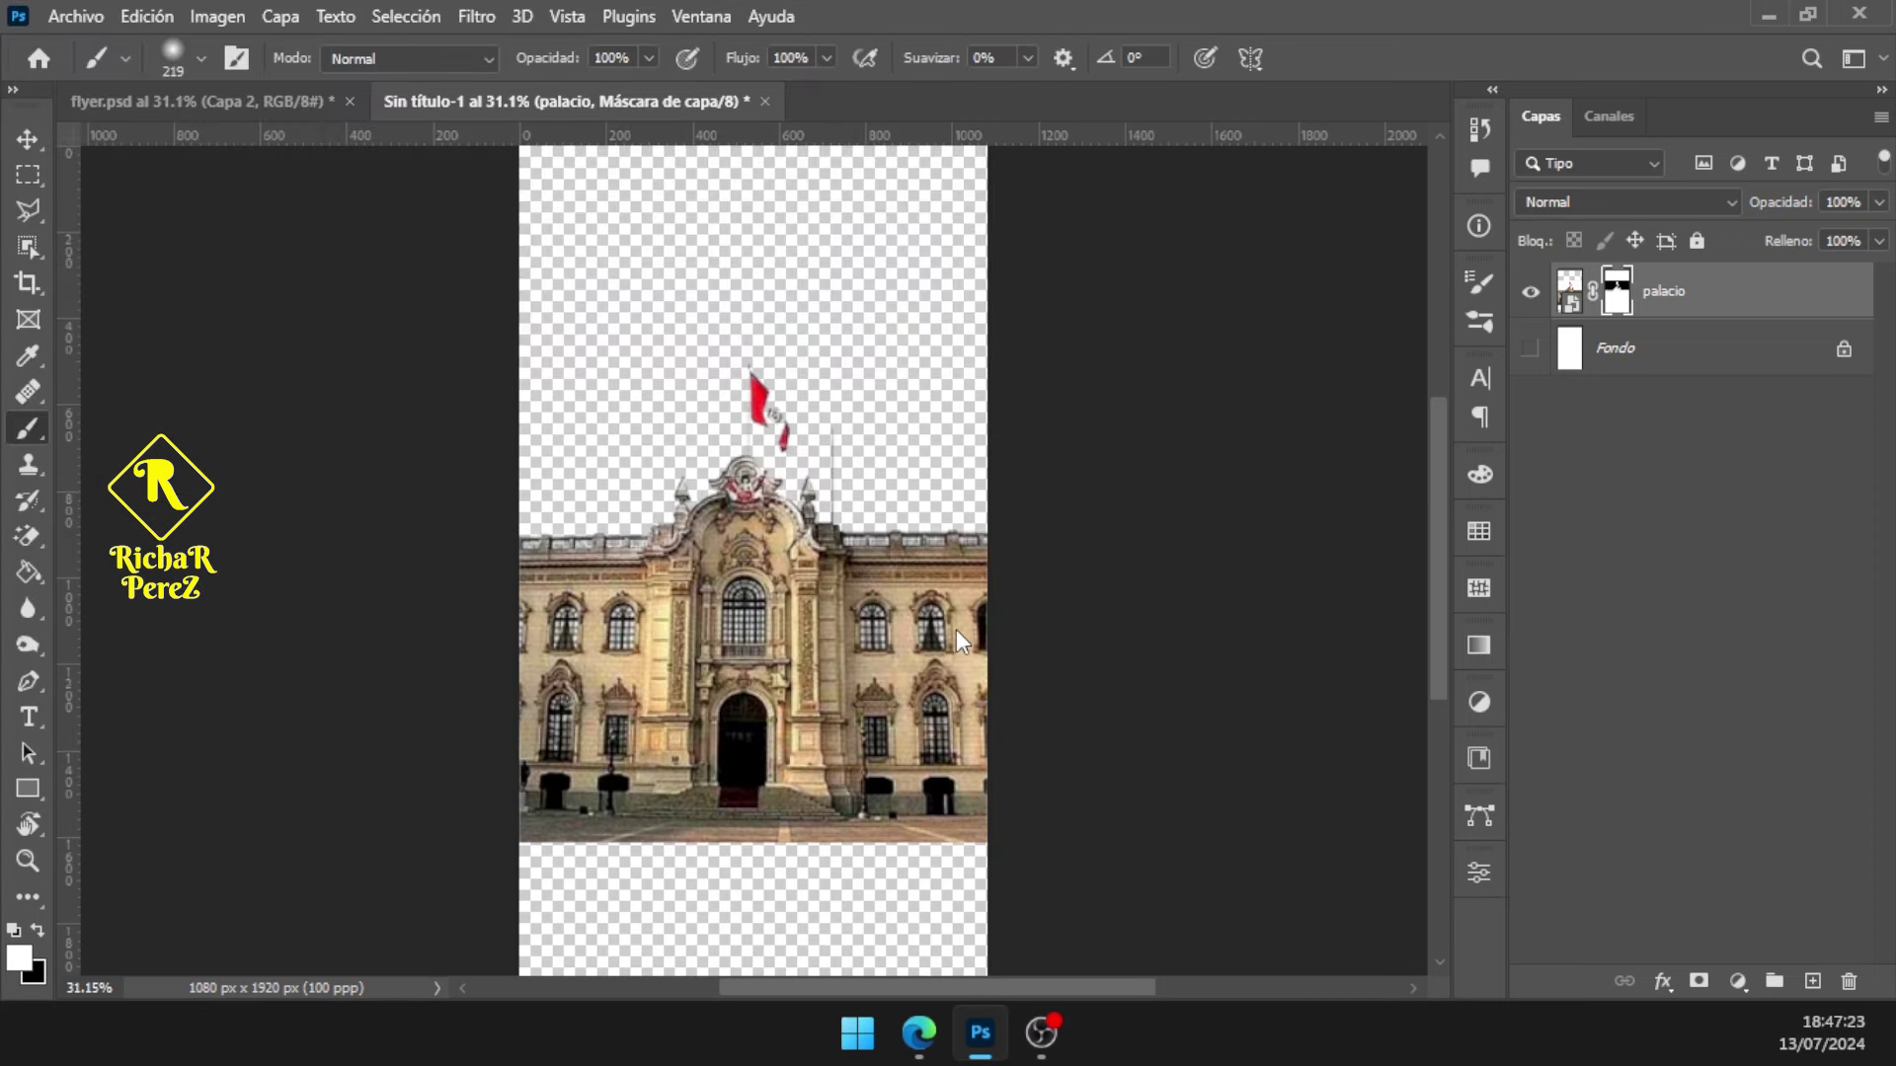
# Move the sky to the page top and scale it to span the width above the facade
pyautogui.scroll(1, 962, 626)
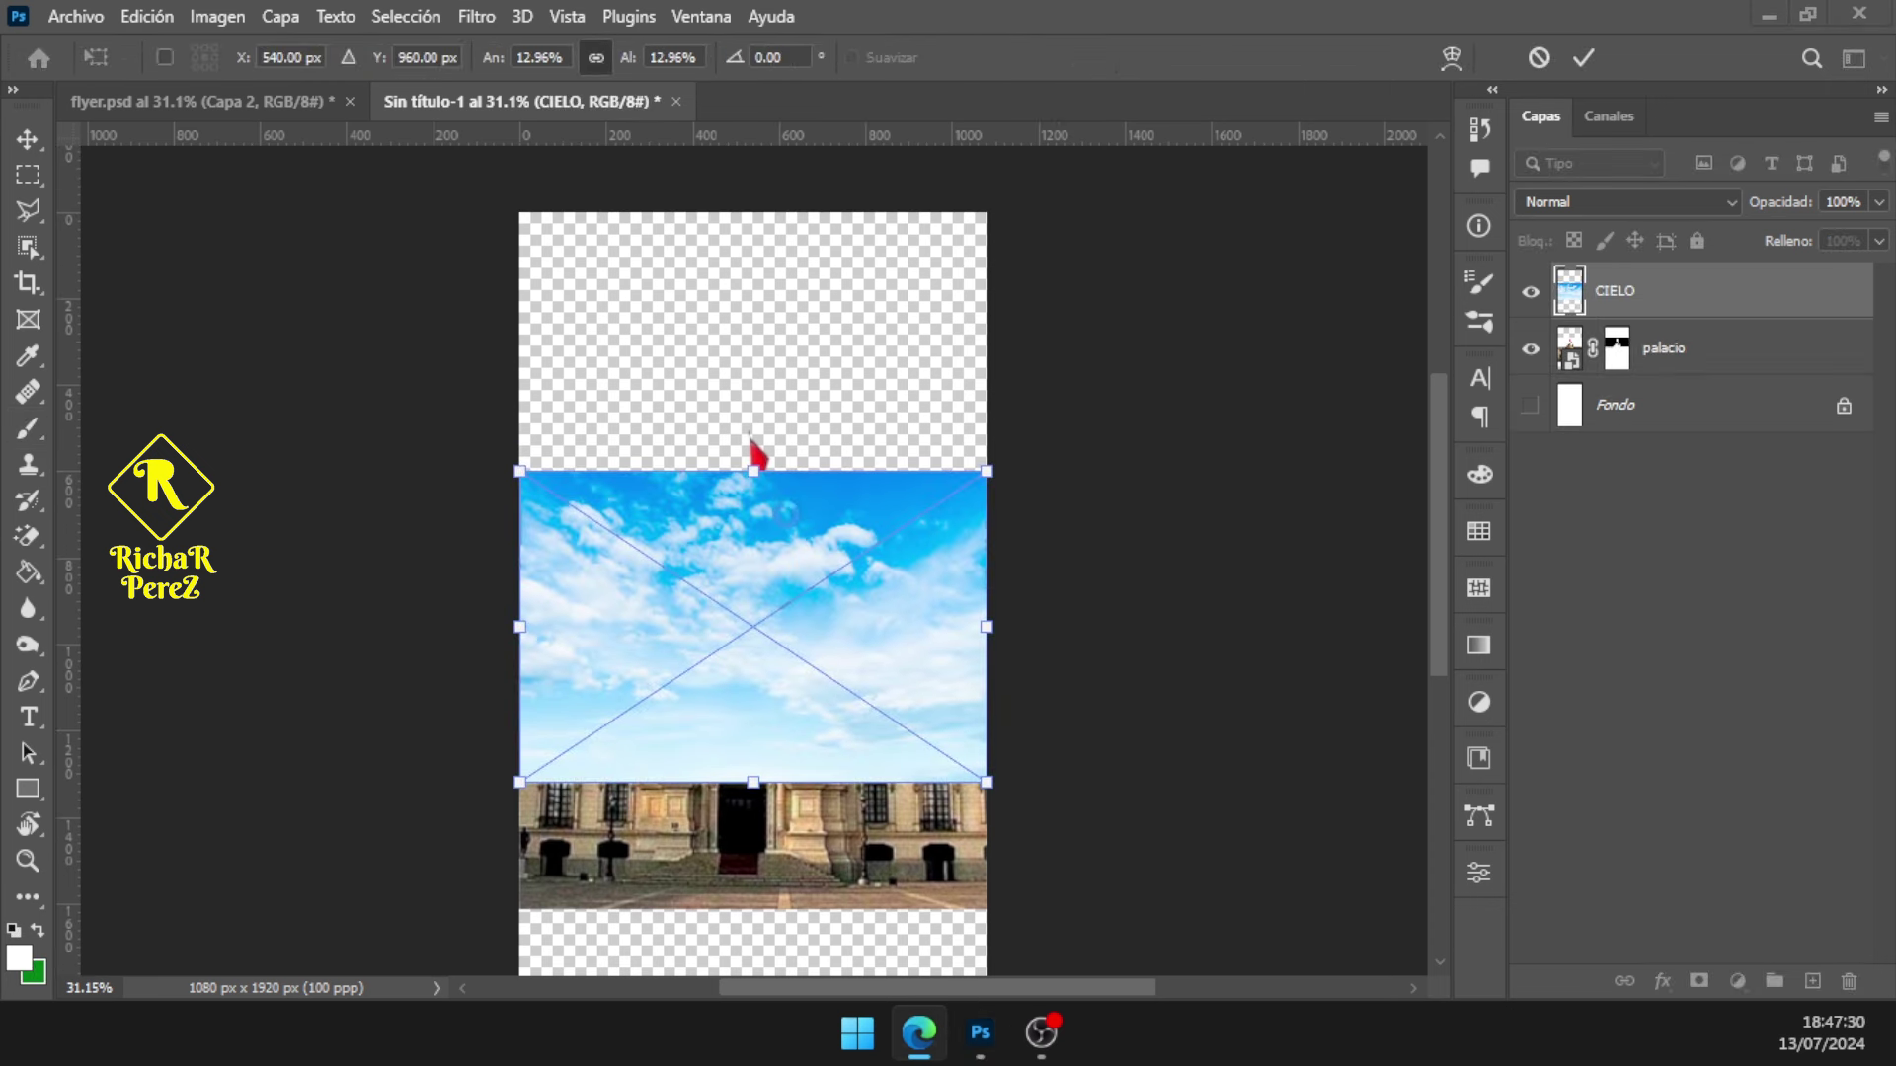
pyautogui.moveTo(787, 517)
pyautogui.mouseDown()
pyautogui.moveTo(802, 259)
pyautogui.moveTo(787, 264)
pyautogui.mouseUp()
pyautogui.moveTo(751, 524); pyautogui.dragTo(758, 647)
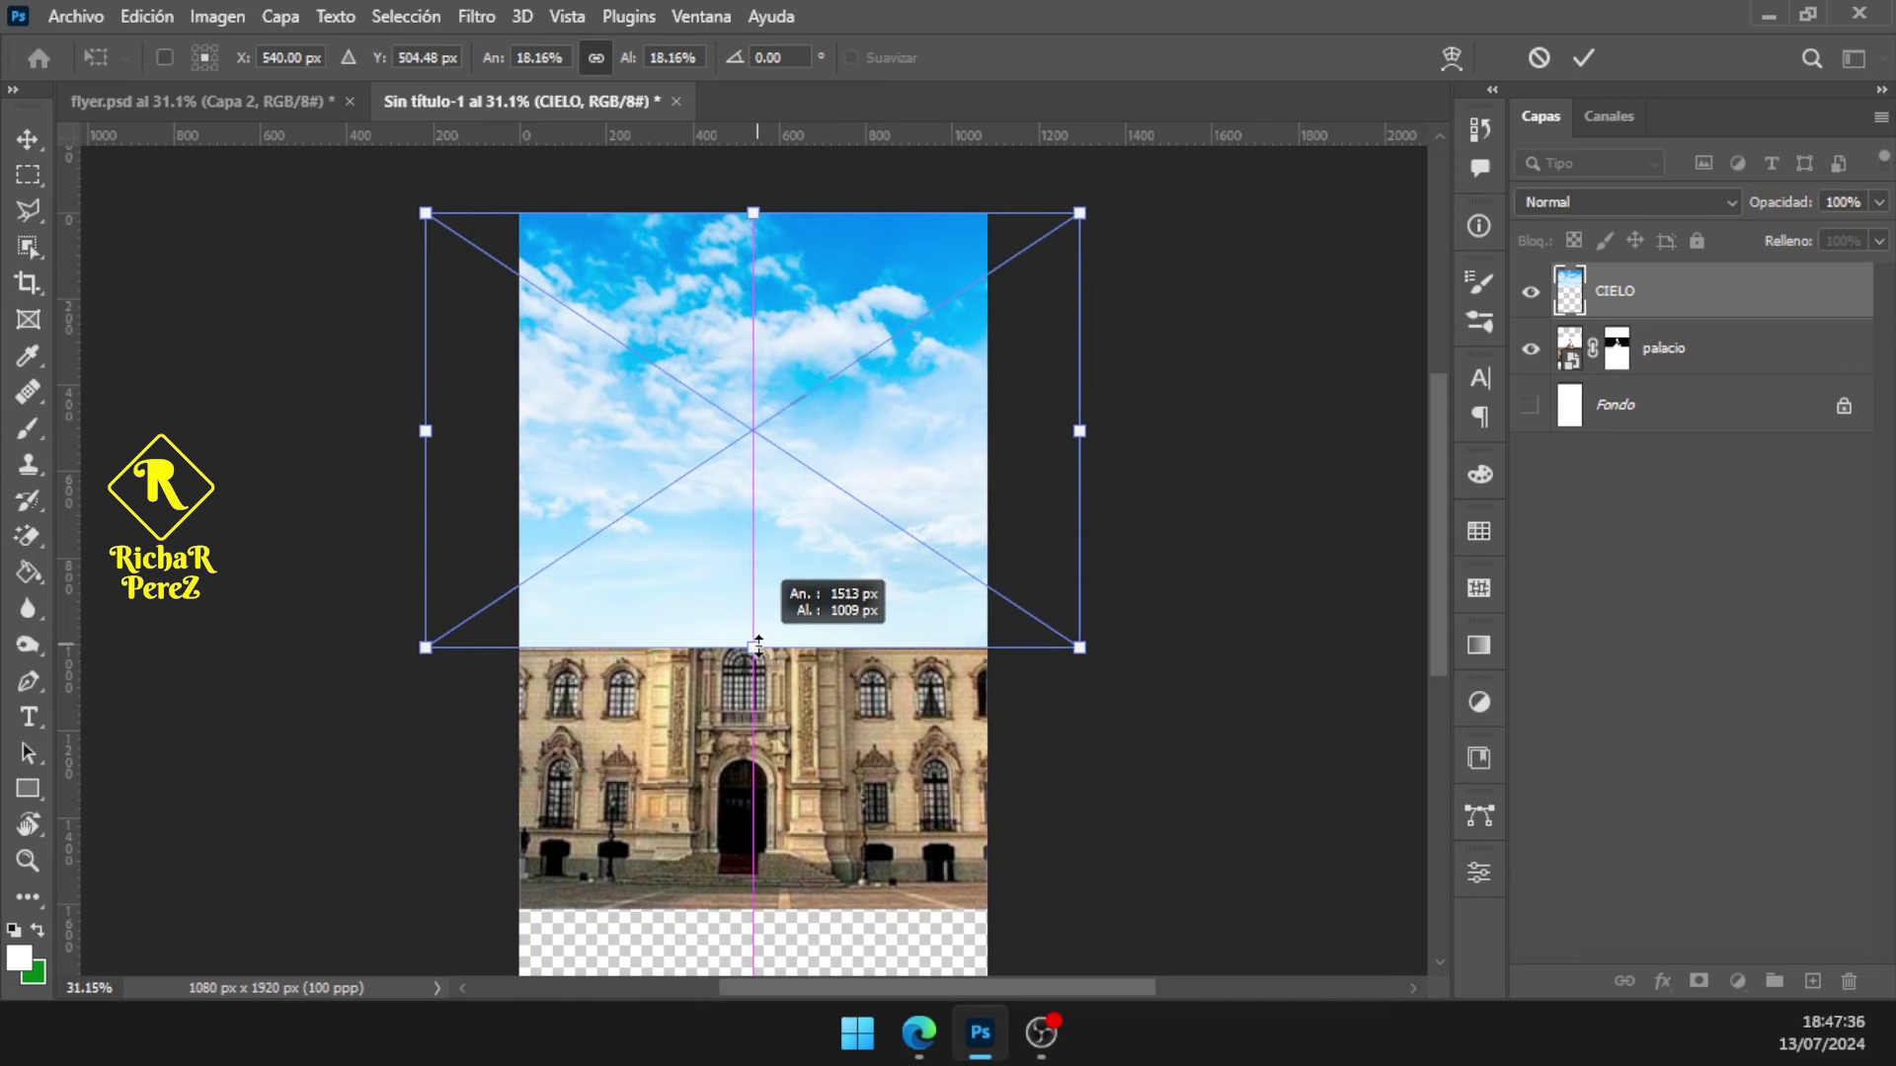
pyautogui.moveTo(757, 647); pyautogui.dragTo(758, 634)
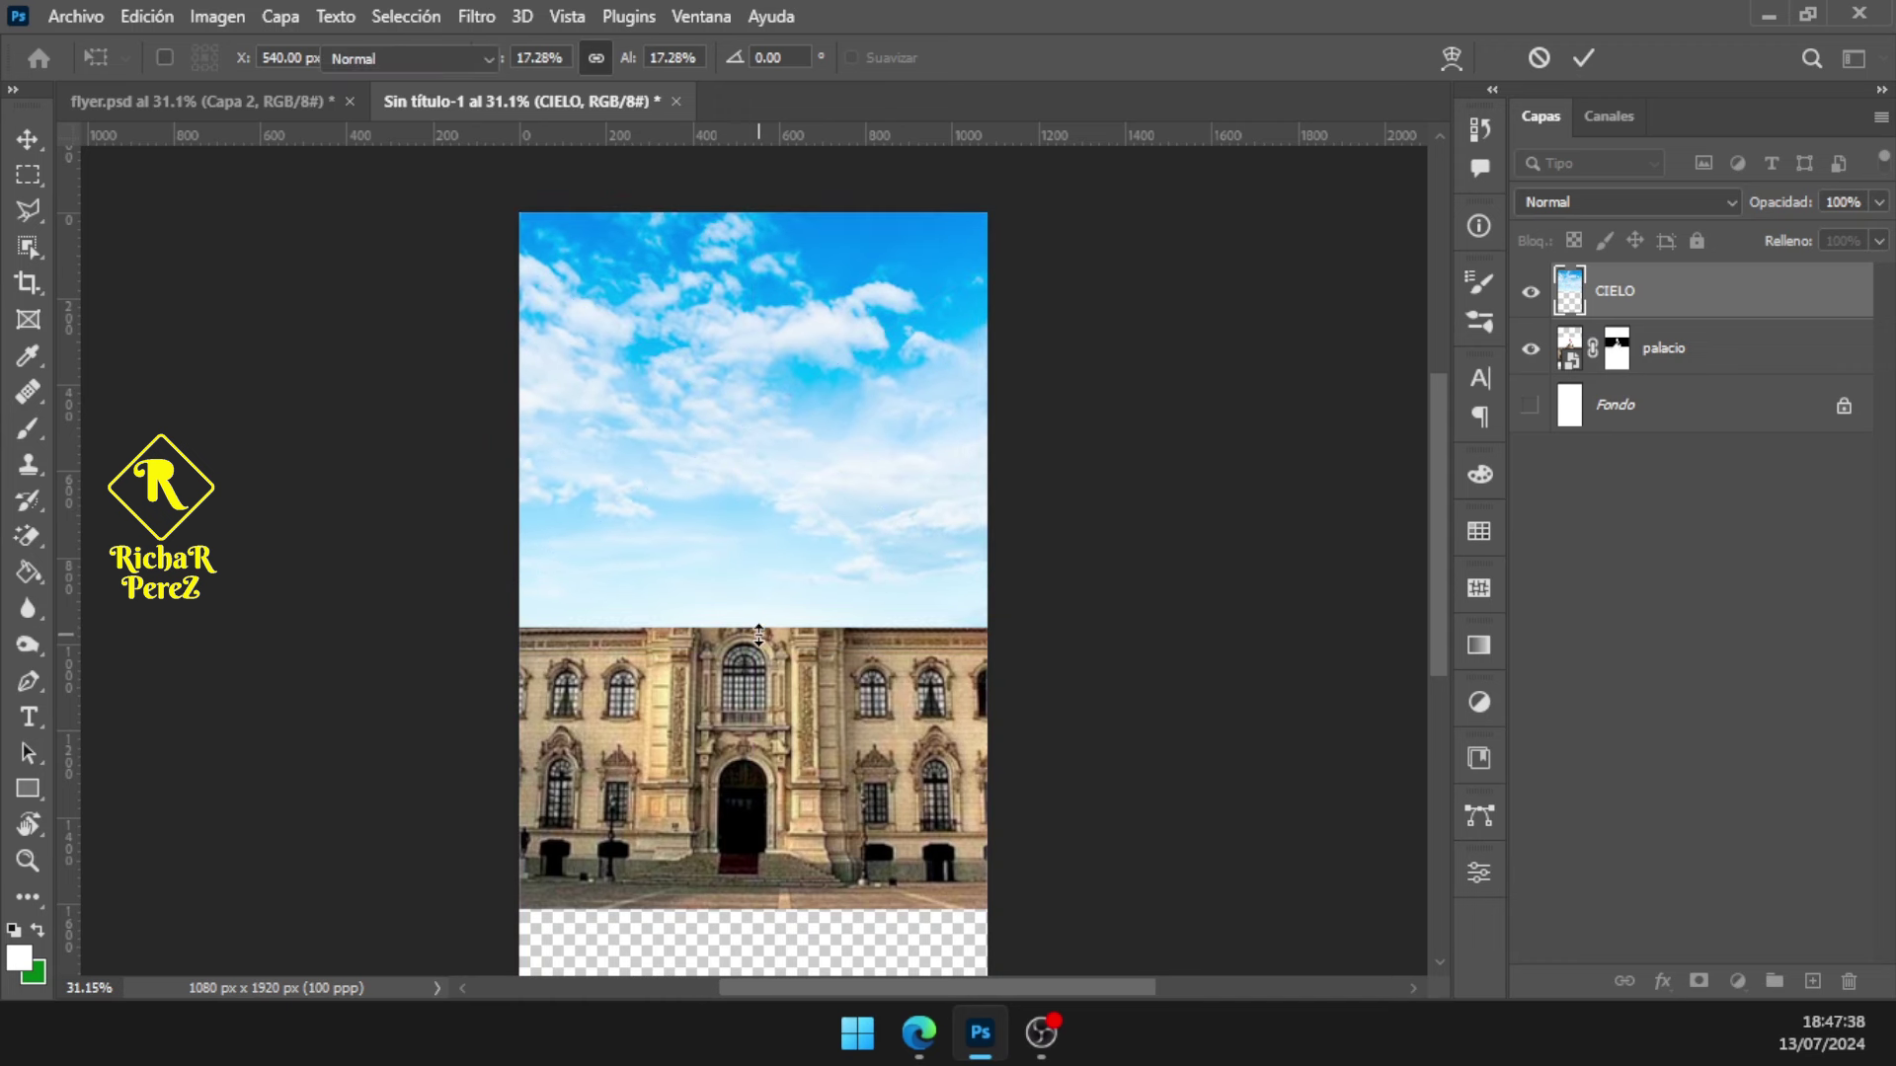
pyautogui.press('Return')
pyautogui.press('b')
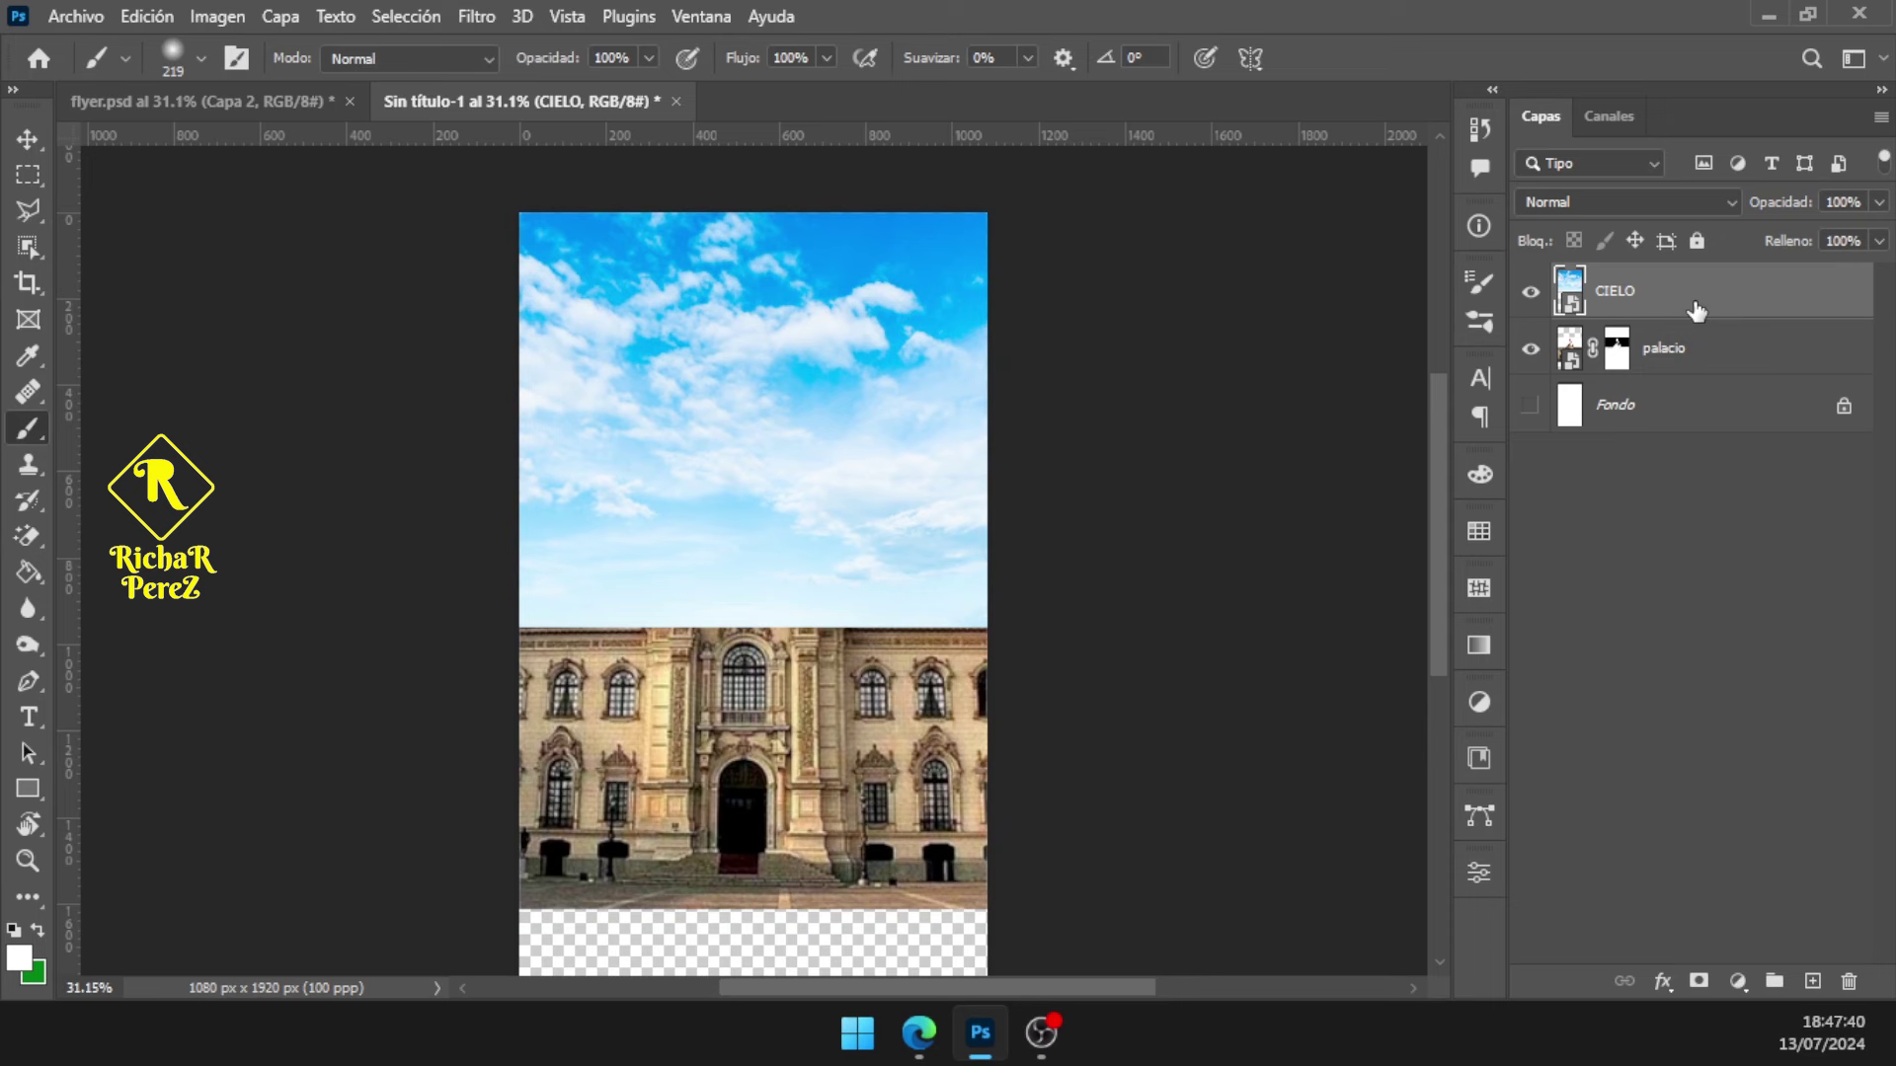
# Move the CIELO layer below palacio, undoing an accidental rename
pyautogui.moveTo(1695, 310); pyautogui.dragTo(1693, 399)
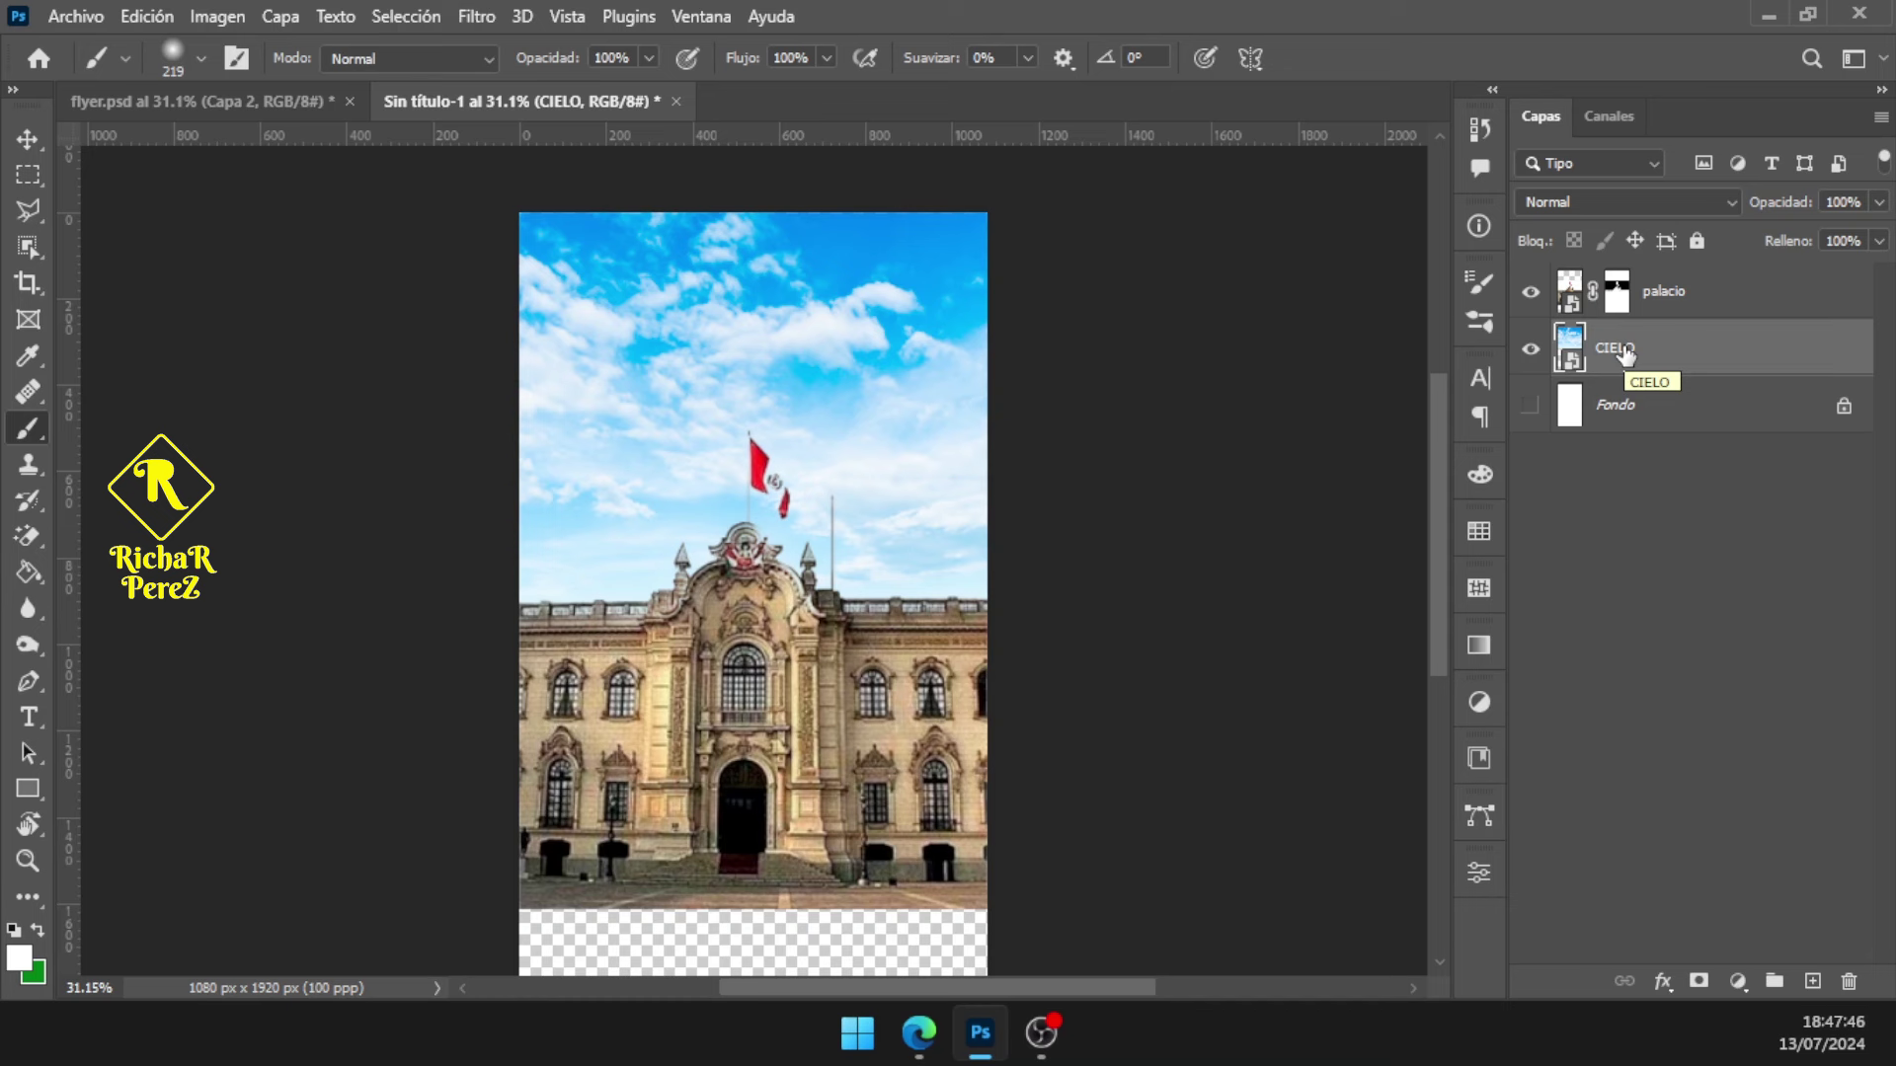
pyautogui.doubleClick(1622, 348)
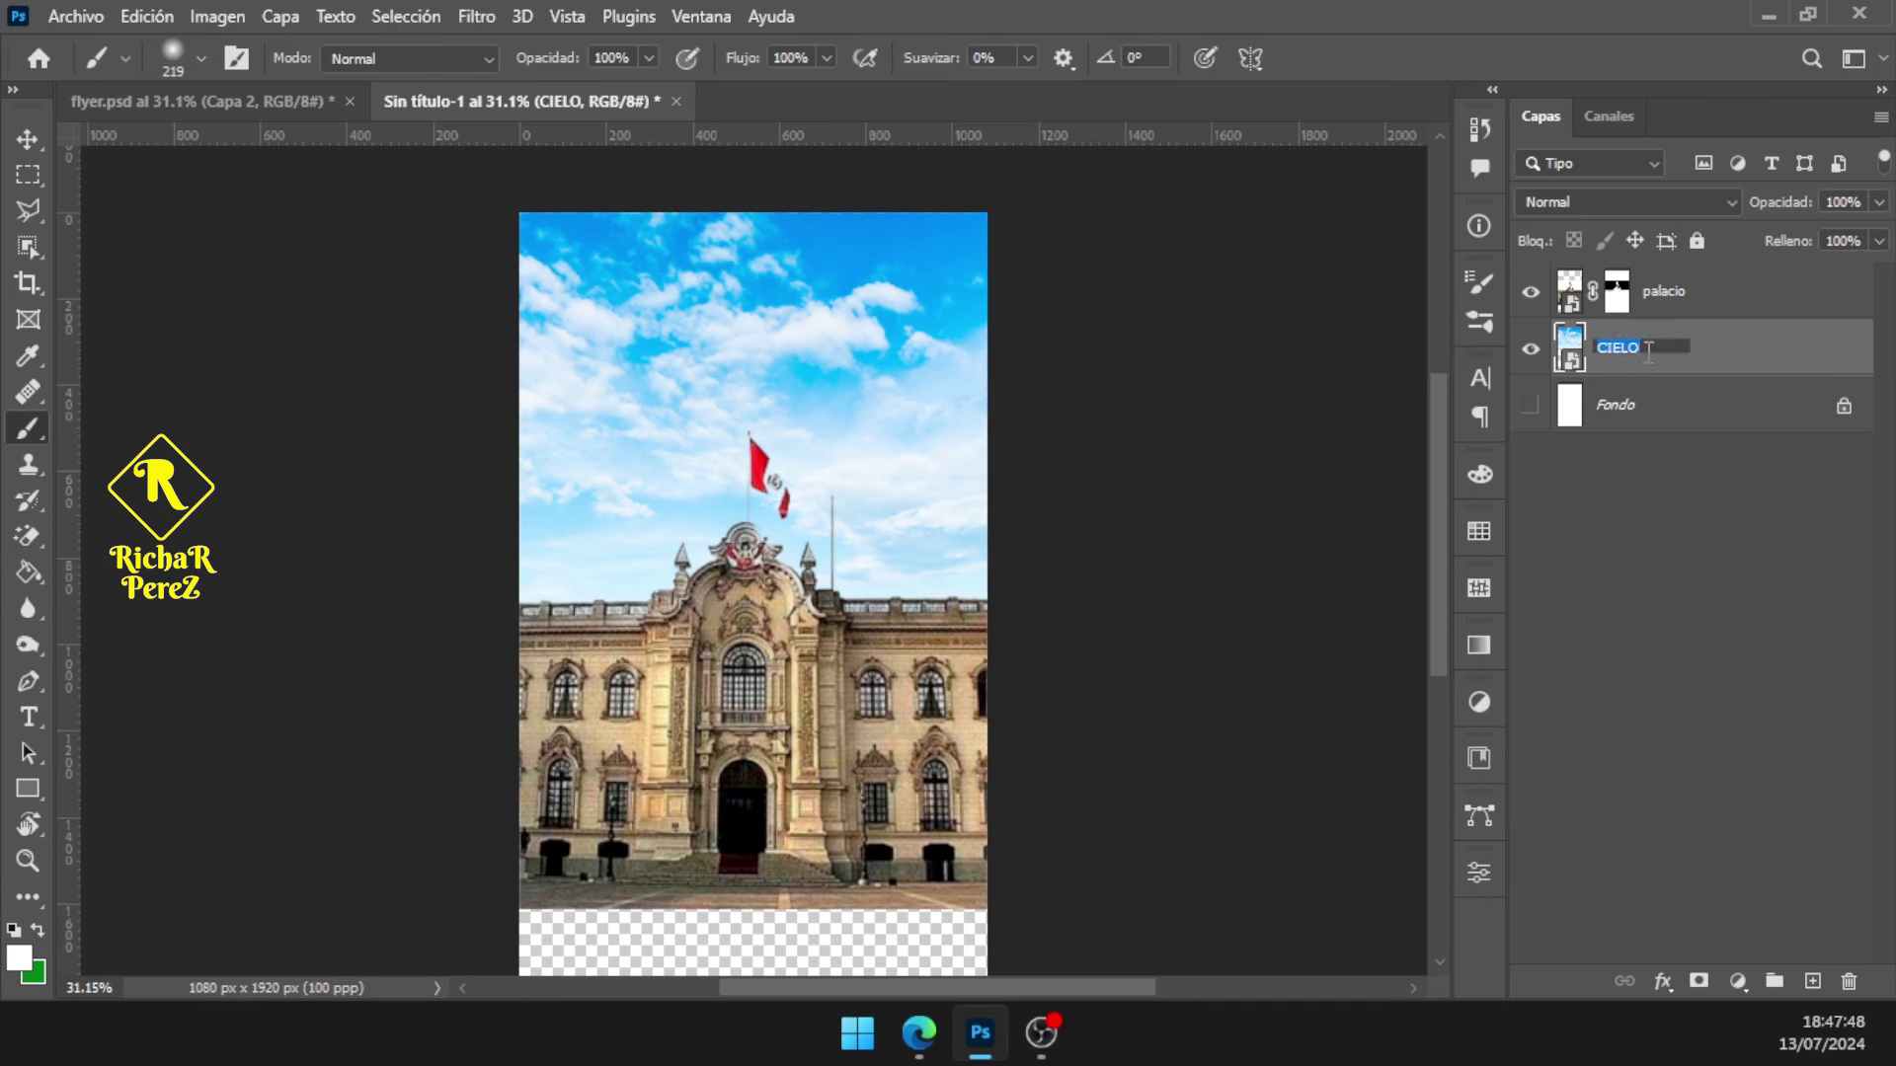
pyautogui.write('rohffl')
pyautogui.press('Return')
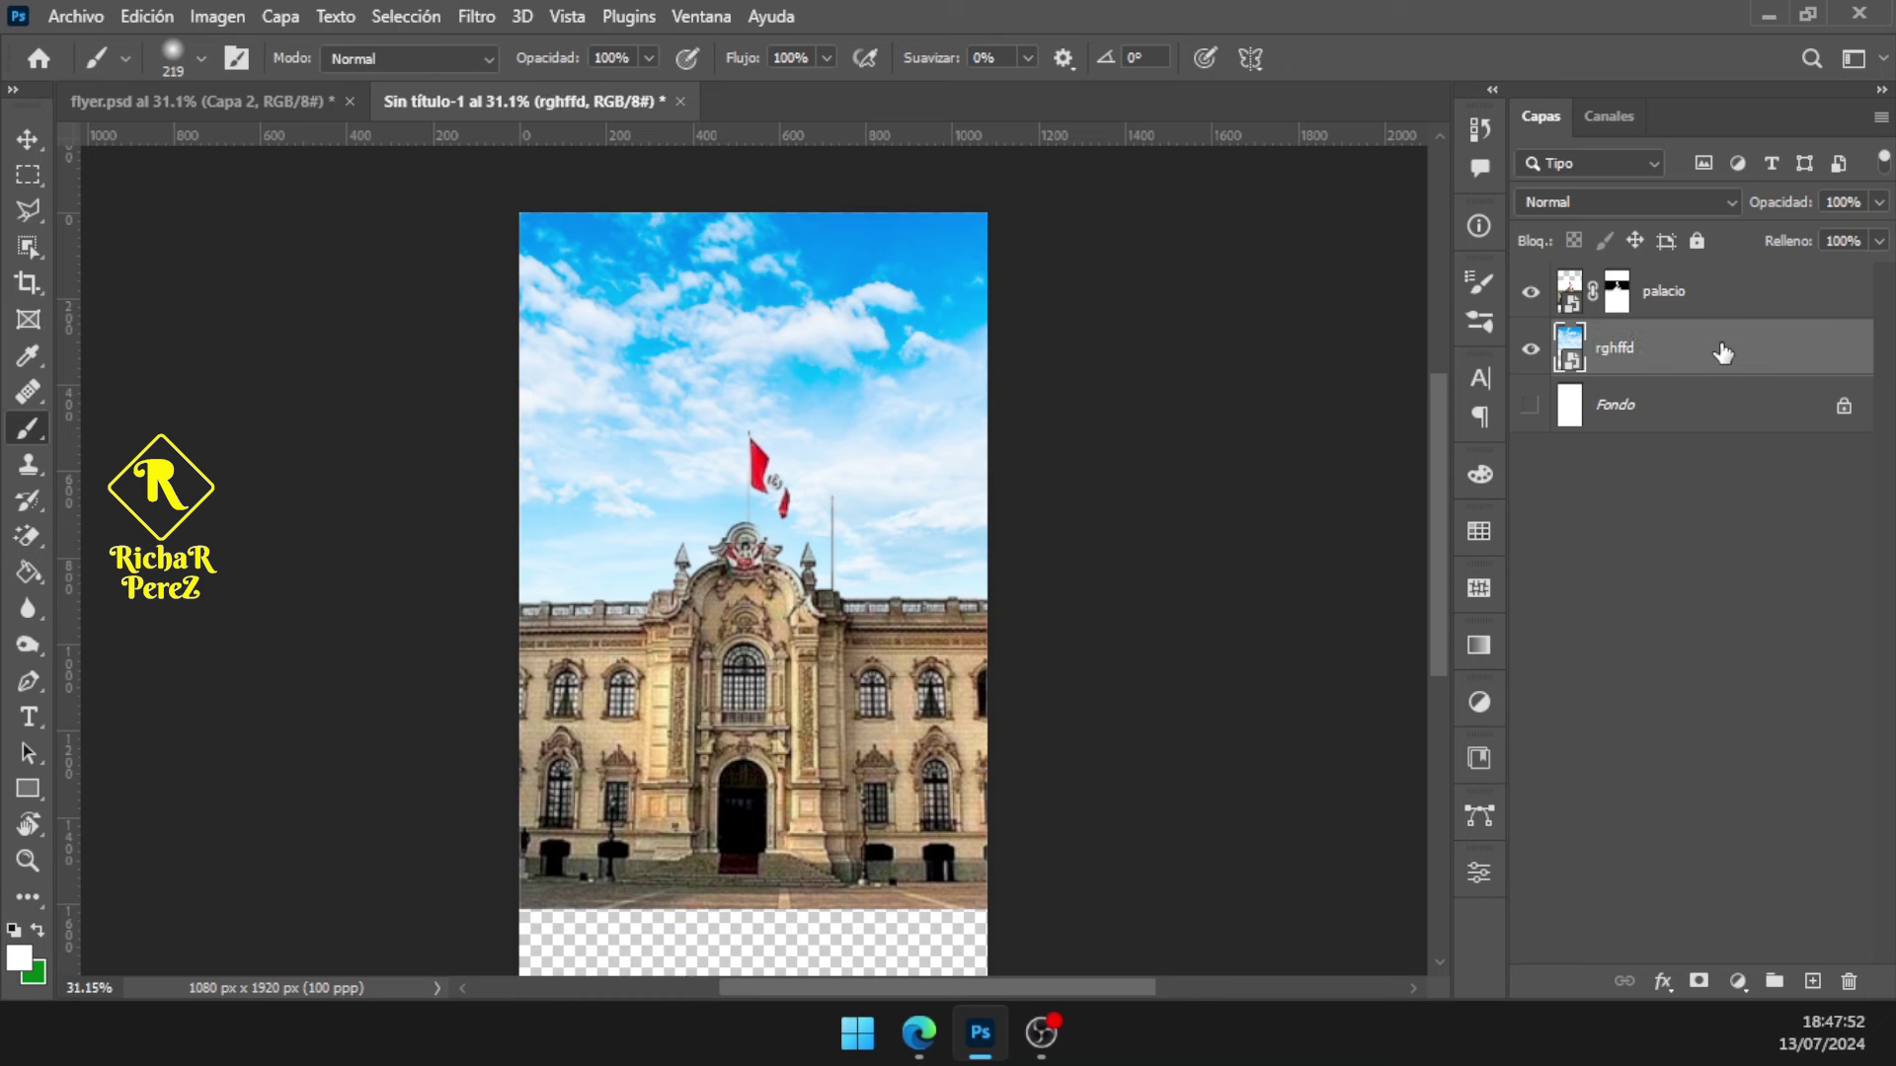
pyautogui.hotkey('ctrl', 'z')
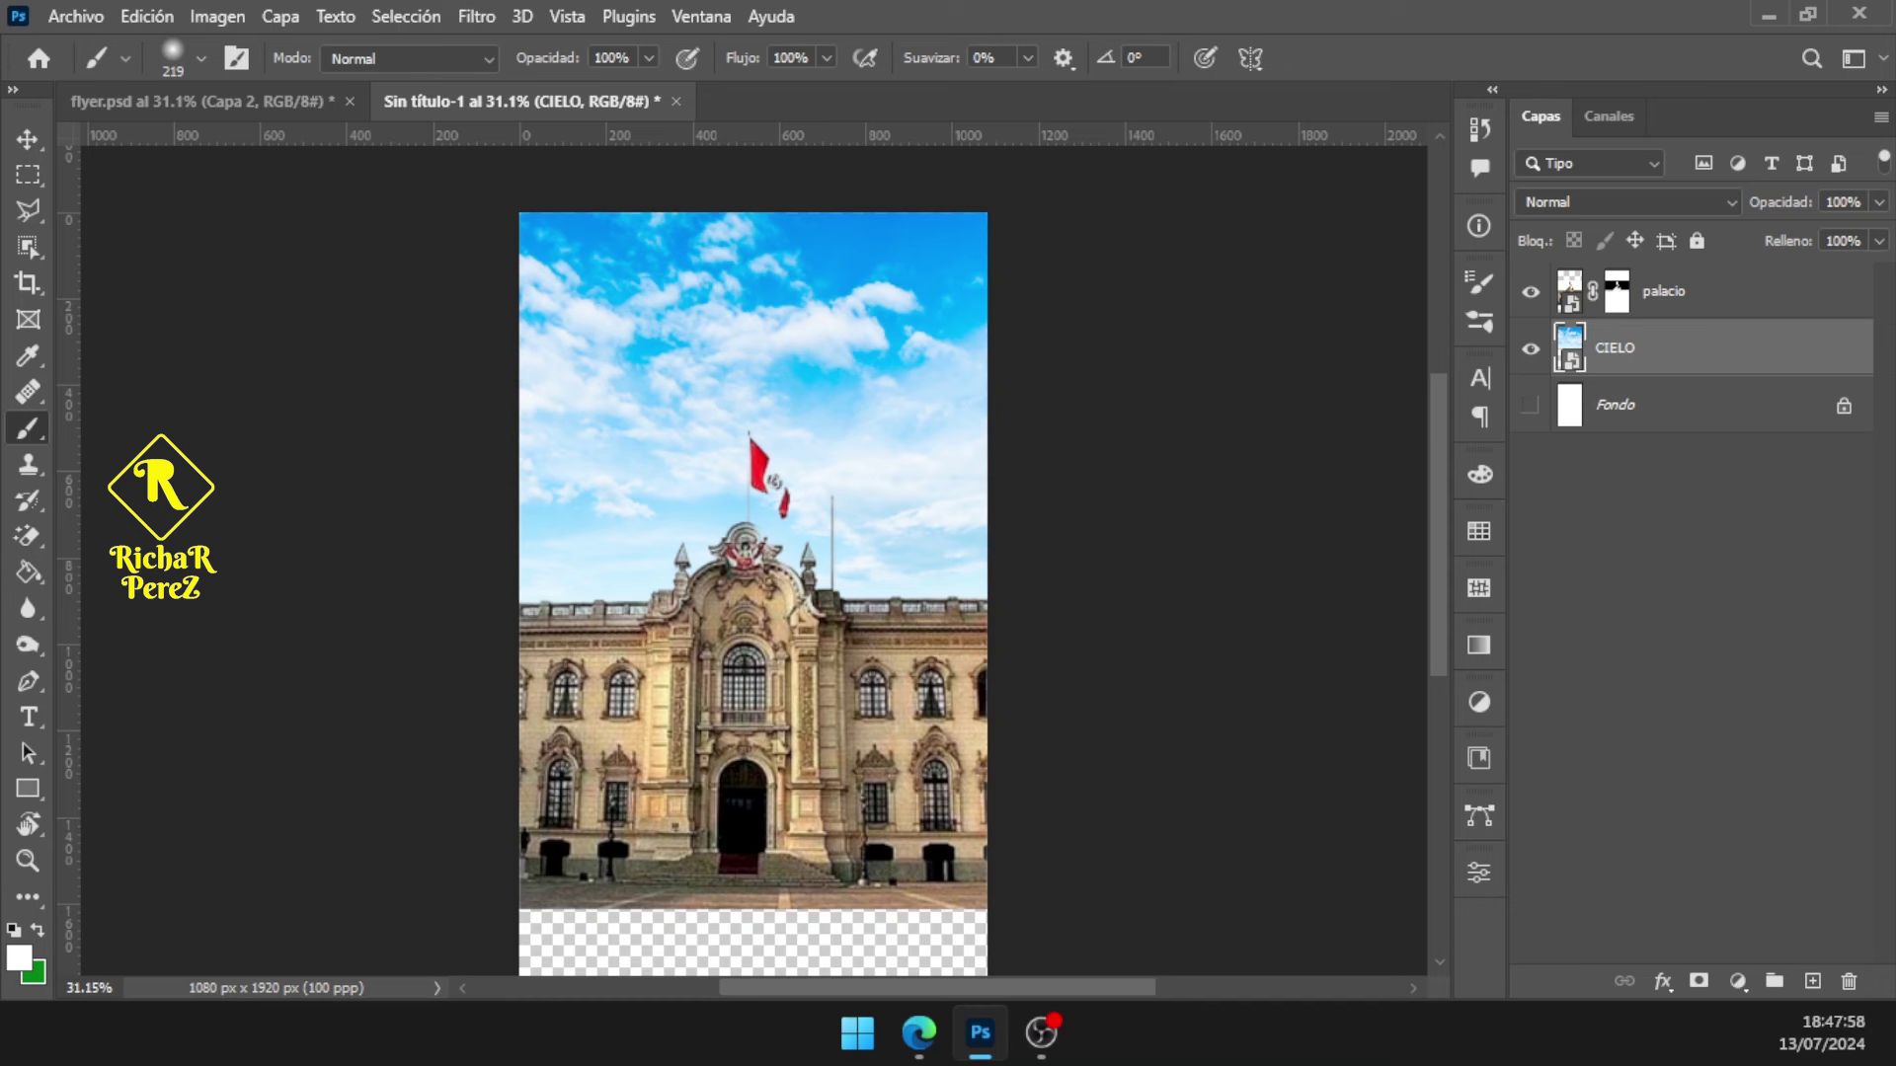
pyautogui.hotkey('alt', 'Tab')
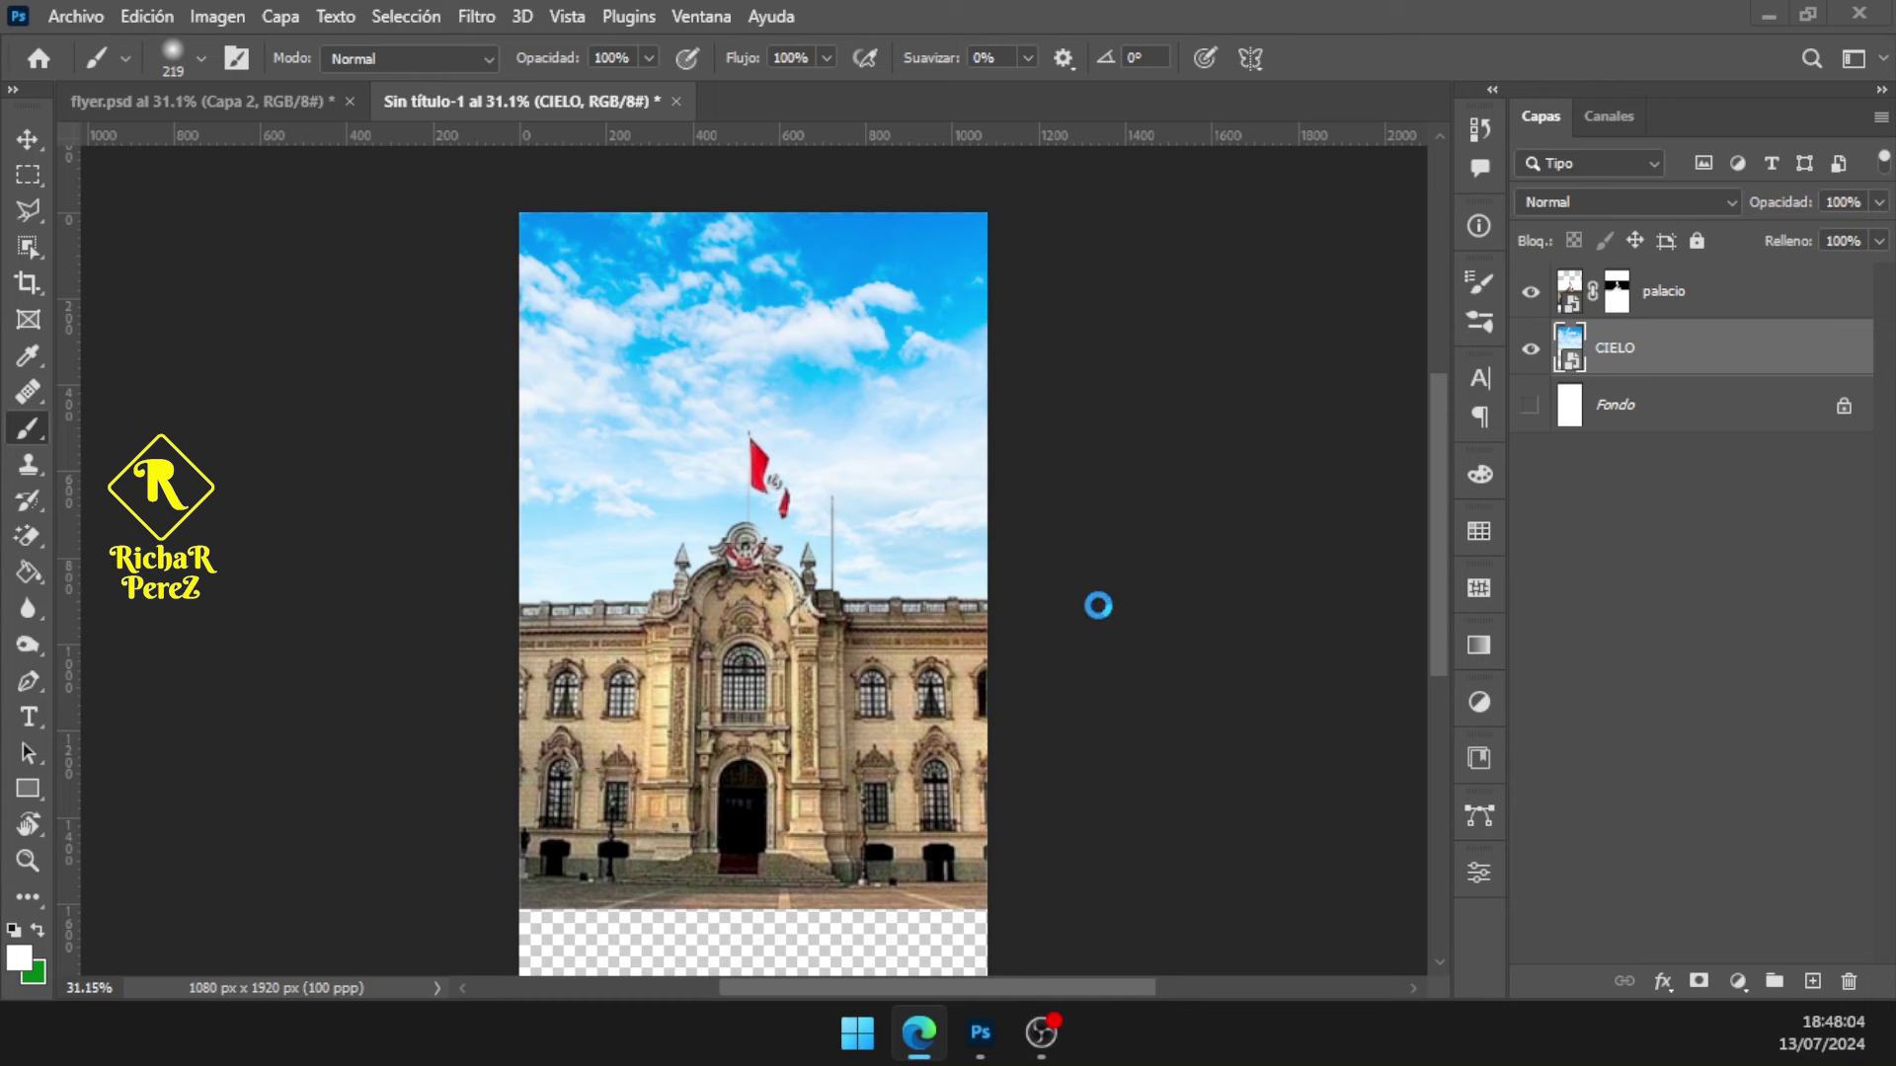
pyautogui.click(1739, 980)
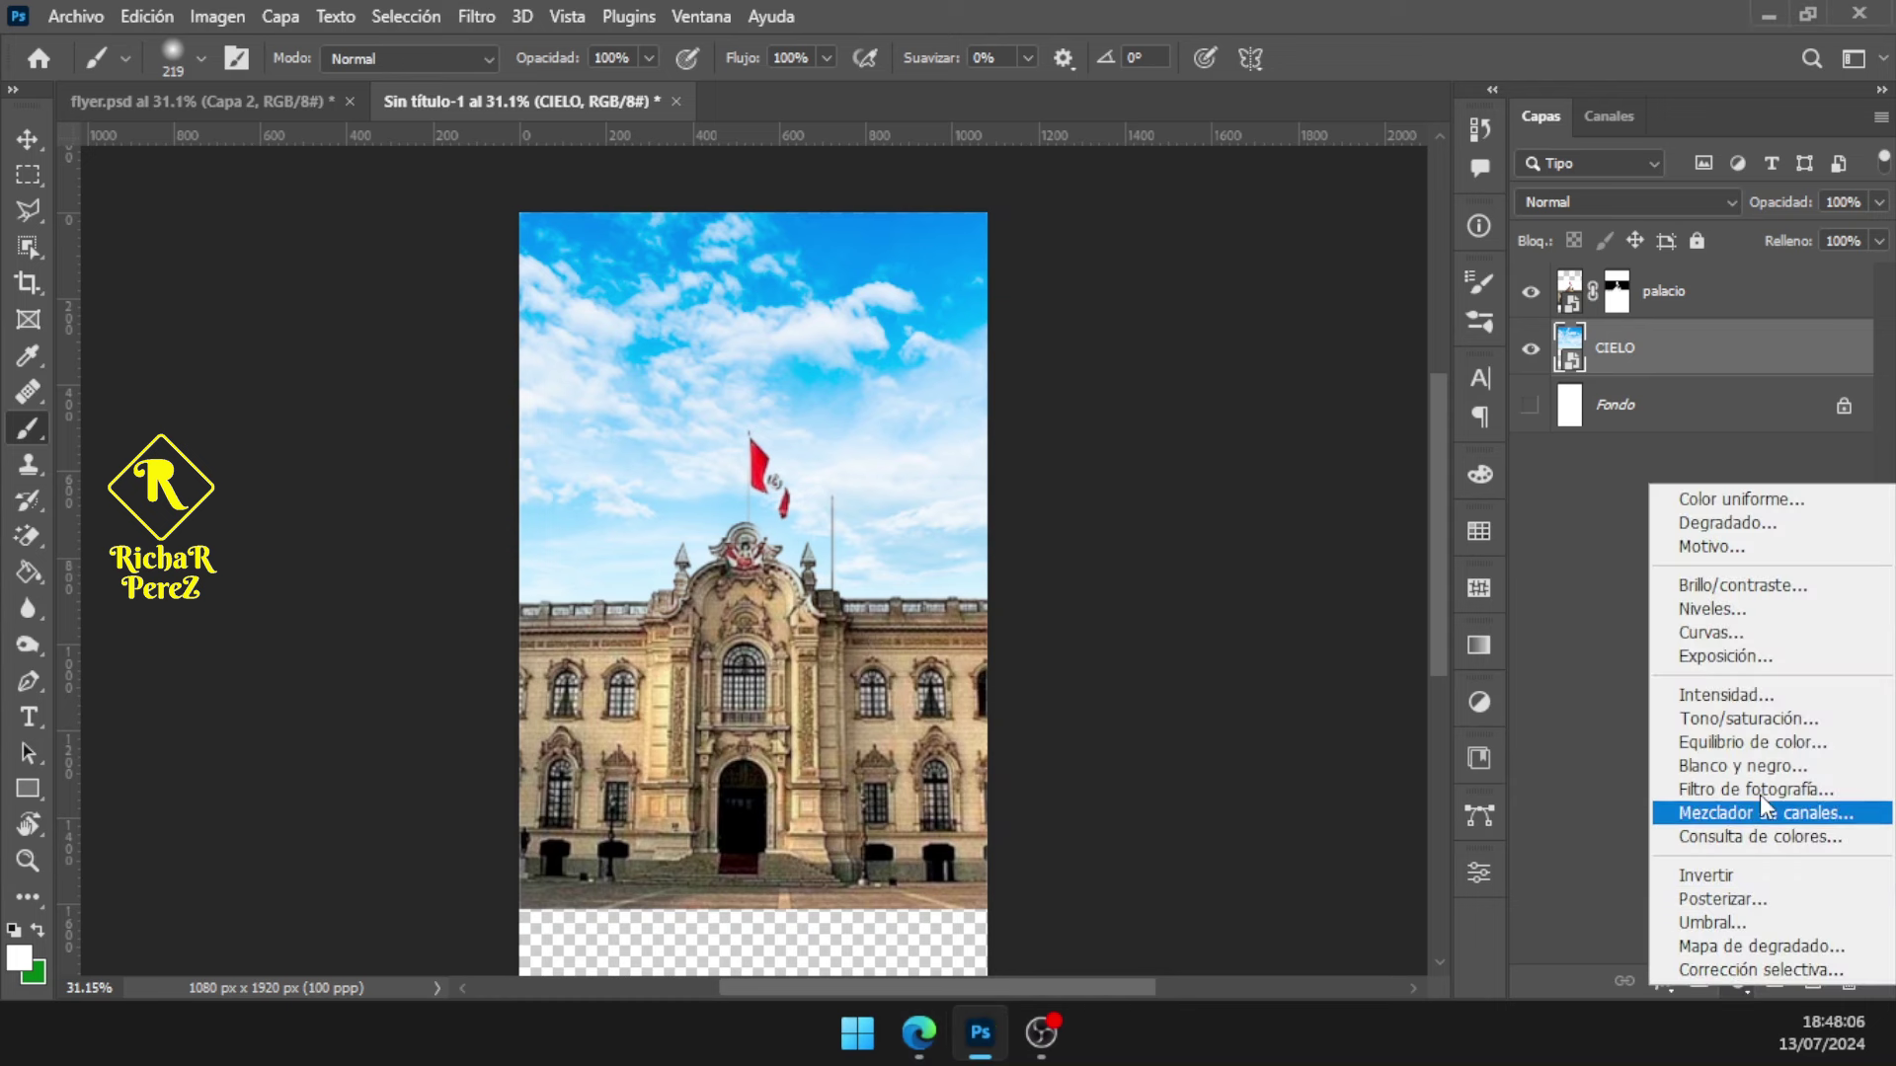
# Add a Hue/Saturation adjustment layer clipped to the CIELO sky layer
pyautogui.click(1748, 728)
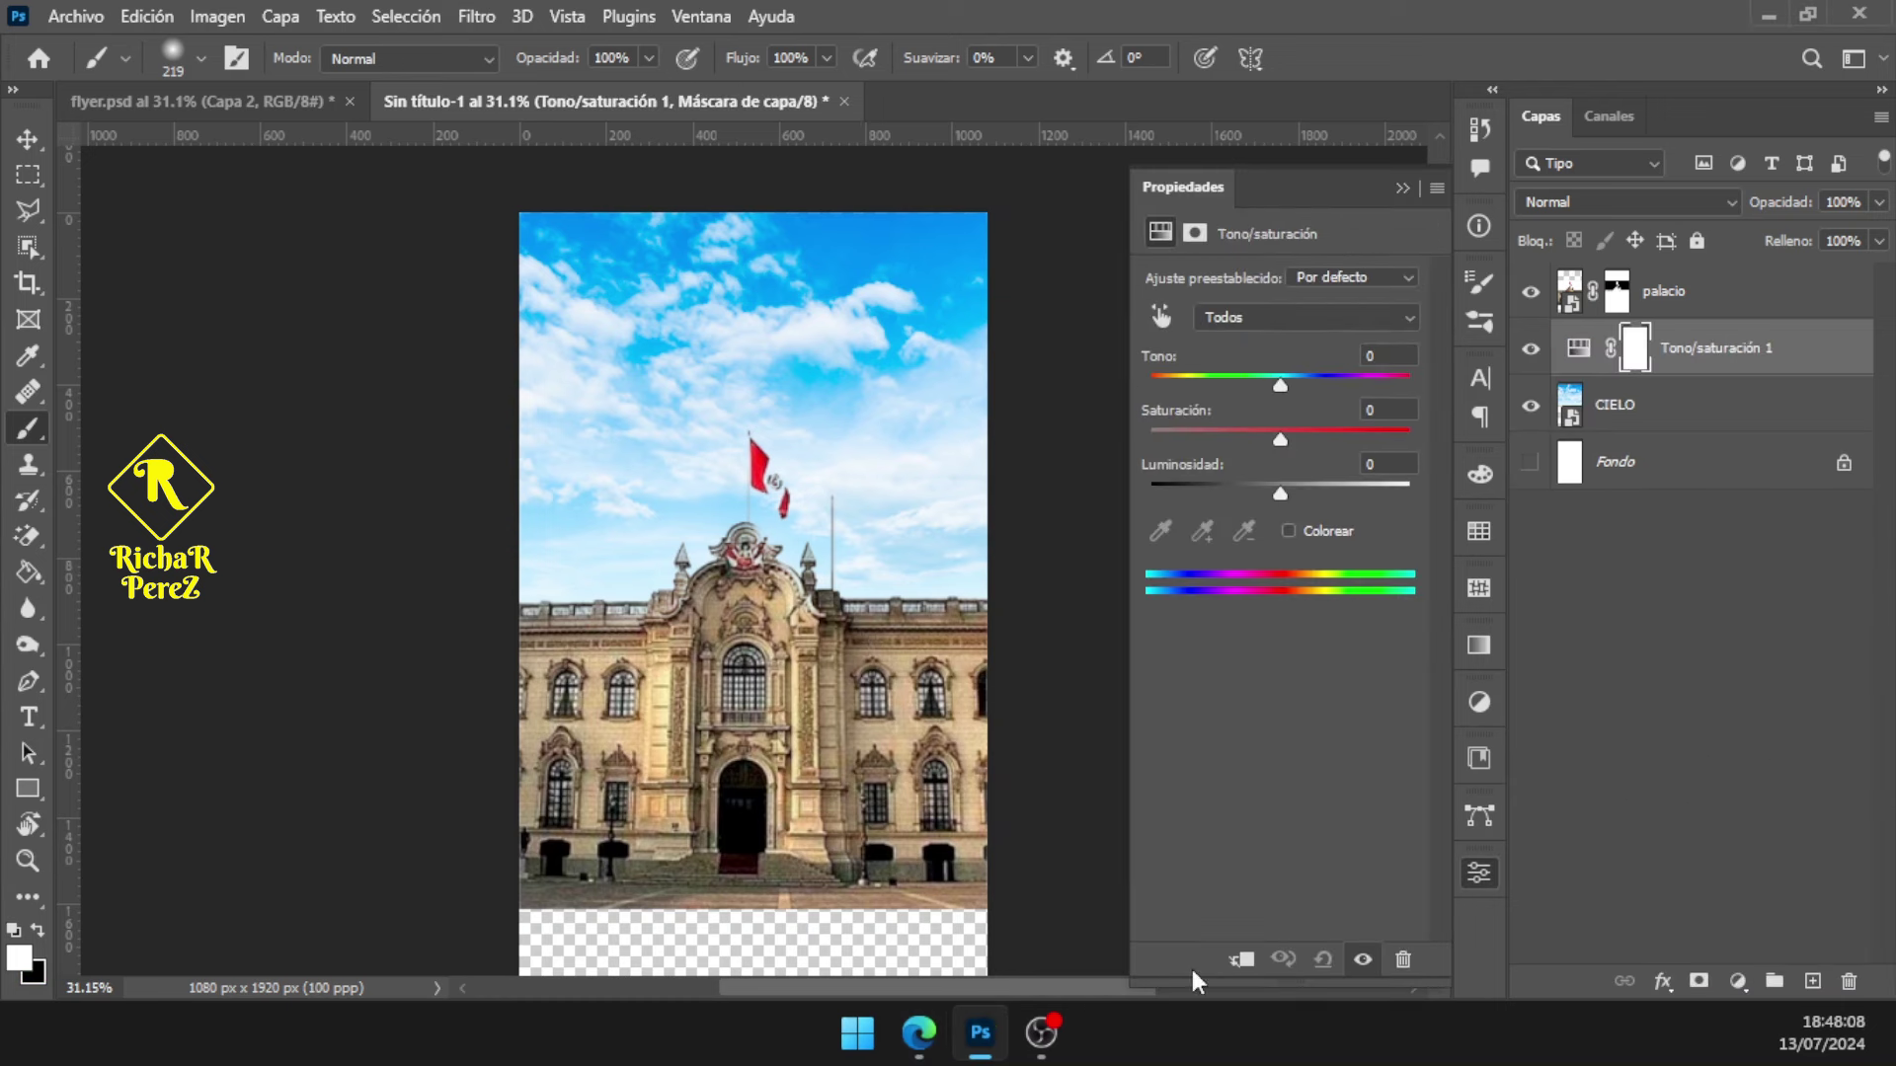
pyautogui.click(1246, 968)
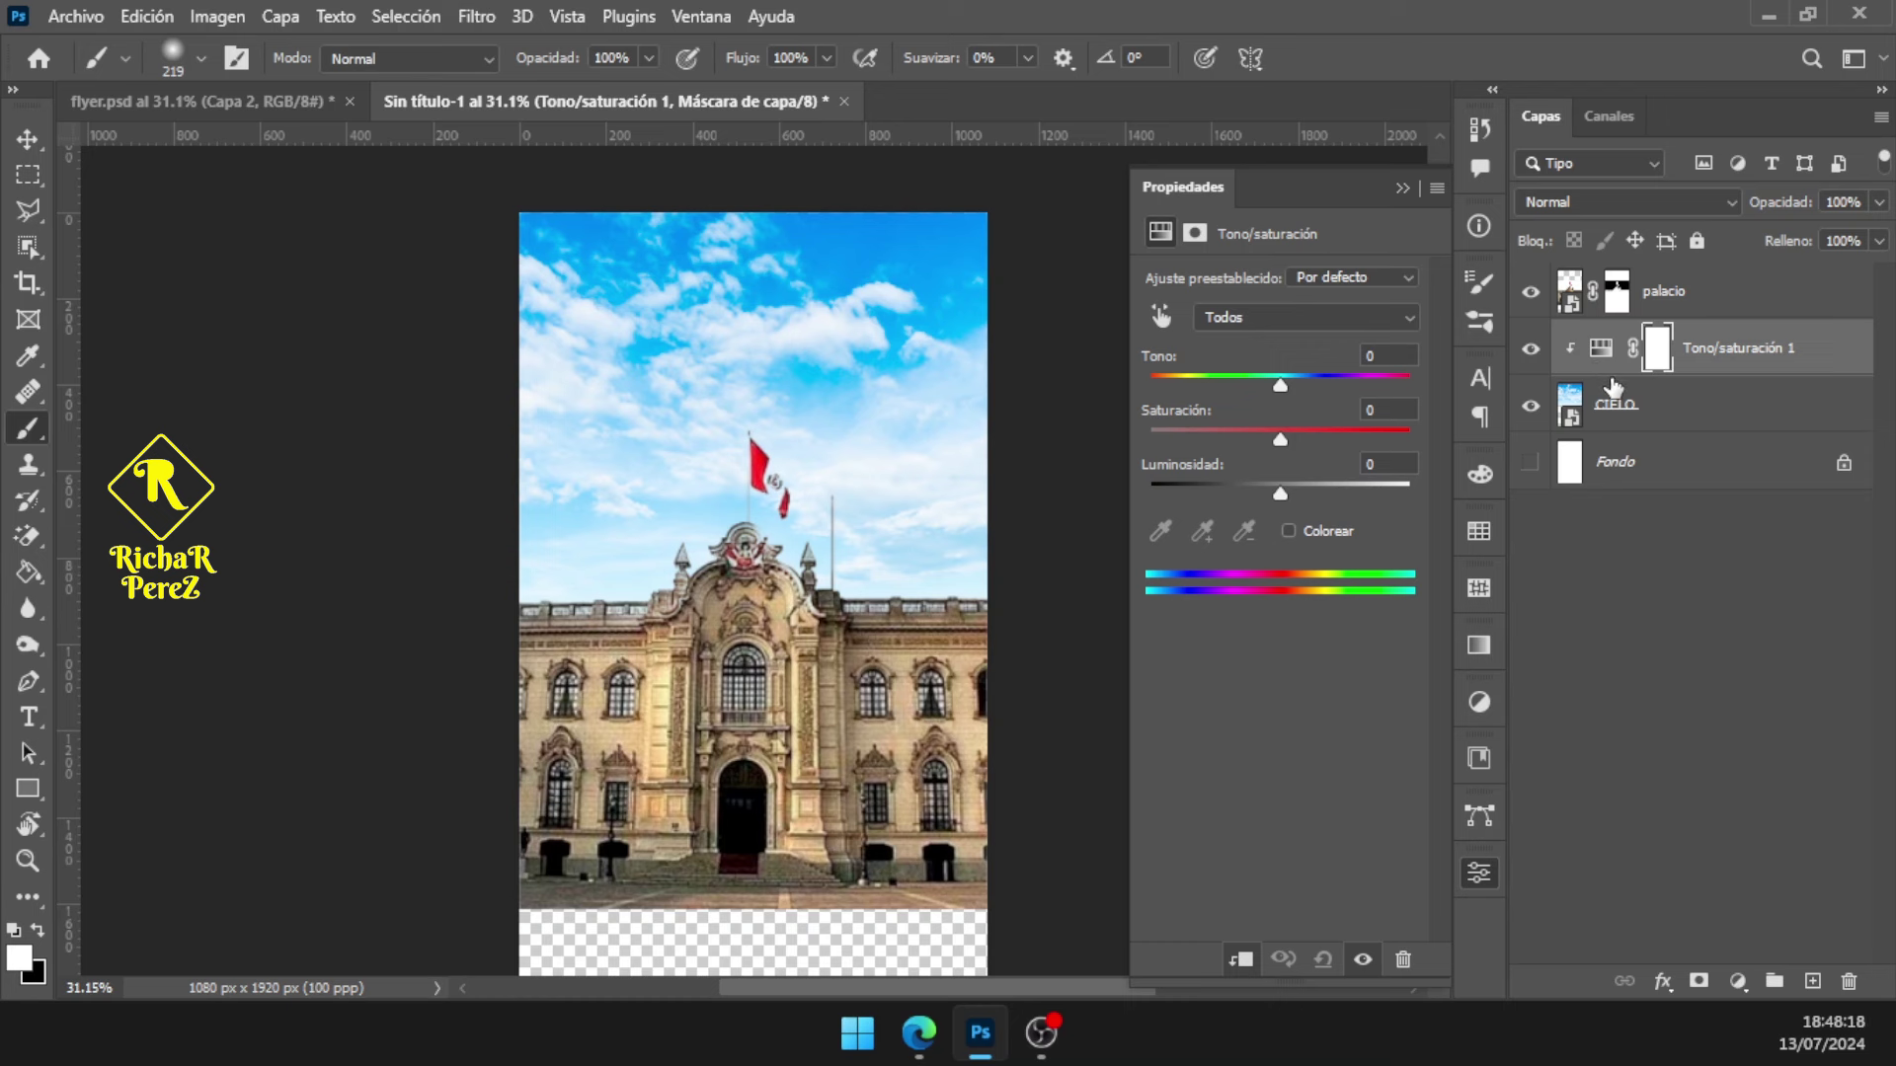
pyautogui.click(1605, 413)
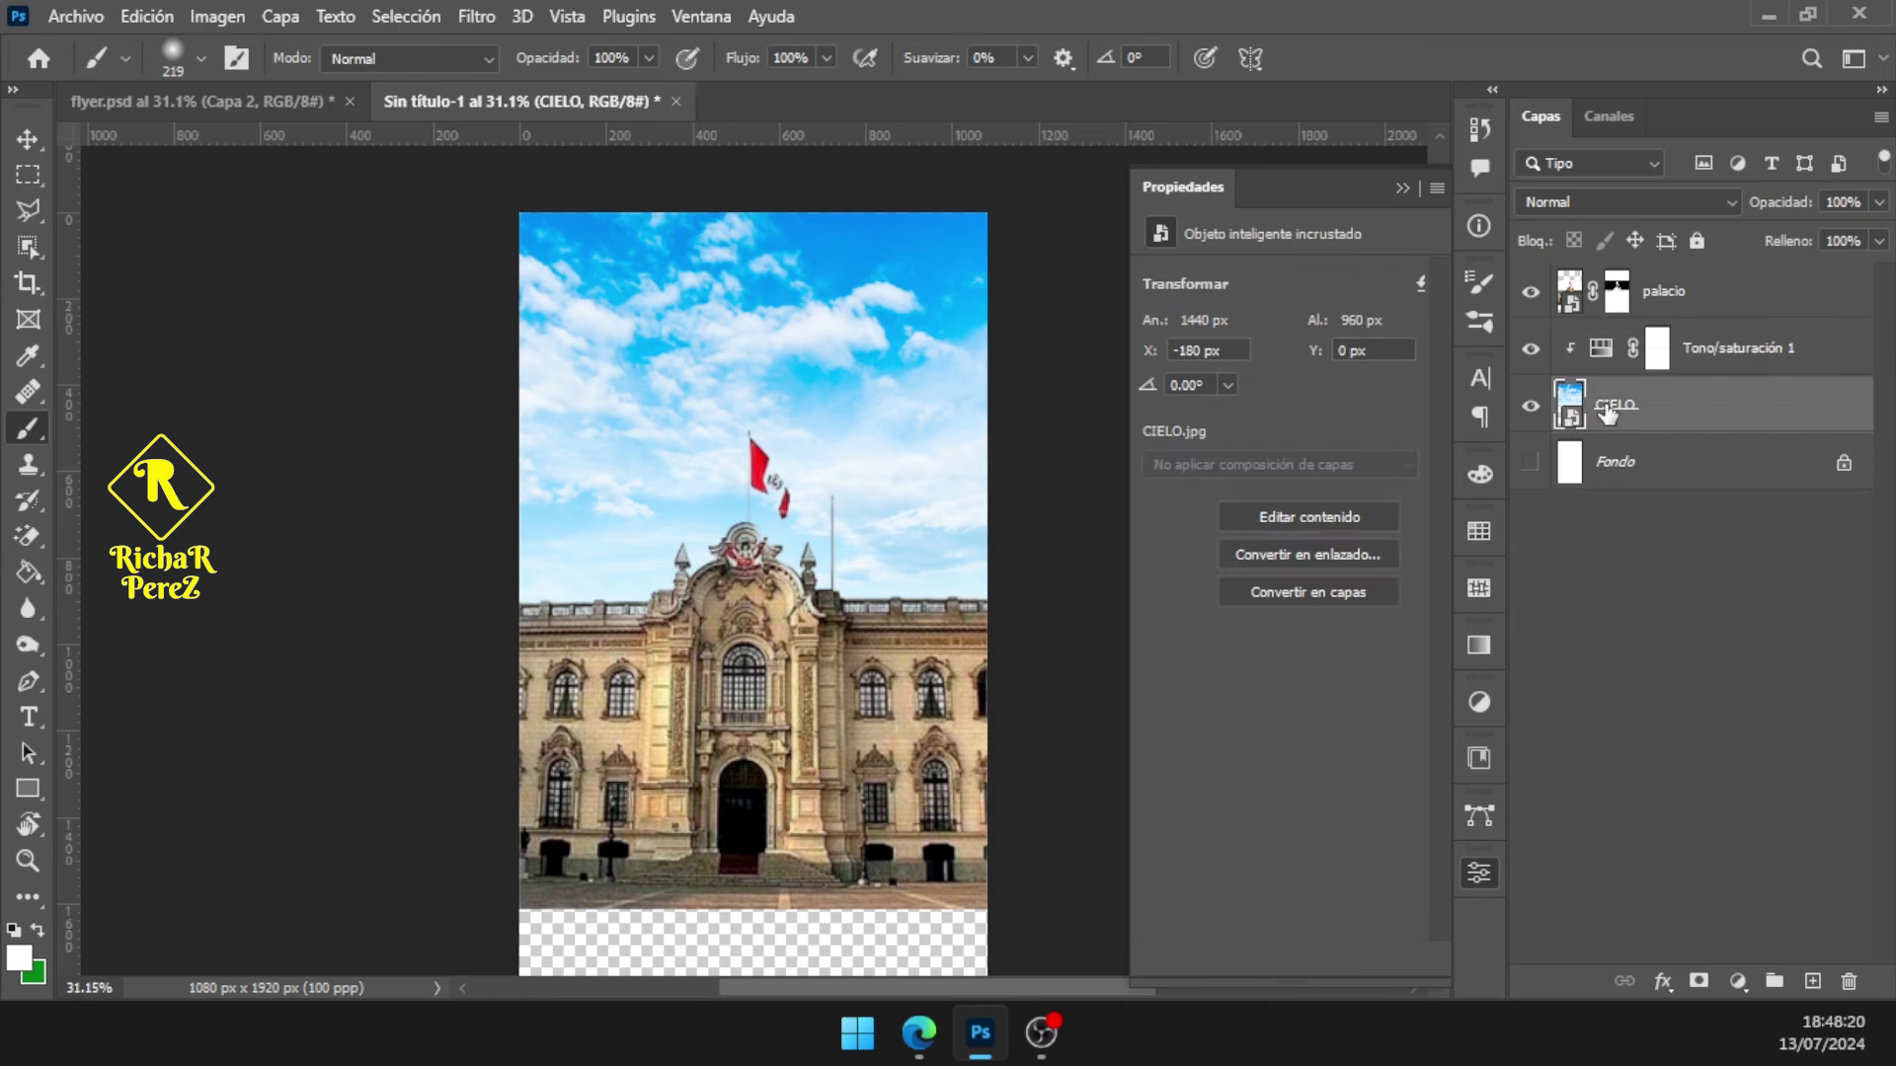
pyautogui.click(1599, 356)
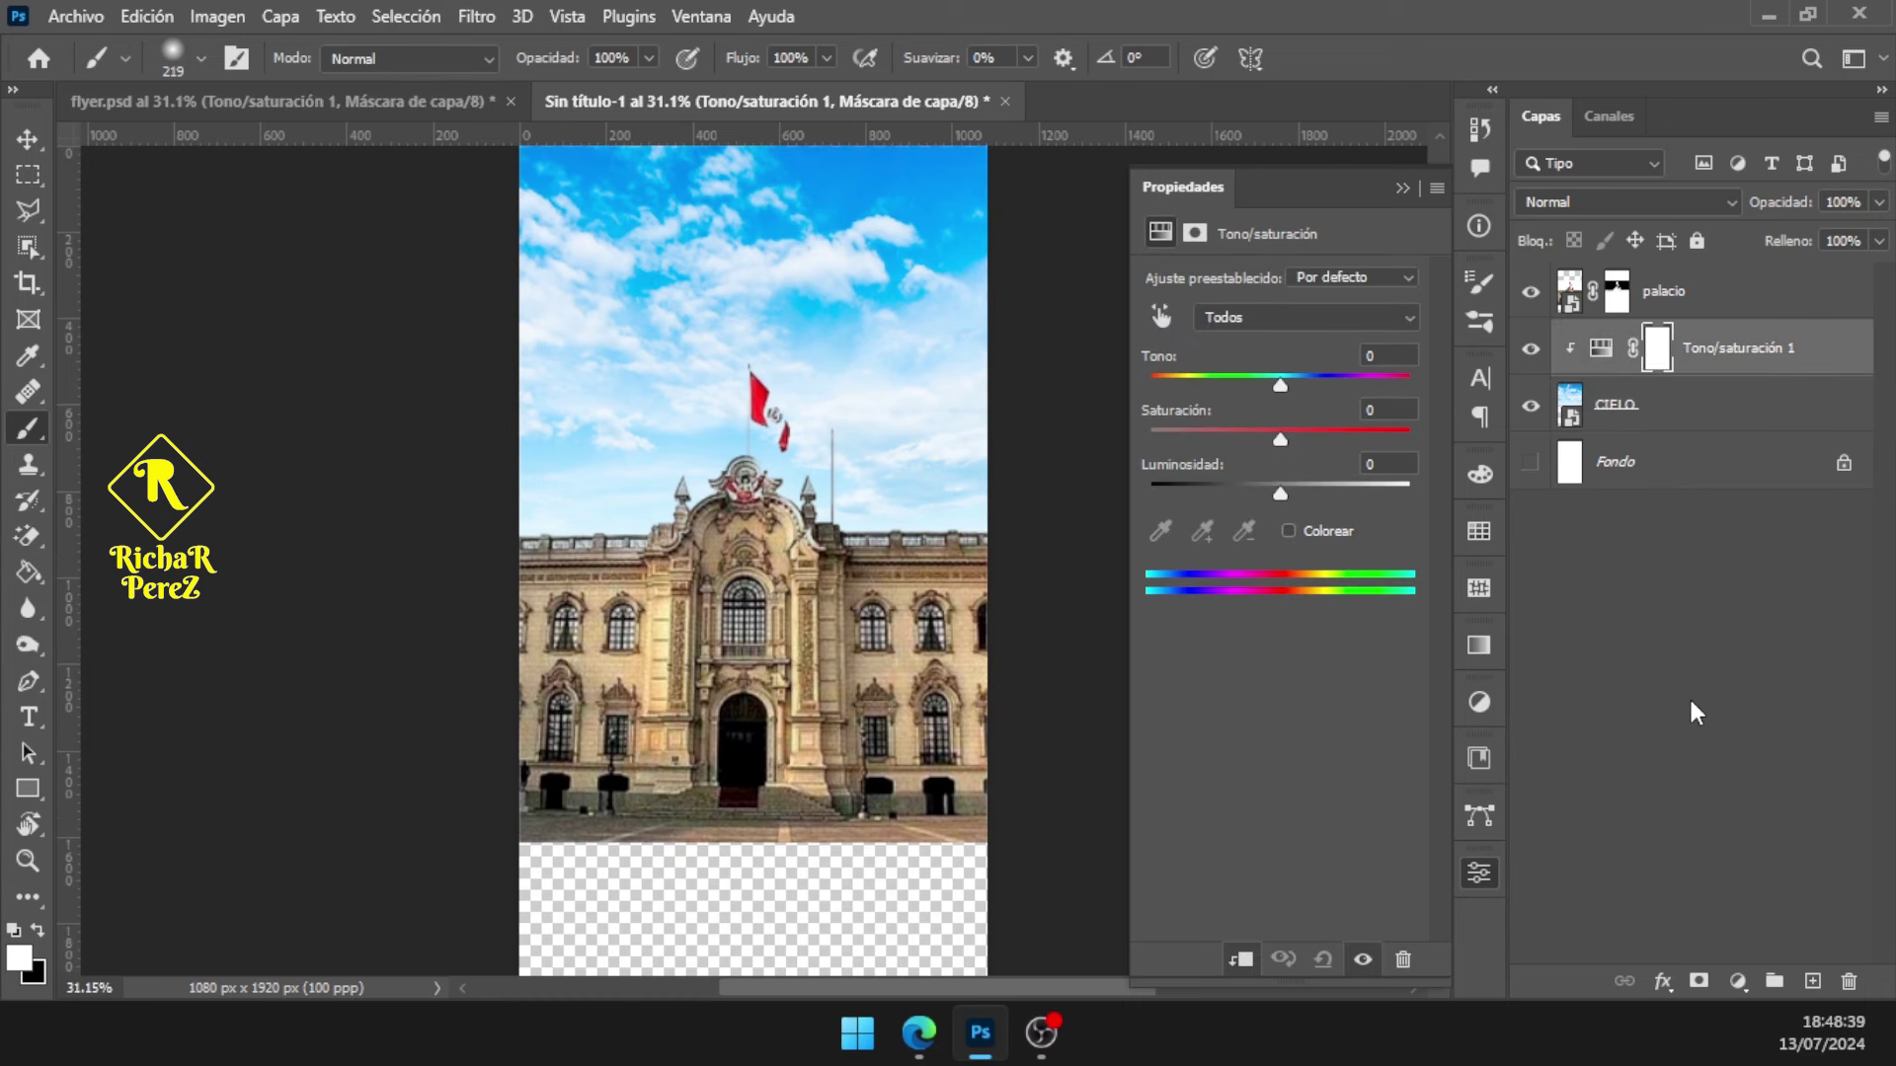
# Colorize the sky with Hue 214, Saturation 32 and Lightness 19
pyautogui.click(1290, 531)
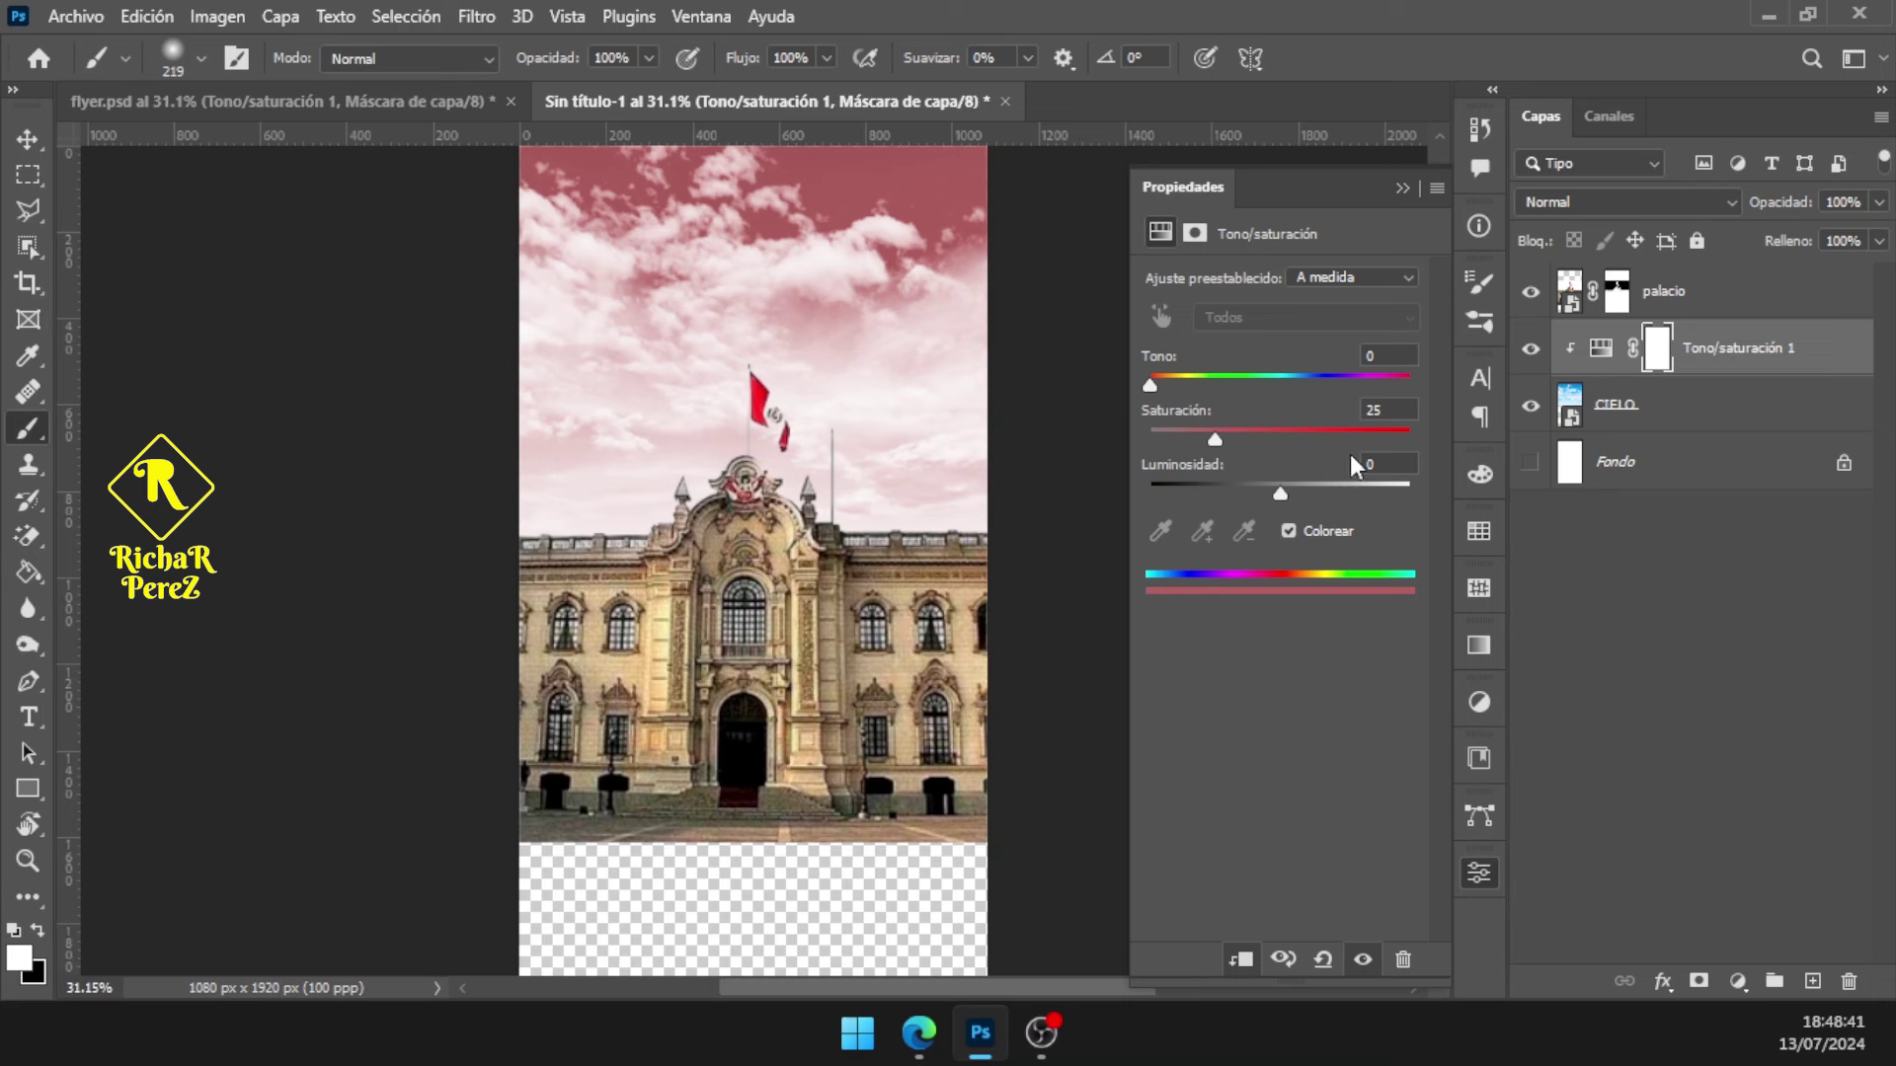
pyautogui.click(1186, 357)
pyautogui.write('214')
pyautogui.press('Tab')
pyautogui.write('32')
pyautogui.press('Tab')
pyautogui.write('19')
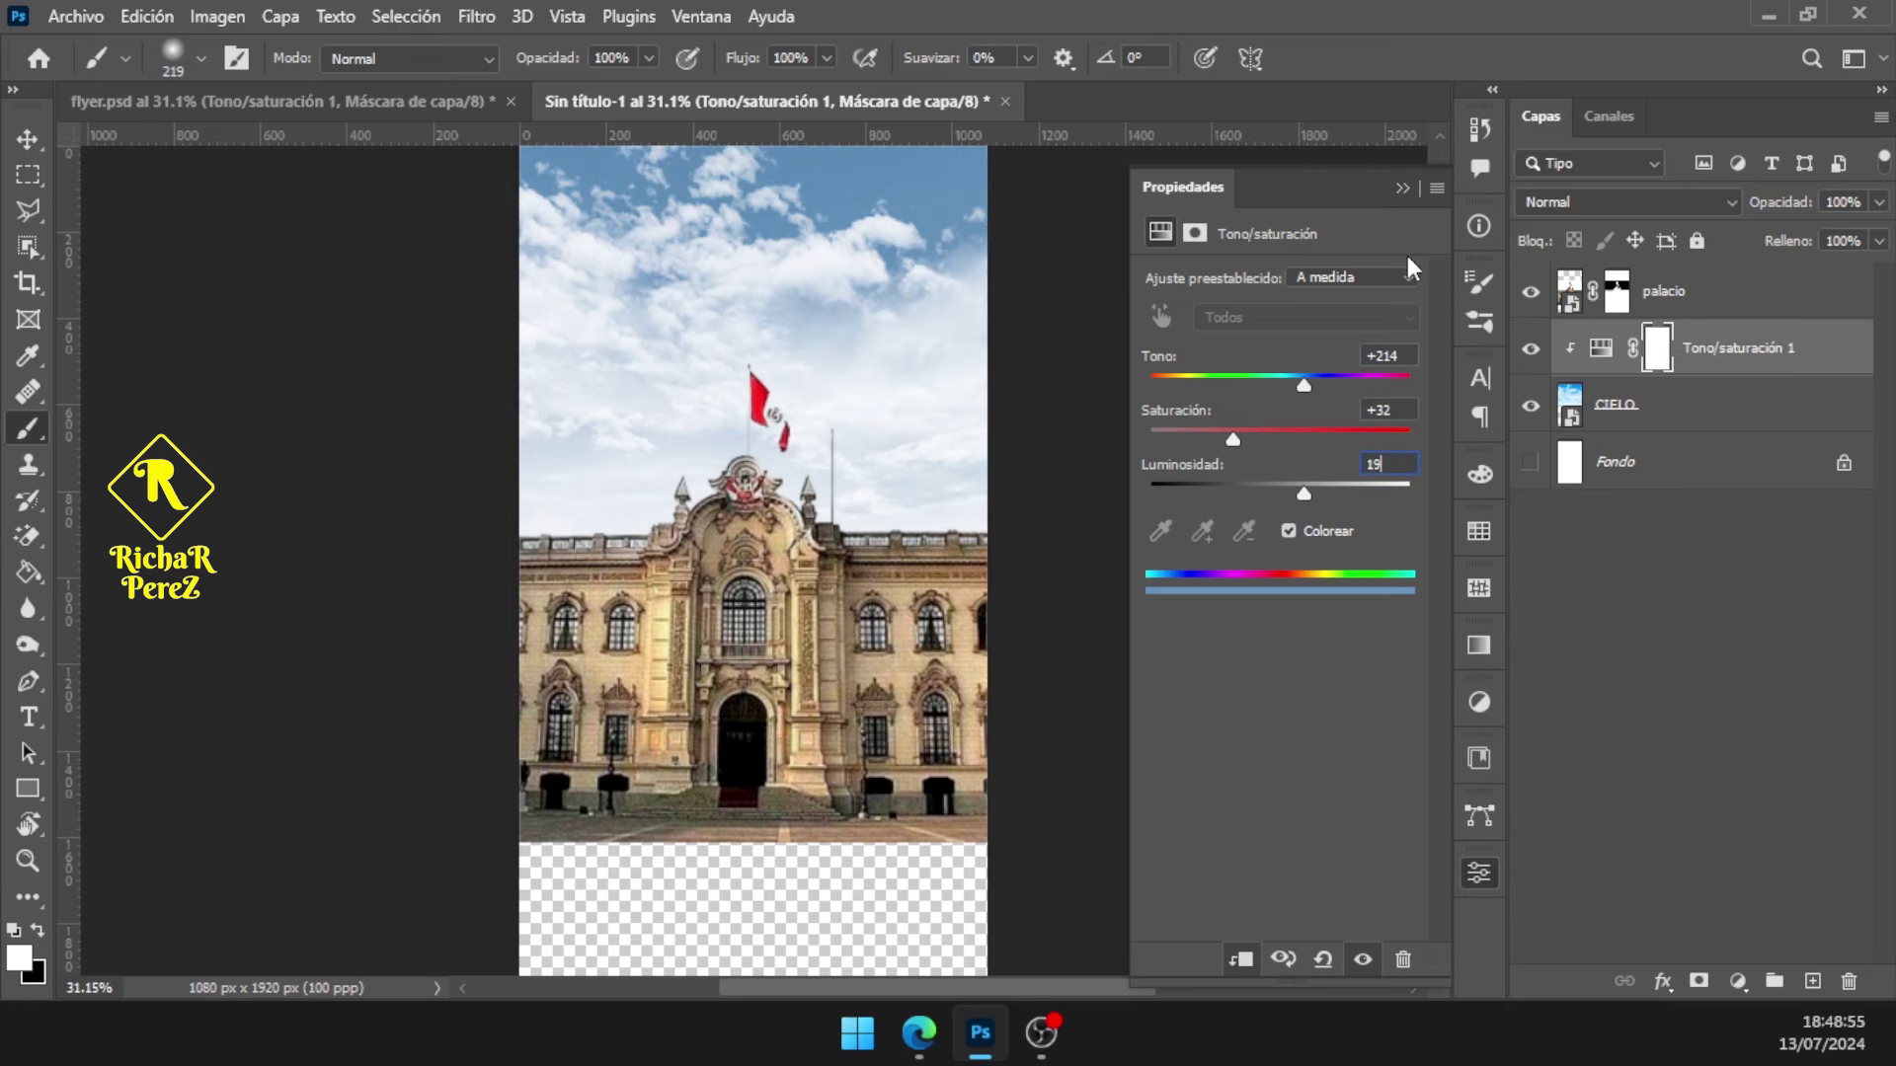
pyautogui.click(1402, 188)
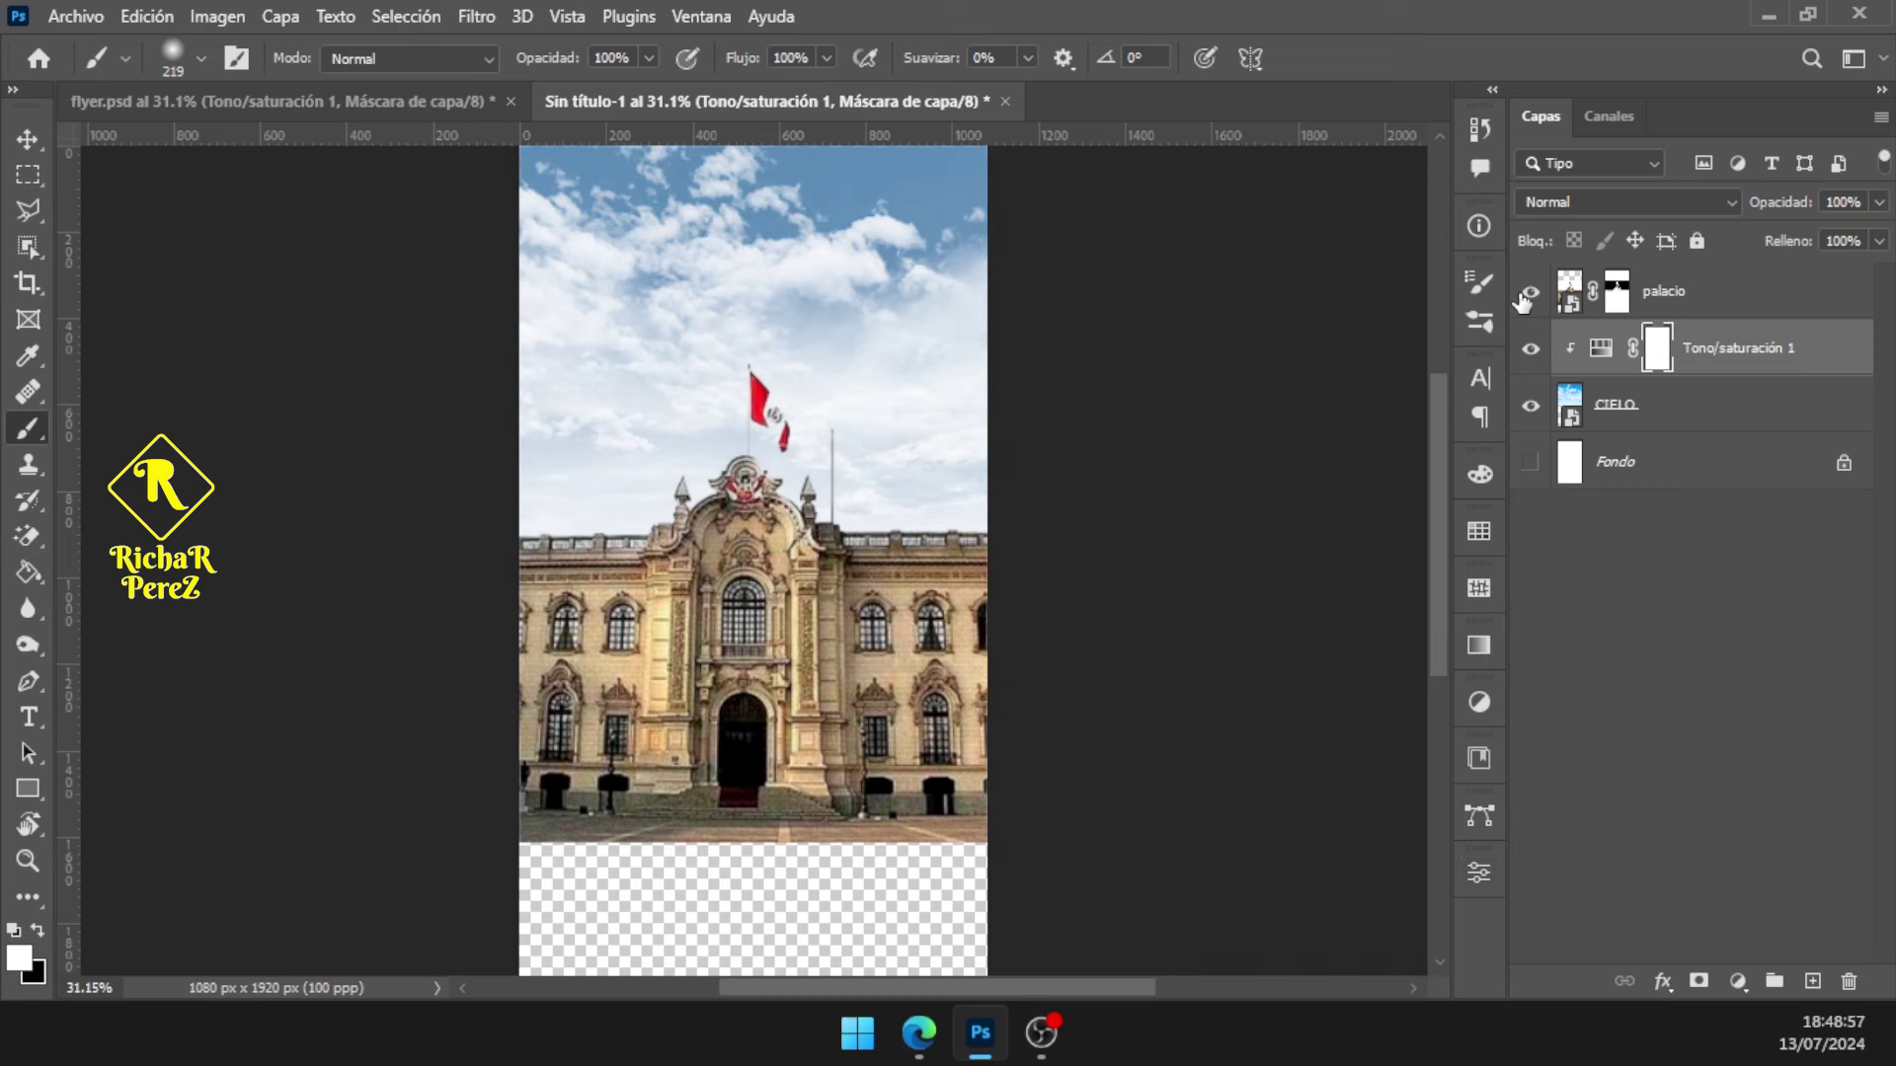
pyautogui.click(1710, 412)
pyautogui.keyDown('ctrl'); pyautogui.click(1728, 321); pyautogui.keyUp('ctrl')
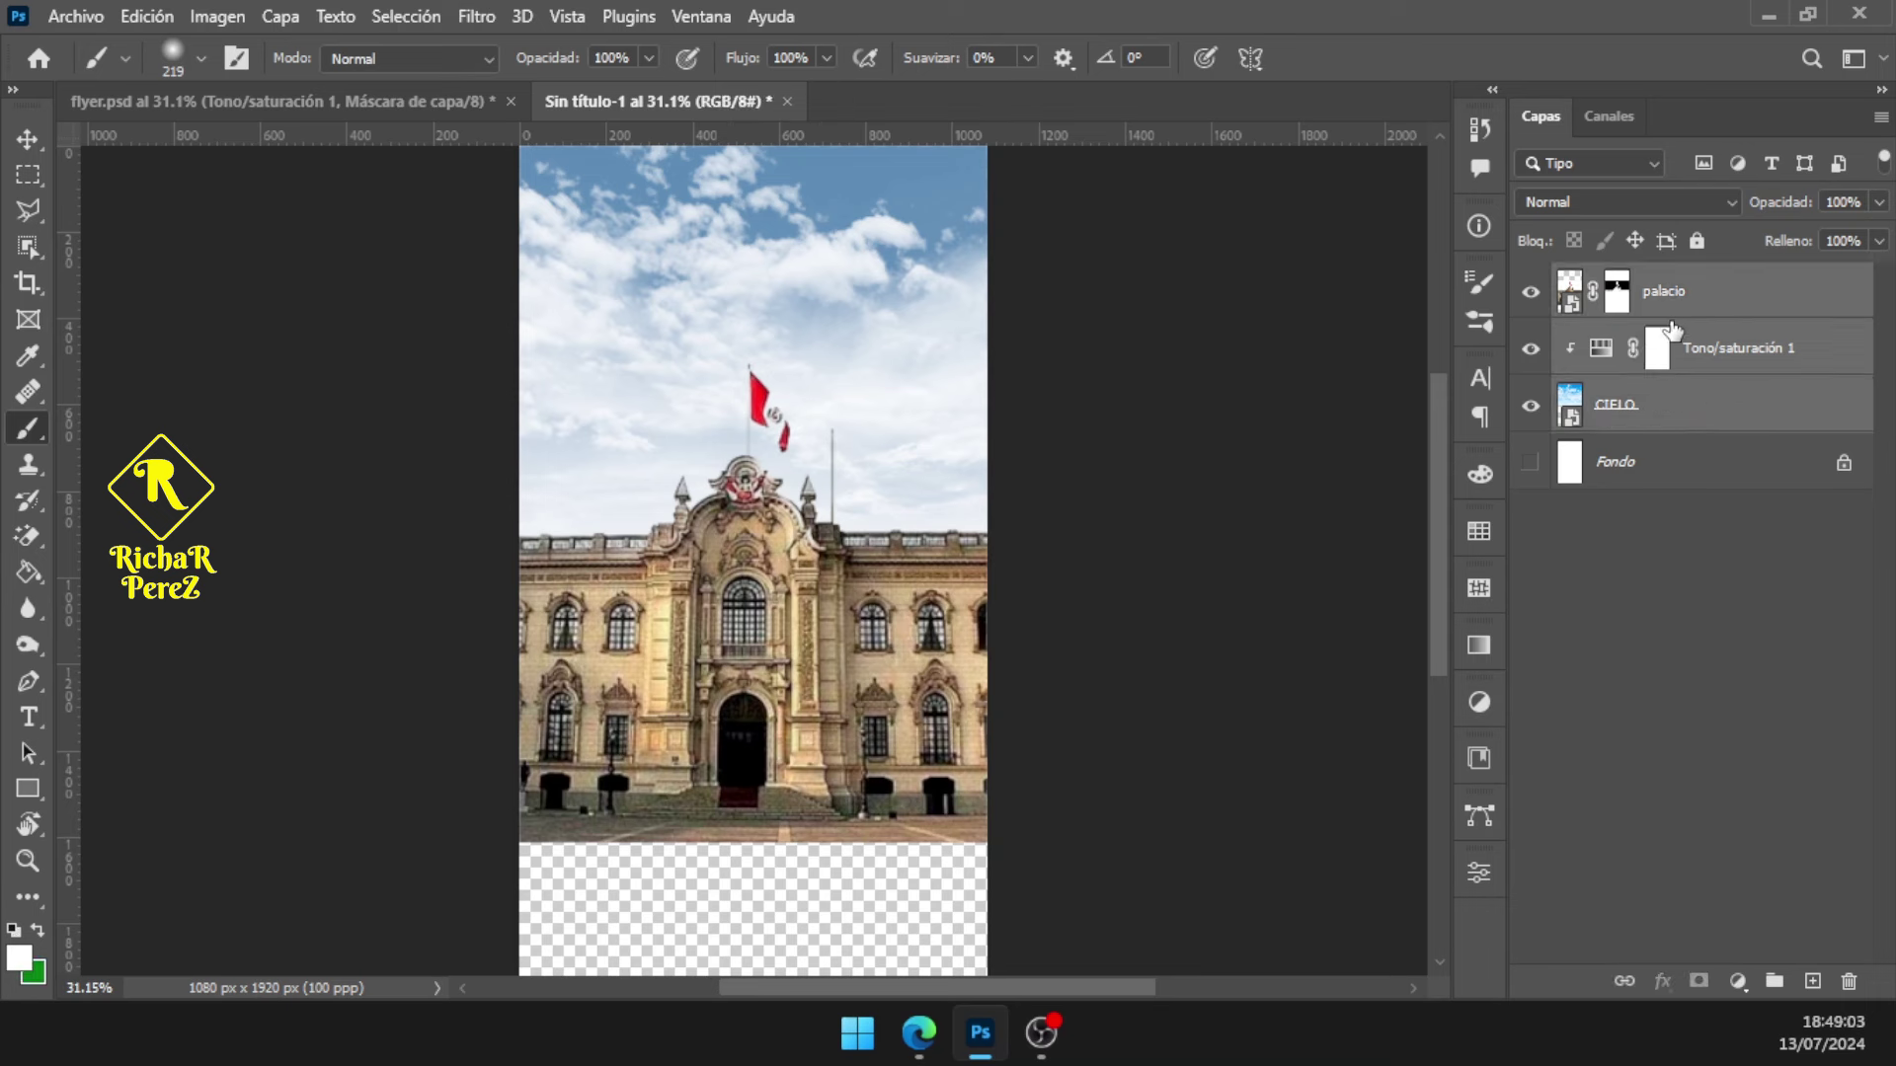
# Merge palacio, Tono/saturación 1 and CIELO into one layer and convert it to a smart object
pyautogui.click(1688, 302)
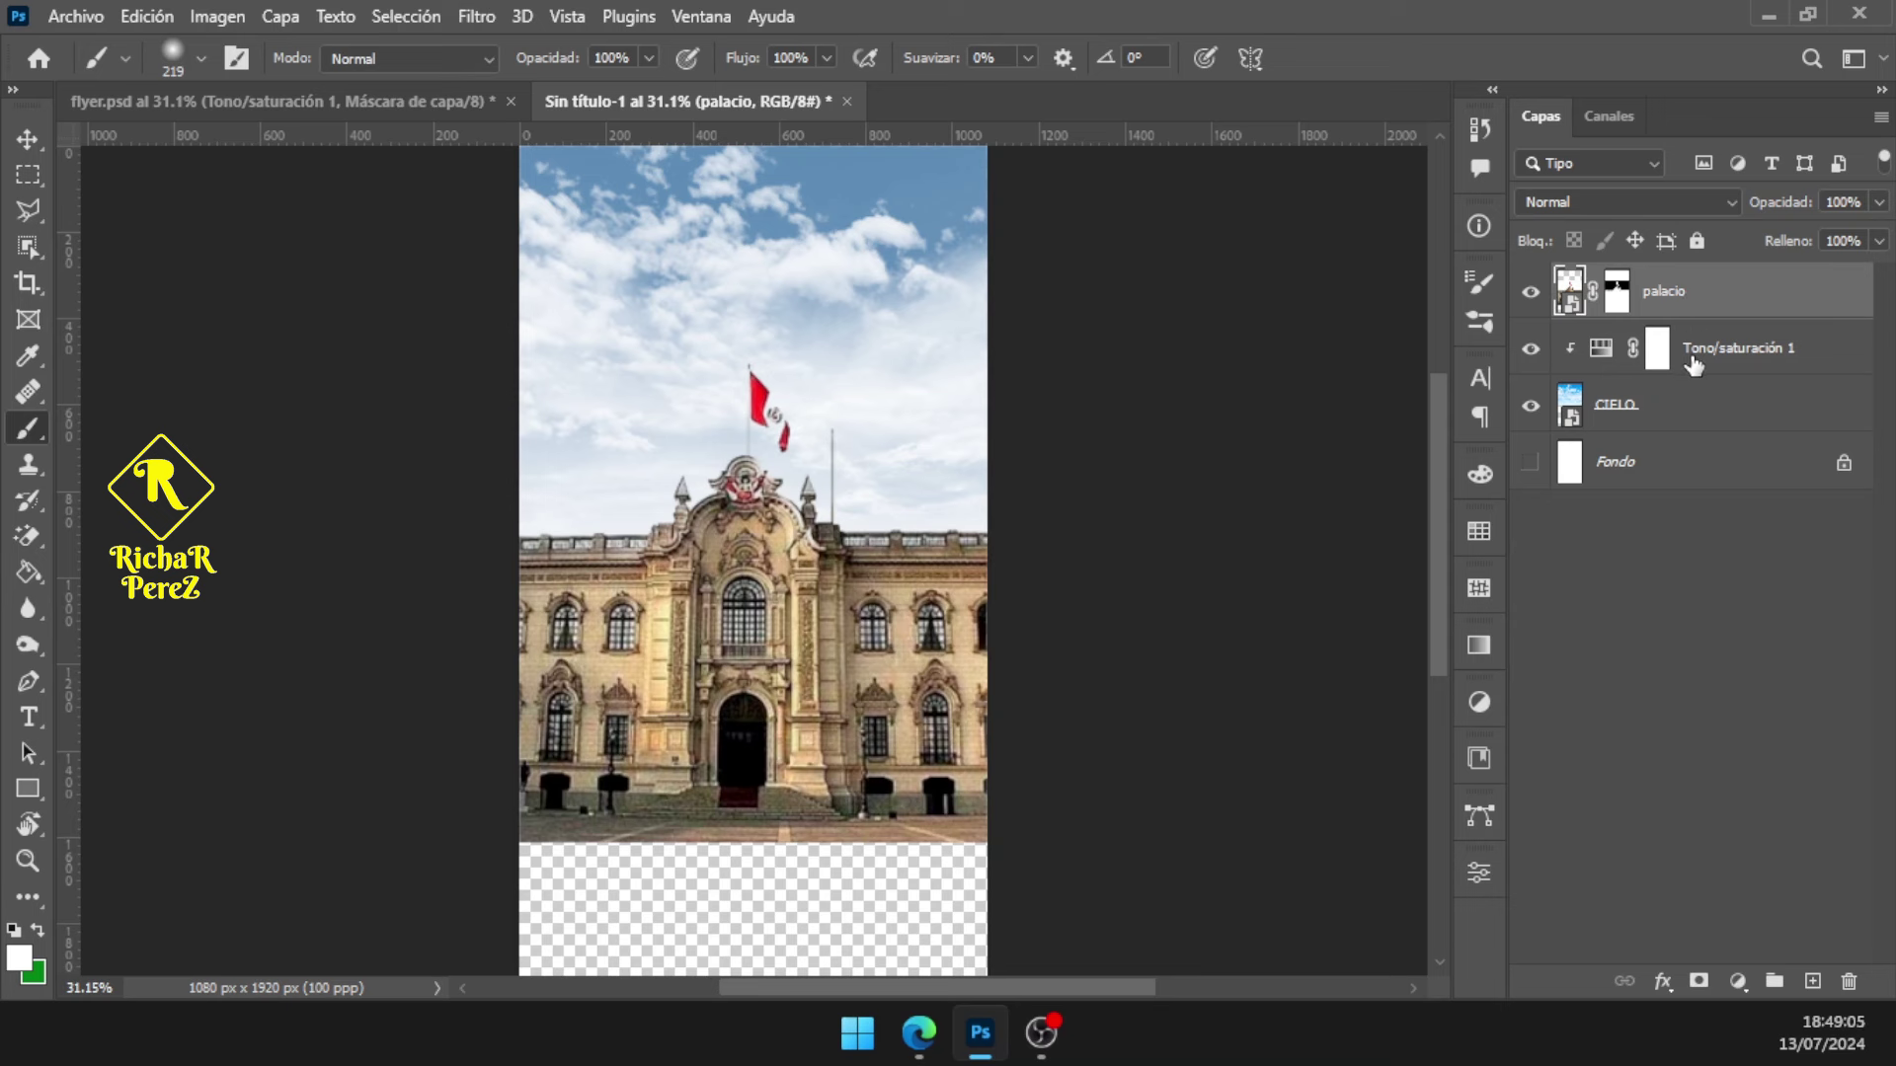
pyautogui.keyDown('shift'); pyautogui.click(1674, 409); pyautogui.keyUp('shift')
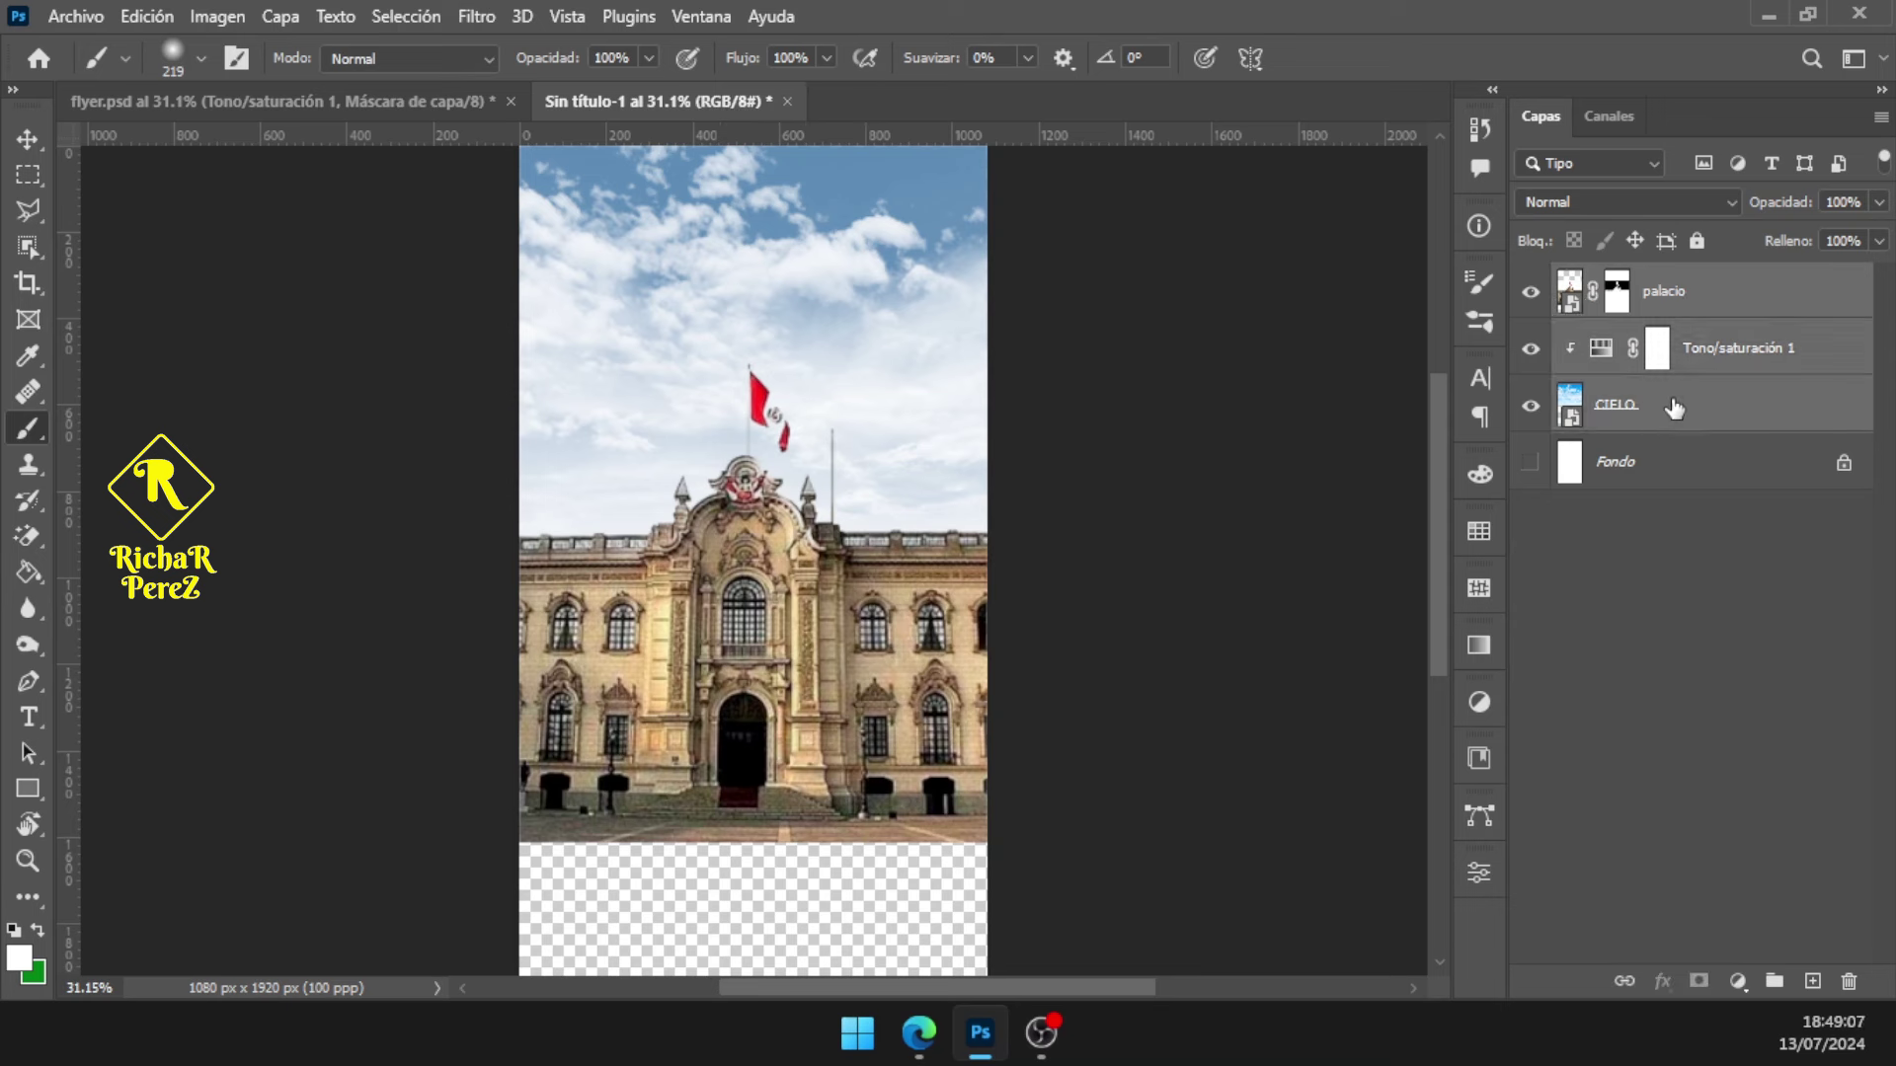
pyautogui.hotkey('ctrl', 'e')
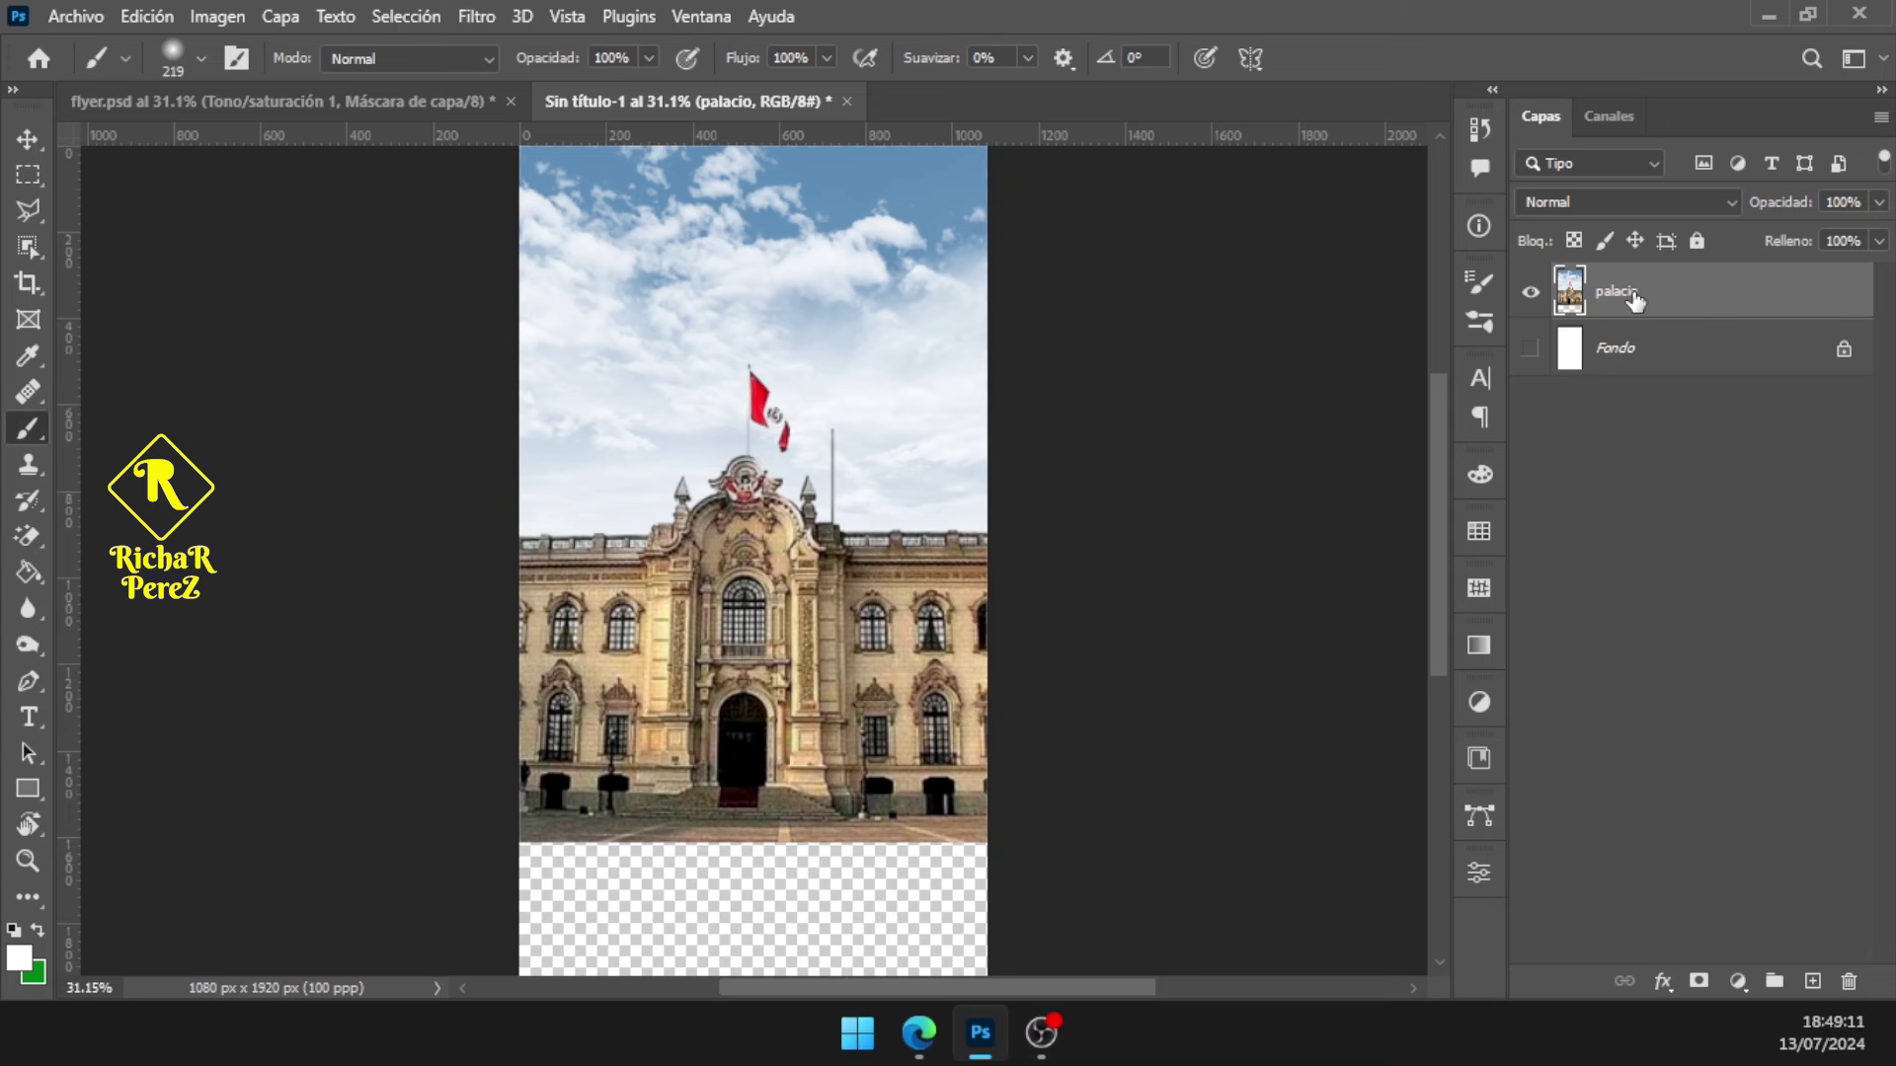
pyautogui.click(918, 1033)
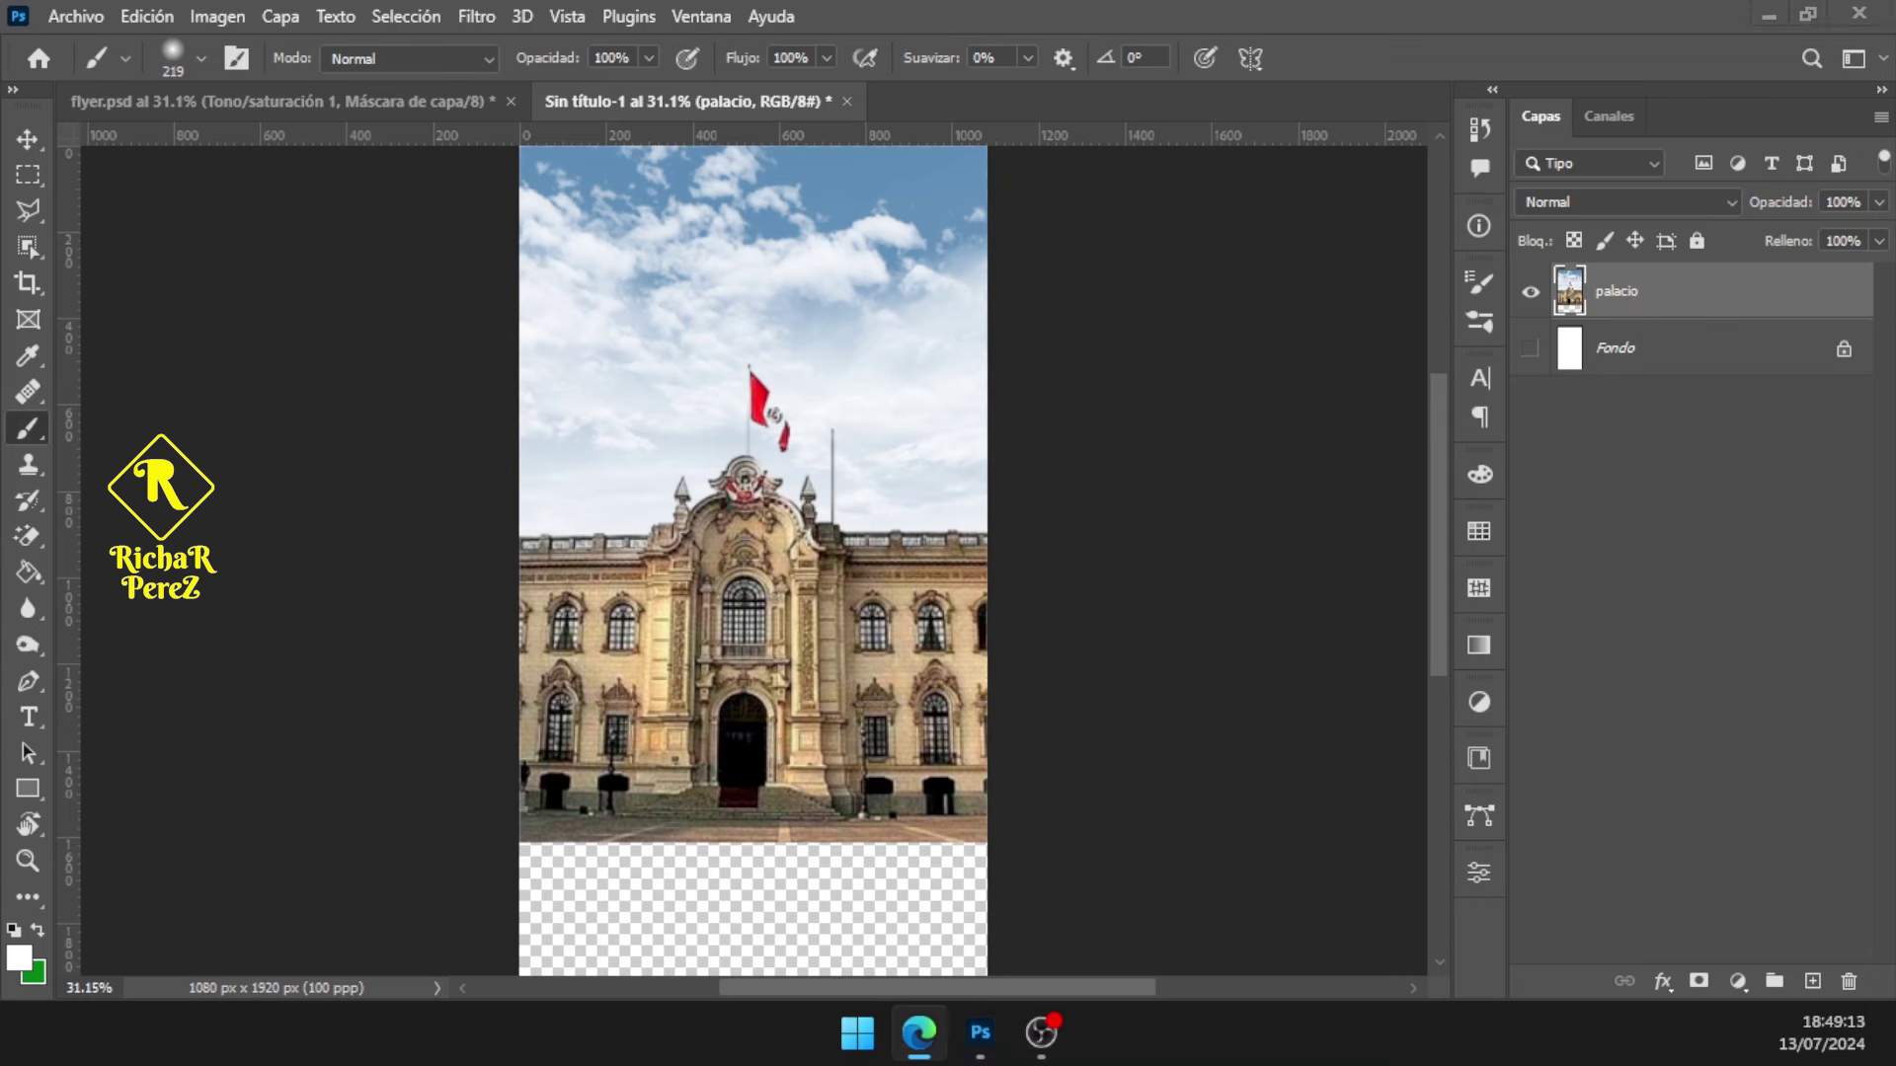
pyautogui.rightClick(1647, 306)
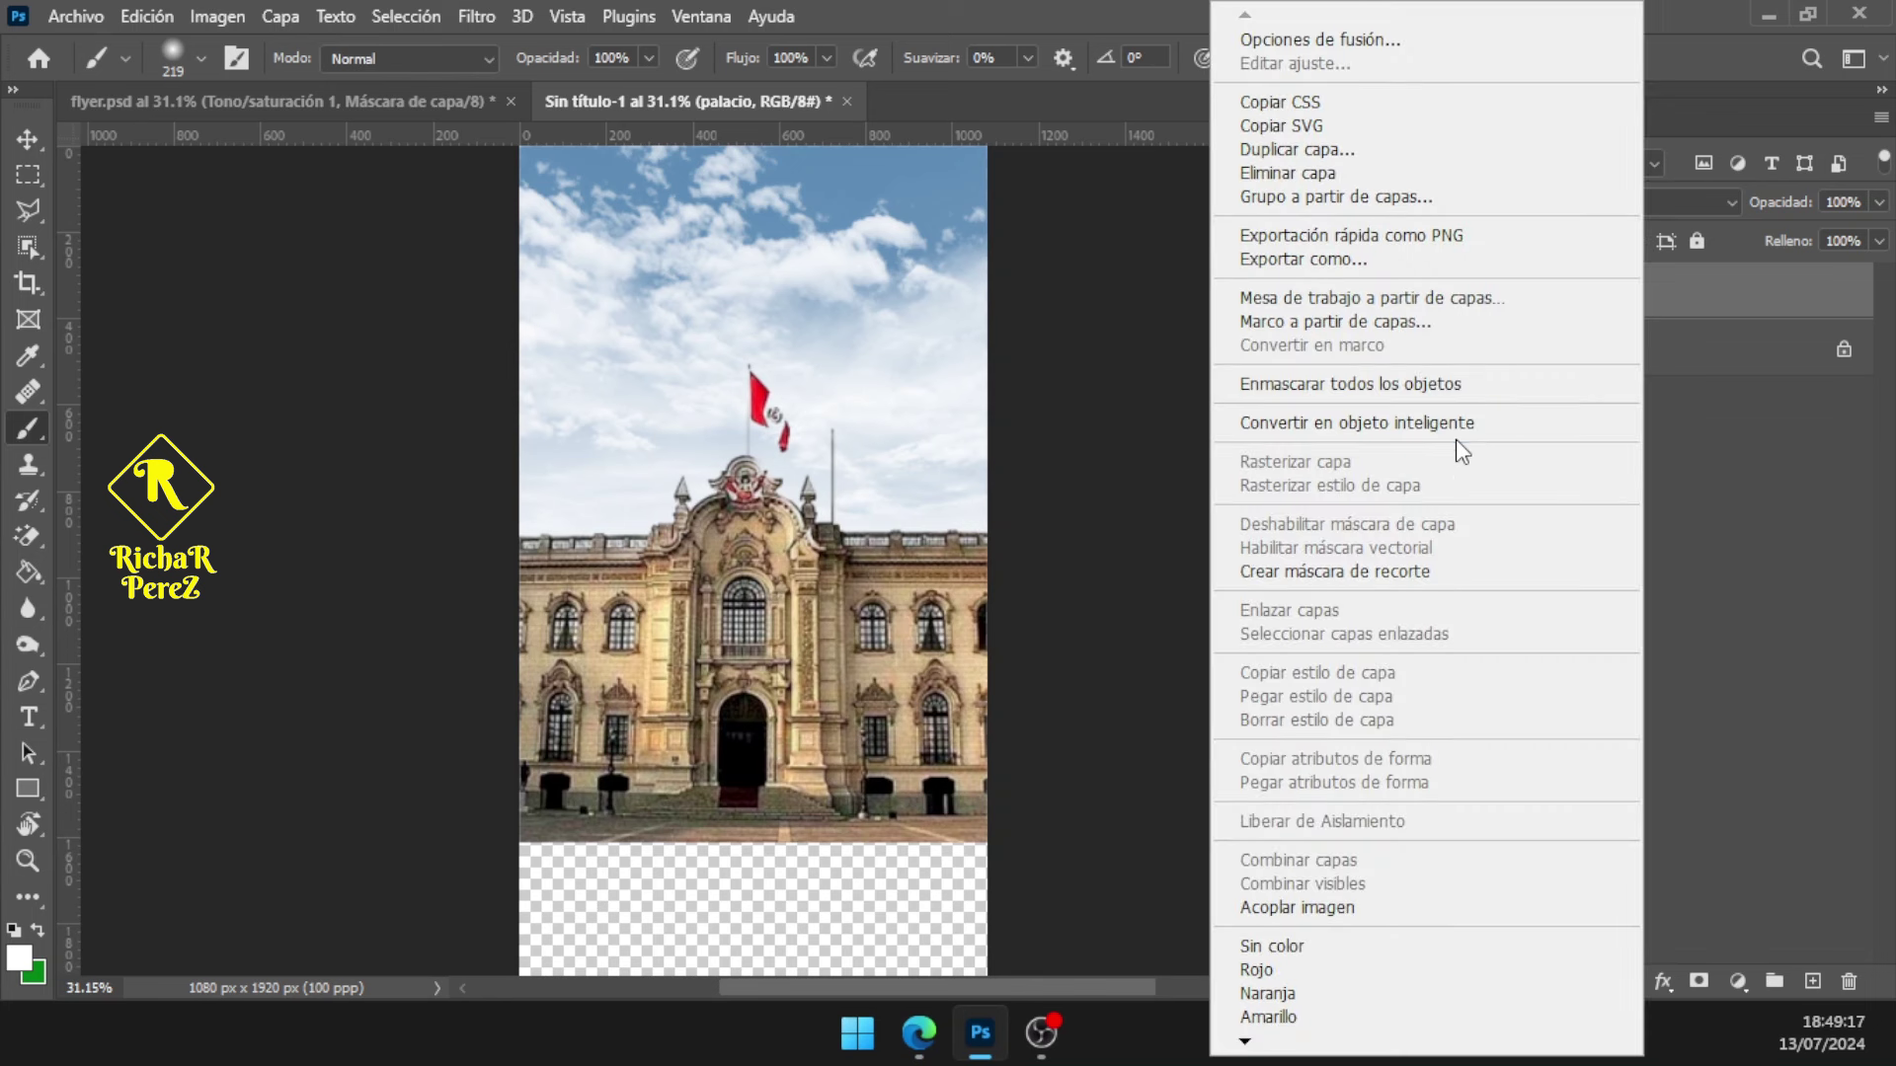
pyautogui.click(1459, 427)
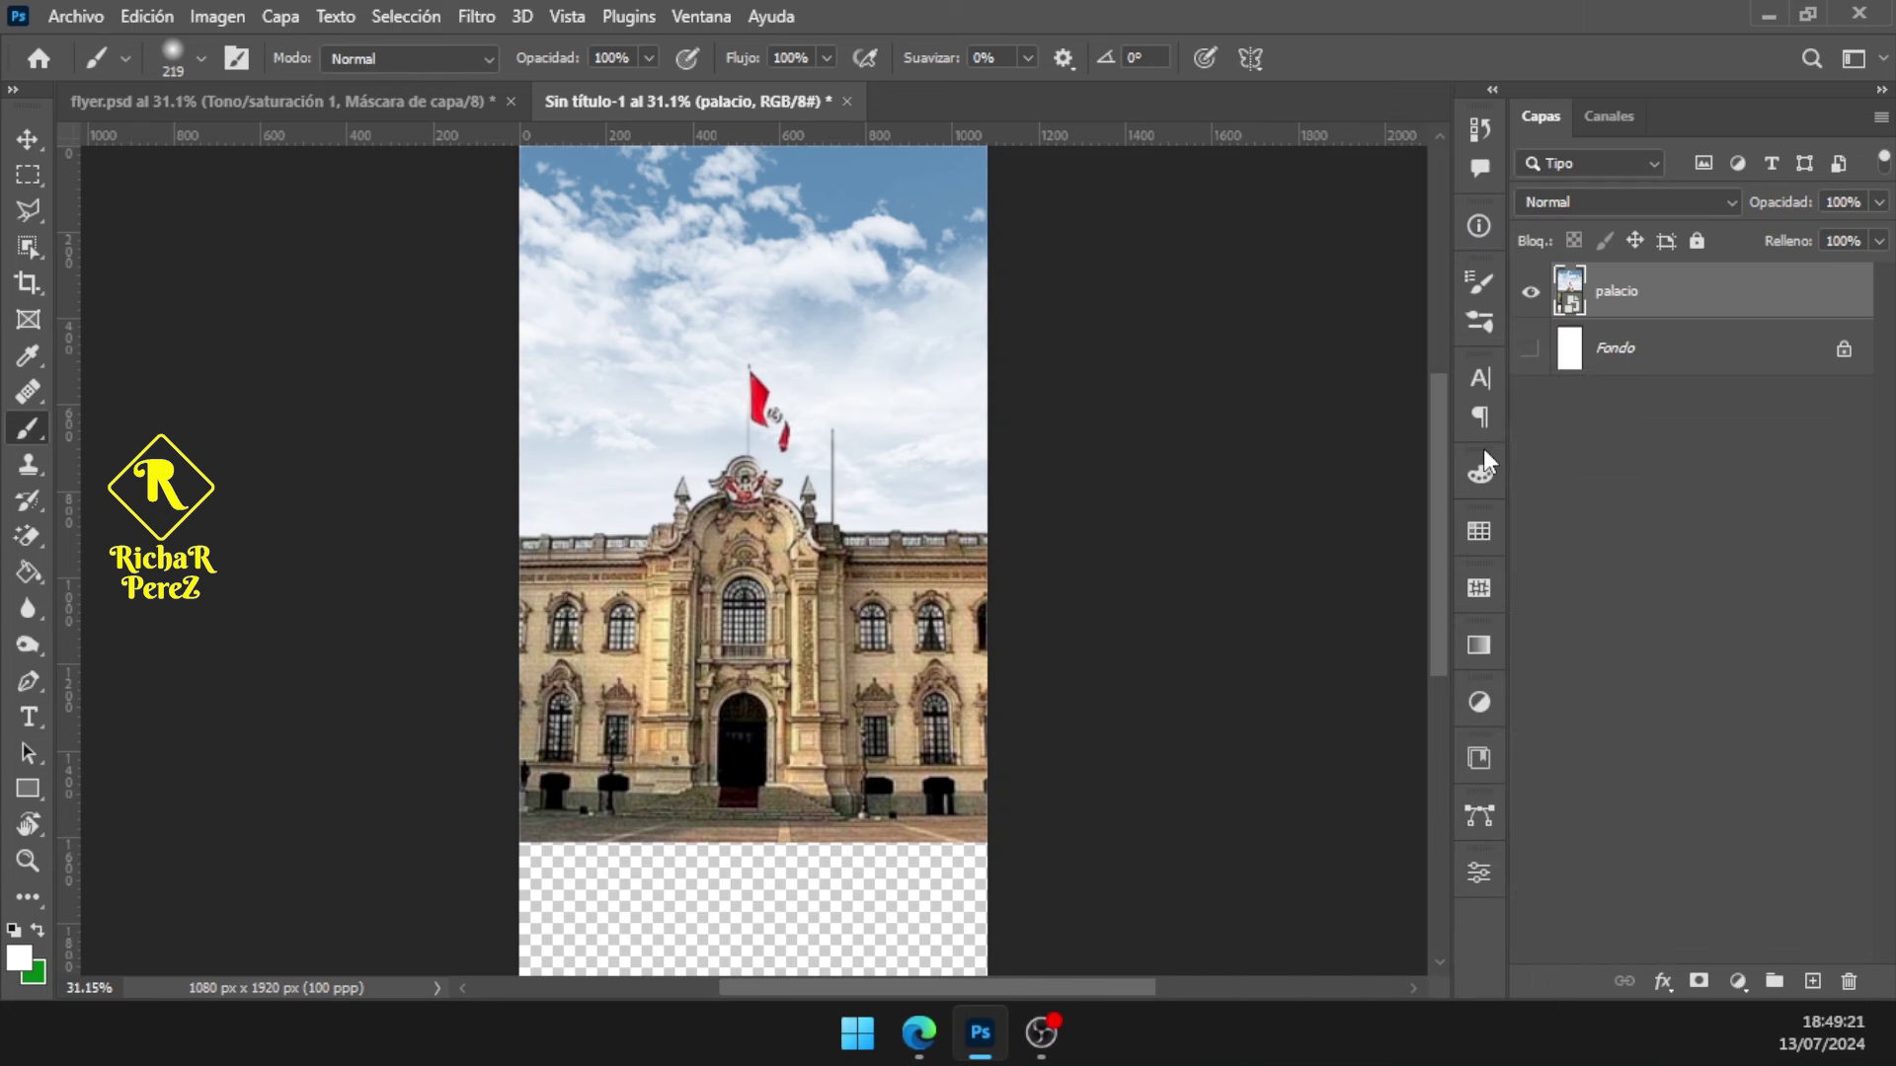
# Add a default Blanco y negro adjustment clipped to the palacio smart object
pyautogui.click(1737, 981)
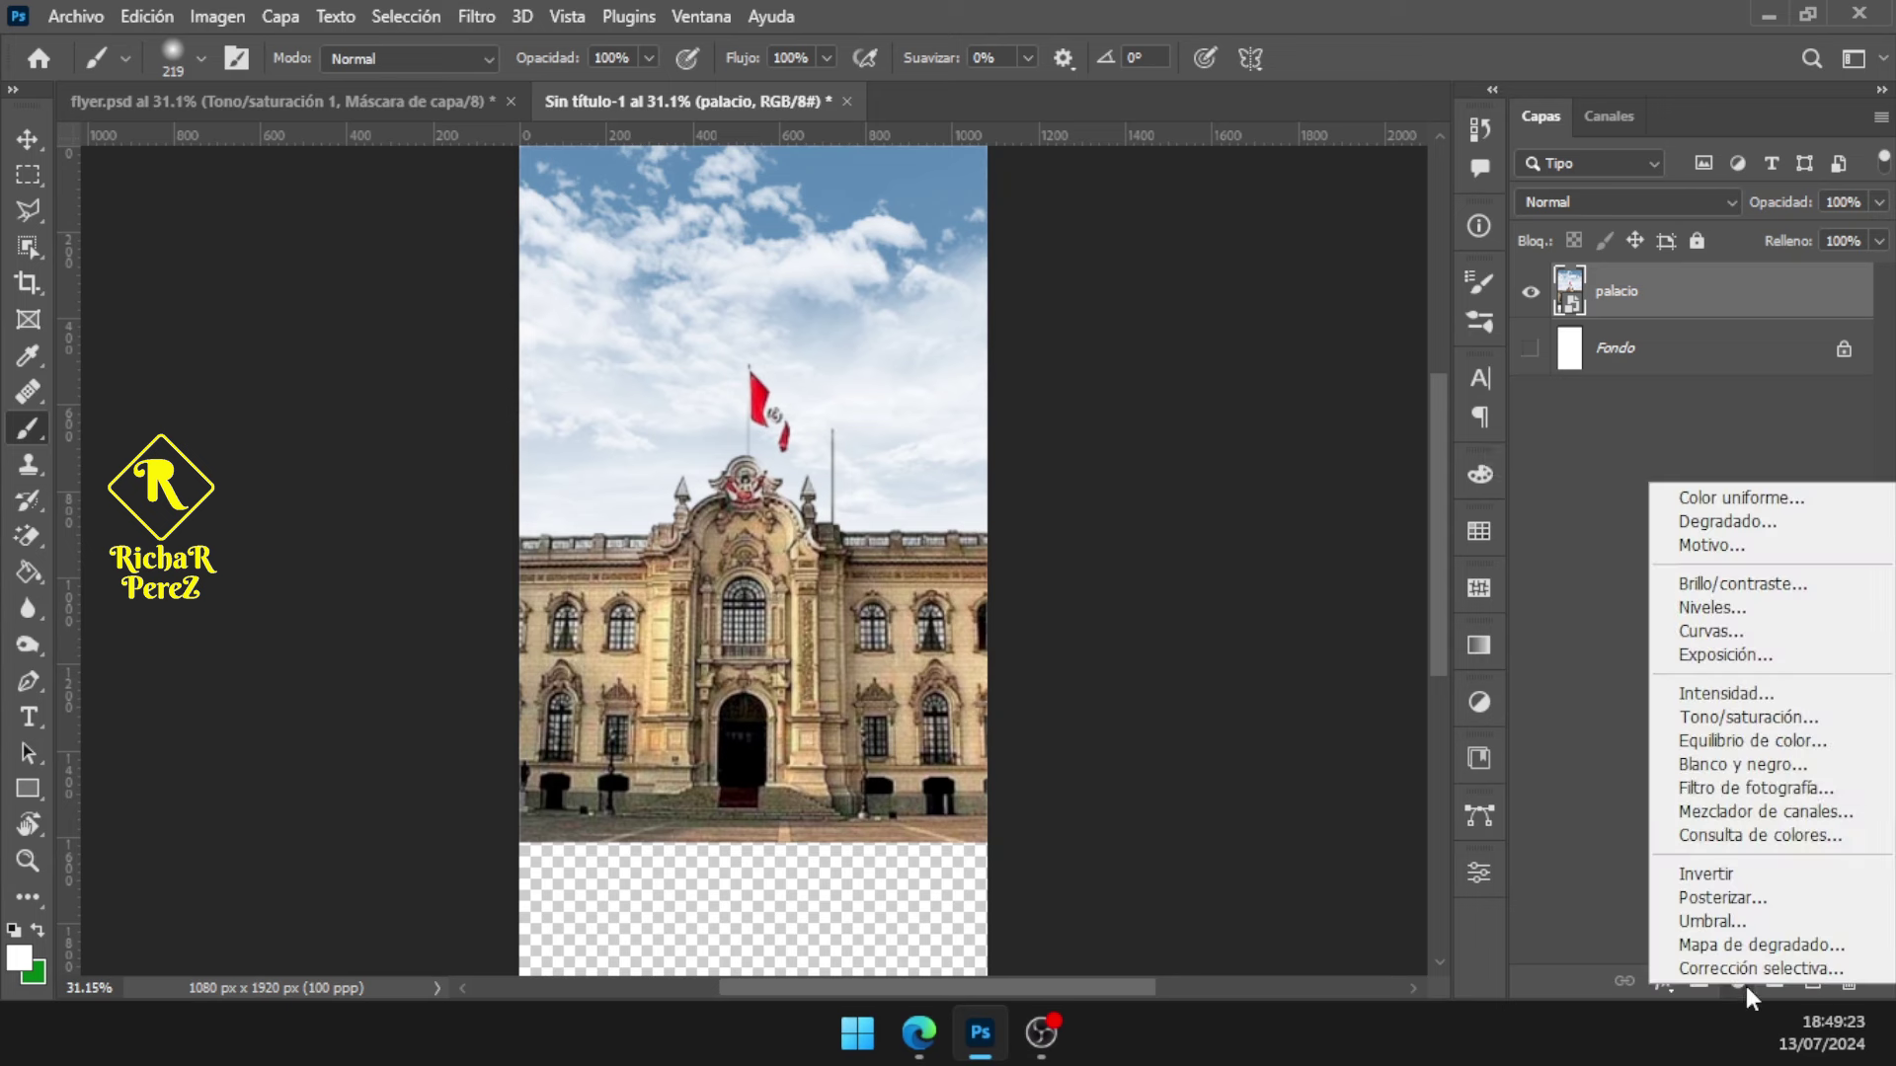
pyautogui.click(1746, 765)
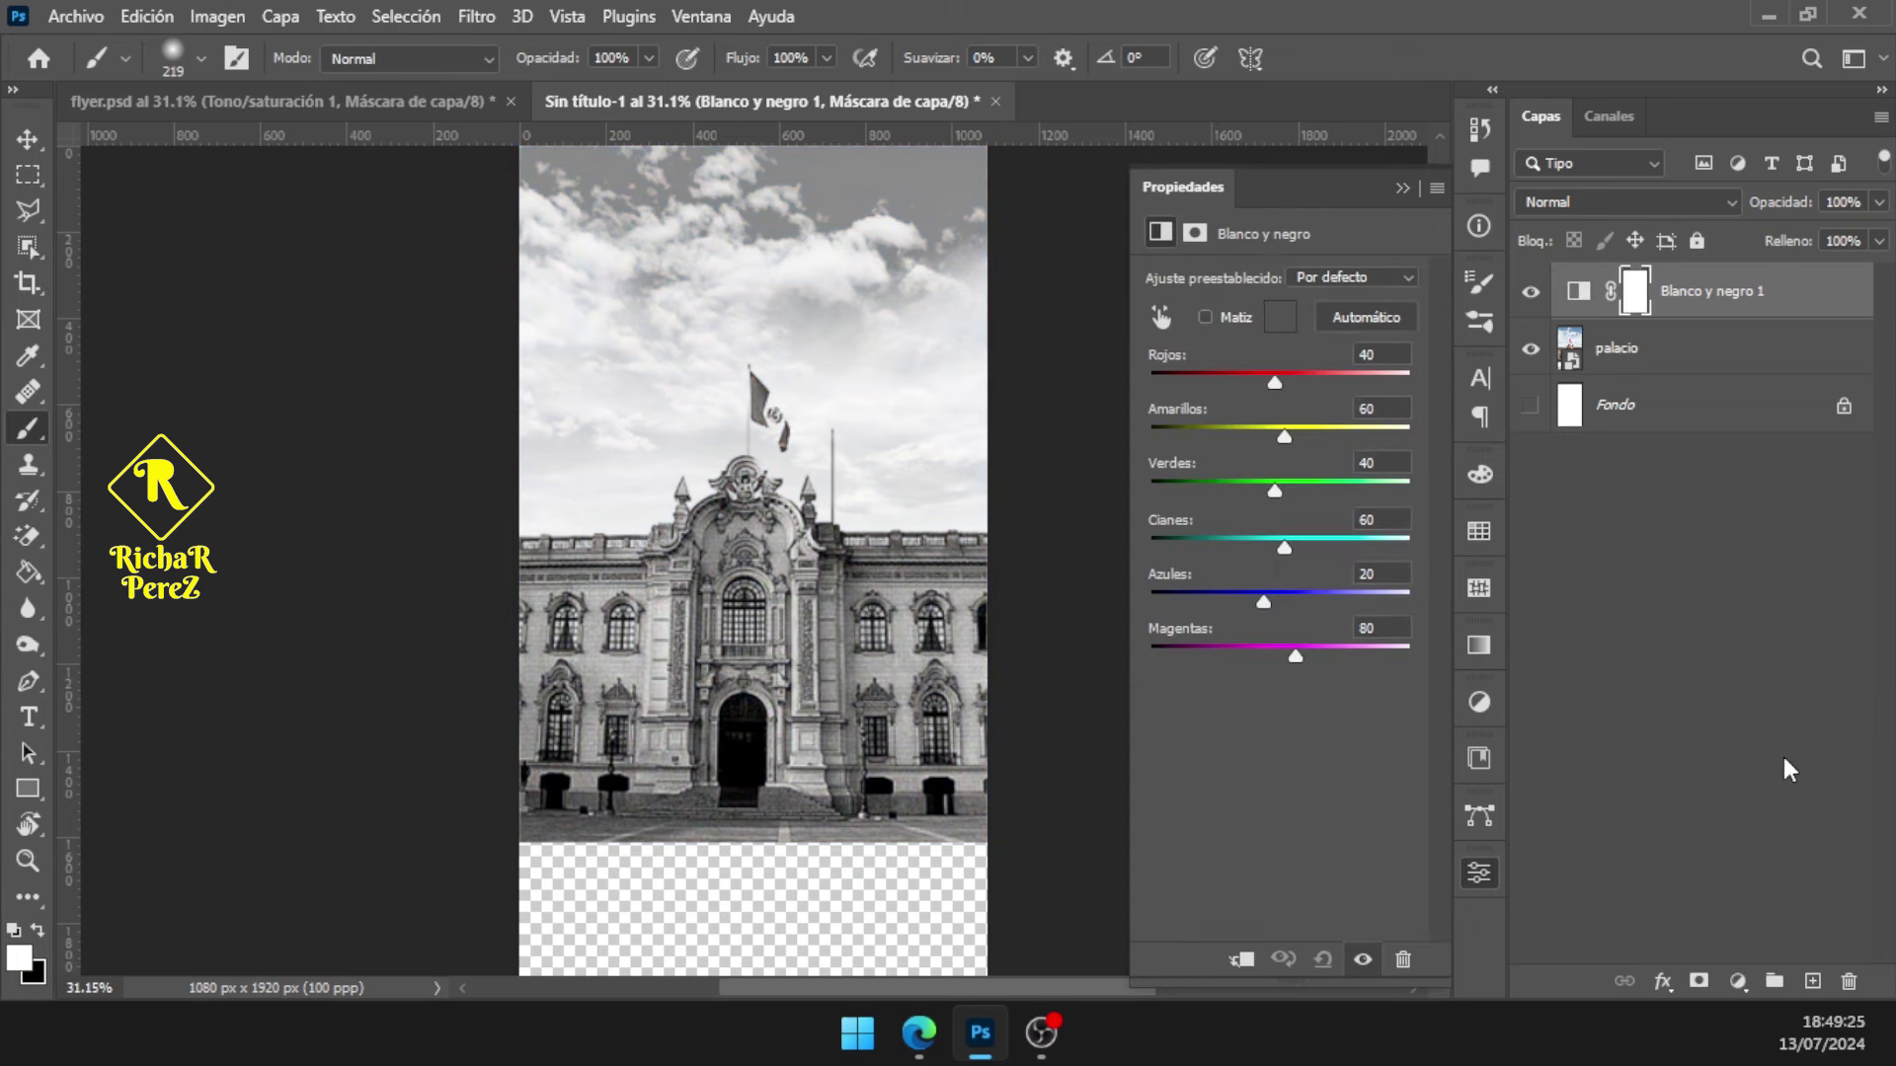
pyautogui.click(1242, 960)
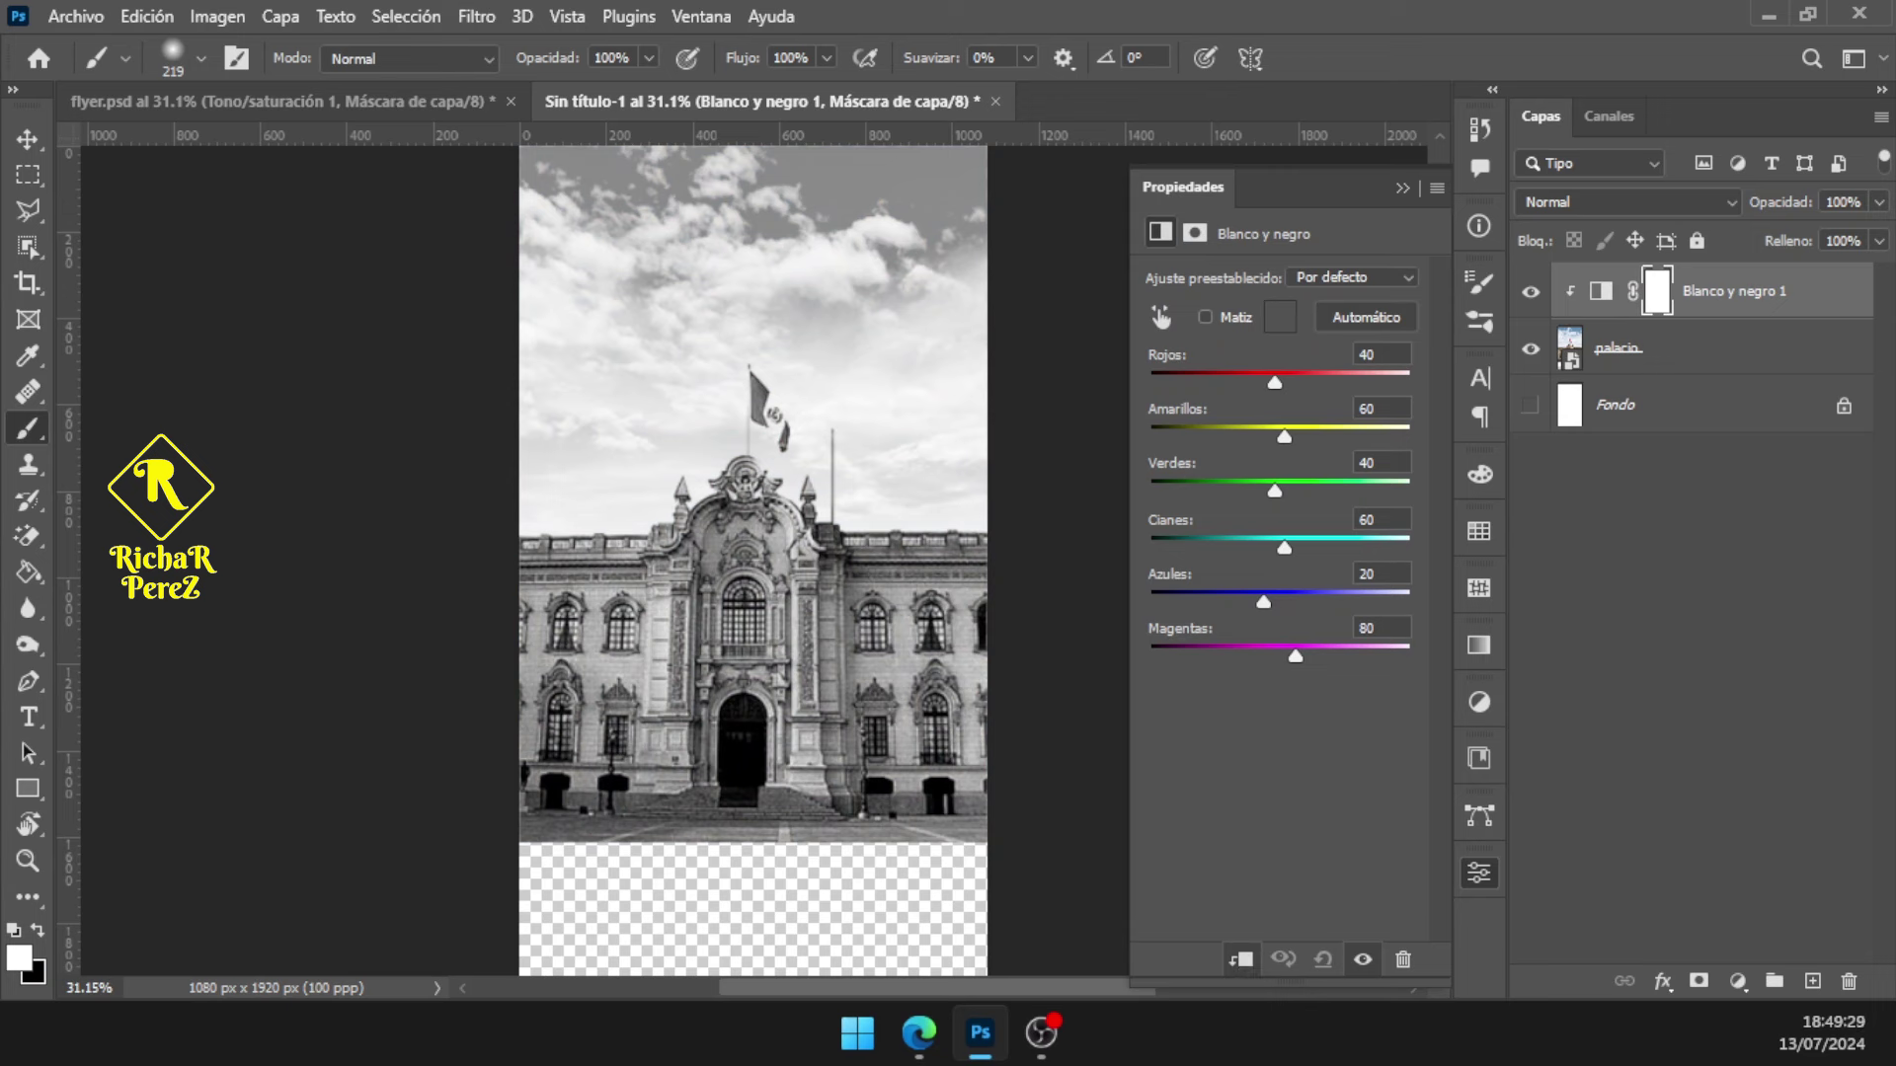
pyautogui.hotkey('alt', 'Tab')
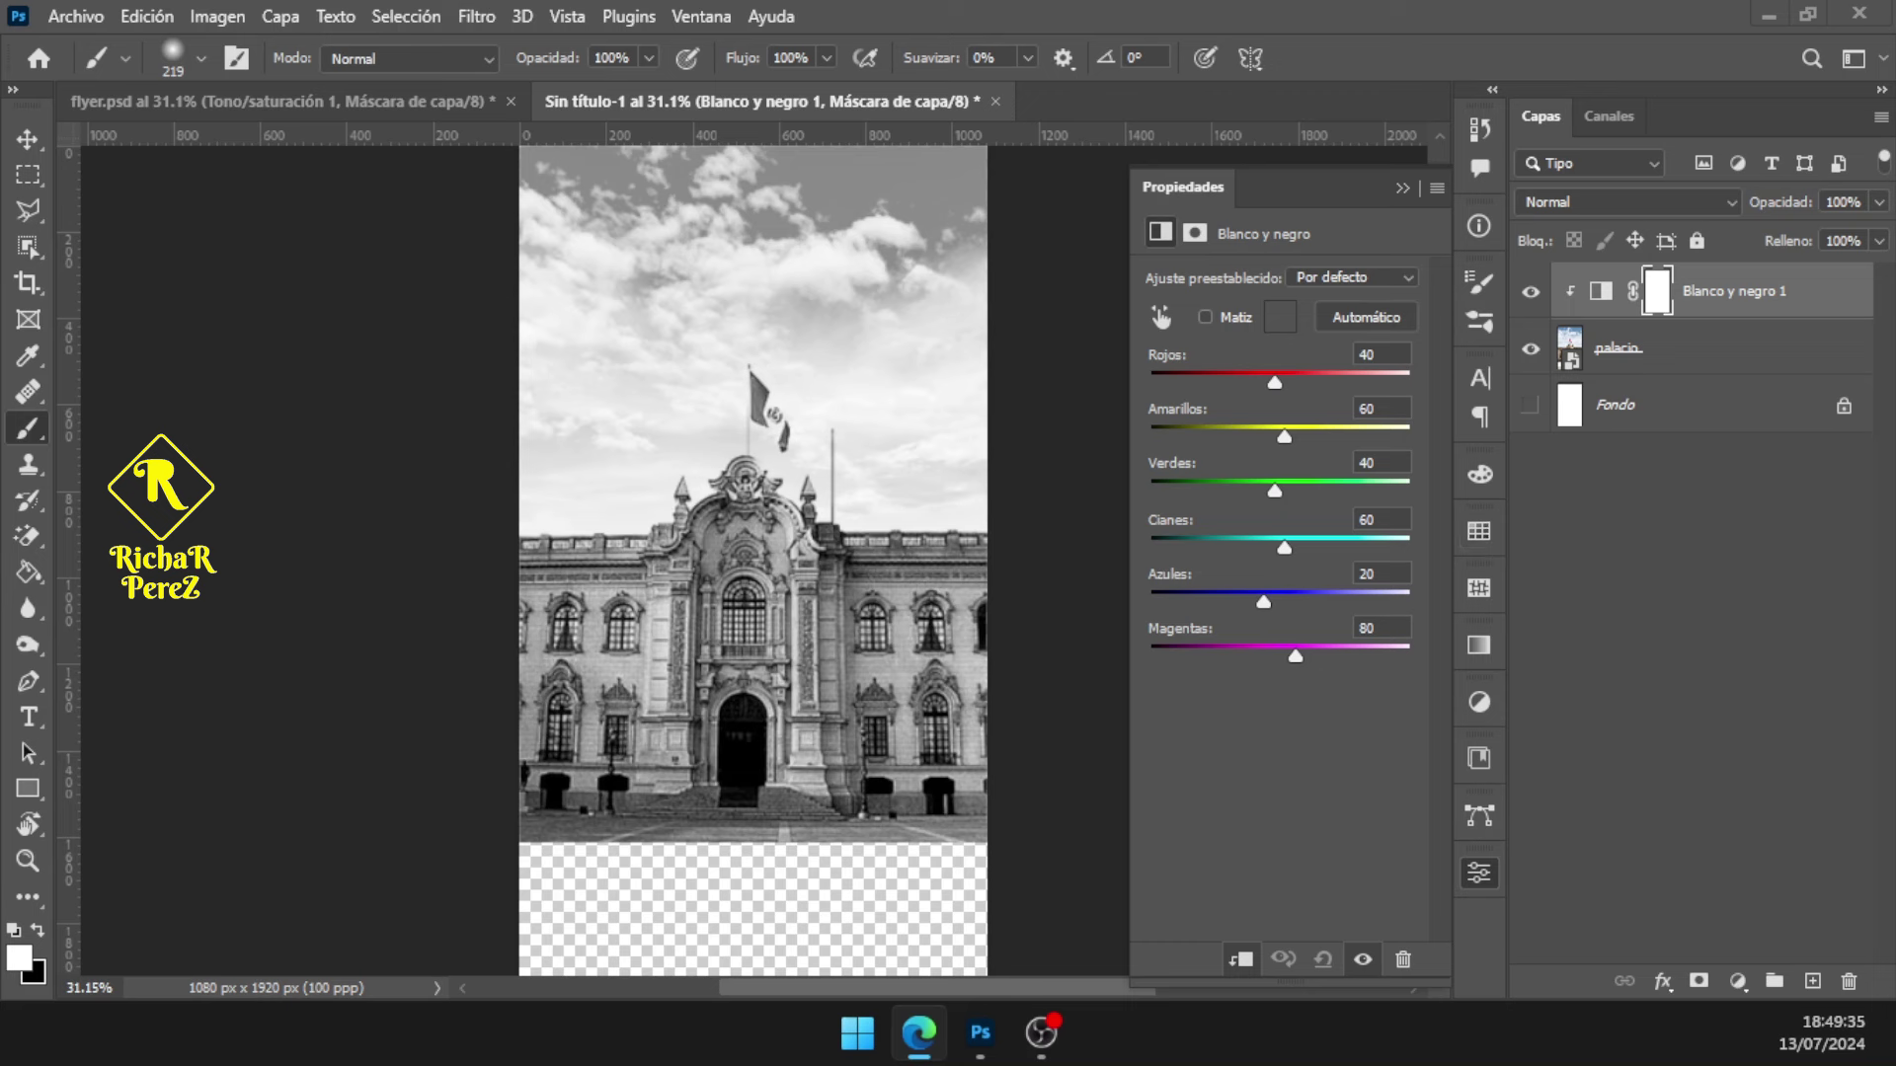
pyautogui.hotkey('alt', 'Tab')
# Apply a Gaussian Blur with a 5.6-pixel radius to the palacio smart object
pyautogui.click(1681, 355)
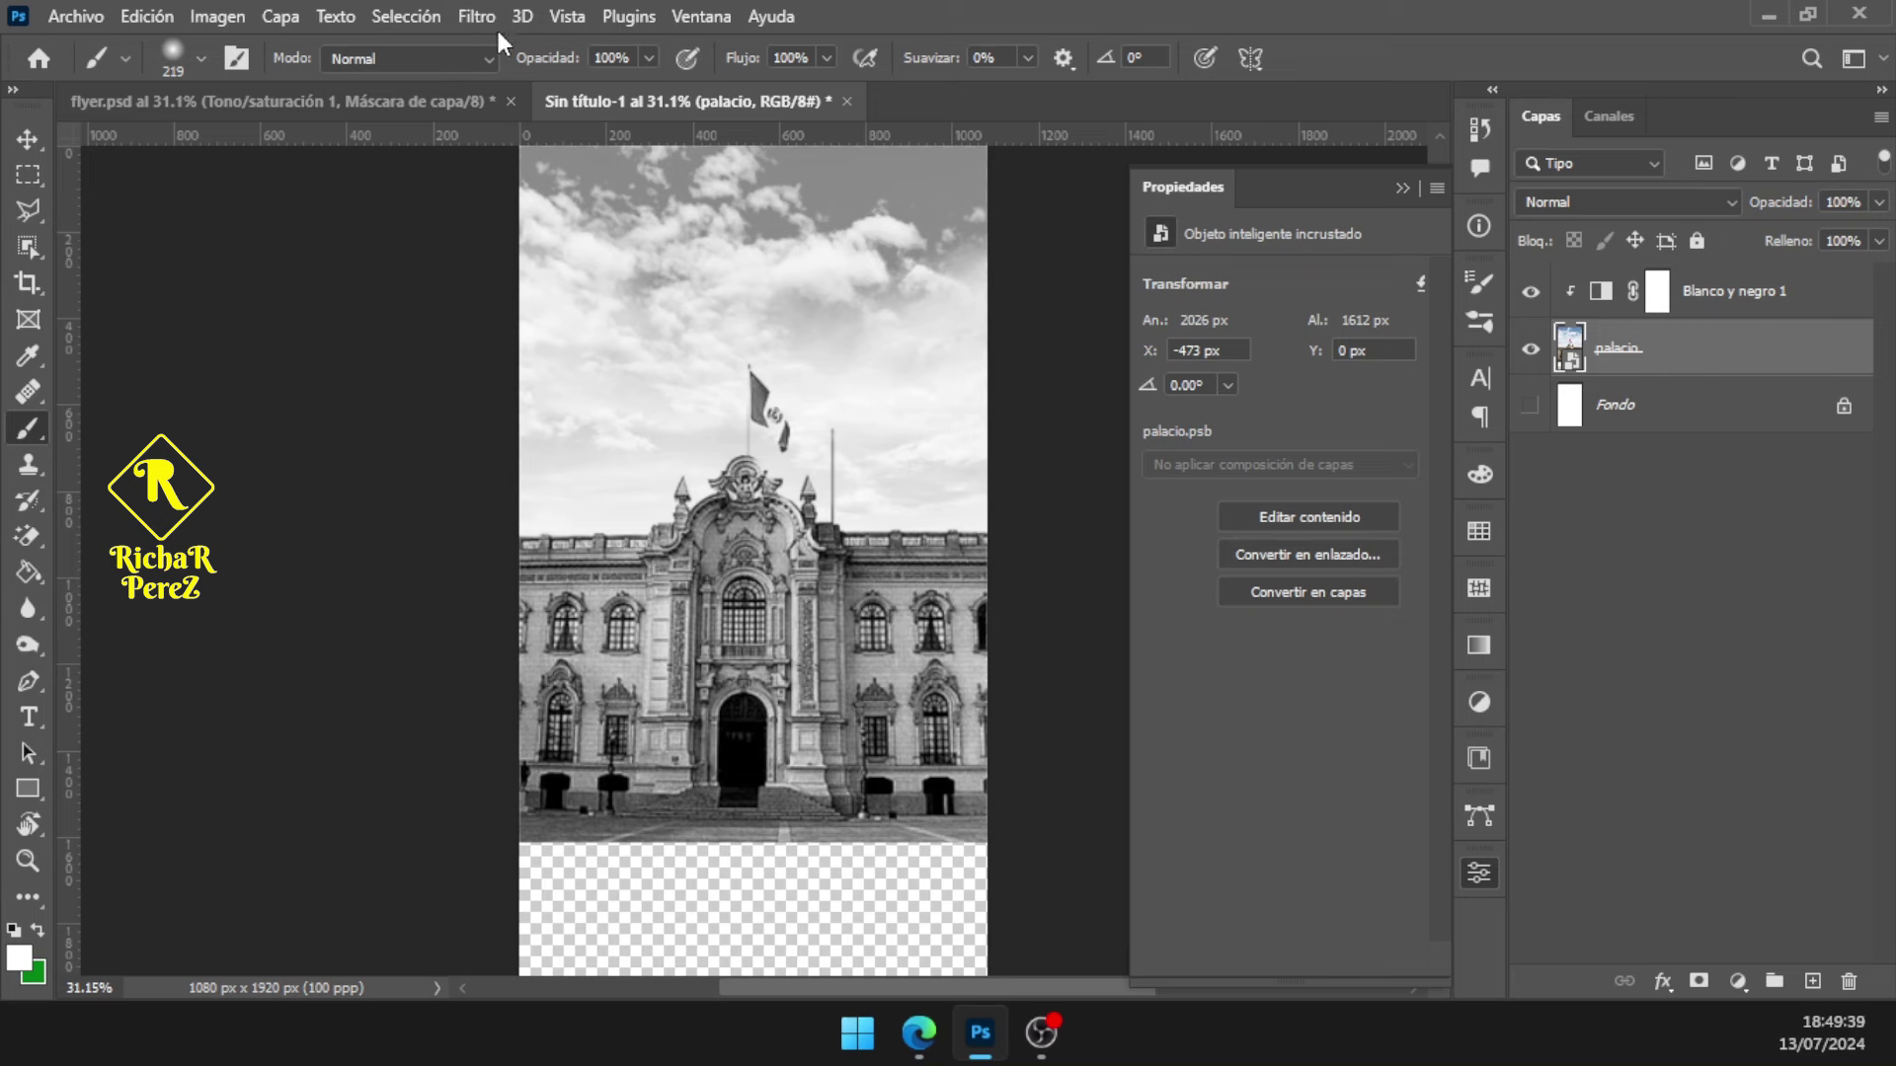
pyautogui.click(477, 16)
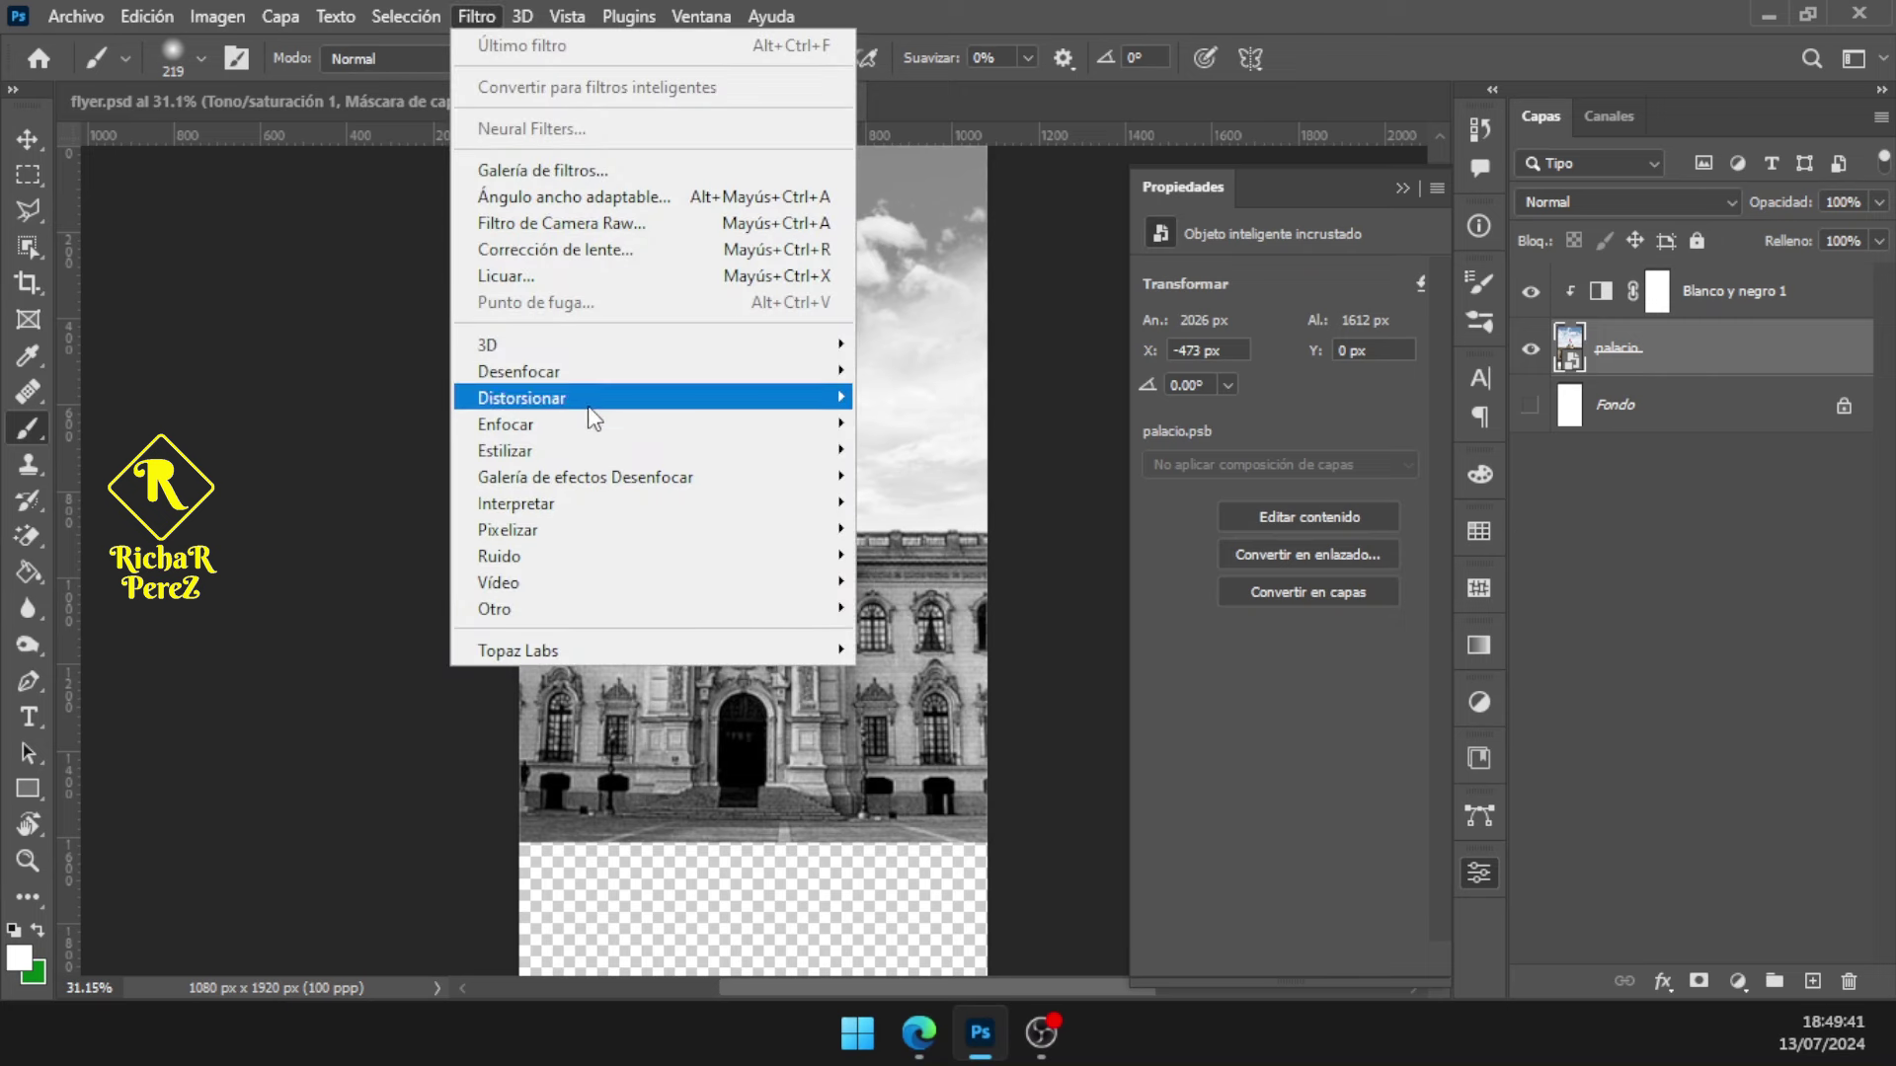
pyautogui.moveTo(518, 371)
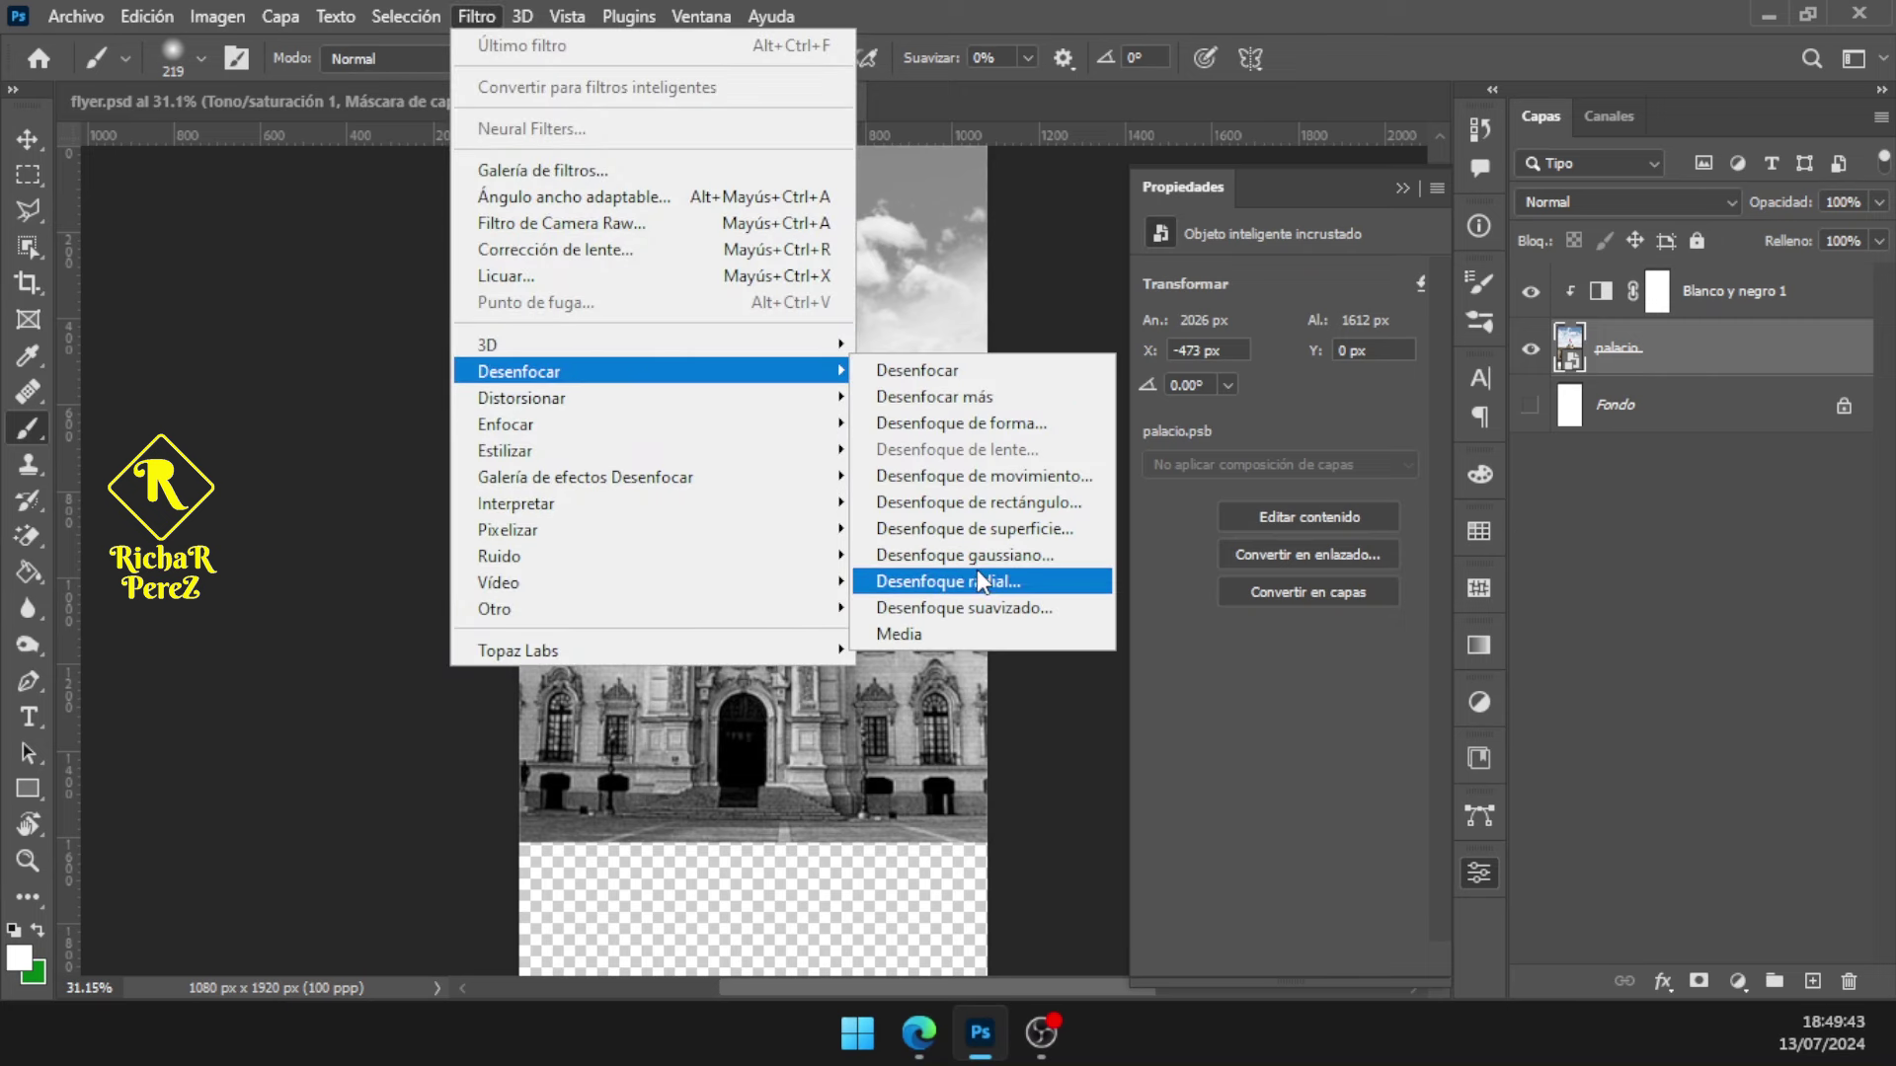
pyautogui.click(974, 555)
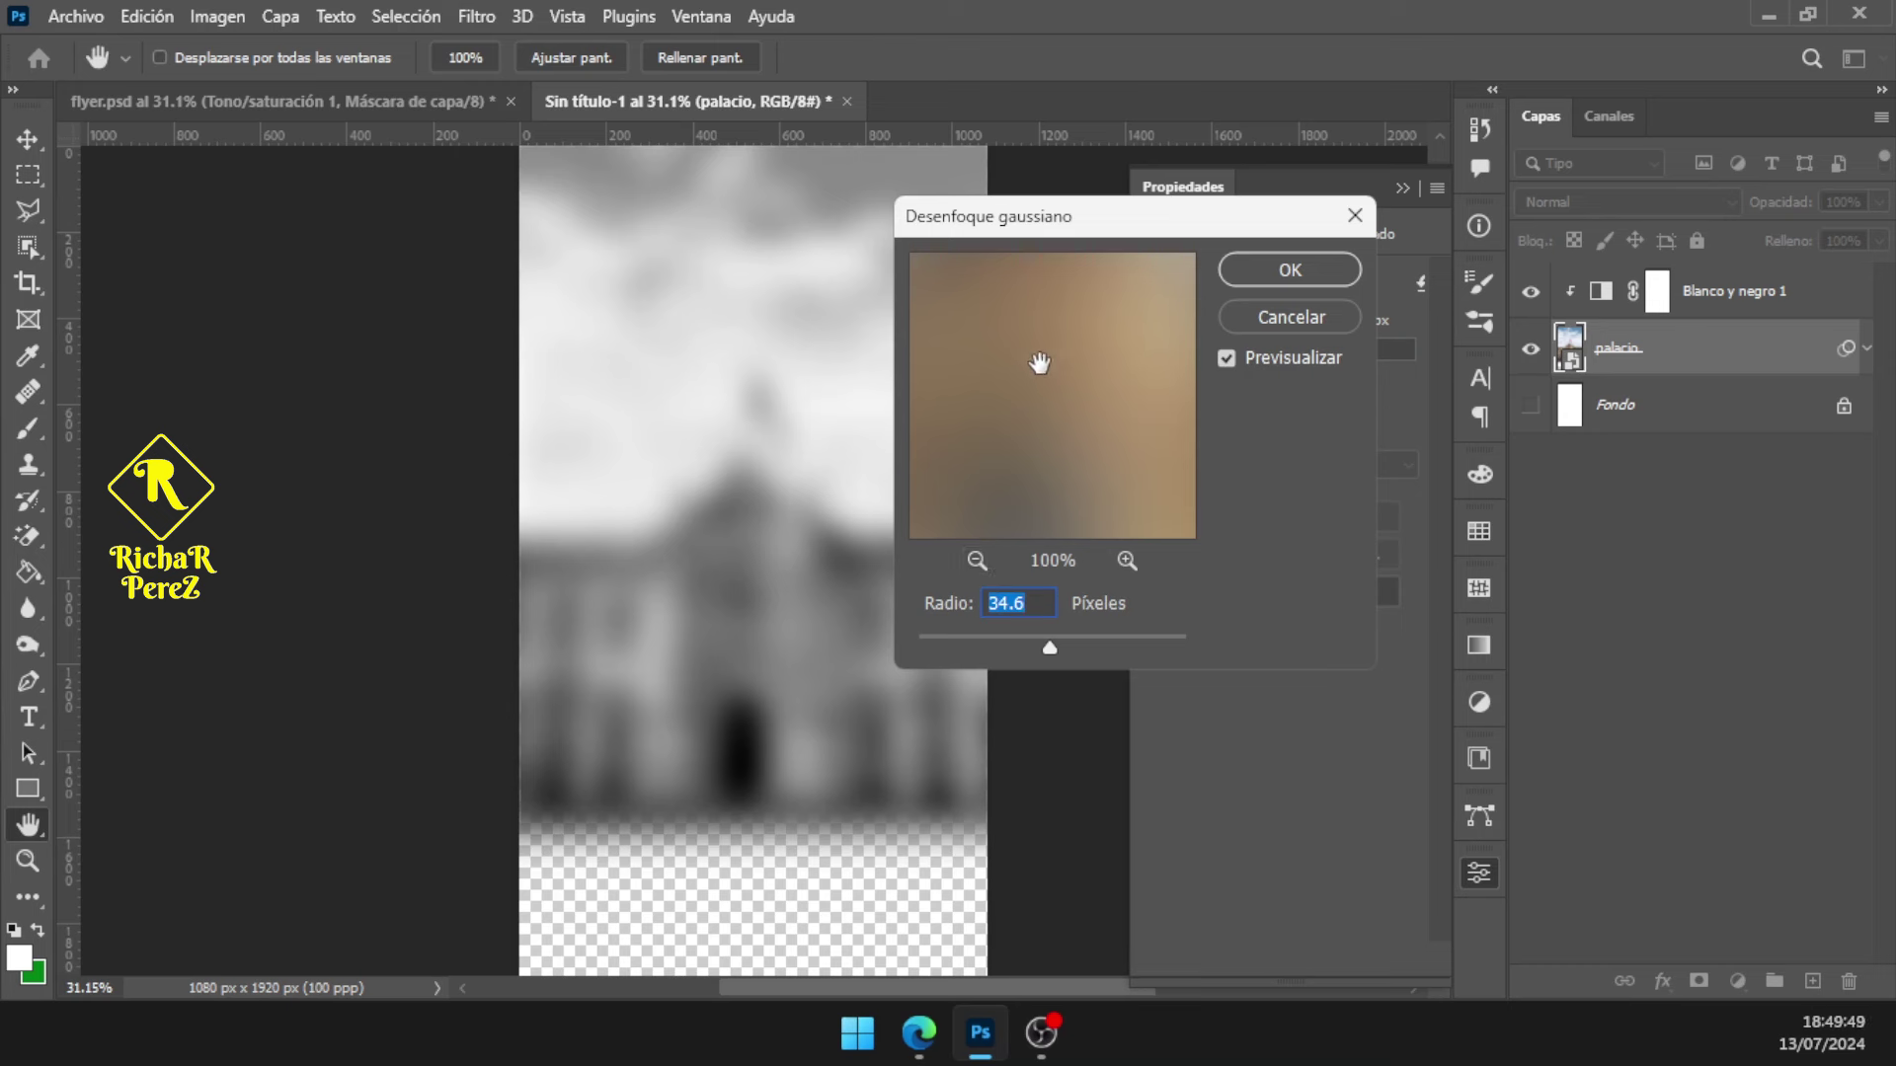
pyautogui.write('5.6')
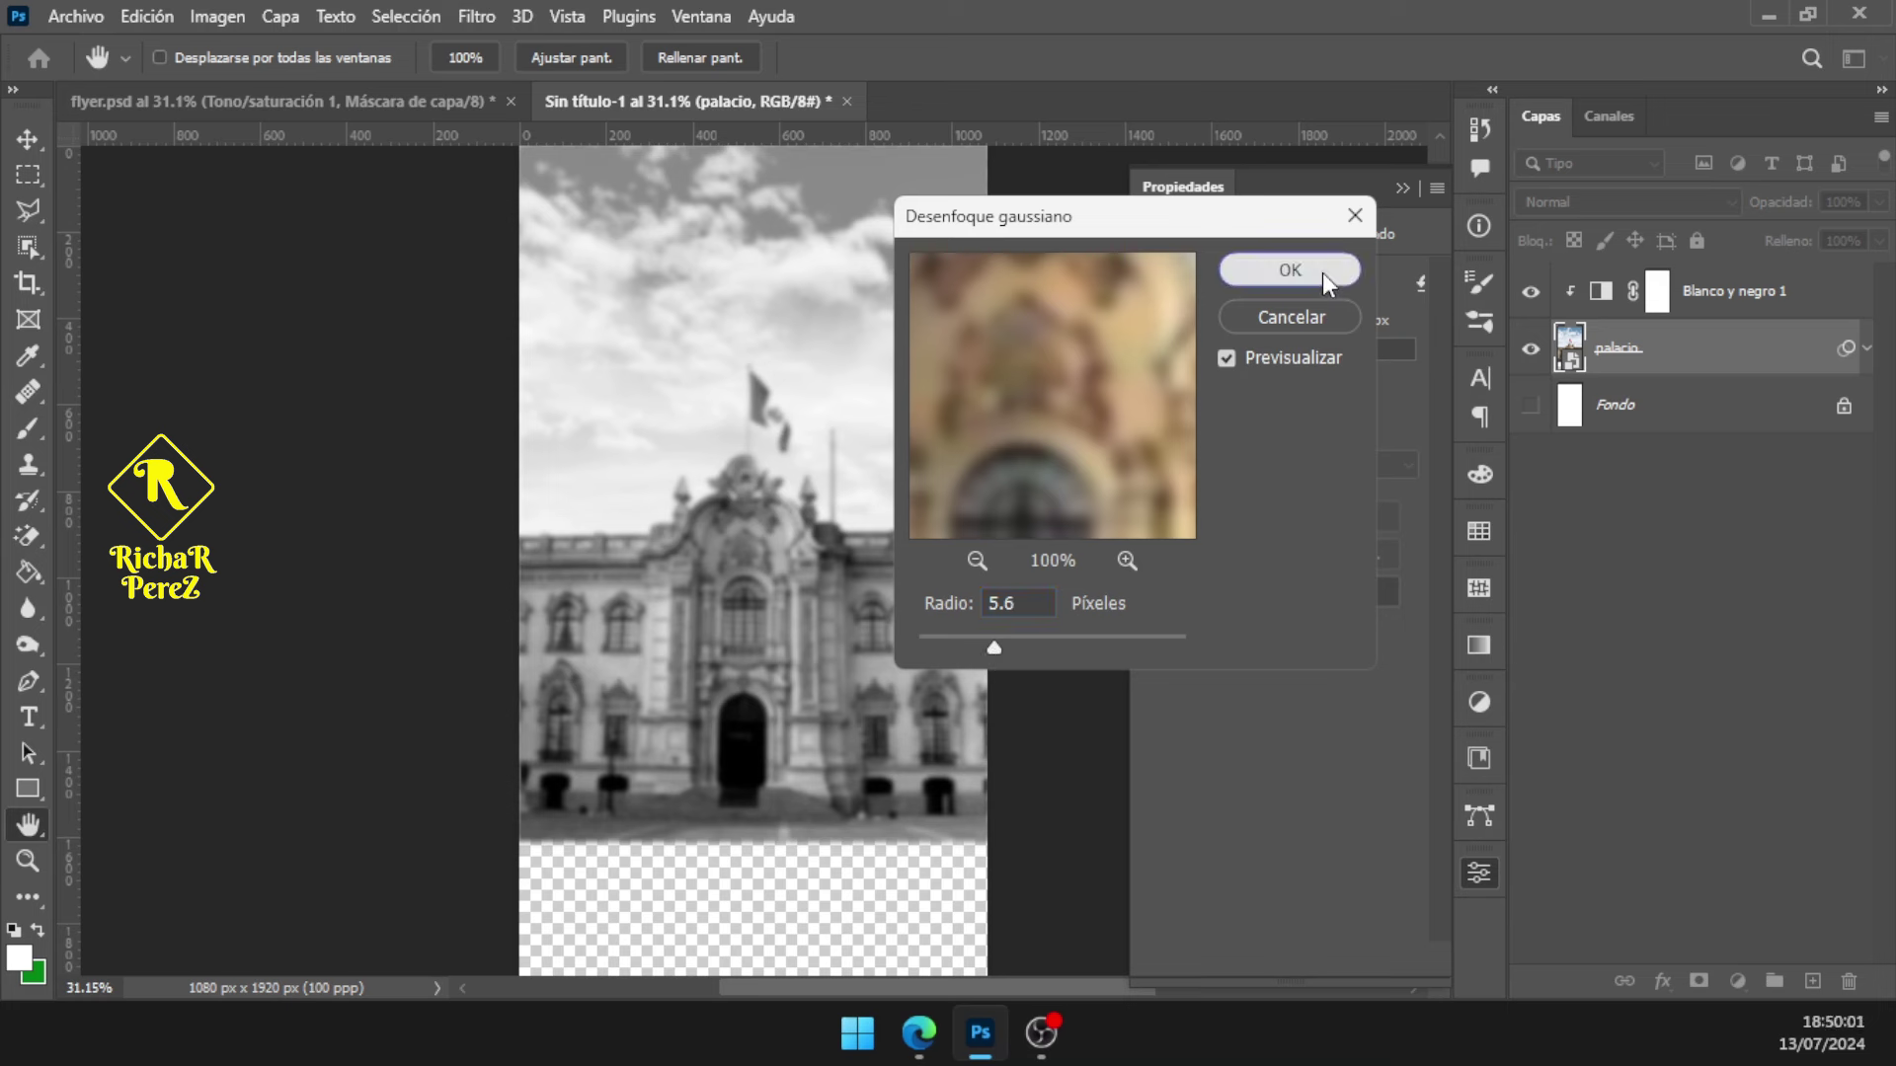
pyautogui.click(1289, 270)
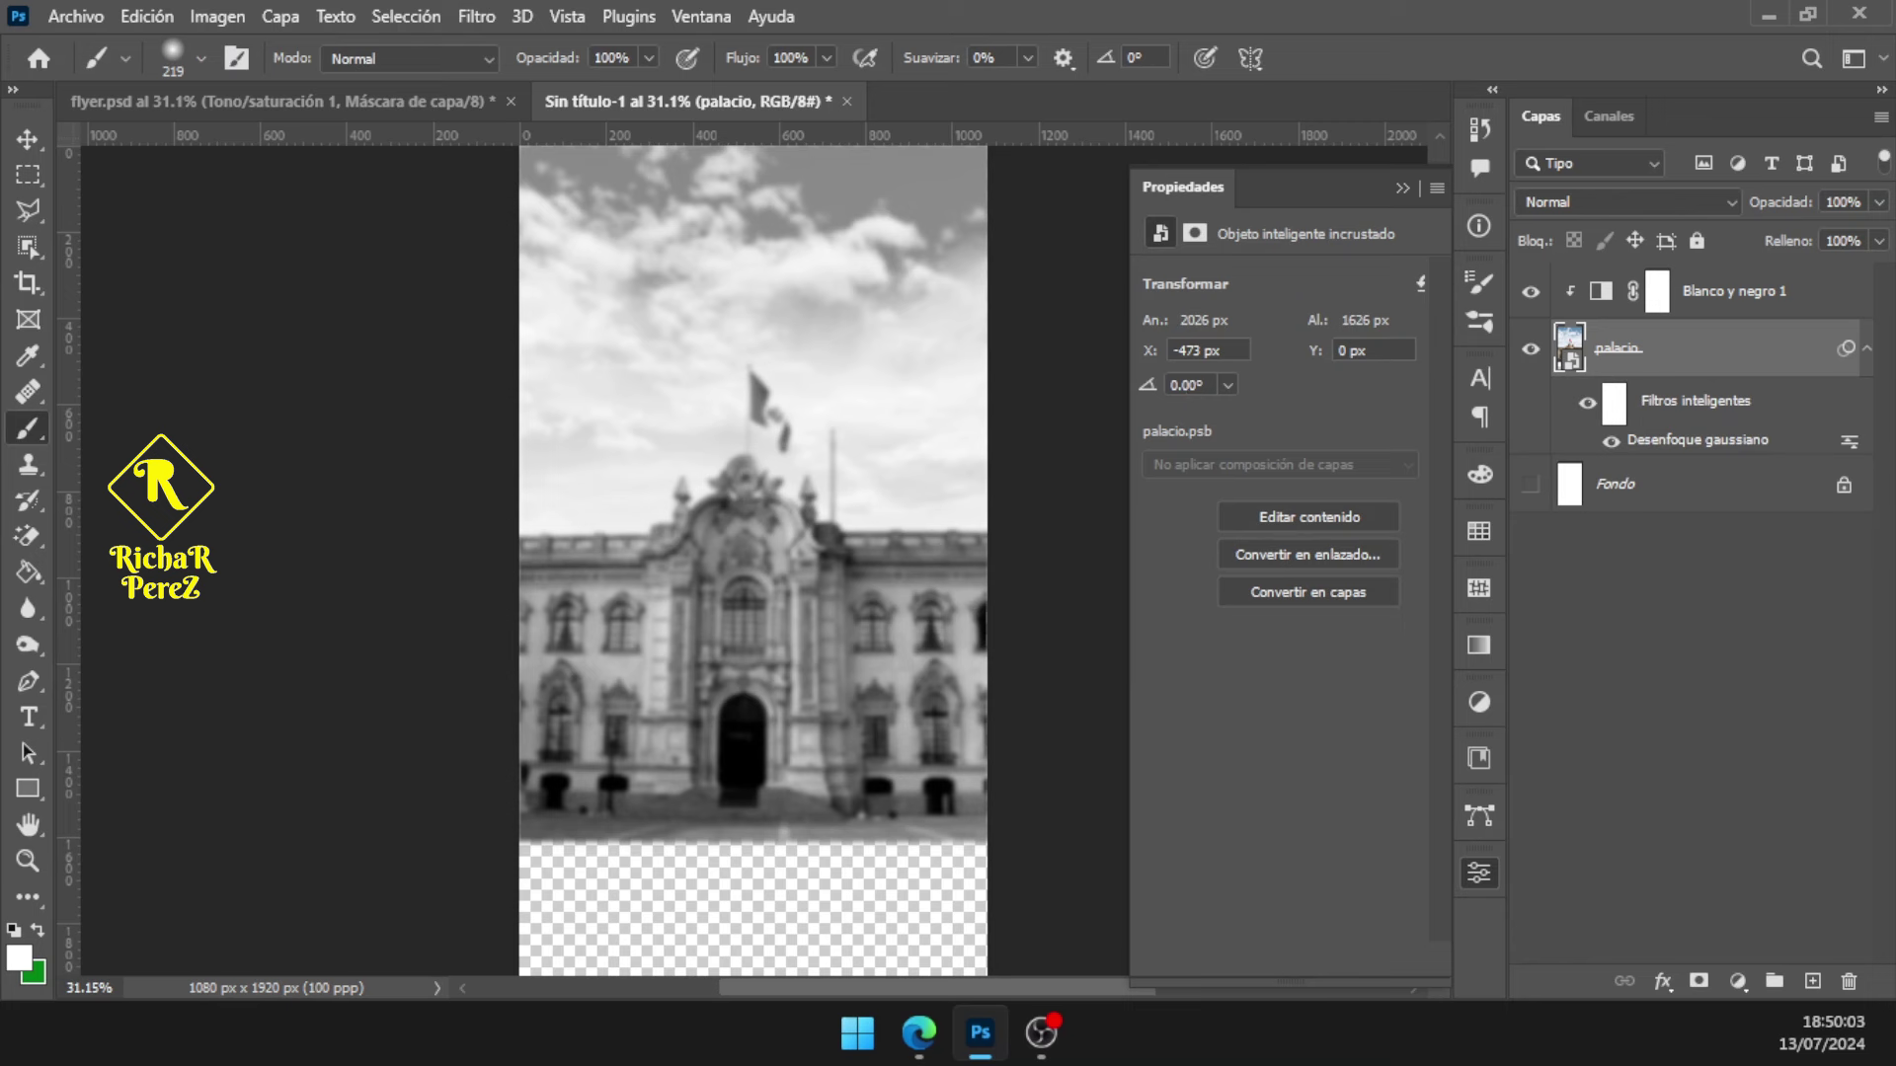
pyautogui.hotkey('alt', 'Tab')
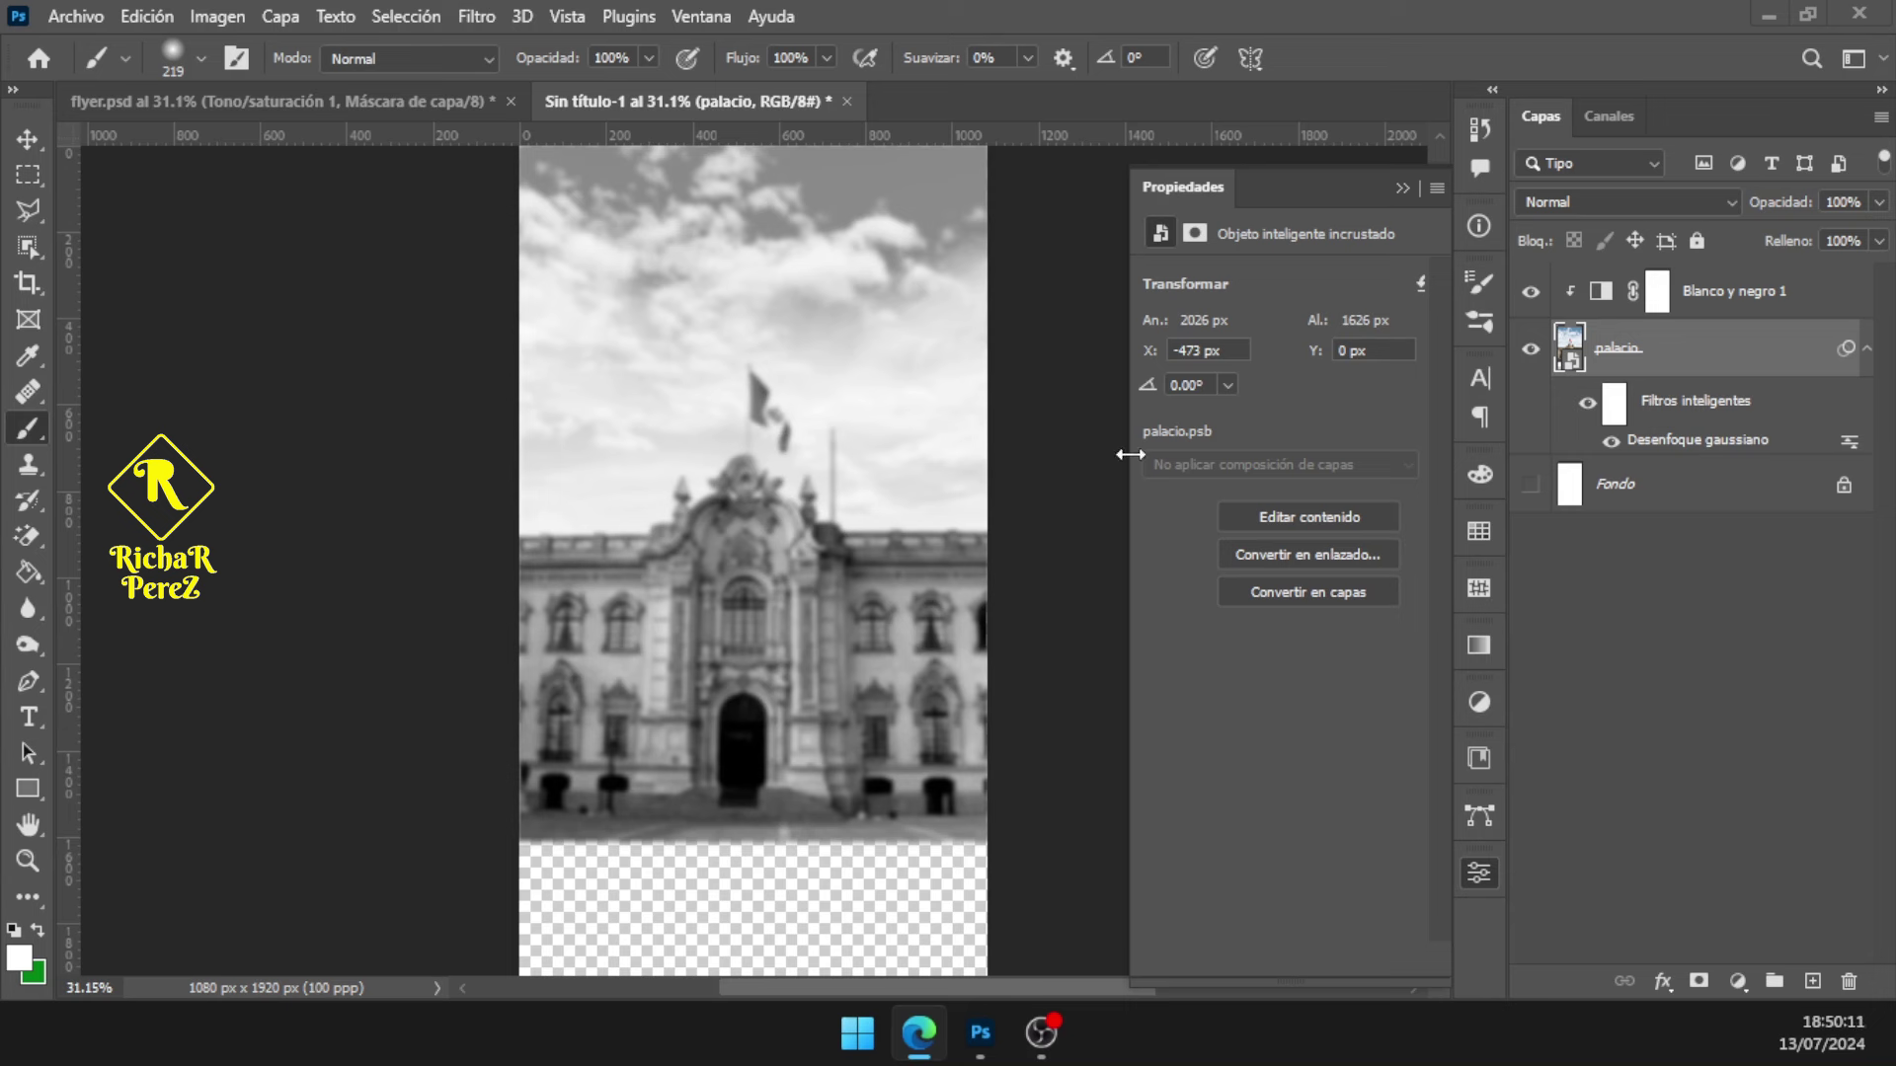
pyautogui.hotkey('alt', 'Tab')
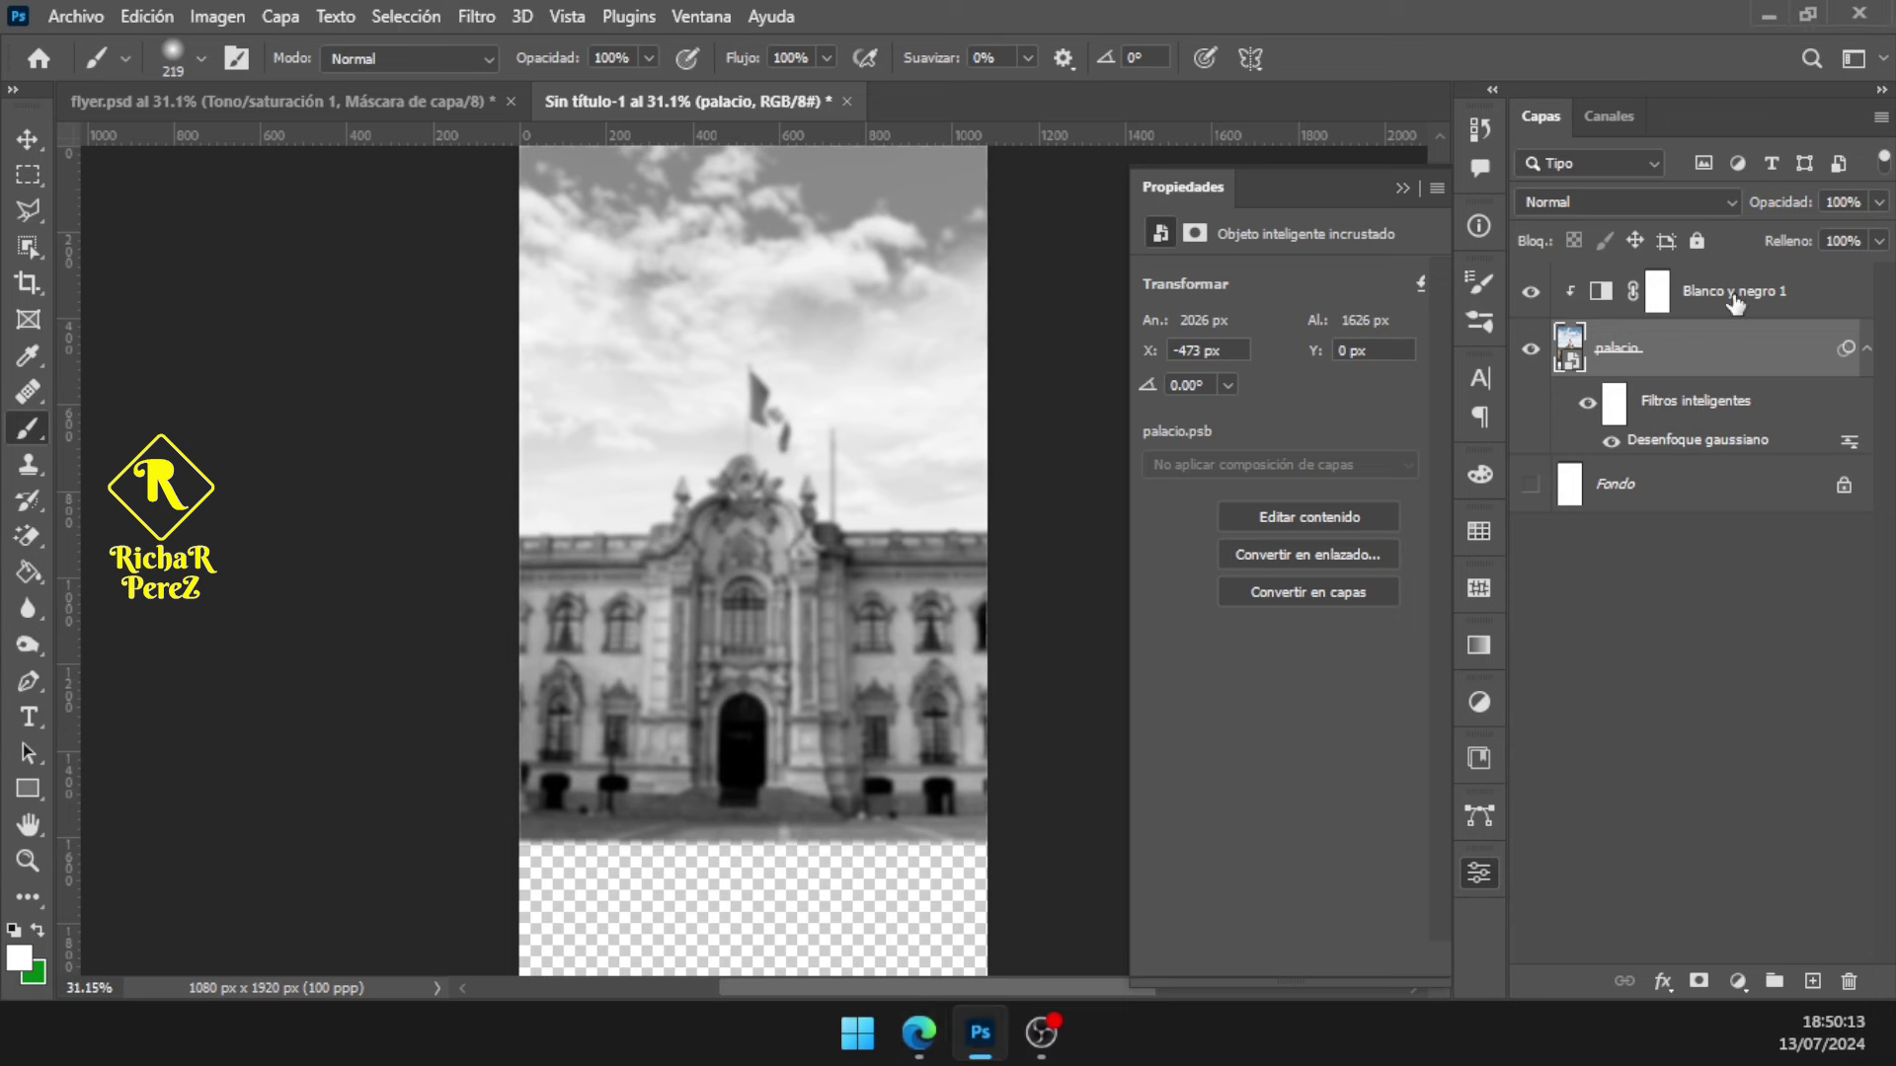
# Place nazca-lines-free-vector as an embedded image above the Blanco y negro 1 layer
pyautogui.click(1735, 302)
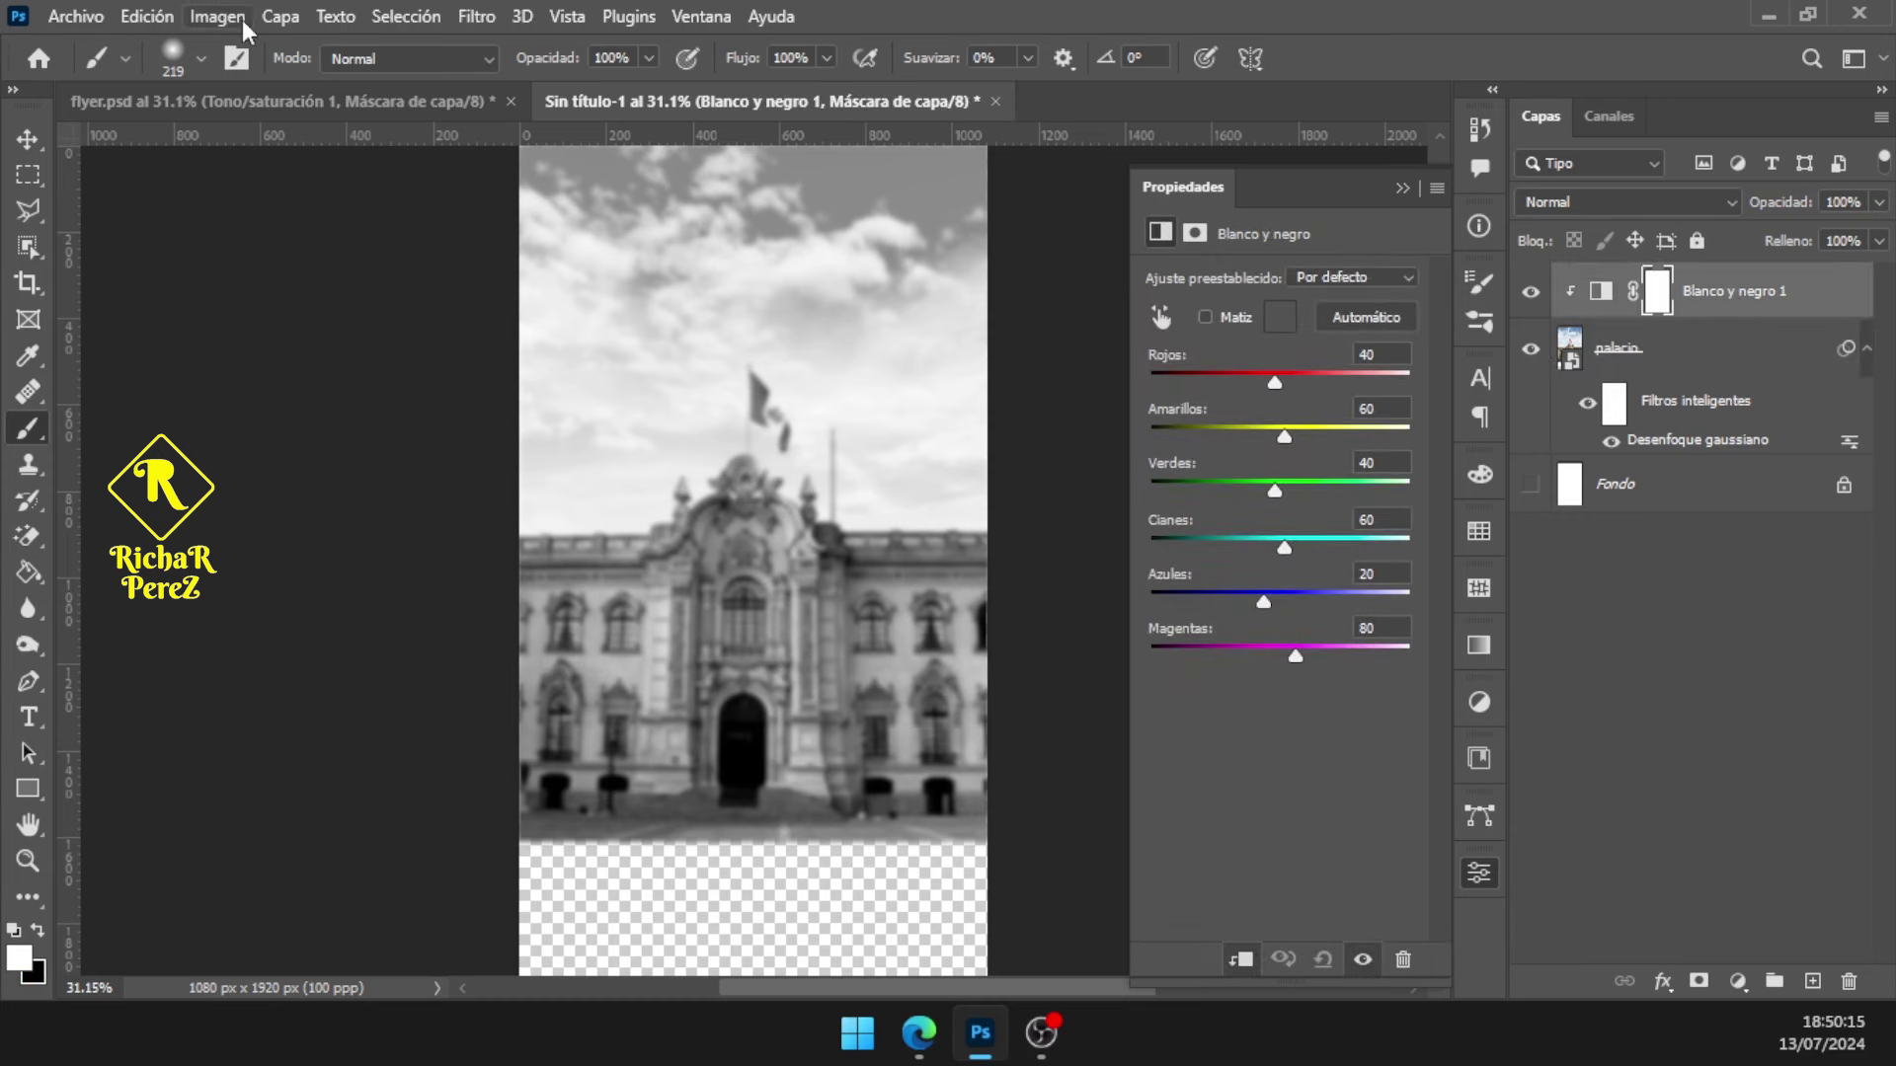
pyautogui.click(76, 15)
pyautogui.click(197, 565)
pyautogui.scroll(-3, 197, 582)
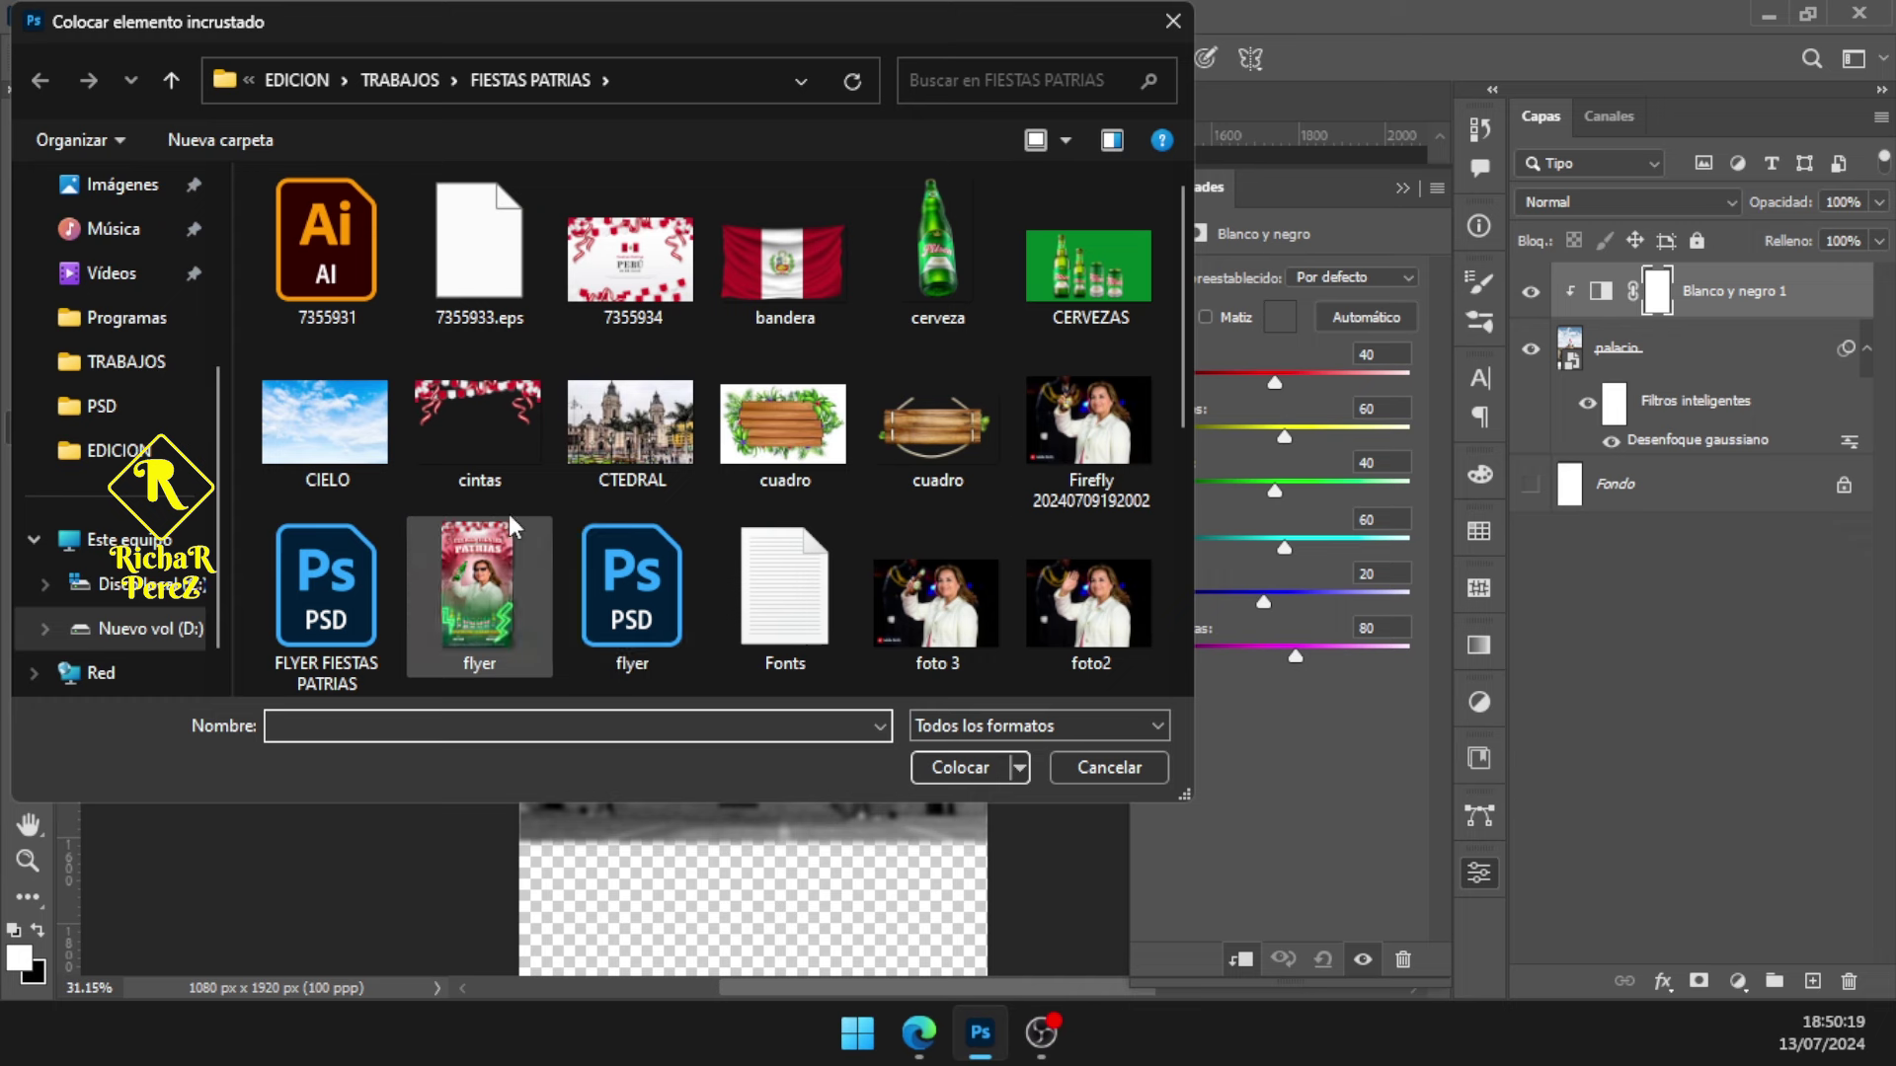
pyautogui.scroll(-2, 875, 588)
pyautogui.scroll(-3, 873, 589)
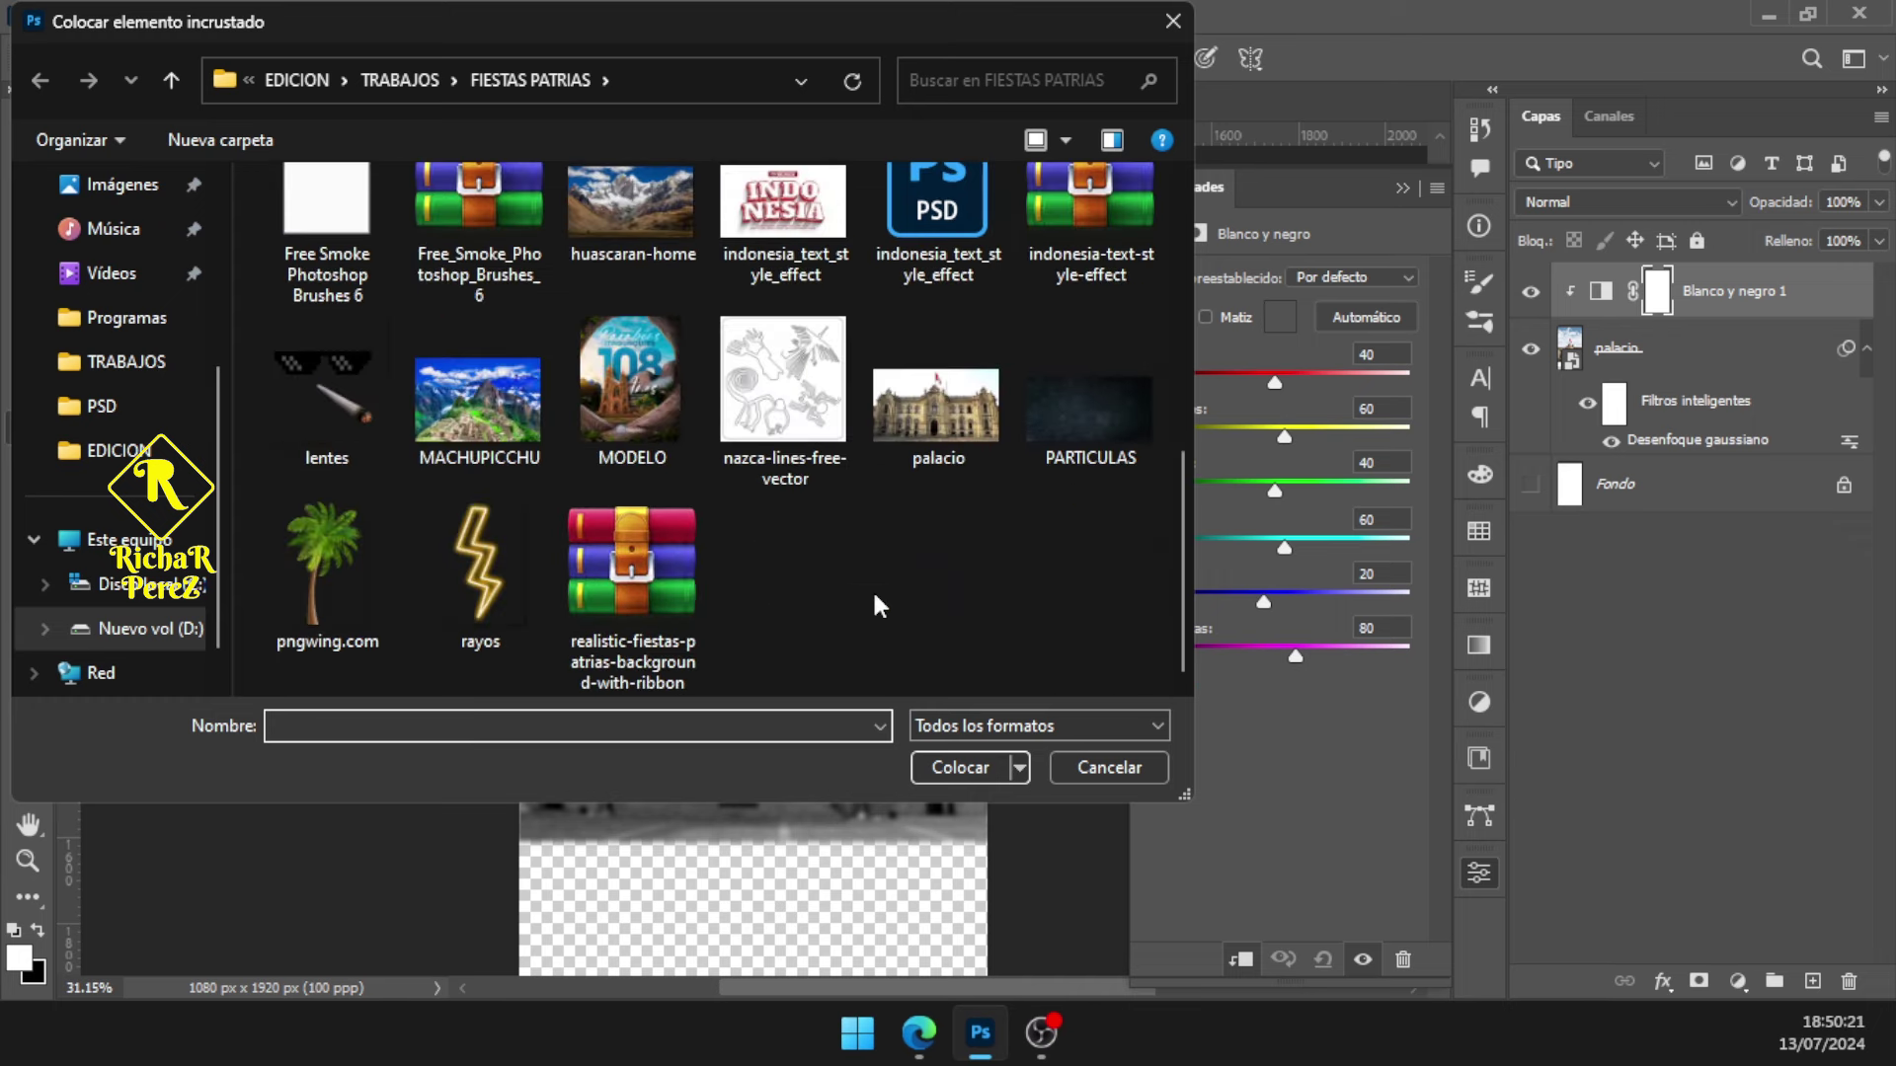
pyautogui.click(936, 436)
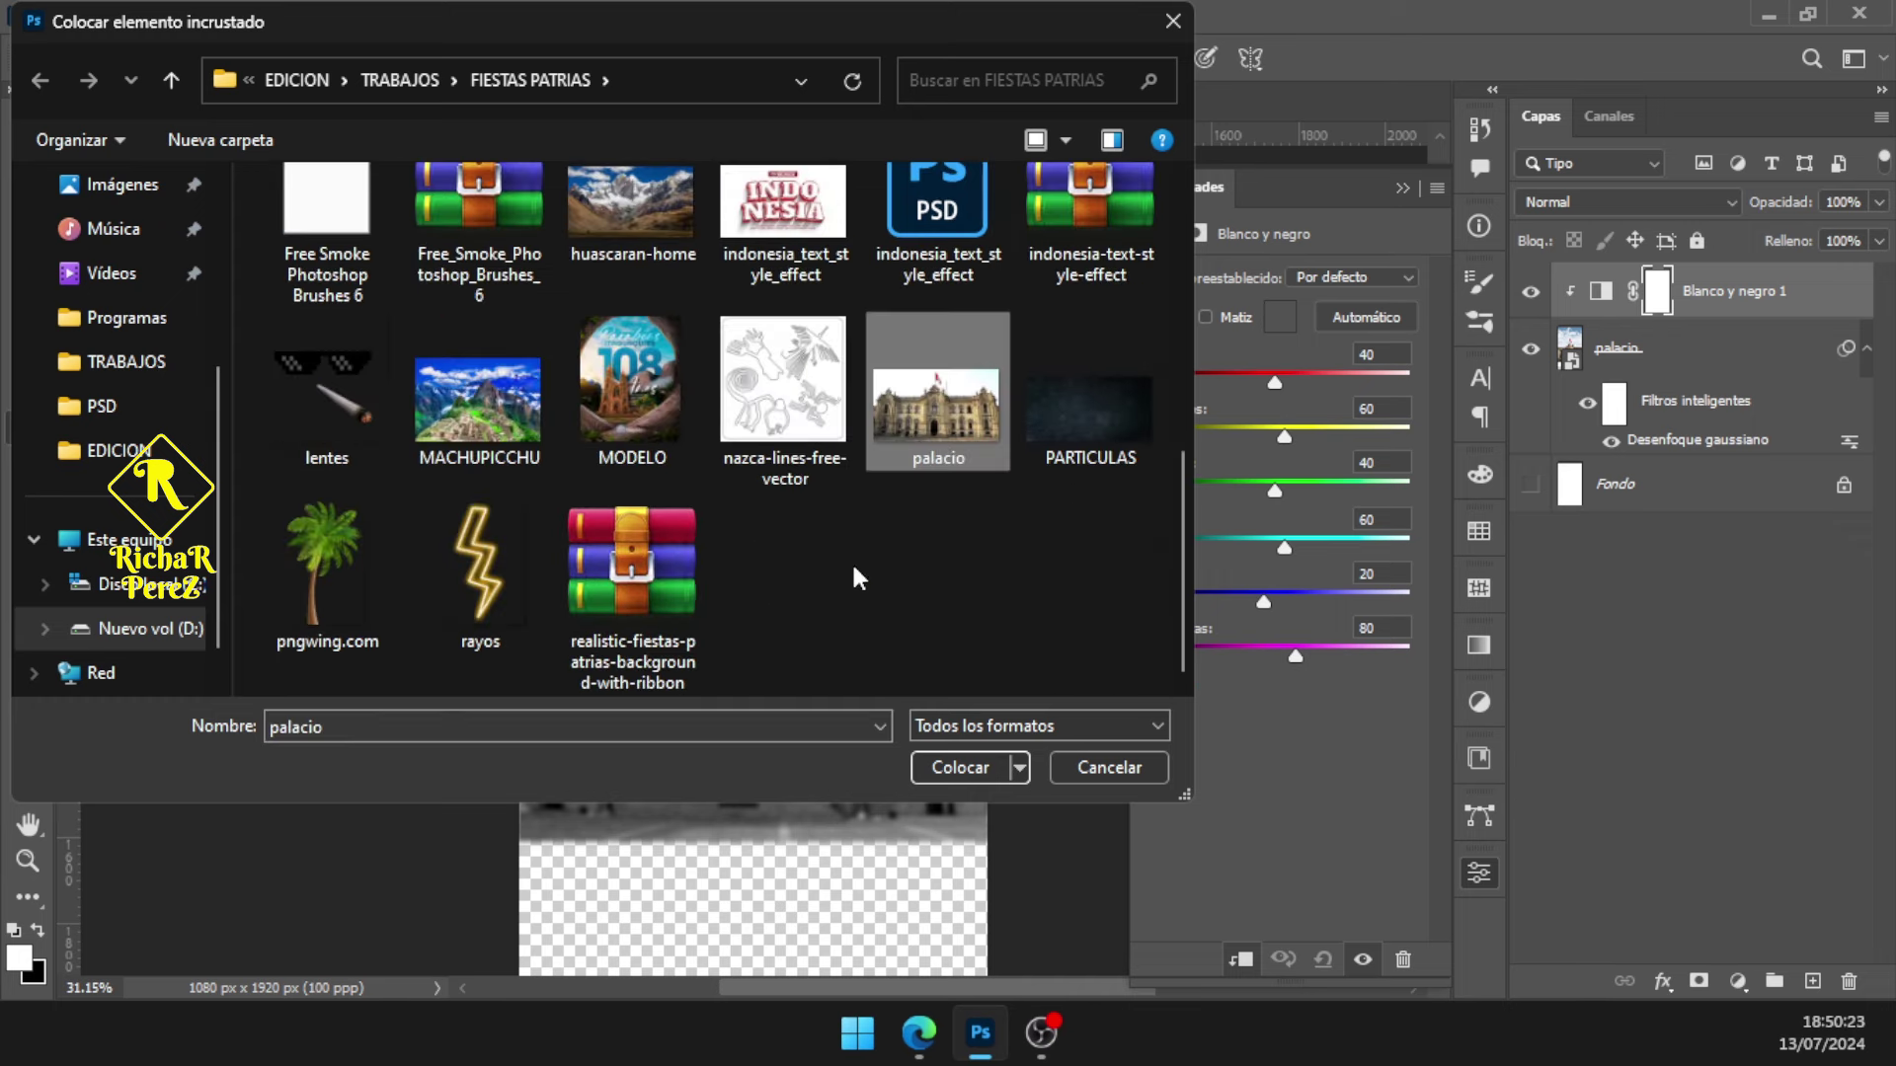
pyautogui.click(809, 444)
pyautogui.click(958, 772)
# Move the Nazca image up, scale it to about 85%, and align its top with the canvas top
pyautogui.moveTo(869, 667)
pyautogui.mouseDown()
pyautogui.moveTo(872, 534)
pyautogui.moveTo(800, 474)
pyautogui.mouseUp()
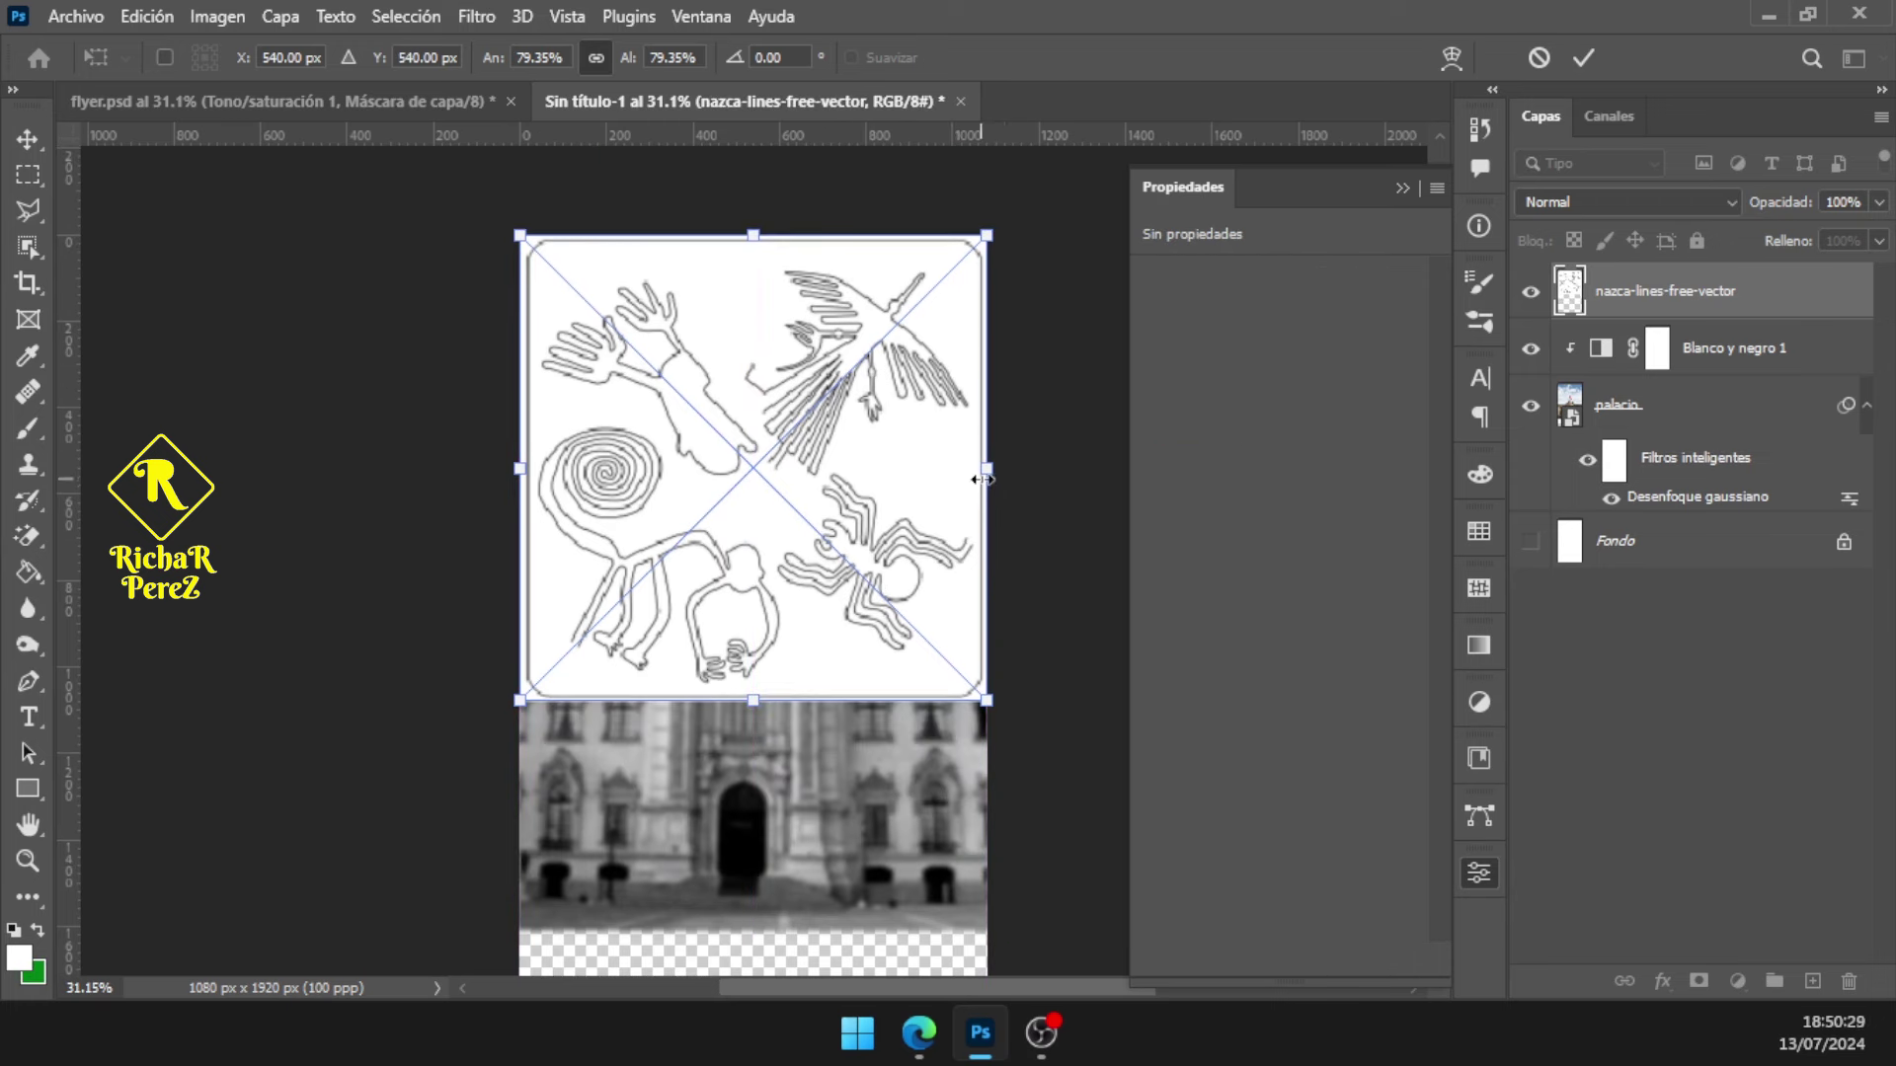
pyautogui.moveTo(986, 699); pyautogui.dragTo(1009, 725)
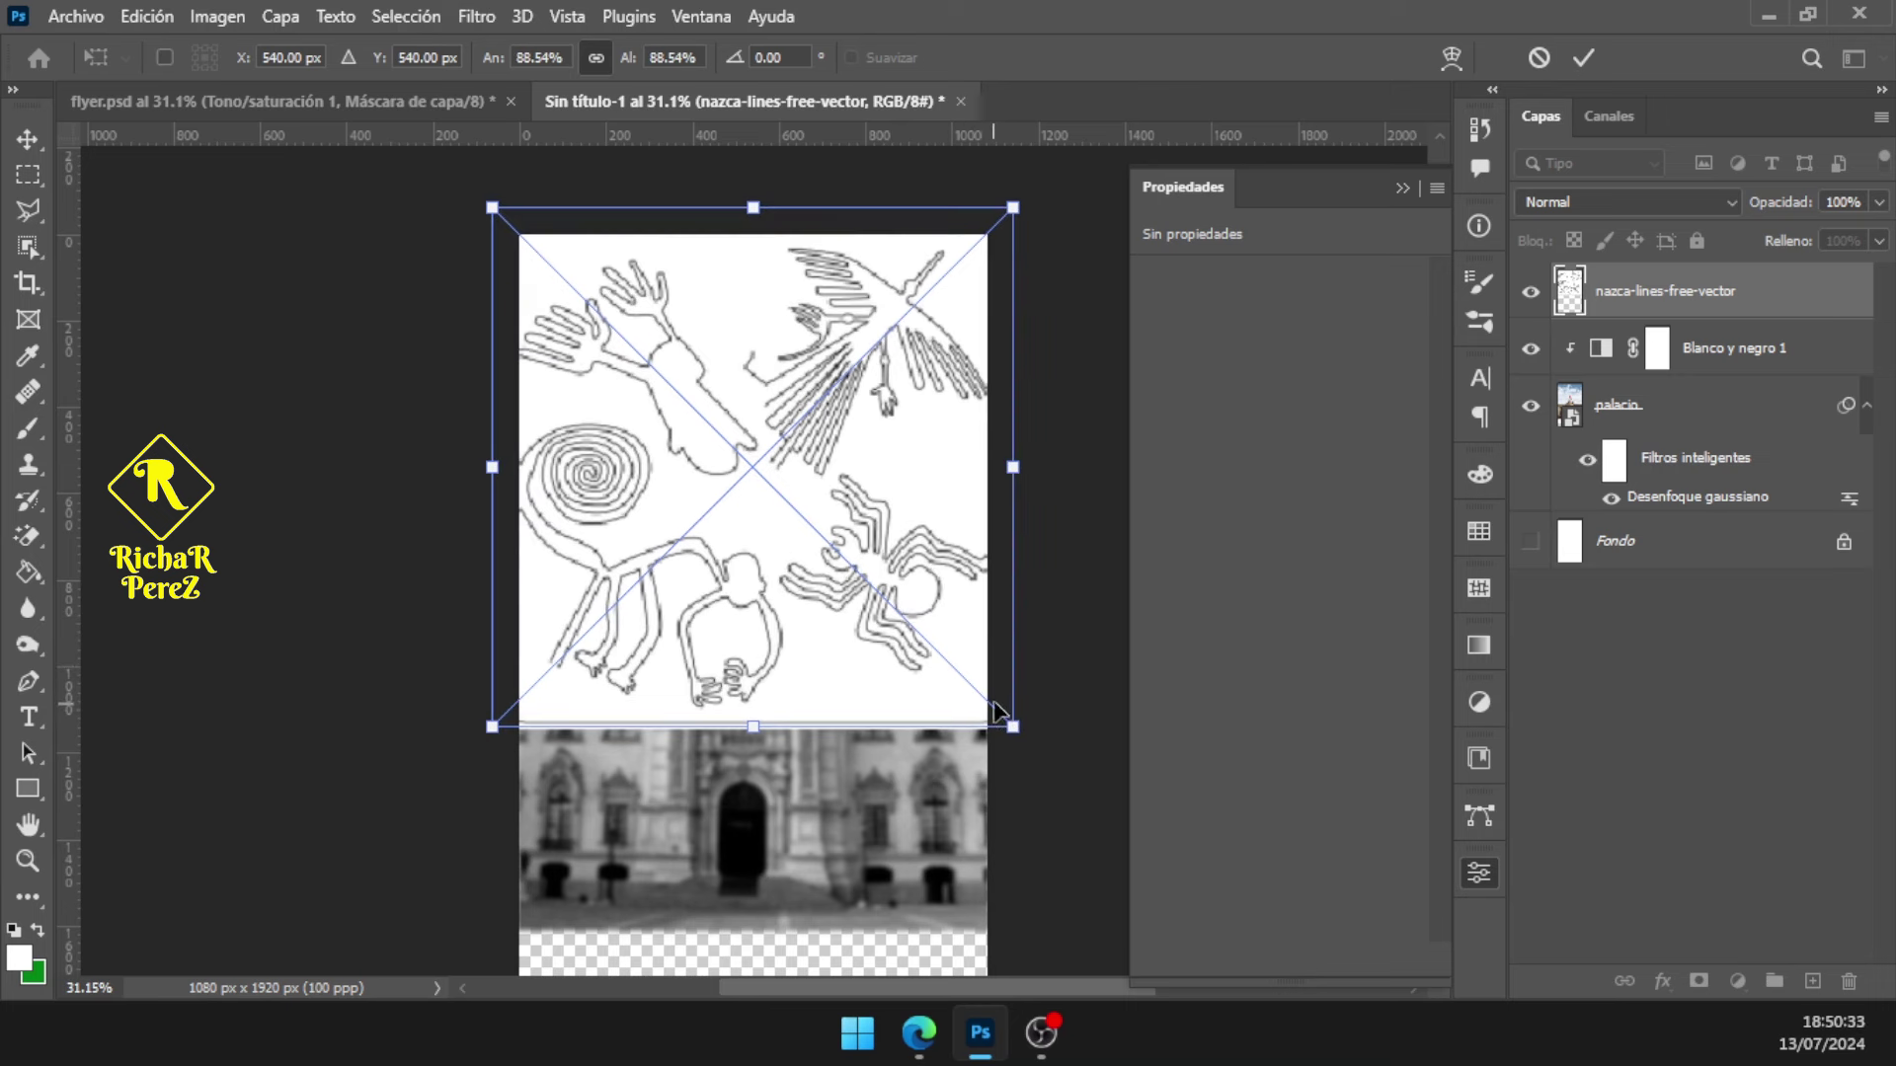
pyautogui.moveTo(894, 360)
pyautogui.mouseDown()
pyautogui.moveTo(892, 385)
pyautogui.moveTo(824, 362)
pyautogui.mouseUp()
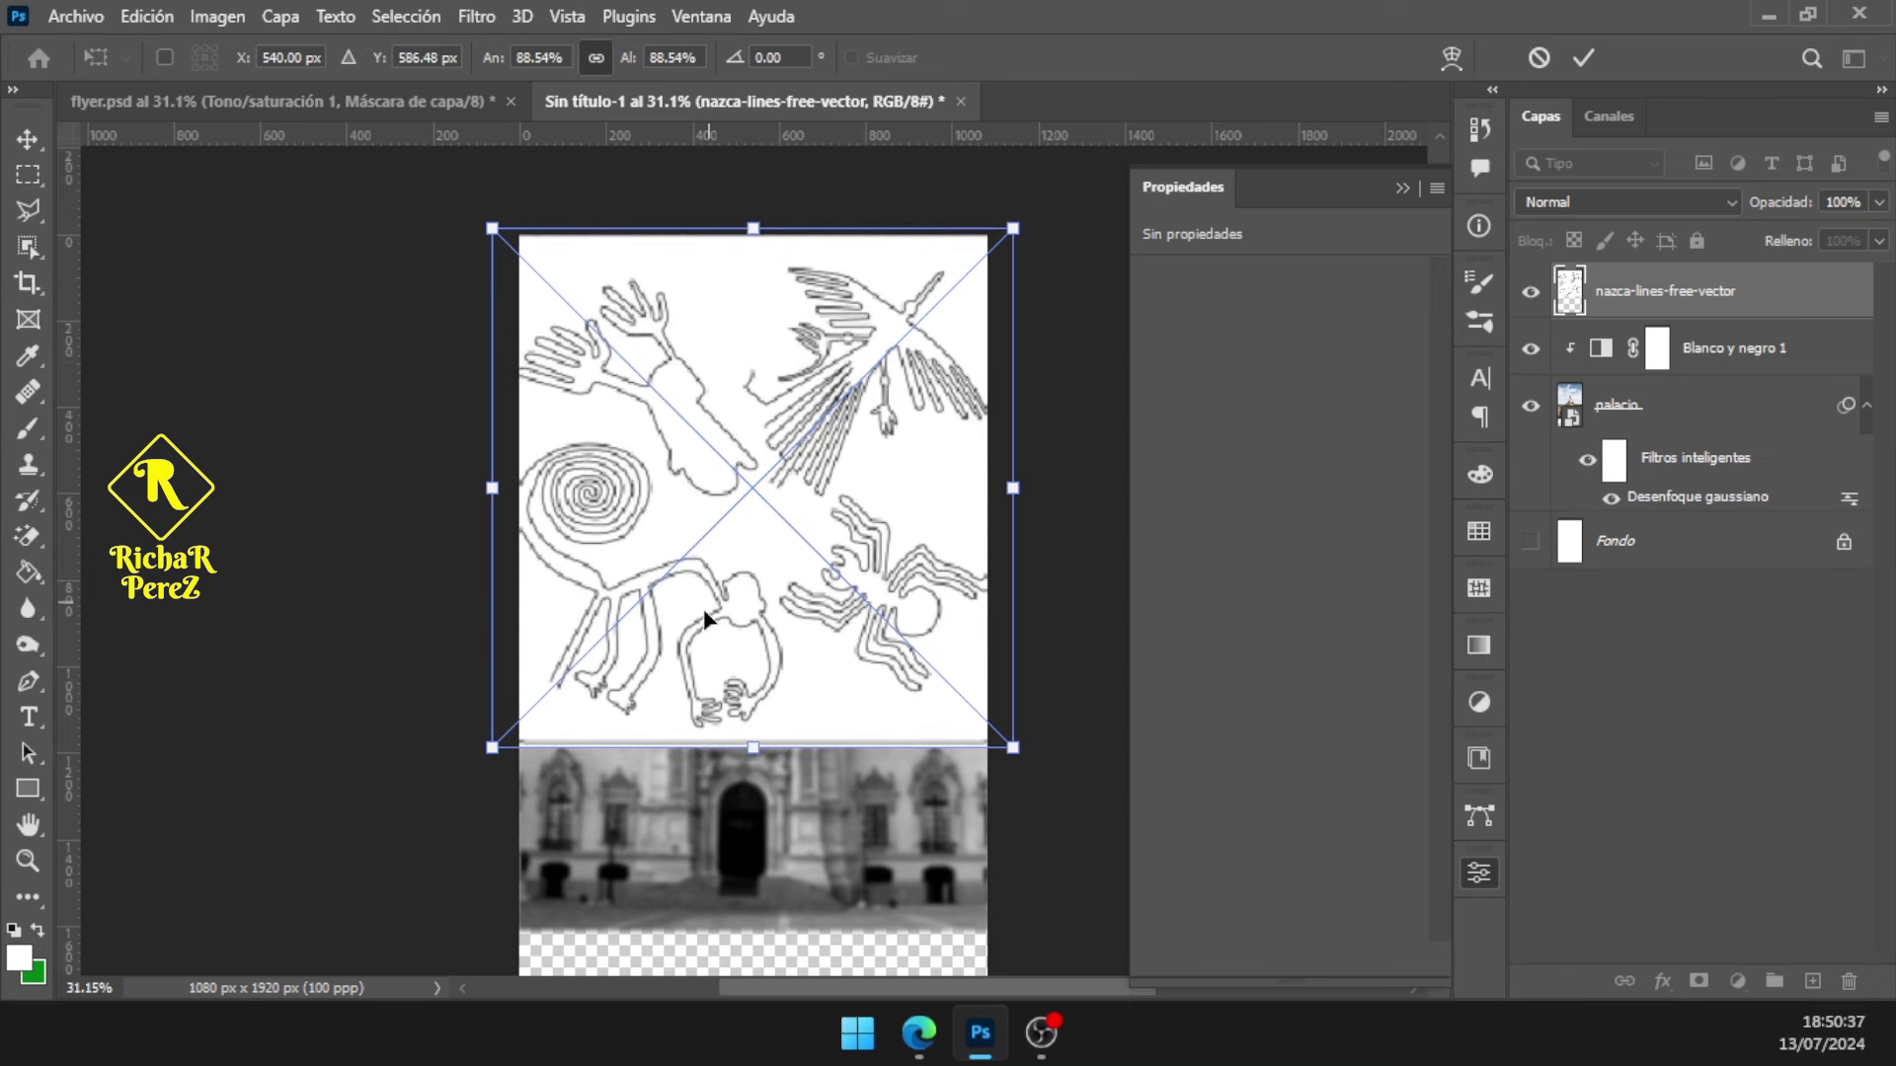
pyautogui.moveTo(753, 748); pyautogui.dragTo(756, 729)
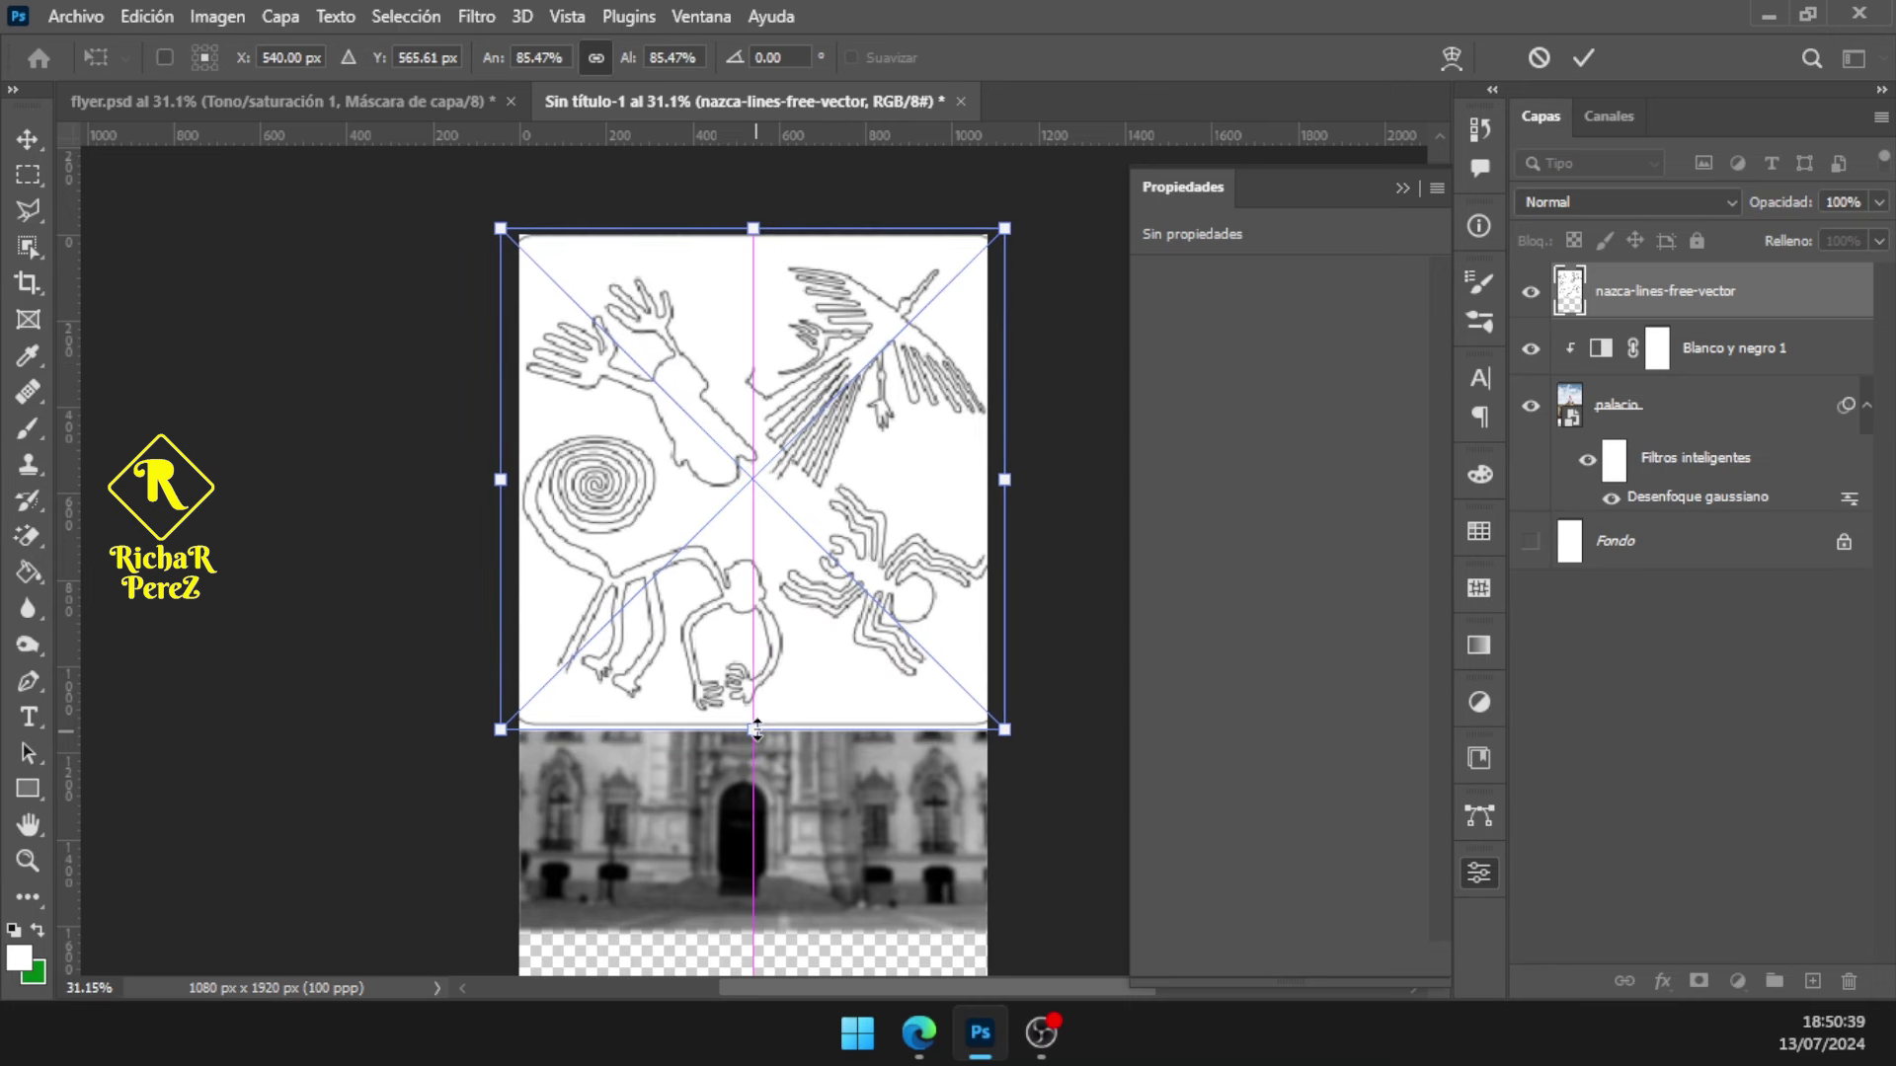
pyautogui.press('Return')
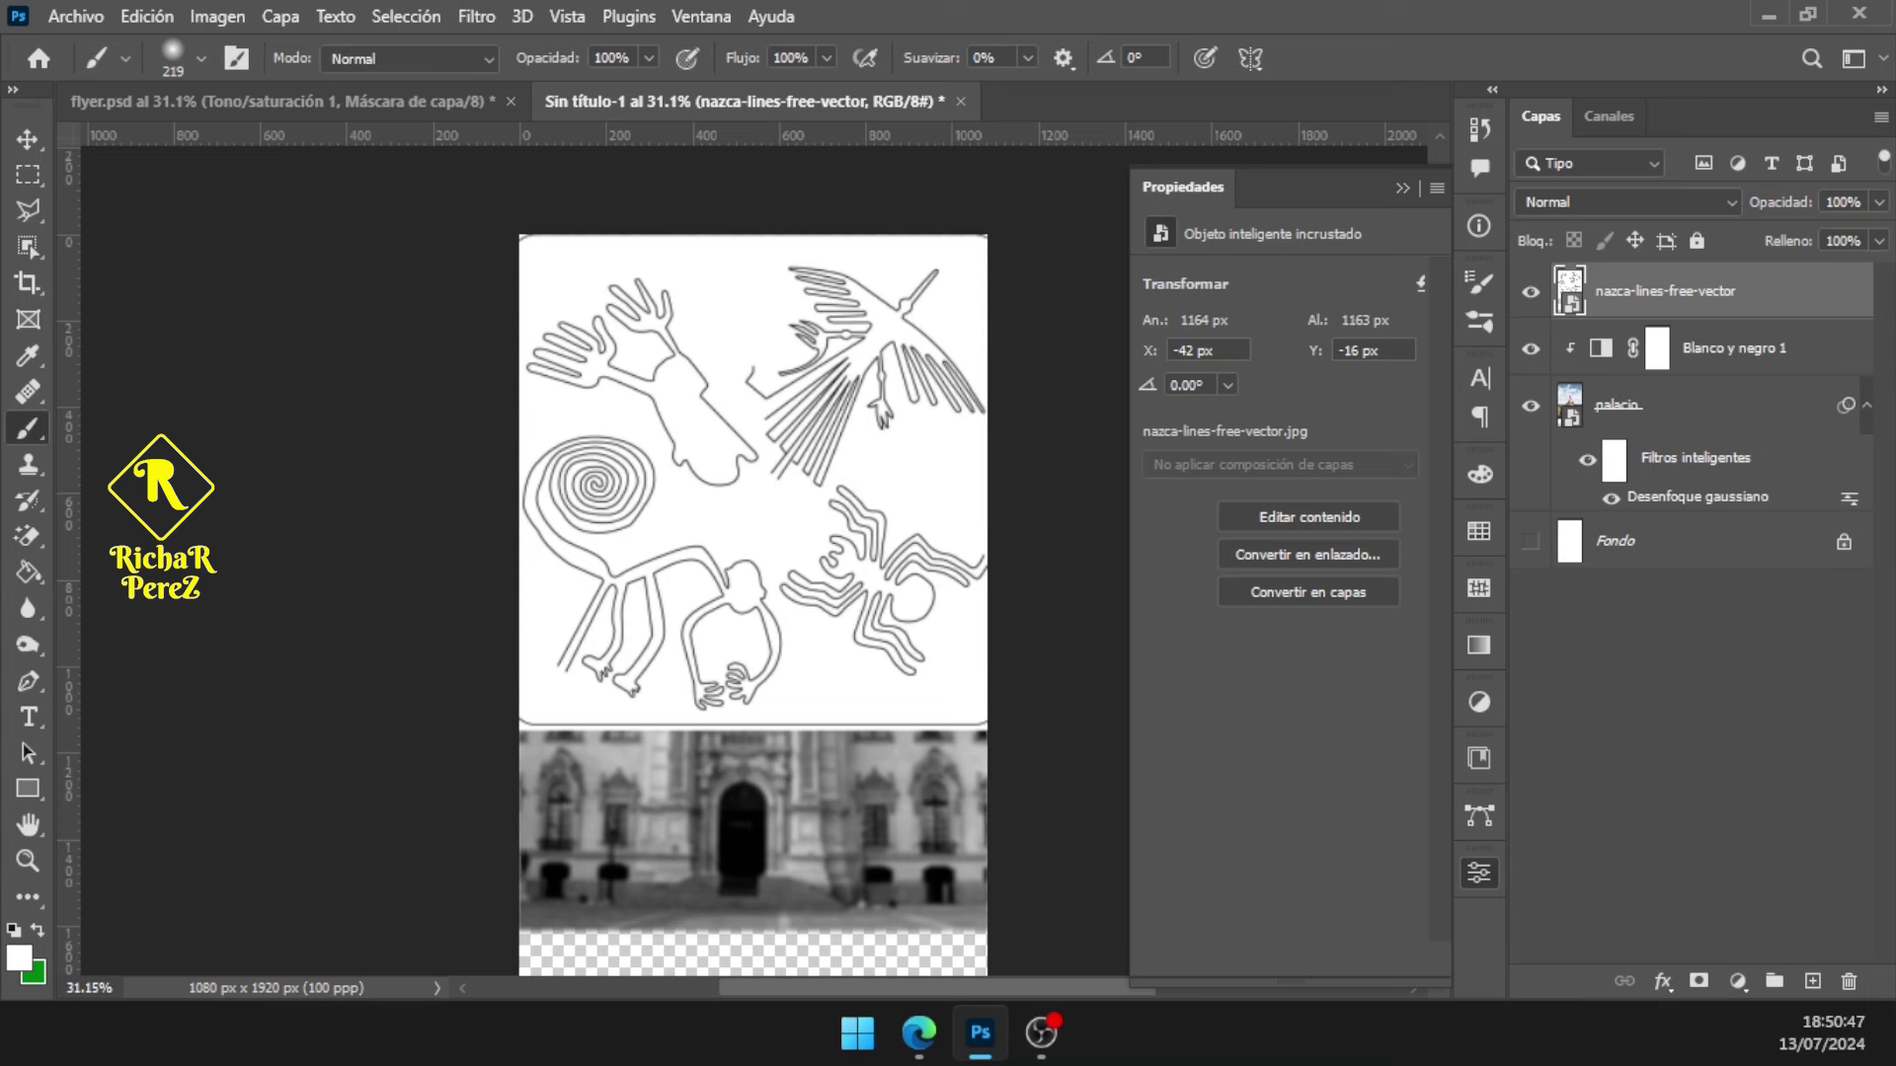
pyautogui.click(918, 1032)
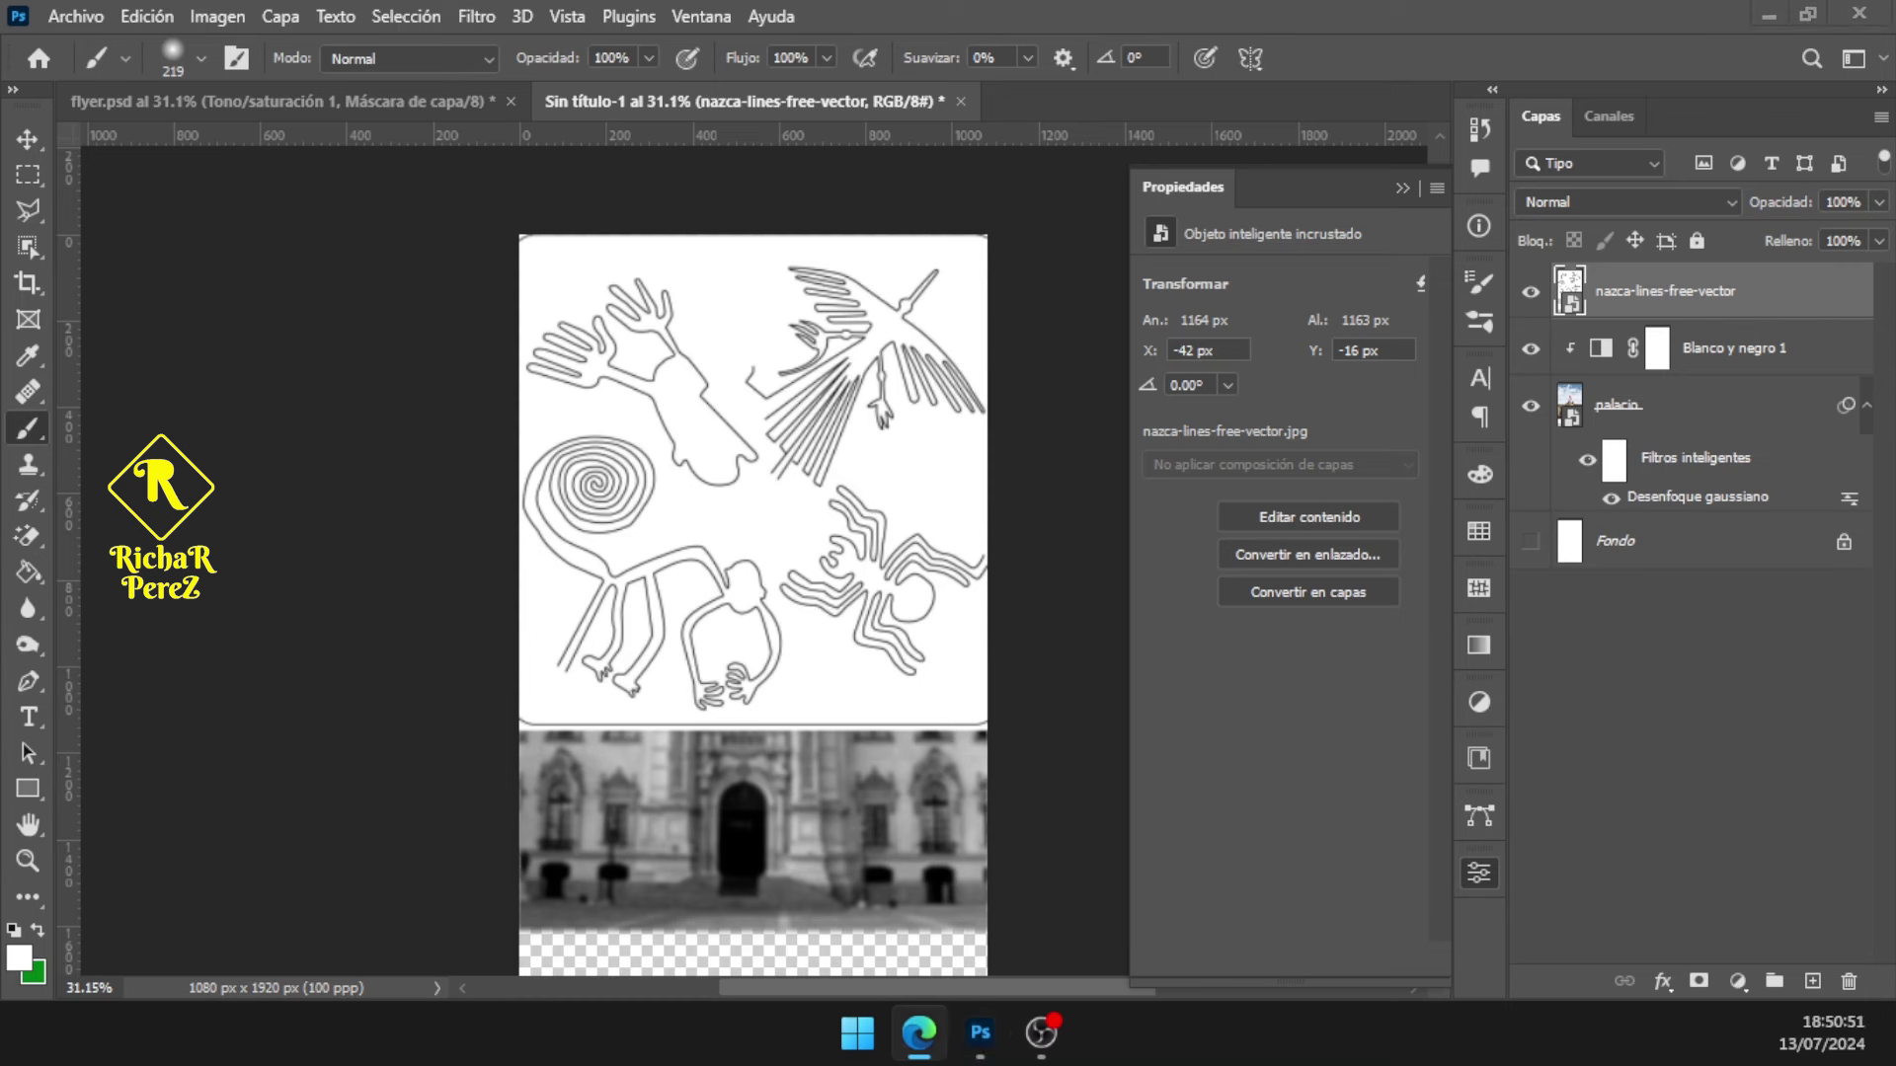
# Set the nazca-lines-free-vector layer to Luz suave blending and add a white layer mask
pyautogui.click(1637, 201)
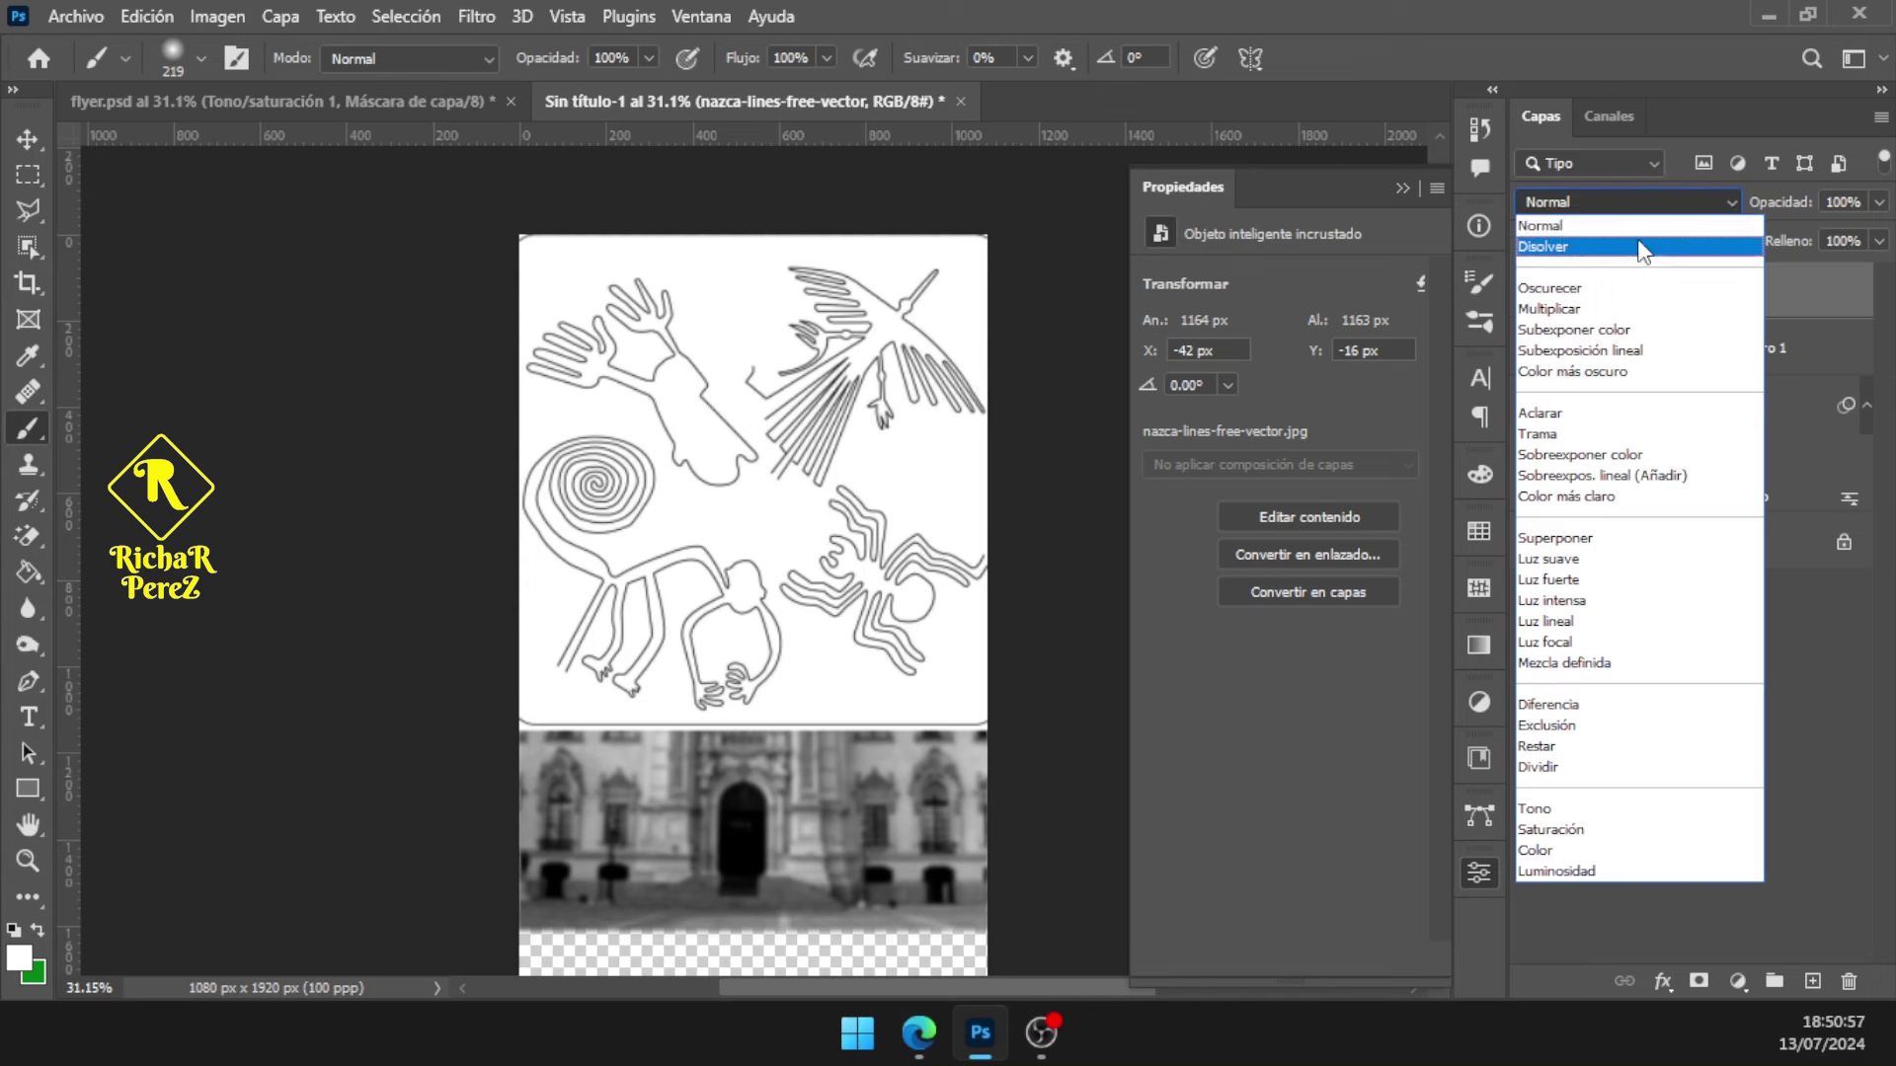
pyautogui.click(1619, 201)
pyautogui.click(1568, 558)
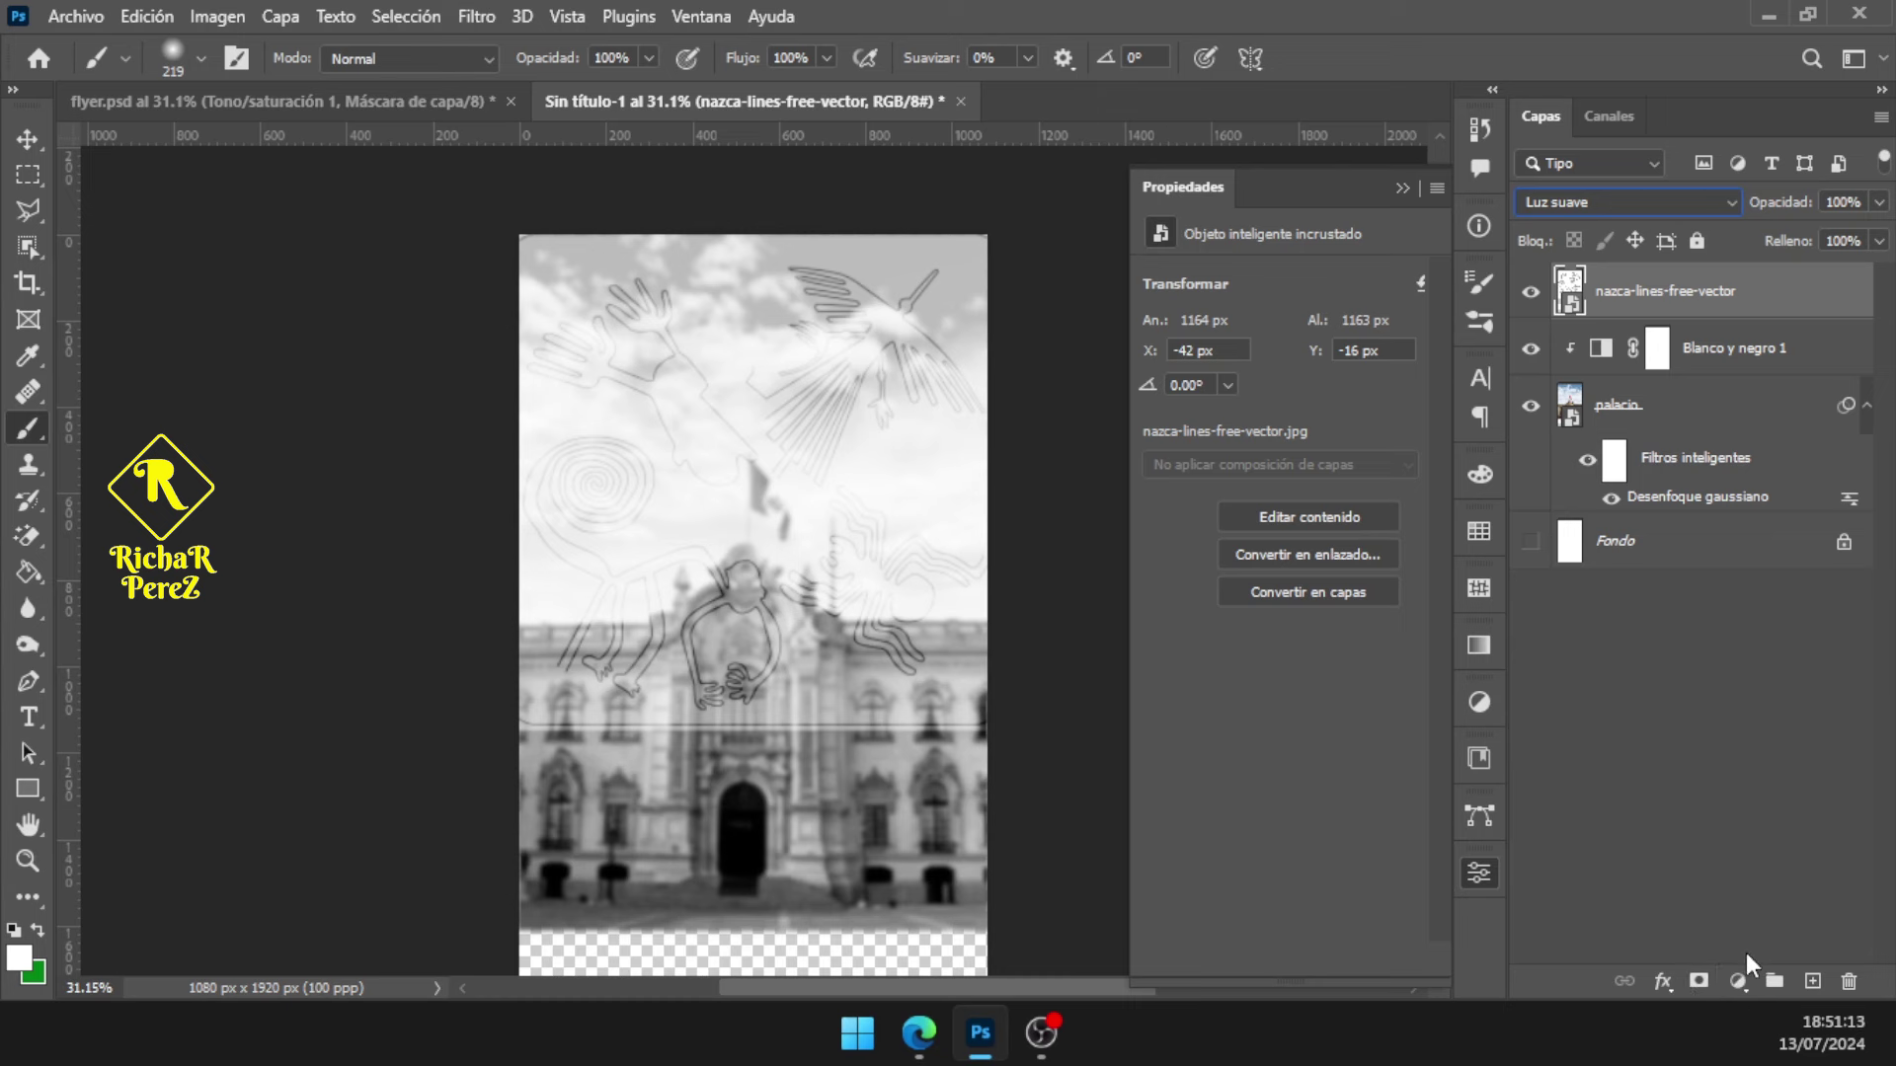
pyautogui.click(1702, 981)
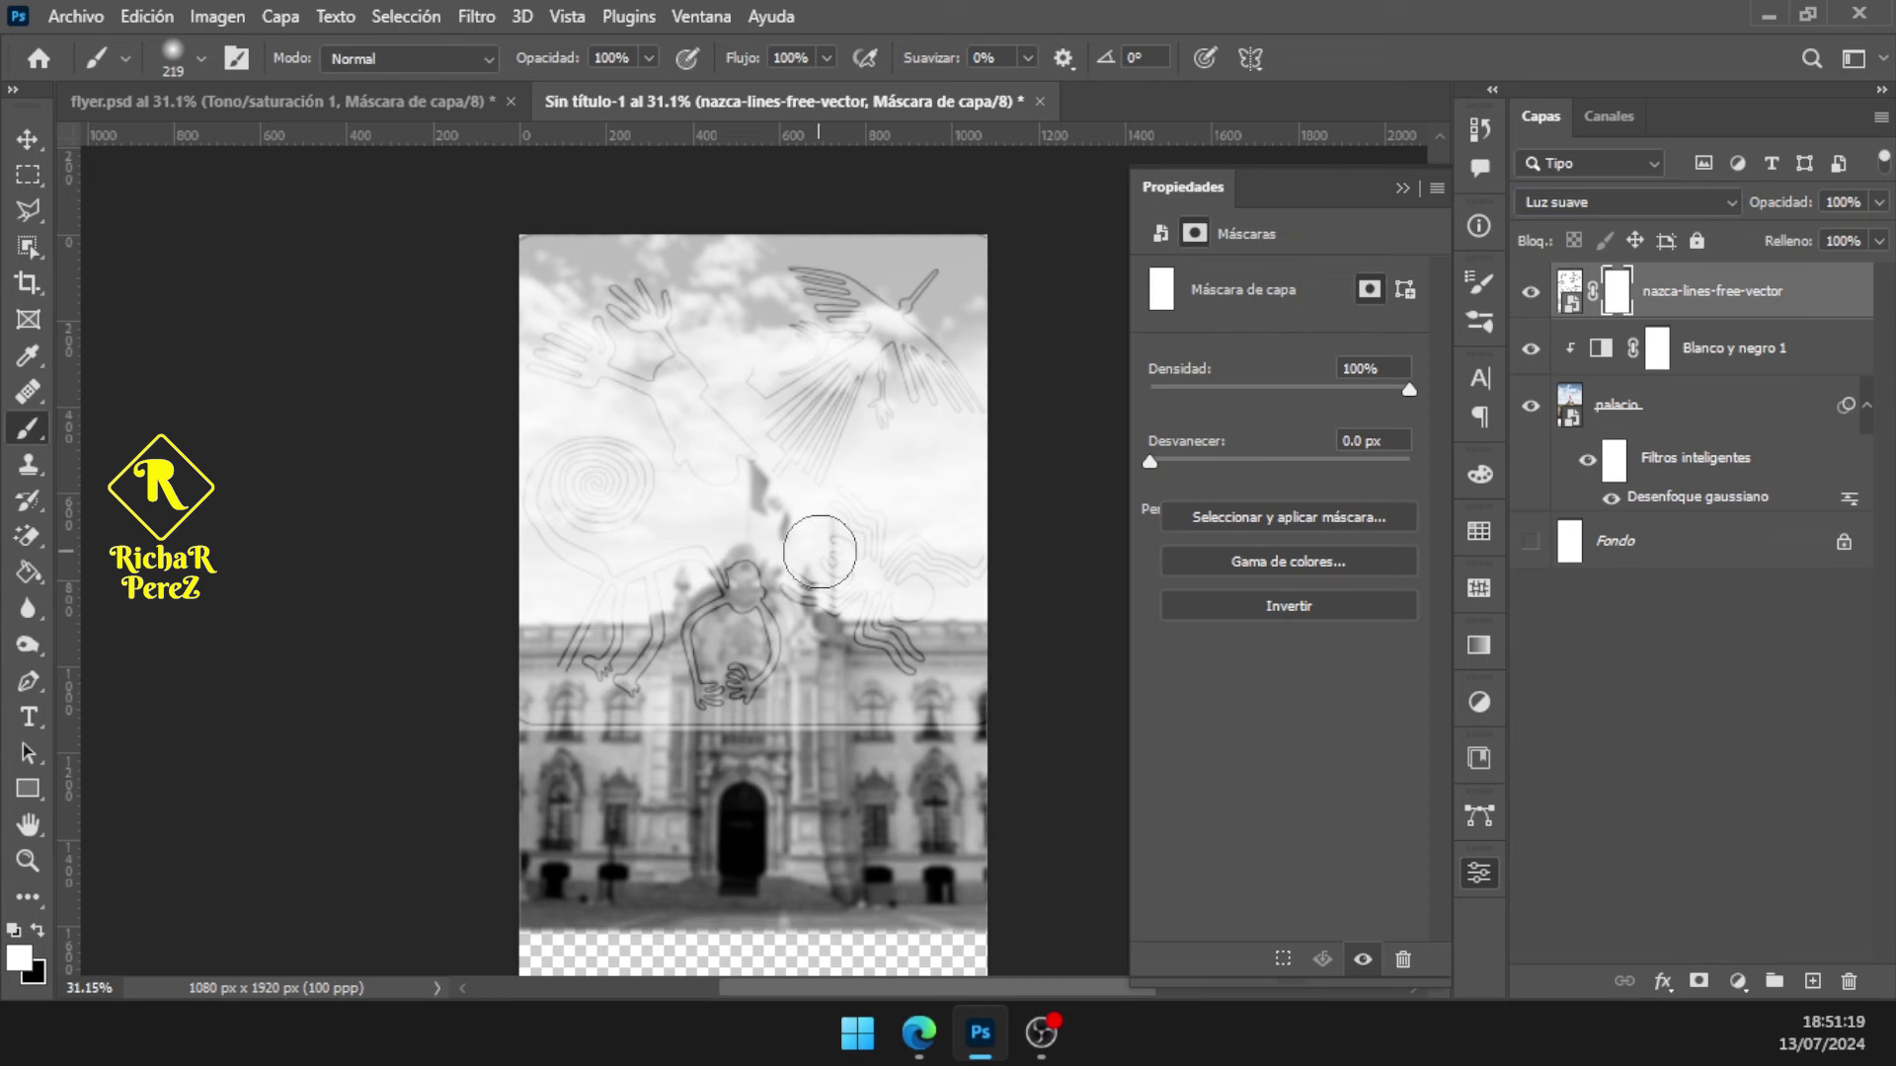
# Choose the soft round Circular difuso brush with black as the painting colour
pyautogui.rightClick(12, 446)
pyautogui.click(118, 428)
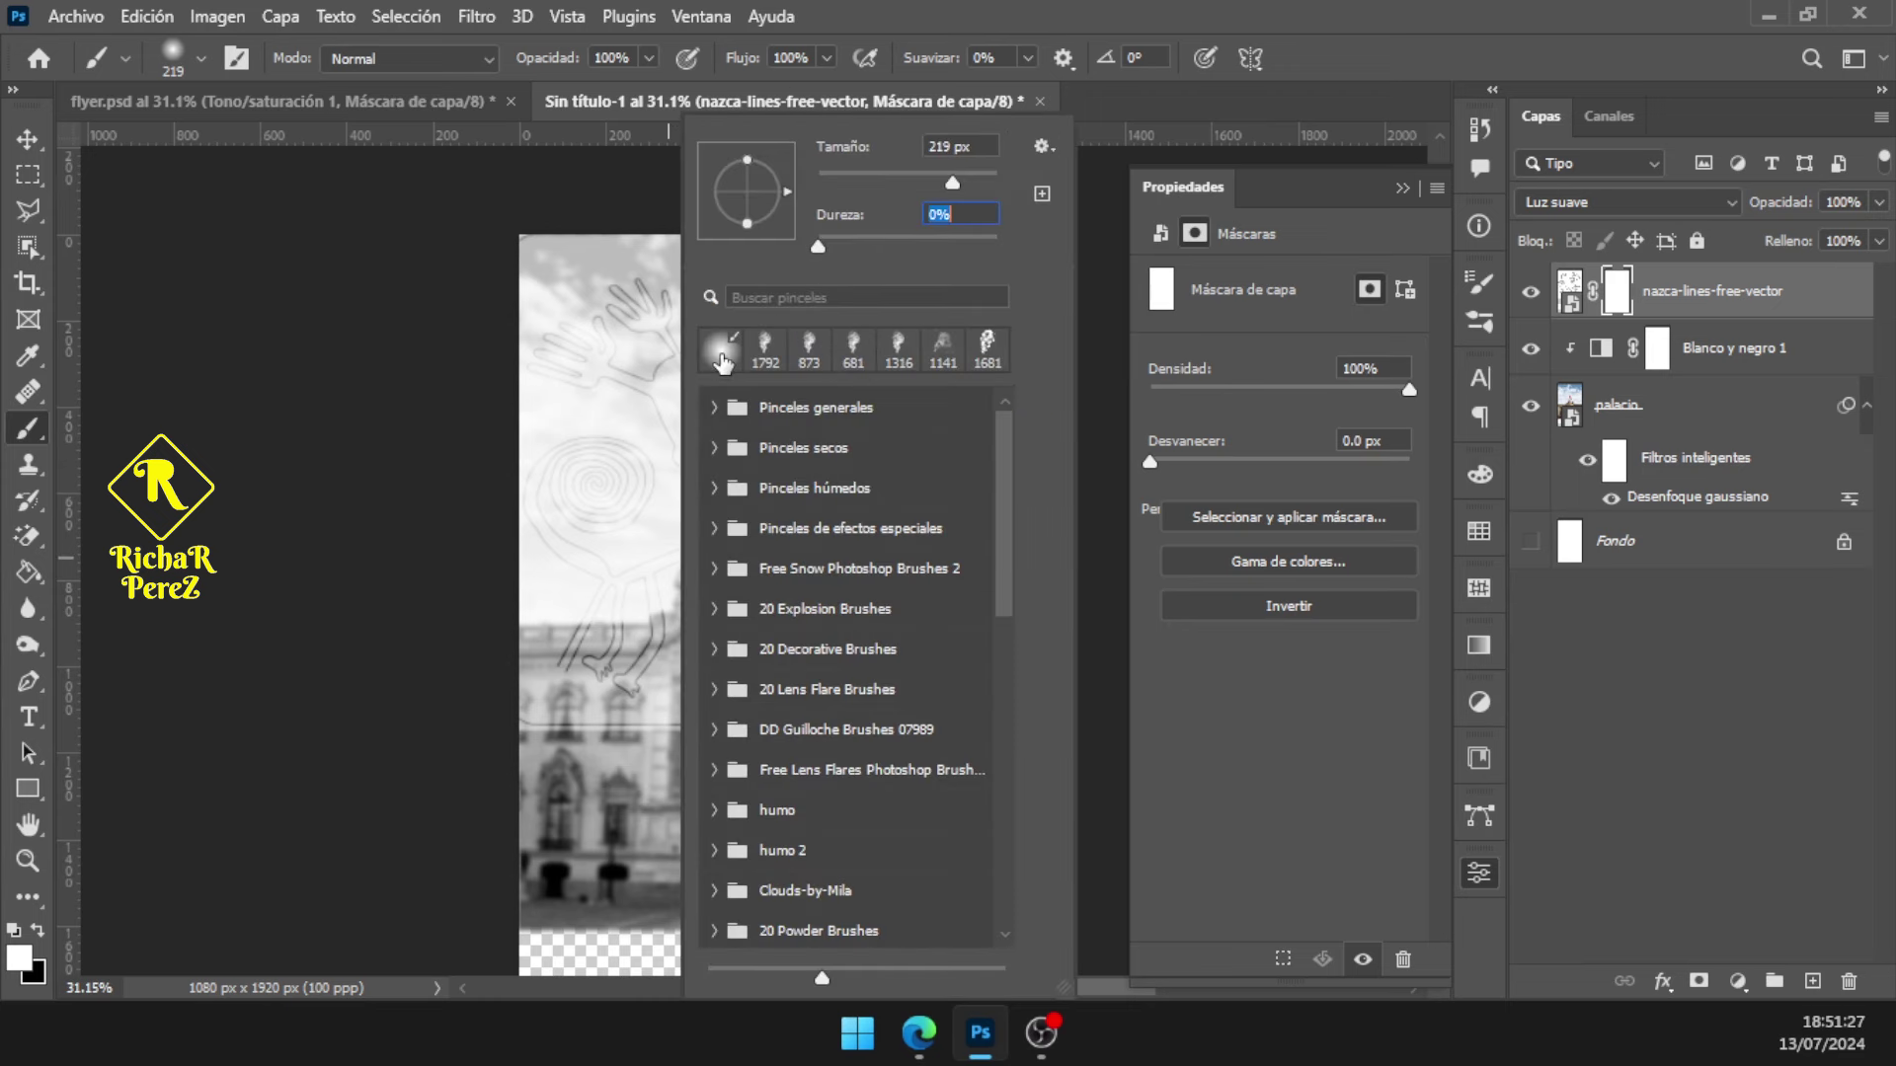
pyautogui.click(715, 408)
pyautogui.click(776, 465)
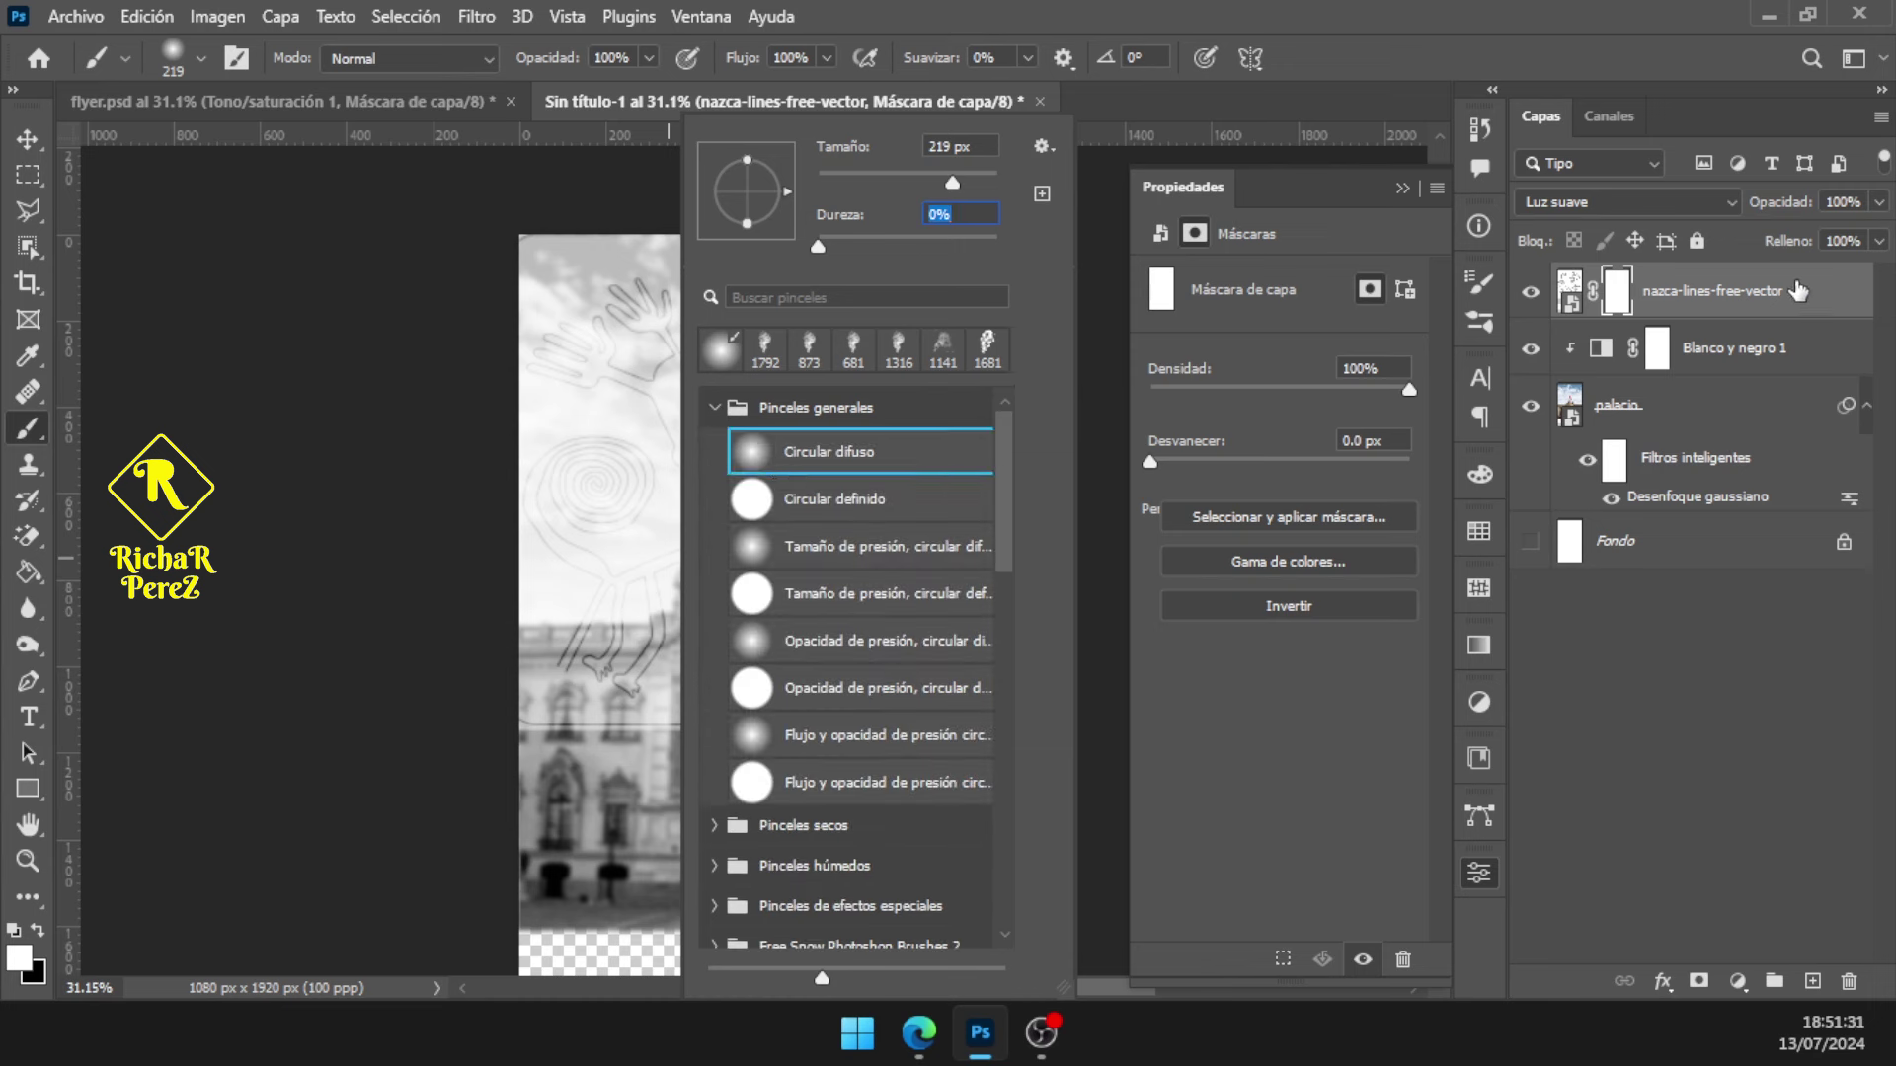
pyautogui.click(1619, 298)
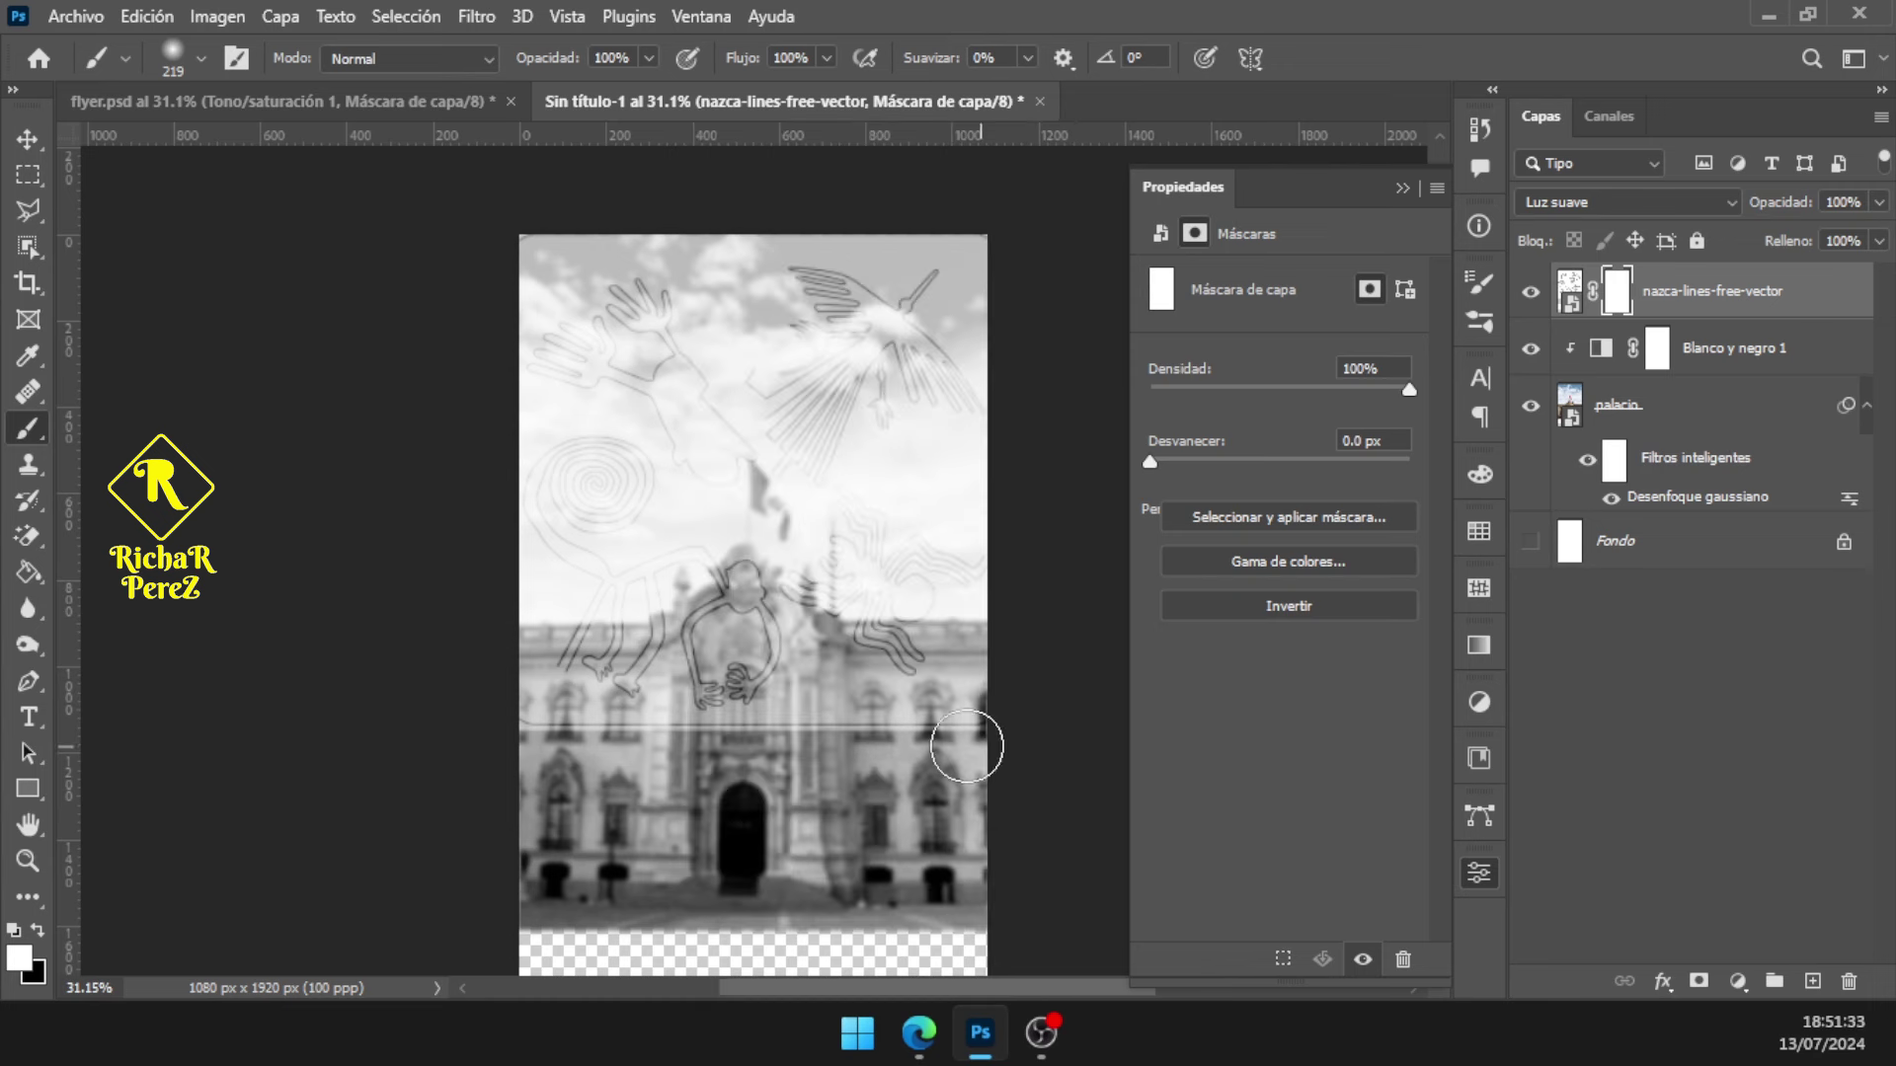
pyautogui.scroll(-1, 988, 770)
pyautogui.scroll(1, 849, 750)
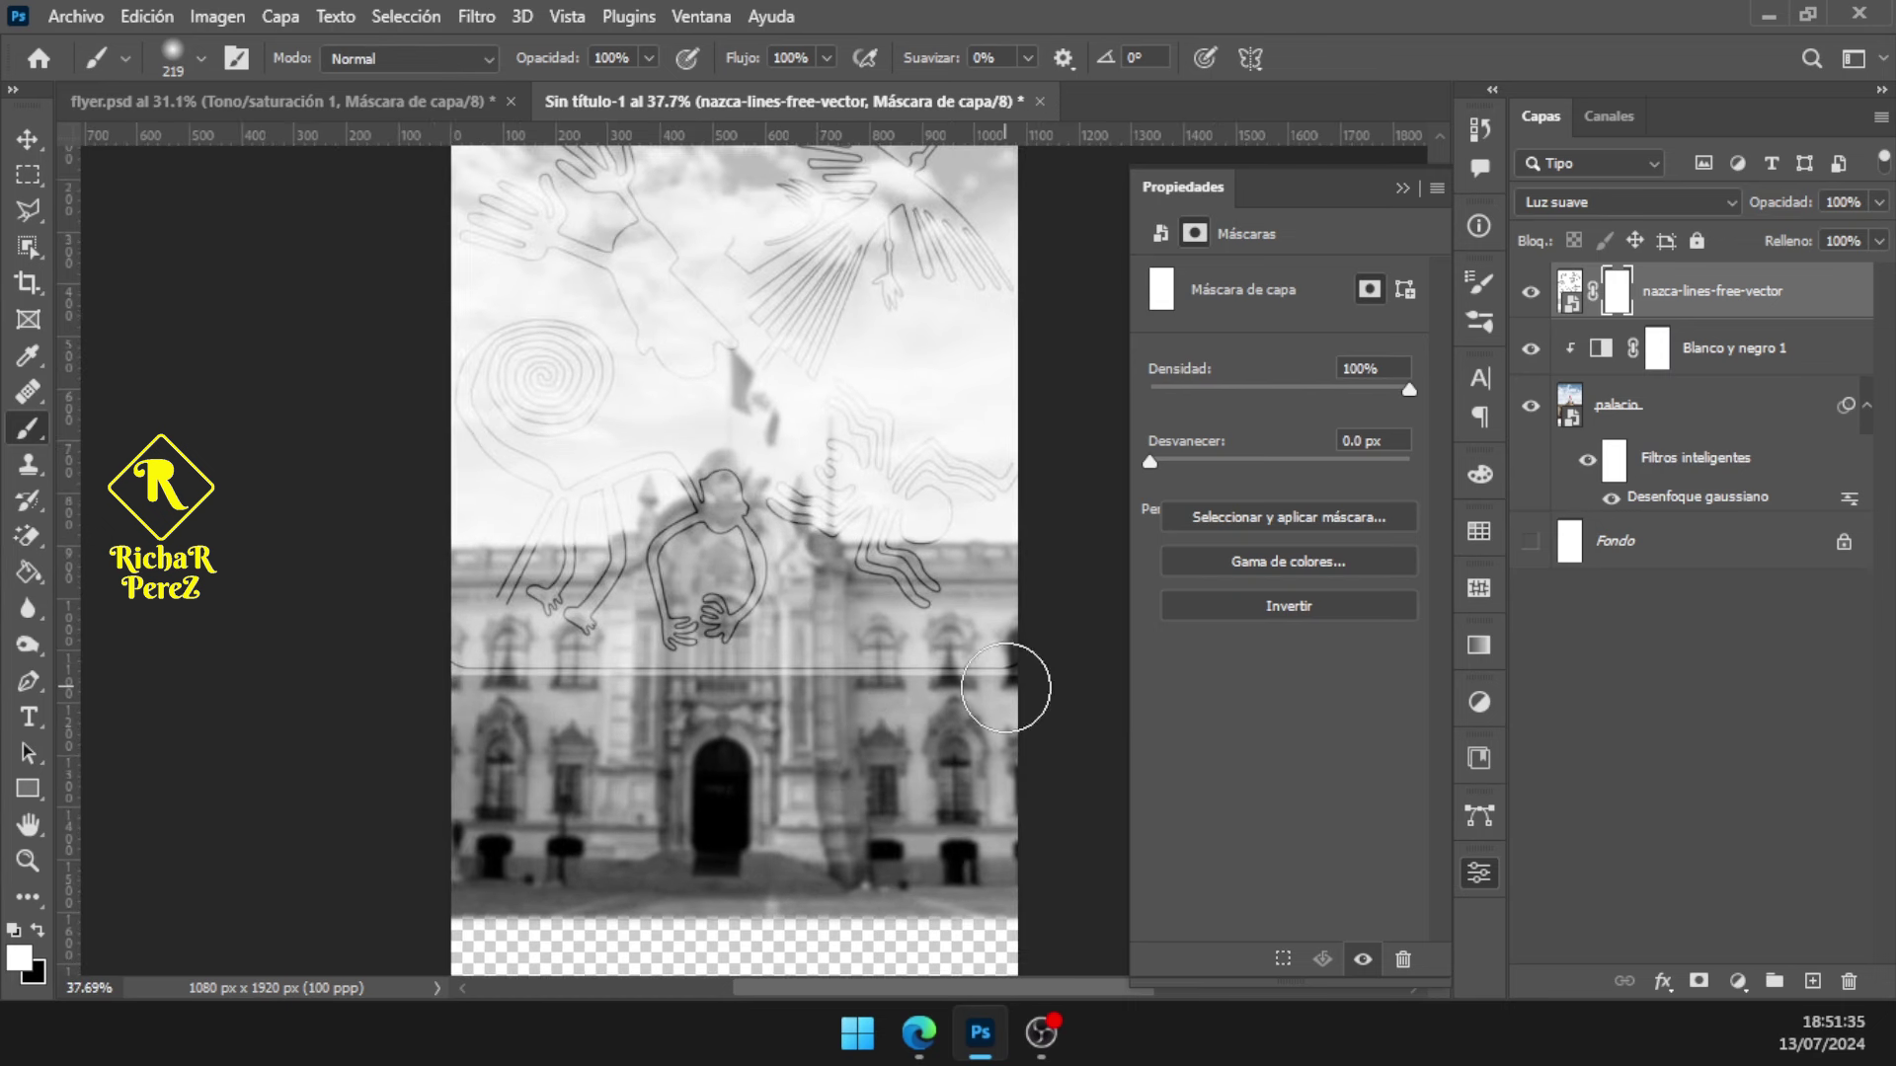
pyautogui.click(40, 931)
# Paint out the horizontal seam line on the Nazca mask and close the mask properties
pyautogui.moveTo(424, 689); pyautogui.dragTo(823, 737)
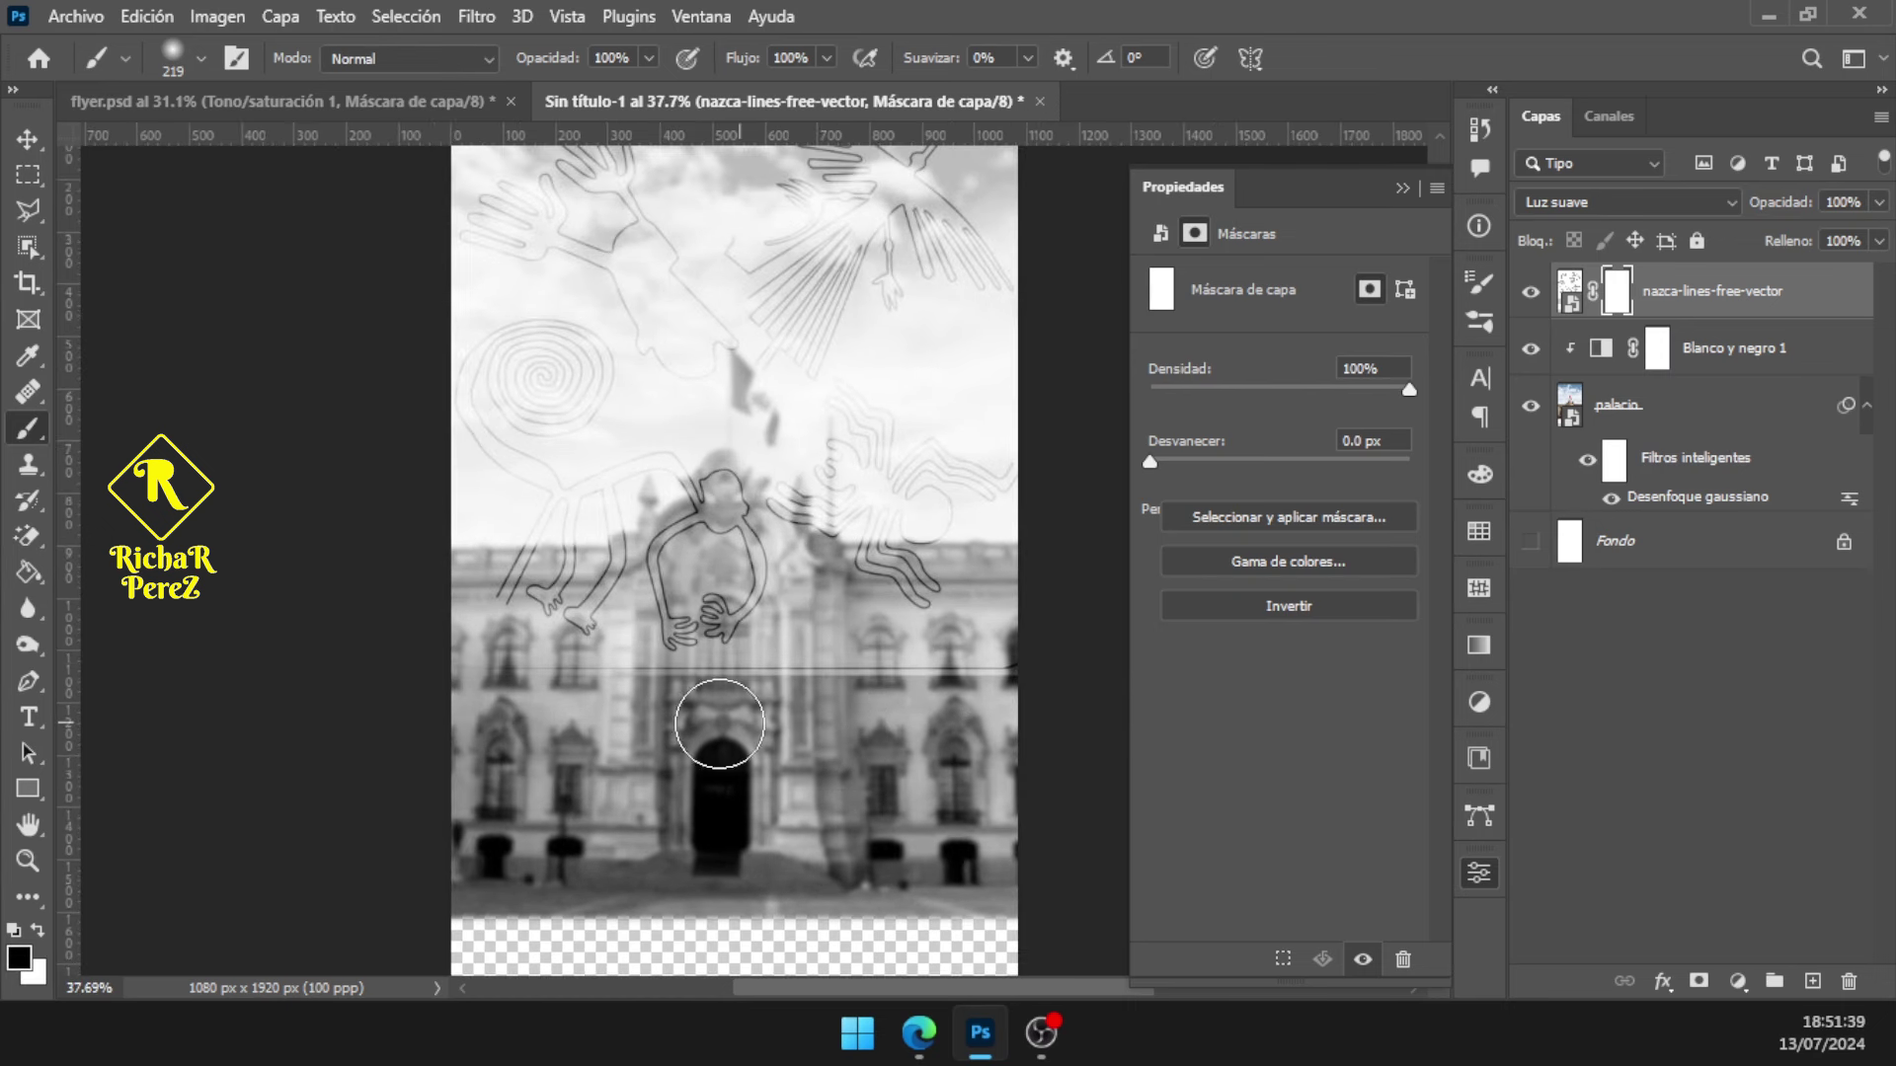
pyautogui.moveTo(593, 672); pyautogui.dragTo(869, 673)
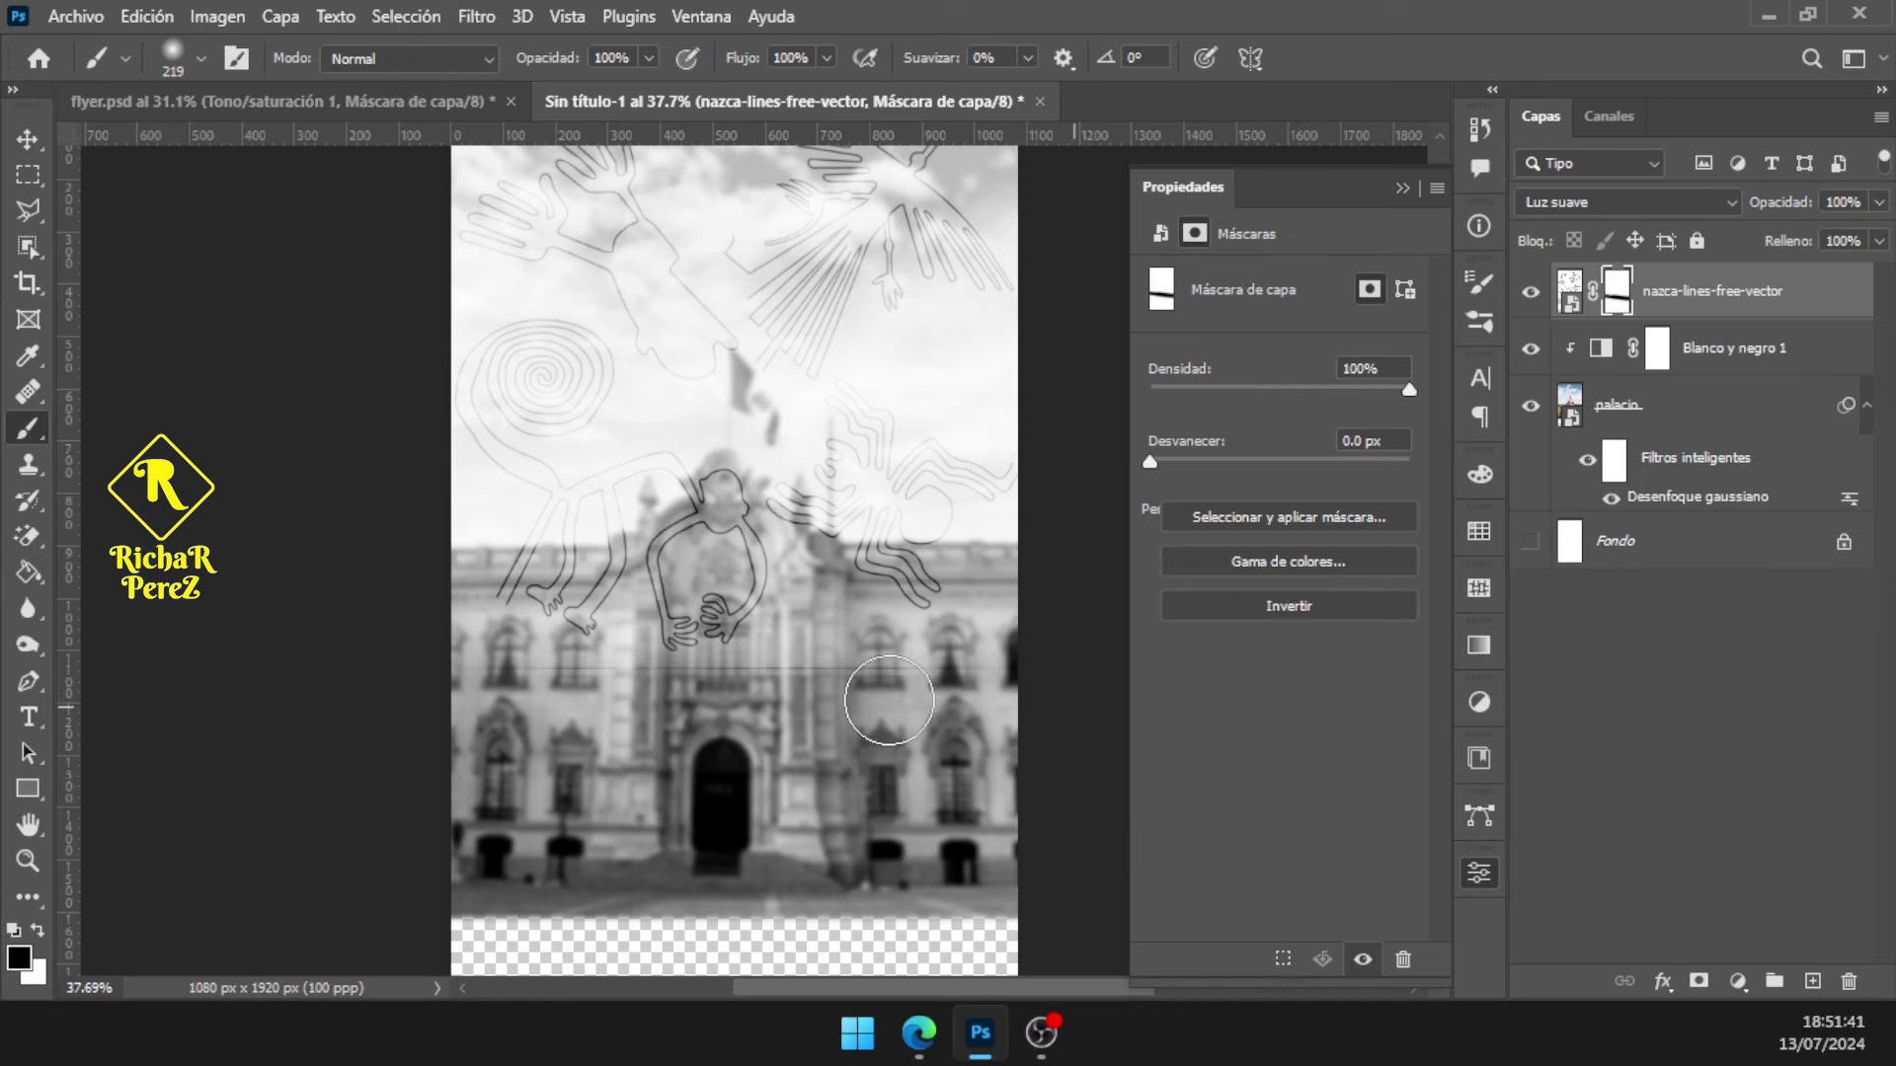
pyautogui.moveTo(1071, 708); pyautogui.dragTo(657, 707)
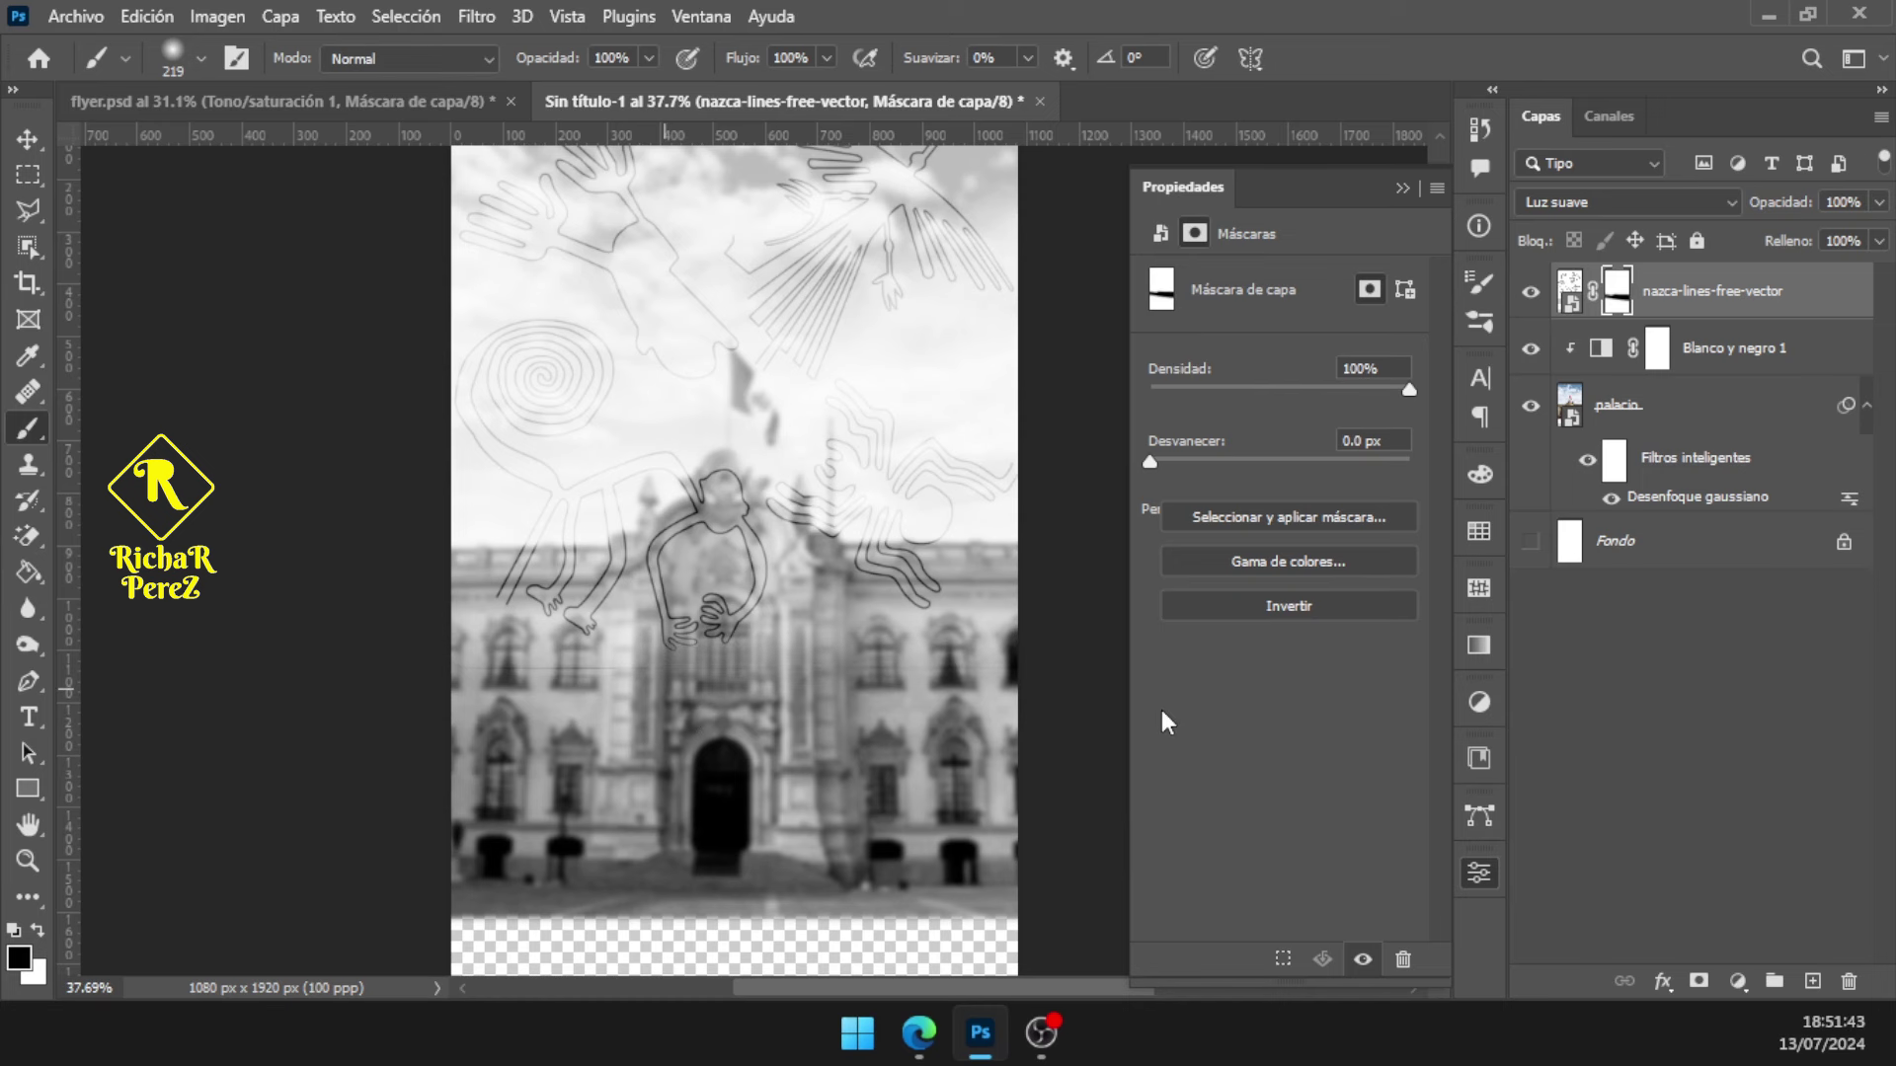
pyautogui.hotkey('ctrl', '0')
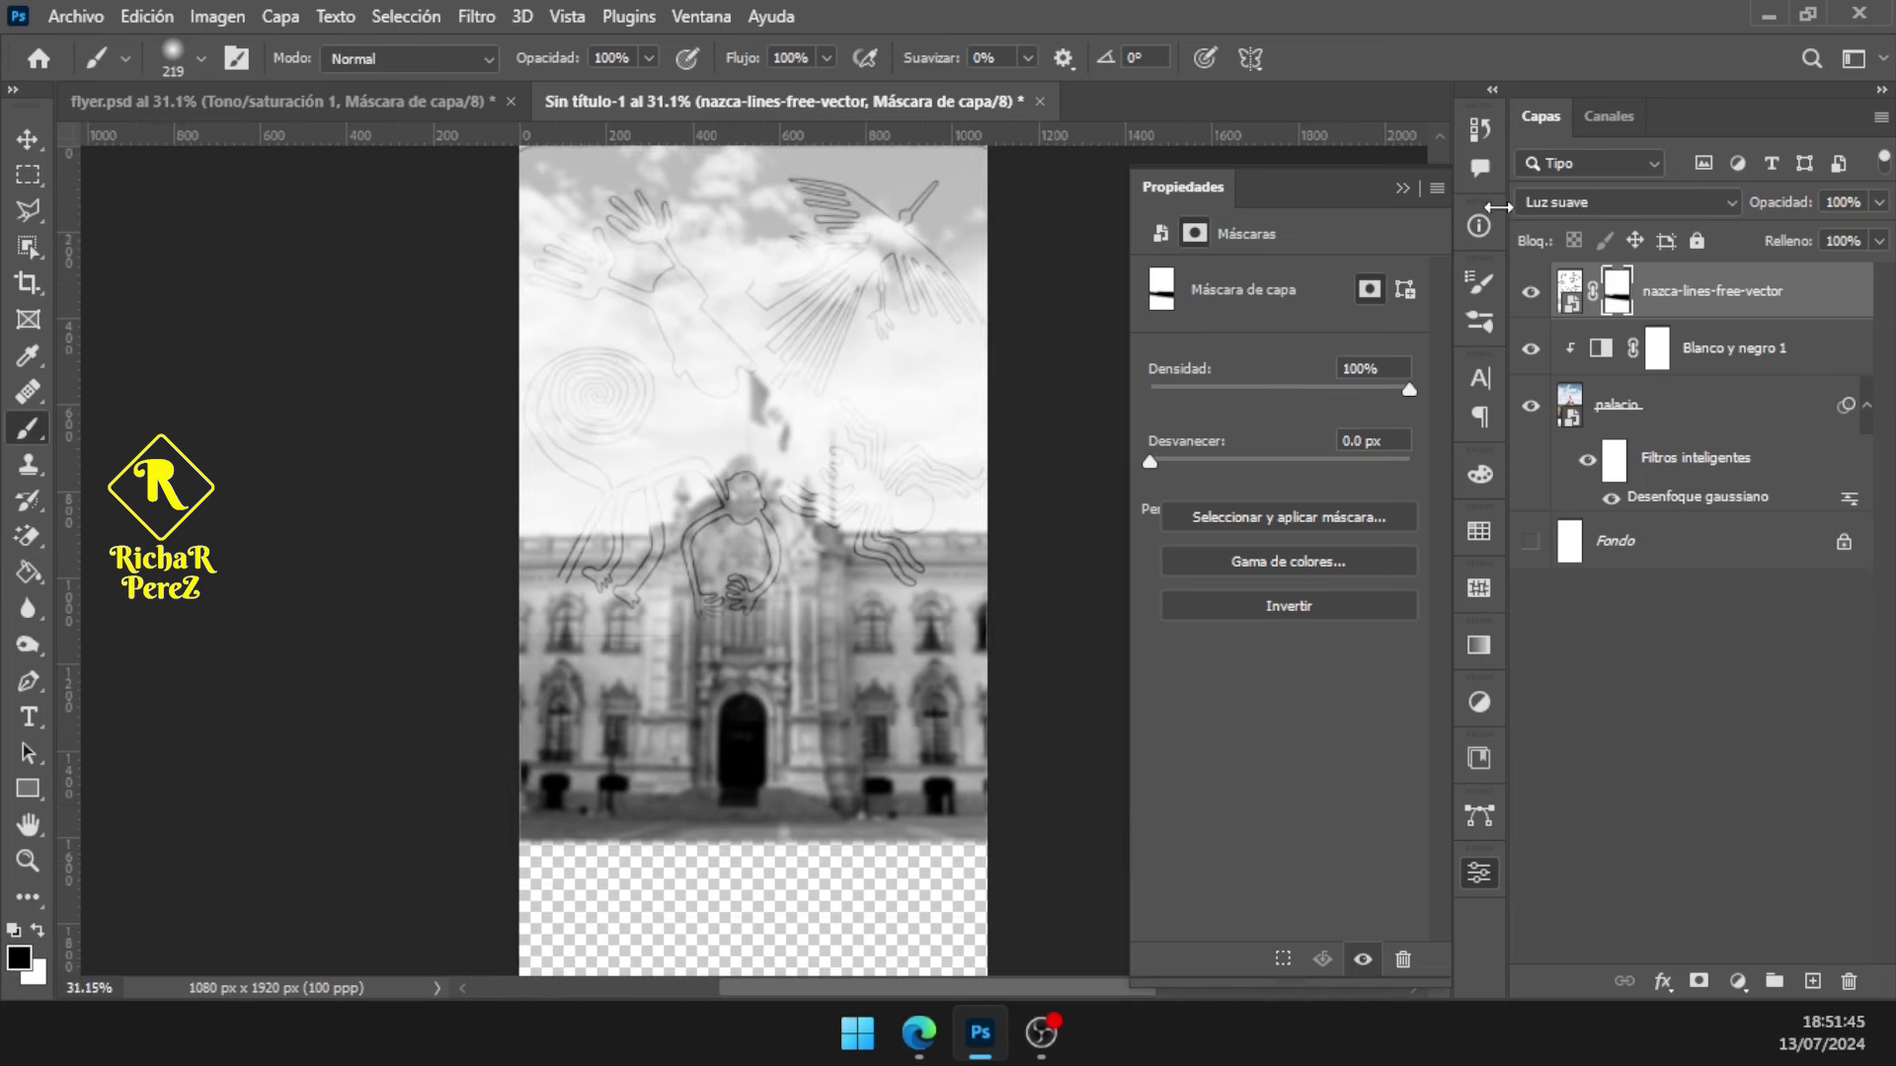
pyautogui.click(1402, 188)
pyautogui.click(918, 1033)
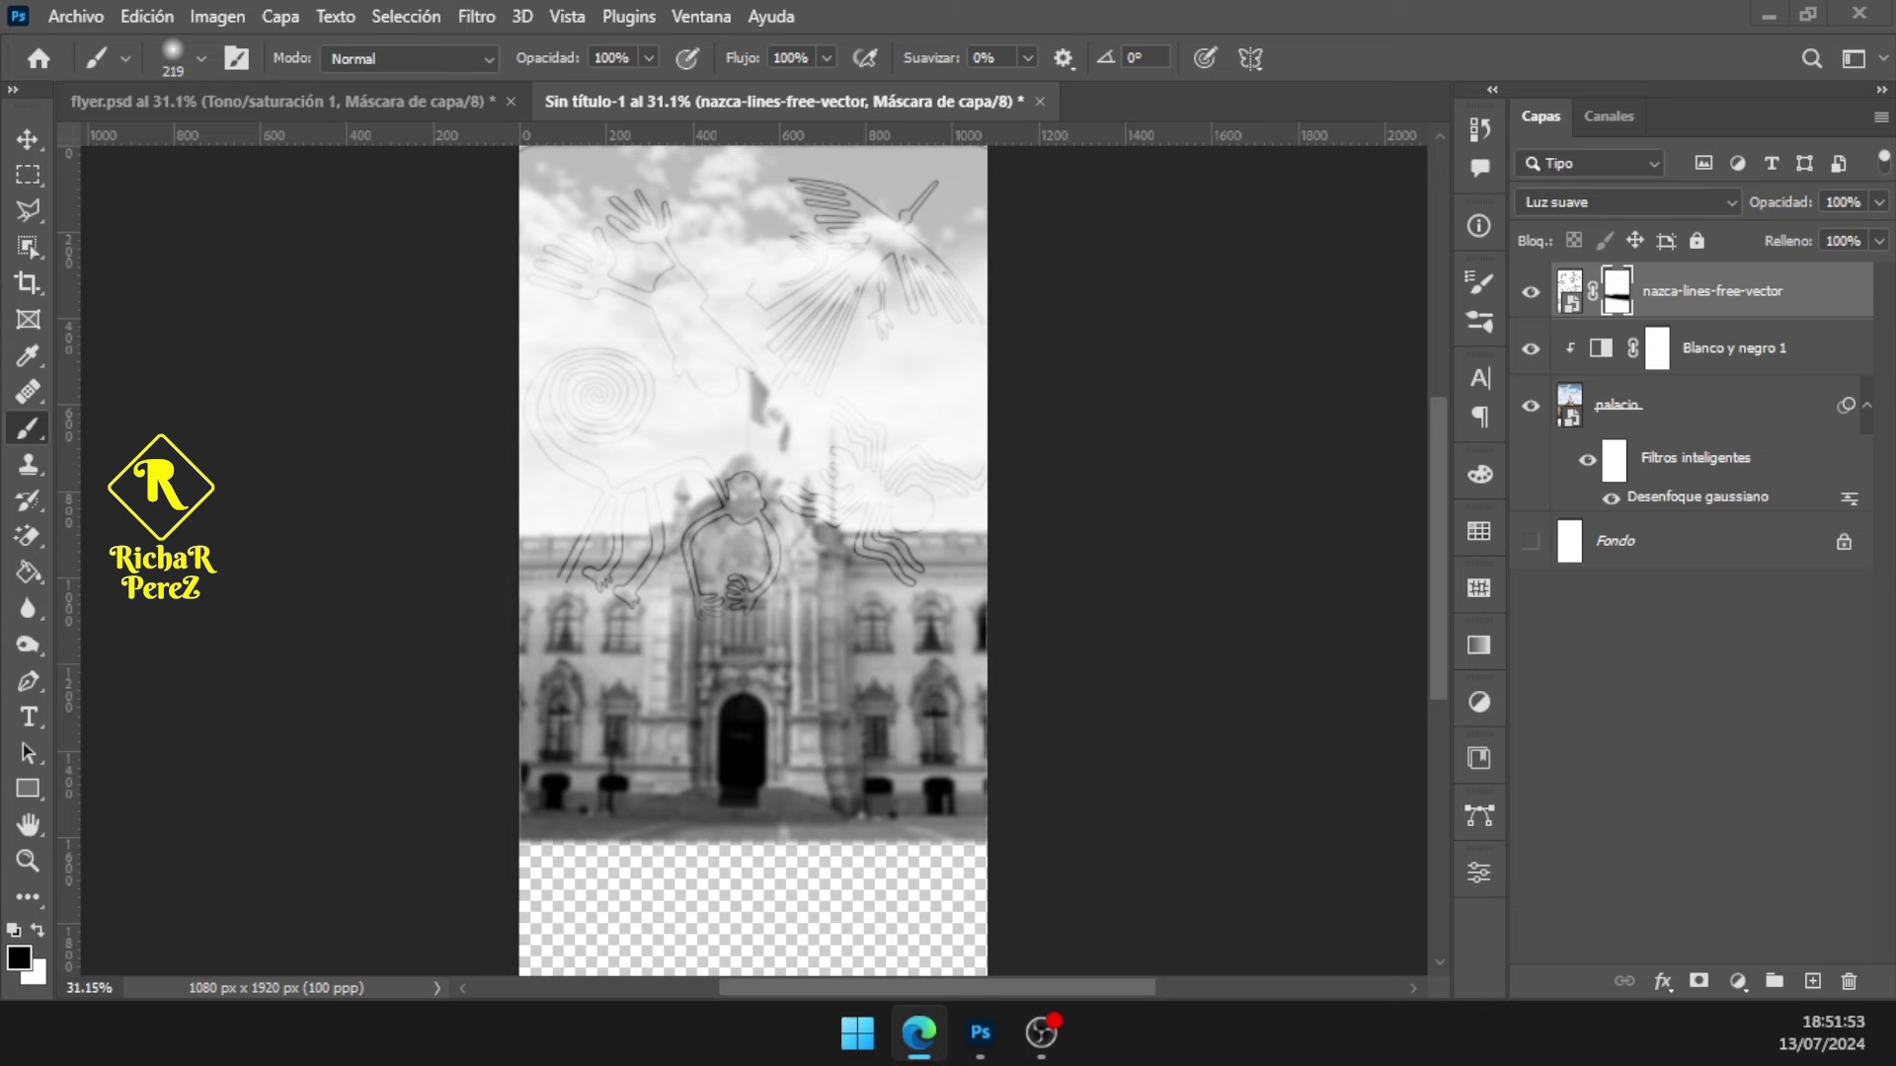
pyautogui.click(81, 13)
pyautogui.click(217, 681)
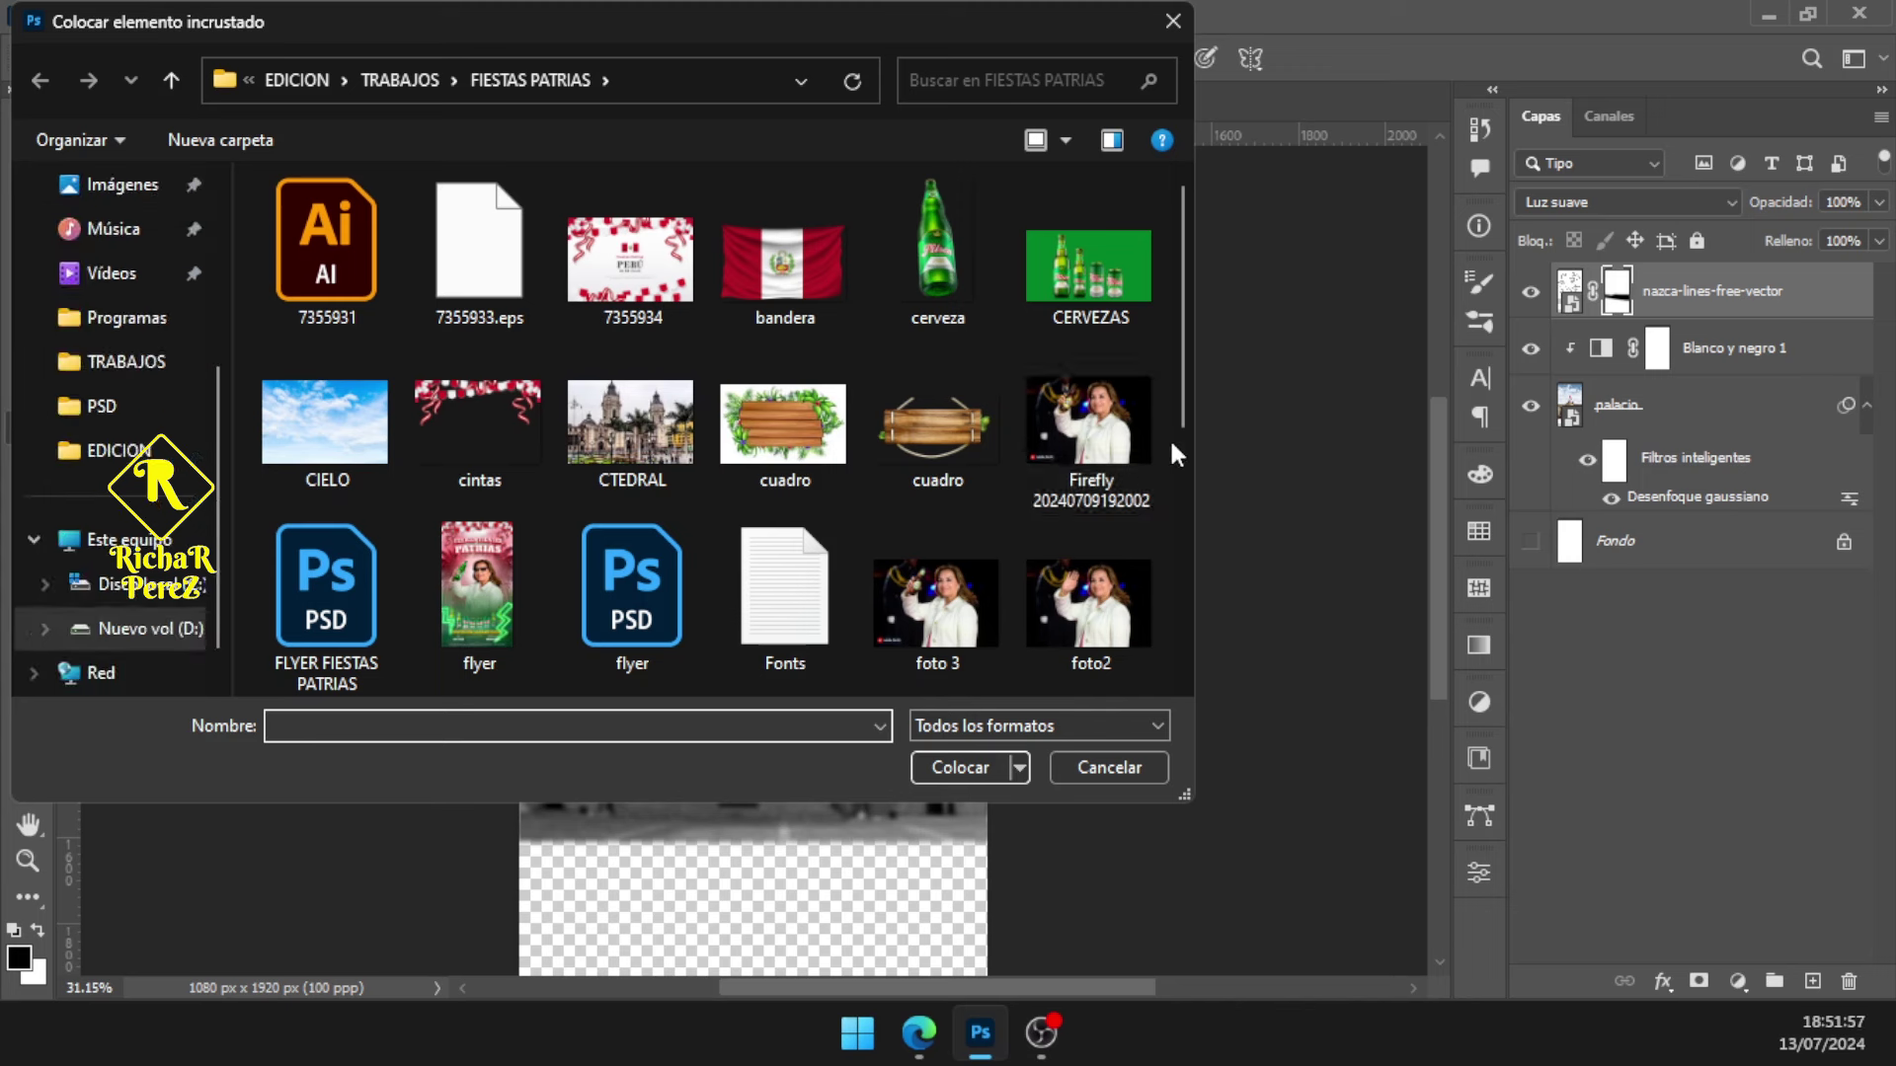
# Place the pngwing.com palm image at 17.6% scale, standing against the flyer's left edge
pyautogui.scroll(-10, 886, 632)
pyautogui.click(356, 589)
pyautogui.click(993, 762)
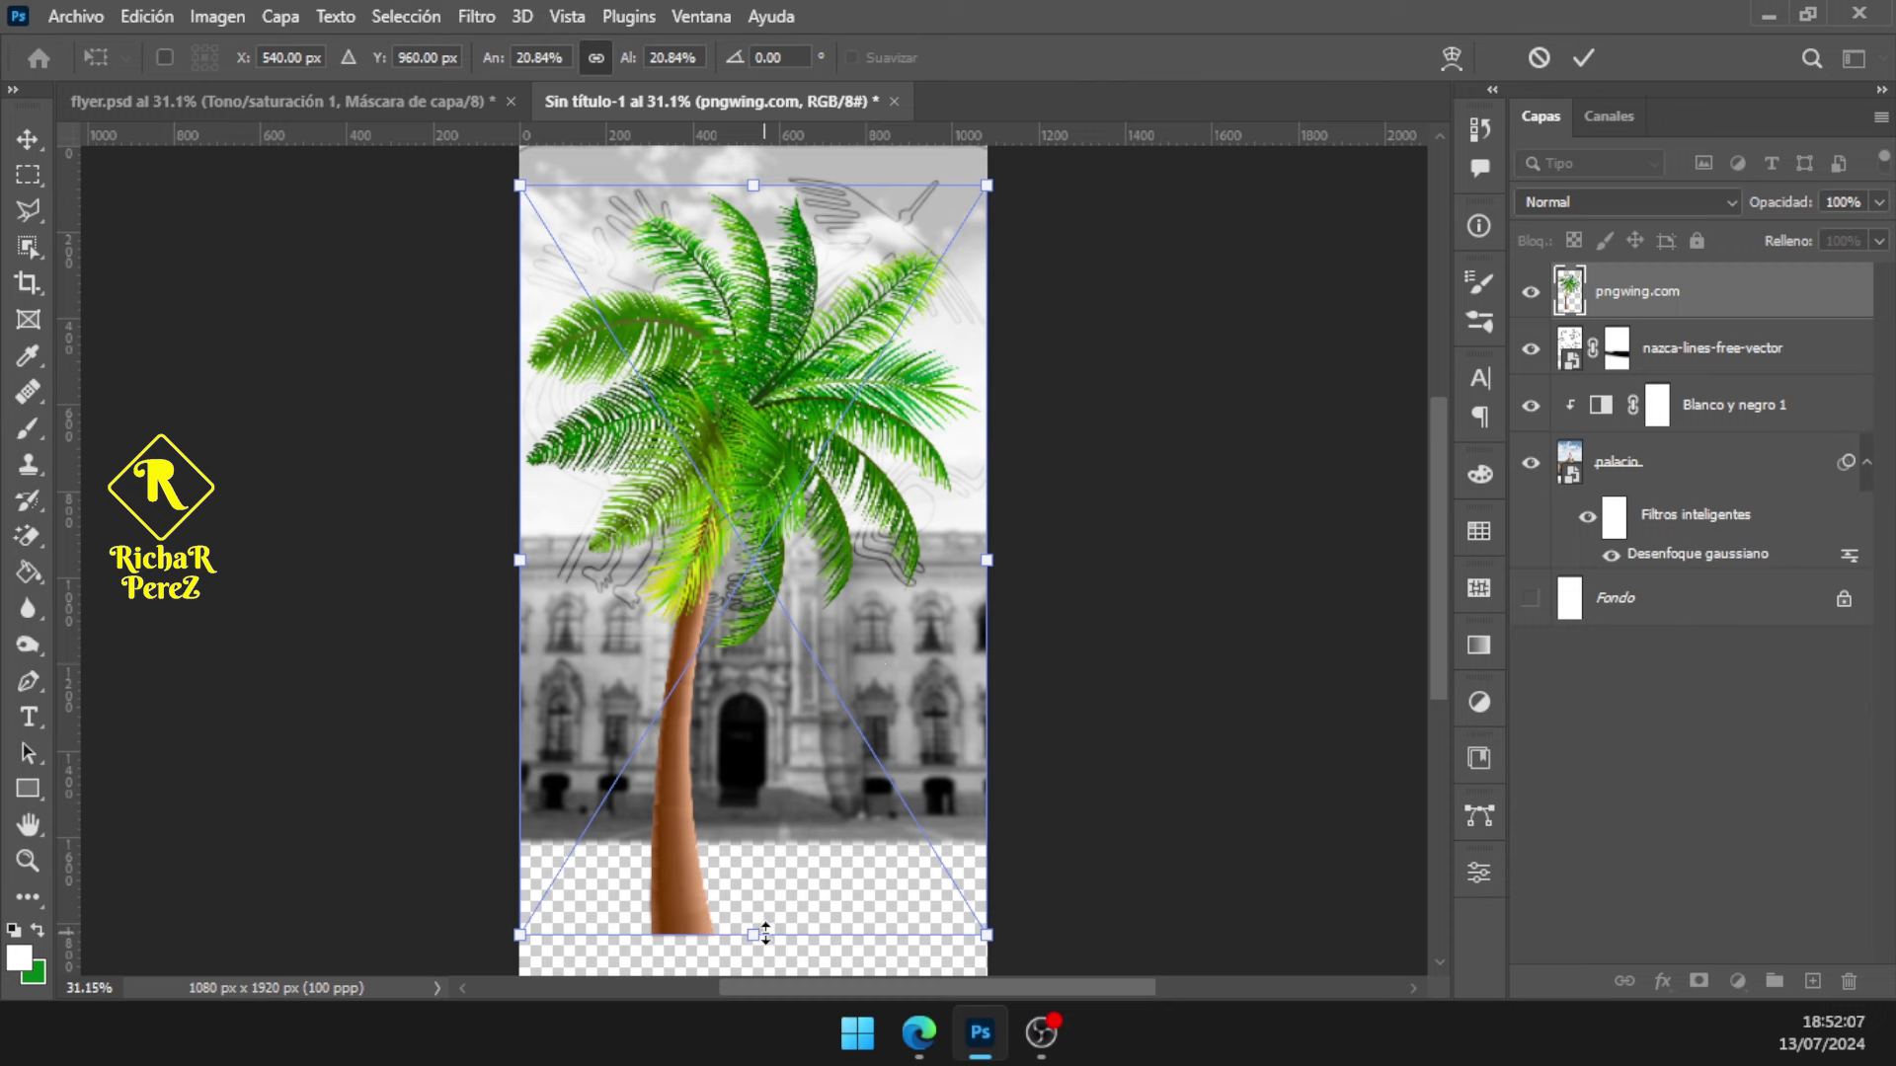
pyautogui.moveTo(758, 934); pyautogui.dragTo(760, 789)
pyautogui.moveTo(764, 716); pyautogui.dragTo(679, 823)
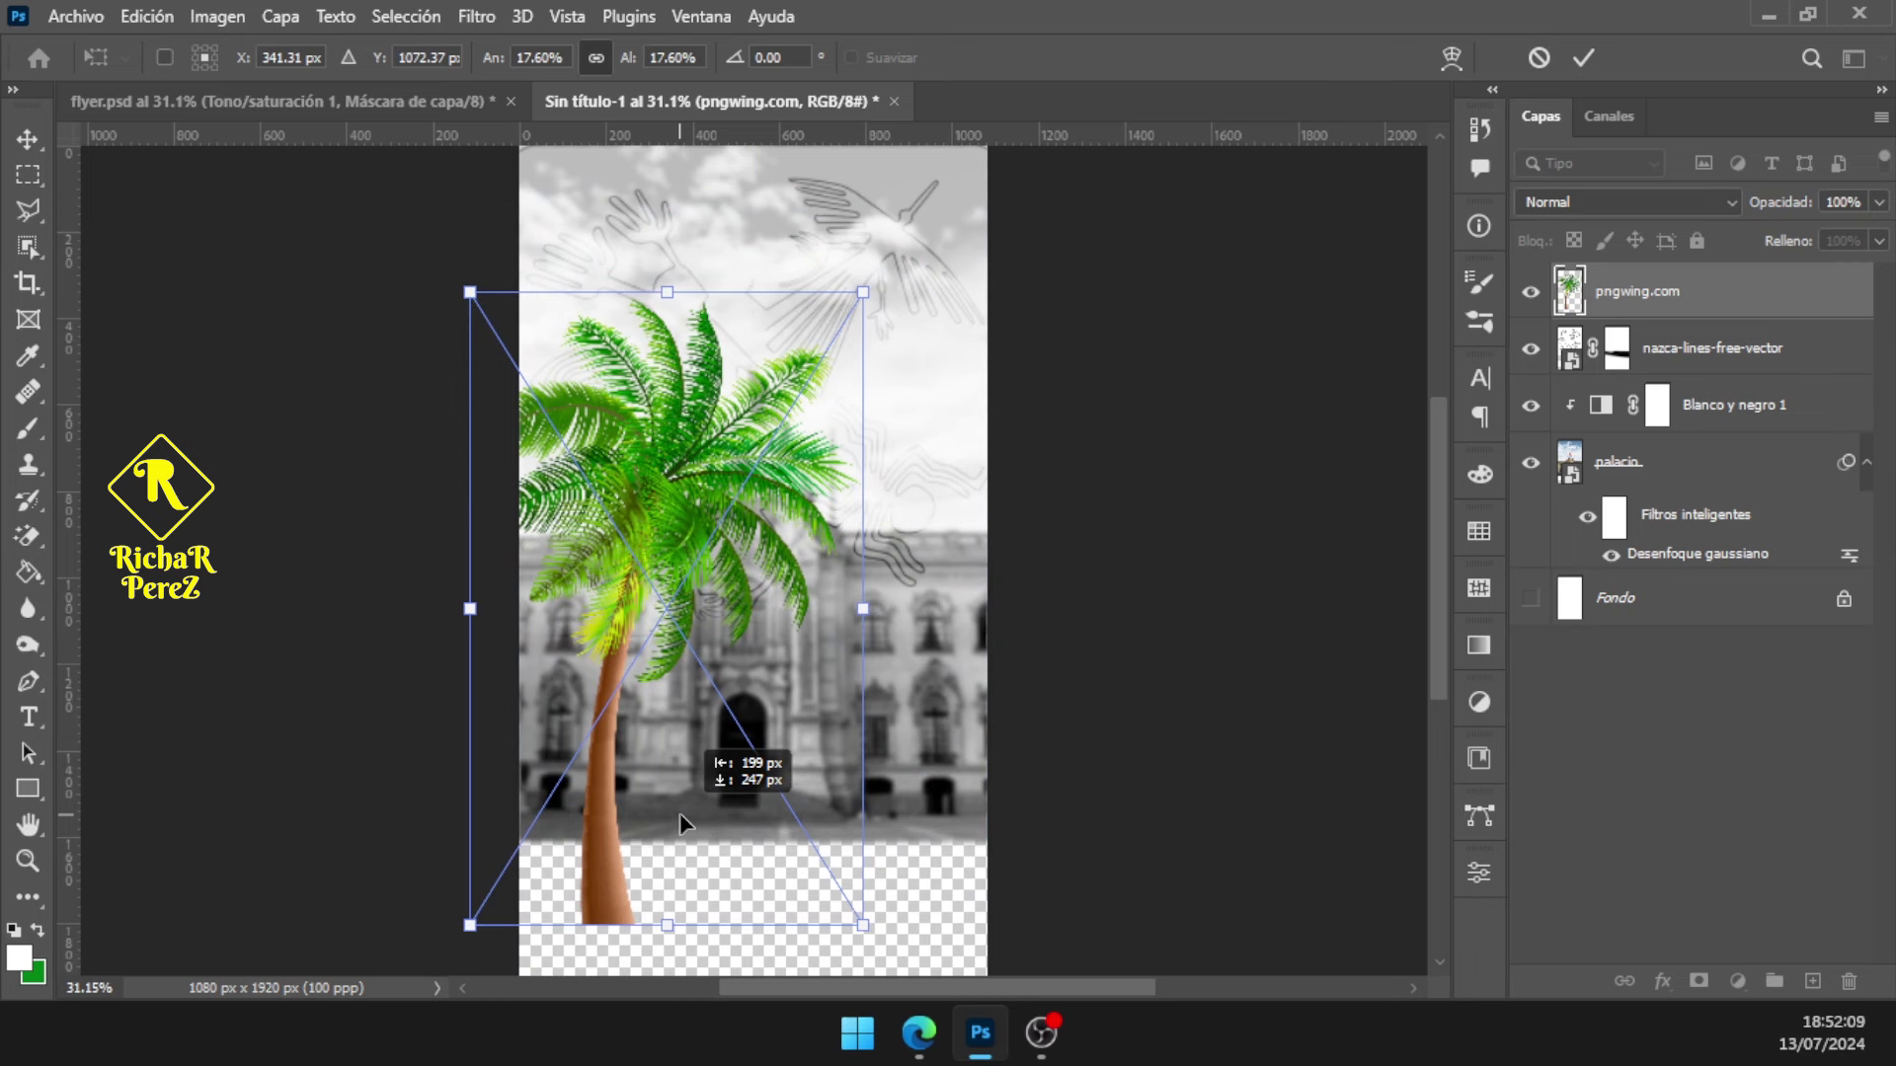
pyautogui.moveTo(680, 814); pyautogui.dragTo(625, 813)
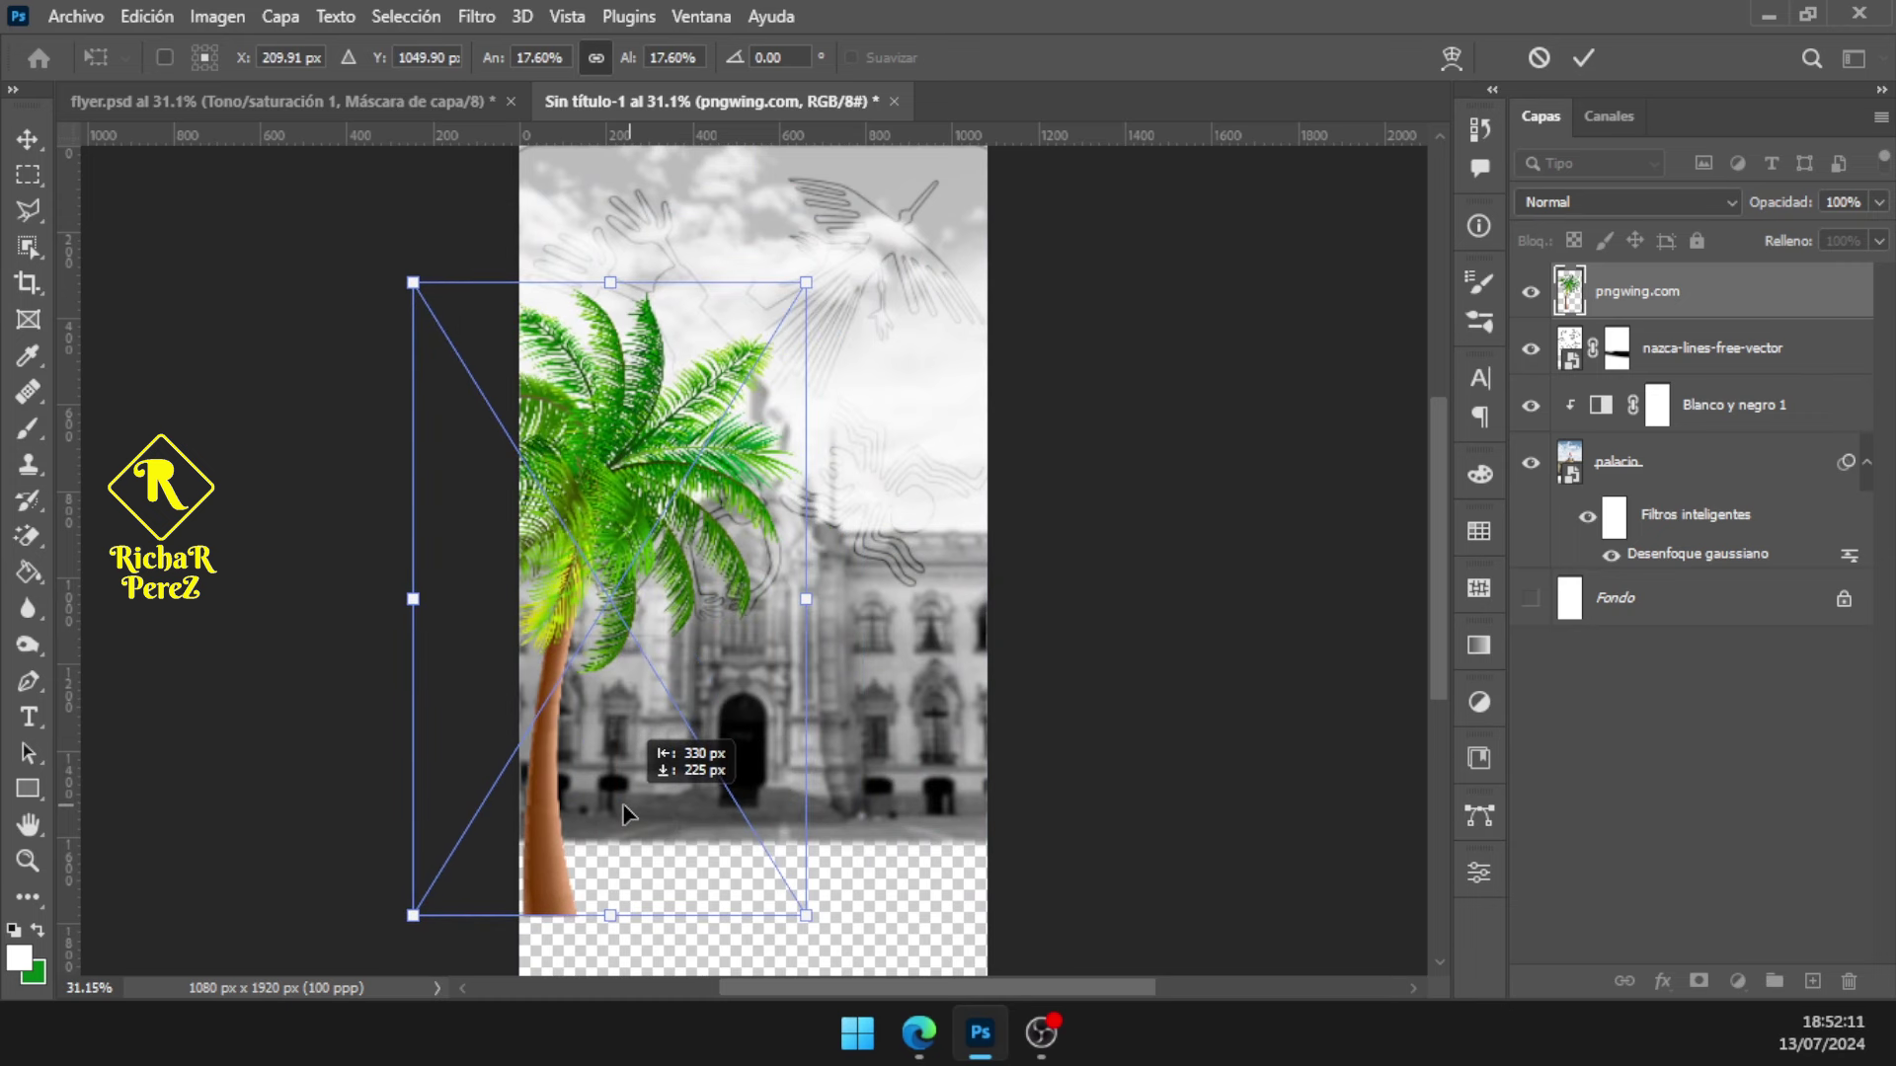
pyautogui.scroll(-1, 783, 805)
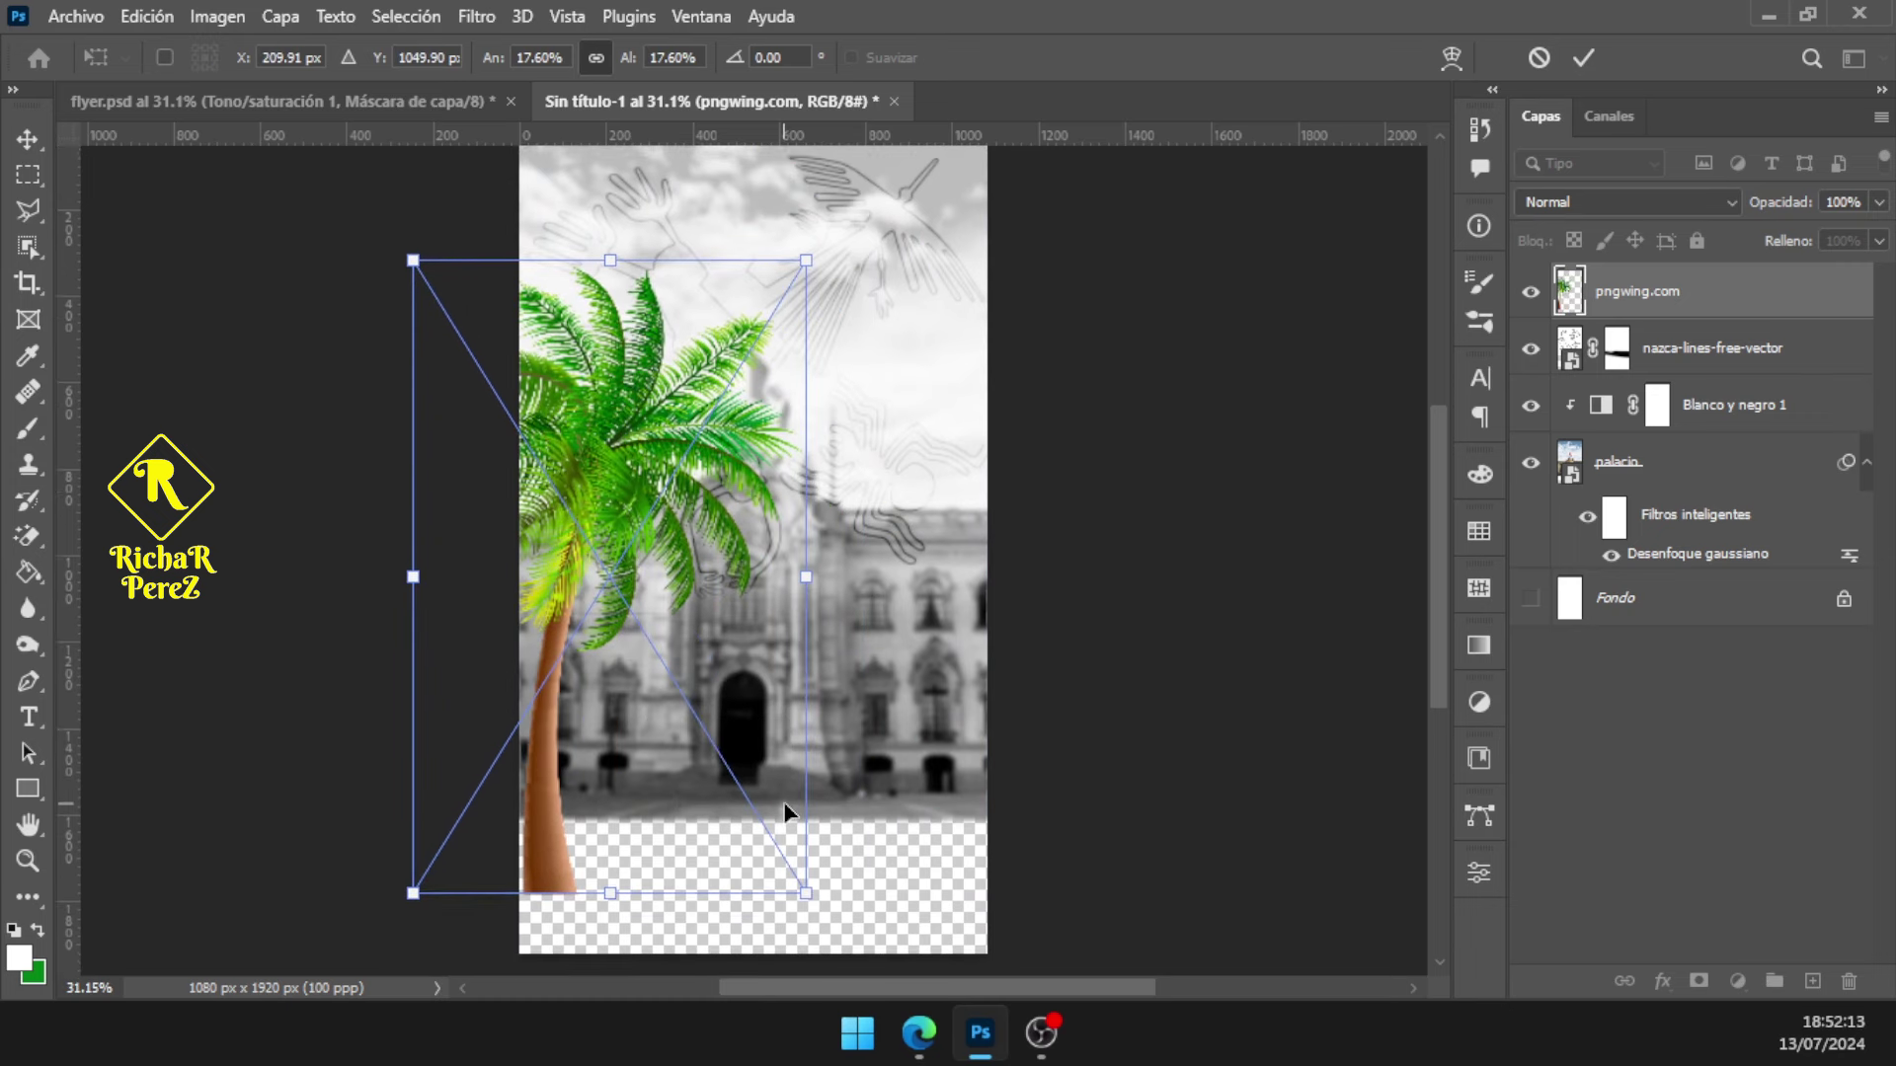
pyautogui.scroll(-1, 784, 809)
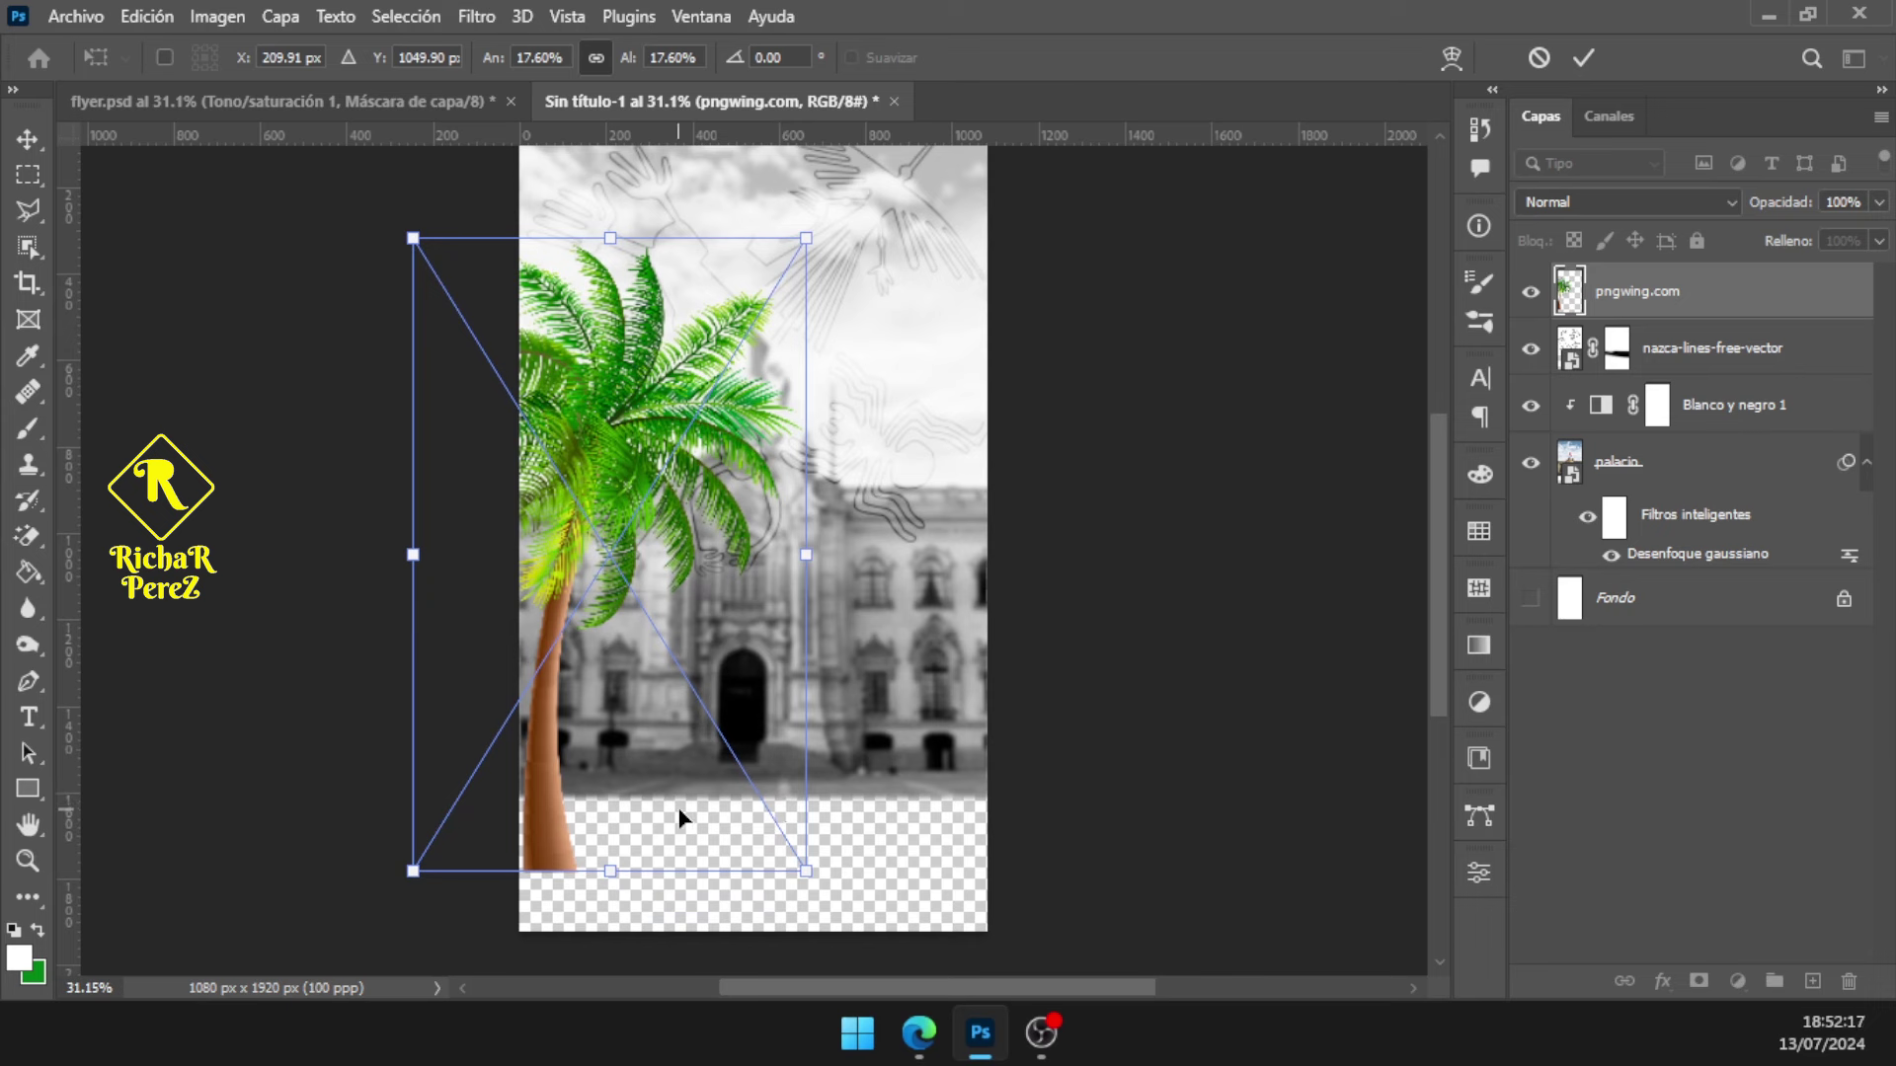
pyautogui.moveTo(675, 808); pyautogui.dragTo(670, 867)
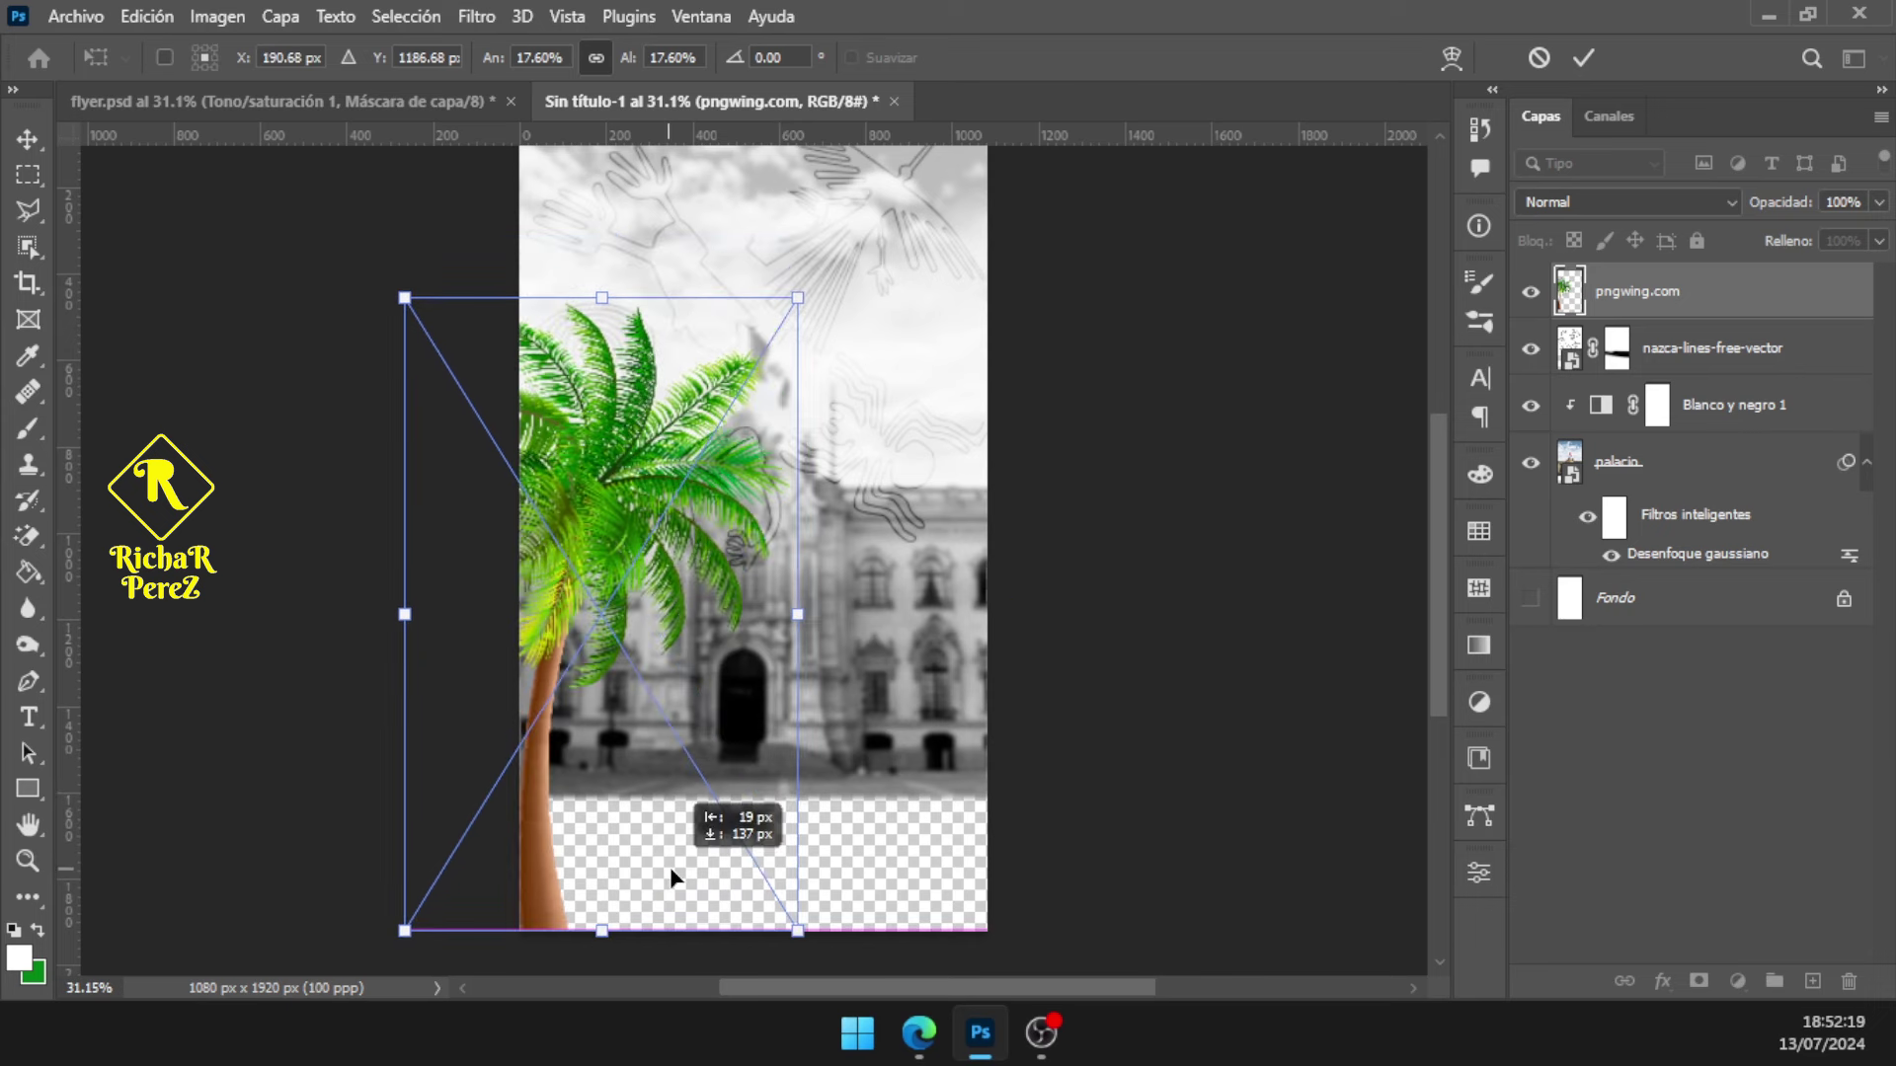
pyautogui.press('Return')
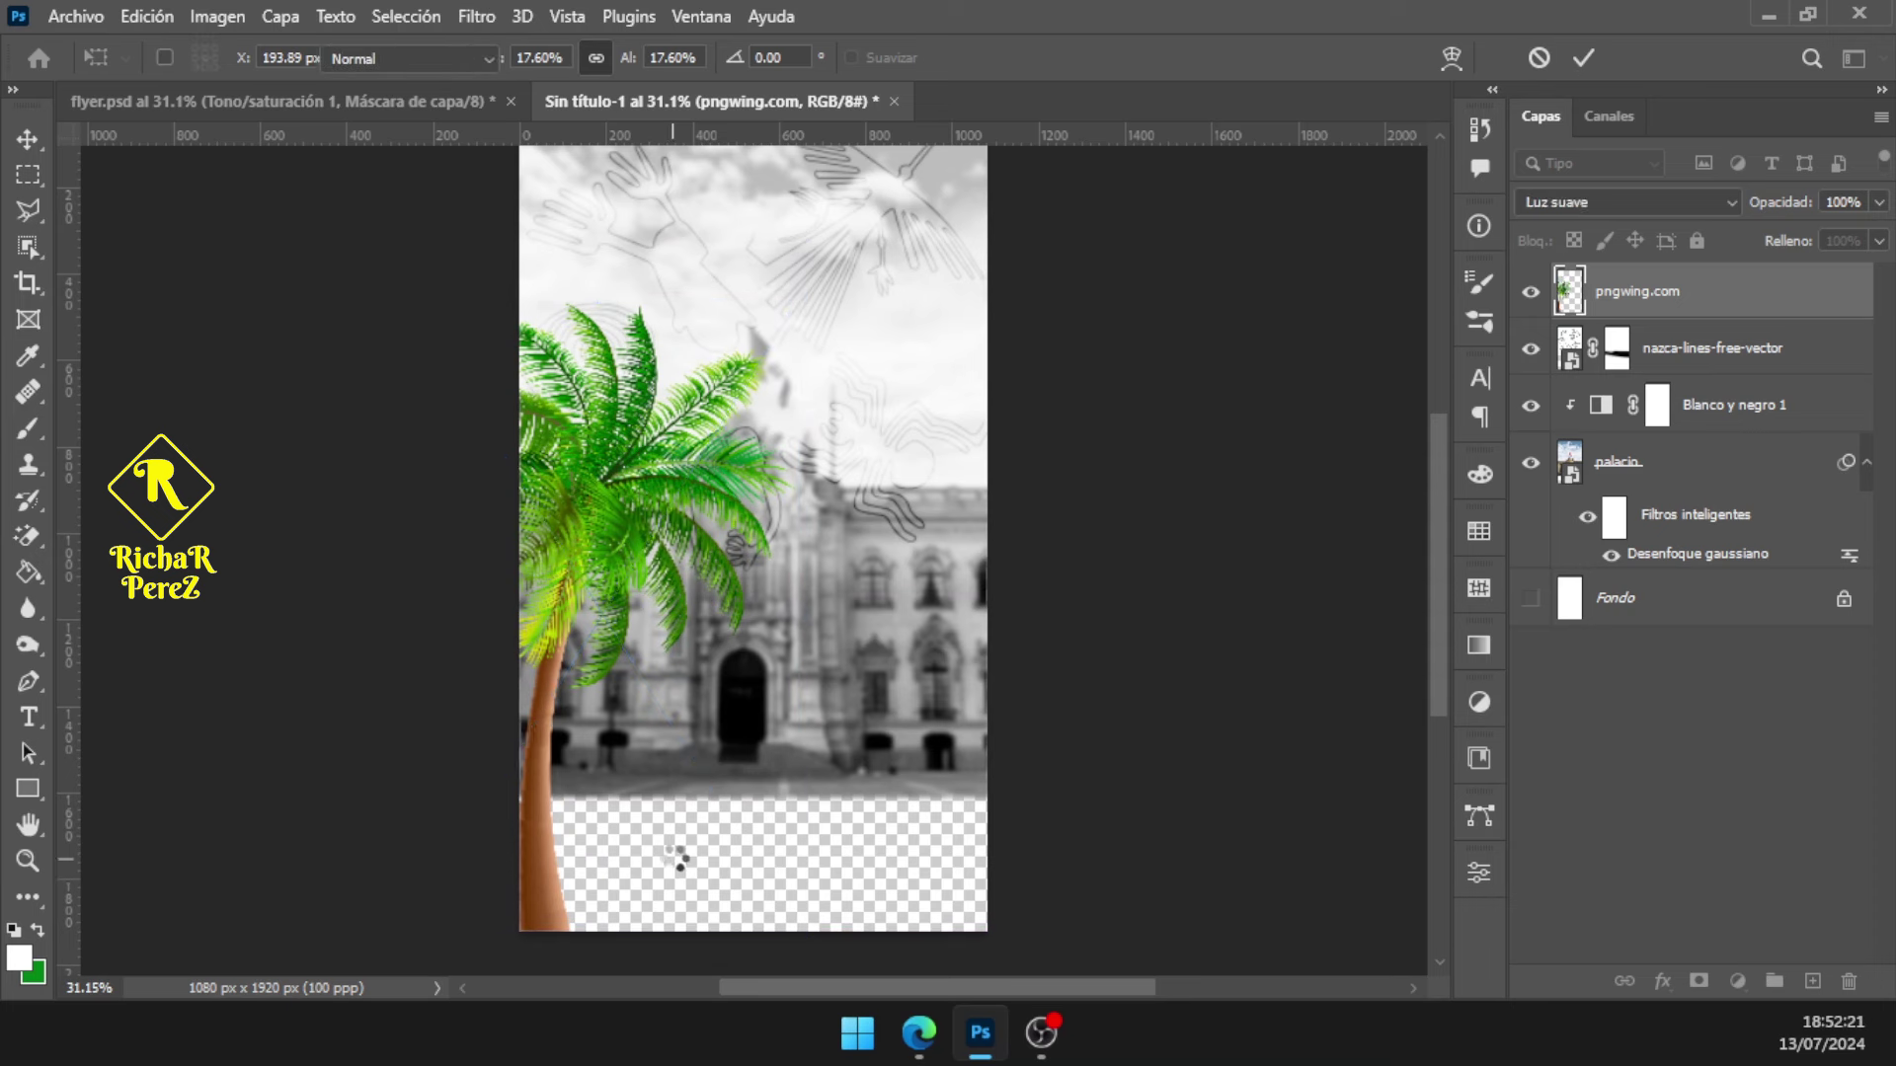
pyautogui.press('b')
pyautogui.doubleClick(1614, 296)
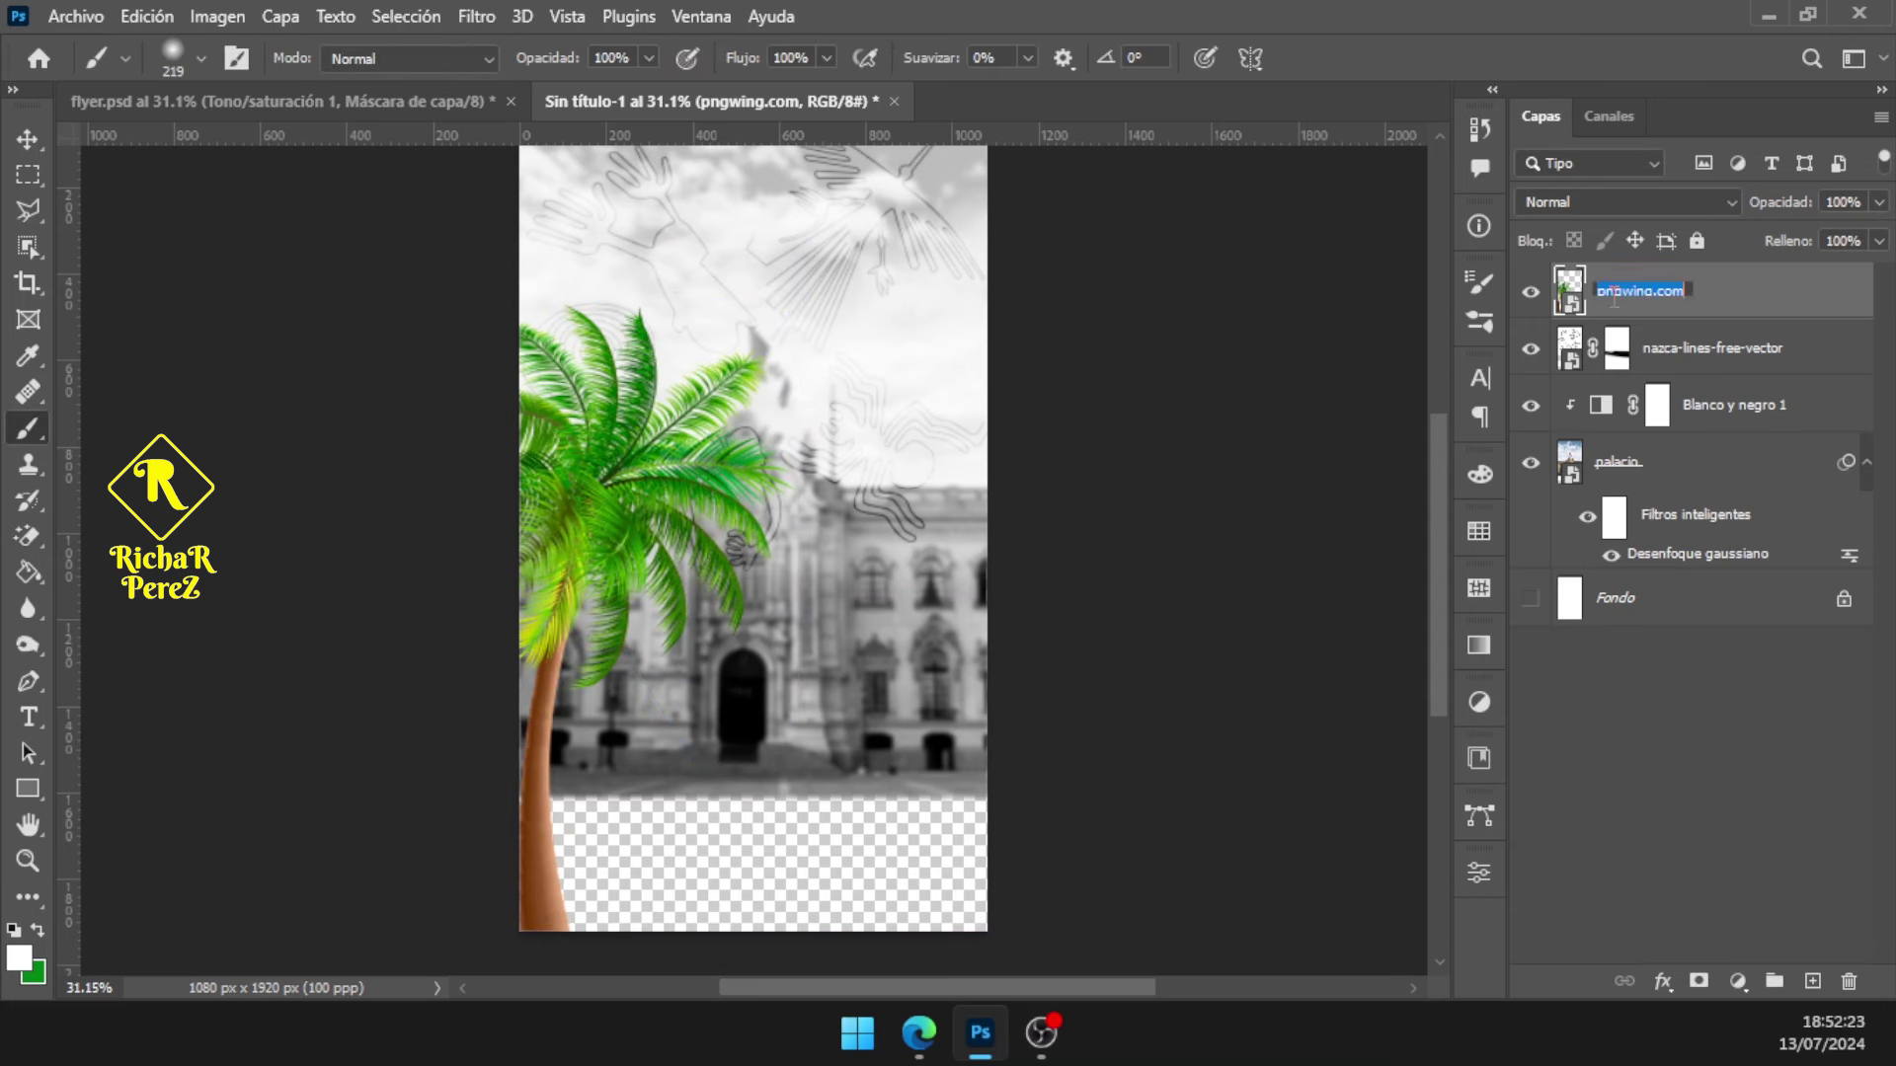
# Rename the palm layer to palmera and duplicate it as palmera copia
pyautogui.write('a')
pyautogui.write('palmera')
pyautogui.press('Return')
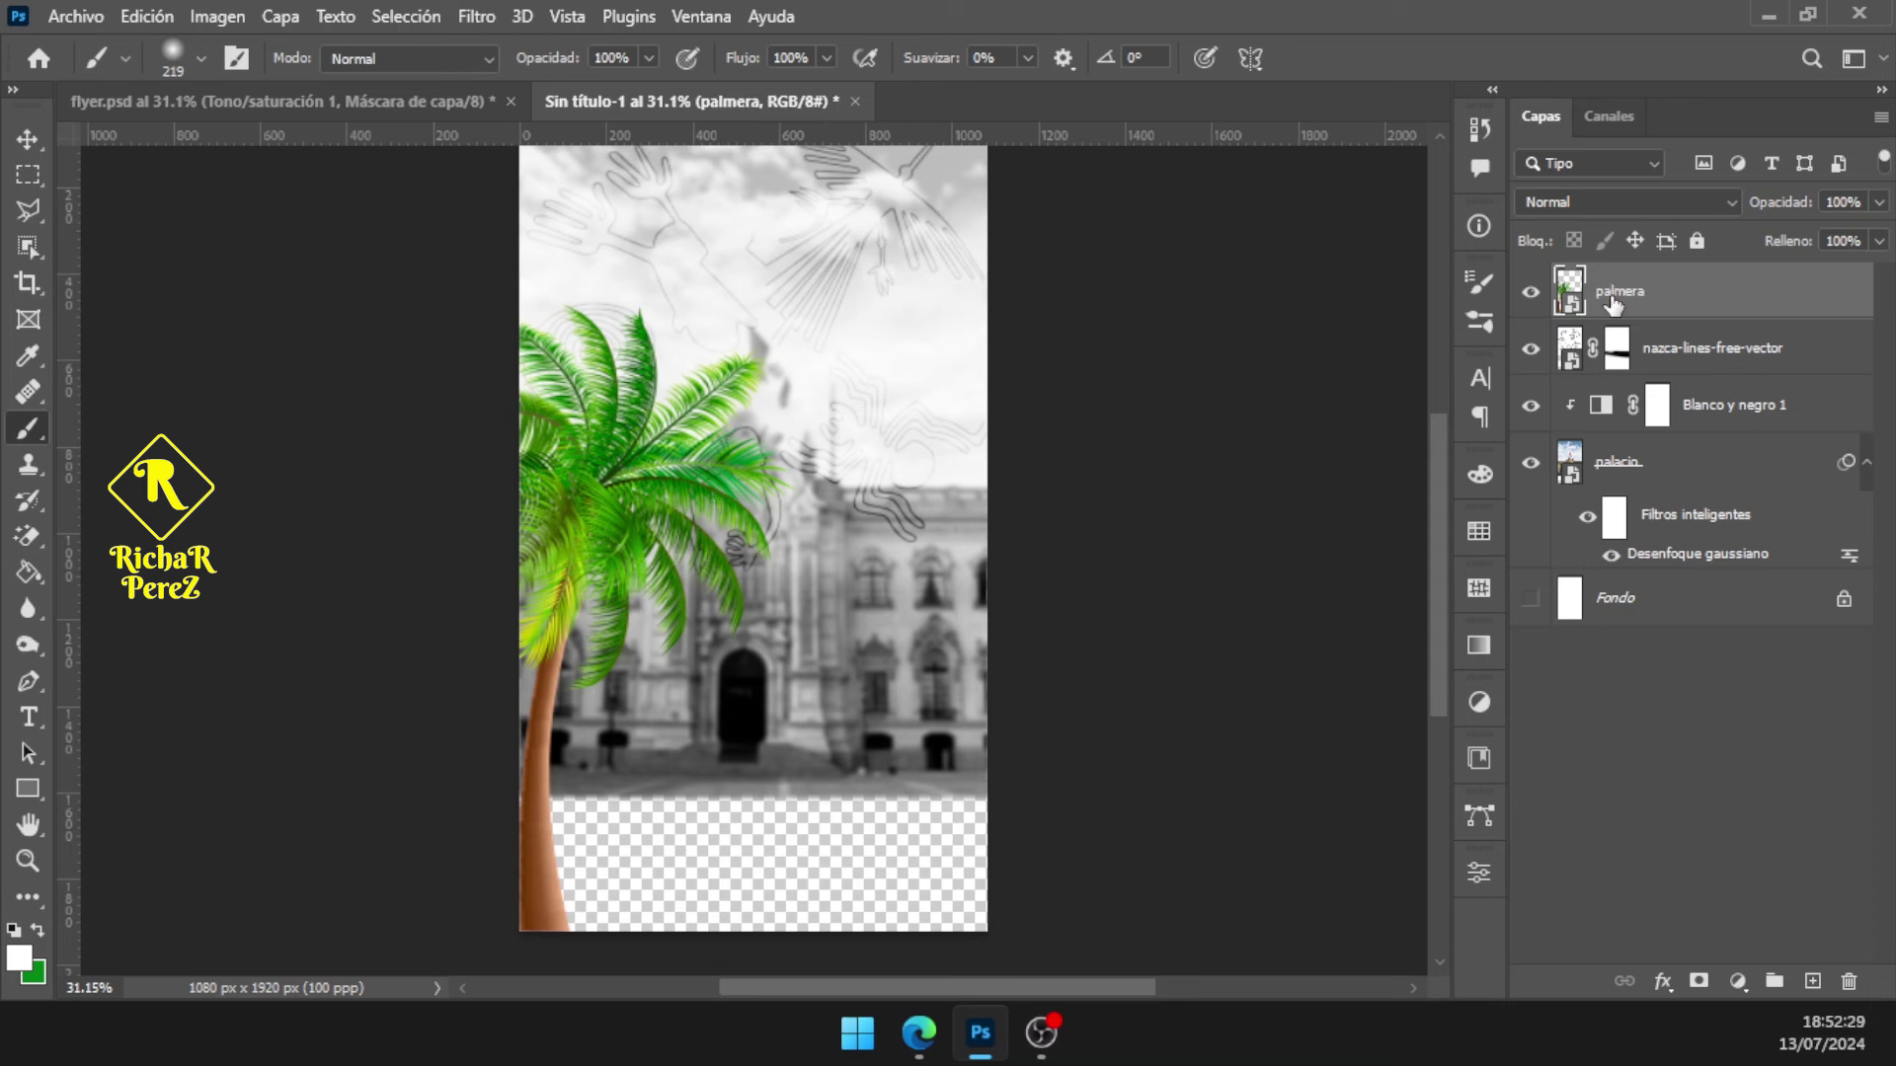
pyautogui.hotkey('ctrl', 'j')
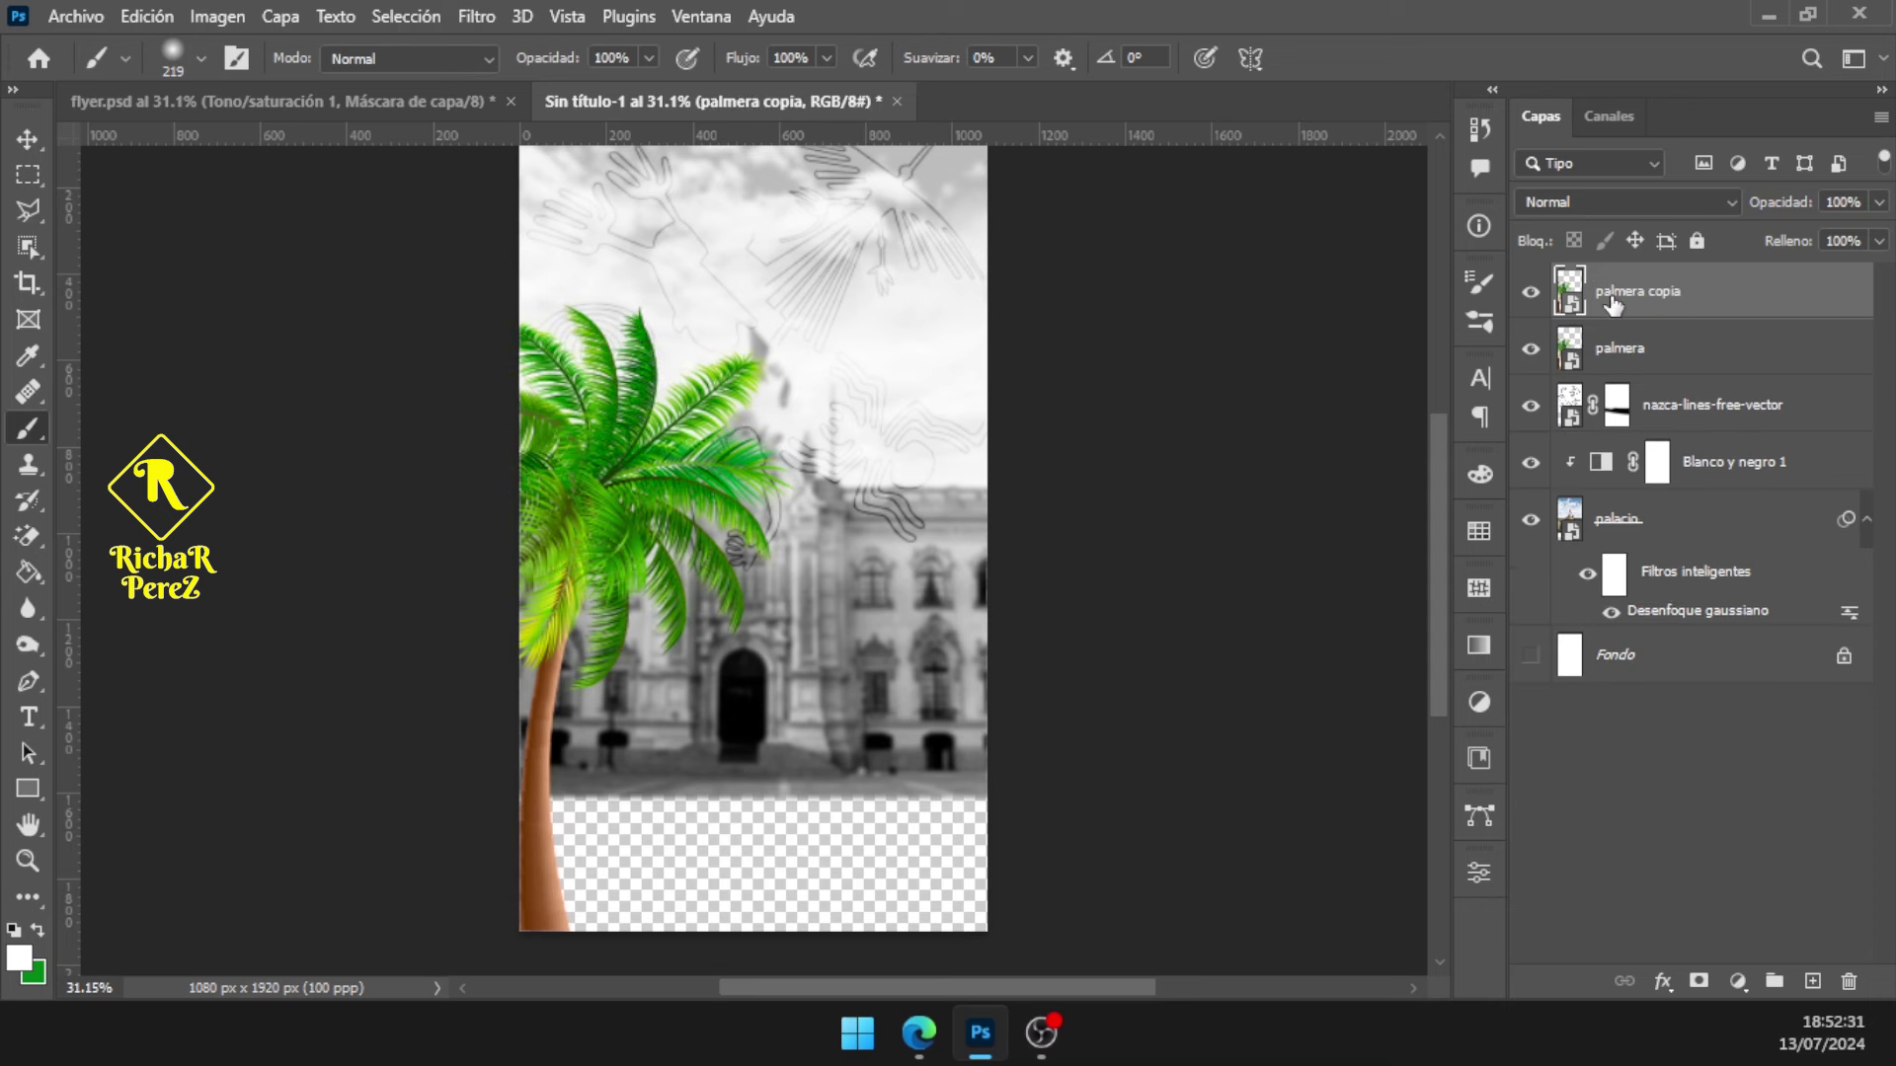
pyautogui.rightClick(1699, 333)
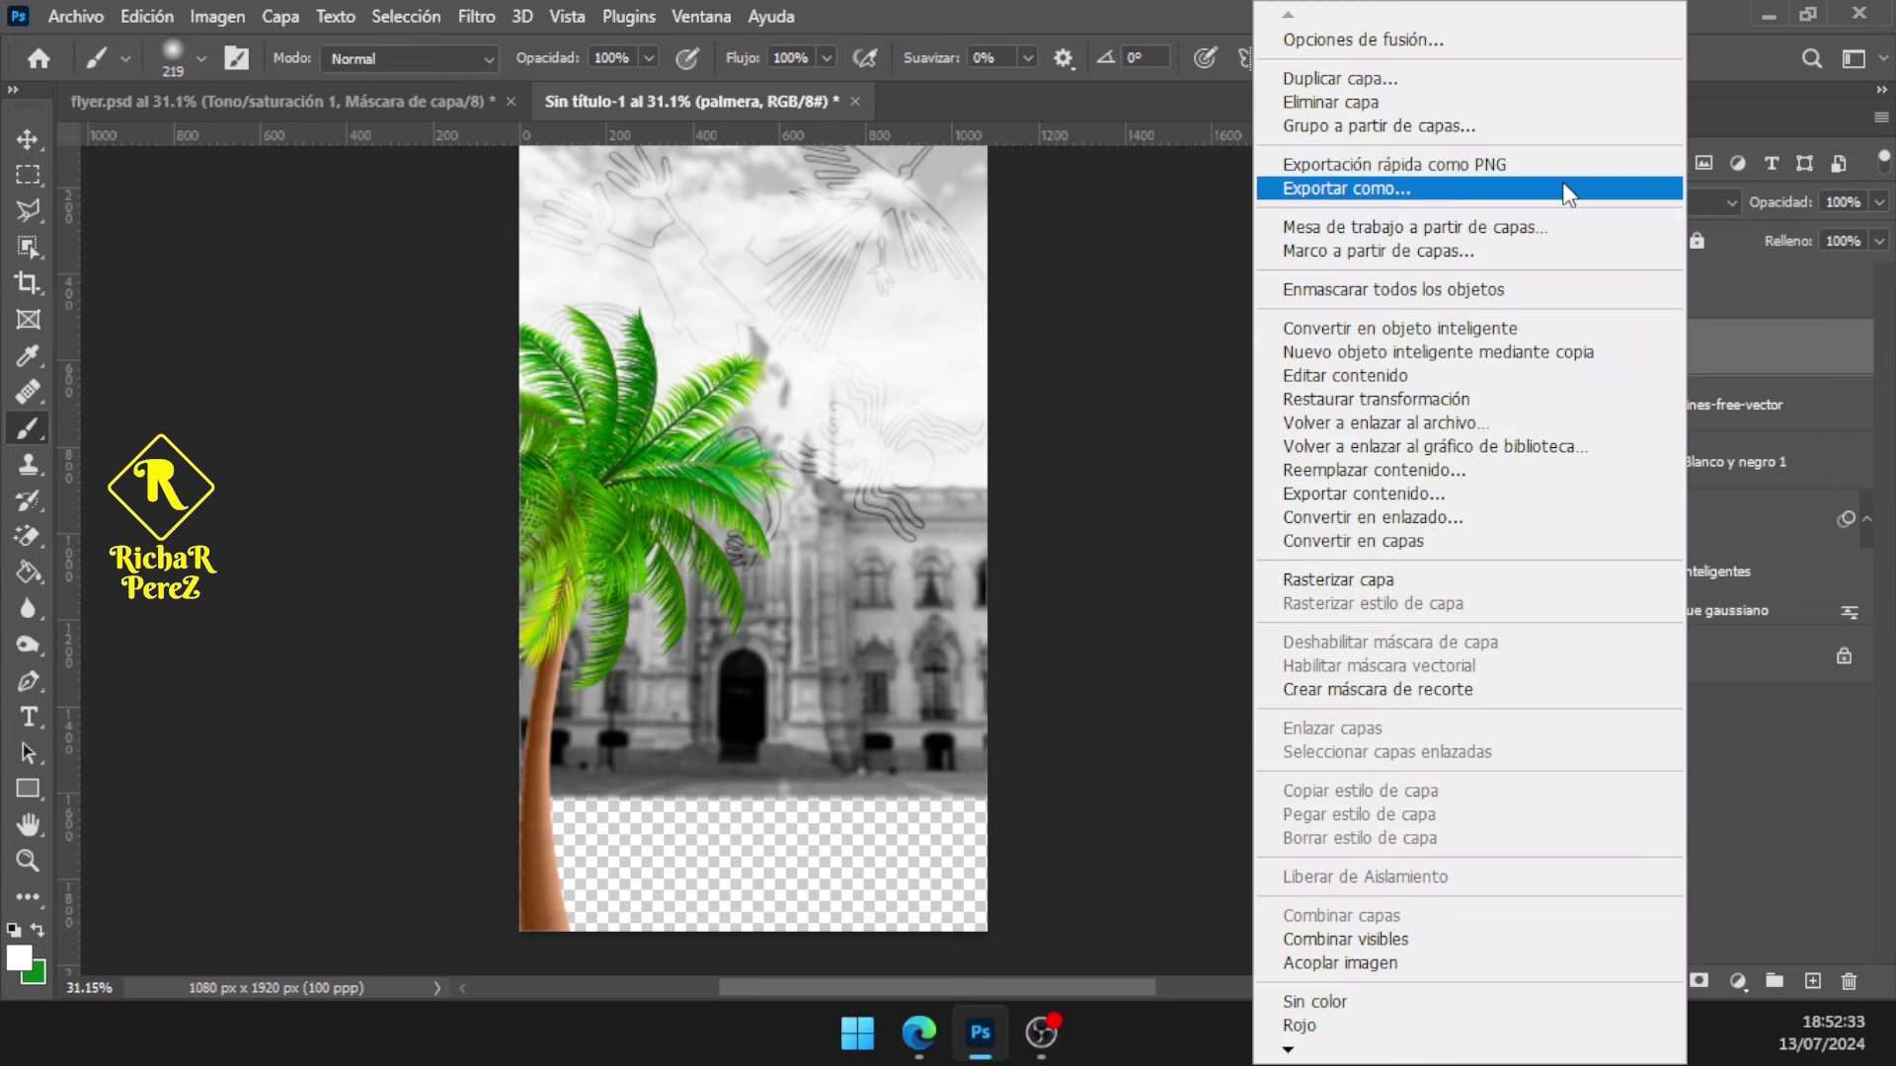
pyautogui.click(1769, 388)
pyautogui.click(1649, 314)
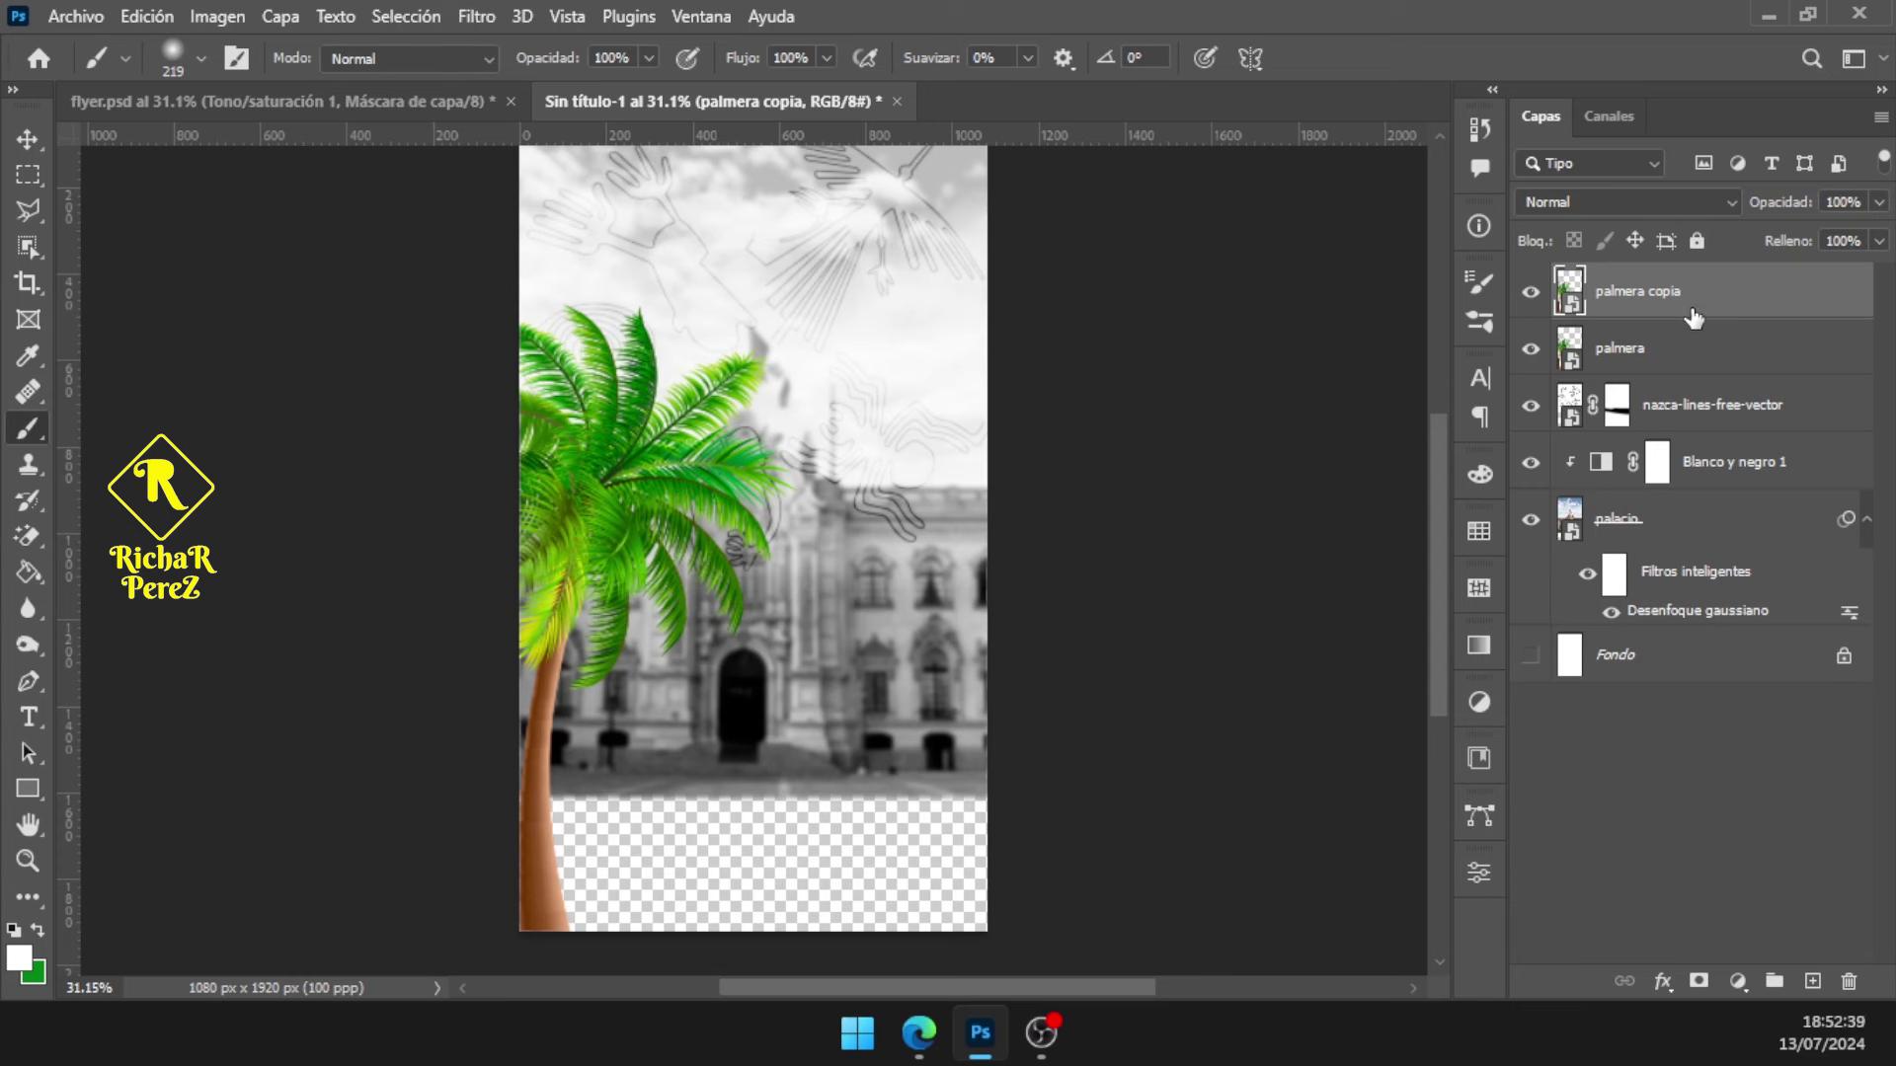
# Flip the palm copy horizontally and move it to the flyer's right edge
pyautogui.hotkey('ctrl', 't')
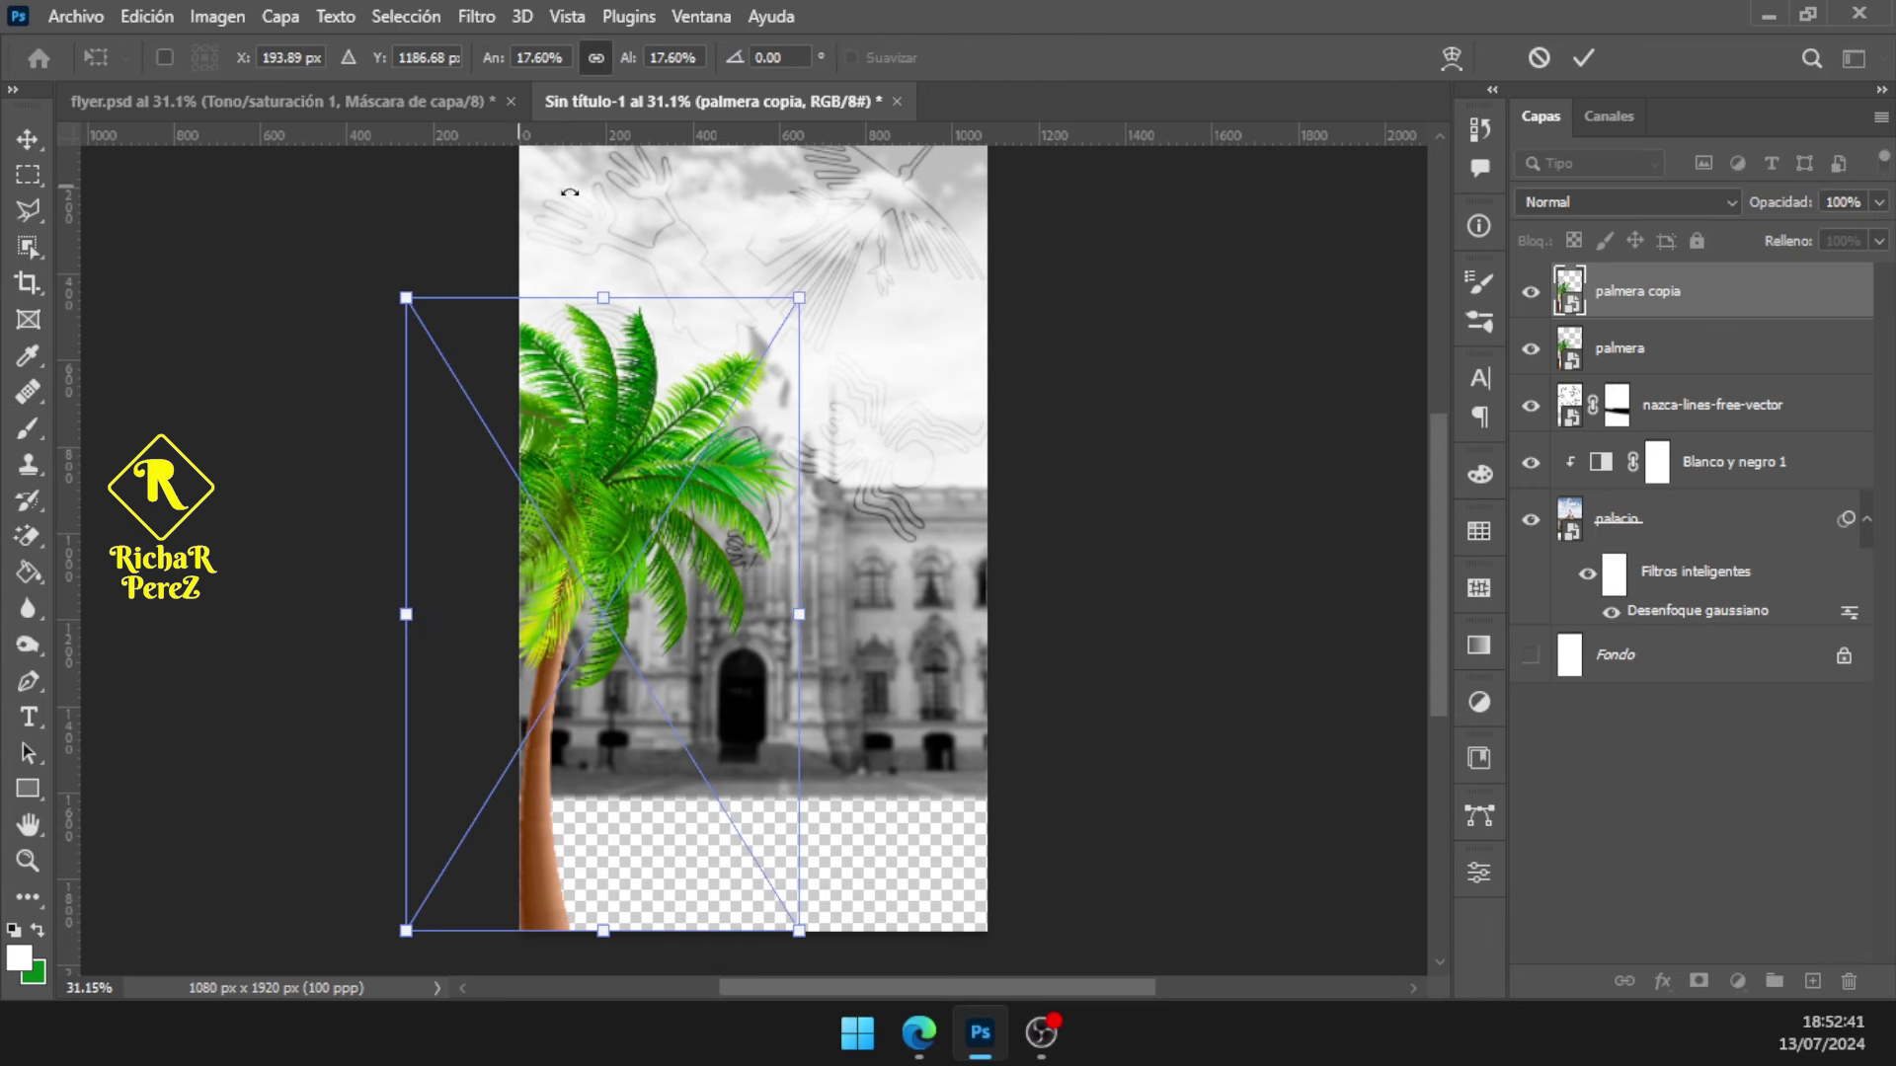
pyautogui.rightClick(615, 452)
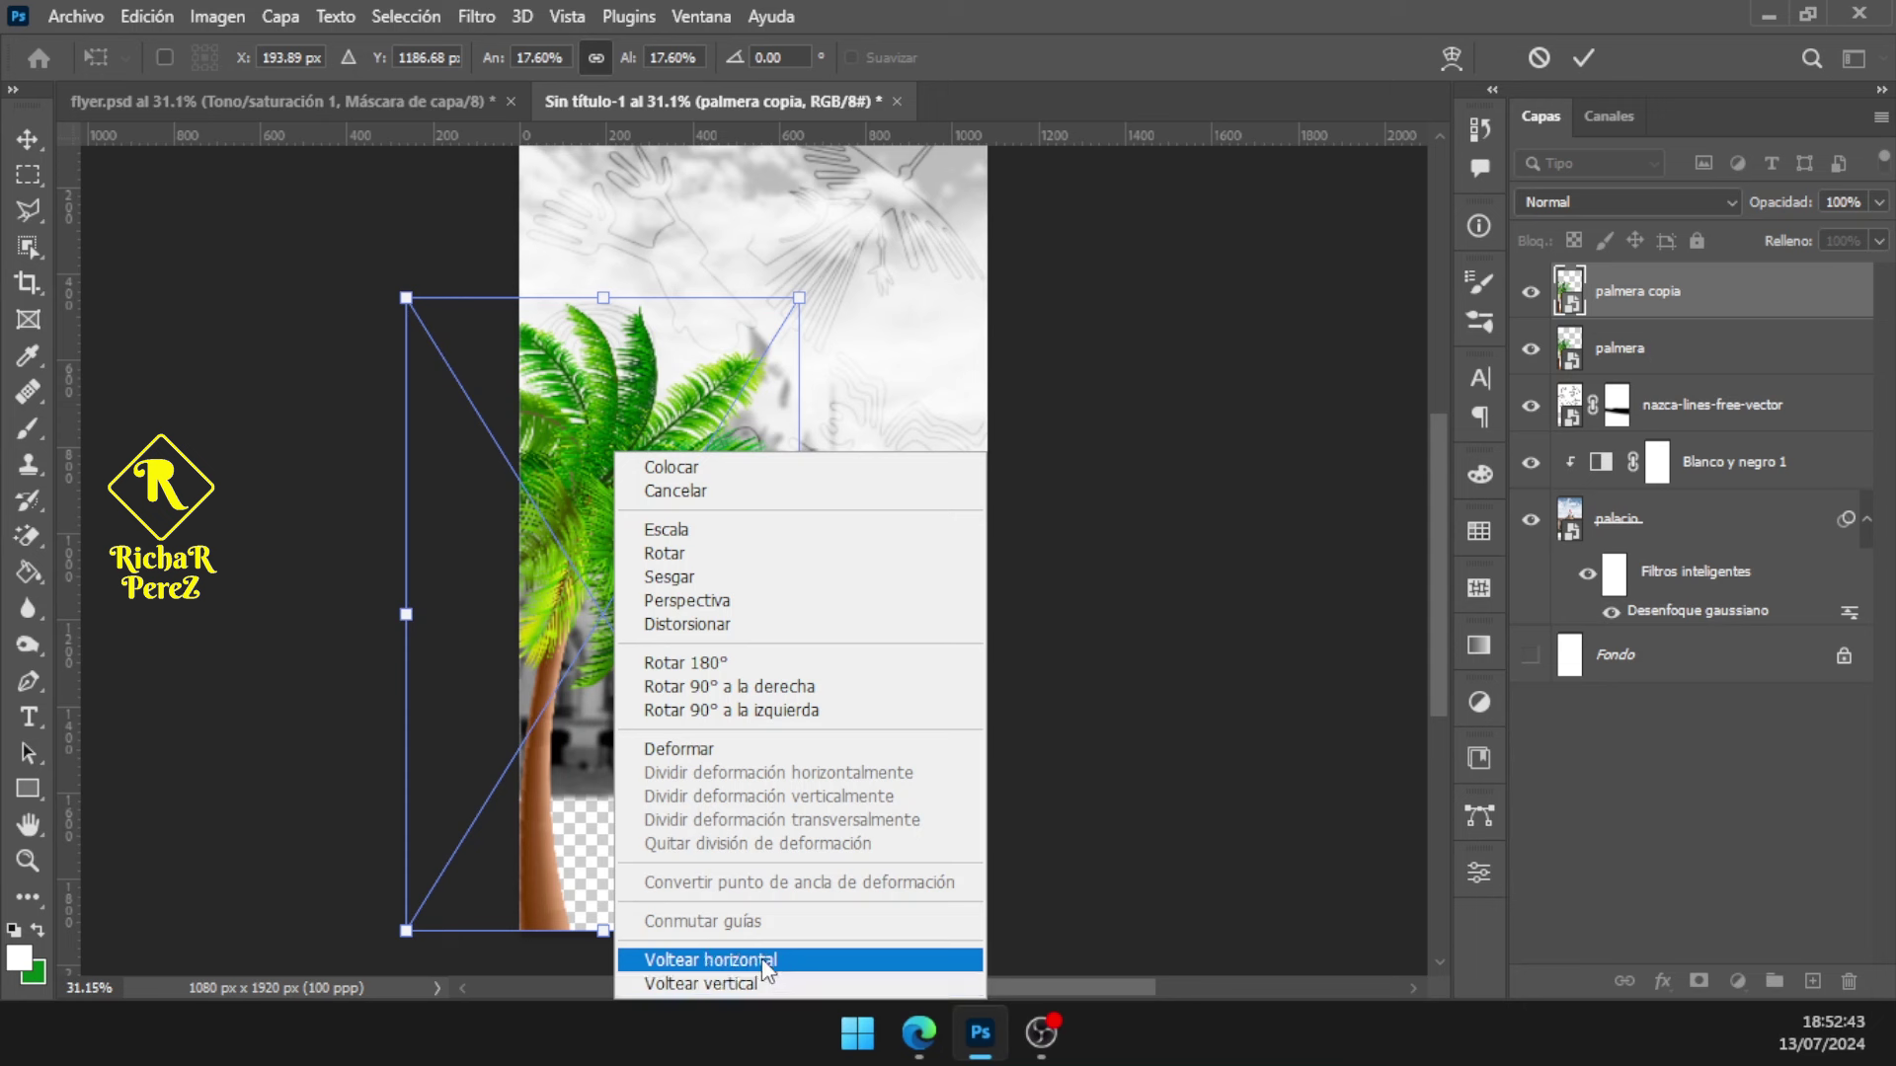
pyautogui.click(767, 962)
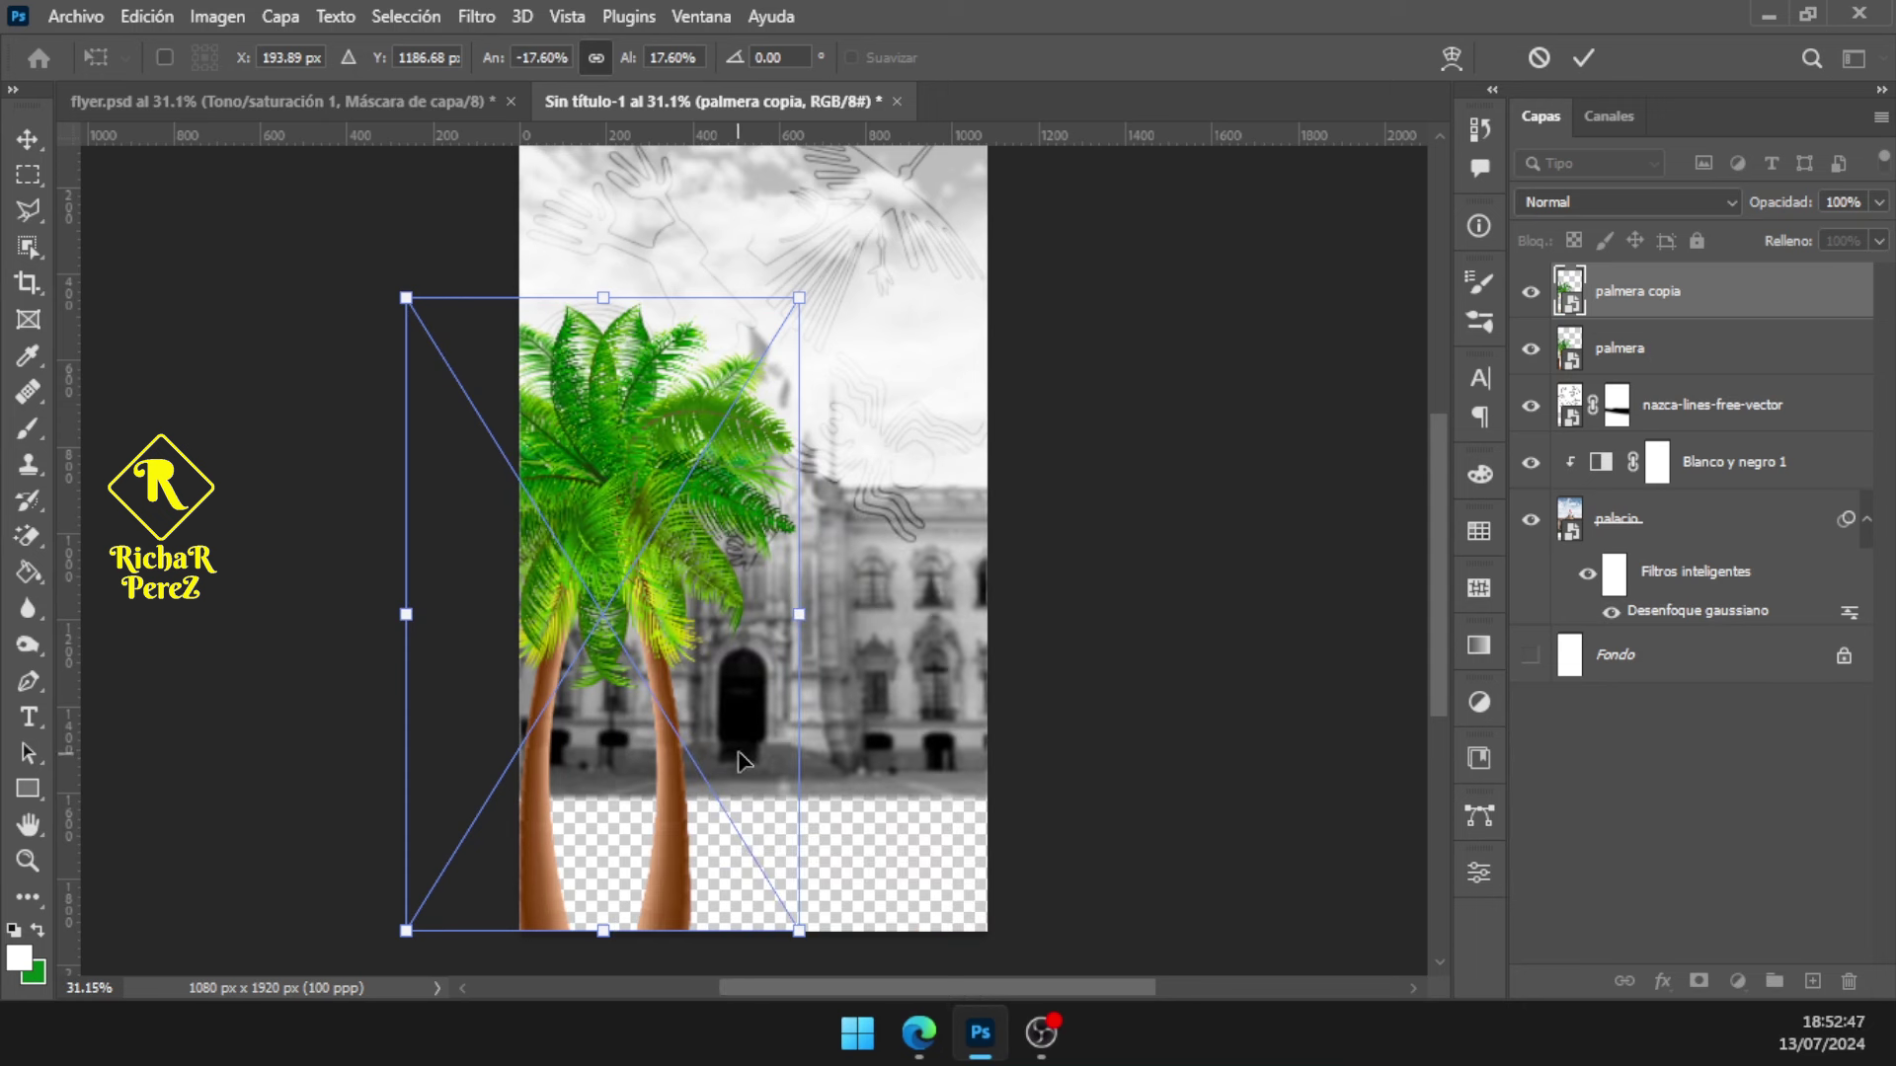
pyautogui.hotkey('alt', 'Tab')
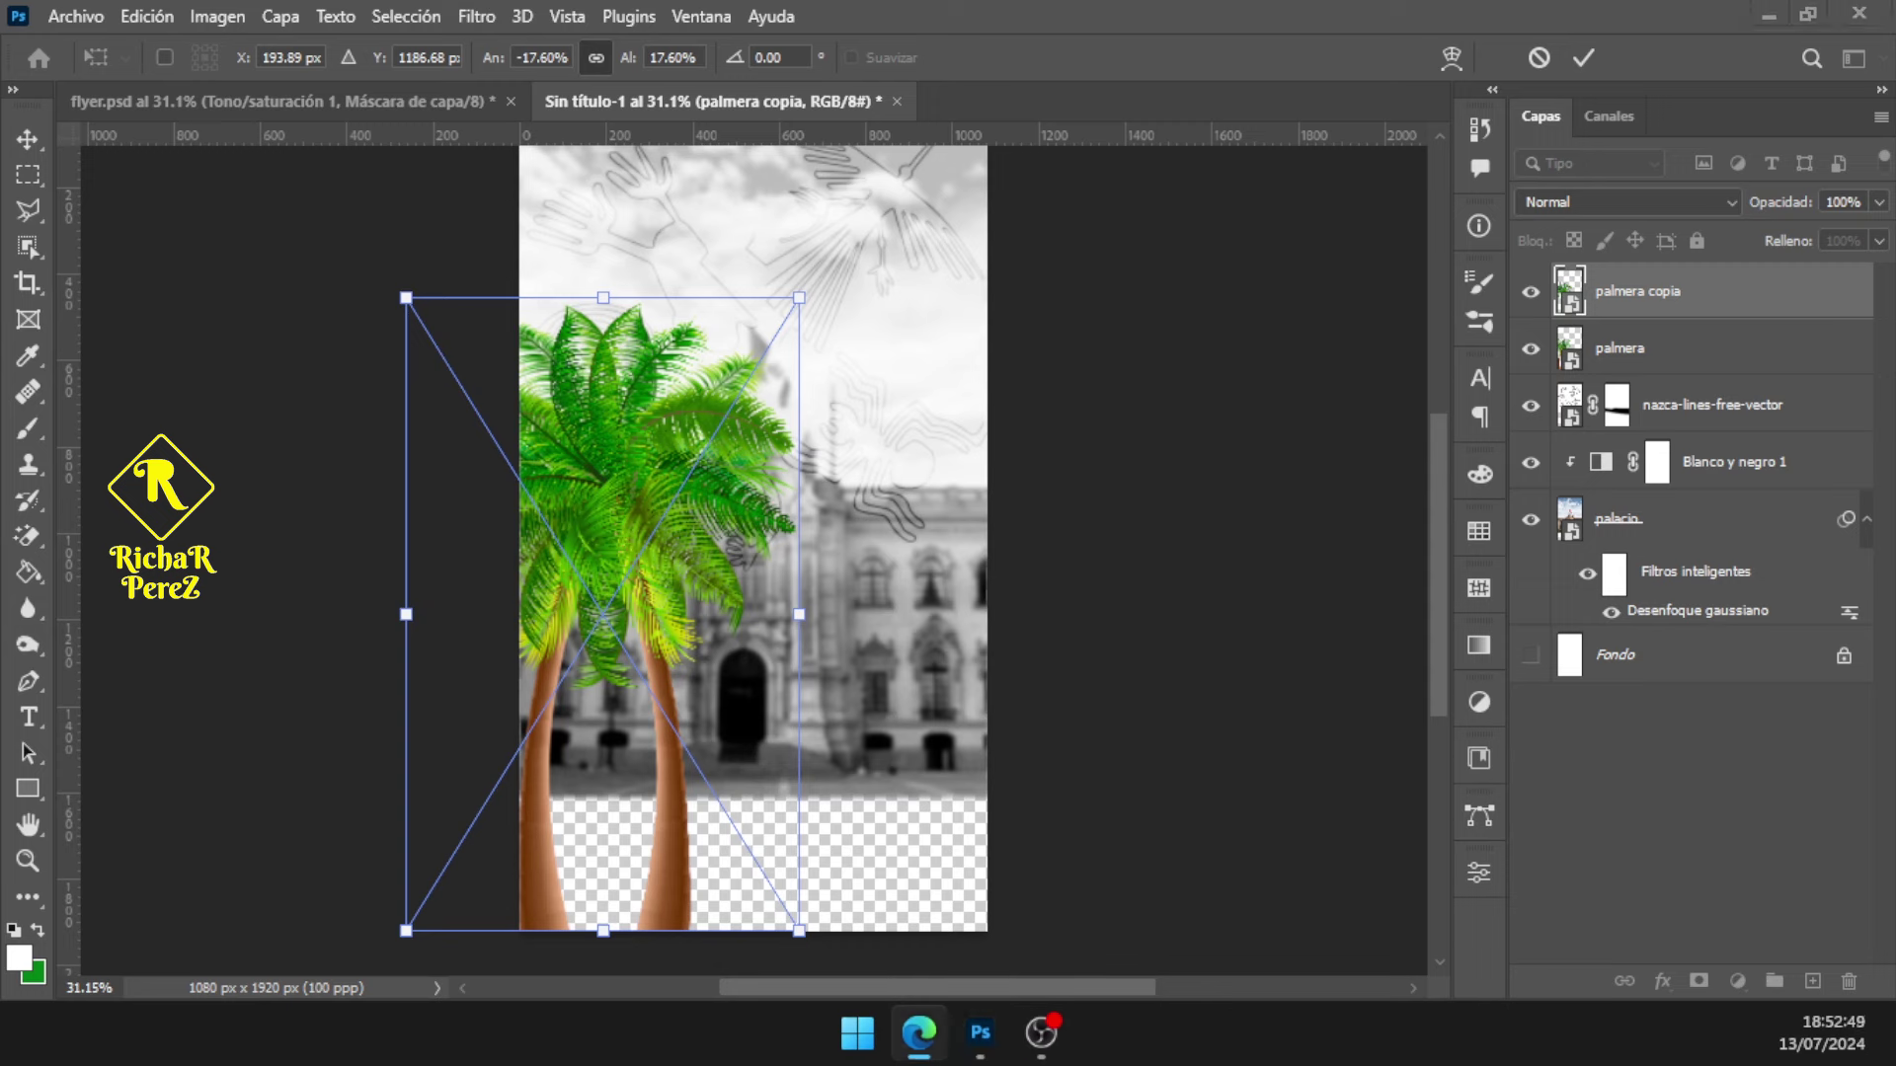
pyautogui.moveTo(703, 681); pyautogui.dragTo(956, 695)
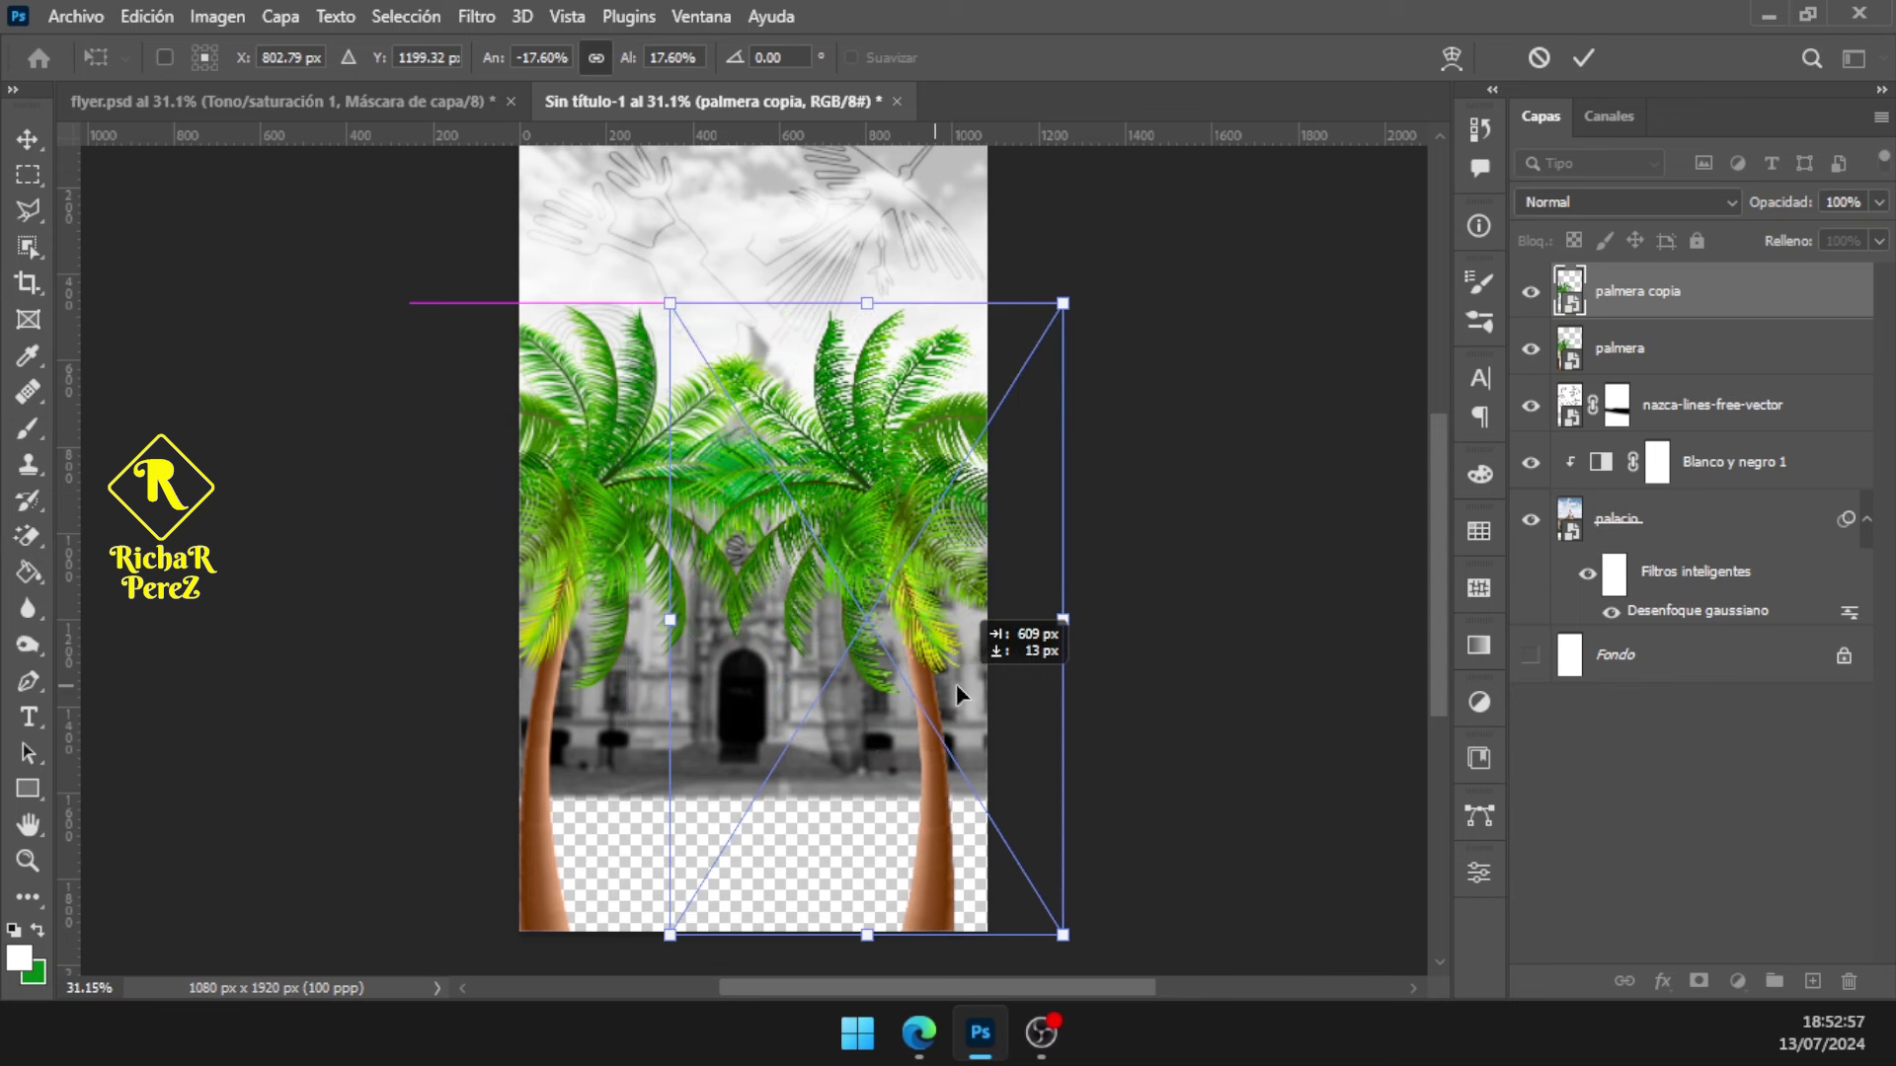
pyautogui.press('Return')
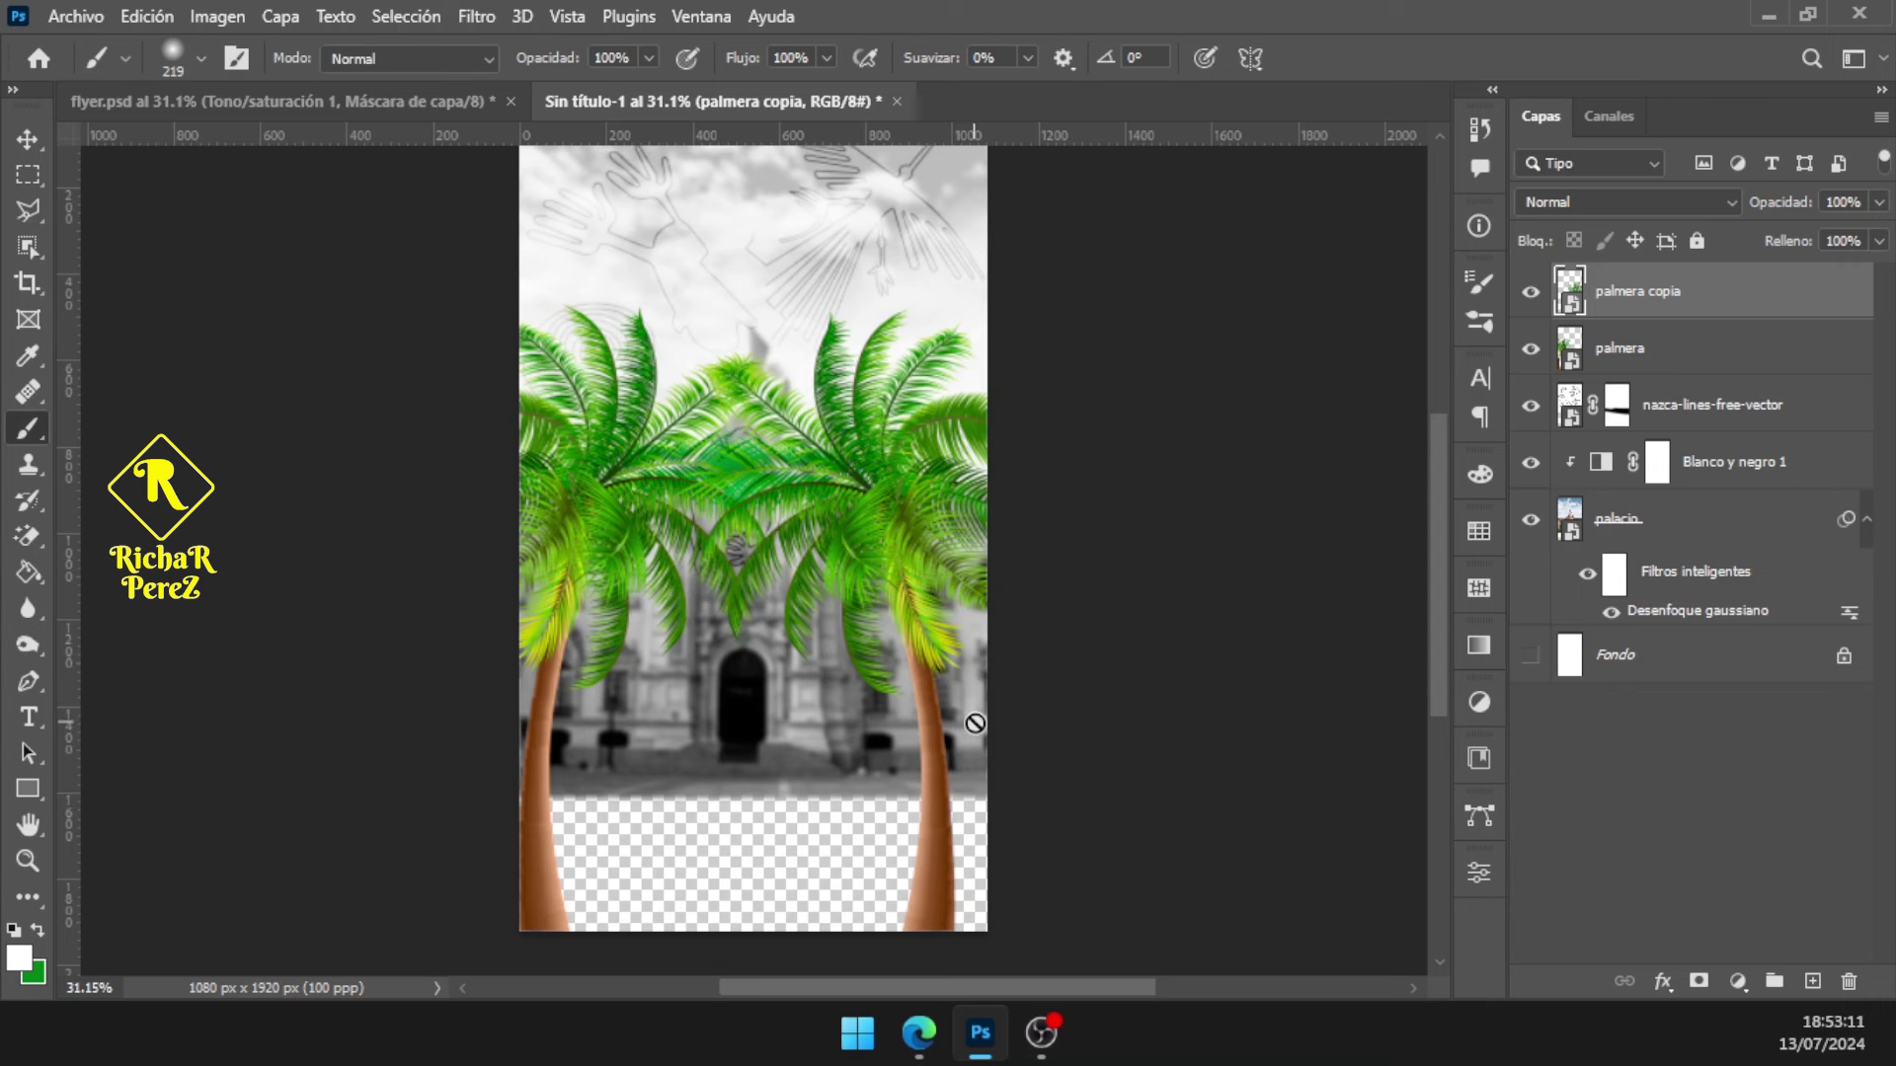
pyautogui.click(1667, 373)
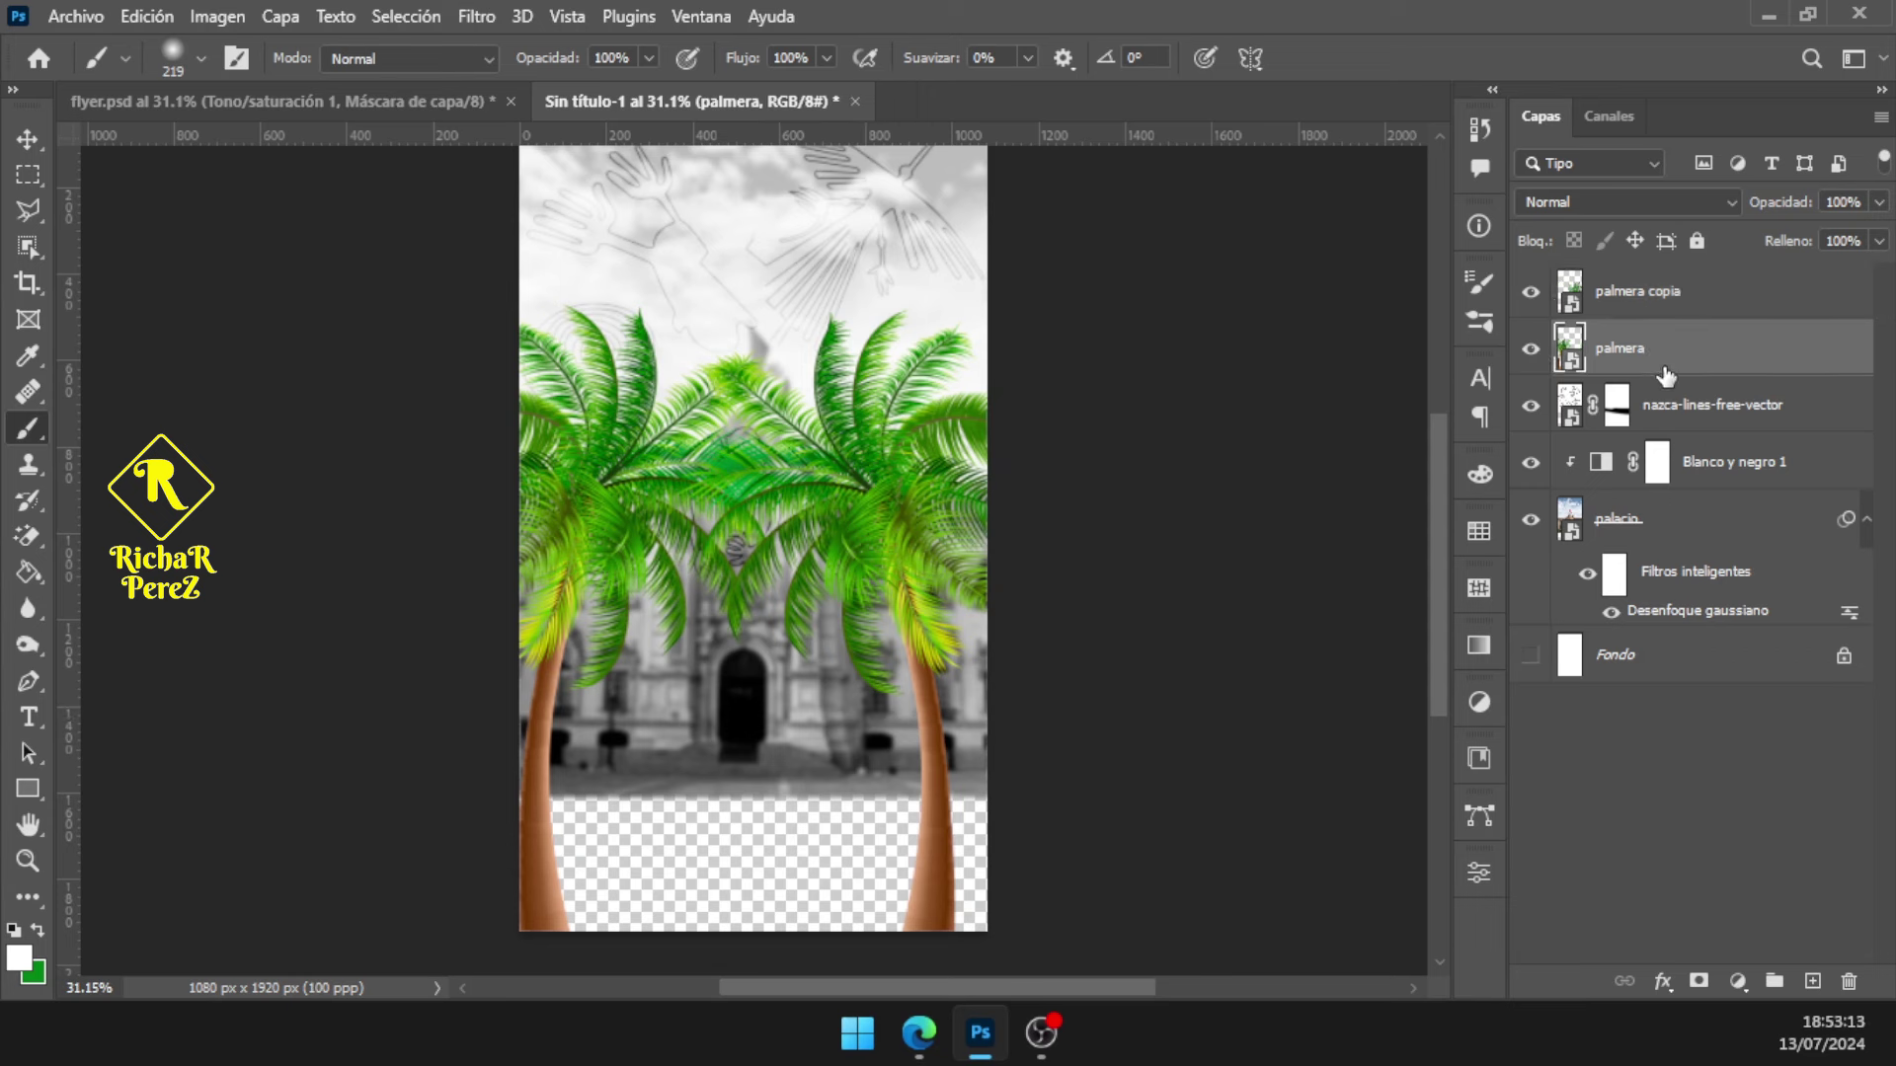
# Add a mask to palmera and paint out the base of its trunk with a larger brush
pyautogui.click(1530, 349)
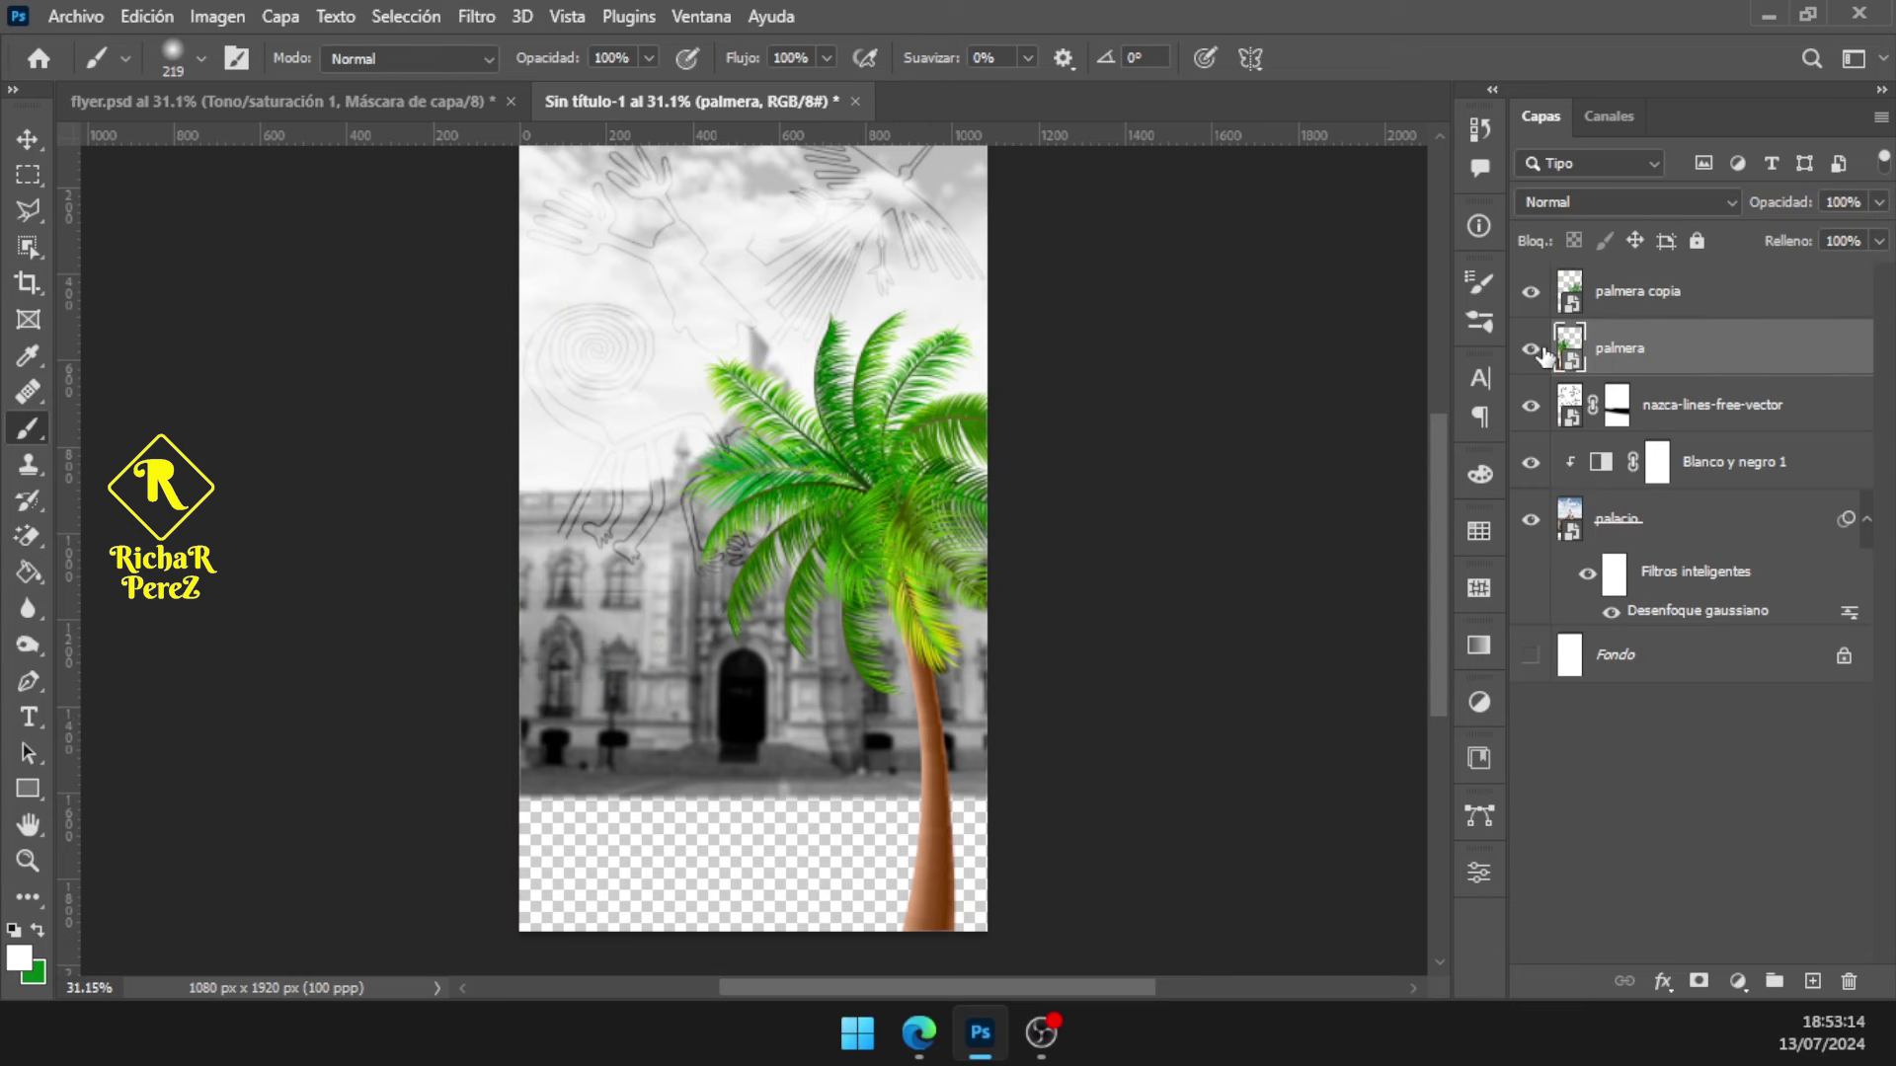
pyautogui.click(1700, 981)
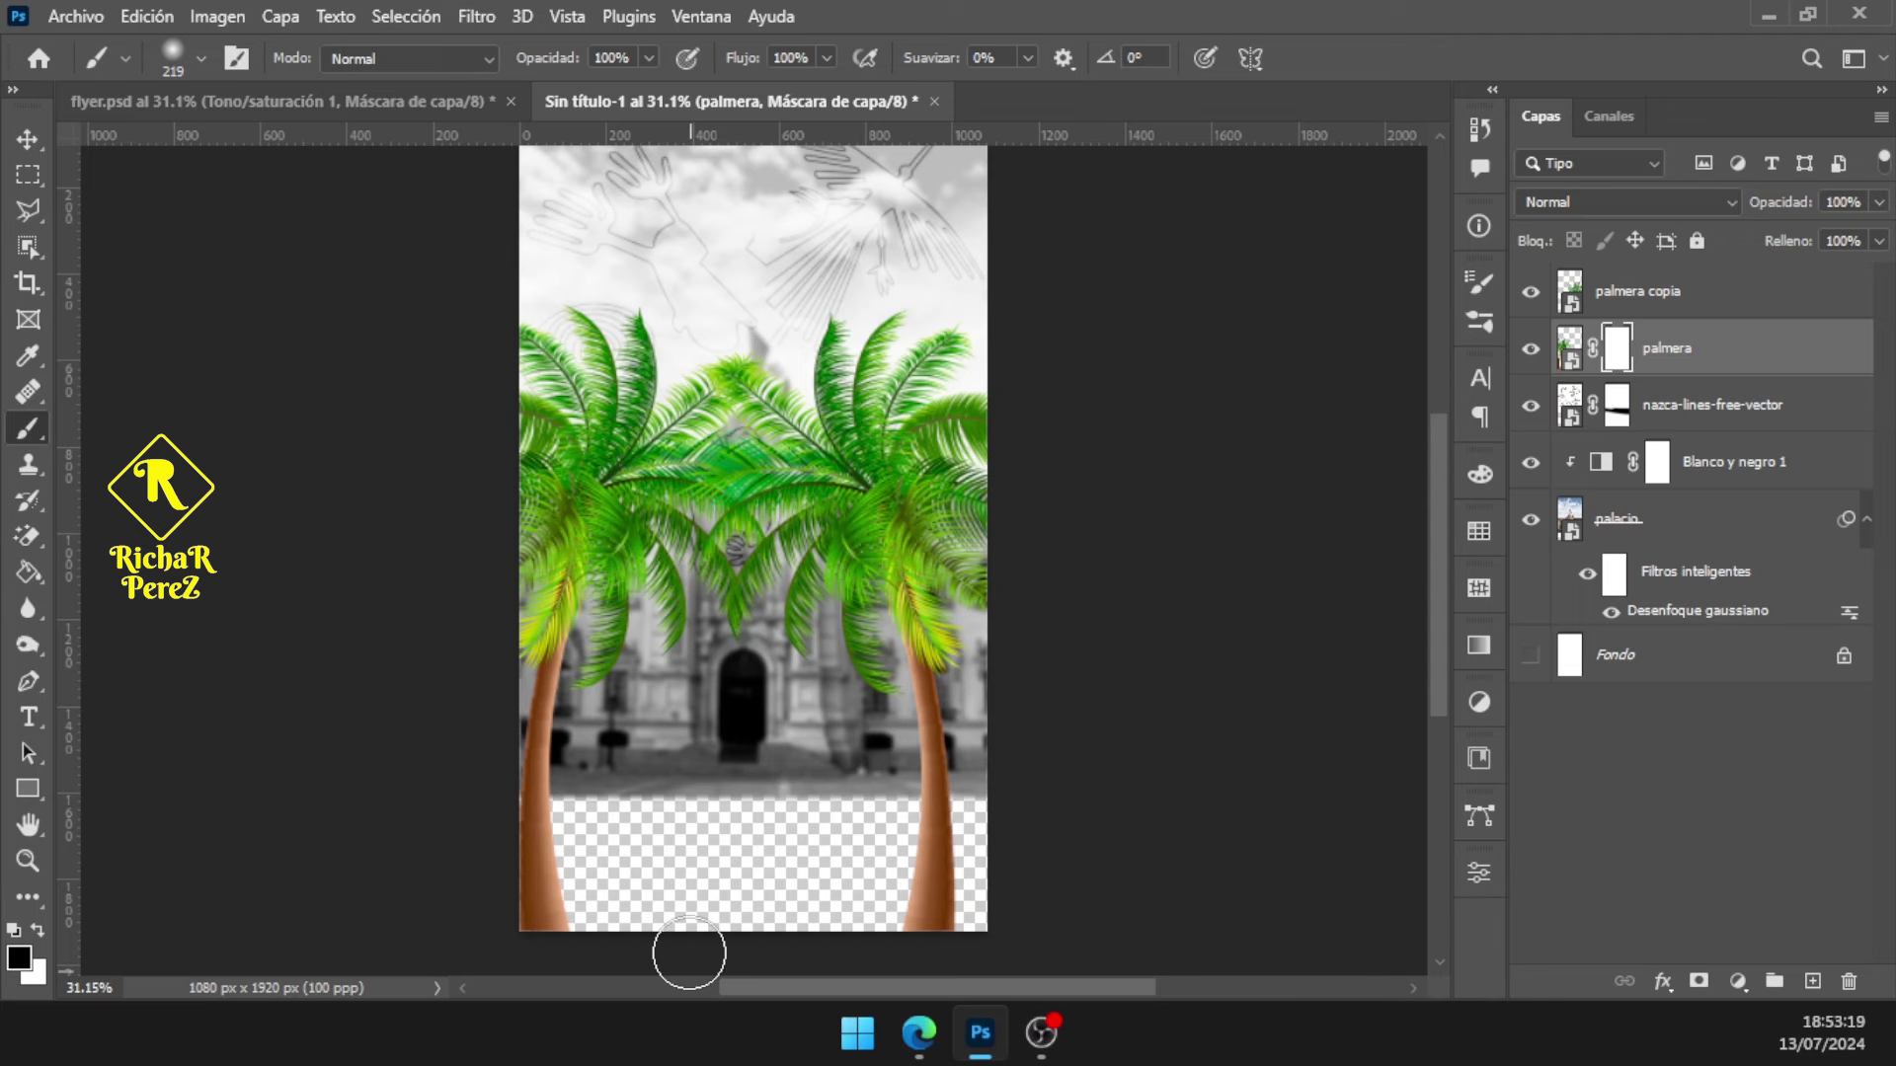
pyautogui.scroll(-2, 689, 948)
pyautogui.press(']')
pyautogui.press(']')
pyautogui.press(']')
pyautogui.moveTo(594, 845); pyautogui.dragTo(542, 846)
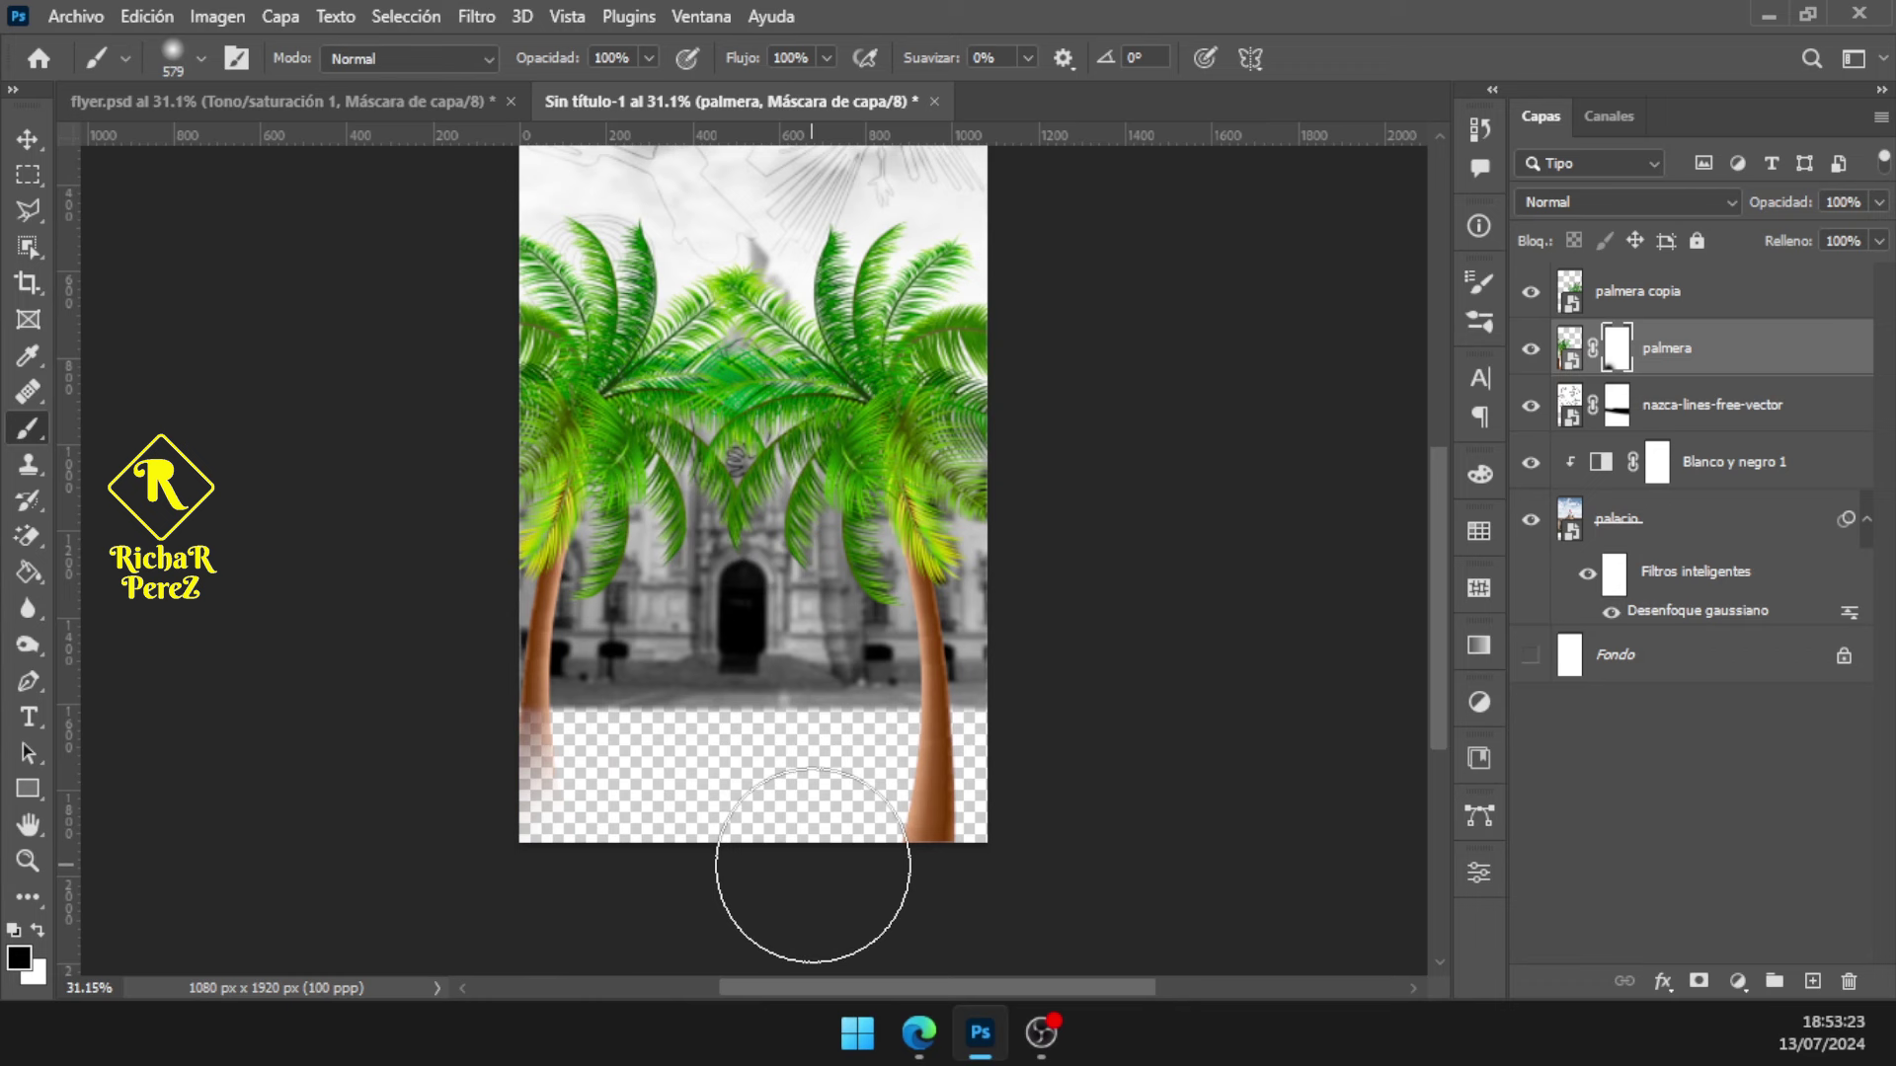
# Add a mask to palmera copia and fade out its trunk base in black
pyautogui.click(1644, 297)
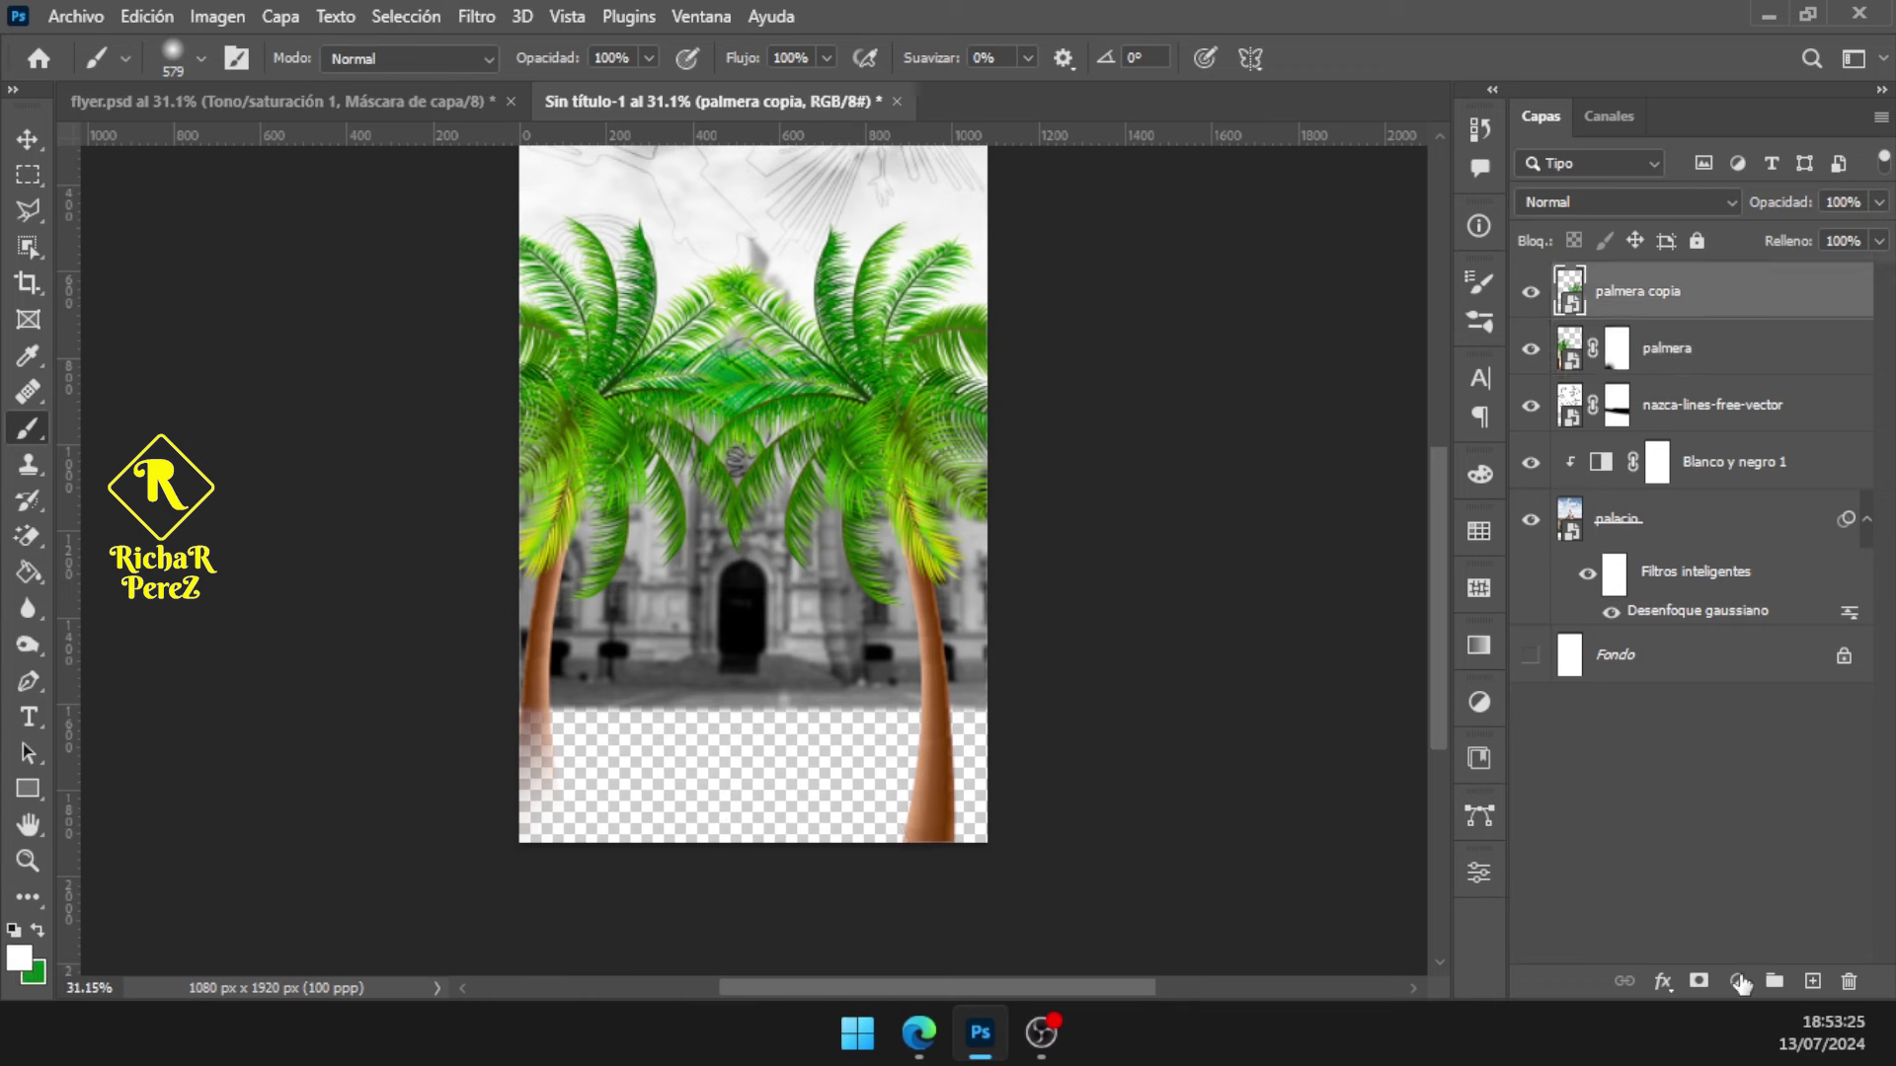
pyautogui.click(1698, 981)
pyautogui.press('x')
pyautogui.moveTo(933, 829); pyautogui.dragTo(909, 909)
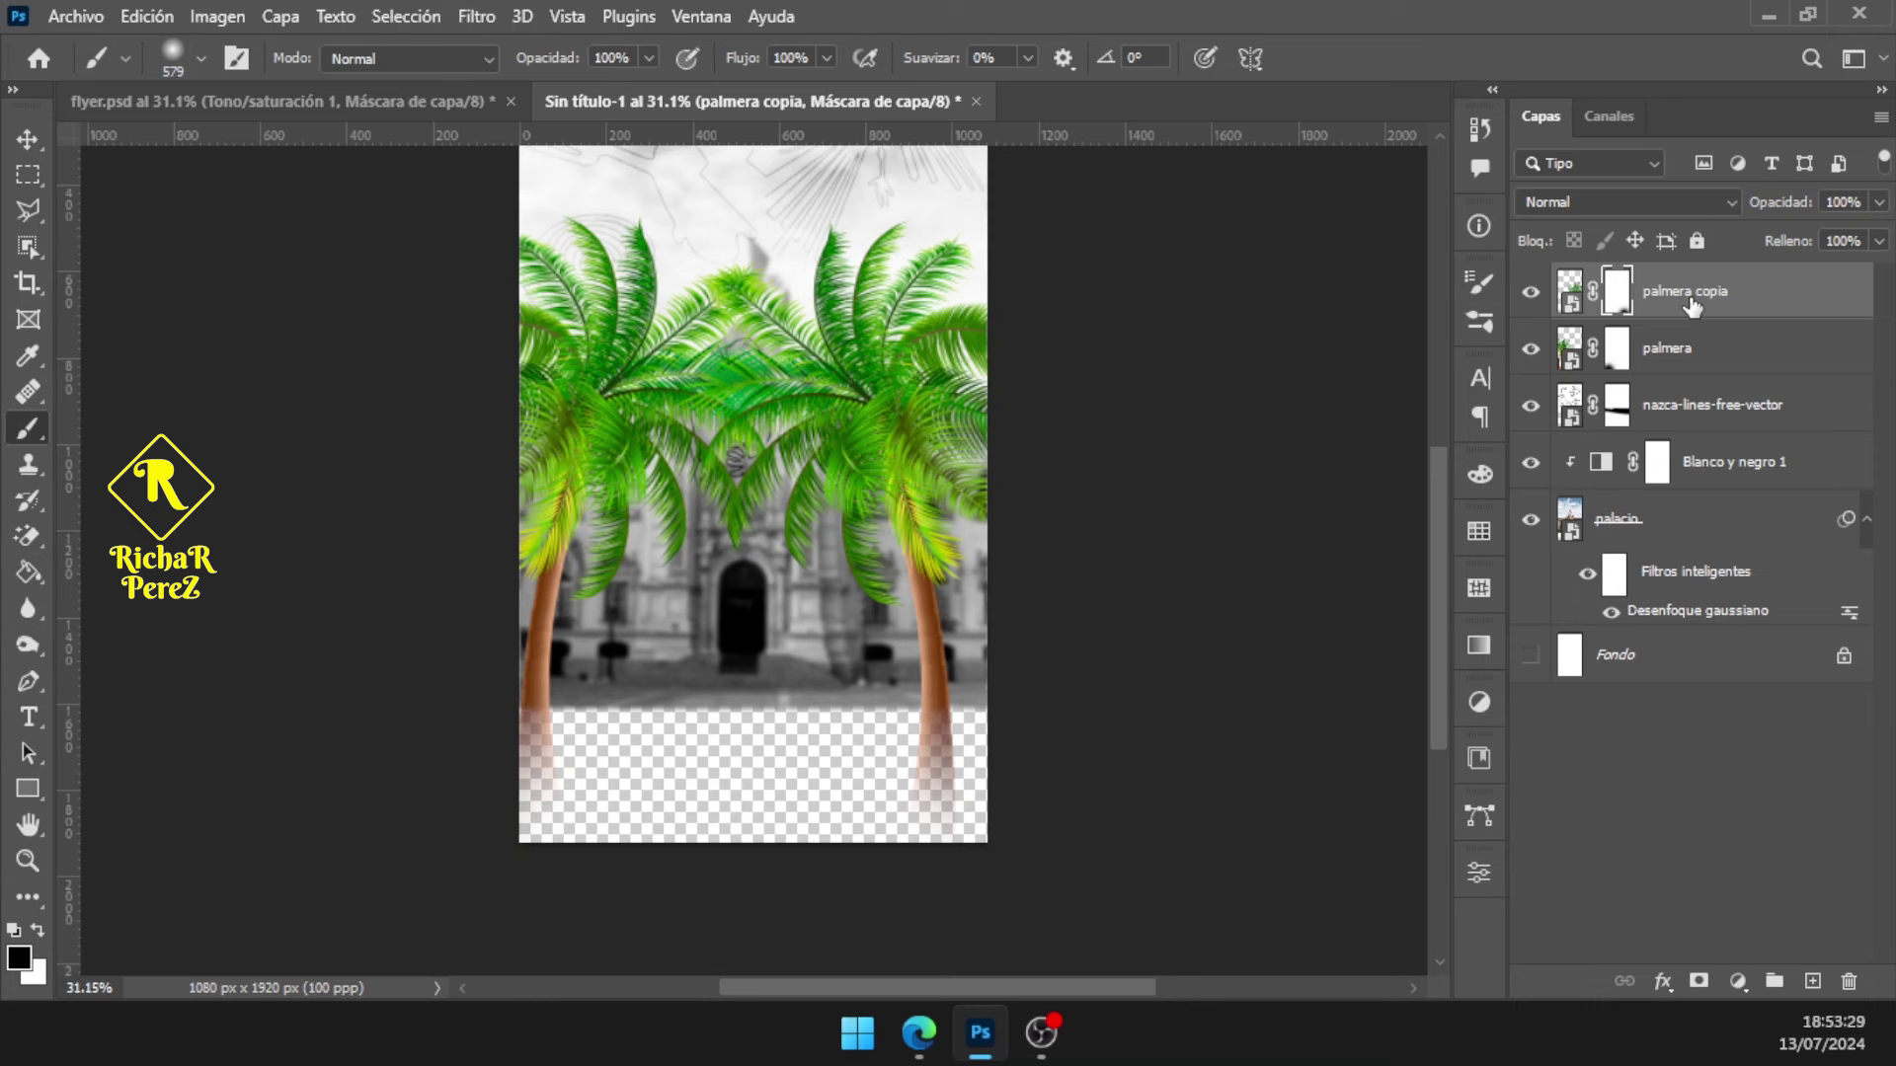
pyautogui.click(1683, 365)
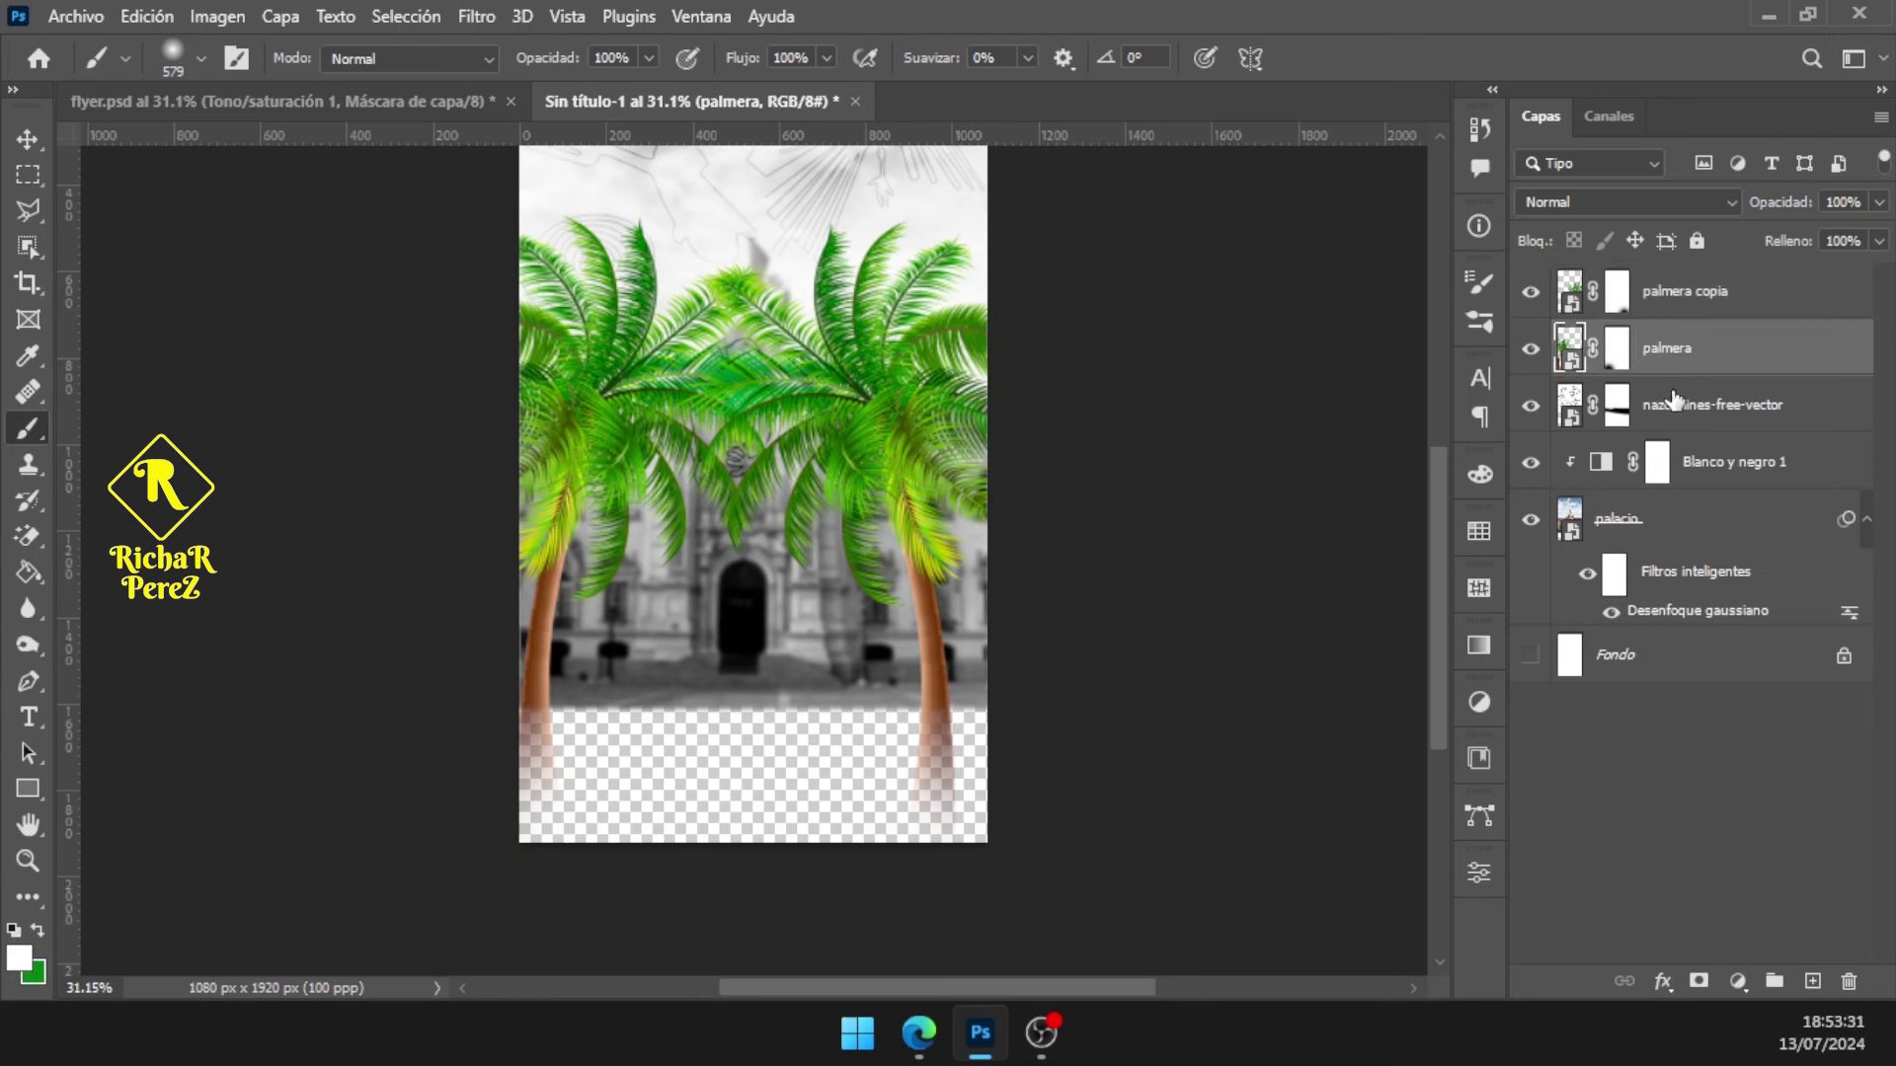
pyautogui.hotkey('alt', 'Tab')
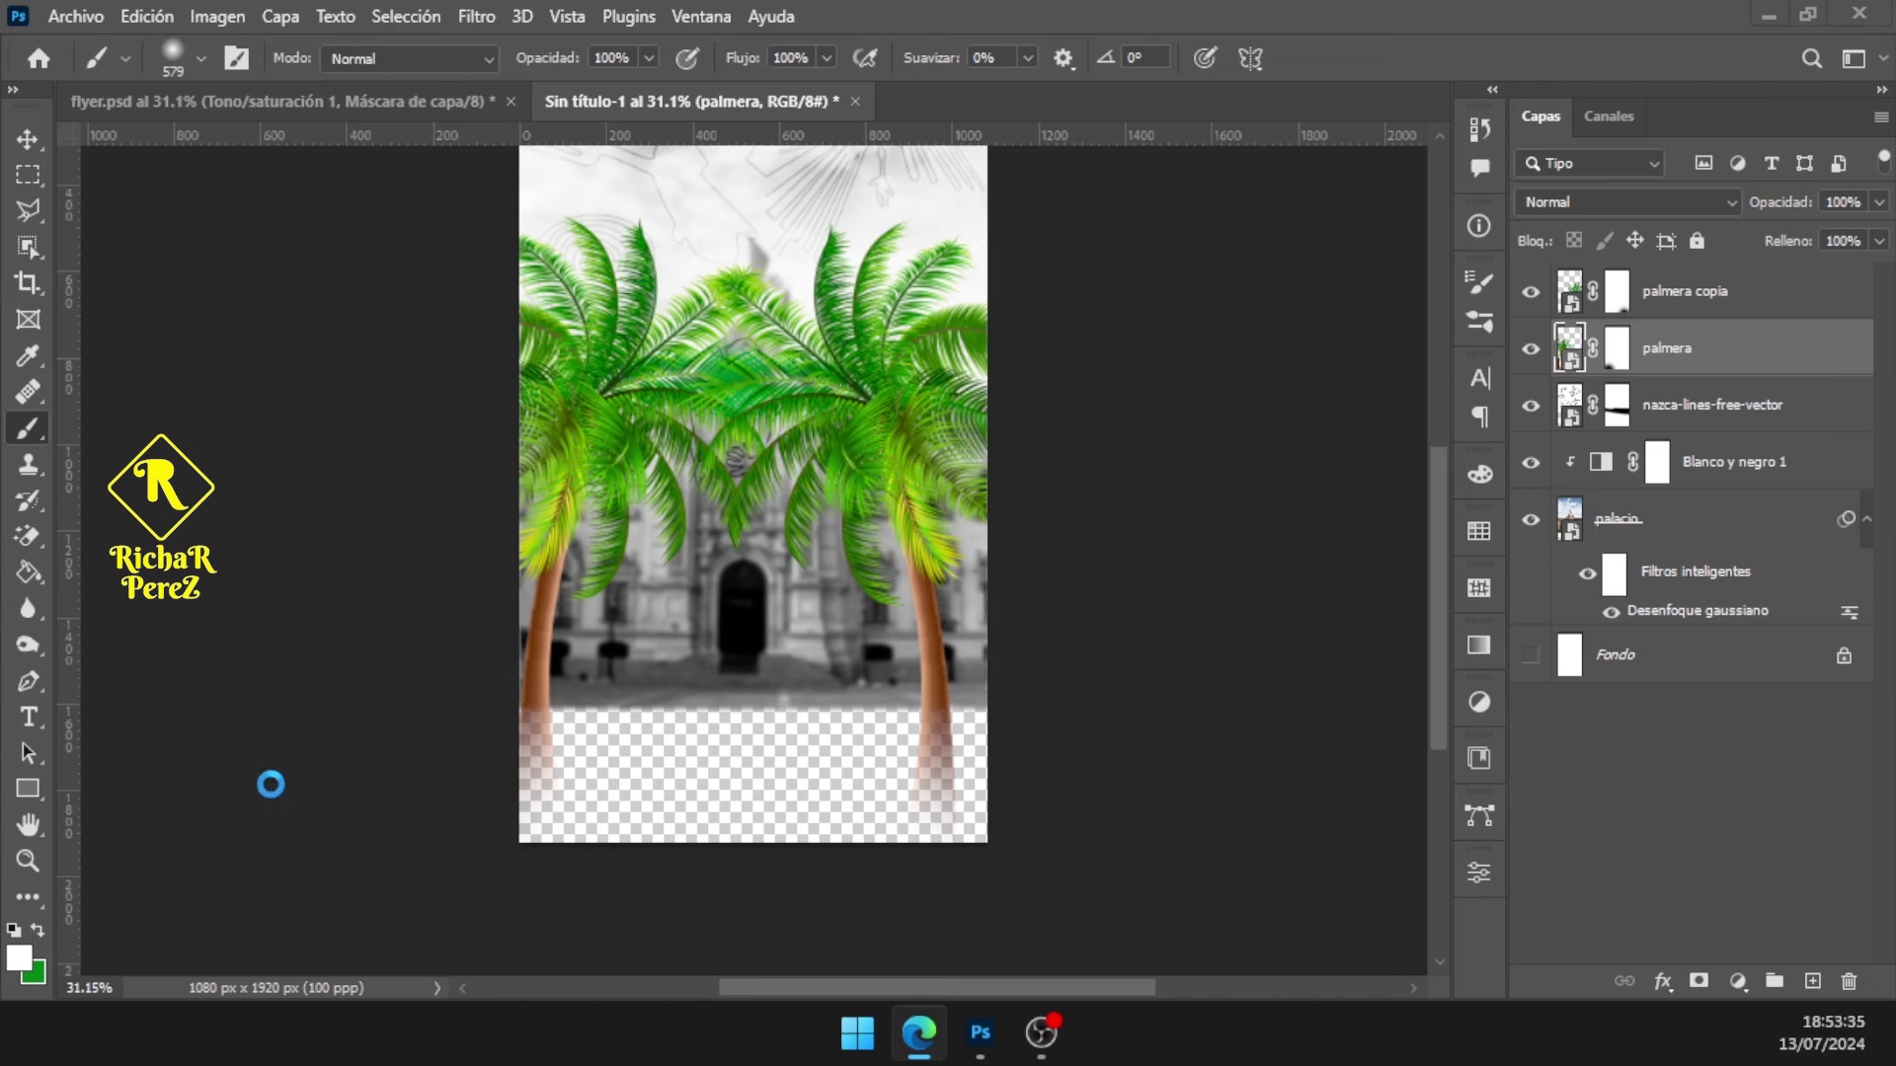
pyautogui.click(1738, 981)
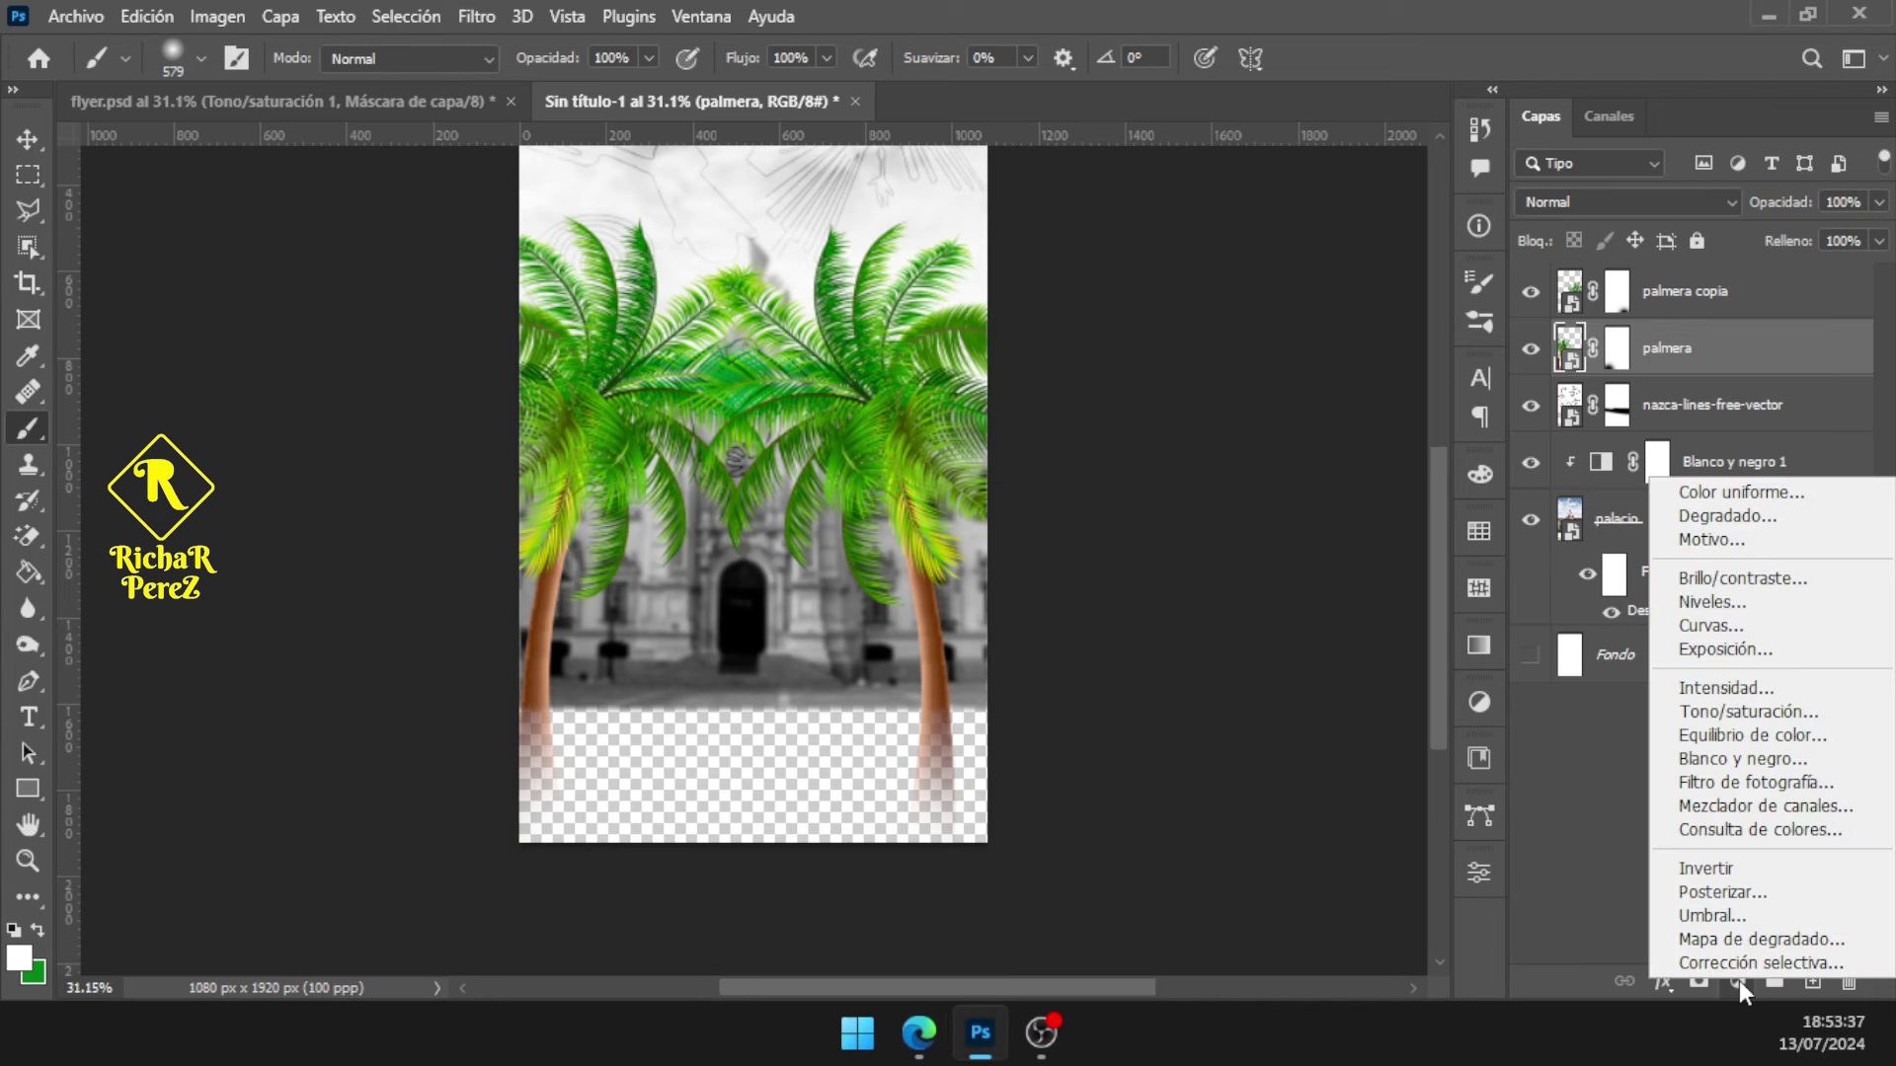
# Add a Blanco y negro adjustment clipped to the palmera layer
pyautogui.click(1750, 760)
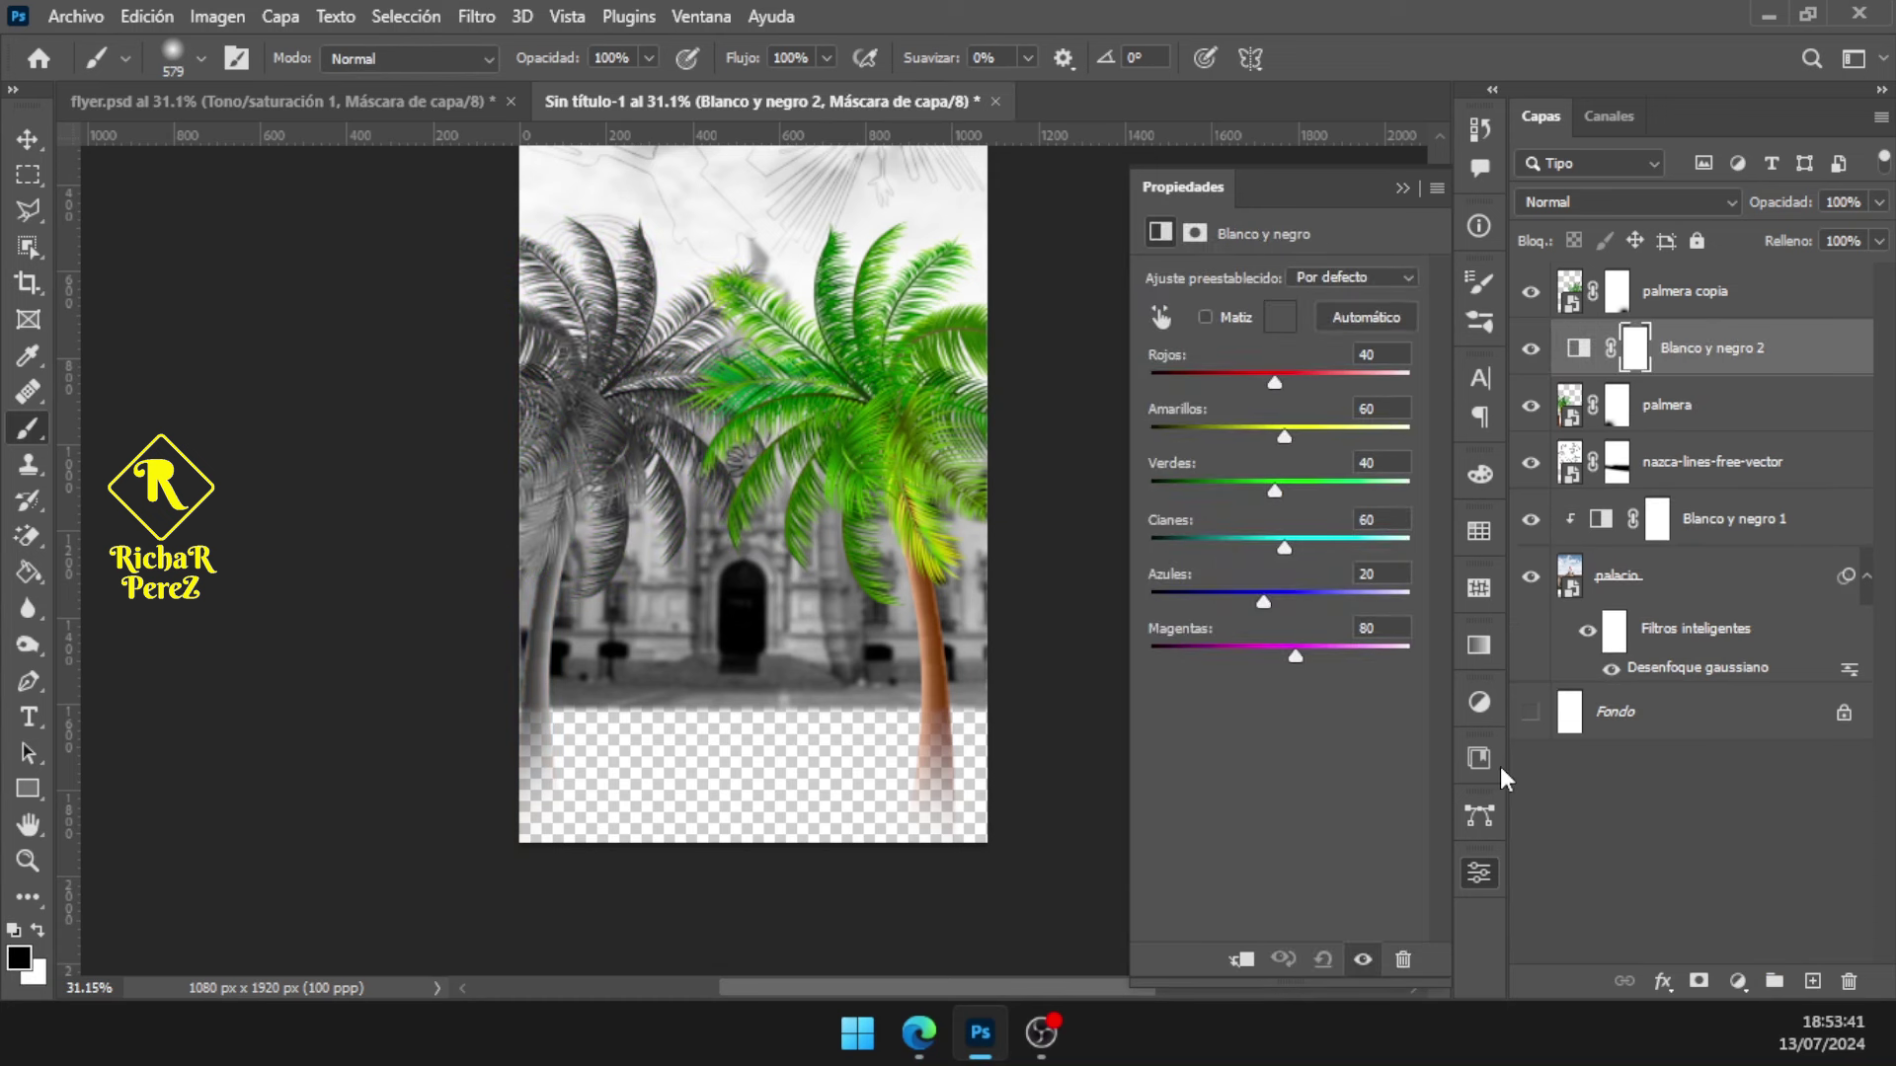
pyautogui.click(1239, 962)
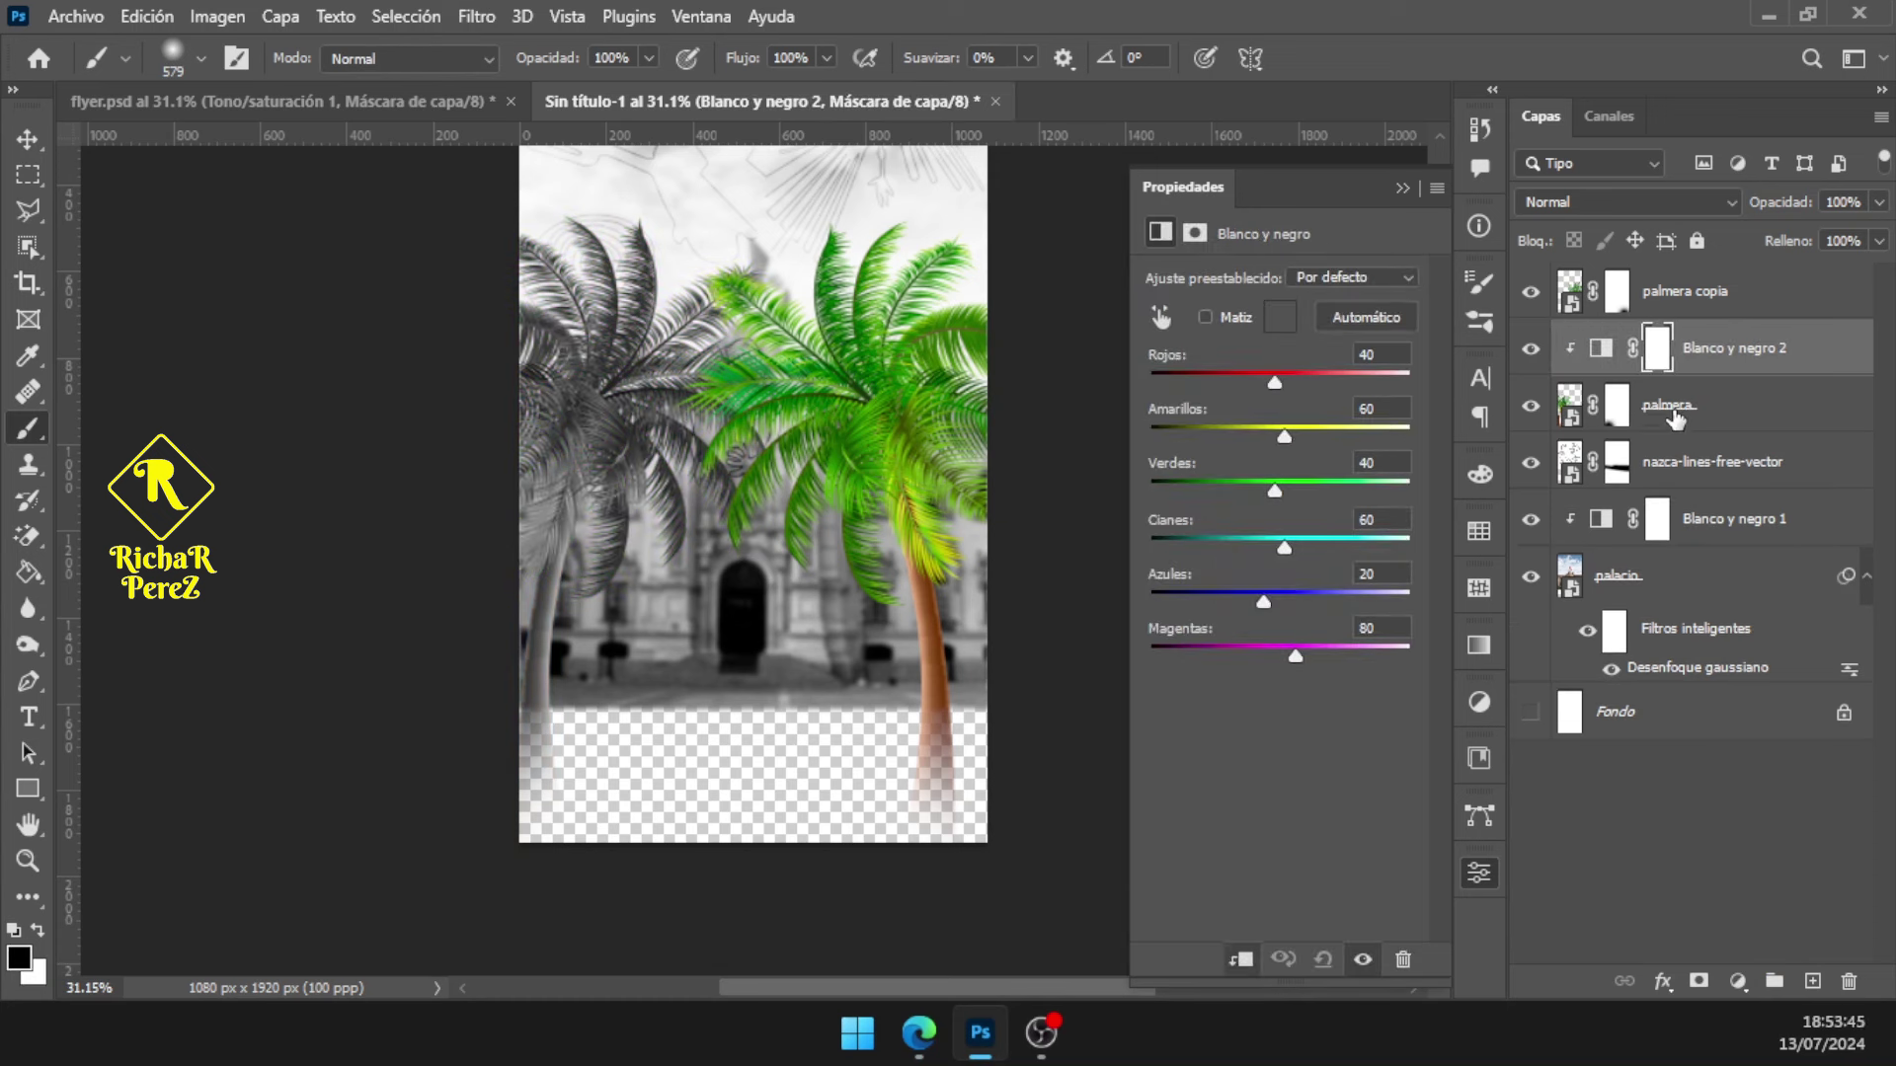
pyautogui.click(1529, 410)
# Set the black-and-white mix to Rojos 153, Amarillos 132, Verdes -200, Cianes 107
pyautogui.doubleClick(1382, 353)
pyautogui.write('153')
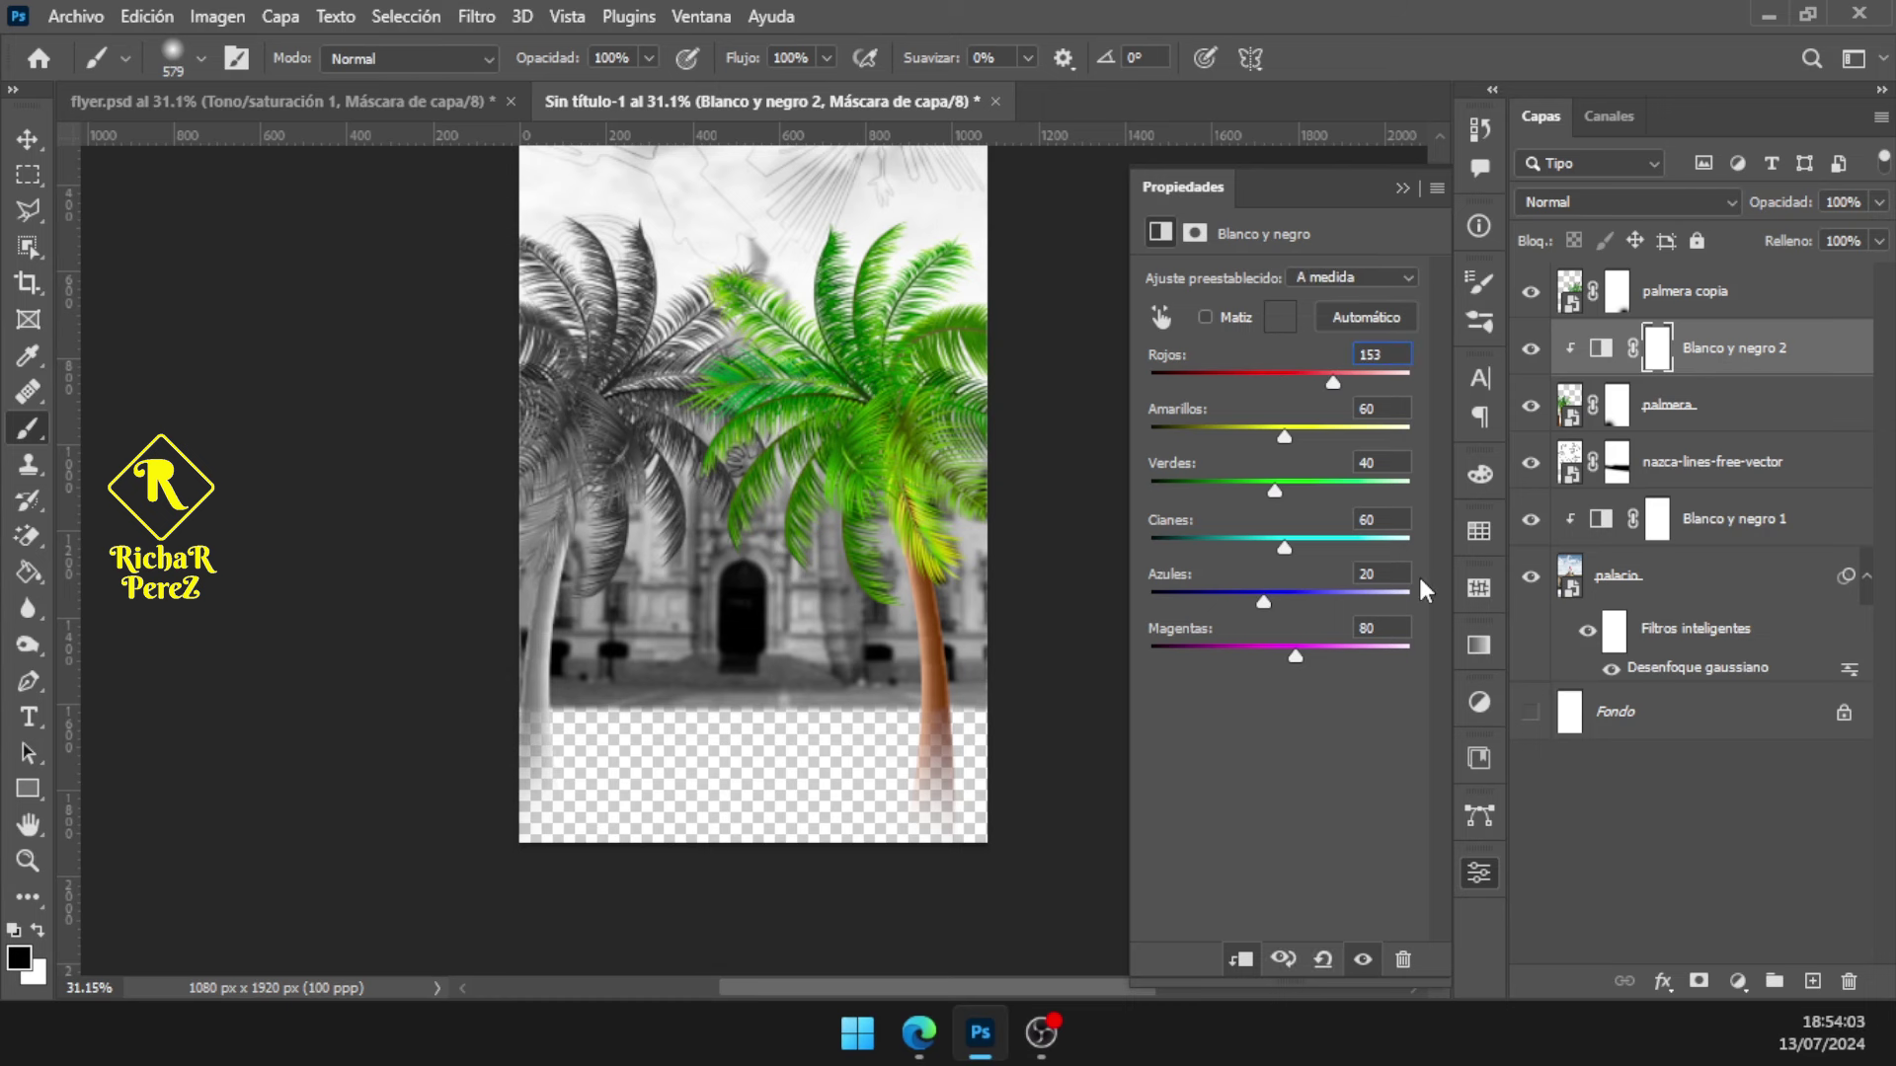
pyautogui.click(1378, 414)
pyautogui.moveTo(1289, 442); pyautogui.dragTo(1325, 442)
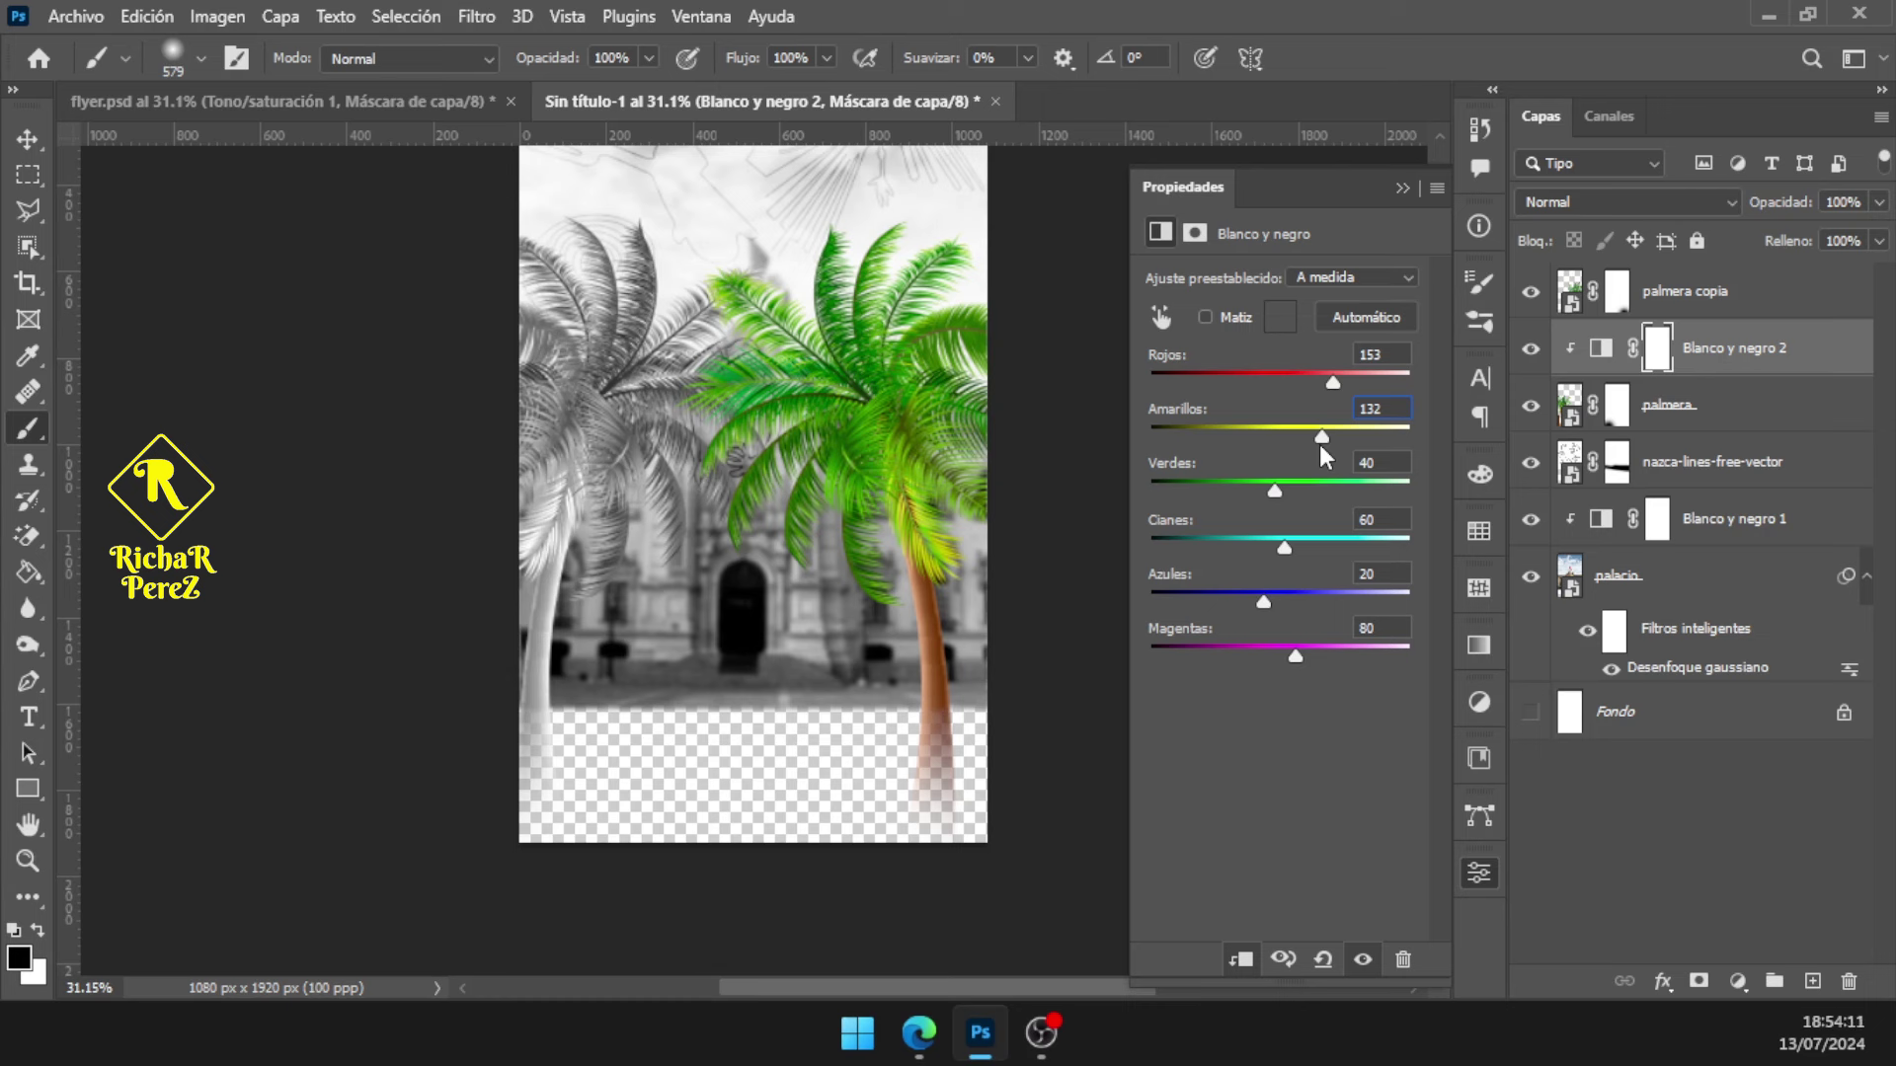
pyautogui.click(1272, 491)
pyautogui.moveTo(1272, 489); pyautogui.dragTo(1149, 491)
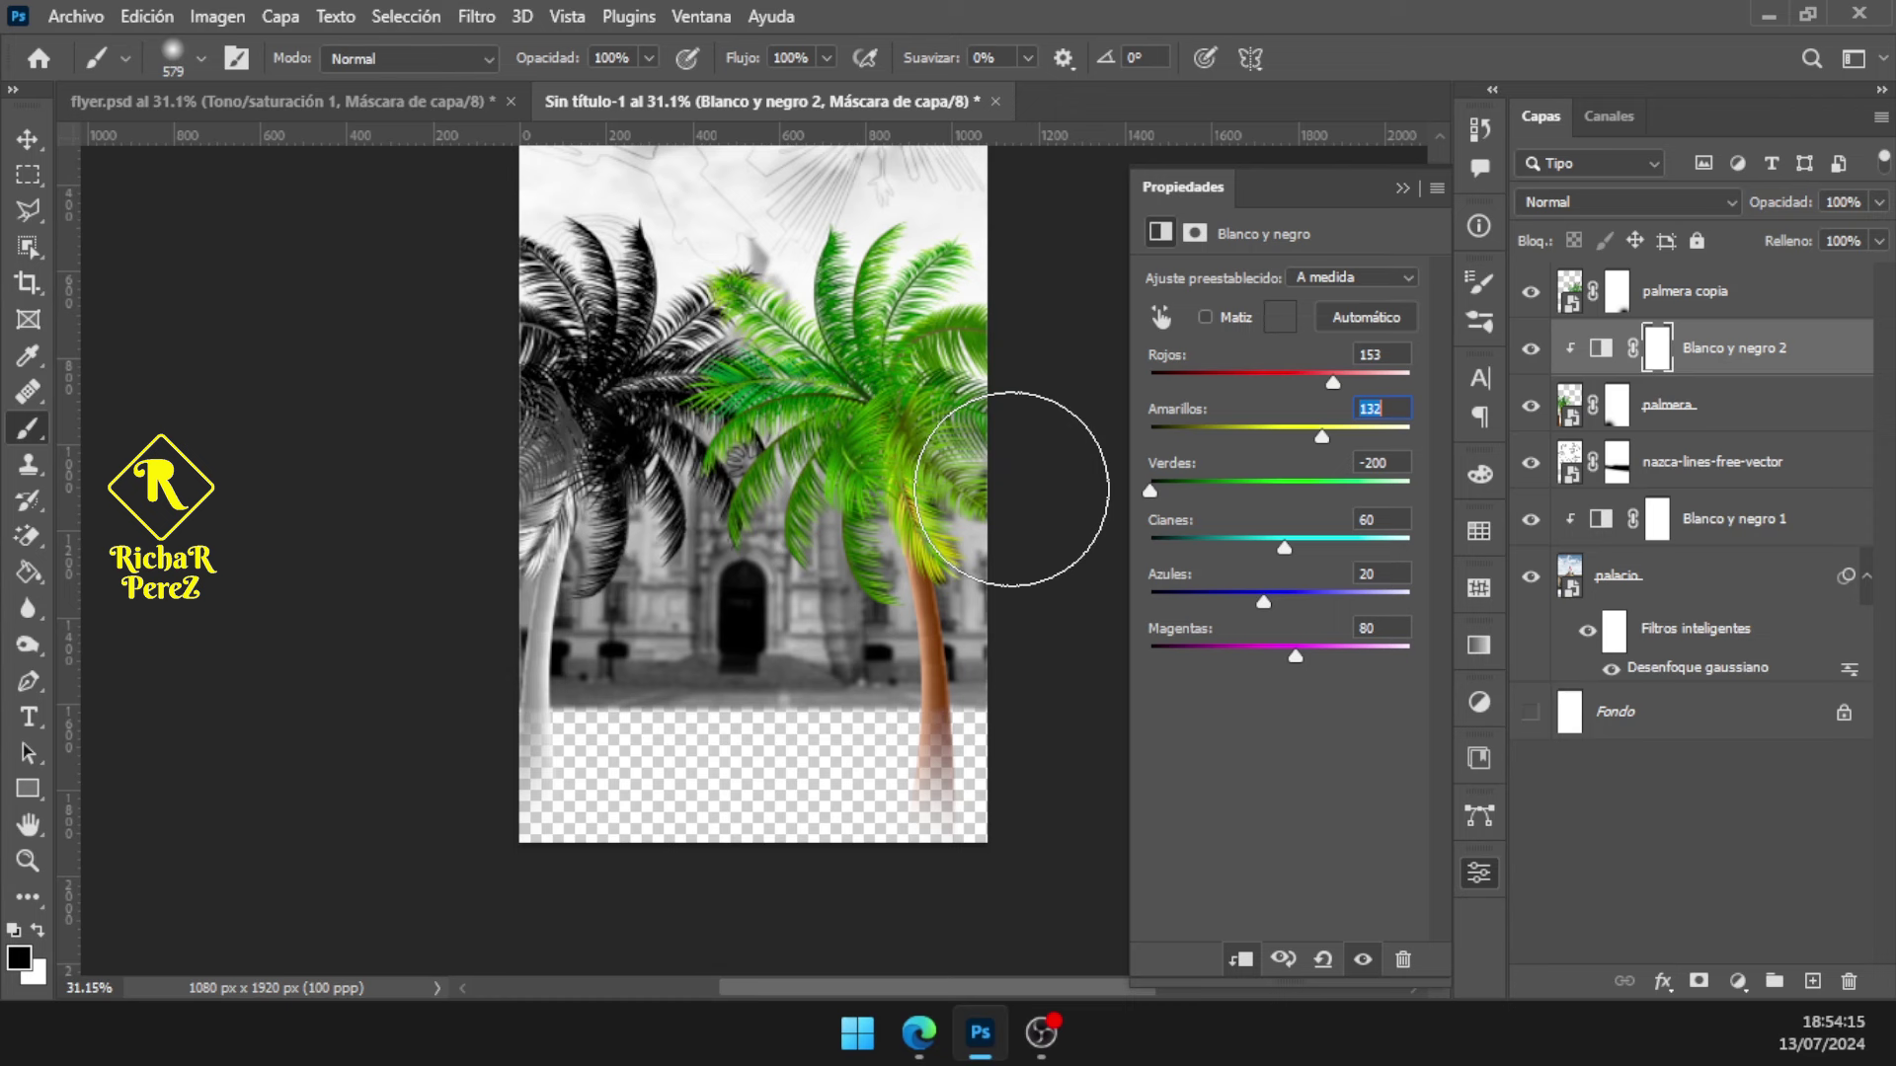
pyautogui.click(1403, 520)
pyautogui.write('107')
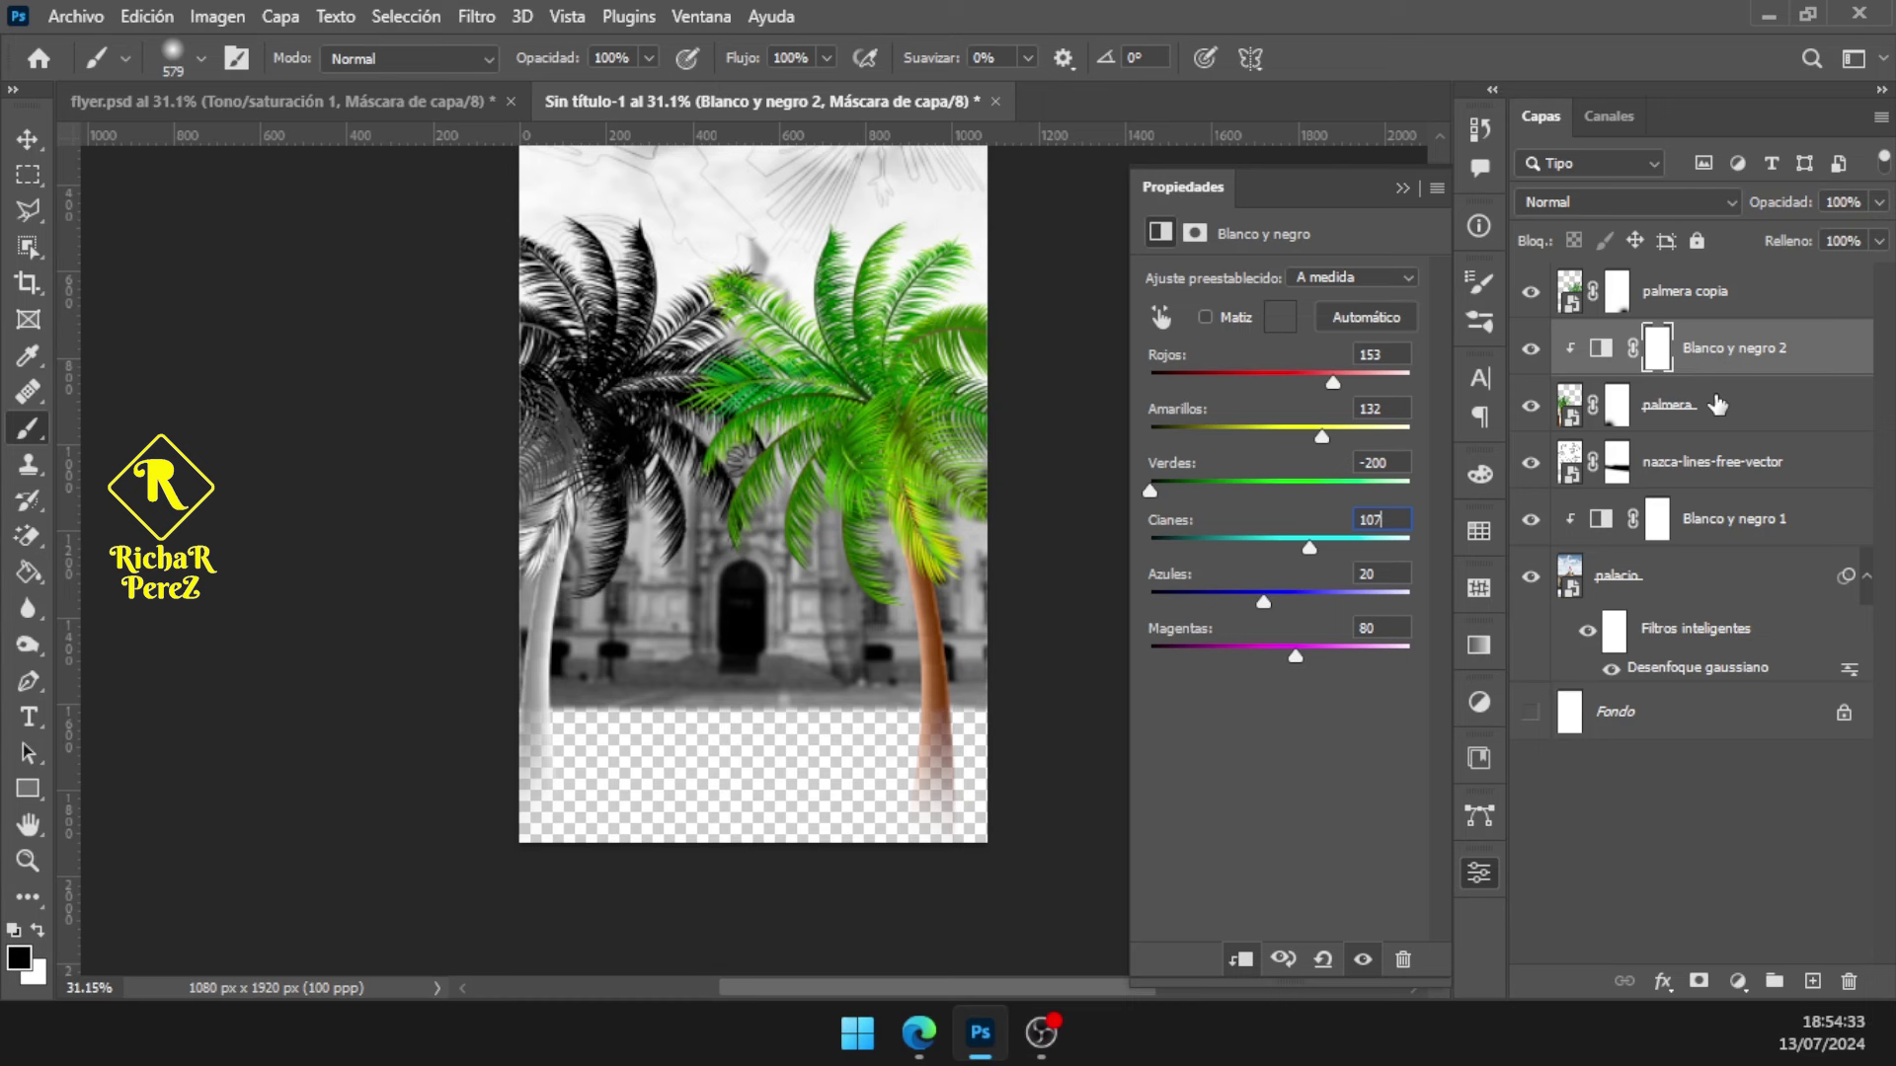
# Copy Blanco y negro 2 above palmera copia, clip it, then add an empty Capa 1
pyautogui.click(1710, 314)
pyautogui.moveTo(1713, 347); pyautogui.dragTo(1718, 282)
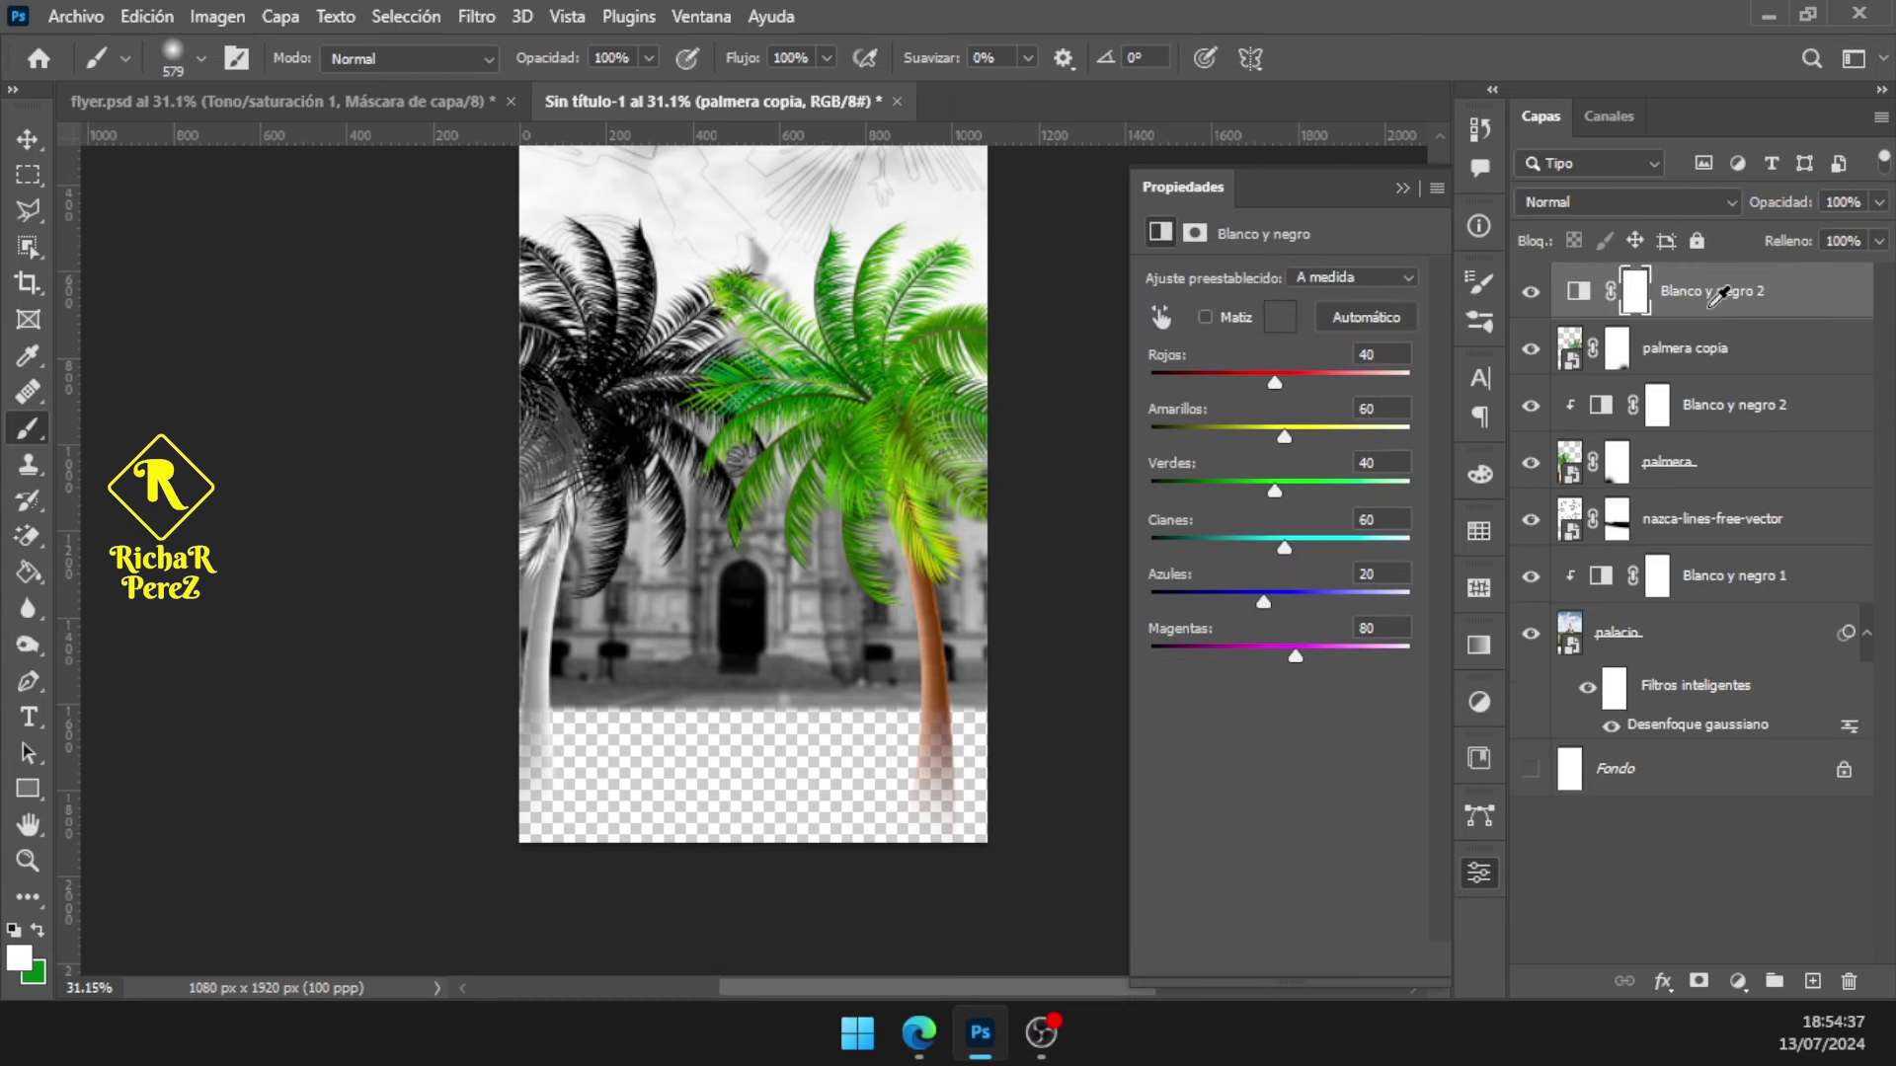
pyautogui.rightClick(1766, 295)
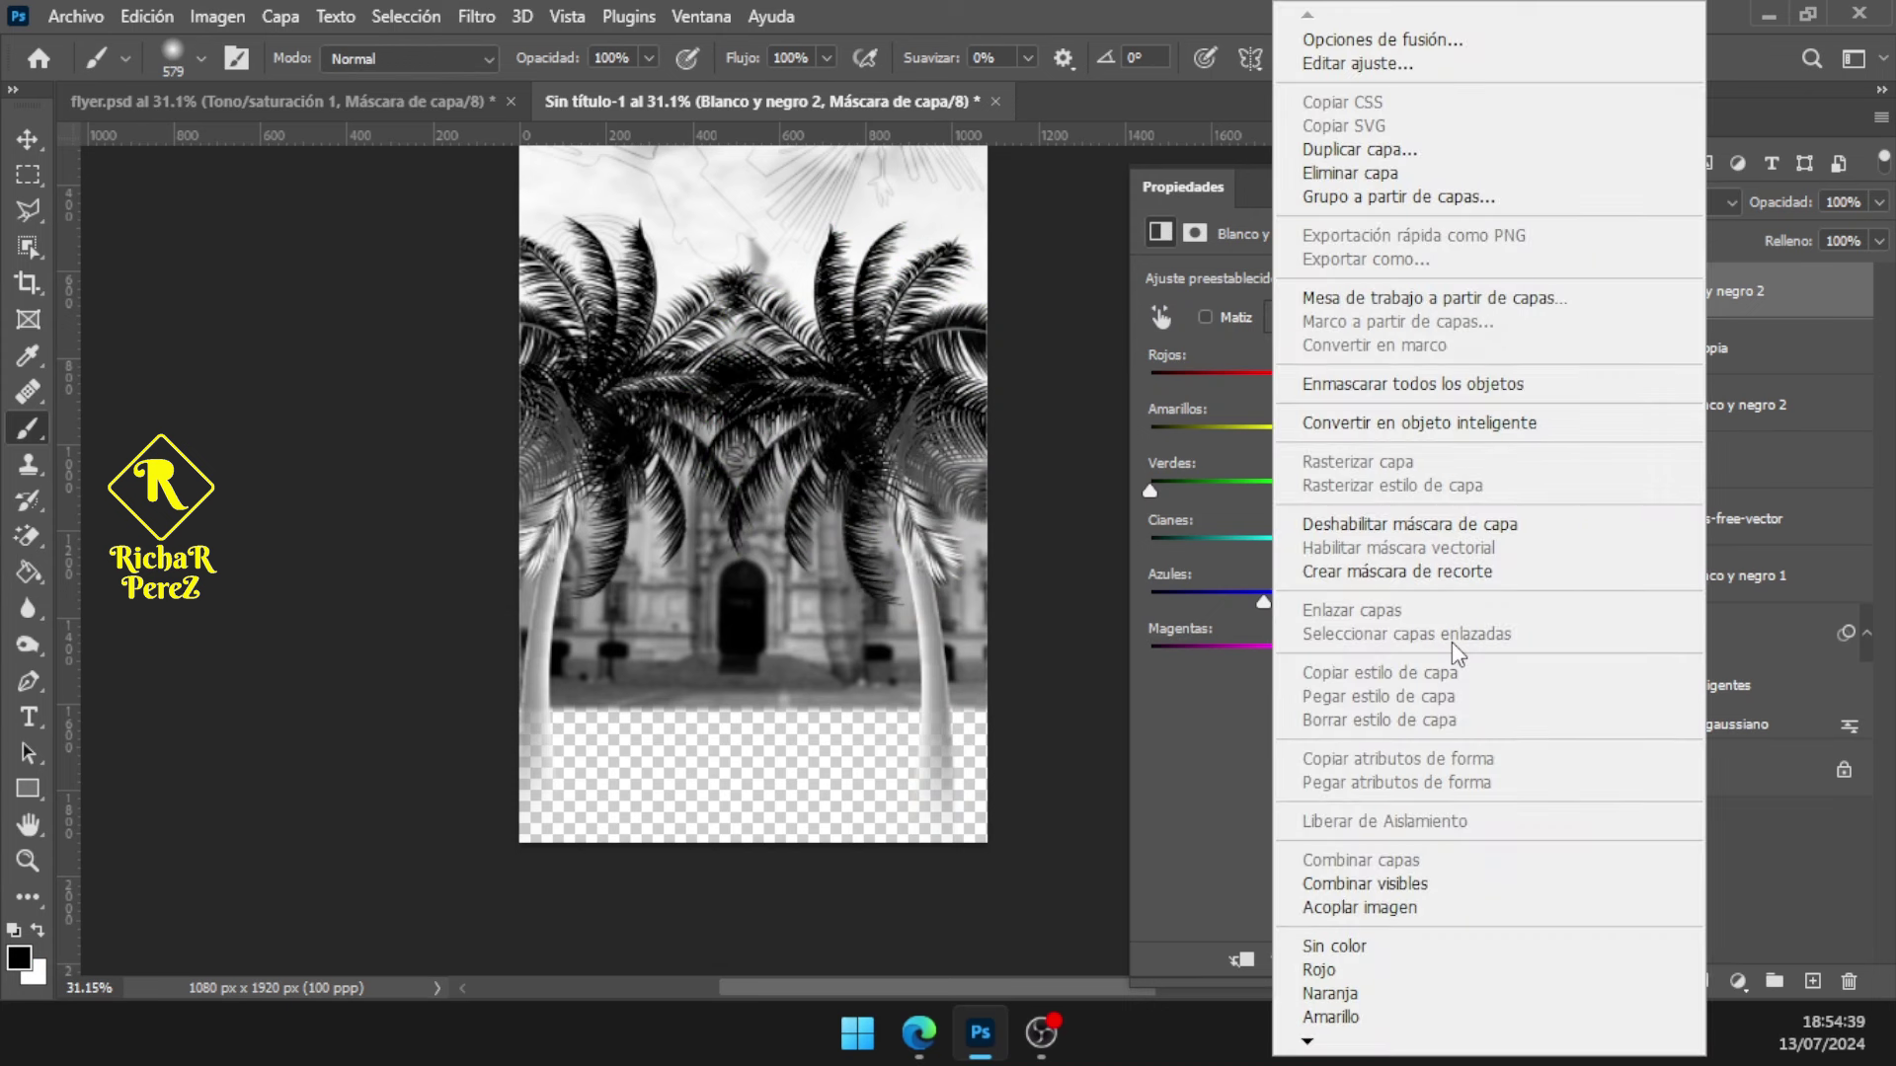
pyautogui.click(1453, 572)
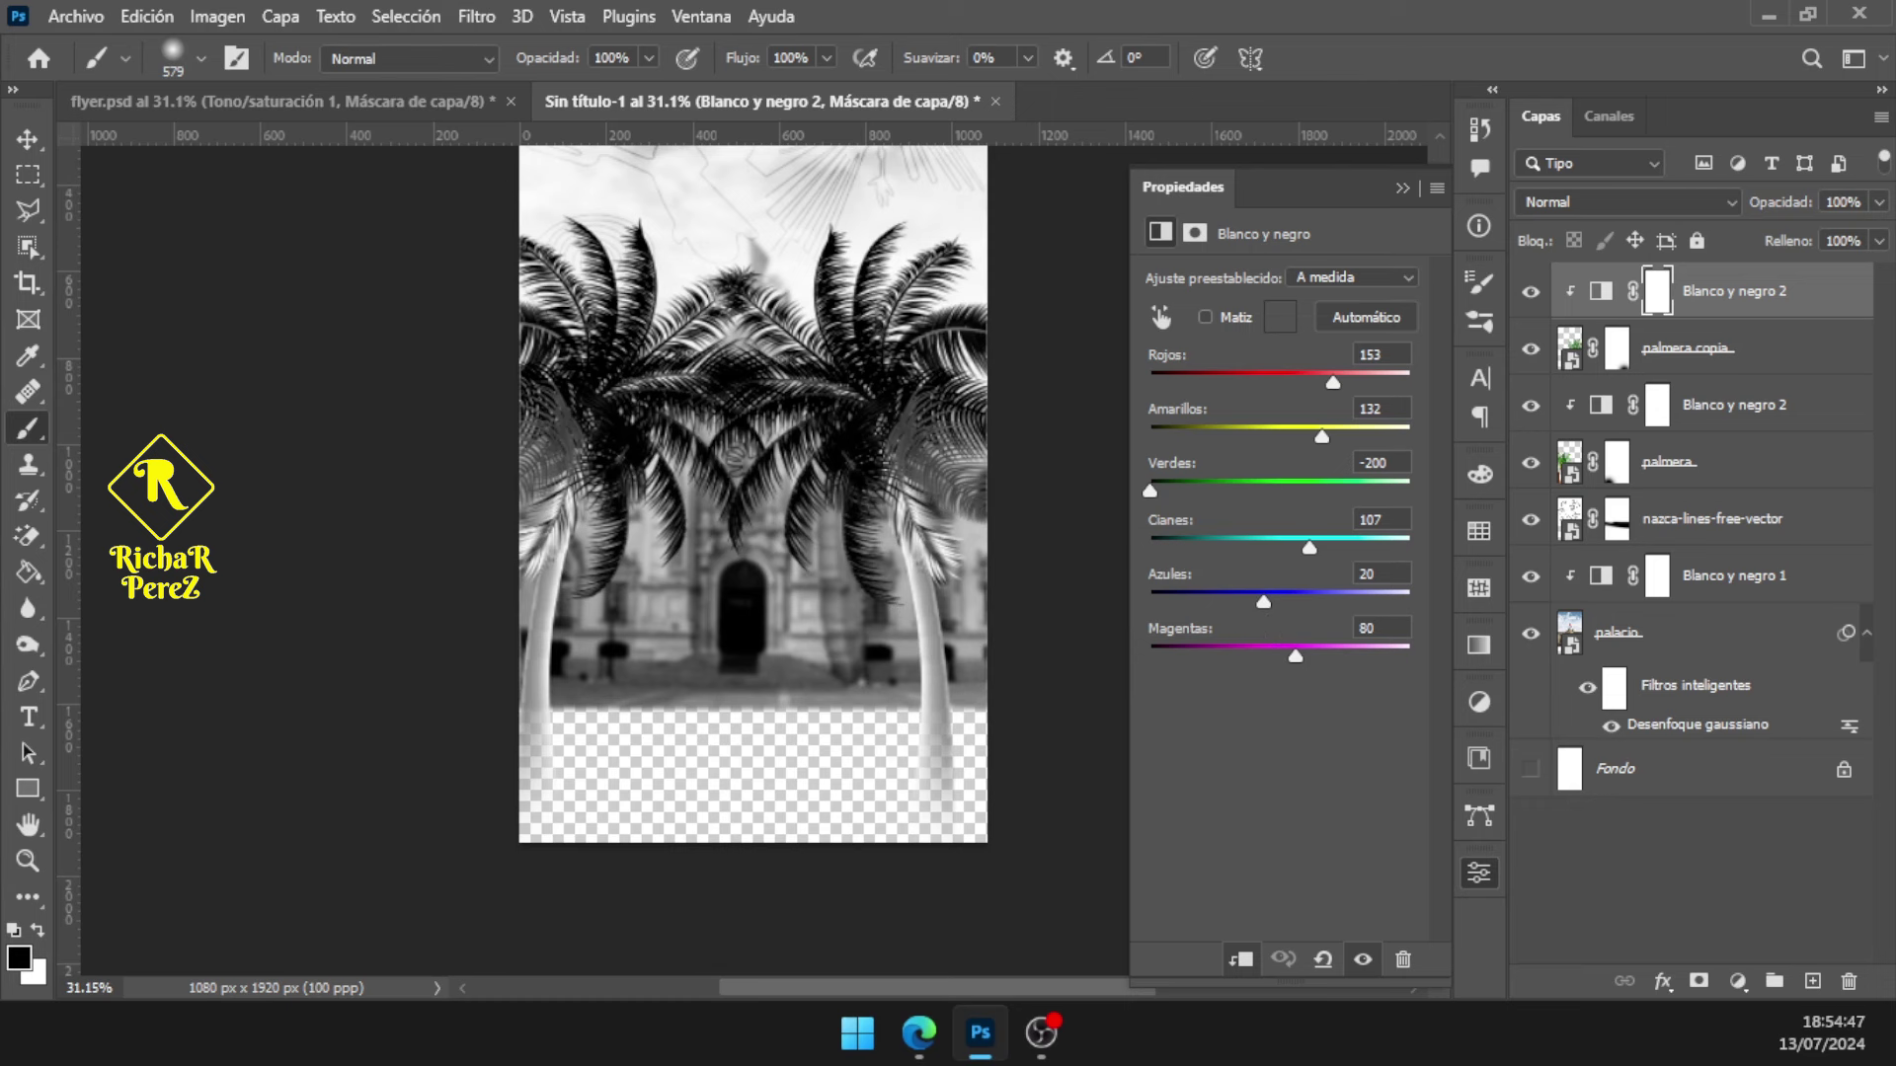
pyautogui.hotkey('alt', 'Tab')
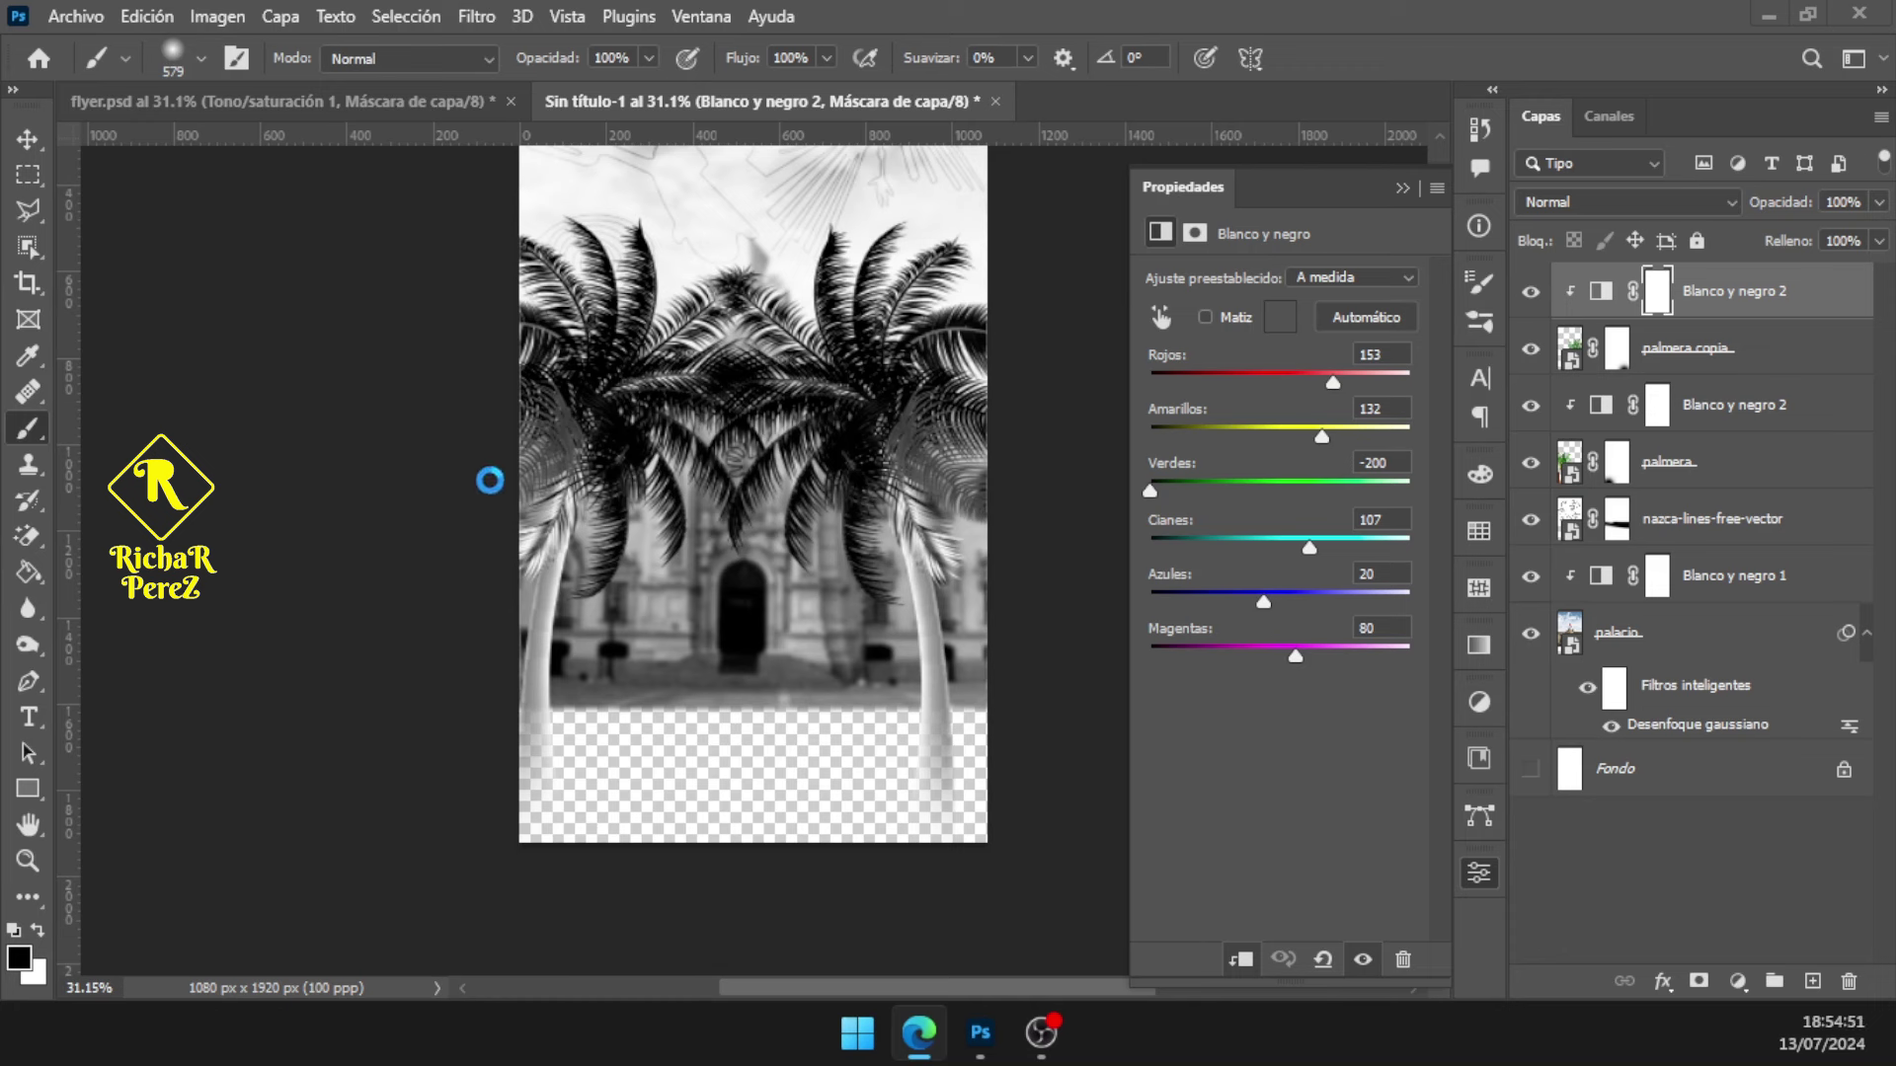
pyautogui.scroll(3, 691, 543)
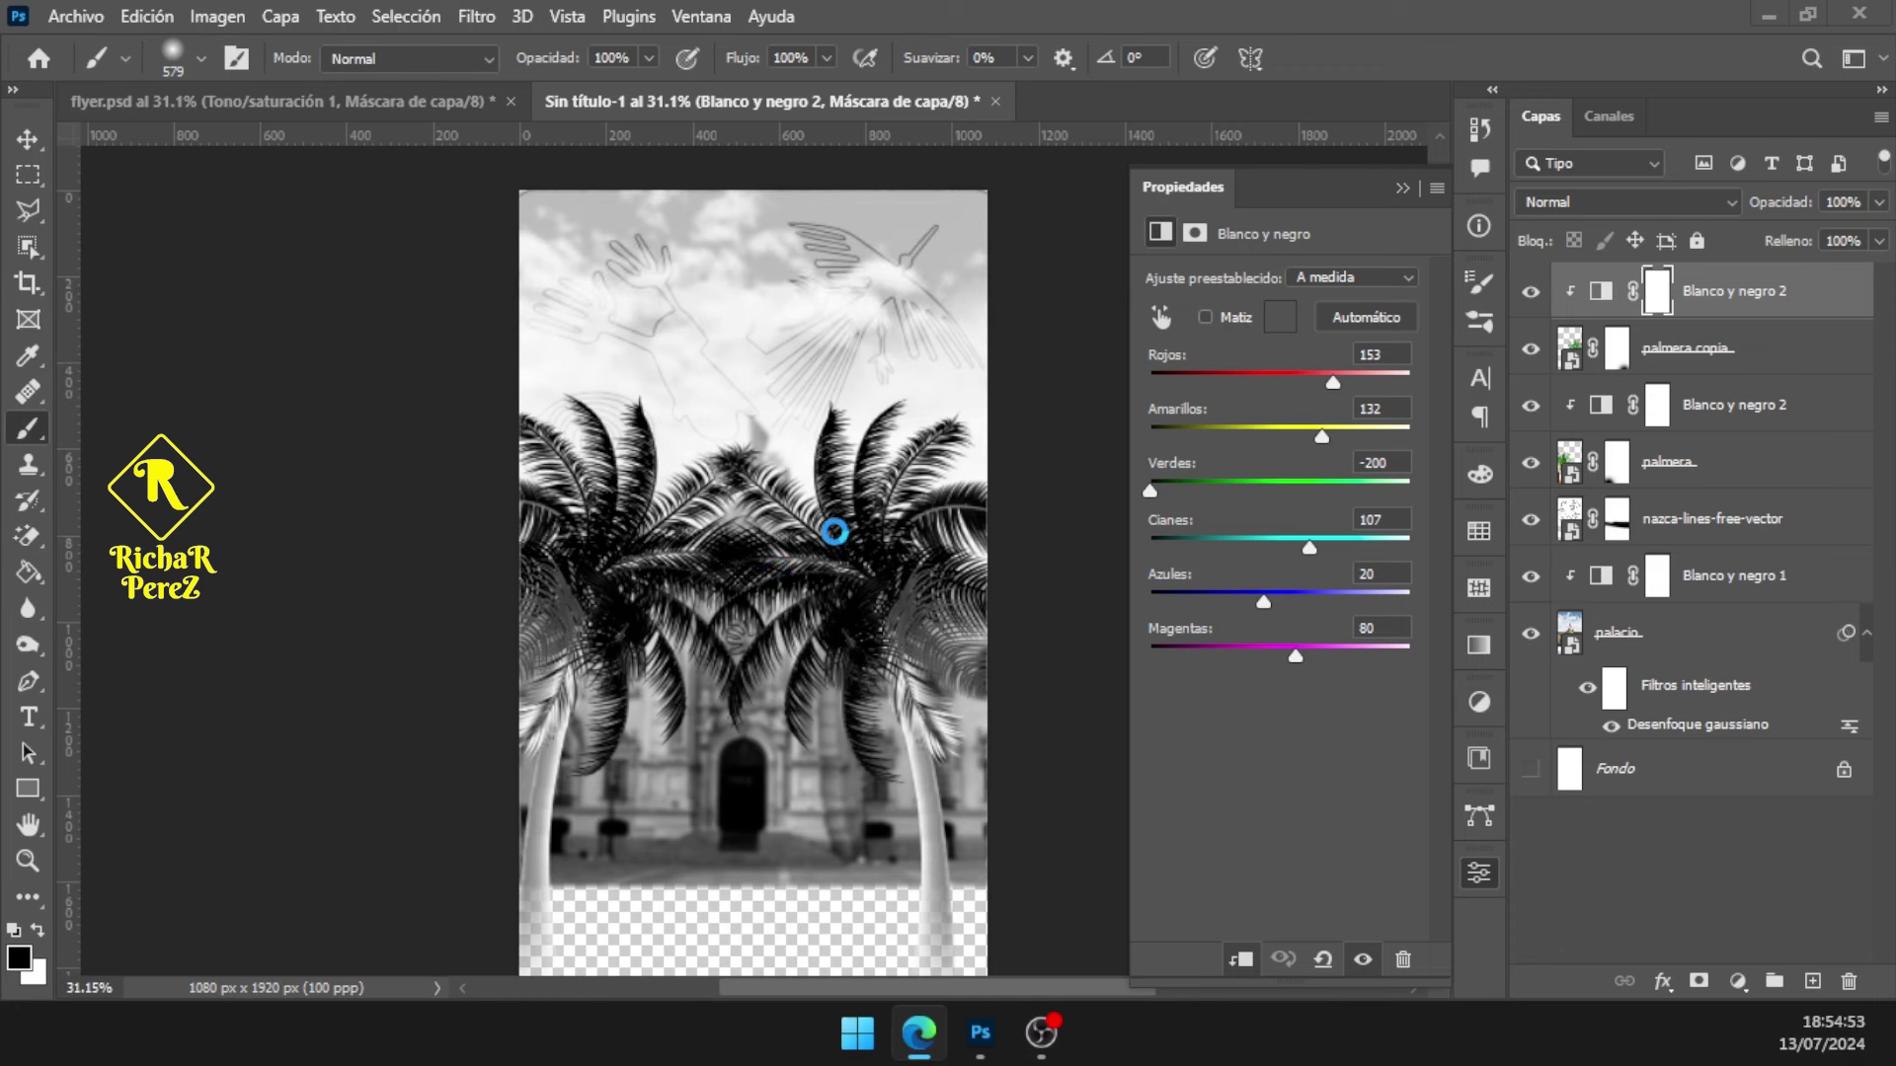
pyautogui.click(1810, 981)
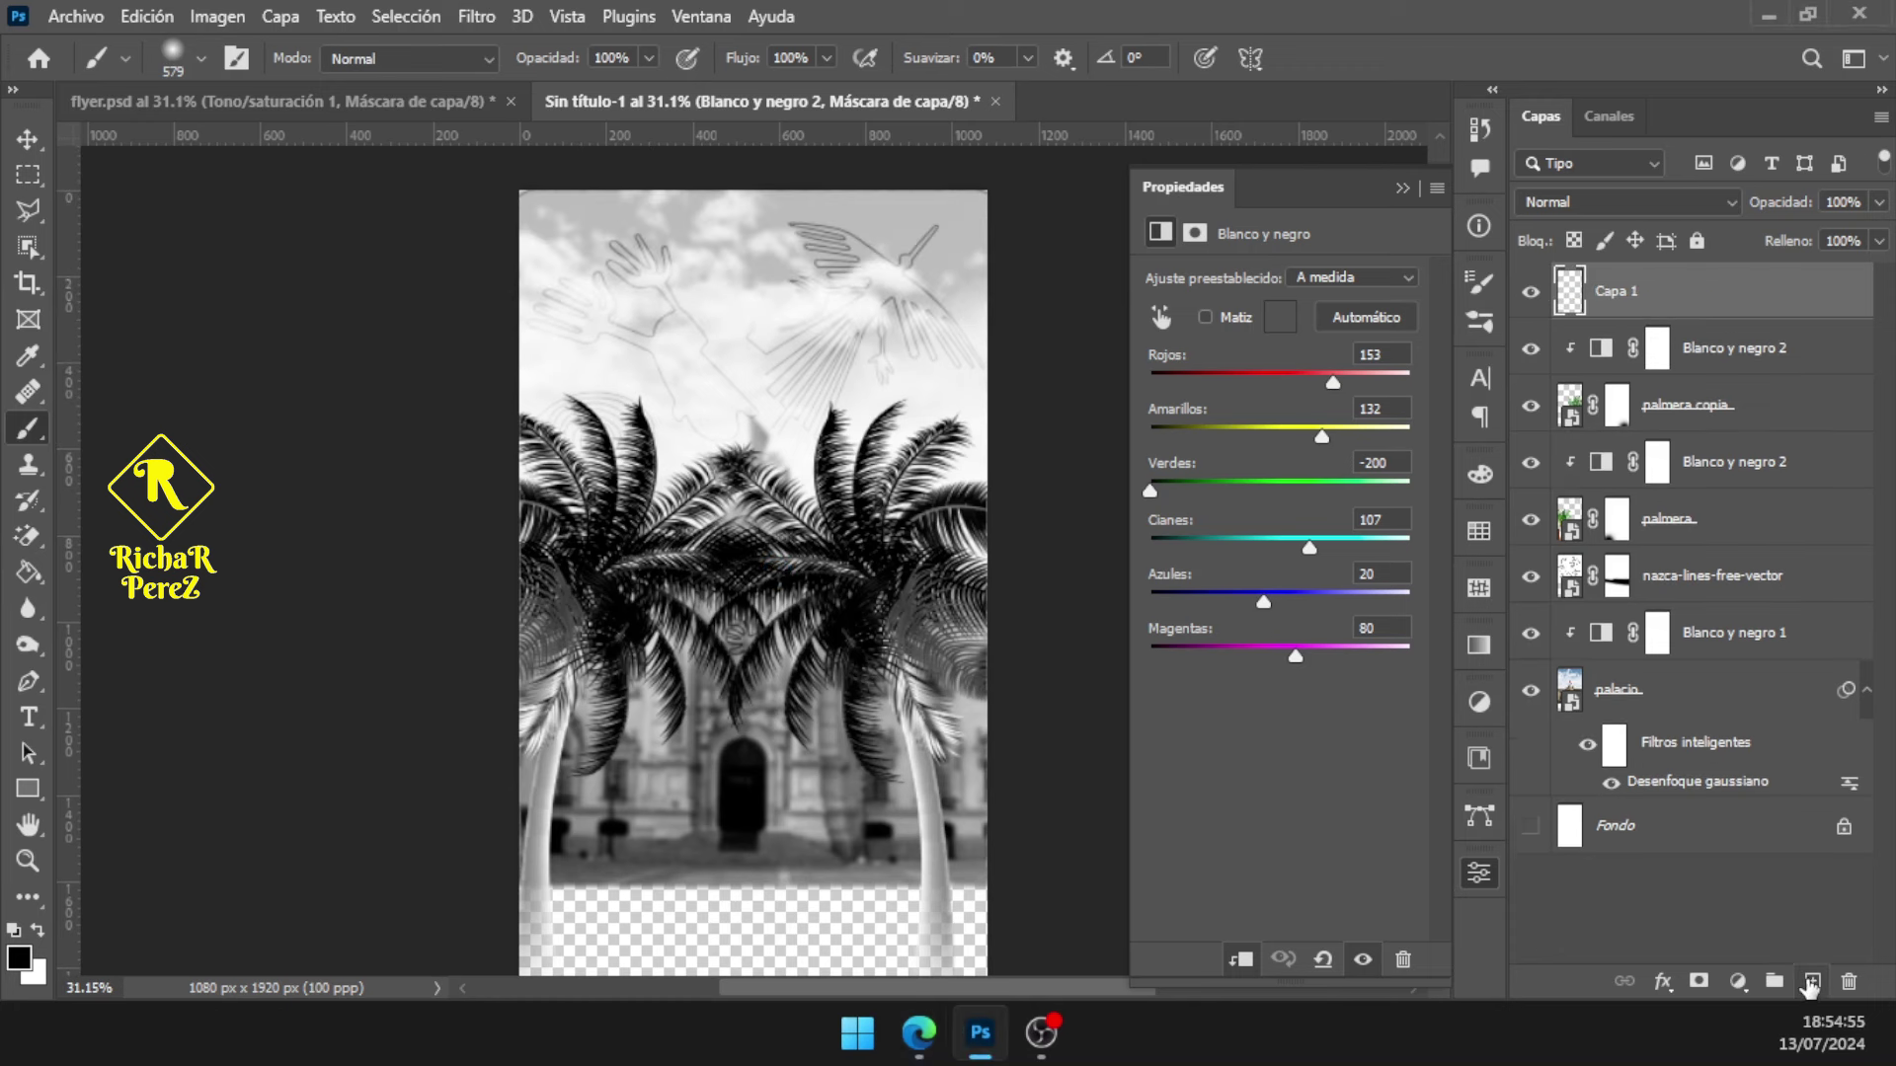
# Rename the new layer to 'luz roja'
pyautogui.doubleClick(1617, 289)
pyautogui.write('luz roja')
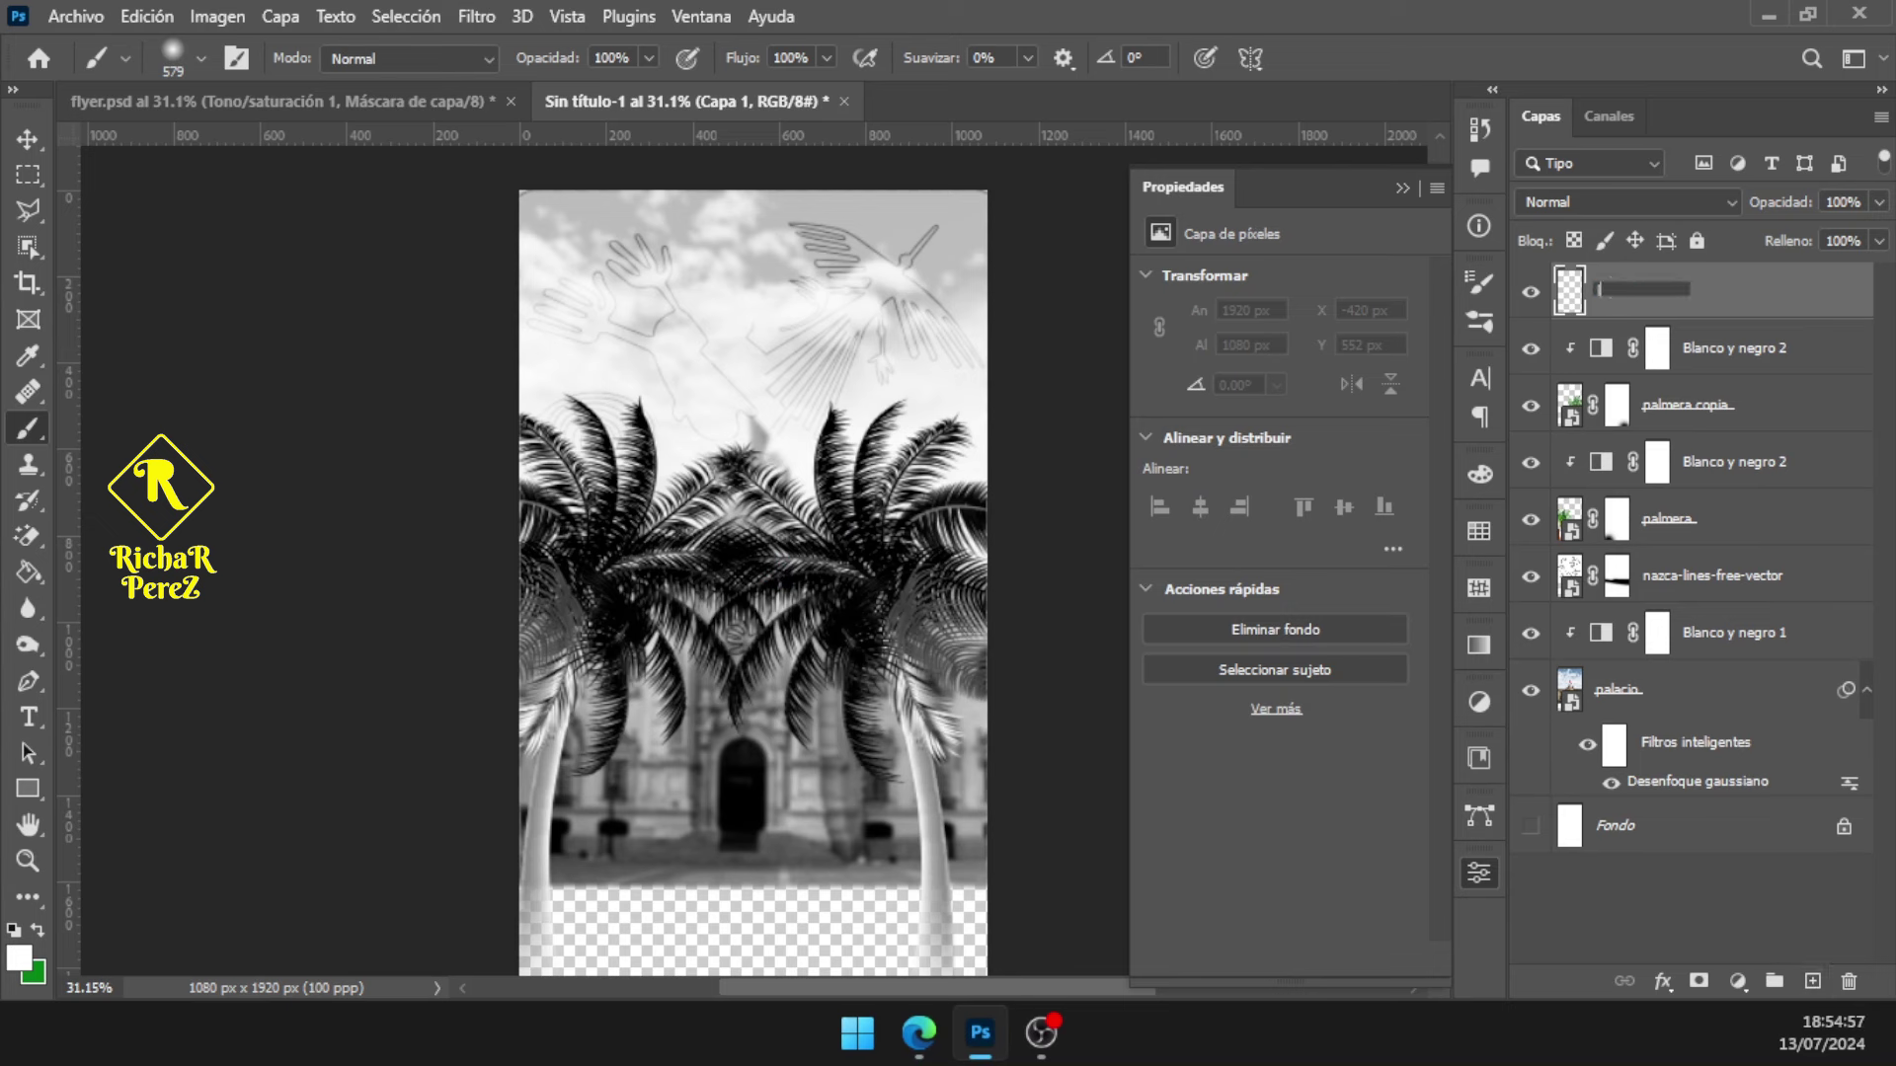
pyautogui.press('Return')
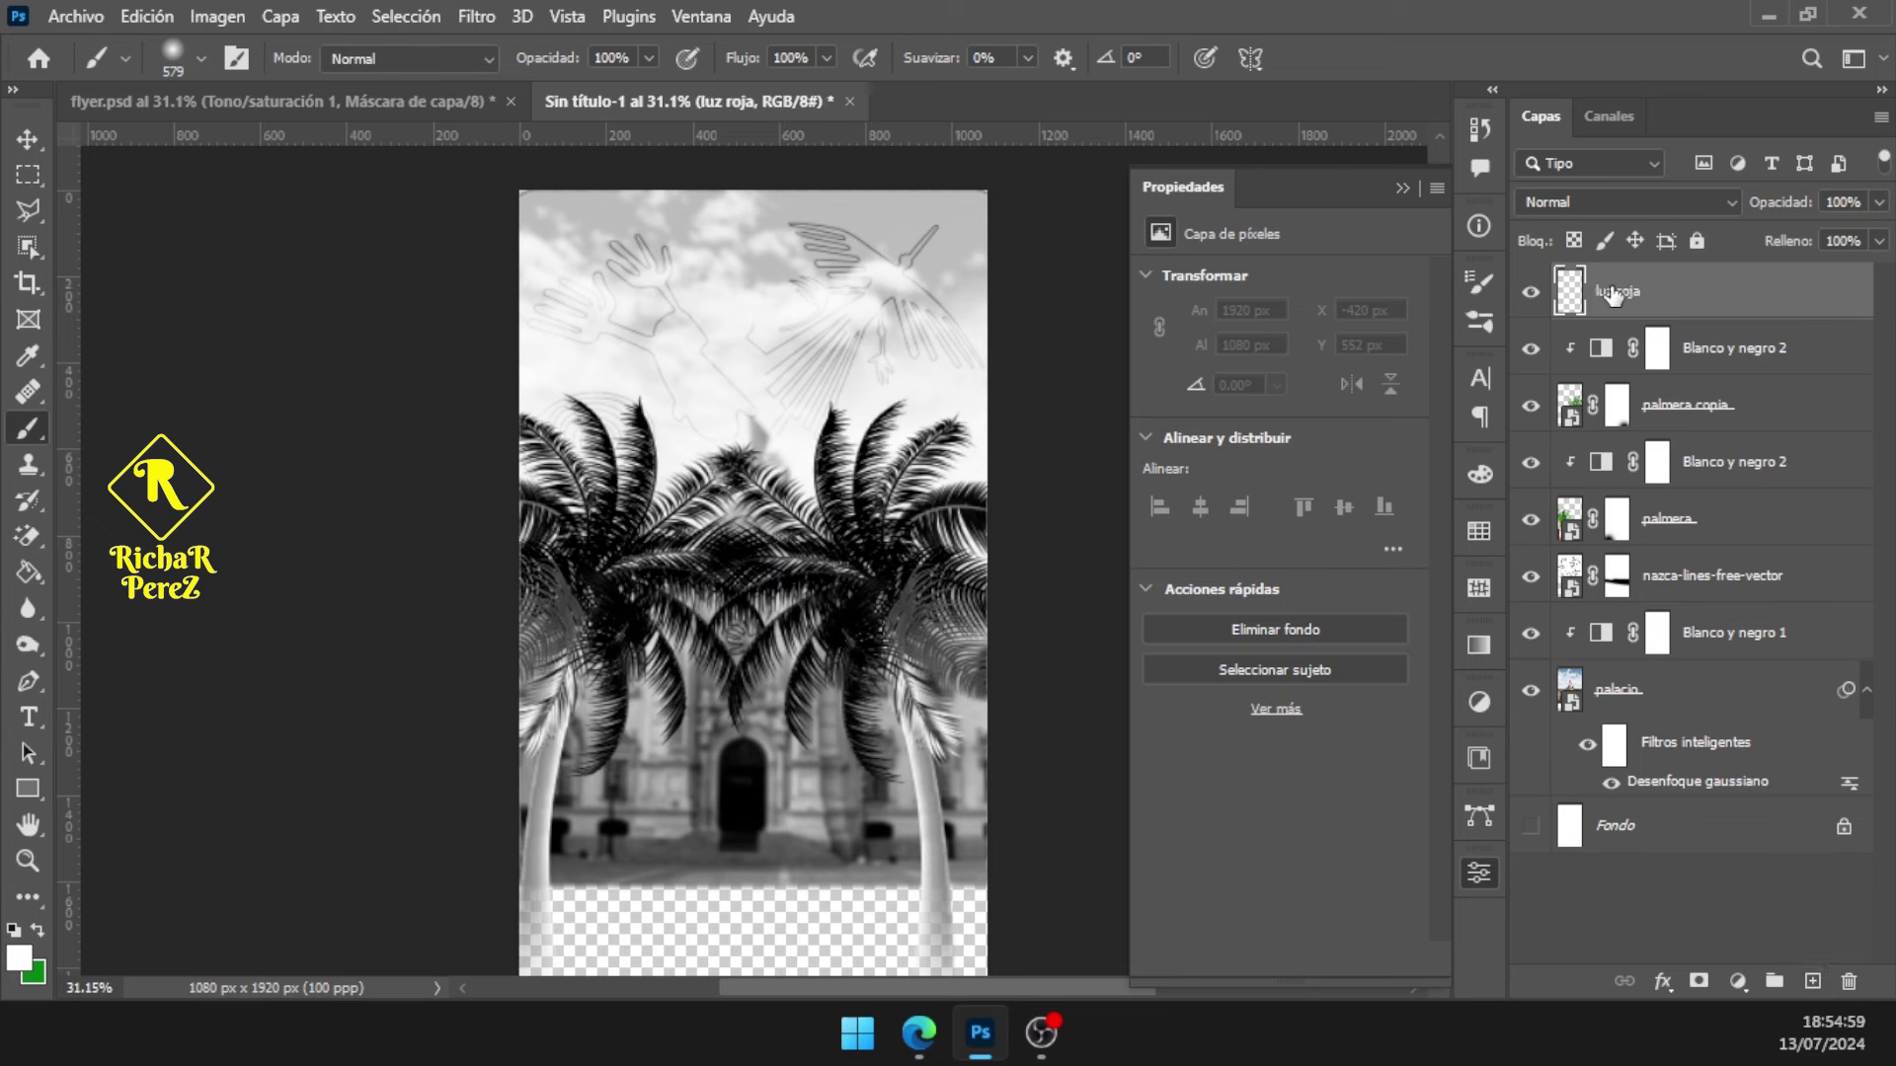
# Set the foreground colour to dark red 7a0409
pyautogui.click(18, 956)
pyautogui.moveTo(1560, 406); pyautogui.dragTo(1537, 293)
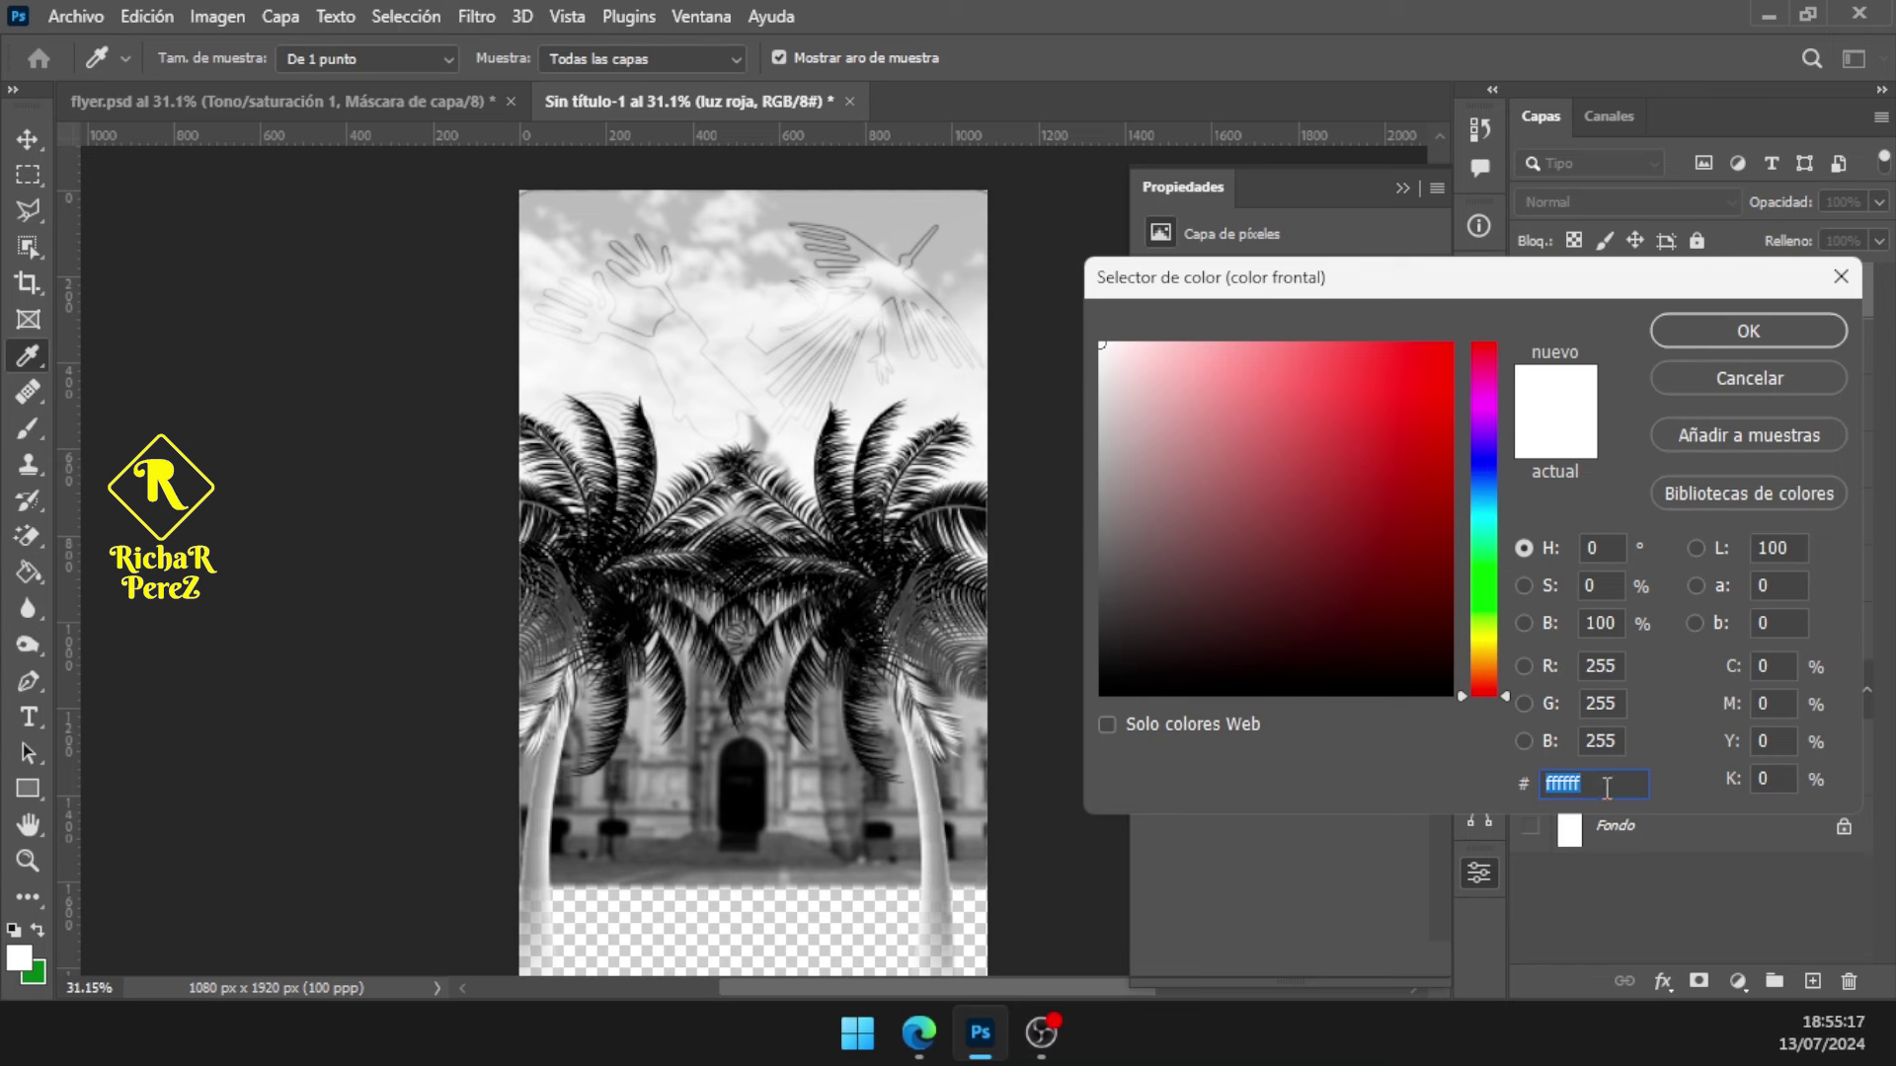
pyautogui.write('7a')
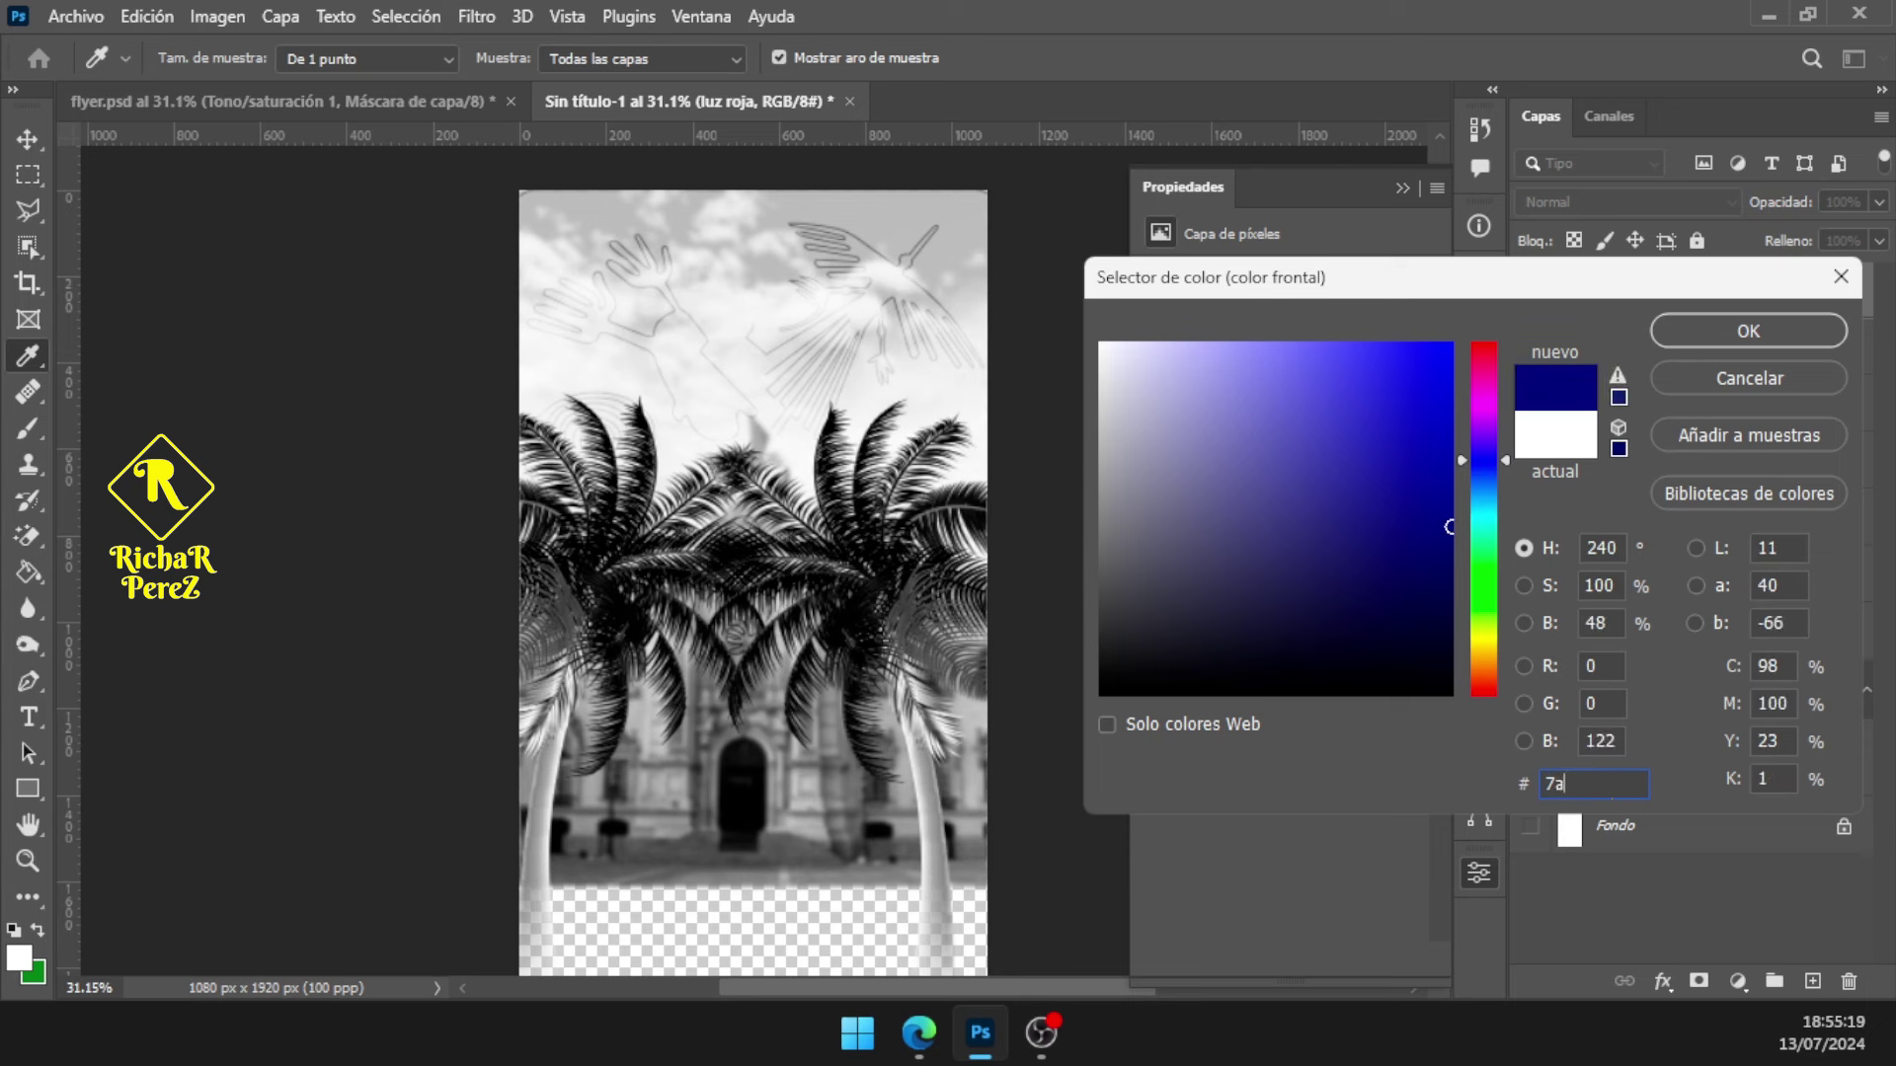
pyautogui.write('04')
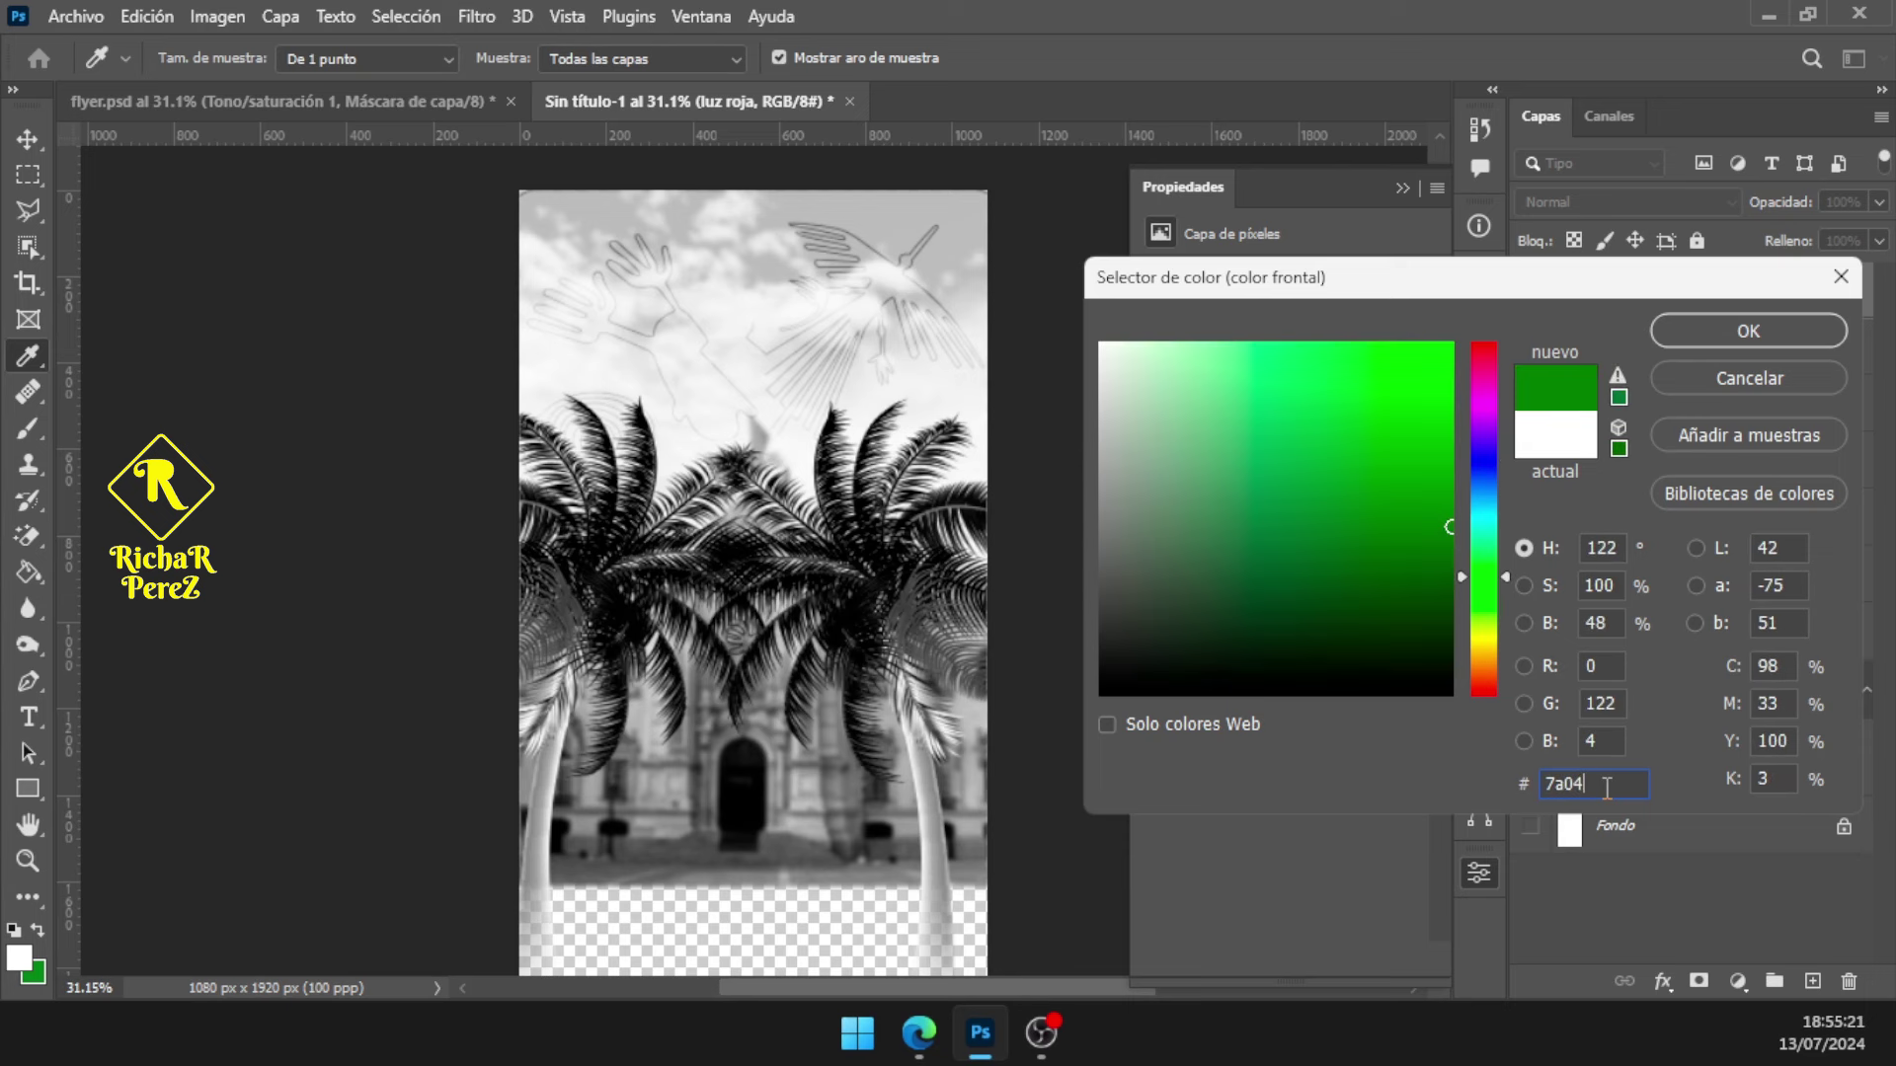
pyautogui.write('09')
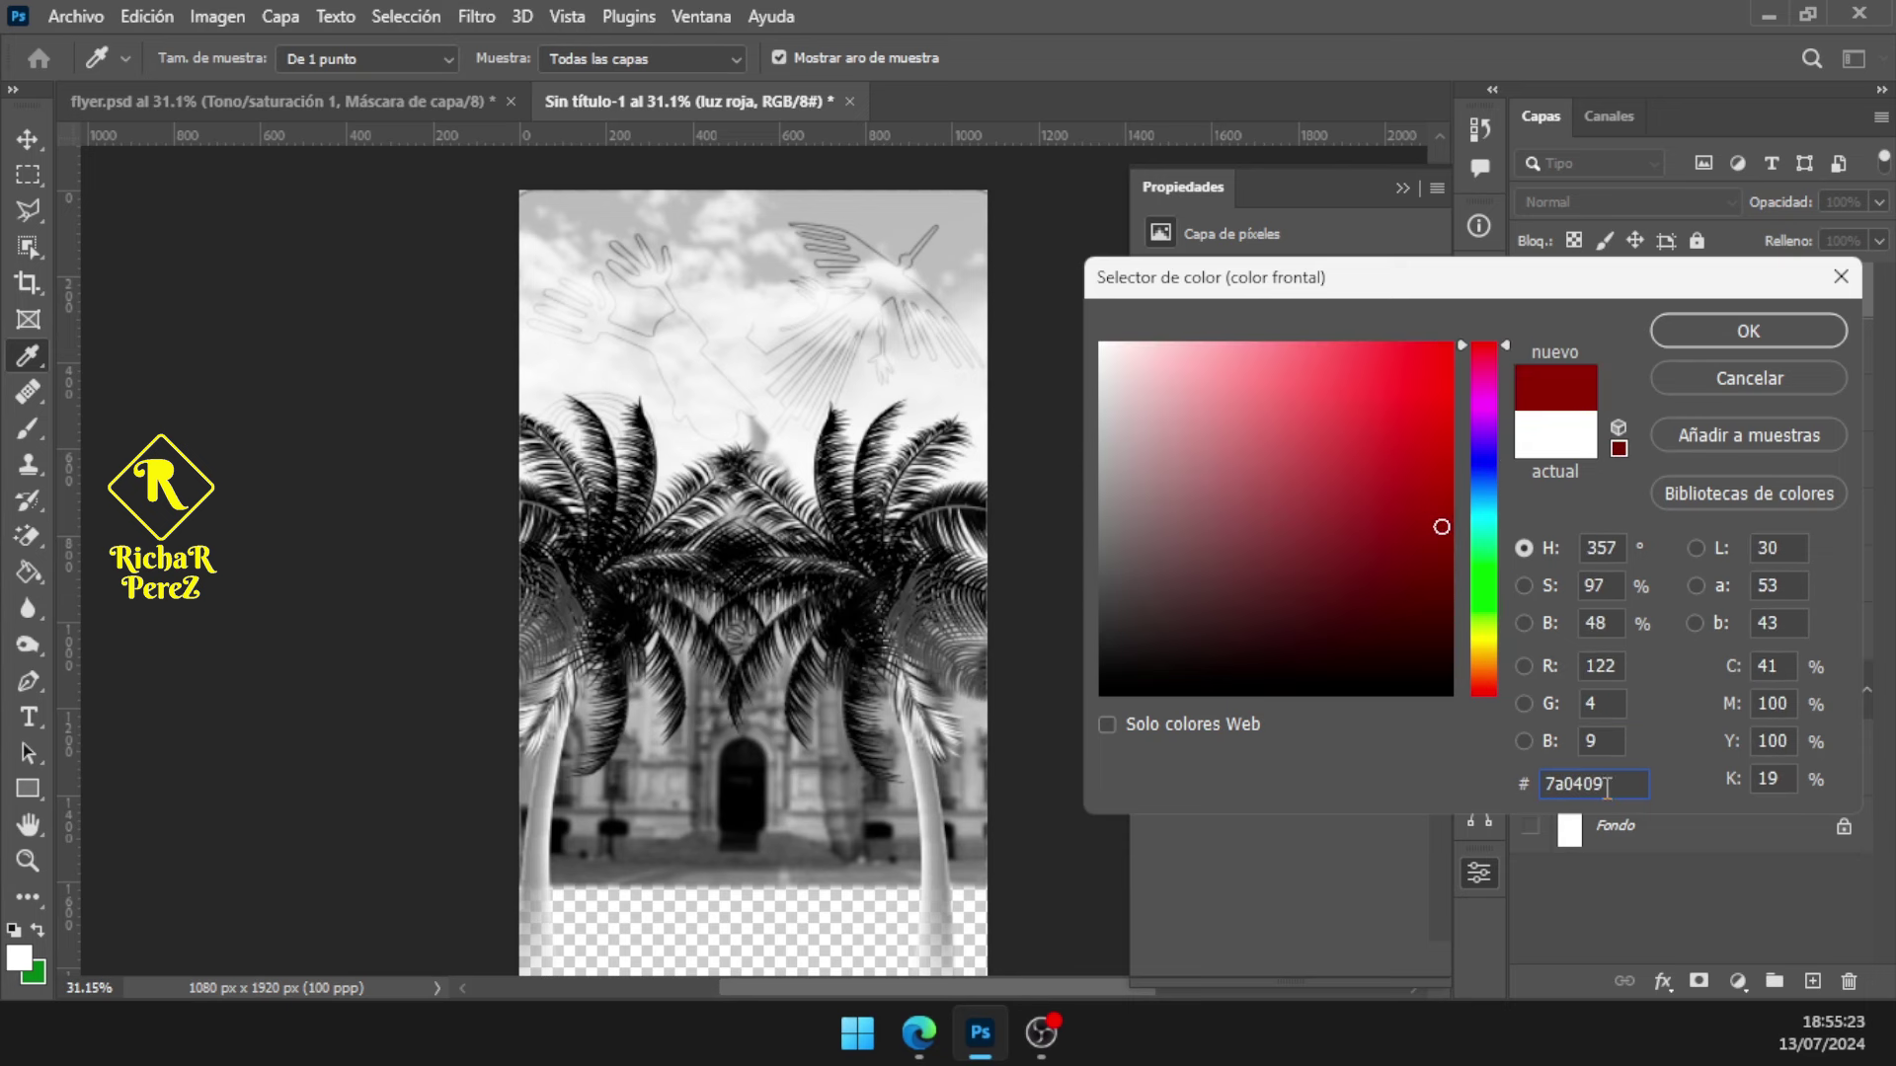
pyautogui.click(1709, 335)
pyautogui.press('b')
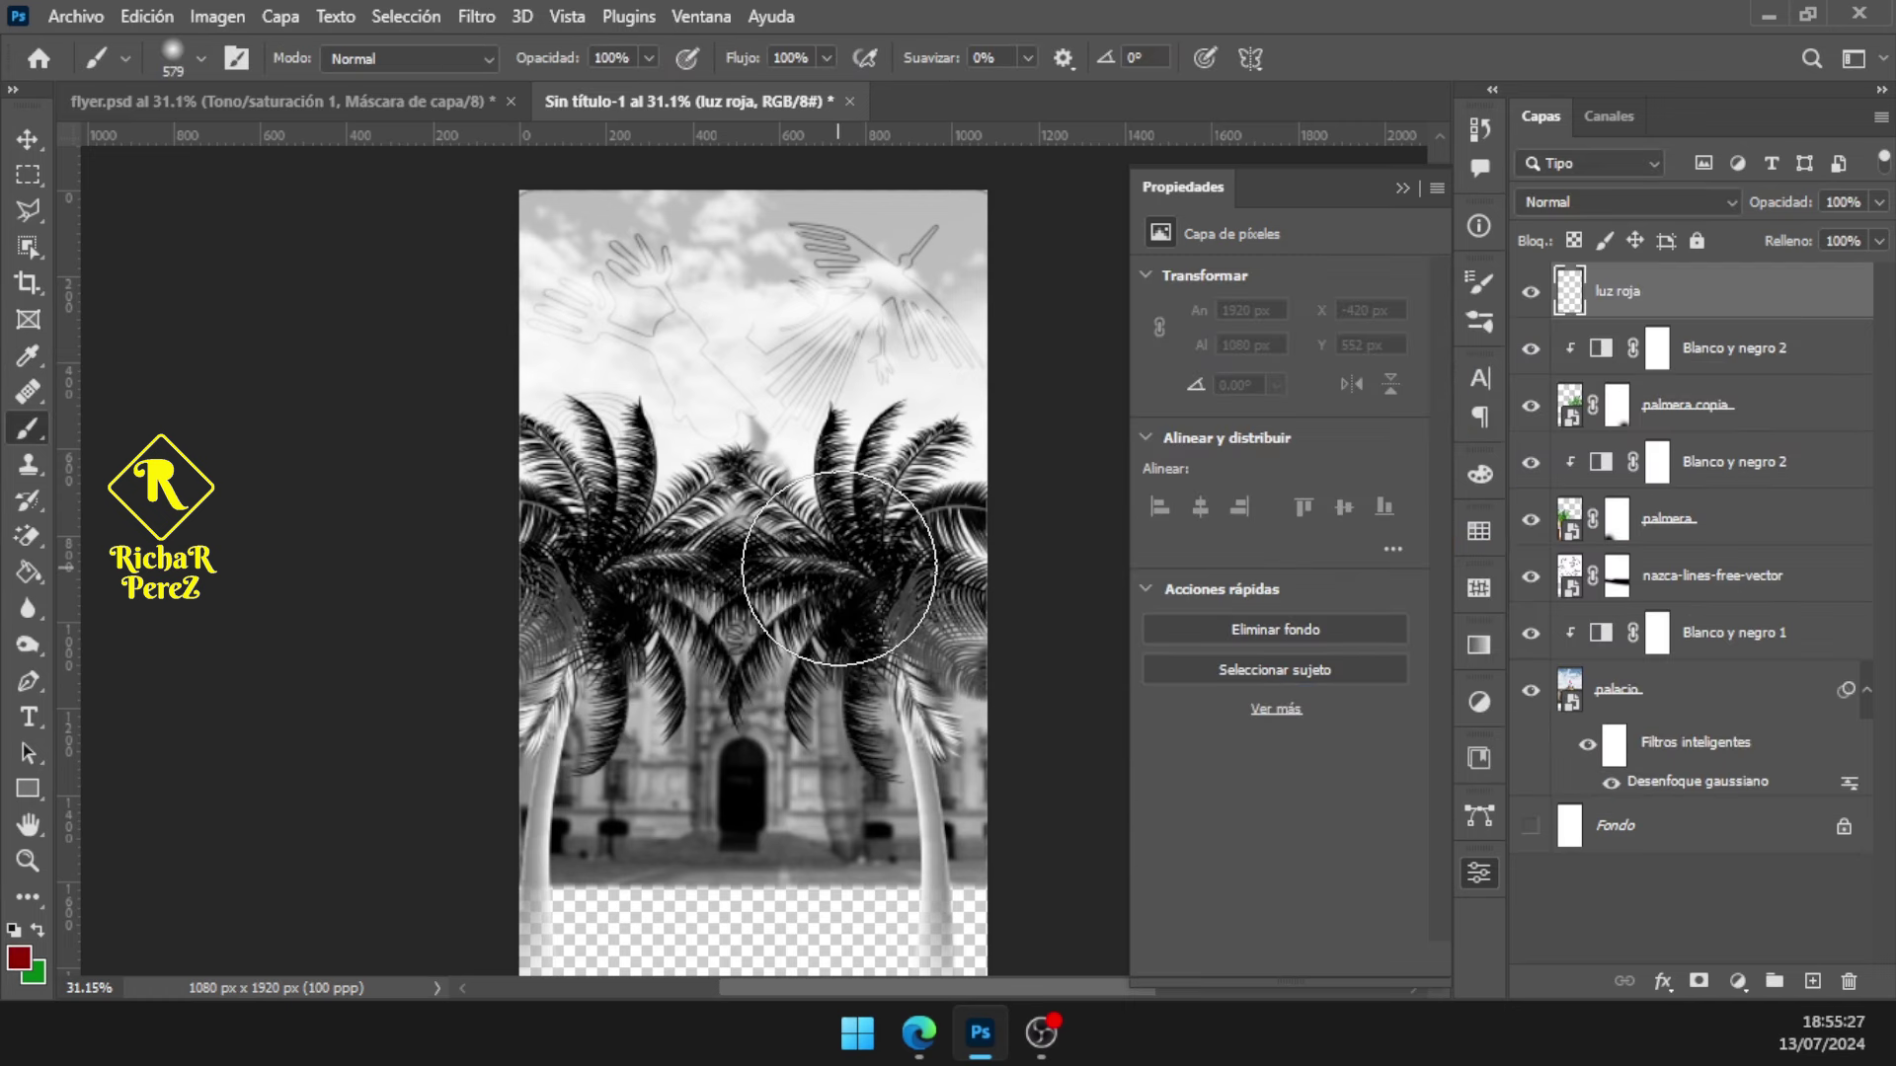
# Size the soft brush to about 1054 px and paint a red glow over the palms
pyautogui.rightClick(747, 517)
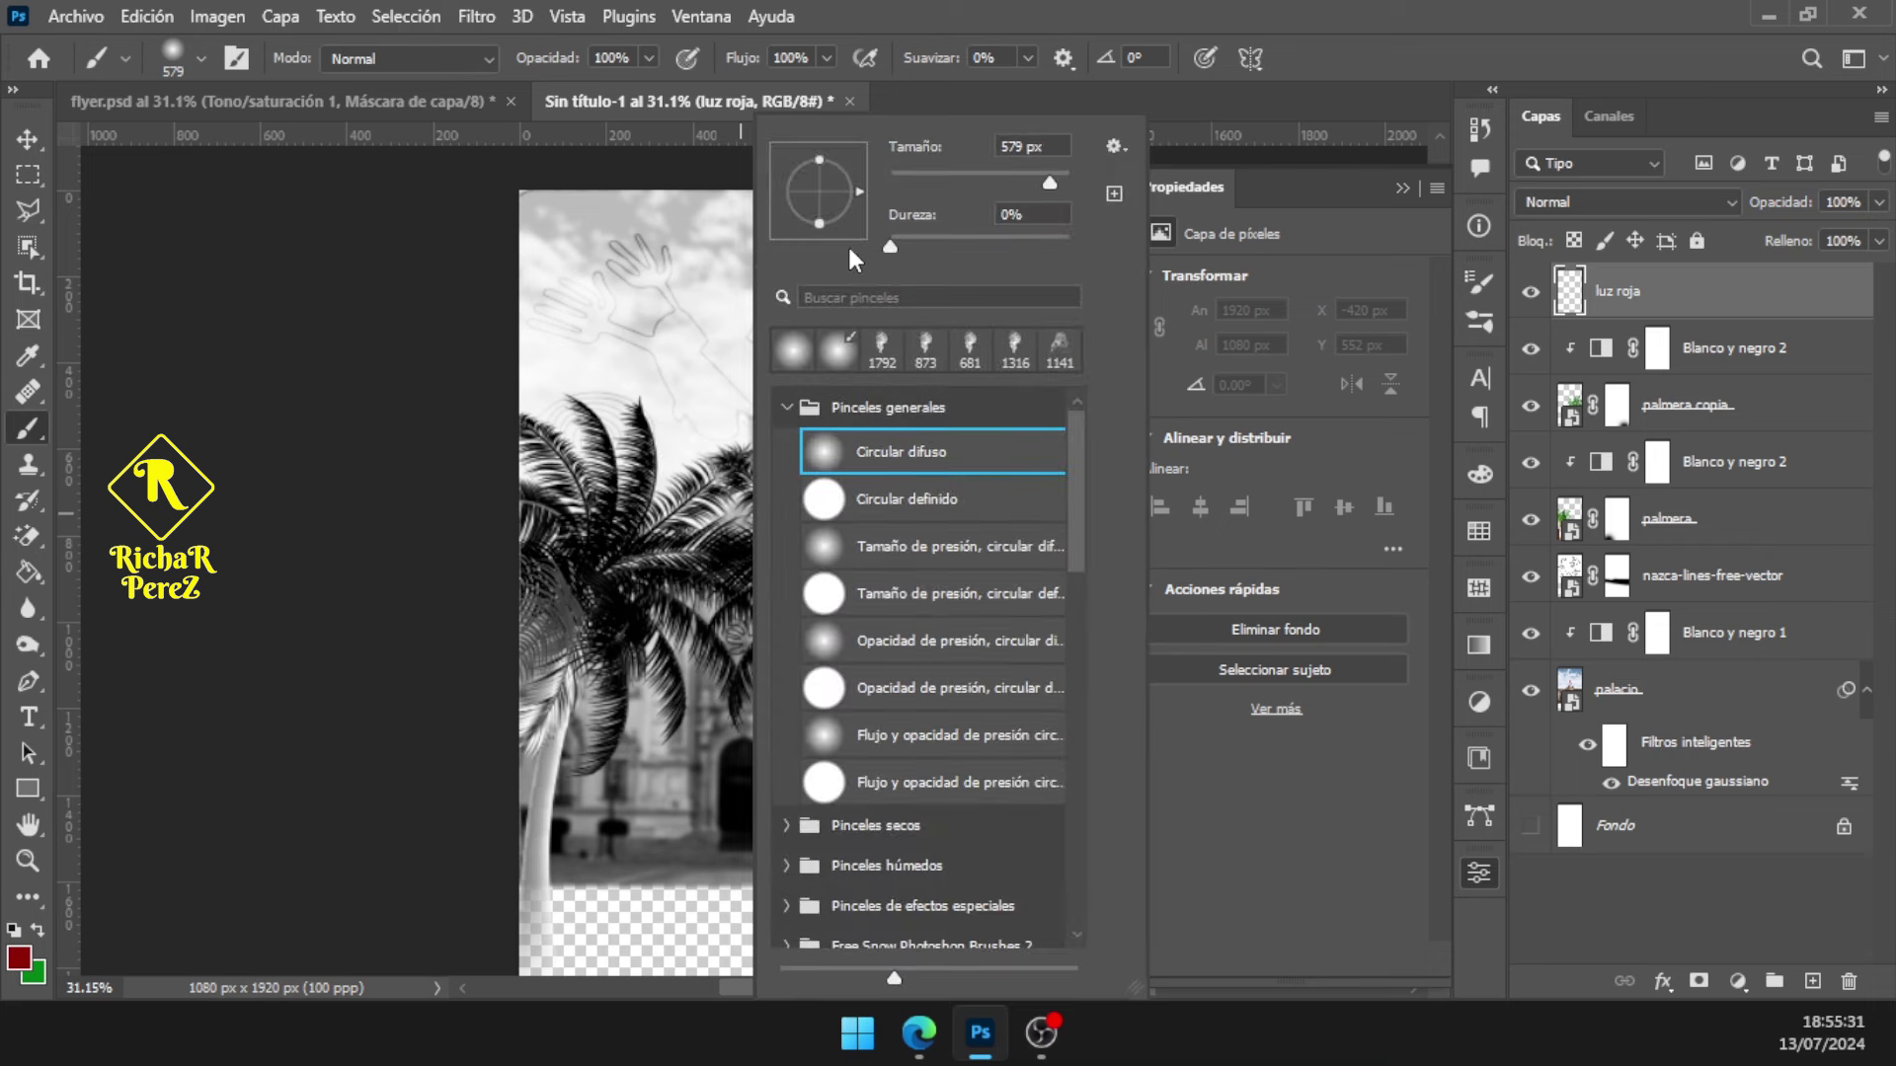
pyautogui.press('Return')
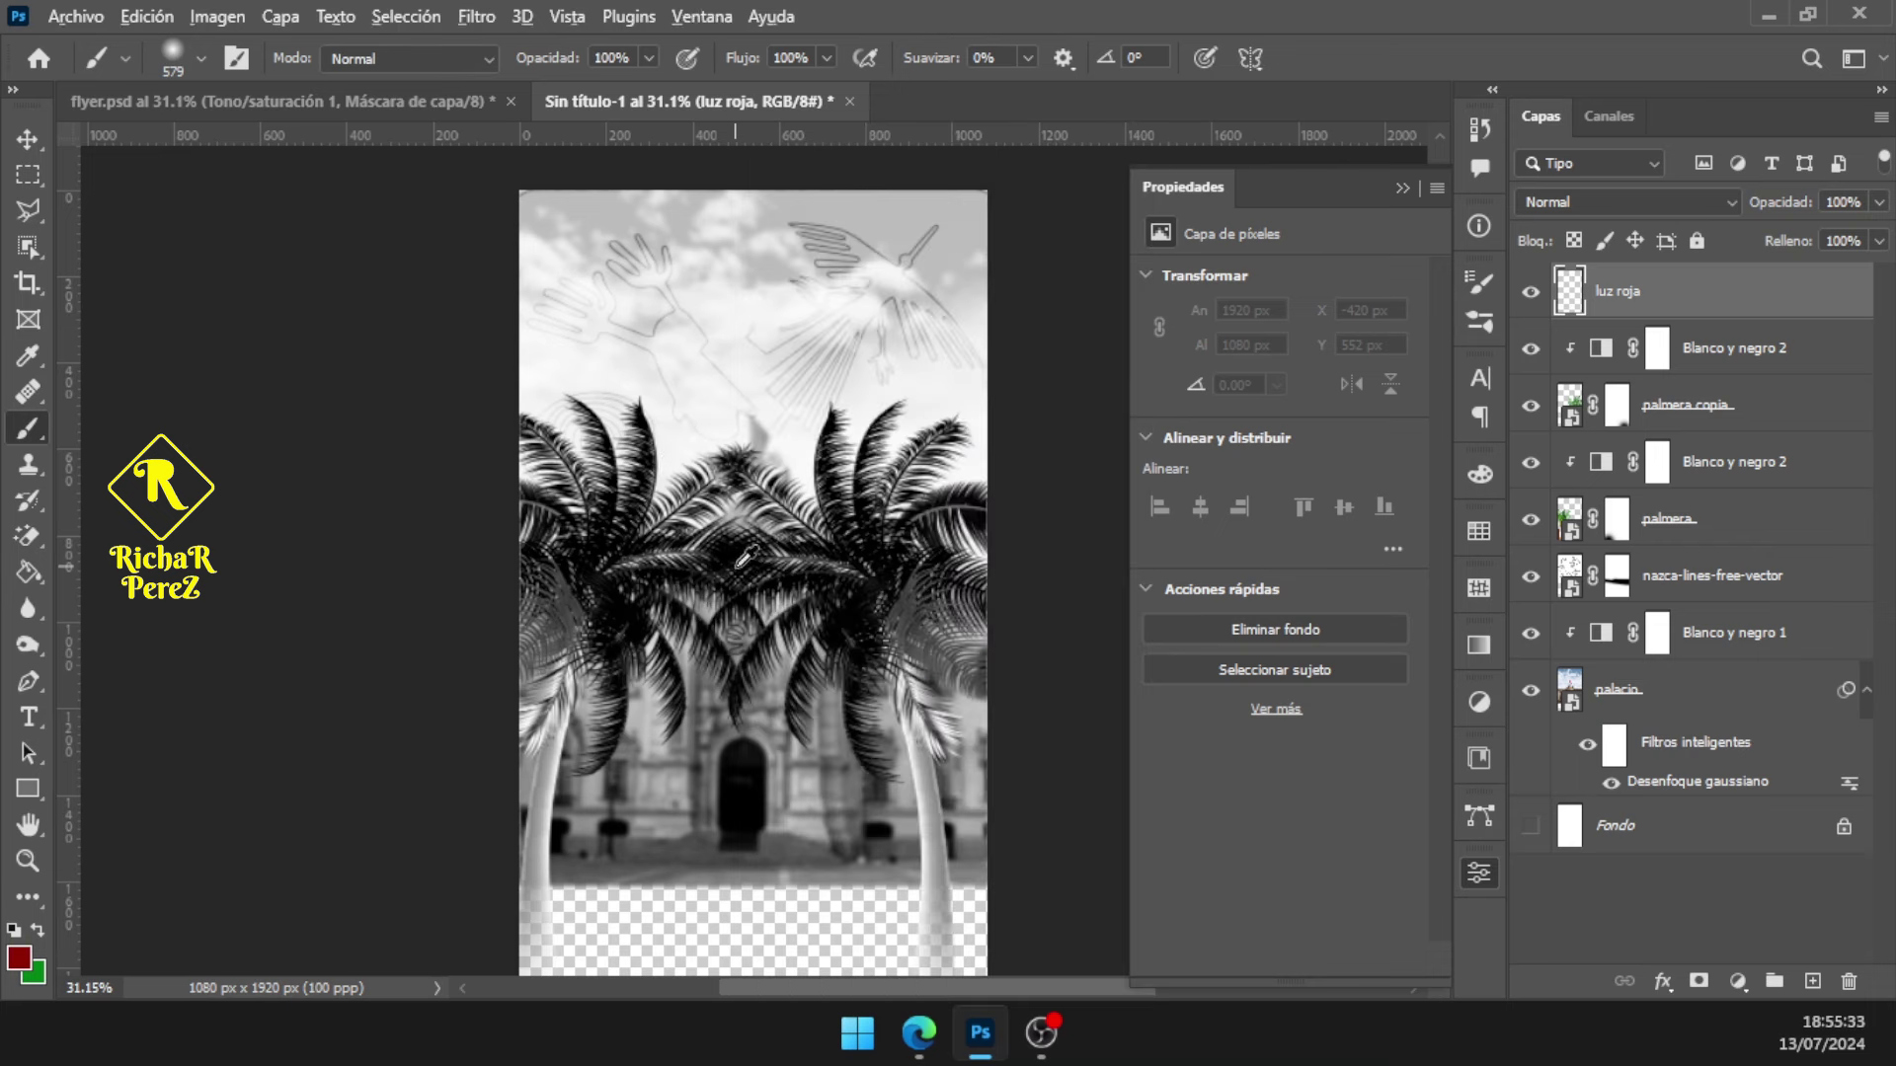
pyautogui.moveTo(803, 575); pyautogui.dragTo(889, 575)
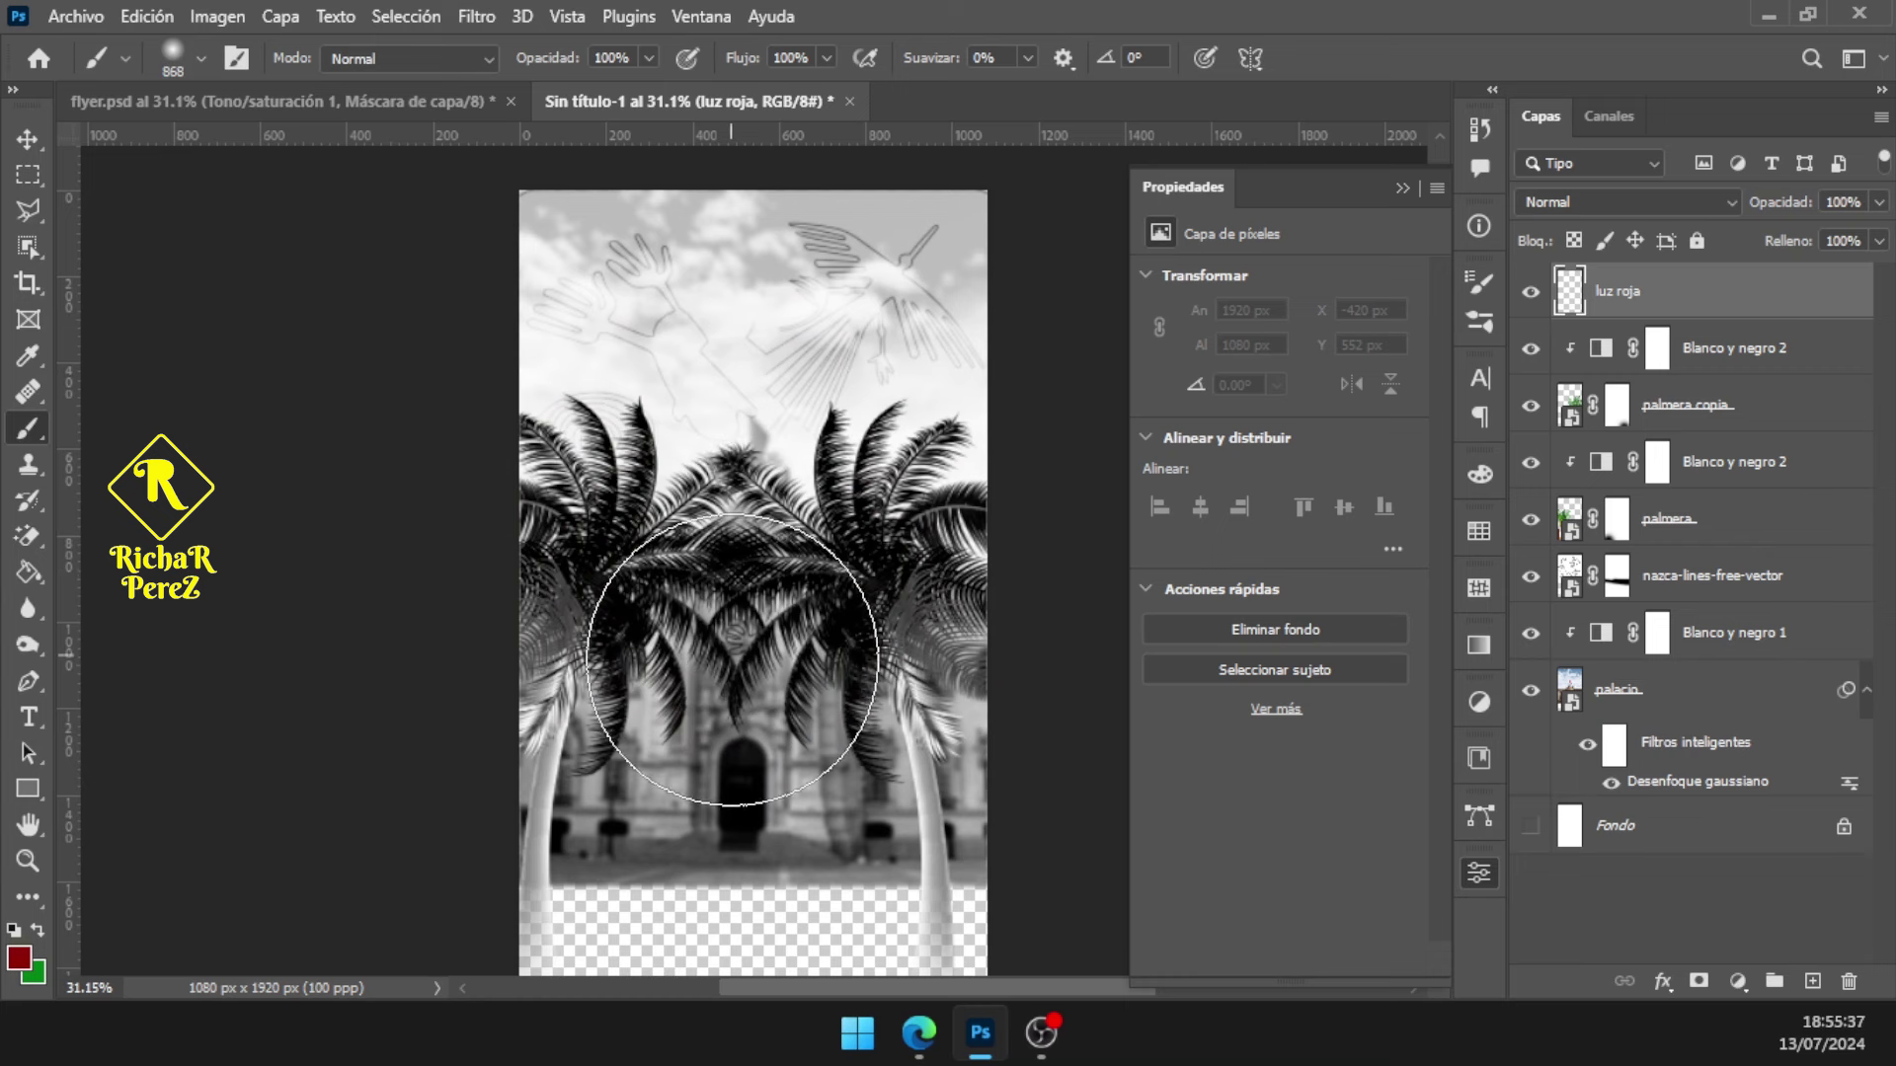
pyautogui.moveTo(729, 662); pyautogui.dragTo(748, 647)
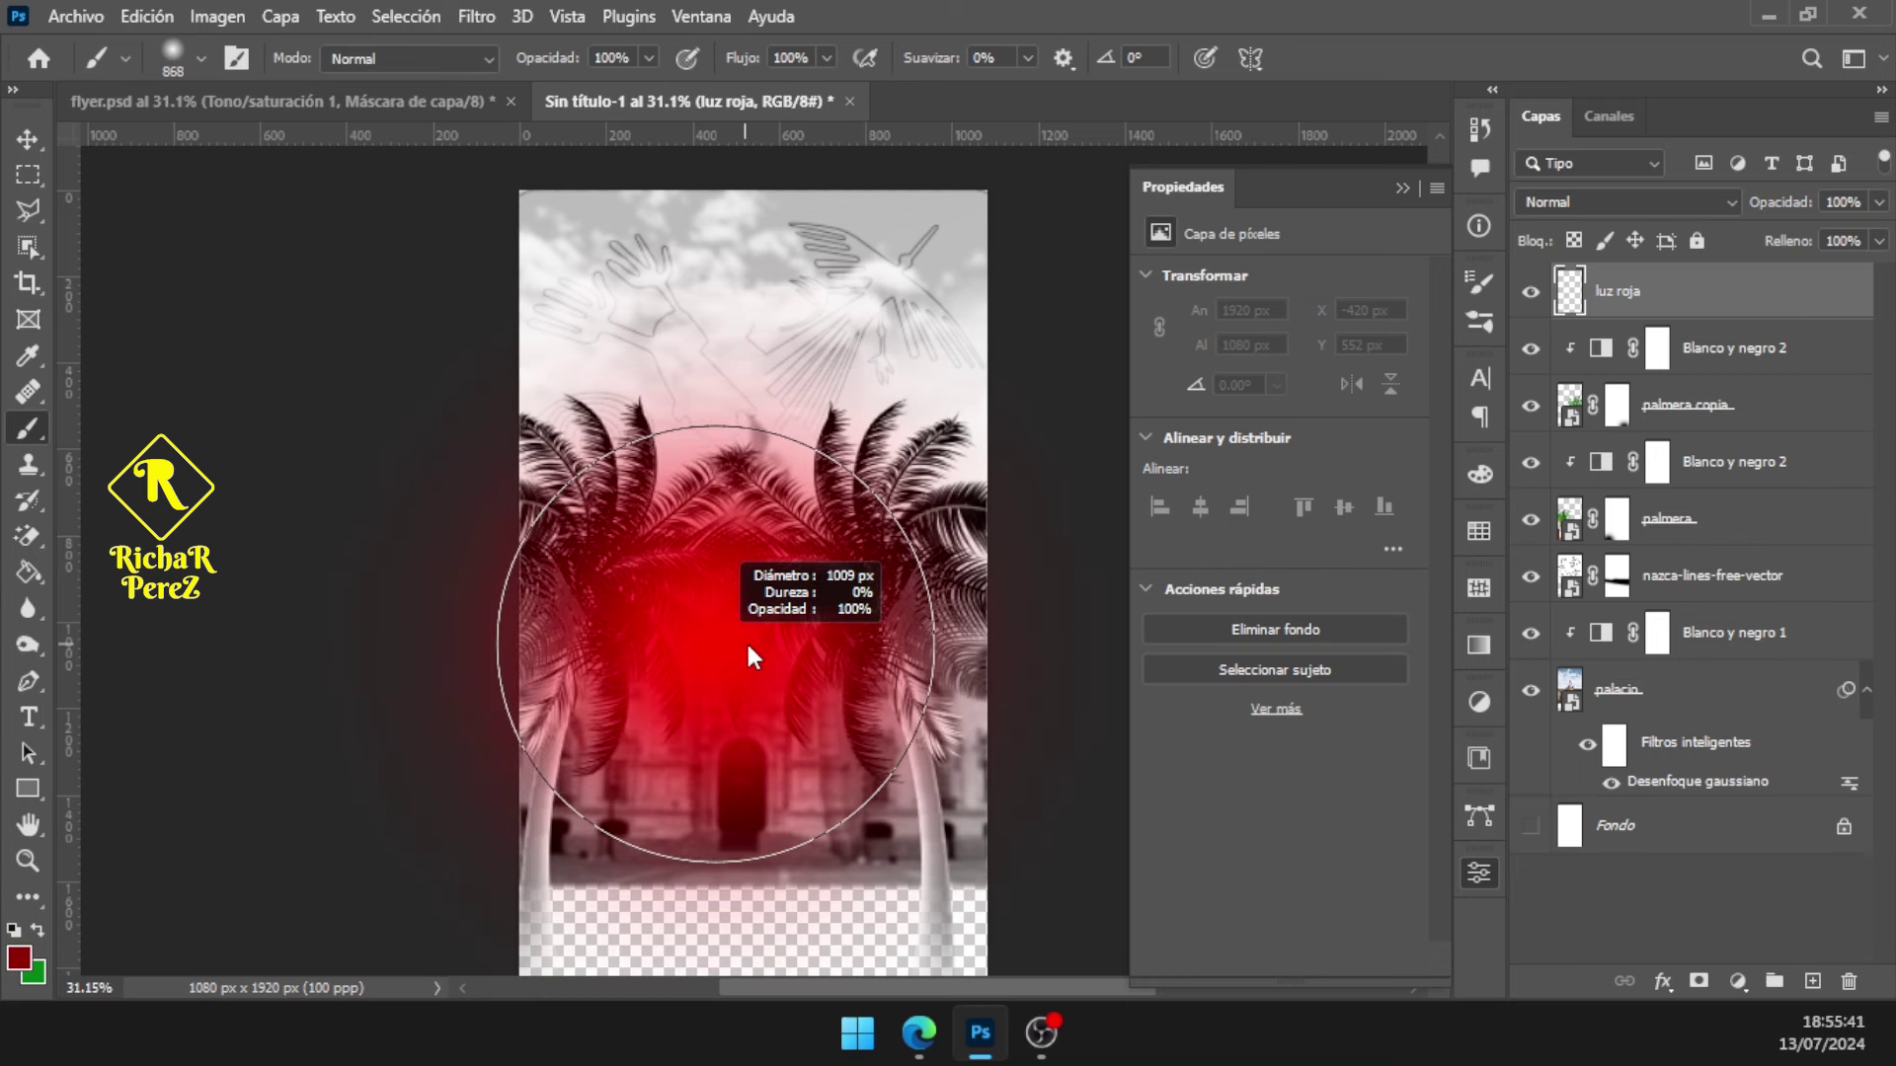
pyautogui.moveTo(749, 598); pyautogui.dragTo(766, 600)
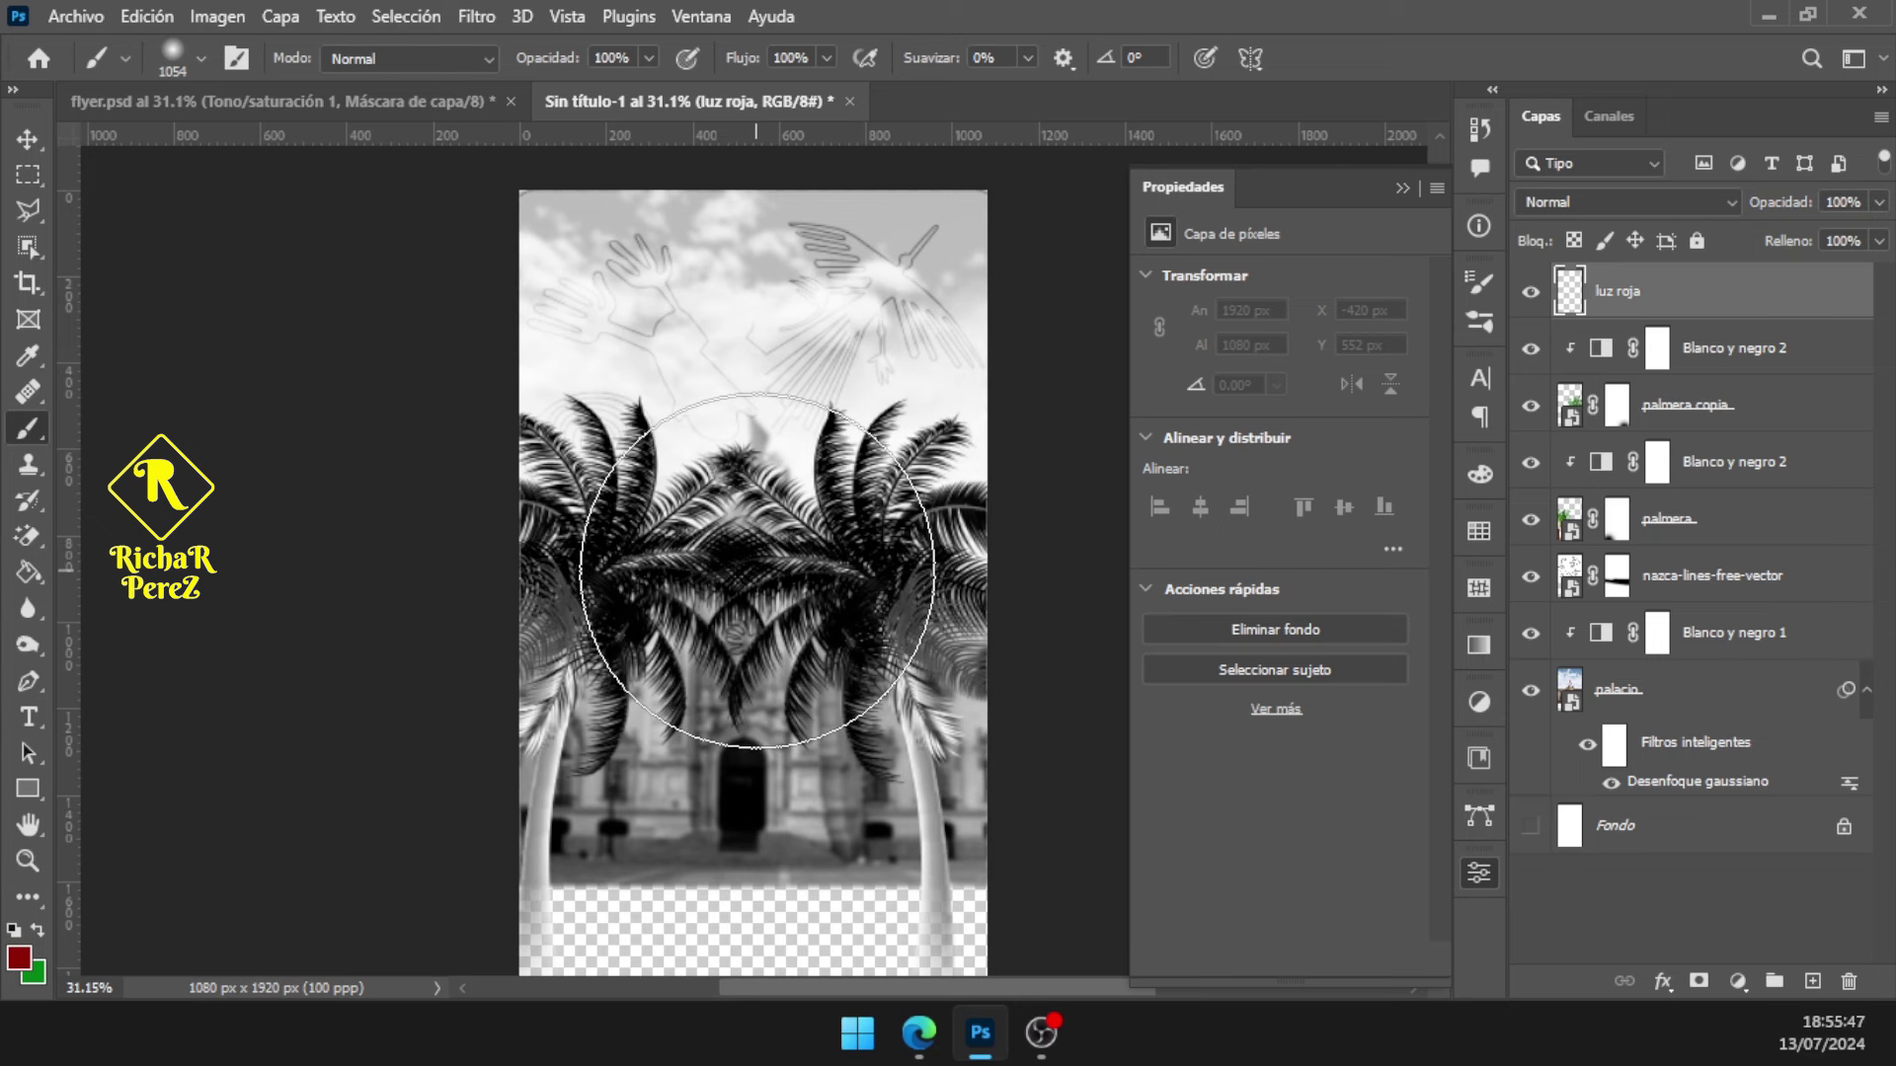
pyautogui.click(757, 570)
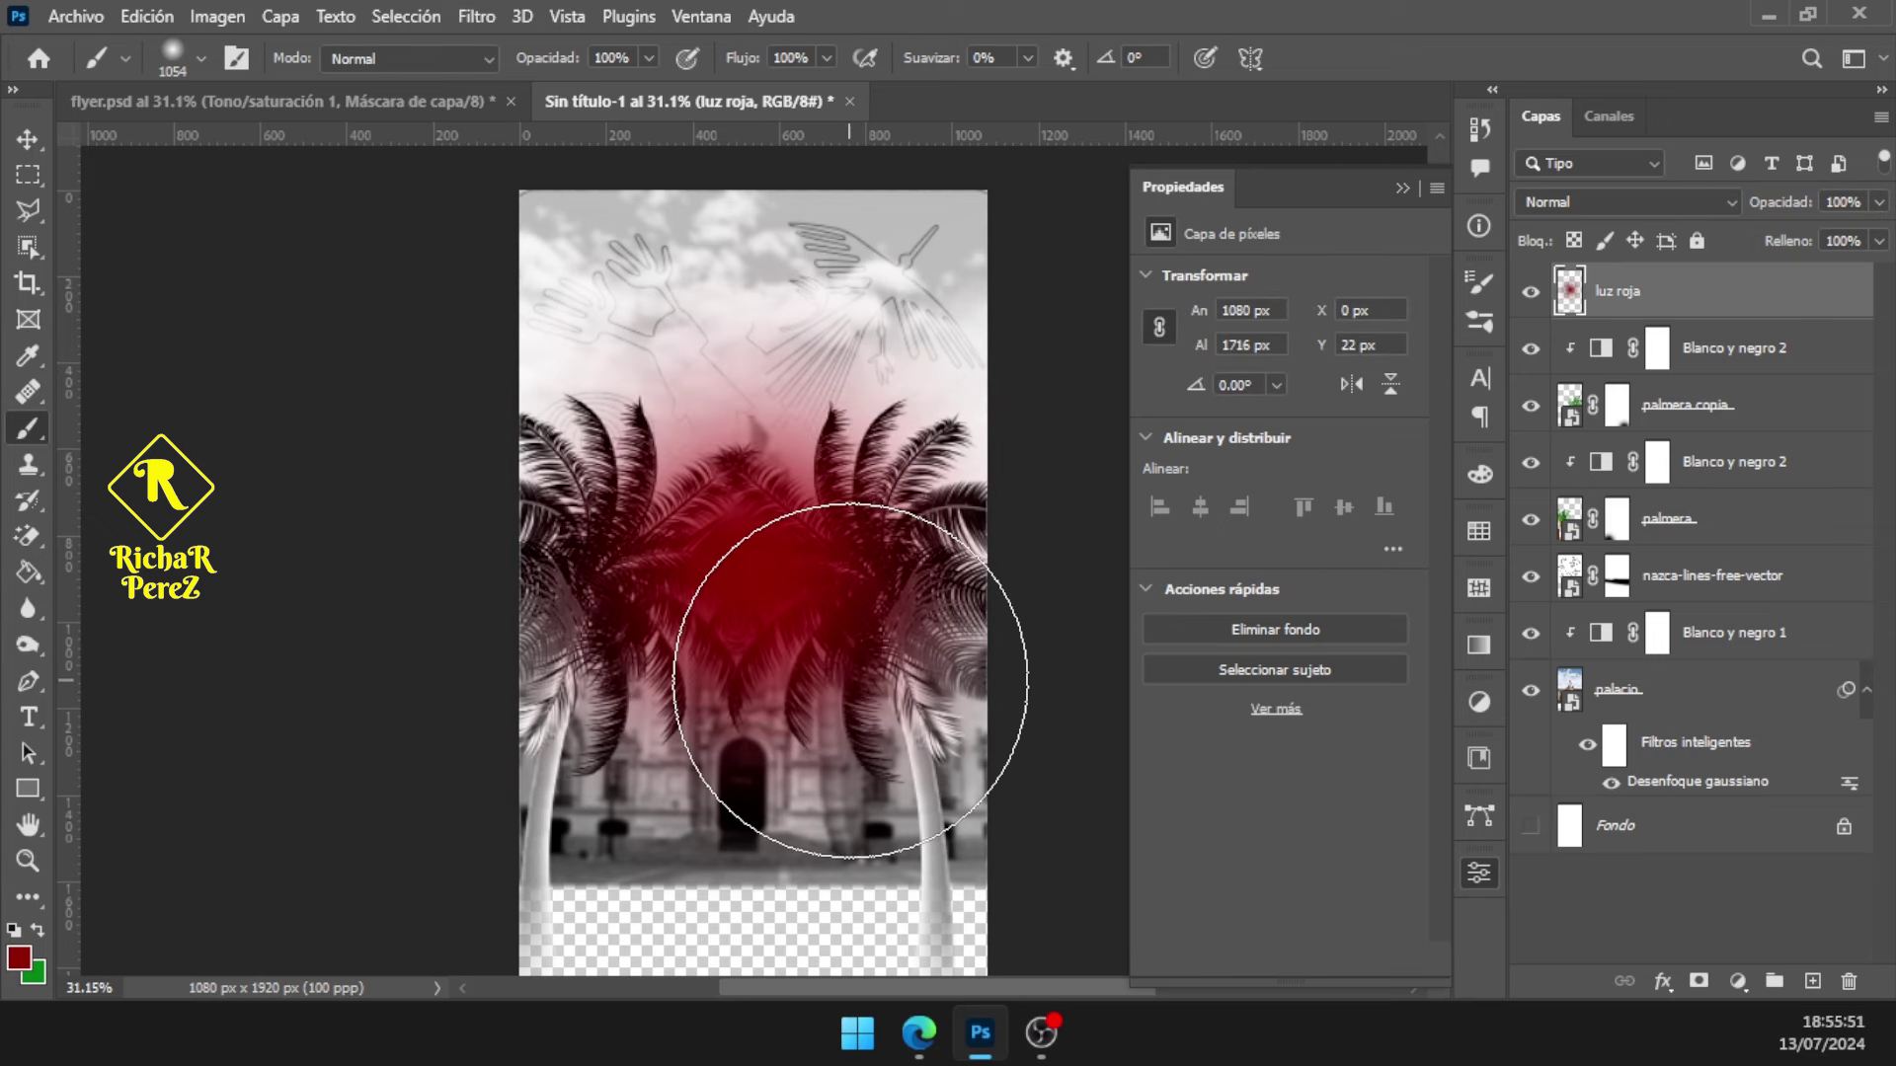
# Scale the red glow up to about 115% from its centre
pyautogui.hotkey('ctrl', 't')
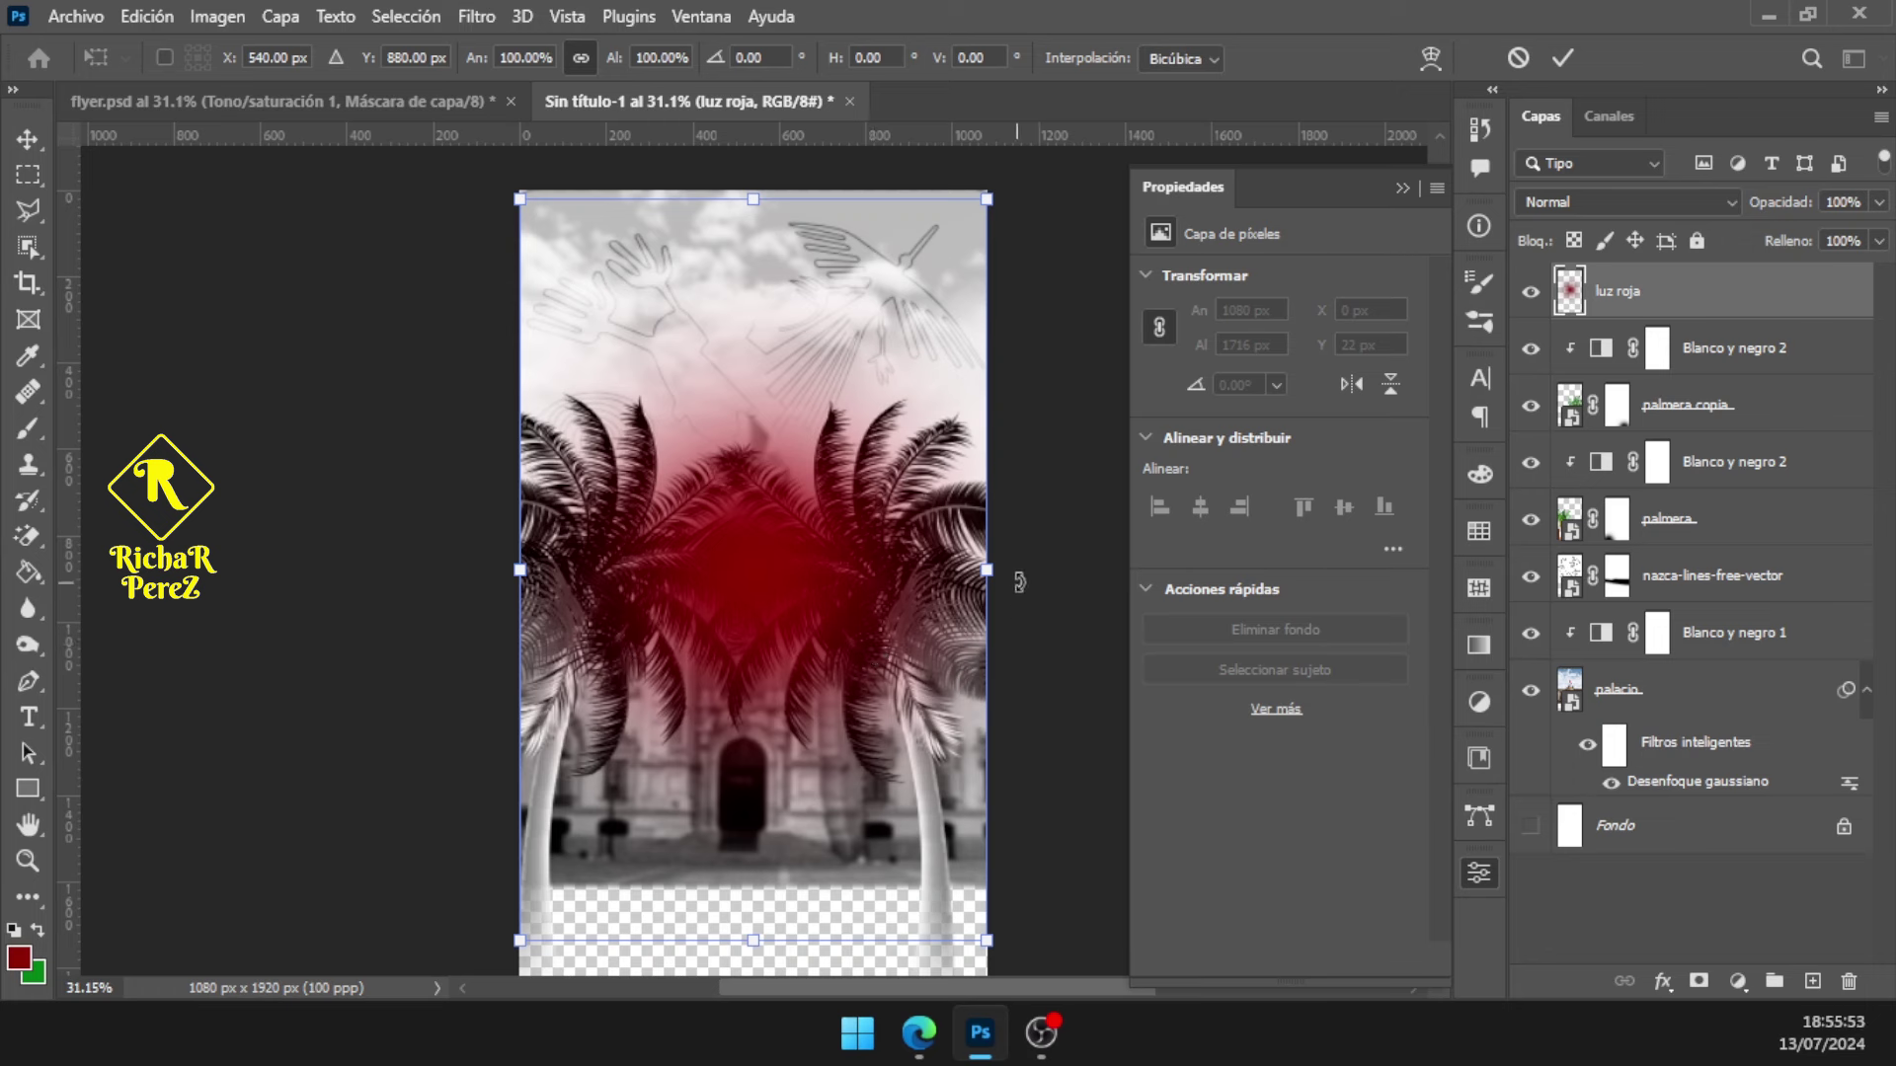
pyautogui.moveTo(986, 571); pyautogui.dragTo(1034, 573)
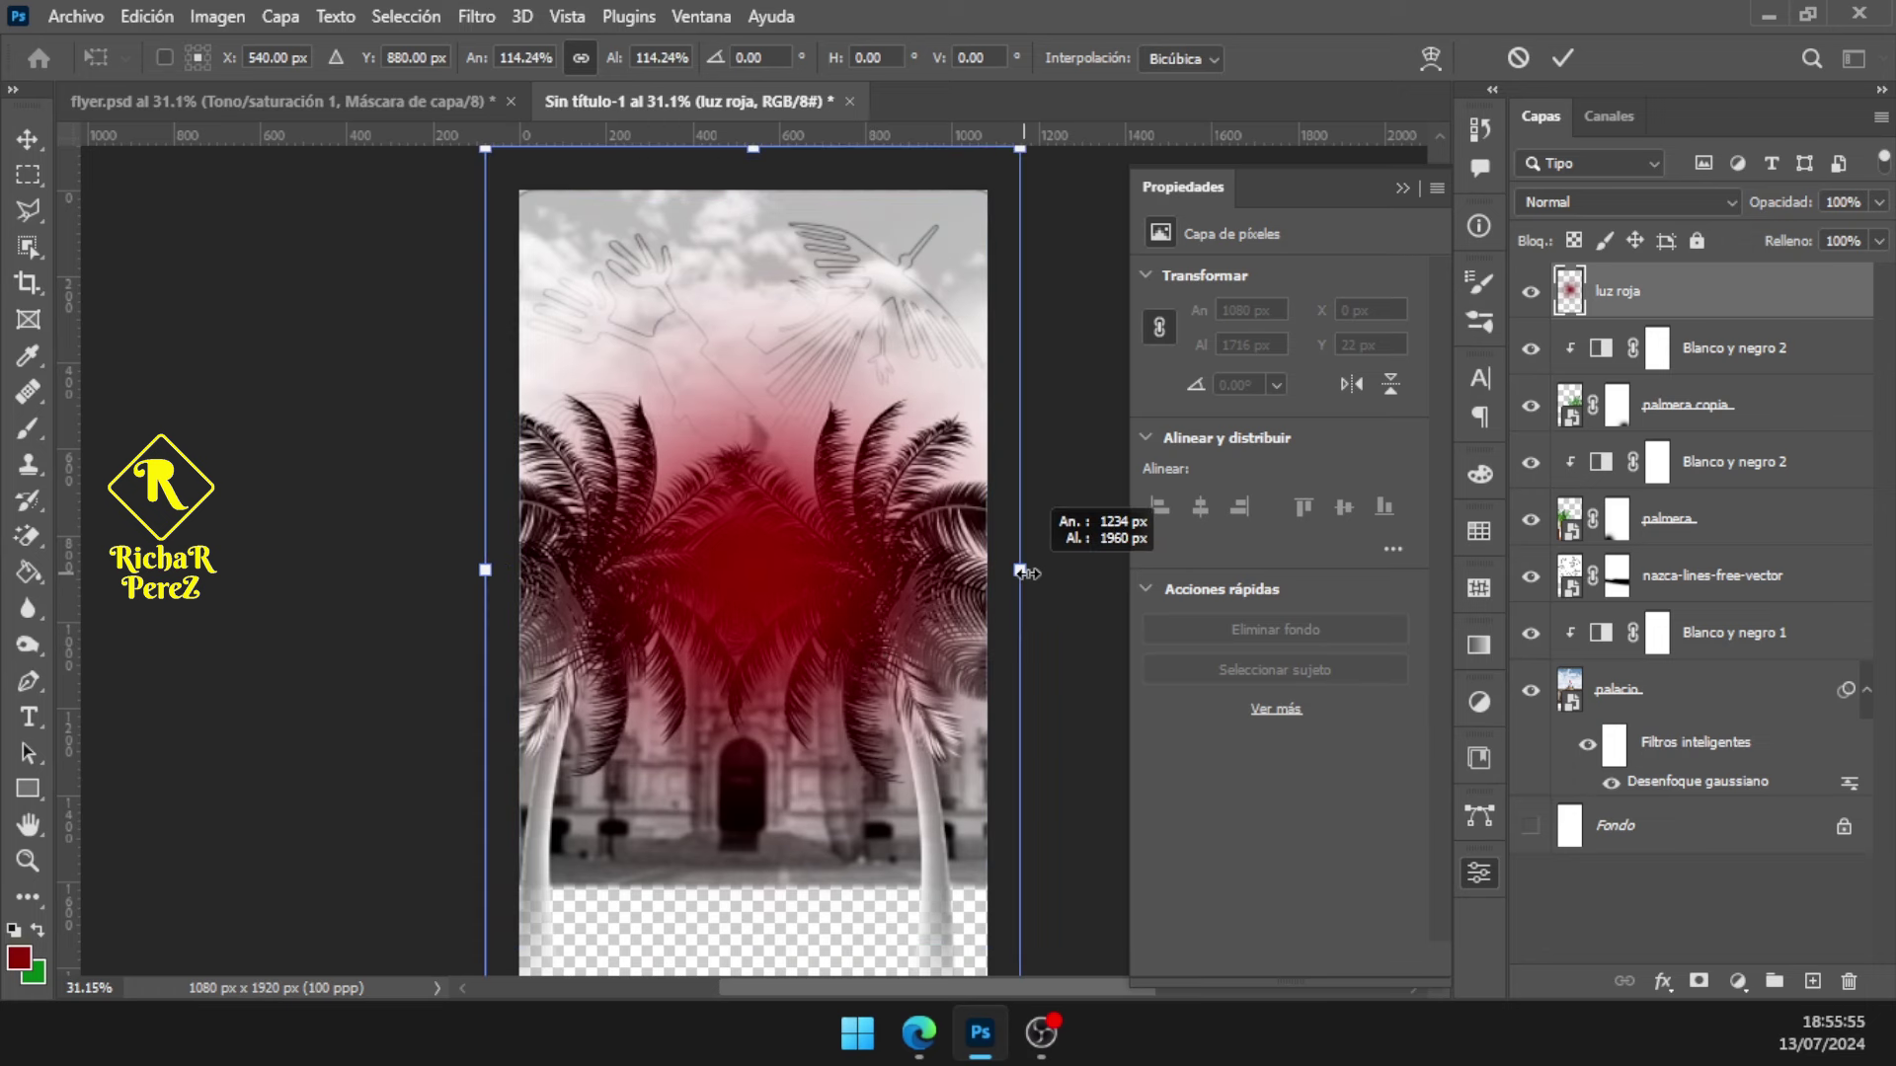
pyautogui.press('Return')
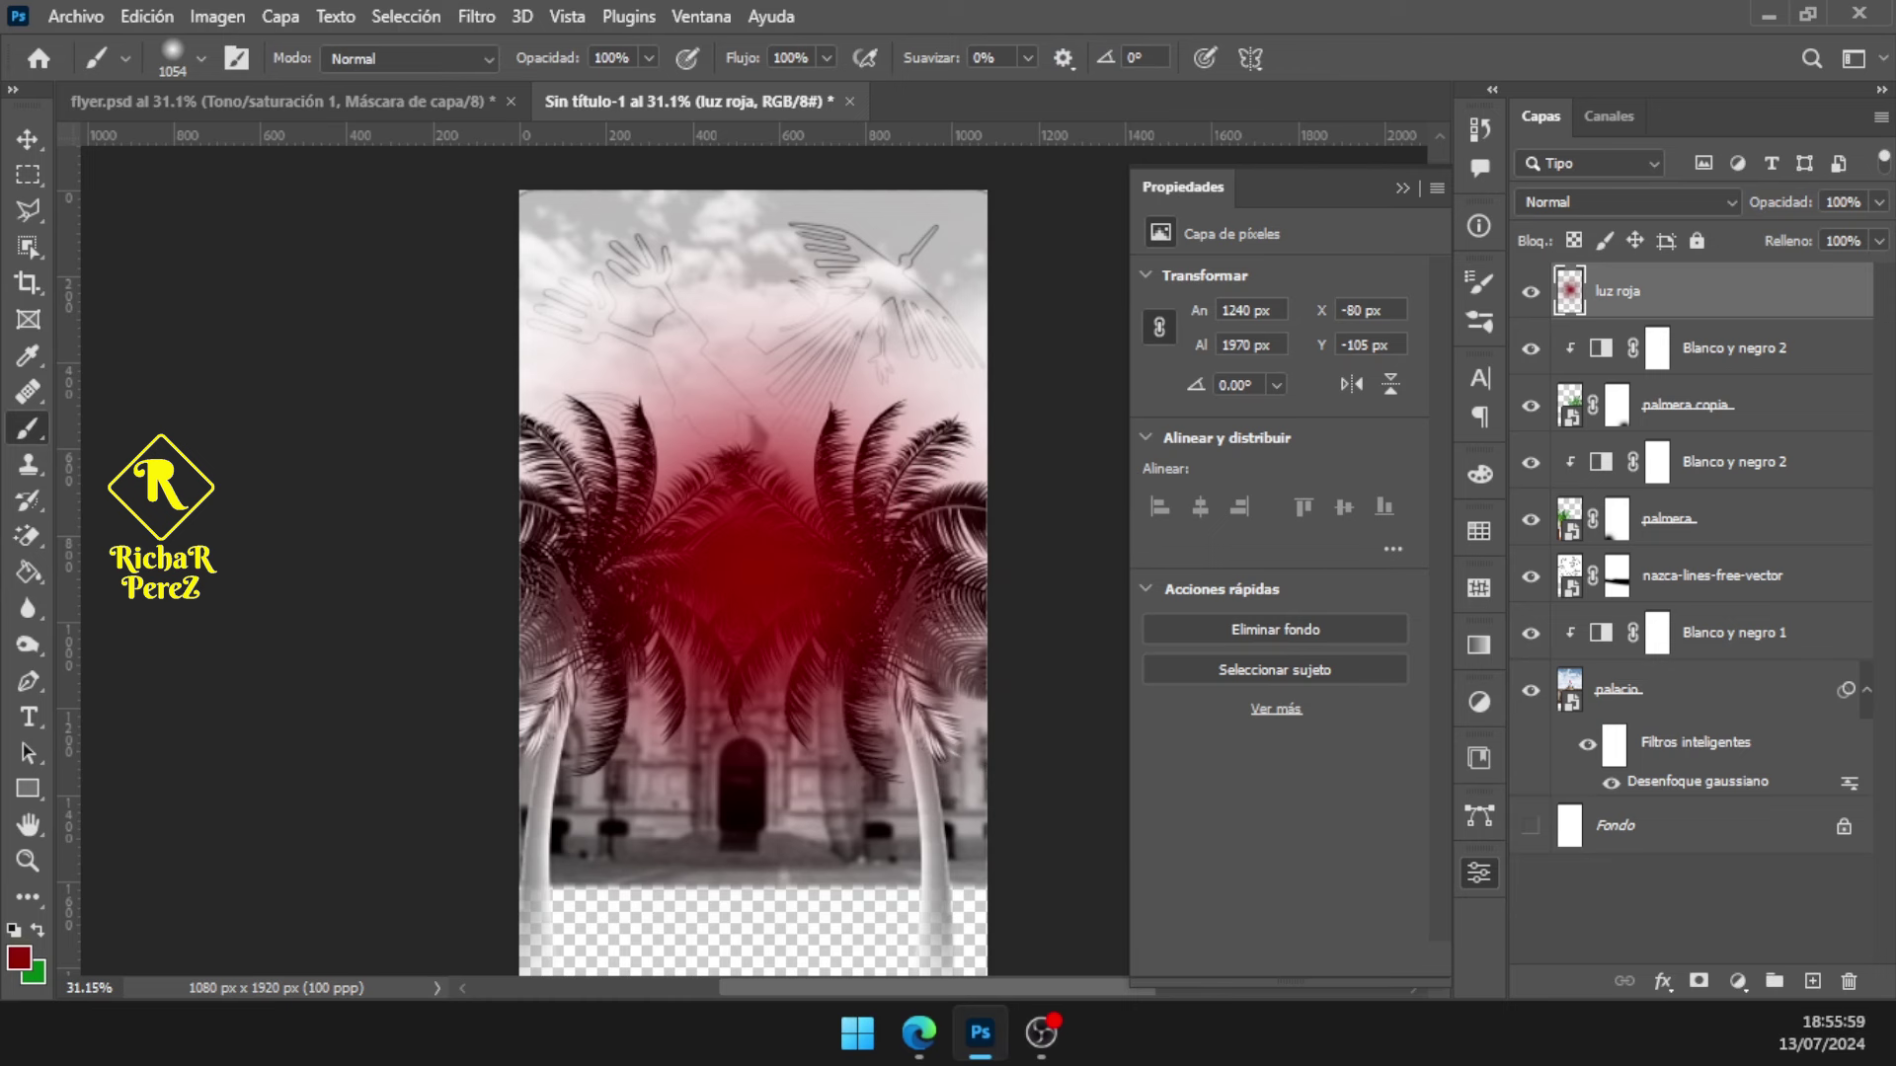
# Start placing an embedded image from the Archivo menu
pyautogui.click(918, 1032)
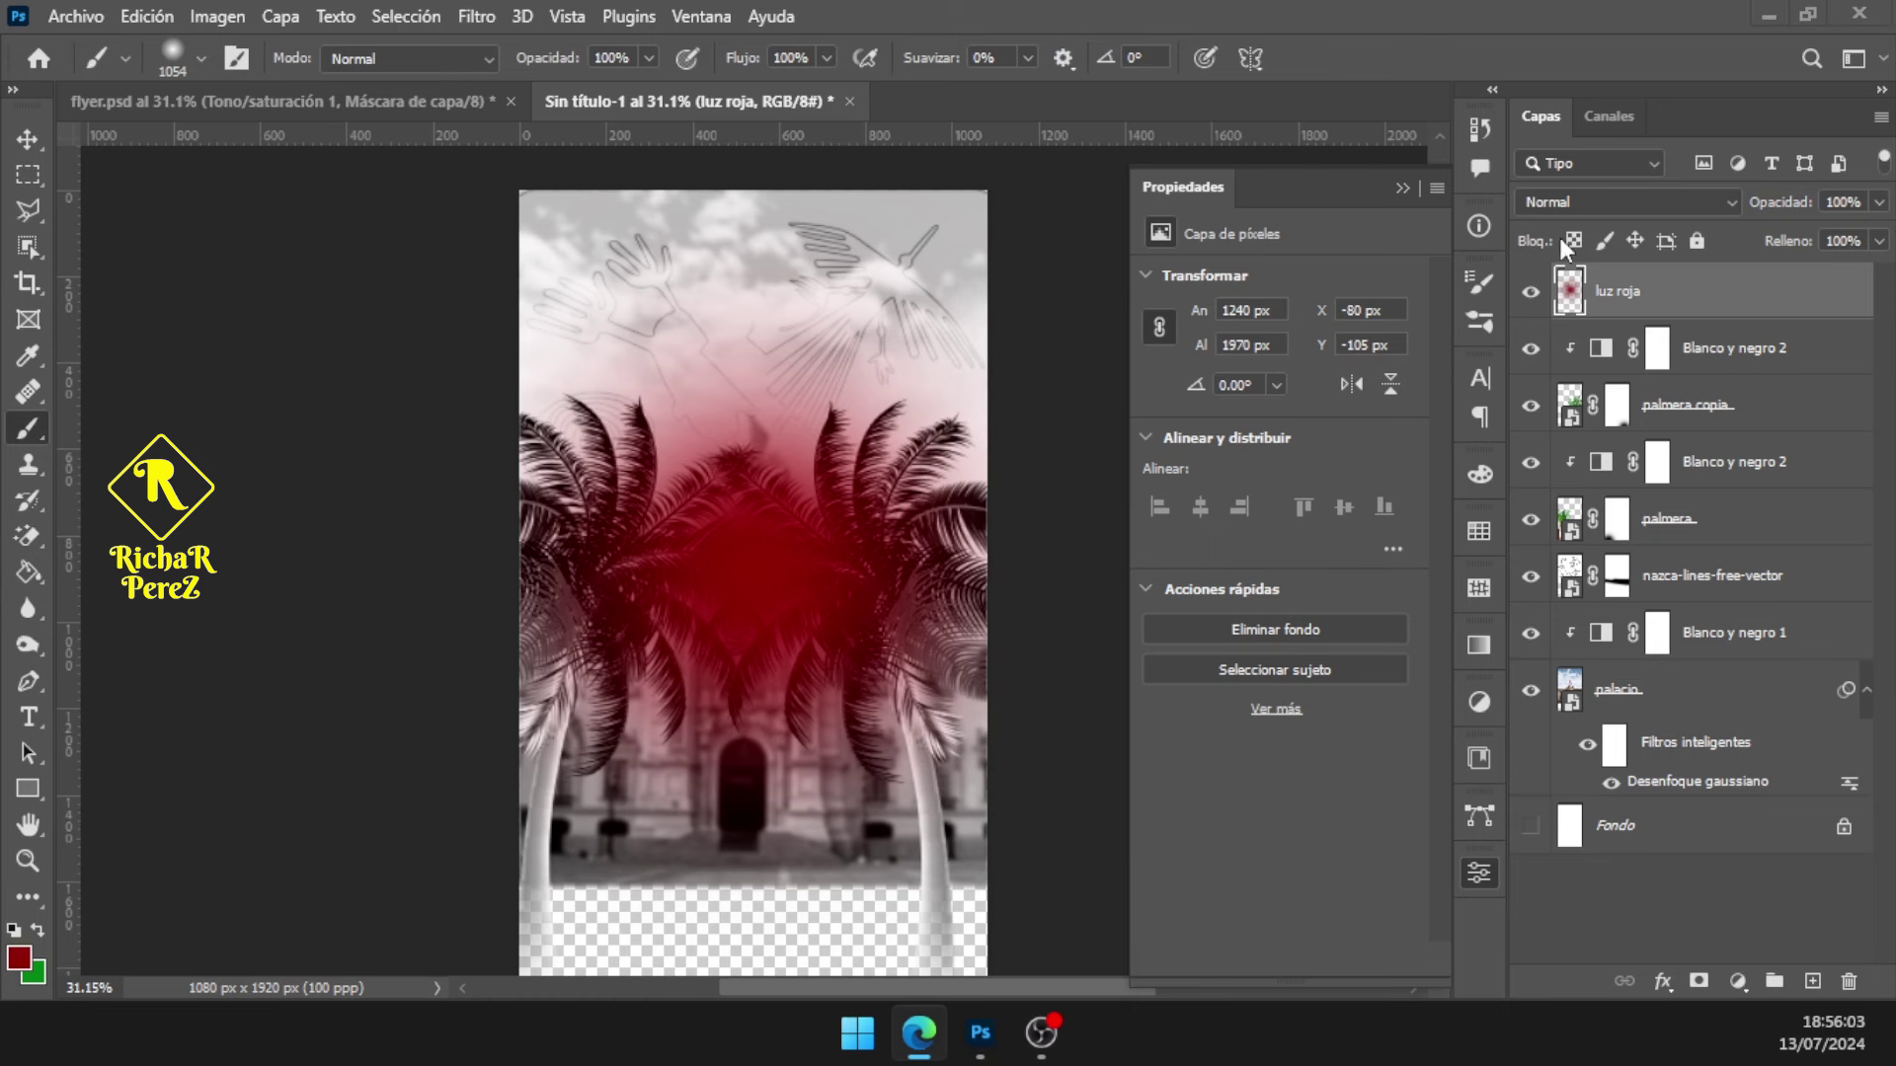
pyautogui.click(79, 17)
pyautogui.click(263, 534)
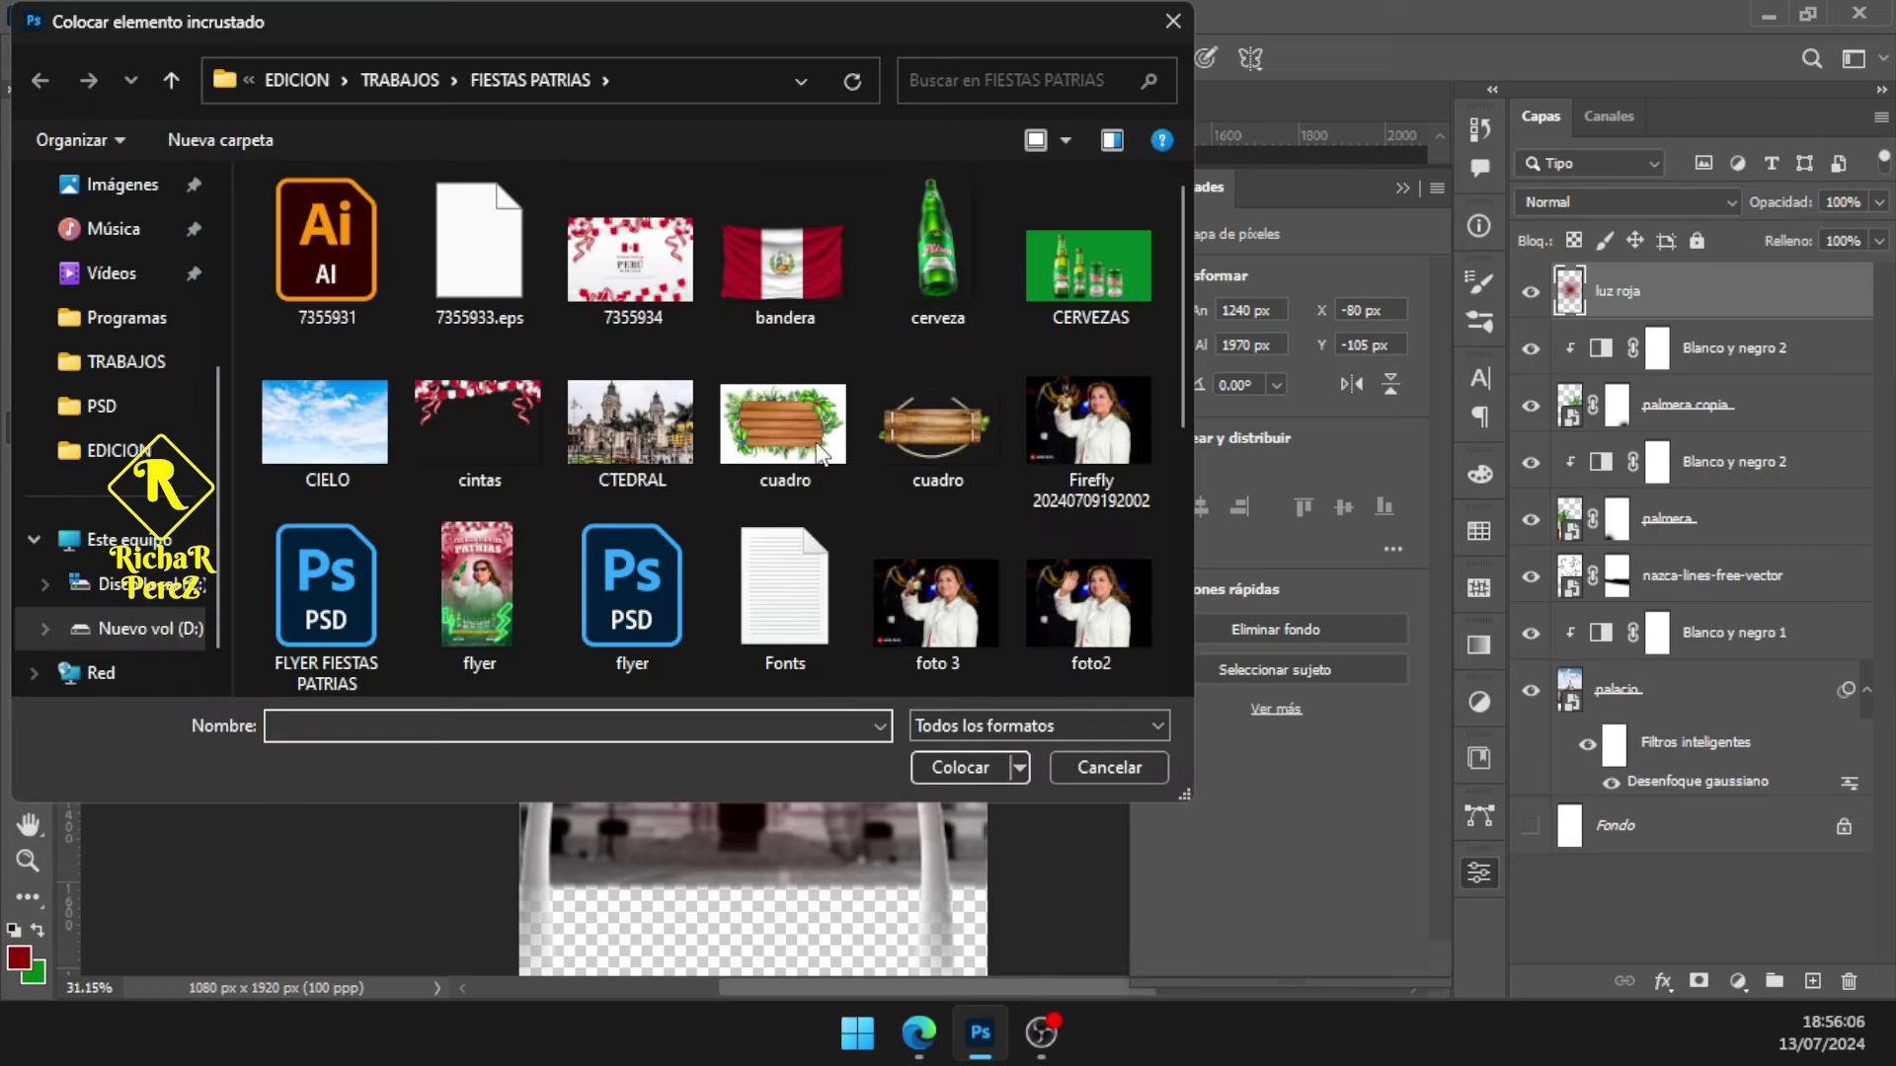
# Place the bandera flag image and stretch it tall over the top of the flyer
pyautogui.click(783, 262)
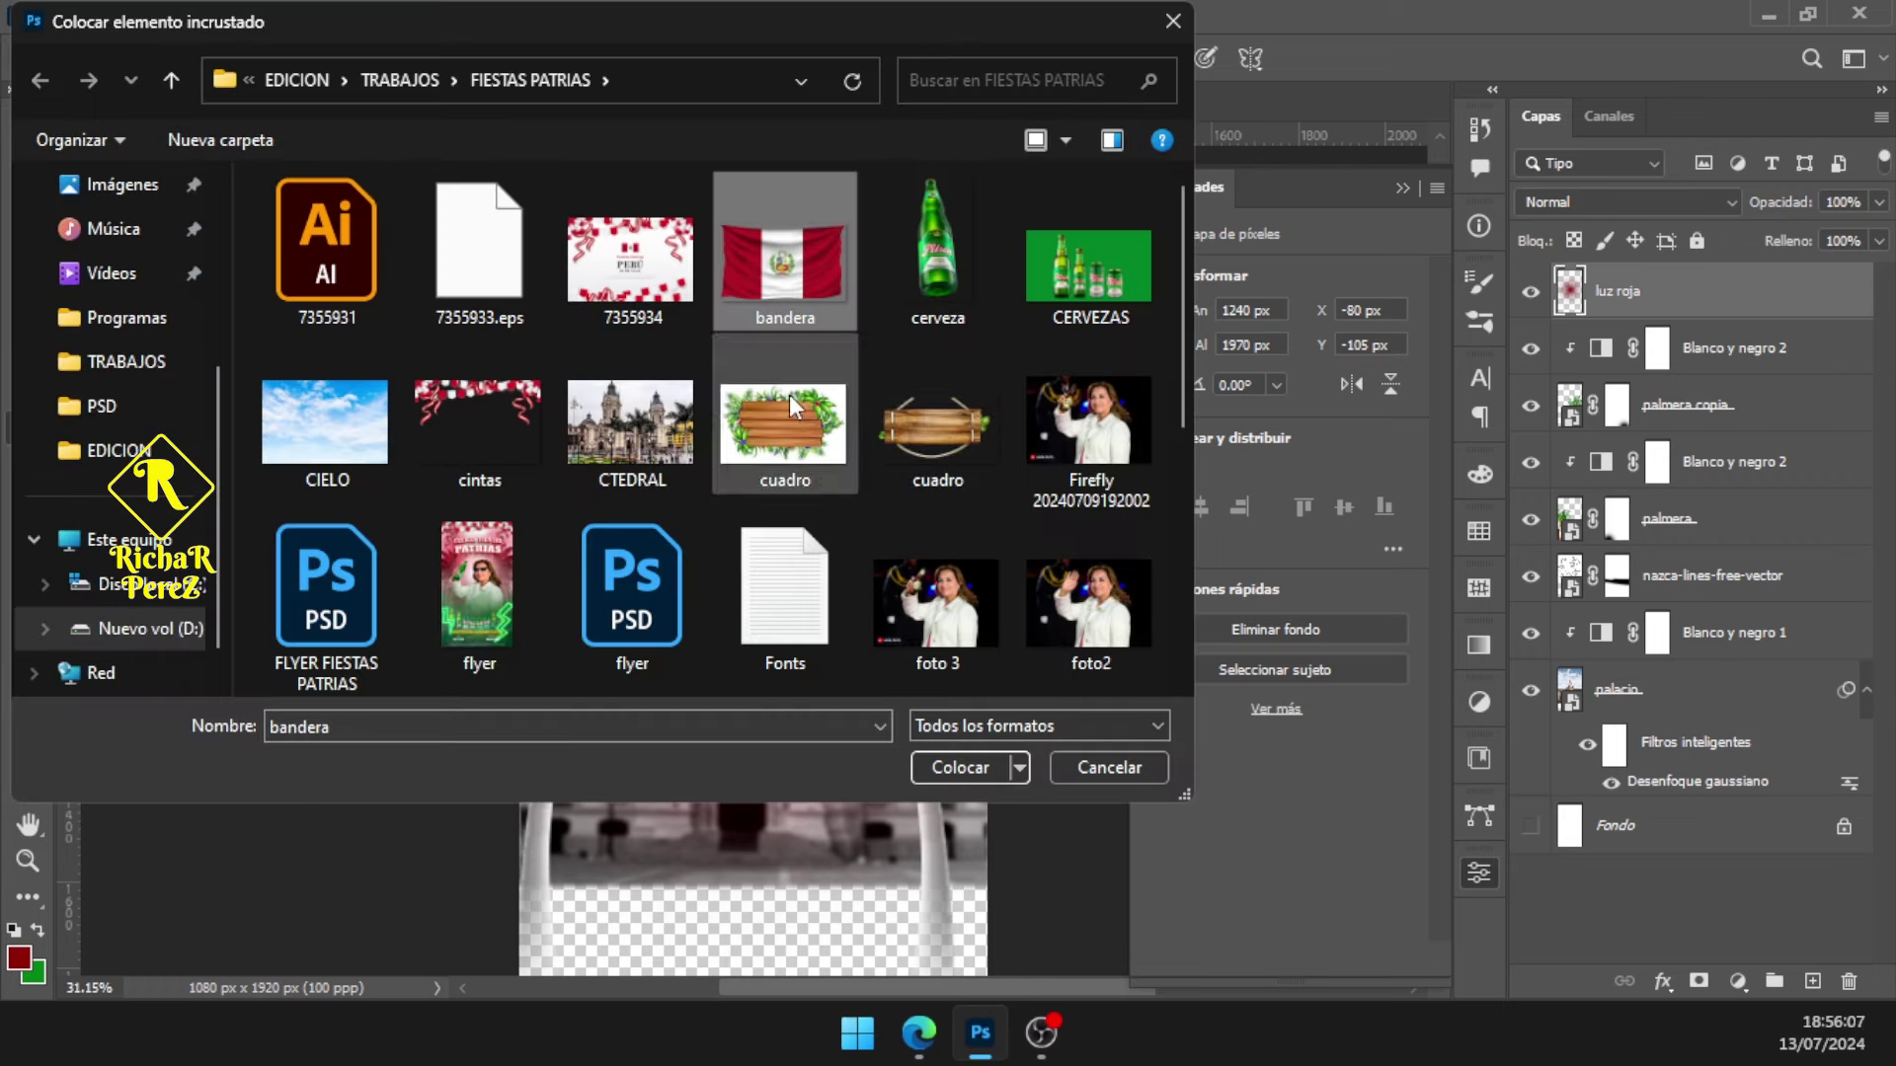
pyautogui.click(960, 768)
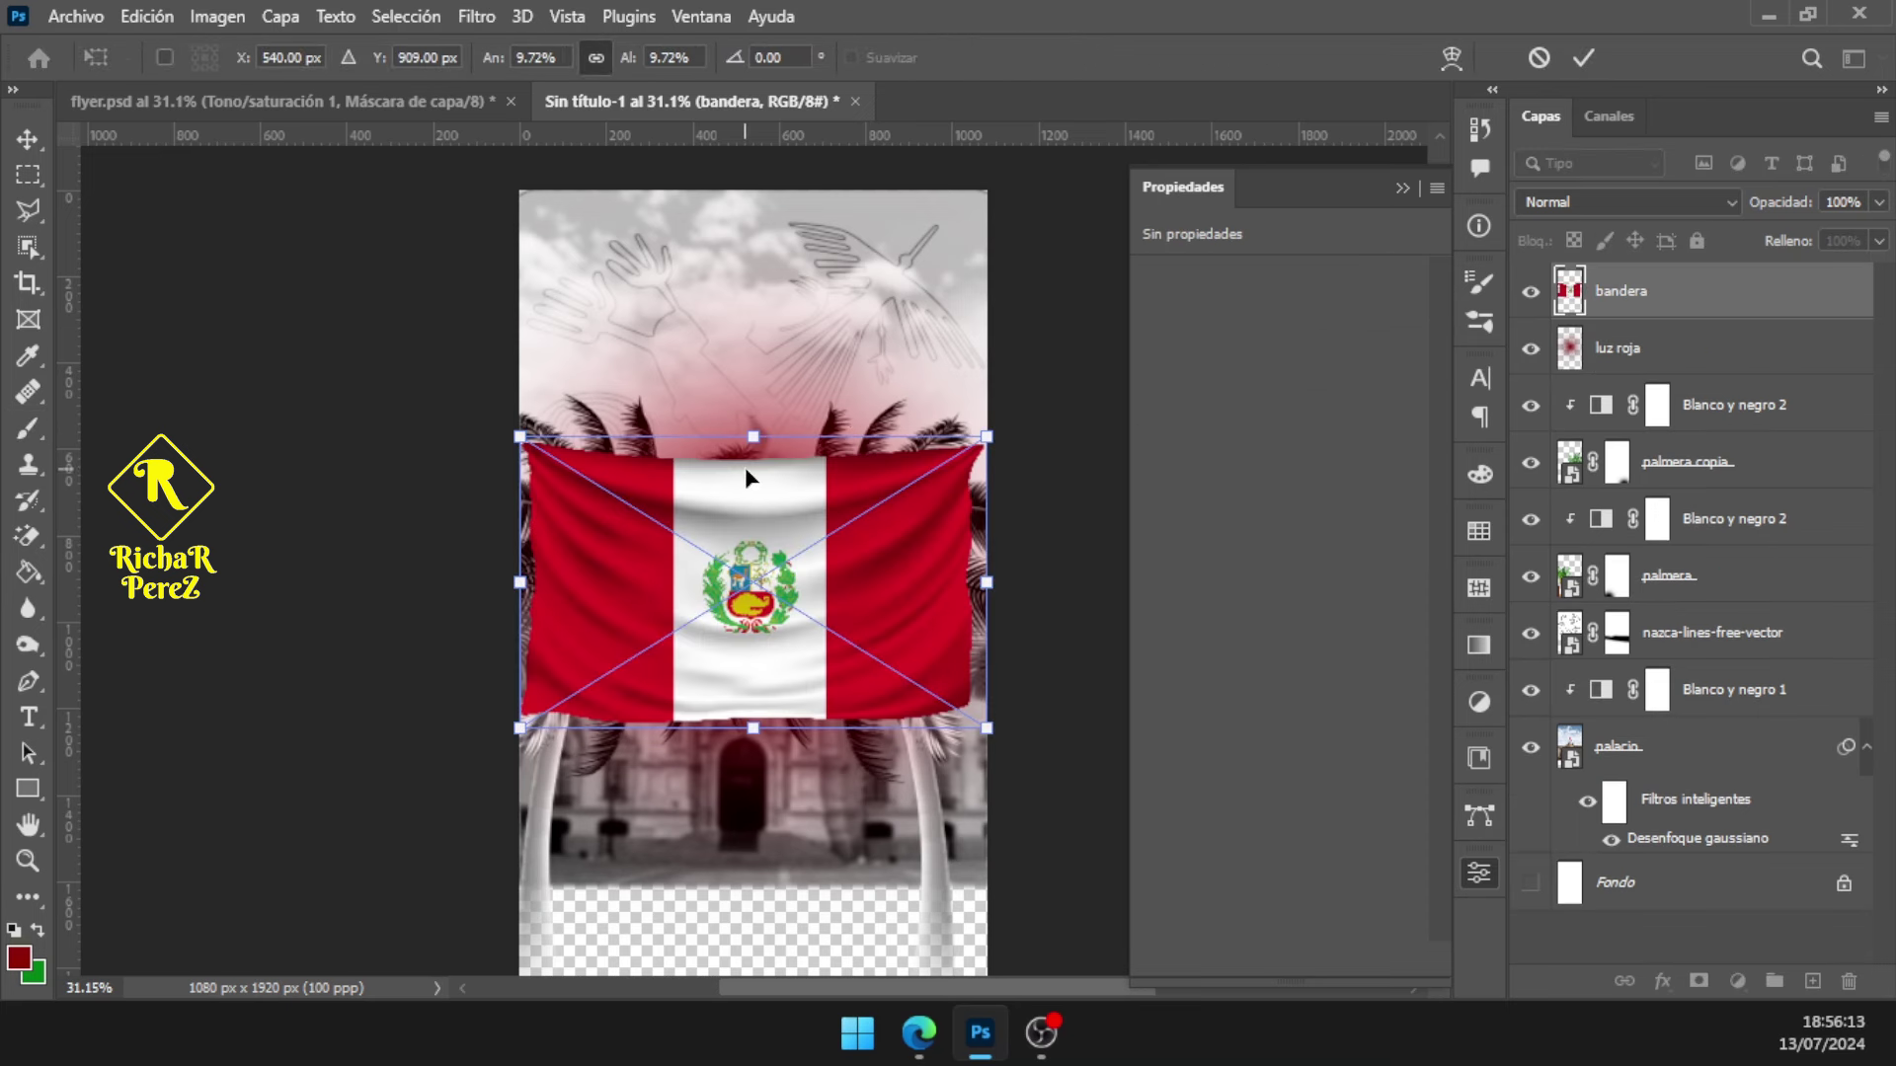
pyautogui.moveTo(772, 484); pyautogui.dragTo(774, 240)
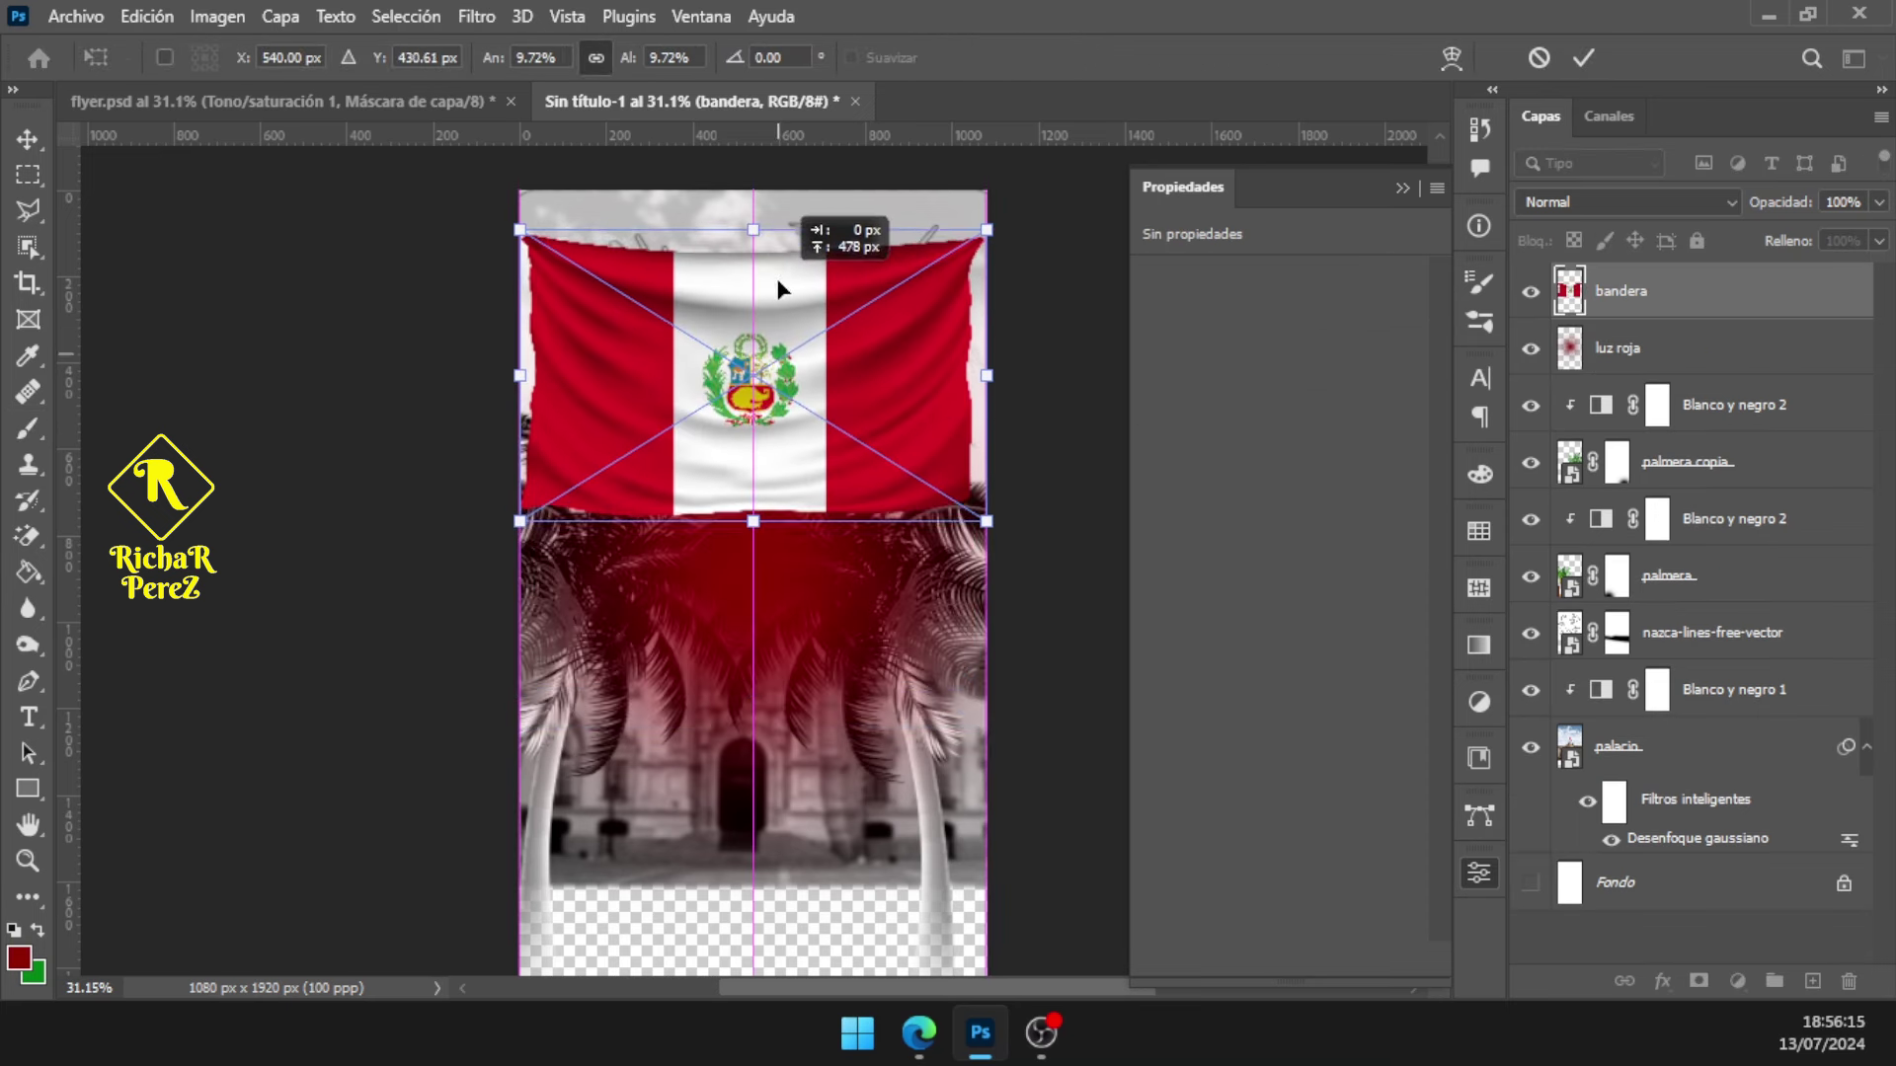
pyautogui.moveTo(750, 482)
pyautogui.mouseDown()
pyautogui.moveTo(787, 718)
pyautogui.moveTo(815, 542)
pyautogui.mouseUp()
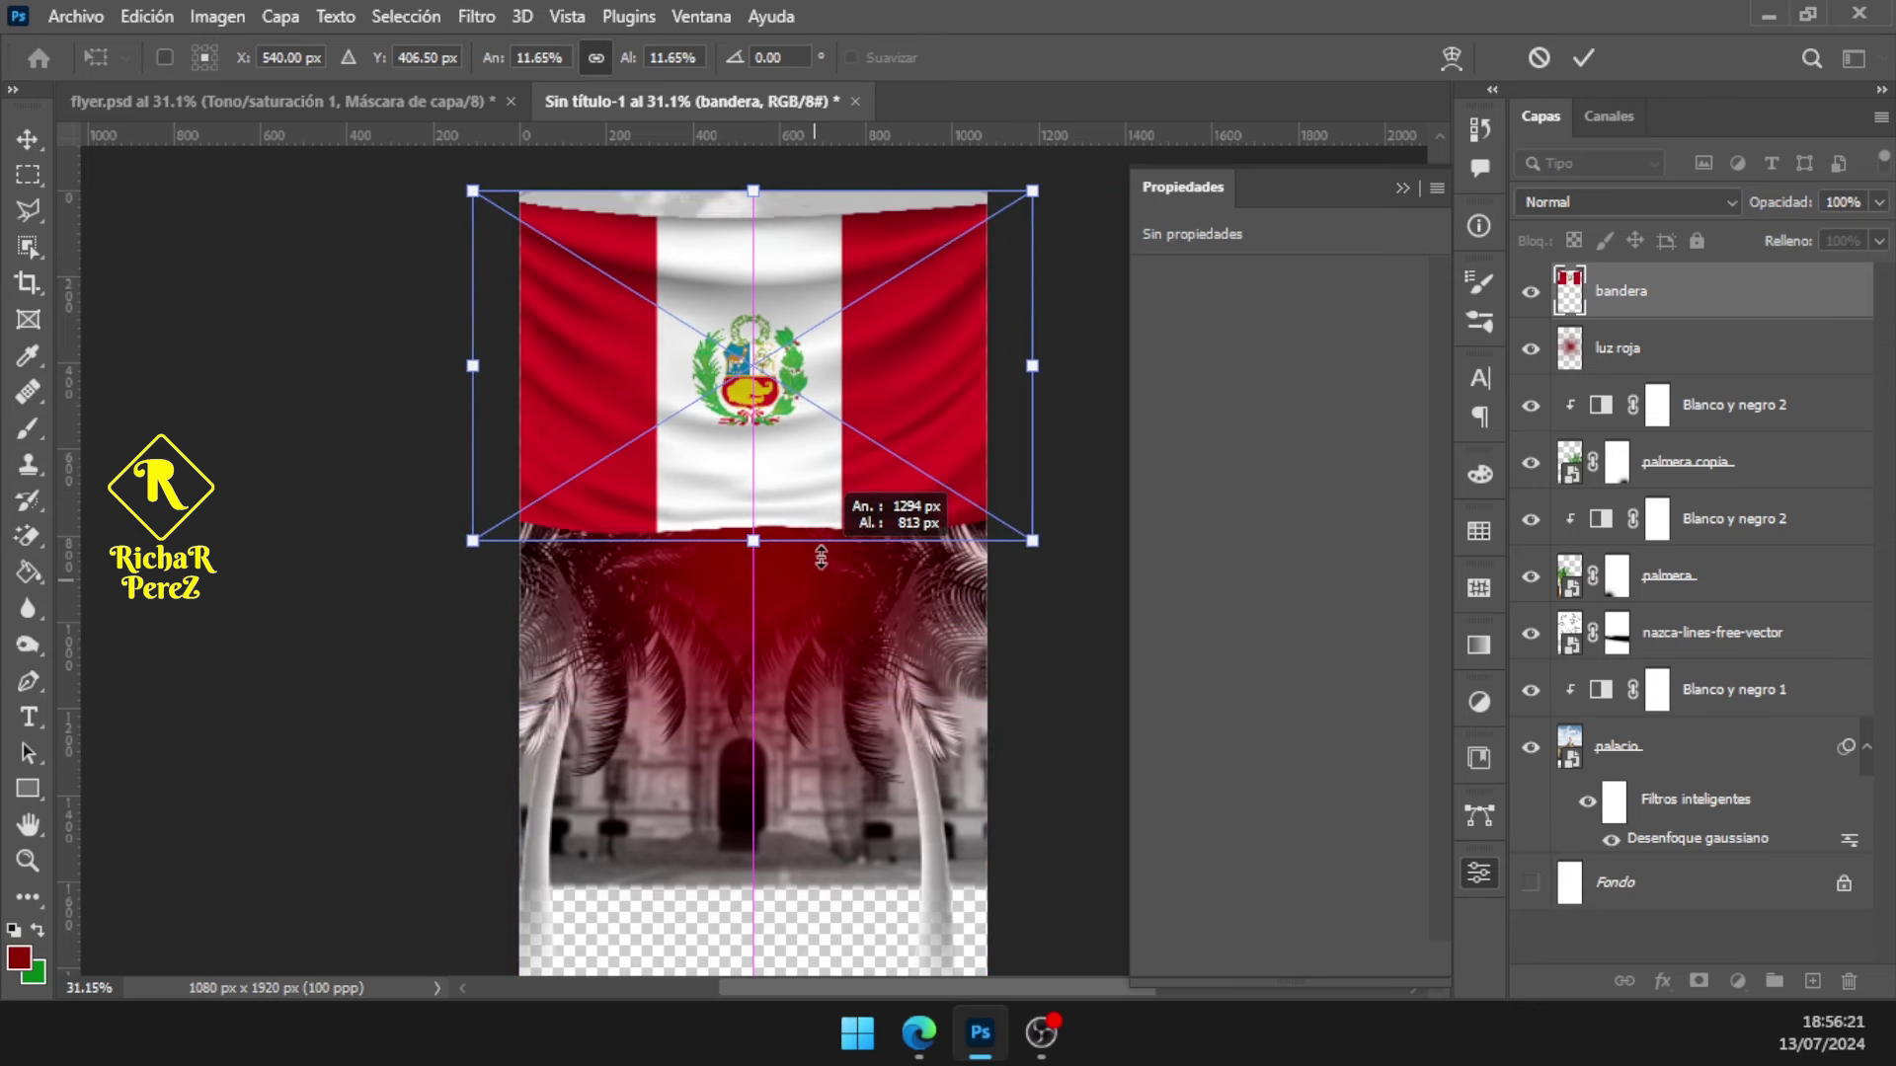
pyautogui.moveTo(820, 367); pyautogui.dragTo(820, 335)
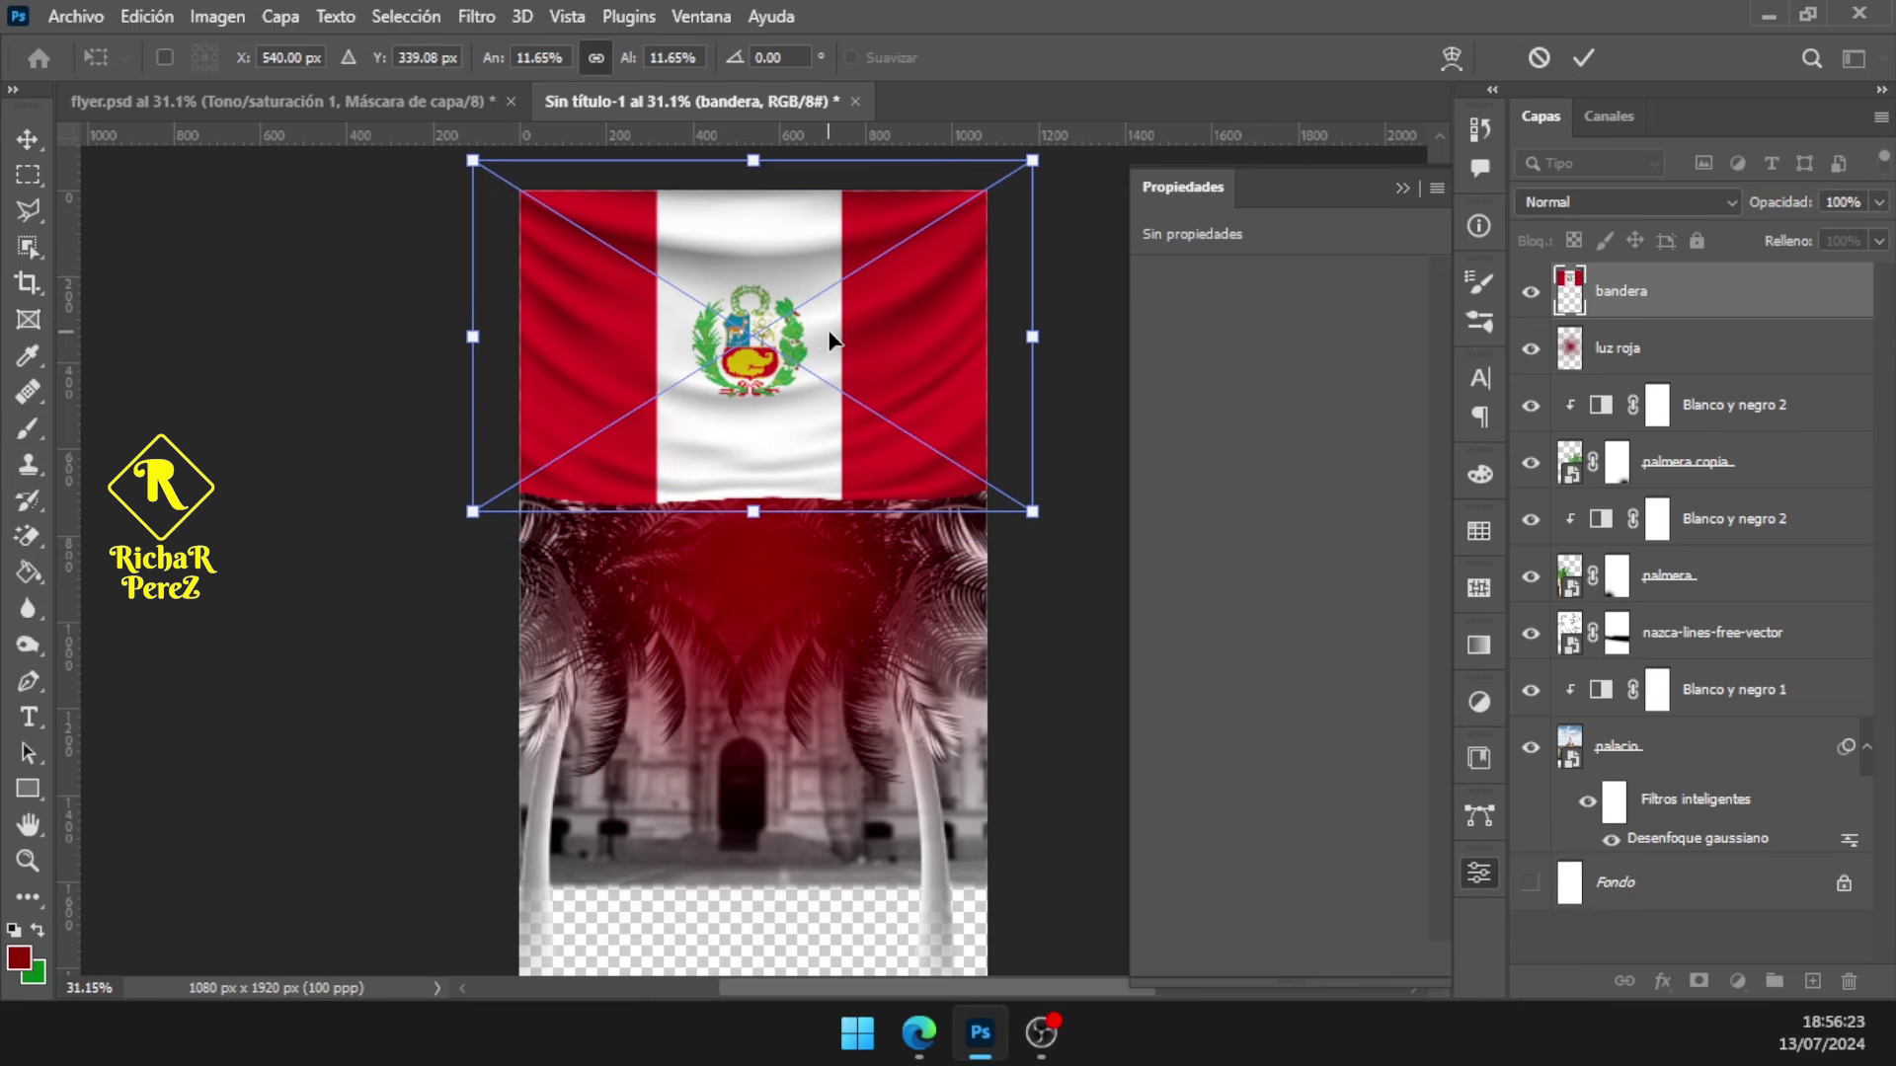
pyautogui.moveTo(753, 513); pyautogui.dragTo(752, 769)
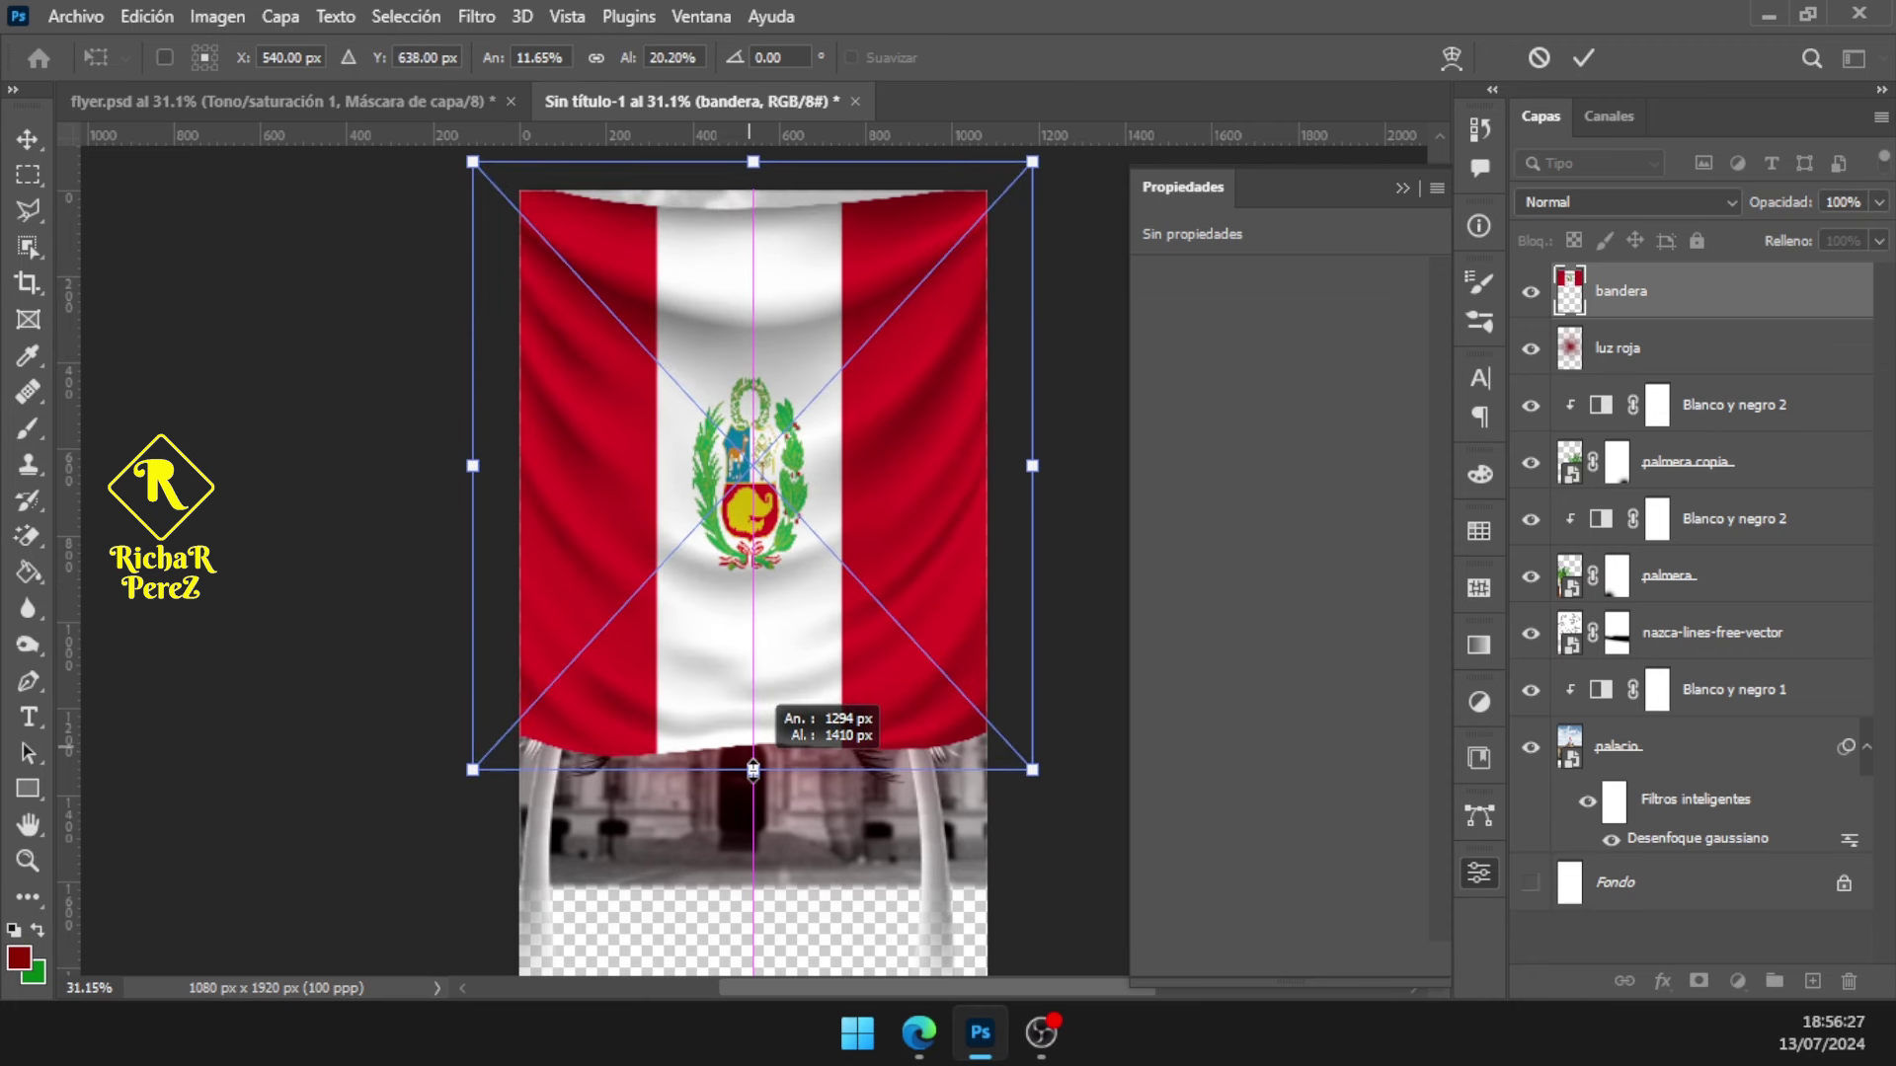
pyautogui.moveTo(753, 769)
pyautogui.mouseDown()
pyautogui.moveTo(753, 677)
pyautogui.moveTo(763, 739)
pyautogui.mouseUp()
pyautogui.scroll(2, 769, 758)
pyautogui.press('Return')
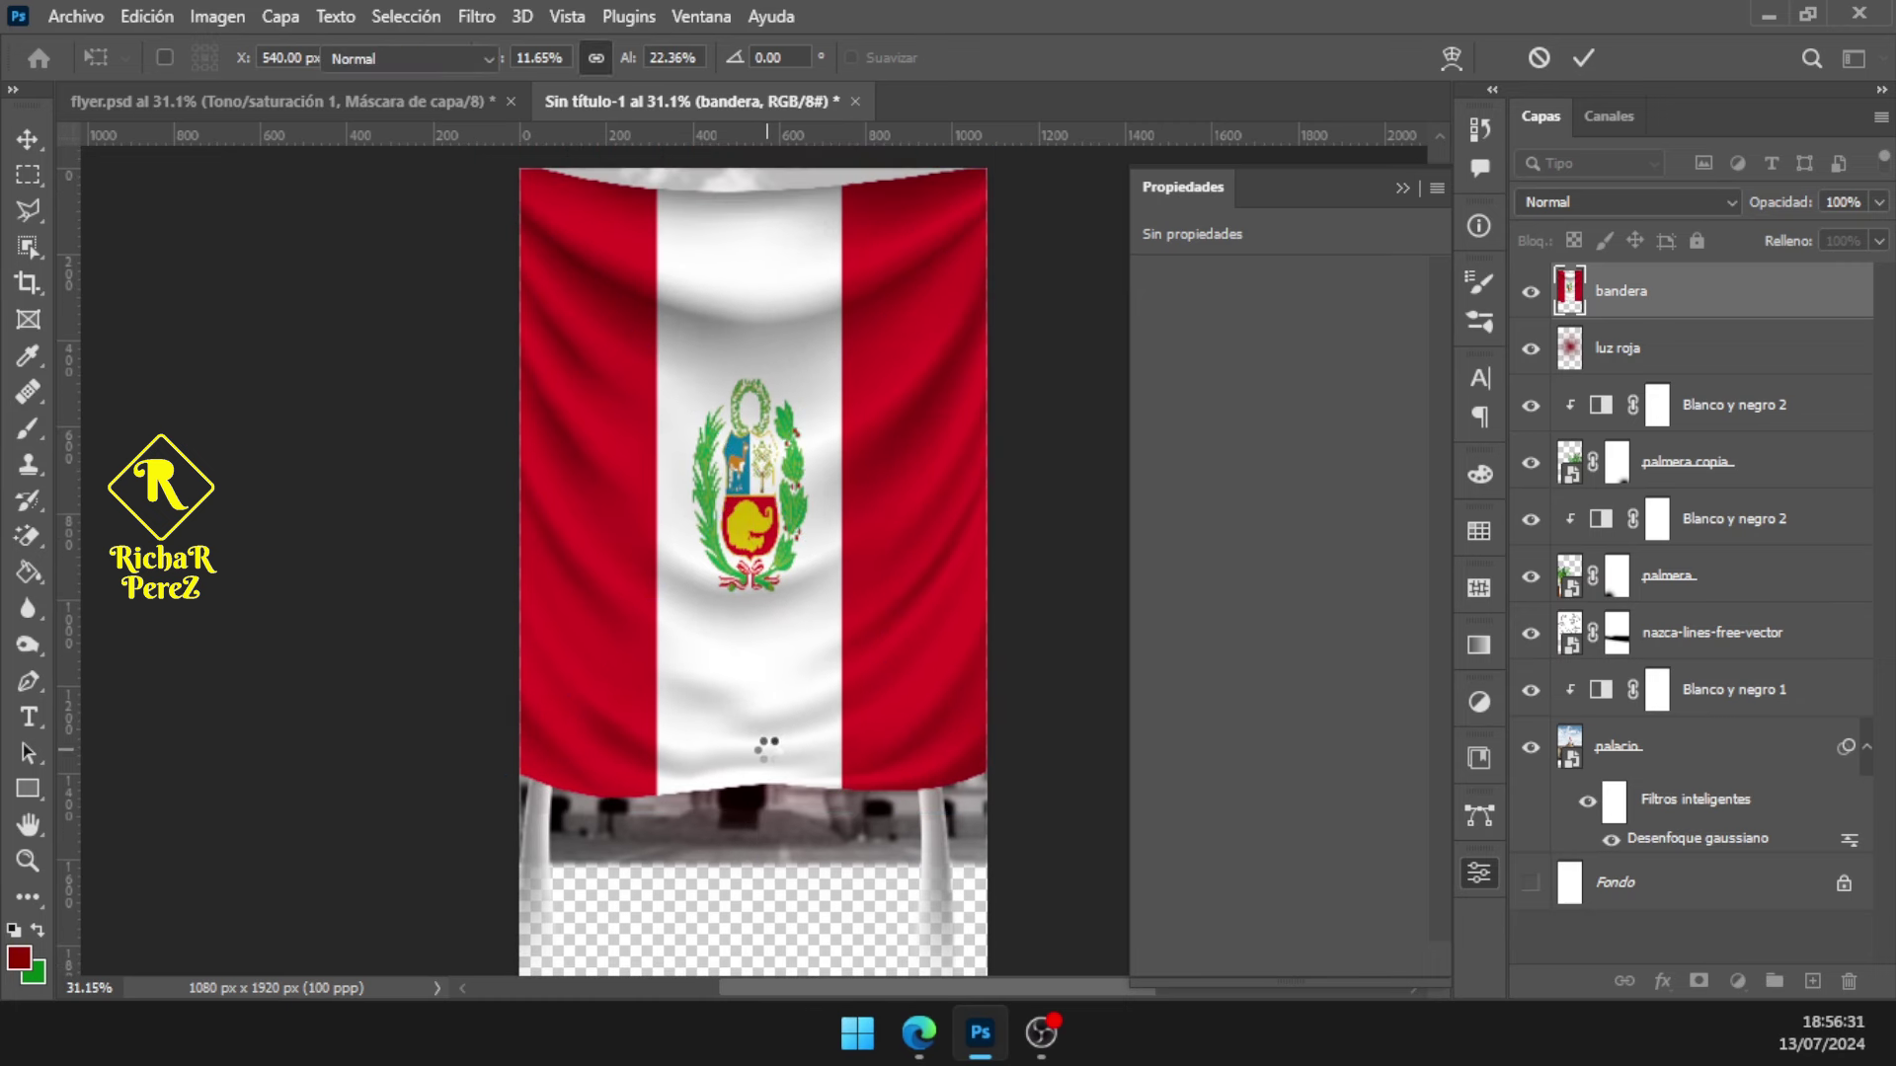
pyautogui.press('b')
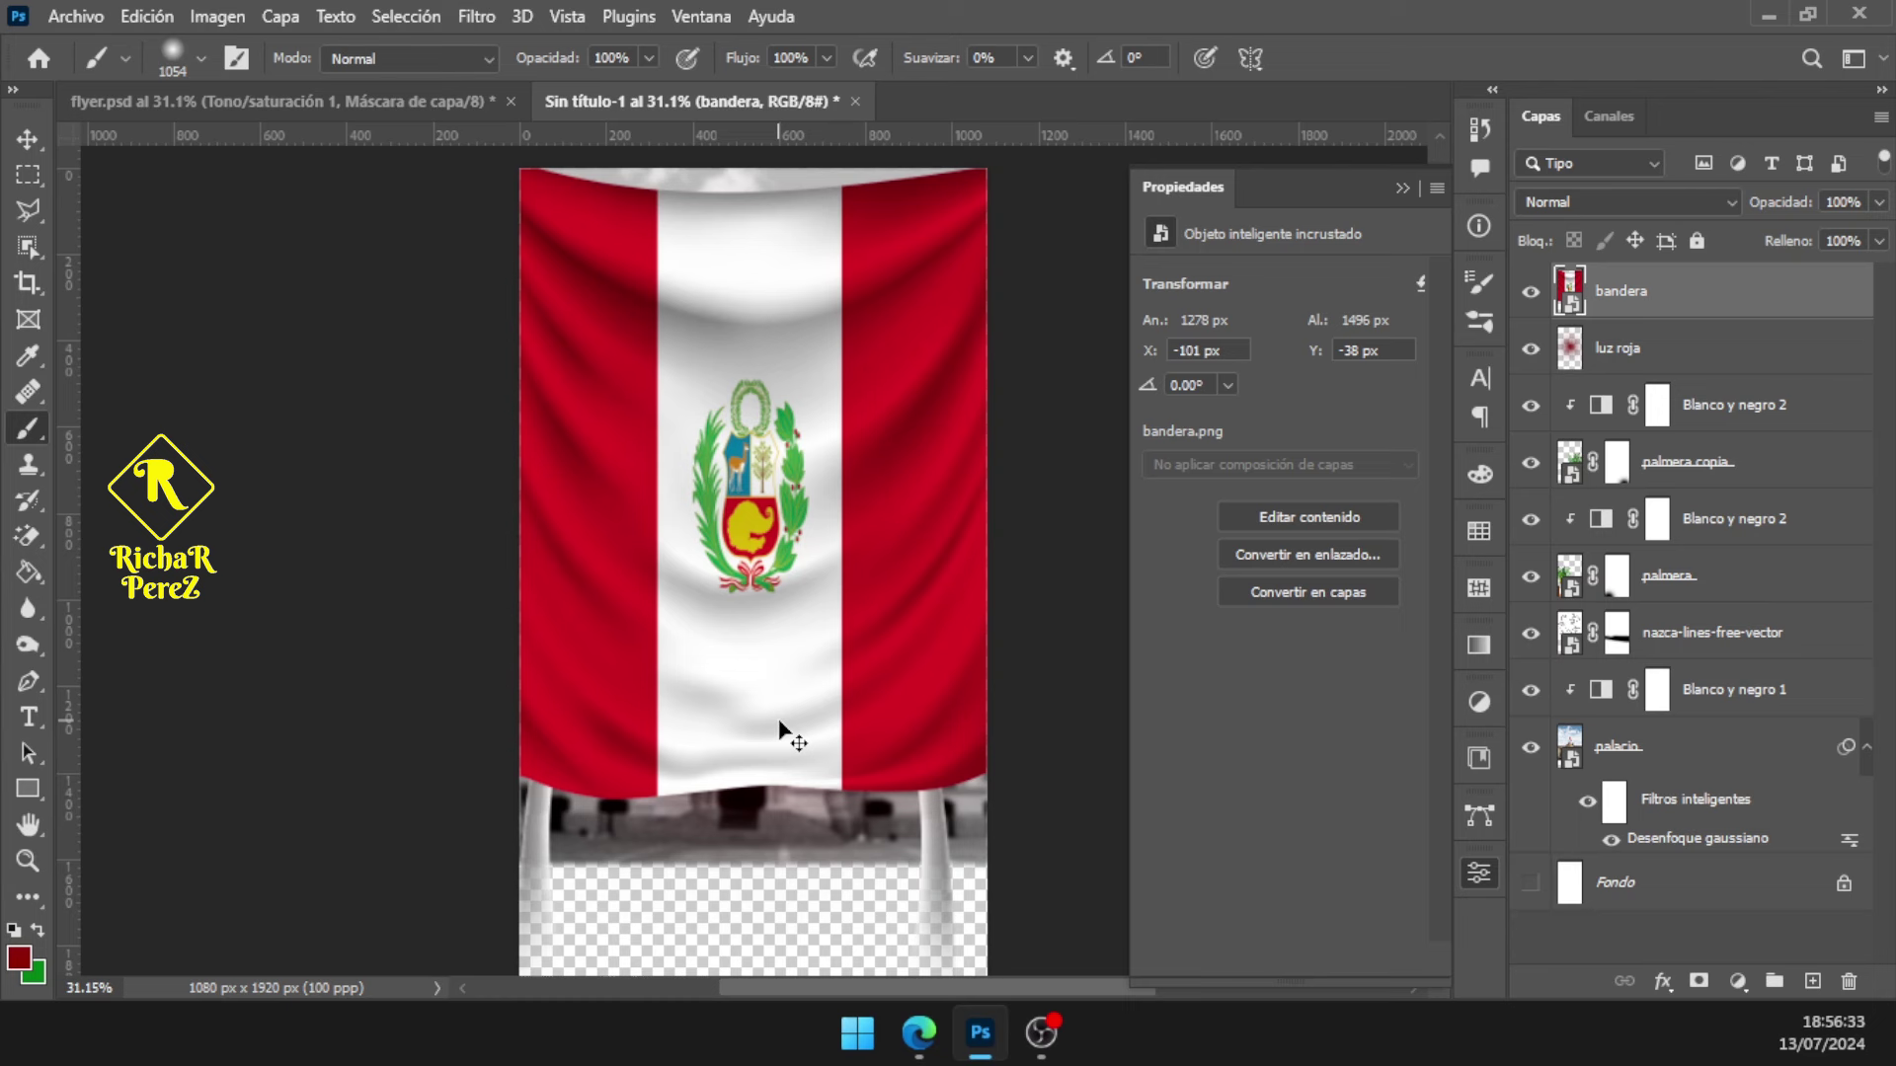
# Raise the flag a little higher on the canvas
pyautogui.hotkey('ctrl', 't')
pyautogui.moveTo(799, 648); pyautogui.dragTo(805, 576)
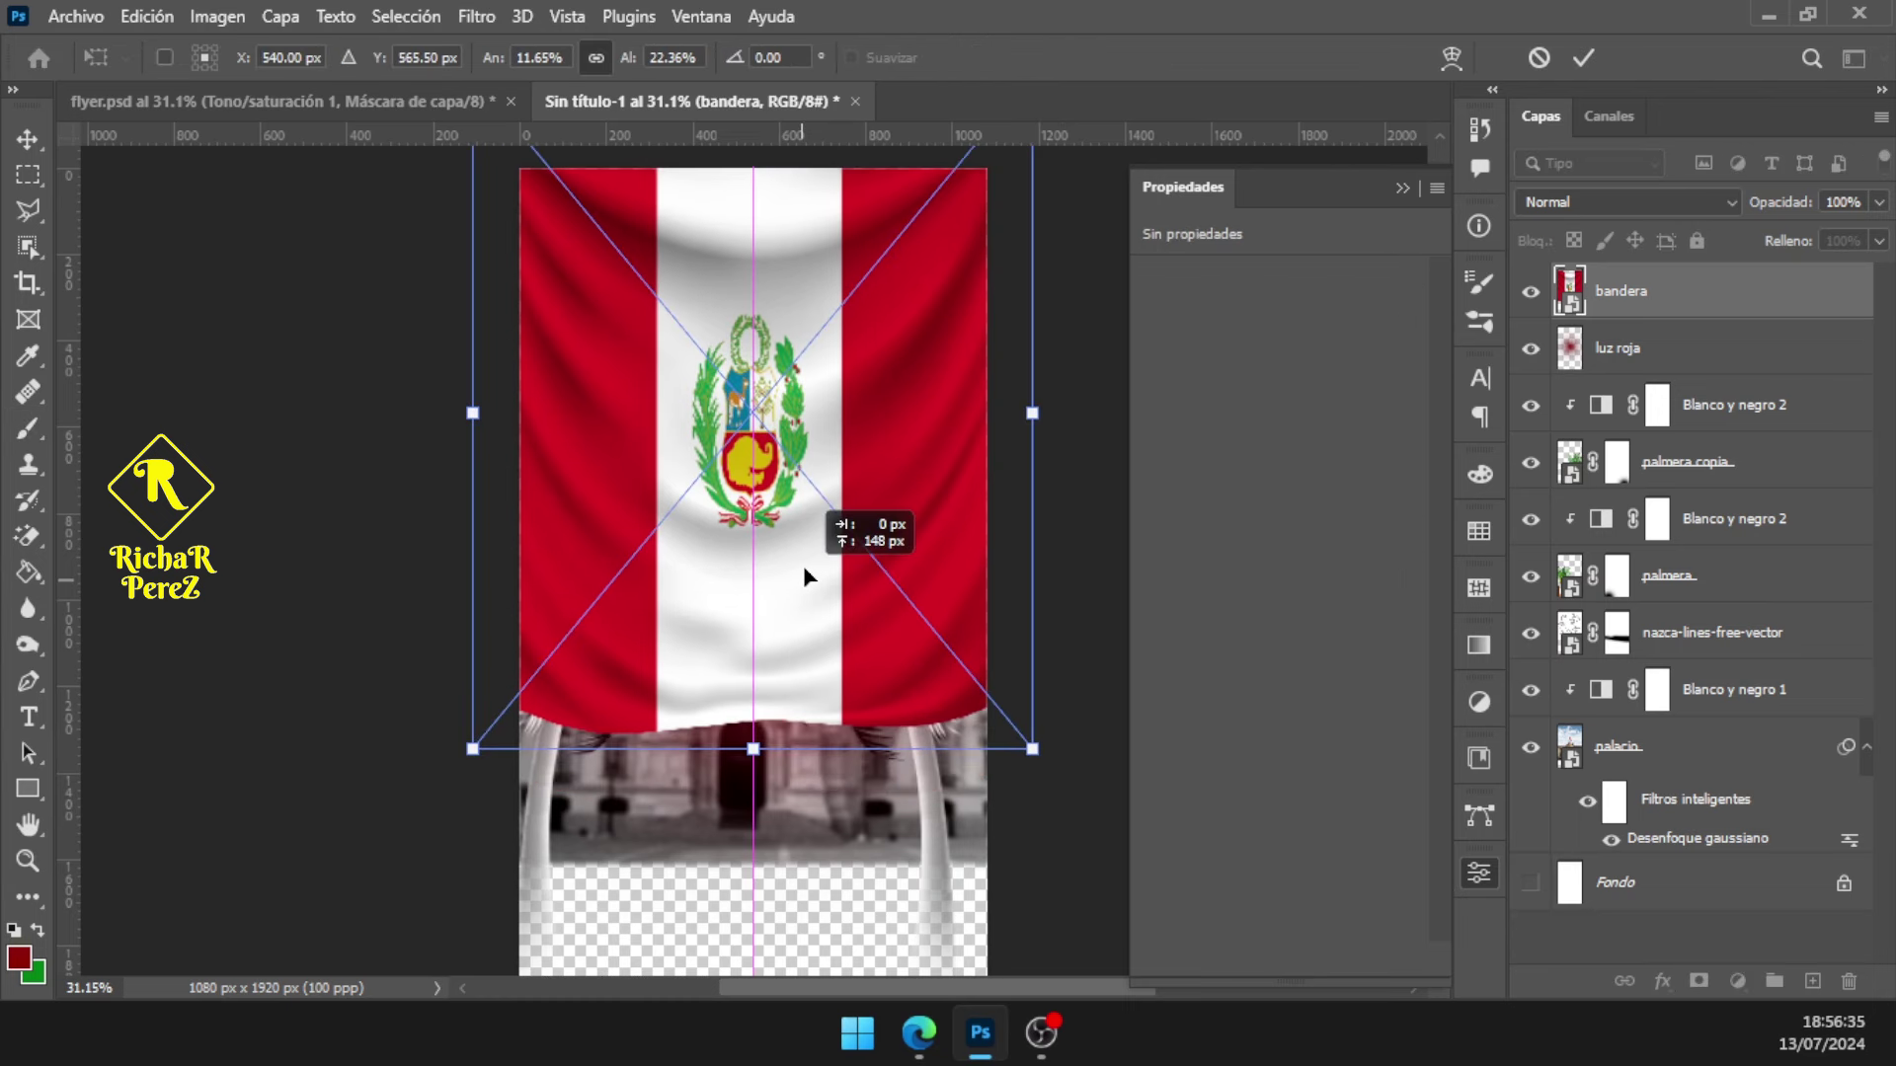
pyautogui.press('Return')
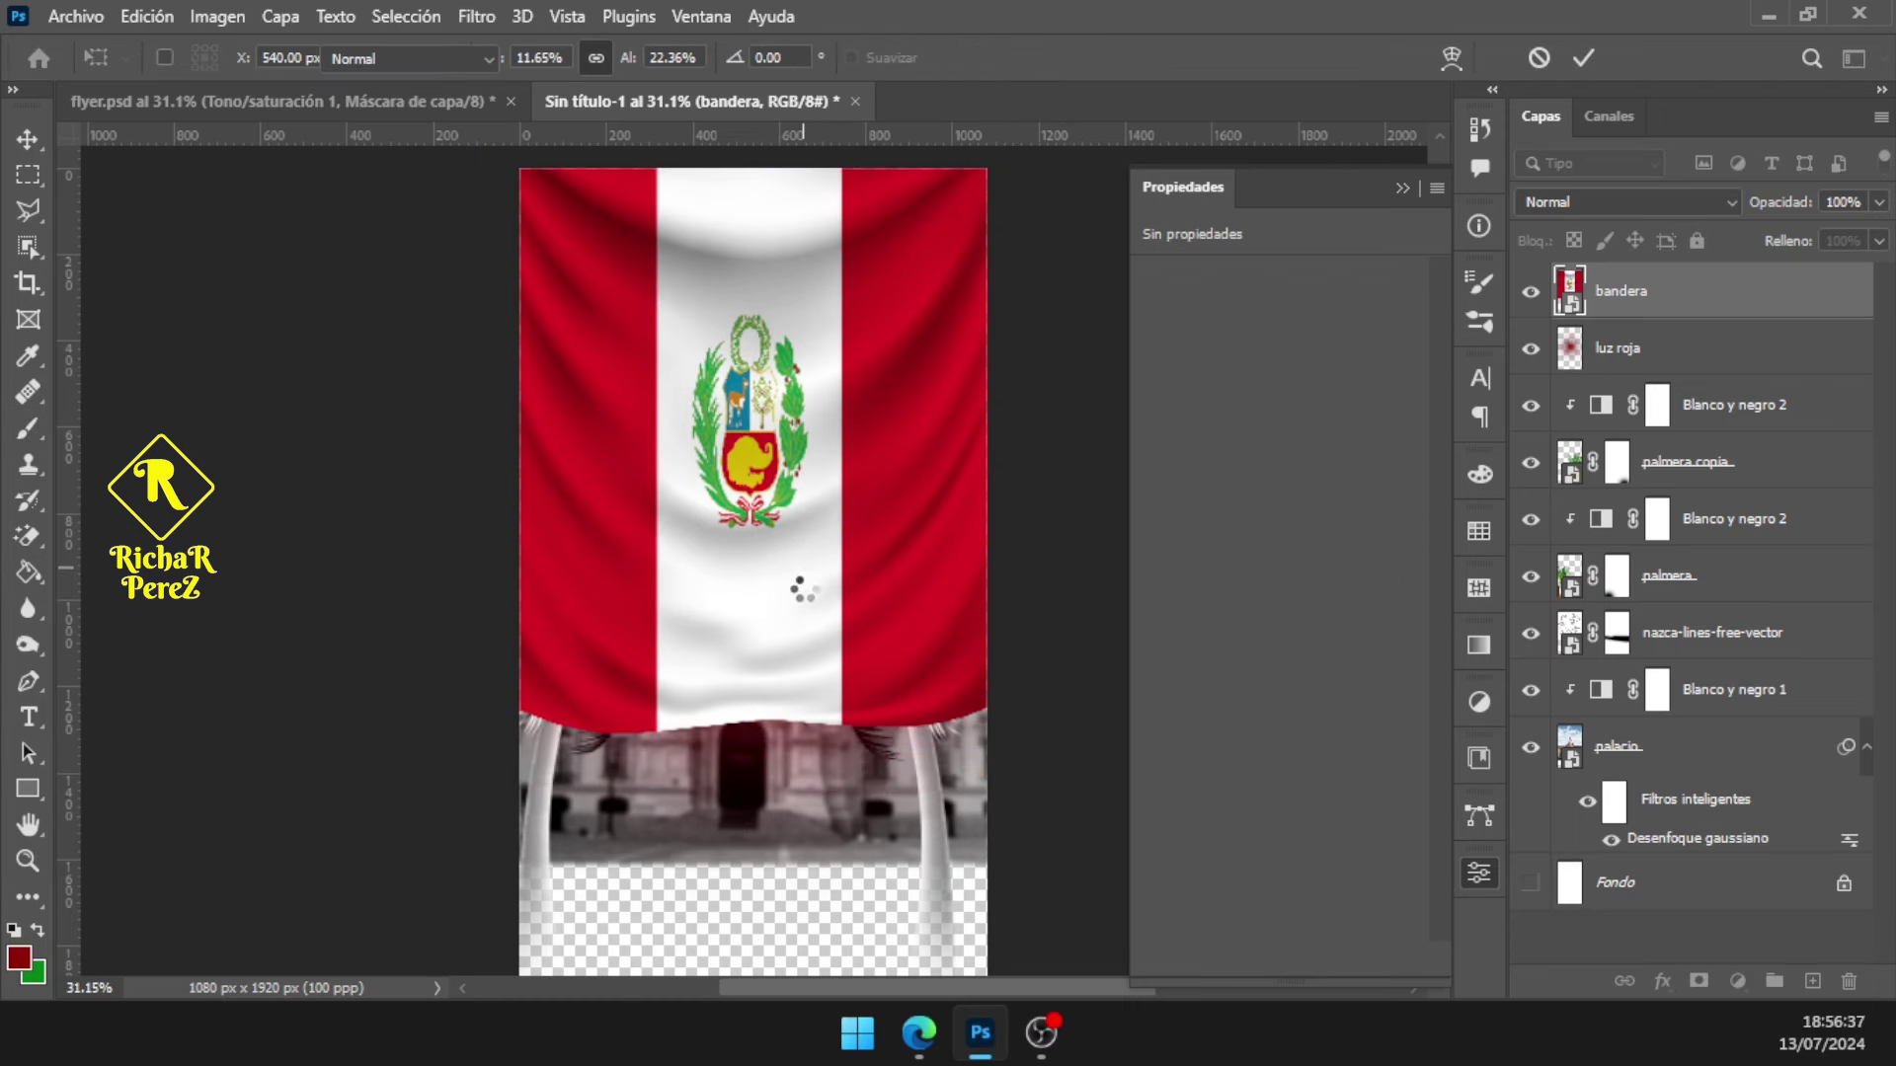
pyautogui.press('b')
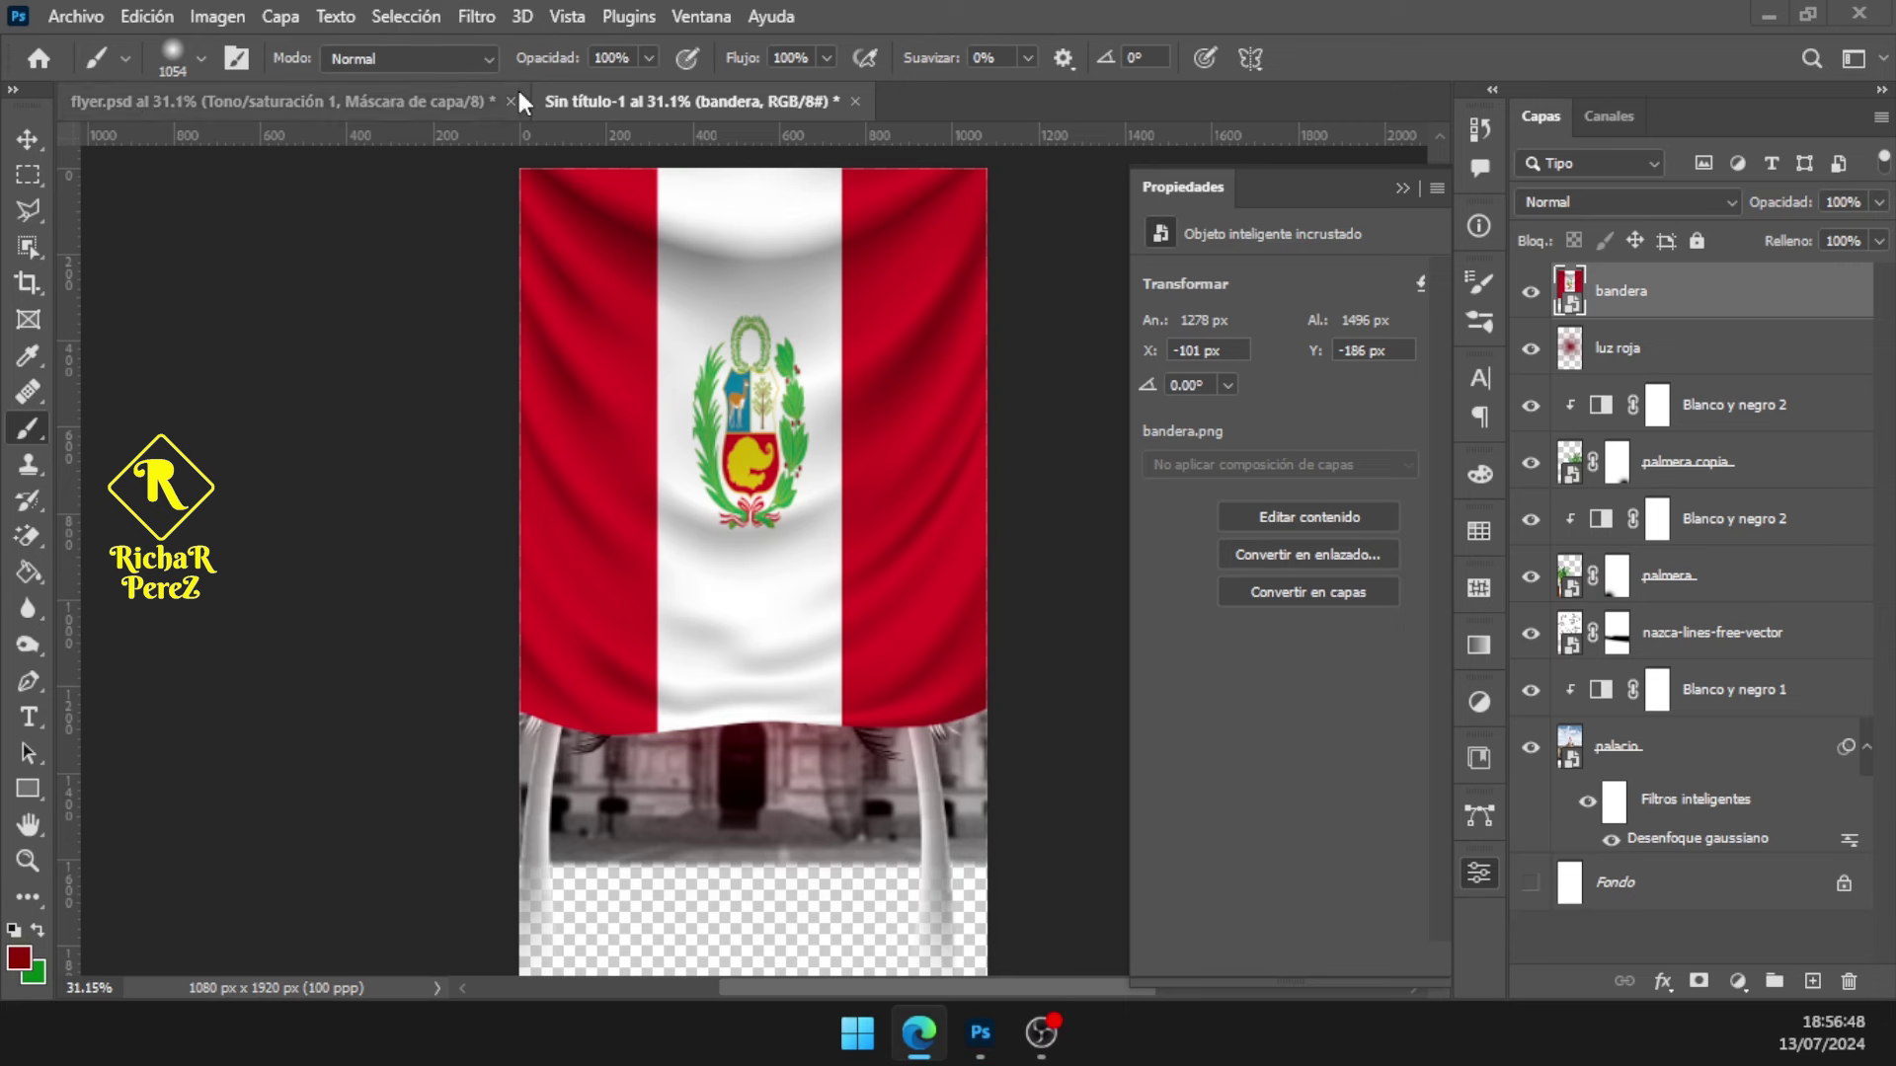
# Apply Desenfoque de movimiento to the flag with angle 25° and distance 187 px
pyautogui.click(477, 16)
pyautogui.moveTo(518, 371)
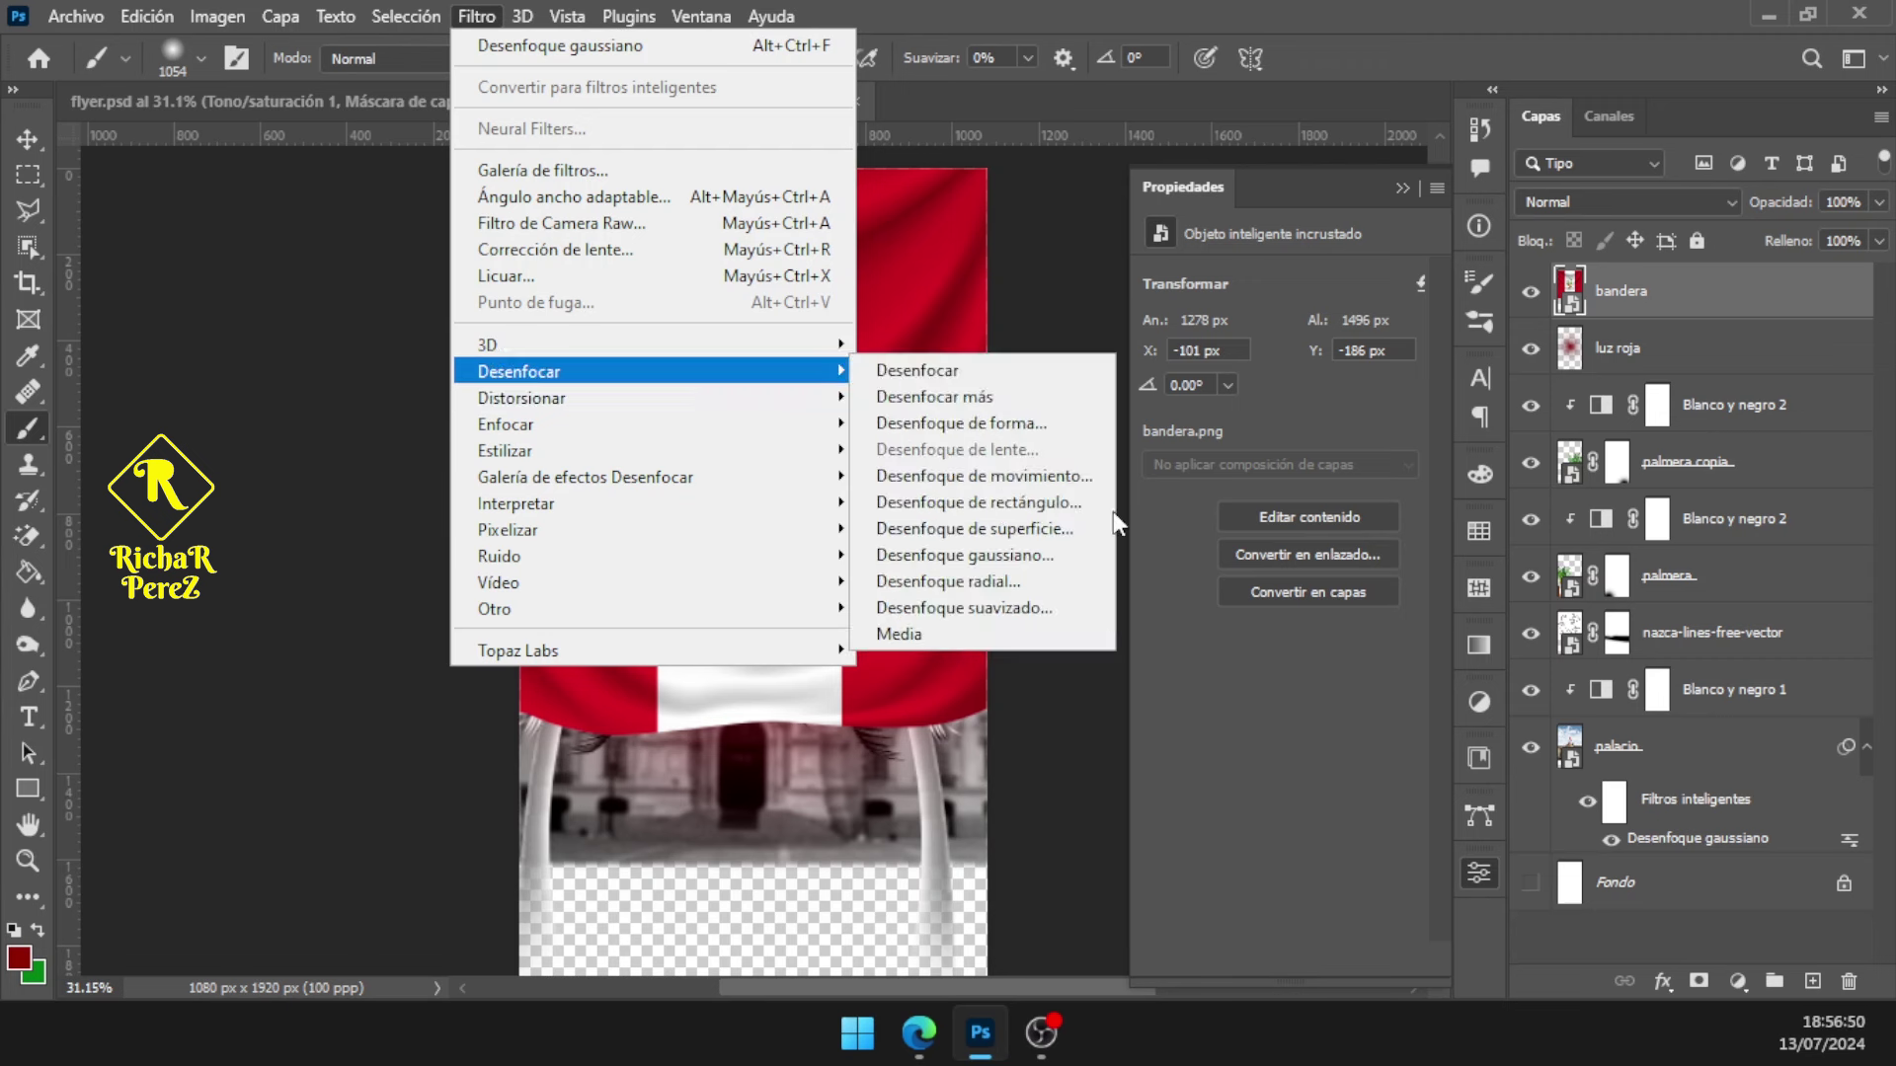
pyautogui.click(984, 476)
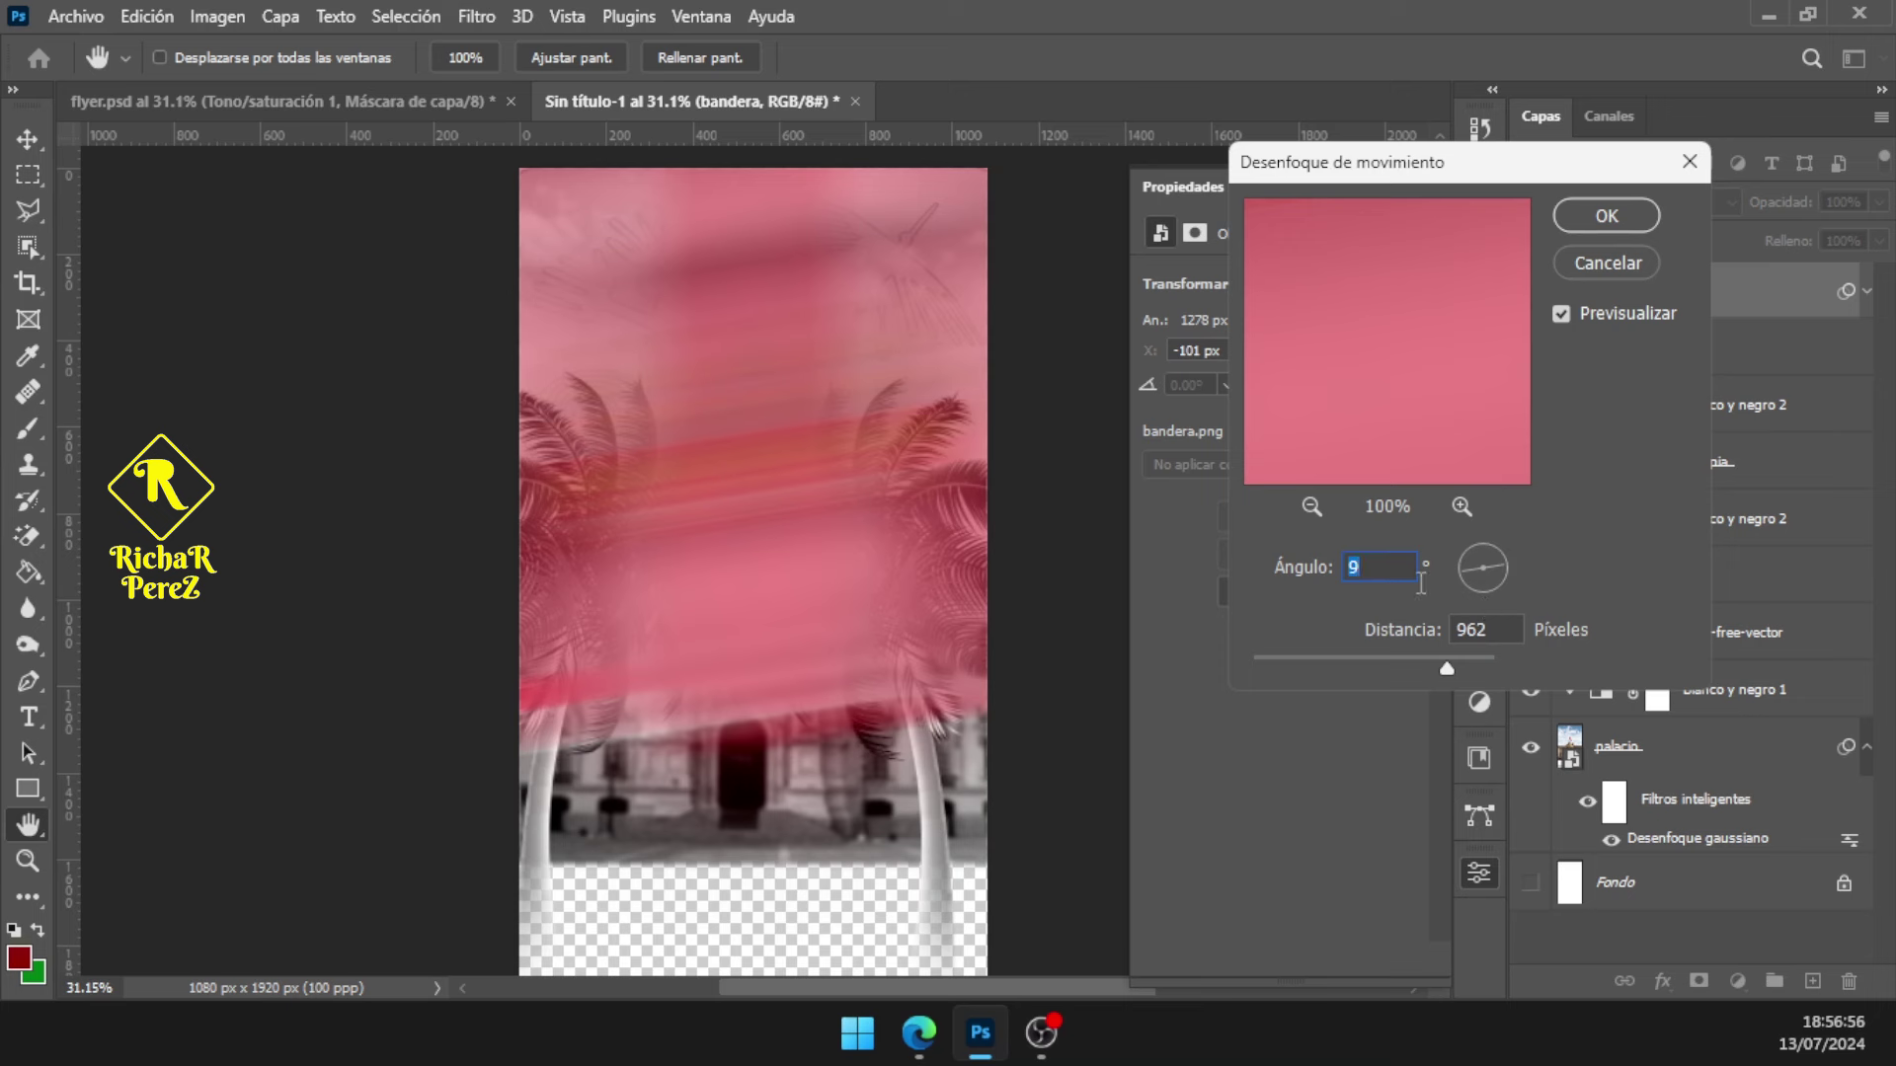
pyautogui.write('25')
pyautogui.press('Tab')
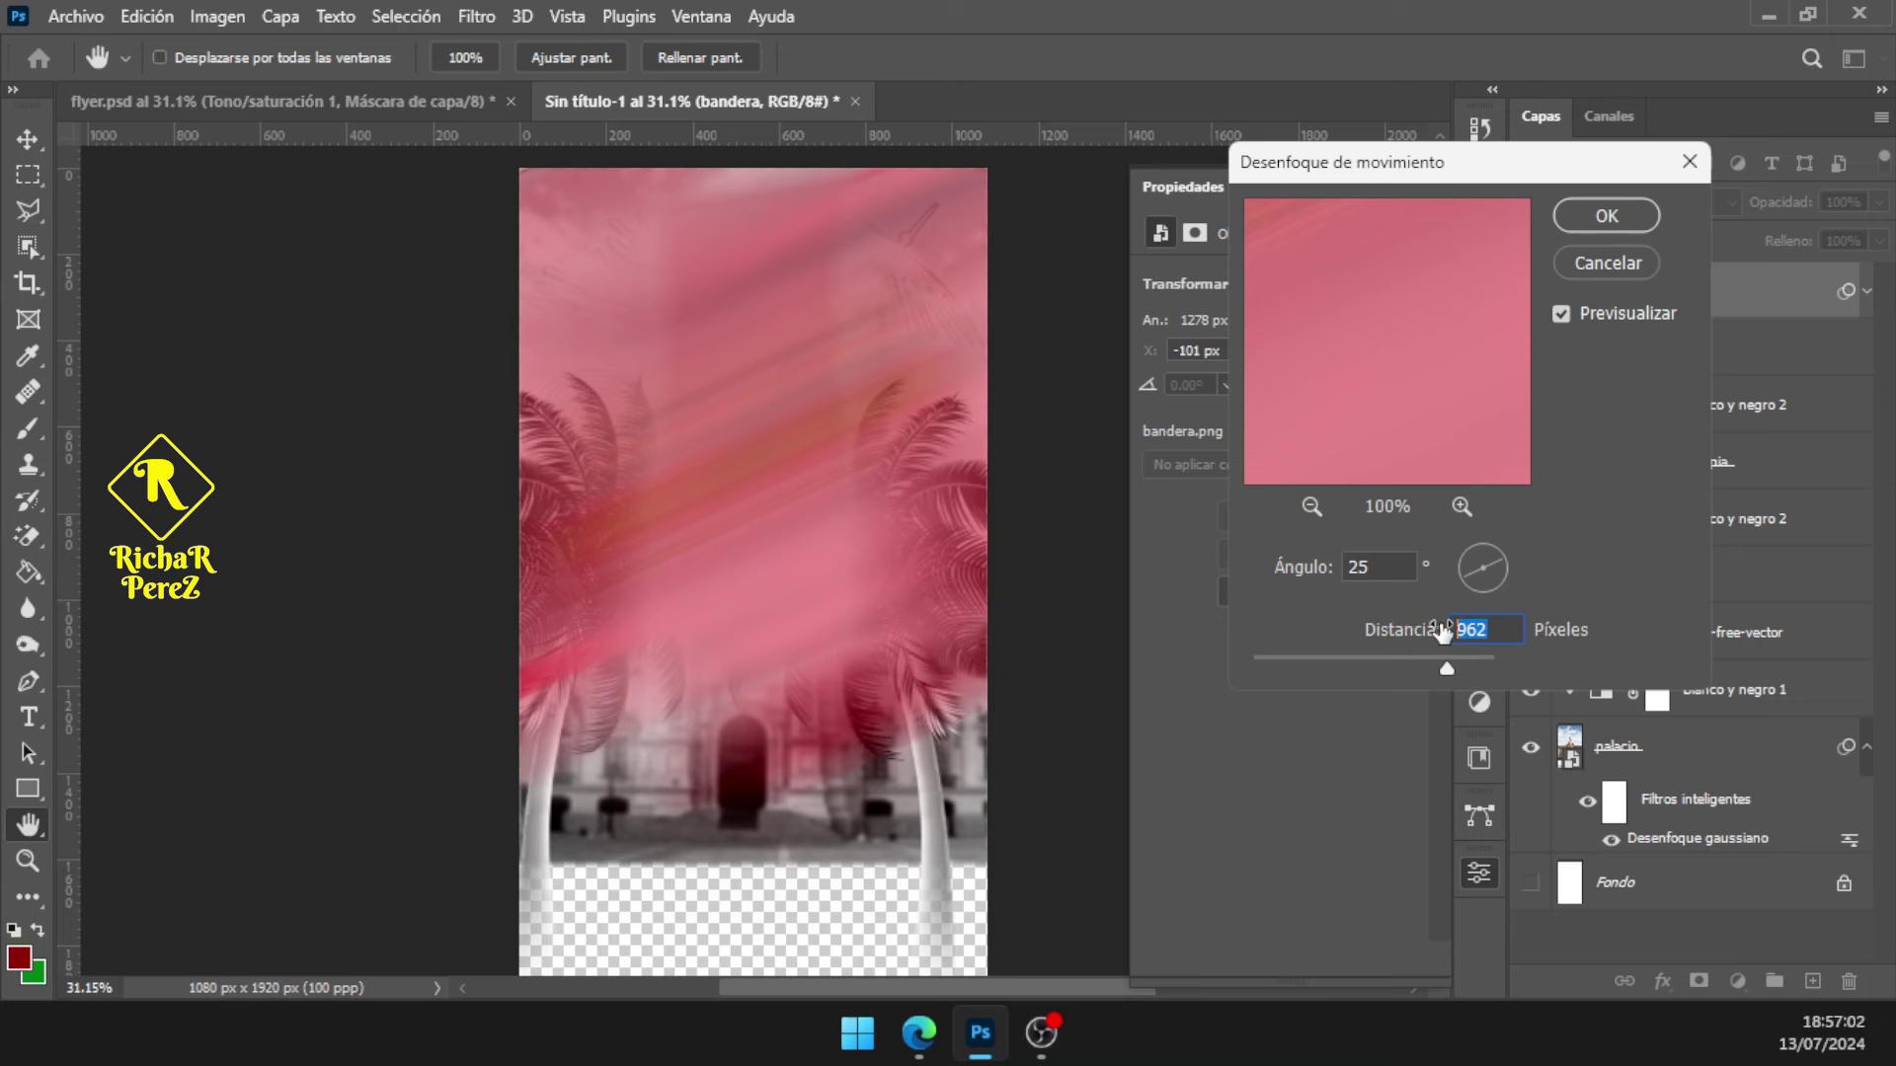
pyautogui.moveTo(1442, 668)
pyautogui.mouseDown()
pyautogui.moveTo(1355, 680)
pyautogui.moveTo(1372, 693)
pyautogui.mouseUp()
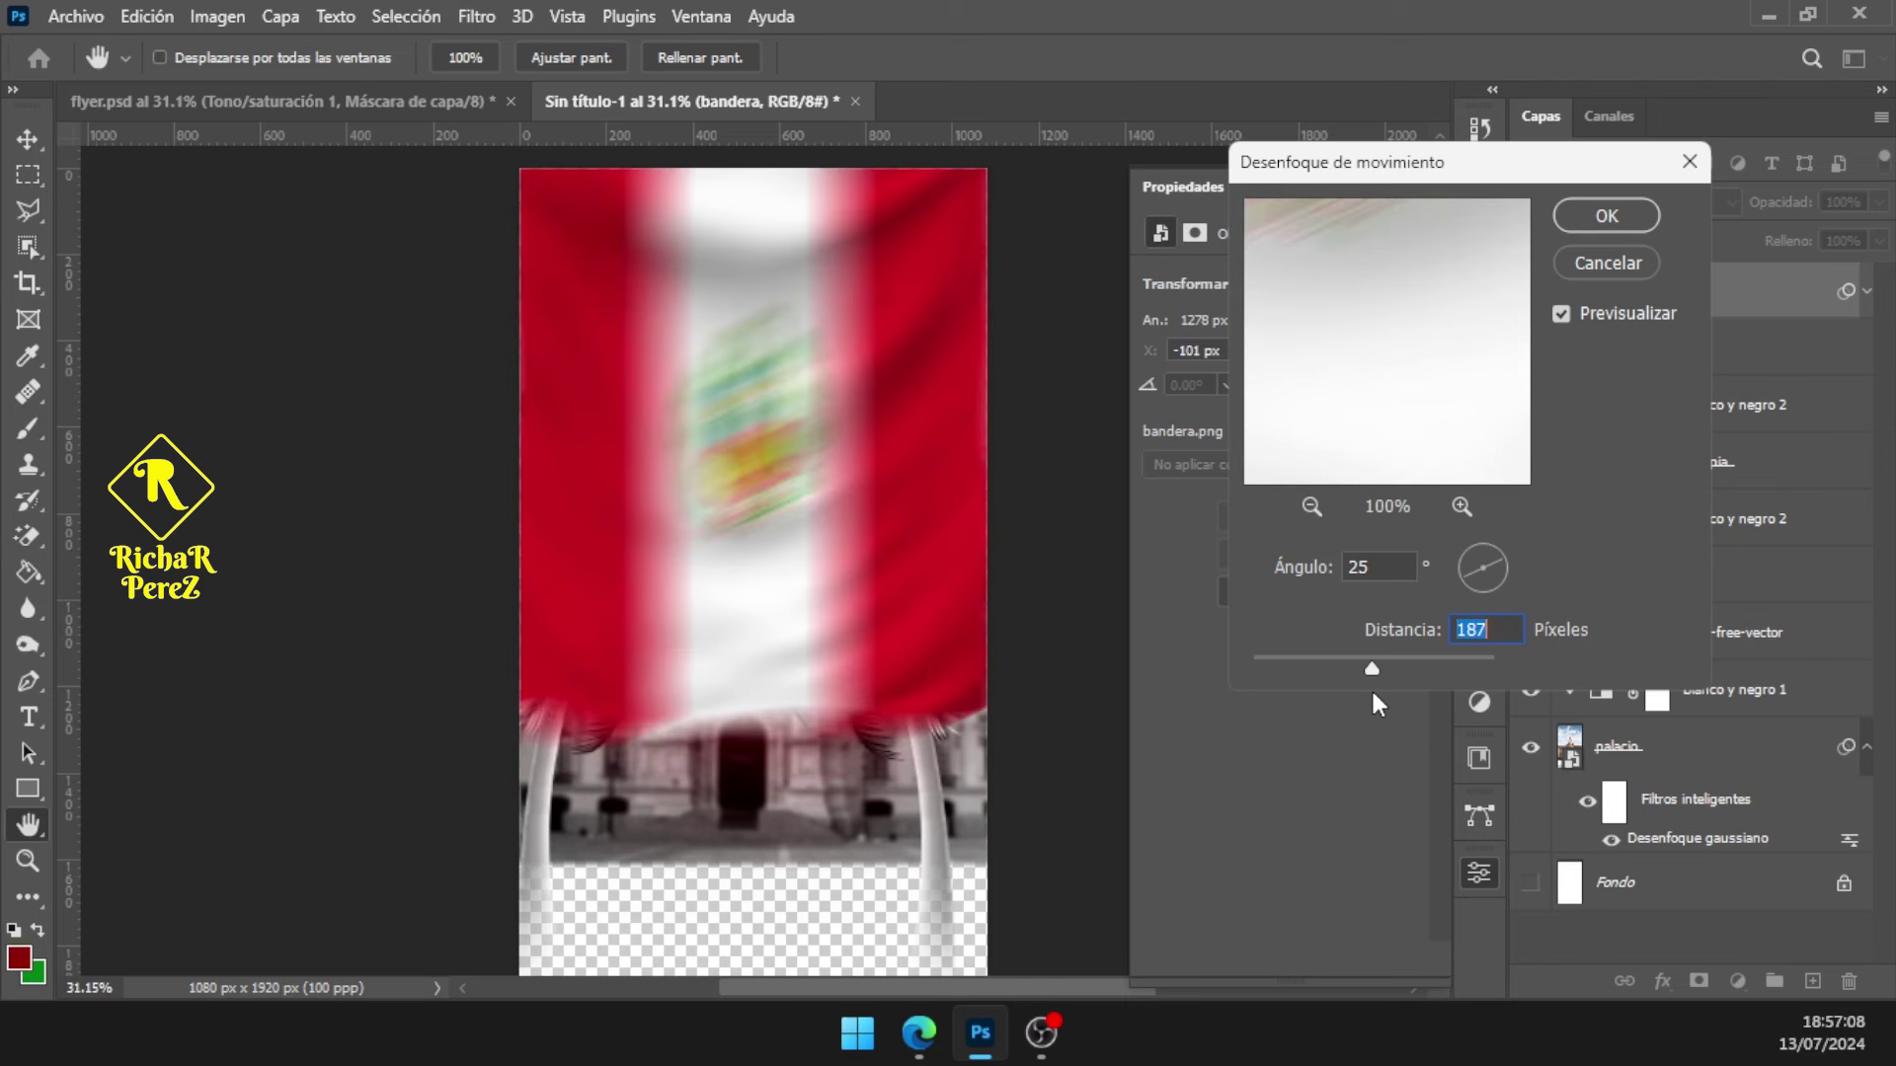
pyautogui.click(1631, 212)
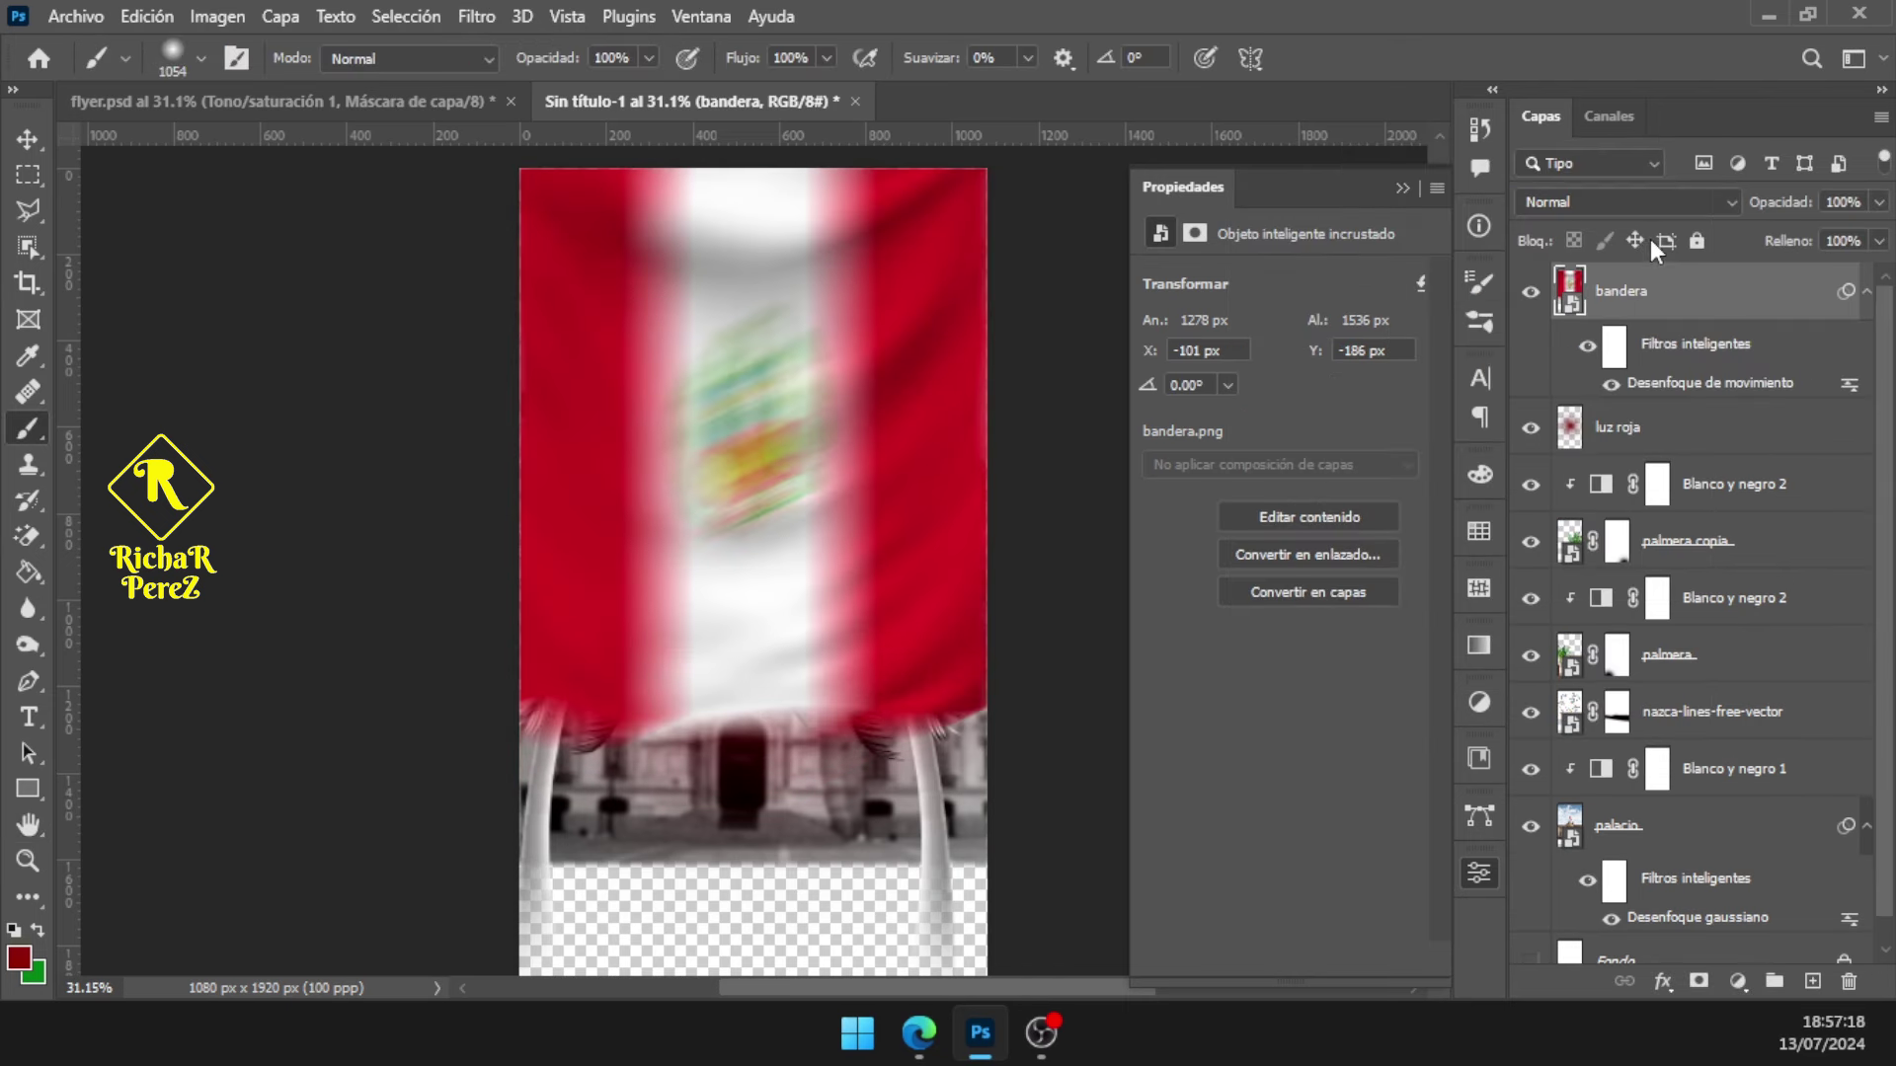
# Set the flag's blend mode to Superponer and shorten it from the bottom
pyautogui.click(1632, 203)
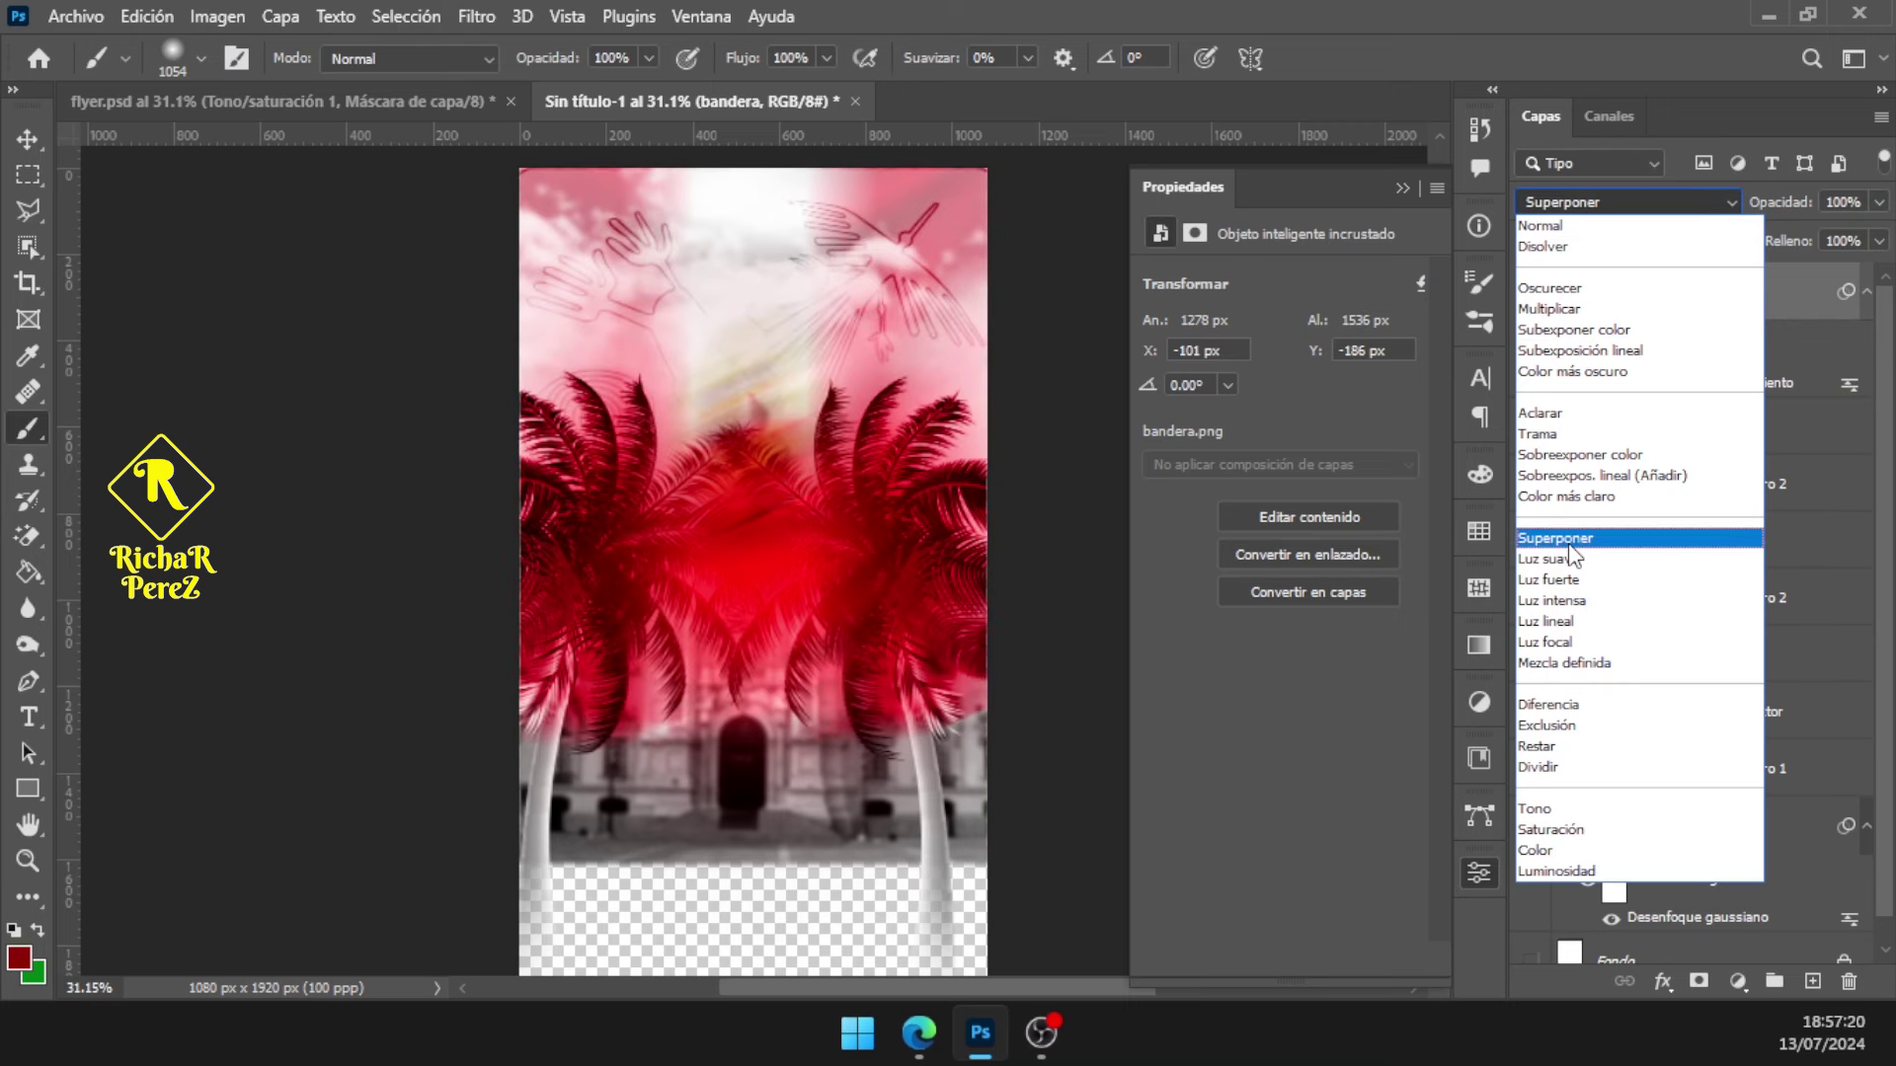
pyautogui.click(1570, 546)
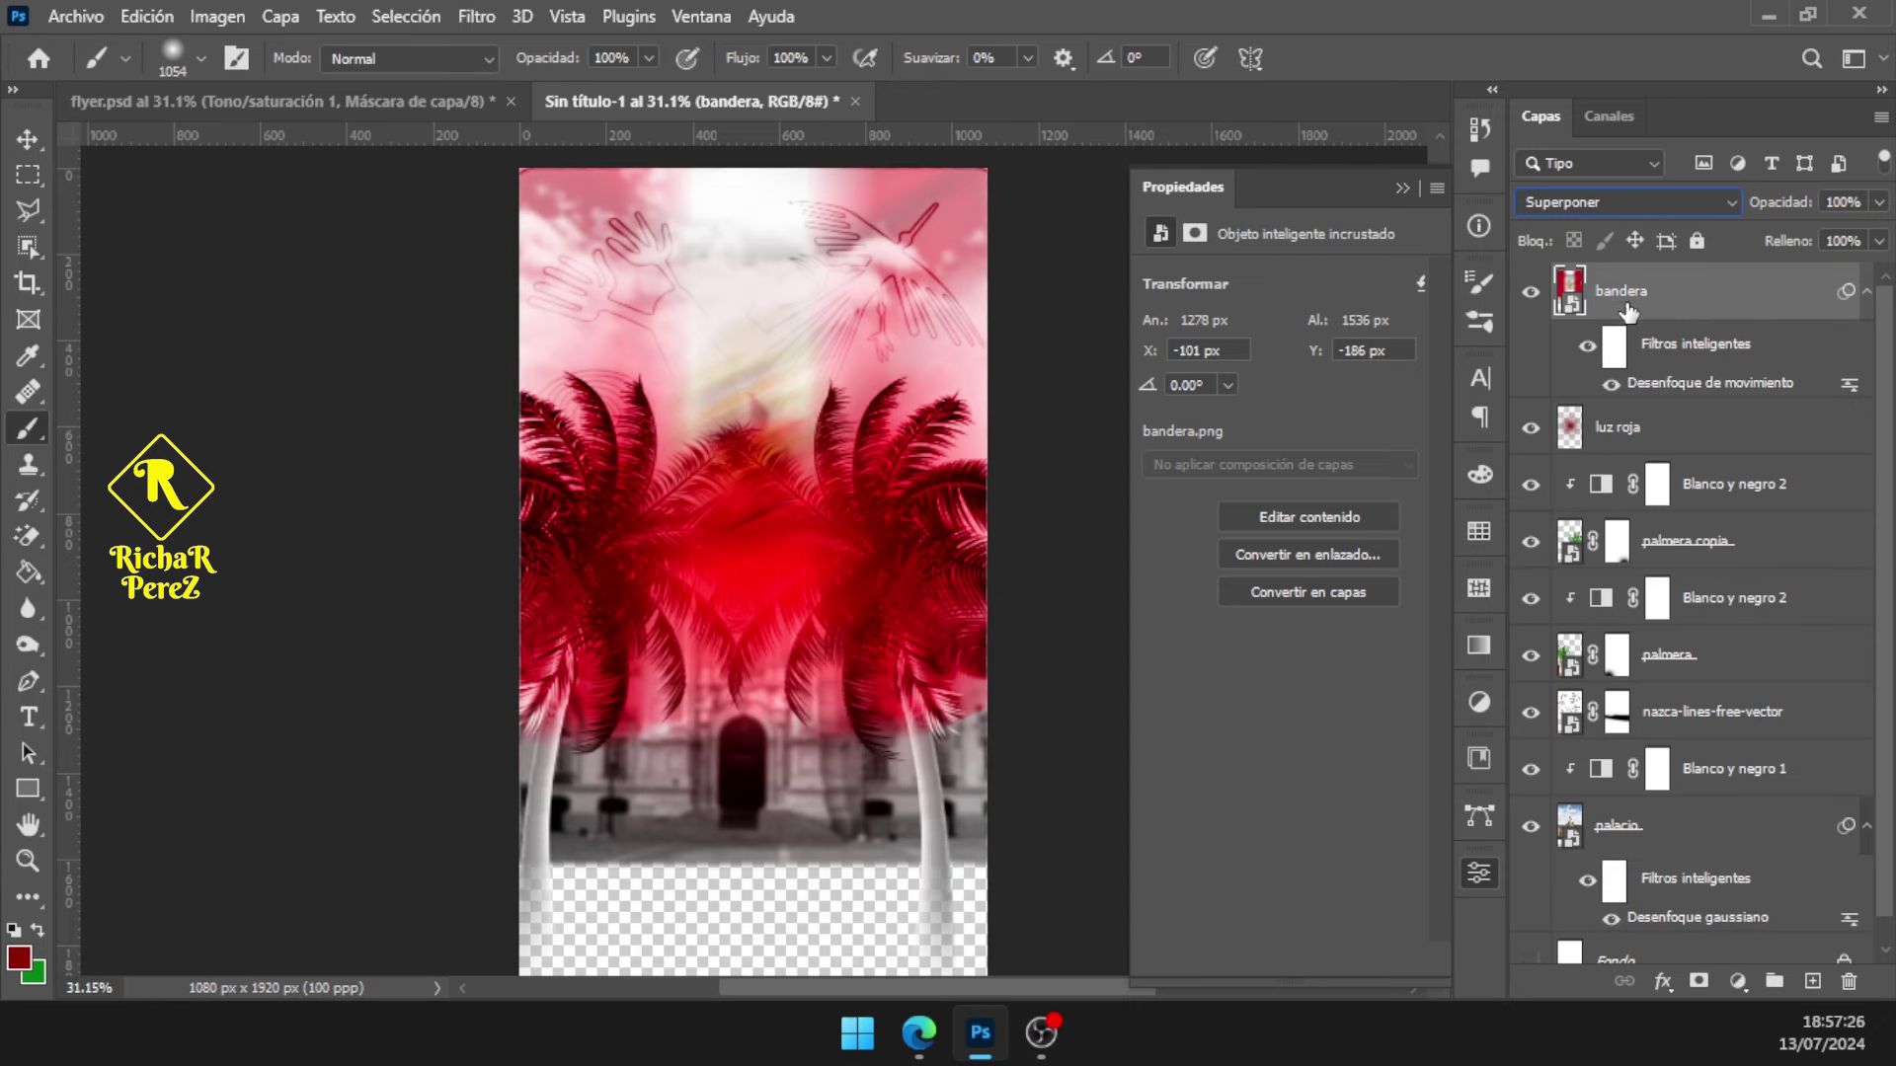
pyautogui.hotkey('ctrl', 't')
pyautogui.click(999, 449)
pyautogui.moveTo(761, 750); pyautogui.dragTo(772, 575)
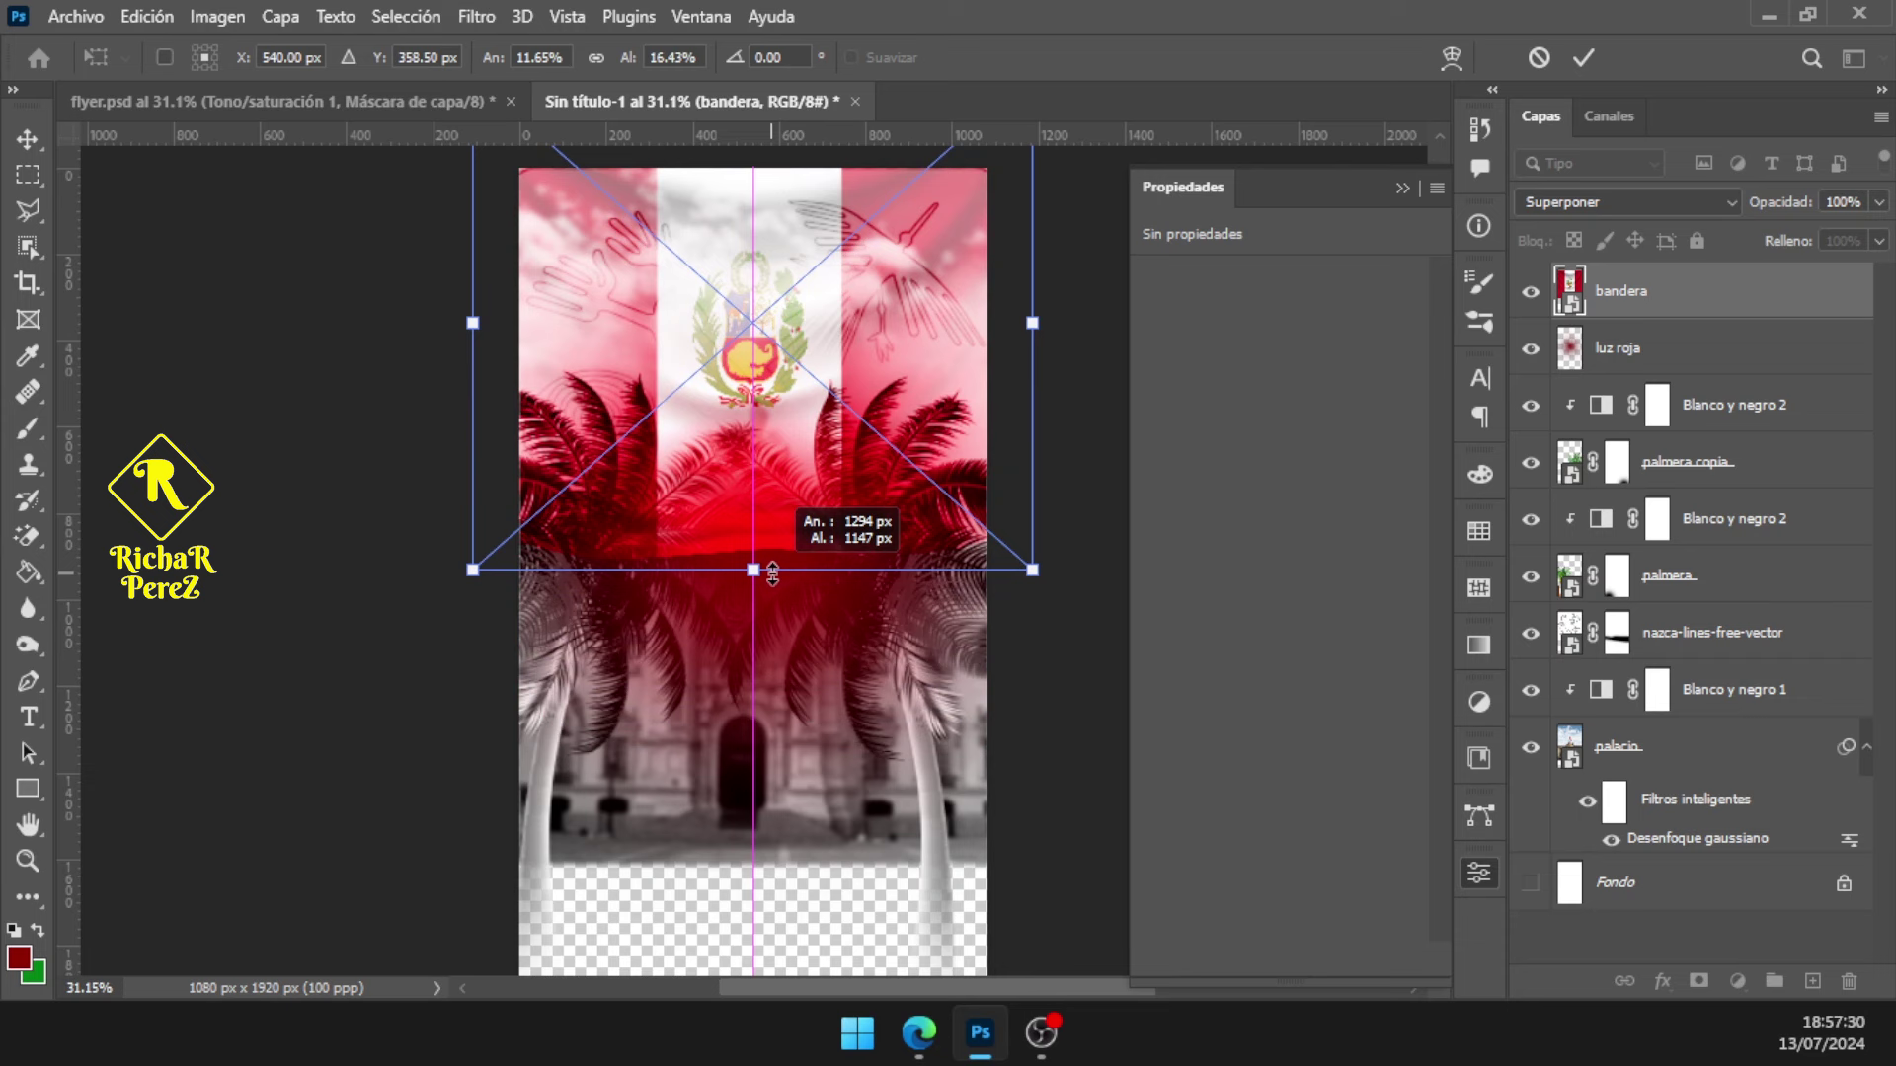
pyautogui.press('Return')
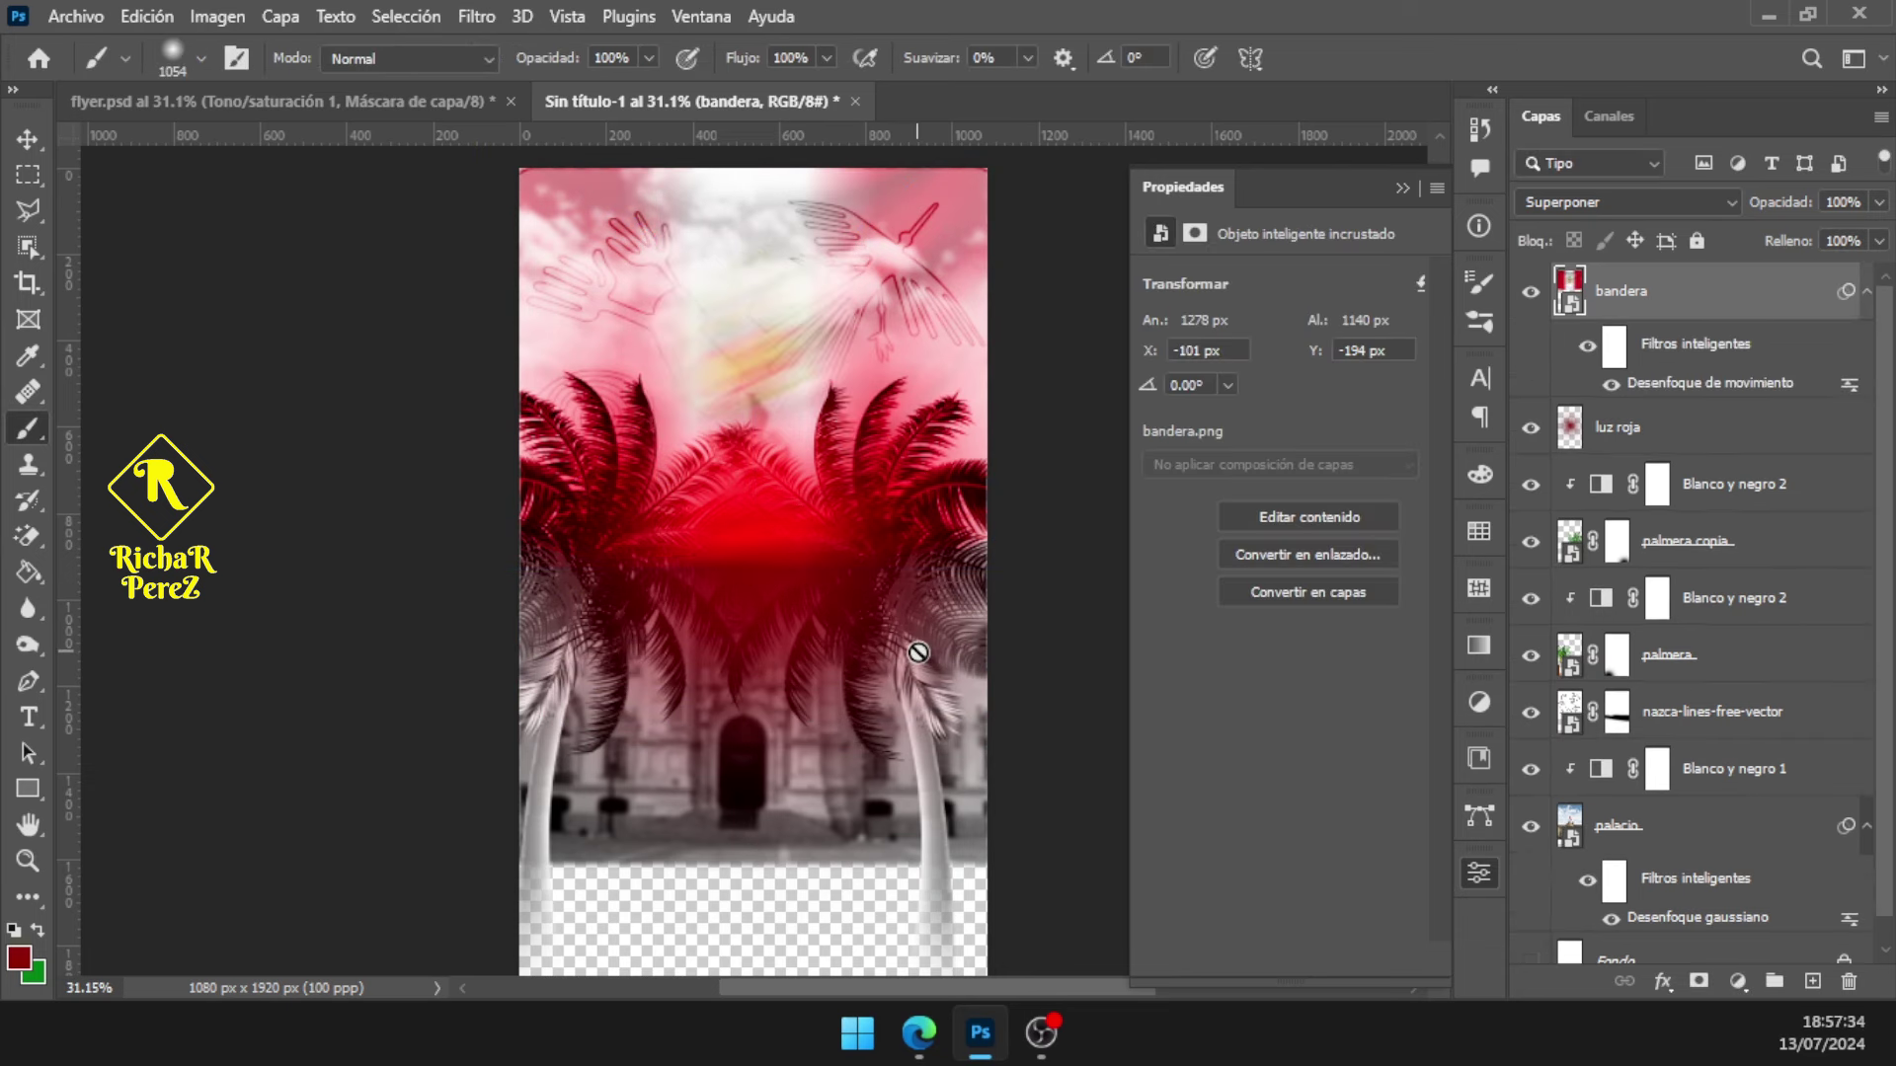
# Shorten the flag further to the flyer's top and add a new empty layer above it
pyautogui.scroll(1, 917, 652)
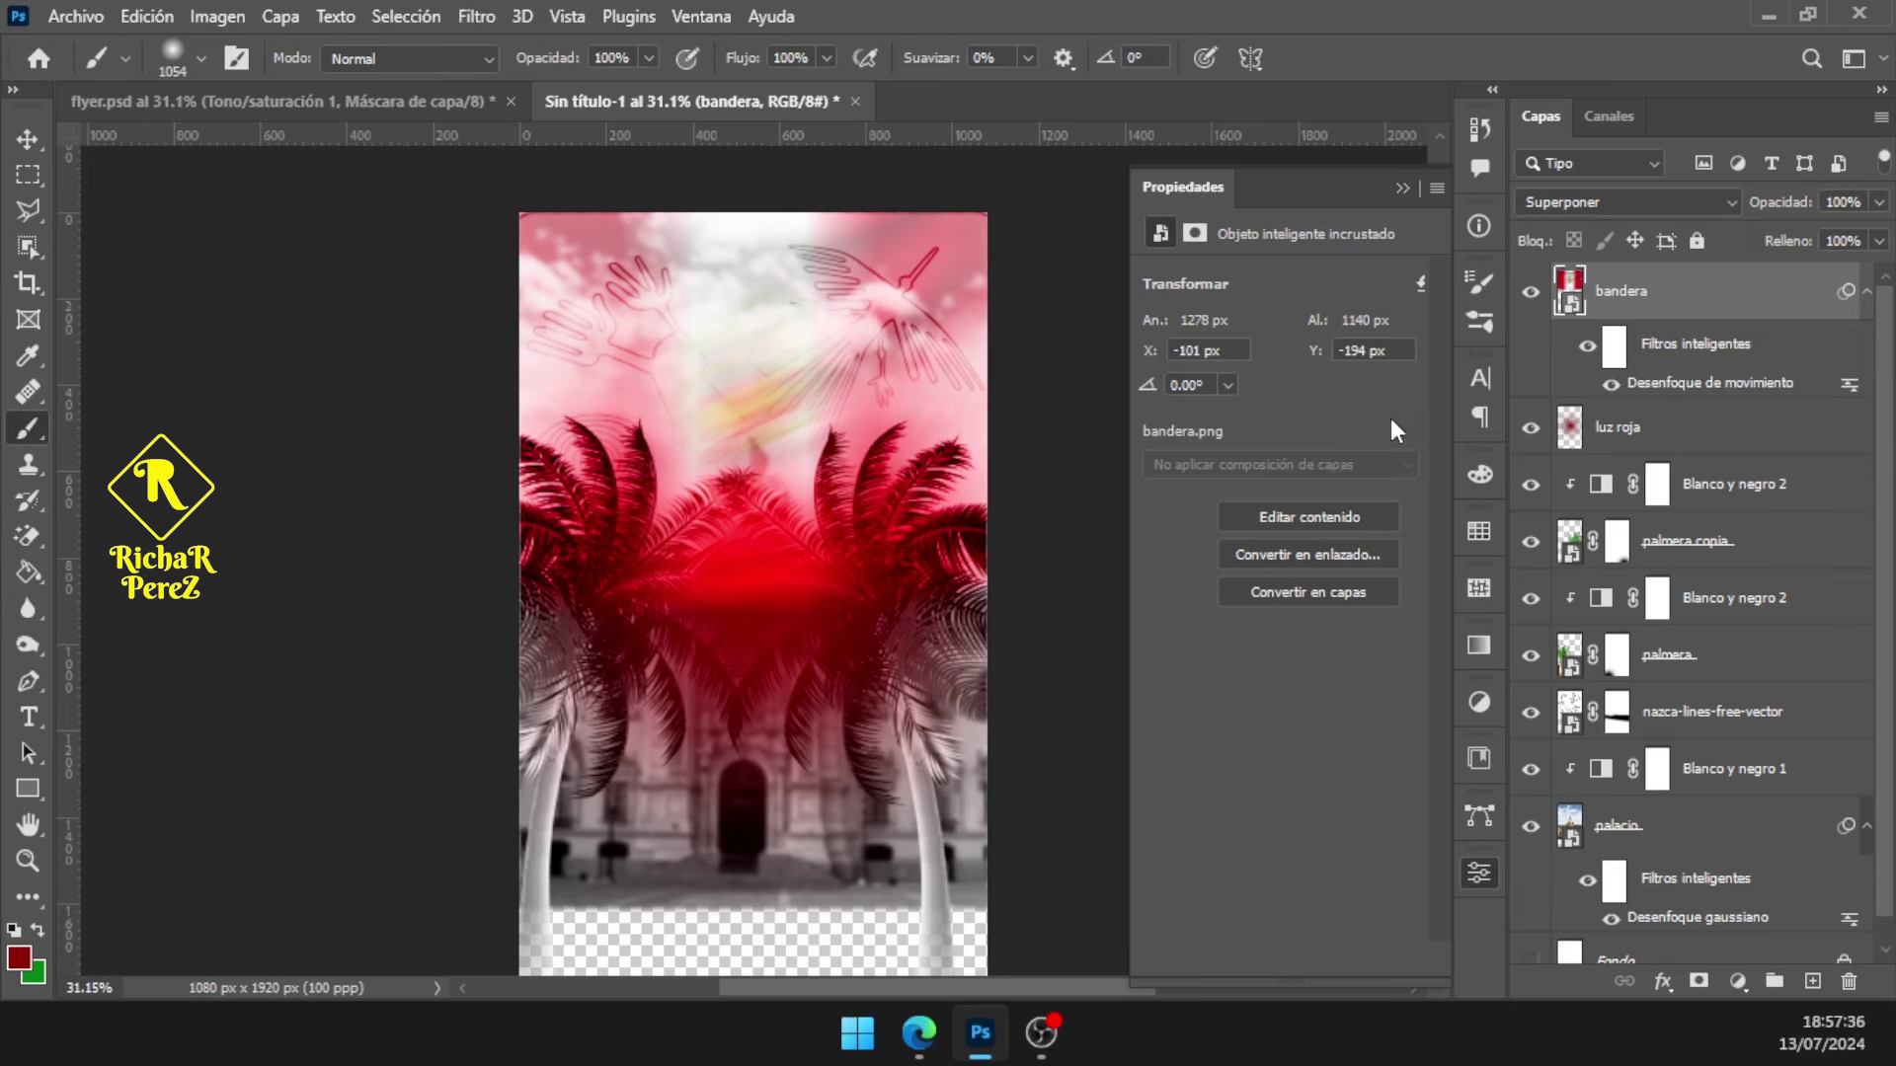
pyautogui.hotkey('ctrl', 't')
pyautogui.click(928, 444)
pyautogui.moveTo(753, 613); pyautogui.dragTo(763, 533)
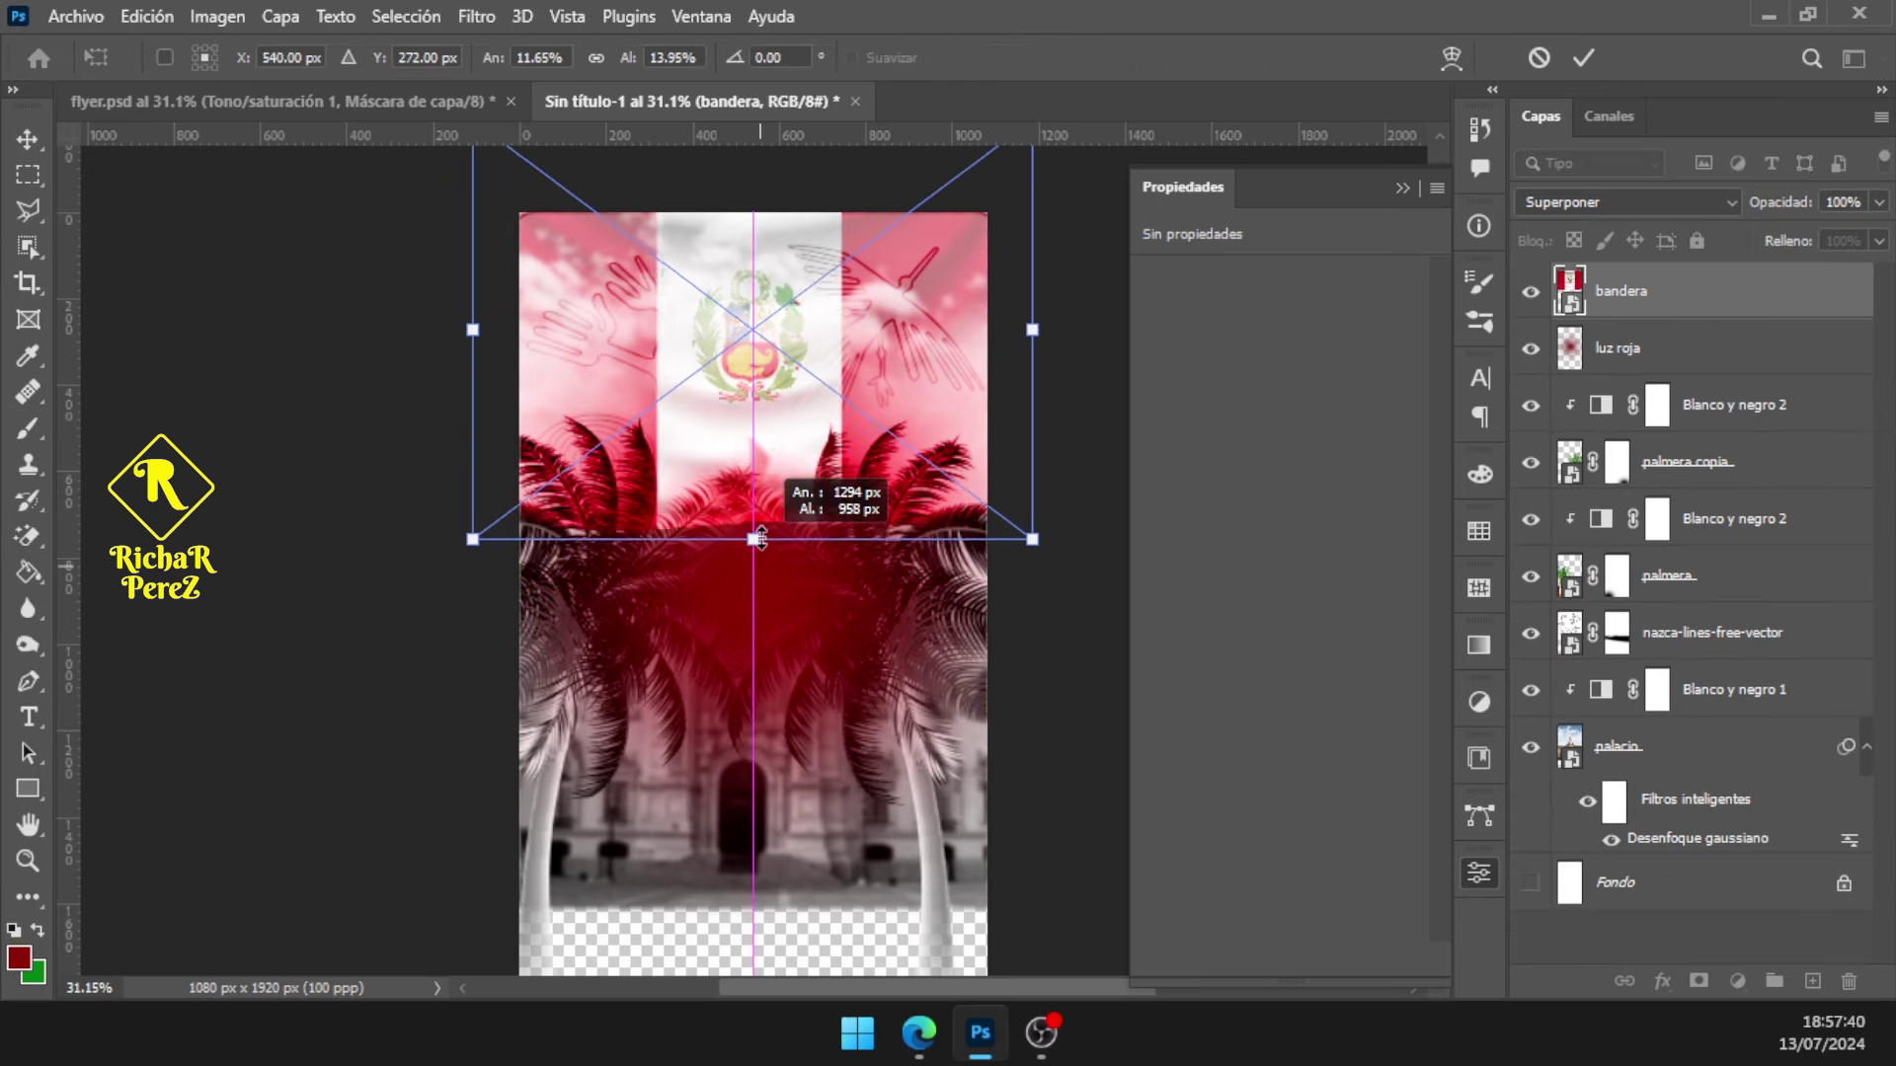
pyautogui.press('Return')
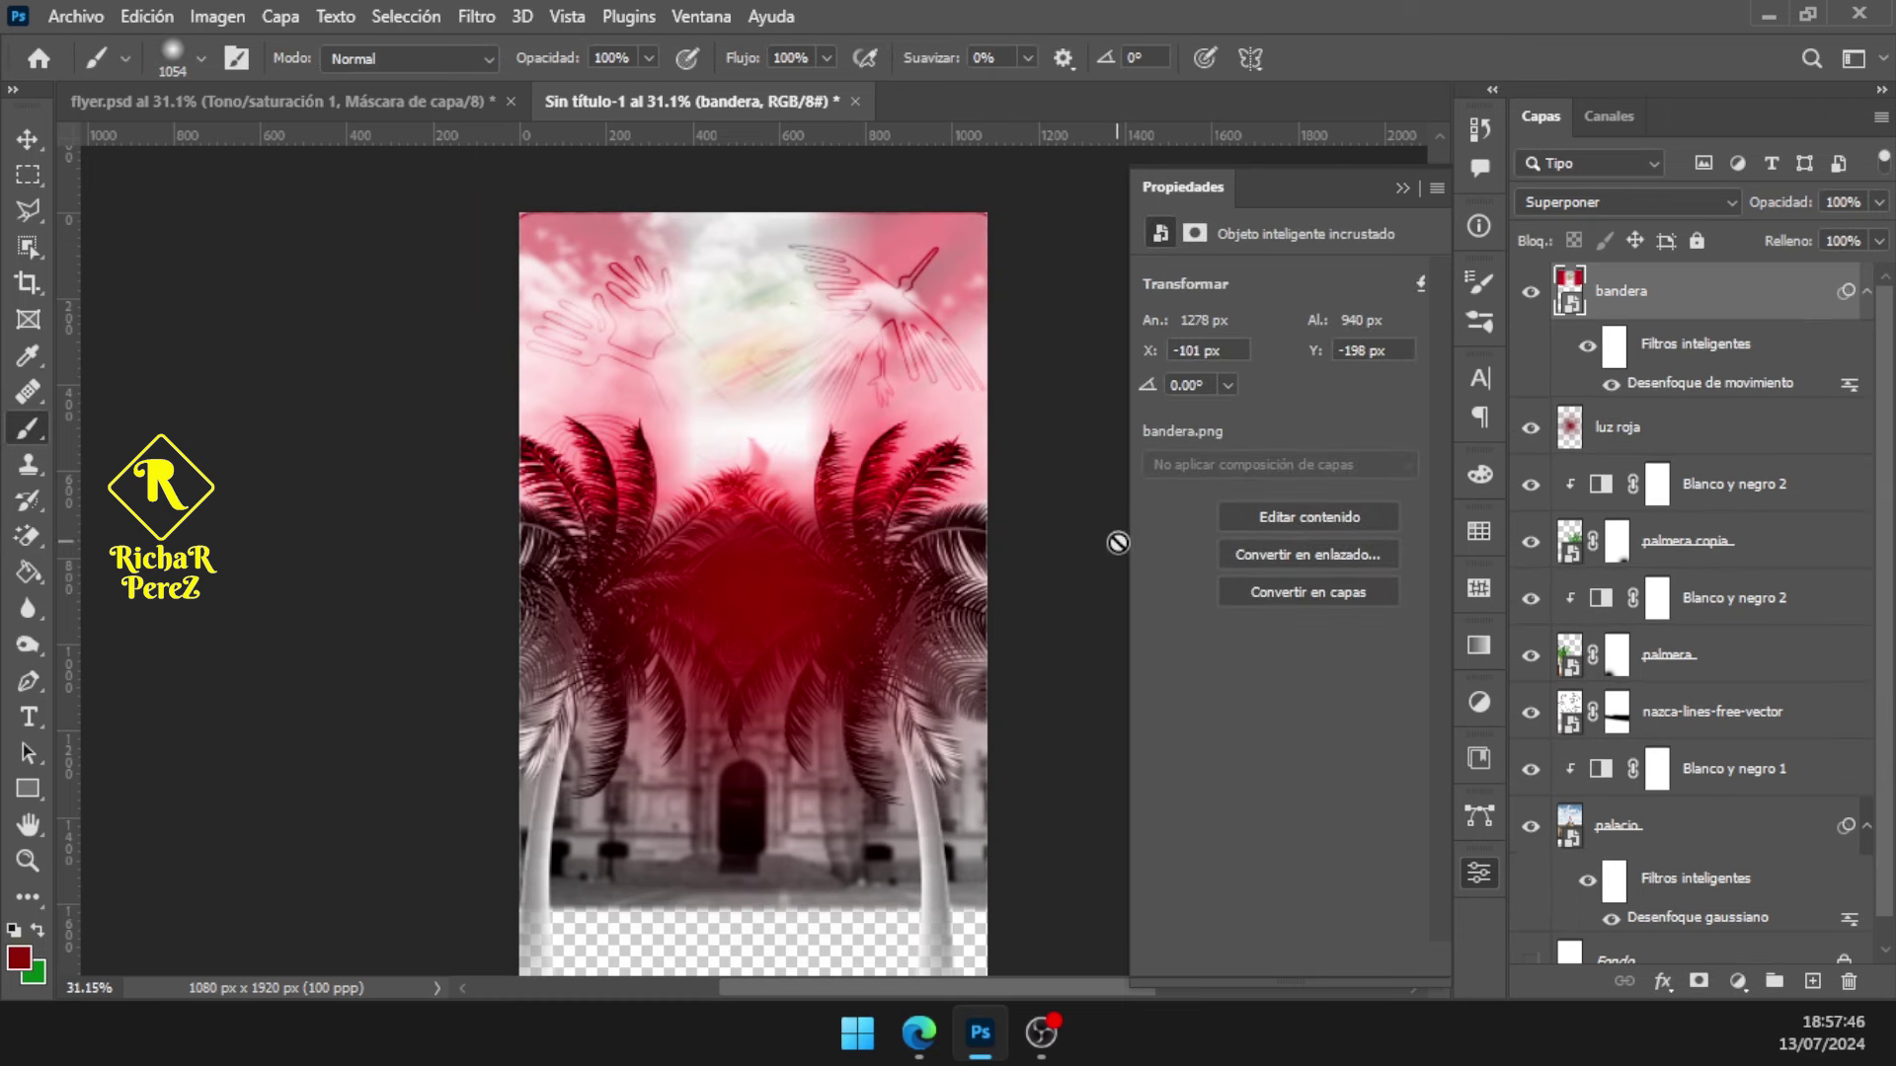
pyautogui.hotkey('alt', 'Tab')
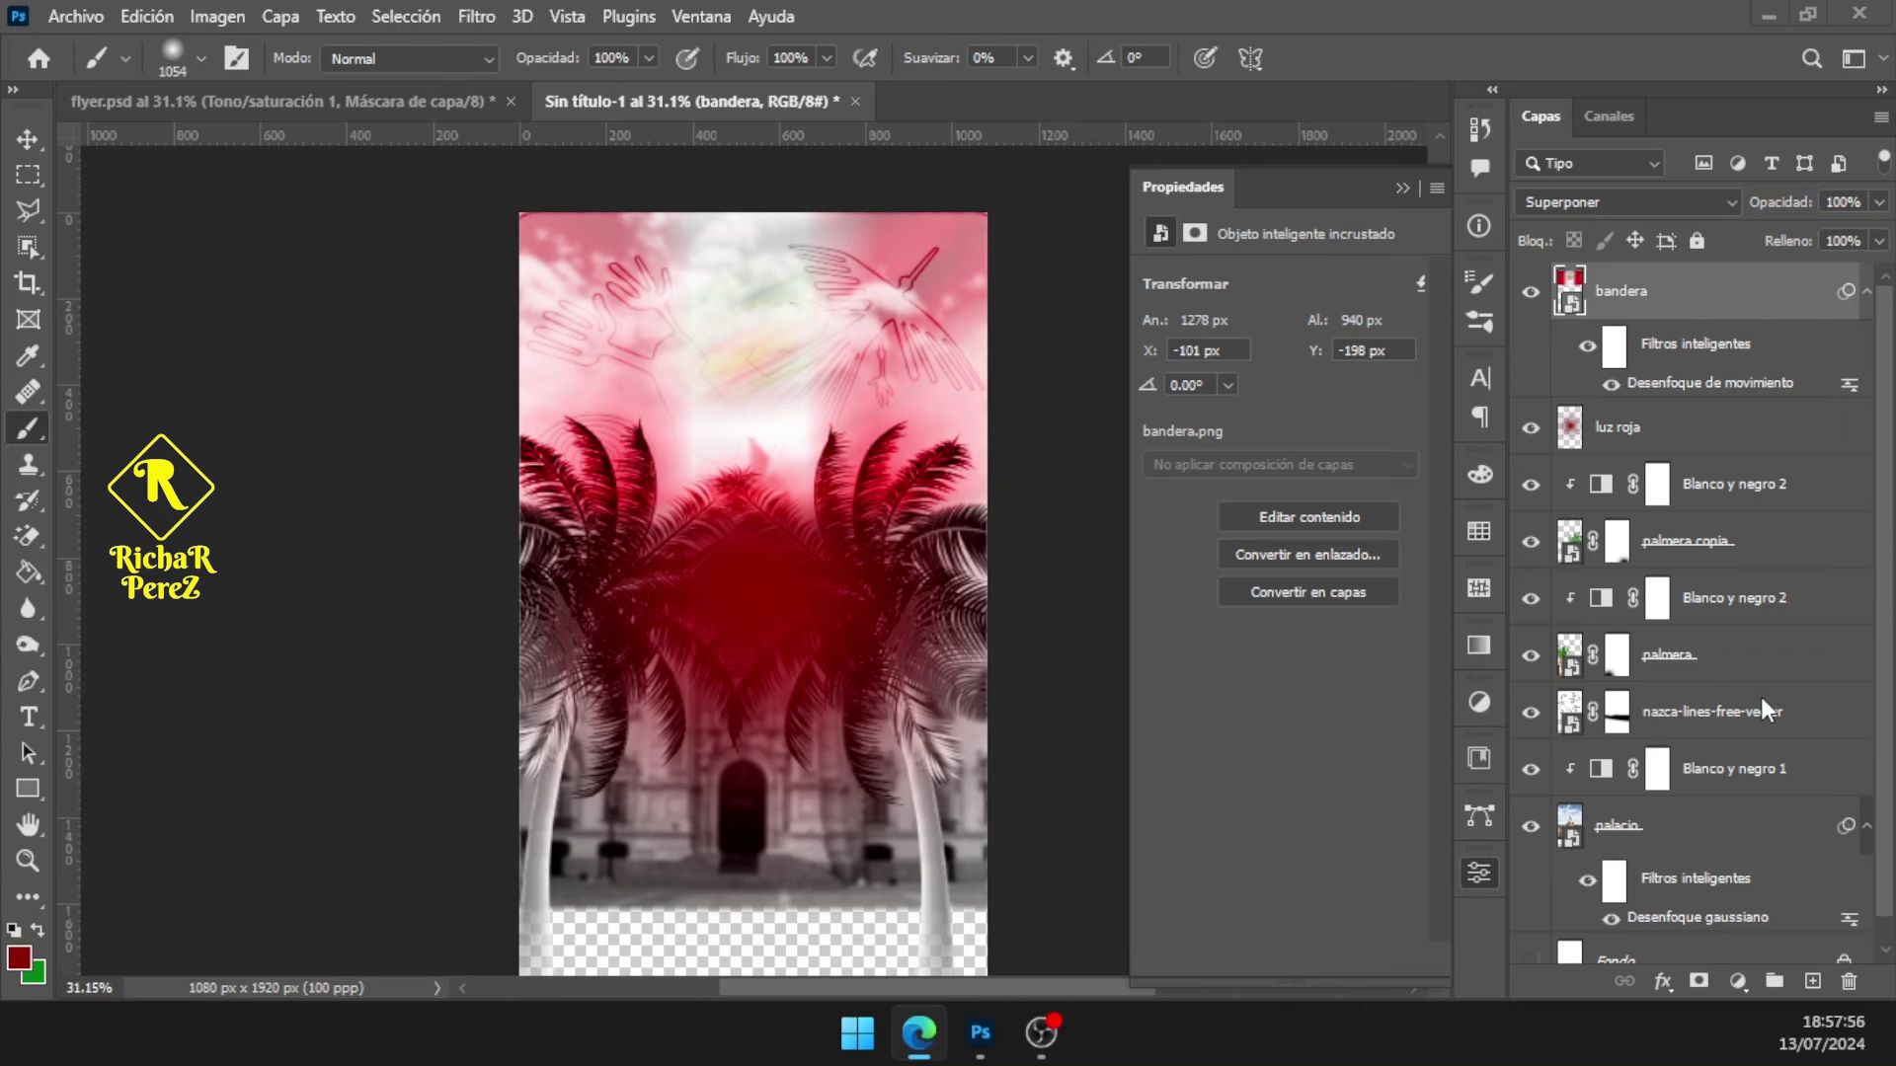
pyautogui.click(1812, 981)
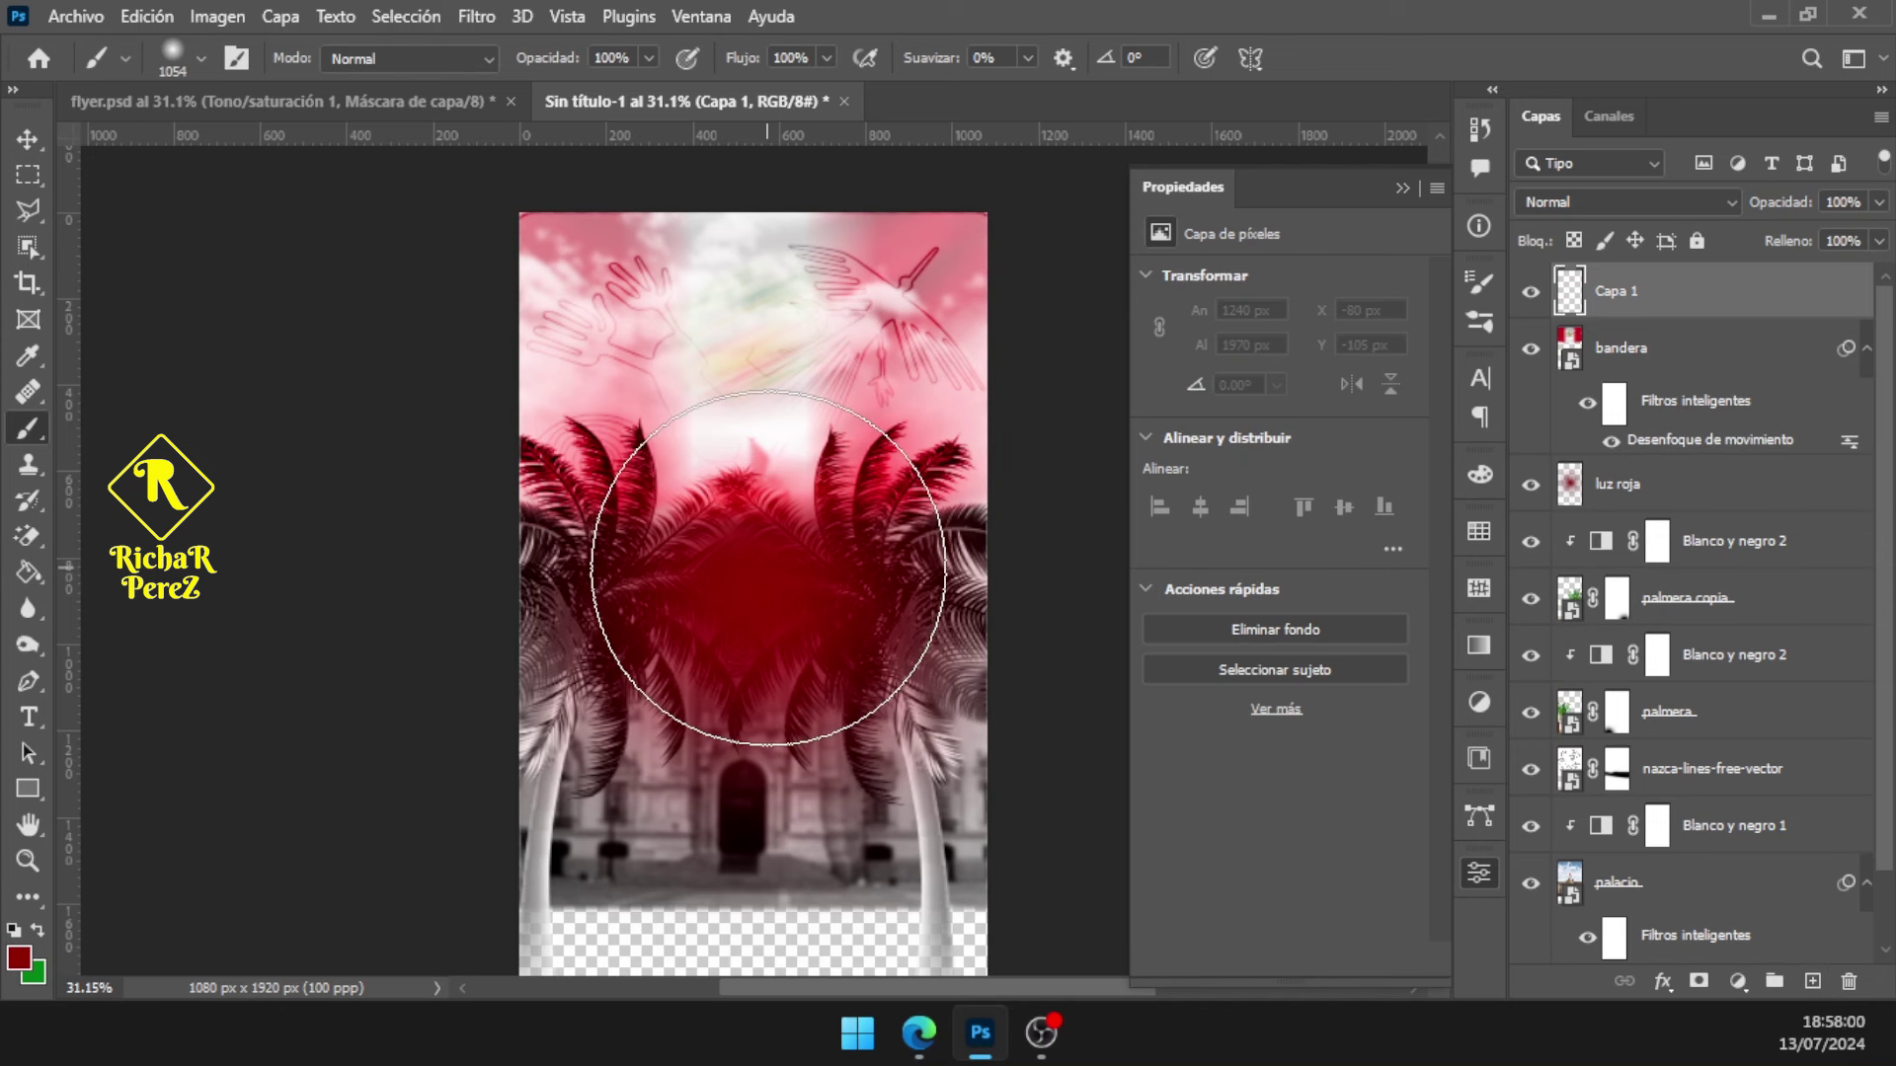
# Set the foreground colour to white and try a central glow, then undo it
pyautogui.click(19, 956)
pyautogui.click(1096, 336)
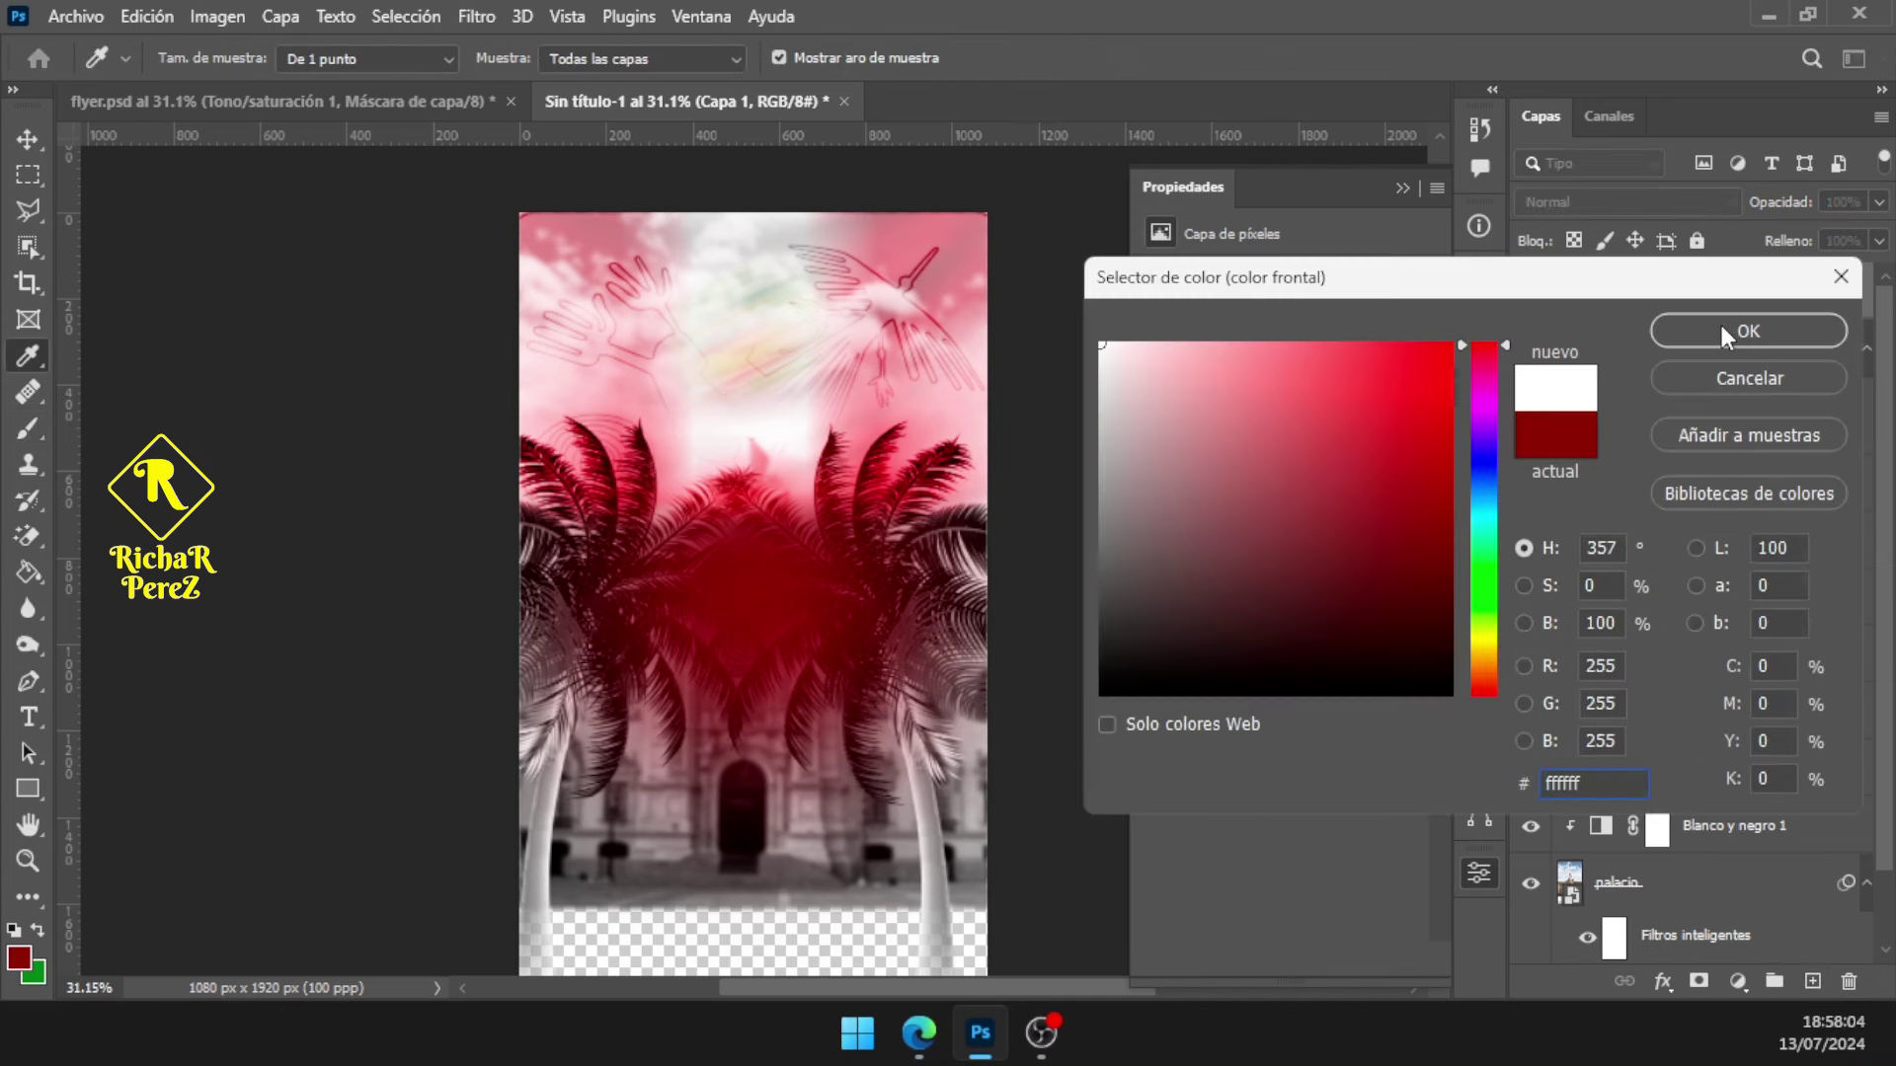
pyautogui.click(1721, 324)
pyautogui.click(769, 589)
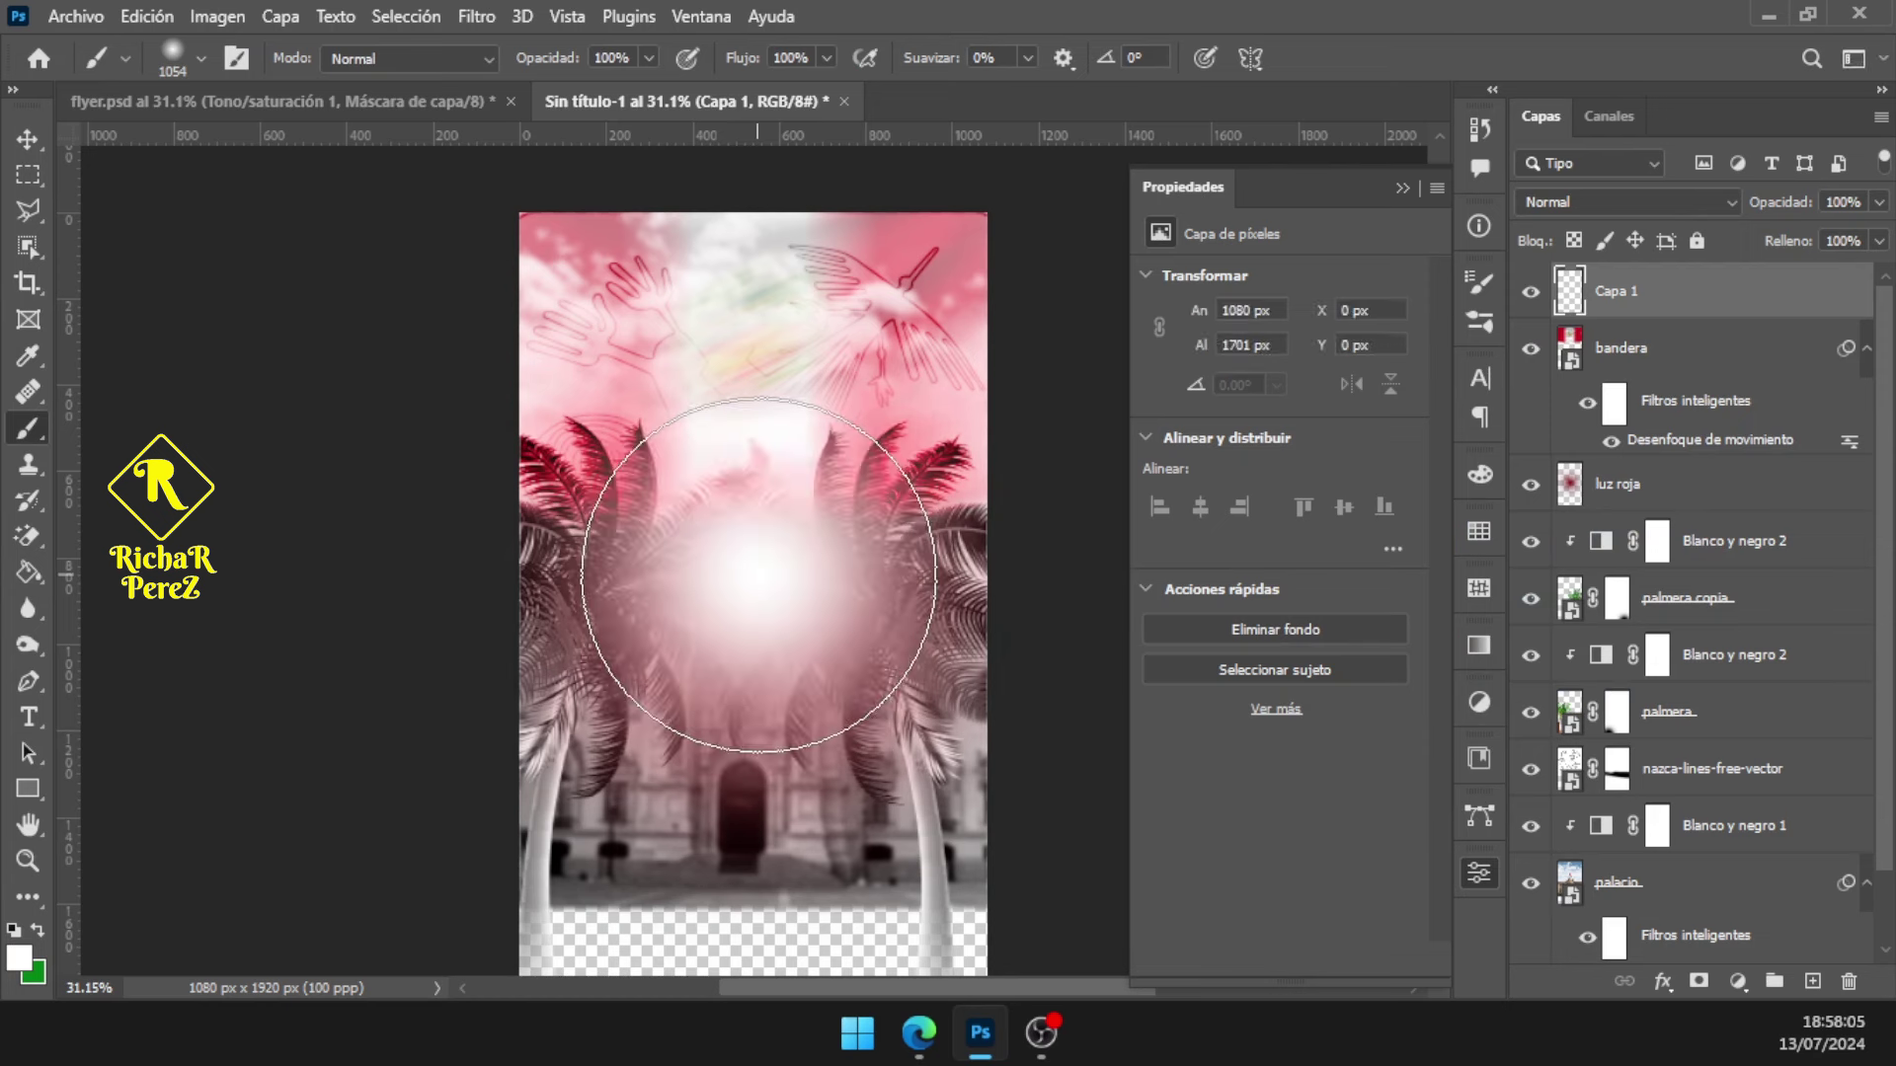
pyautogui.hotkey('ctrl', 'z')
# Choose the Flare 49 brush from the lens flare brush folder
pyautogui.rightClick(1106, 637)
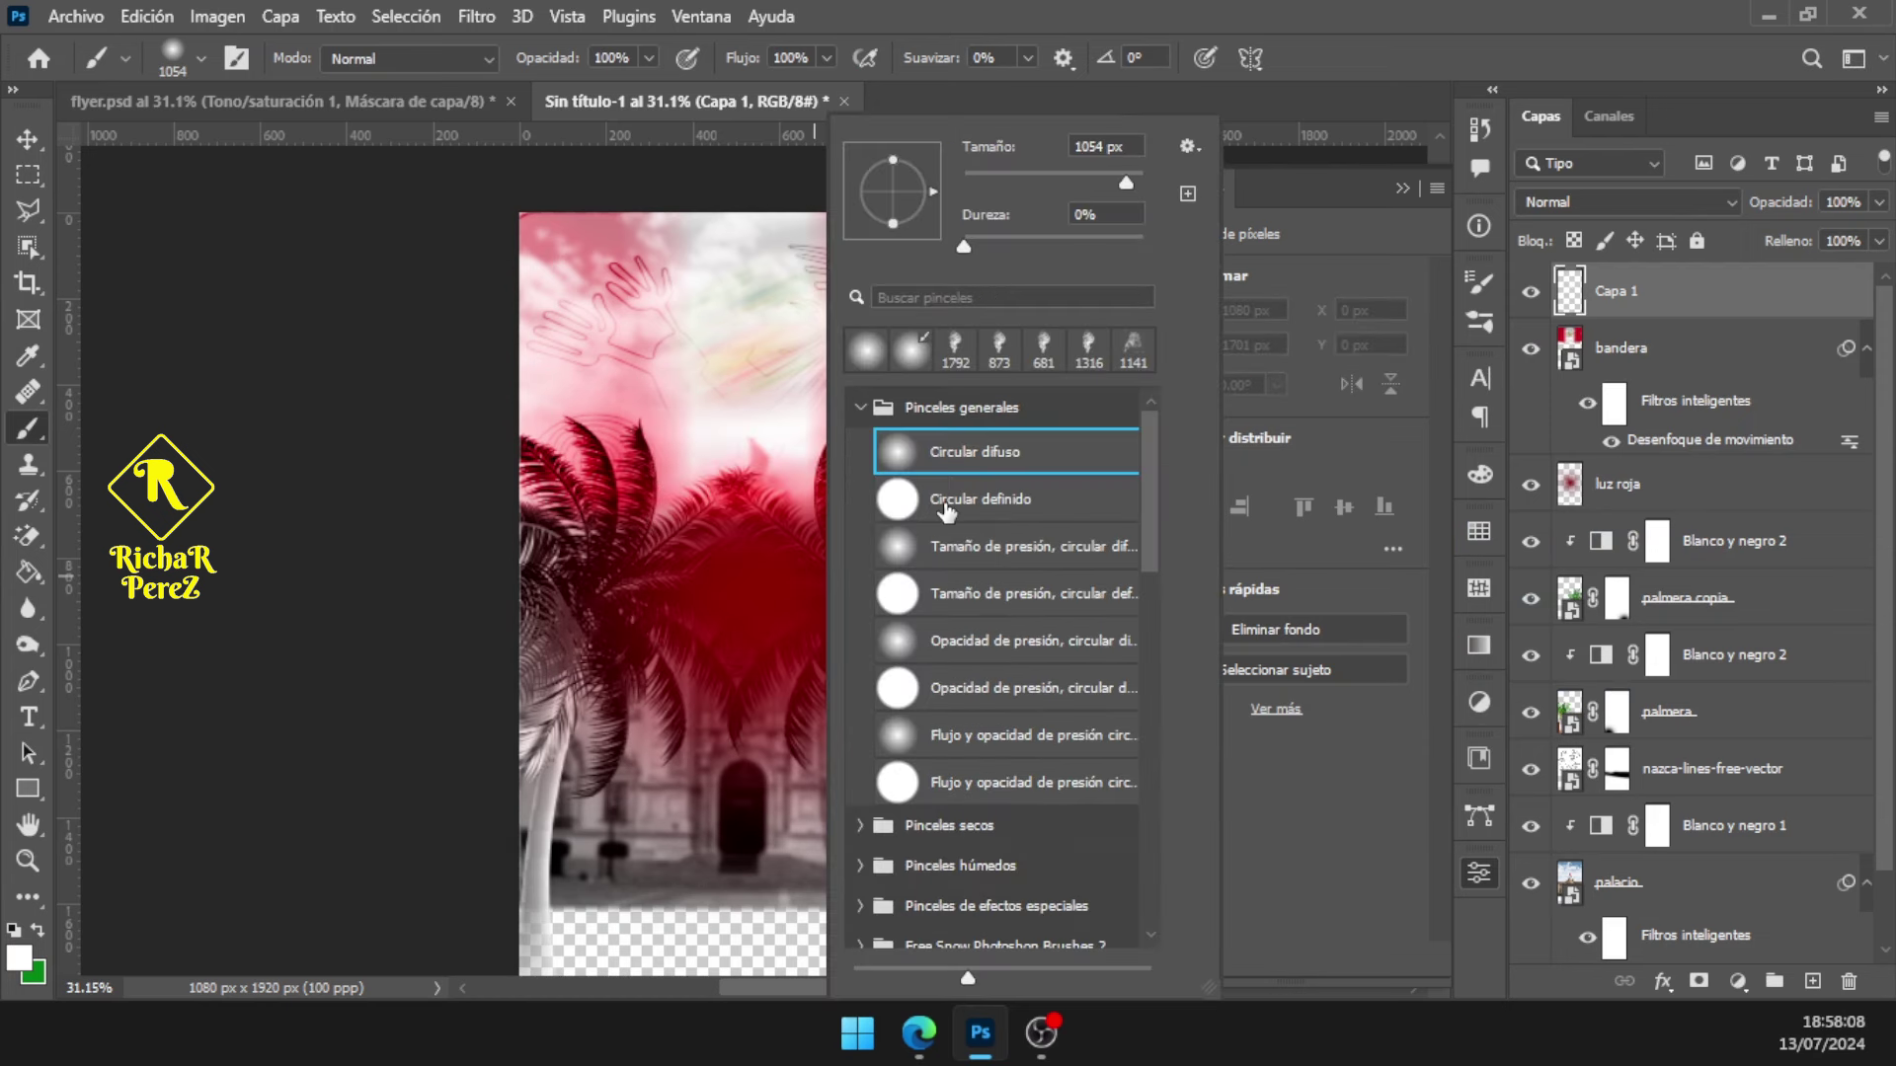
pyautogui.click(857, 407)
pyautogui.scroll(-3, 909, 889)
pyautogui.scroll(-2, 910, 889)
pyautogui.click(861, 851)
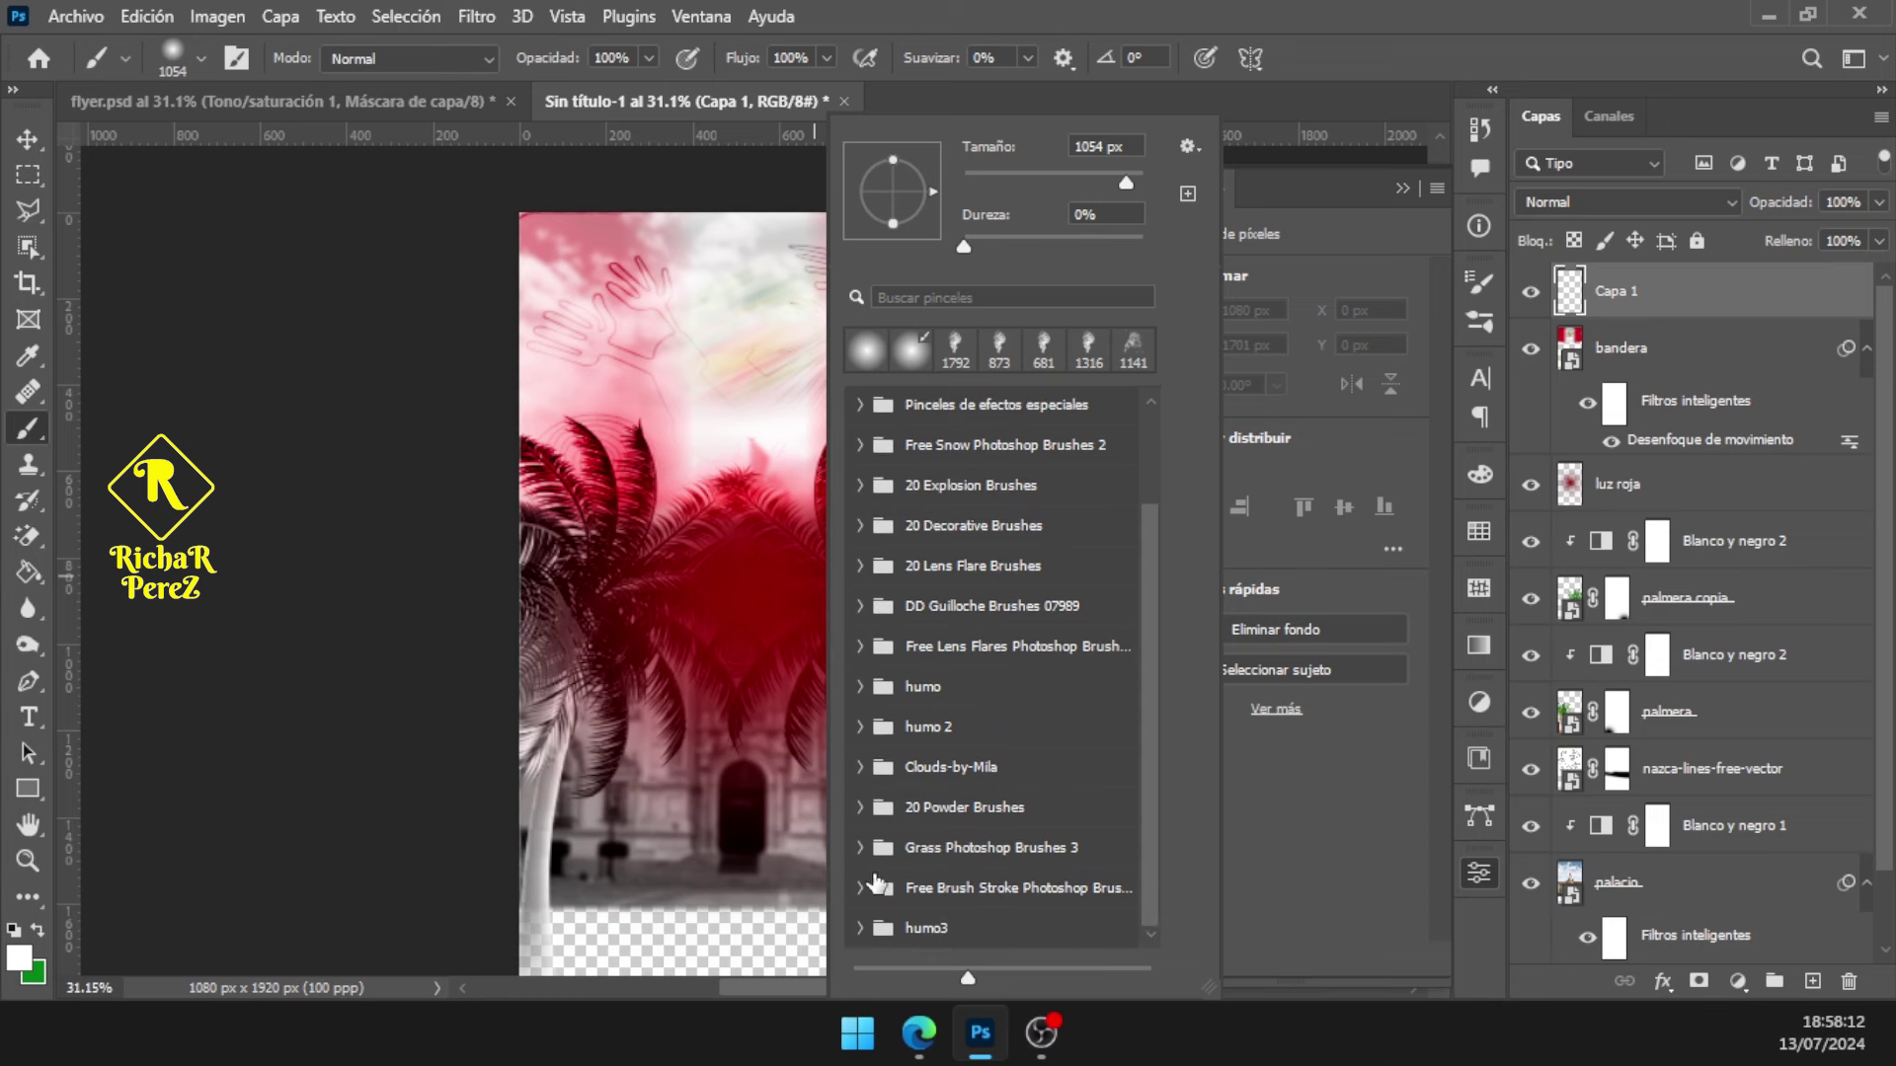
pyautogui.click(860, 646)
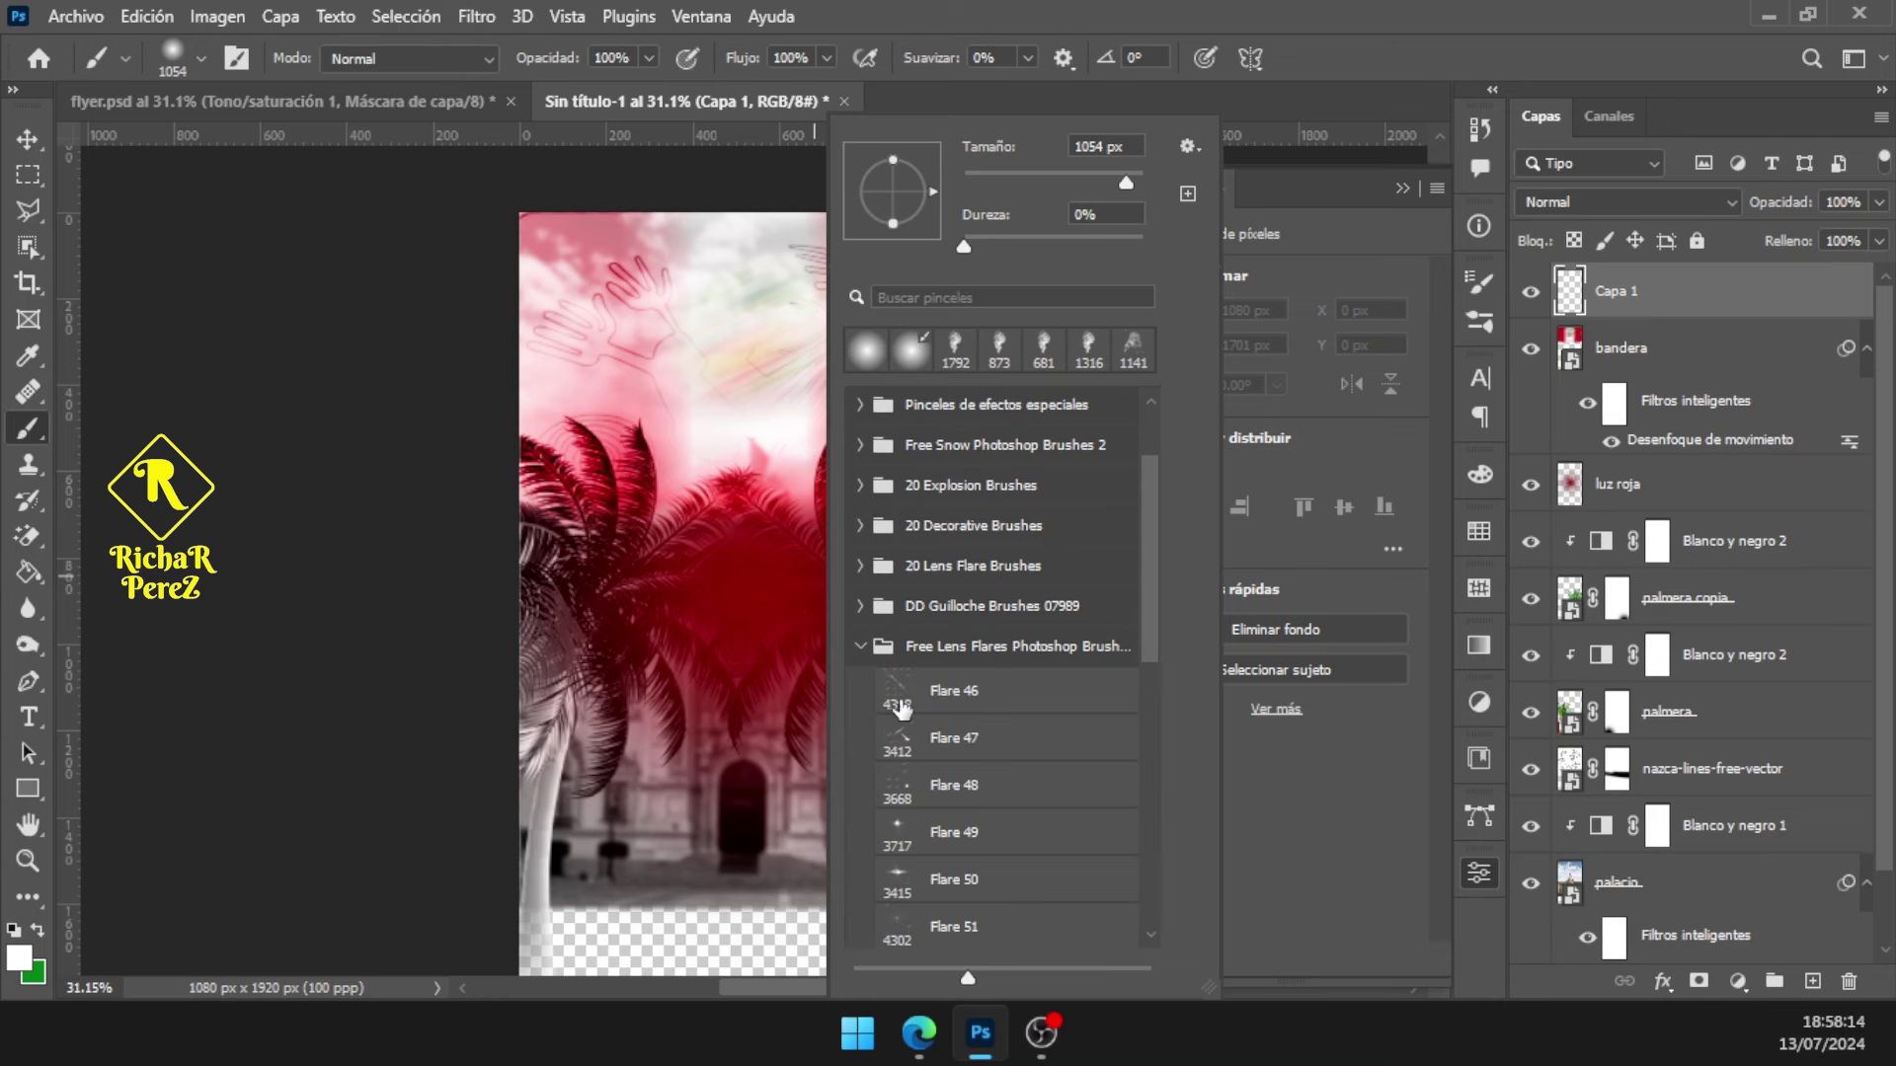
pyautogui.click(919, 836)
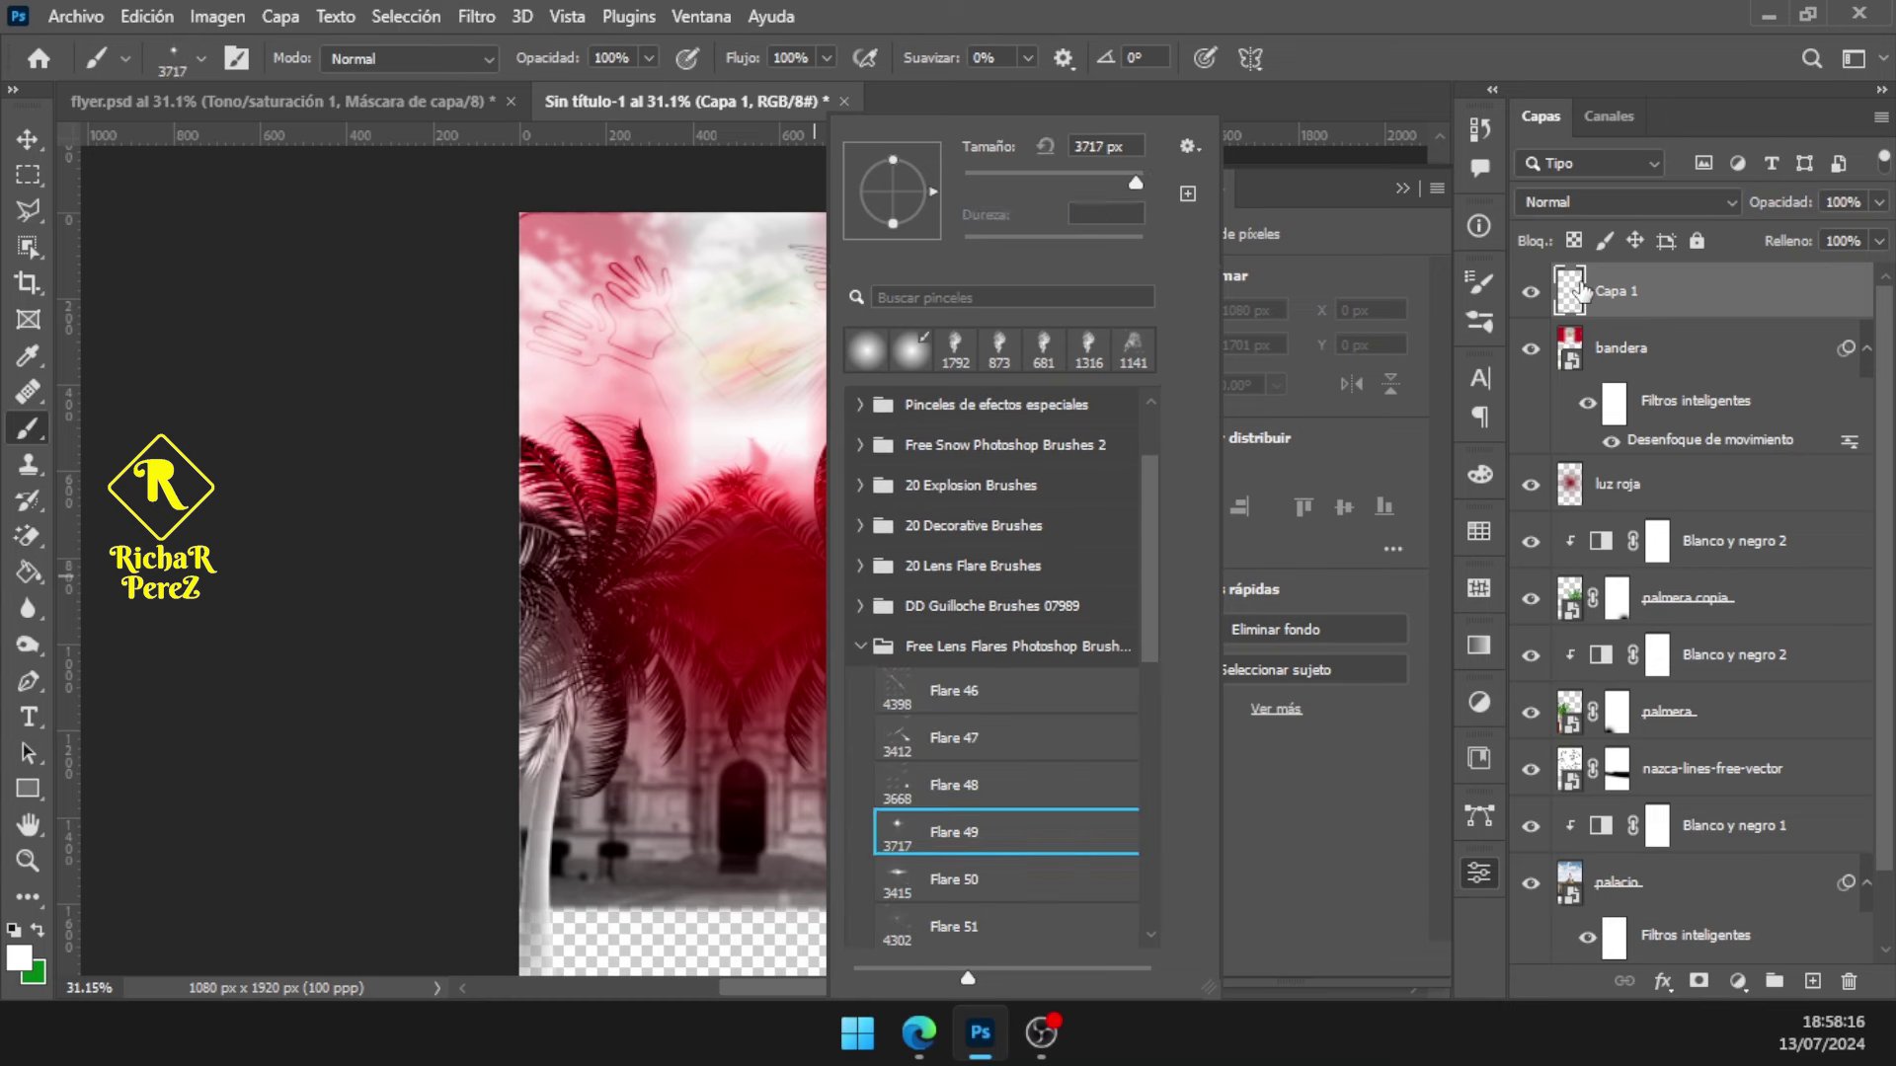
pyautogui.click(1582, 290)
# Try lens flare stamps, then paint a large white glow over the canvas centre
pyautogui.click(740, 558)
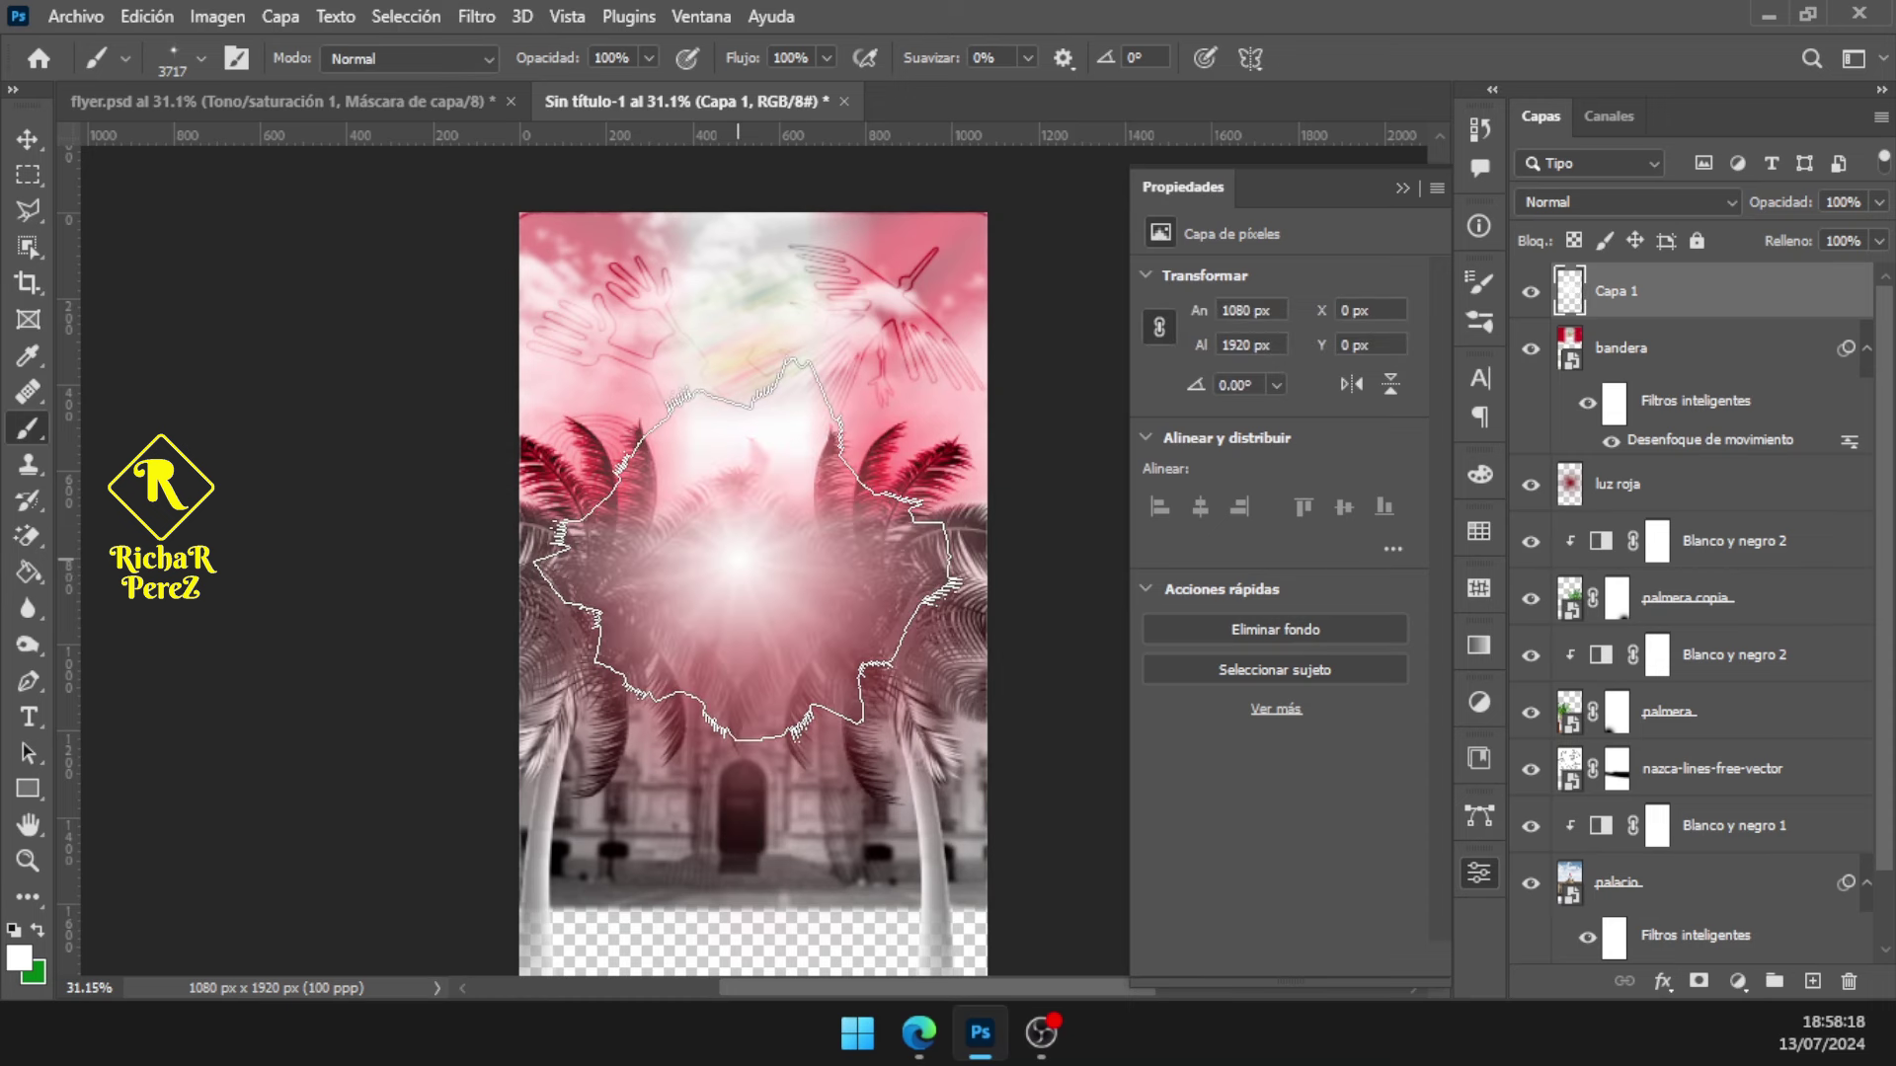
pyautogui.hotkey('ctrl', 'z')
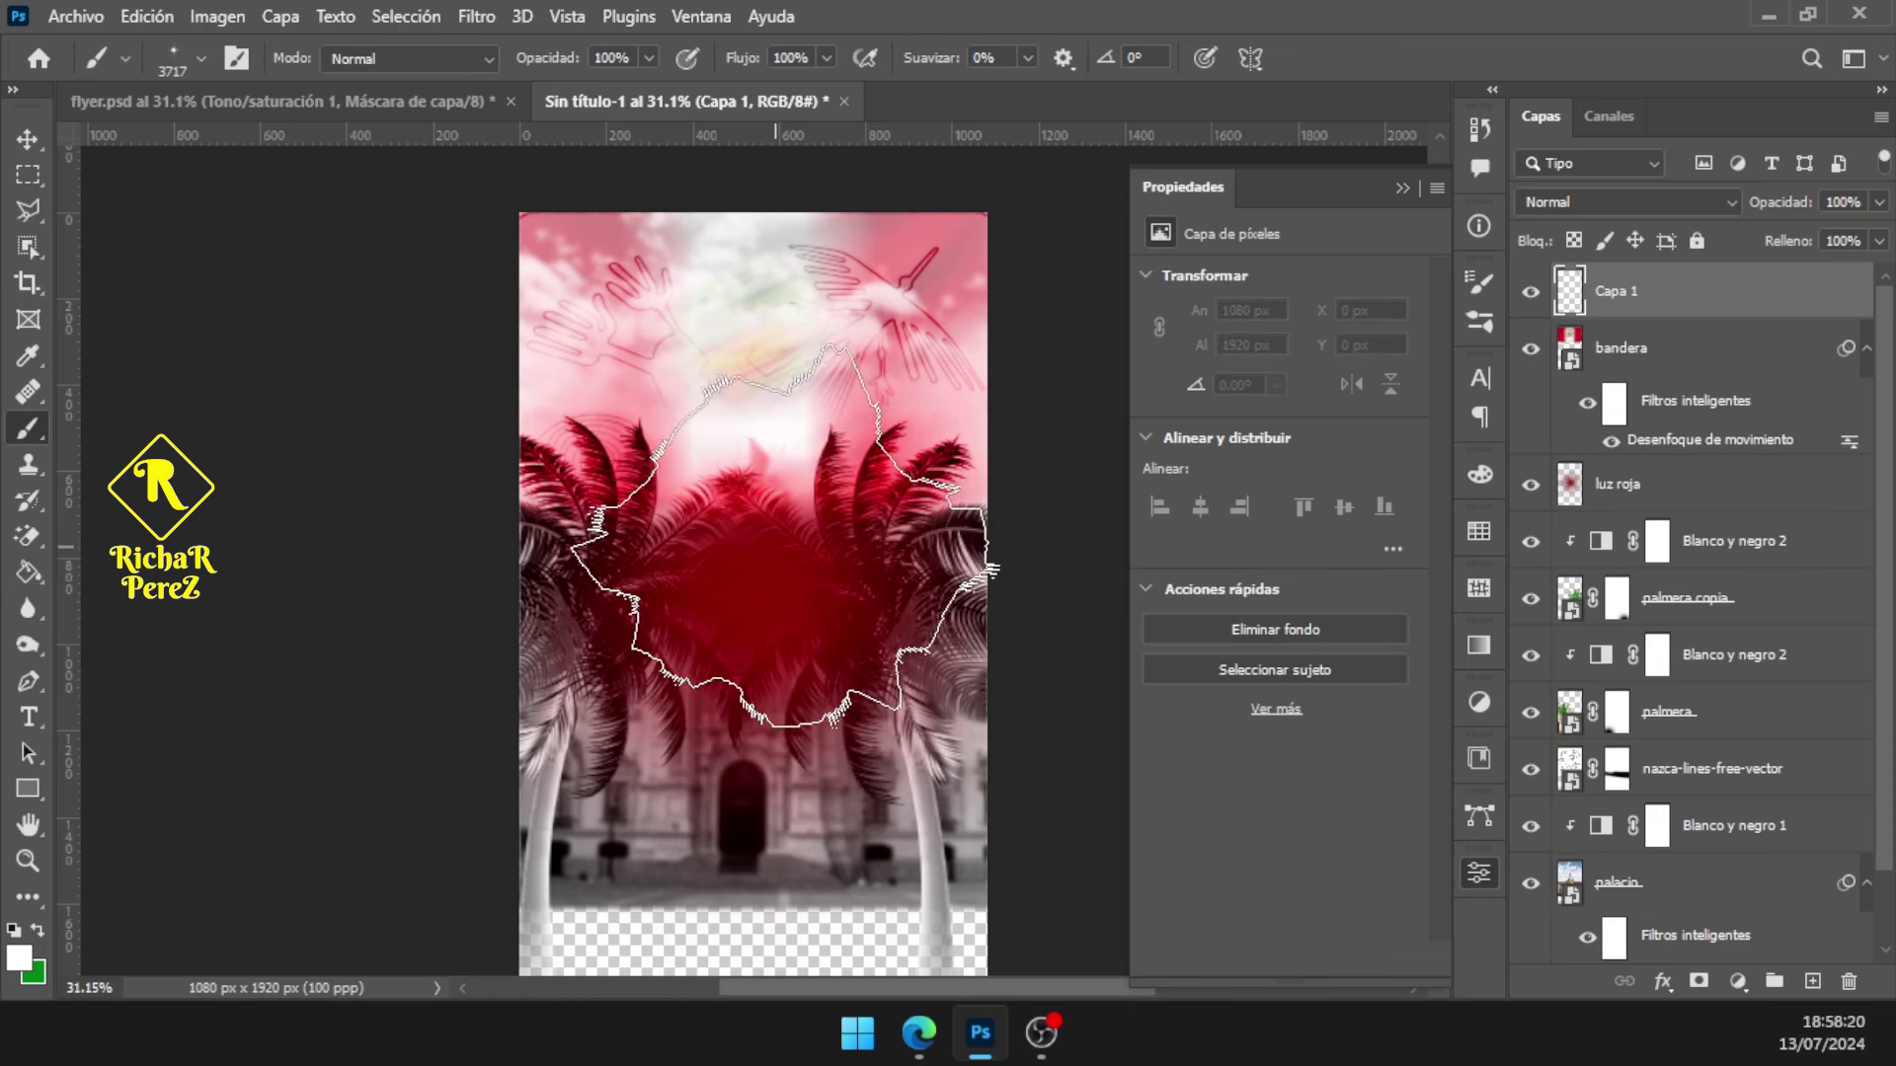
pyautogui.click(736, 483)
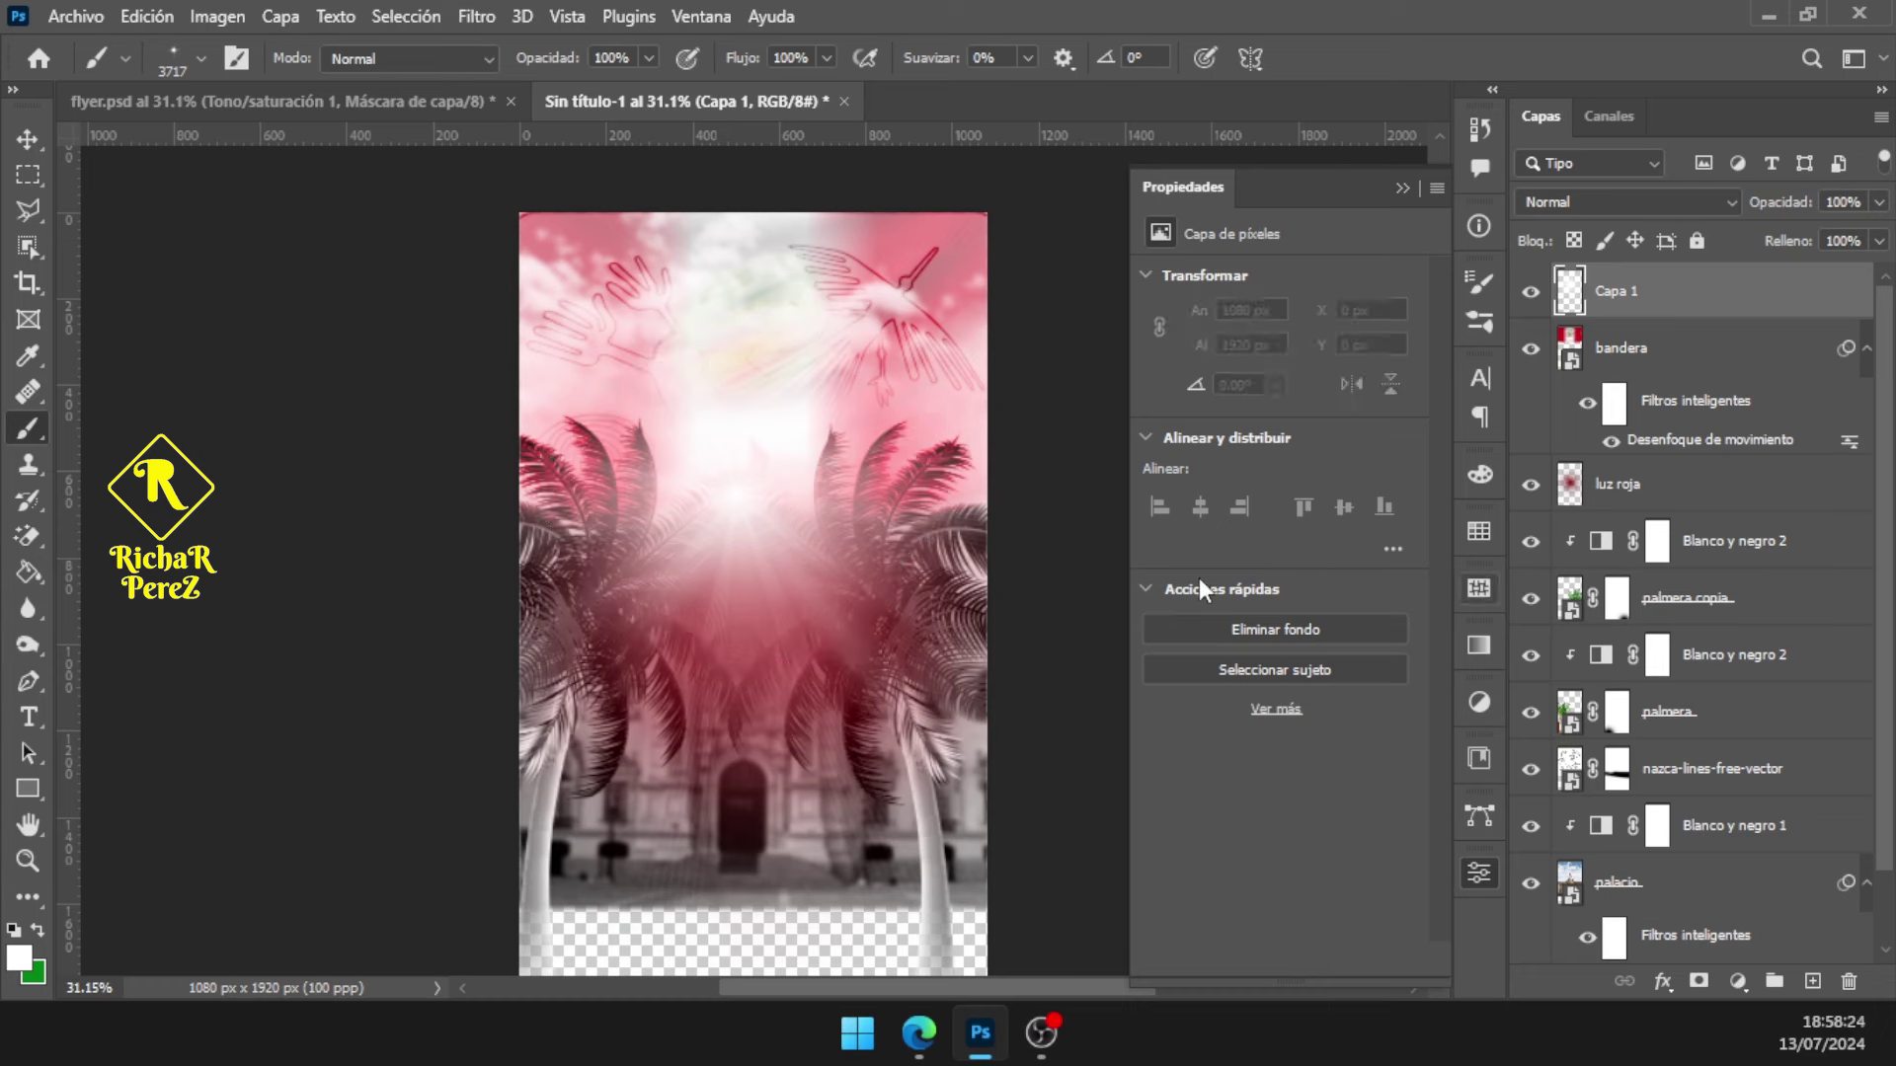
pyautogui.hotkey('ctrl', 'z')
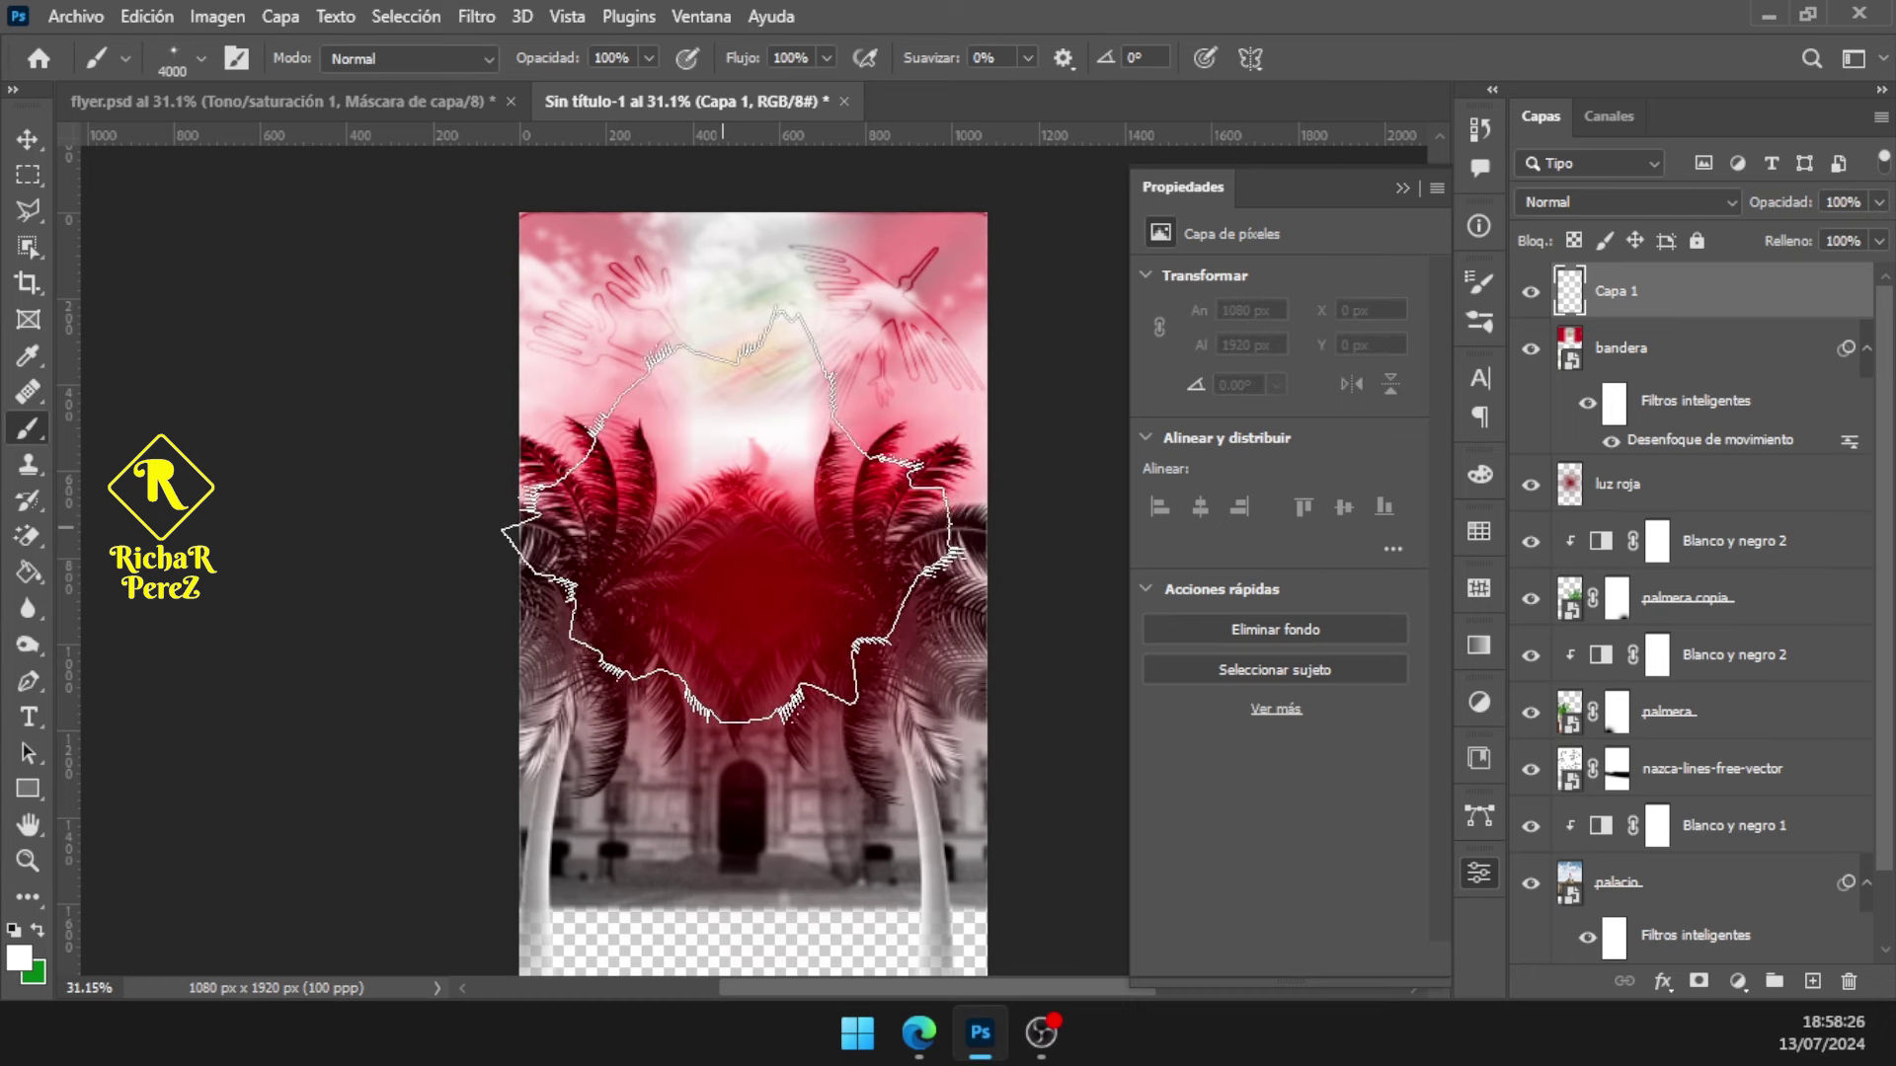
pyautogui.click(726, 519)
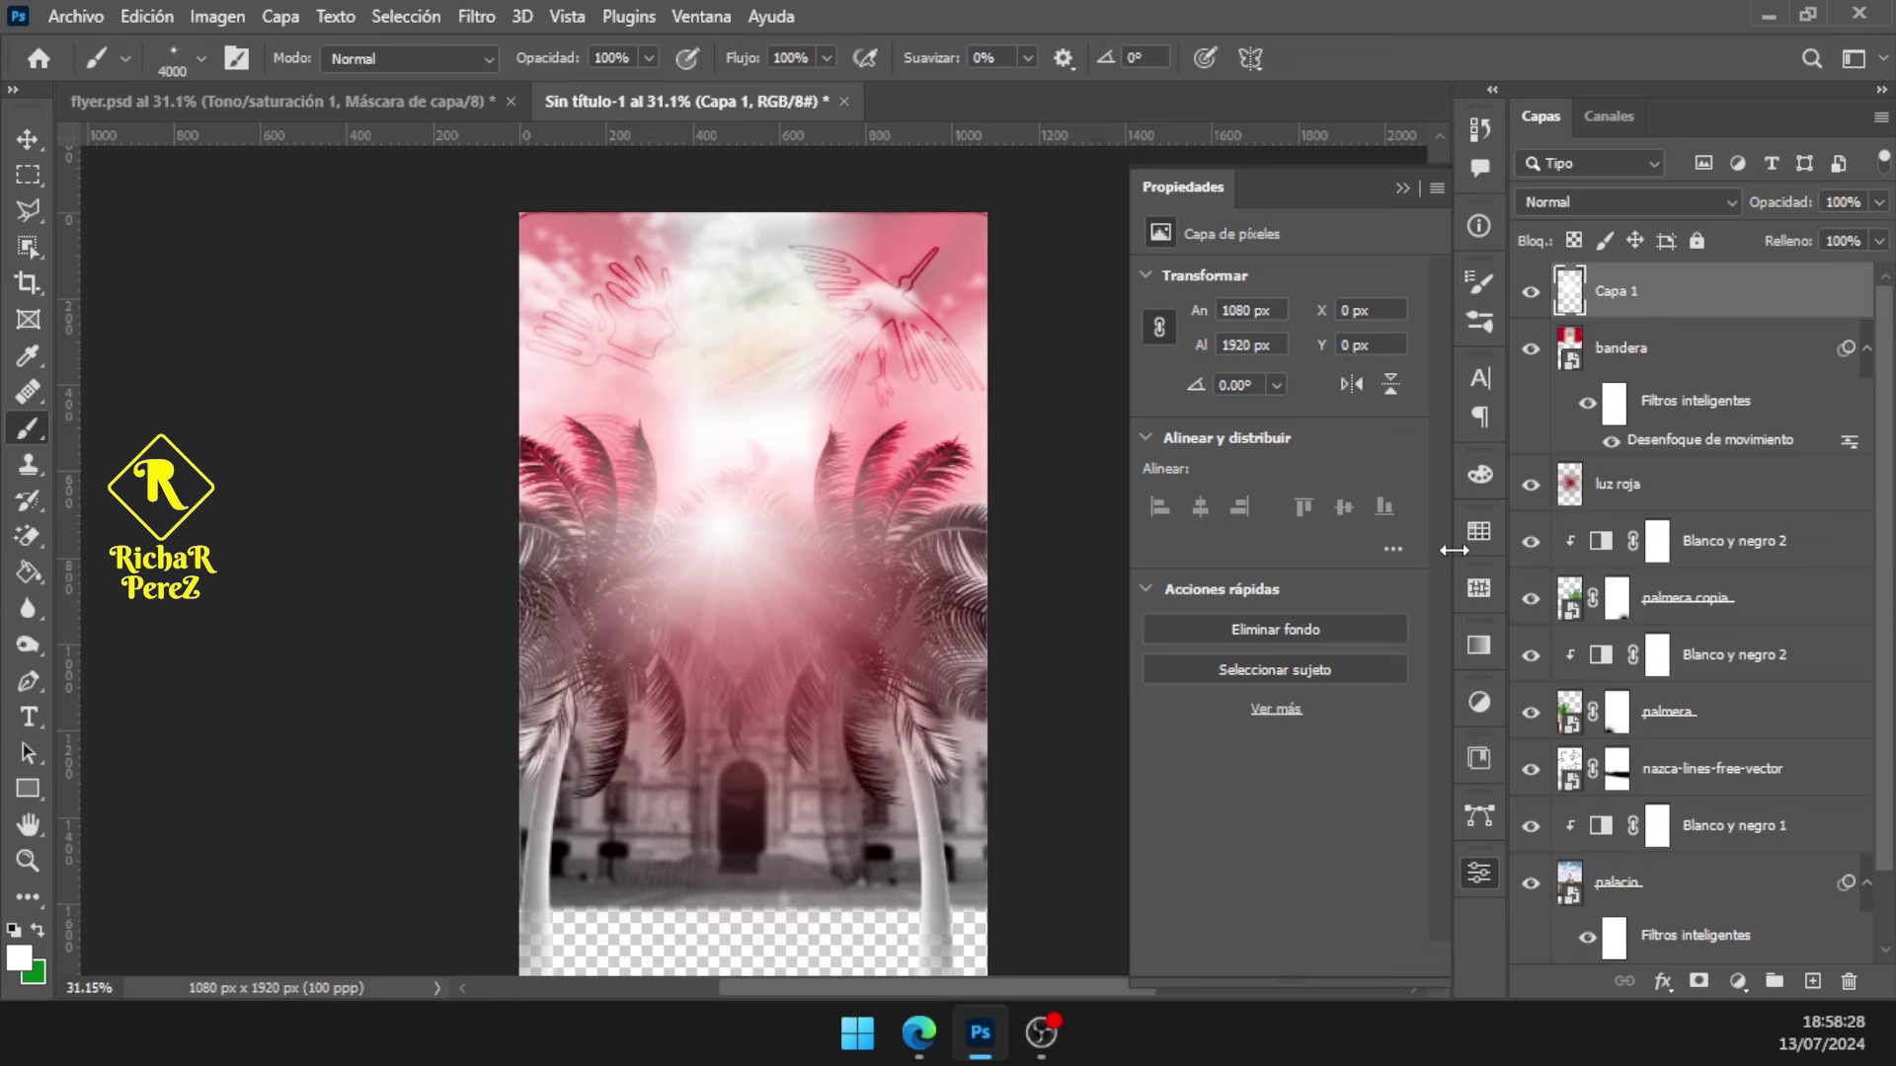
pyautogui.press('super')
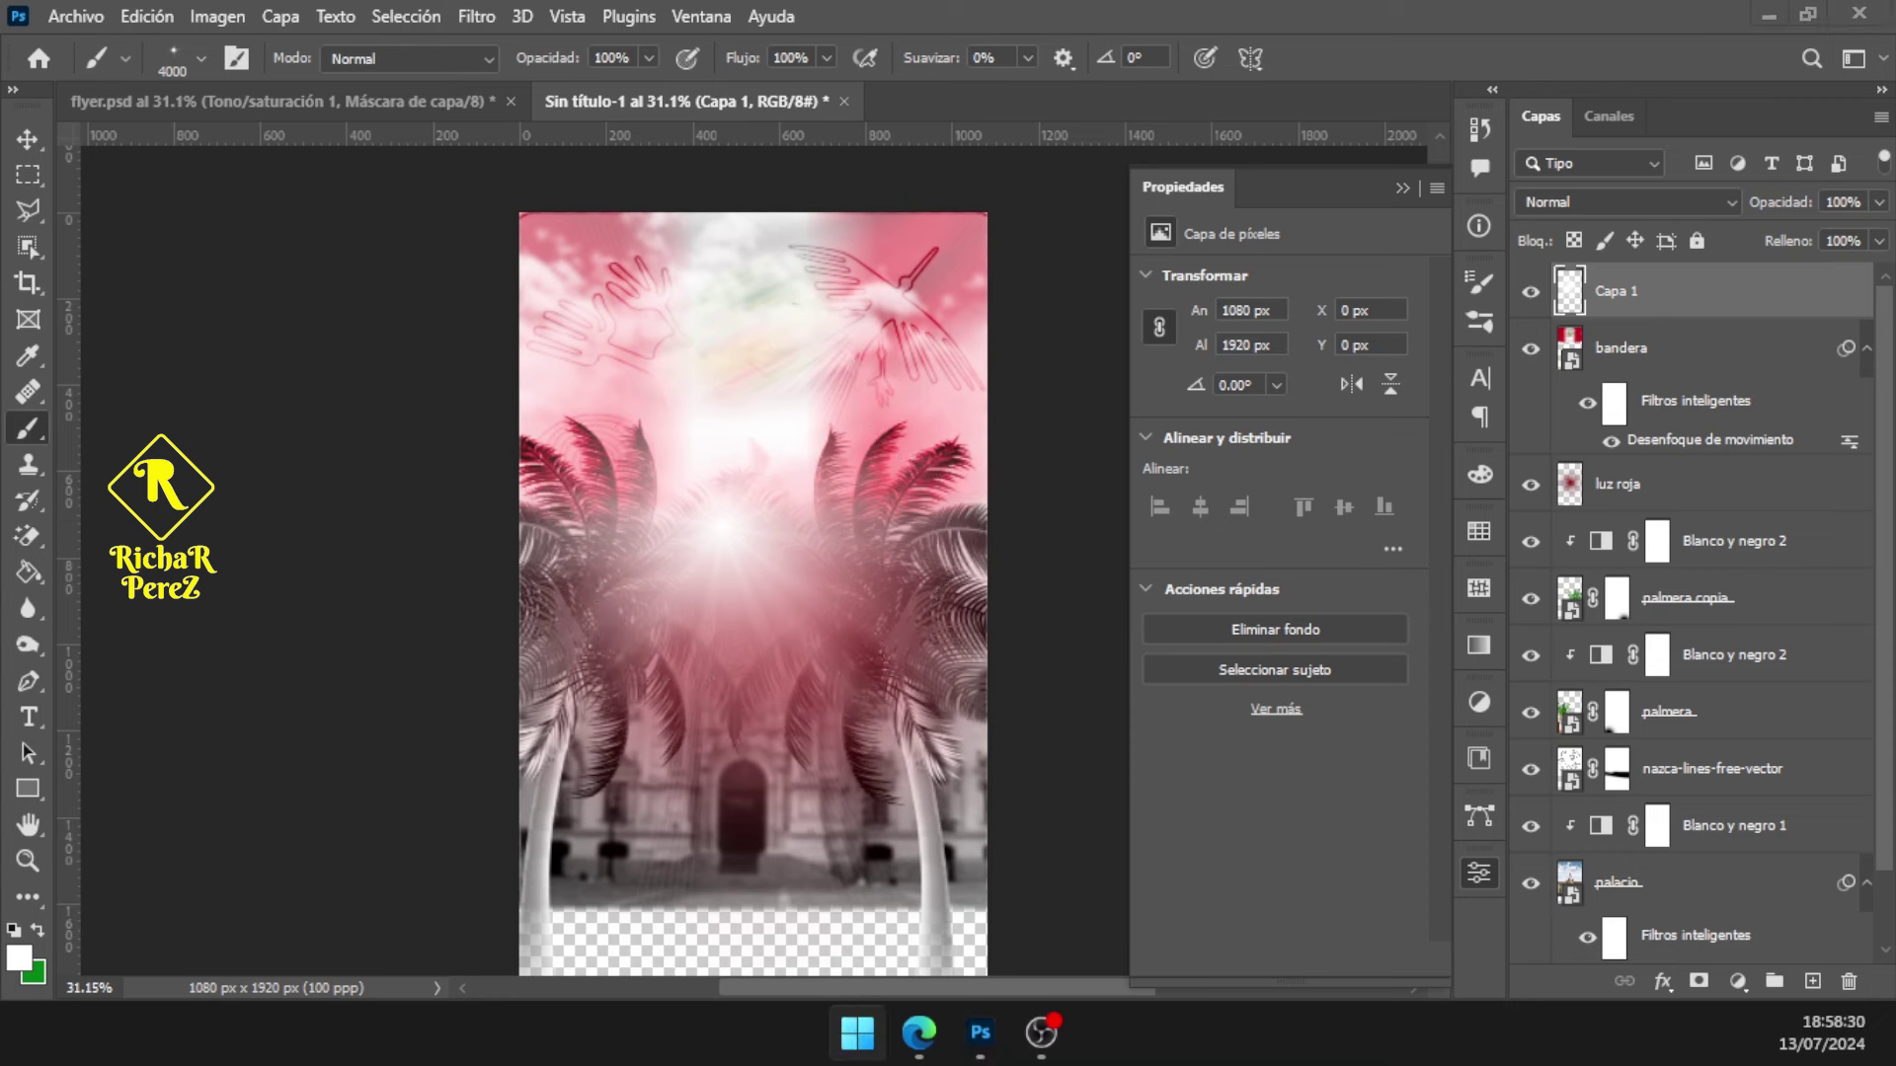
pyautogui.click(981, 1033)
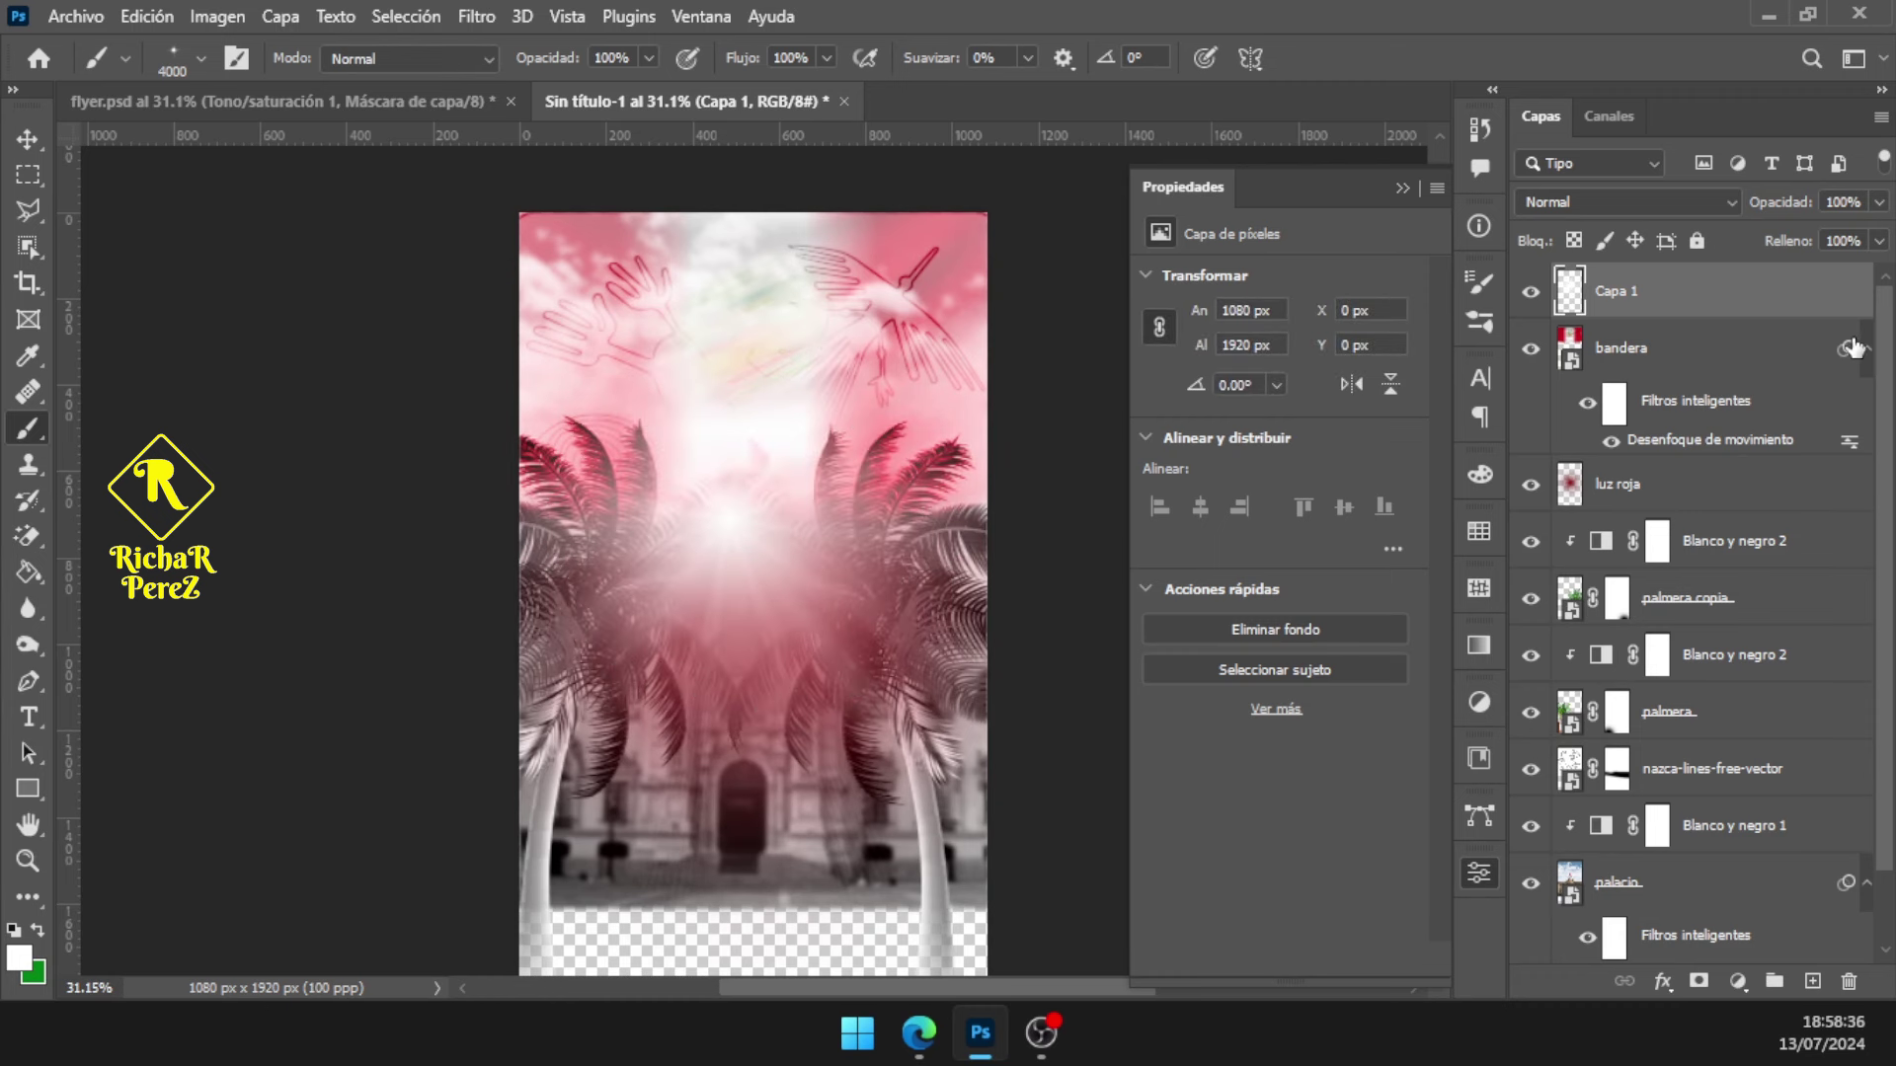
pyautogui.doubleClick(1619, 291)
# Name the layer 'luz blanca', switch to the Move tool and collapse the Propiedades panel
pyautogui.write('luz')
pyautogui.write('blanca')
pyautogui.press('Return')
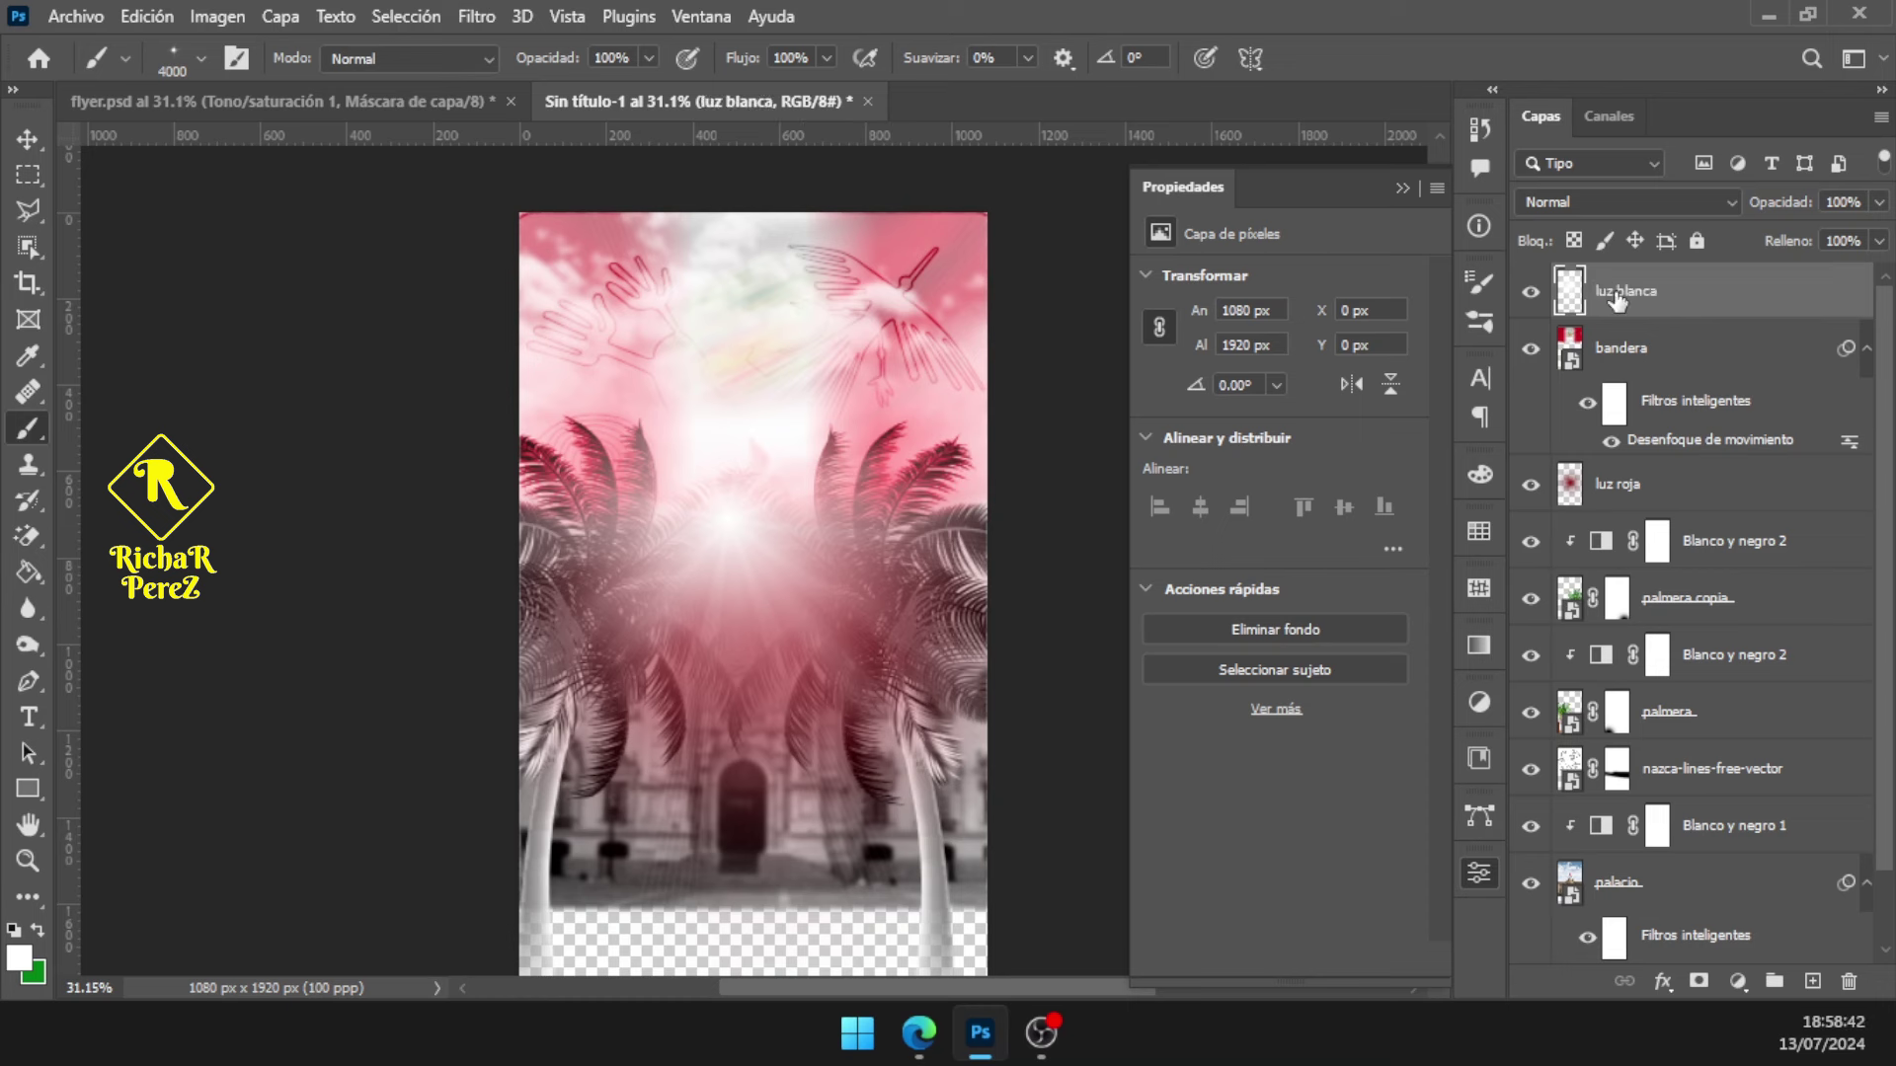
pyautogui.press('v')
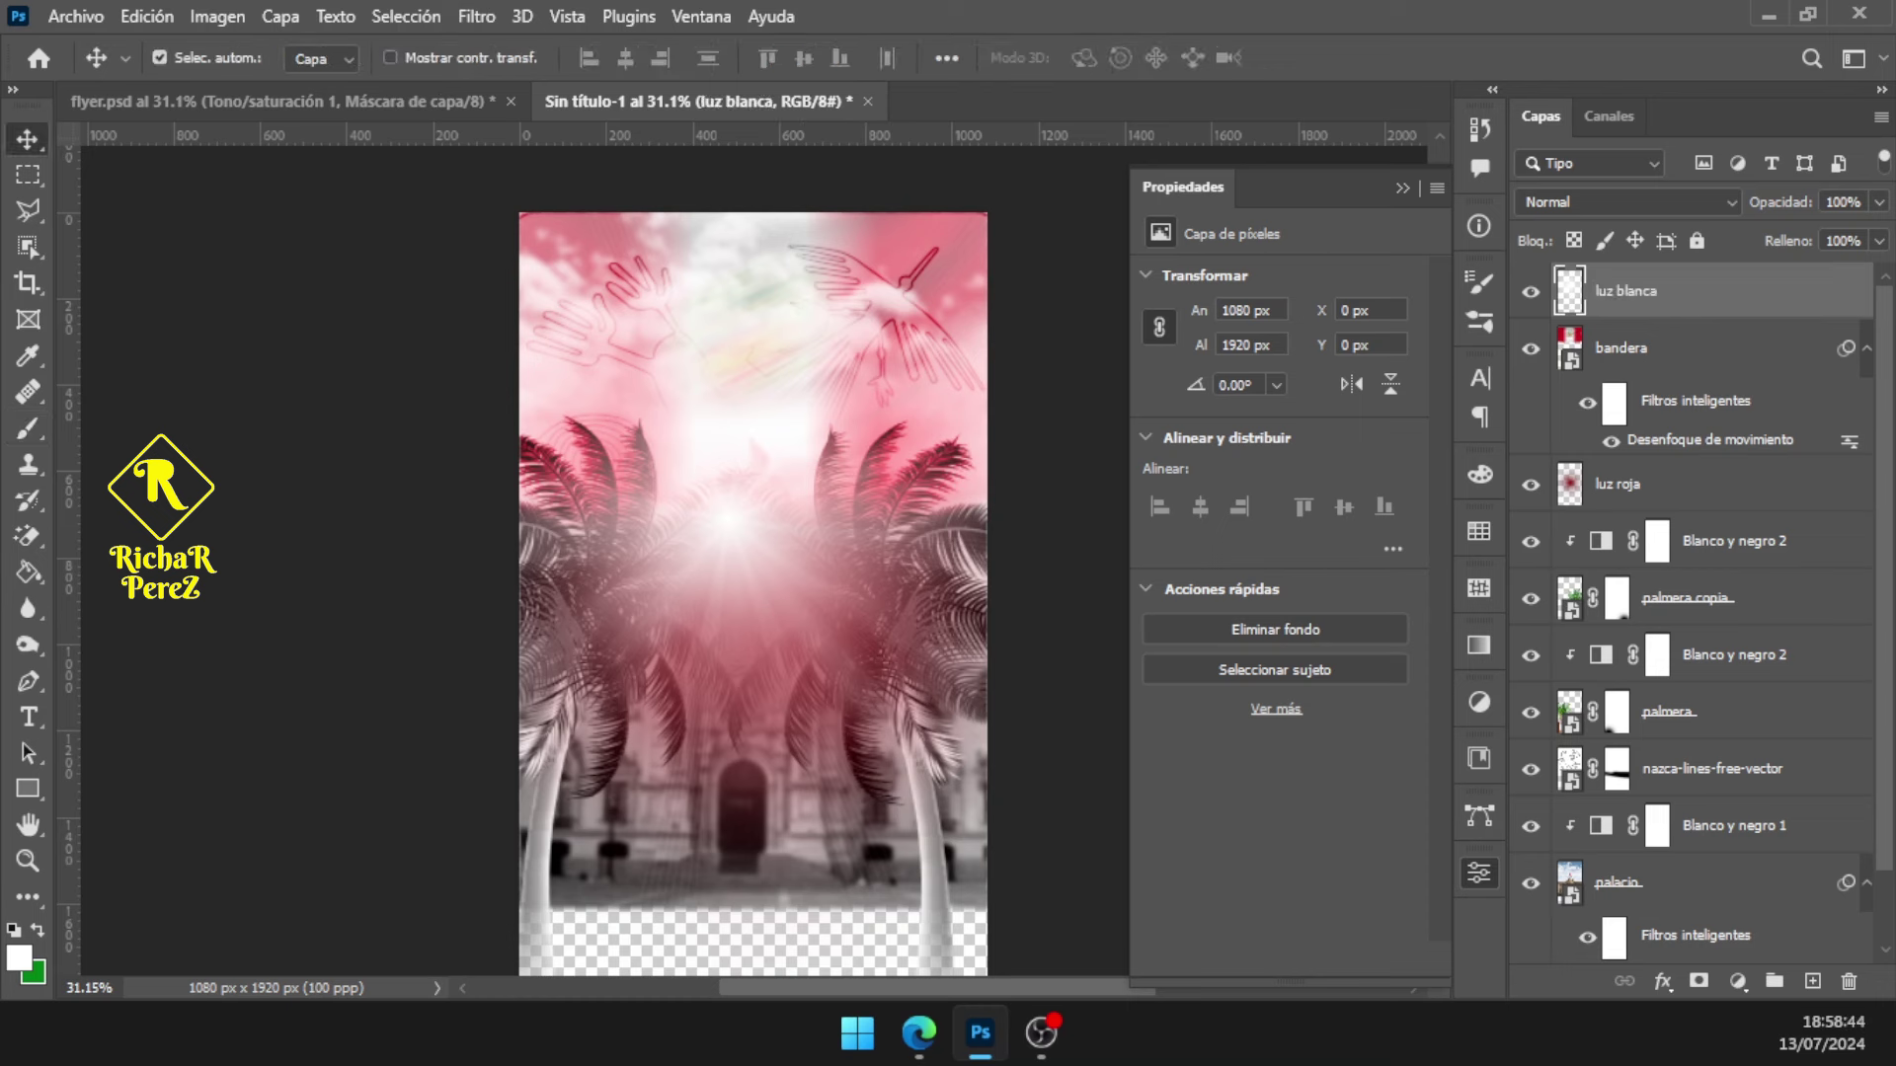
pyautogui.hotkey('alt', 'Tab')
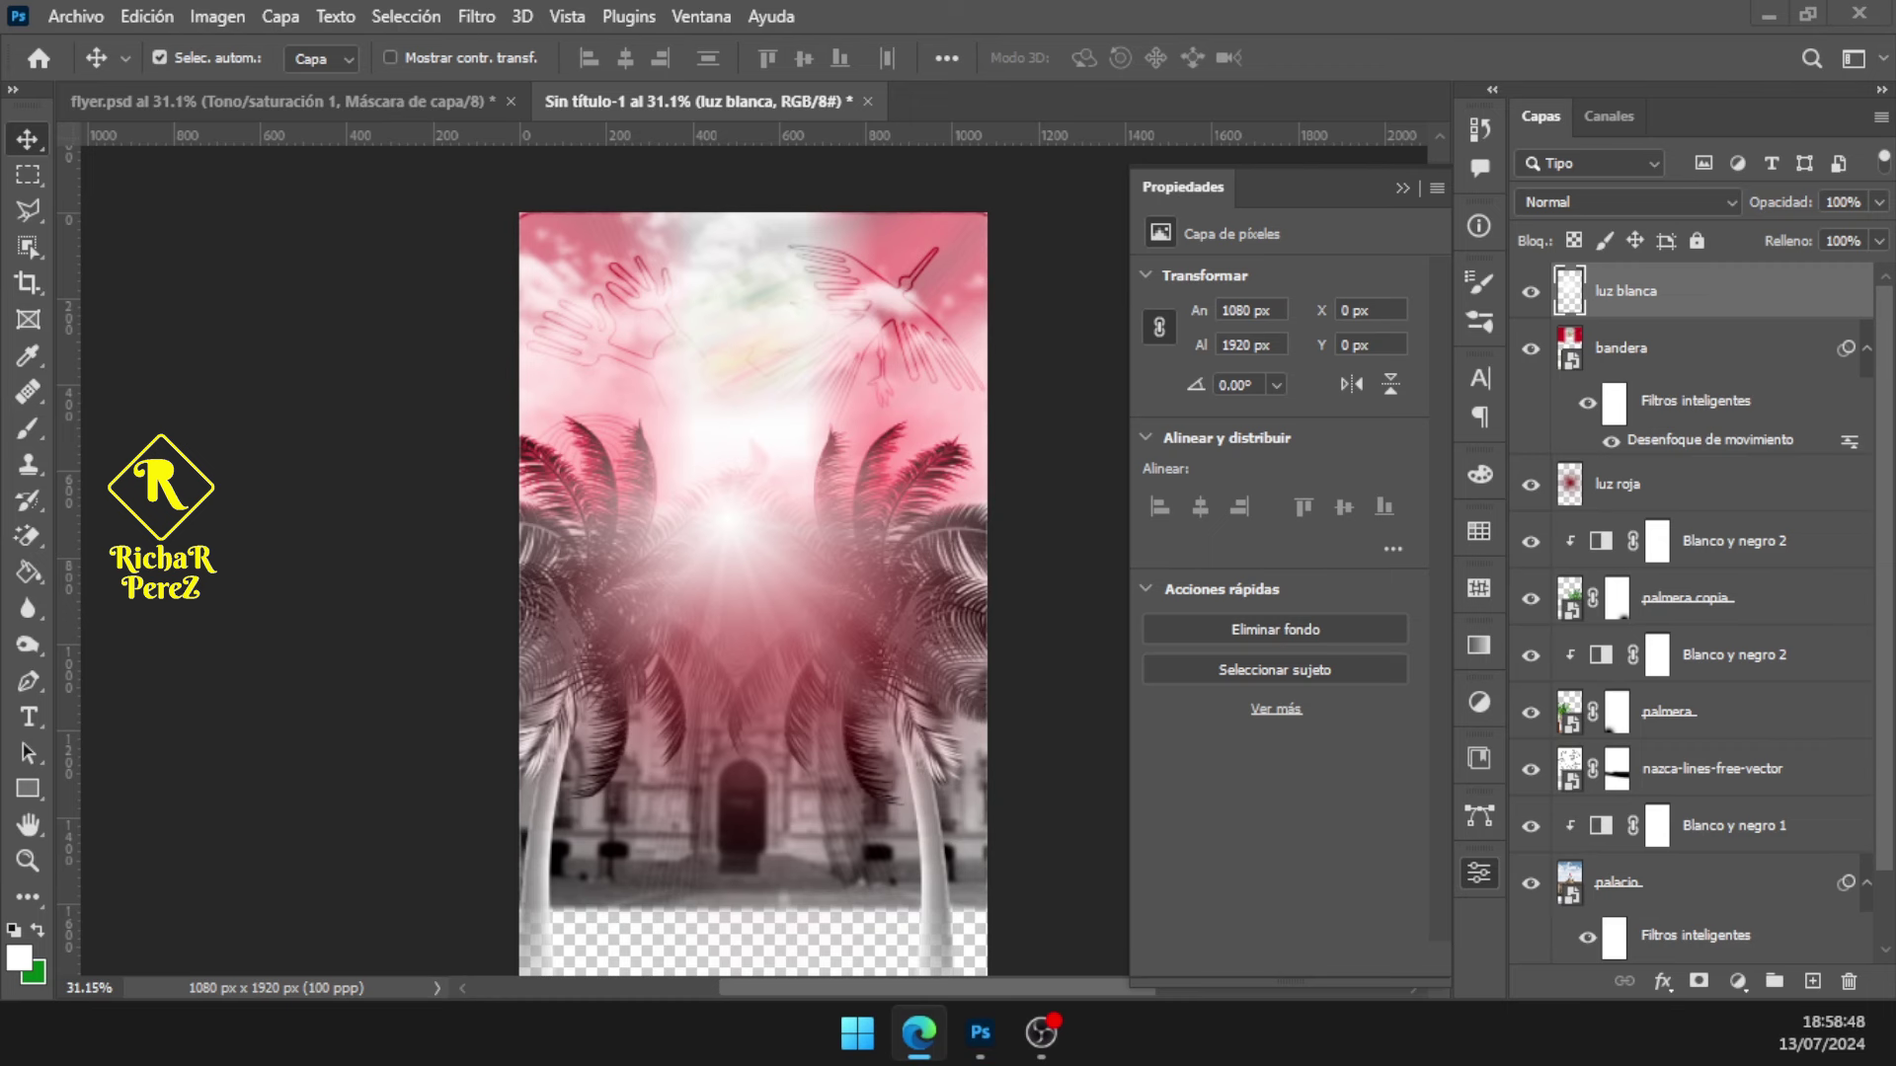
pyautogui.click(1400, 187)
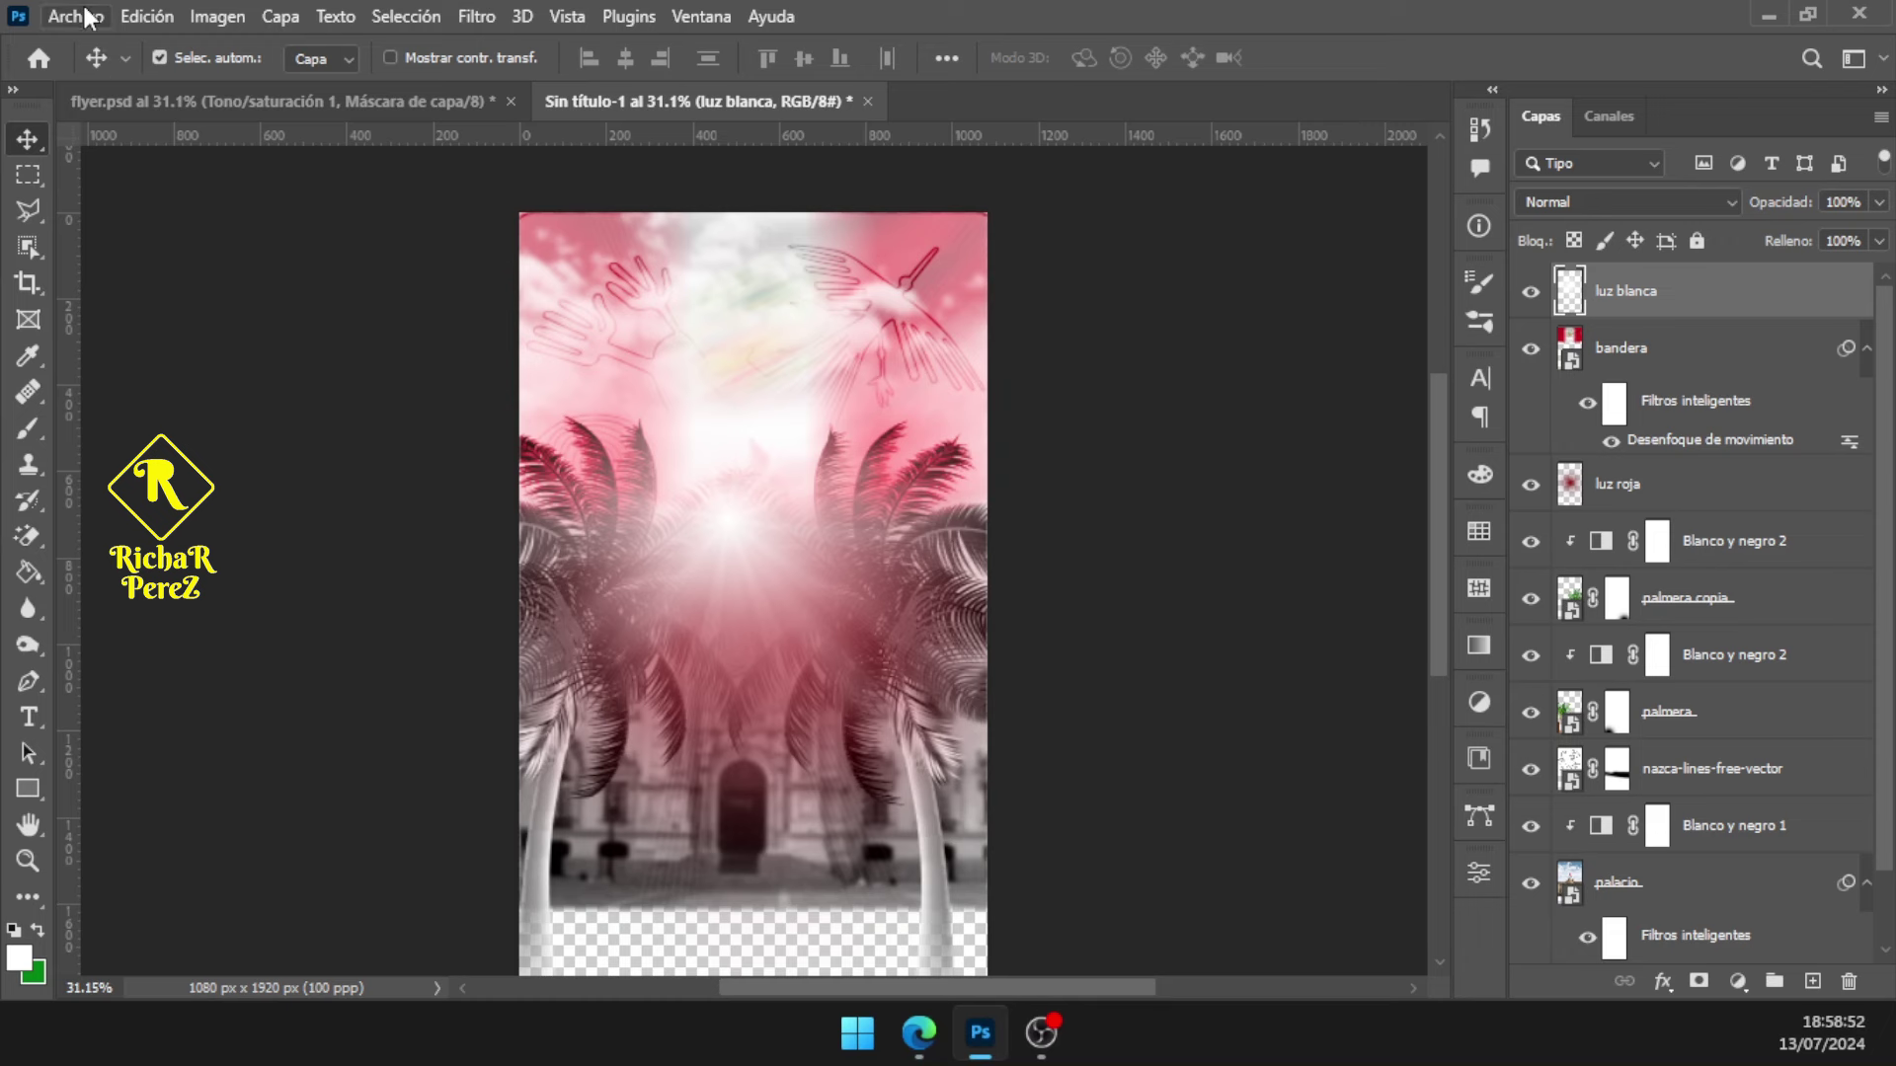
pyautogui.click(88, 18)
pyautogui.click(225, 535)
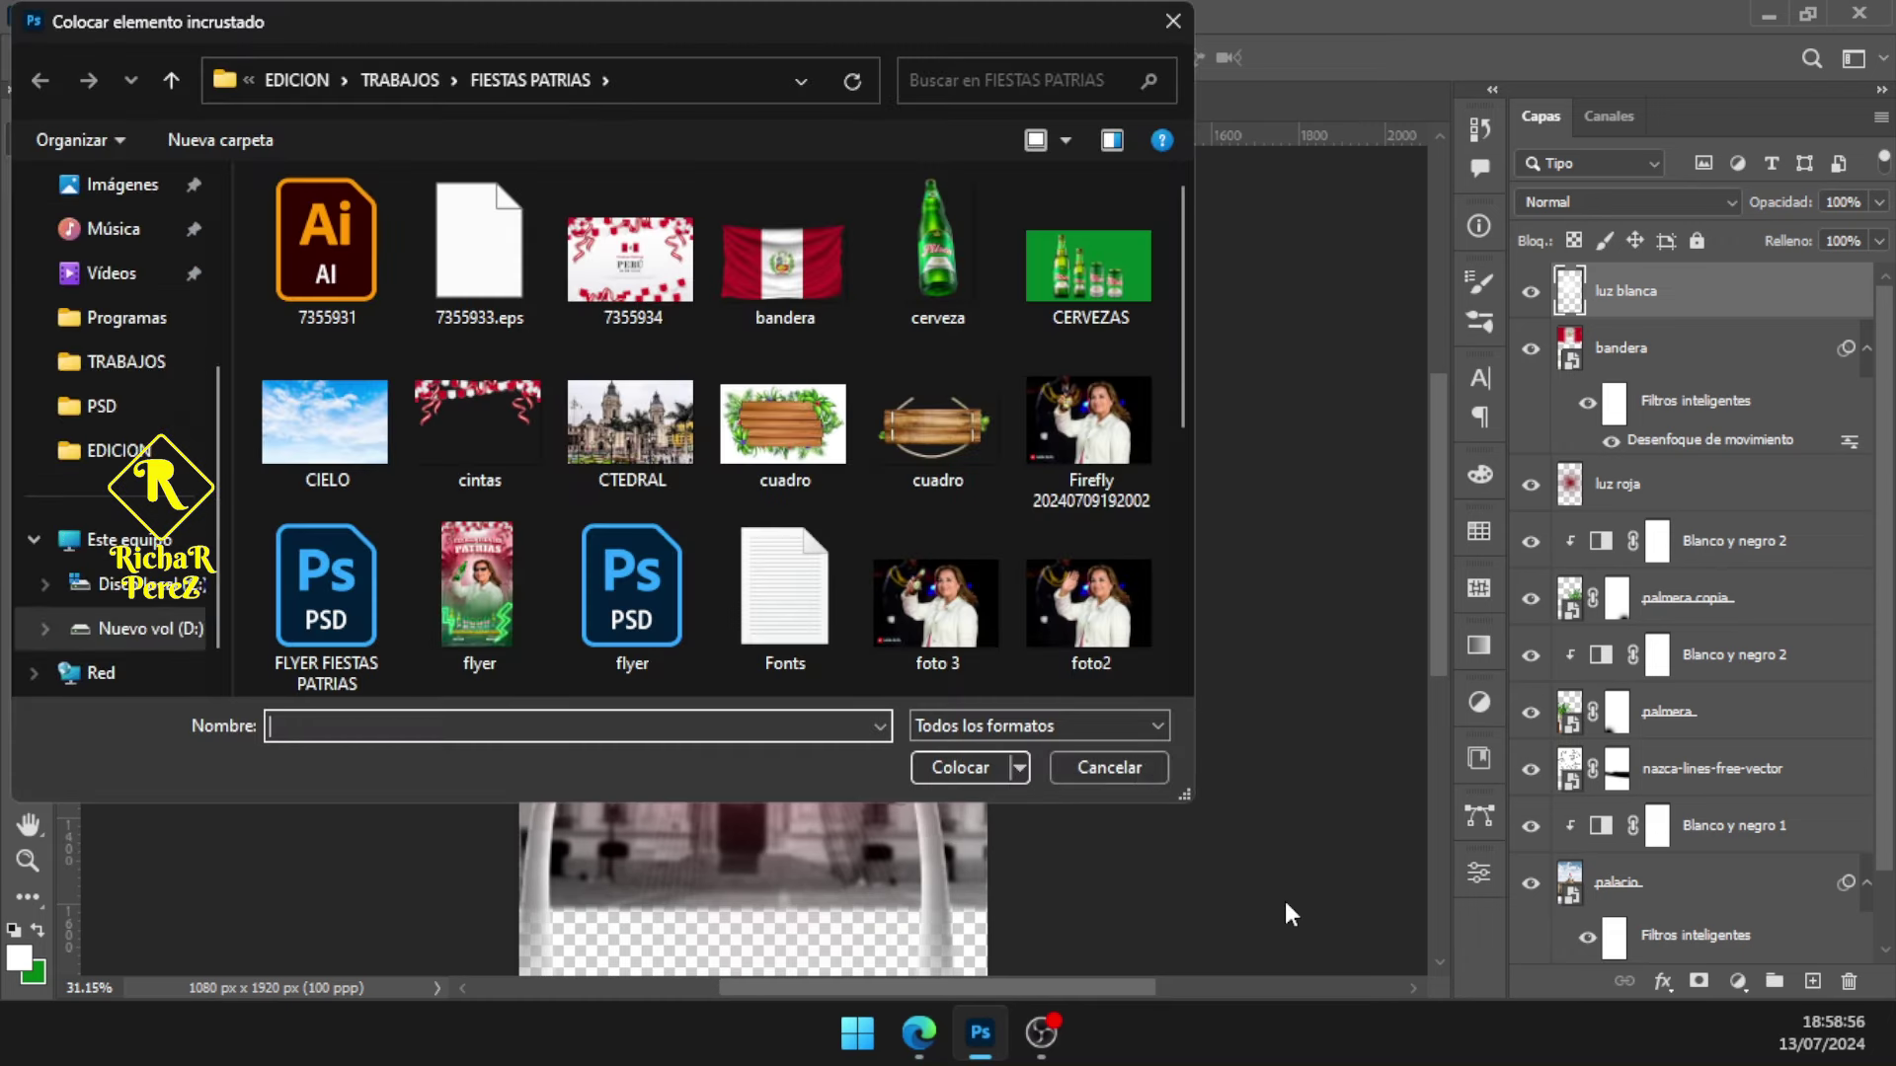
pyautogui.click(962, 631)
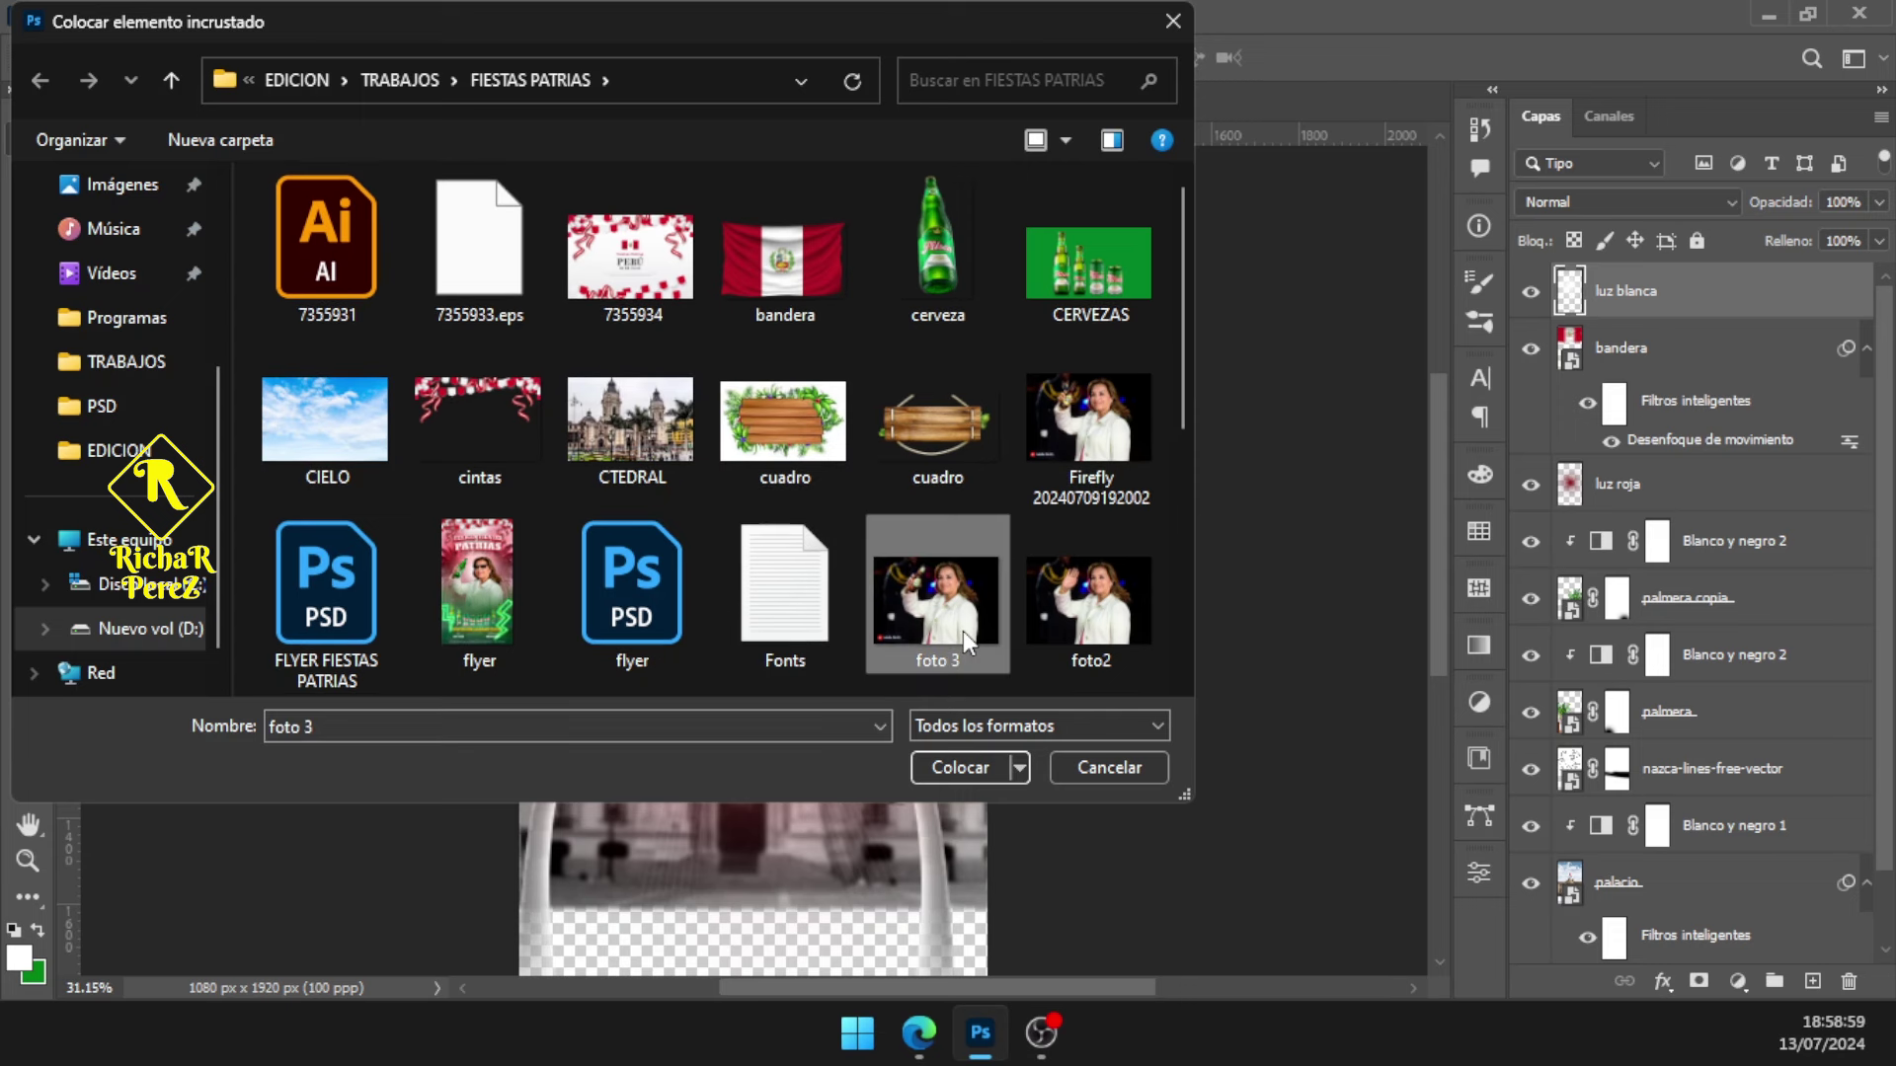
pyautogui.click(1056, 421)
pyautogui.click(982, 768)
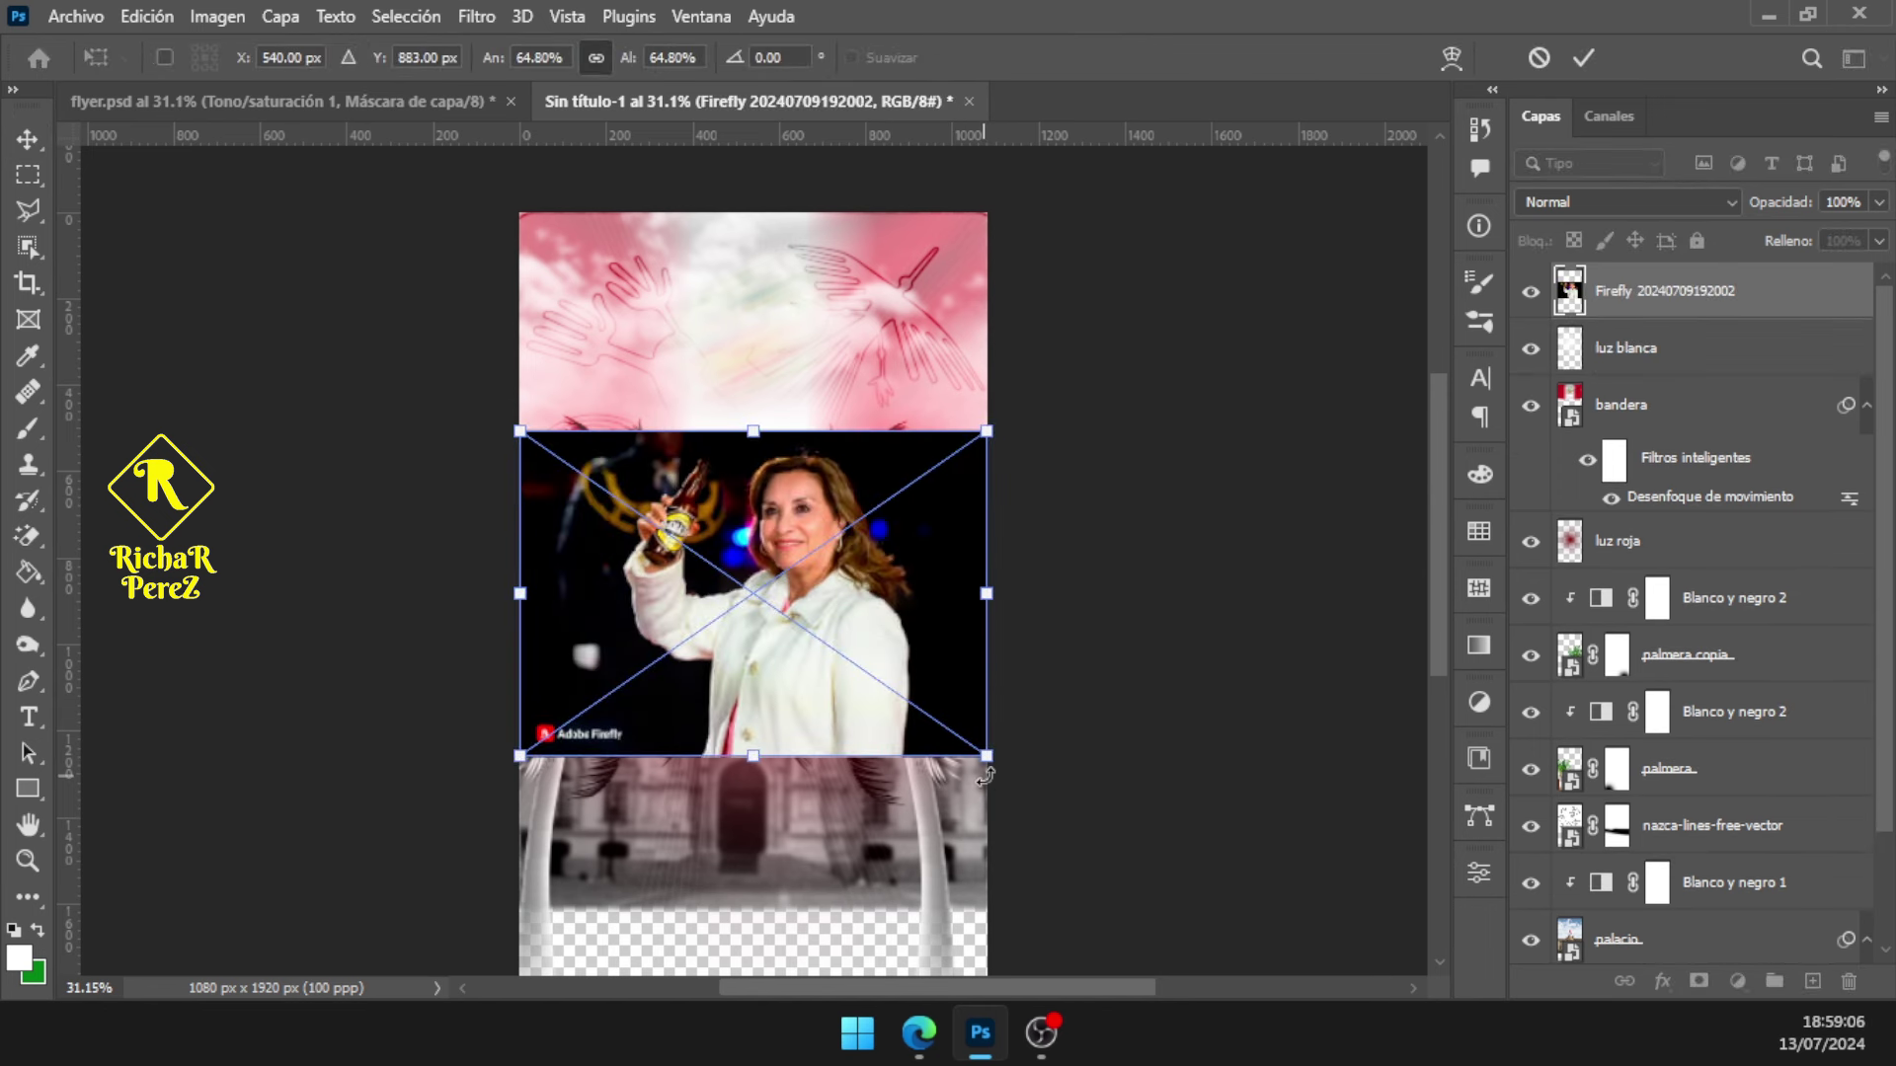
pyautogui.press('Return')
pyautogui.scroll(3, 766, 599)
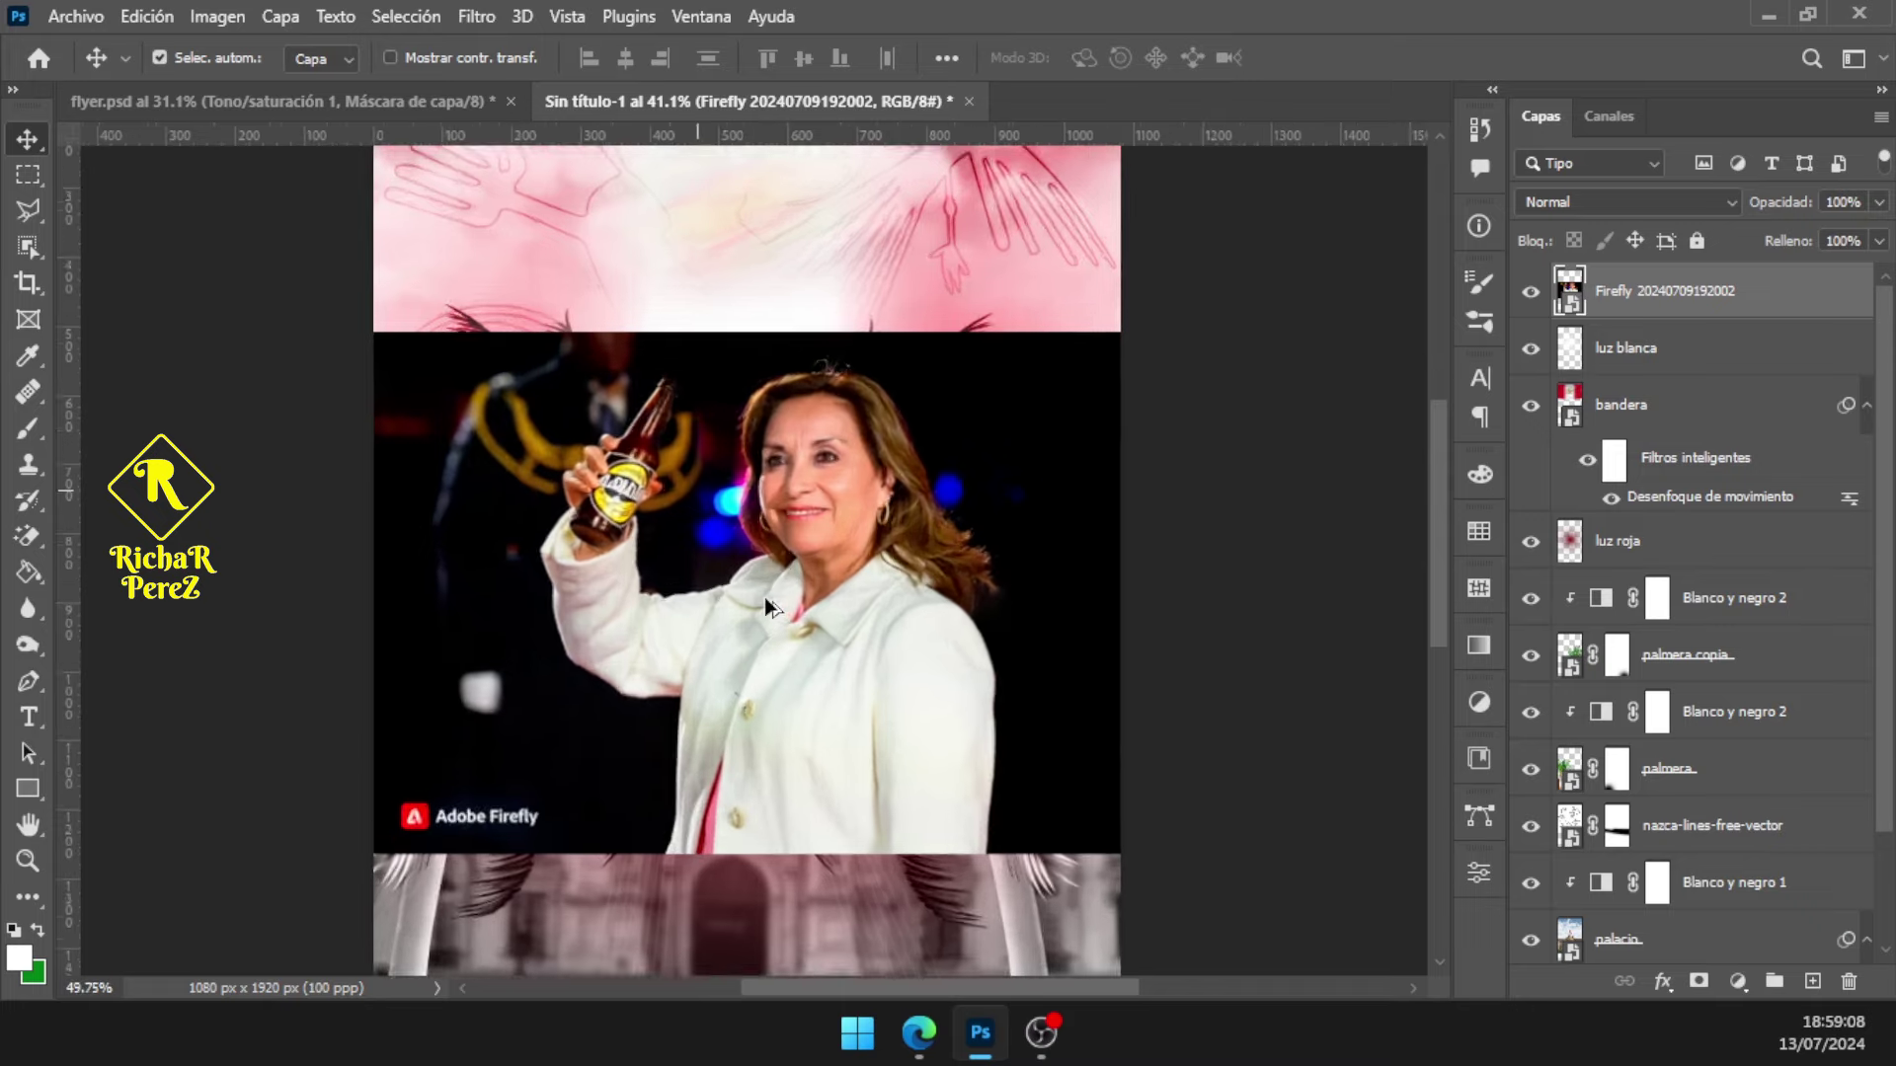
pyautogui.scroll(3, 766, 599)
pyautogui.scroll(2, 766, 599)
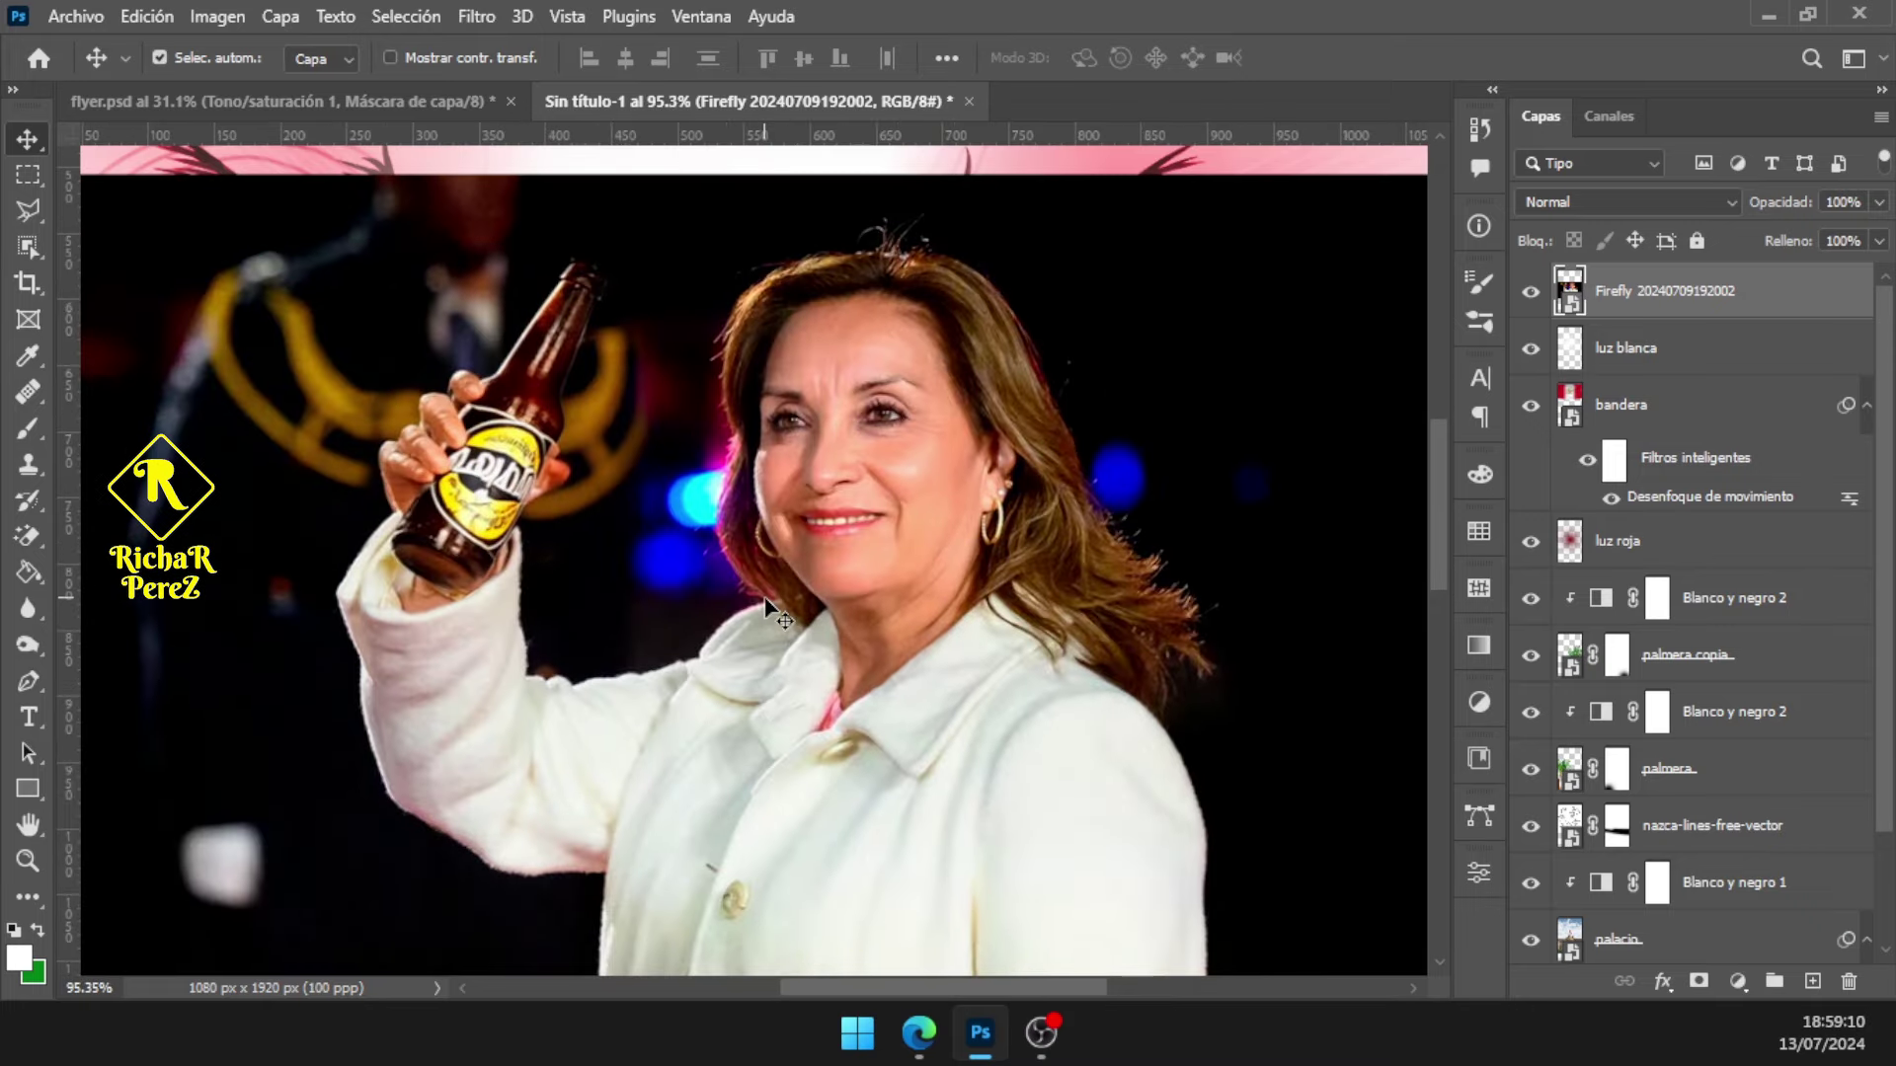
pyautogui.scroll(-1, 766, 599)
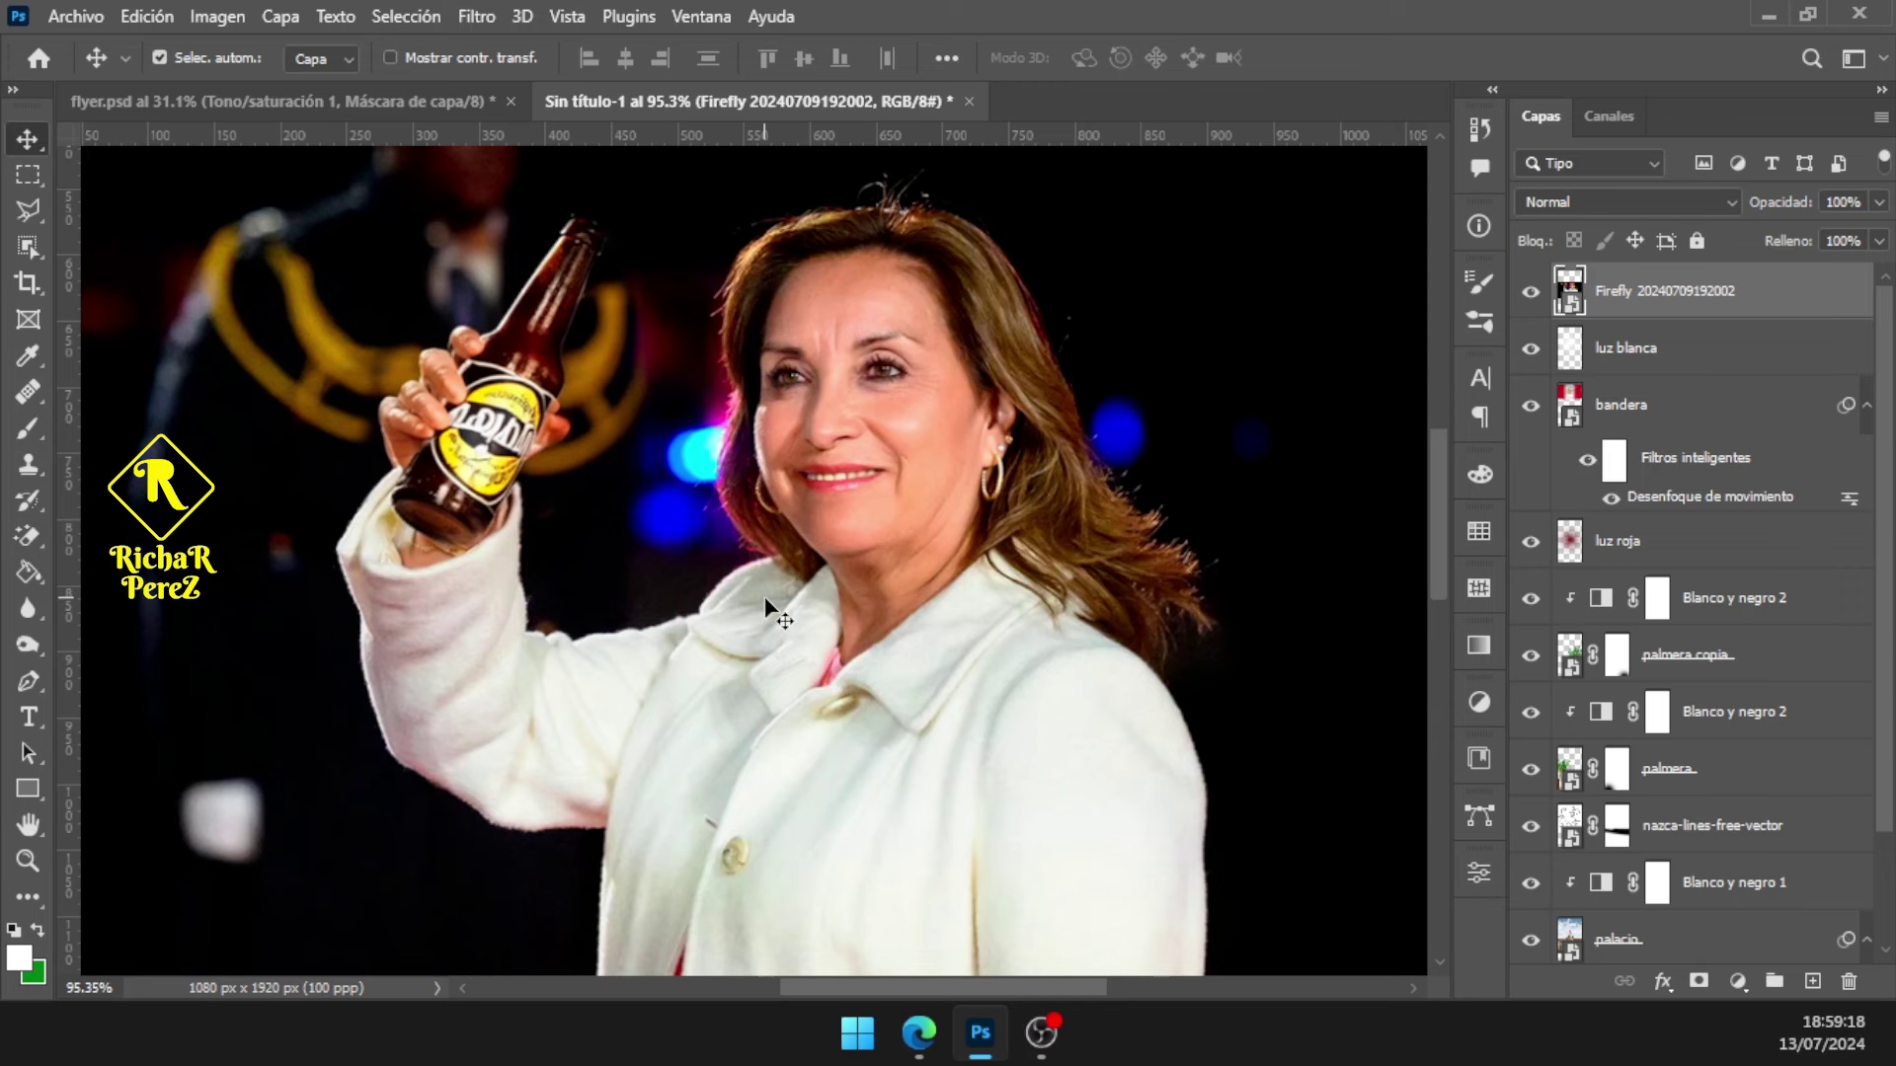
pyautogui.scroll(-3, 765, 596)
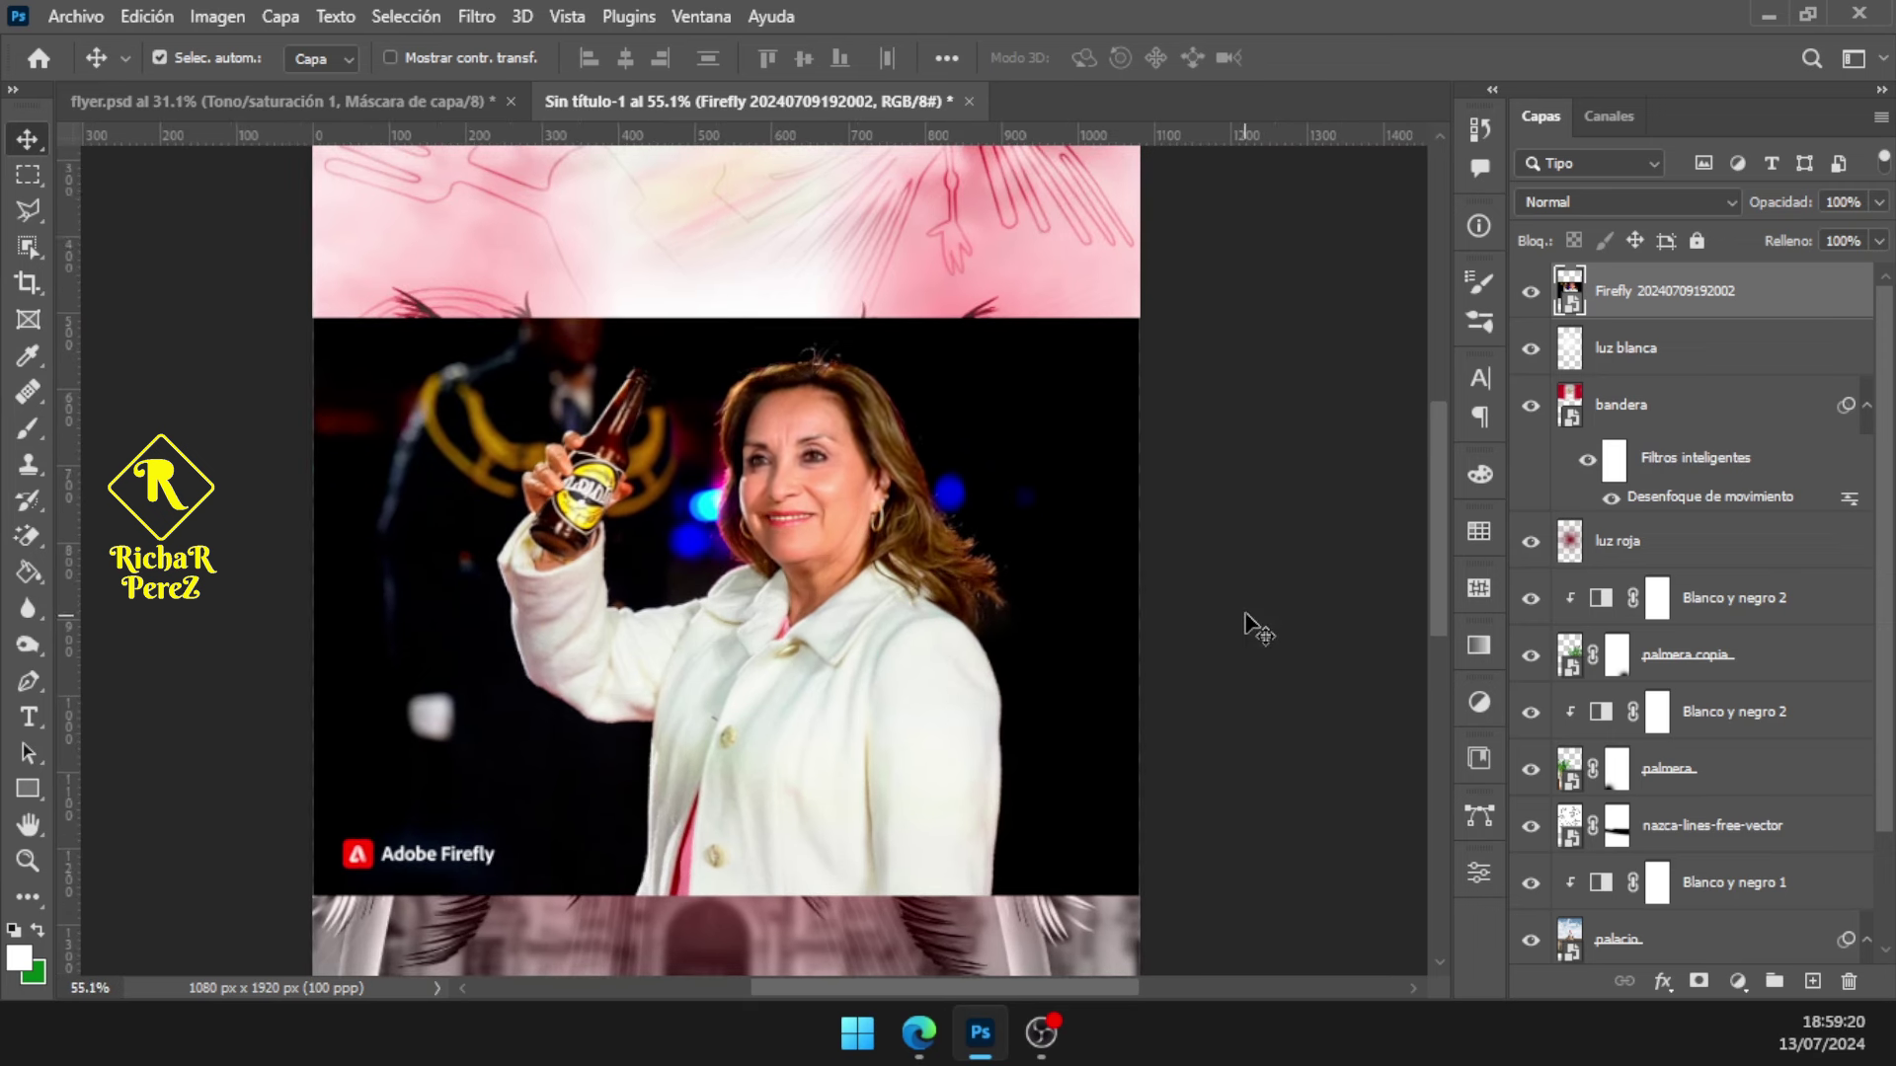
pyautogui.click(34, 249)
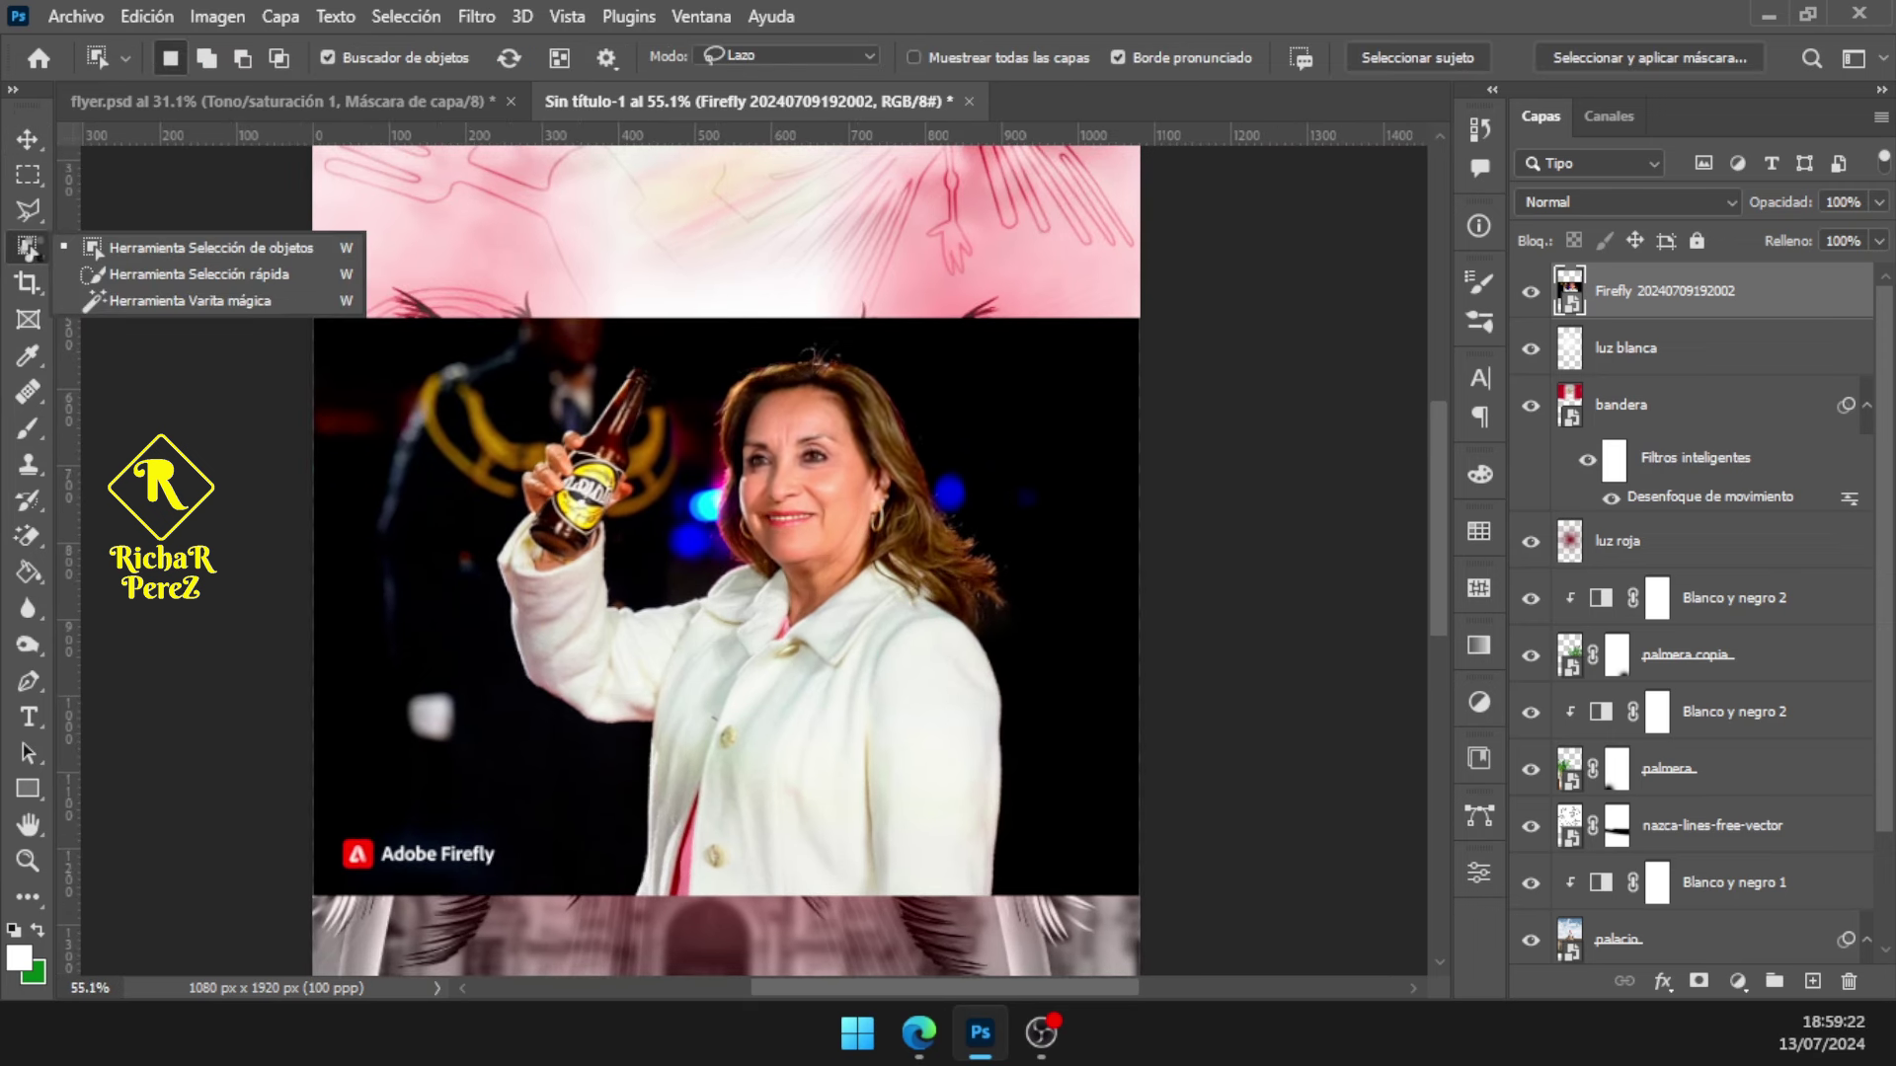
# Lasso the woman and bottle with Object Selection in Lazo mode, then open Seleccionar y aplicar máscara
pyautogui.click(217, 254)
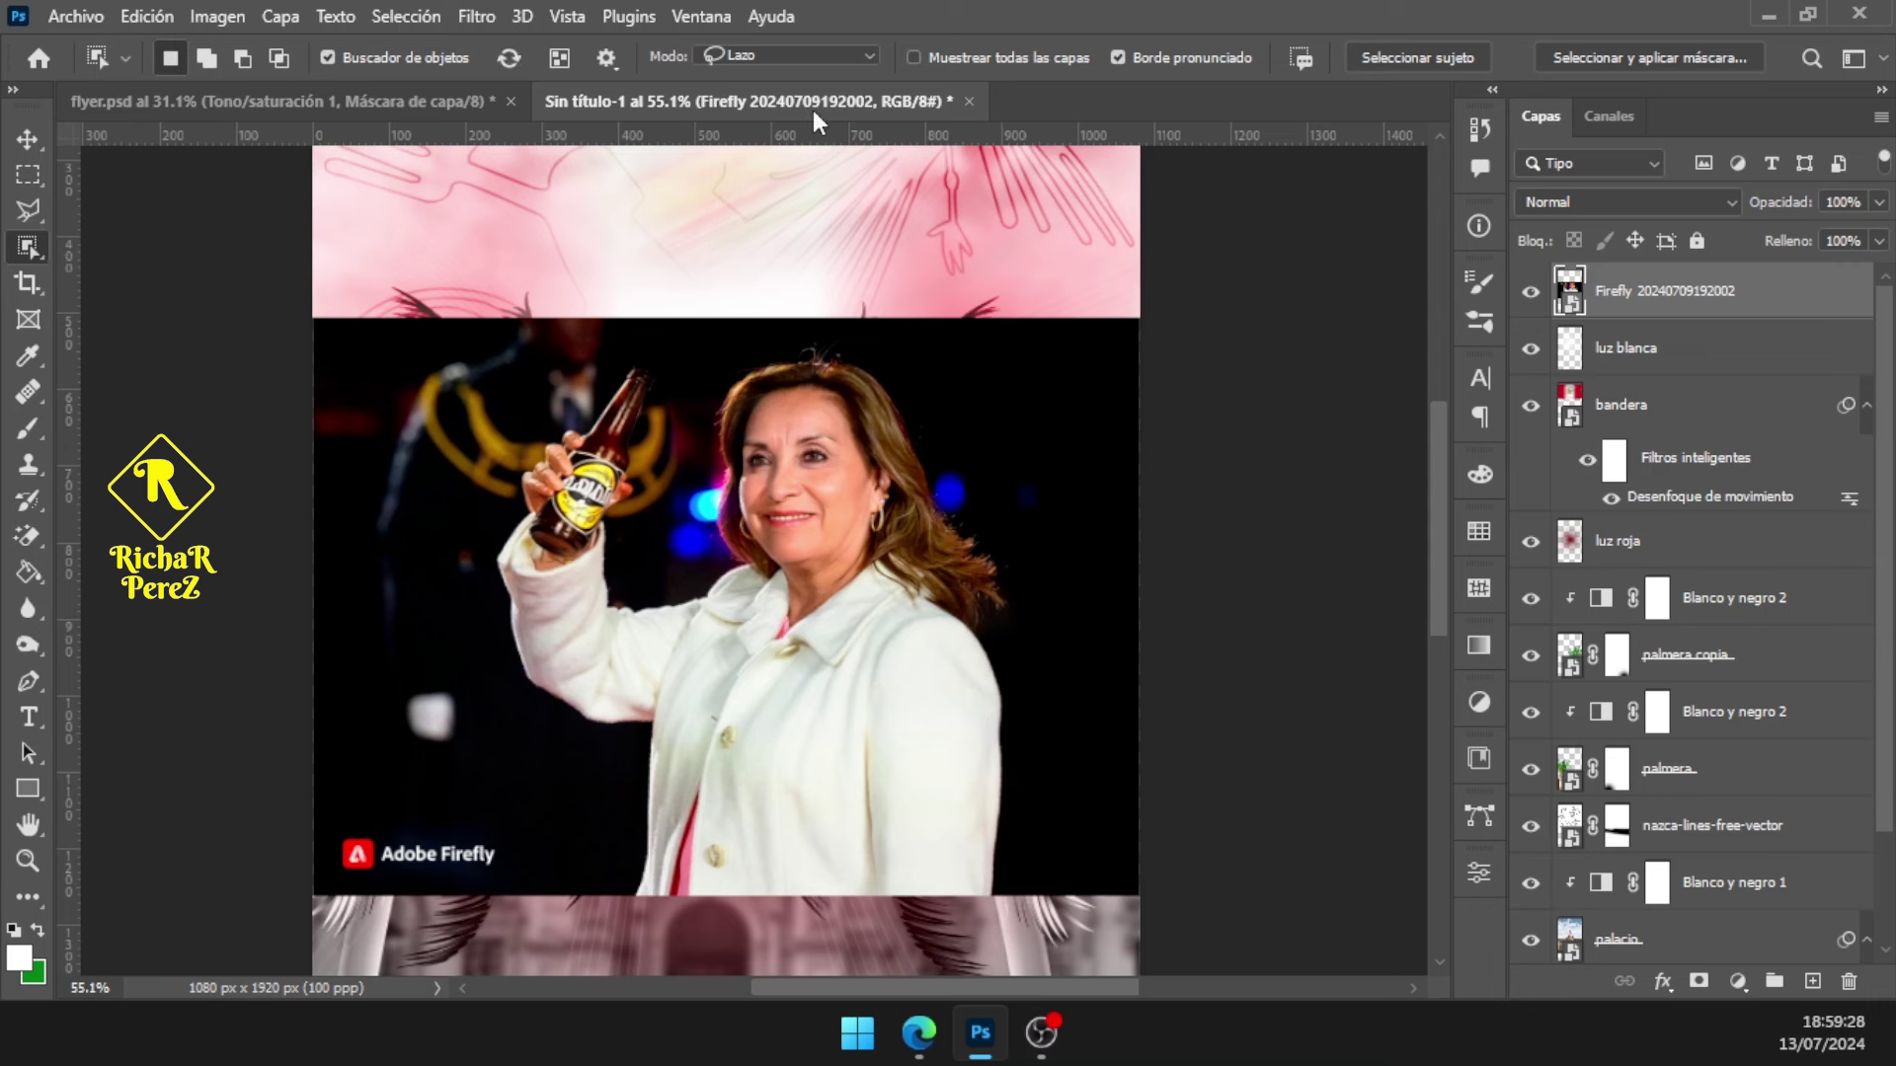
pyautogui.click(774, 57)
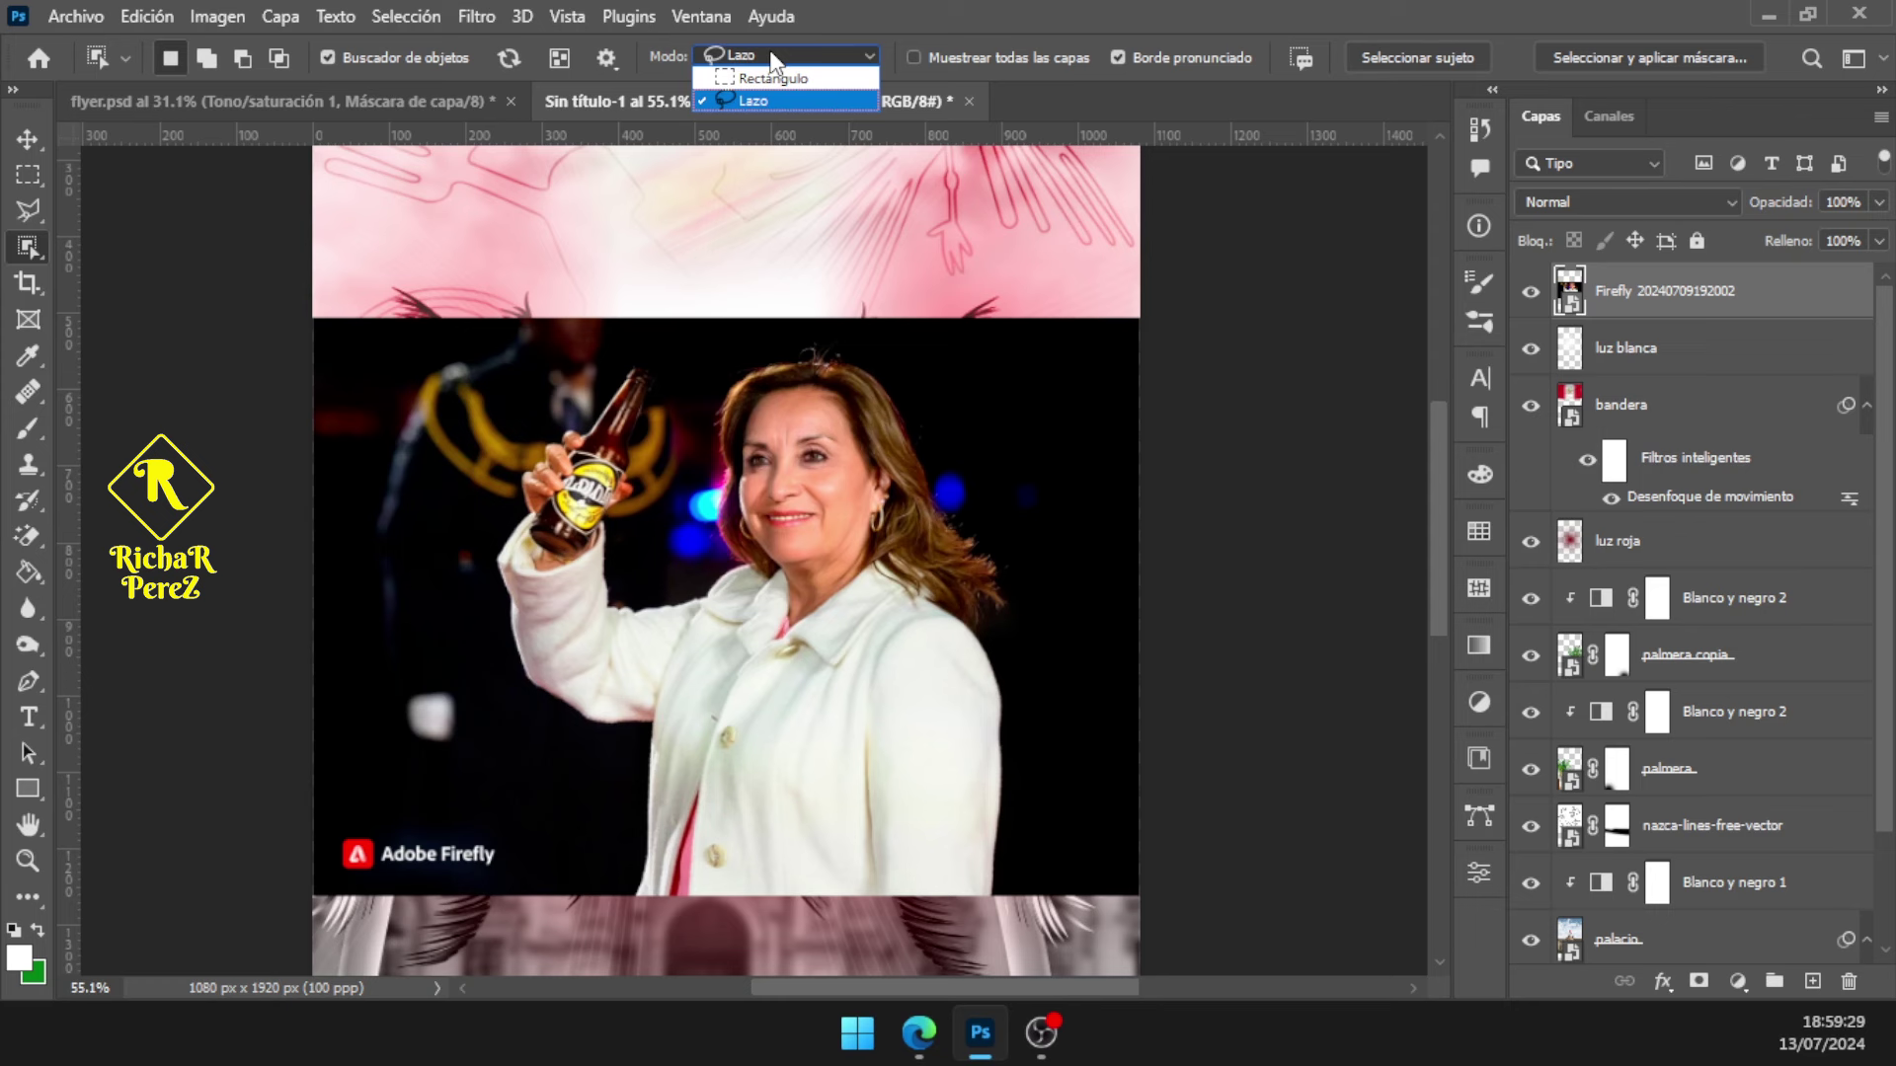
pyautogui.click(753, 100)
pyautogui.moveTo(485, 546)
pyautogui.mouseDown()
pyautogui.moveTo(923, 388)
pyautogui.moveTo(943, 415)
pyautogui.mouseUp()
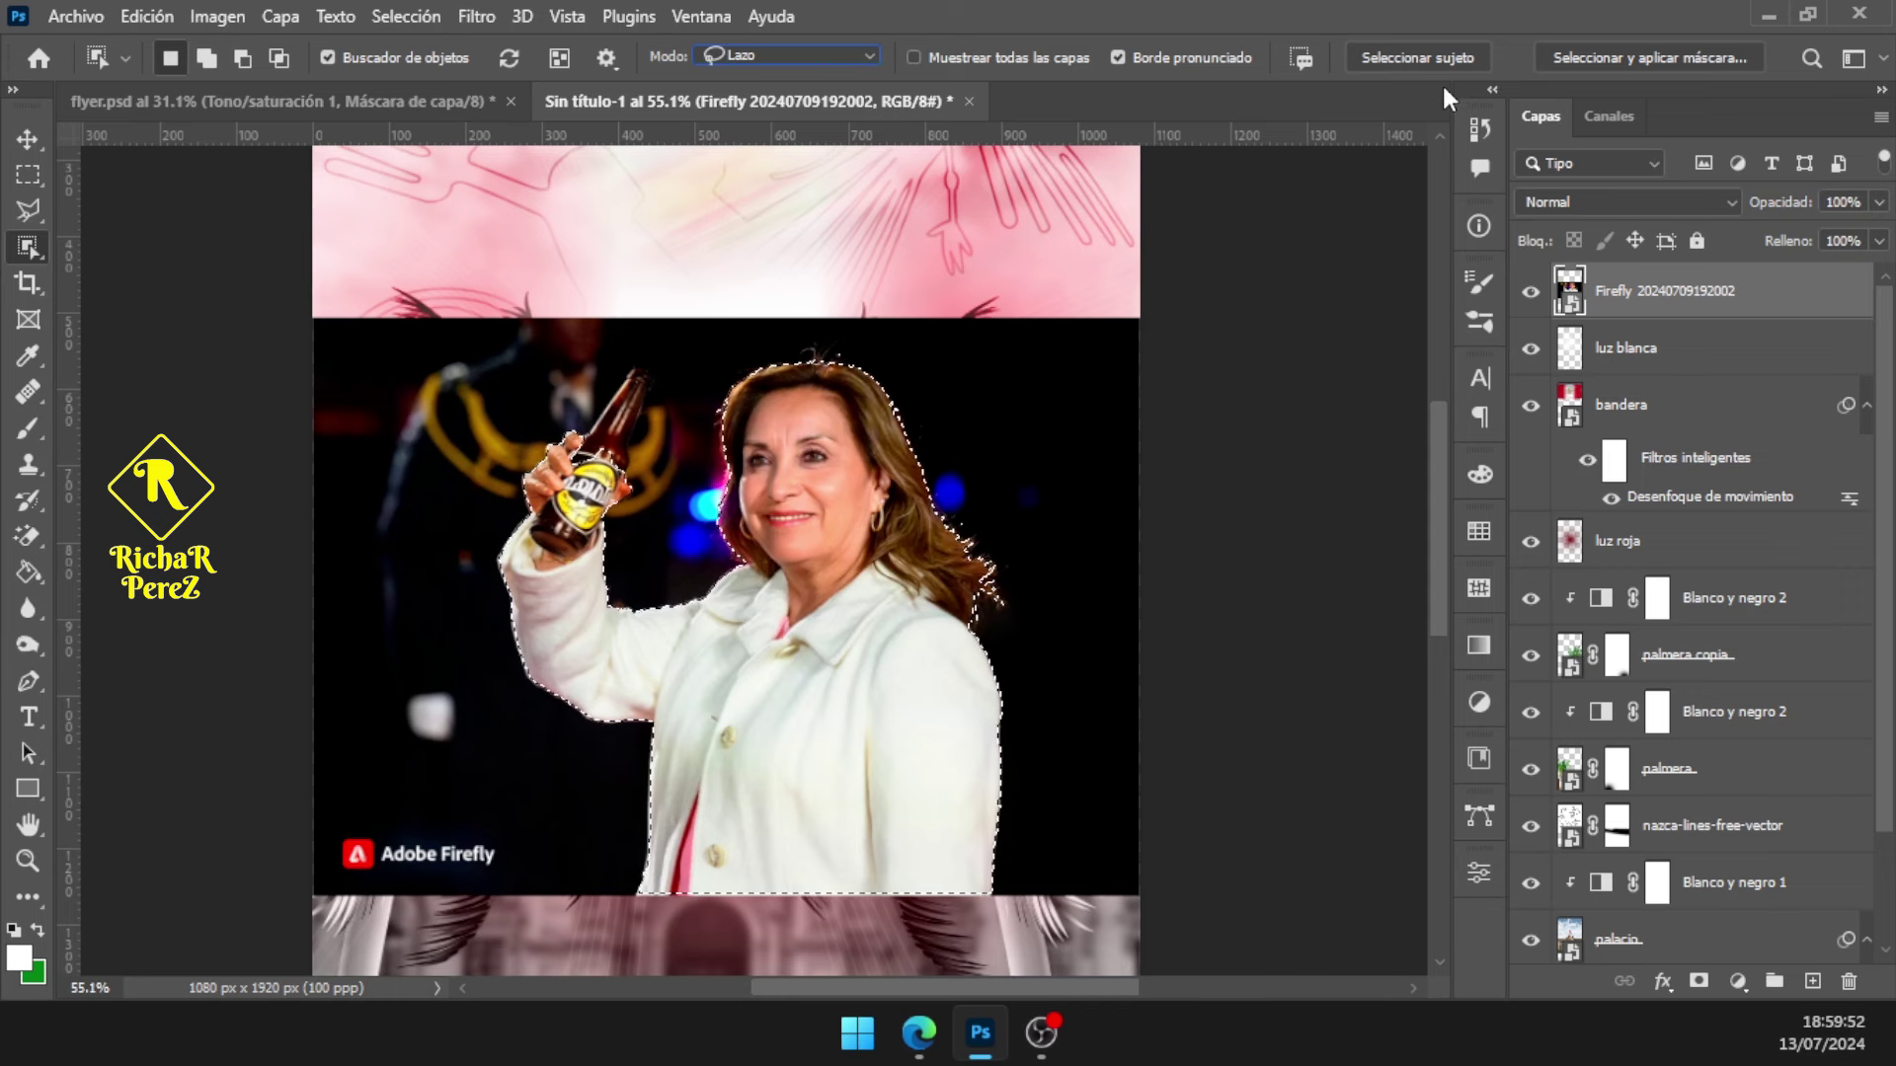
pyautogui.click(1579, 57)
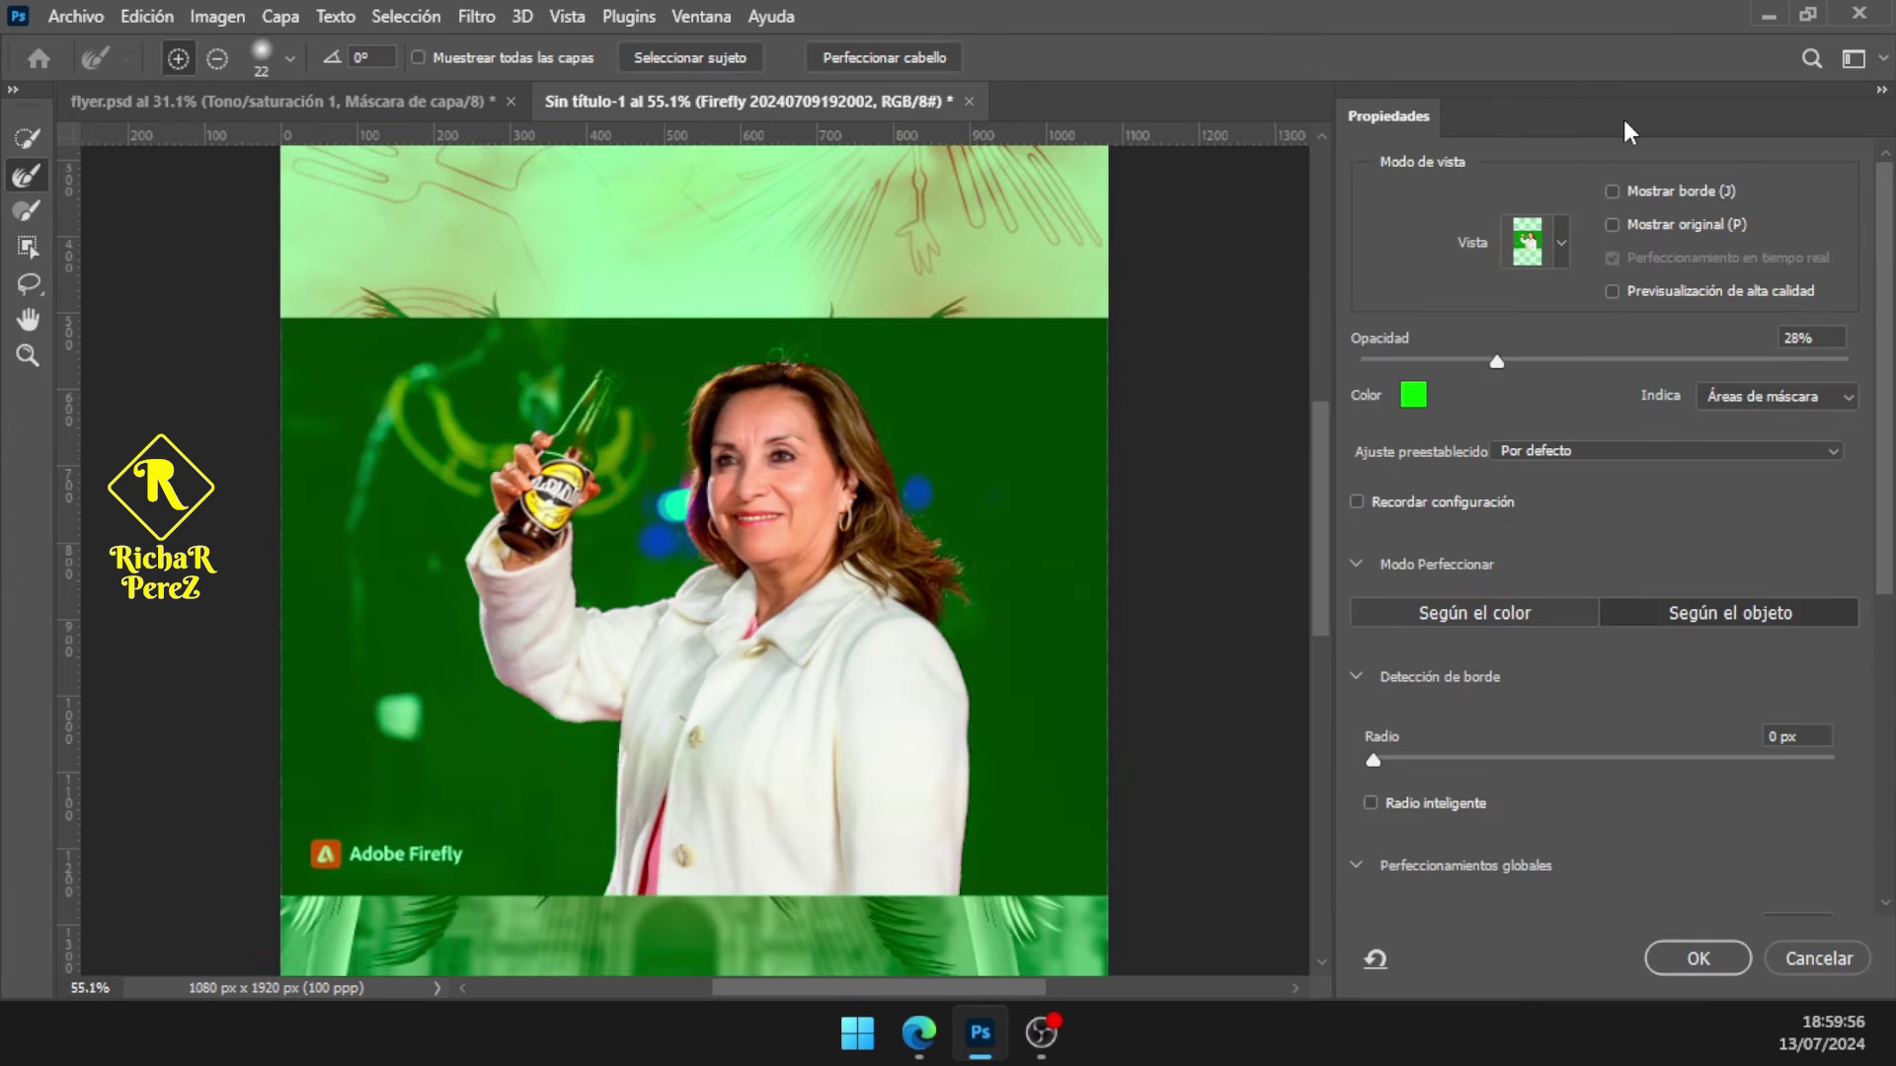
# Automatically refine the hair edges of the woman's selection
pyautogui.click(697, 58)
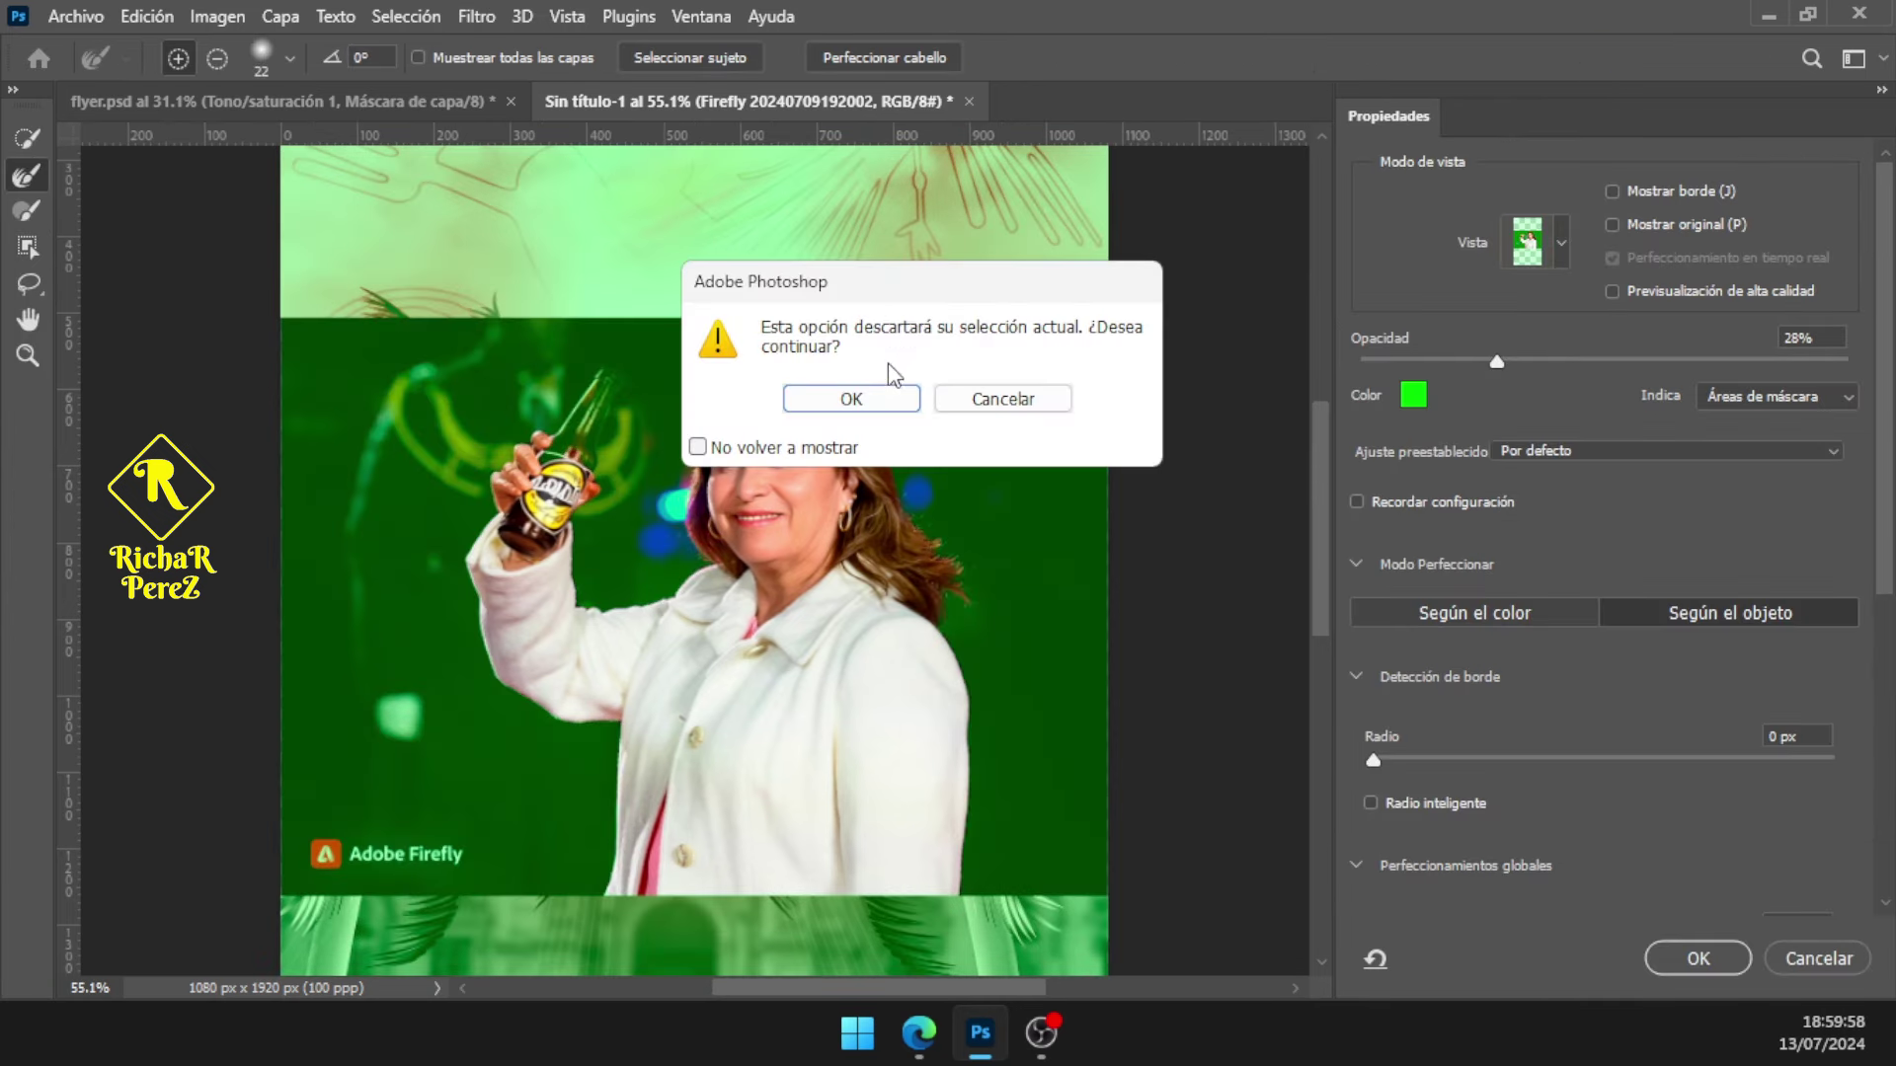
pyautogui.click(882, 403)
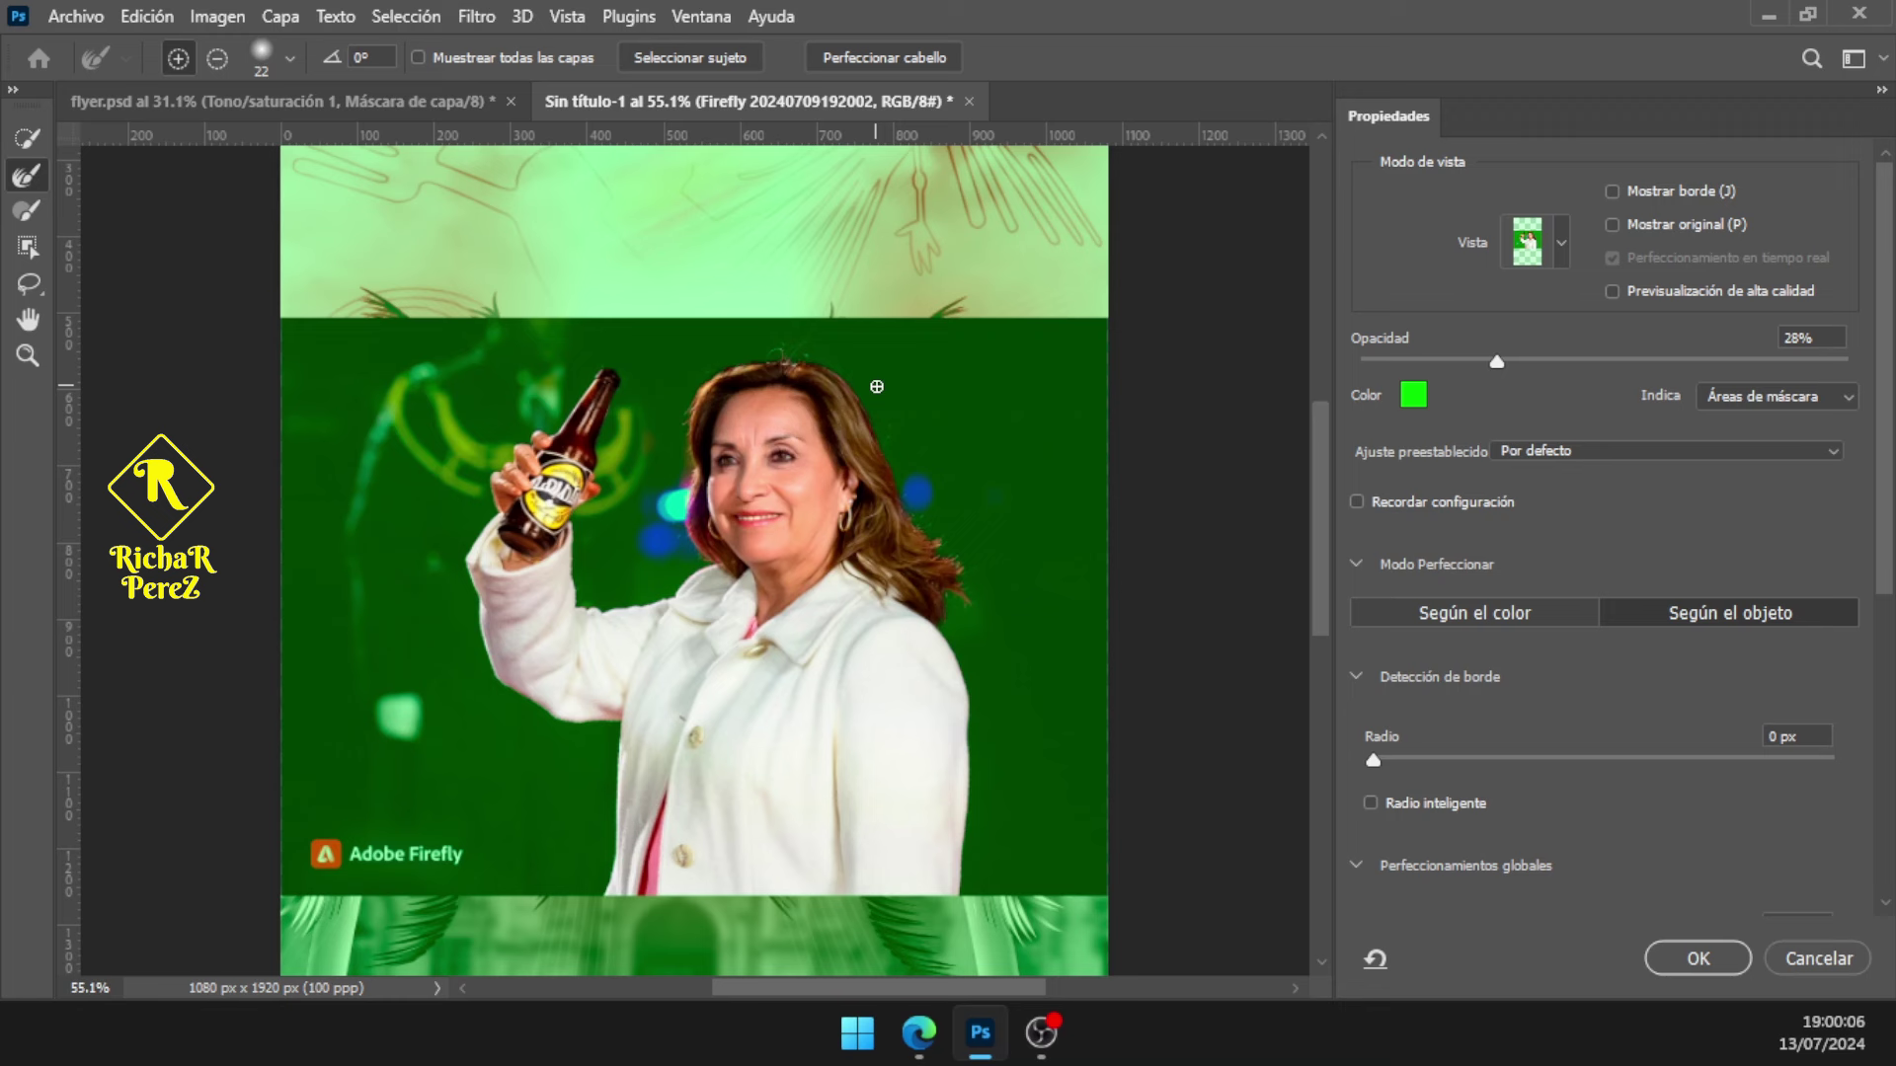
pyautogui.click(897, 59)
pyautogui.scroll(-1, 1609, 784)
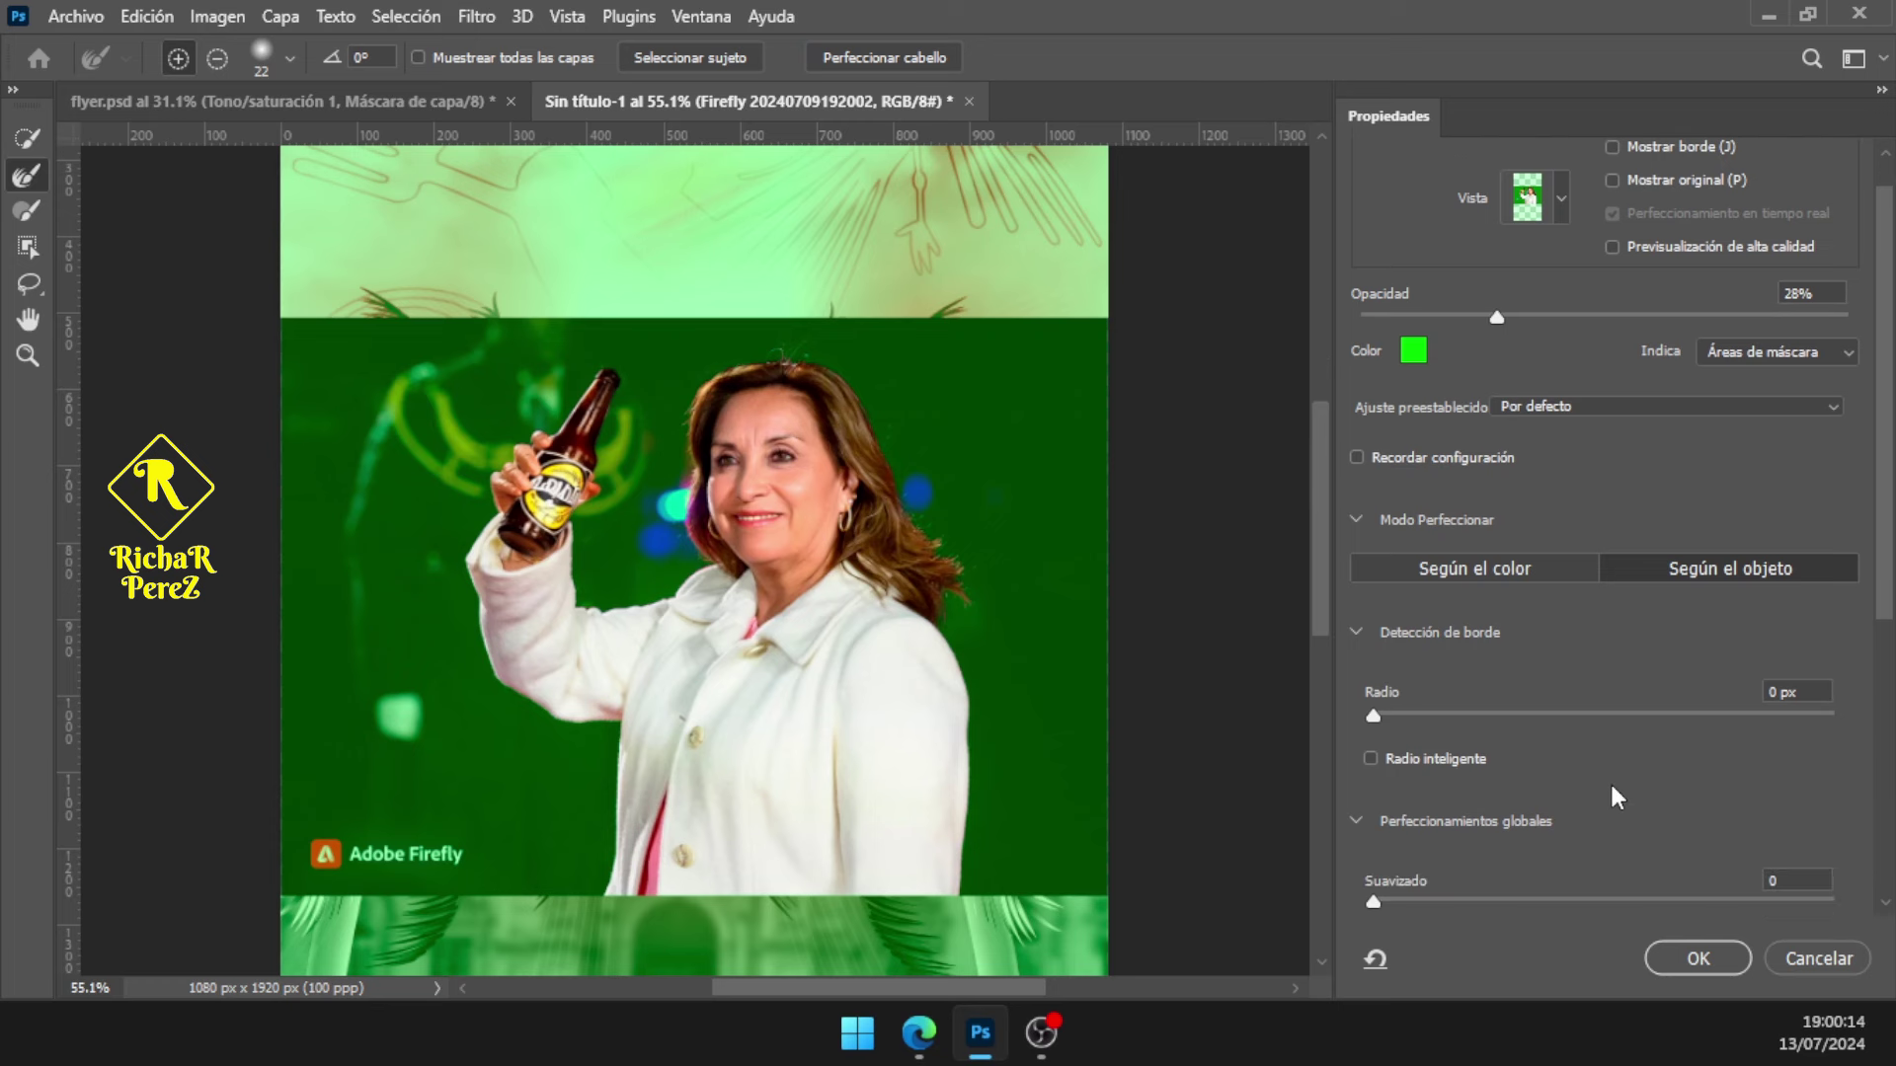
pyautogui.scroll(-3, 1609, 780)
pyautogui.scroll(-3, 1609, 780)
pyautogui.scroll(-2, 1615, 782)
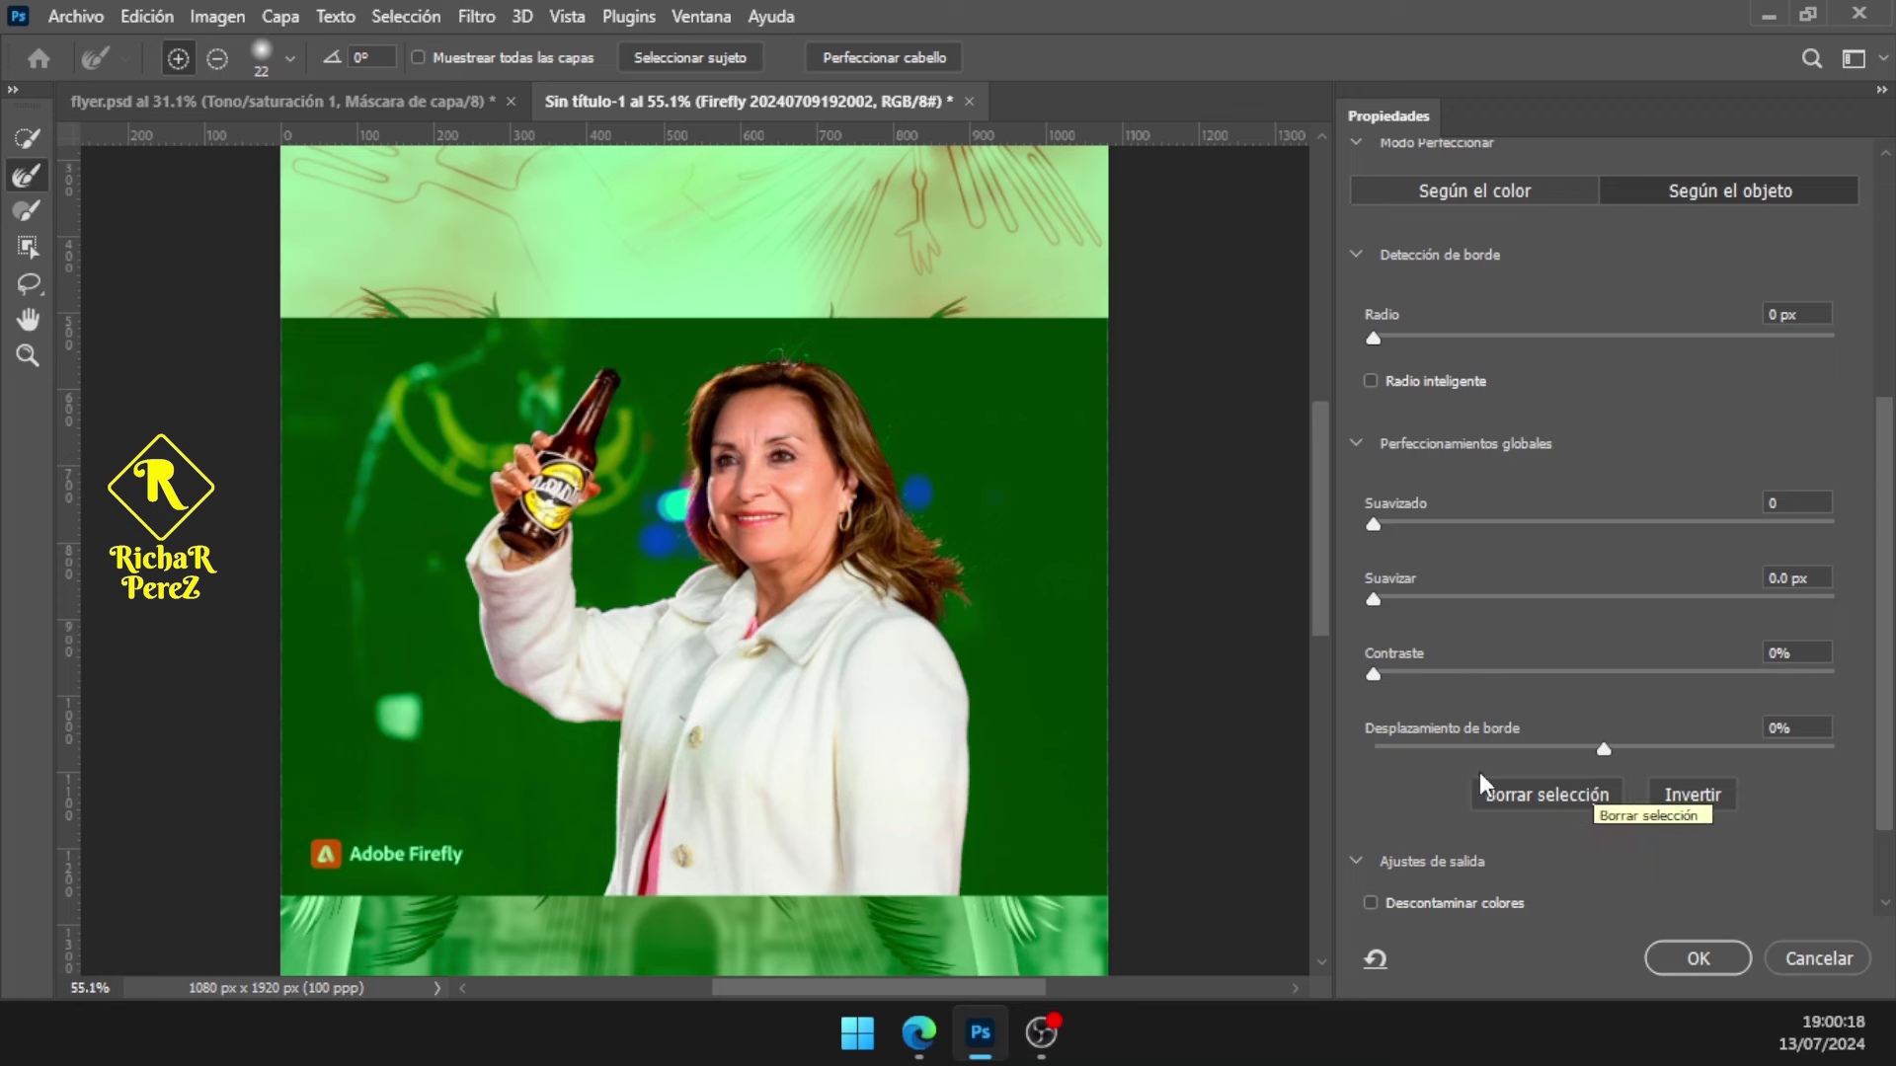
pyautogui.scroll(1, 1526, 702)
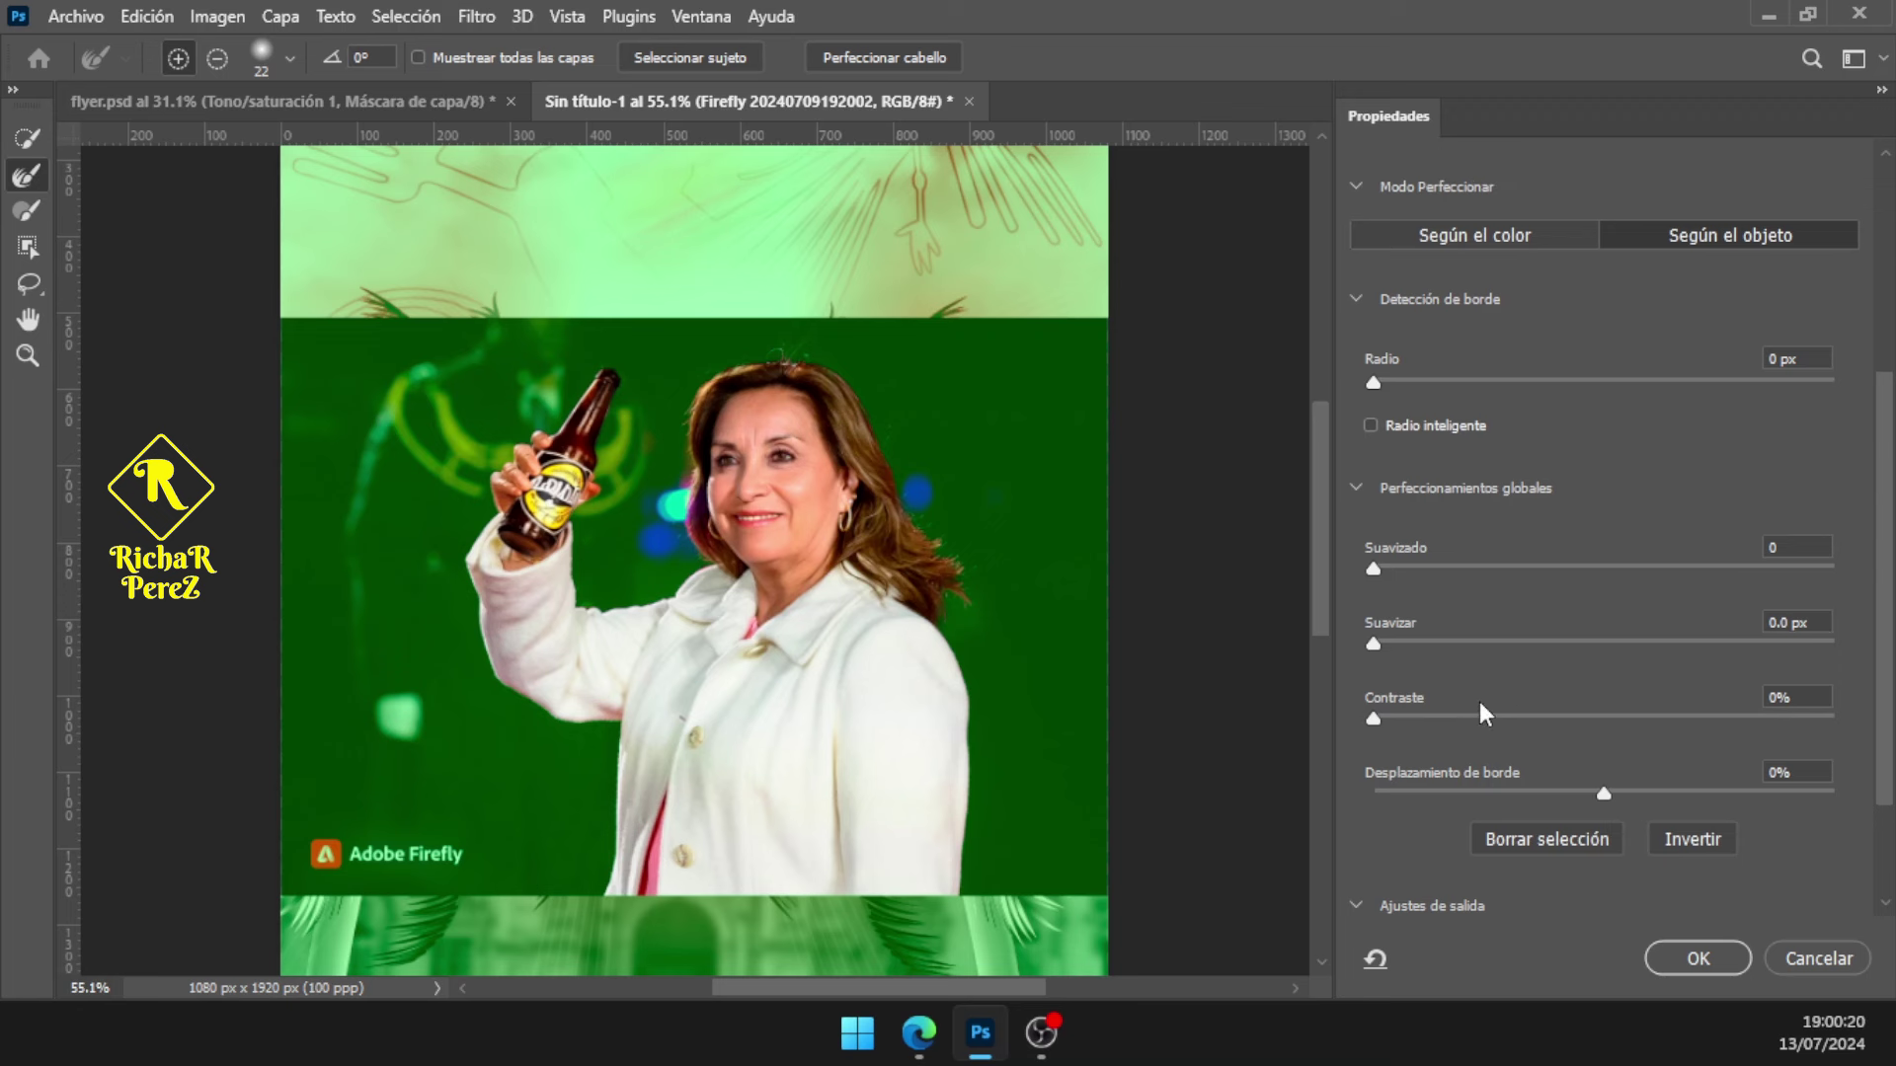
pyautogui.scroll(-2, 1485, 716)
pyautogui.scroll(-1, 1480, 709)
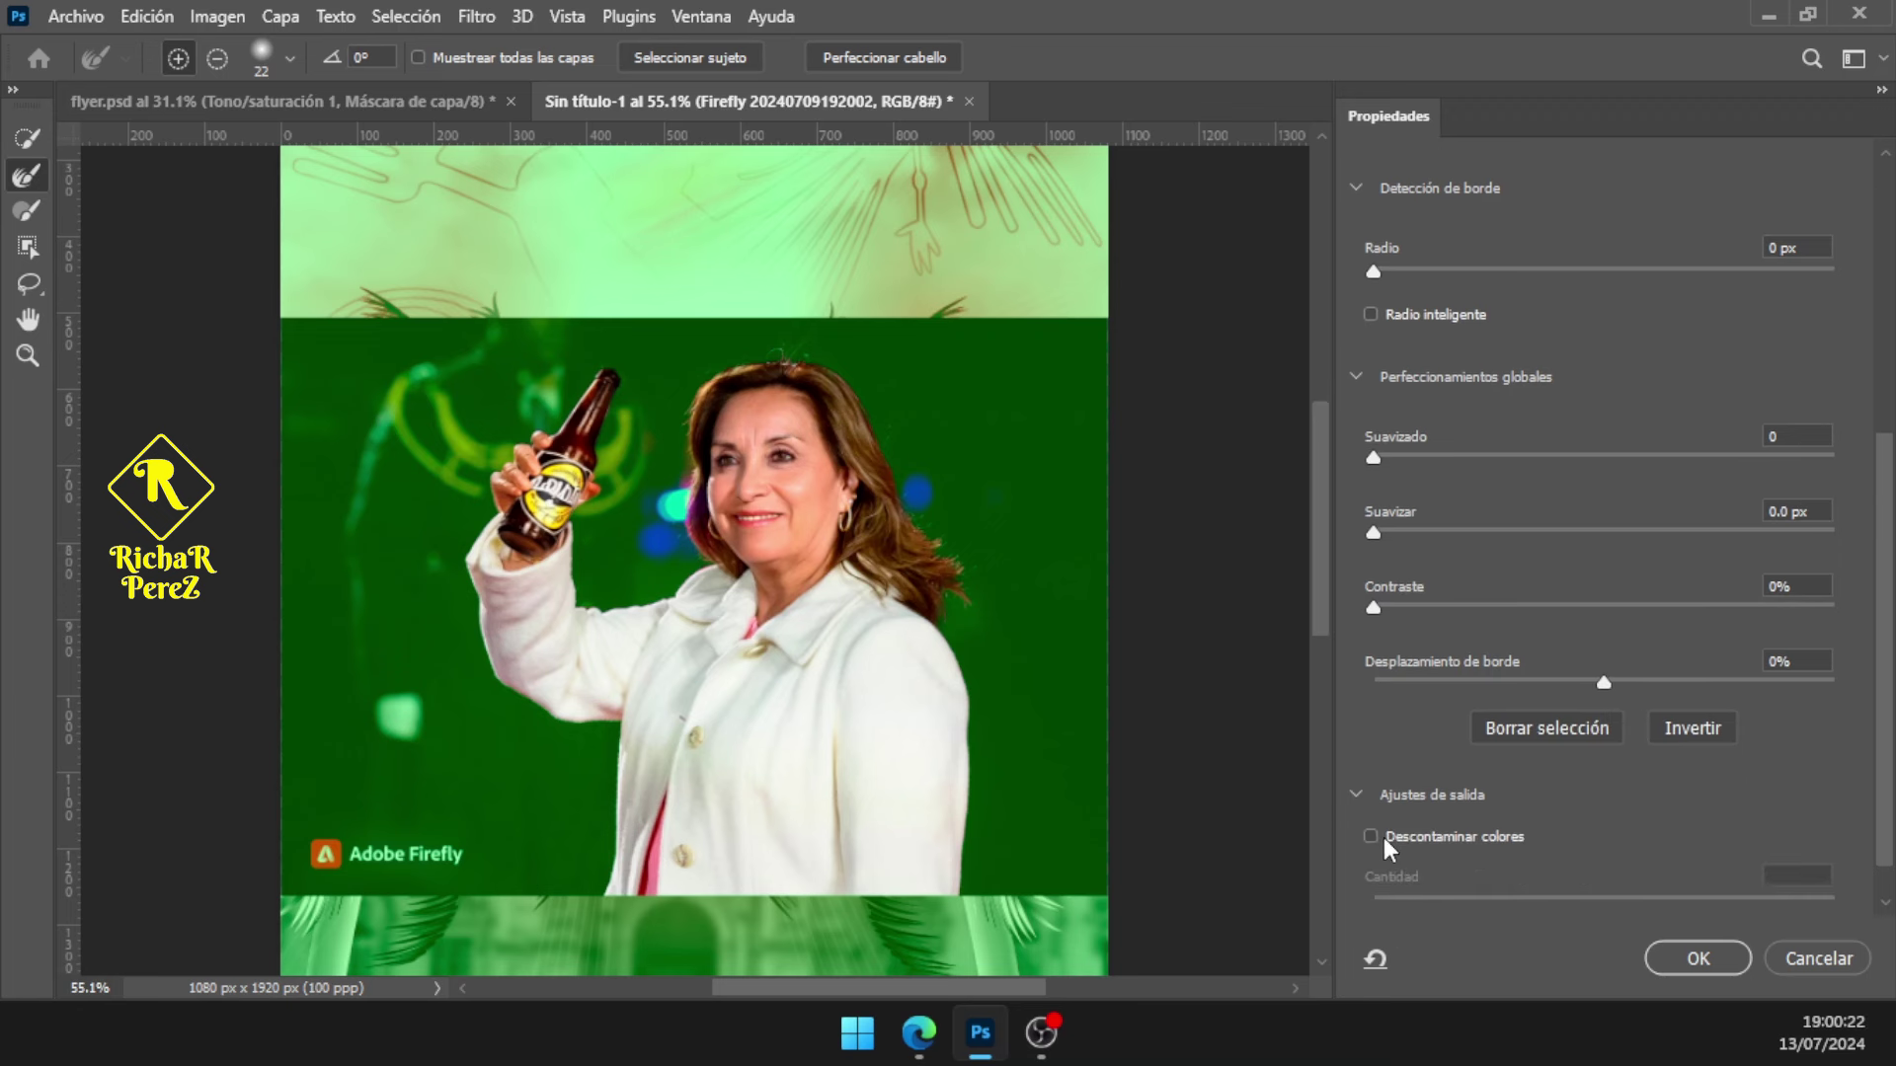
pyautogui.scroll(10, 1888, 582)
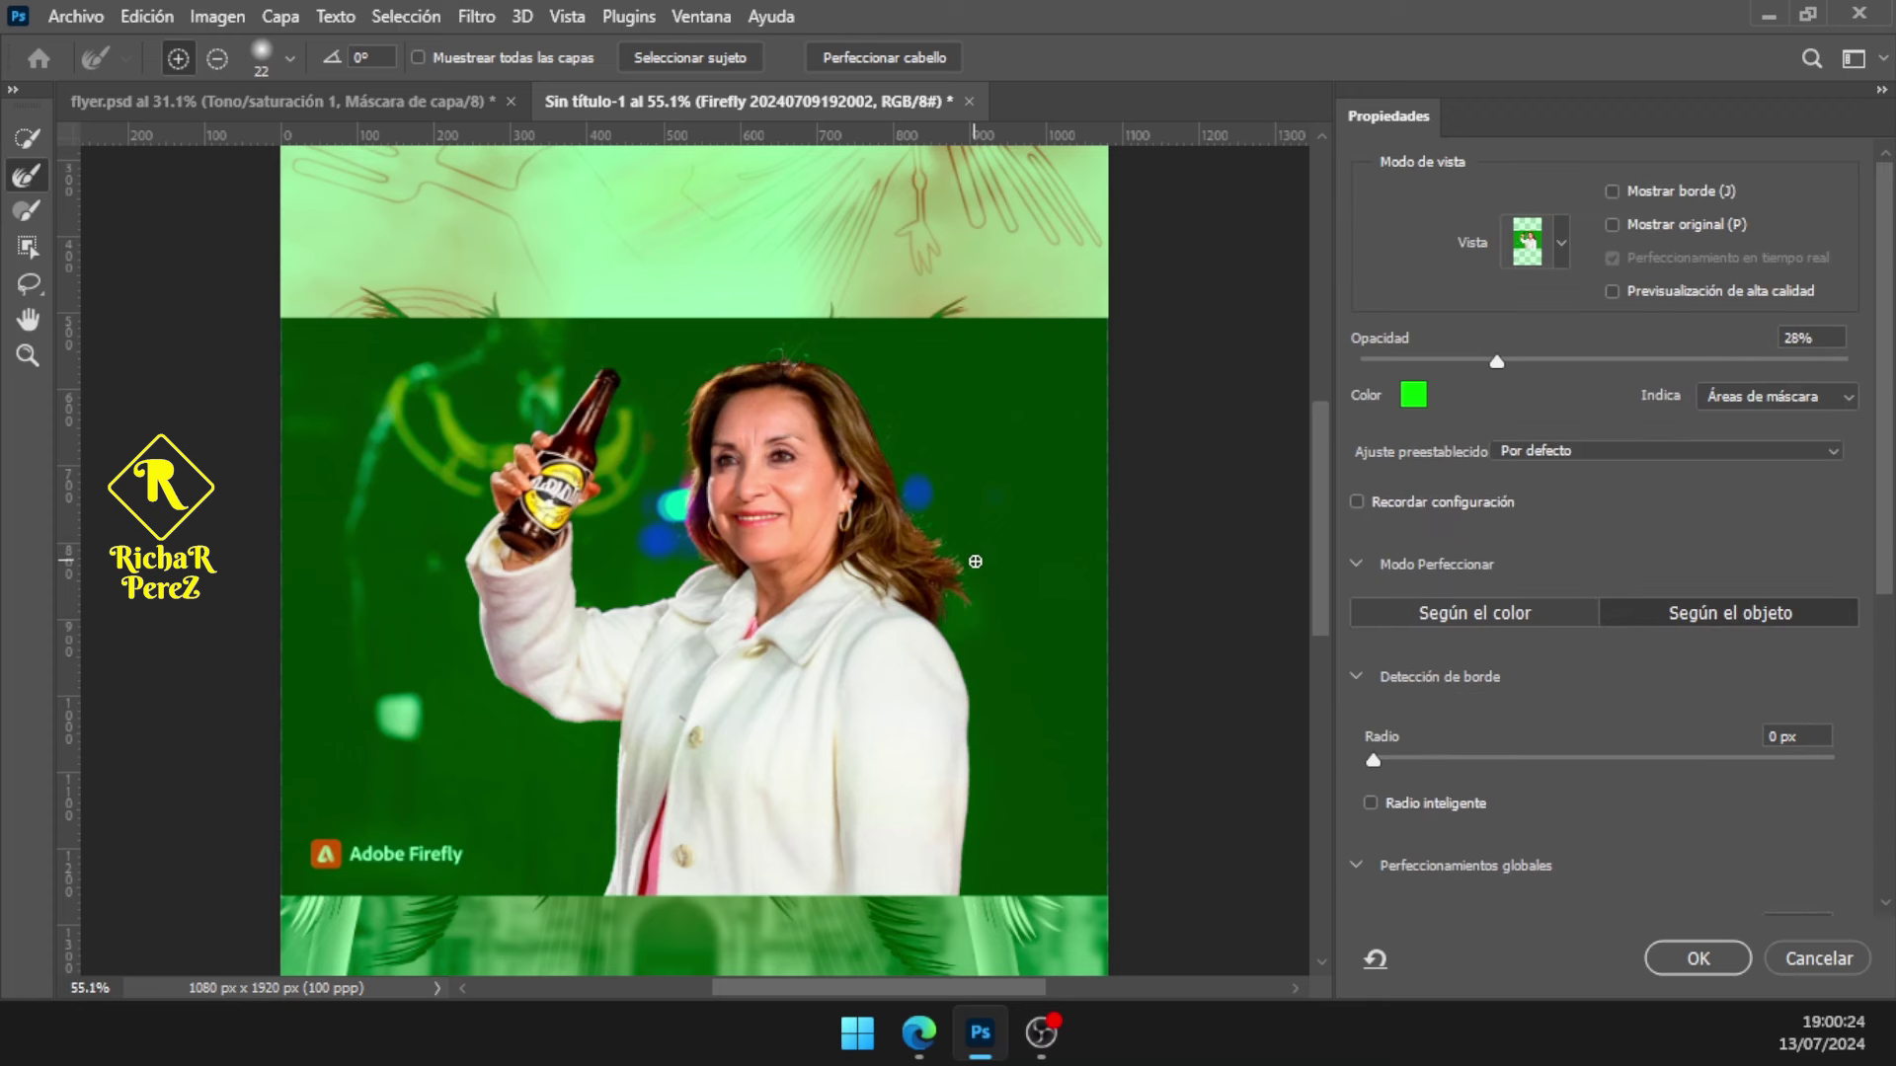
# Keep the overlay preview, enable Decontaminate Colors and output to a new layer with mask
pyautogui.click(1554, 243)
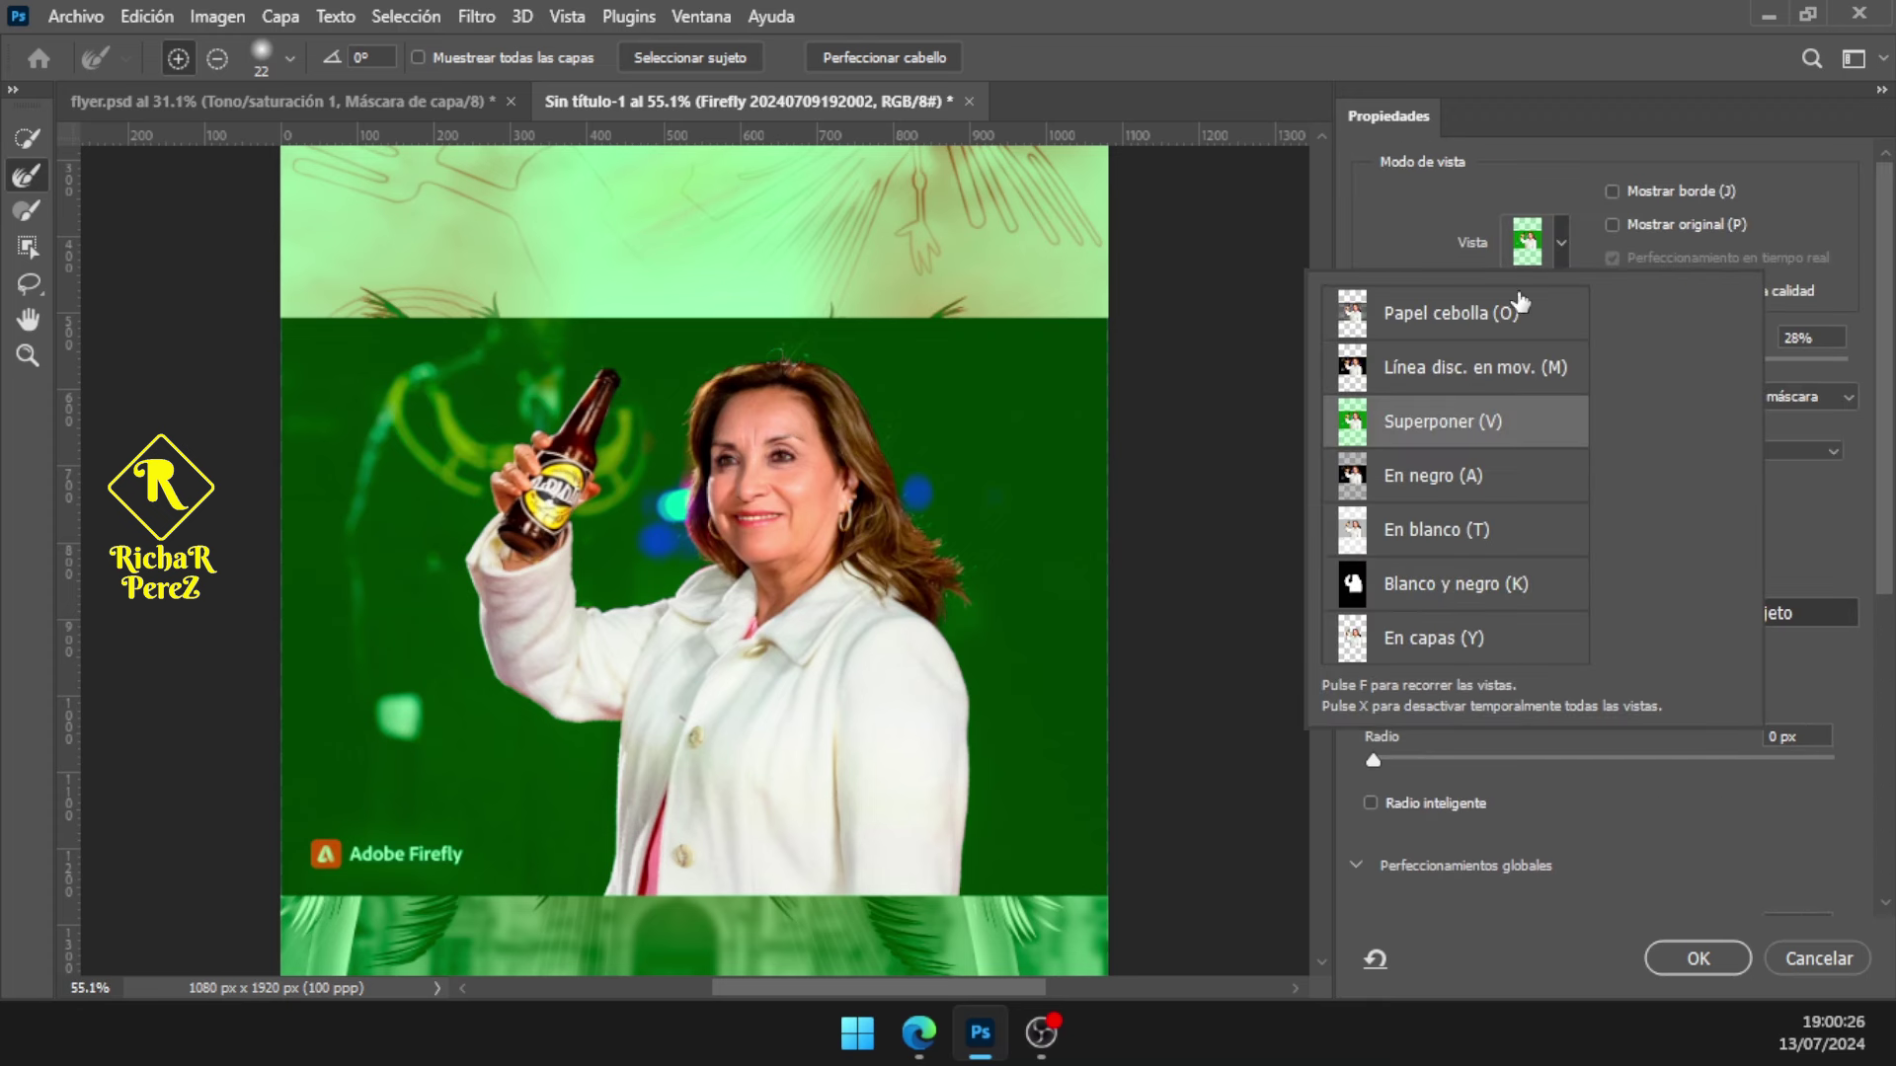
pyautogui.click(1435, 215)
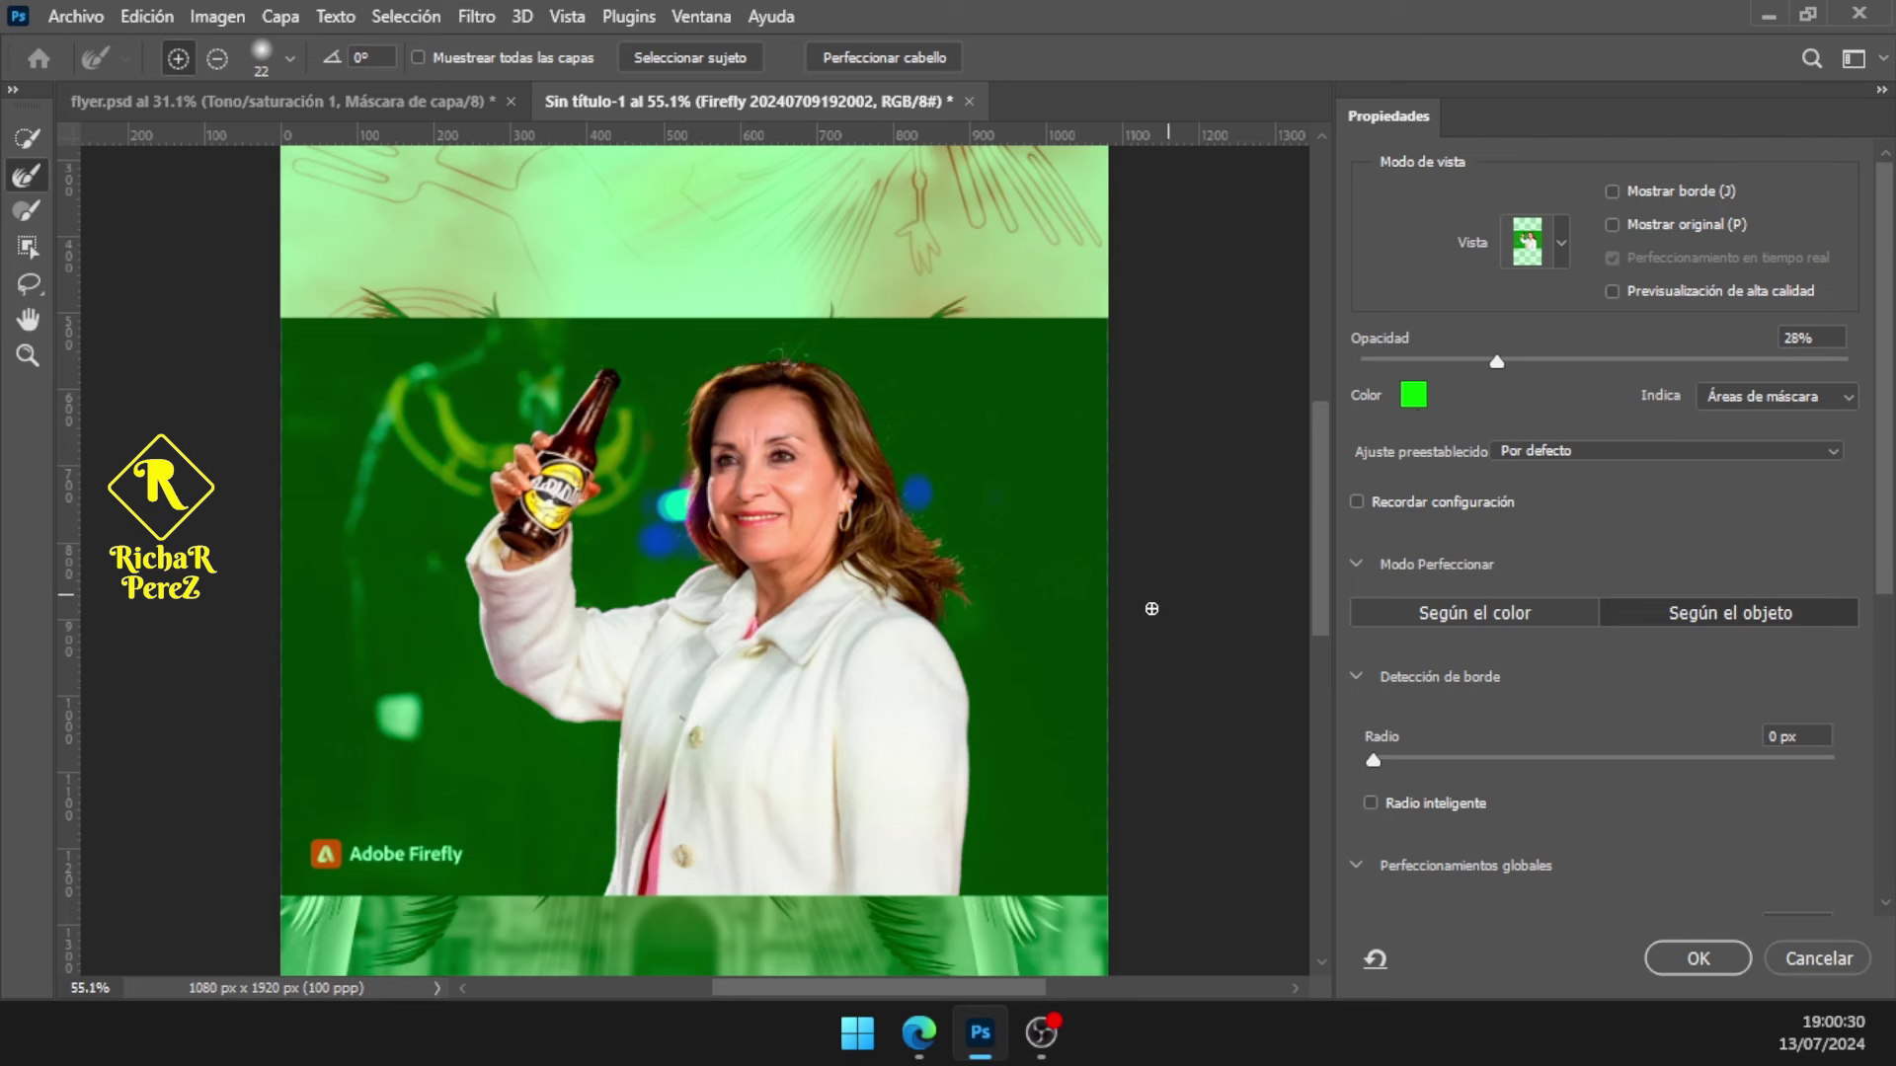
pyautogui.click(1413, 395)
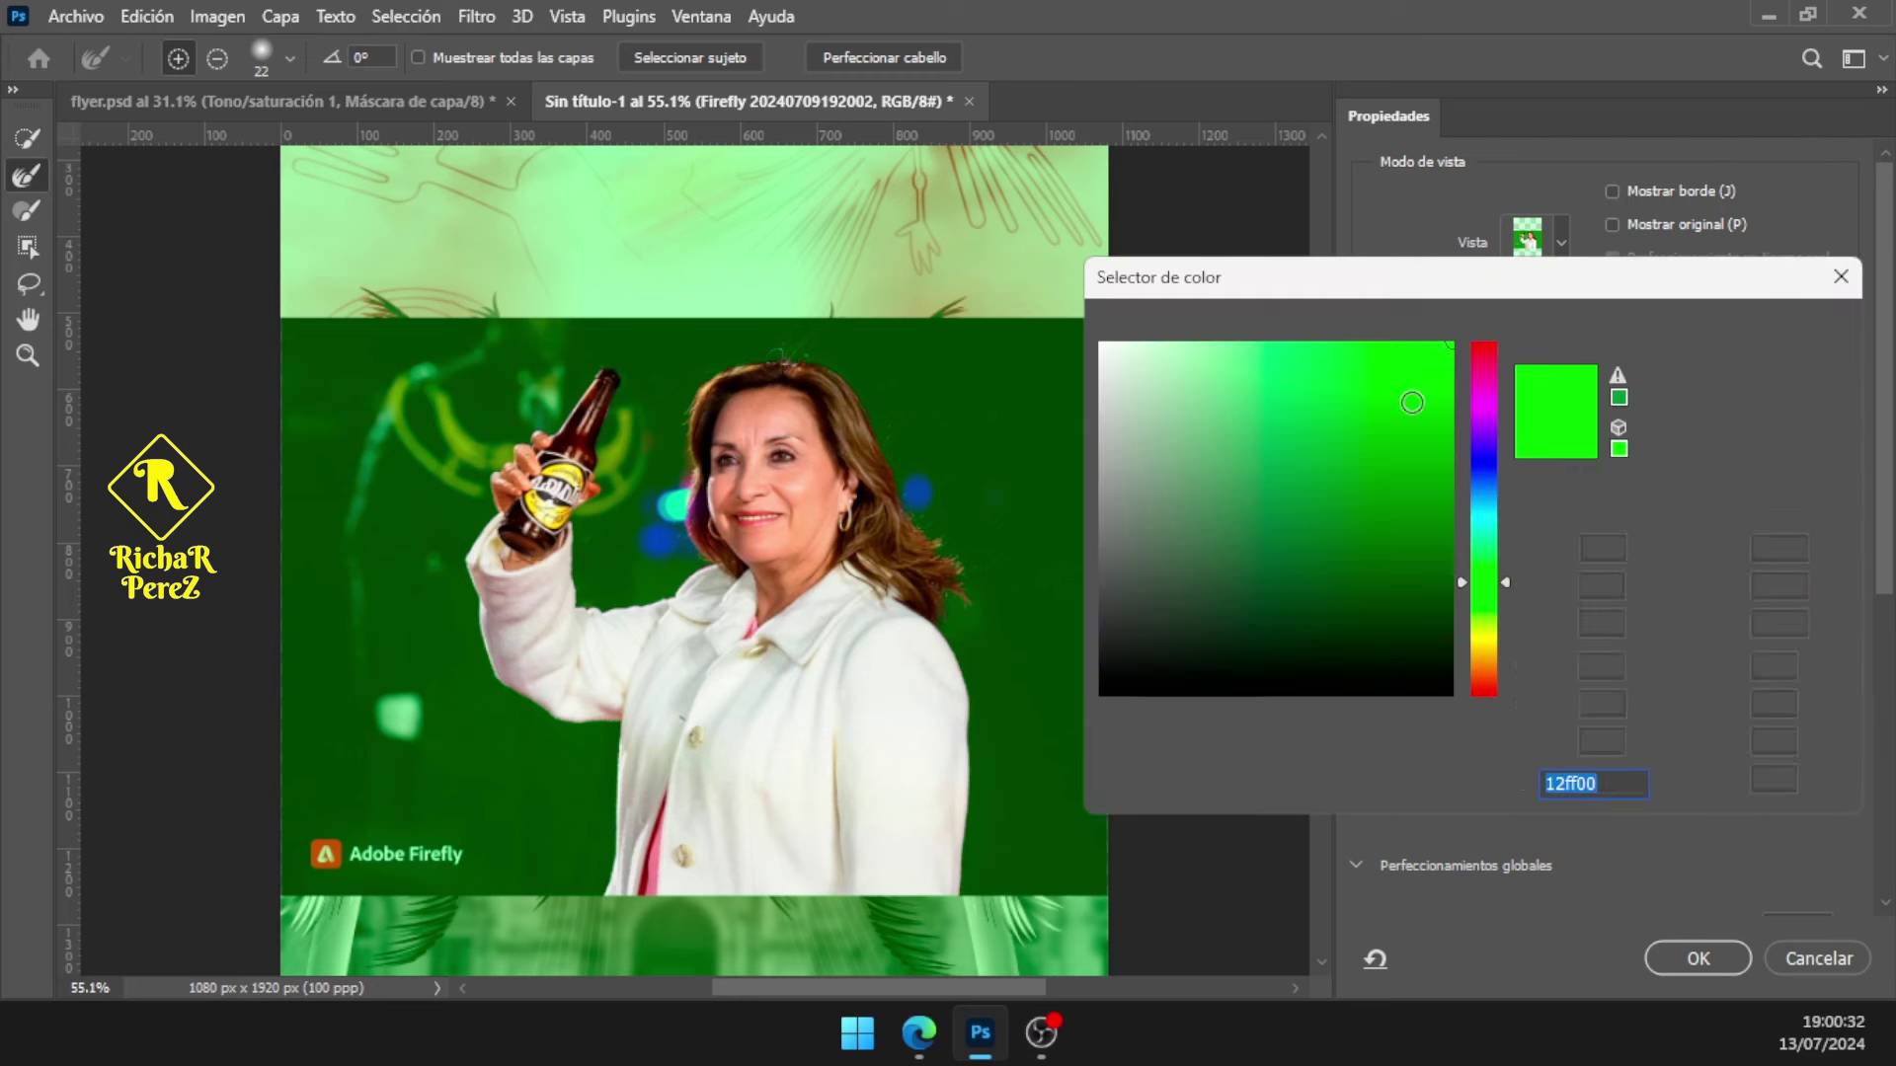
pyautogui.moveTo(1137, 546); pyautogui.dragTo(1366, 522)
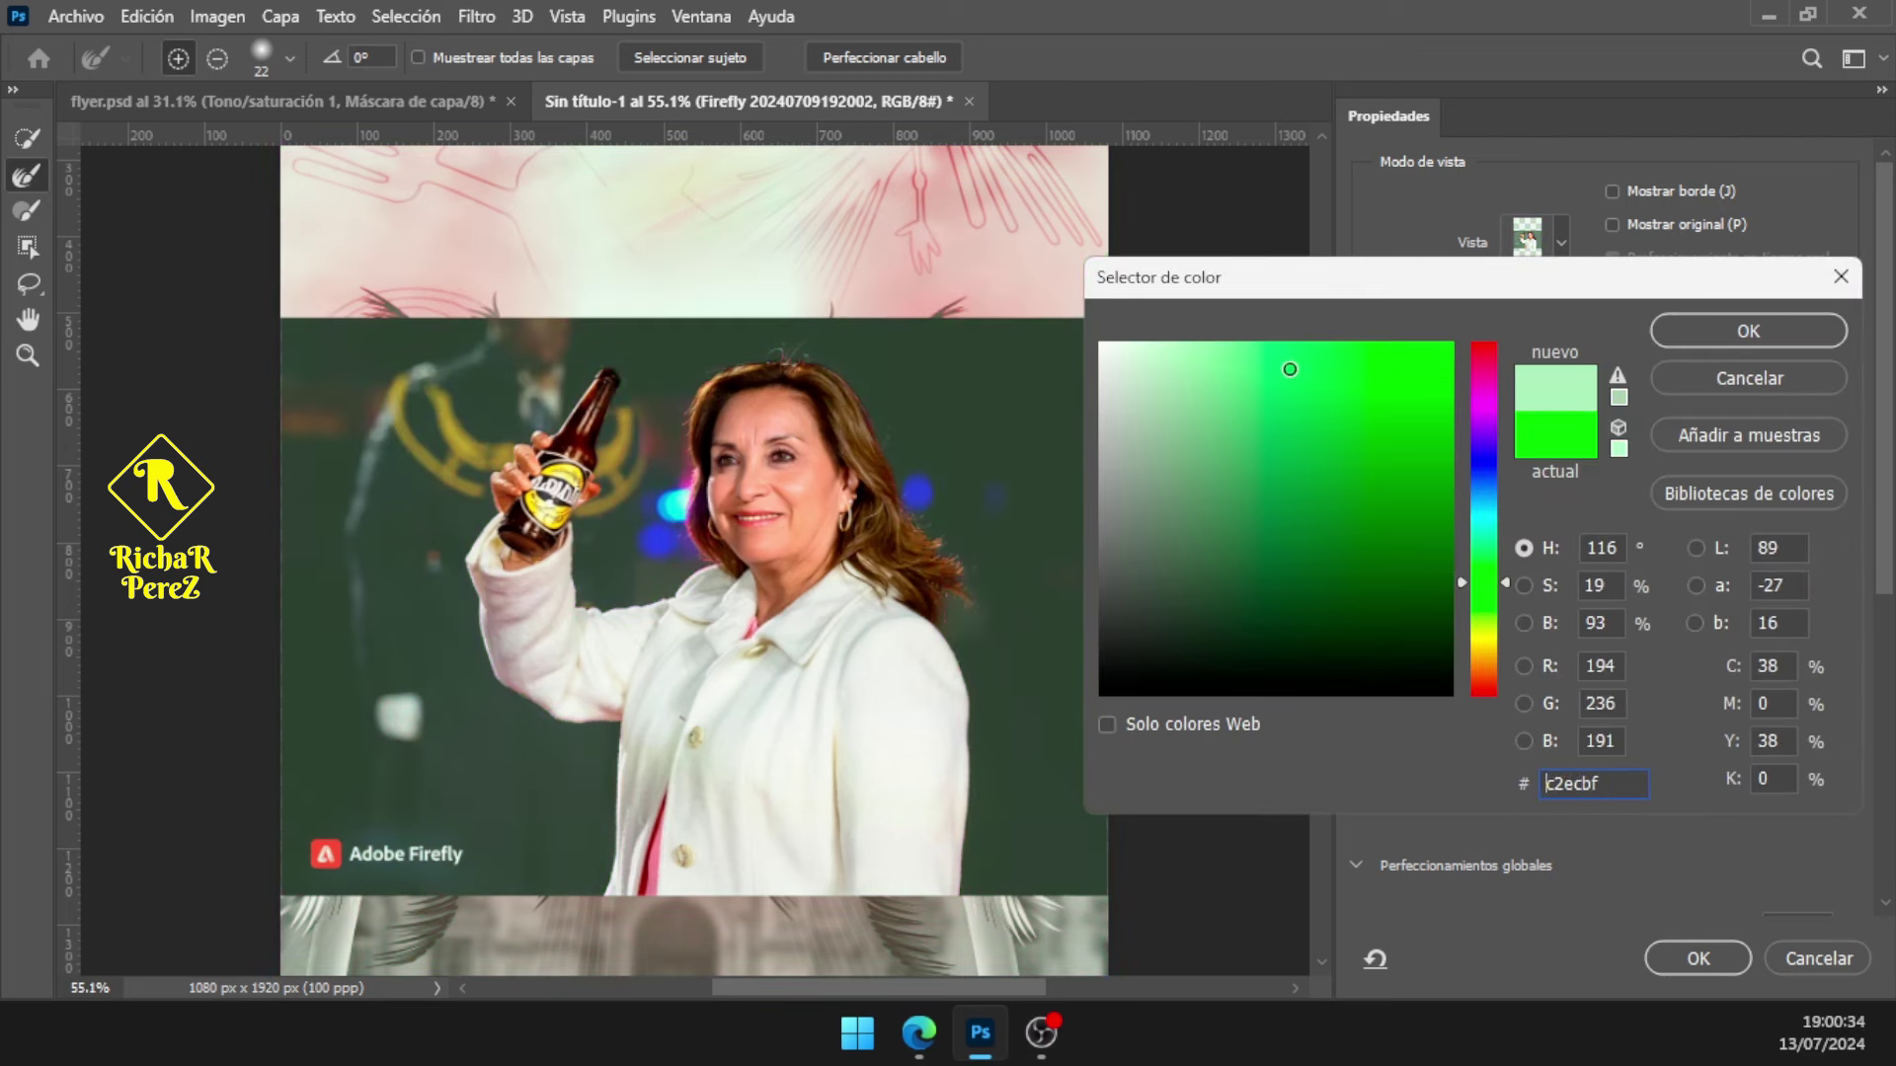
pyautogui.click(1766, 378)
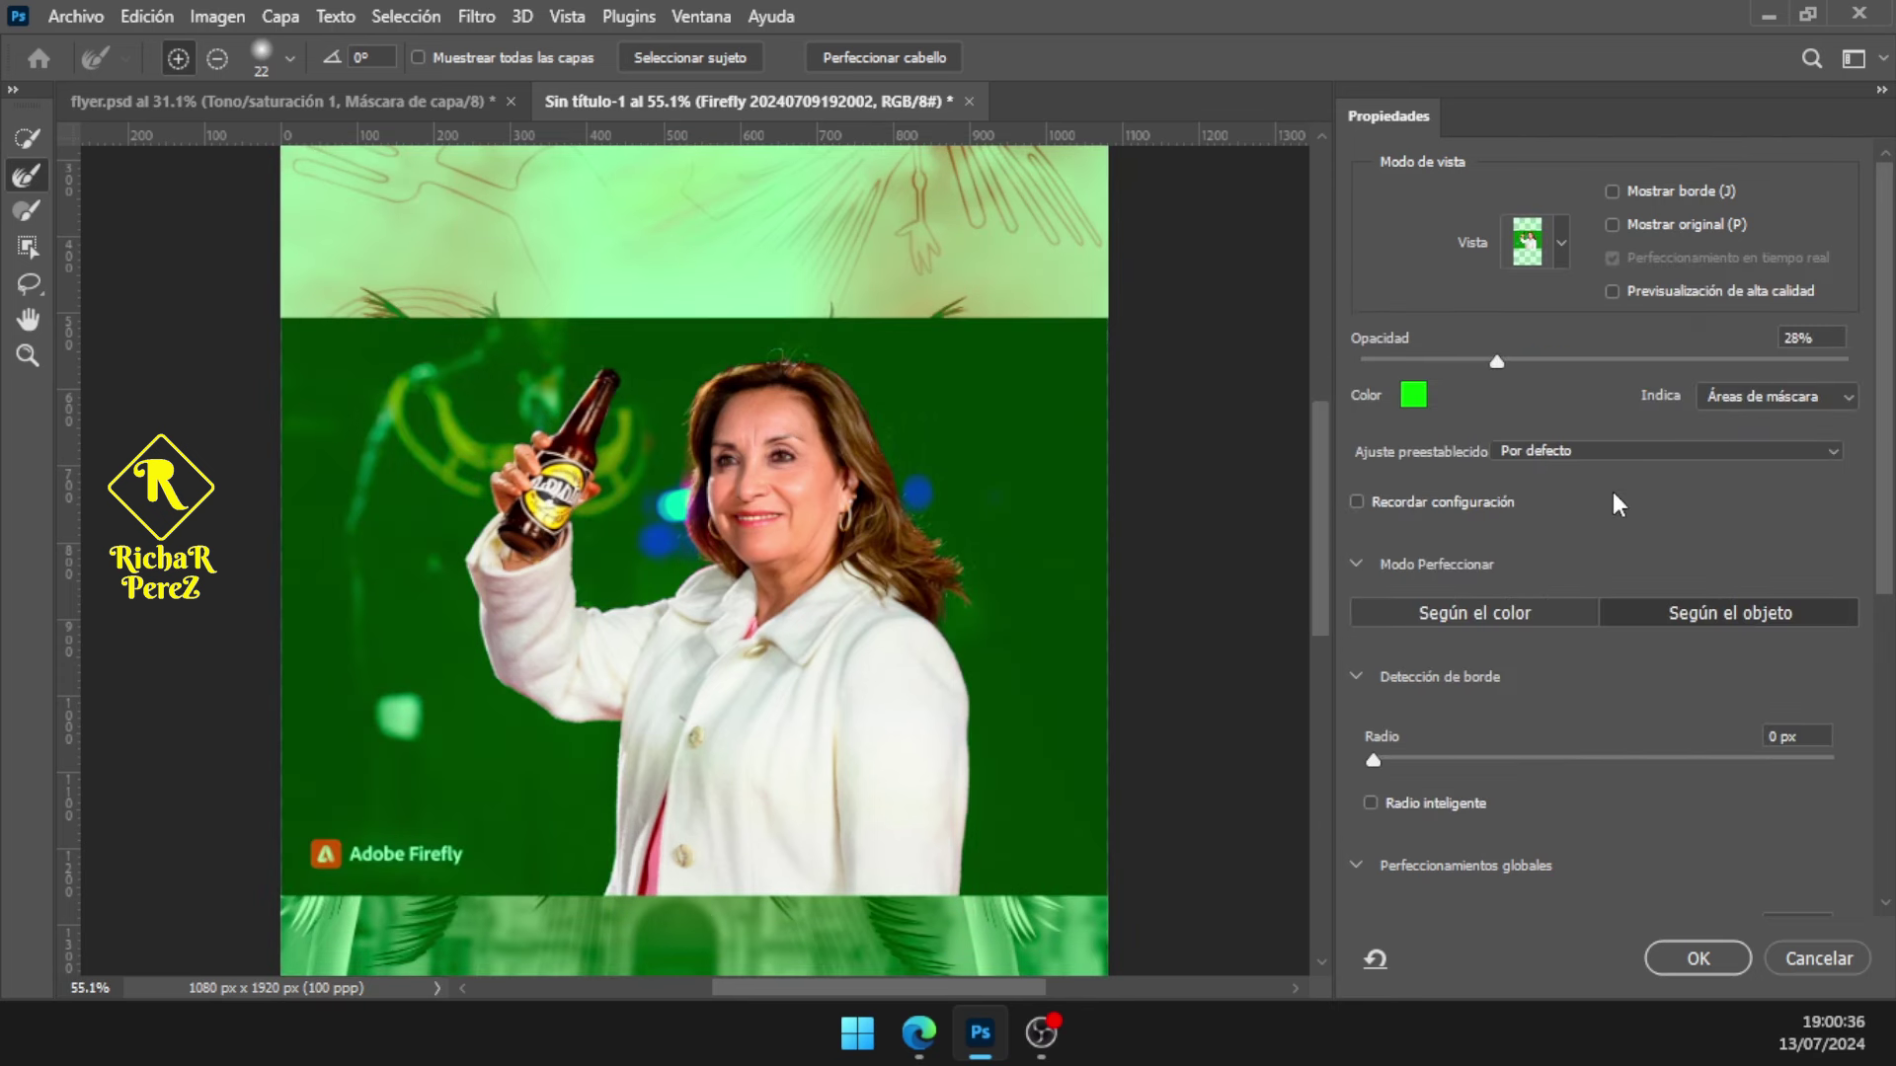
pyautogui.scroll(-2, 1459, 636)
pyautogui.scroll(-2, 1483, 719)
pyautogui.scroll(-5, 1482, 719)
pyautogui.scroll(-1, 1483, 719)
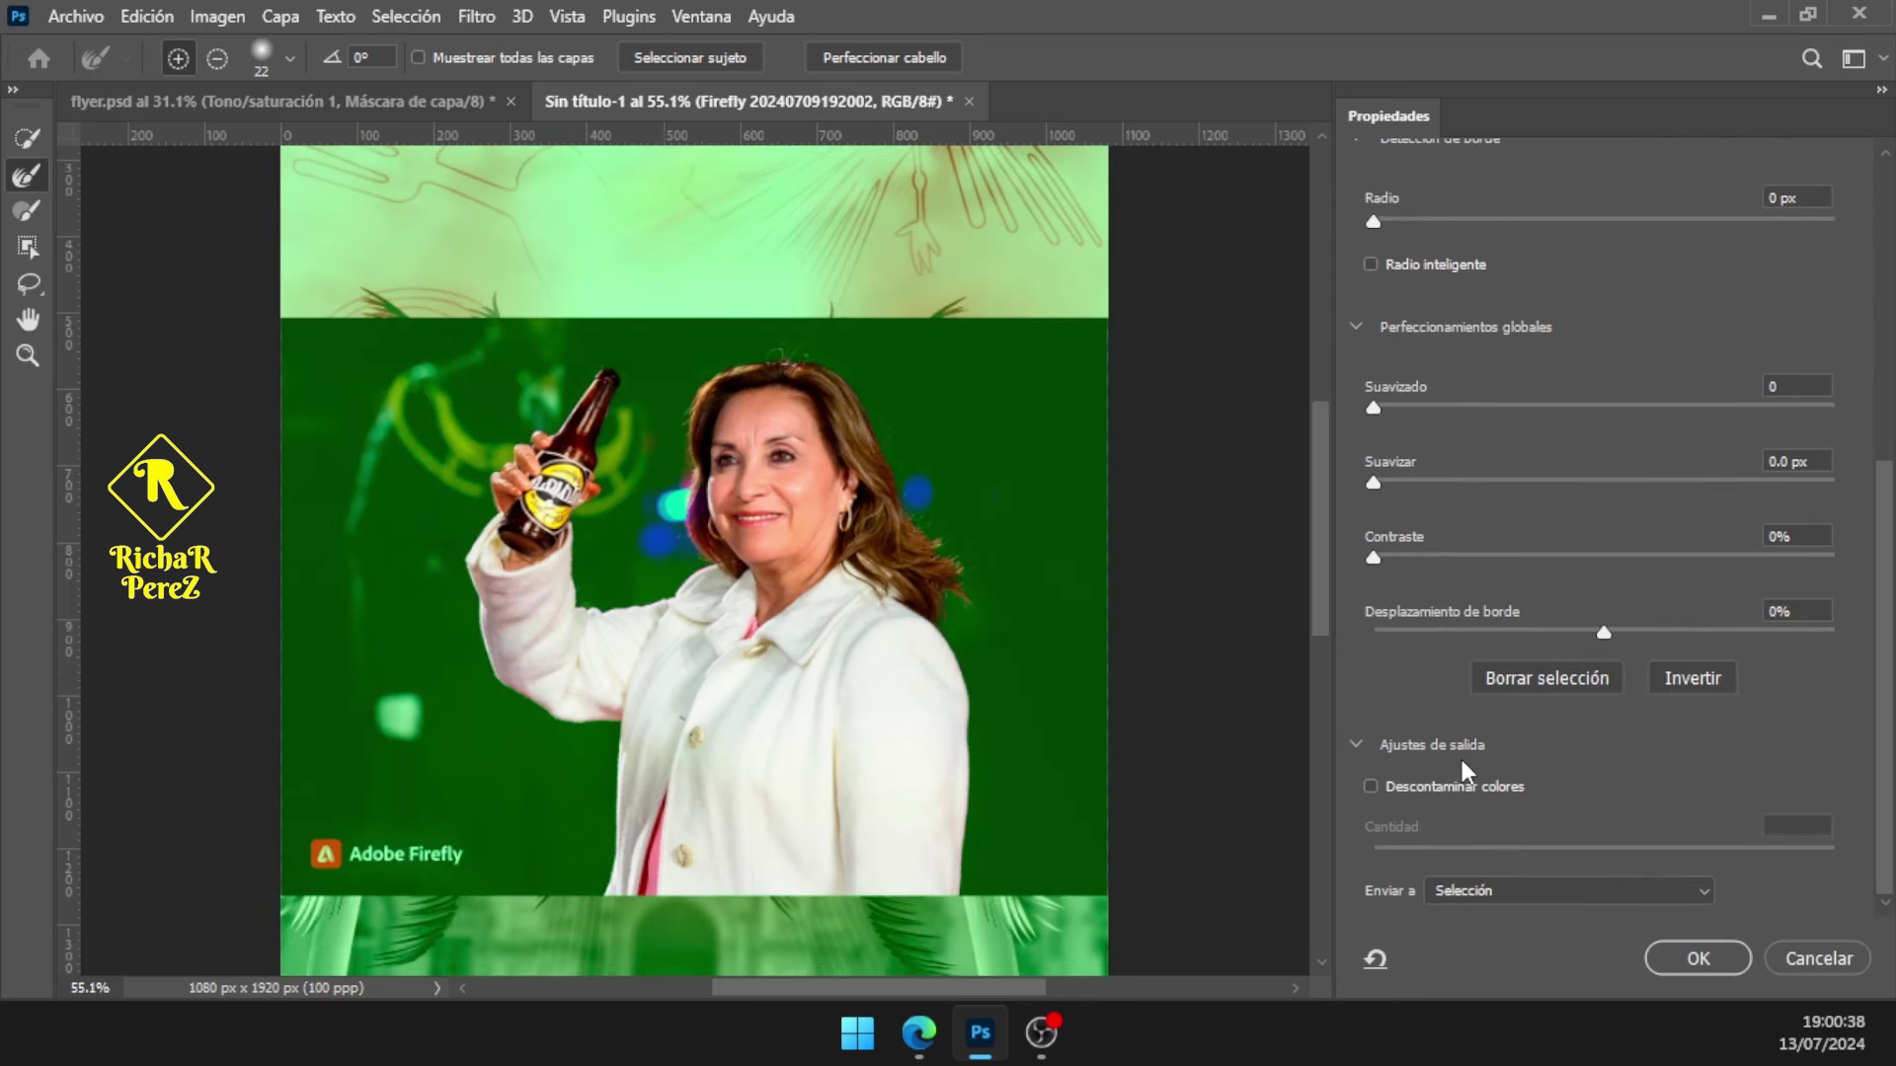
pyautogui.click(1370, 786)
pyautogui.click(1656, 966)
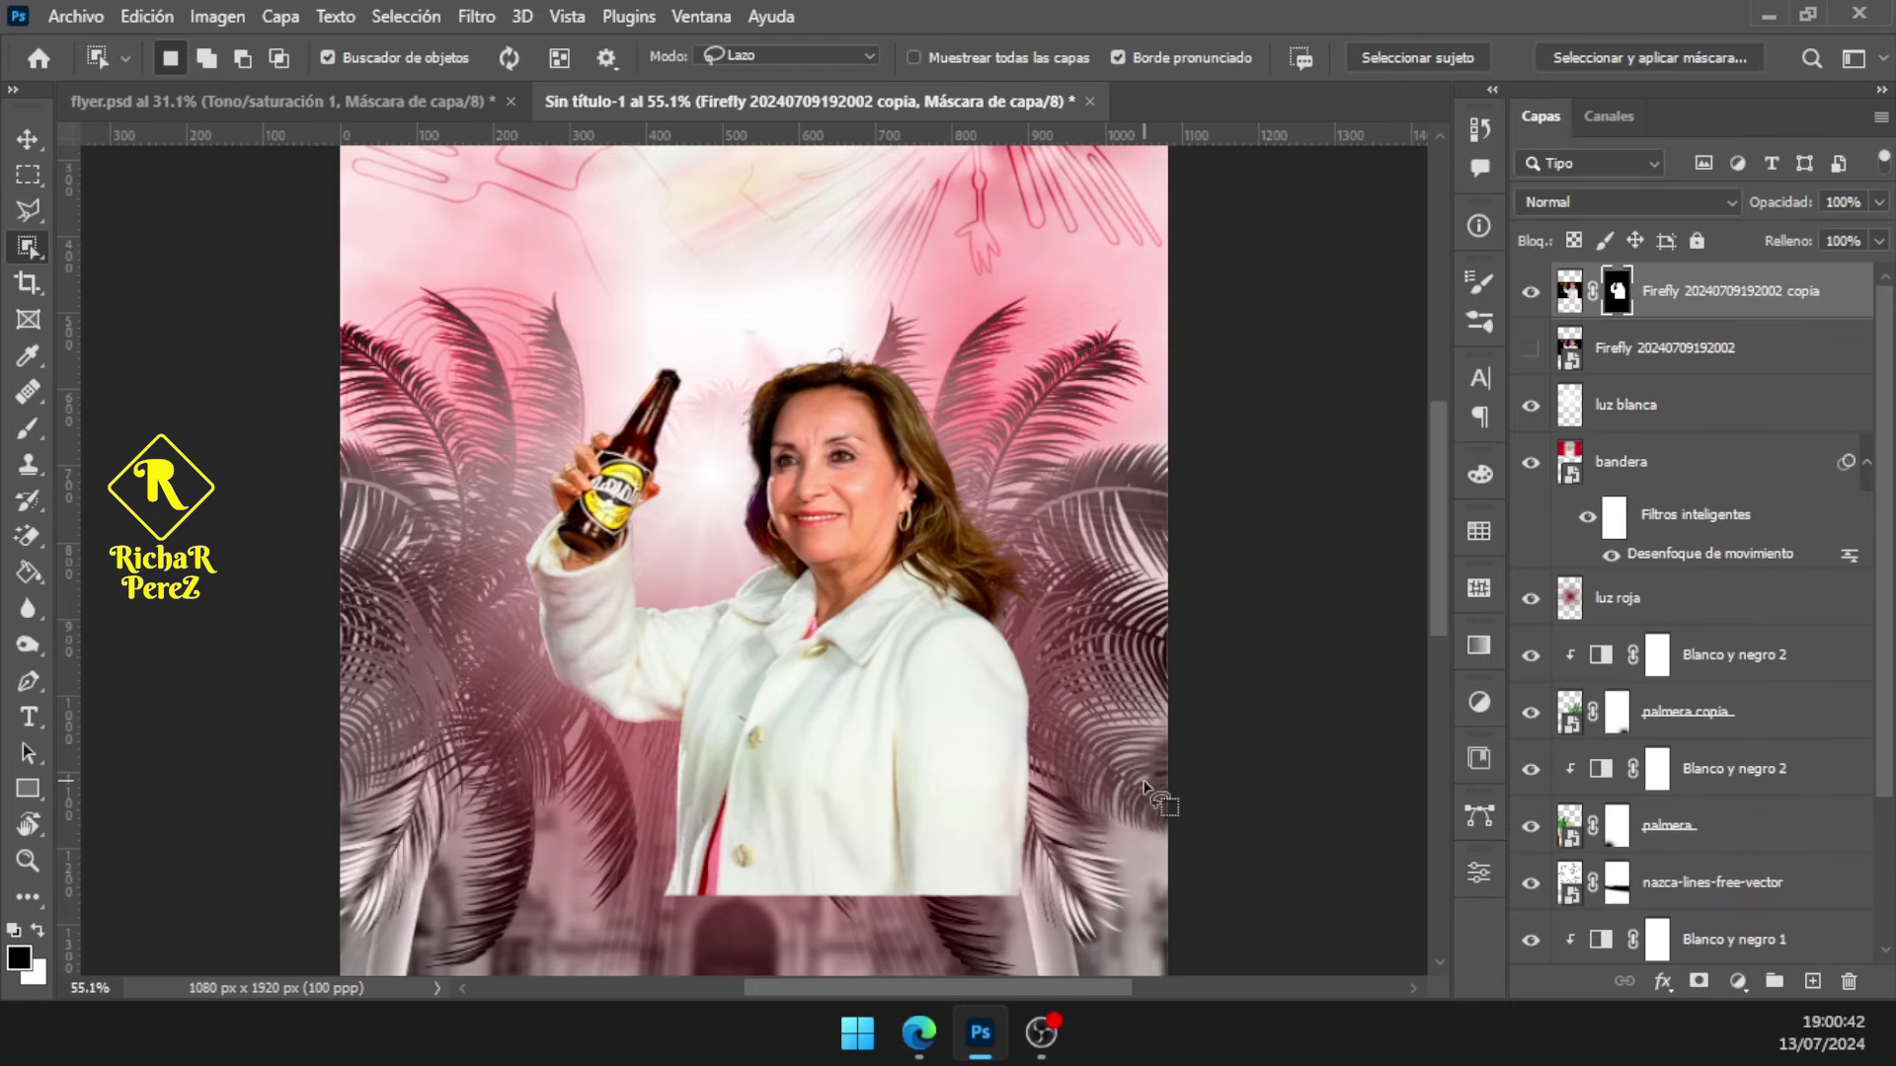
# Delete the hidden original Firefly photo layer and rename the cut-out layer 'foto'
pyautogui.click(1694, 355)
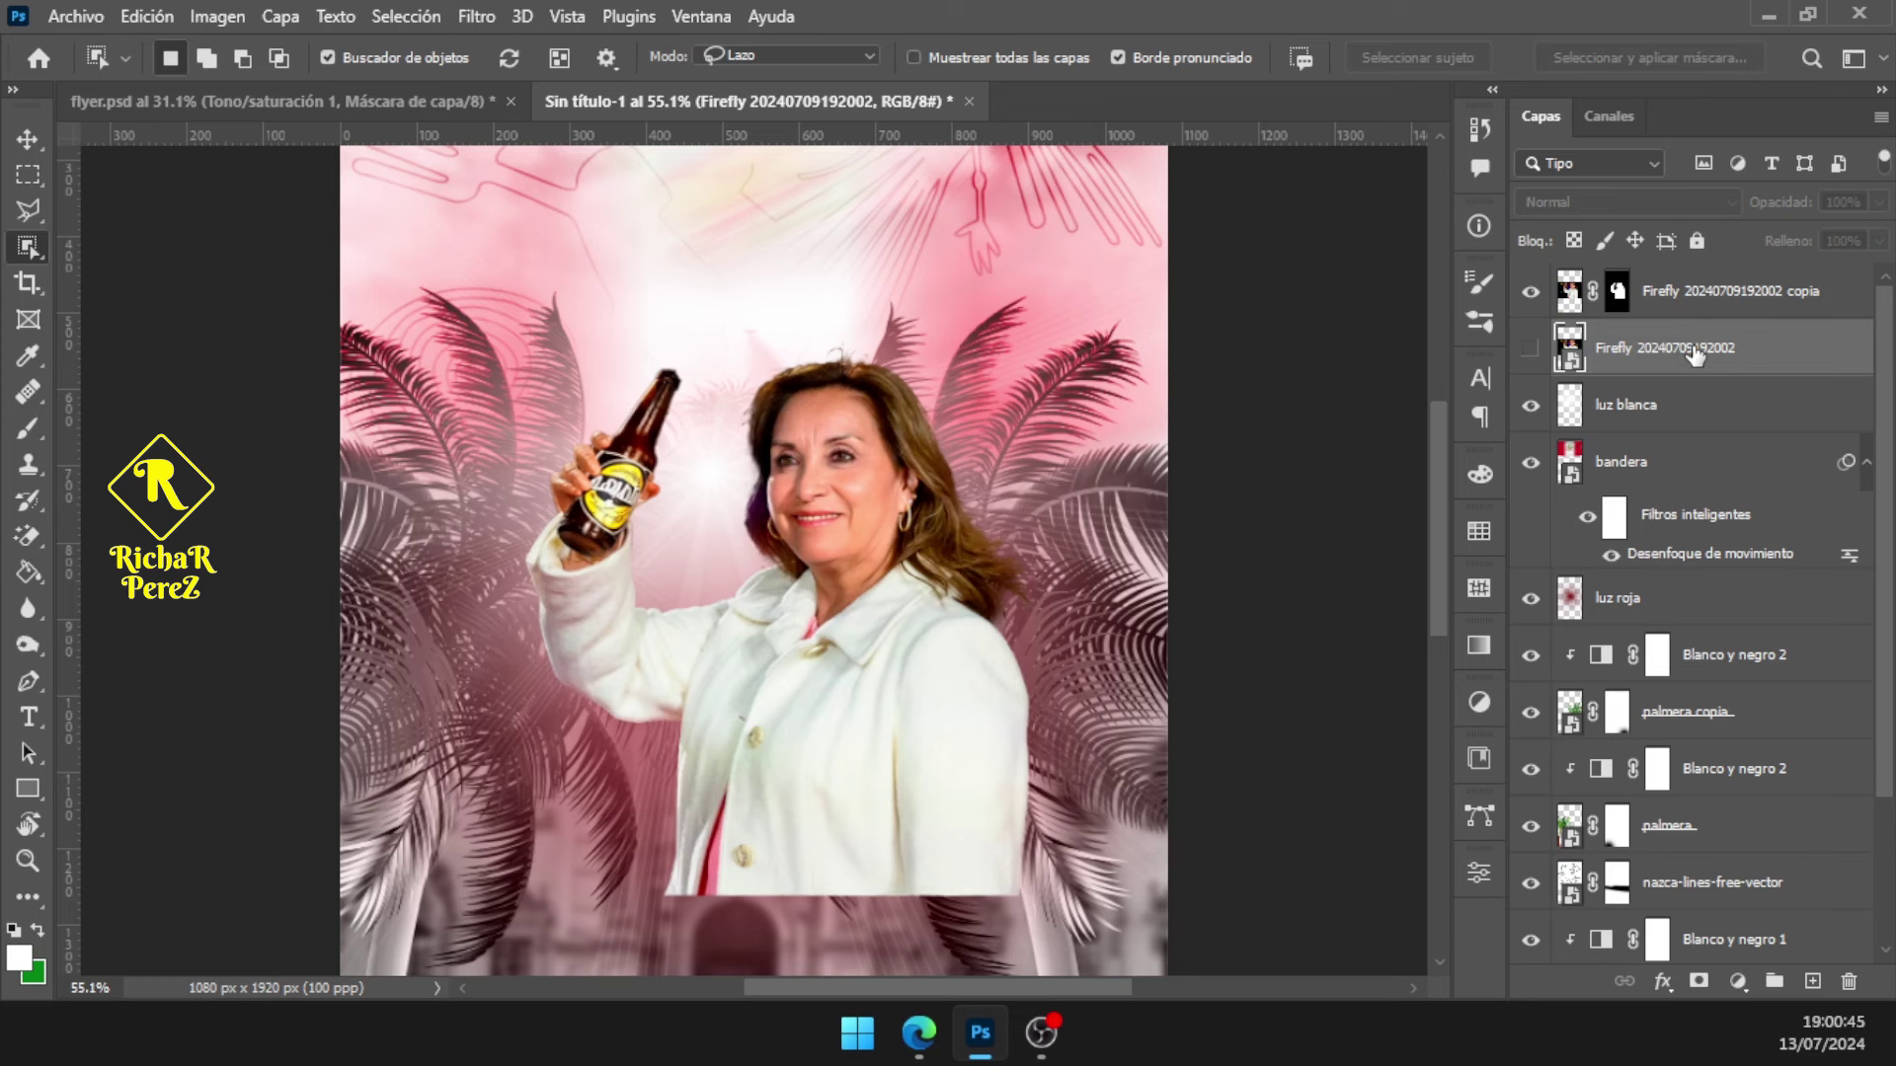
pyautogui.press('Delete')
pyautogui.doubleClick(1678, 295)
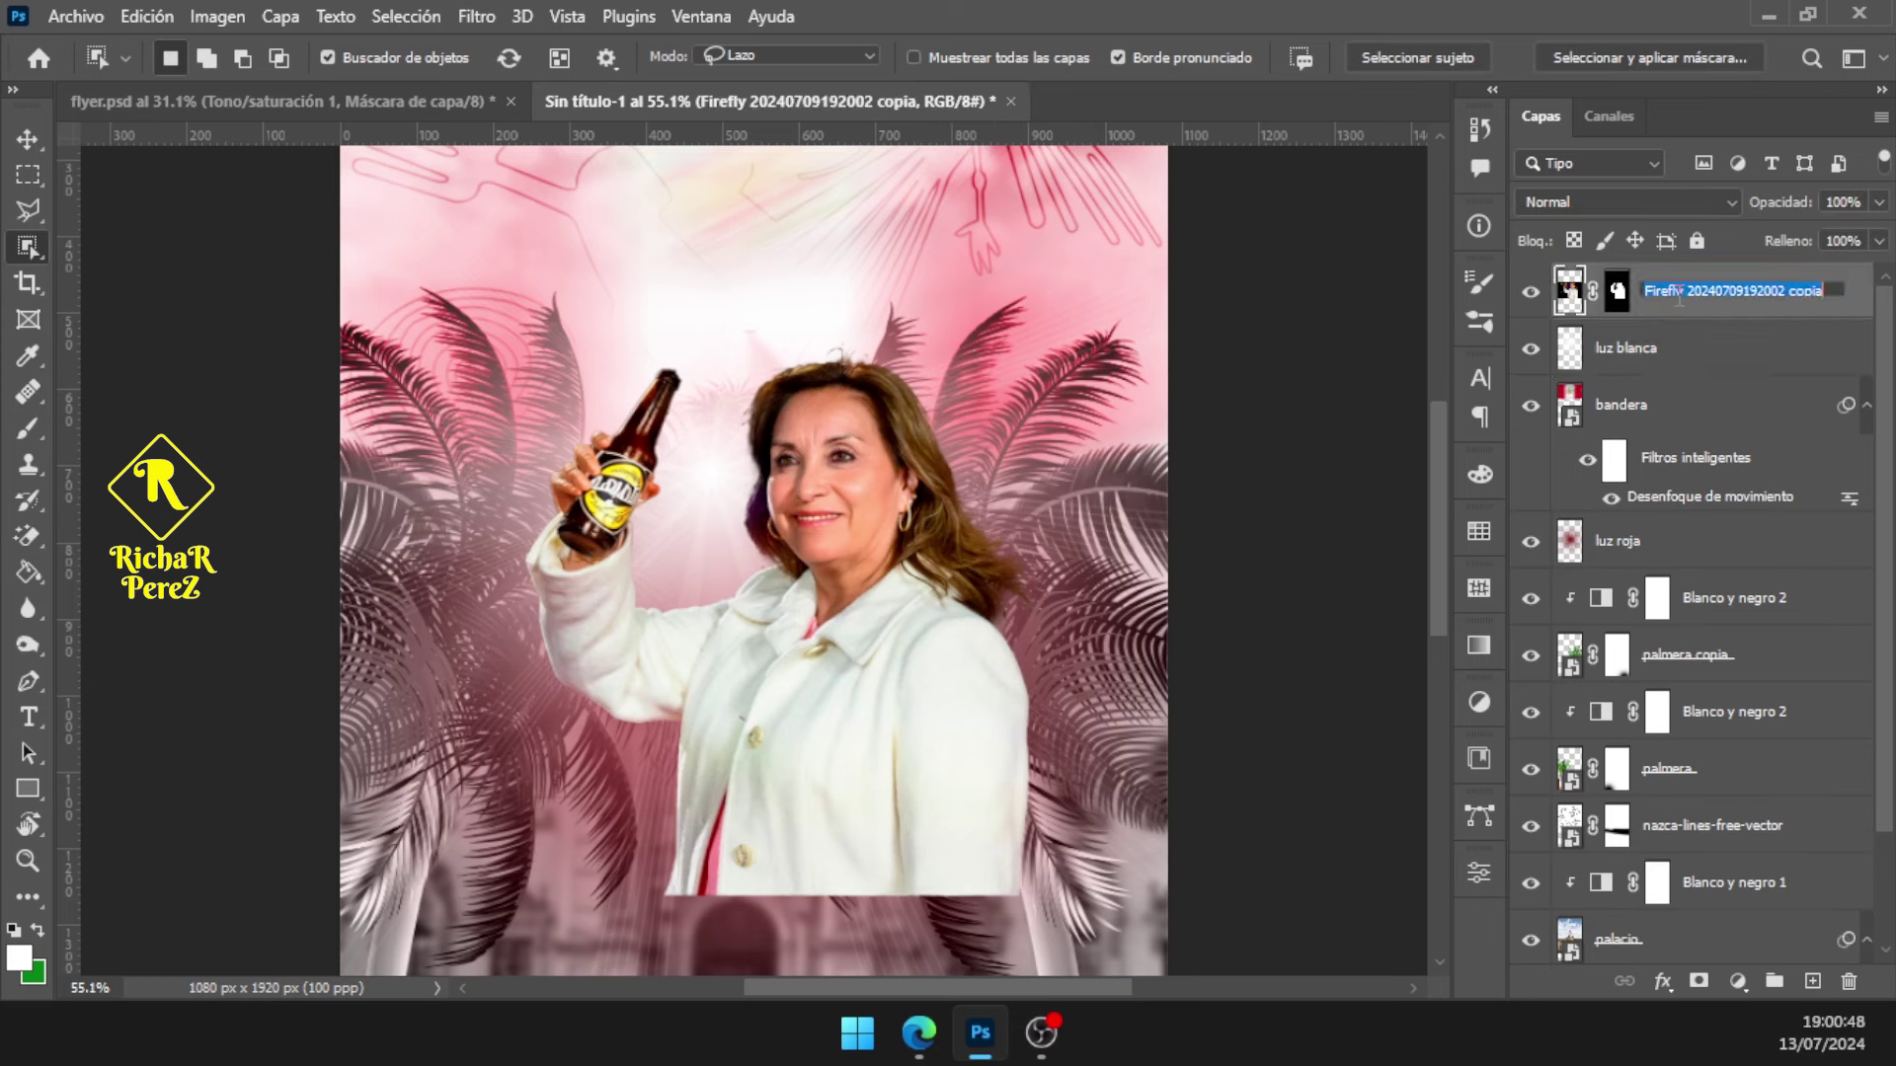
pyautogui.write('foto')
pyautogui.press('Return')
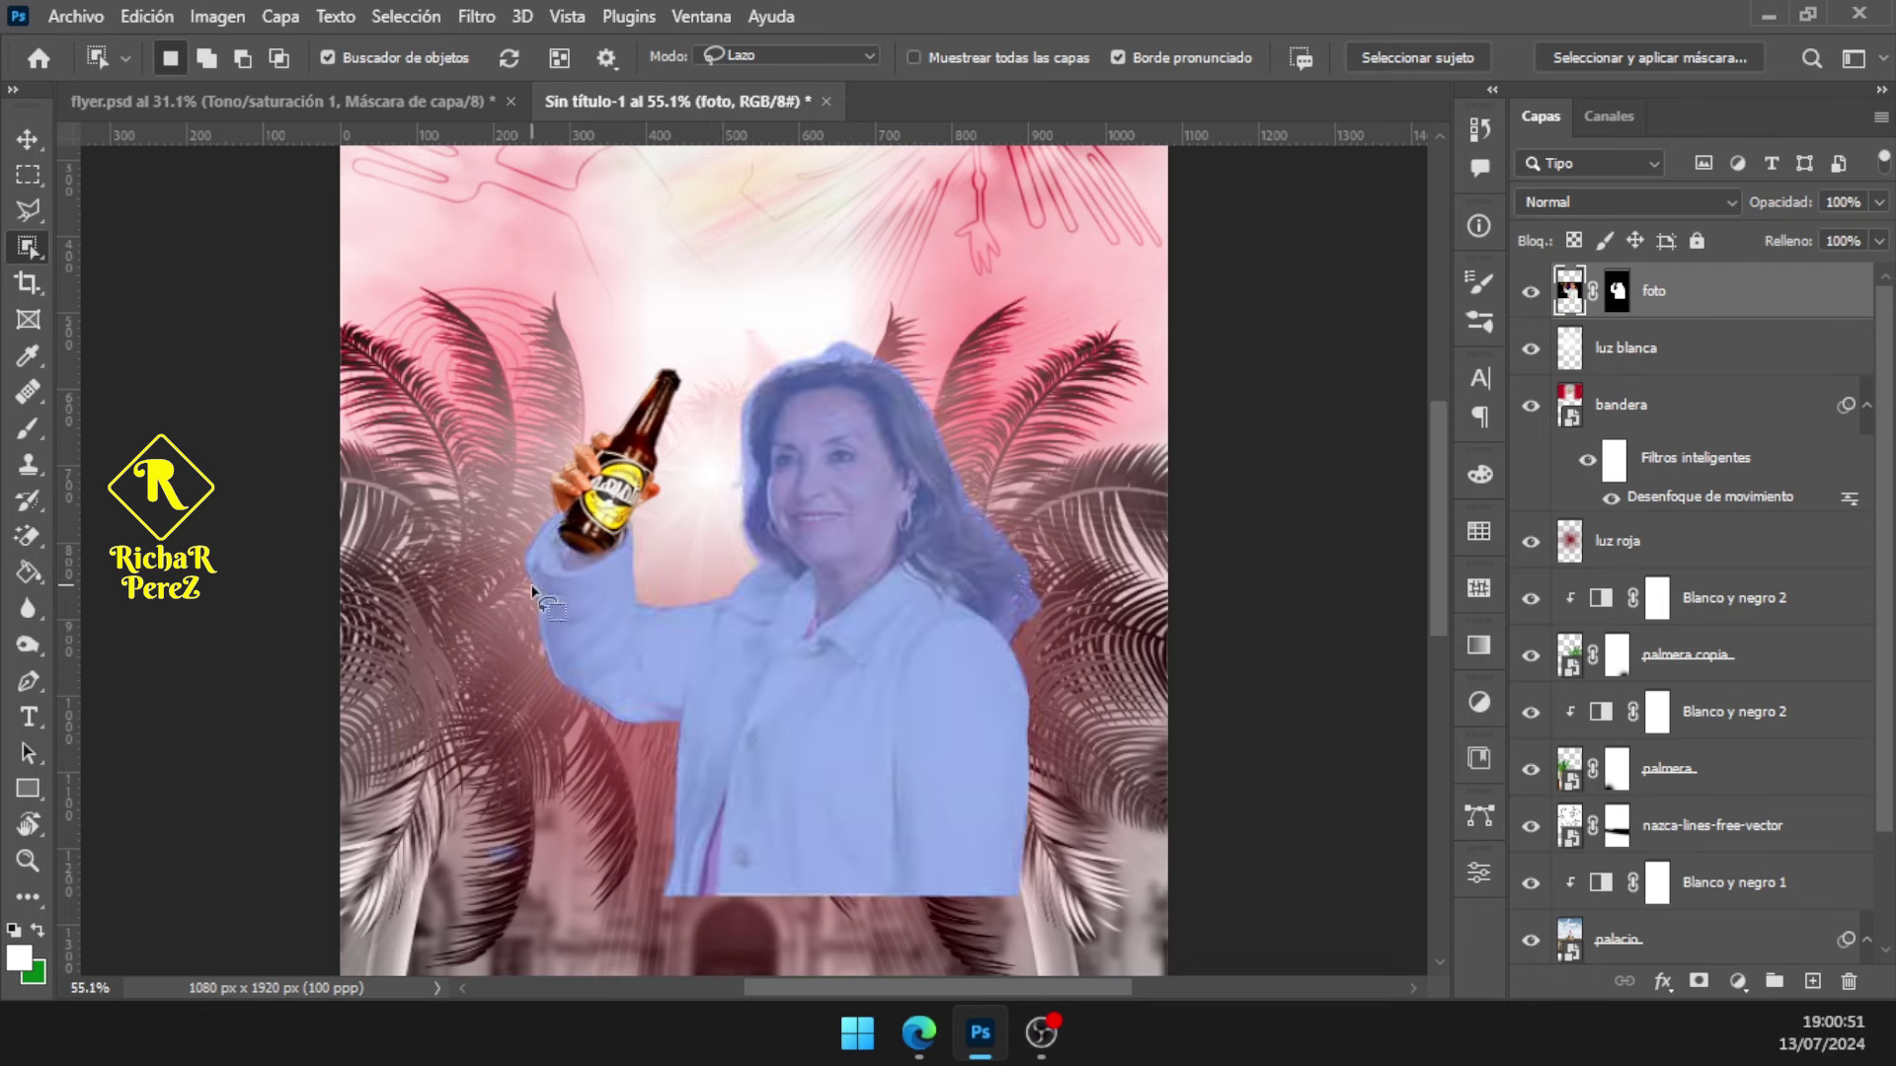
# Choose the cerveza image to place as an embedded file
pyautogui.press('v')
pyautogui.scroll(3, 592, 508)
pyautogui.scroll(2, 607, 472)
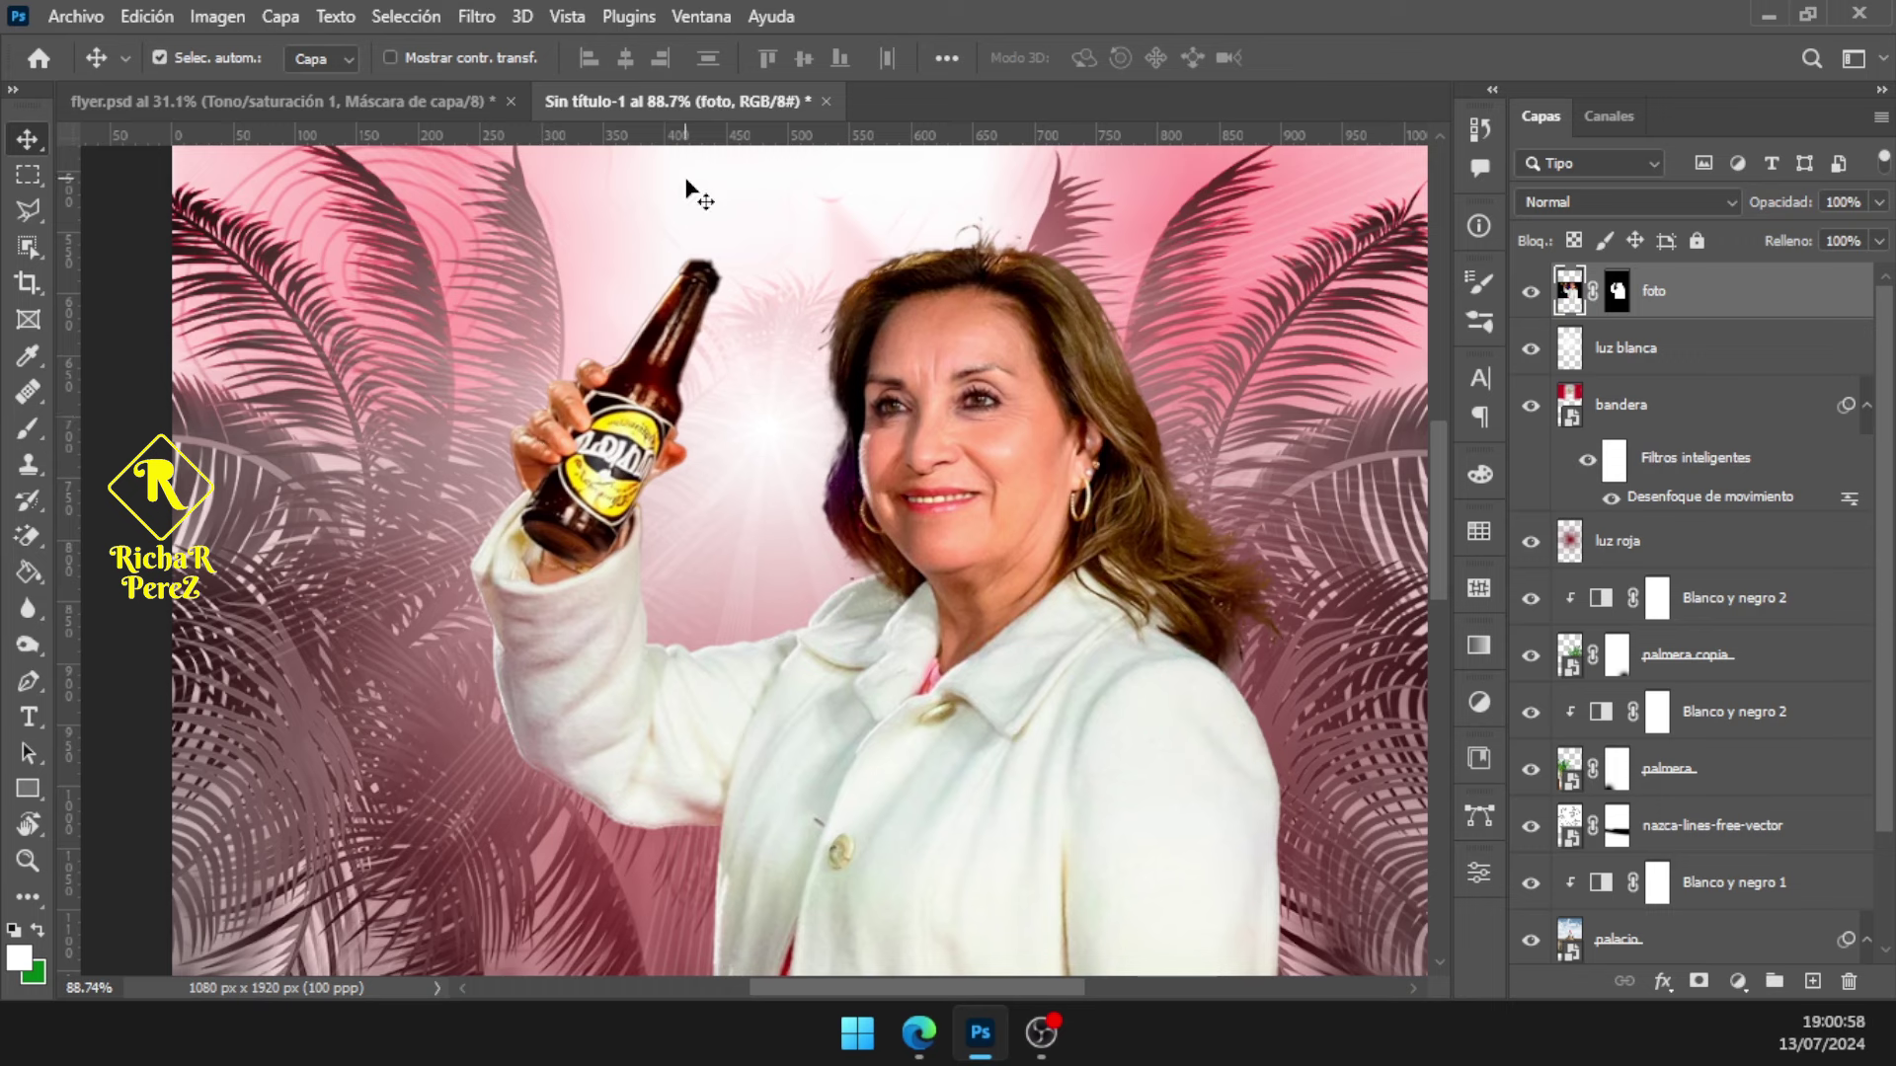
pyautogui.click(109, 13)
pyautogui.click(188, 533)
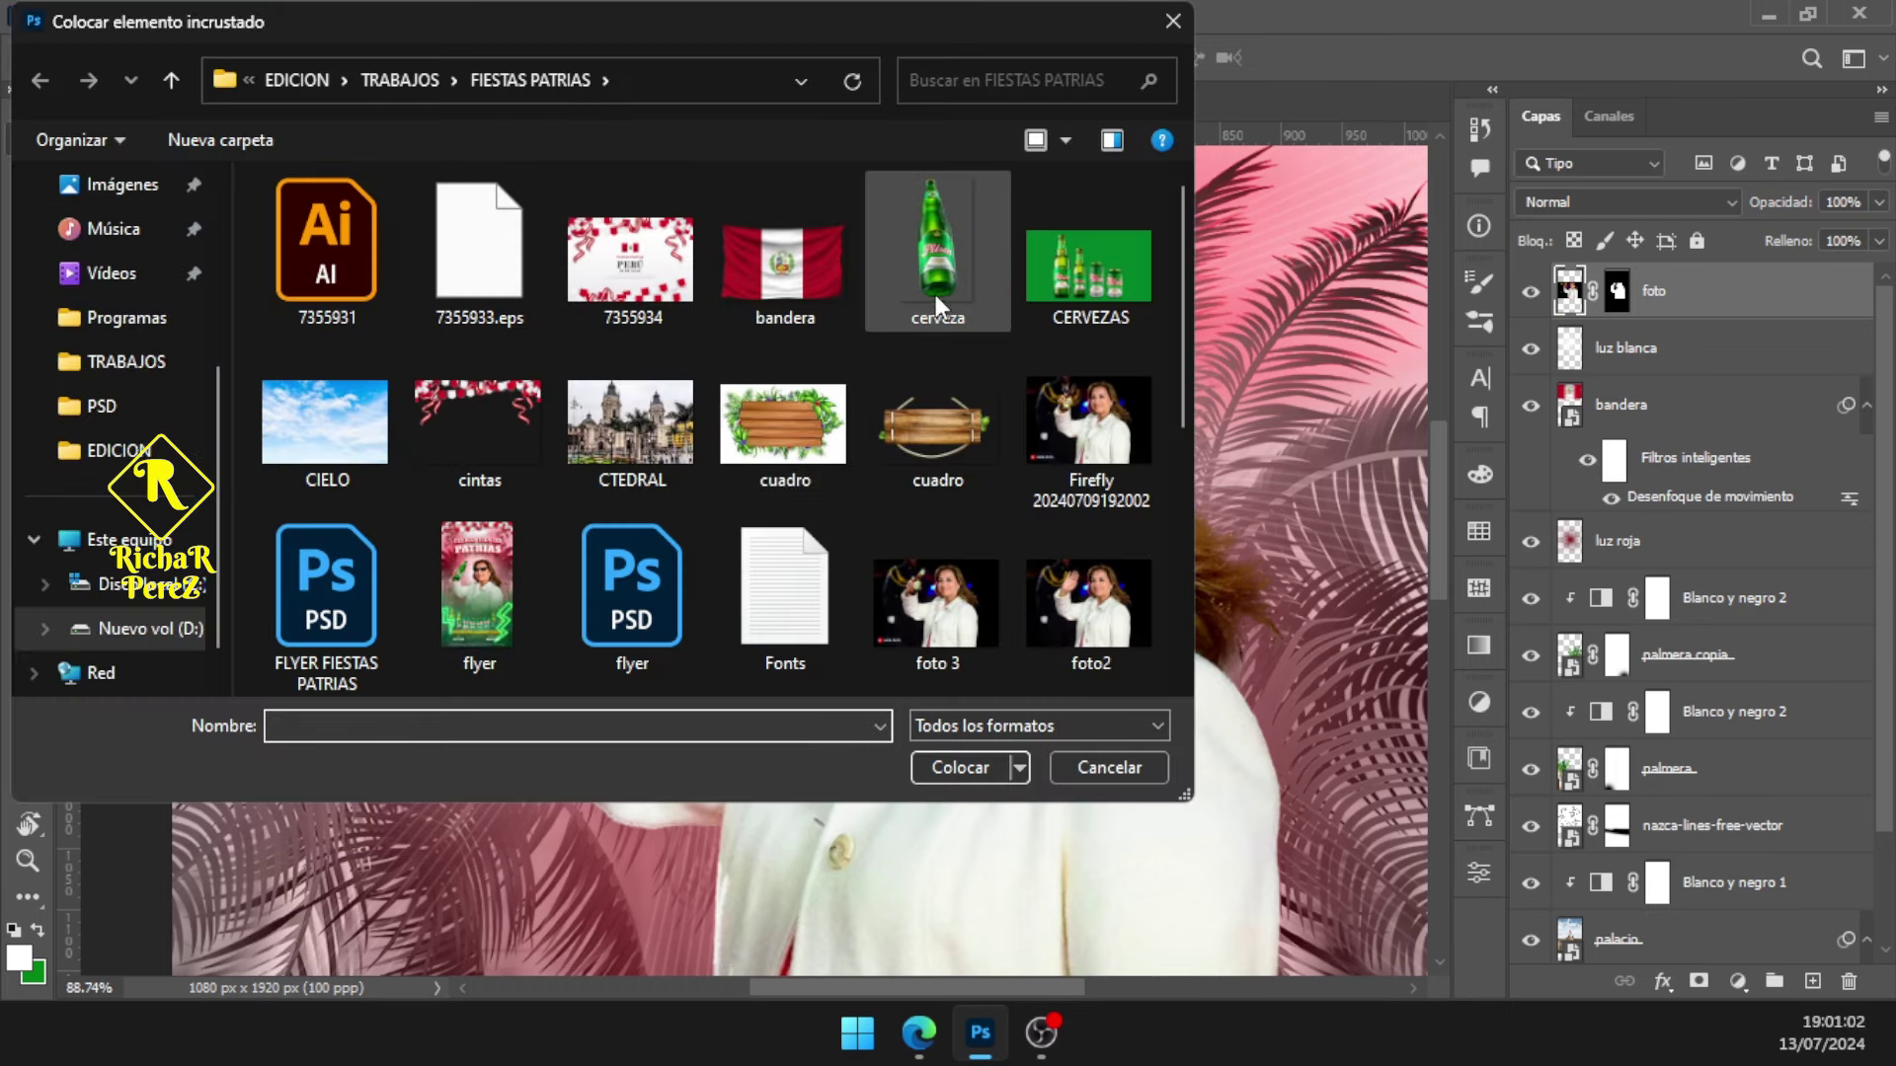
pyautogui.click(934, 291)
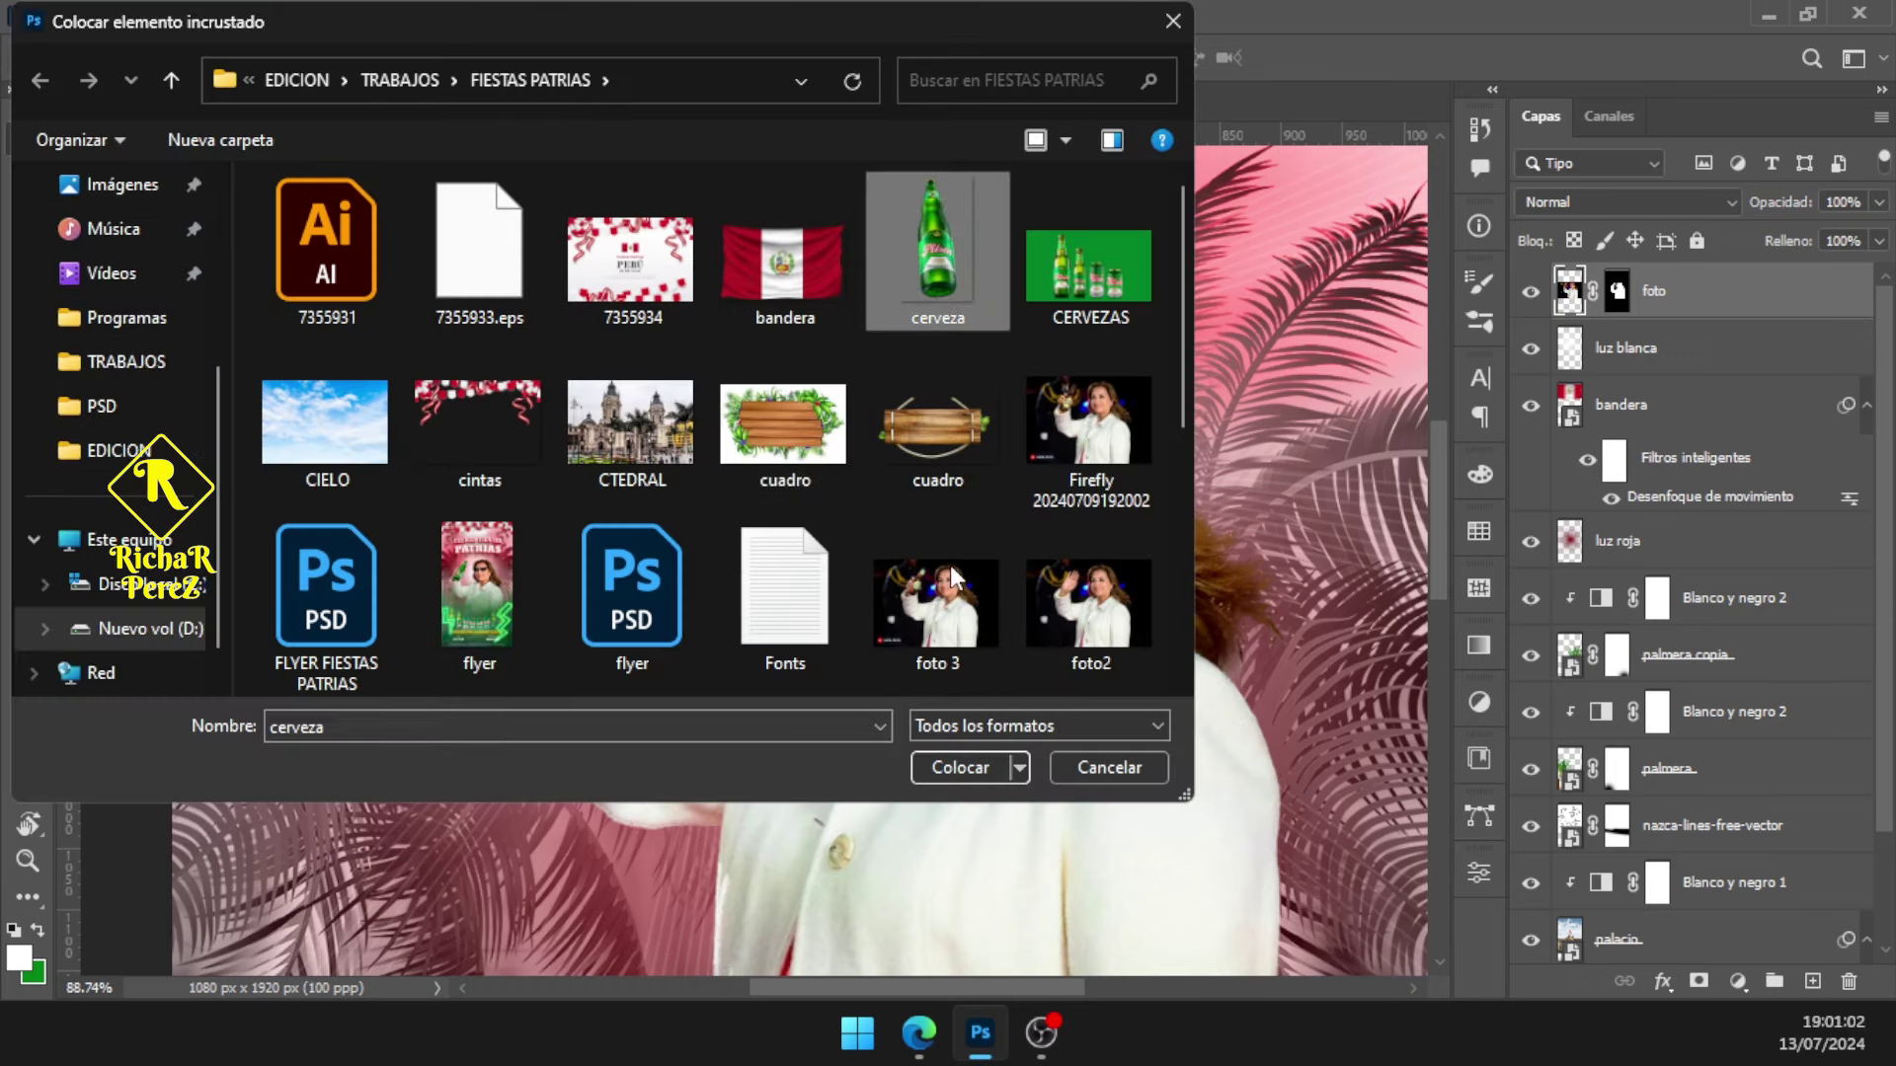
# Place the cerveza bottle, rotated about 34° and scaled to about 8%, into her raised hand
pyautogui.click(952, 776)
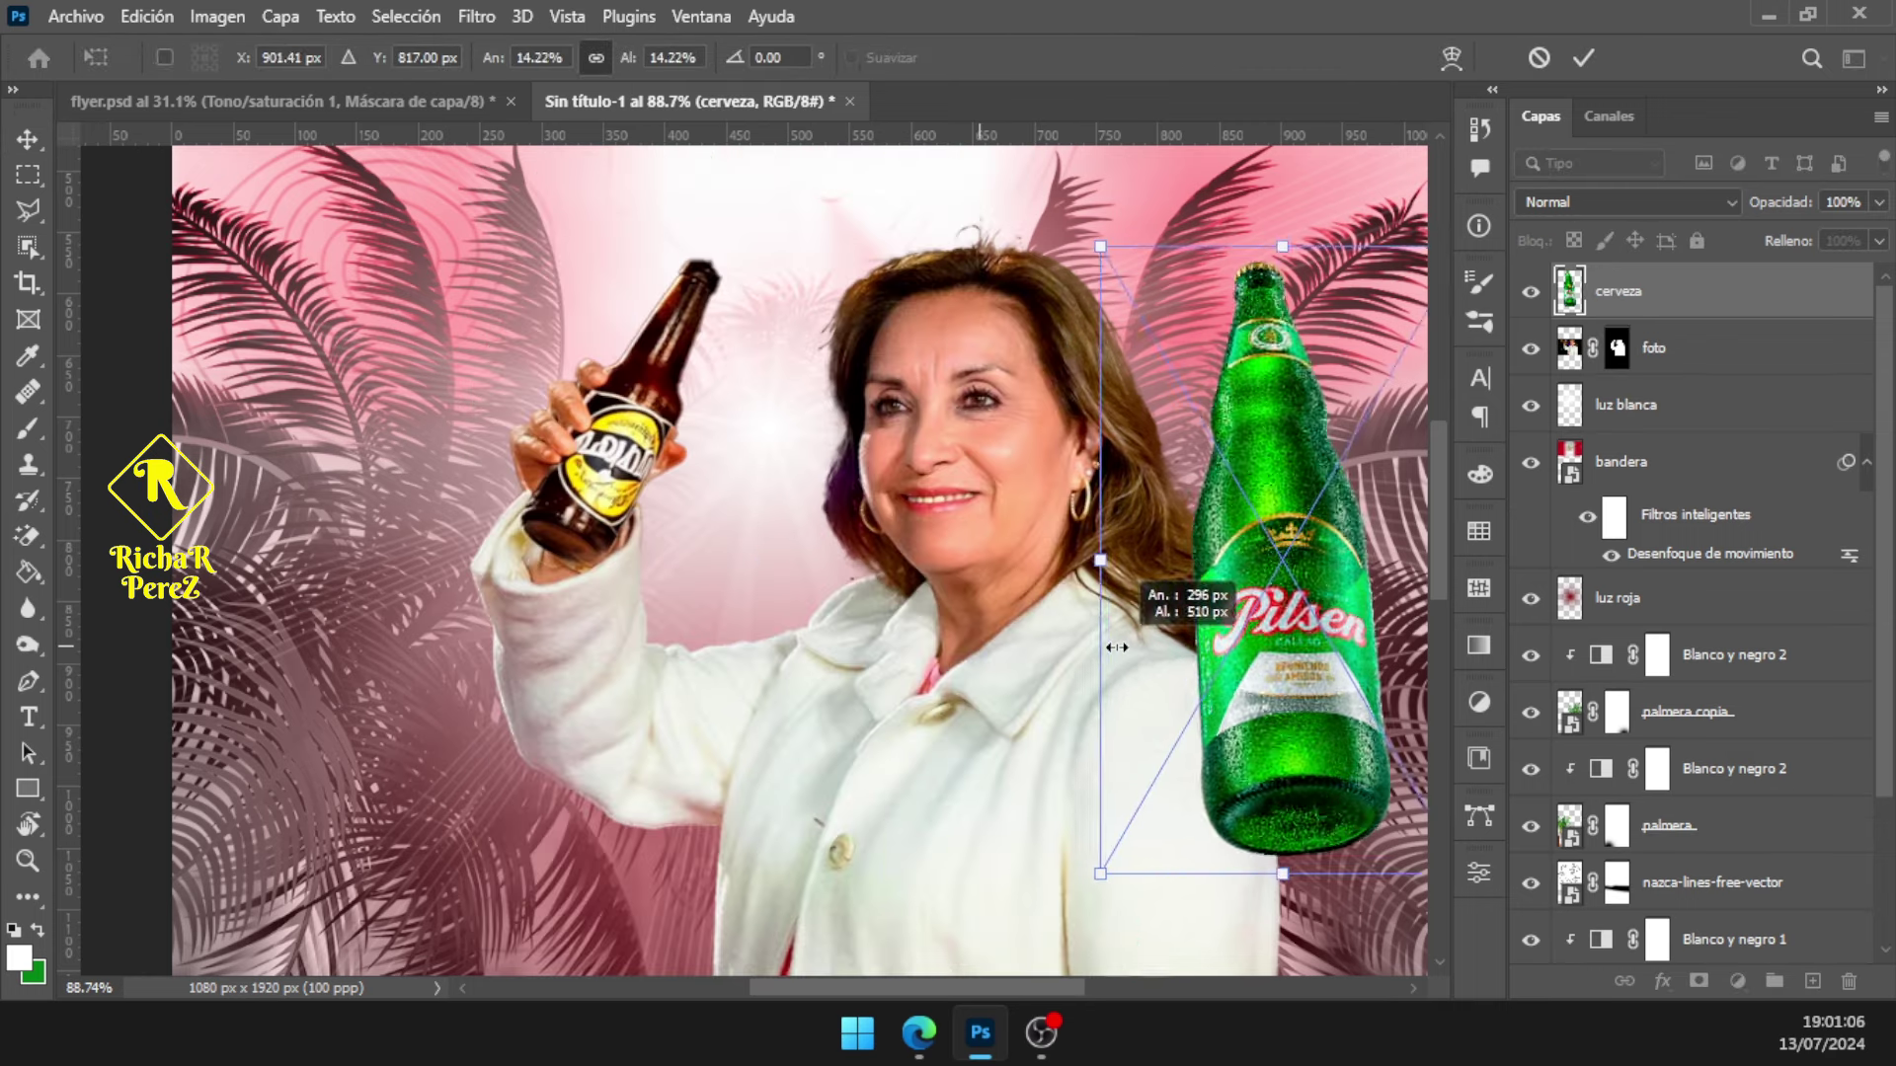
pyautogui.moveTo(1284, 660); pyautogui.dragTo(604, 572)
pyautogui.moveTo(863, 663); pyautogui.dragTo(754, 777)
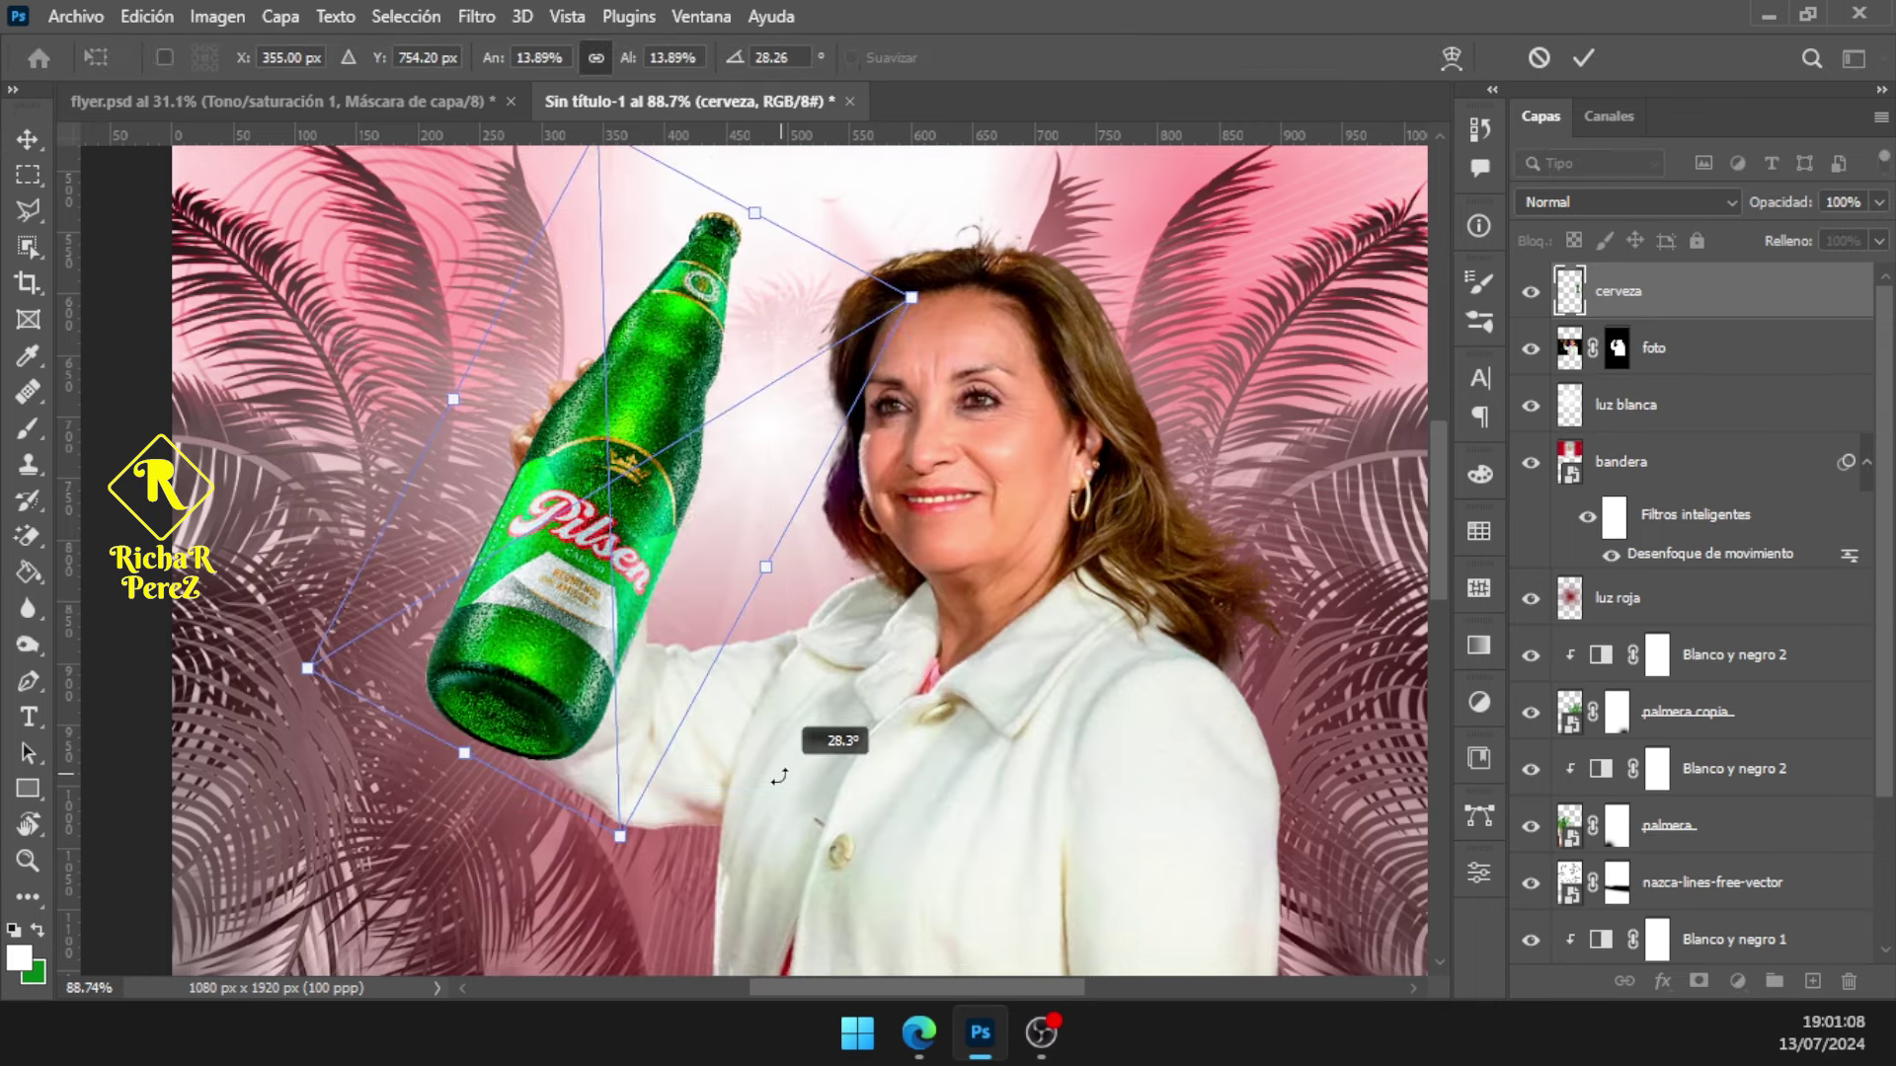
pyautogui.moveTo(597, 836); pyautogui.dragTo(614, 546)
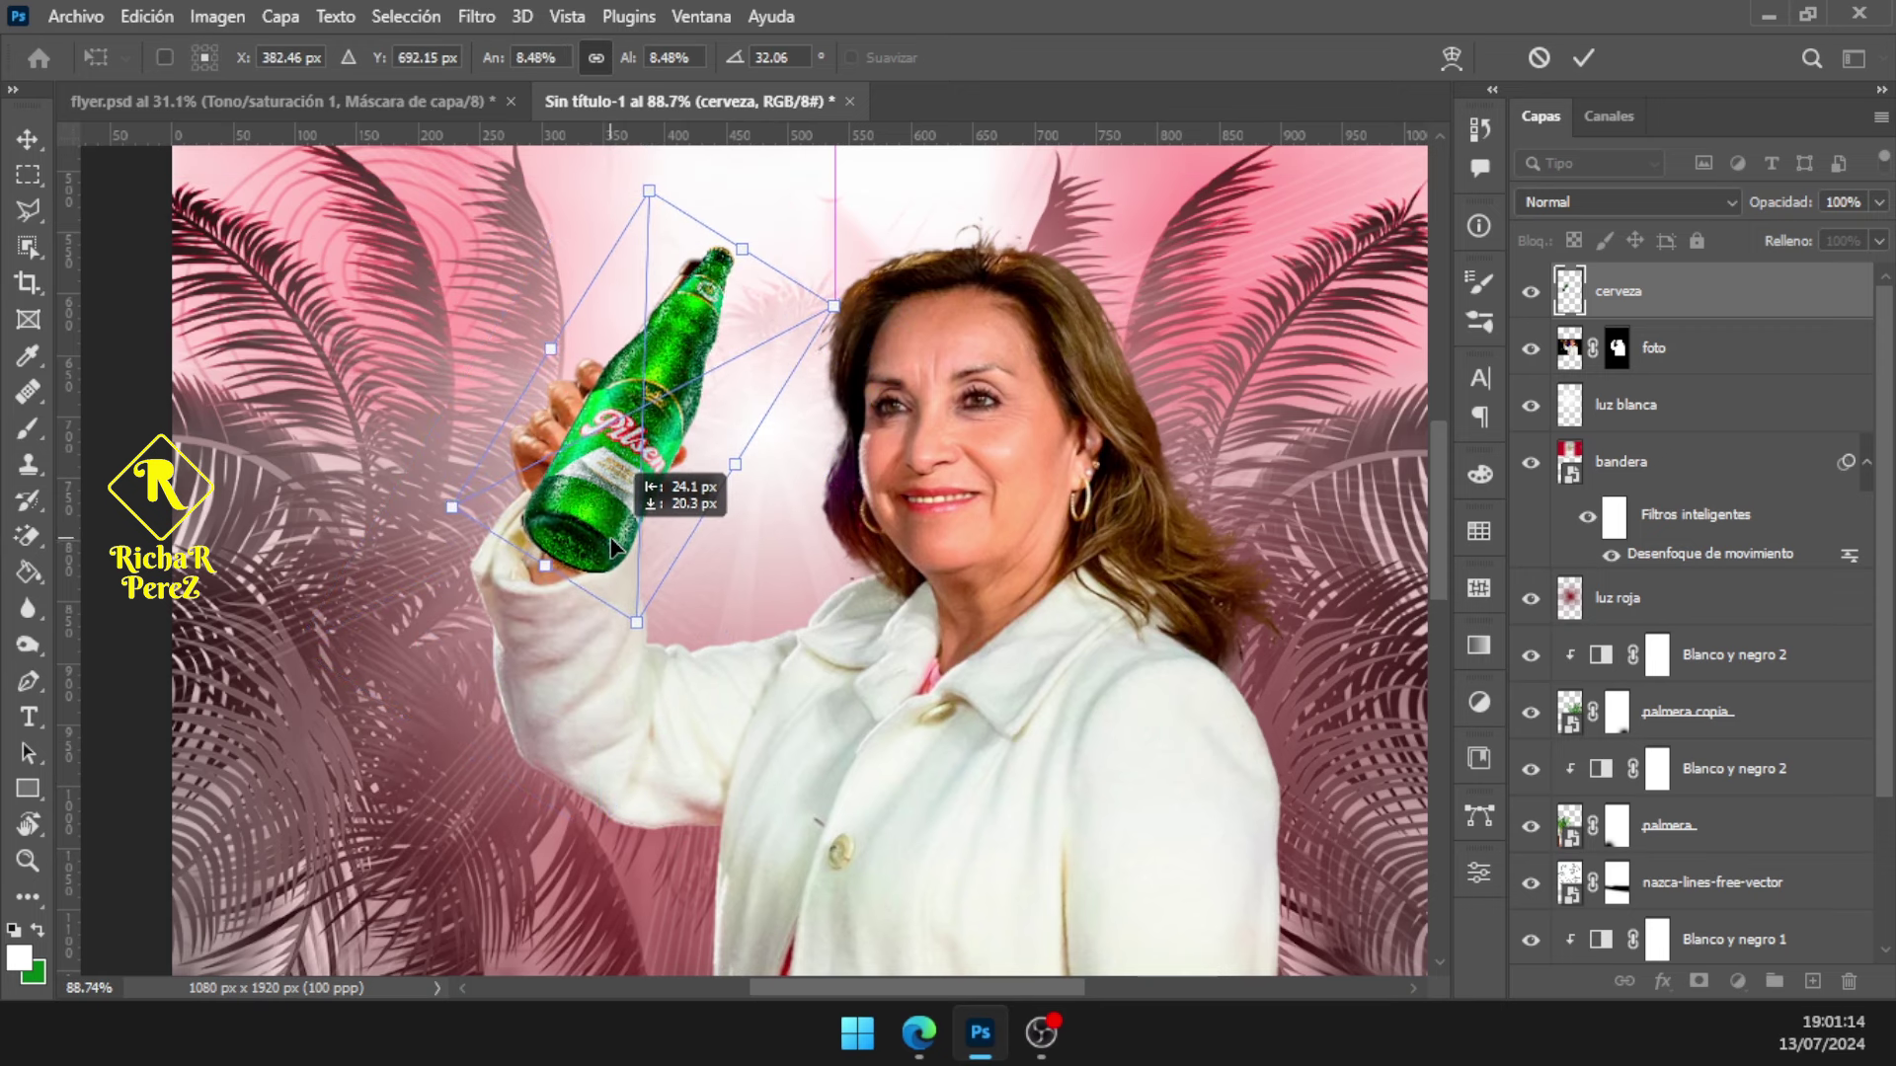
pyautogui.moveTo(612, 538); pyautogui.dragTo(600, 544)
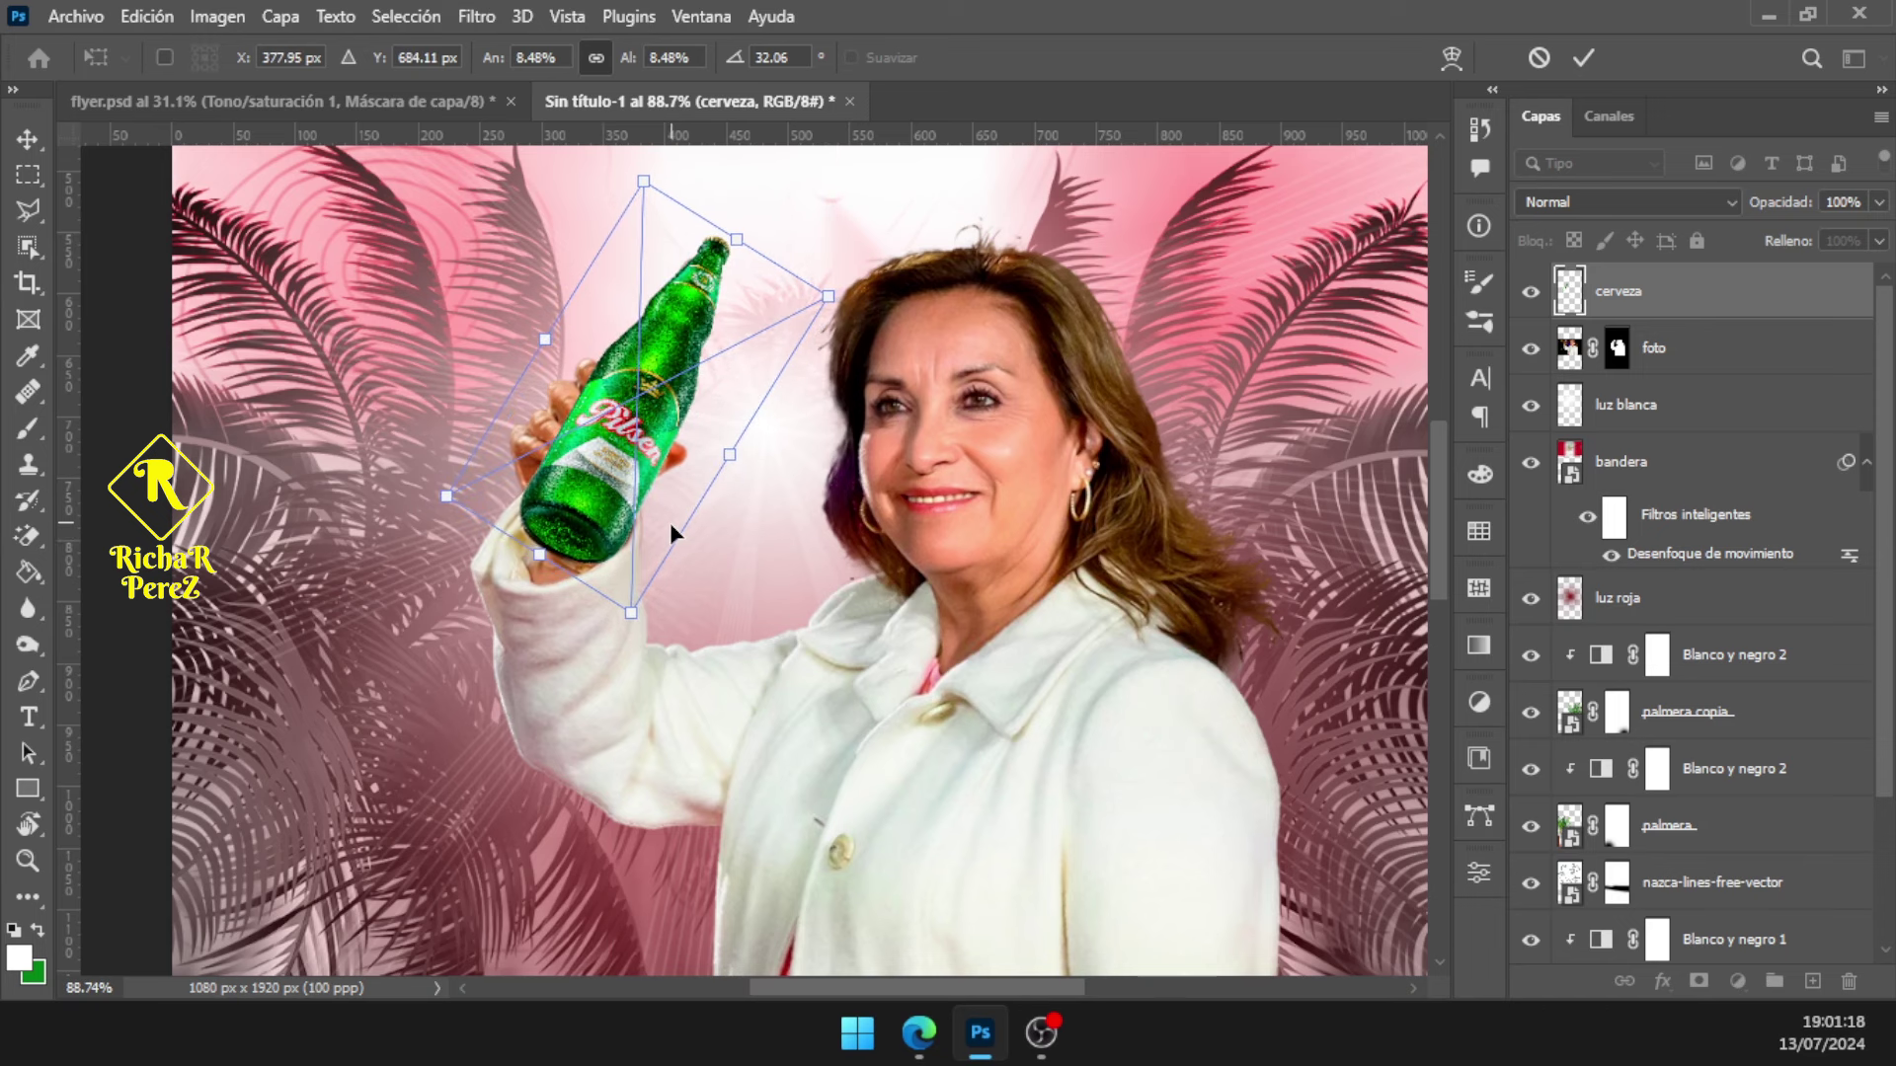
pyautogui.moveTo(670, 523); pyautogui.dragTo(667, 527)
pyautogui.moveTo(736, 240); pyautogui.dragTo(723, 262)
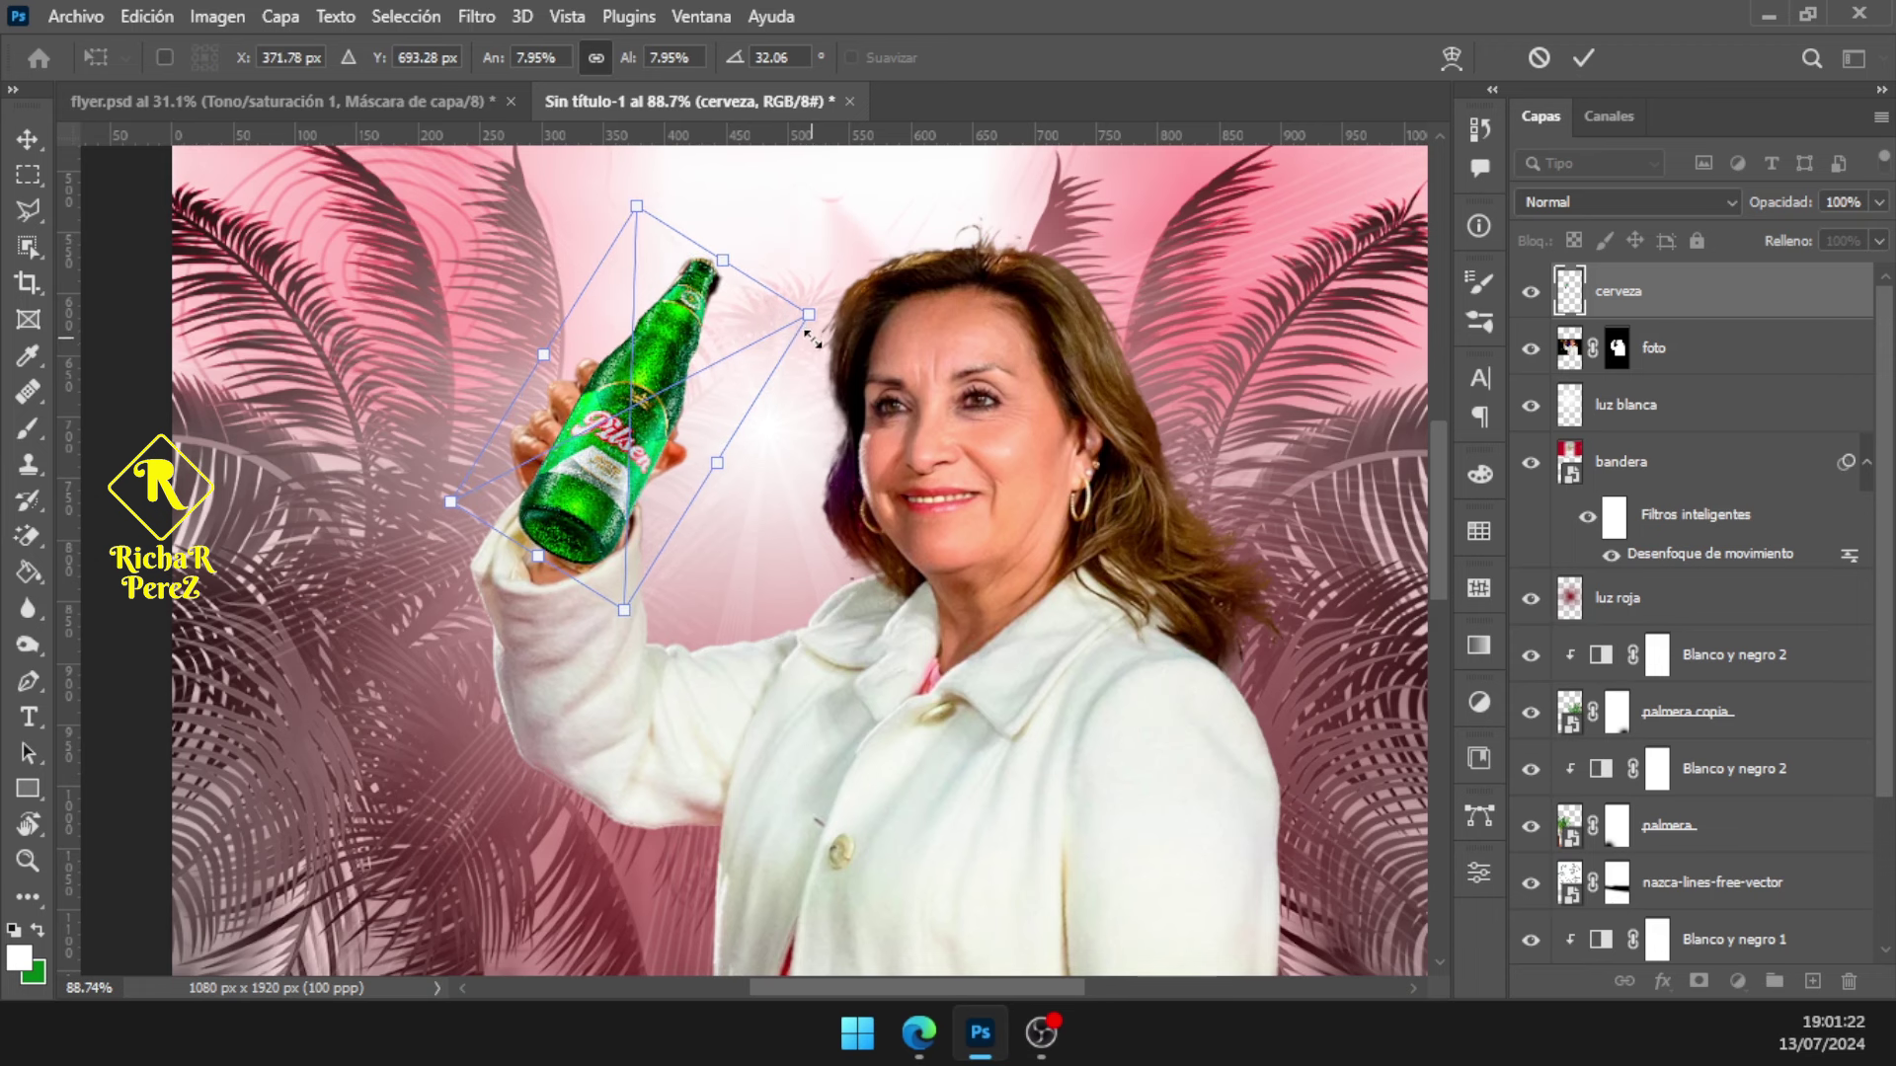
pyautogui.moveTo(839, 339); pyautogui.dragTo(846, 345)
pyautogui.press('Right')
pyautogui.press('Up')
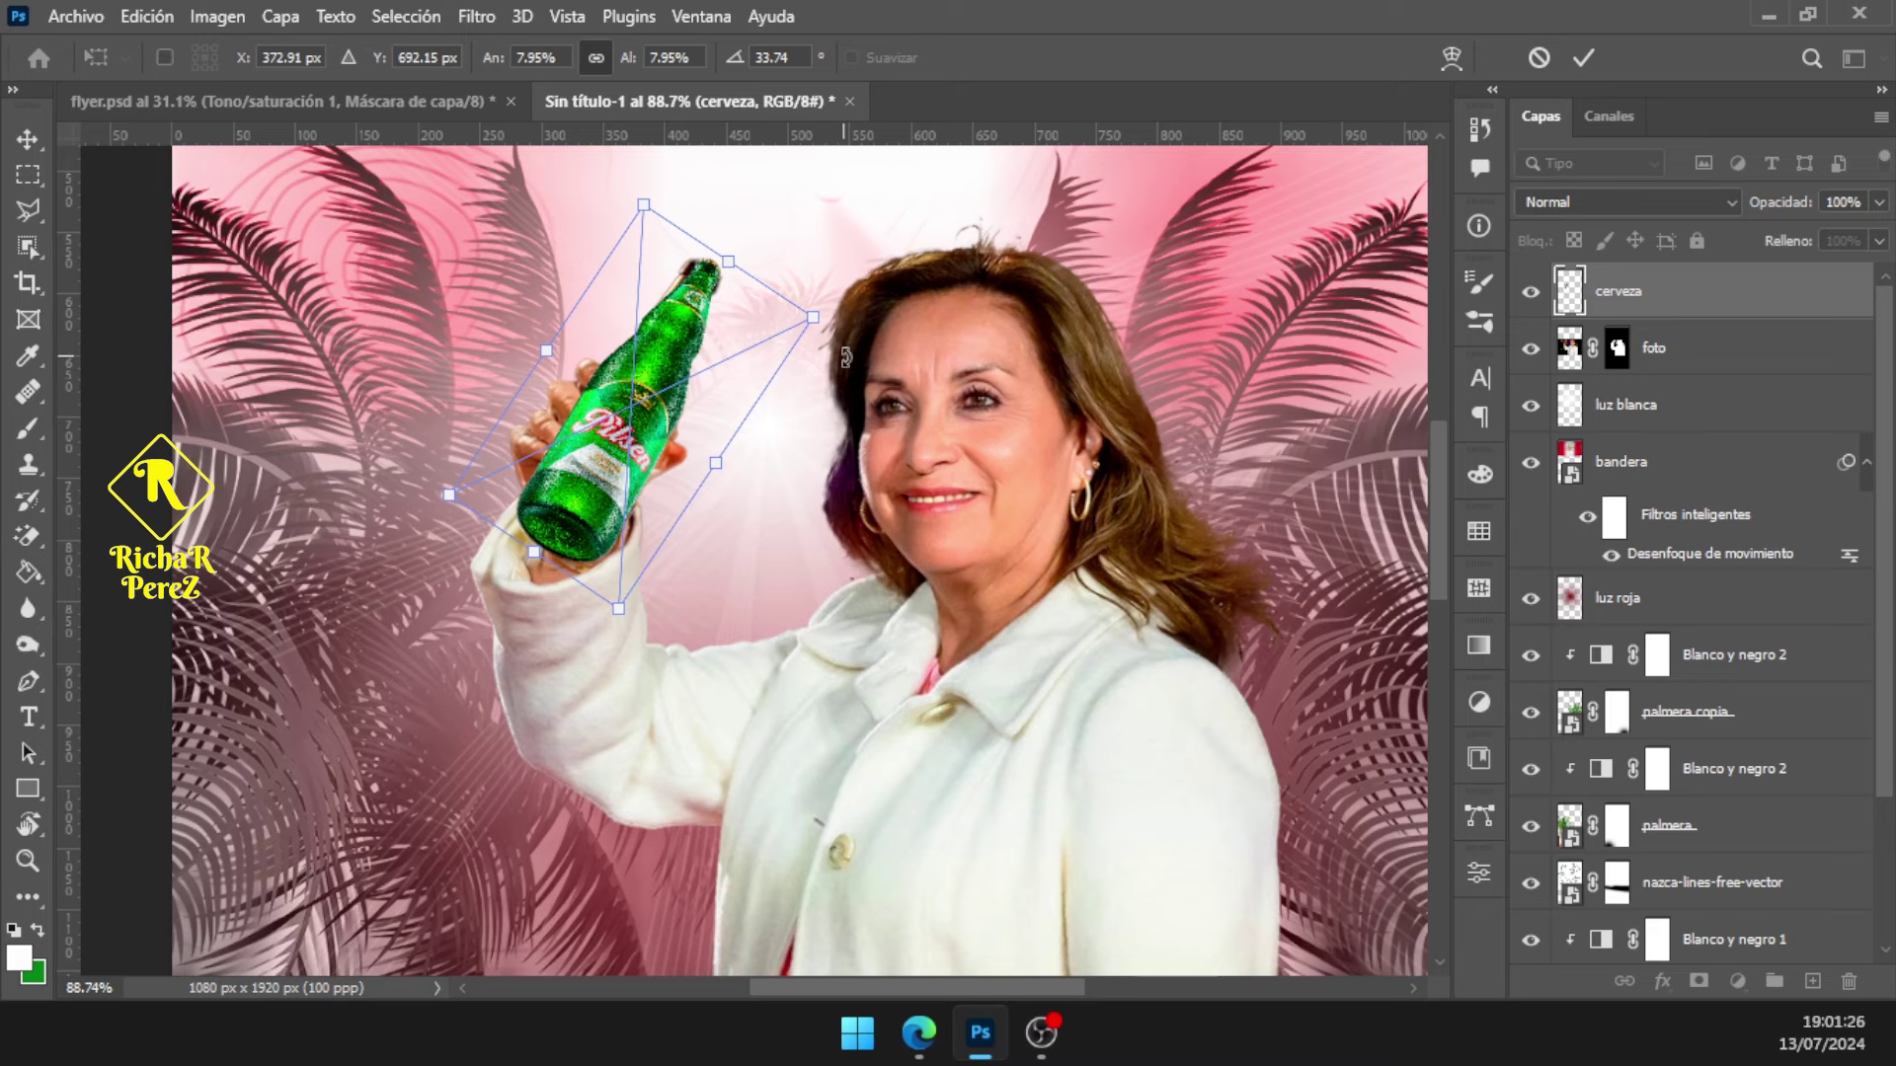
pyautogui.press('Return')
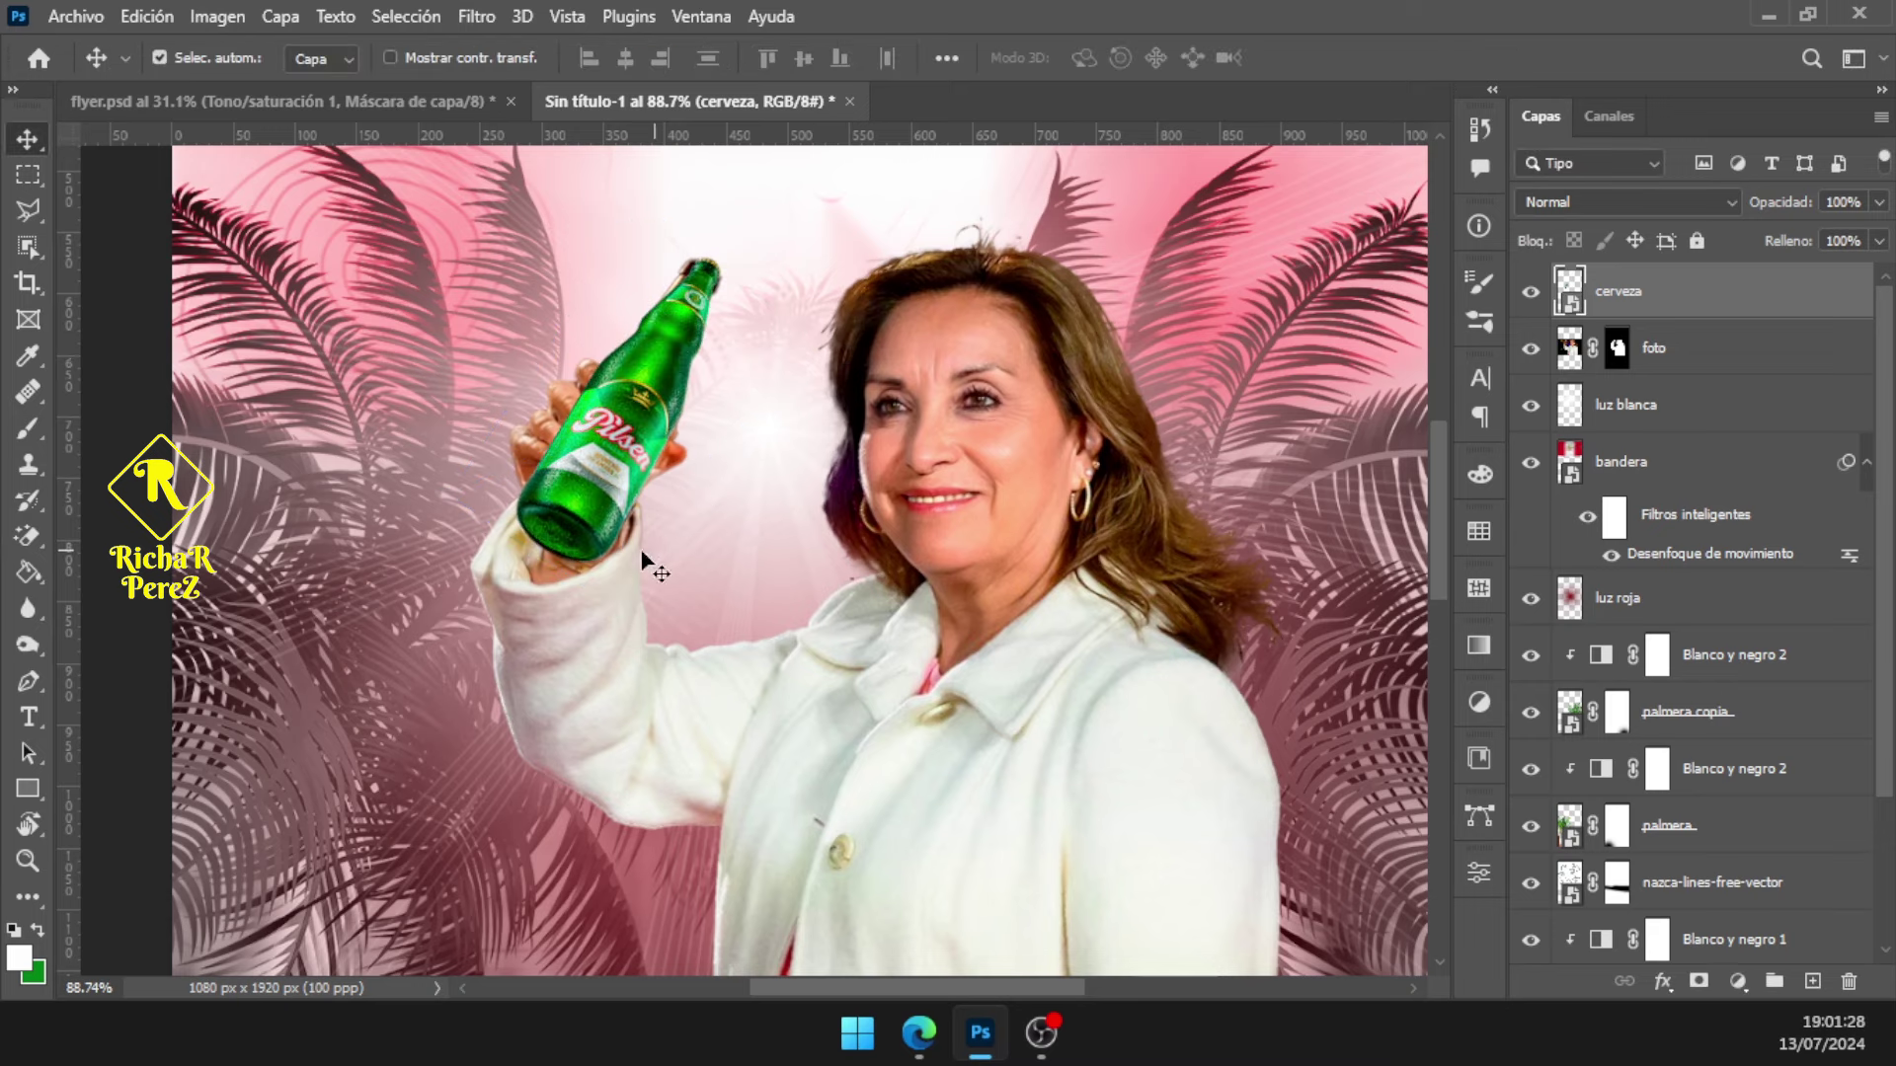
# Set the cerveza layer to 50% opacity and add a white layer mask to it
pyautogui.scroll(2, 600, 559)
pyautogui.scroll(2, 600, 559)
pyautogui.scroll(2, 600, 559)
pyautogui.scroll(1, 600, 559)
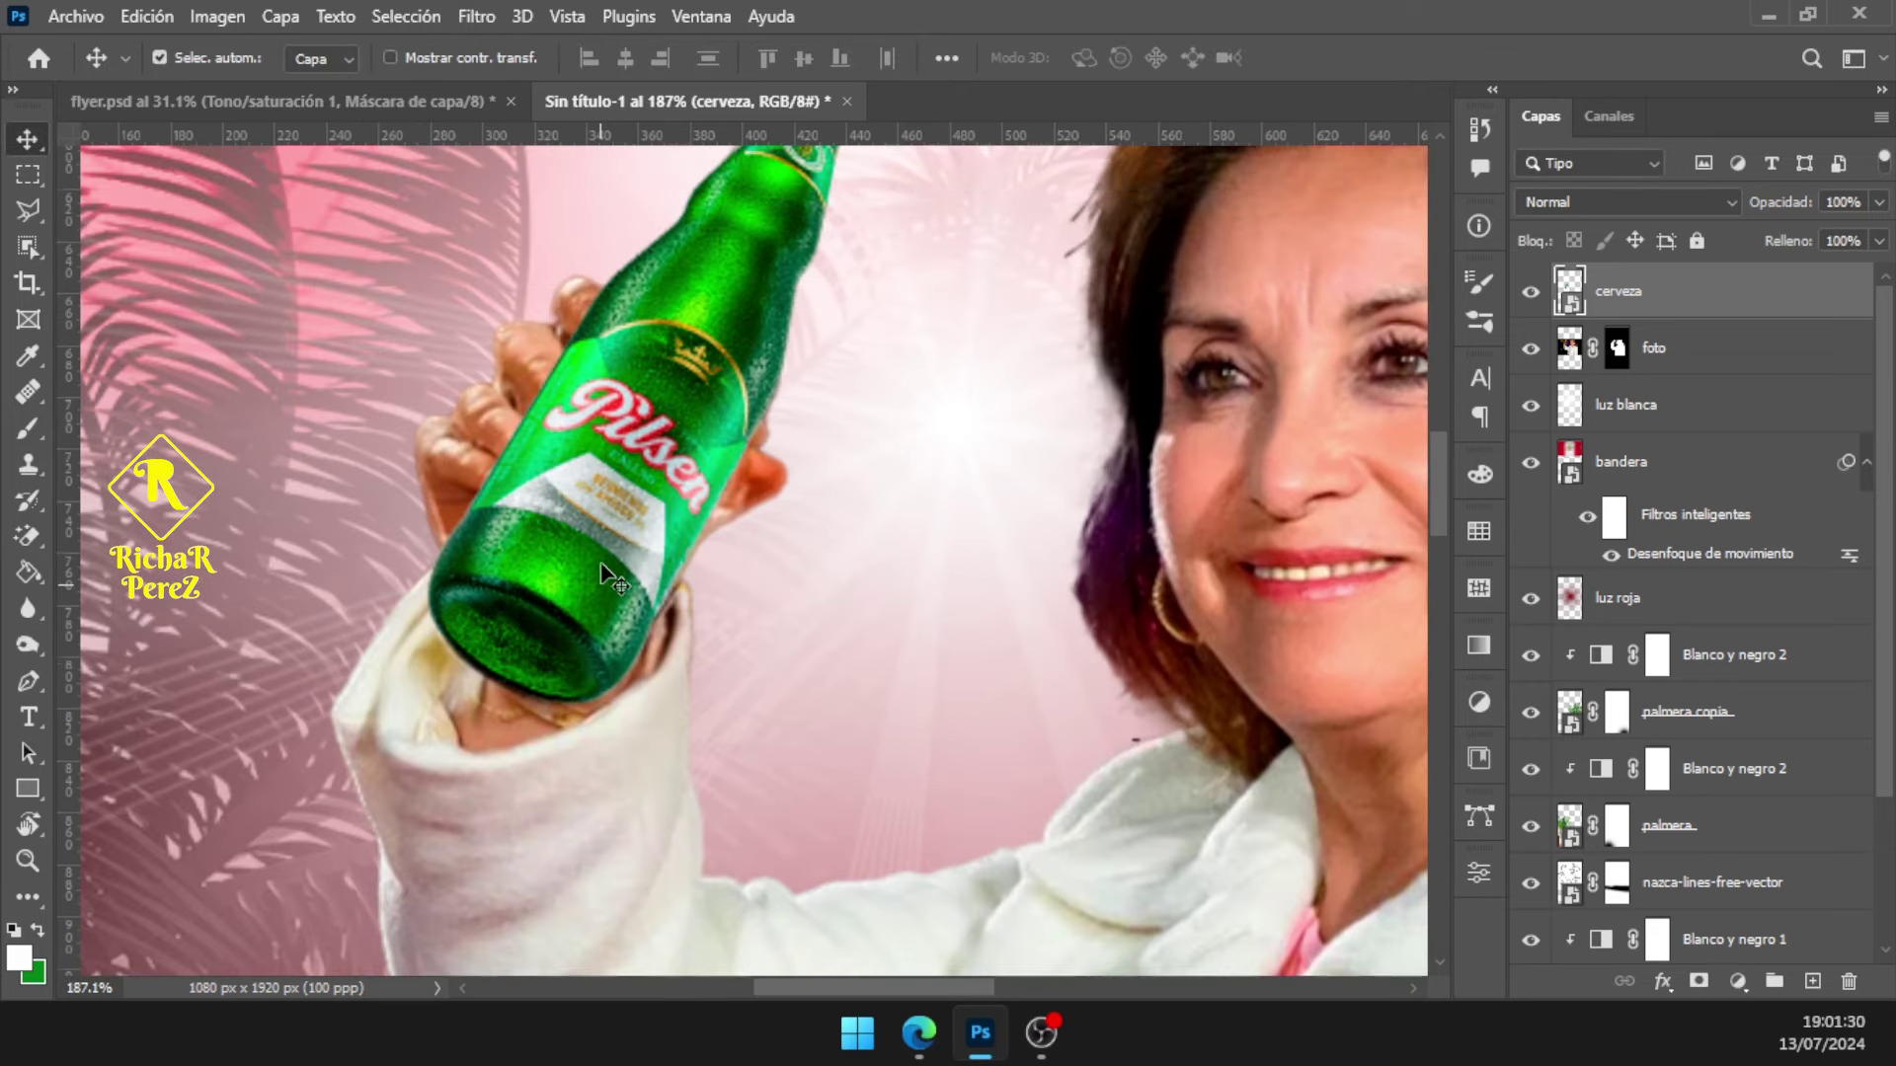
pyautogui.click(1879, 201)
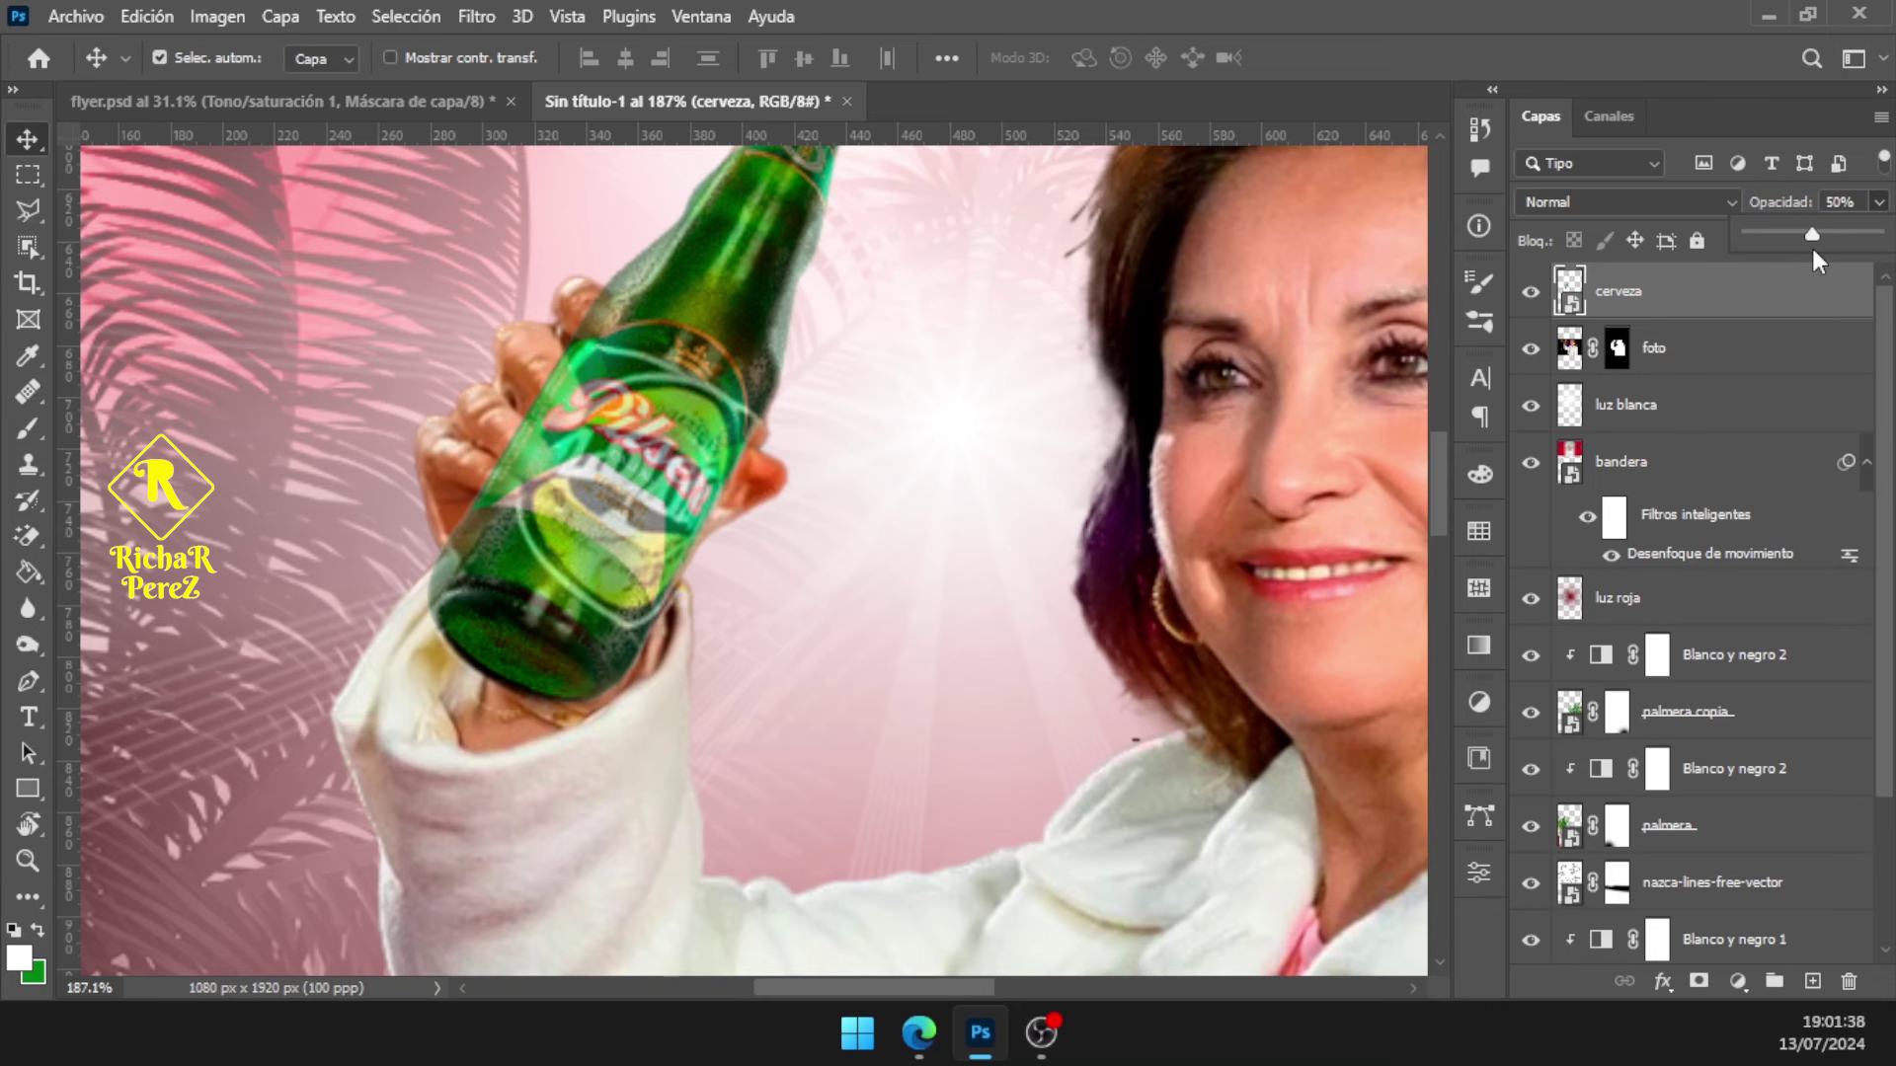
pyautogui.click(1644, 324)
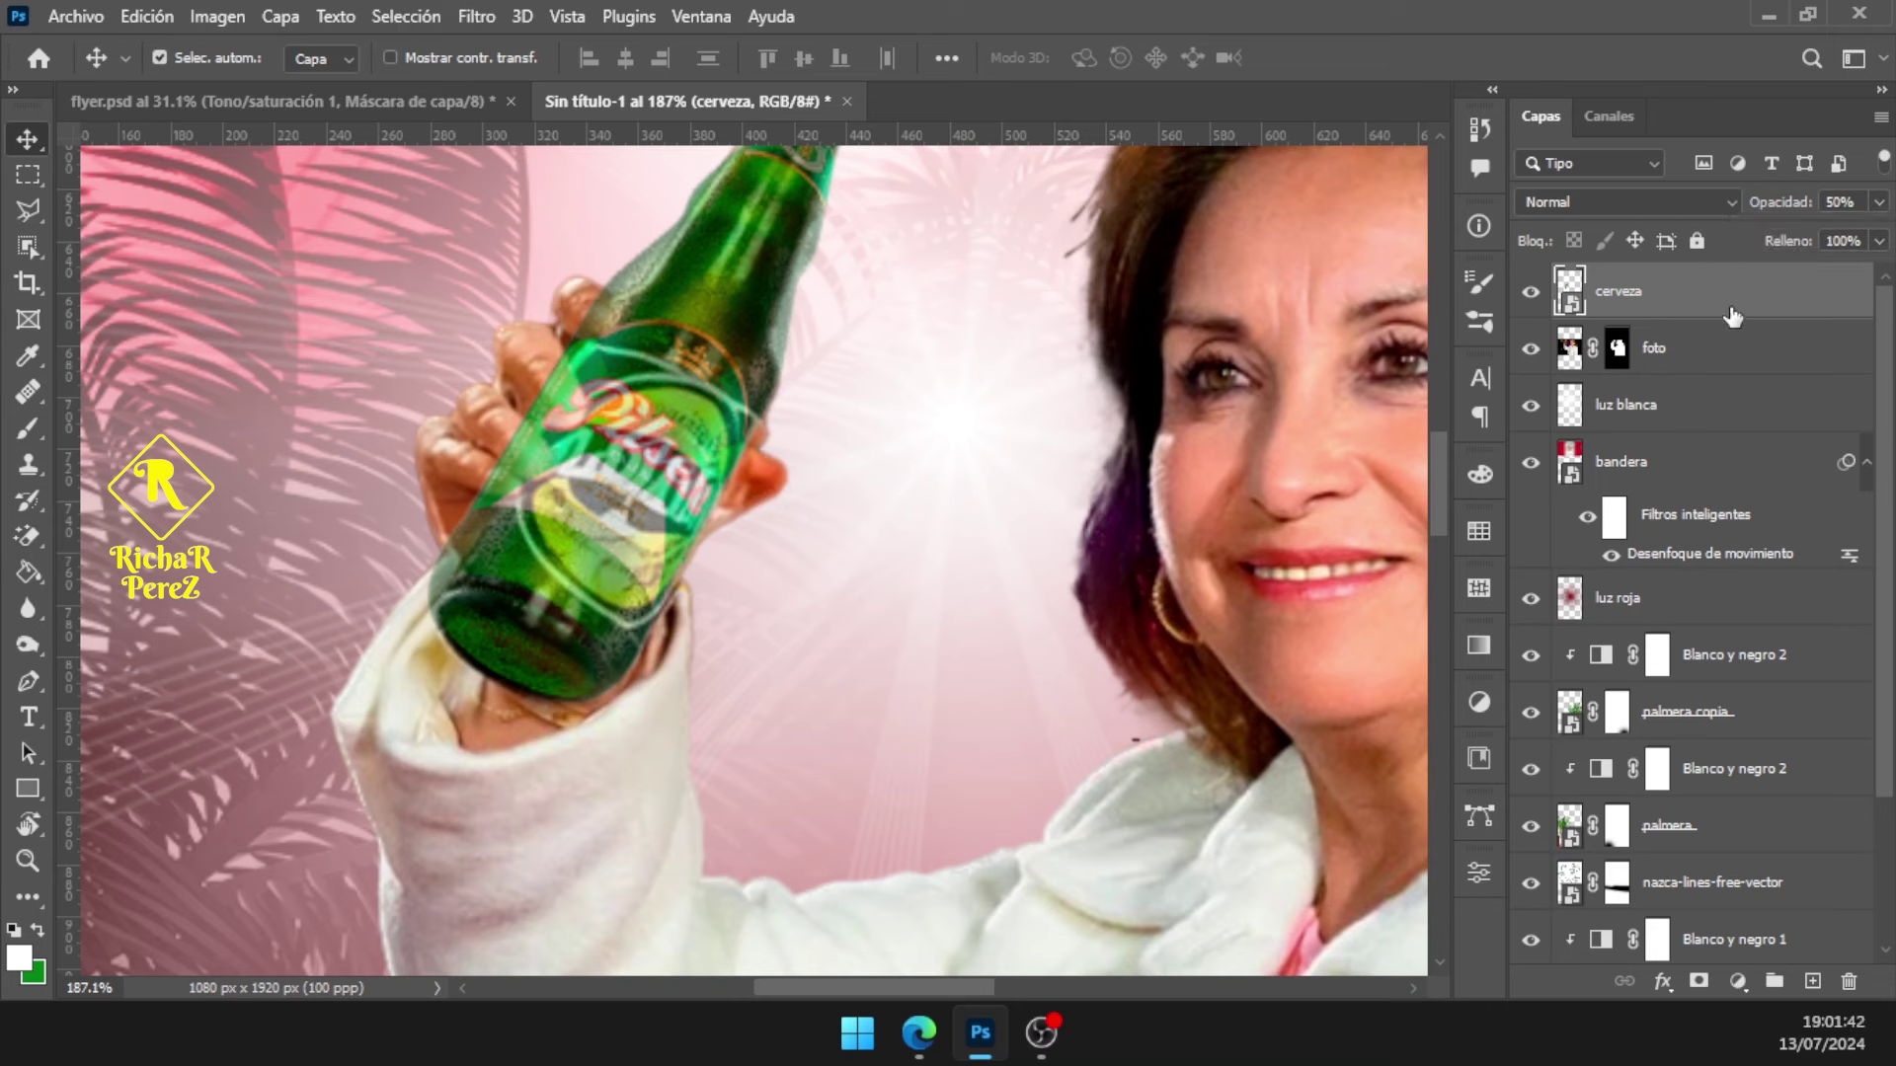
pyautogui.click(1695, 983)
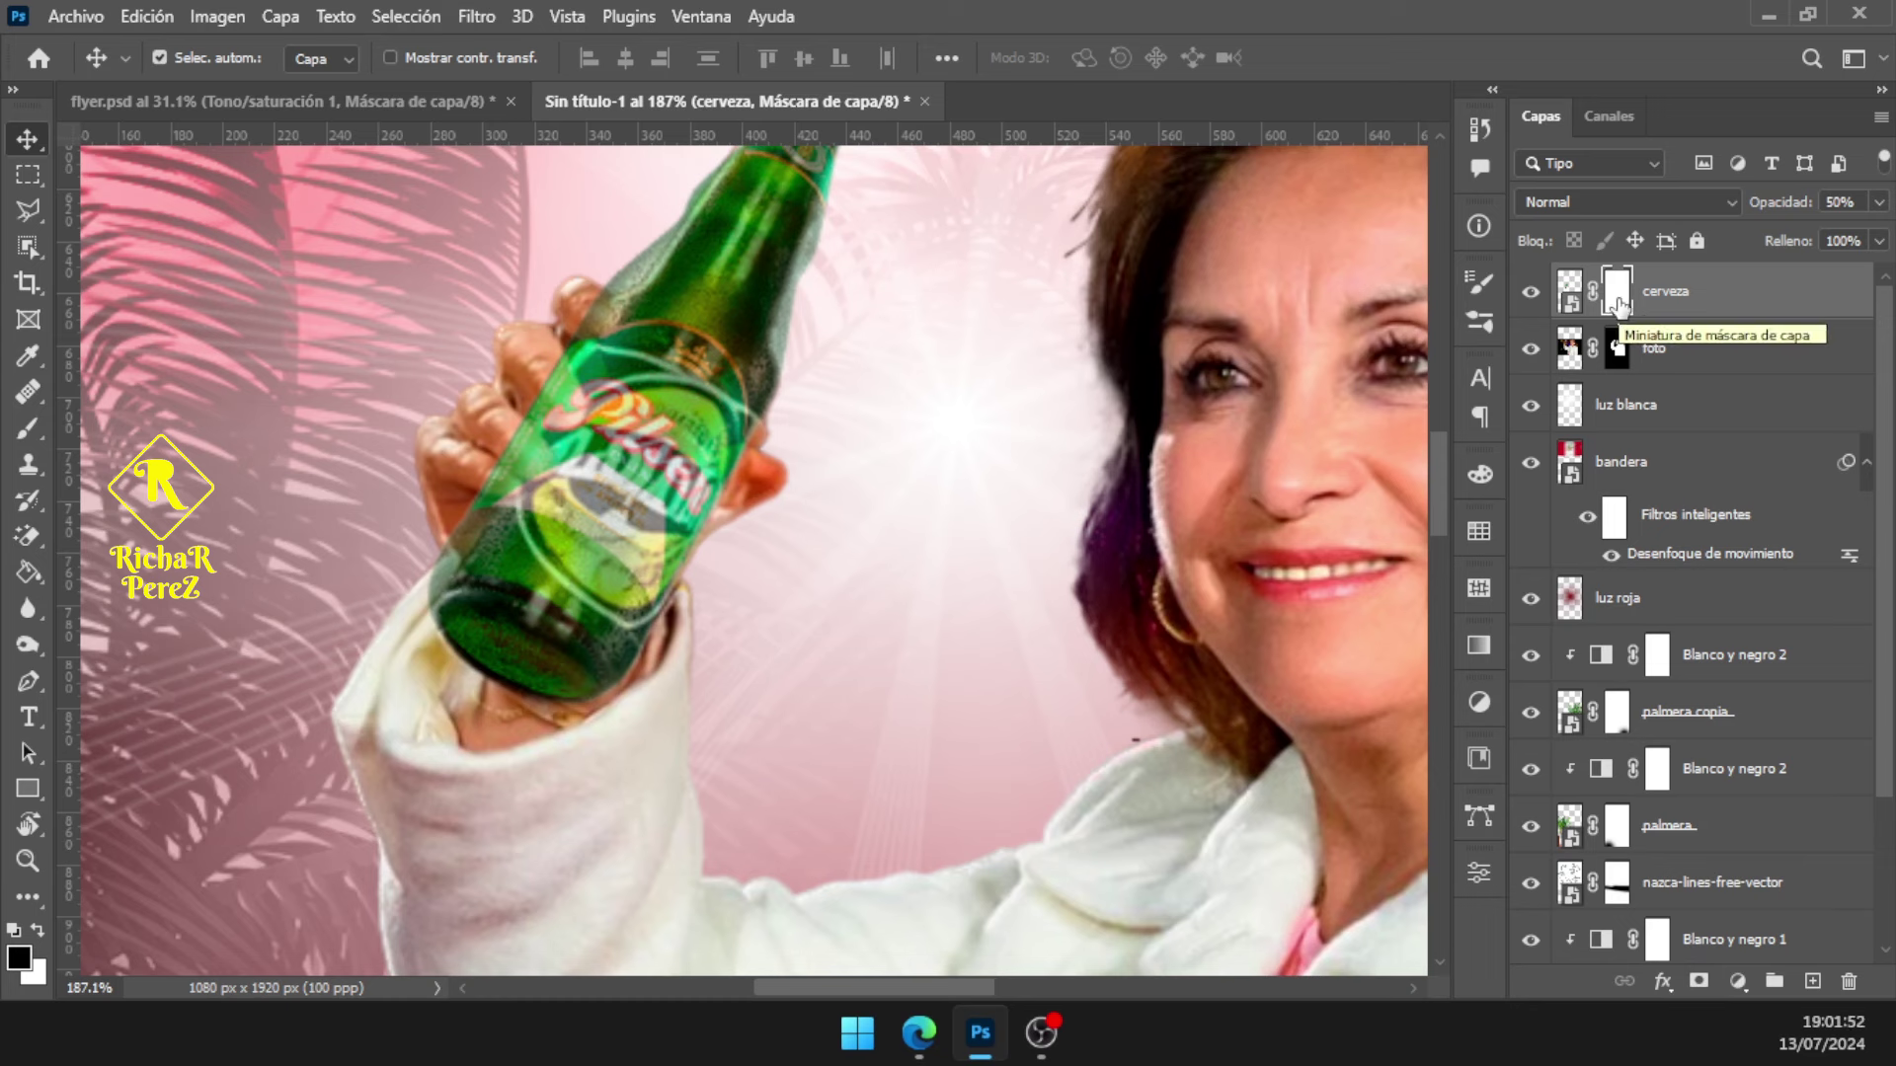
pyautogui.press('b')
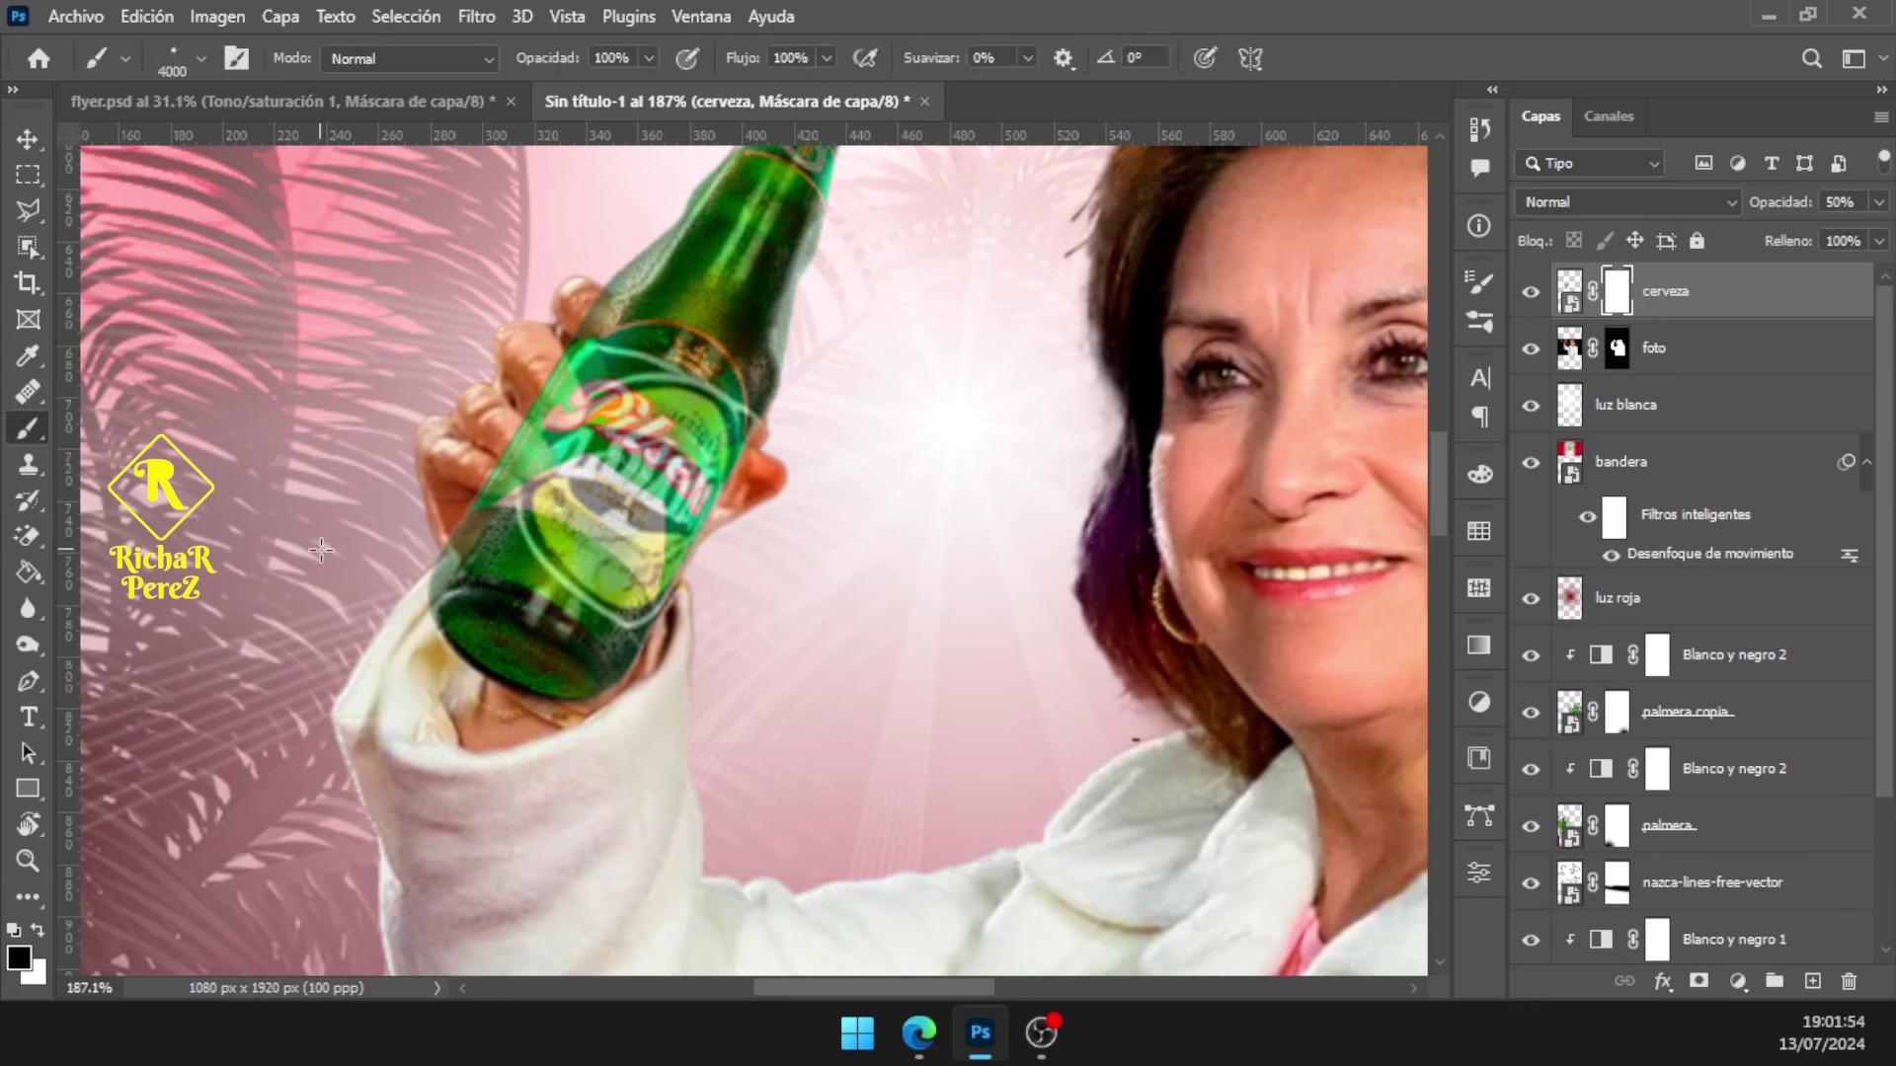
# Set up a fully hard round brush with black as the painting colour
pyautogui.rightClick(745, 584)
pyautogui.click(876, 181)
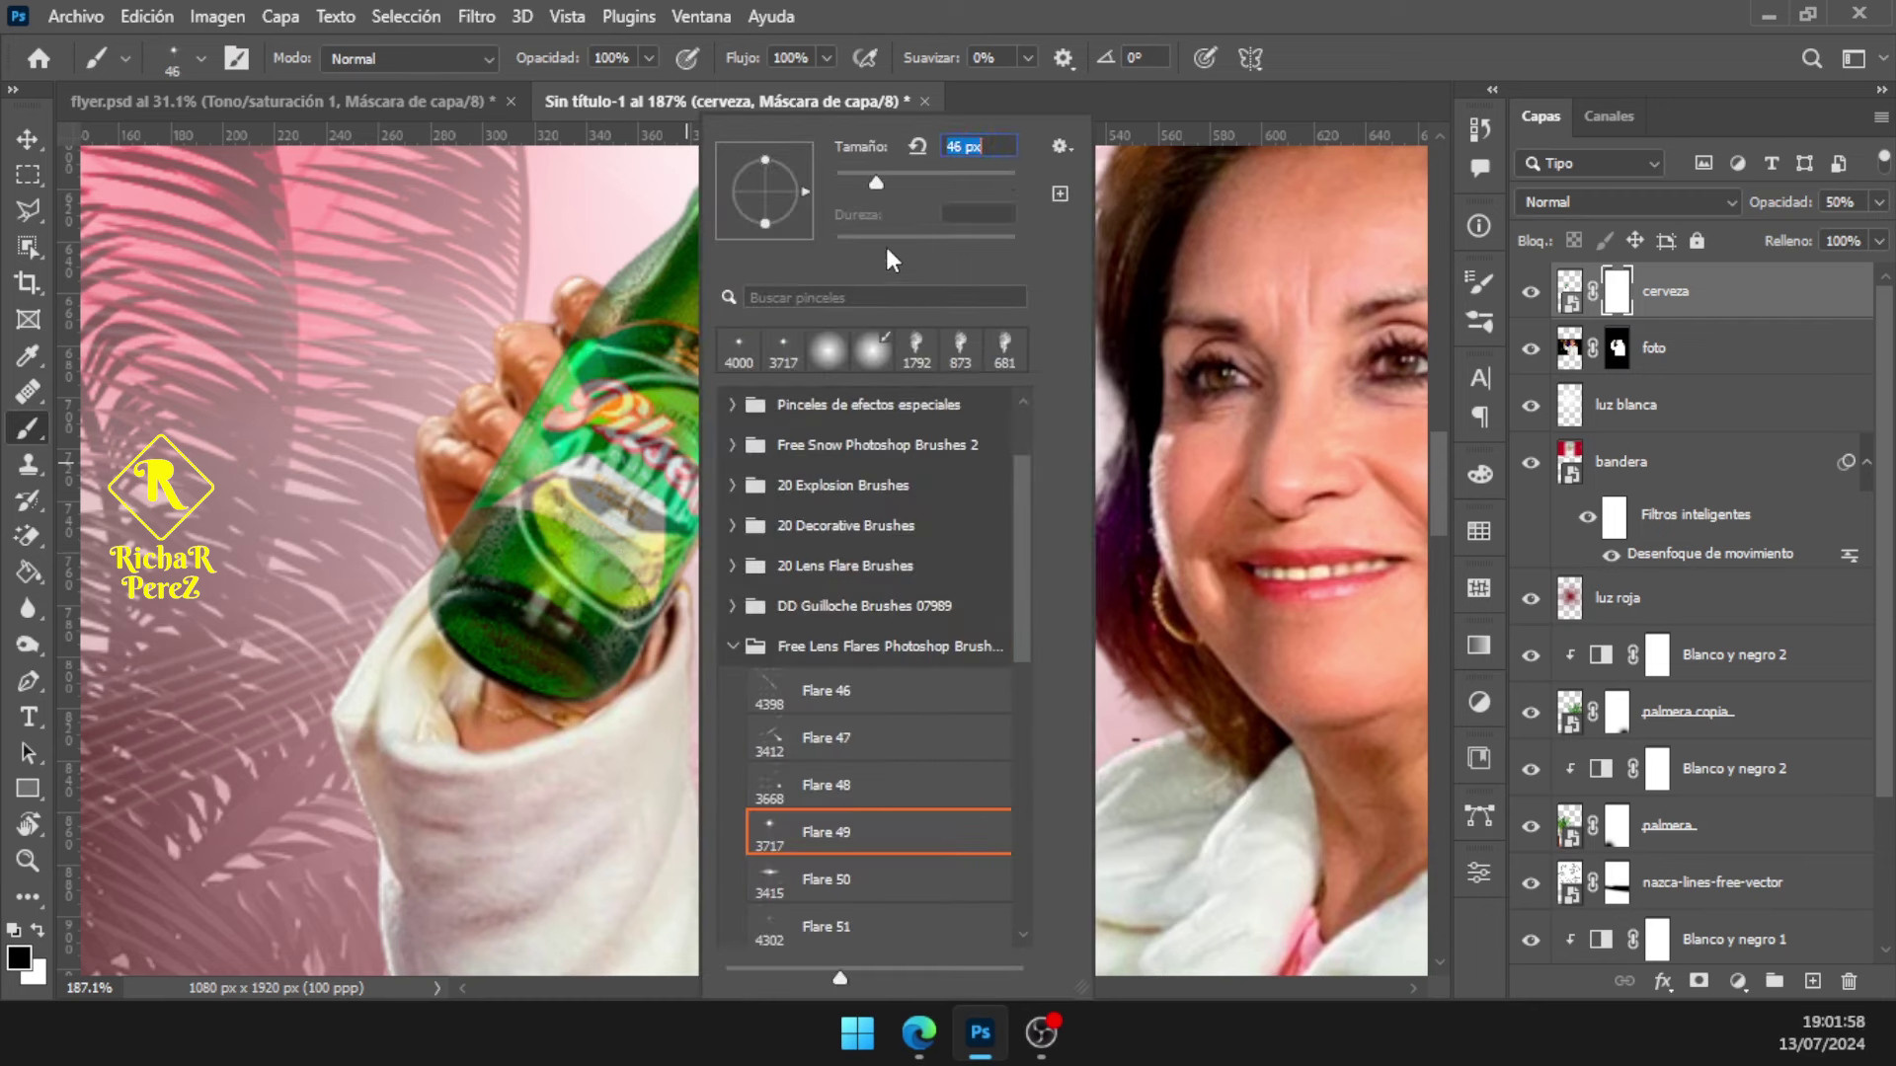
pyautogui.scroll(1, 1017, 387)
pyautogui.scroll(3, 1010, 450)
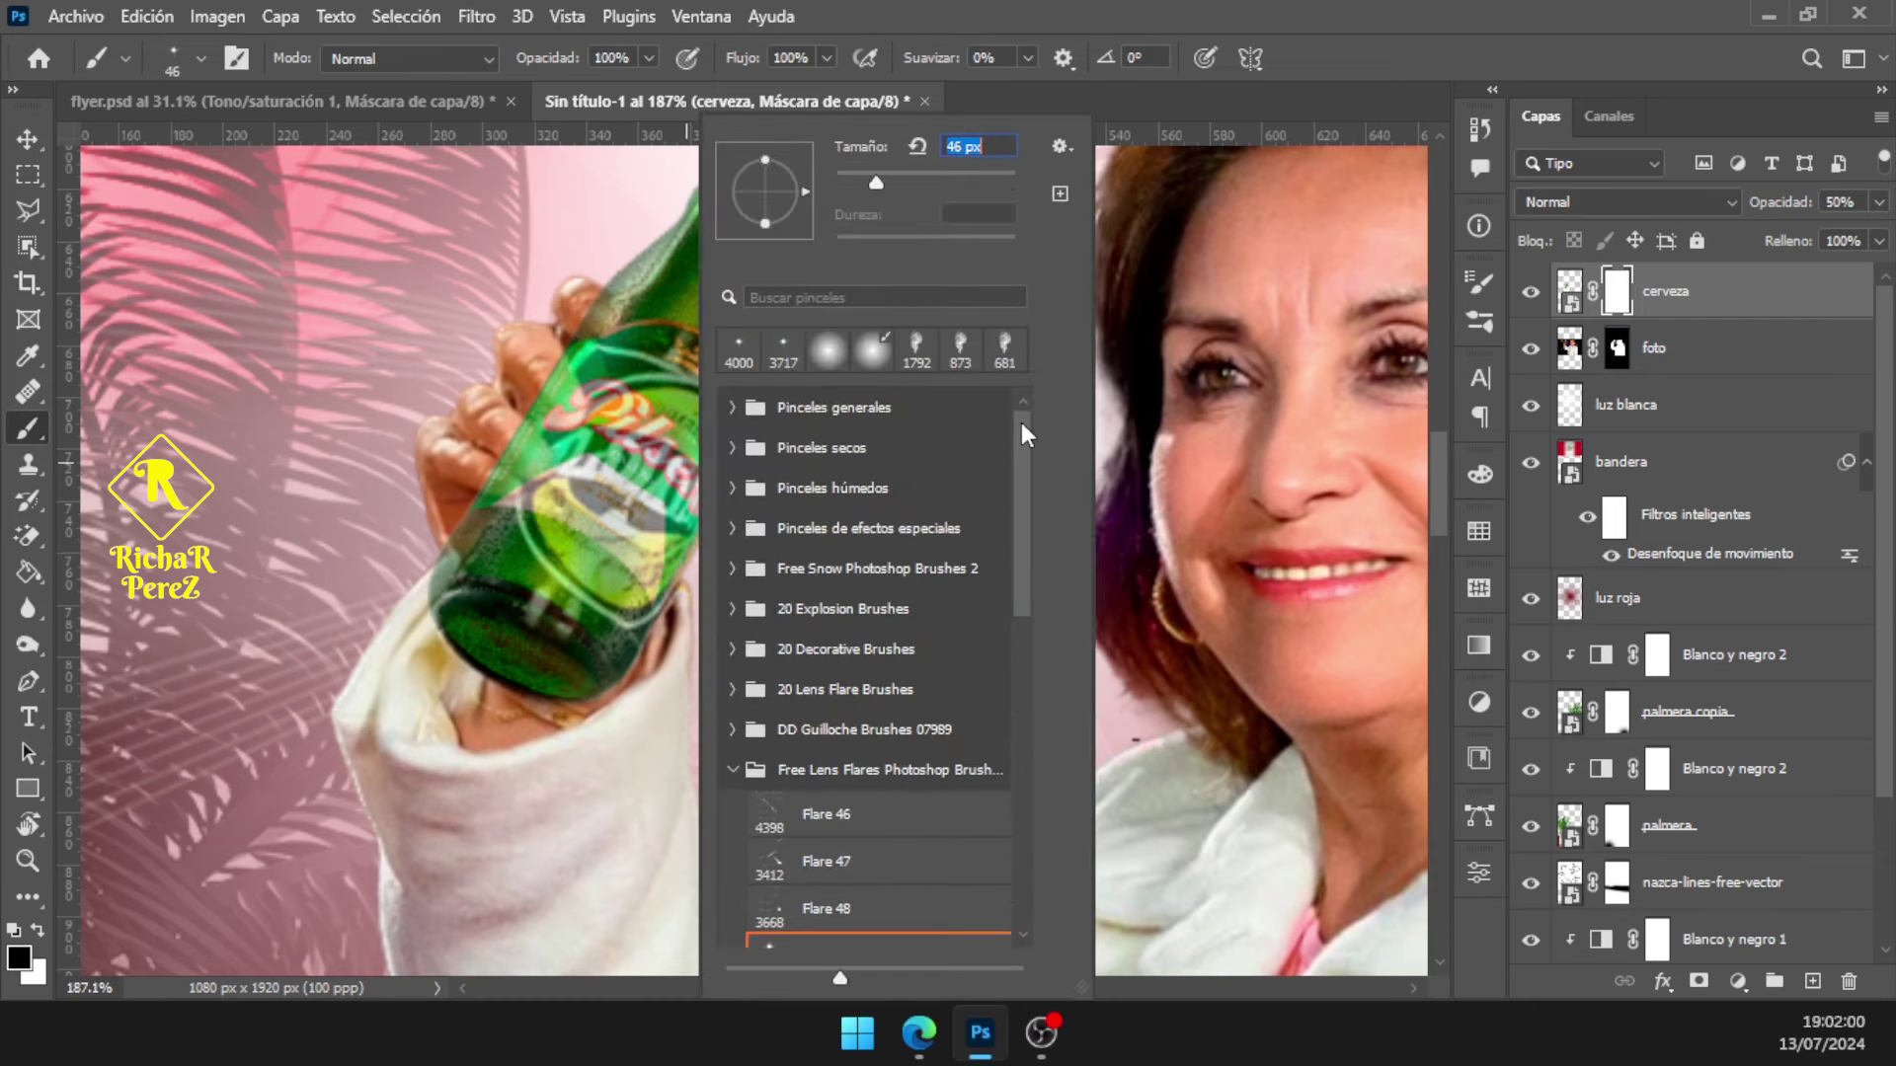
pyautogui.click(827, 355)
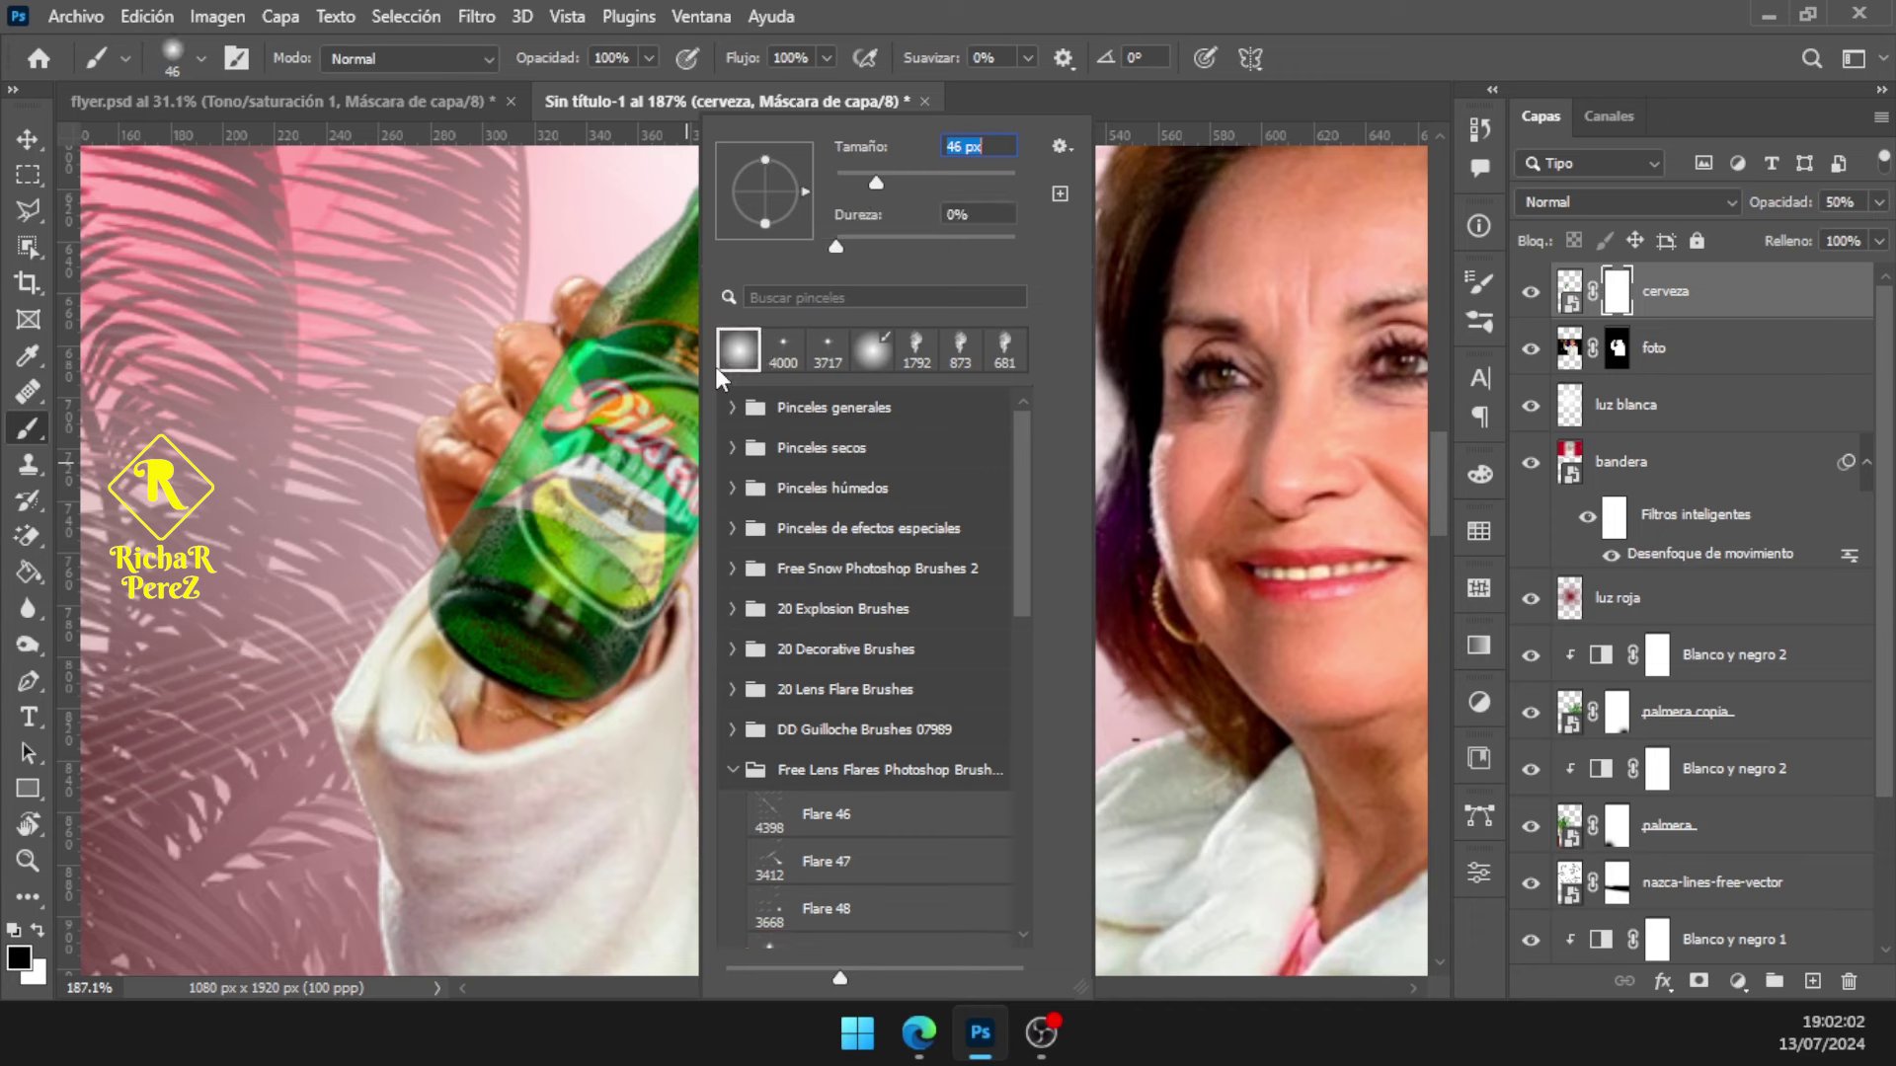
pyautogui.moveTo(835, 247); pyautogui.dragTo(1015, 247)
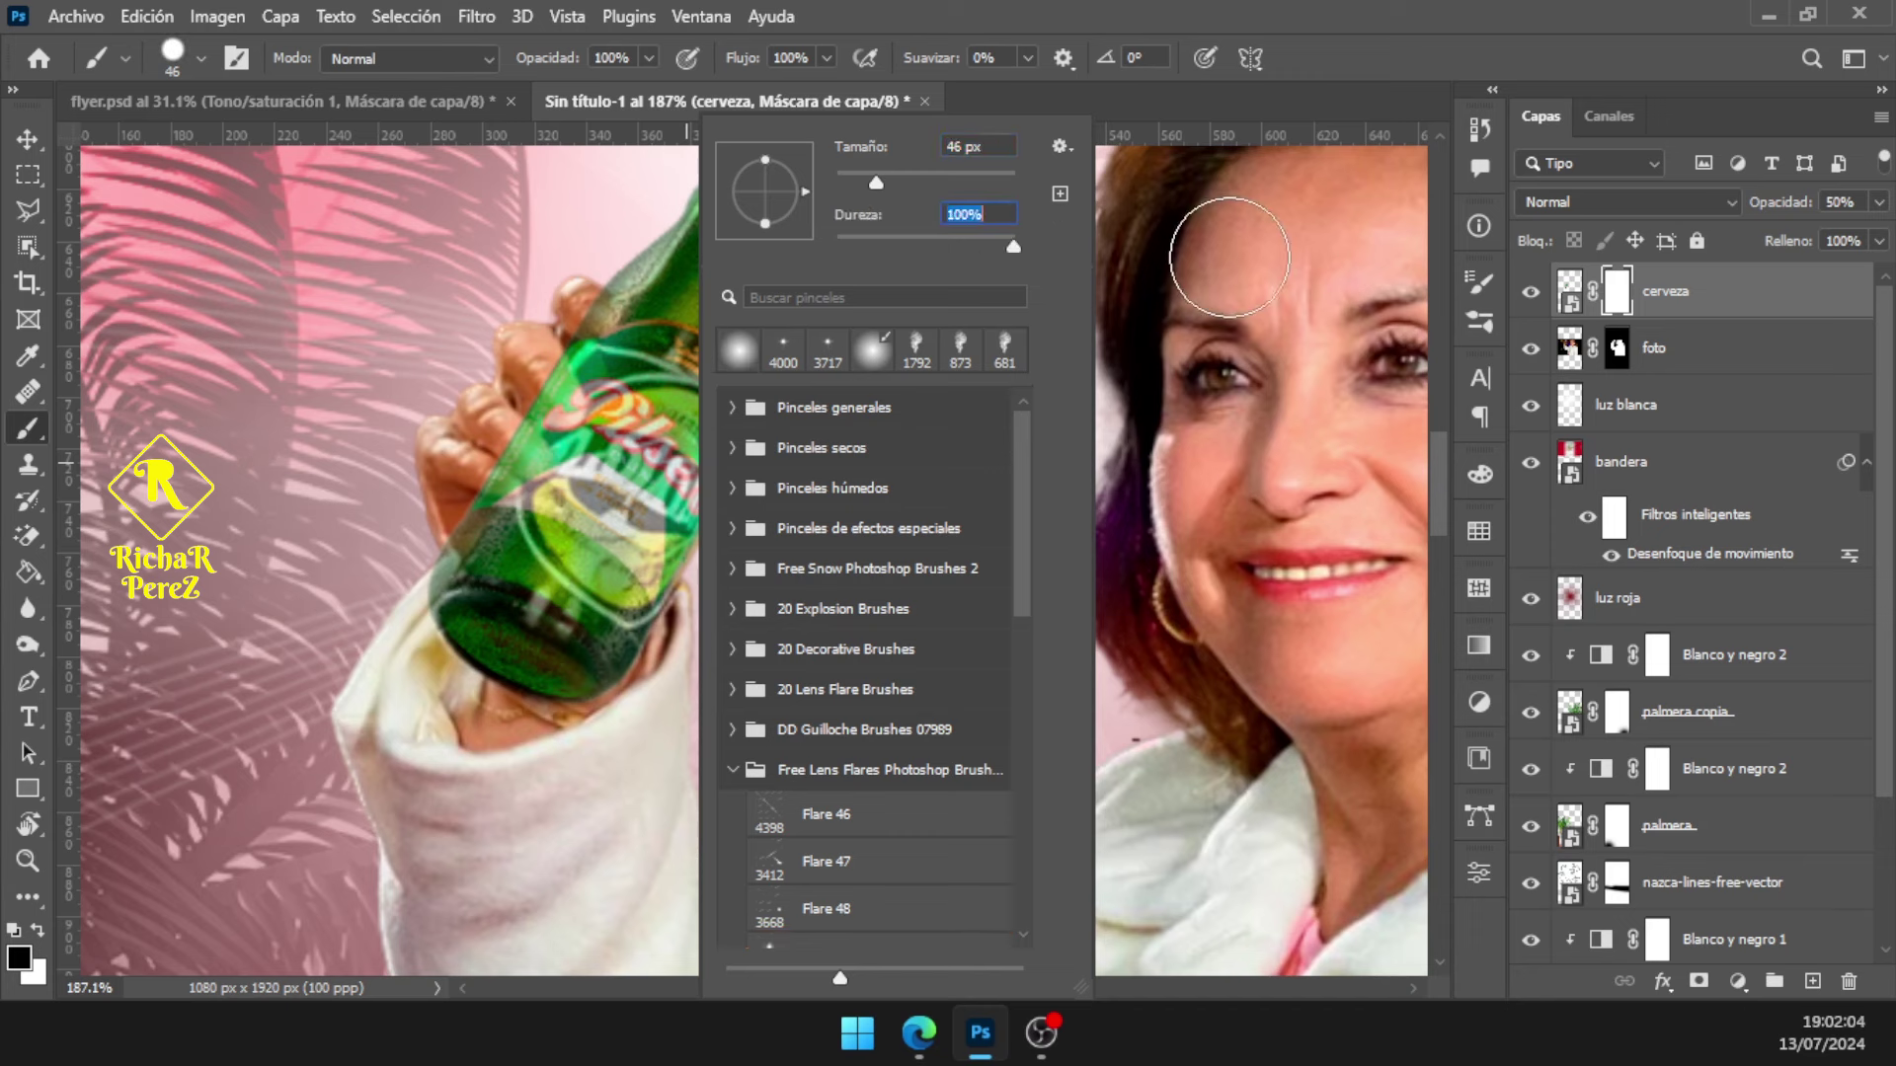
pyautogui.click(1620, 297)
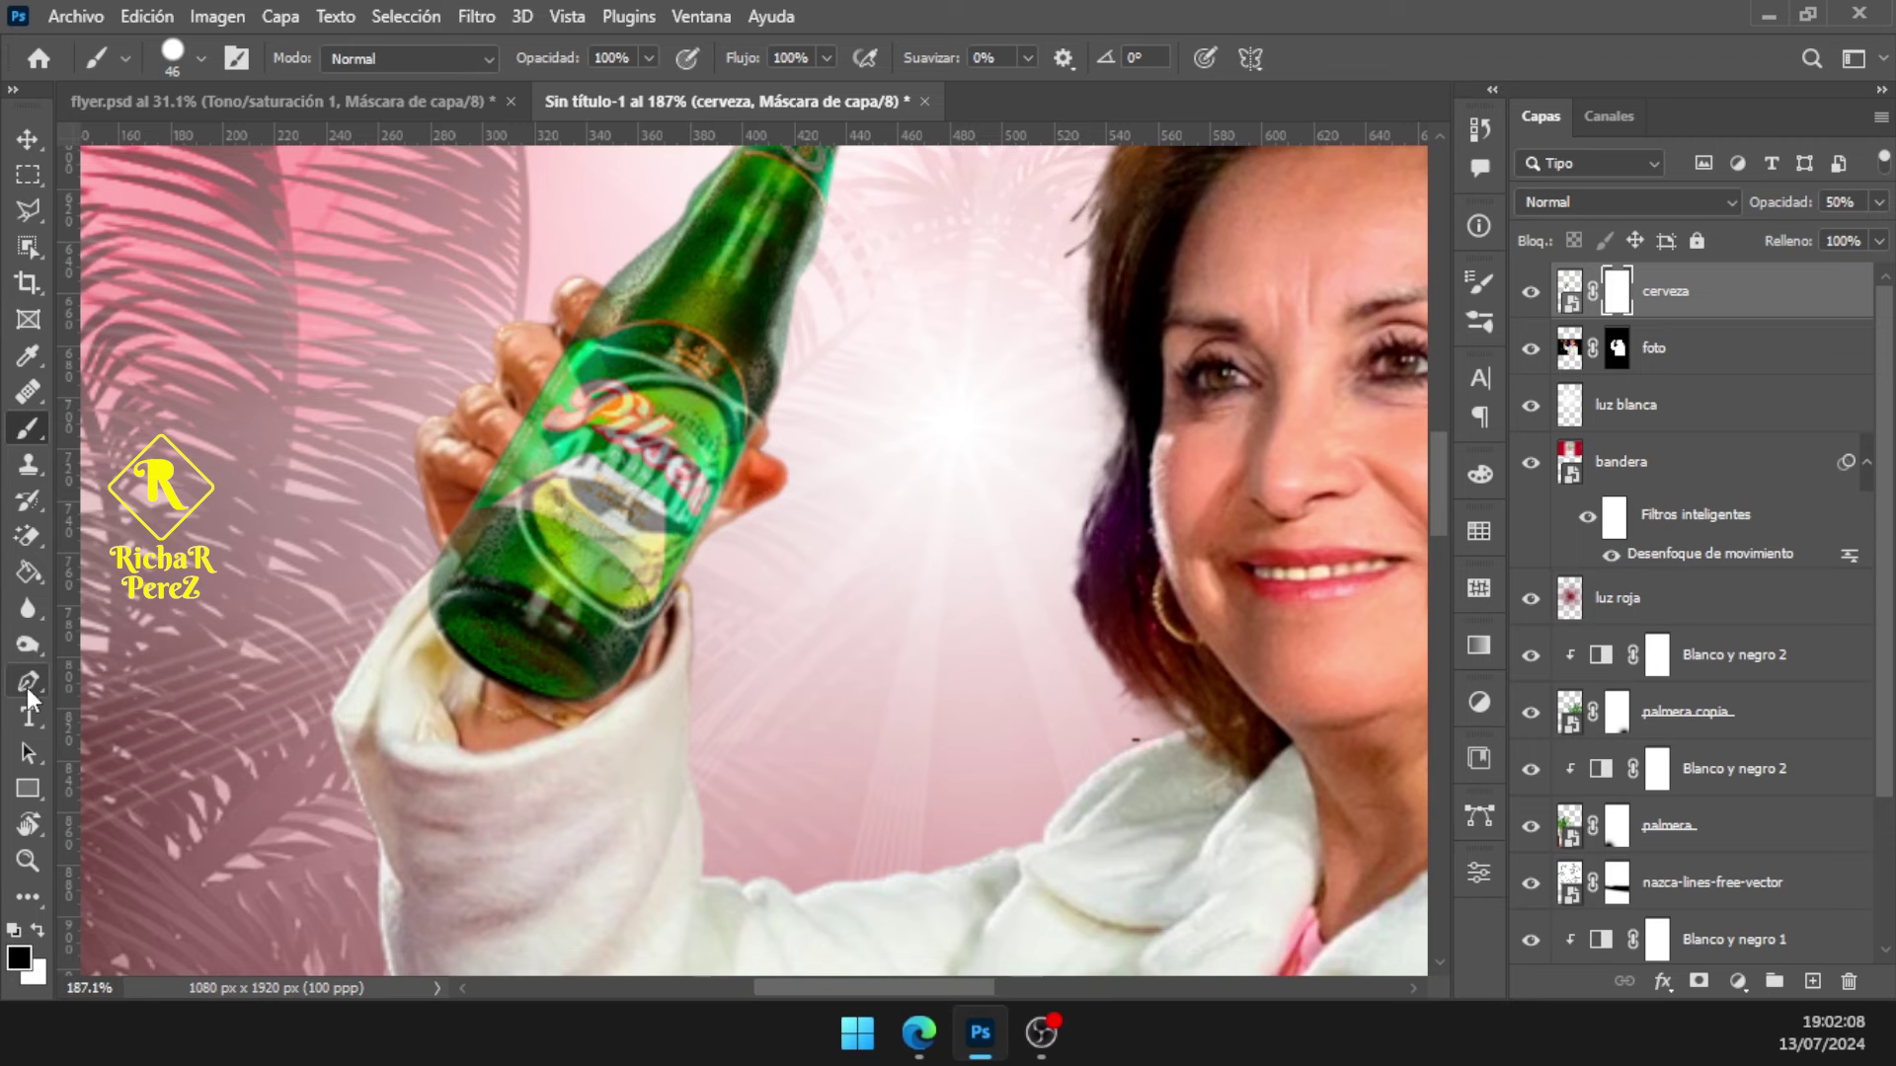
pyautogui.click(21, 962)
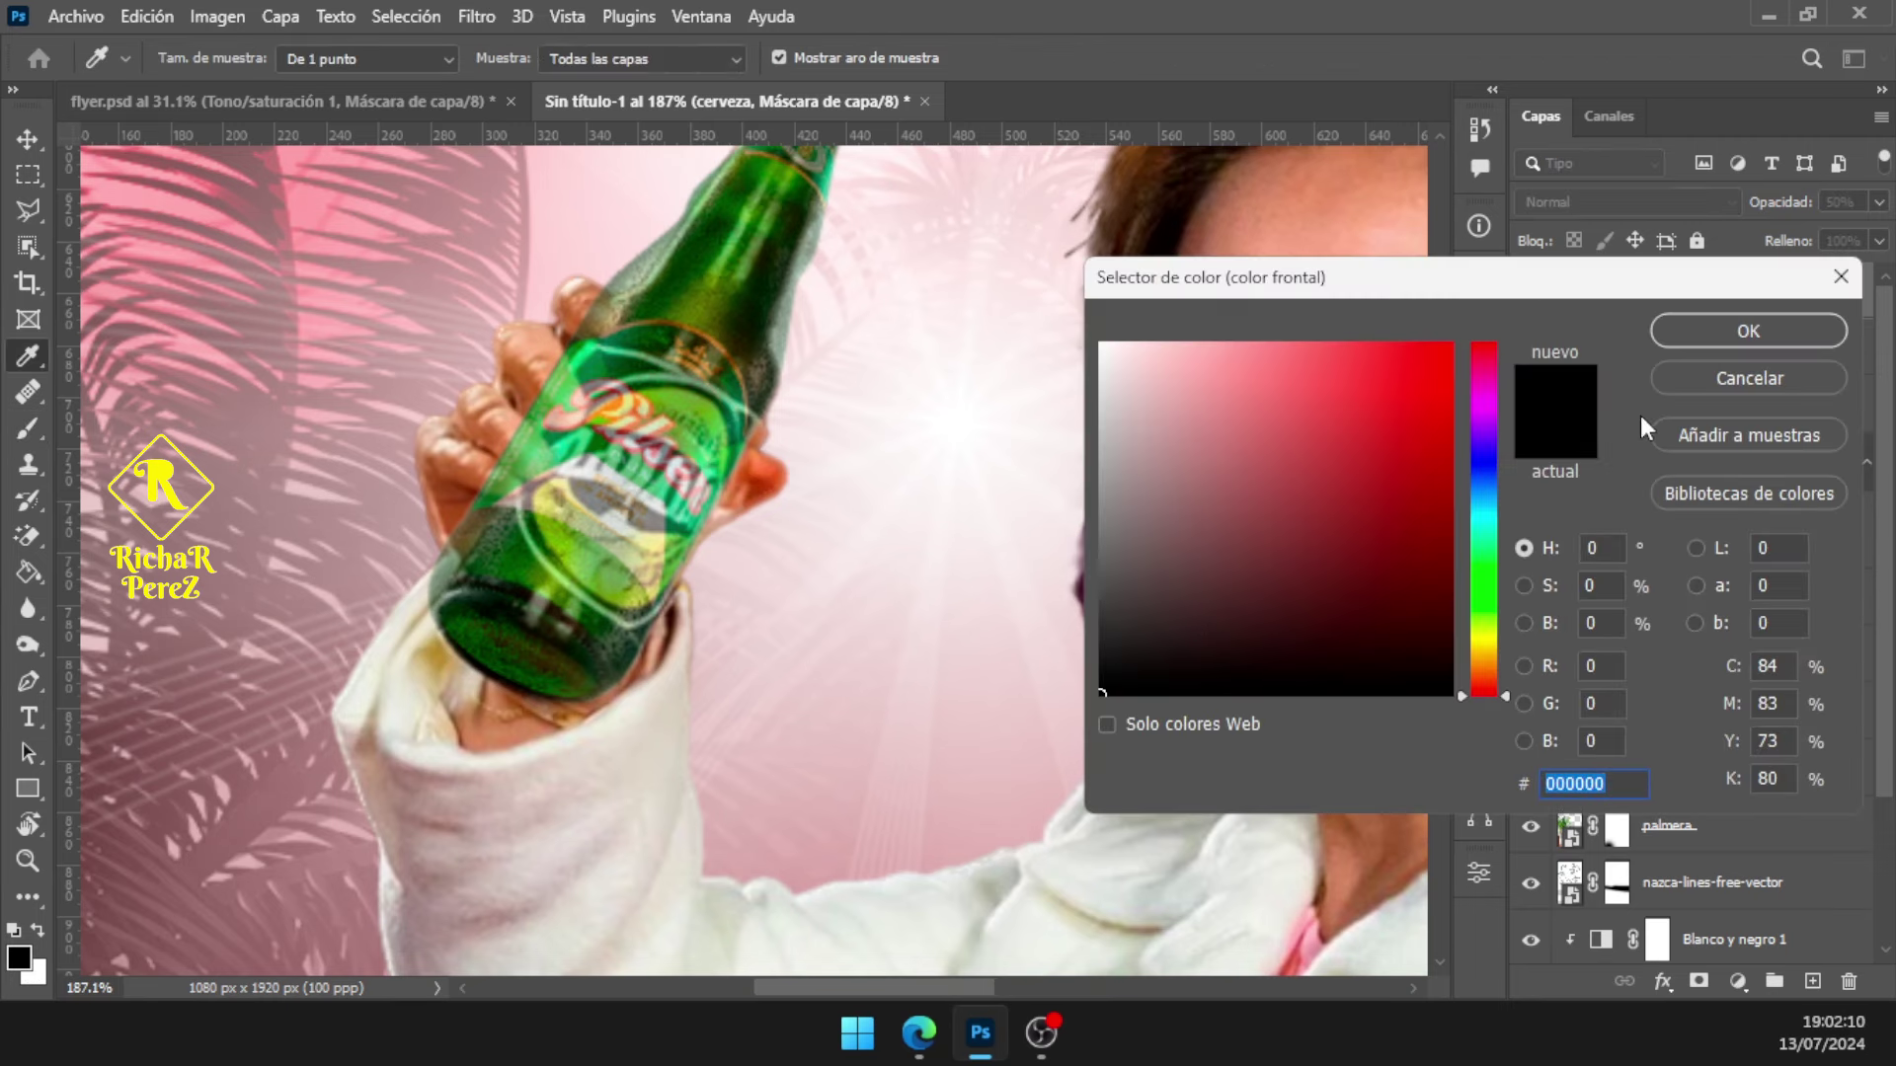
pyautogui.click(1732, 341)
# Paint the cerveza mask with a ~9 px brush so her fingertips show over the bottle
pyautogui.scroll(3, 523, 486)
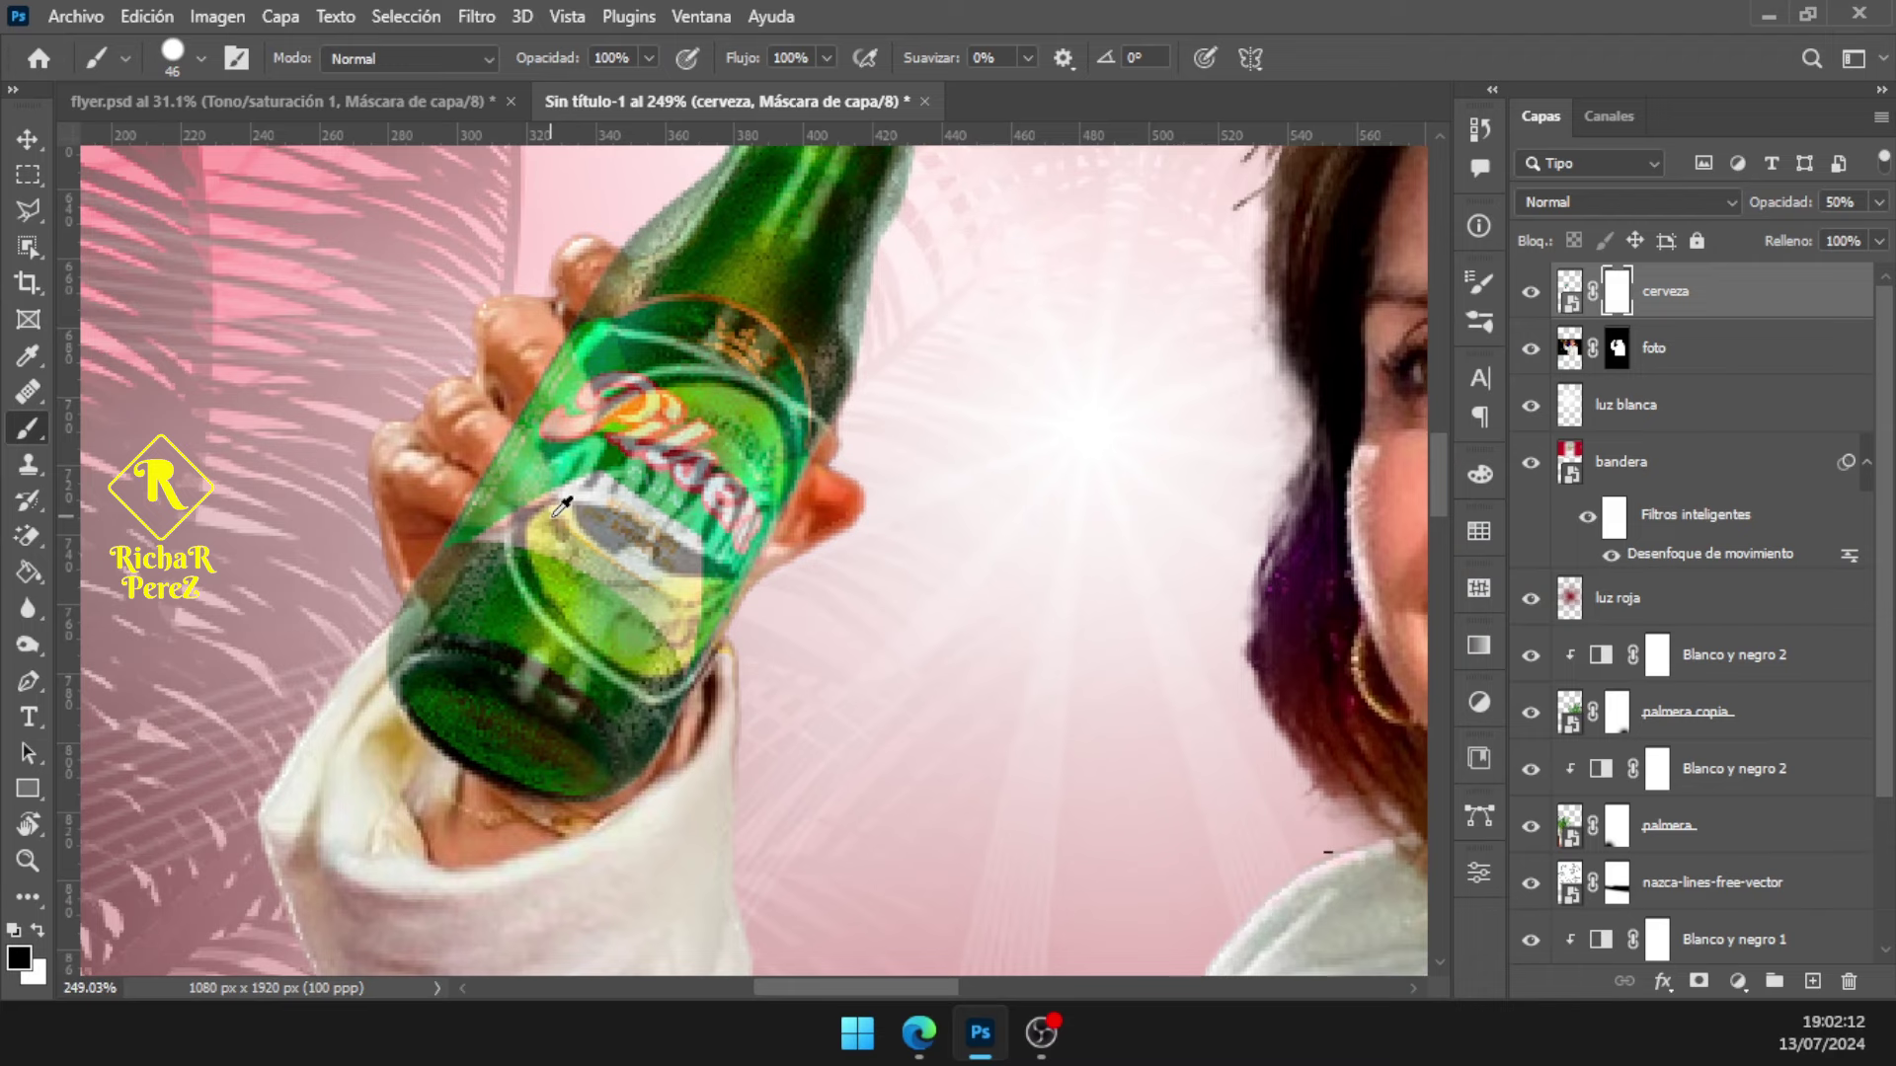
pyautogui.moveTo(523, 486)
pyautogui.mouseDown()
pyautogui.moveTo(478, 494)
pyautogui.moveTo(431, 464)
pyautogui.moveTo(625, 427)
pyautogui.moveTo(556, 323)
pyautogui.mouseUp()
pyautogui.scroll(3, 478, 494)
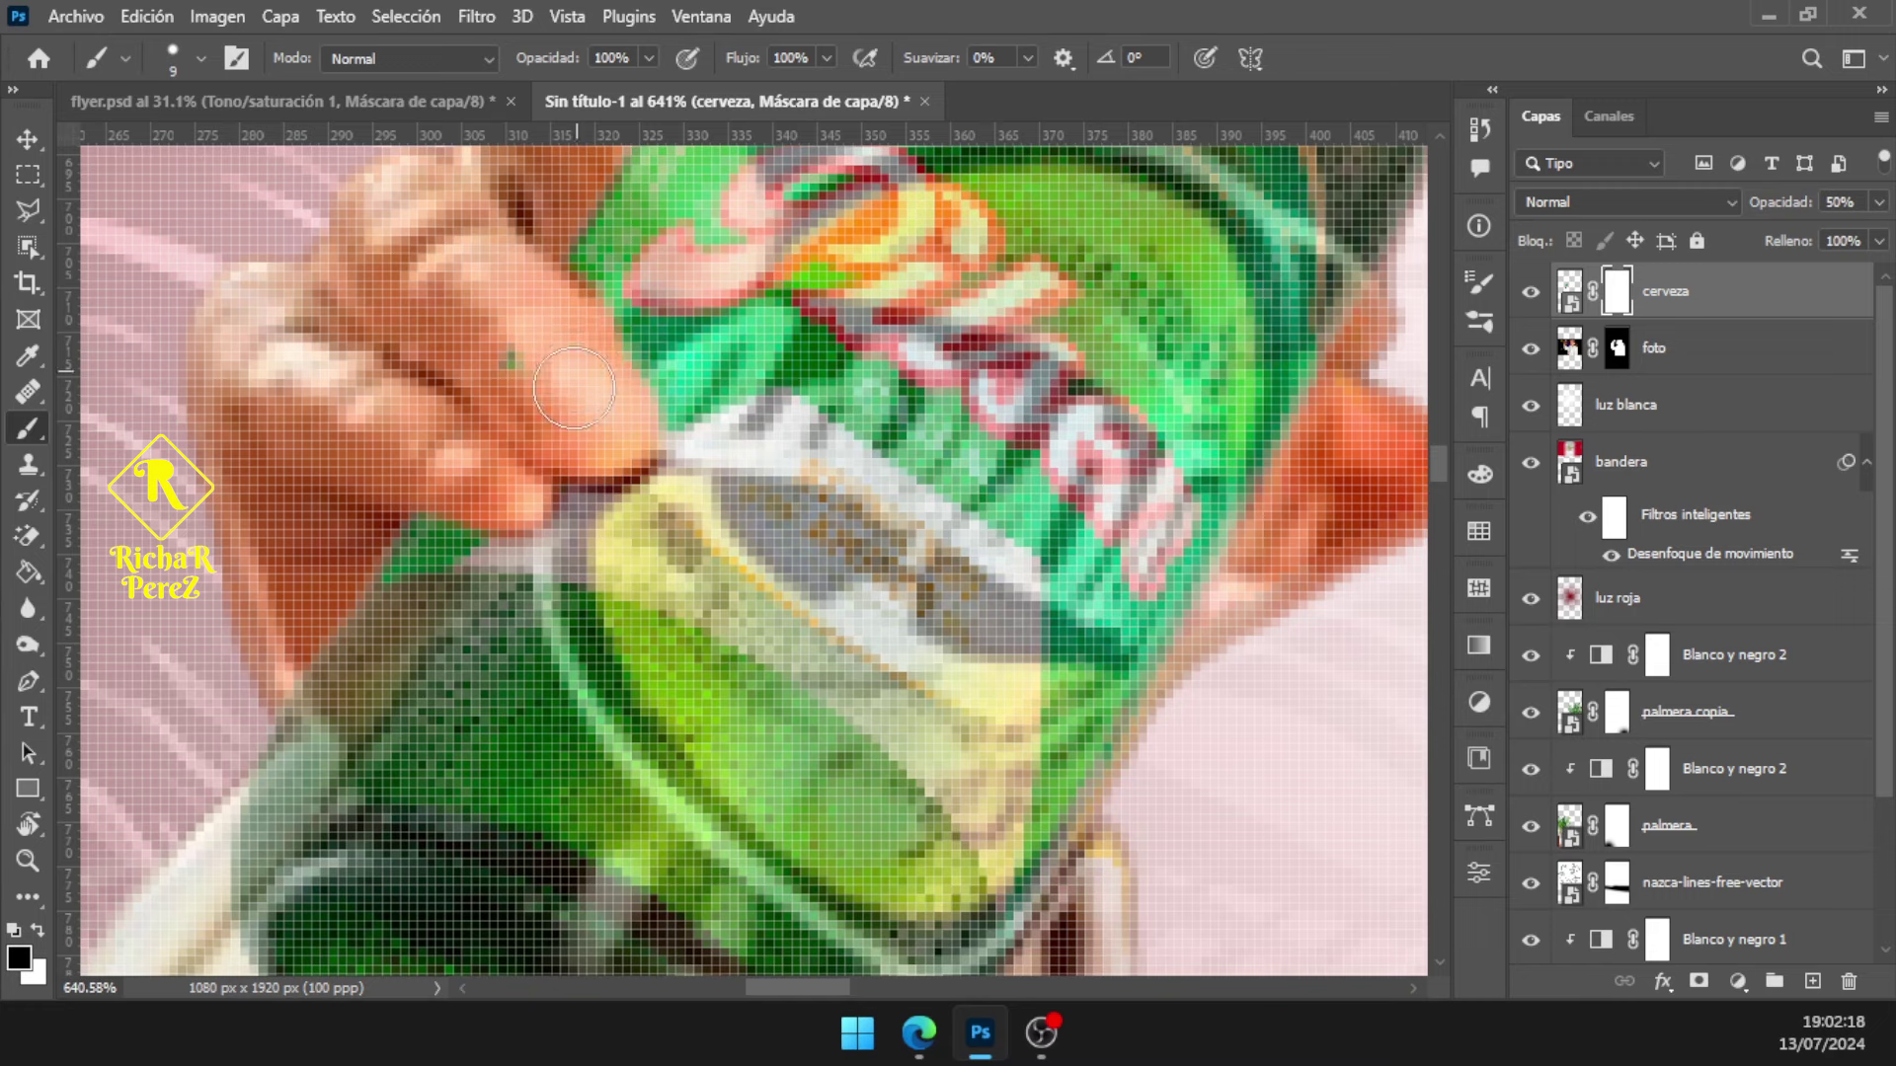
pyautogui.scroll(3, 577, 373)
pyautogui.moveTo(593, 484)
pyautogui.mouseDown()
pyautogui.moveTo(713, 450)
pyautogui.moveTo(648, 457)
pyautogui.mouseUp()
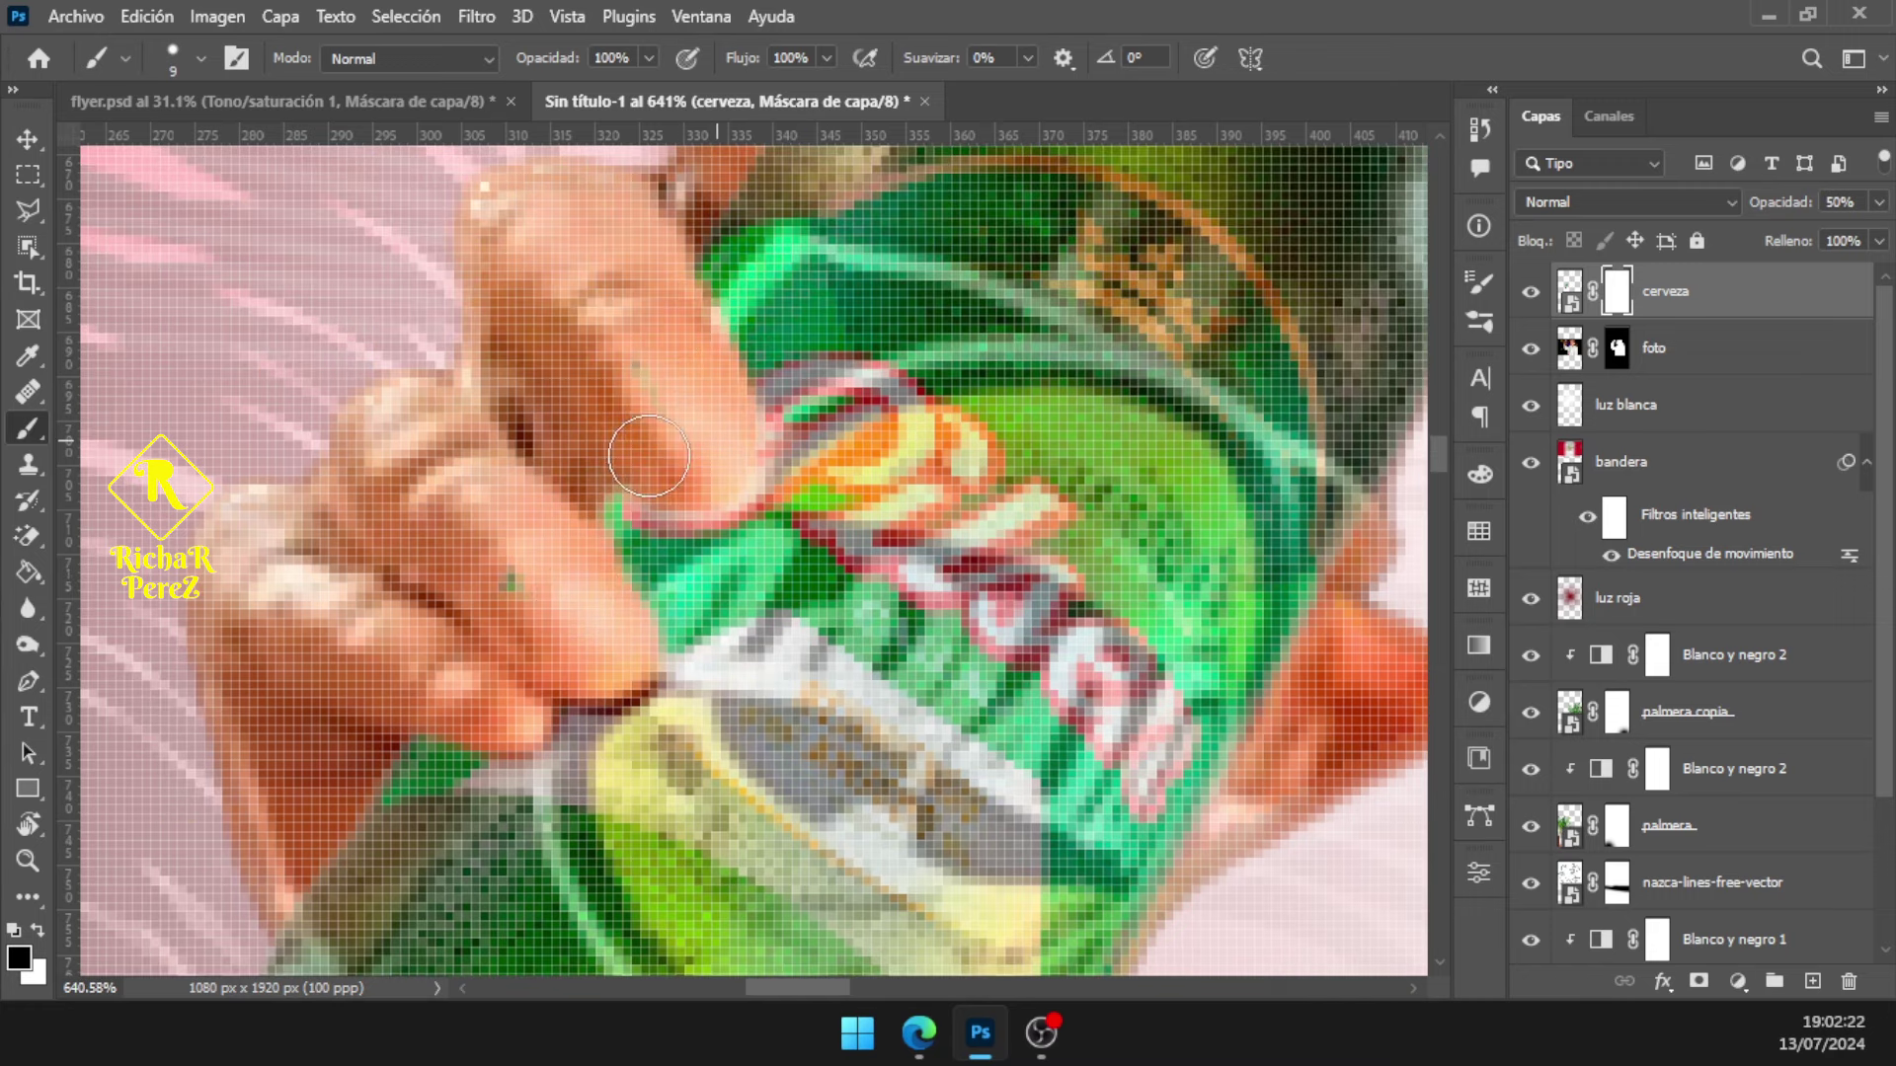
pyautogui.scroll(2, 490, 516)
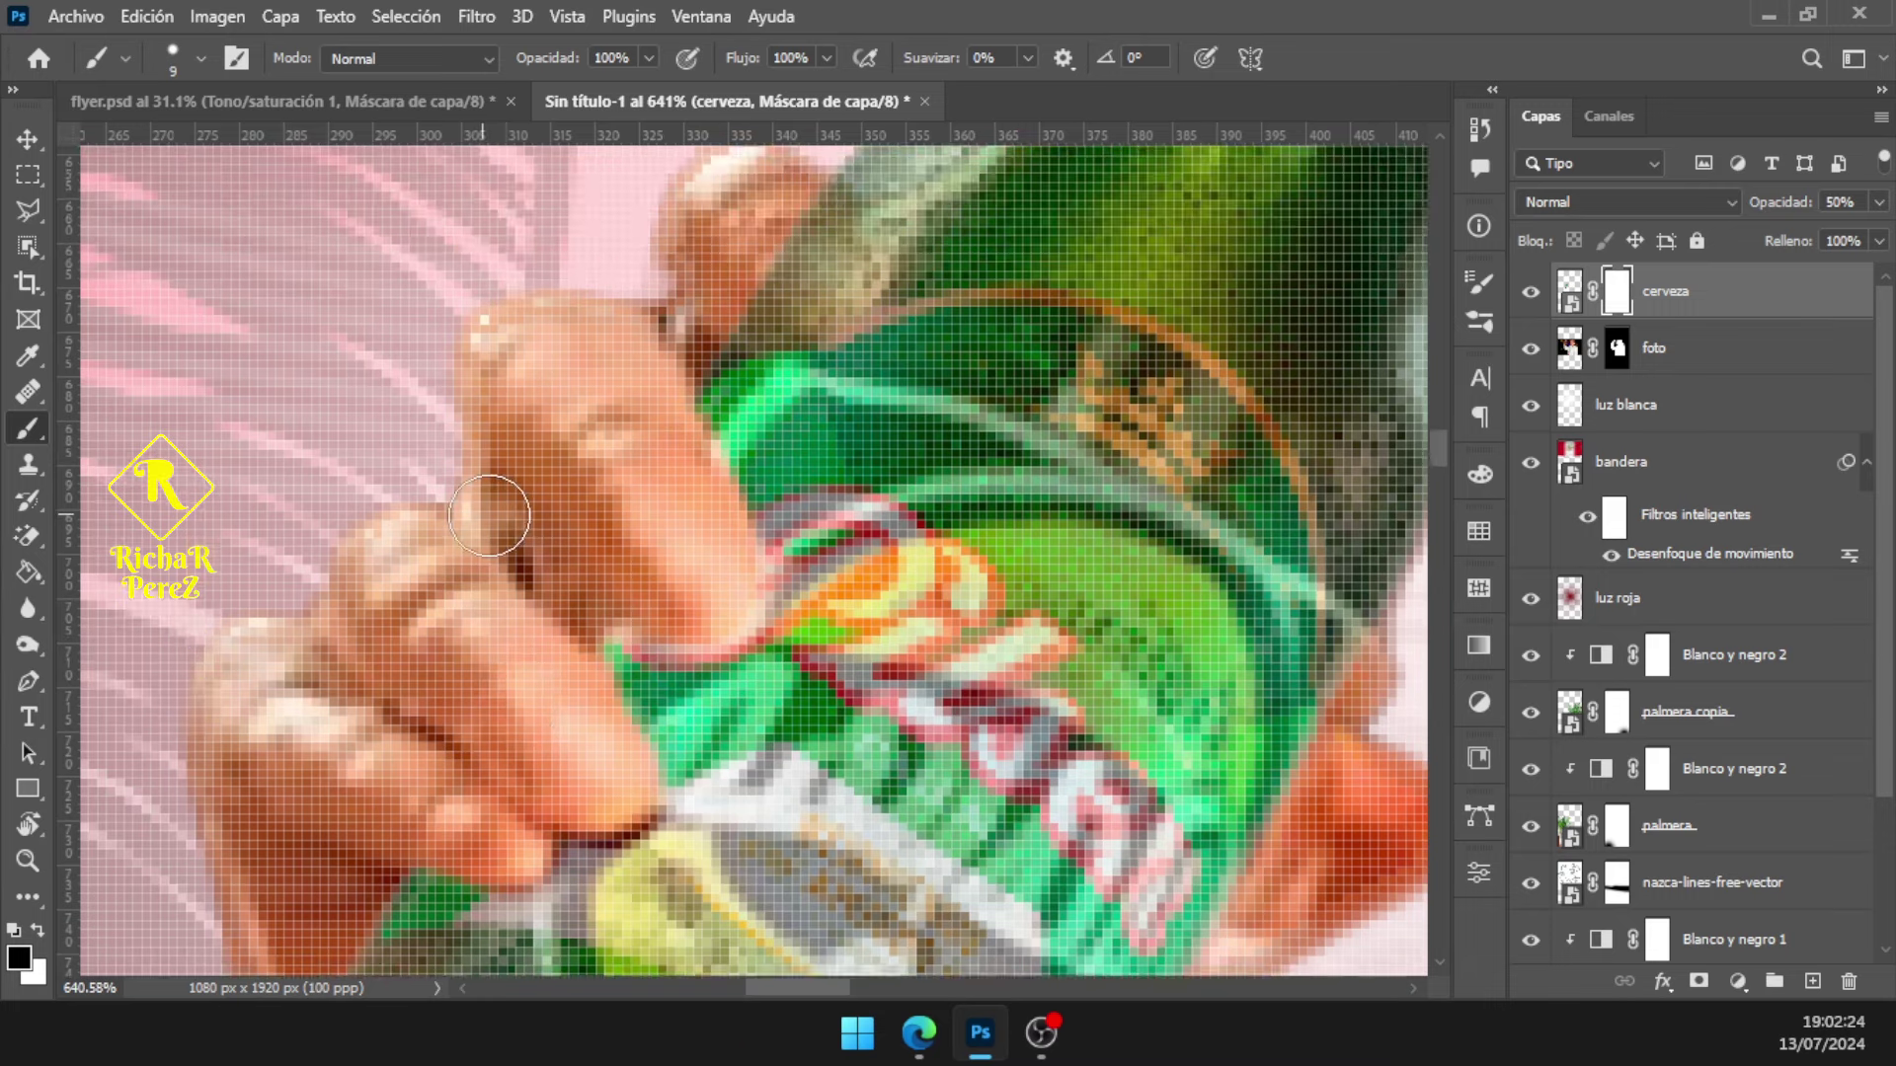
pyautogui.scroll(2, 490, 515)
pyautogui.moveTo(731, 355)
pyautogui.mouseDown()
pyautogui.moveTo(817, 370)
pyautogui.moveTo(884, 301)
pyautogui.mouseUp()
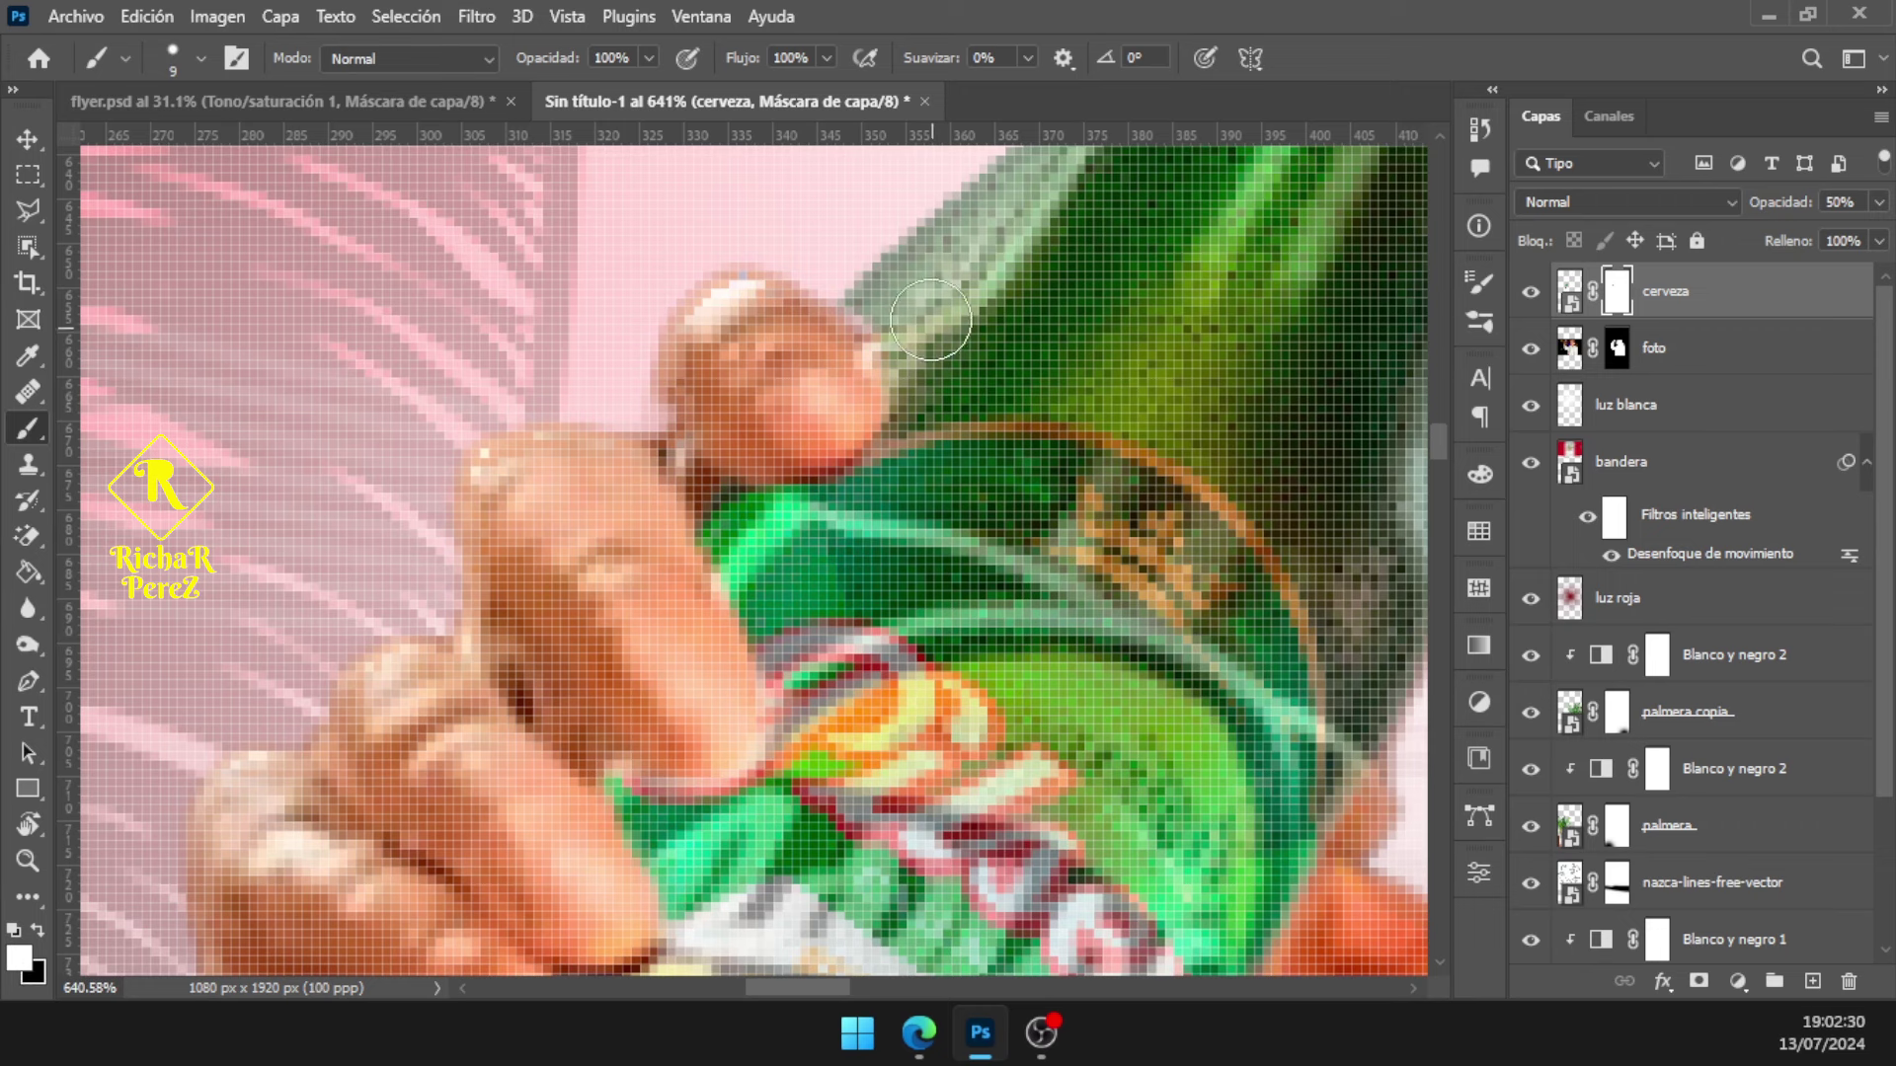
pyautogui.moveTo(869, 281); pyautogui.dragTo(864, 331)
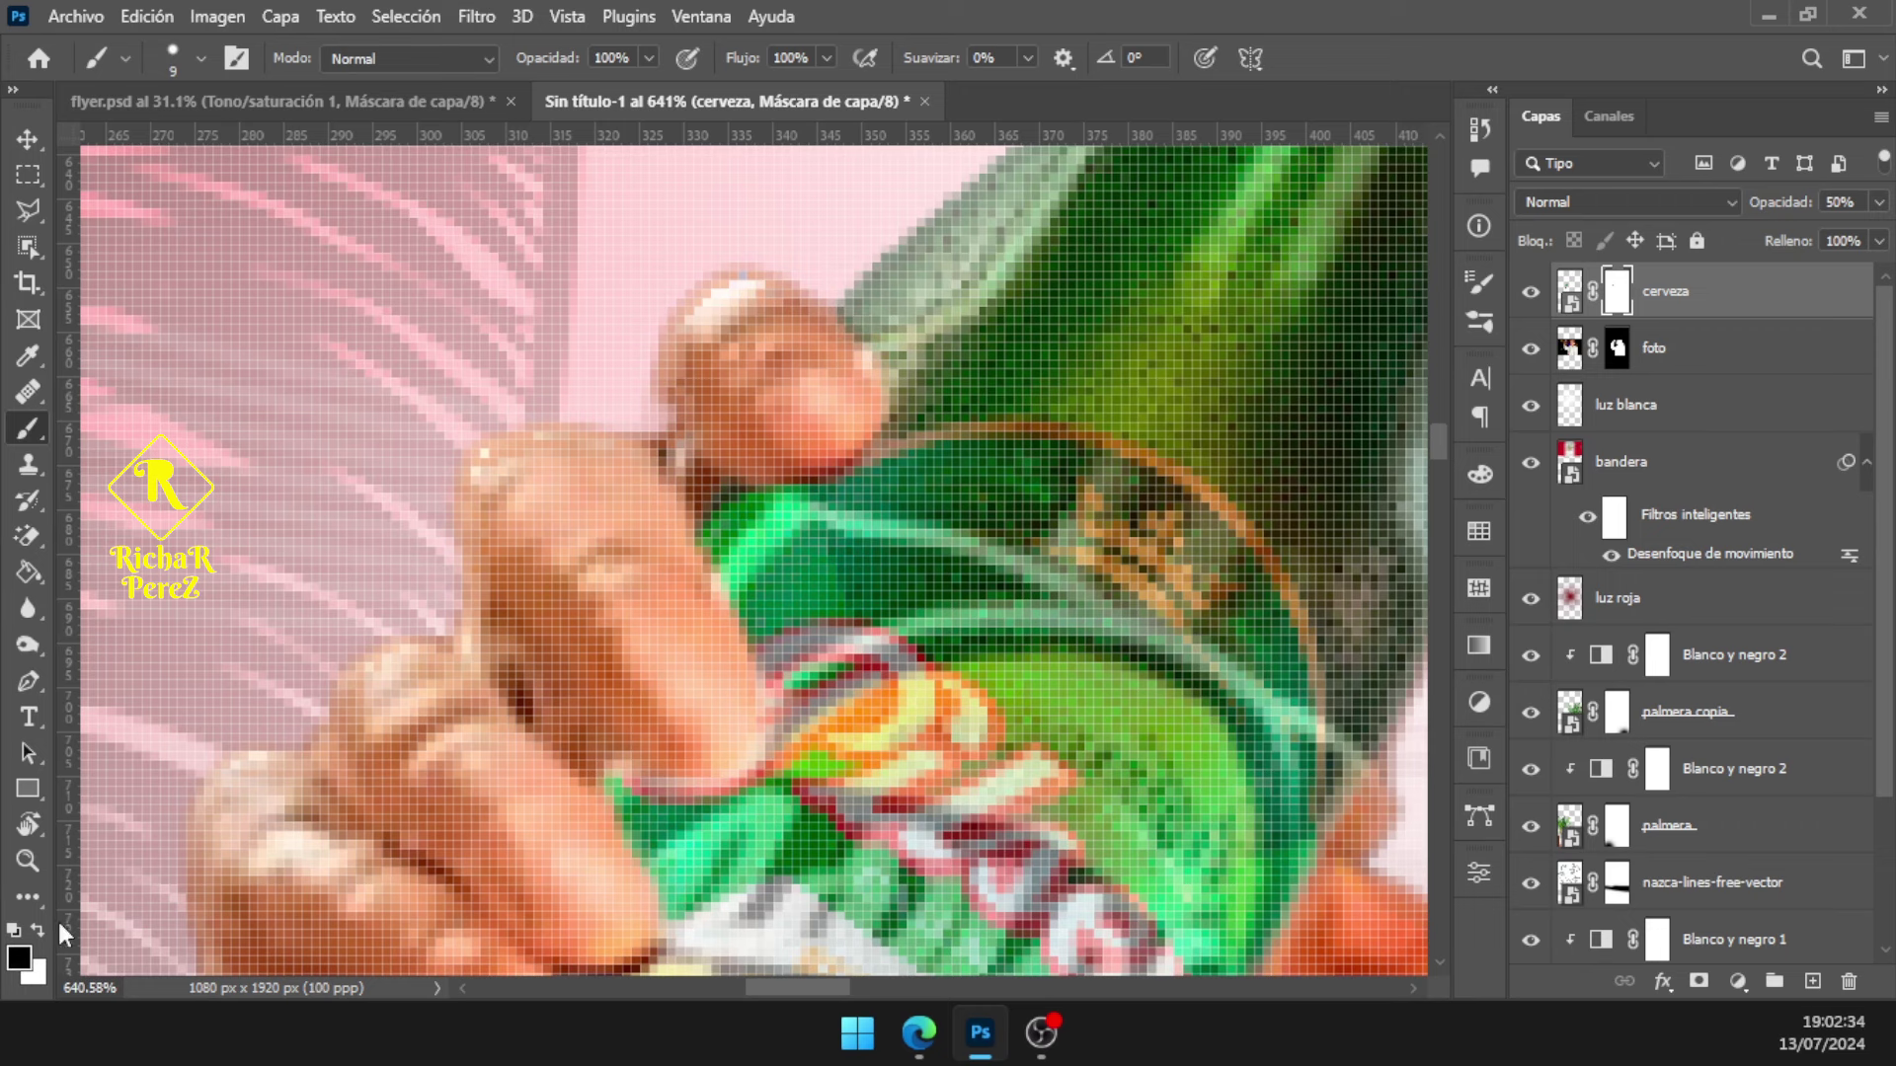
# Zoom out and raise the brush size to 44
pyautogui.scroll(-3, 1113, 597)
pyautogui.scroll(-3, 1113, 597)
pyautogui.scroll(-3, 1075, 677)
pyautogui.scroll(-1, 1056, 711)
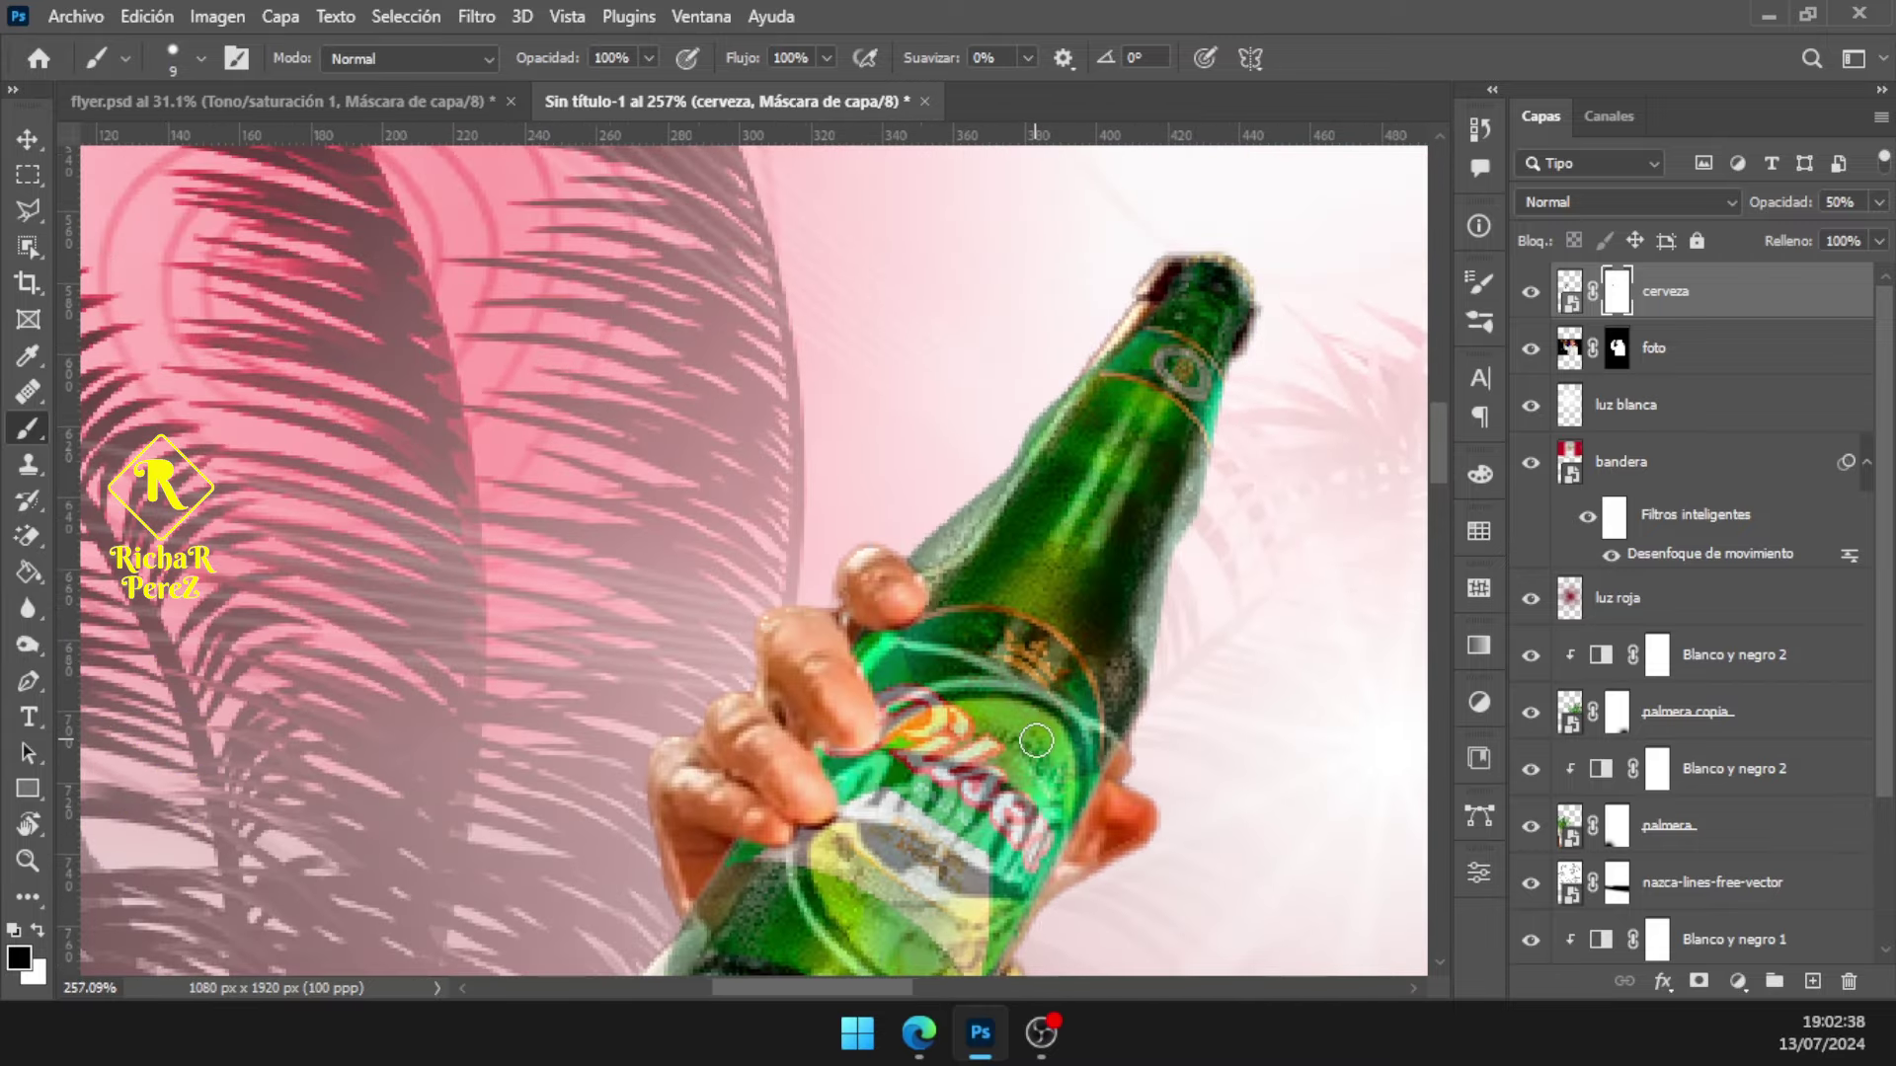
pyautogui.scroll(2, 1035, 740)
pyautogui.scroll(1, 1086, 671)
pyautogui.scroll(1, 1183, 529)
pyautogui.scroll(1, 1141, 601)
pyautogui.moveTo(1140, 602); pyautogui.dragTo(1242, 612)
# Paint the foto layer mask to hide the photo's original bottle neck
pyautogui.click(1677, 372)
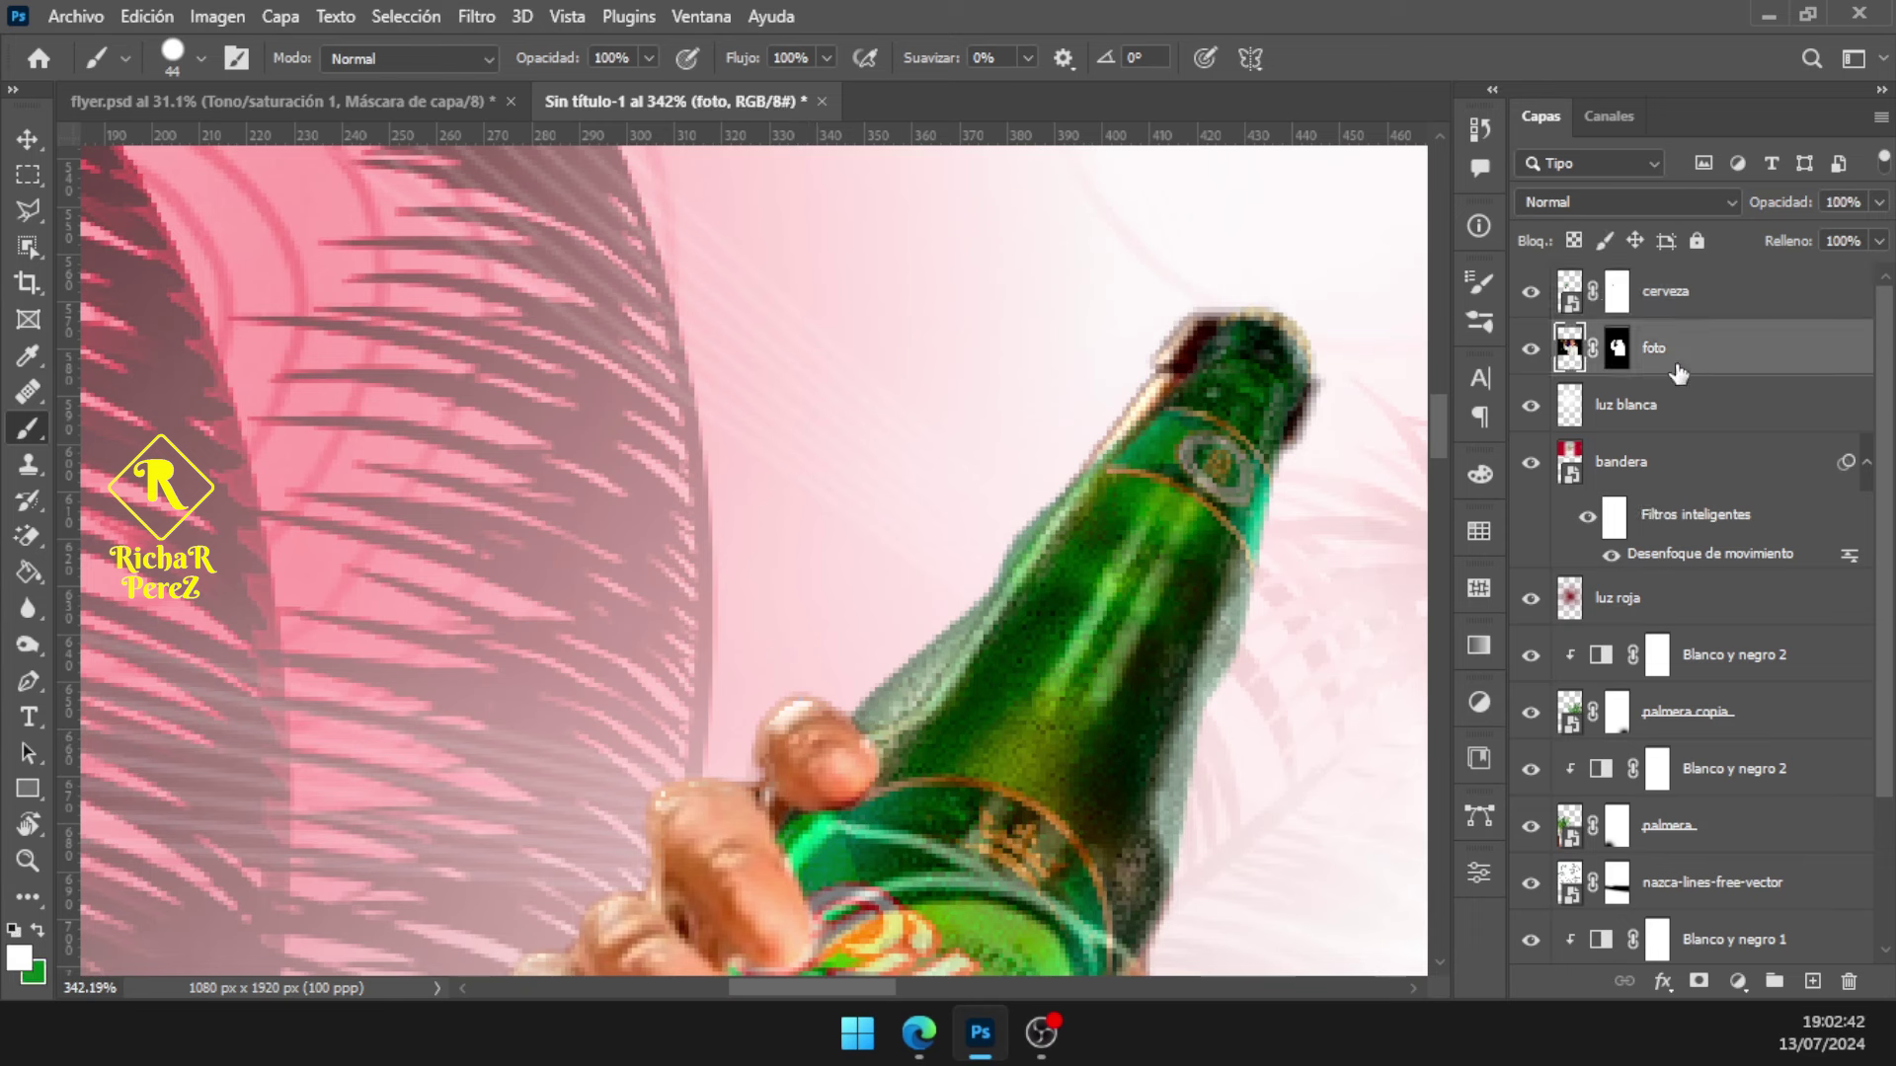
pyautogui.click(1621, 366)
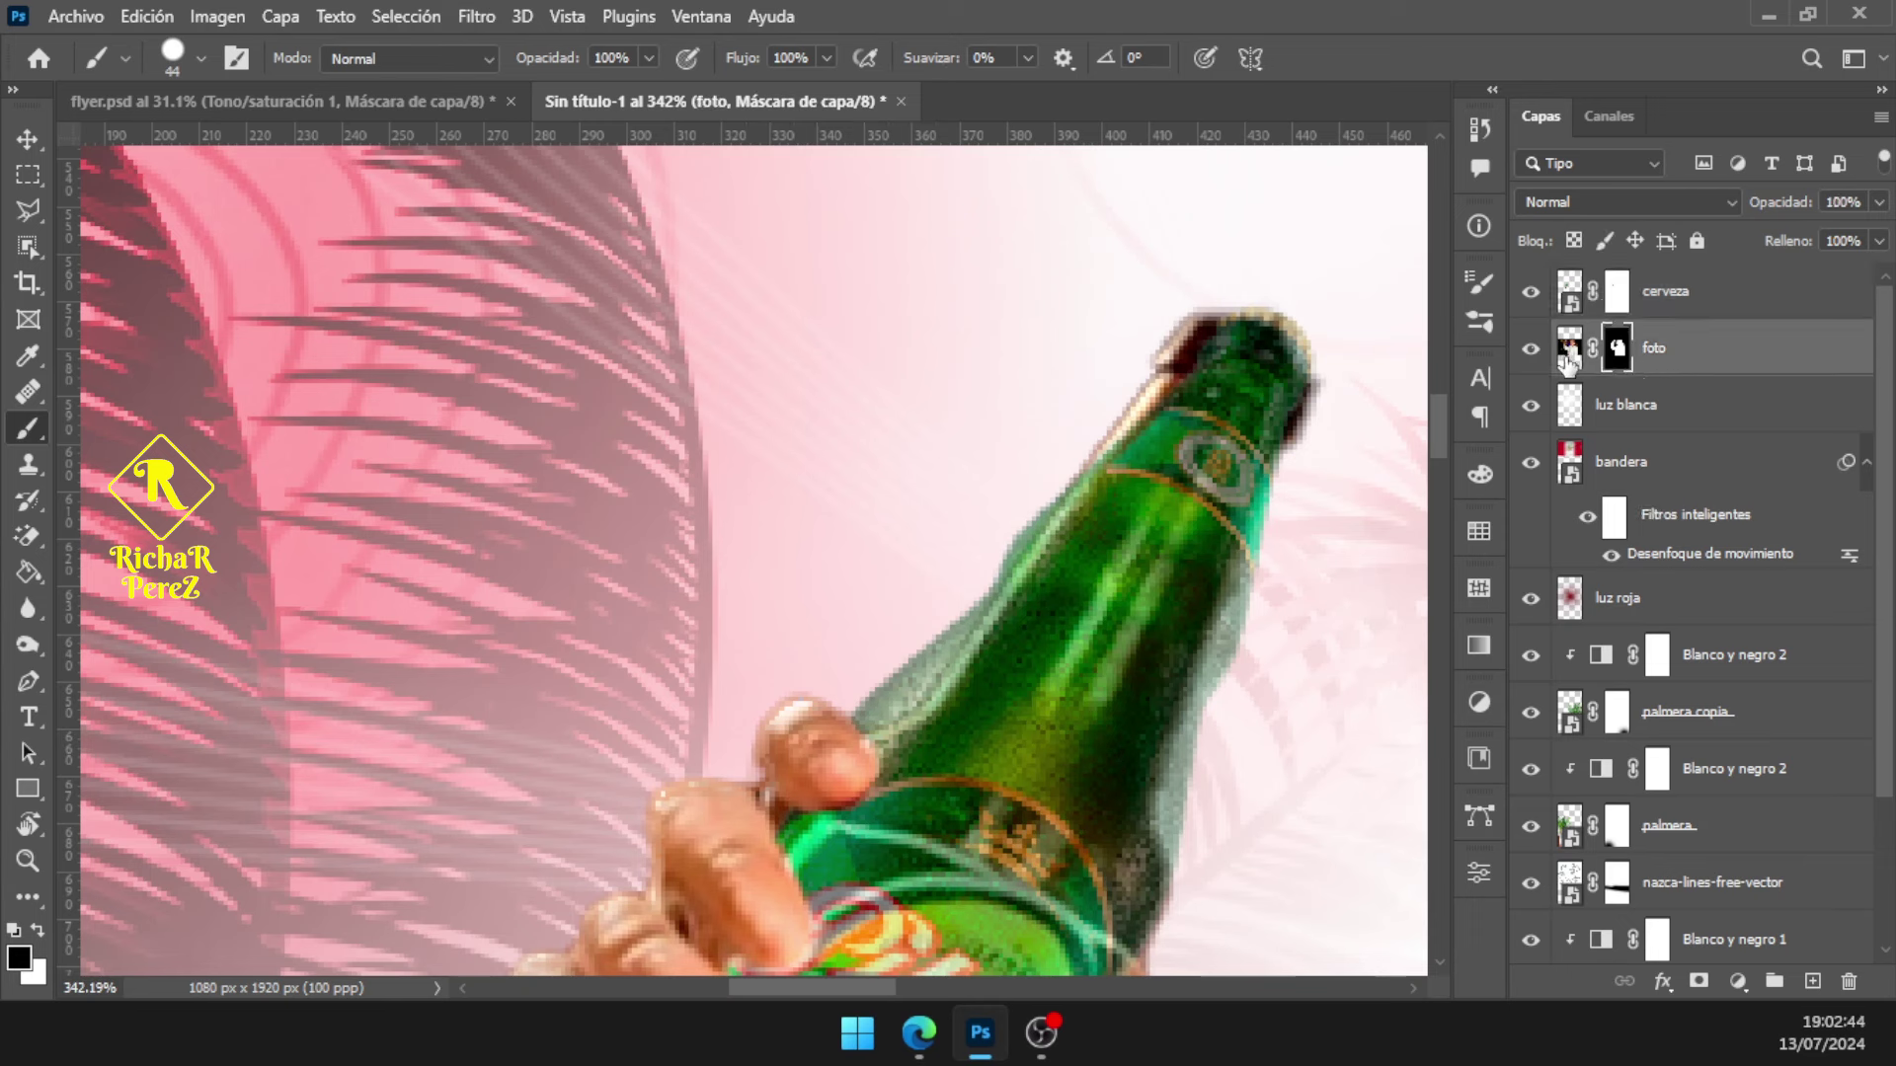
pyautogui.click(1530, 349)
pyautogui.scroll(-1, 1185, 445)
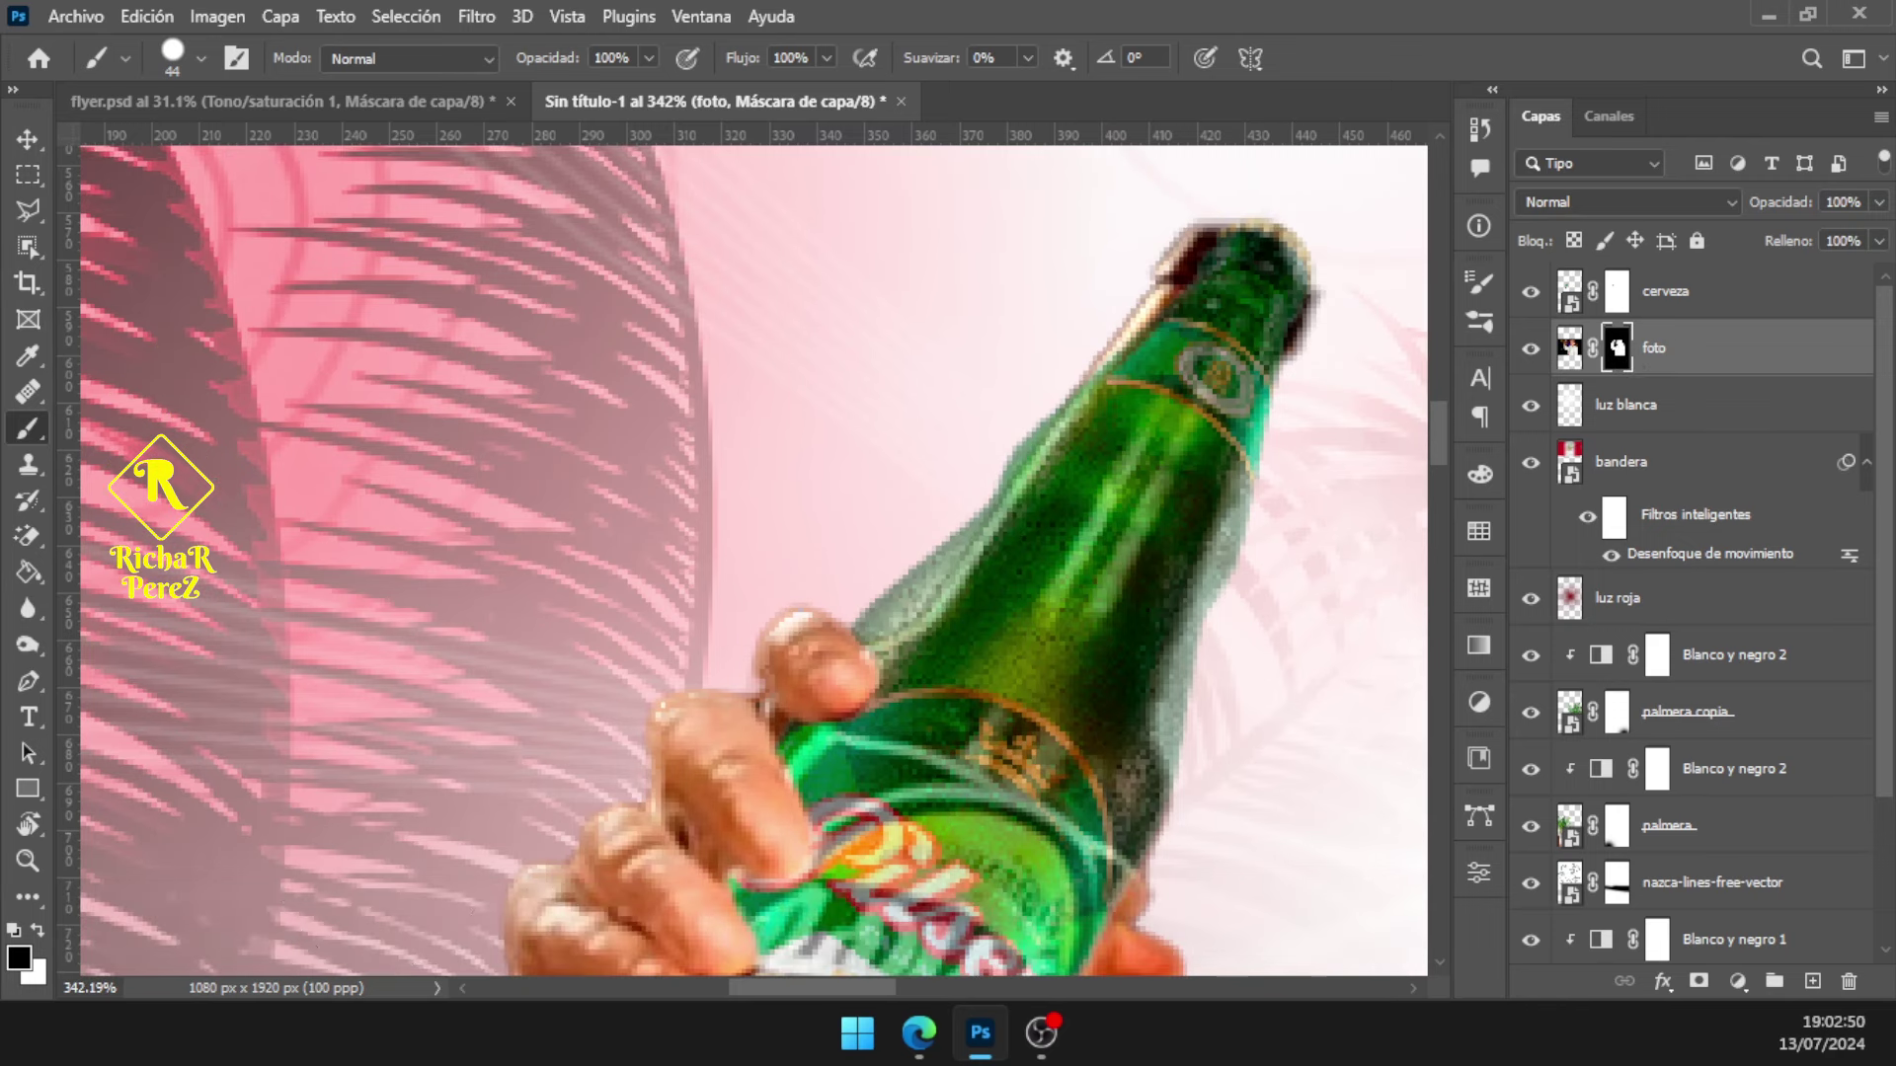
pyautogui.moveTo(1262, 373); pyautogui.dragTo(1076, 412)
pyautogui.moveTo(1076, 286); pyautogui.dragTo(868, 587)
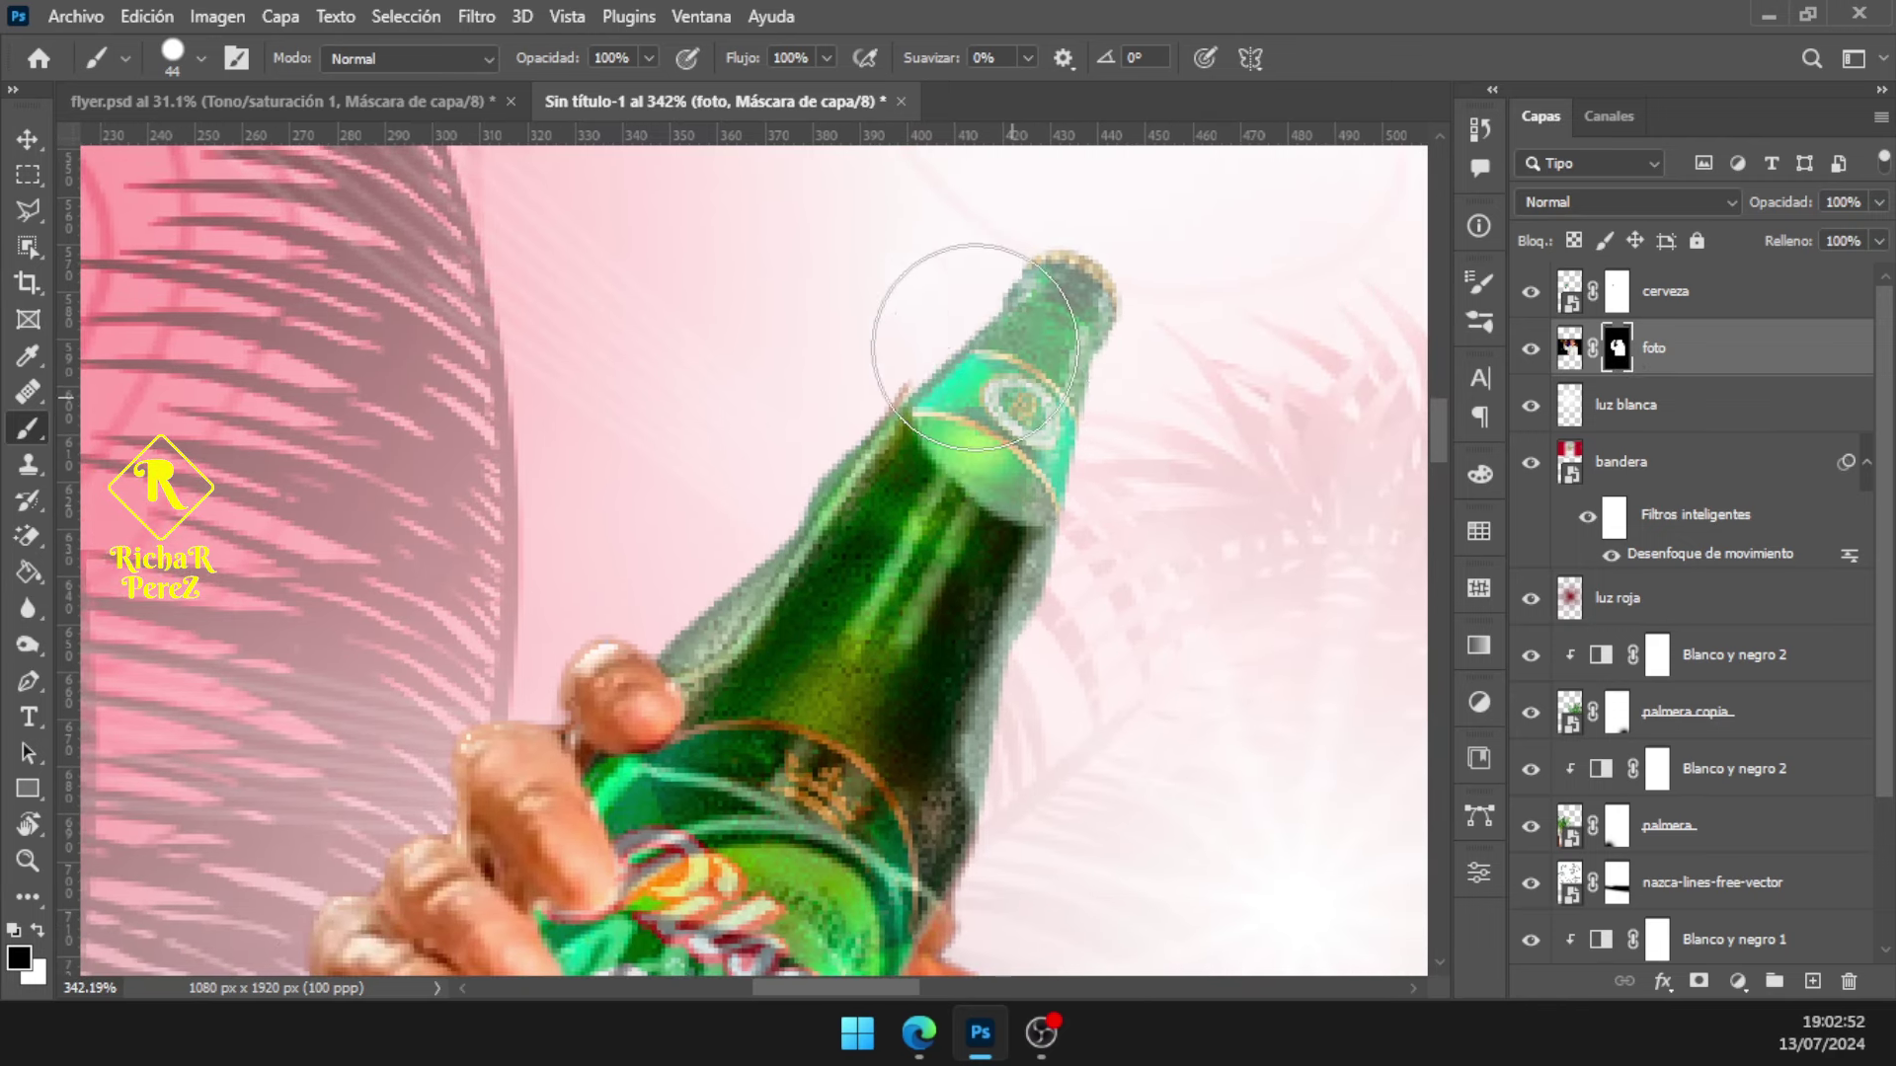
pyautogui.moveTo(766, 637); pyautogui.dragTo(909, 691)
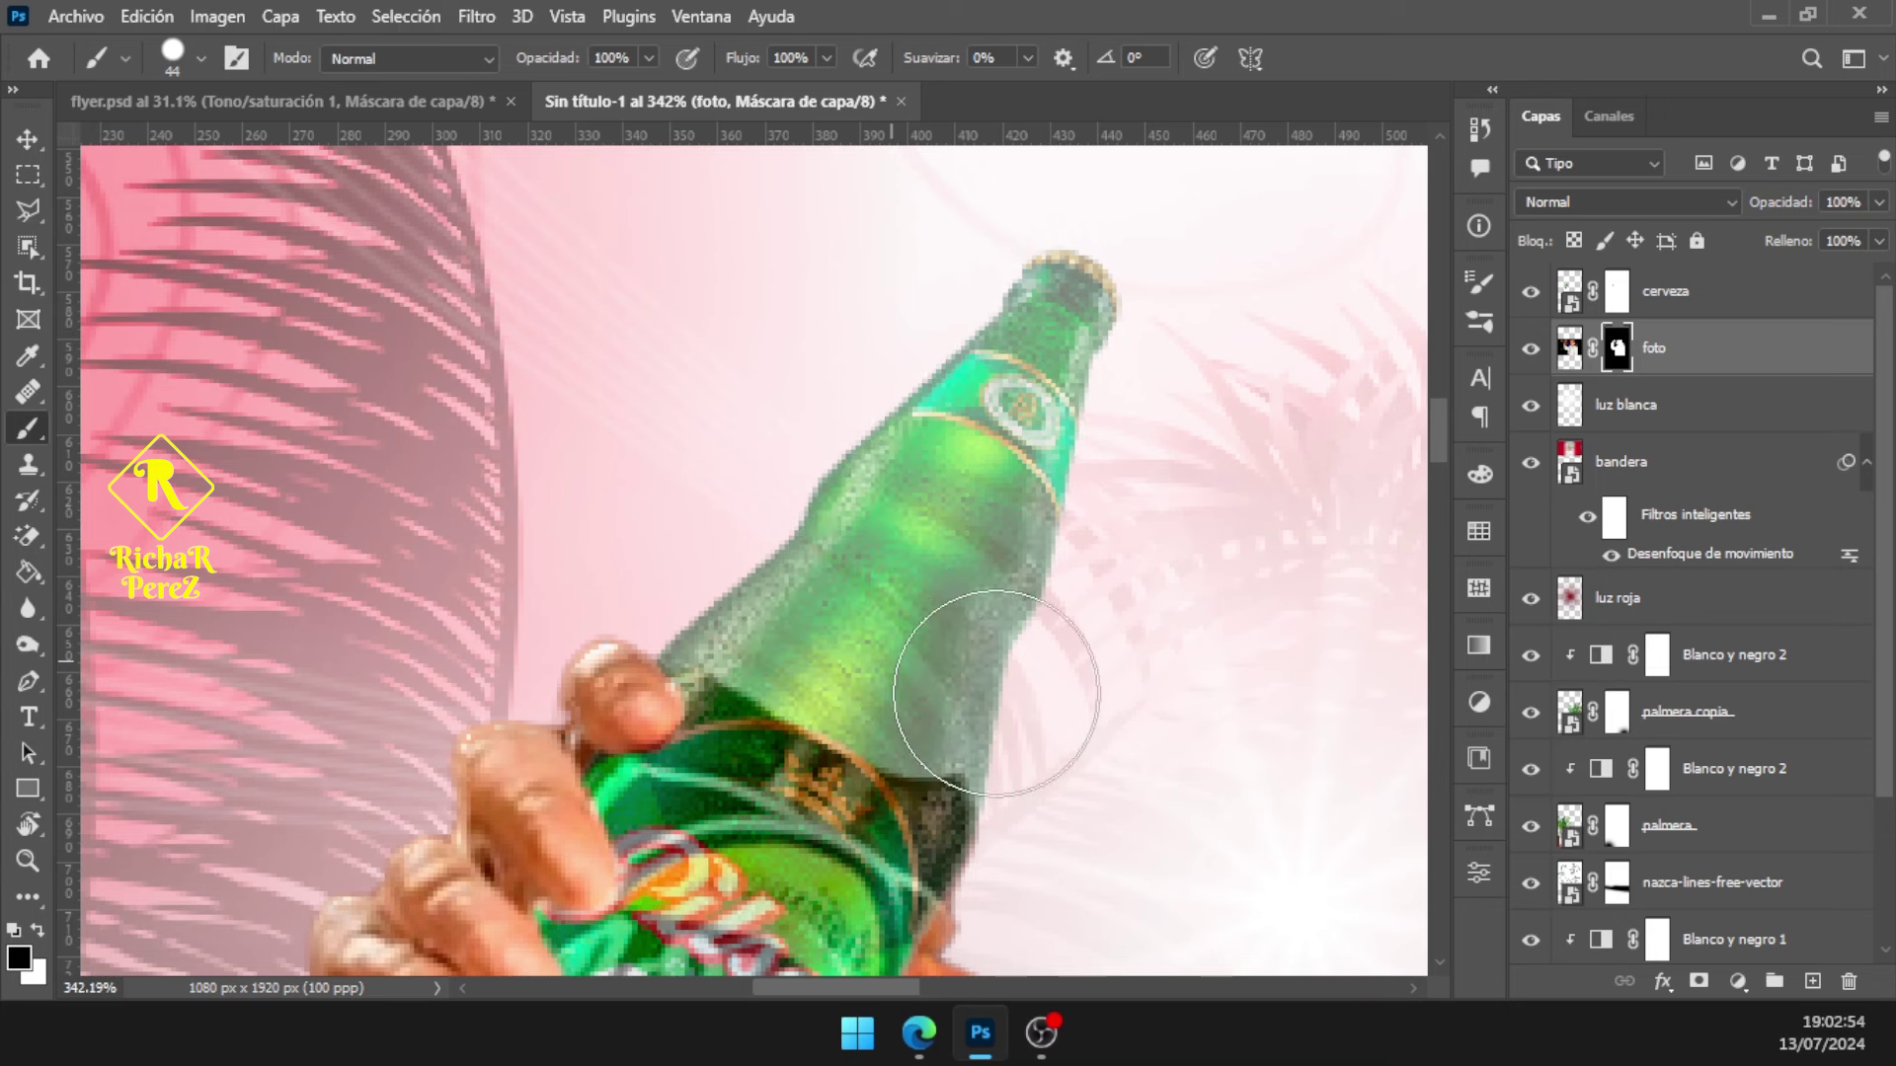
# Raise the cerveza layer's opacity from 50% to 100%
pyautogui.click(1754, 309)
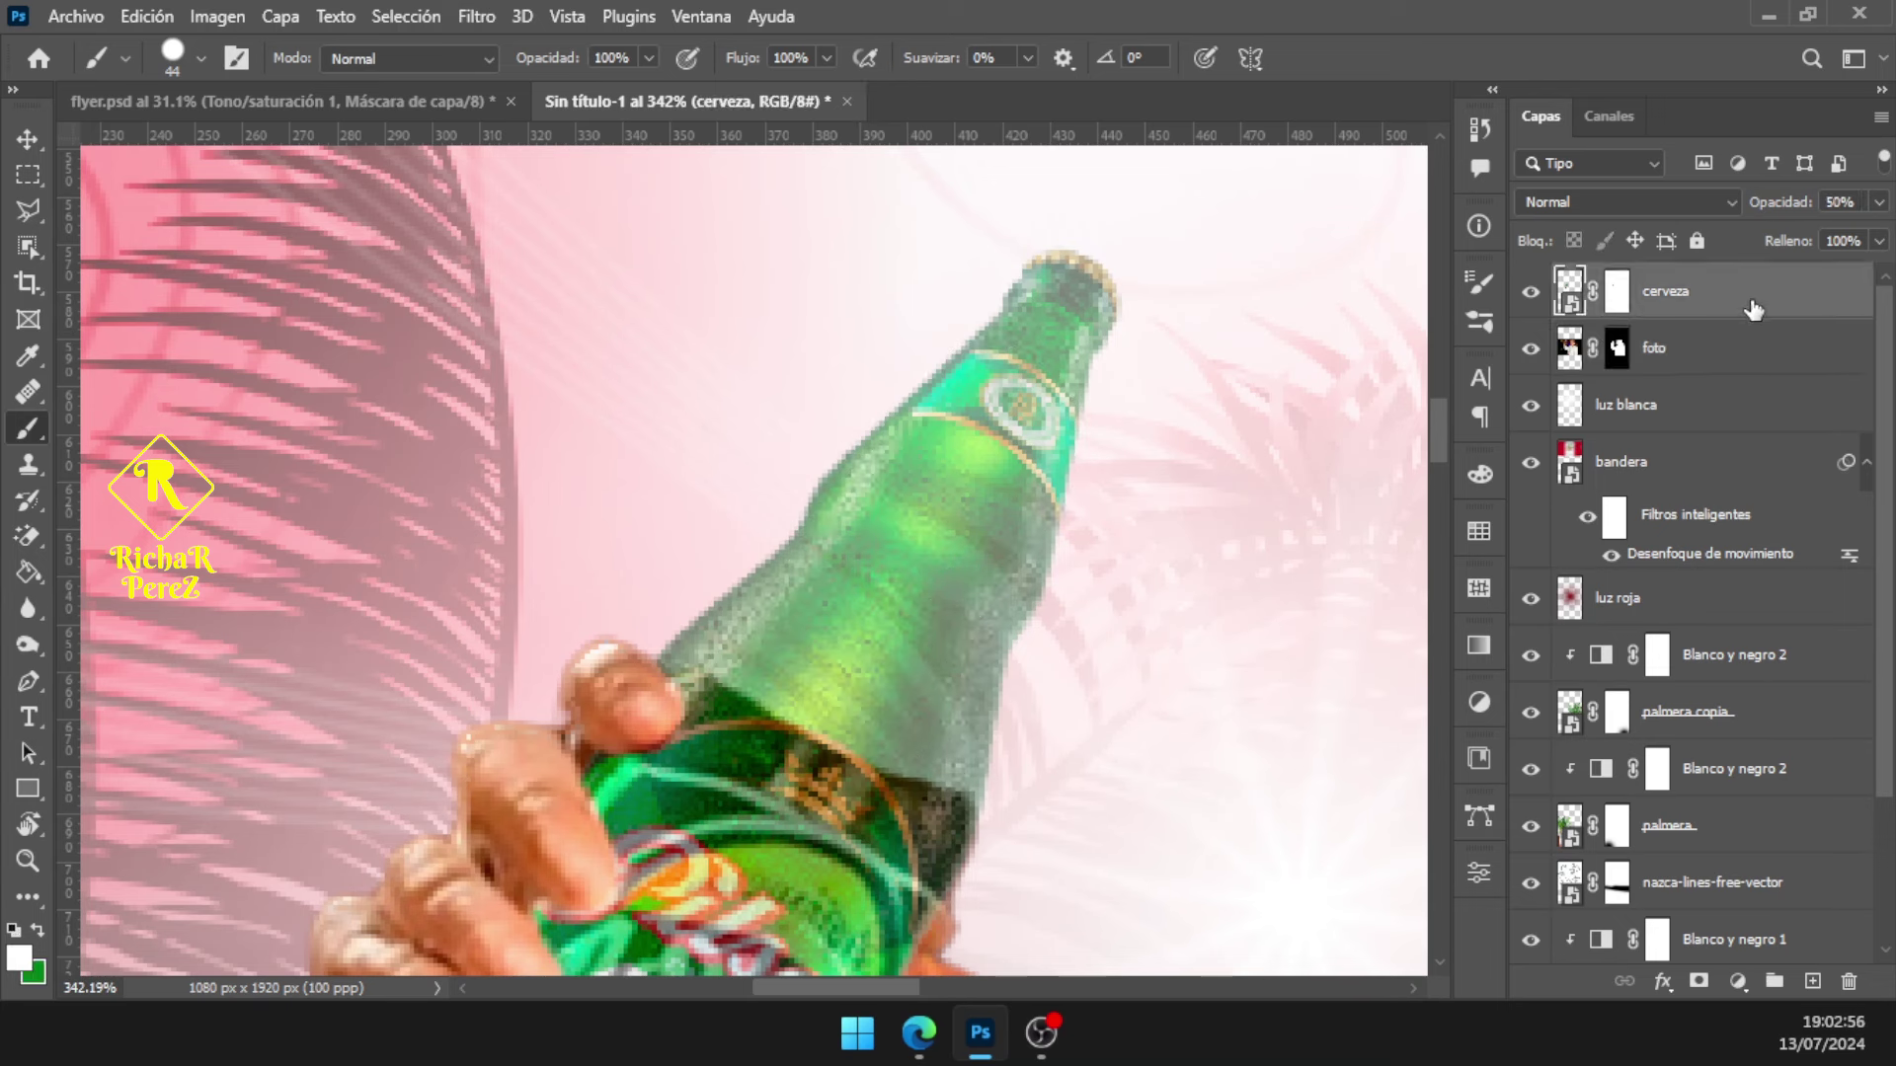
pyautogui.click(1879, 201)
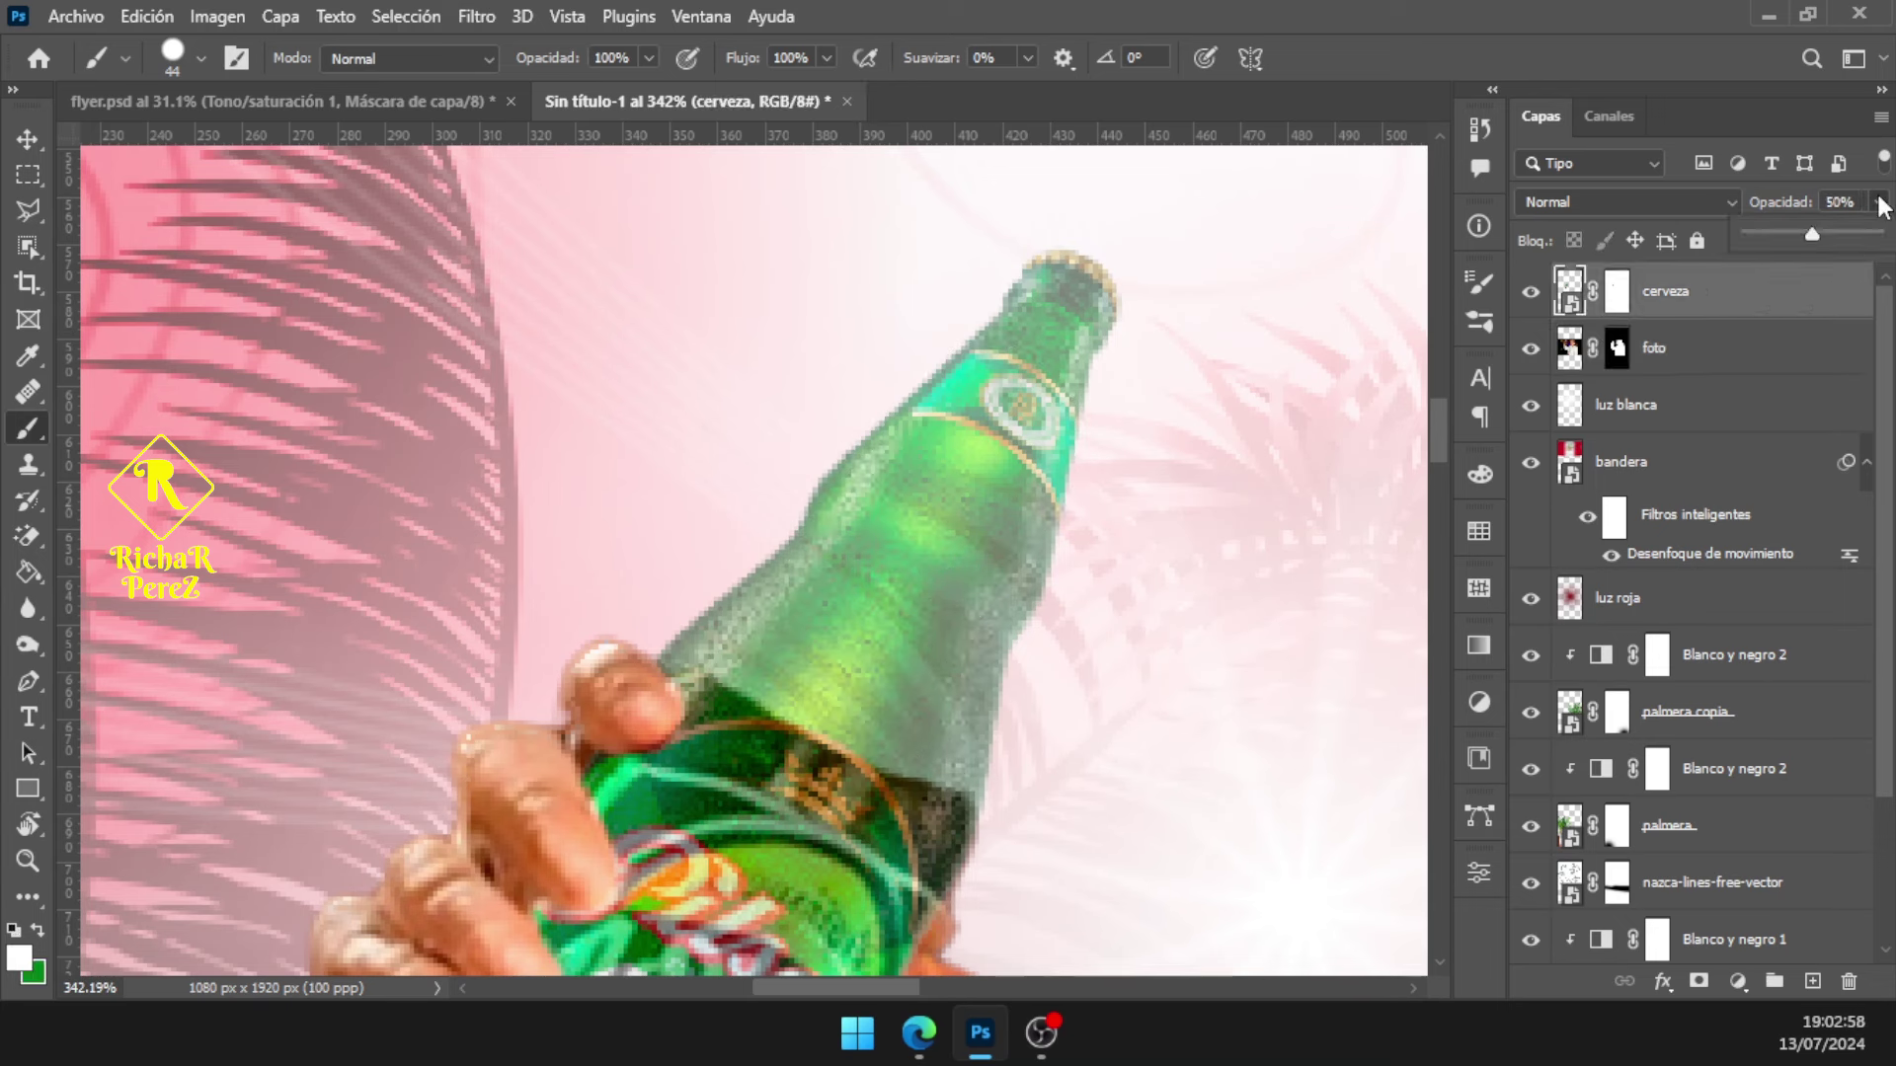
pyautogui.moveTo(1817, 237); pyautogui.dragTo(1881, 237)
pyautogui.click(1734, 304)
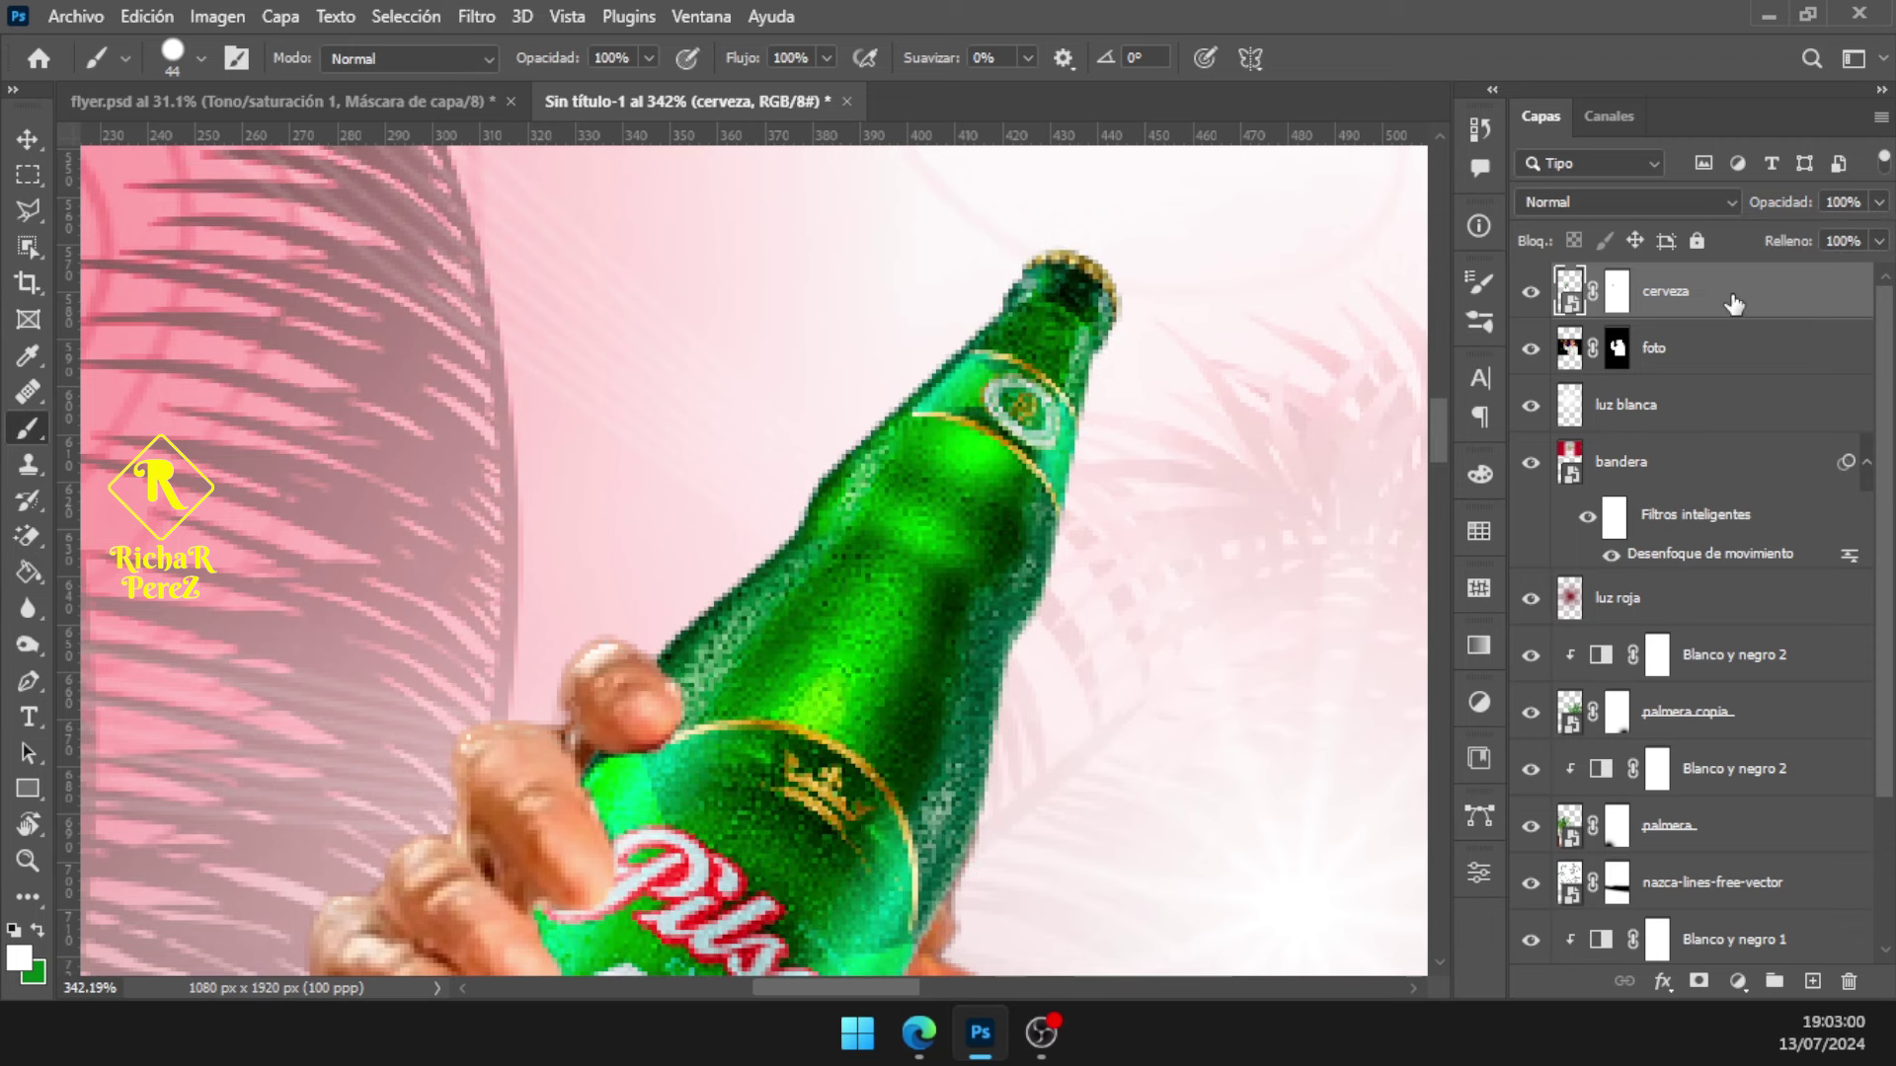
pyautogui.hotkey('ctrl', '0')
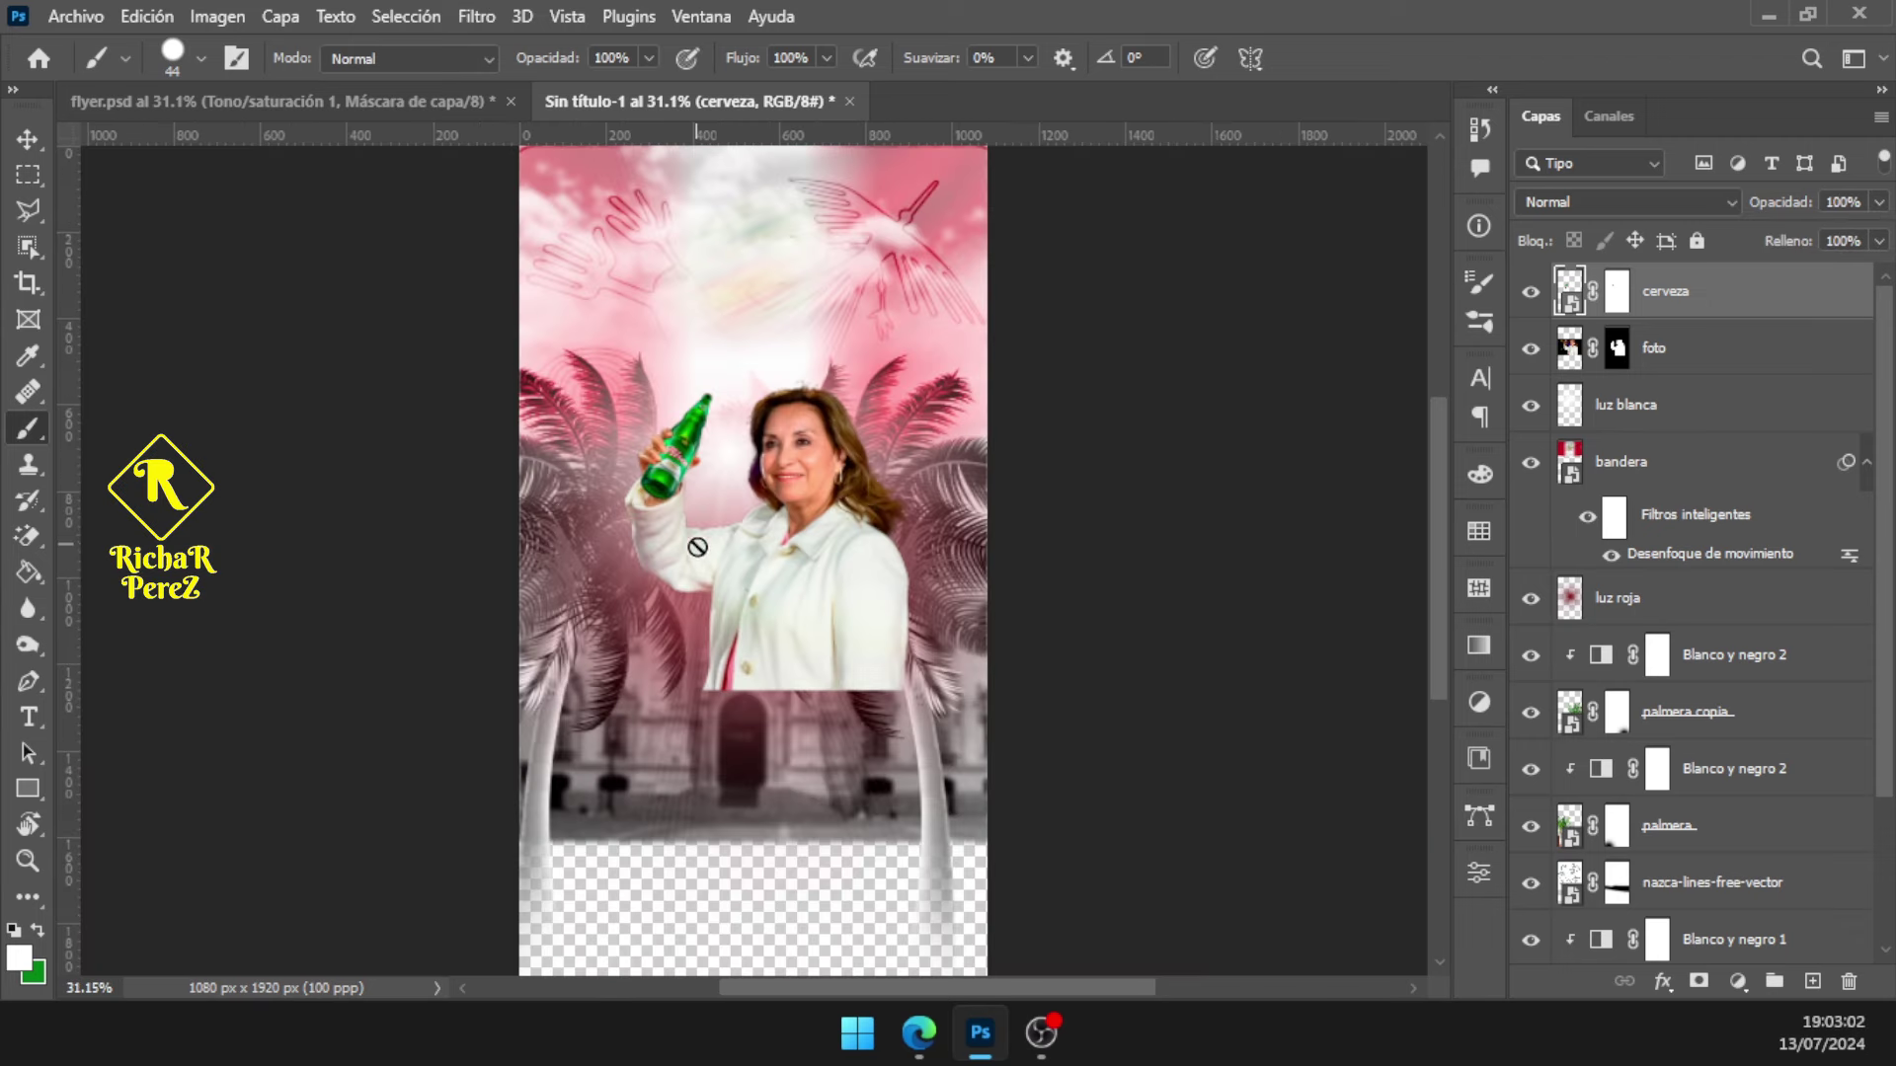
# Move the foto and cerveza layers together slightly left, then reselect cerveza alone
pyautogui.scroll(1, 708, 536)
pyautogui.keyDown('ctrl'); pyautogui.click(1769, 345); pyautogui.keyUp('ctrl')
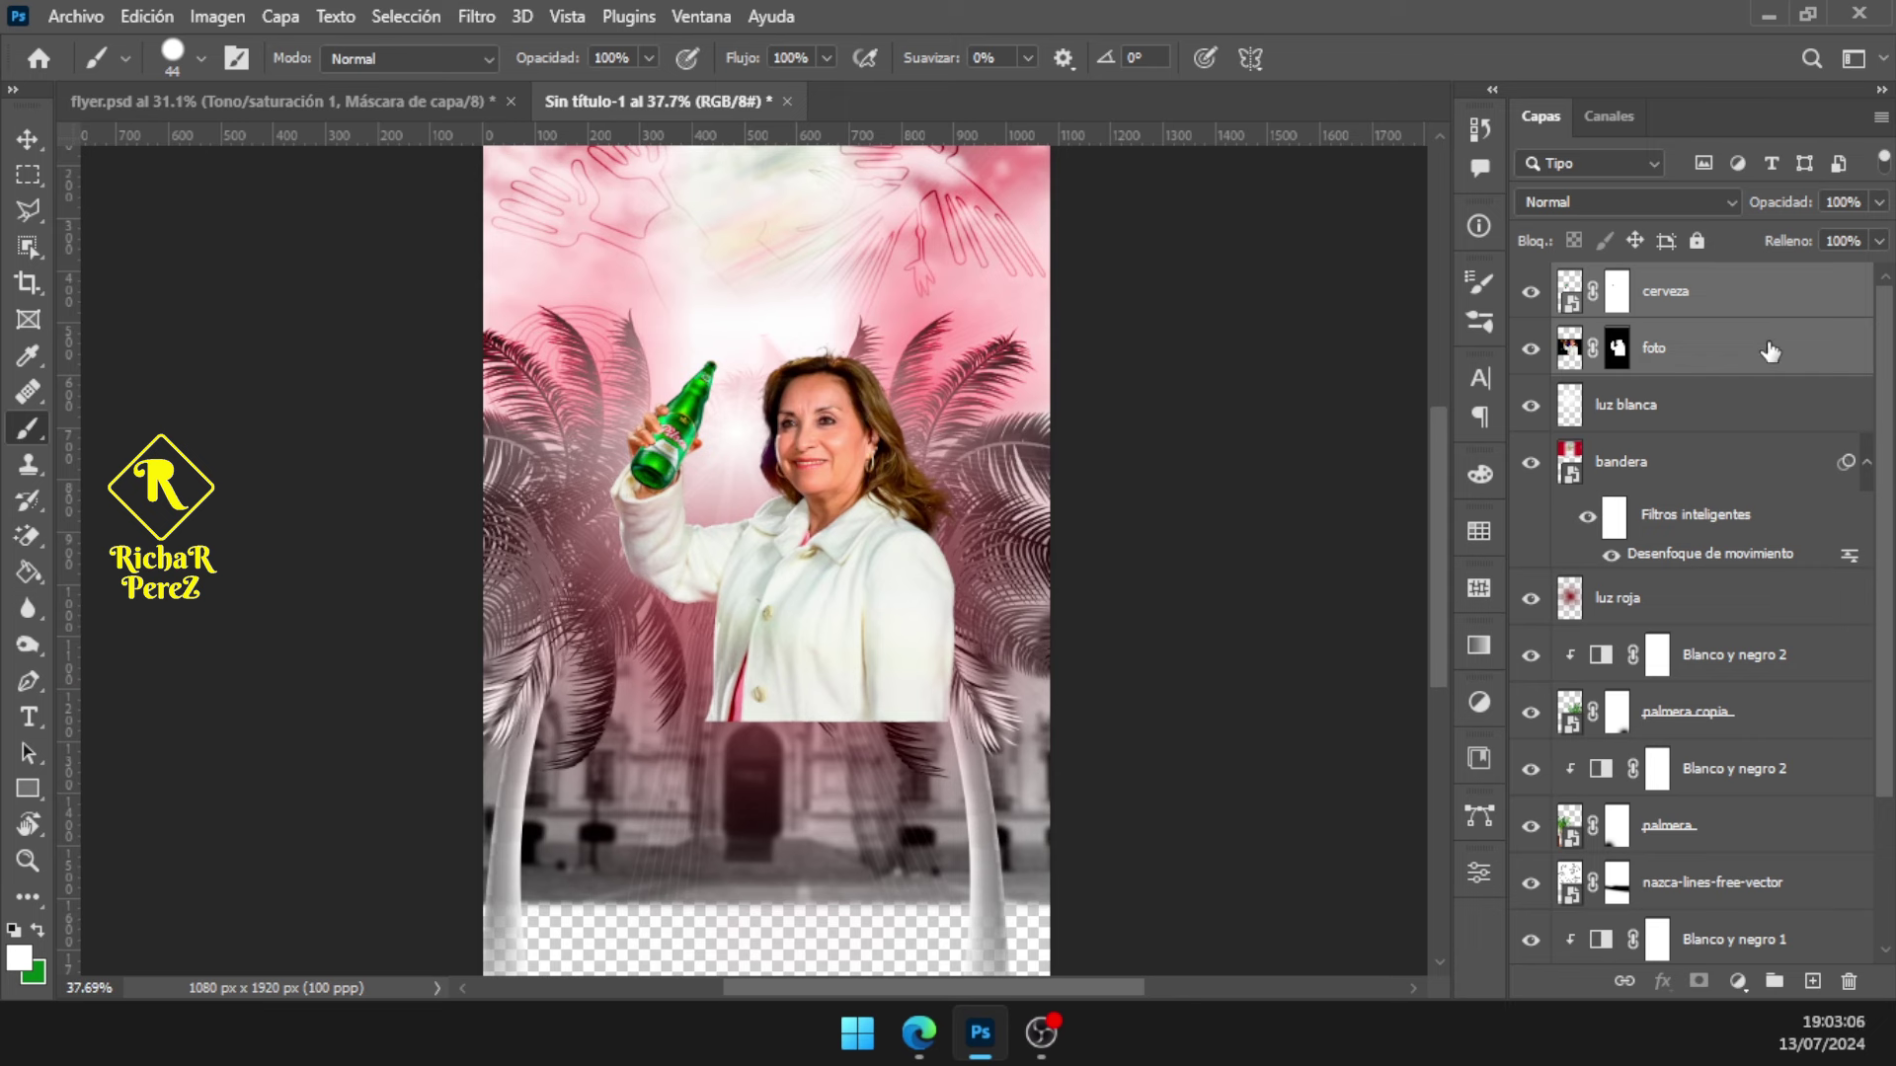
pyautogui.hotkey('ctrl', 't')
pyautogui.moveTo(857, 567); pyautogui.dragTo(839, 571)
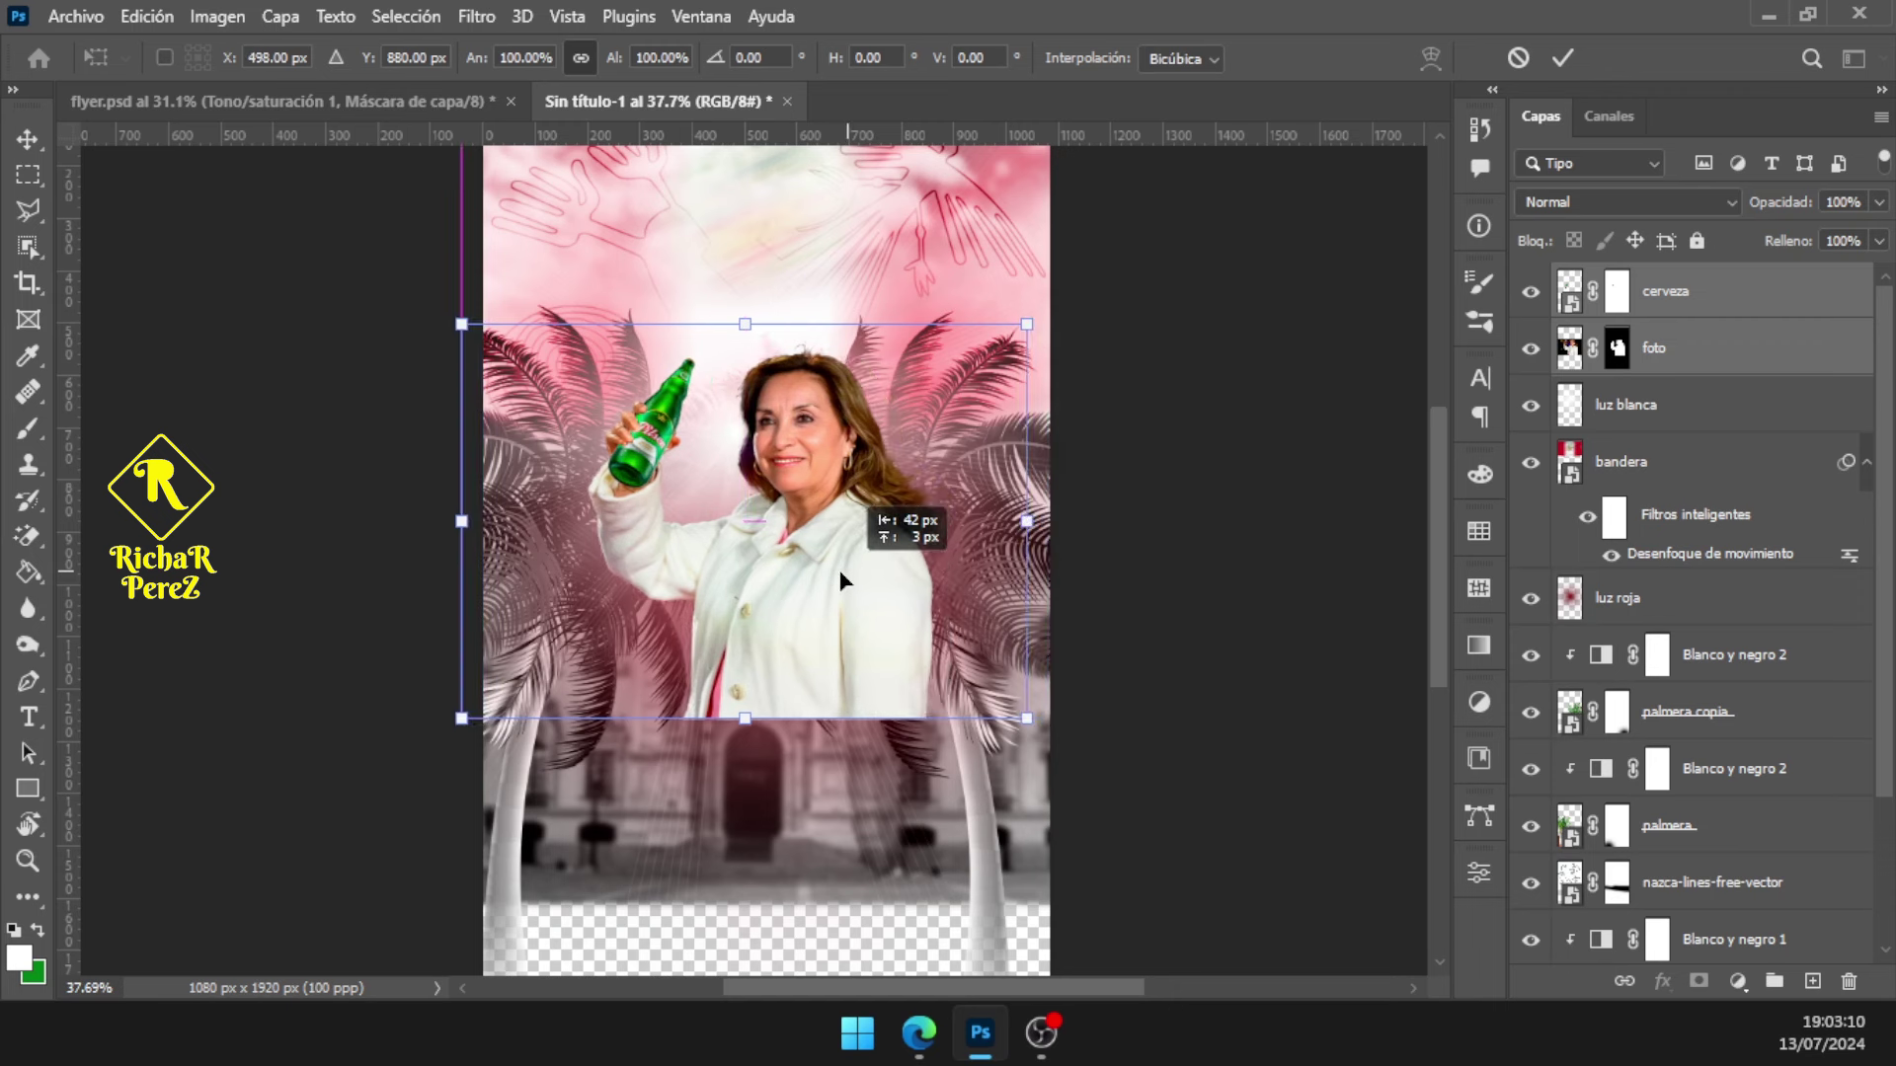
pyautogui.moveTo(837, 570); pyautogui.dragTo(825, 571)
pyautogui.press('Right')
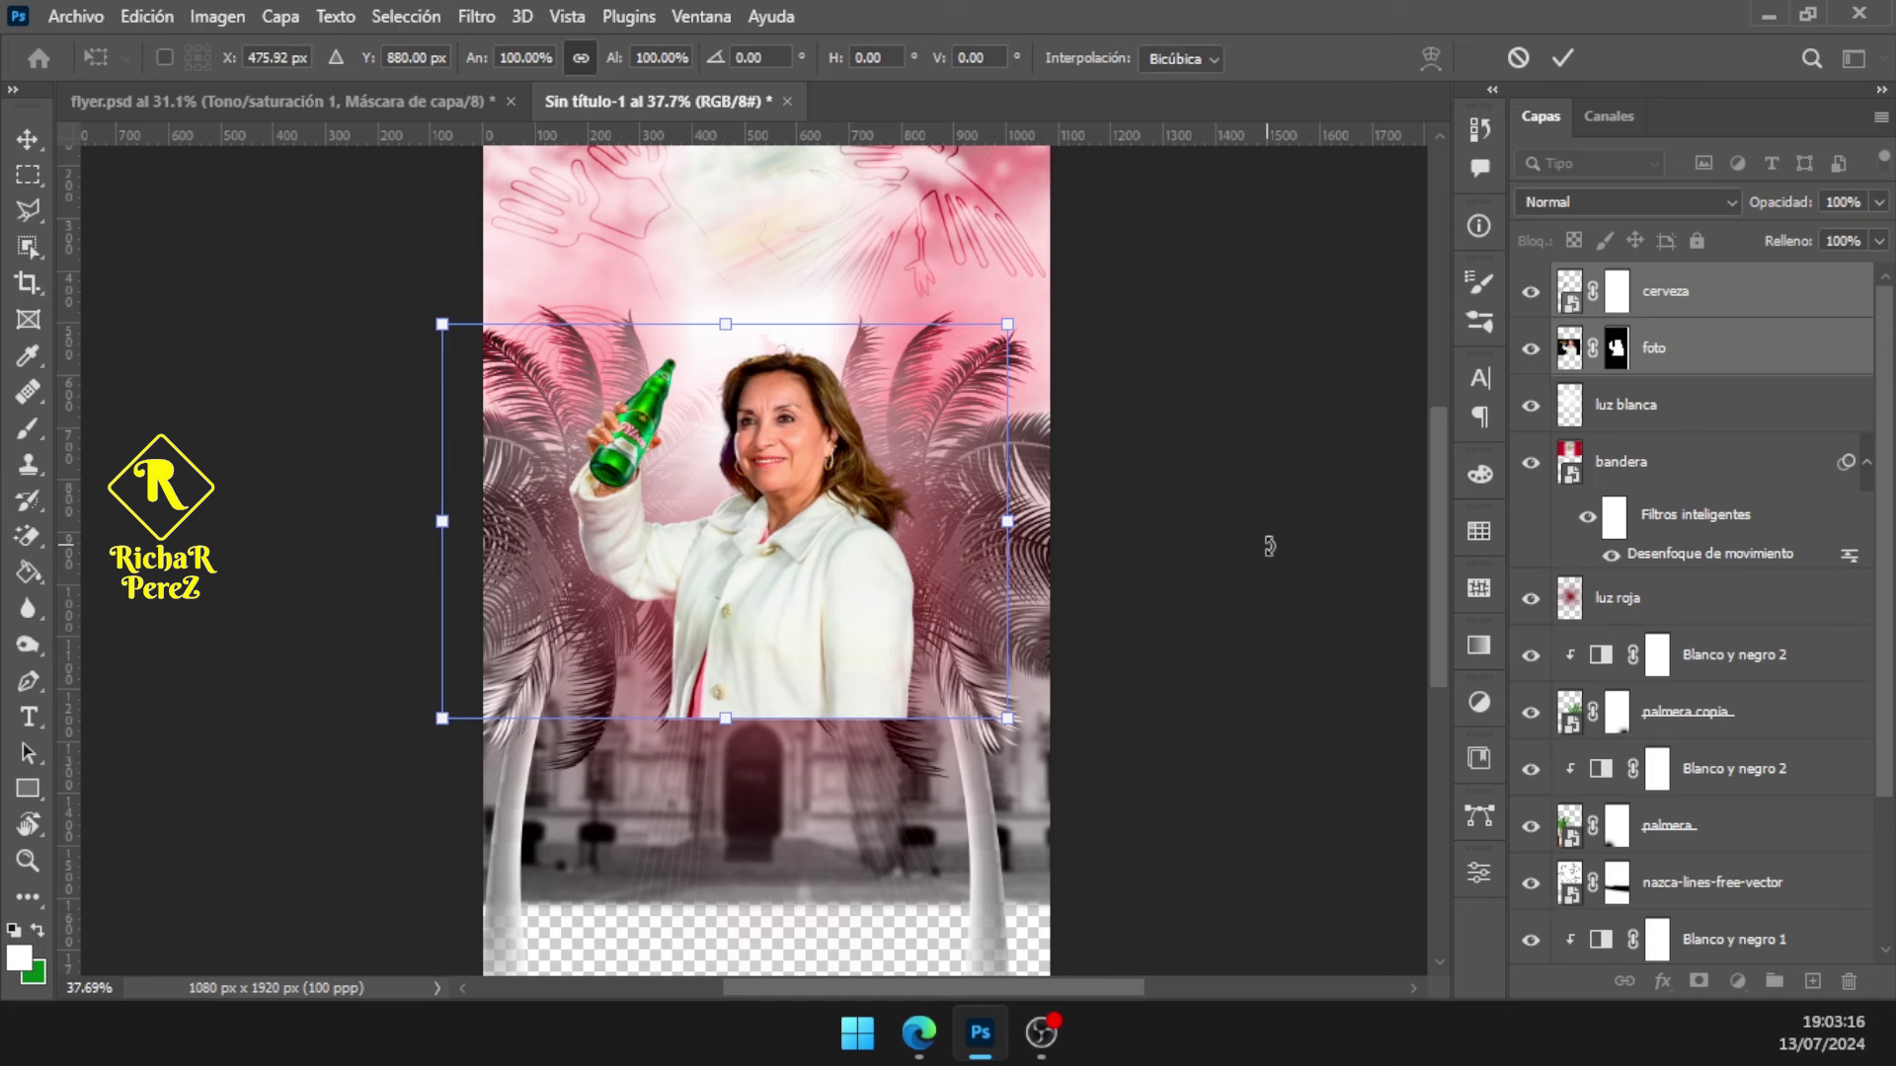
pyautogui.press('Right')
pyautogui.press('Right')
pyautogui.press('Right')
pyautogui.press('Right')
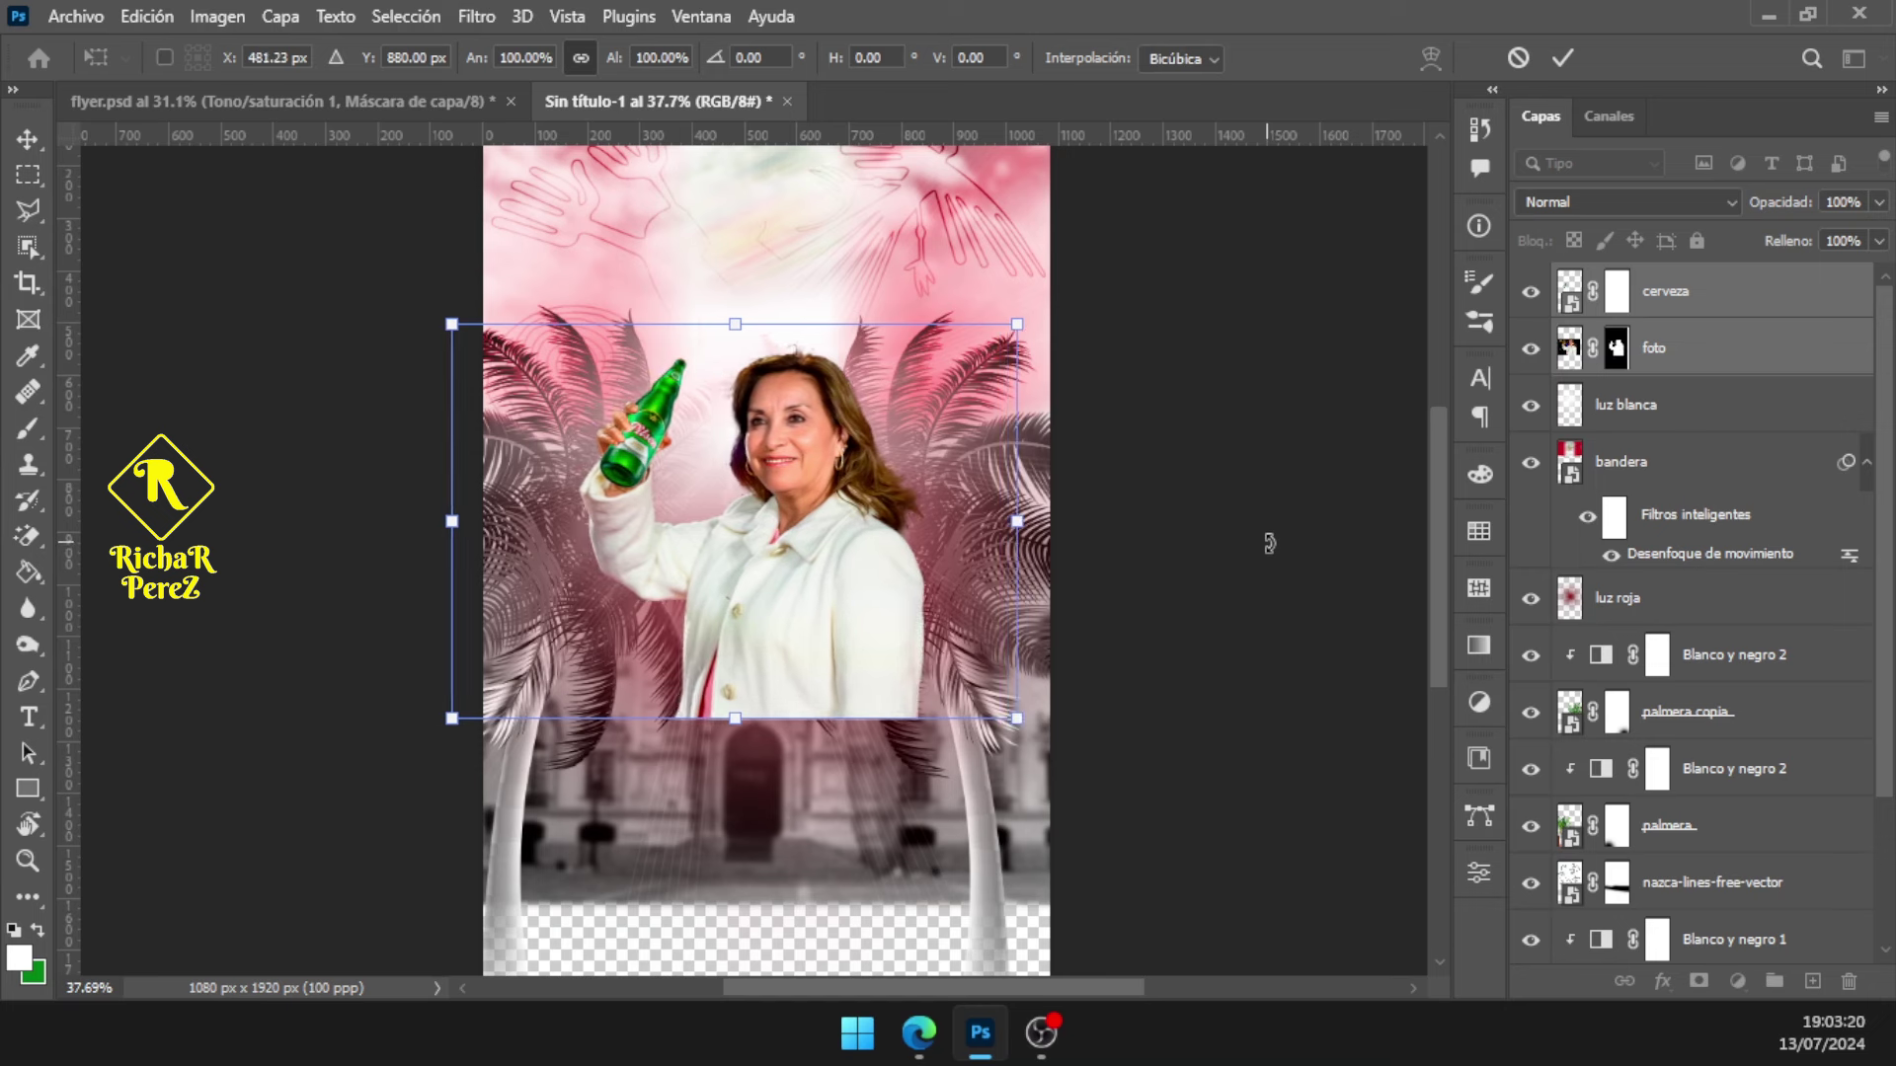
pyautogui.press('Return')
pyautogui.press('b')
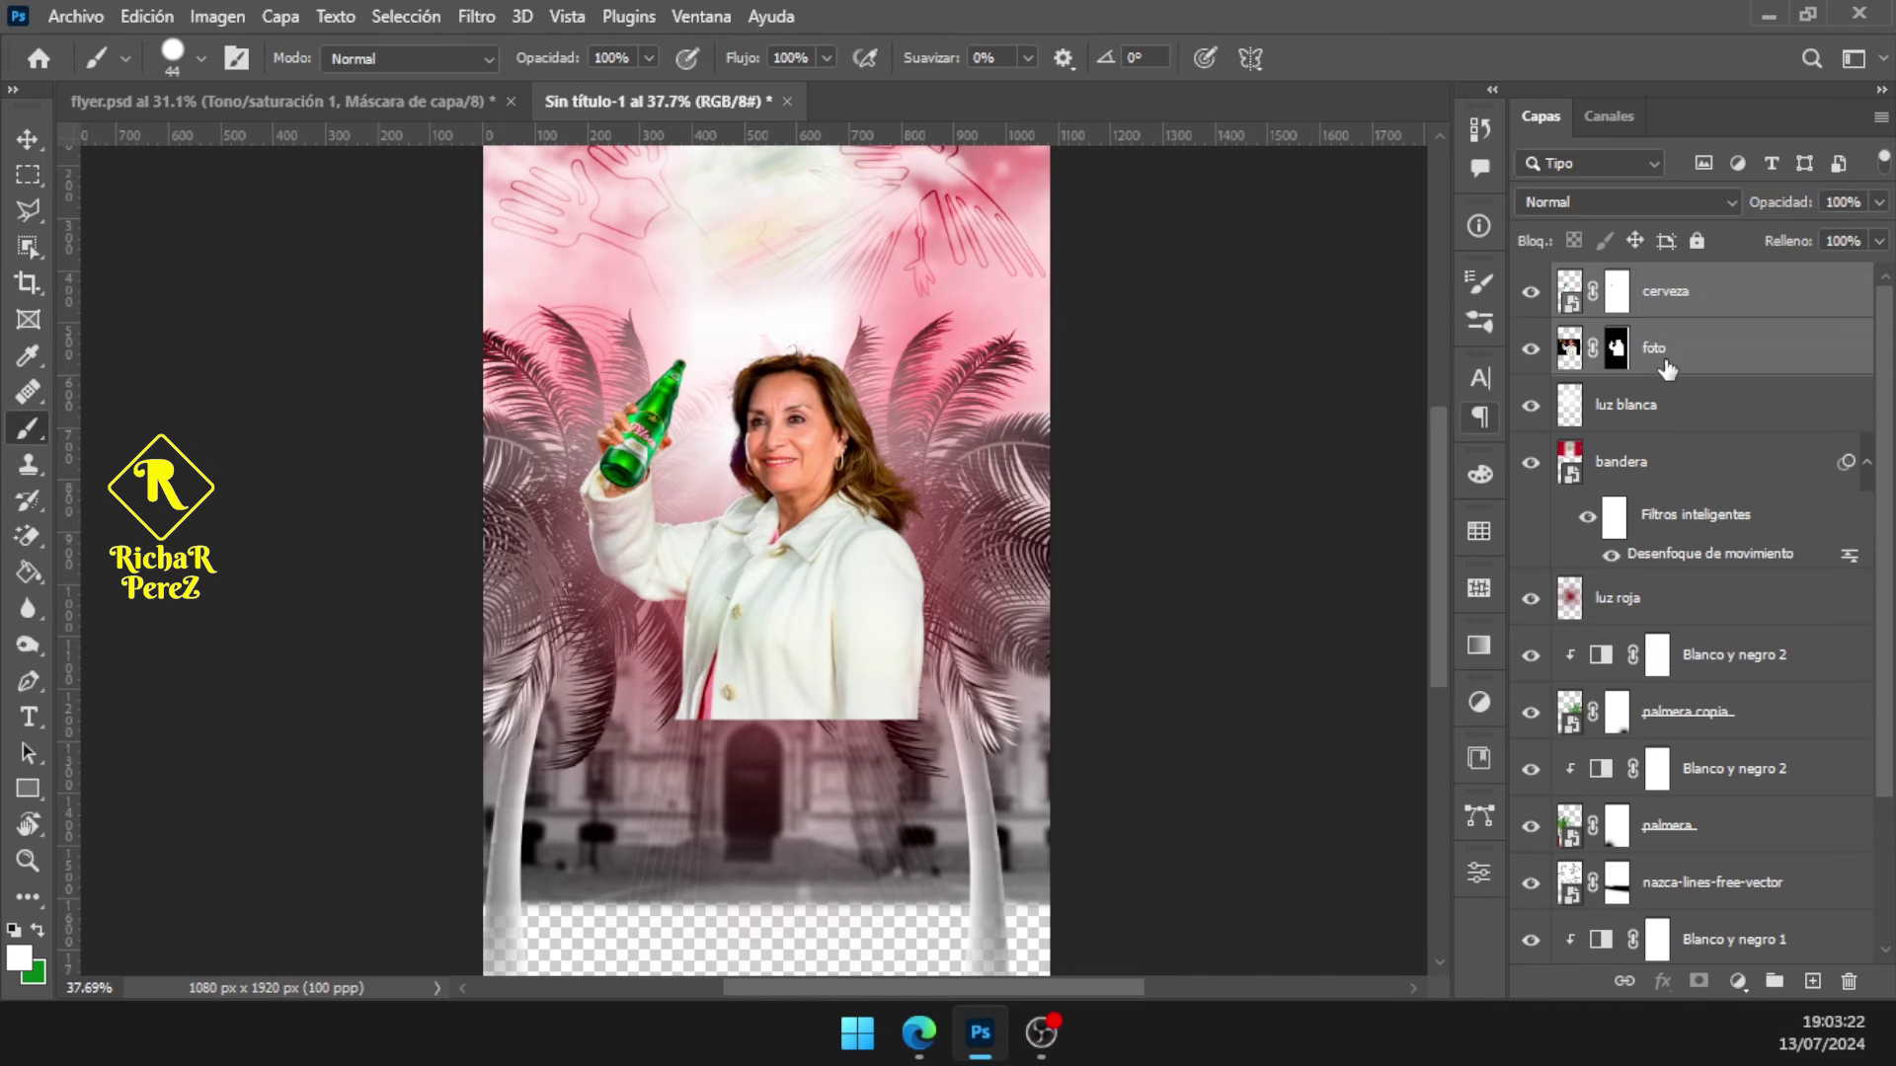
pyautogui.click(1666, 363)
pyautogui.click(1703, 301)
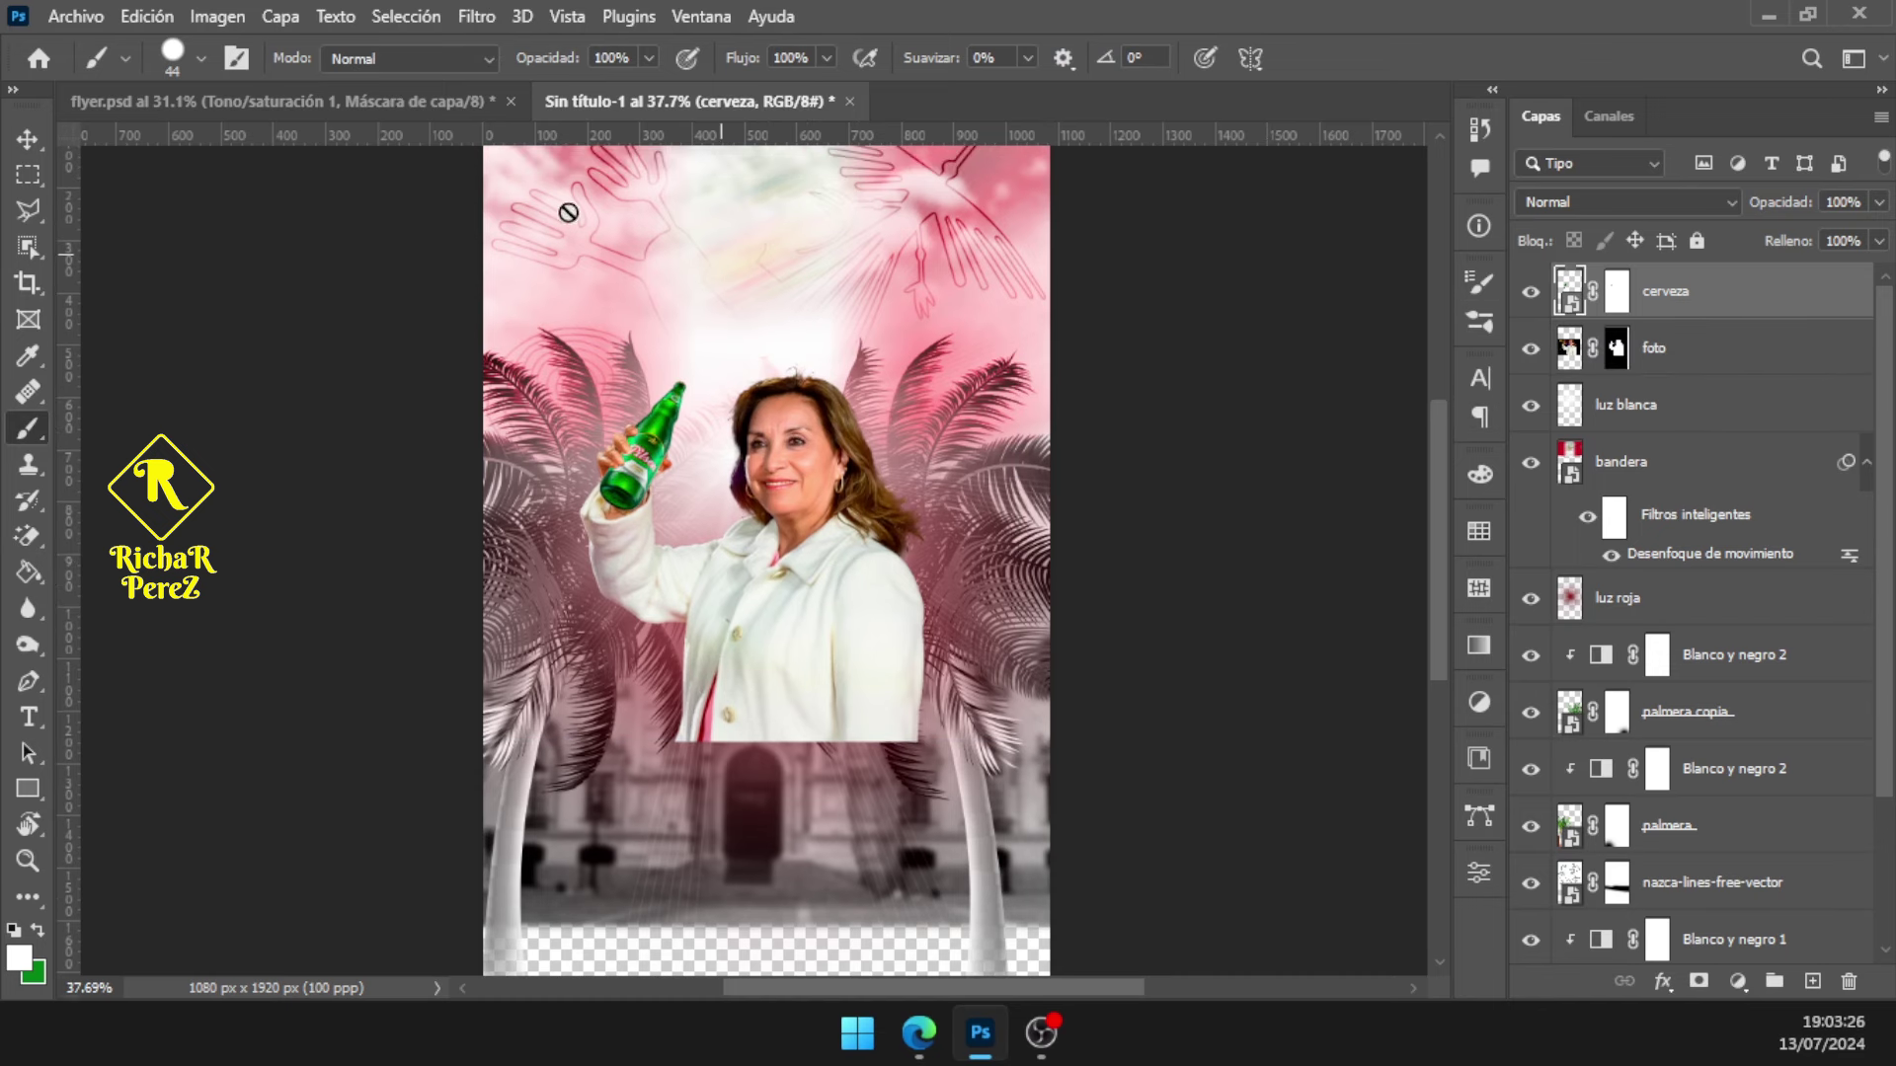
# Place the lentes sunglasses-and-cigarette image embedded into the flyer
pyautogui.click(71, 20)
pyautogui.click(239, 545)
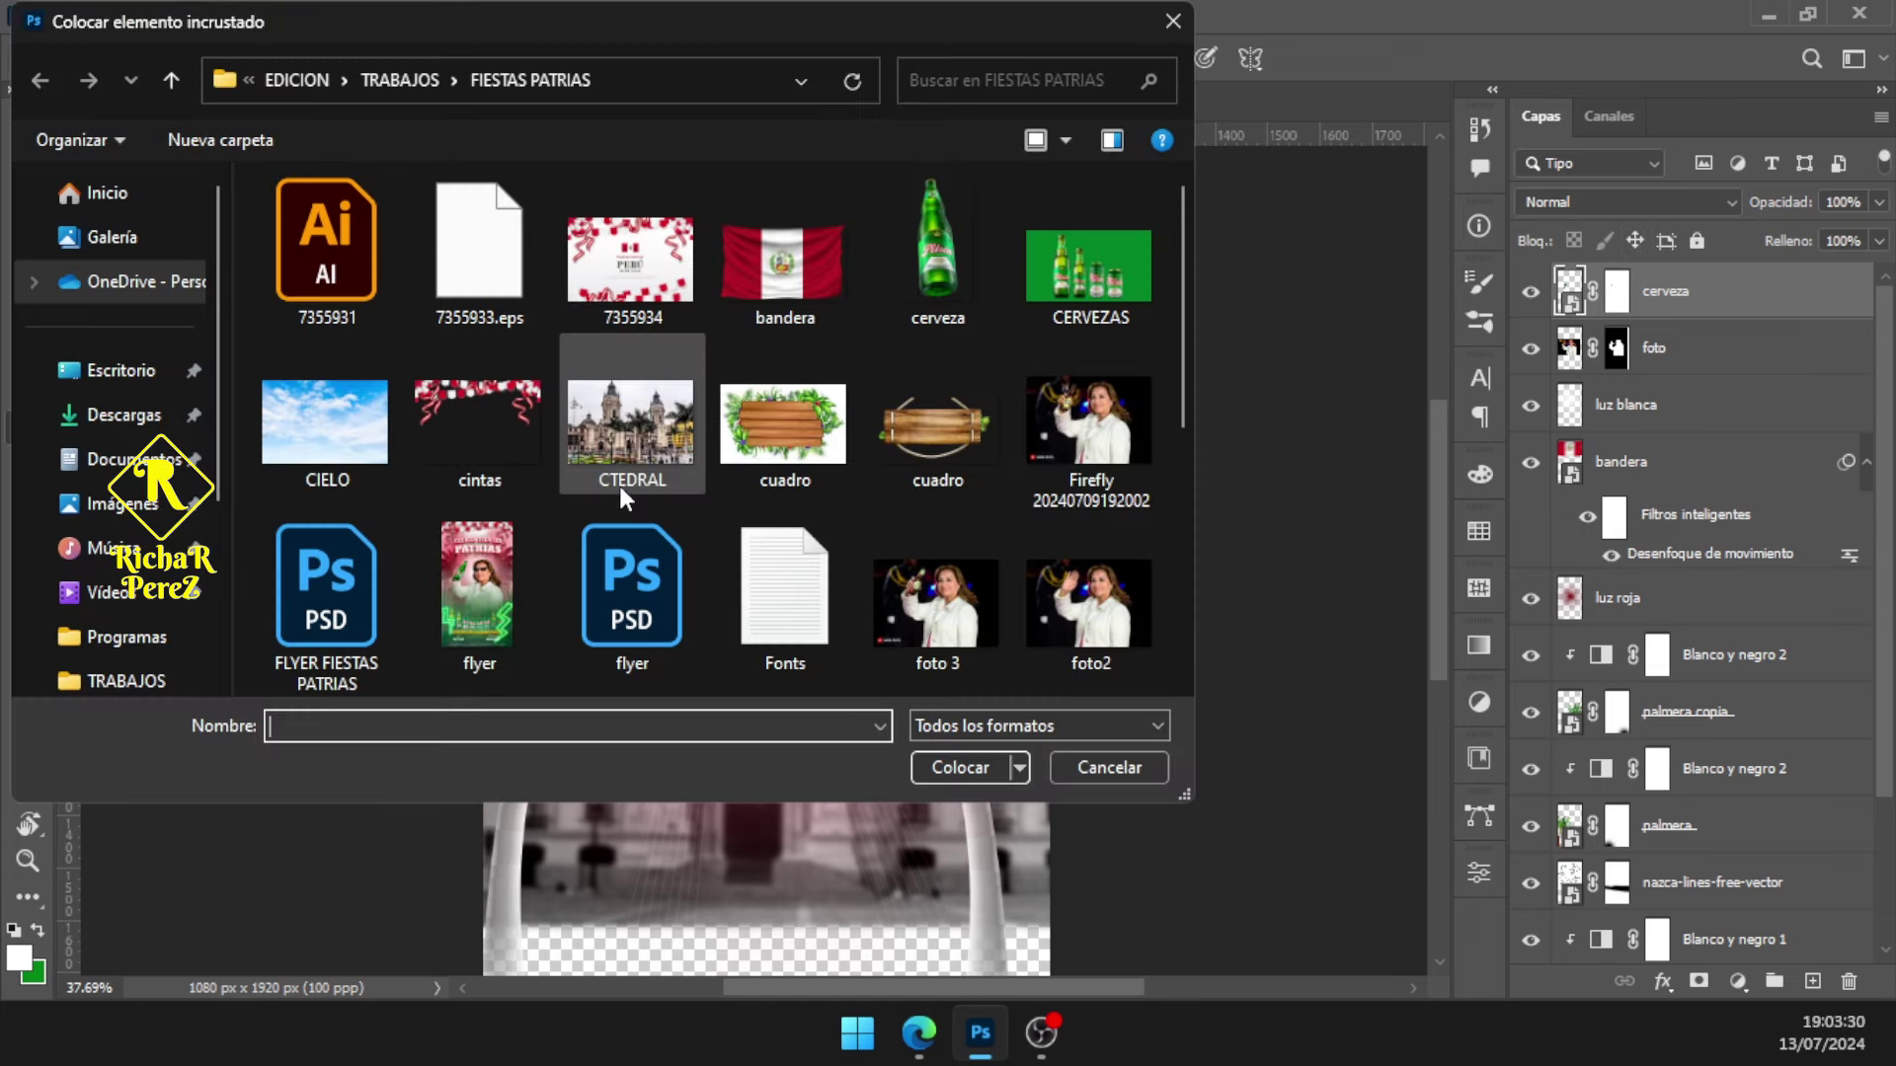
pyautogui.scroll(-2, 119, 444)
pyautogui.scroll(-2, 523, 641)
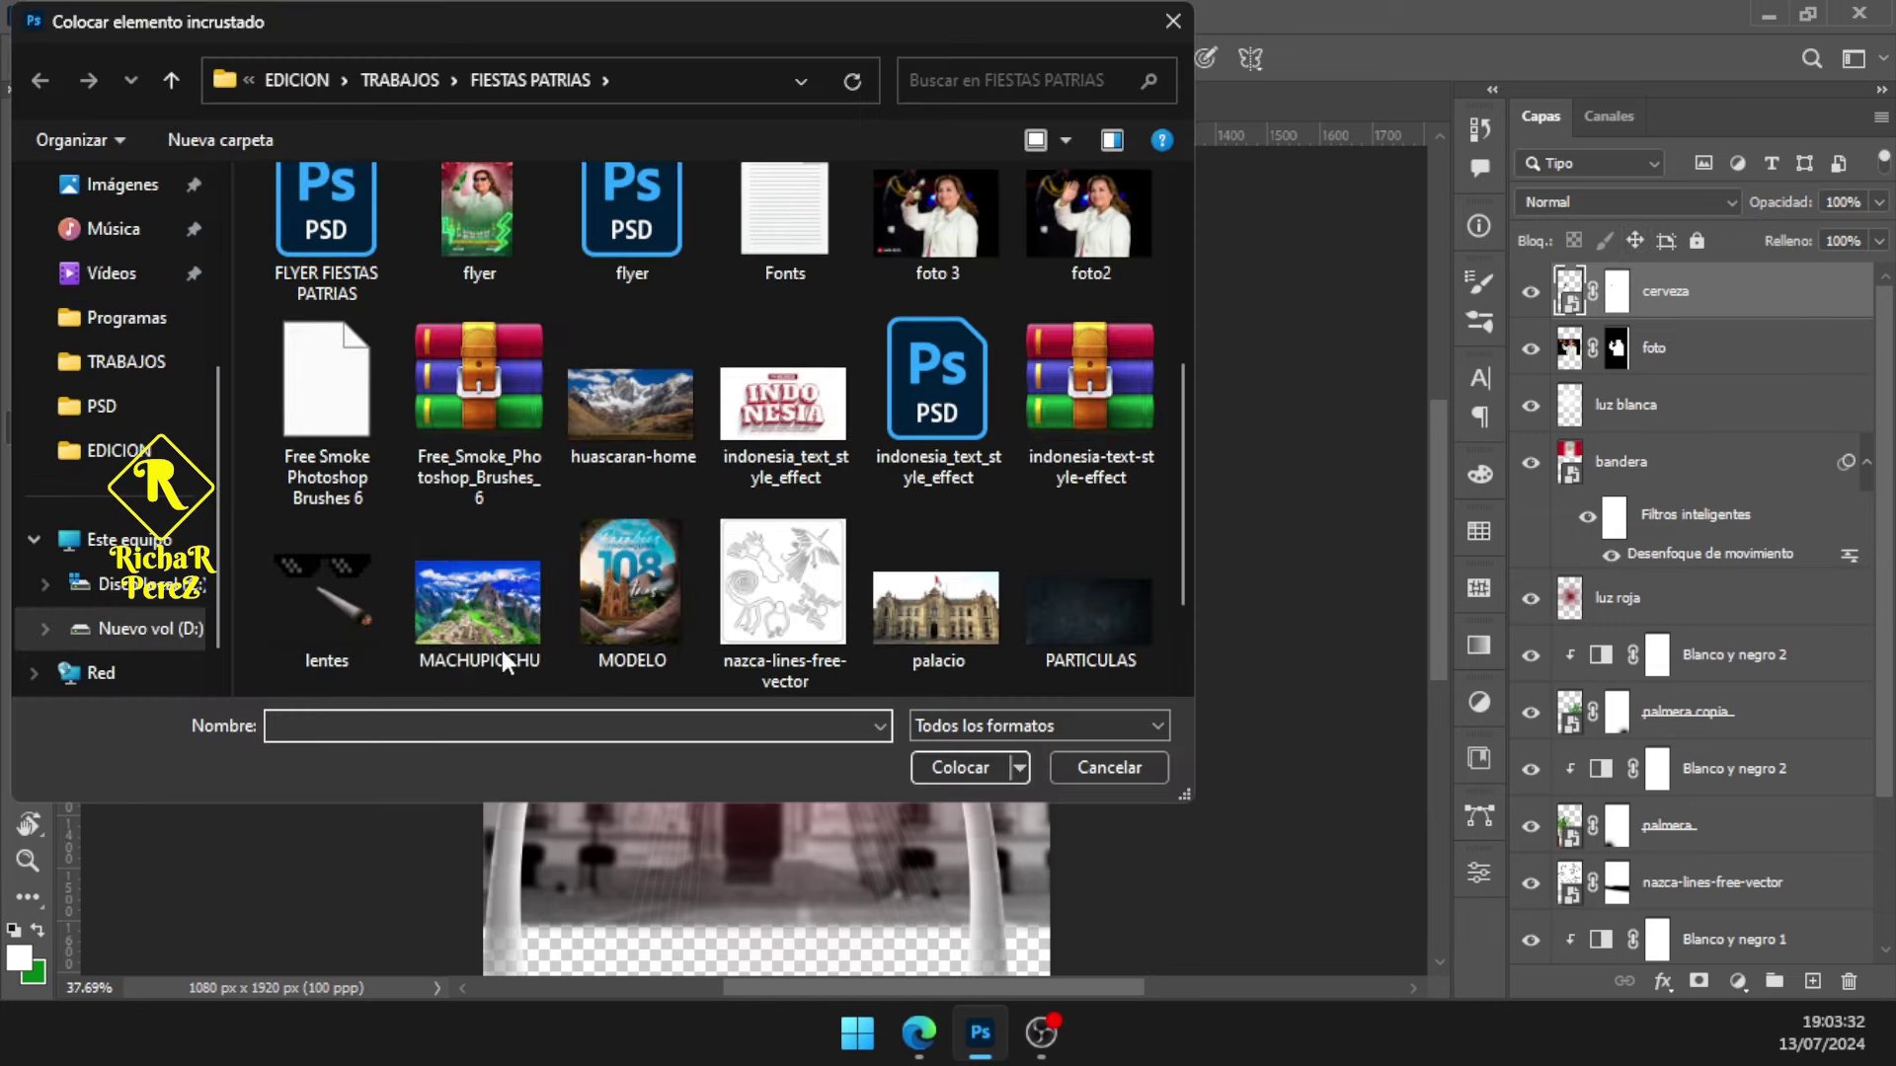
pyautogui.click(388, 622)
pyautogui.click(960, 768)
# Scale lentes to about 47%, tilt it -6.13°, and fit it over her eyes and mouth
pyautogui.moveTo(800, 588); pyautogui.dragTo(816, 511)
pyautogui.scroll(3, 816, 511)
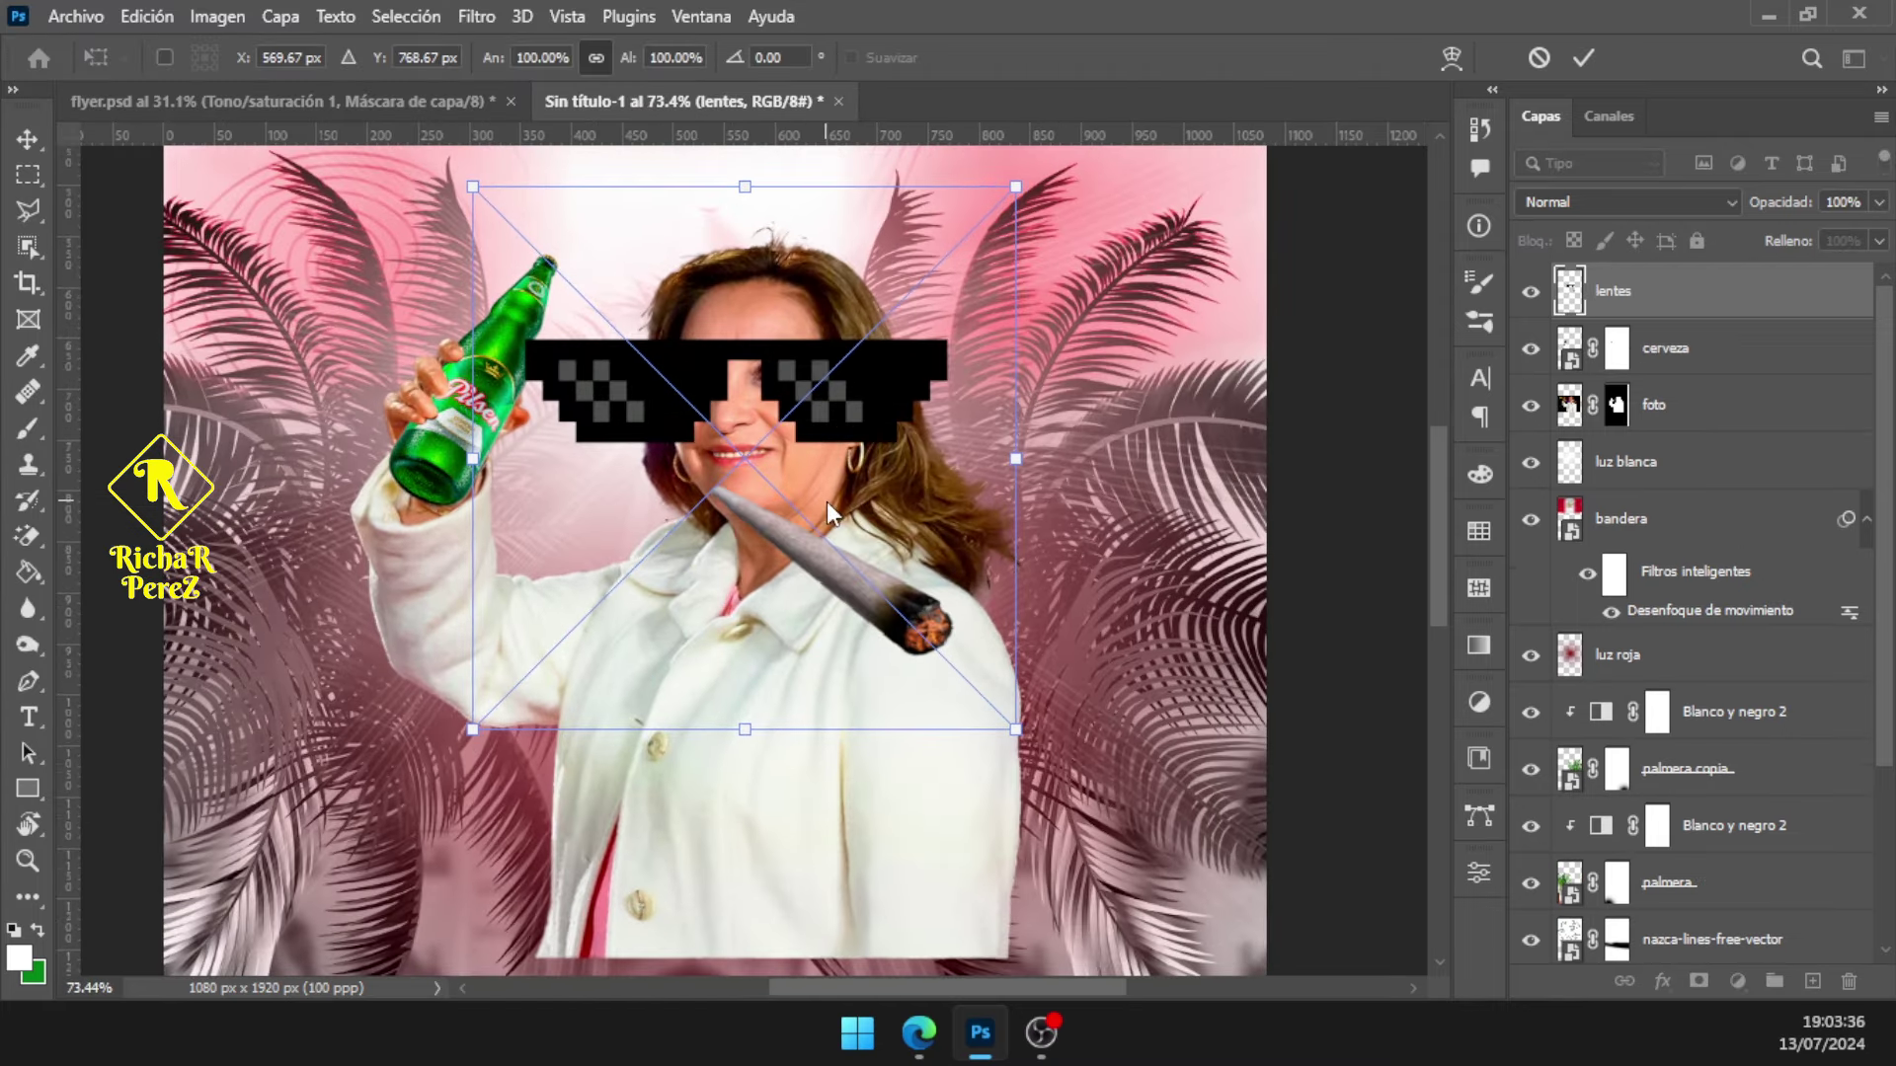
pyautogui.moveTo(744, 186); pyautogui.dragTo(756, 452)
pyautogui.moveTo(765, 544)
pyautogui.mouseDown()
pyautogui.moveTo(777, 471)
pyautogui.moveTo(758, 398)
pyautogui.moveTo(822, 413)
pyautogui.mouseUp()
pyautogui.moveTo(973, 489); pyautogui.dragTo(978, 464)
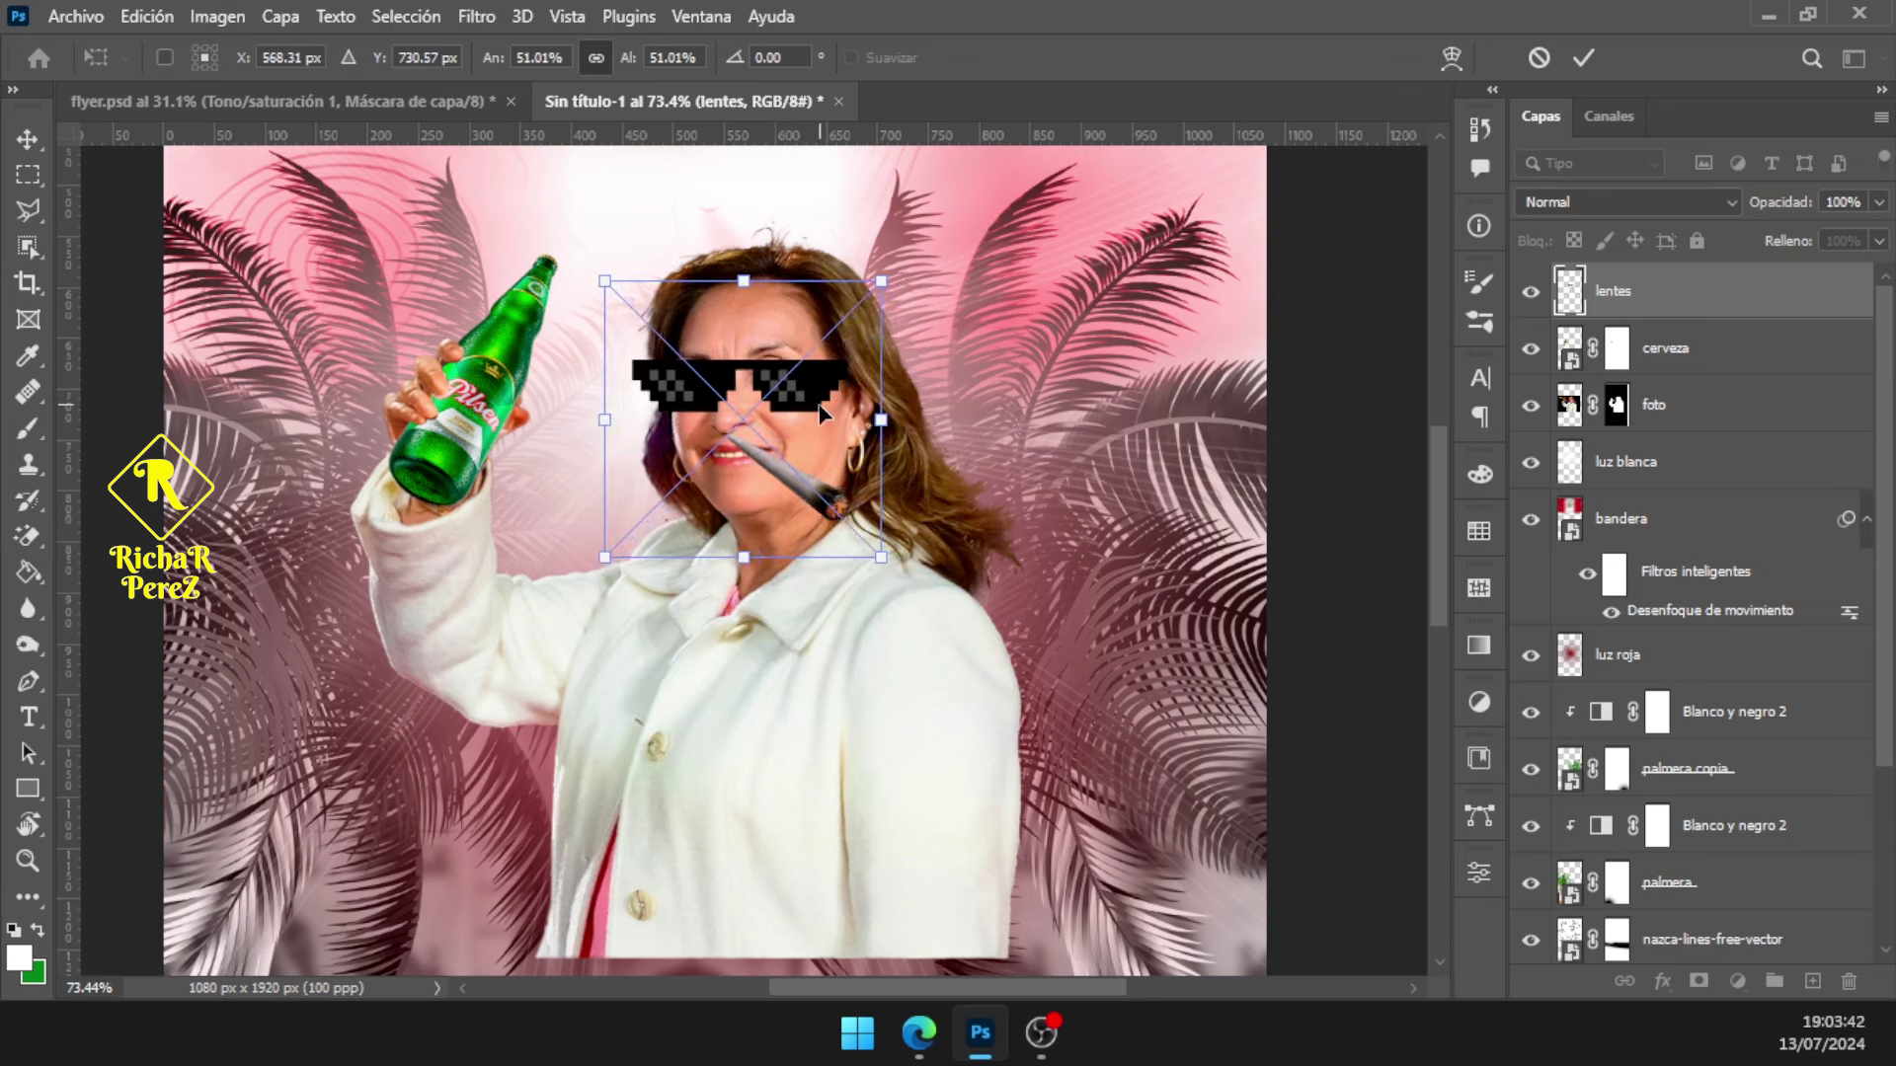
pyautogui.moveTo(886, 414); pyautogui.dragTo(871, 393)
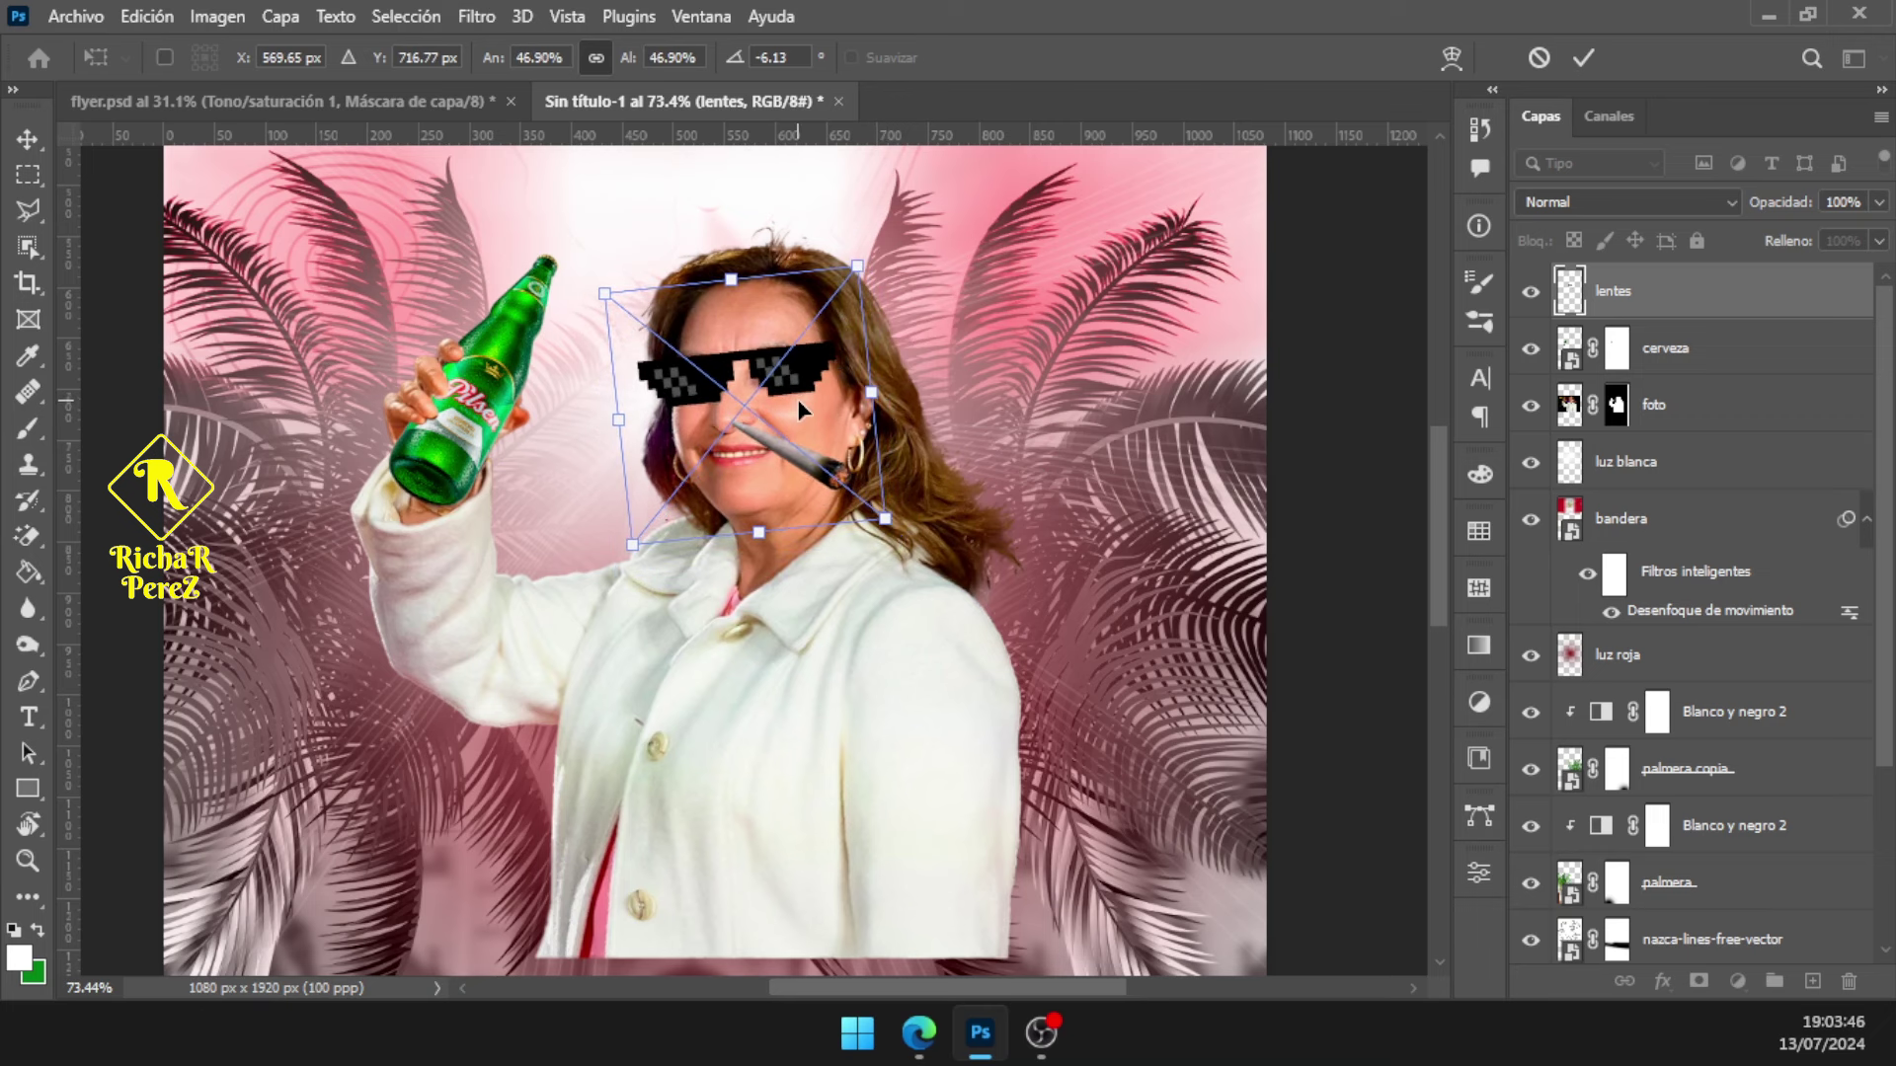
pyautogui.press('Return')
pyautogui.press('b')
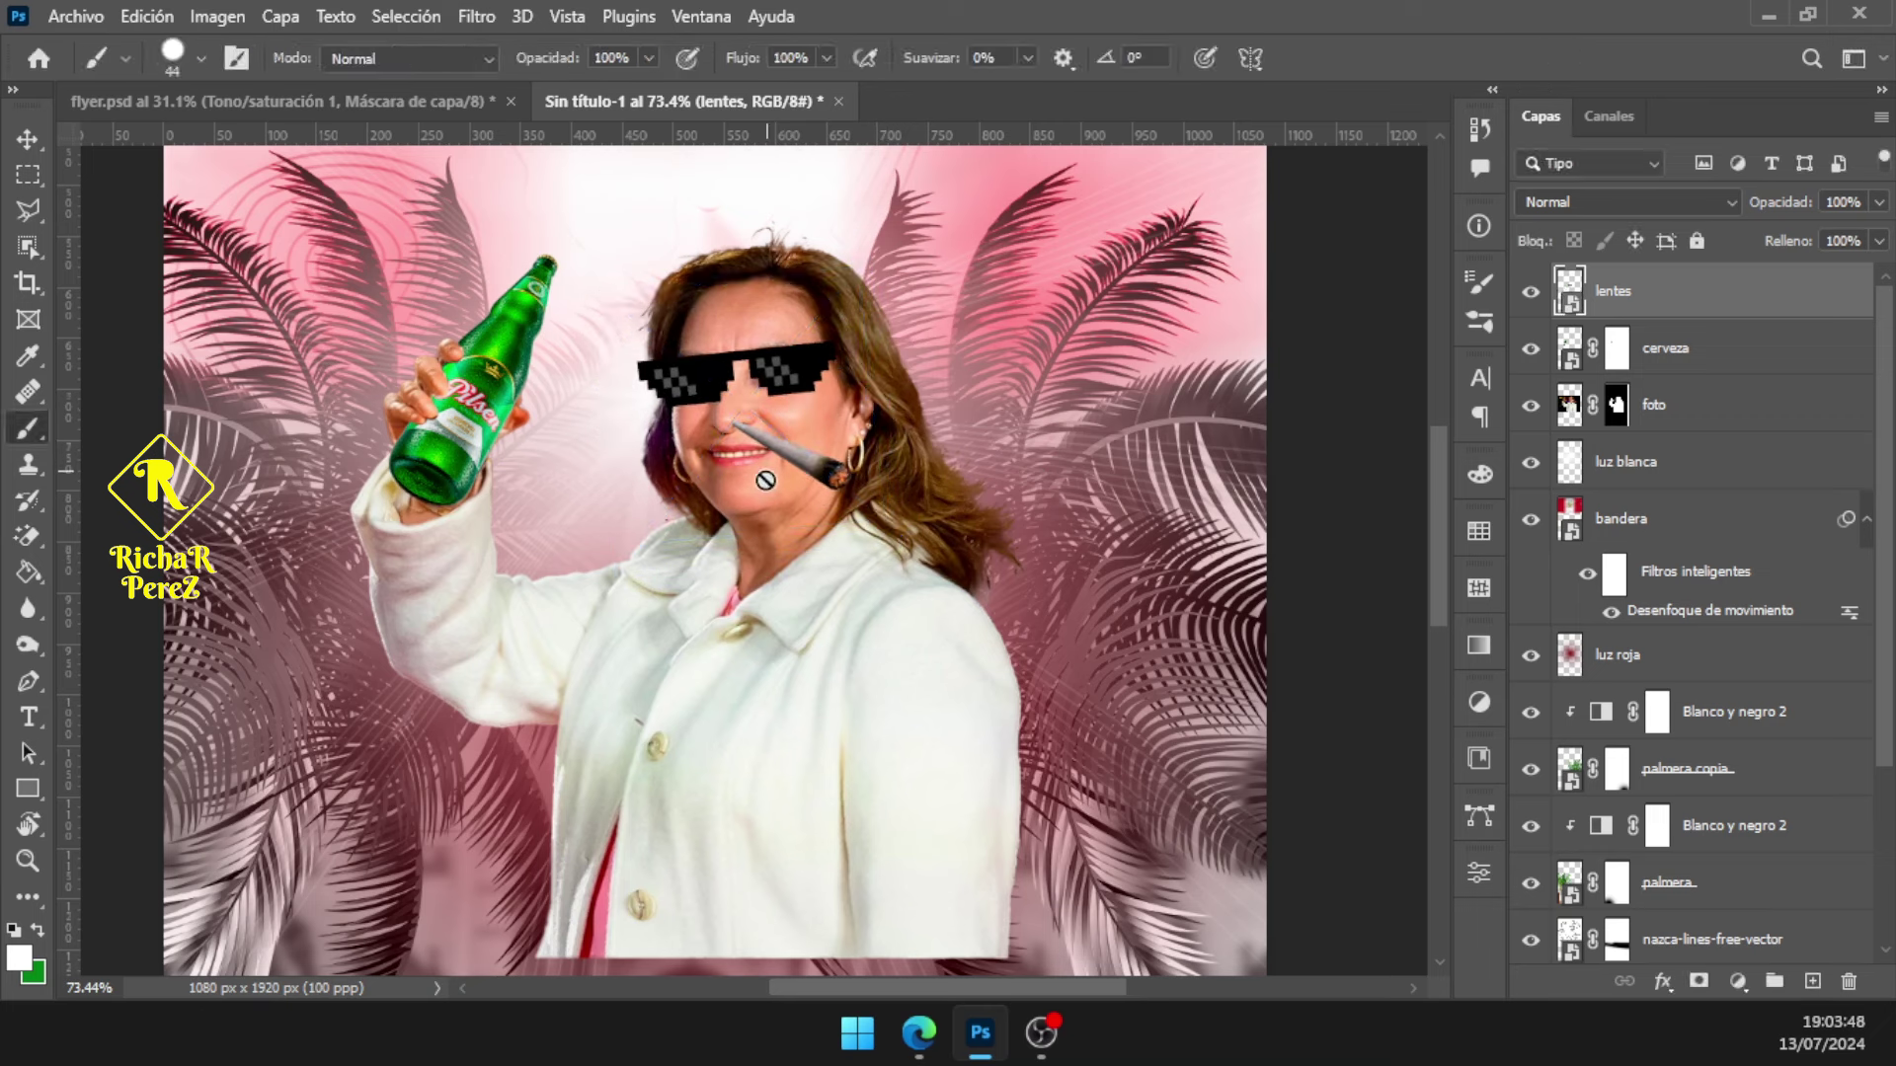
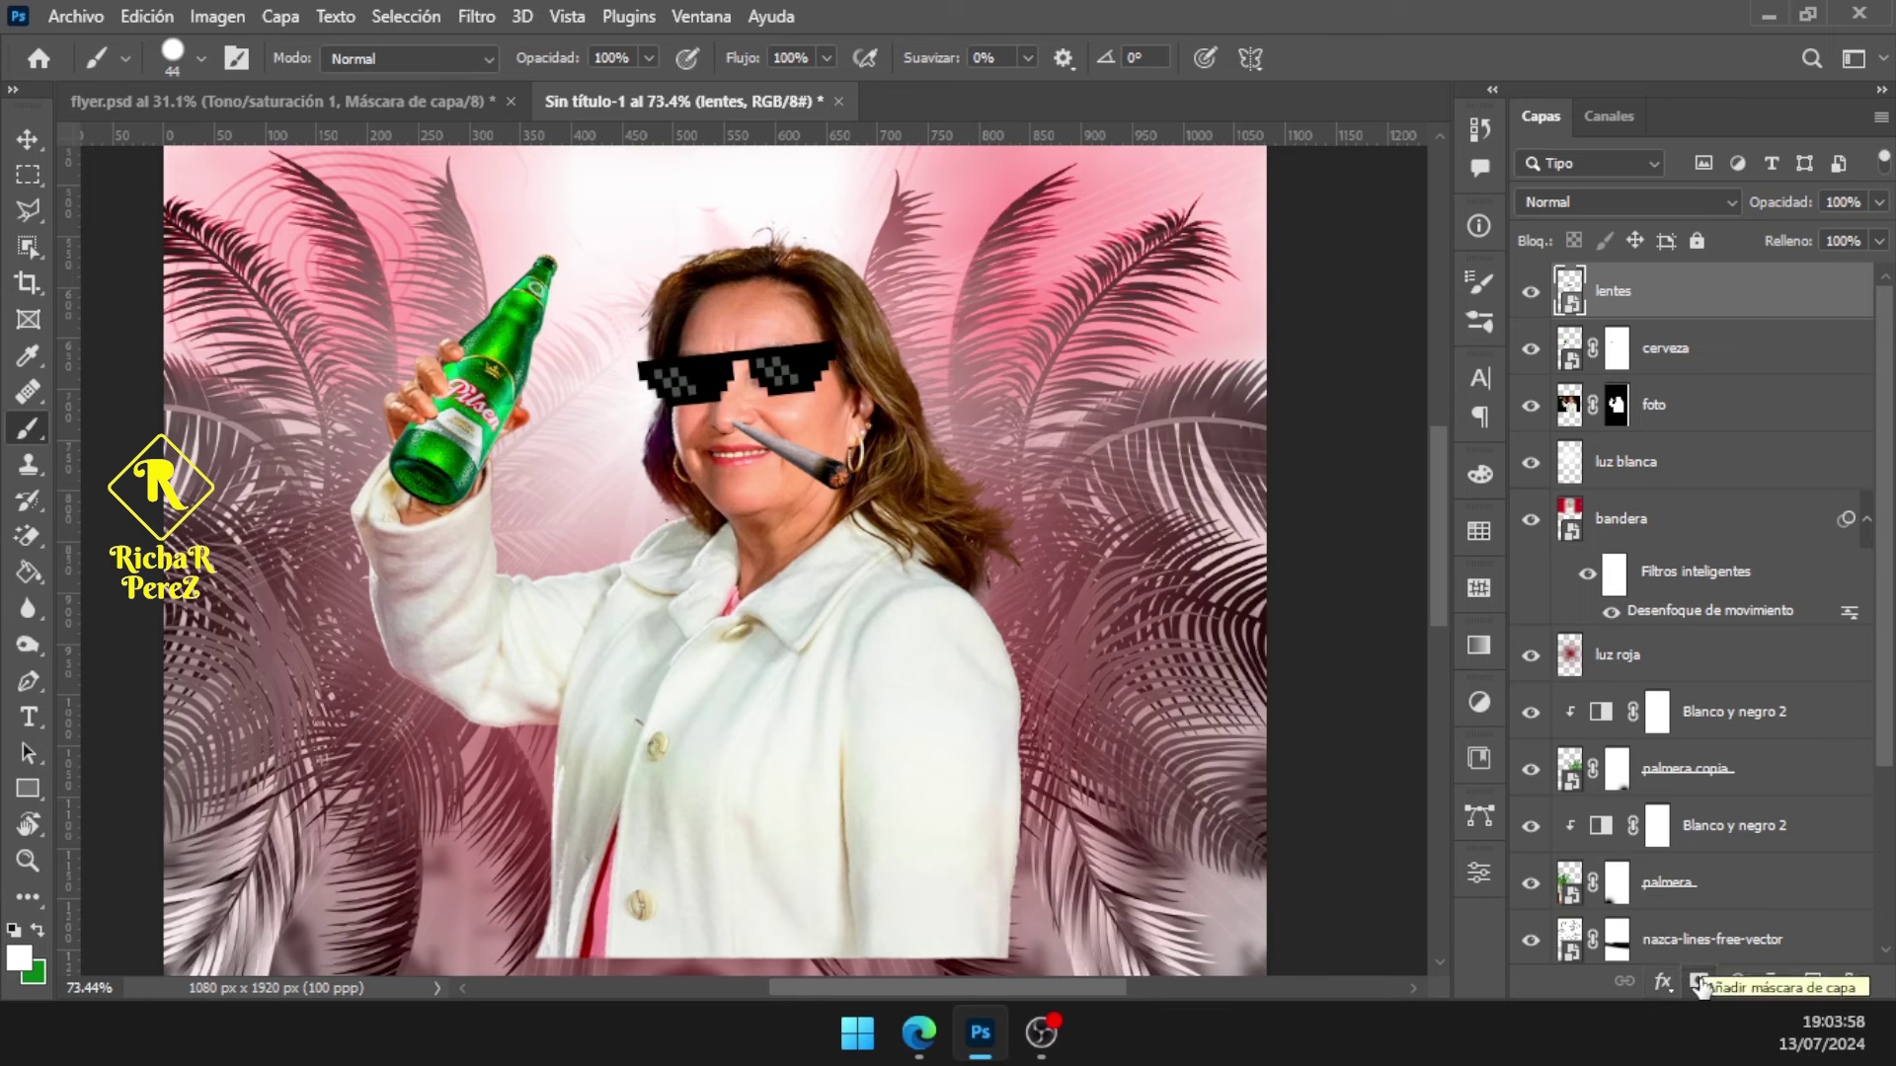
# Add a mask to the lentes layer and paint out the cigarette on the woman's lips
pyautogui.click(1700, 984)
pyautogui.press('d')
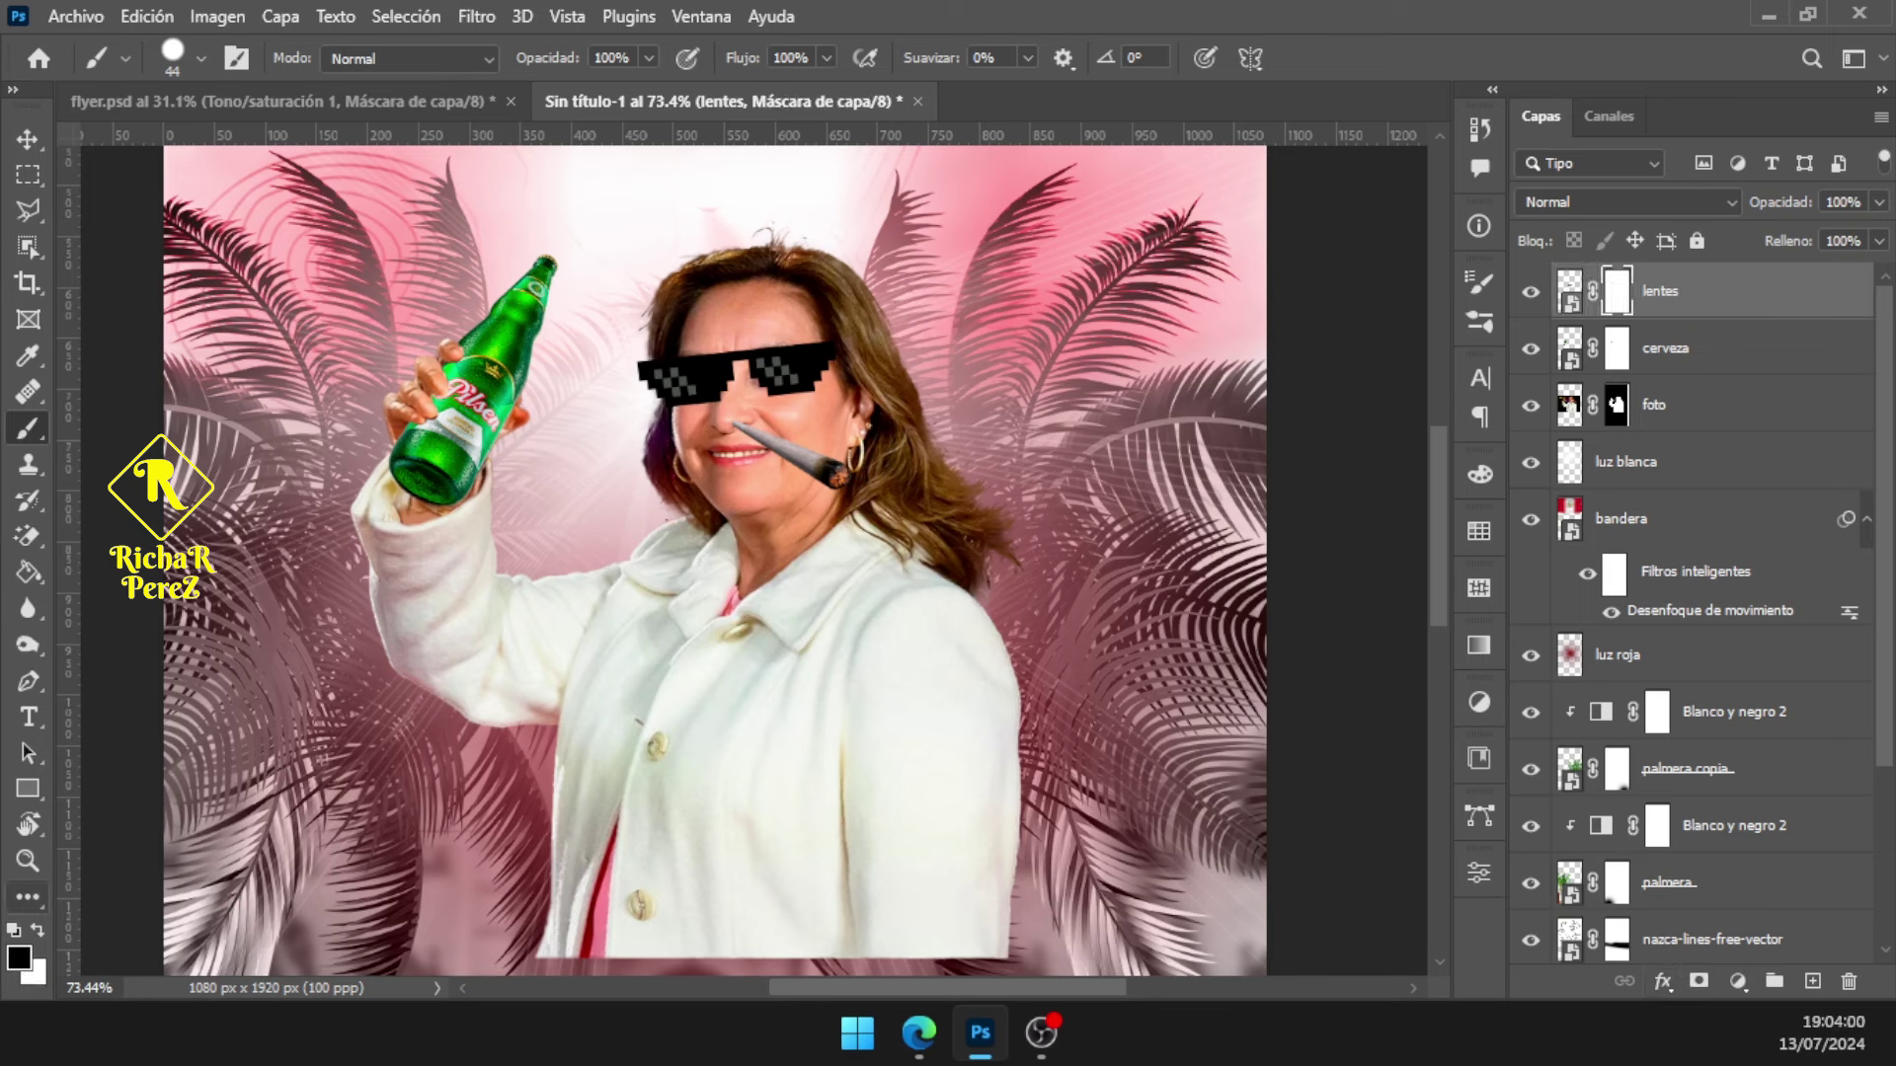
pyautogui.moveTo(854, 478); pyautogui.dragTo(739, 433)
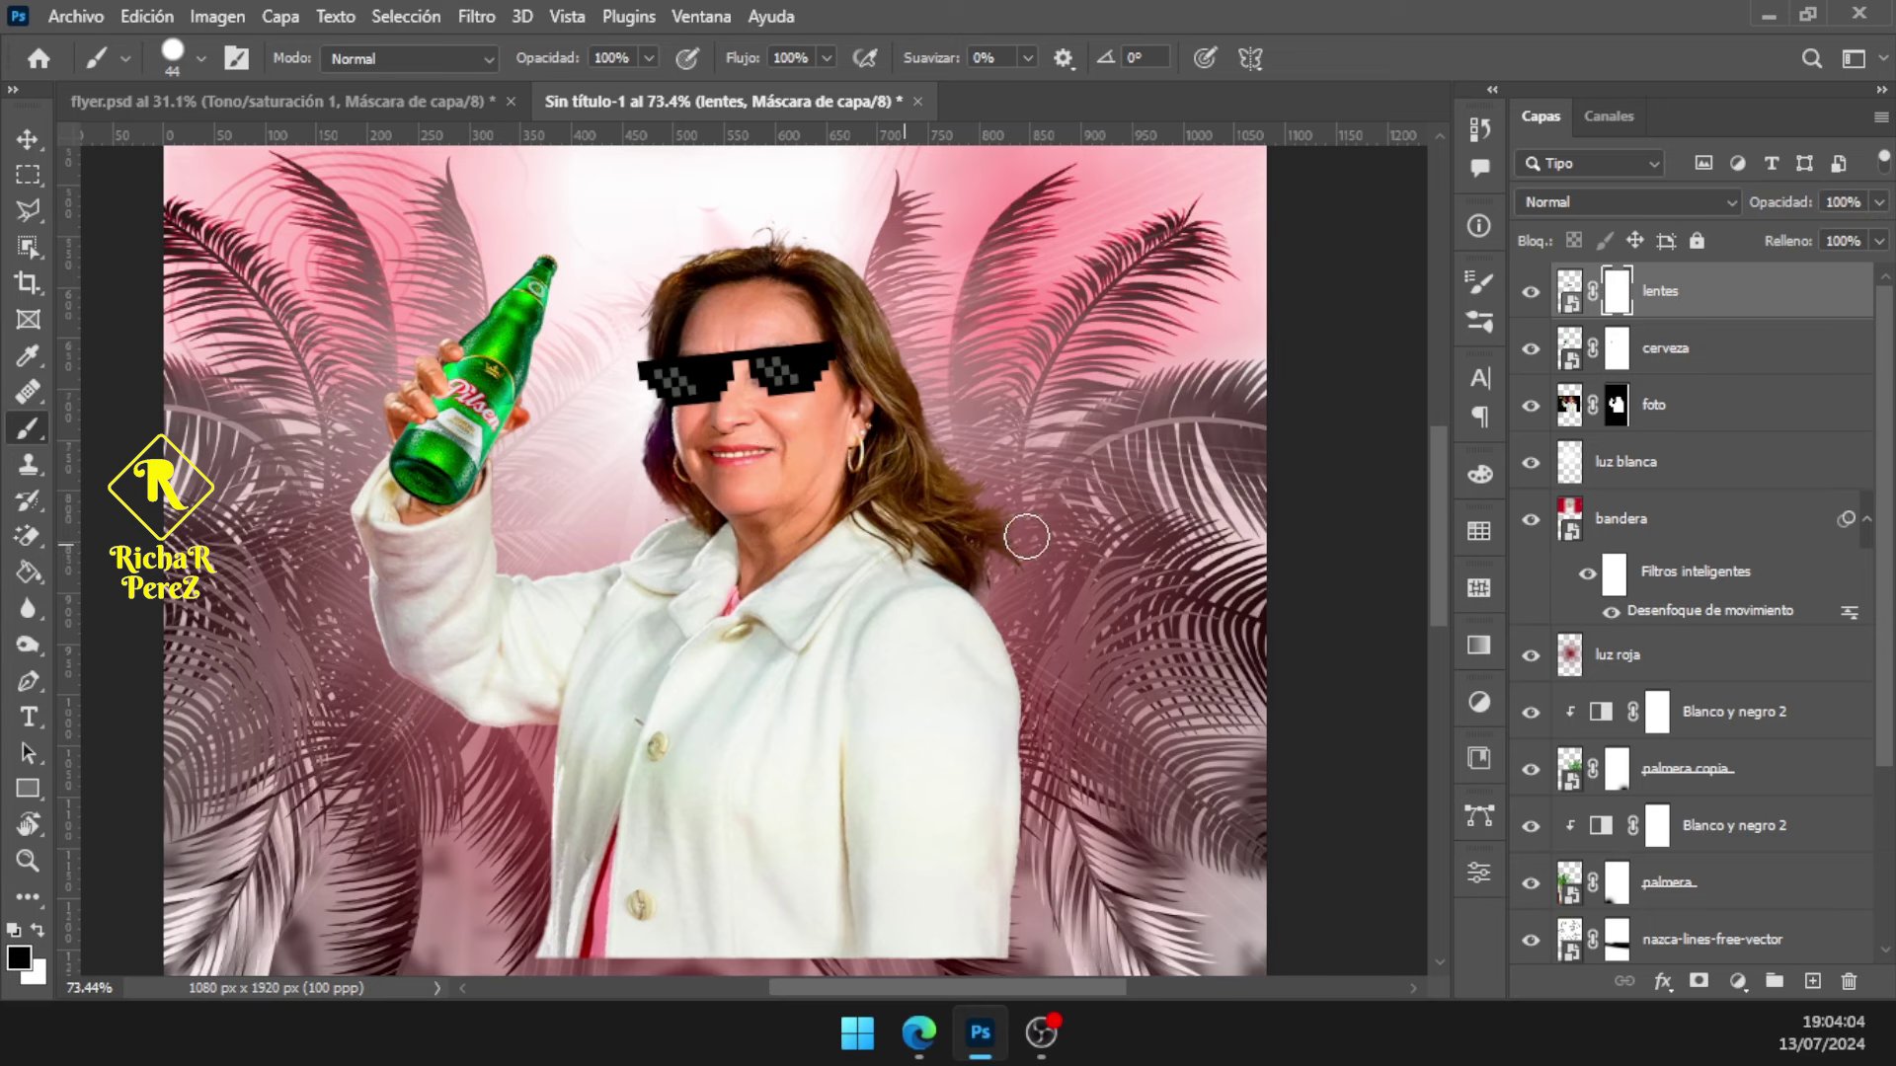
# Rotate the sunglasses 2.55°, scale them to 94.41% and nudge them over the eyes
pyautogui.hotkey('ctrl', 't')
pyautogui.moveTo(869, 481); pyautogui.dragTo(880, 494)
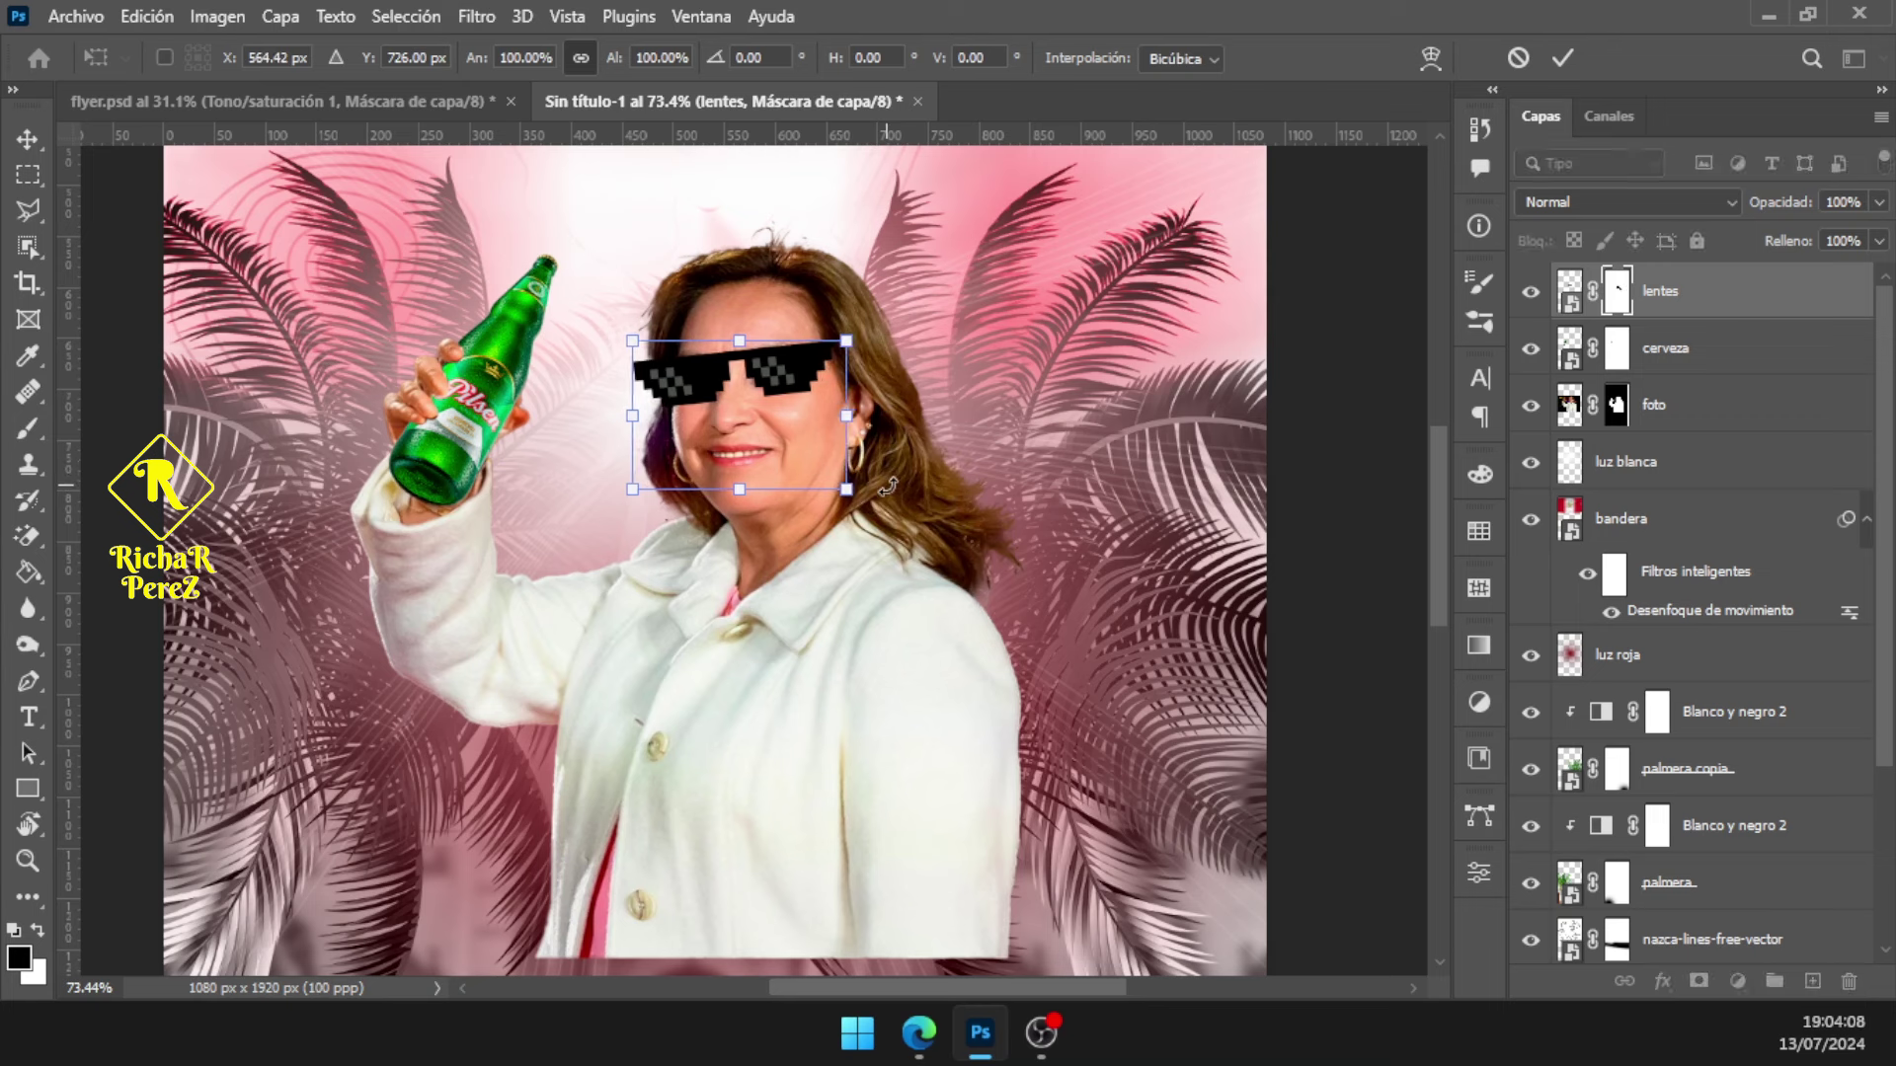
pyautogui.moveTo(739, 329); pyautogui.dragTo(740, 348)
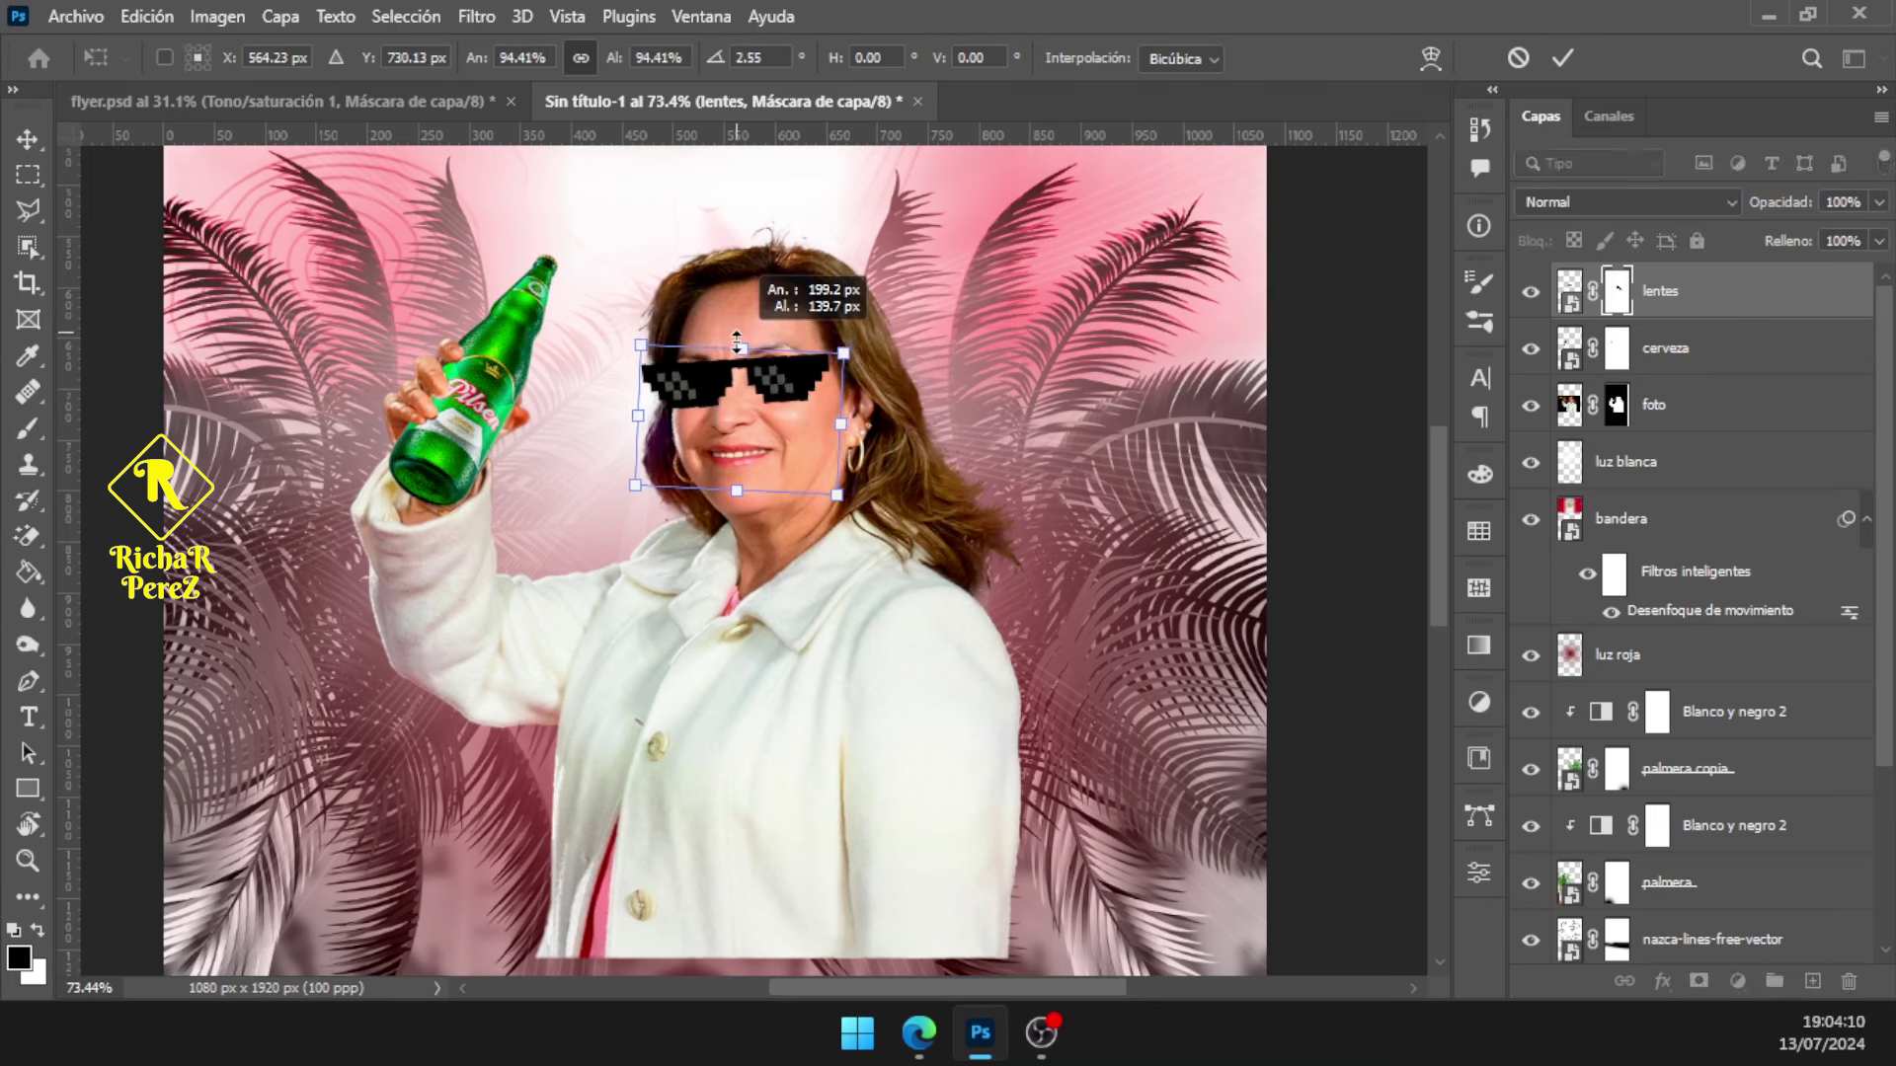
pyautogui.press('Up')
pyautogui.press('Up')
pyautogui.press('Up')
pyautogui.press('Up')
pyautogui.press('Up')
pyautogui.press('Up')
pyautogui.press('Up')
pyautogui.press('Up')
pyautogui.press('Up')
pyautogui.press('Up')
pyautogui.press('Up')
pyautogui.press('Down')
pyautogui.press('Left')
pyautogui.press('Left')
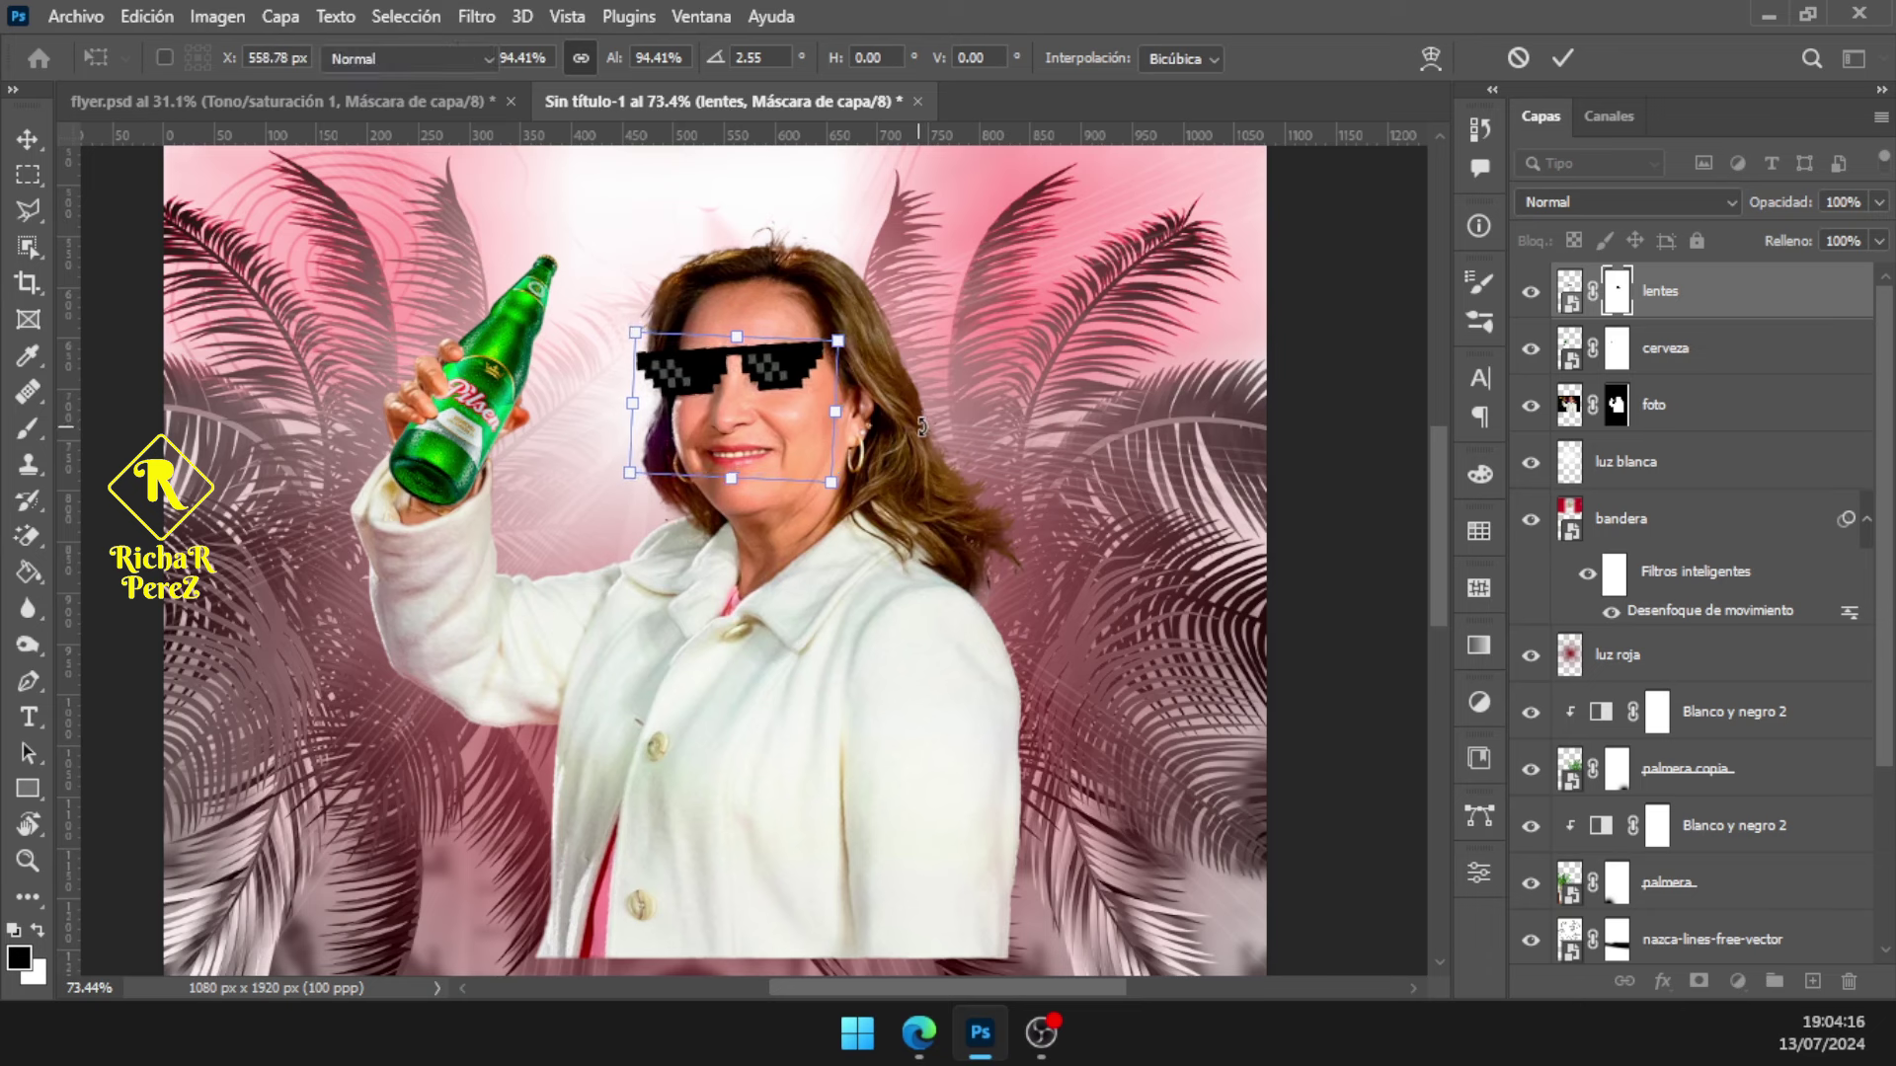
pyautogui.press('Return')
pyautogui.press('b')
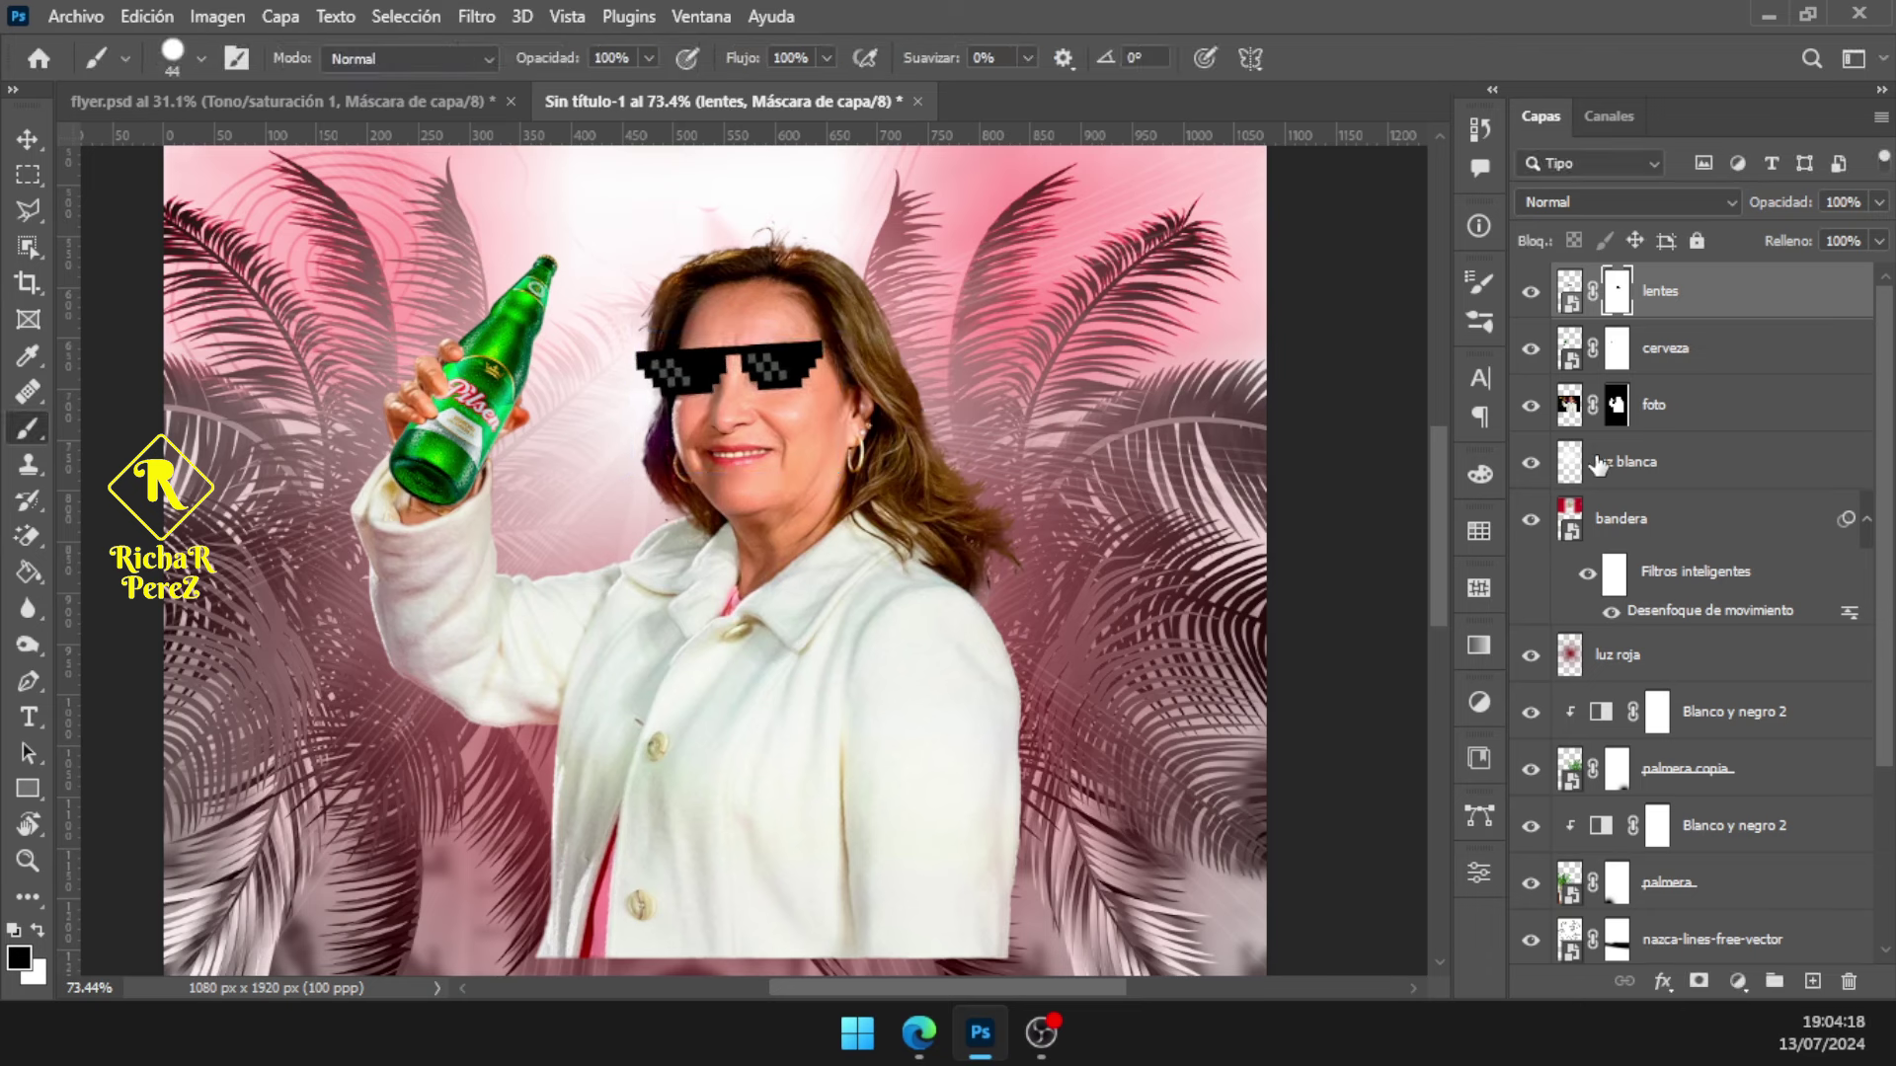
pyautogui.click(1694, 418)
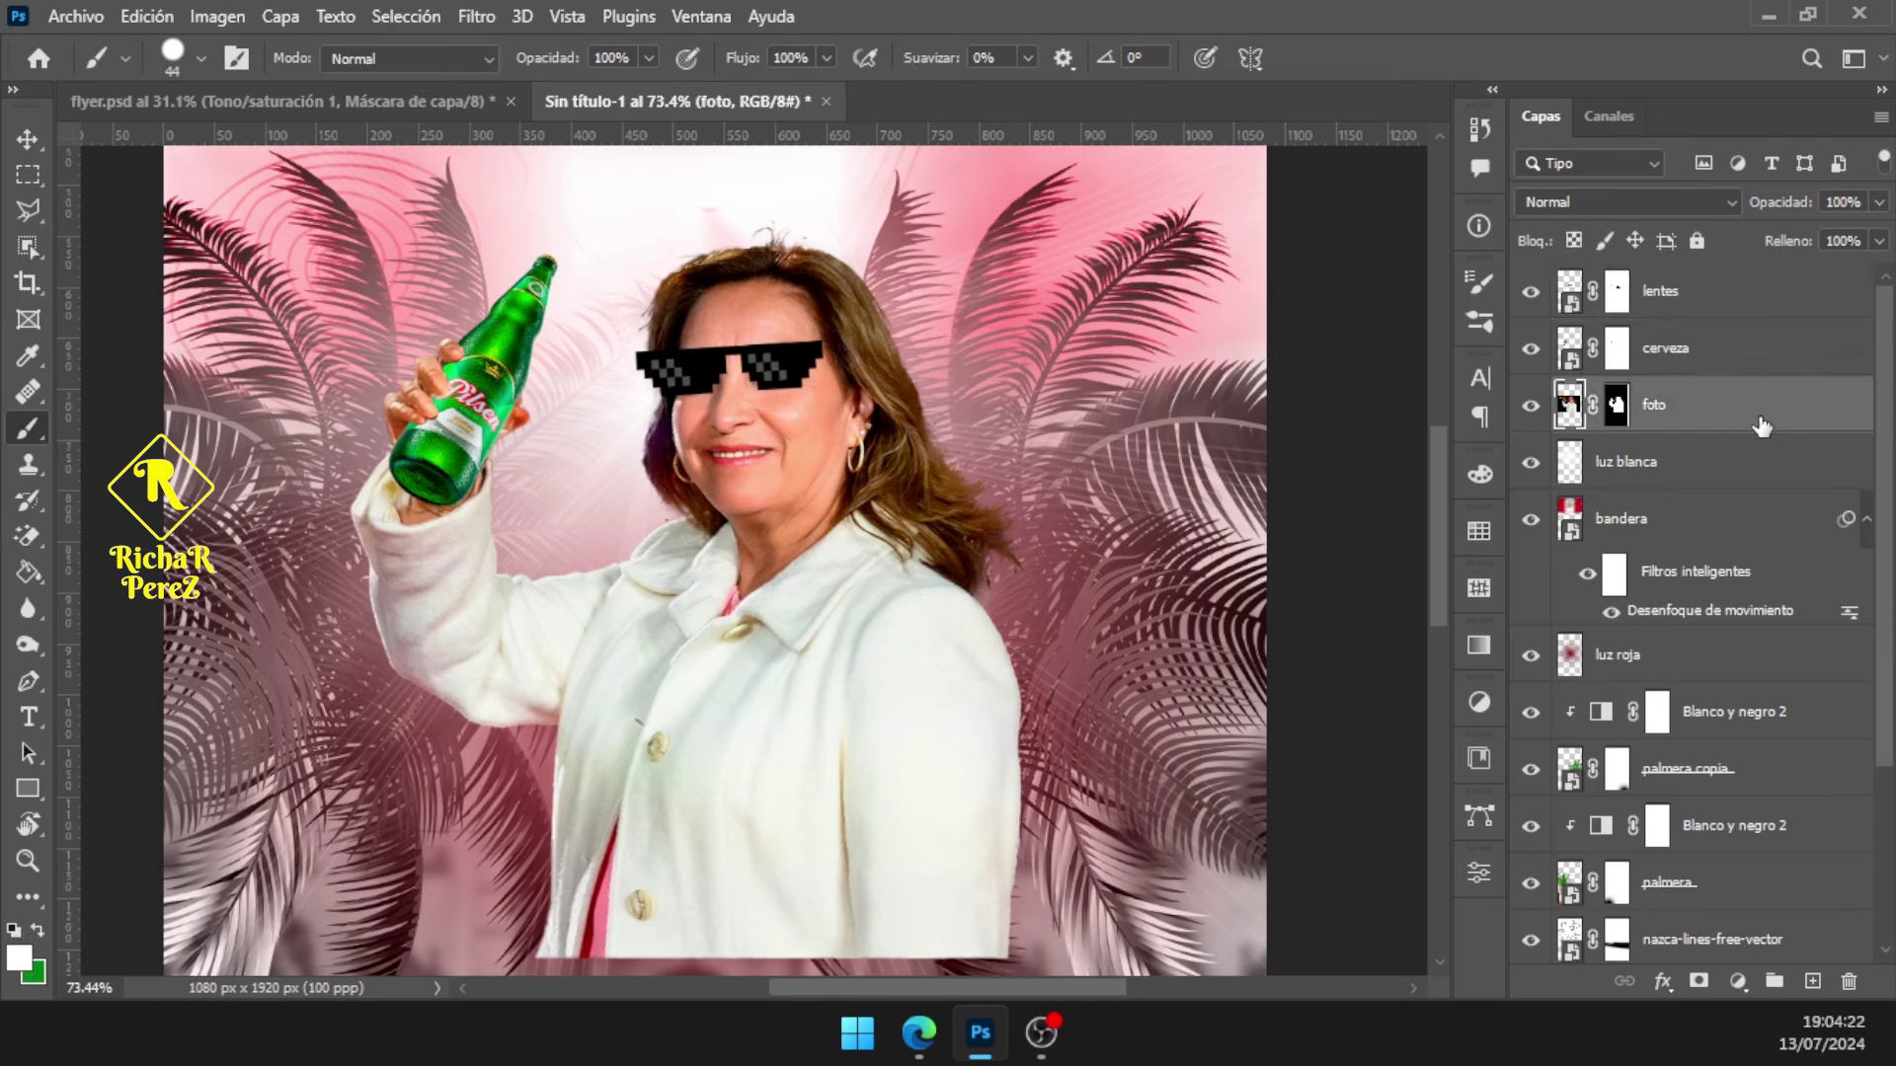
# Link foto, cerveza and lentes, then test-move the woman and undo
pyautogui.keyDown('shift'); pyautogui.click(1738, 301); pyautogui.keyUp('shift')
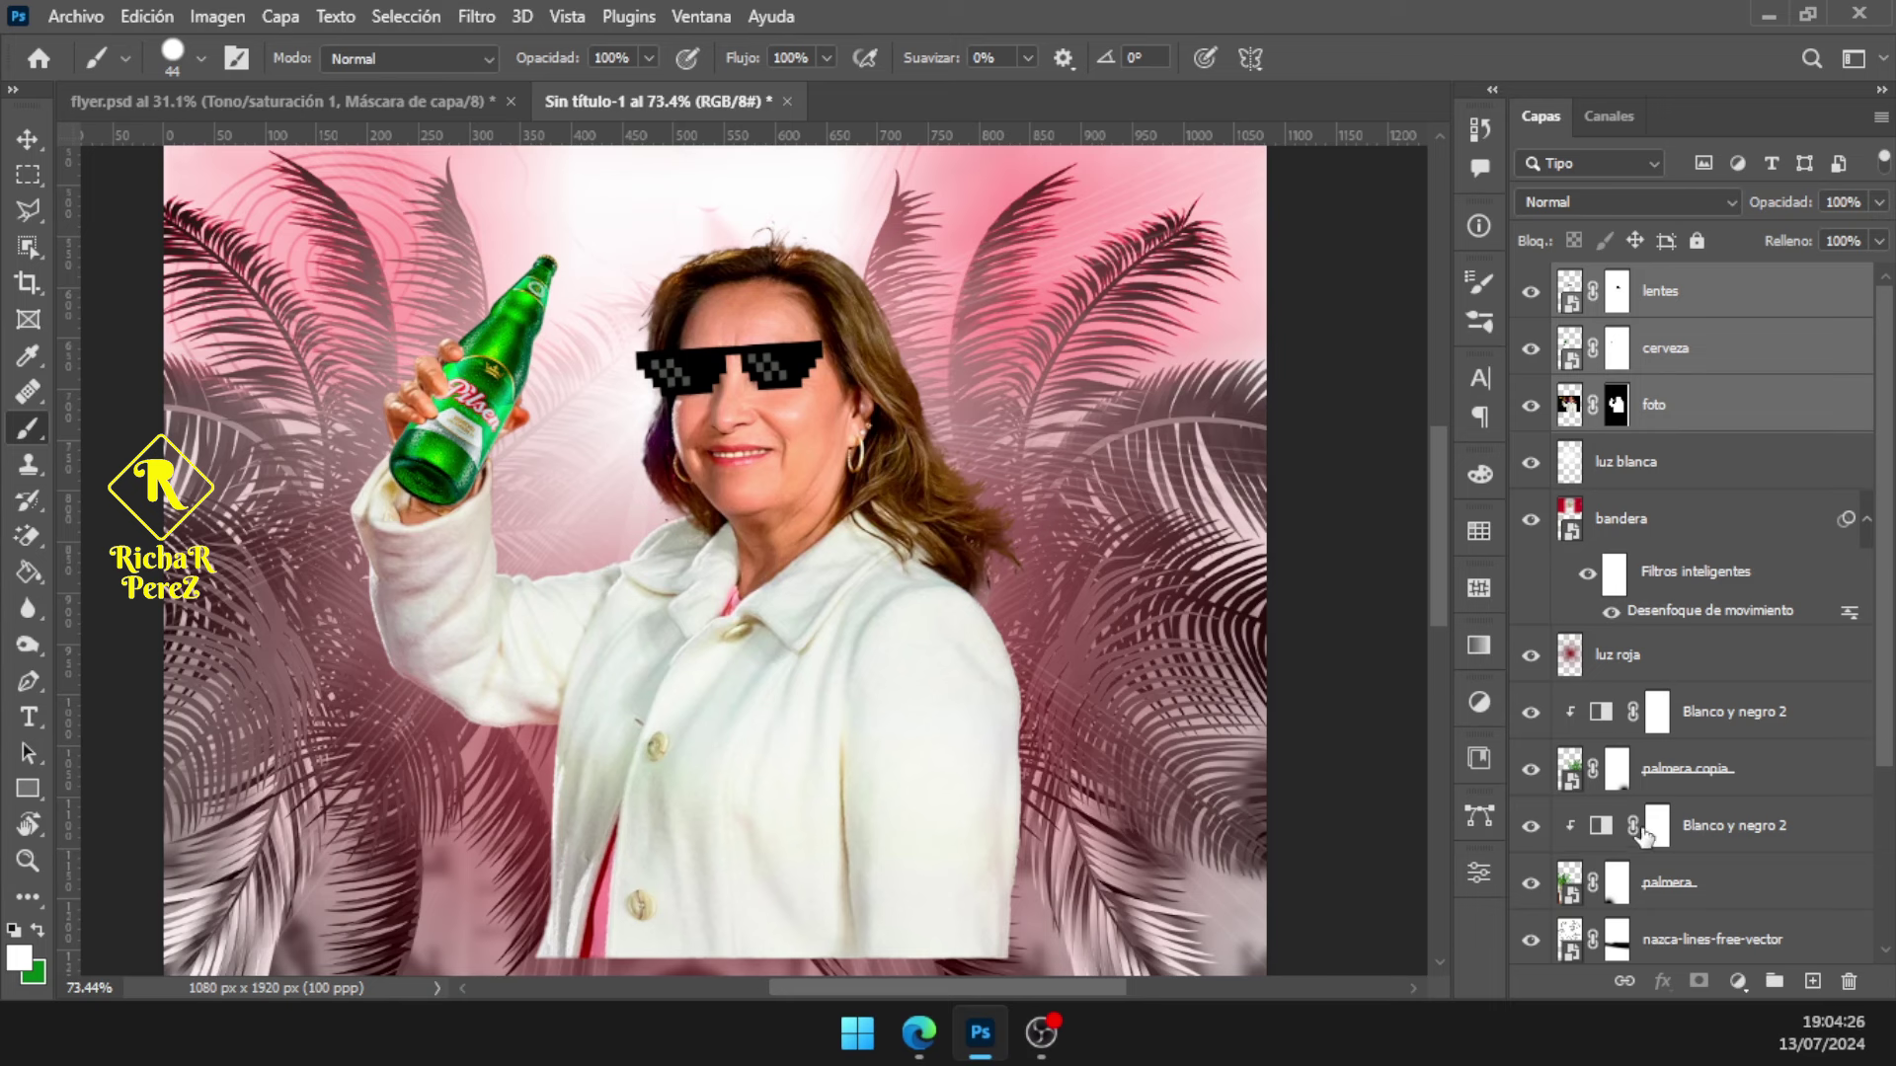
pyautogui.click(1620, 982)
pyautogui.click(1749, 418)
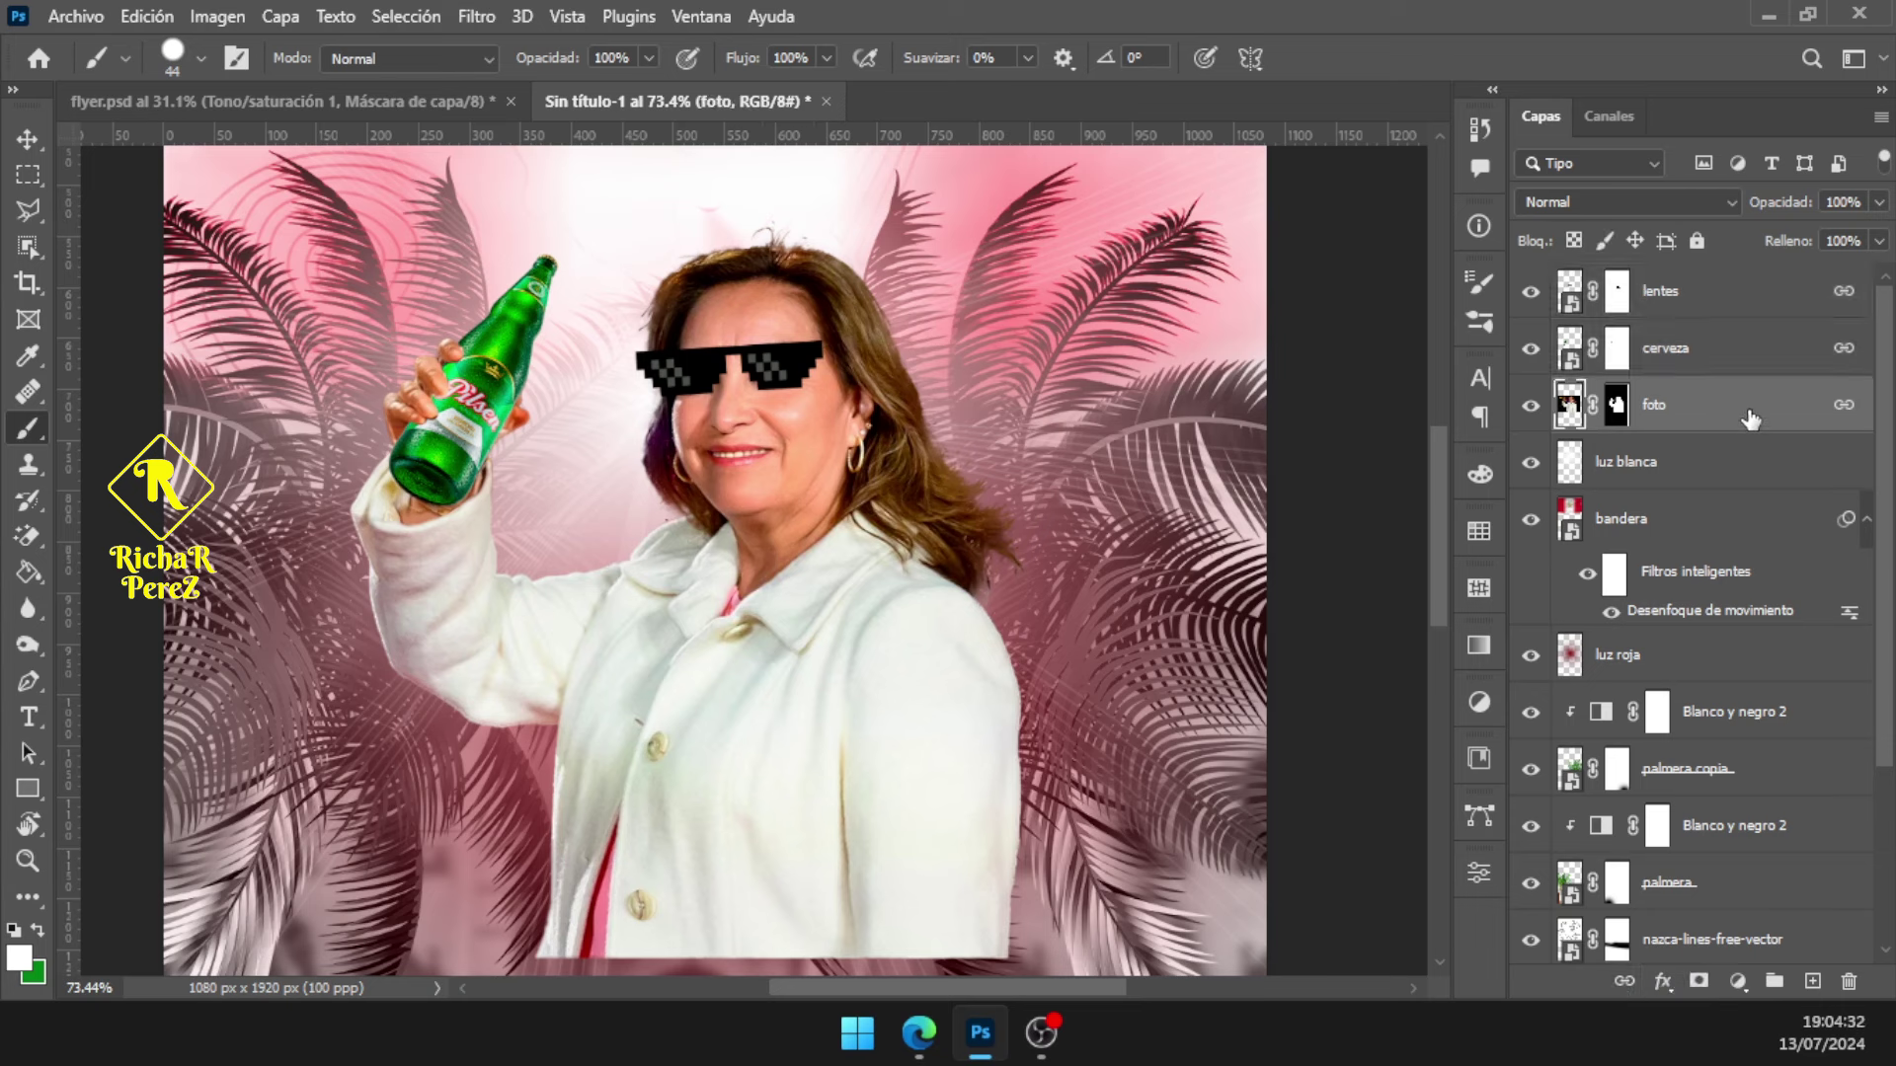
pyautogui.press('v')
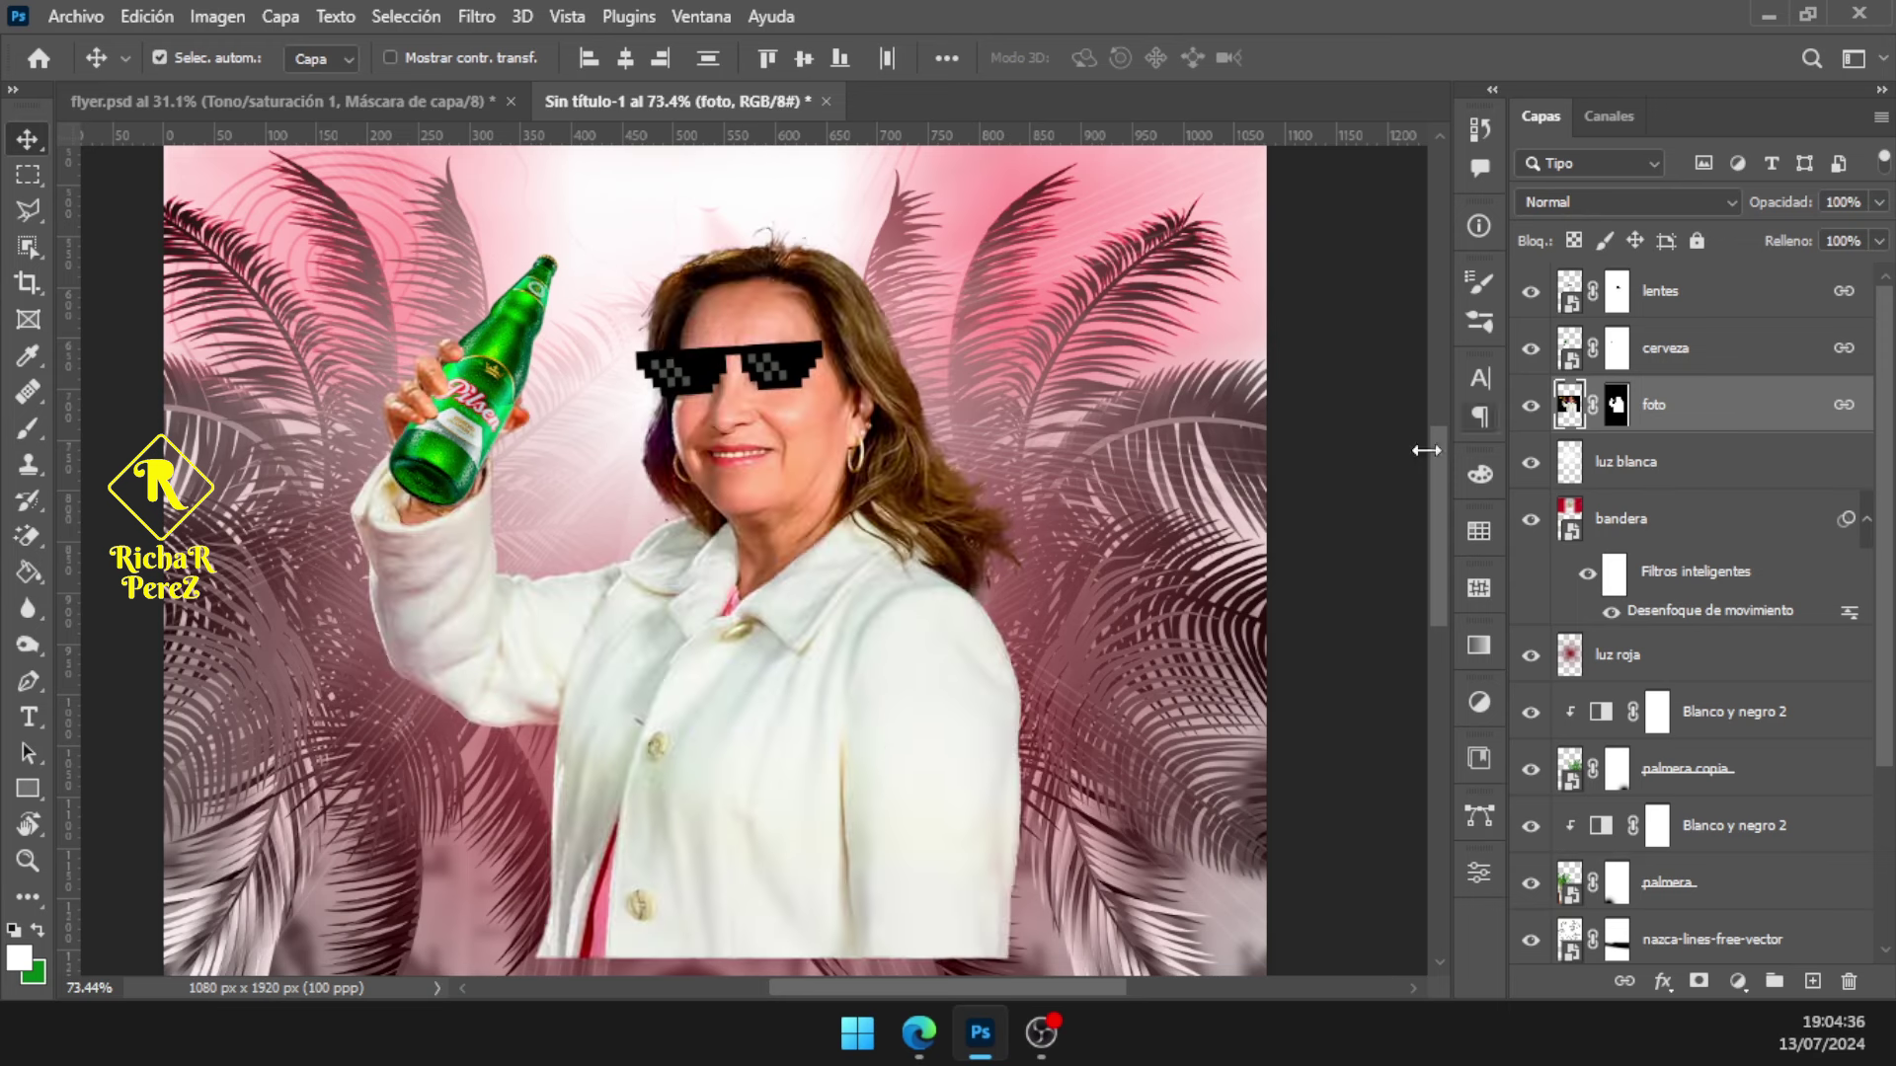
pyautogui.moveTo(875, 748); pyautogui.dragTo(926, 741)
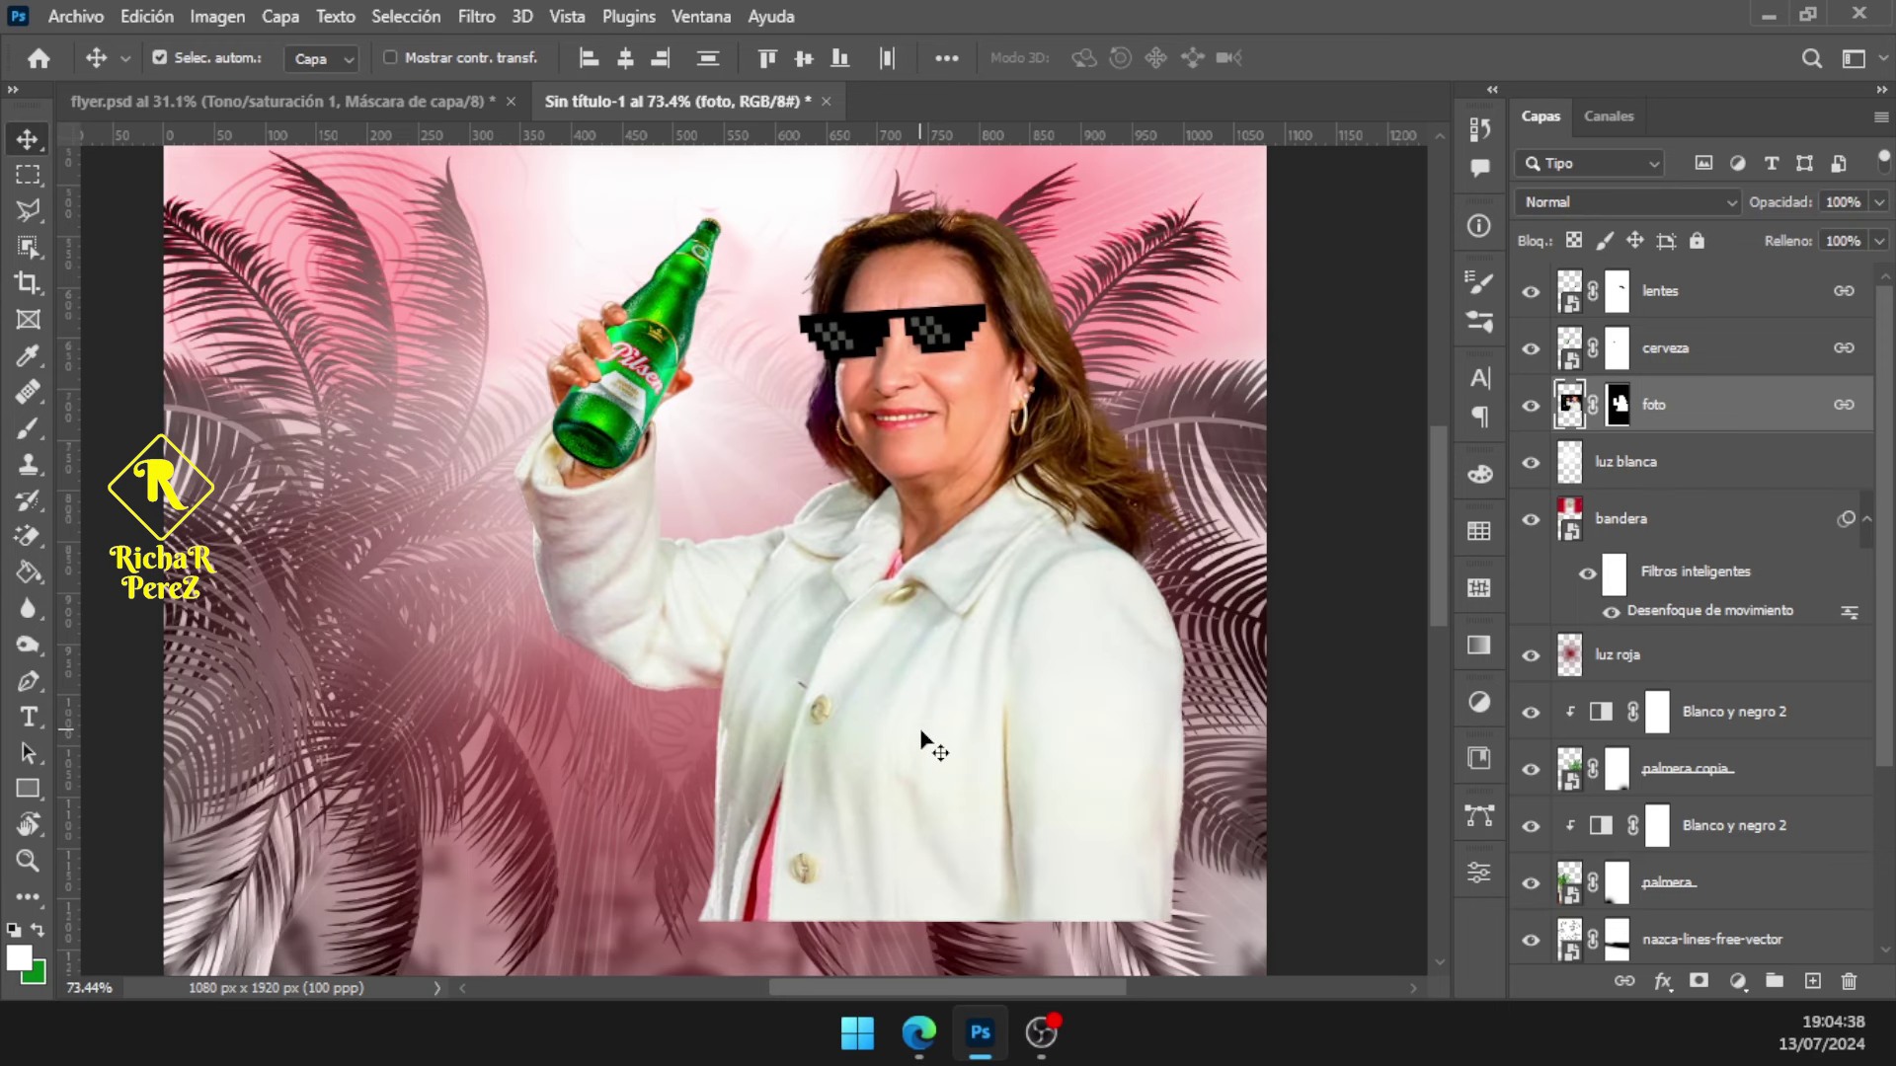
pyautogui.hotkey('ctrl', 'z')
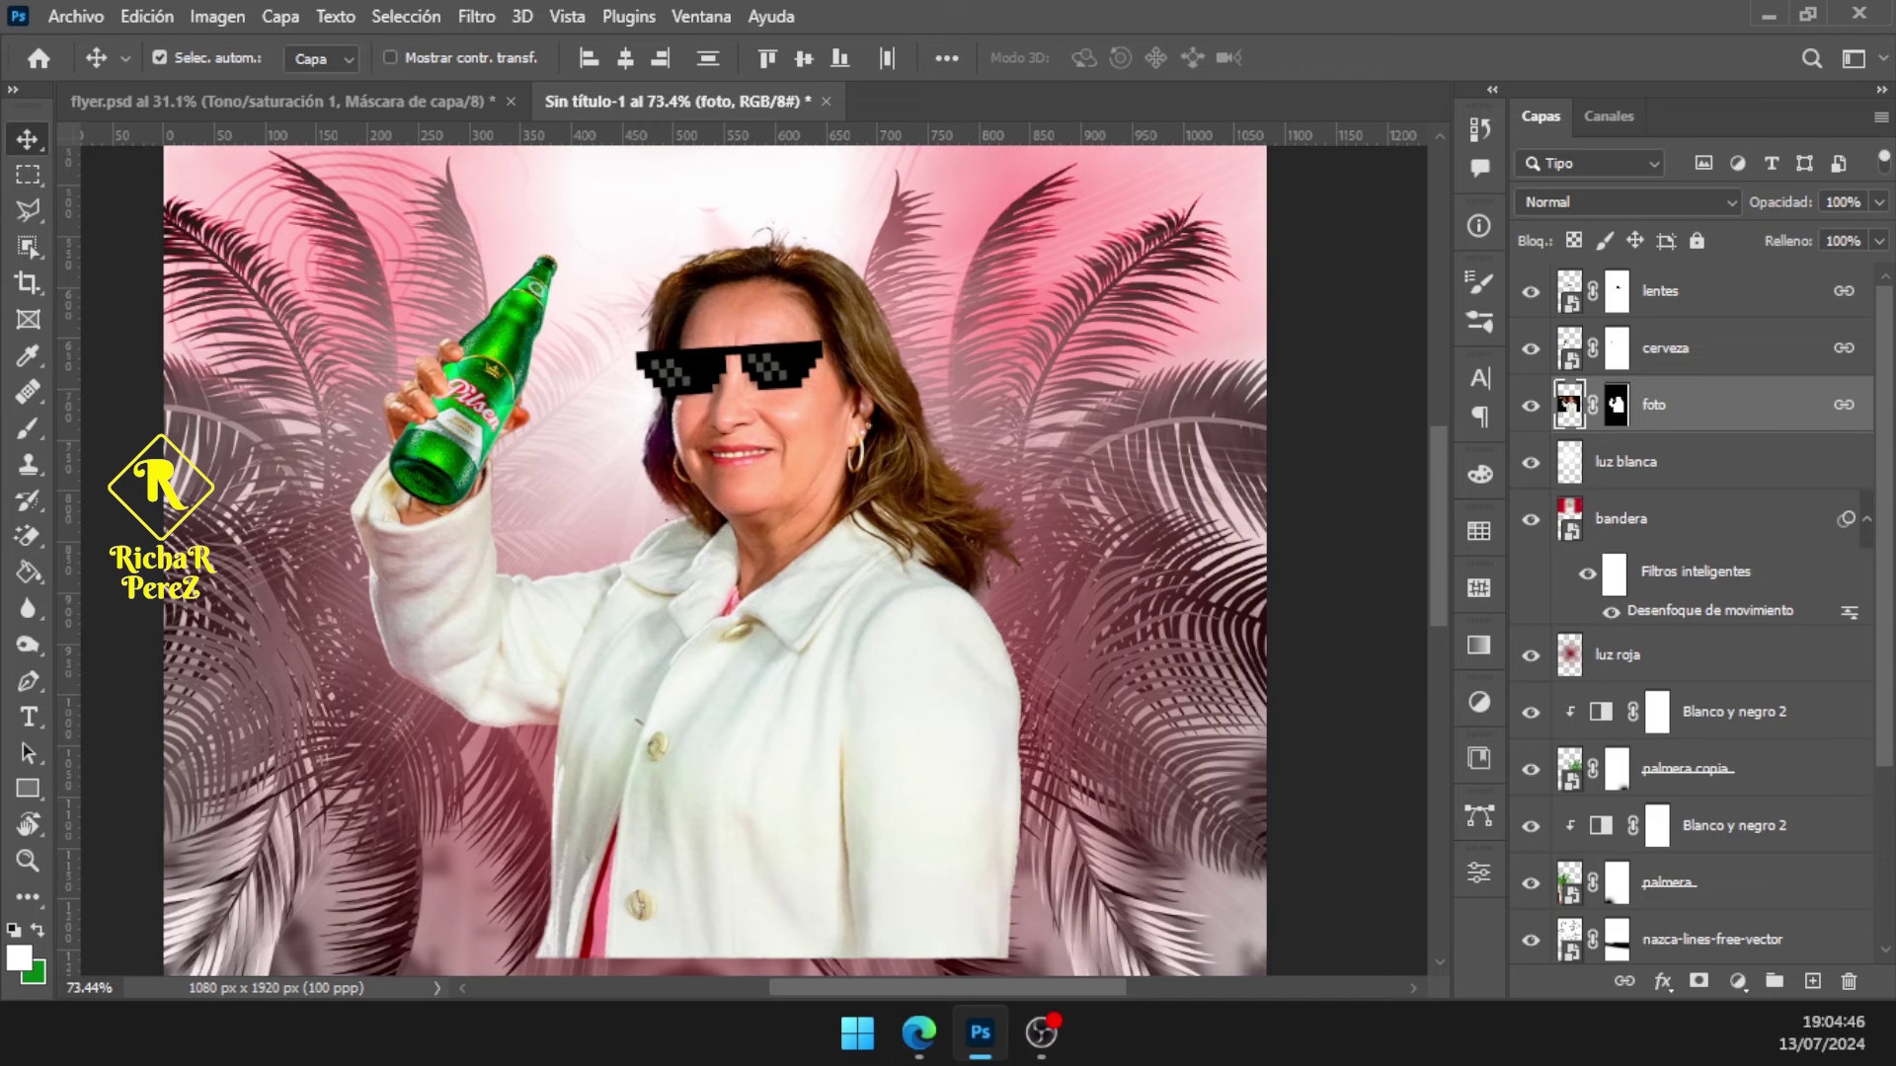
# Check the browser reference, then return and ready a 232 px hard brush
pyautogui.click(918, 1033)
pyautogui.scroll(-3, 297, 691)
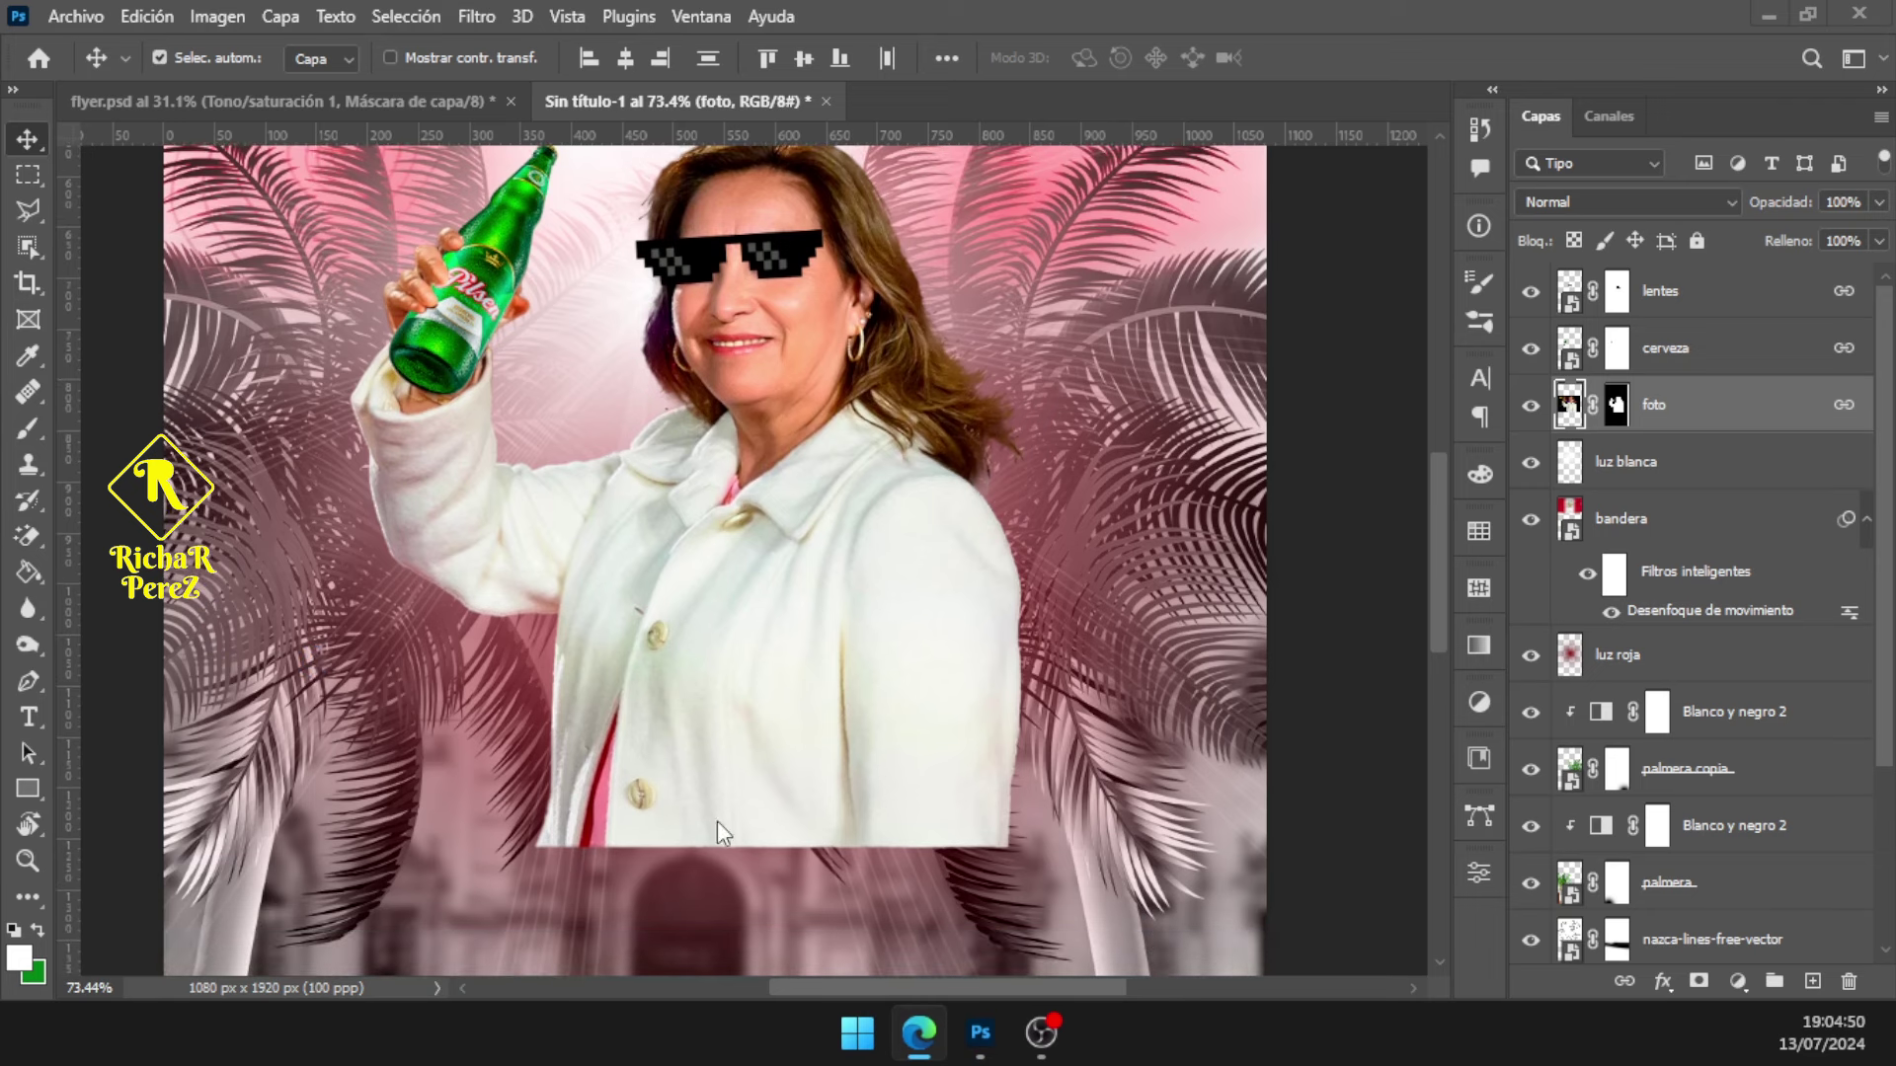
pyautogui.click(1619, 411)
pyautogui.scroll(-2, 1086, 661)
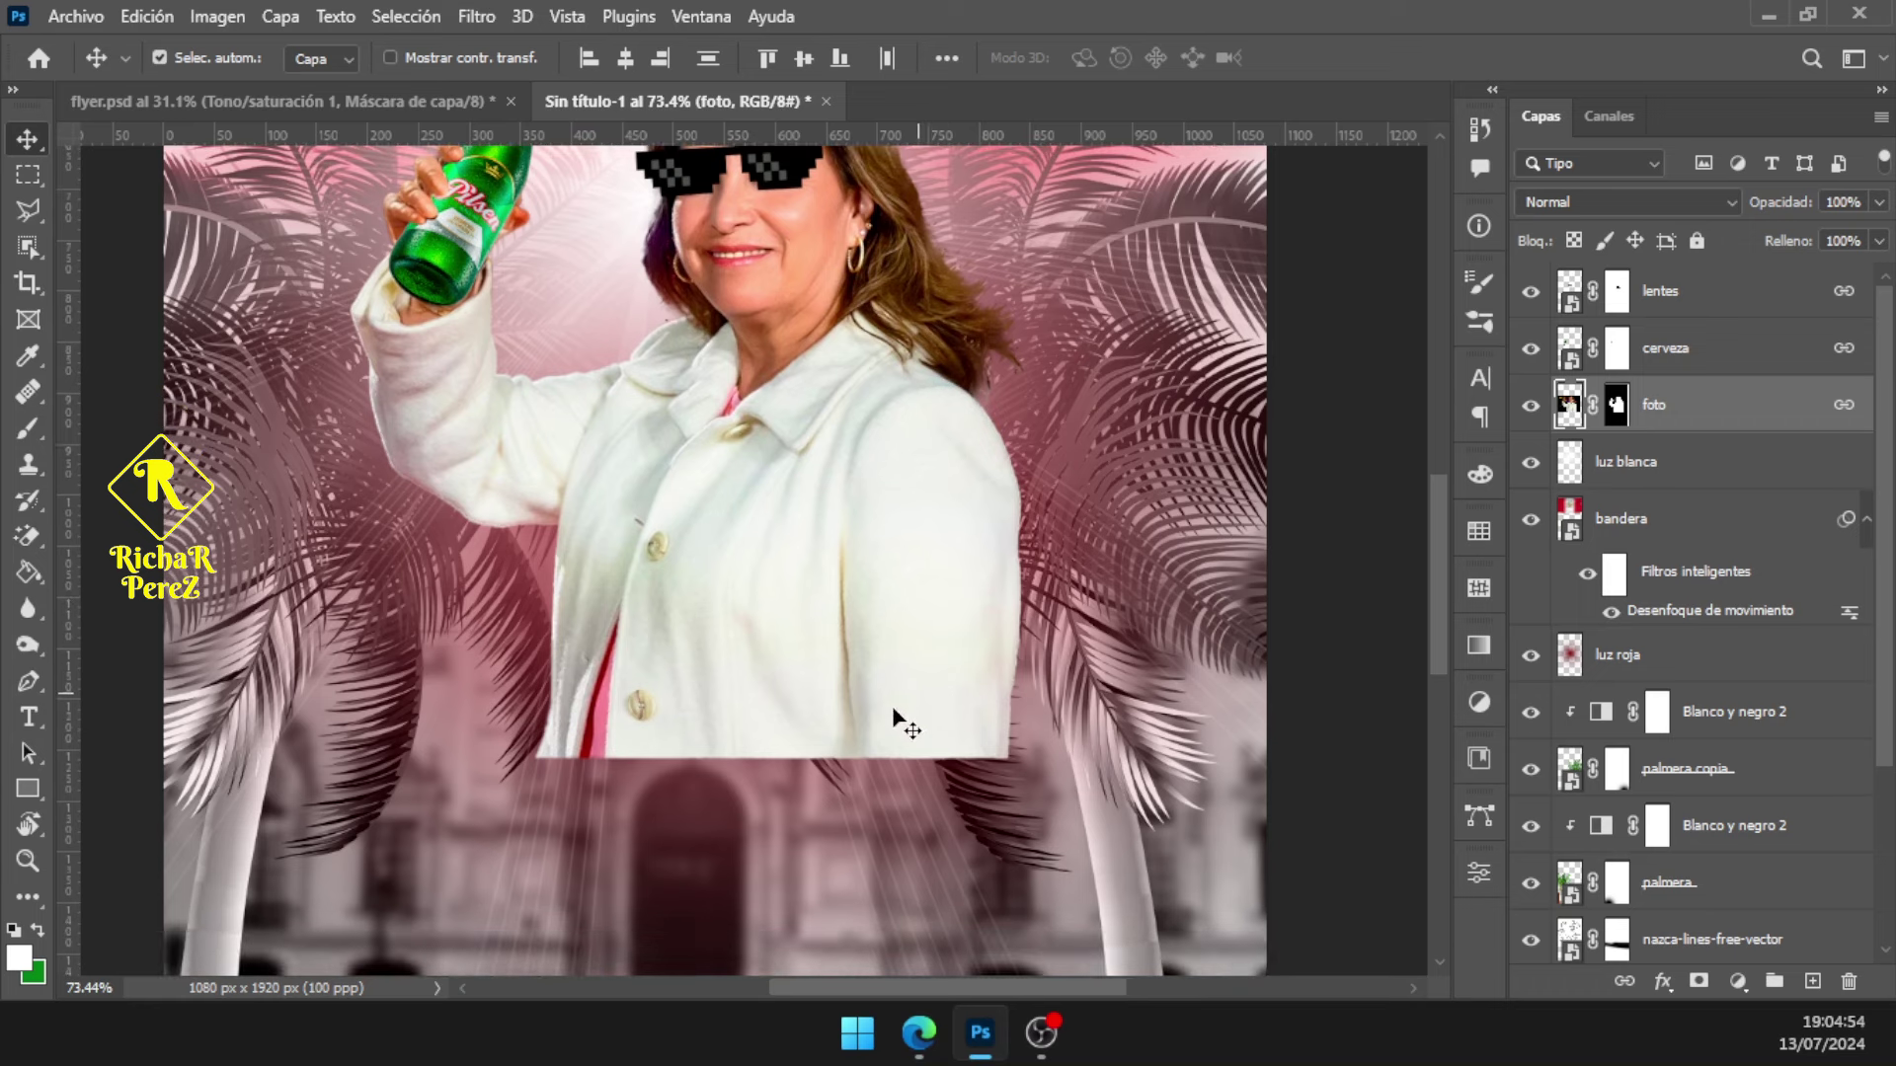
pyautogui.press('b')
pyautogui.moveTo(839, 750); pyautogui.dragTo(933, 766)
# Set the brush to 0% hardness and target the foto layer mask in black
pyautogui.rightClick(874, 552)
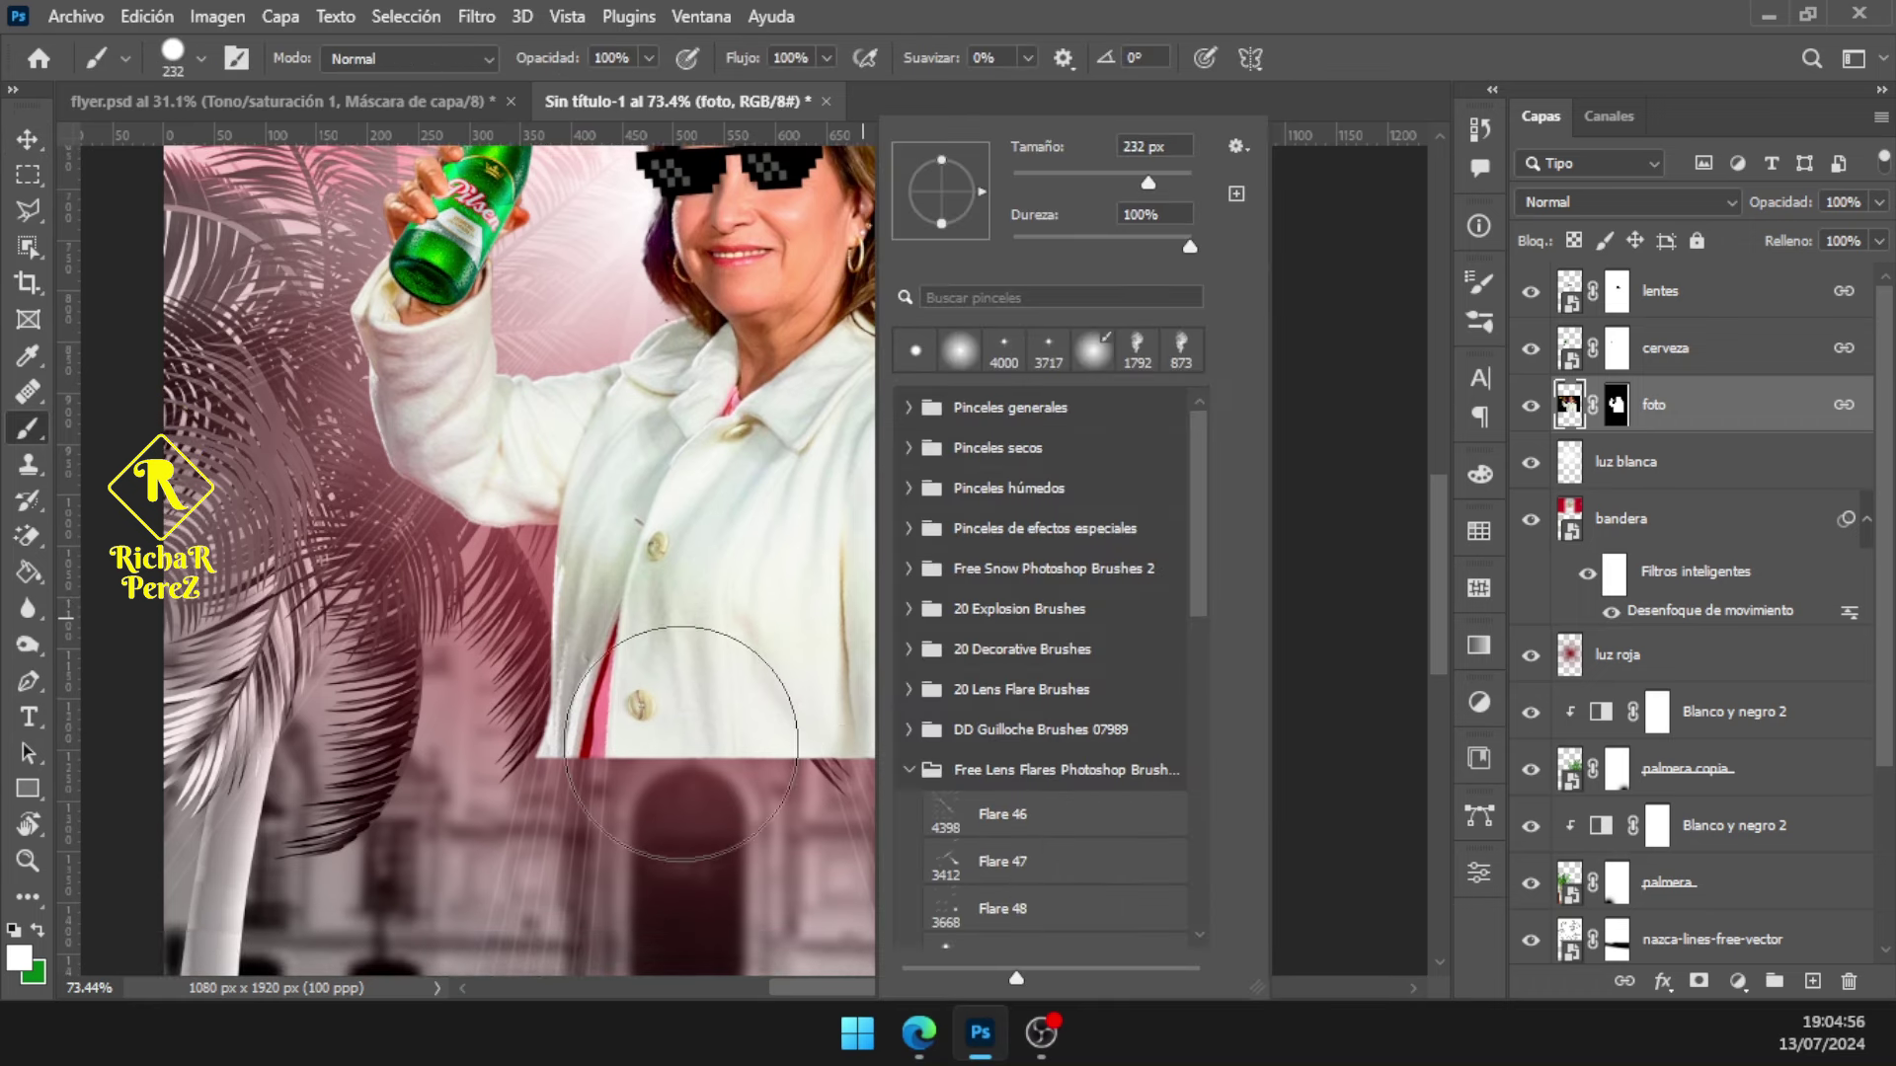
pyautogui.click(1016, 245)
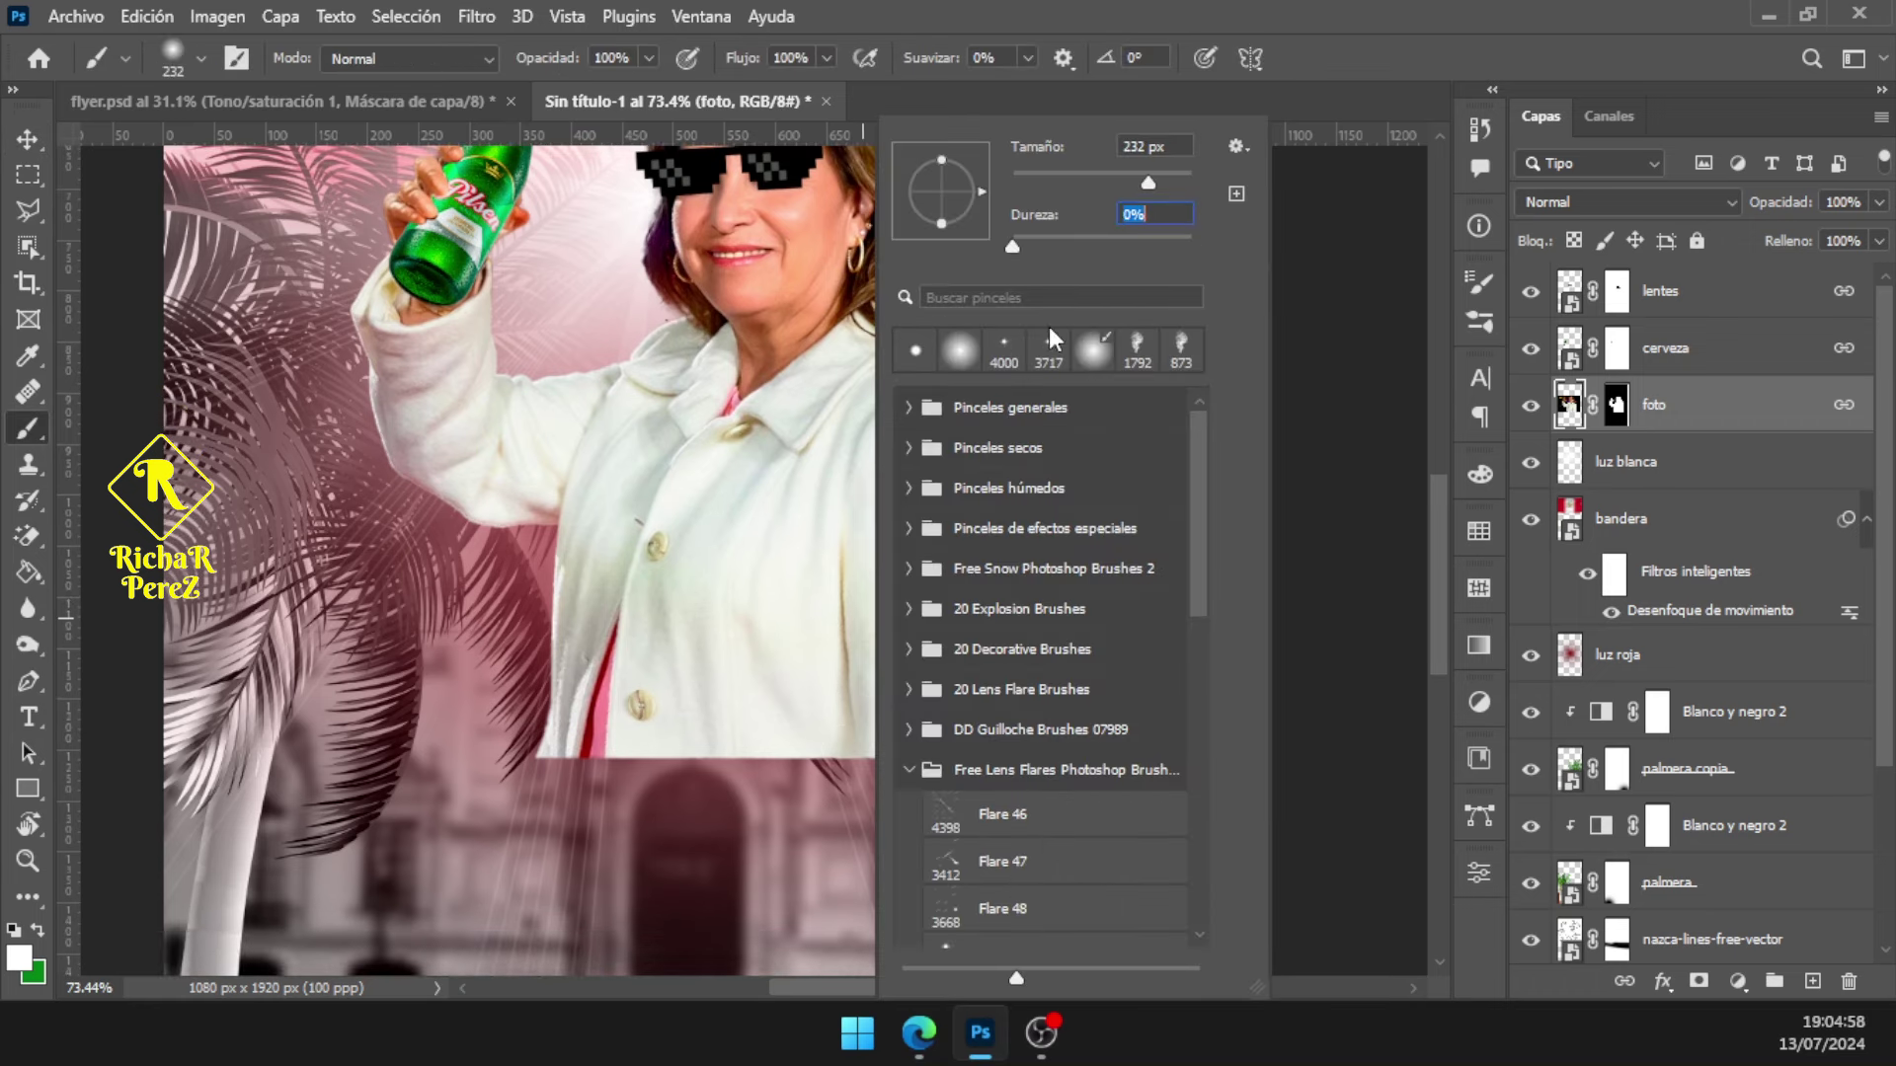
pyautogui.click(1618, 413)
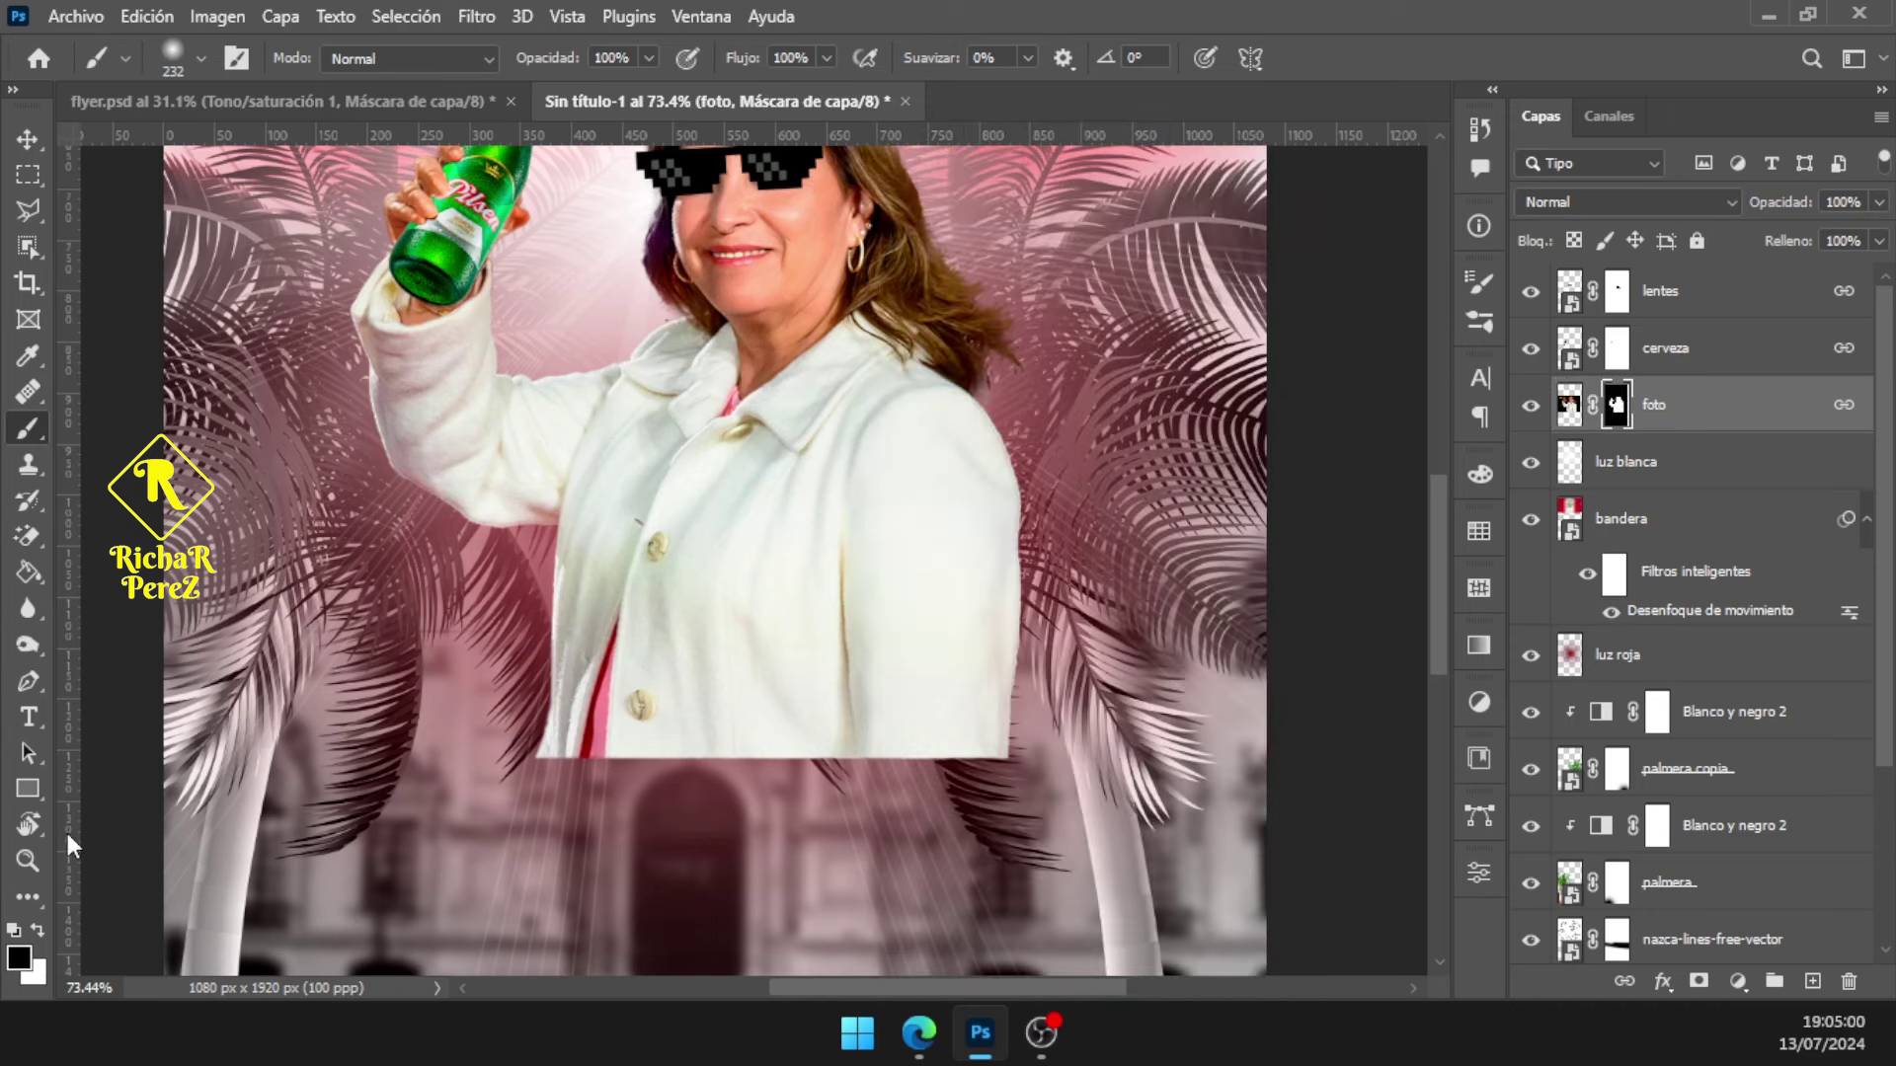
pyautogui.press('d')
pyautogui.scroll(-1, 383, 849)
pyautogui.scroll(-1, 203, 817)
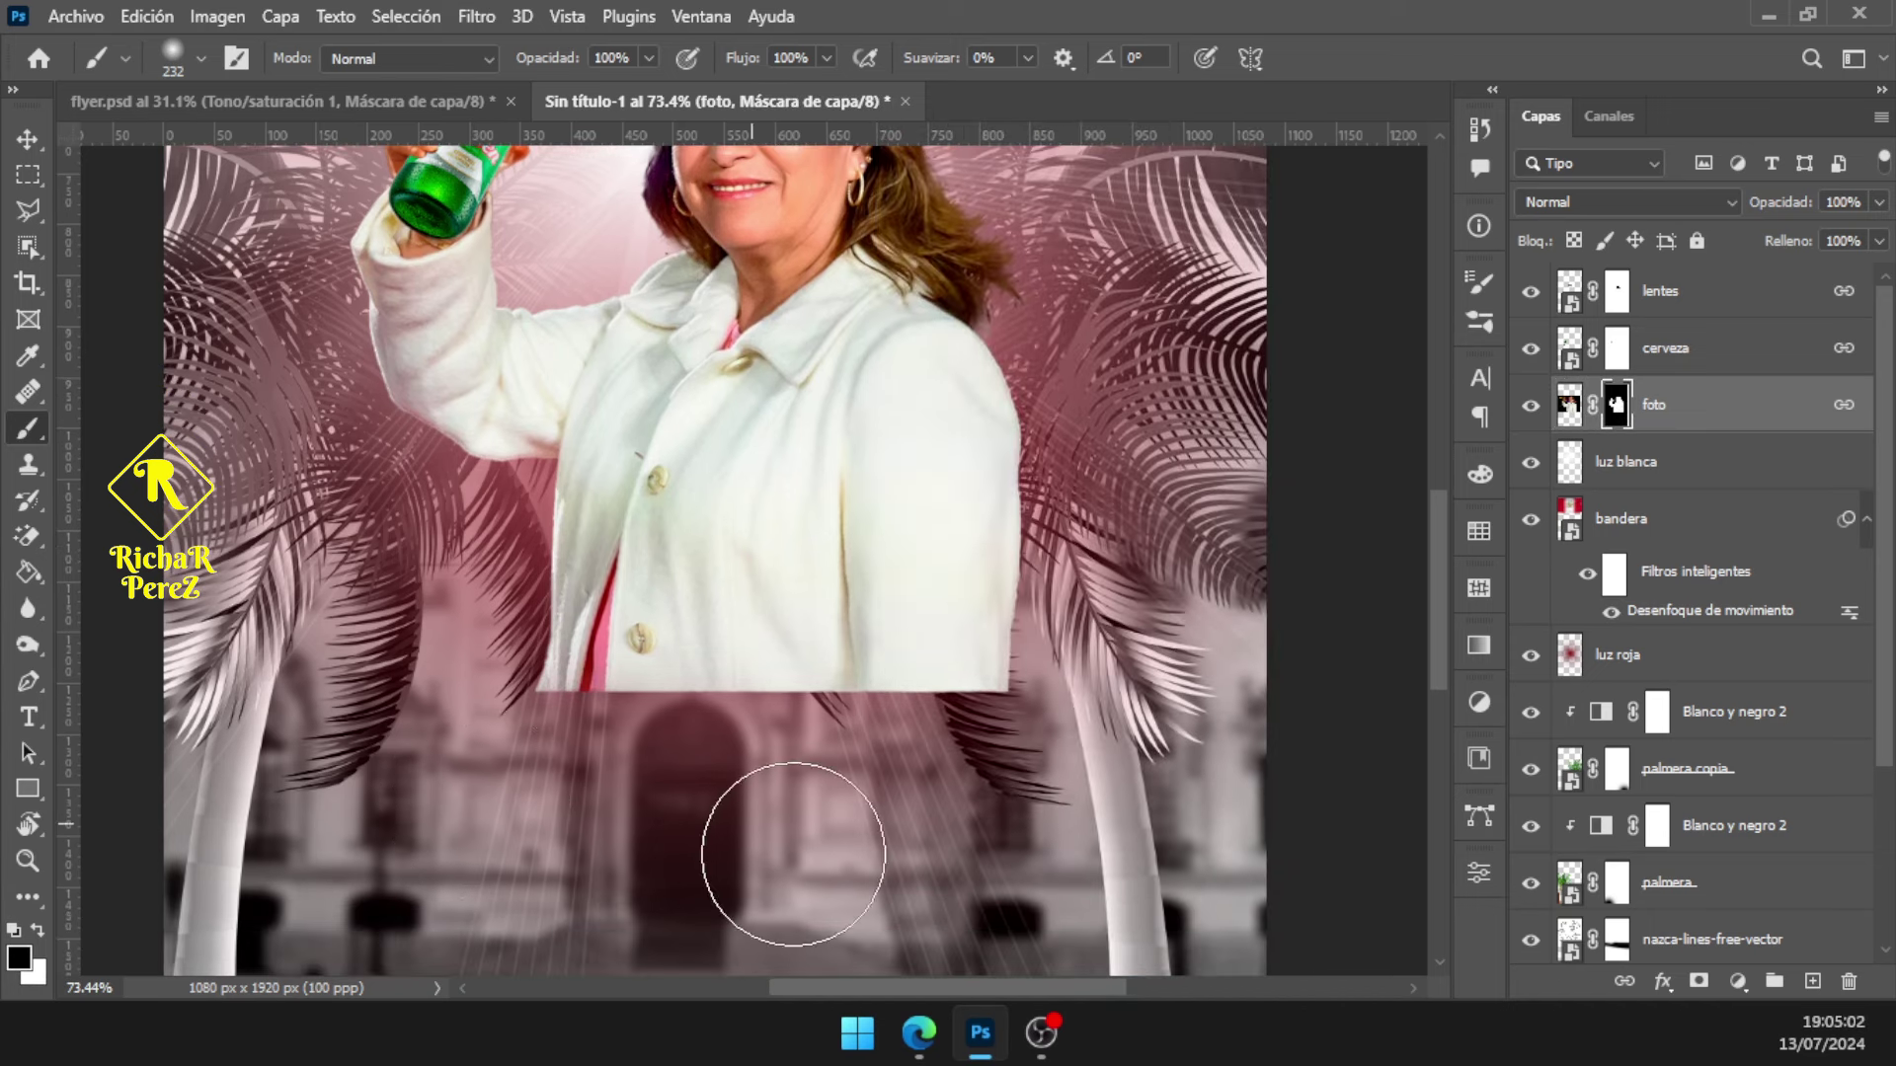
# Paint along the photo's bottom edge to fade it into the palace, then fit on screen
pyautogui.moveTo(553, 671); pyautogui.dragTo(998, 671)
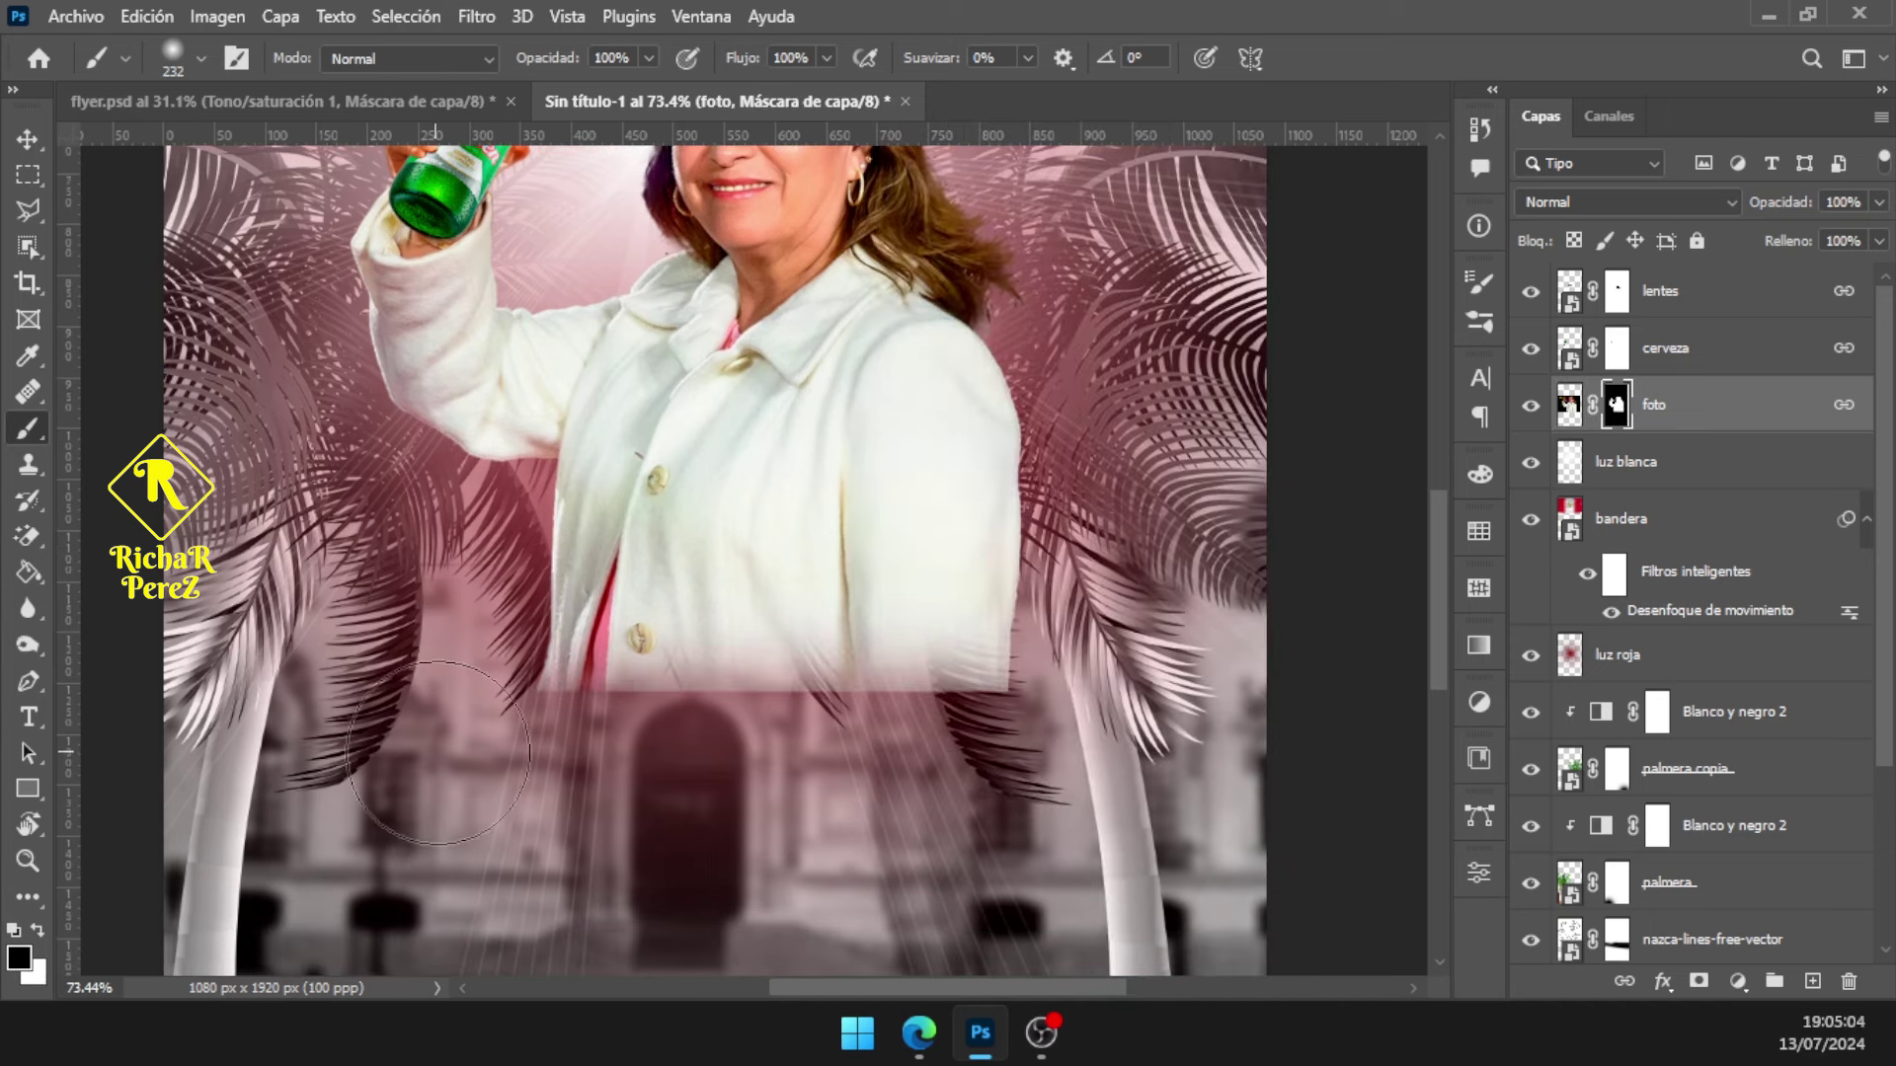
pyautogui.moveTo(573, 661); pyautogui.dragTo(819, 662)
pyautogui.moveTo(938, 736); pyautogui.dragTo(1002, 726)
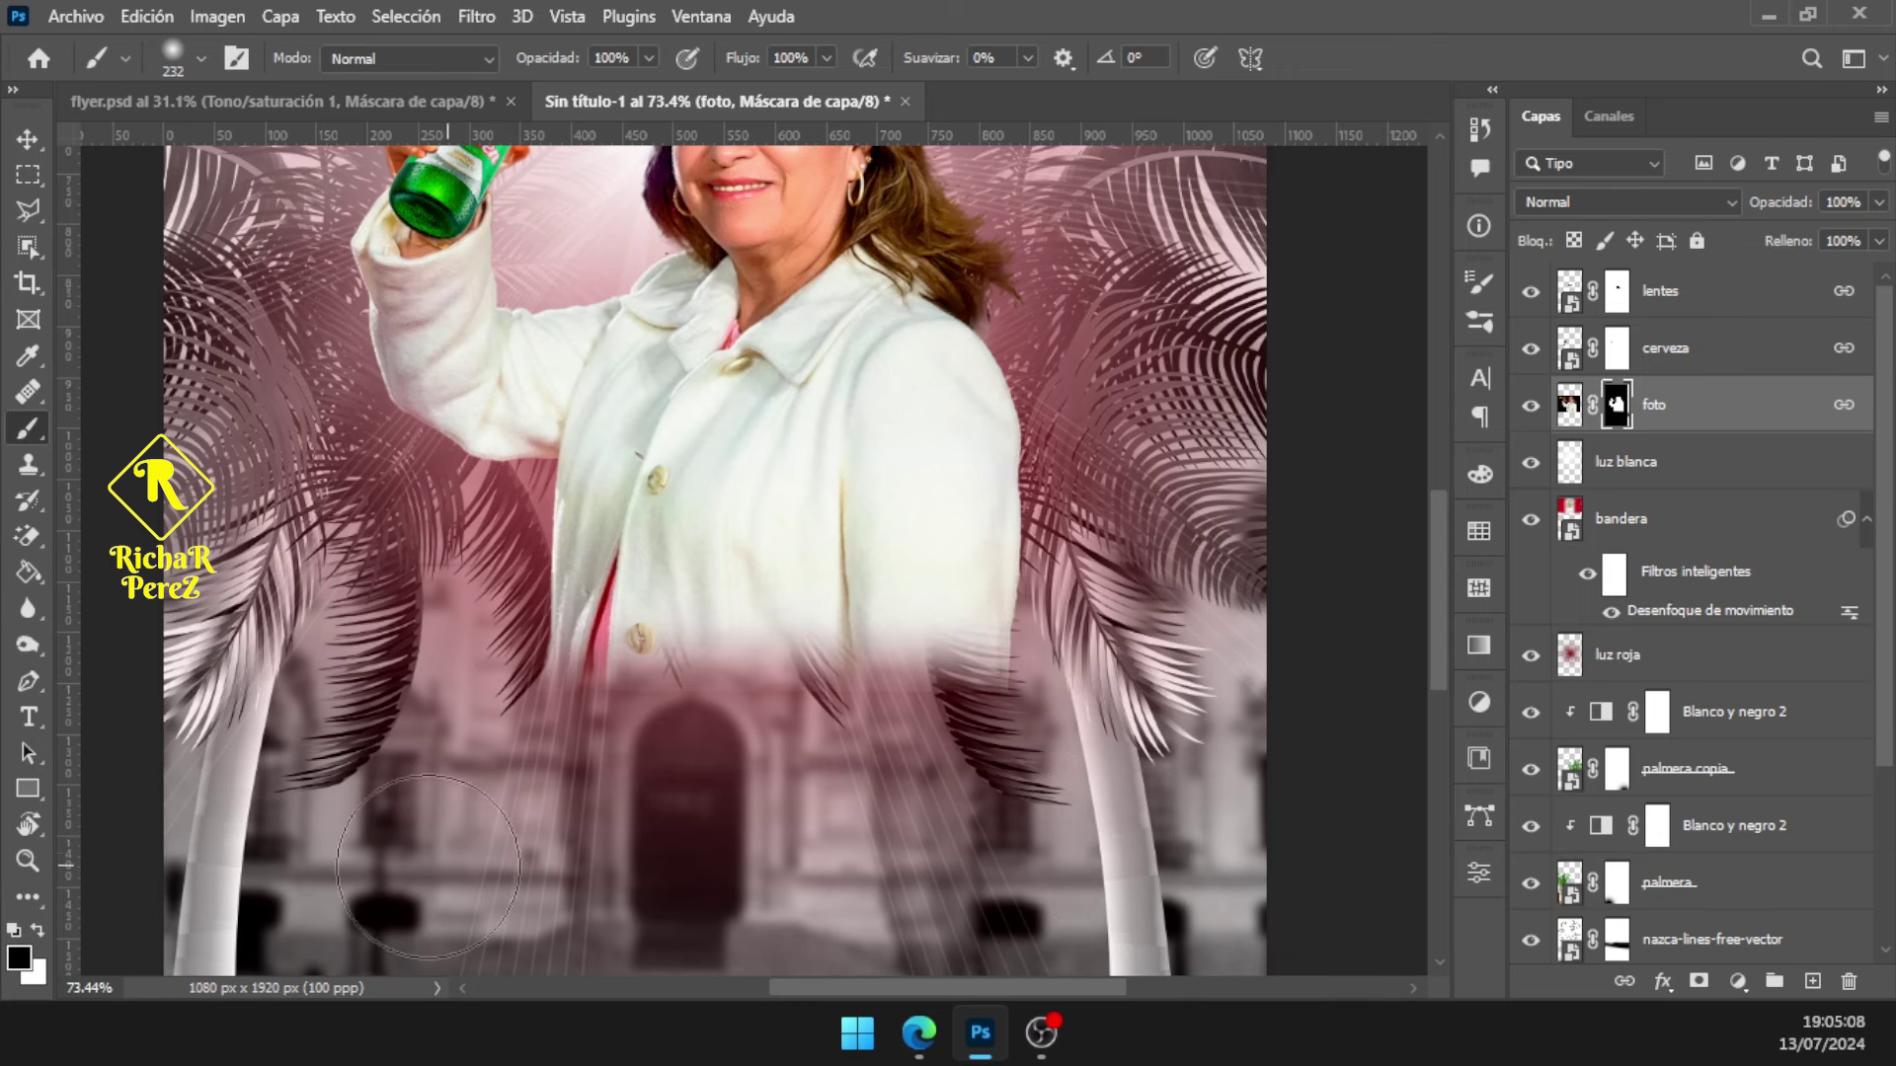
pyautogui.hotkey('ctrl', '0')
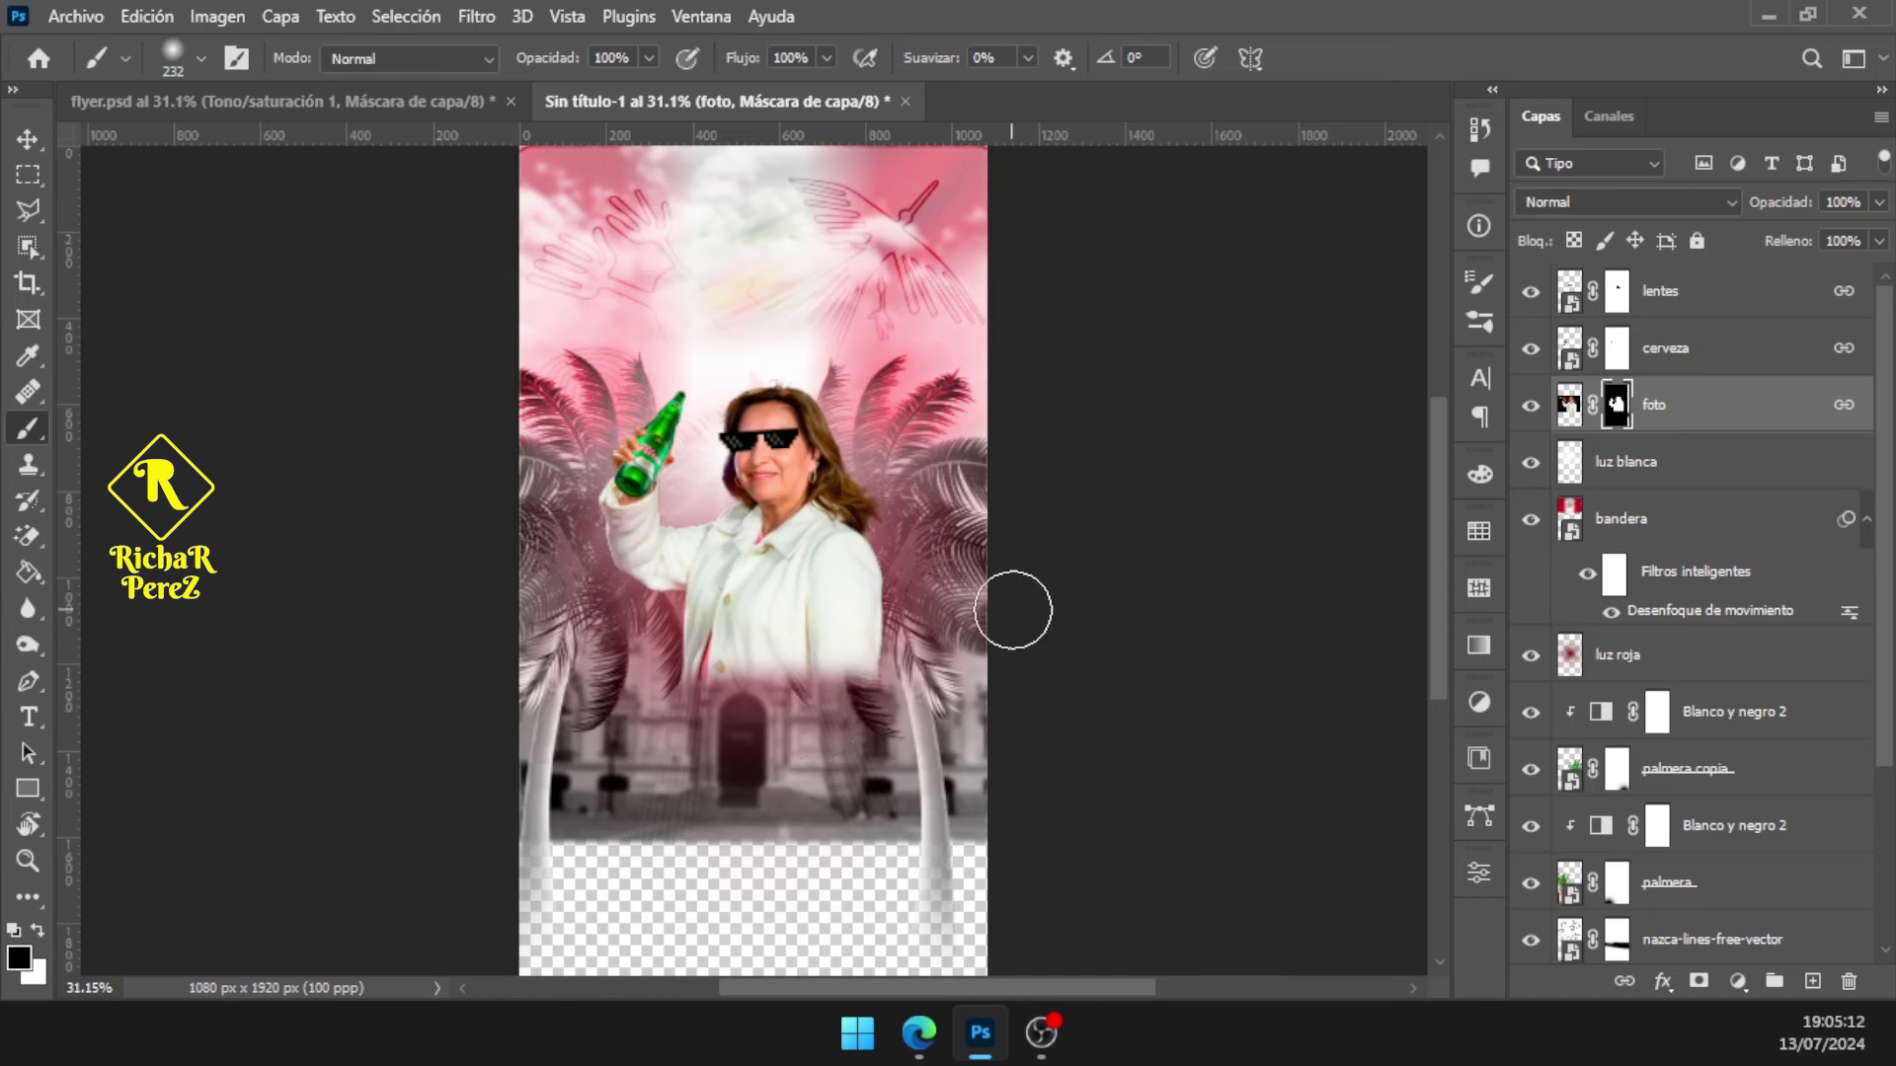
# Scale the linked woman, bottle and sunglasses to 118.69% and move them lower
pyautogui.keyDown('shift'); pyautogui.click(1691, 316); pyautogui.keyUp('shift')
pyautogui.hotkey('ctrl', 't')
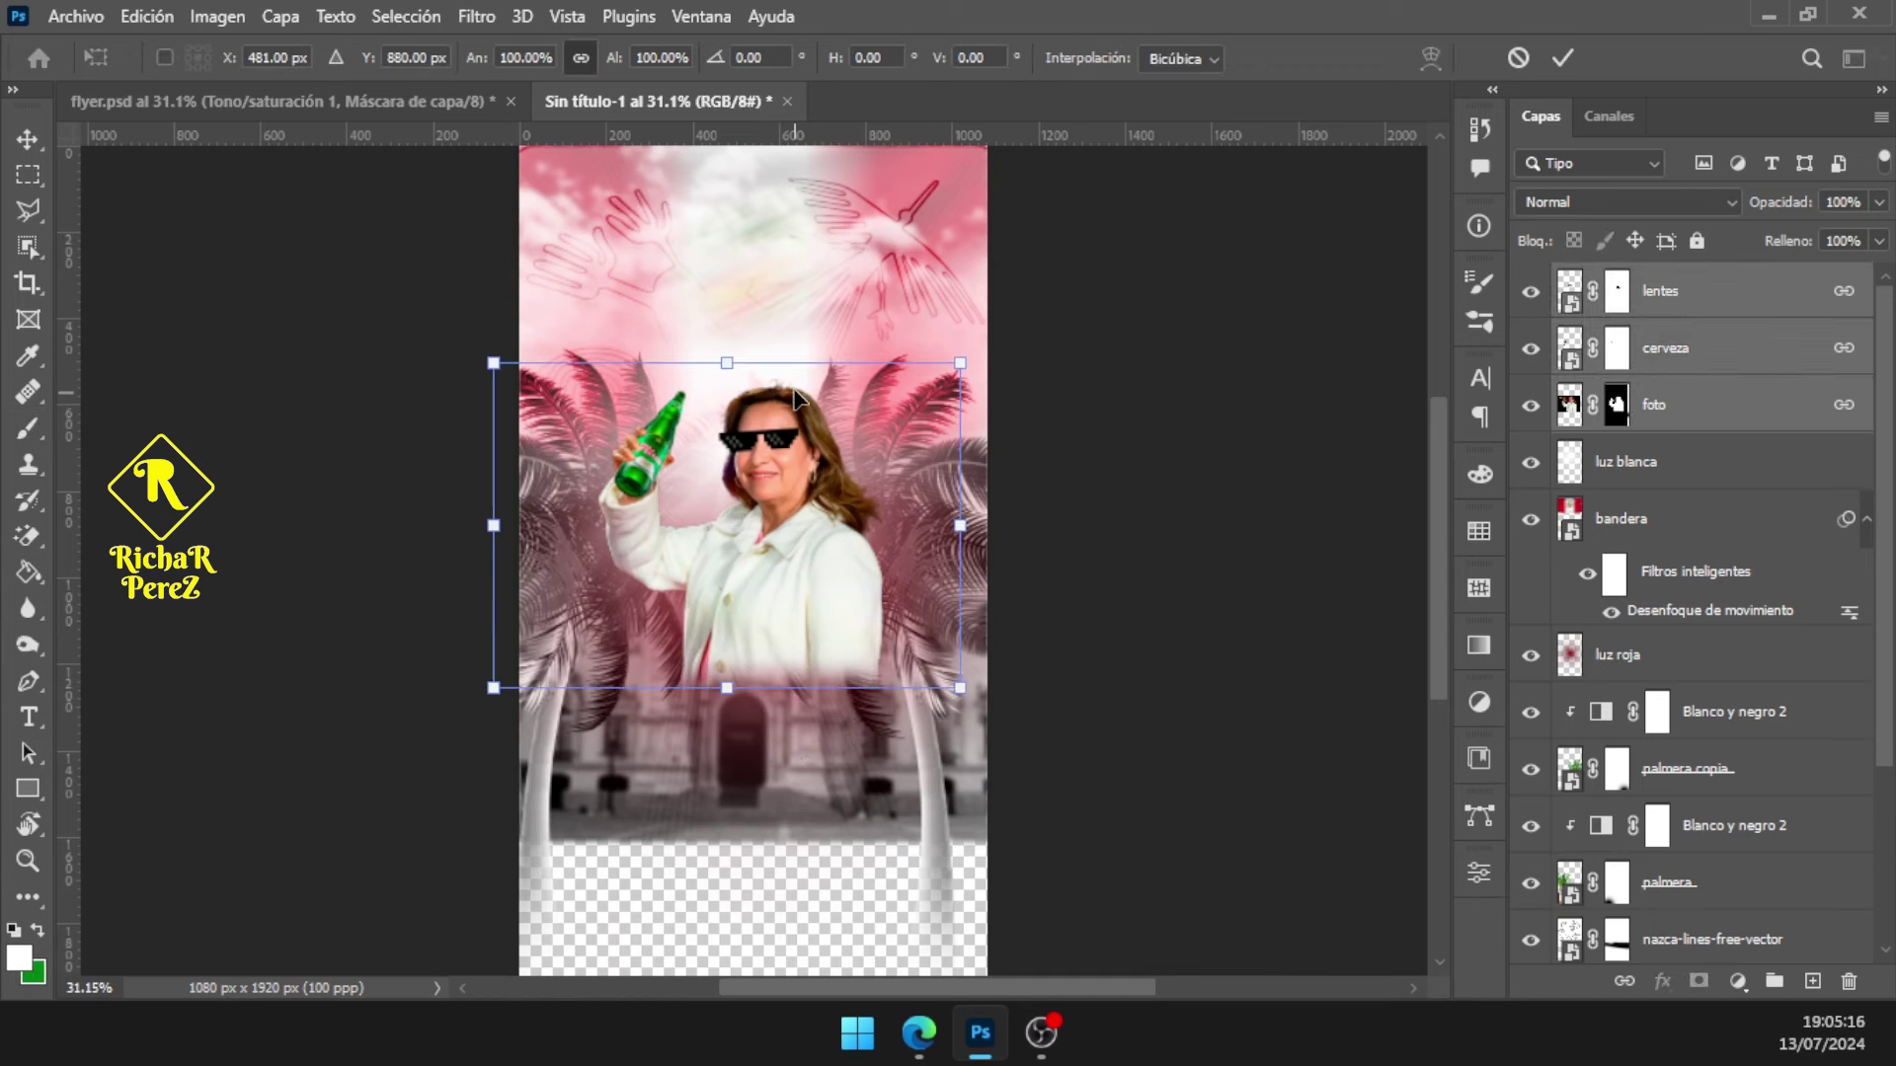
pyautogui.moveTo(733, 355); pyautogui.dragTo(733, 325)
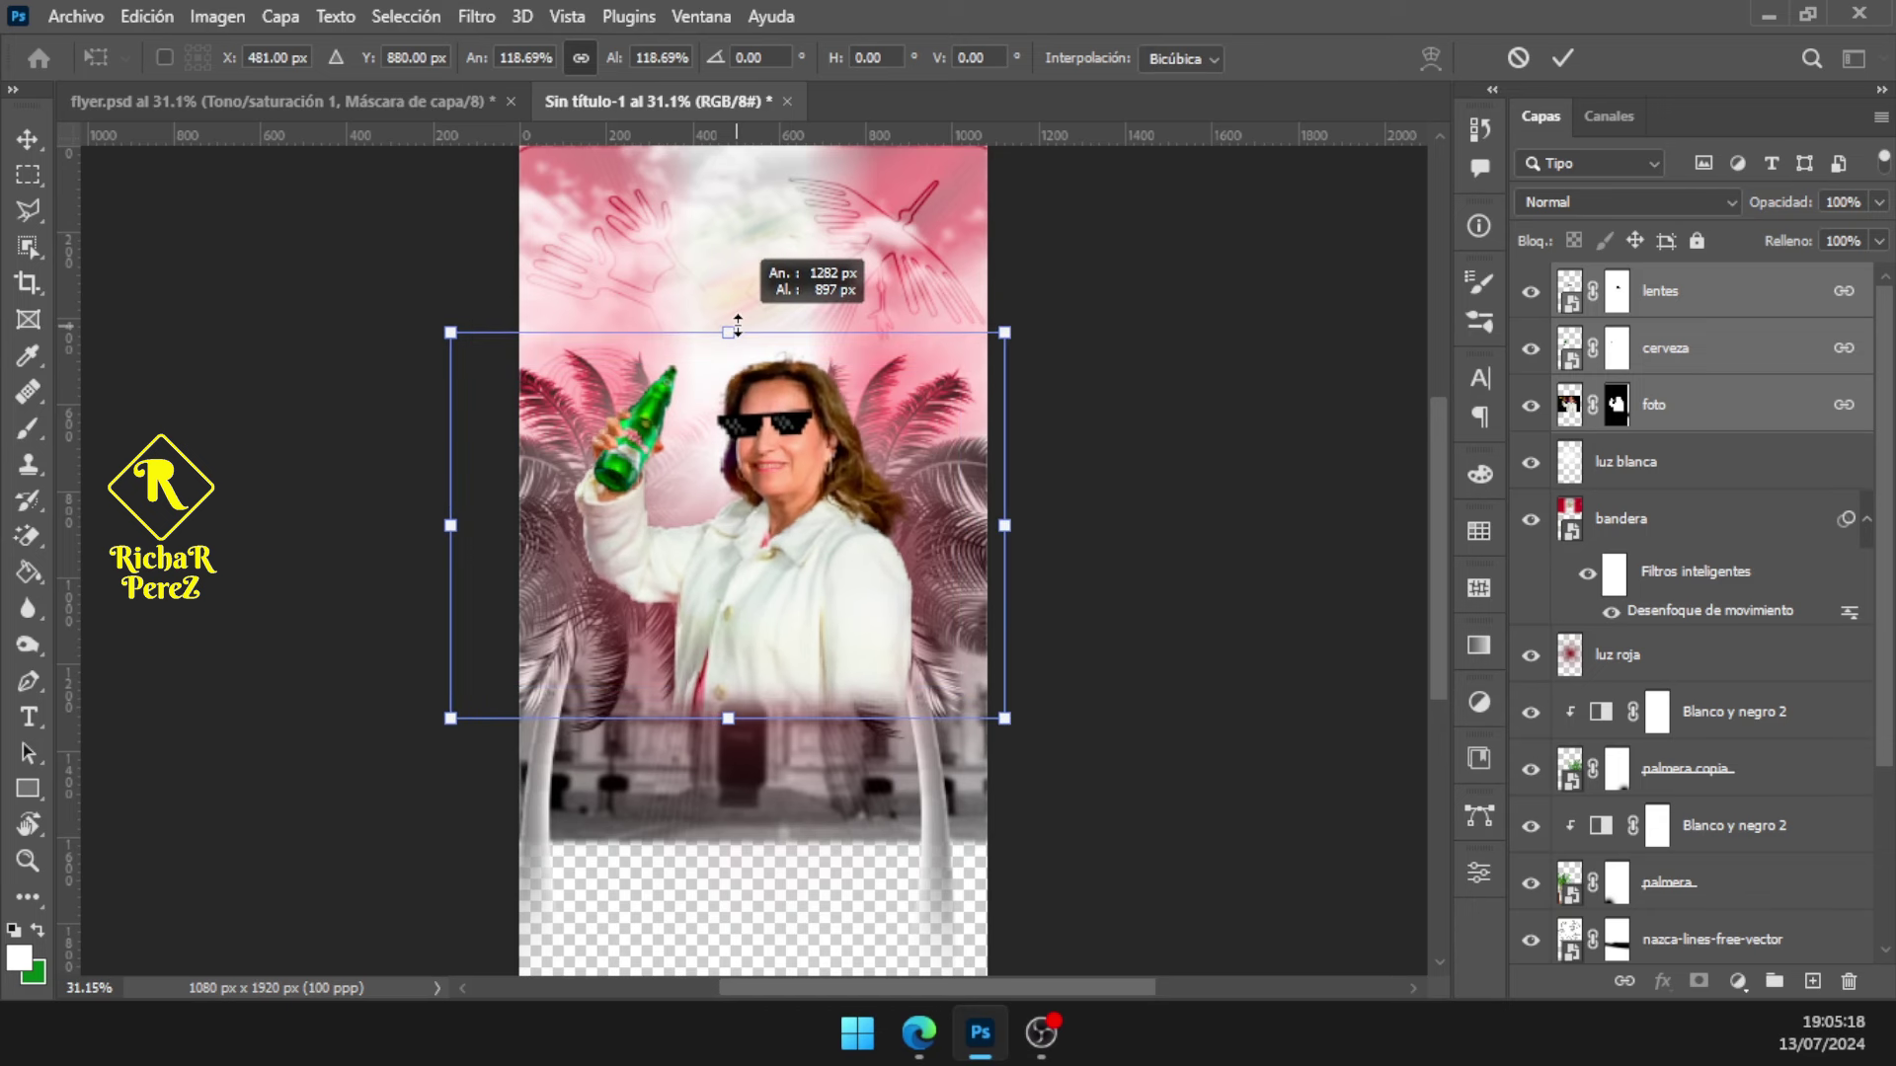
pyautogui.moveTo(802, 511); pyautogui.dragTo(801, 492)
pyautogui.moveTo(802, 491); pyautogui.dragTo(799, 480)
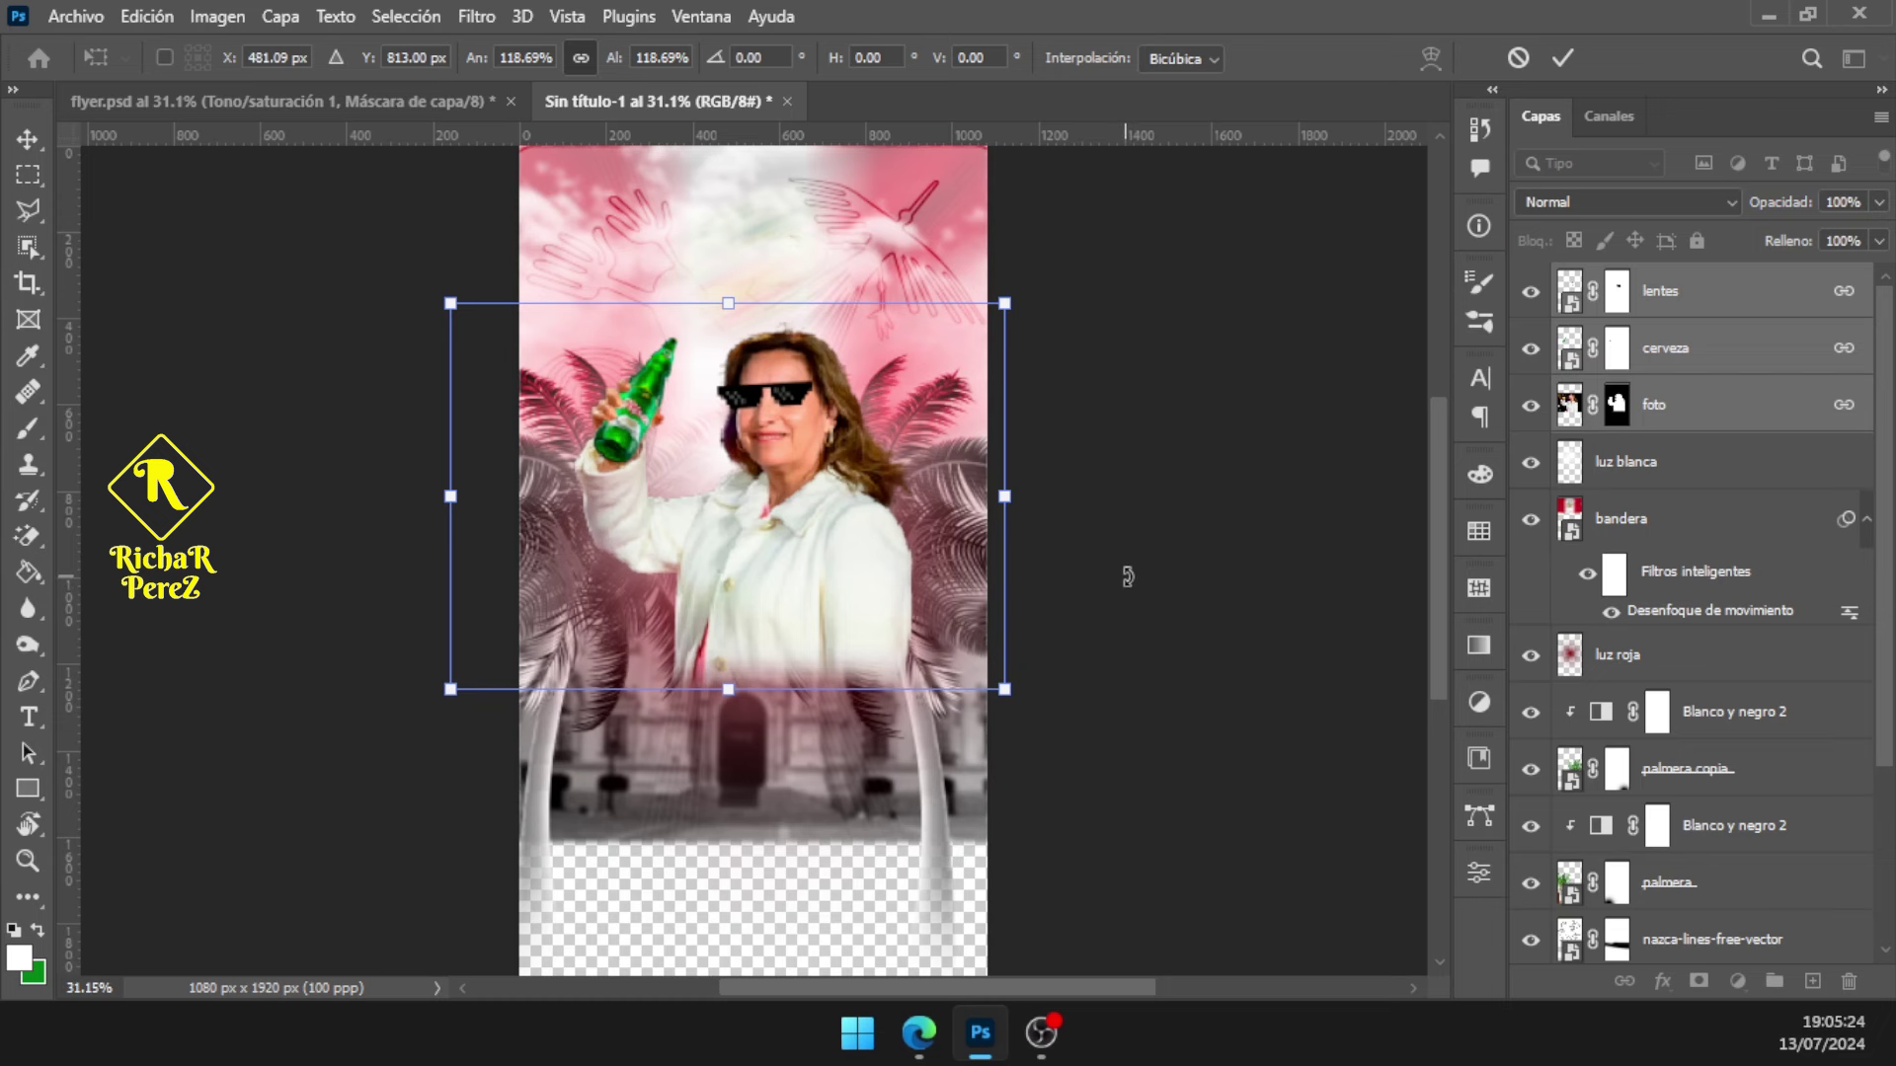
pyautogui.moveTo(794, 637); pyautogui.dragTo(786, 669)
pyautogui.scroll(-3, 786, 681)
pyautogui.scroll(2, 793, 699)
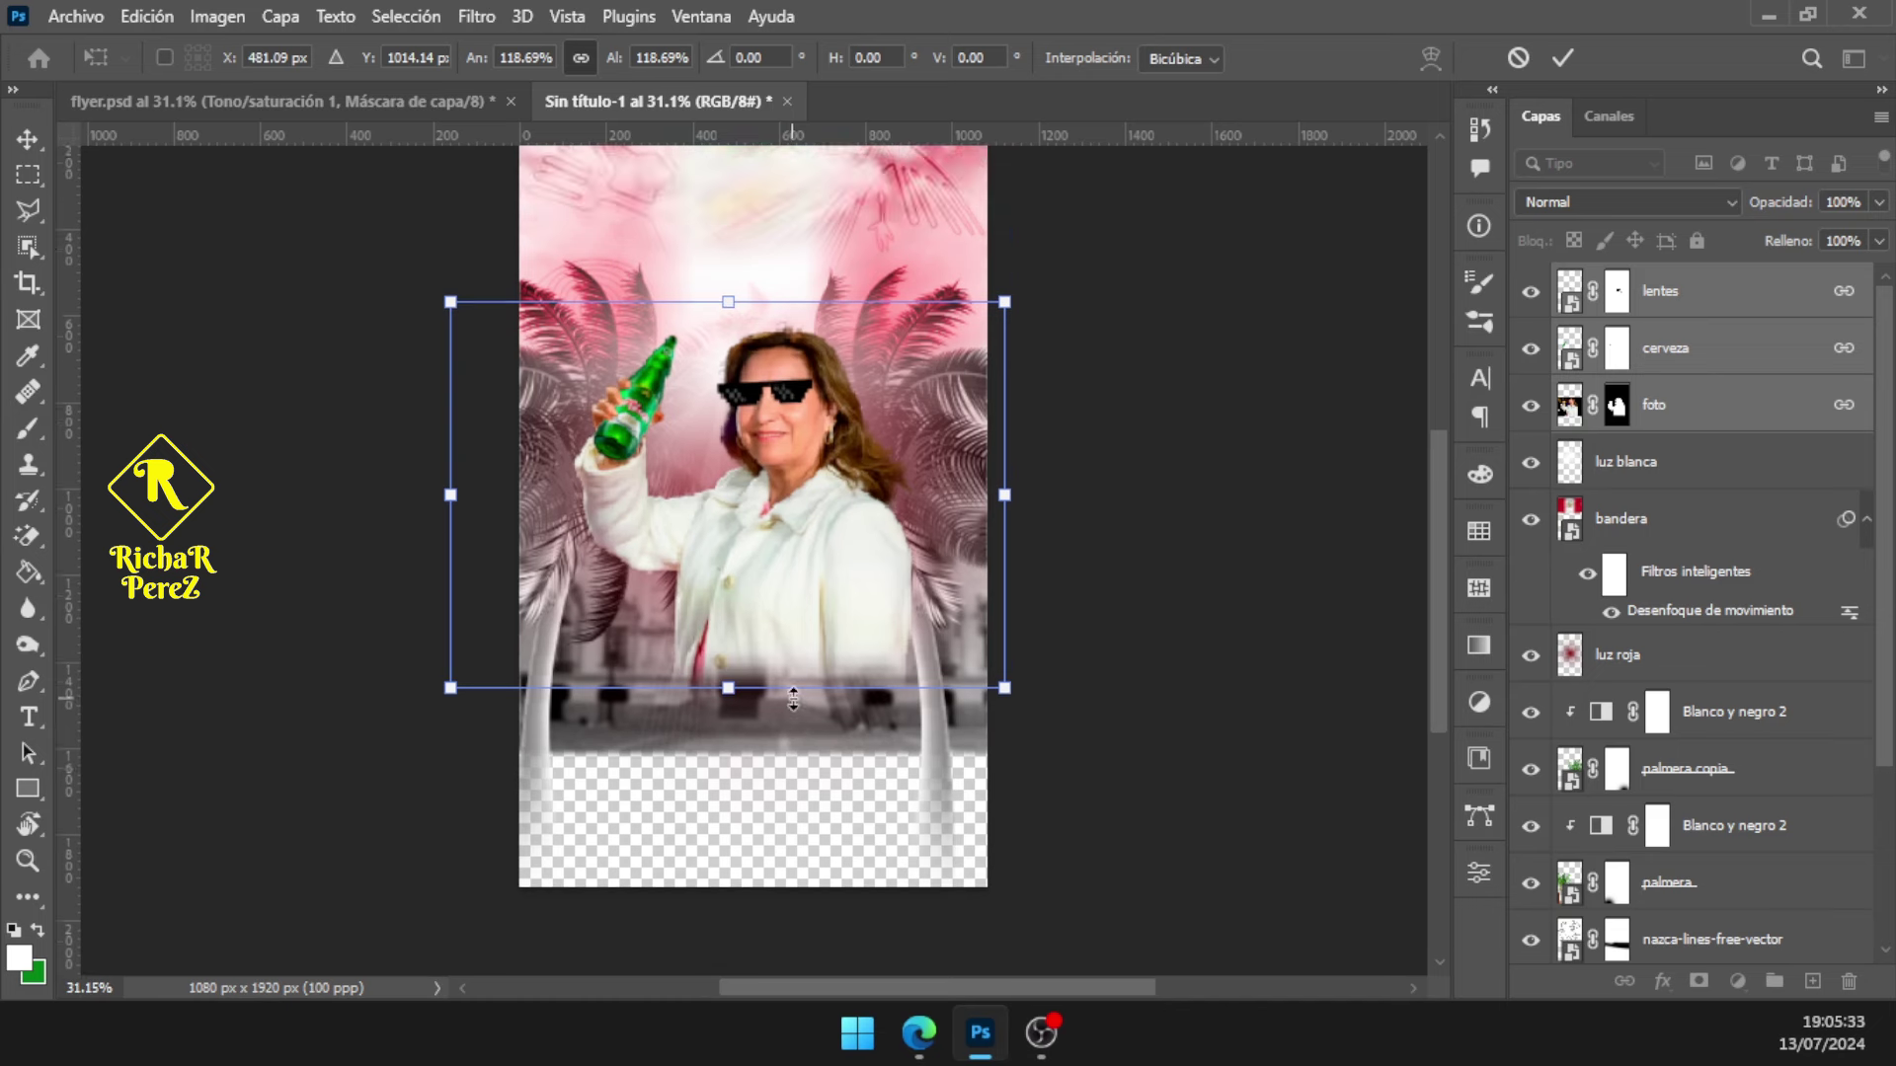
pyautogui.scroll(1, 793, 699)
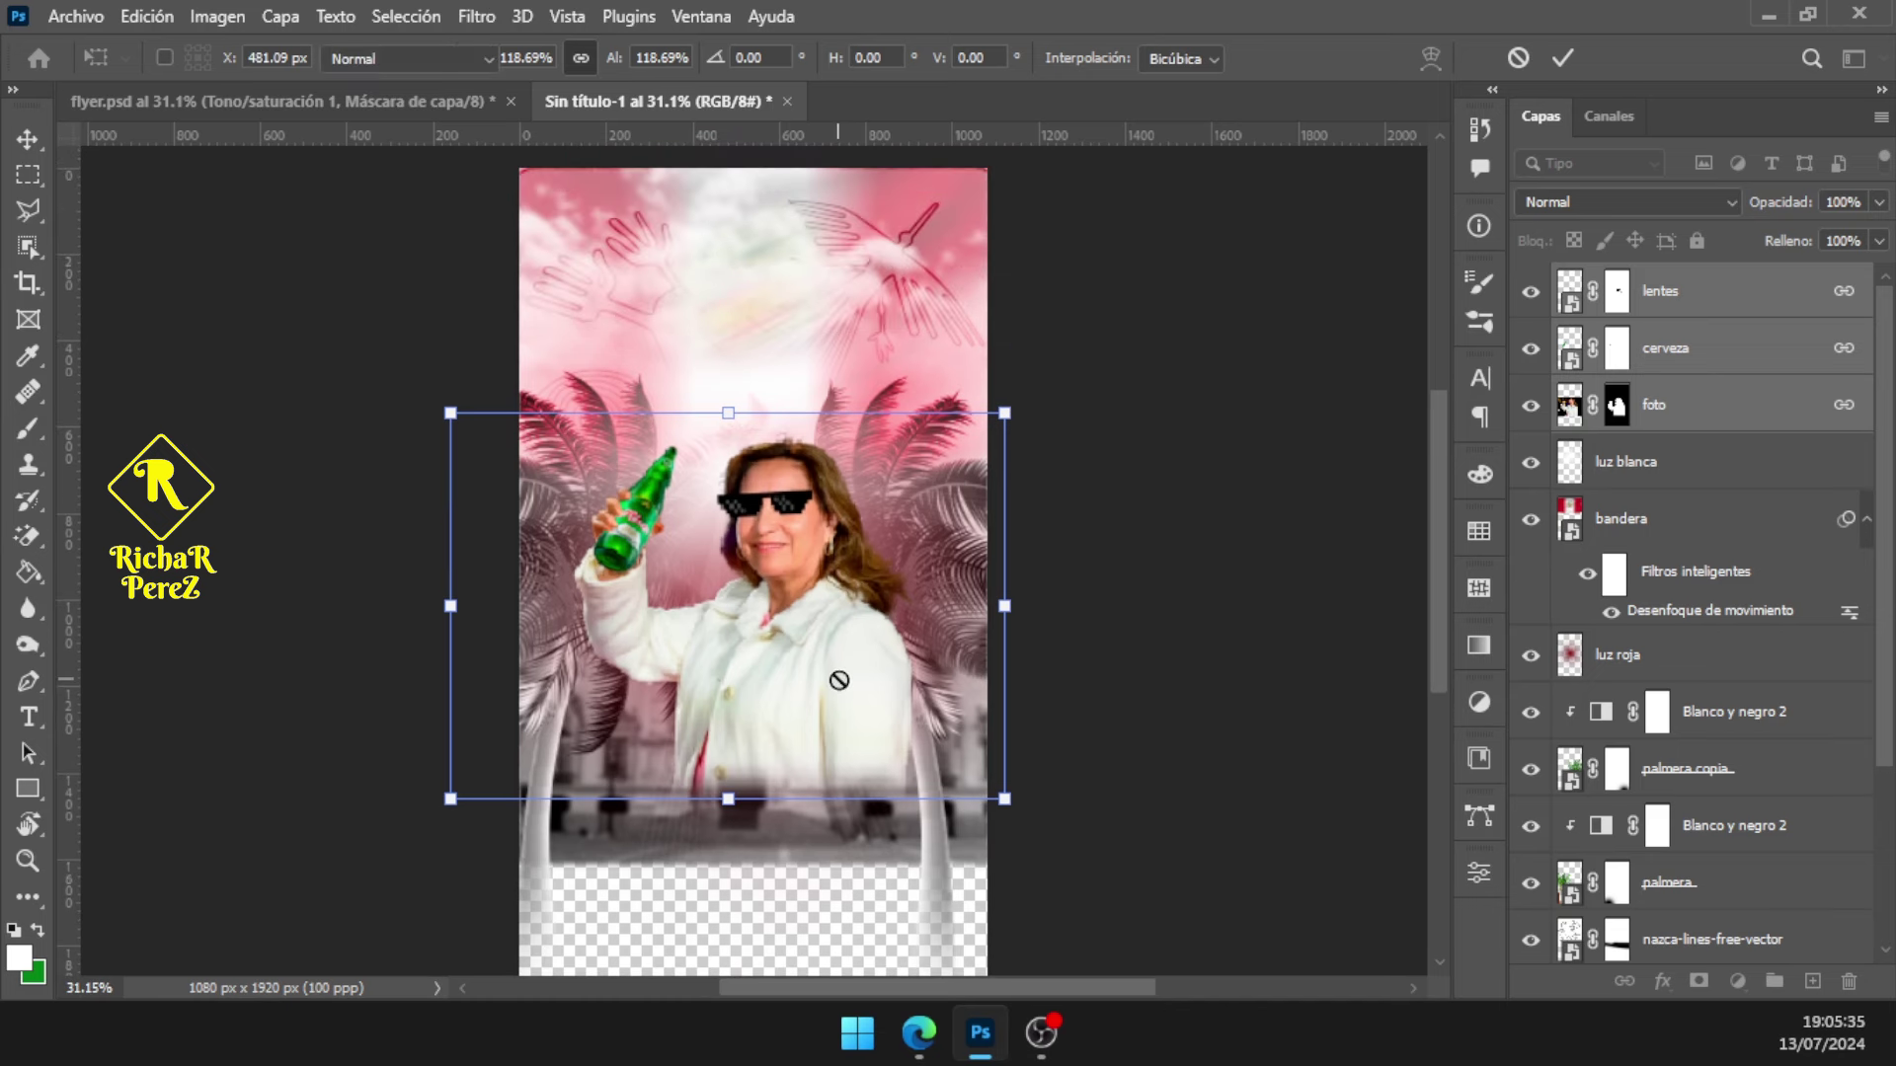
pyautogui.press('Return')
pyautogui.press('b')
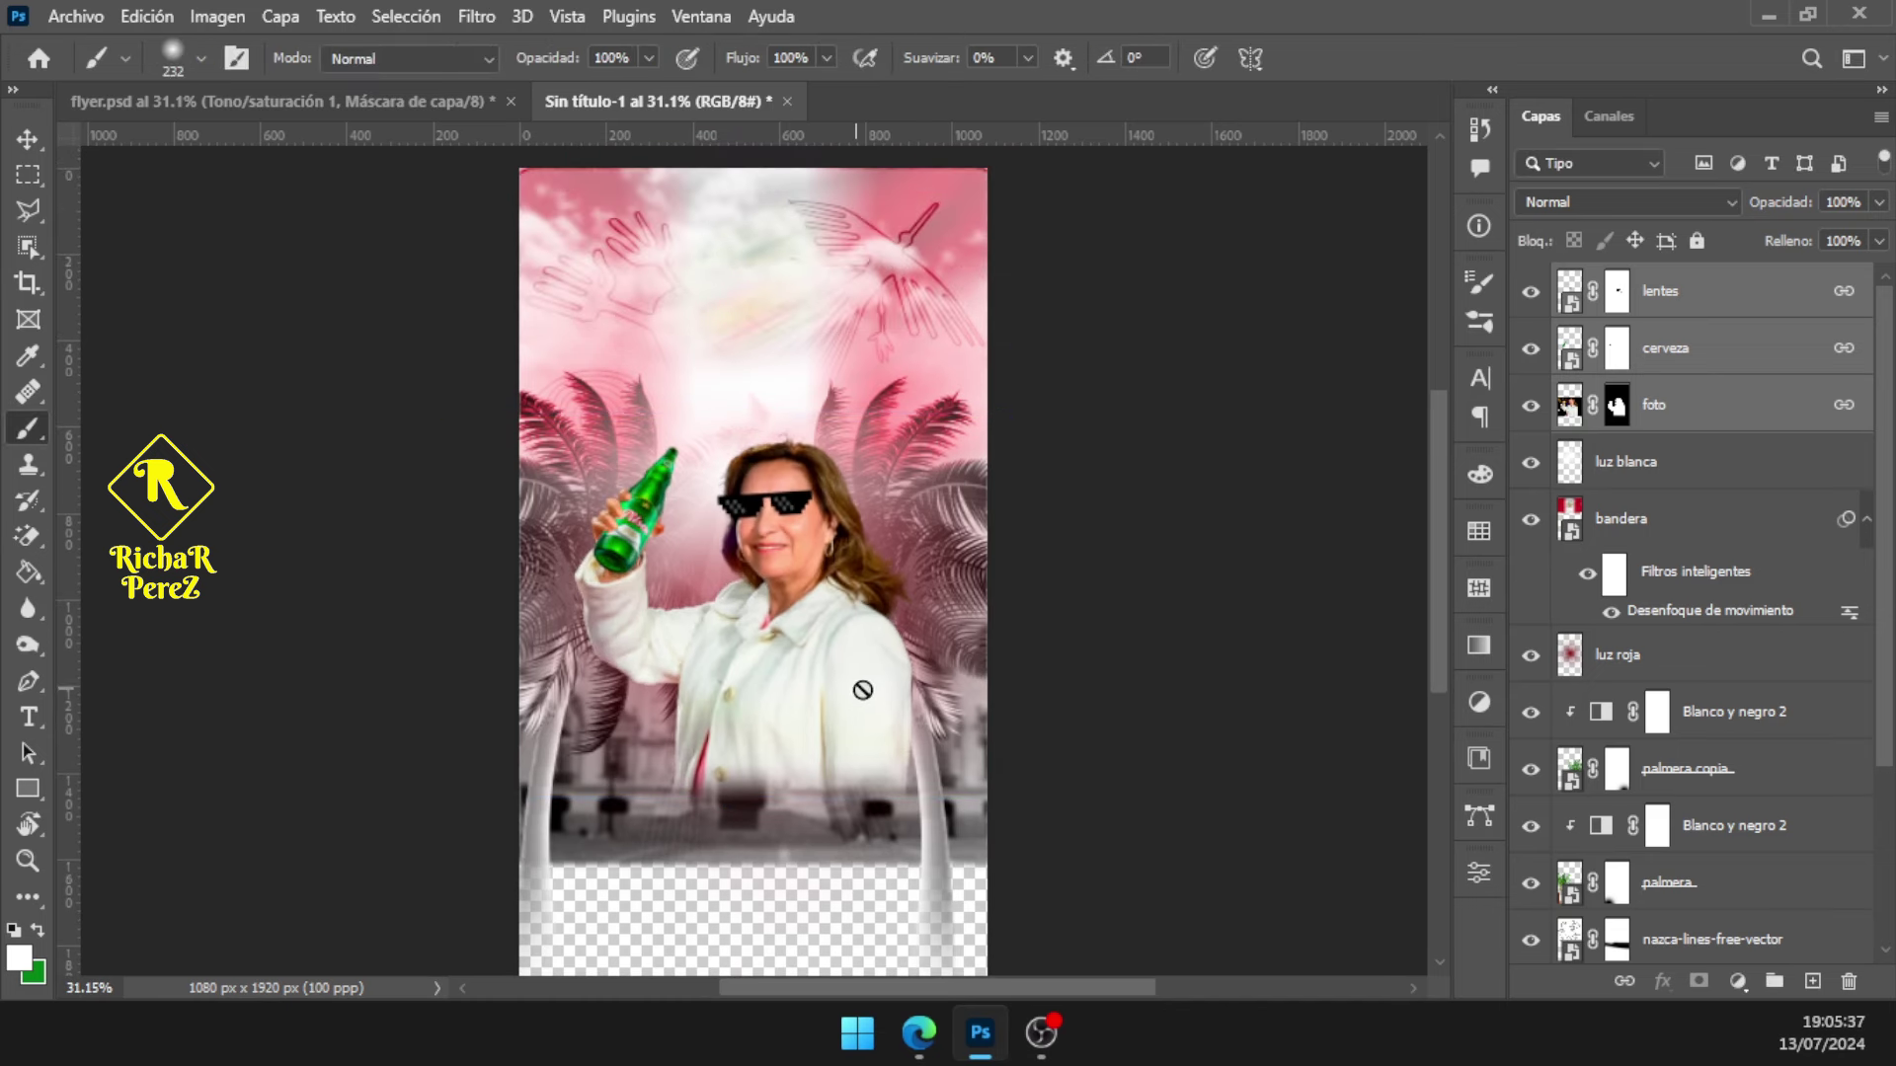
# Check the browser reference and return to Photoshop
pyautogui.scroll(2, 829, 666)
pyautogui.scroll(-1, 808, 649)
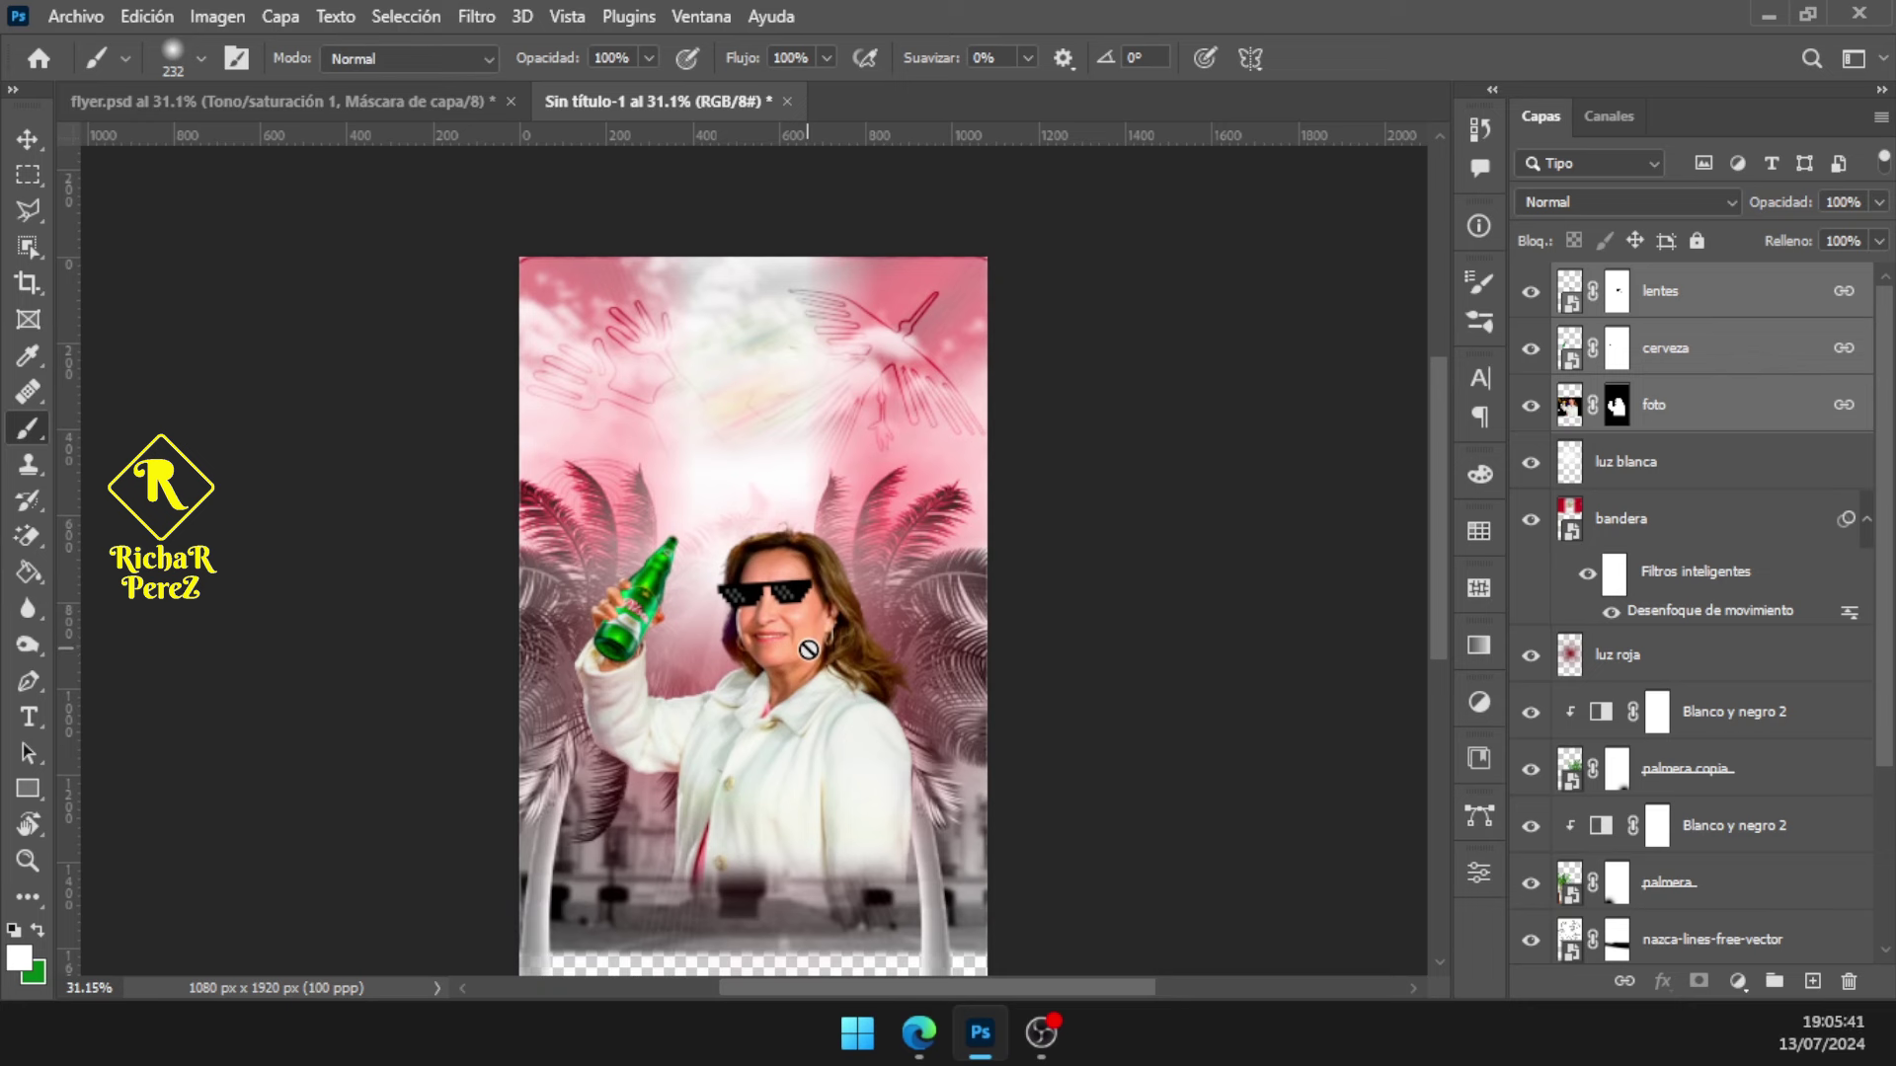
pyautogui.scroll(-1, 634, 680)
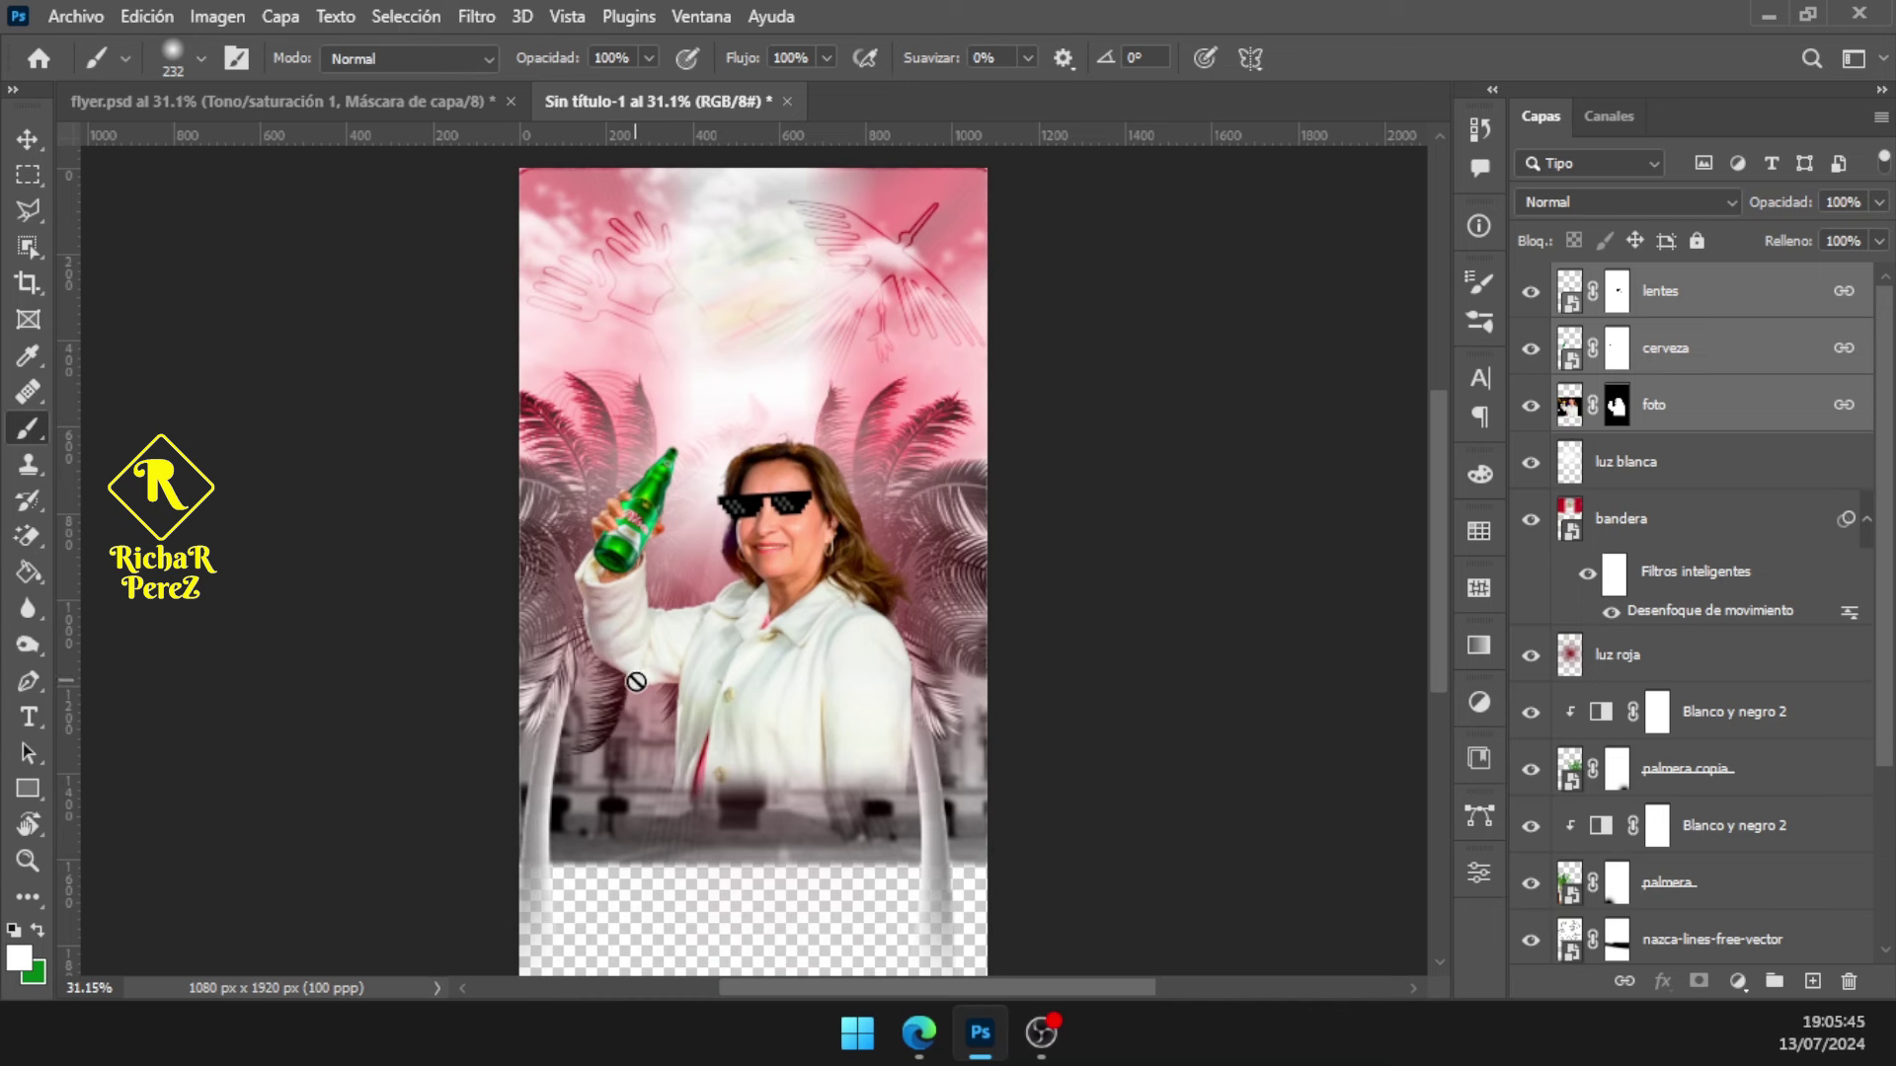
pyautogui.hotkey('alt', 'Tab')
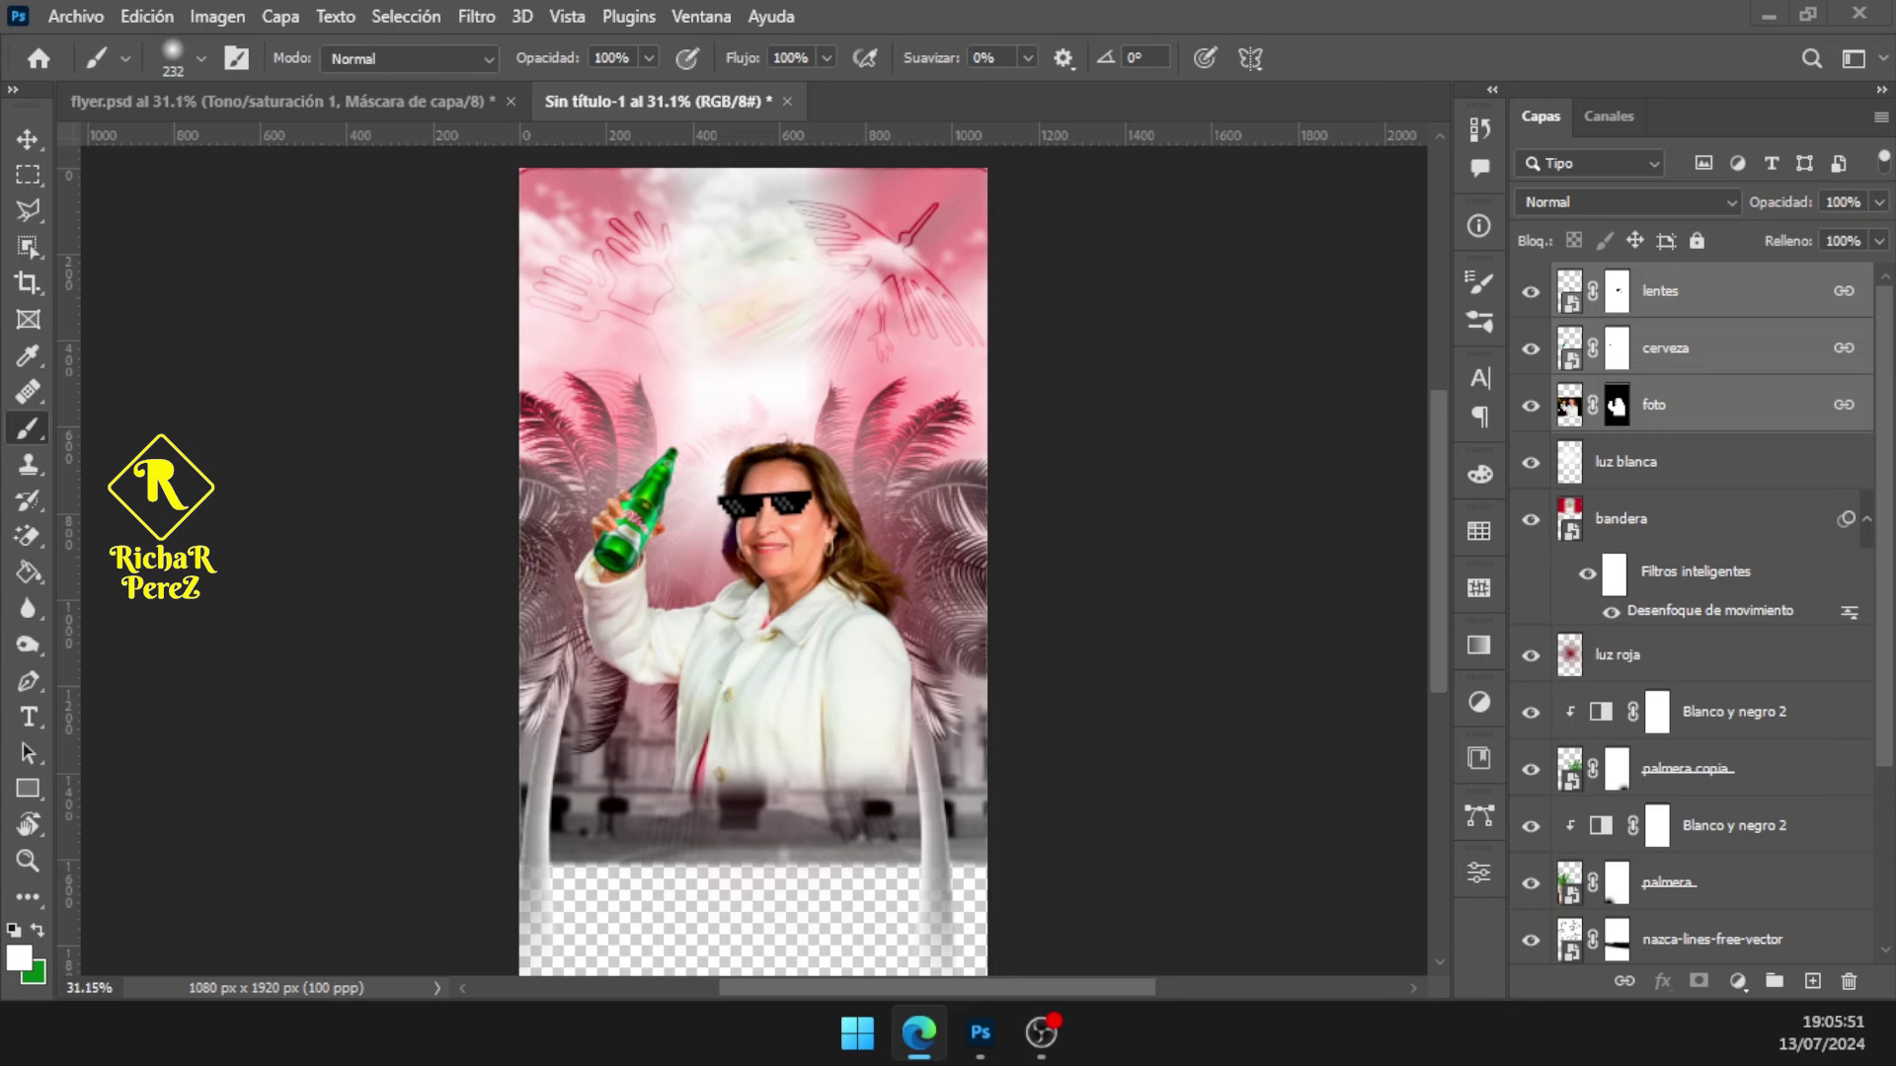
pyautogui.hotkey('alt', 'Tab')
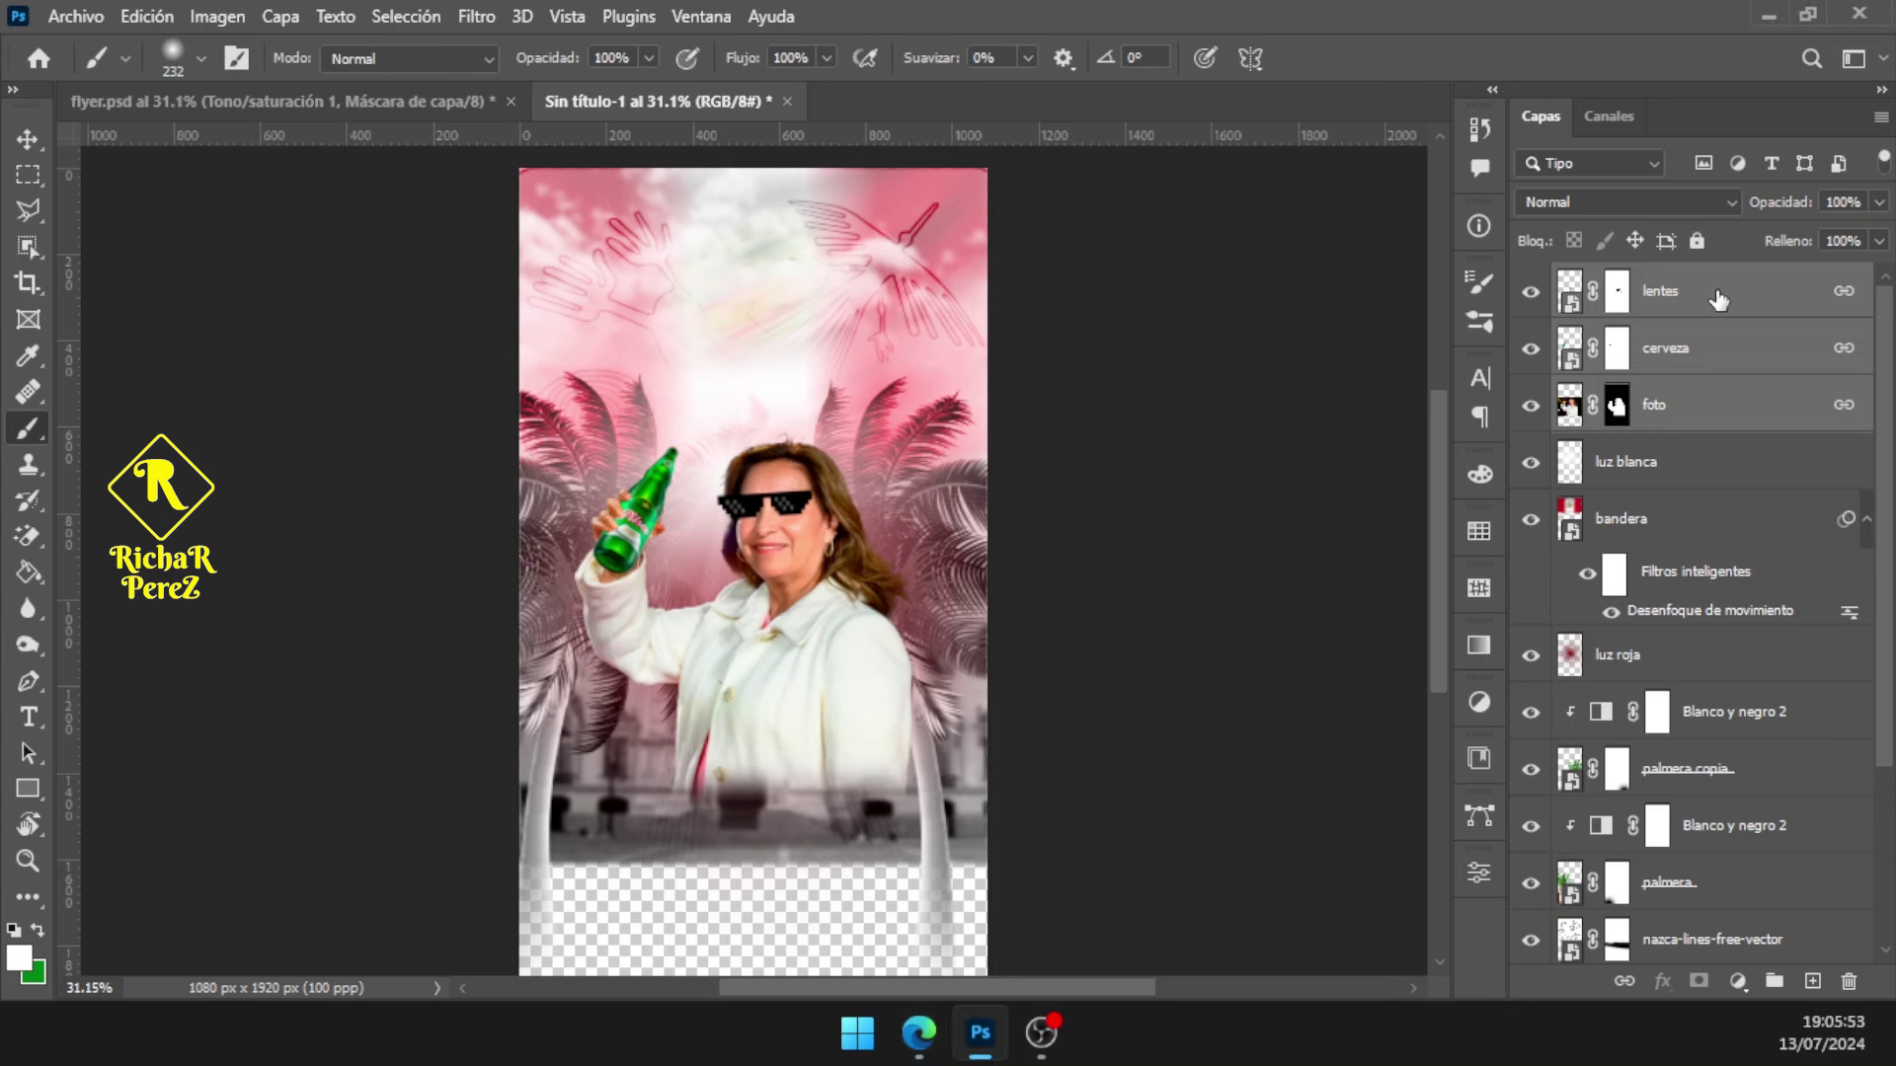
# Create a new empty layer above lentes named 'humo rojo'
pyautogui.click(1716, 286)
pyautogui.click(1812, 980)
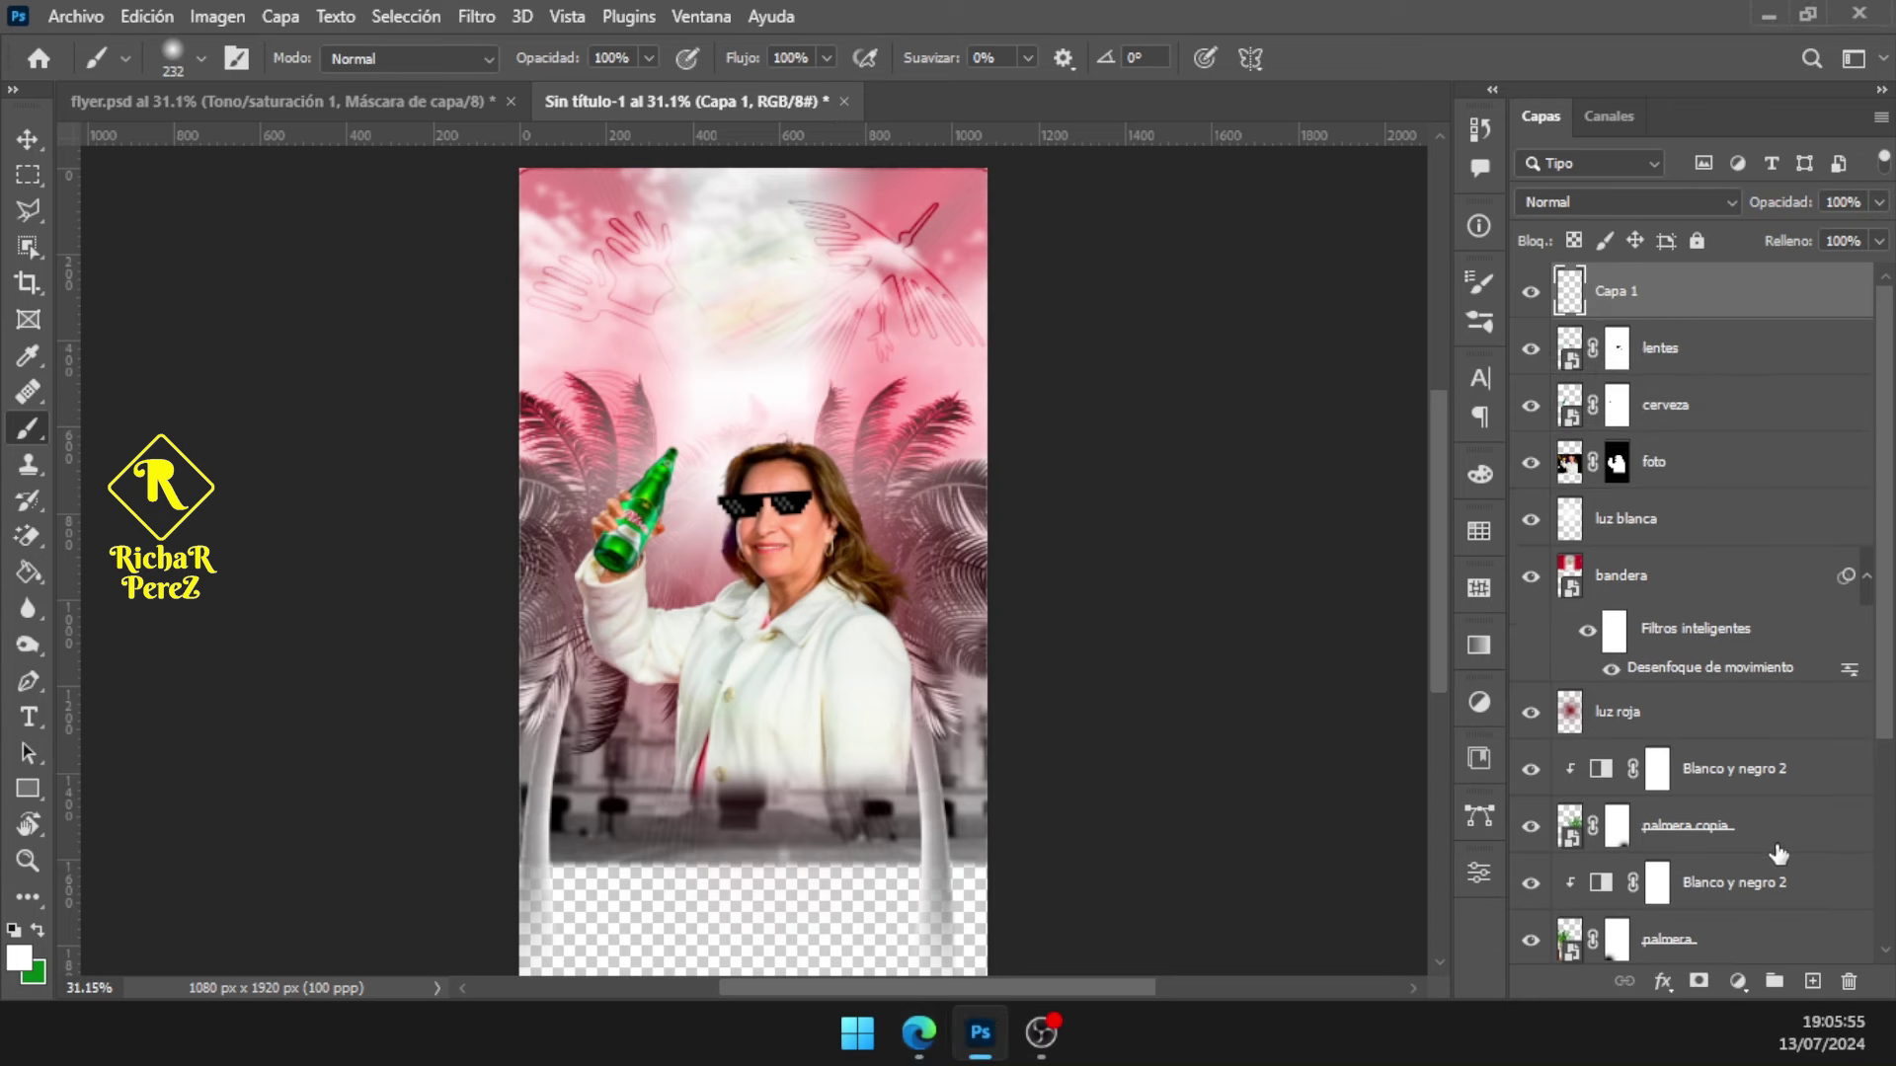
pyautogui.doubleClick(1624, 289)
pyautogui.write('humo rojo')
pyautogui.press('Return')
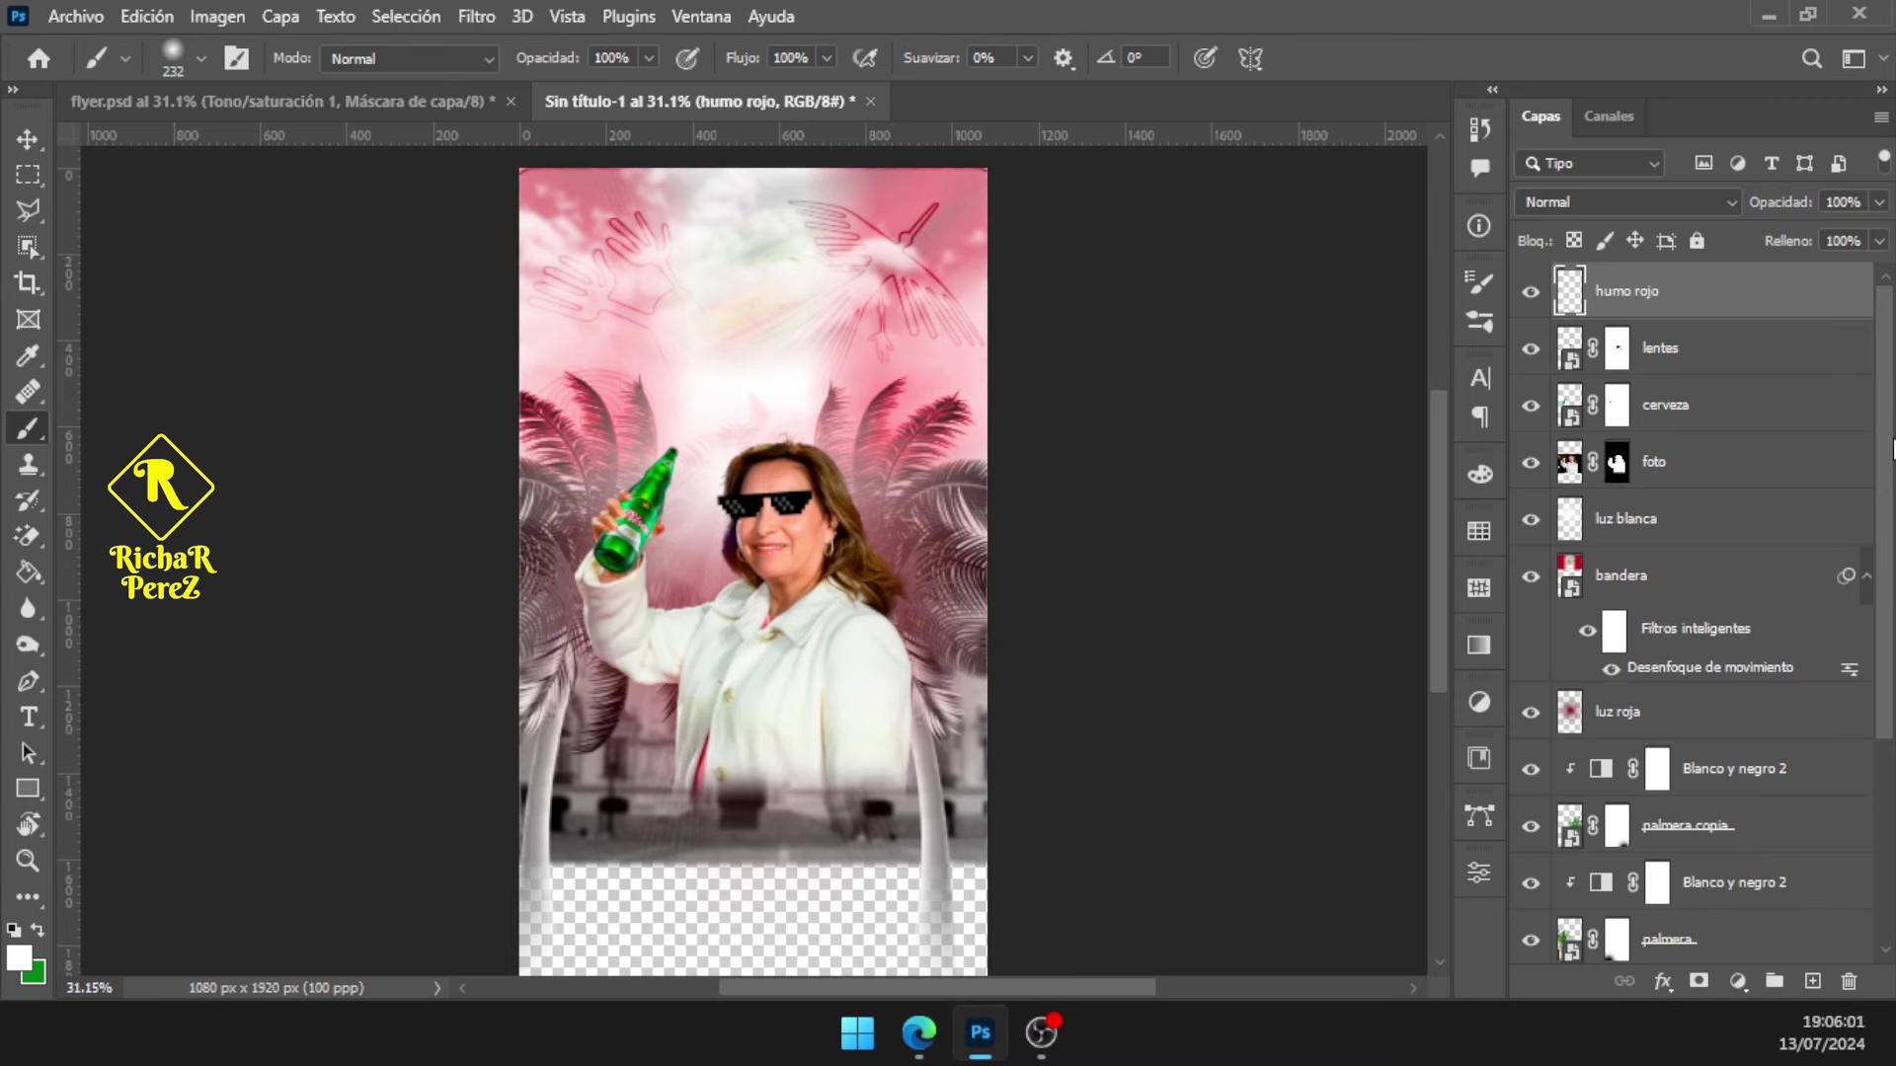
# Set the foreground colour to red ff000b
pyautogui.click(29, 961)
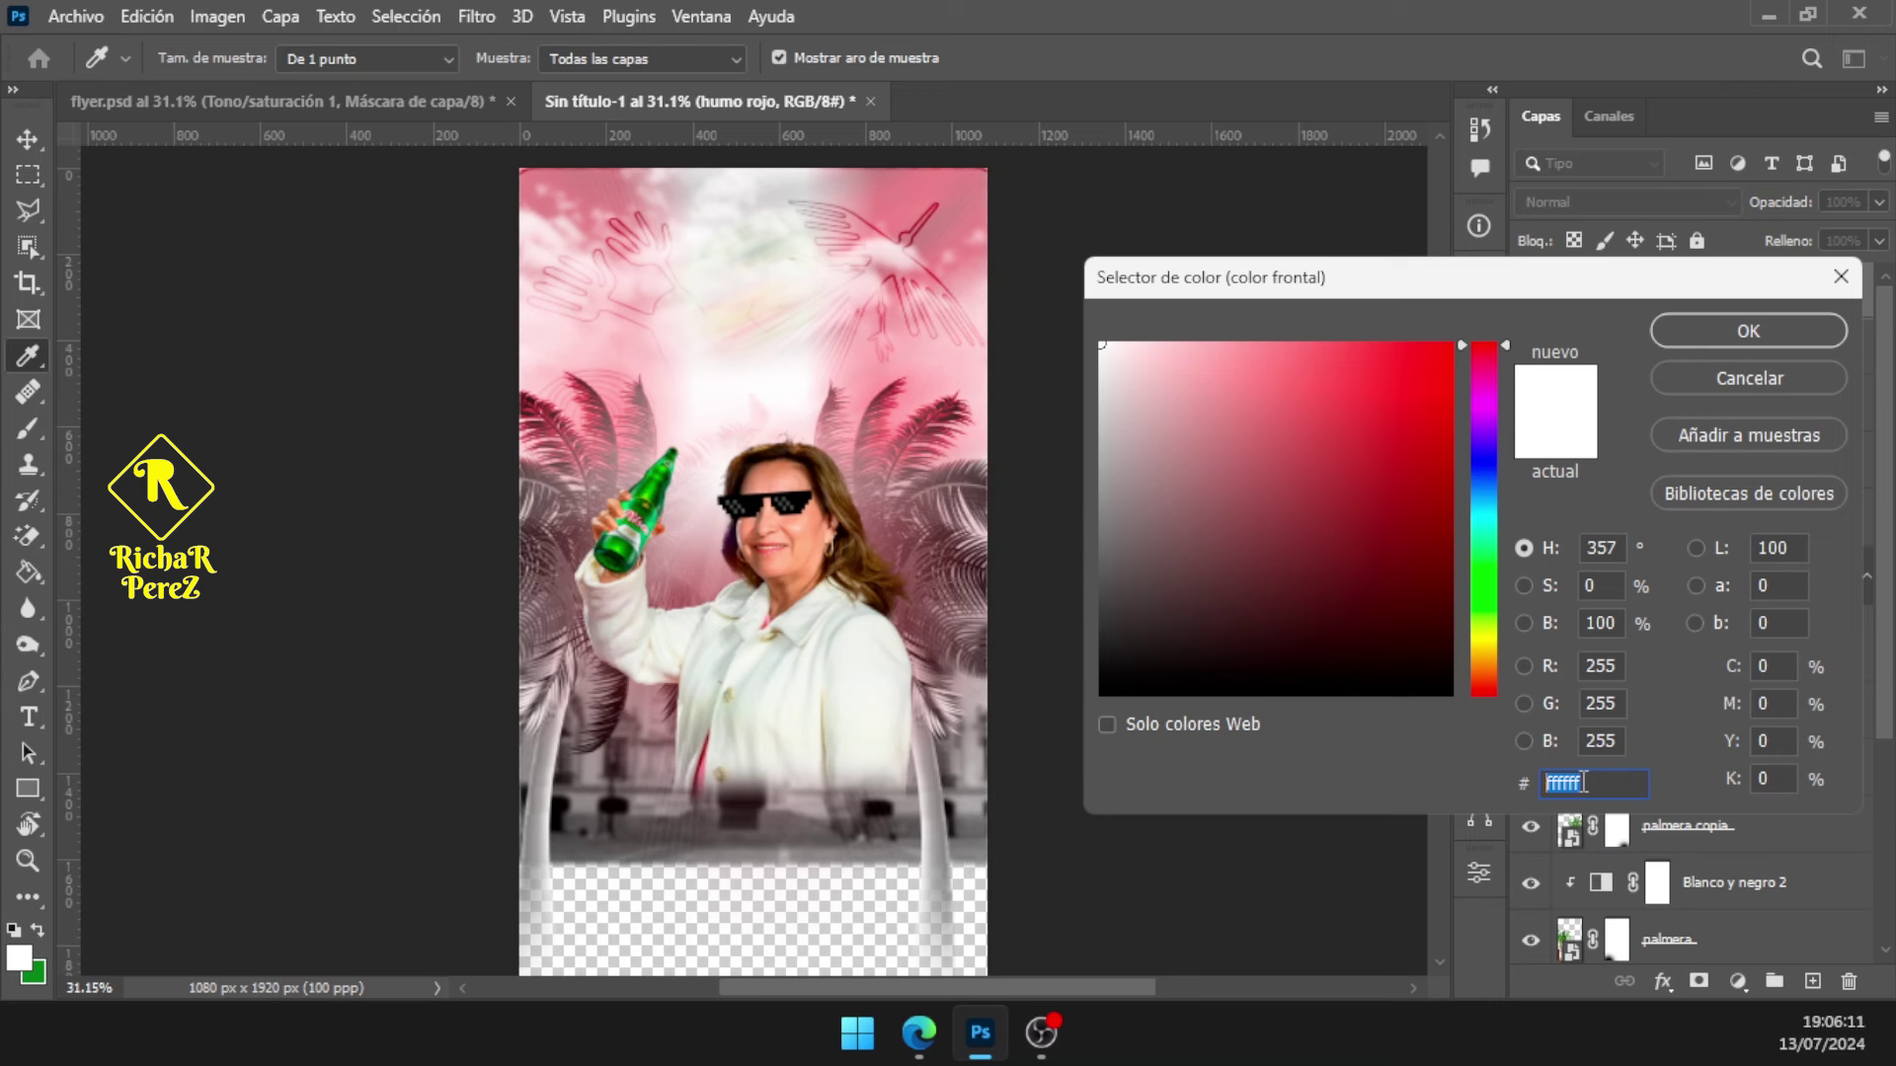
pyautogui.write('ff')
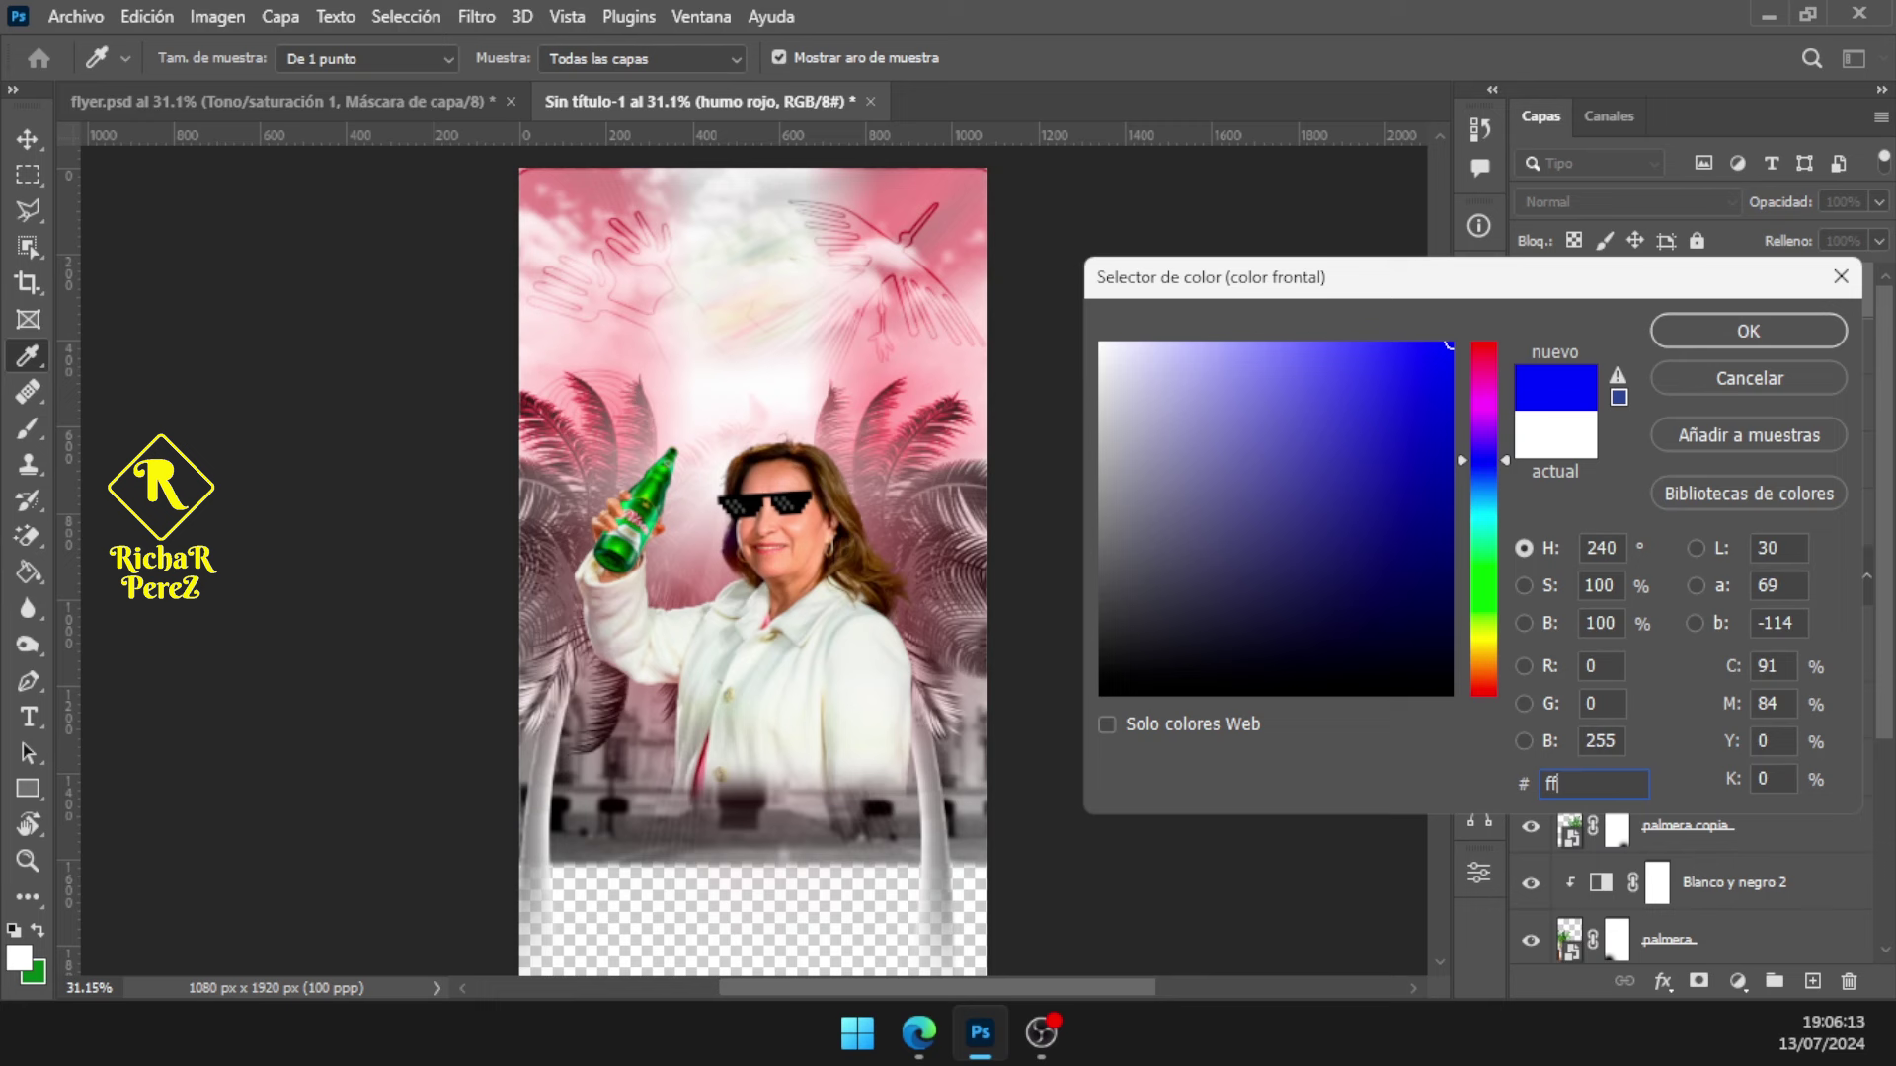
pyautogui.write('000b')
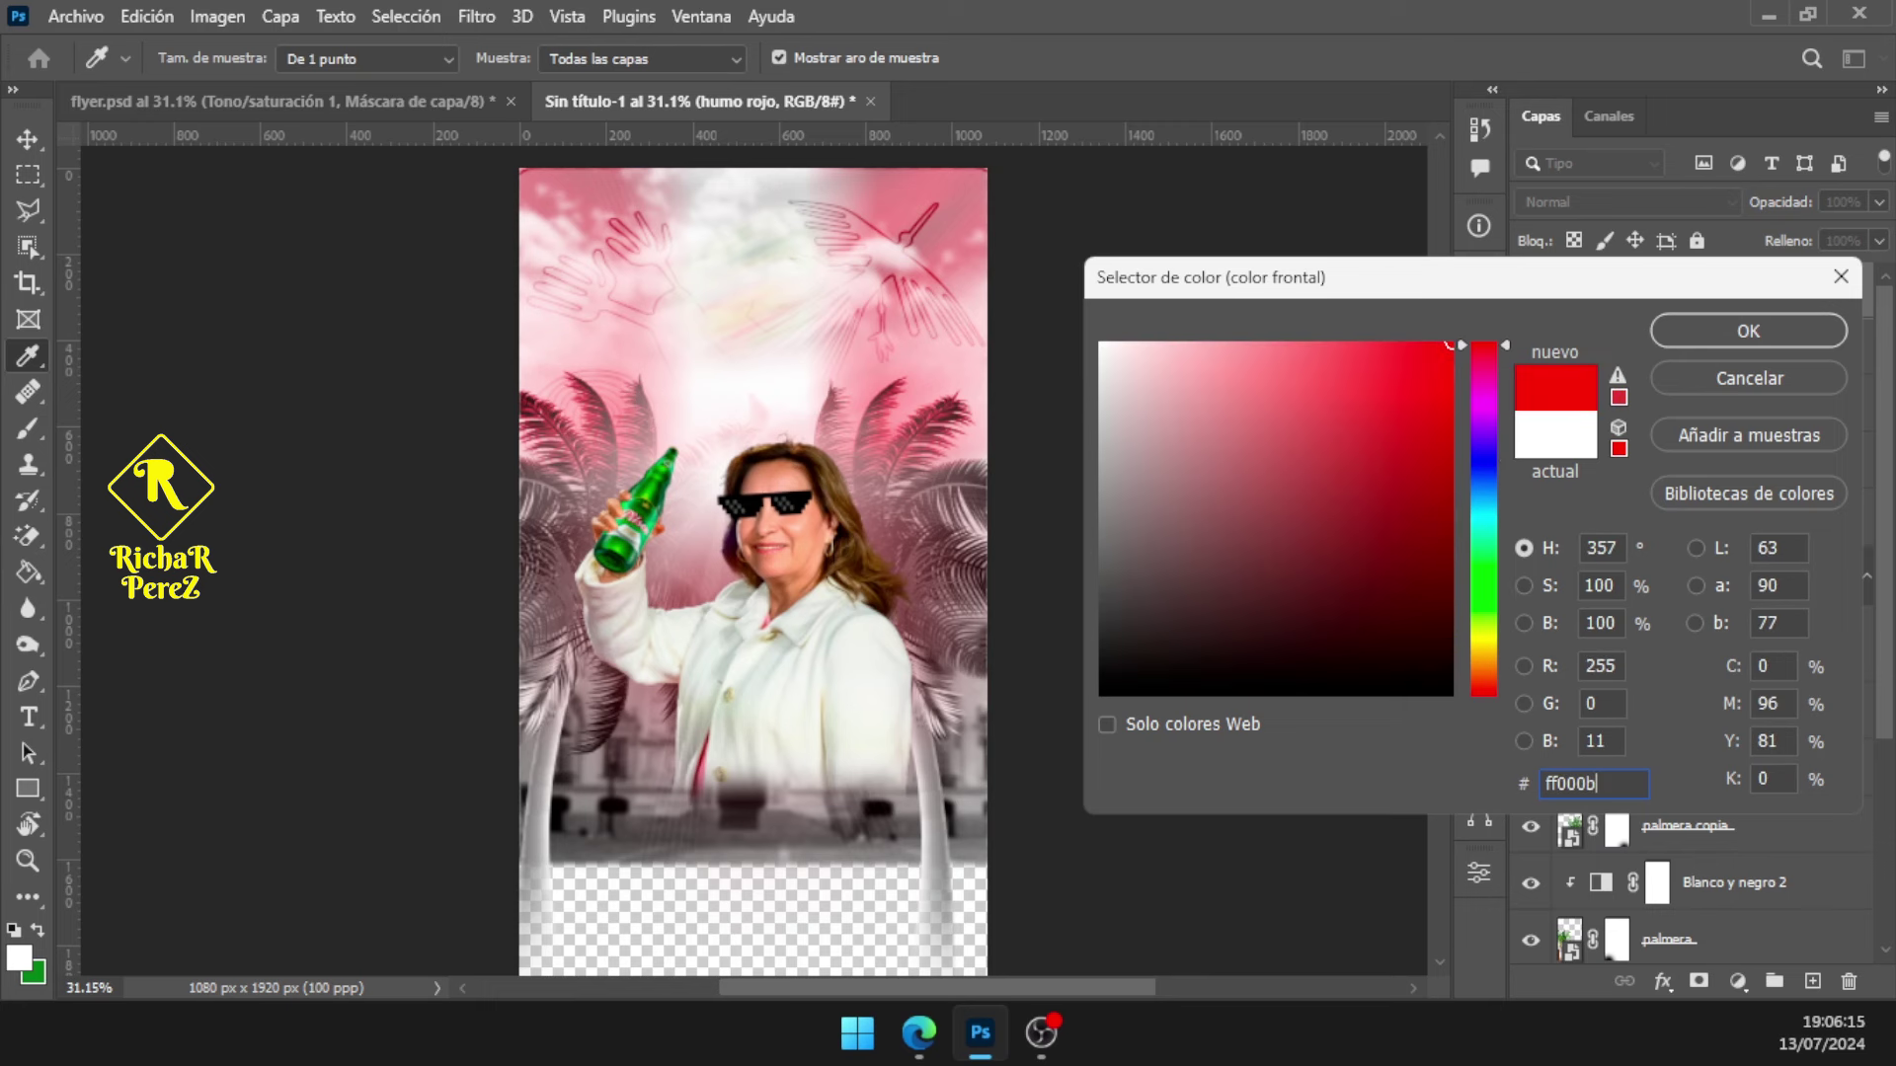
pyautogui.click(1750, 336)
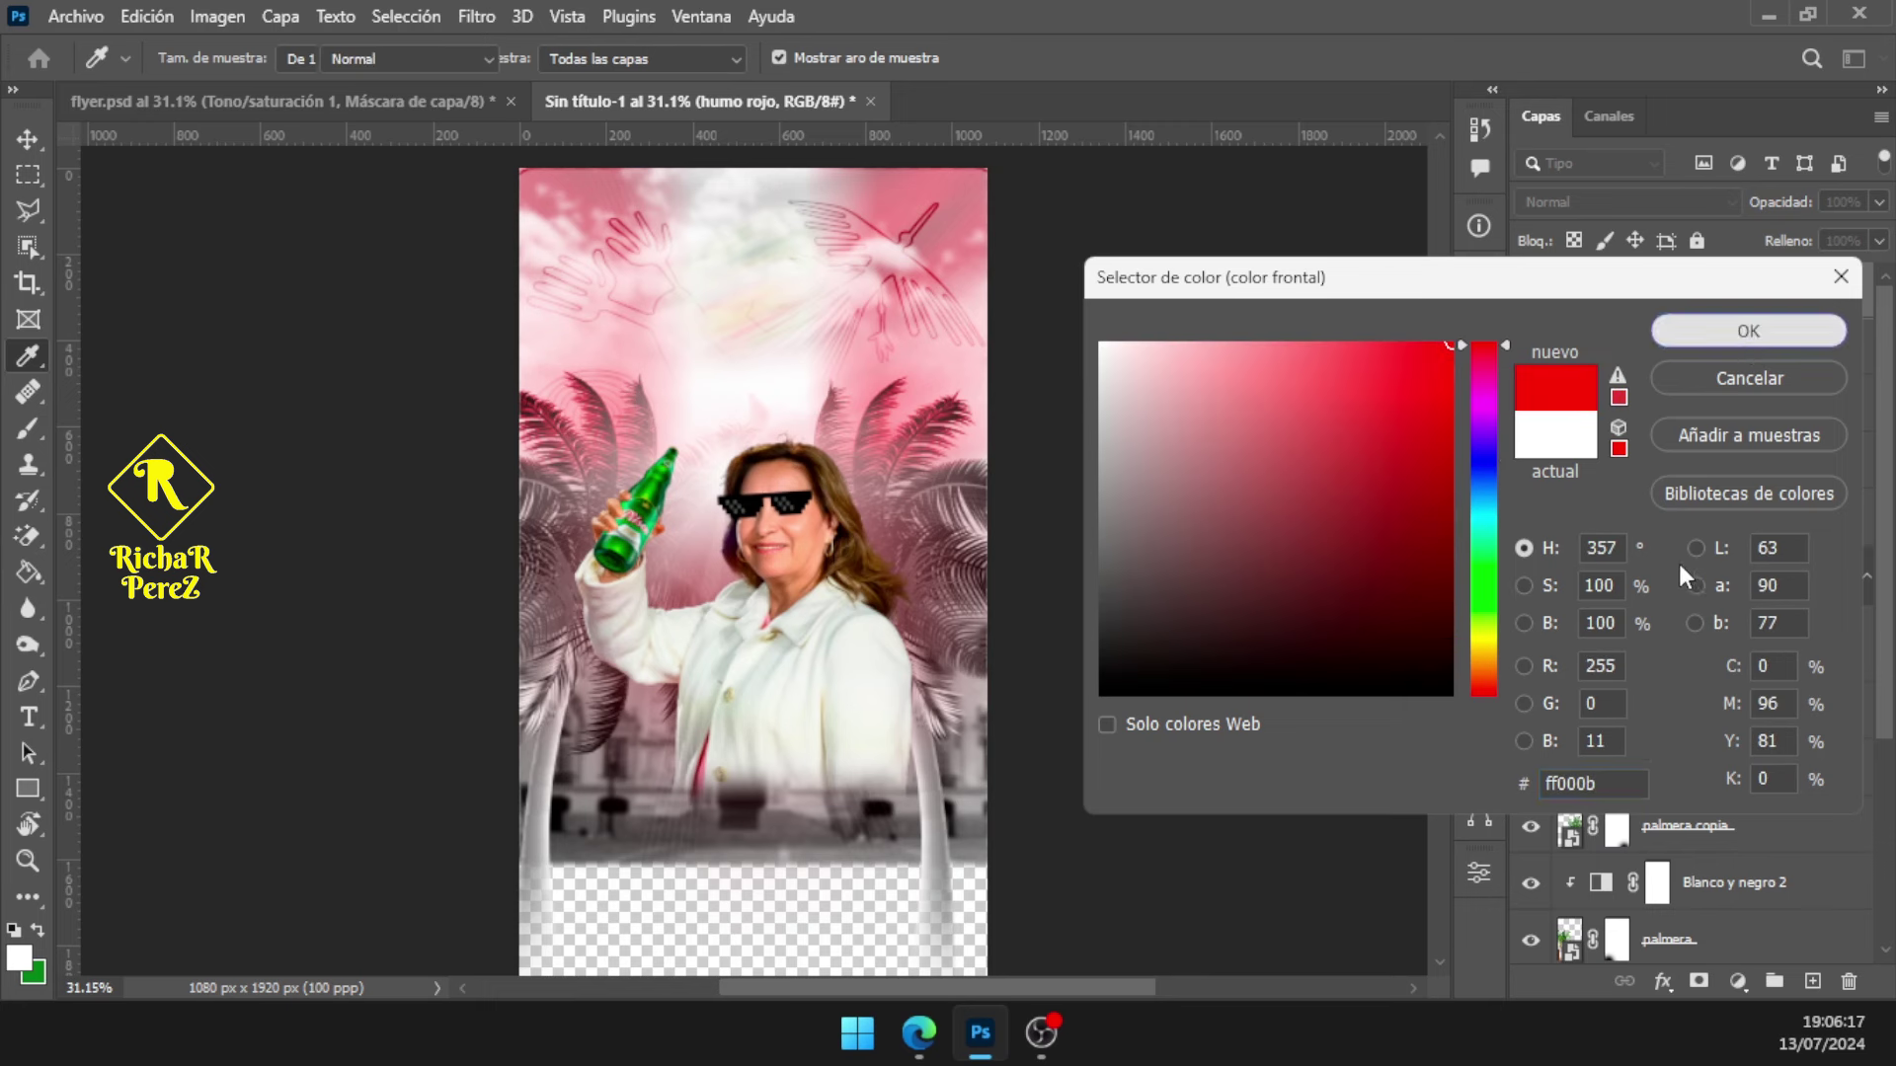
# In the brush presets, collapse the lens flare folder and expand the humo3 smoke brushes
pyautogui.press('b')
pyautogui.rightClick(709, 506)
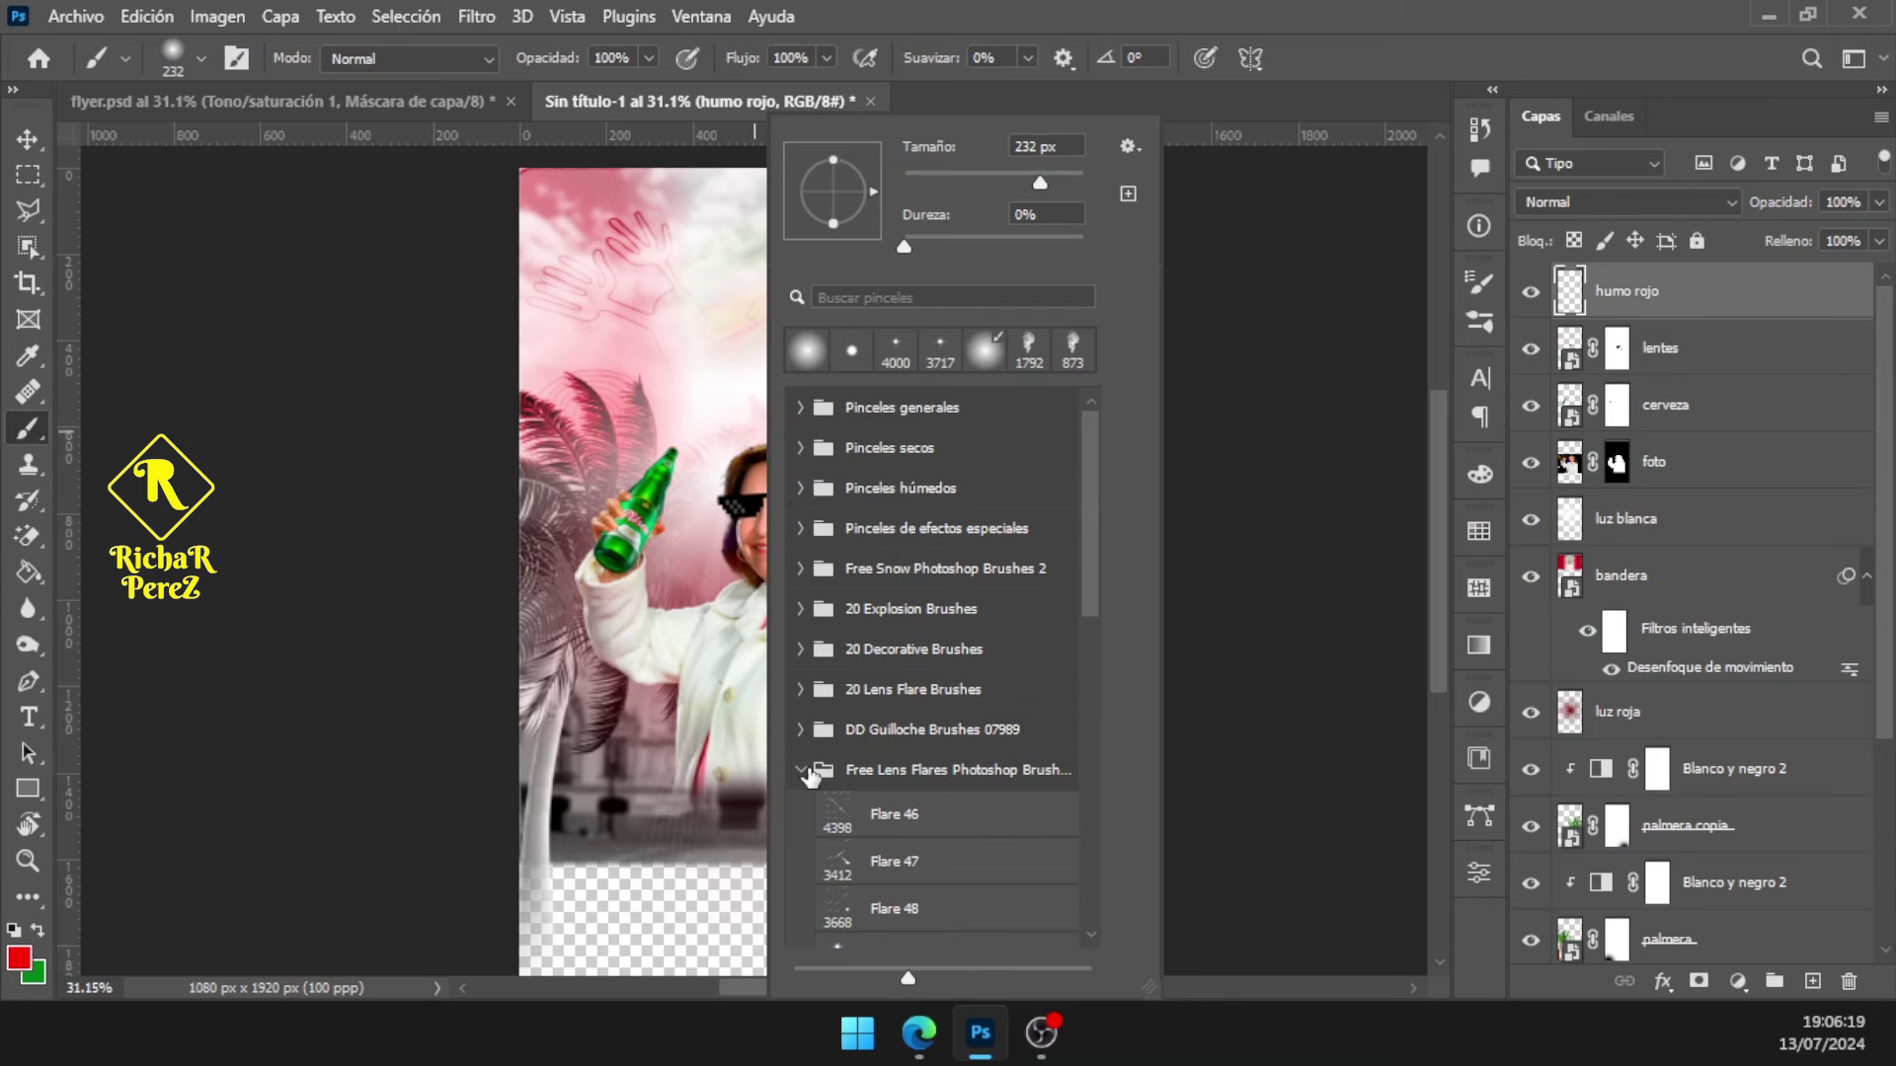
pyautogui.click(801, 770)
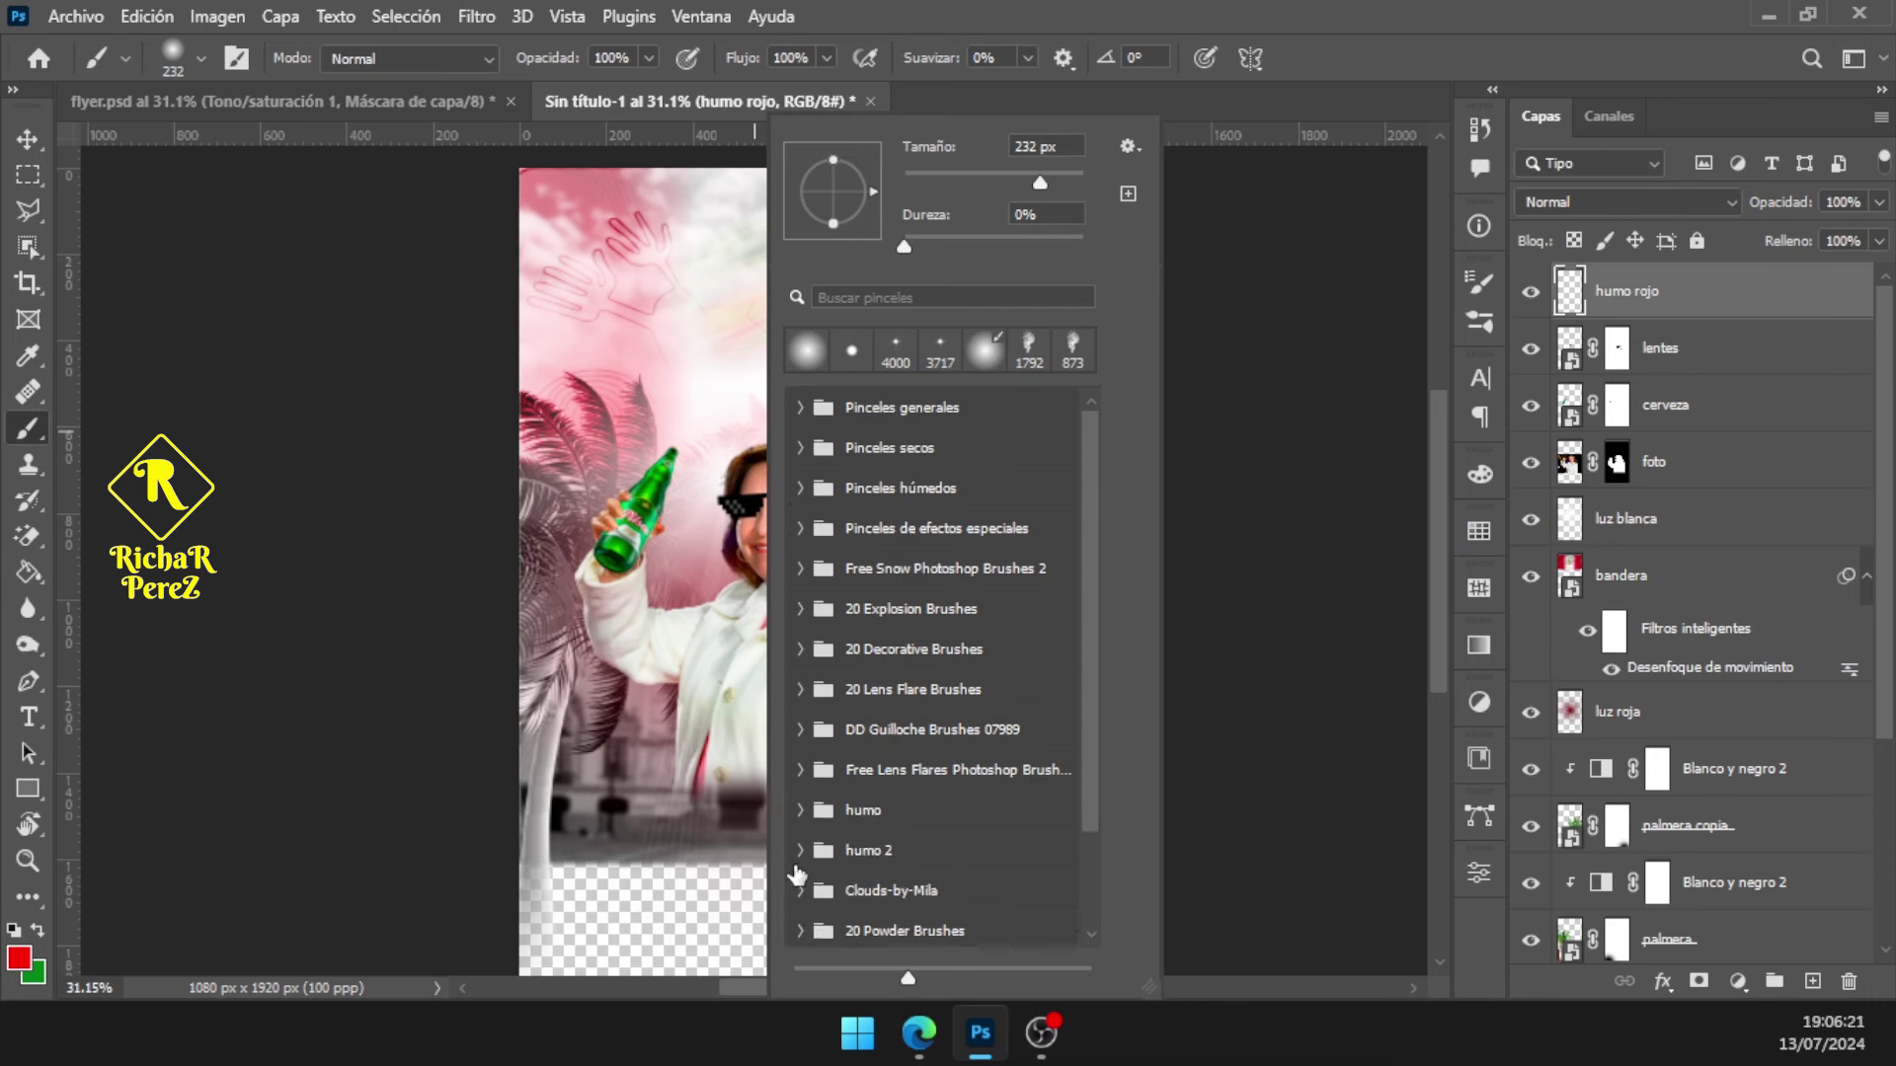
pyautogui.scroll(-3, 809, 867)
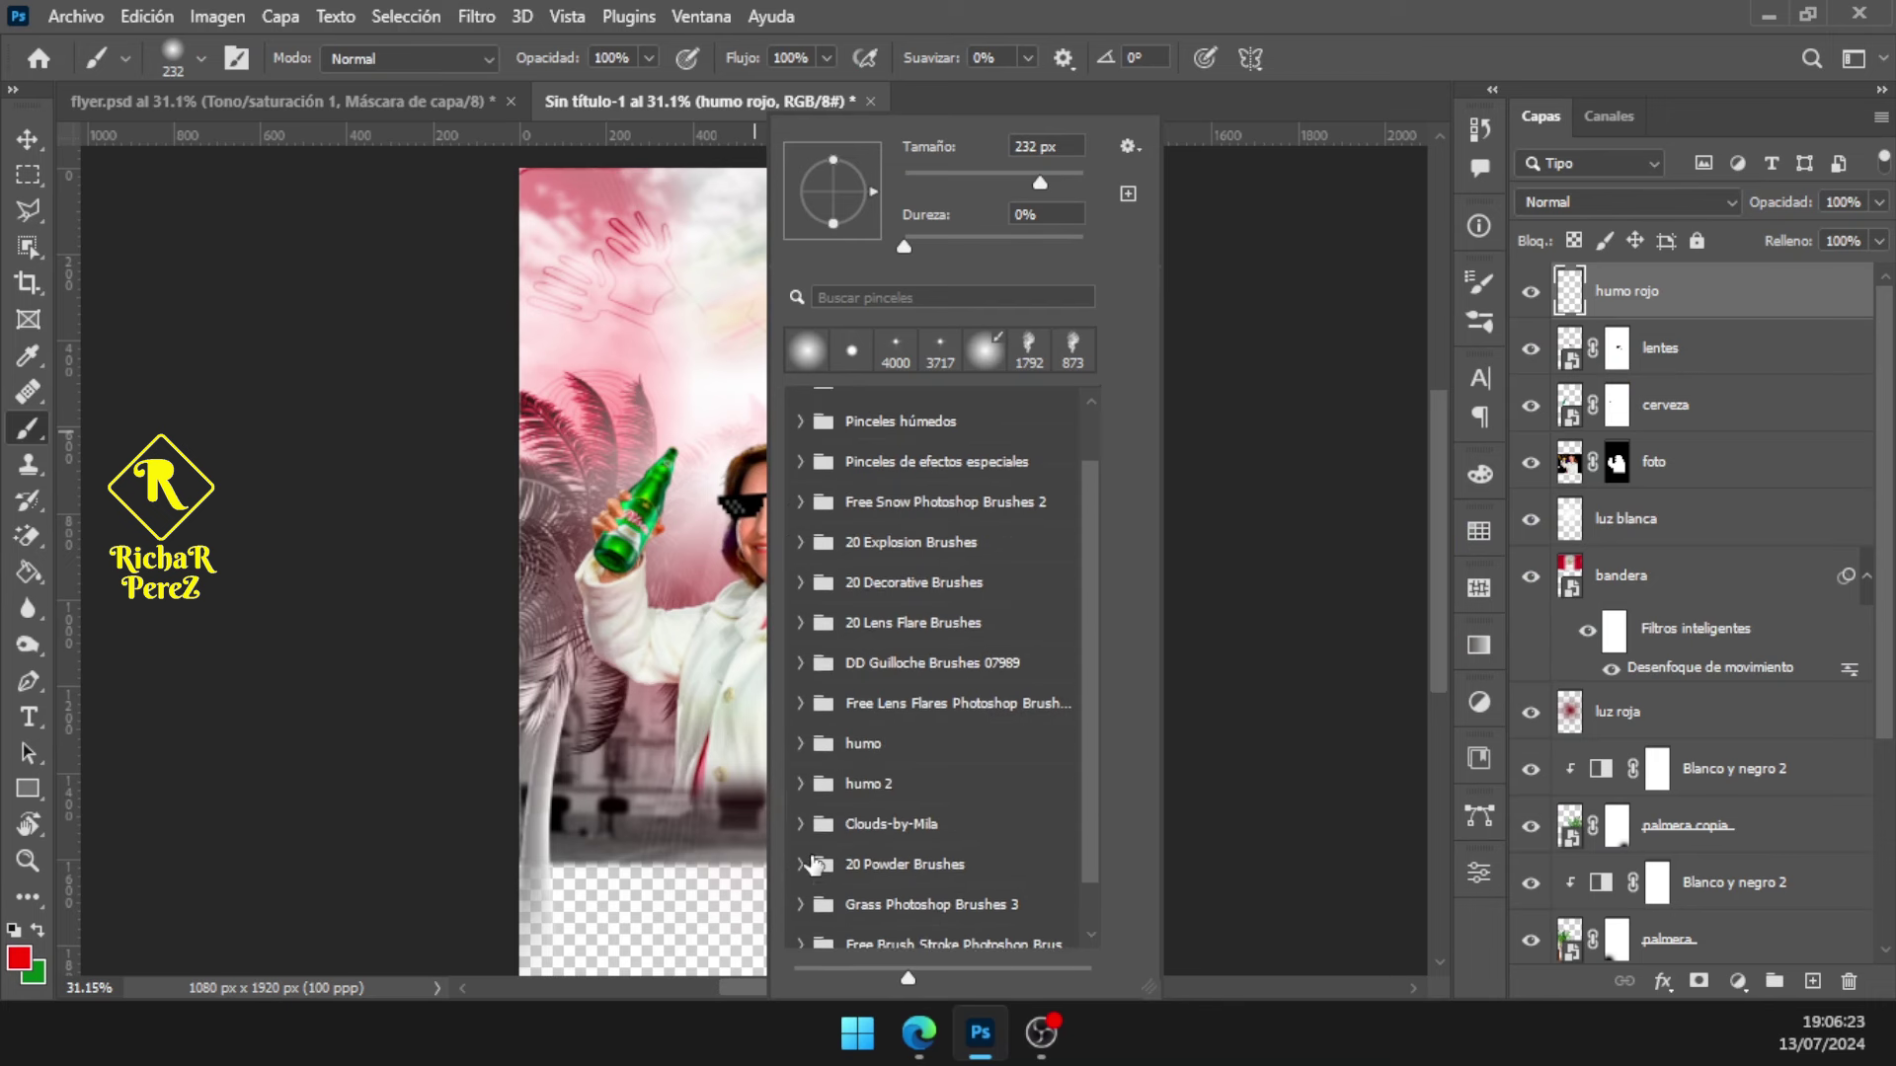
pyautogui.click(800, 928)
pyautogui.scroll(-2, 804, 928)
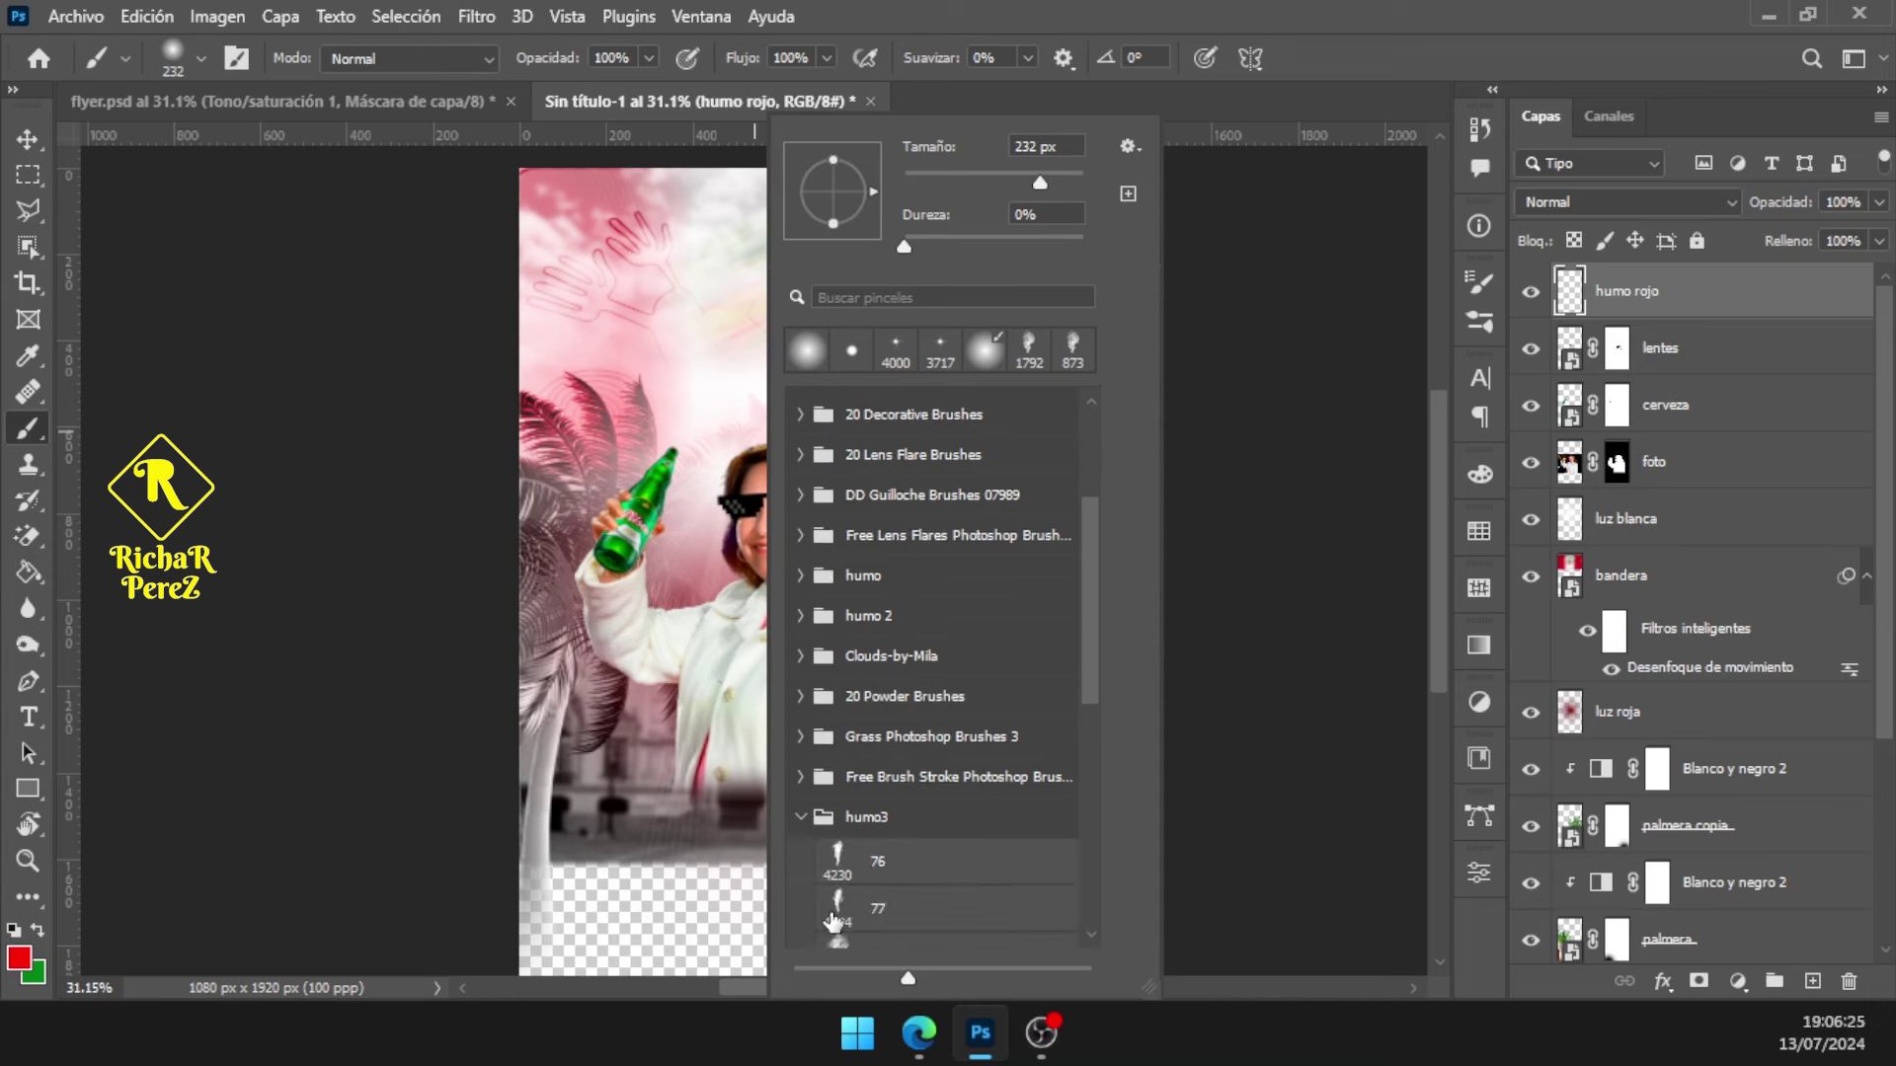
pyautogui.scroll(-1, 834, 921)
pyautogui.scroll(-1, 835, 921)
pyautogui.scroll(-2, 909, 849)
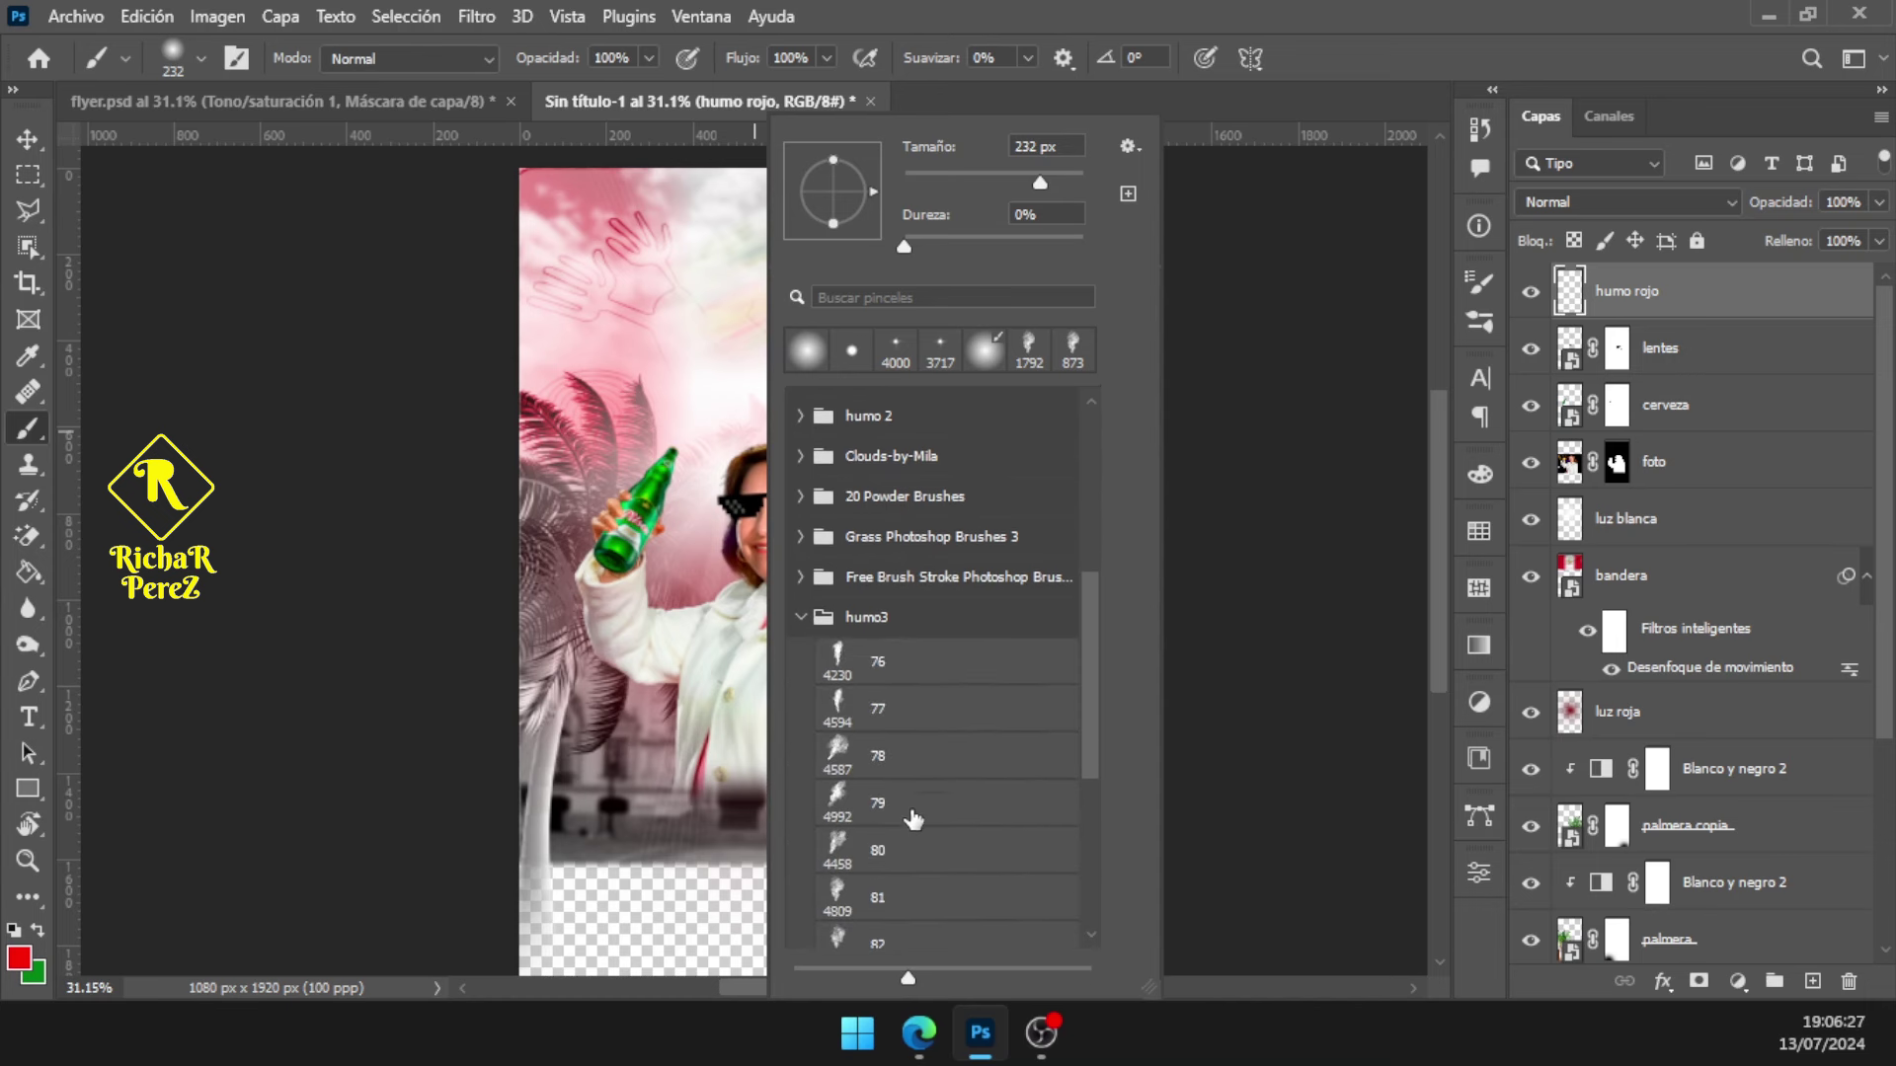
pyautogui.scroll(-1, 941, 853)
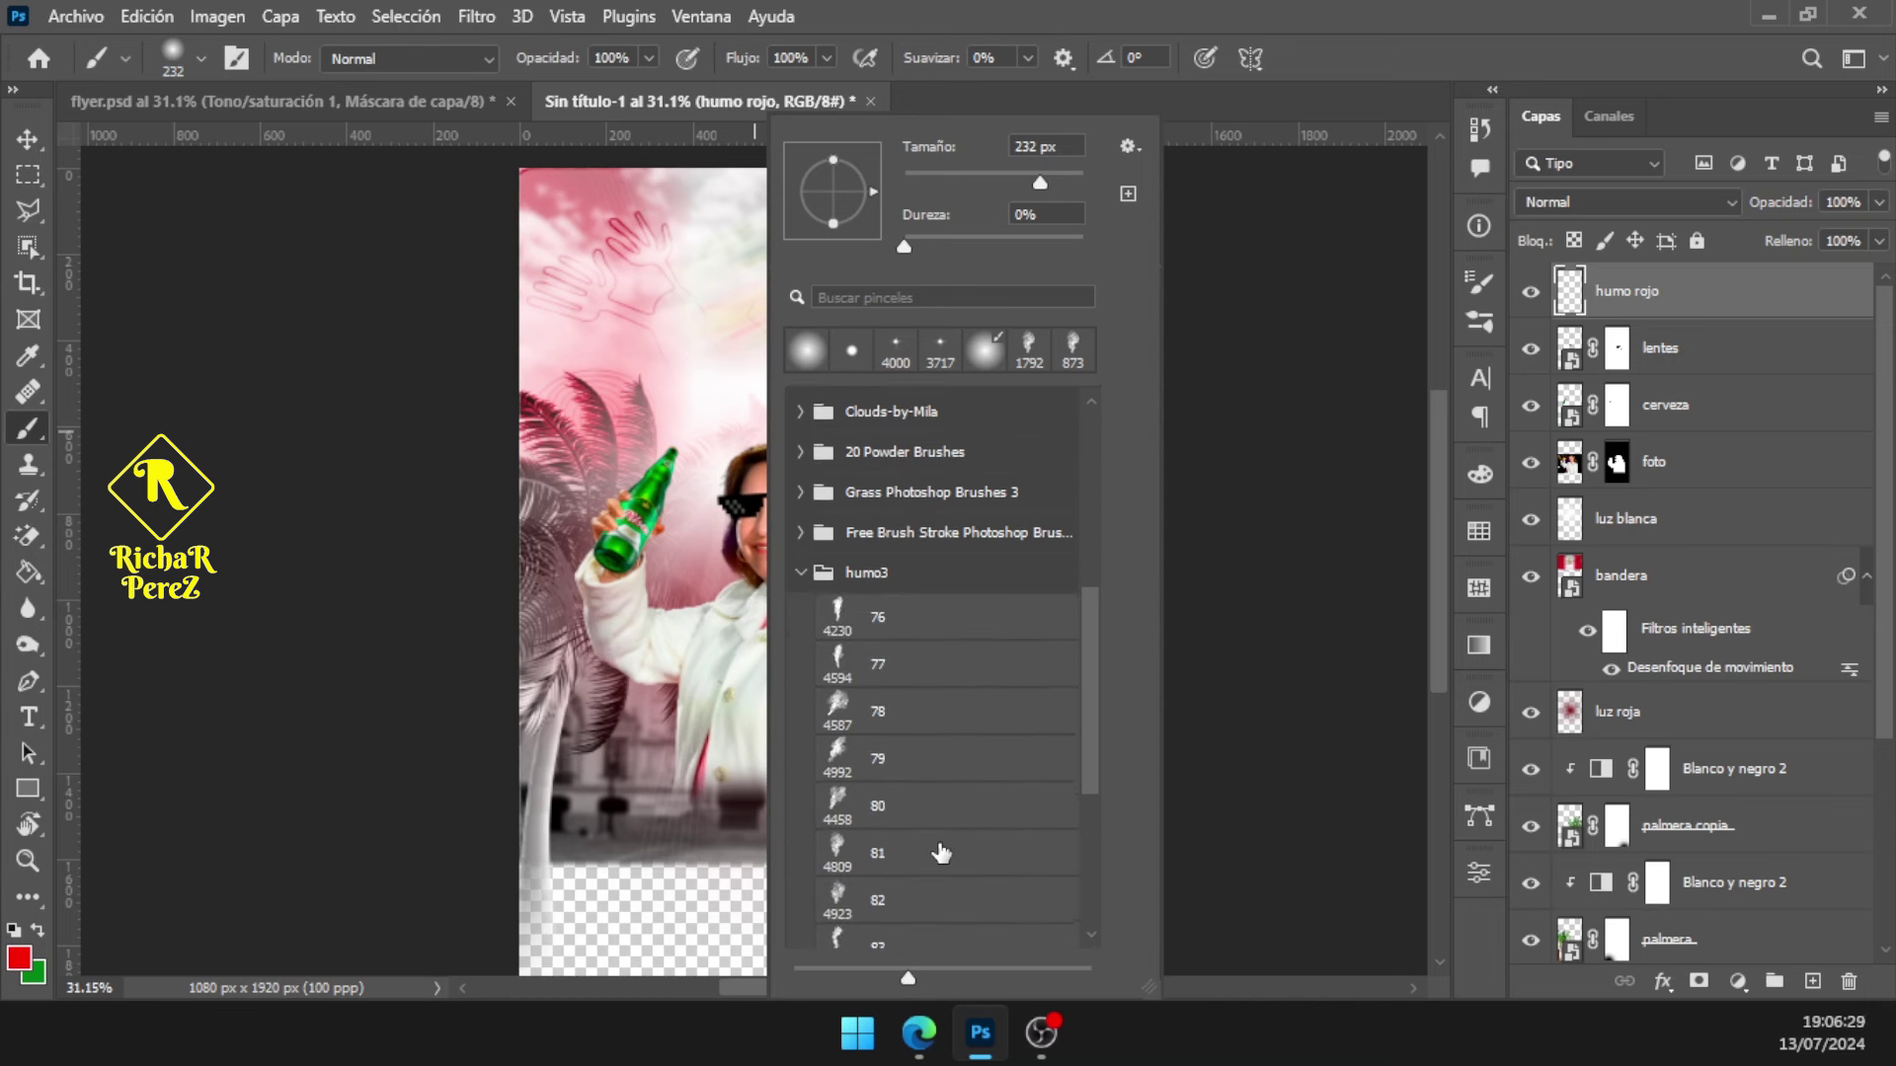
pyautogui.scroll(-1, 941, 853)
pyautogui.scroll(-1, 941, 854)
pyautogui.scroll(-1, 941, 855)
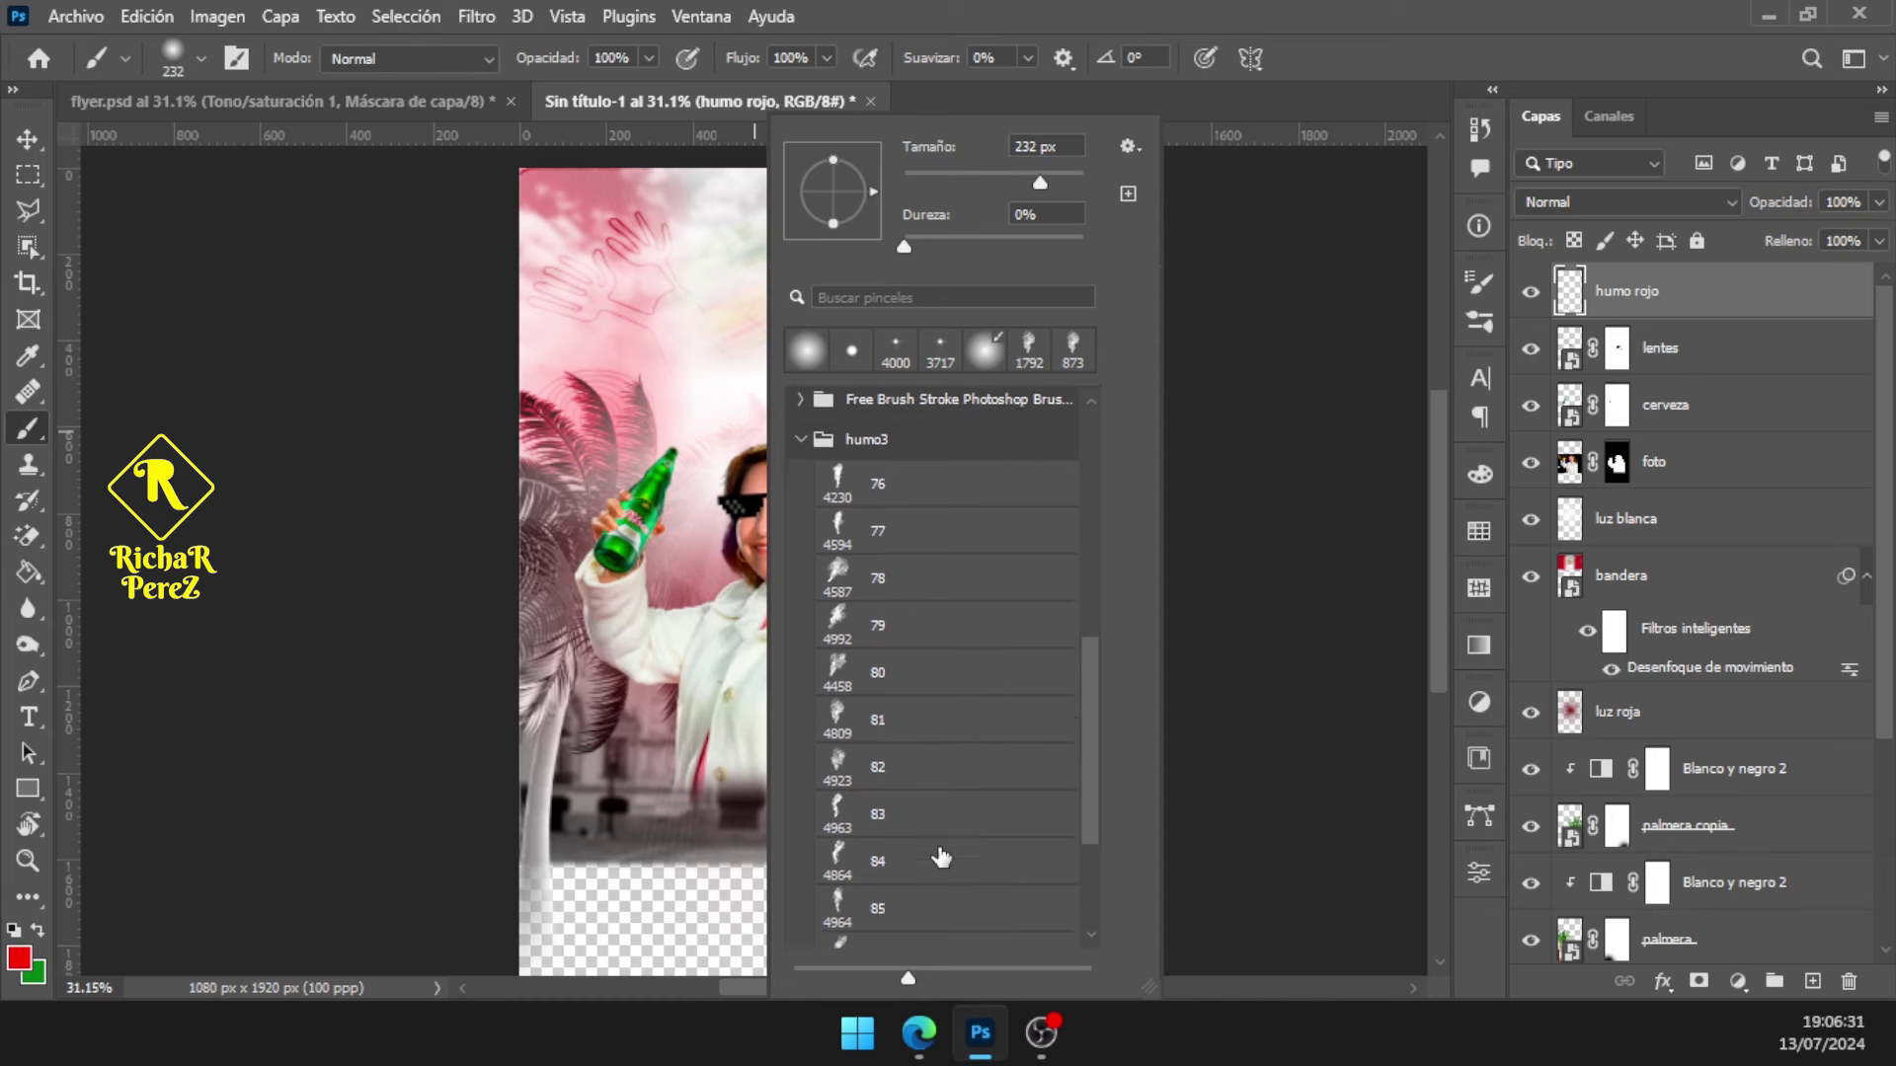
pyautogui.scroll(-1, 941, 855)
pyautogui.scroll(-1, 941, 855)
pyautogui.scroll(-1, 941, 855)
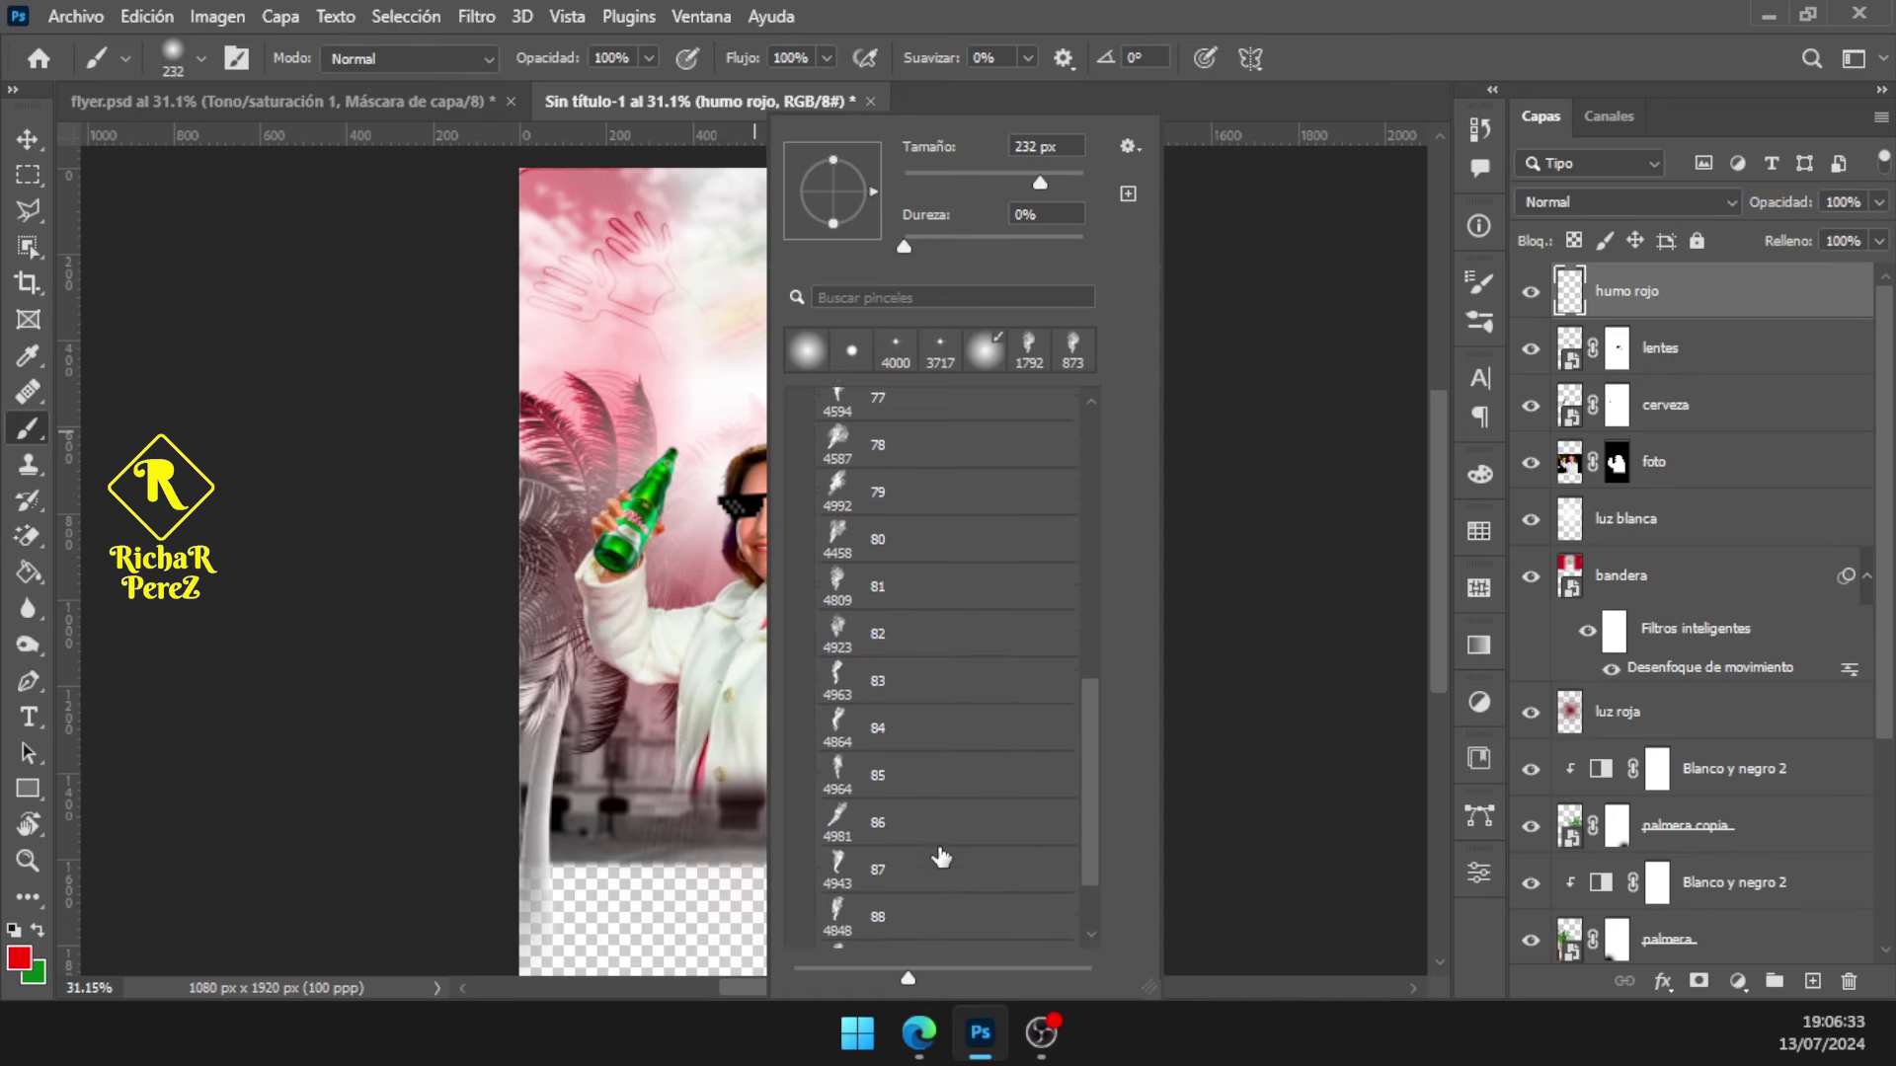
# Choose smoke brush 81 and size it to about 1611 px
pyautogui.click(851, 614)
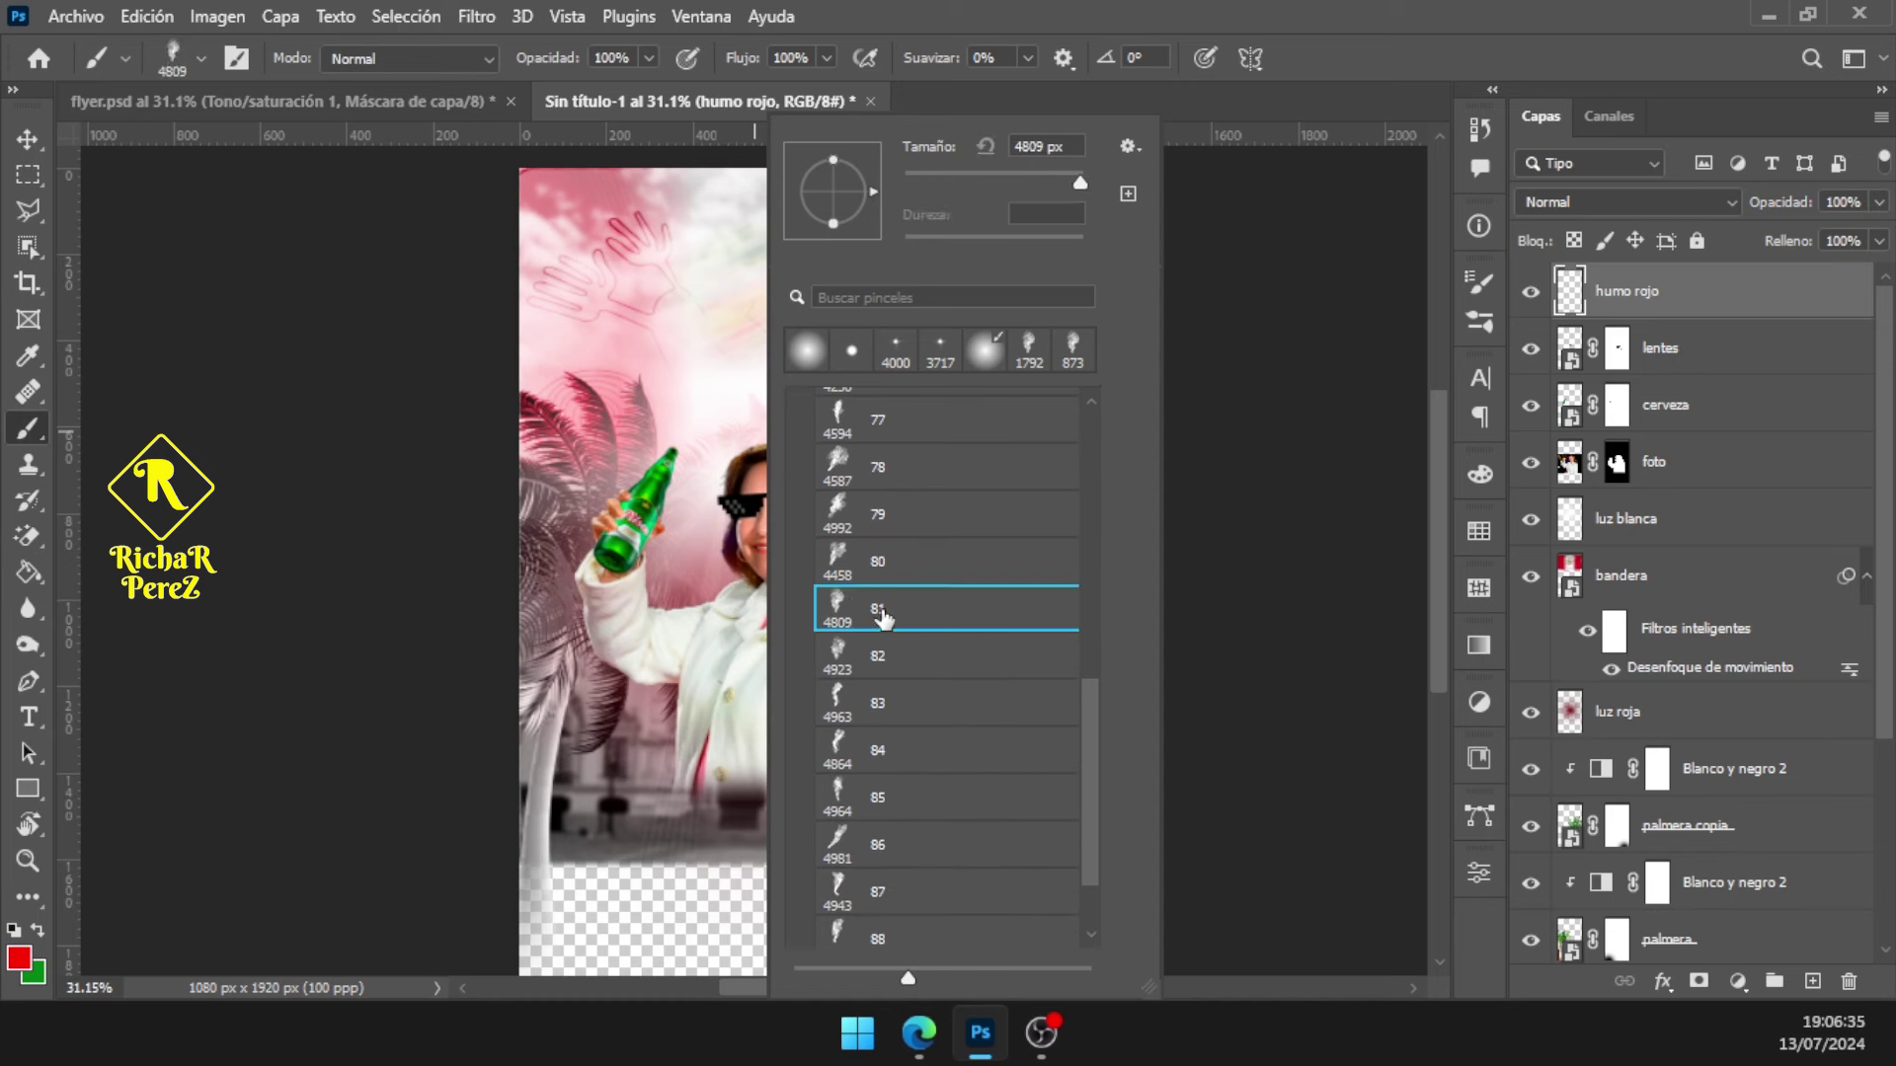
pyautogui.doubleClick(879, 617)
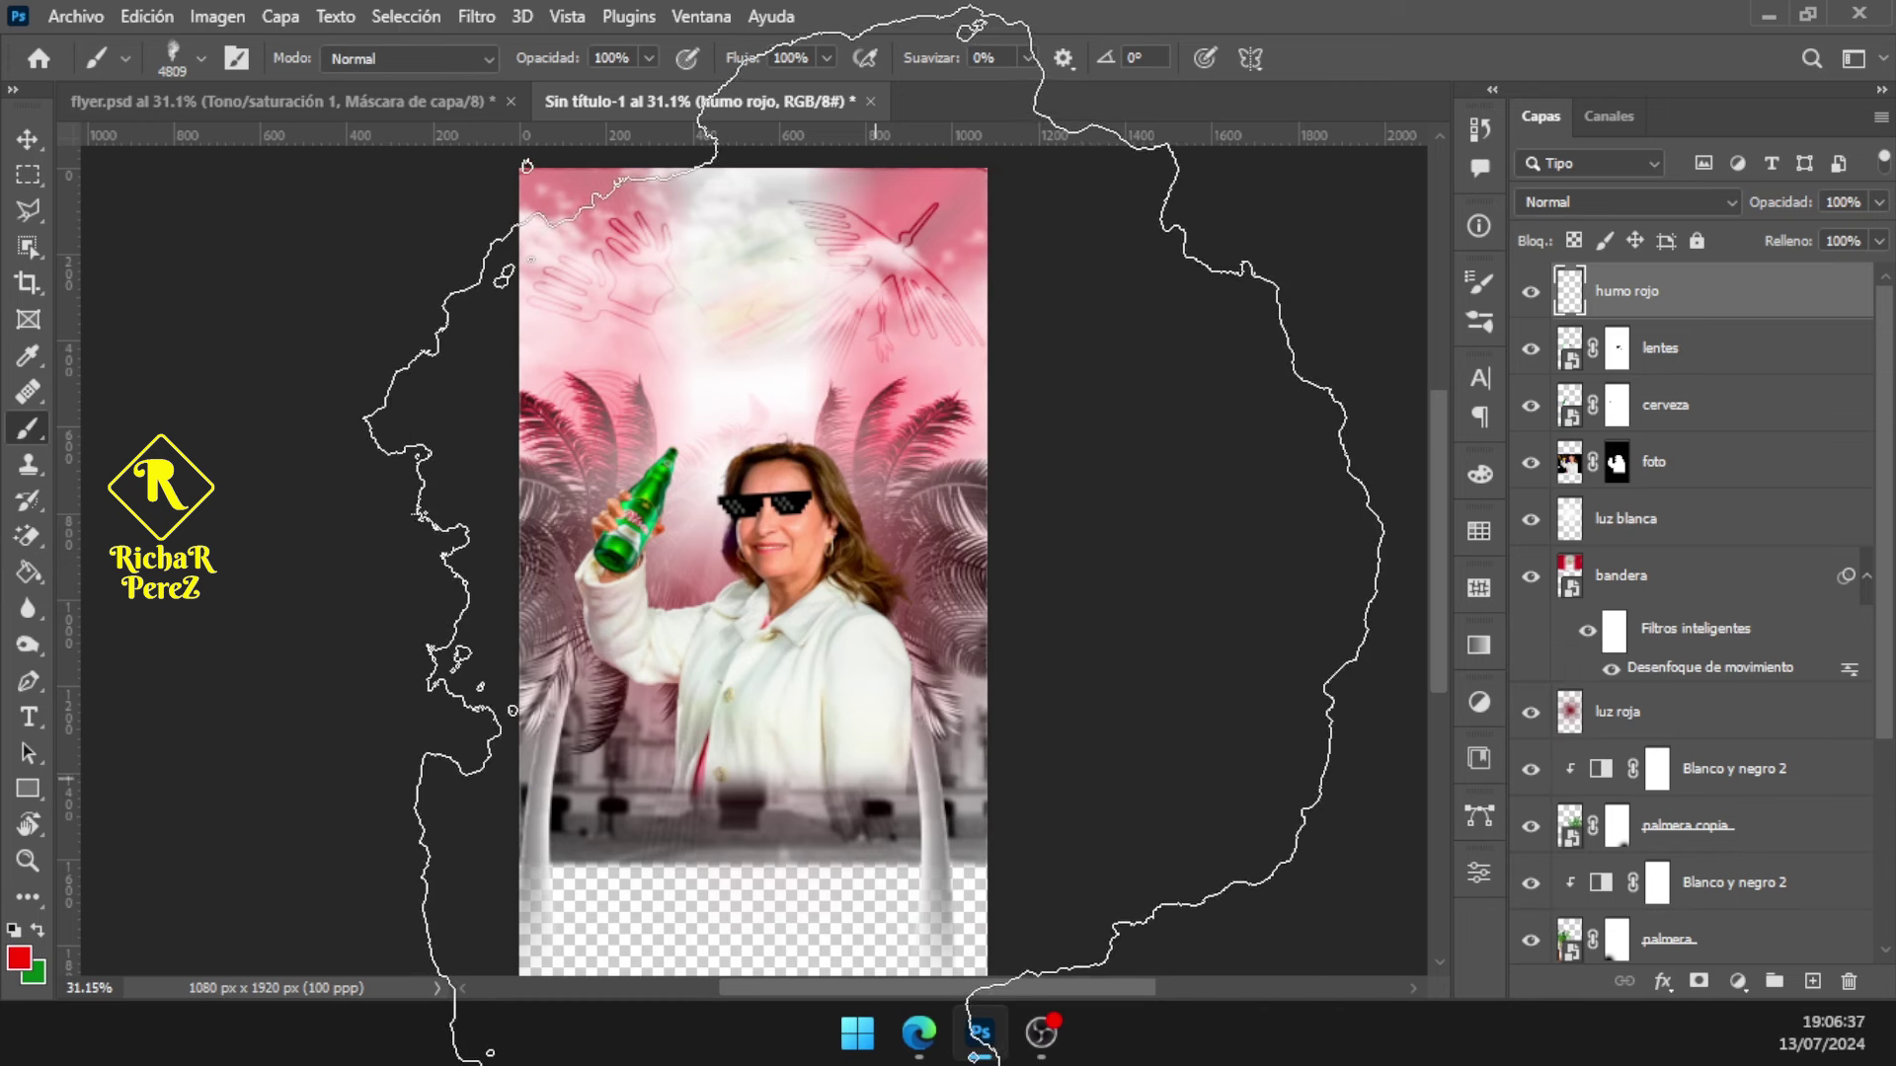
pyautogui.moveTo(827, 721); pyautogui.dragTo(624, 744)
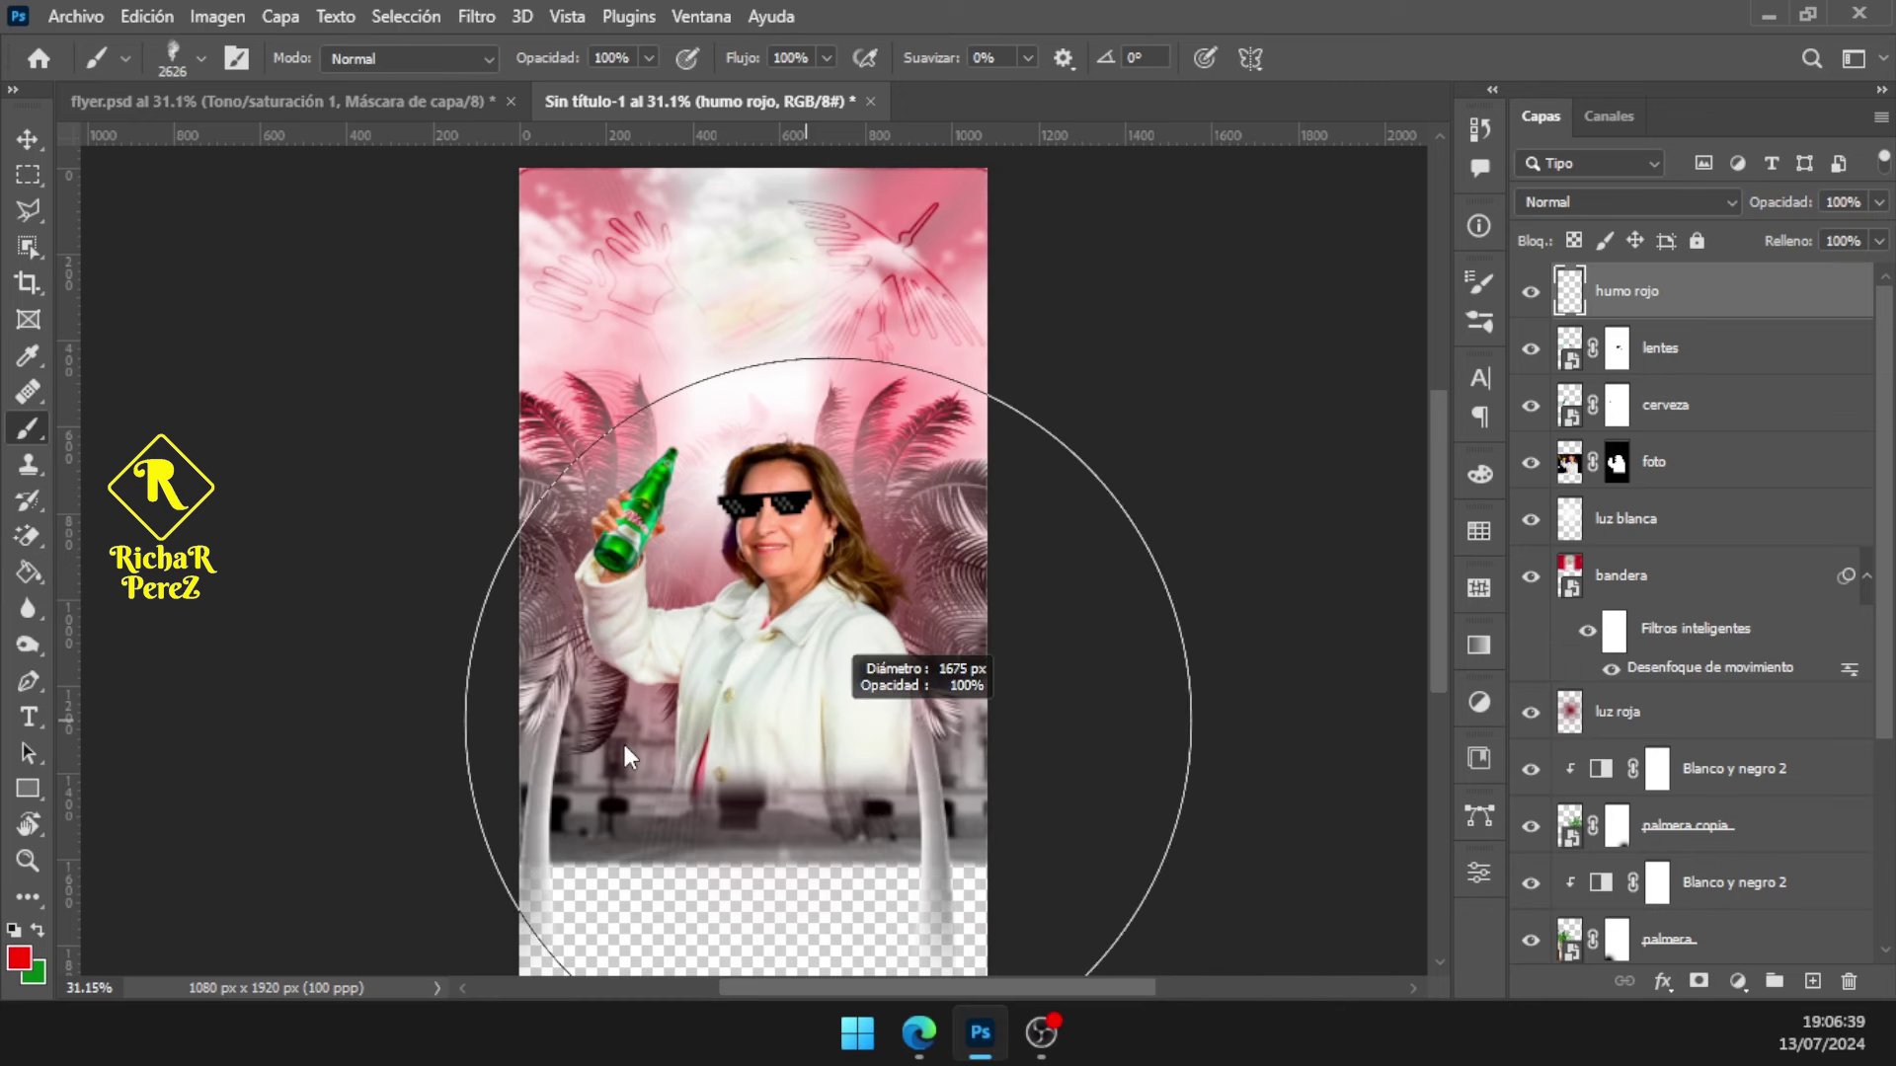
pyautogui.moveTo(849, 709); pyautogui.dragTo(782, 707)
pyautogui.scroll(-2, 815, 747)
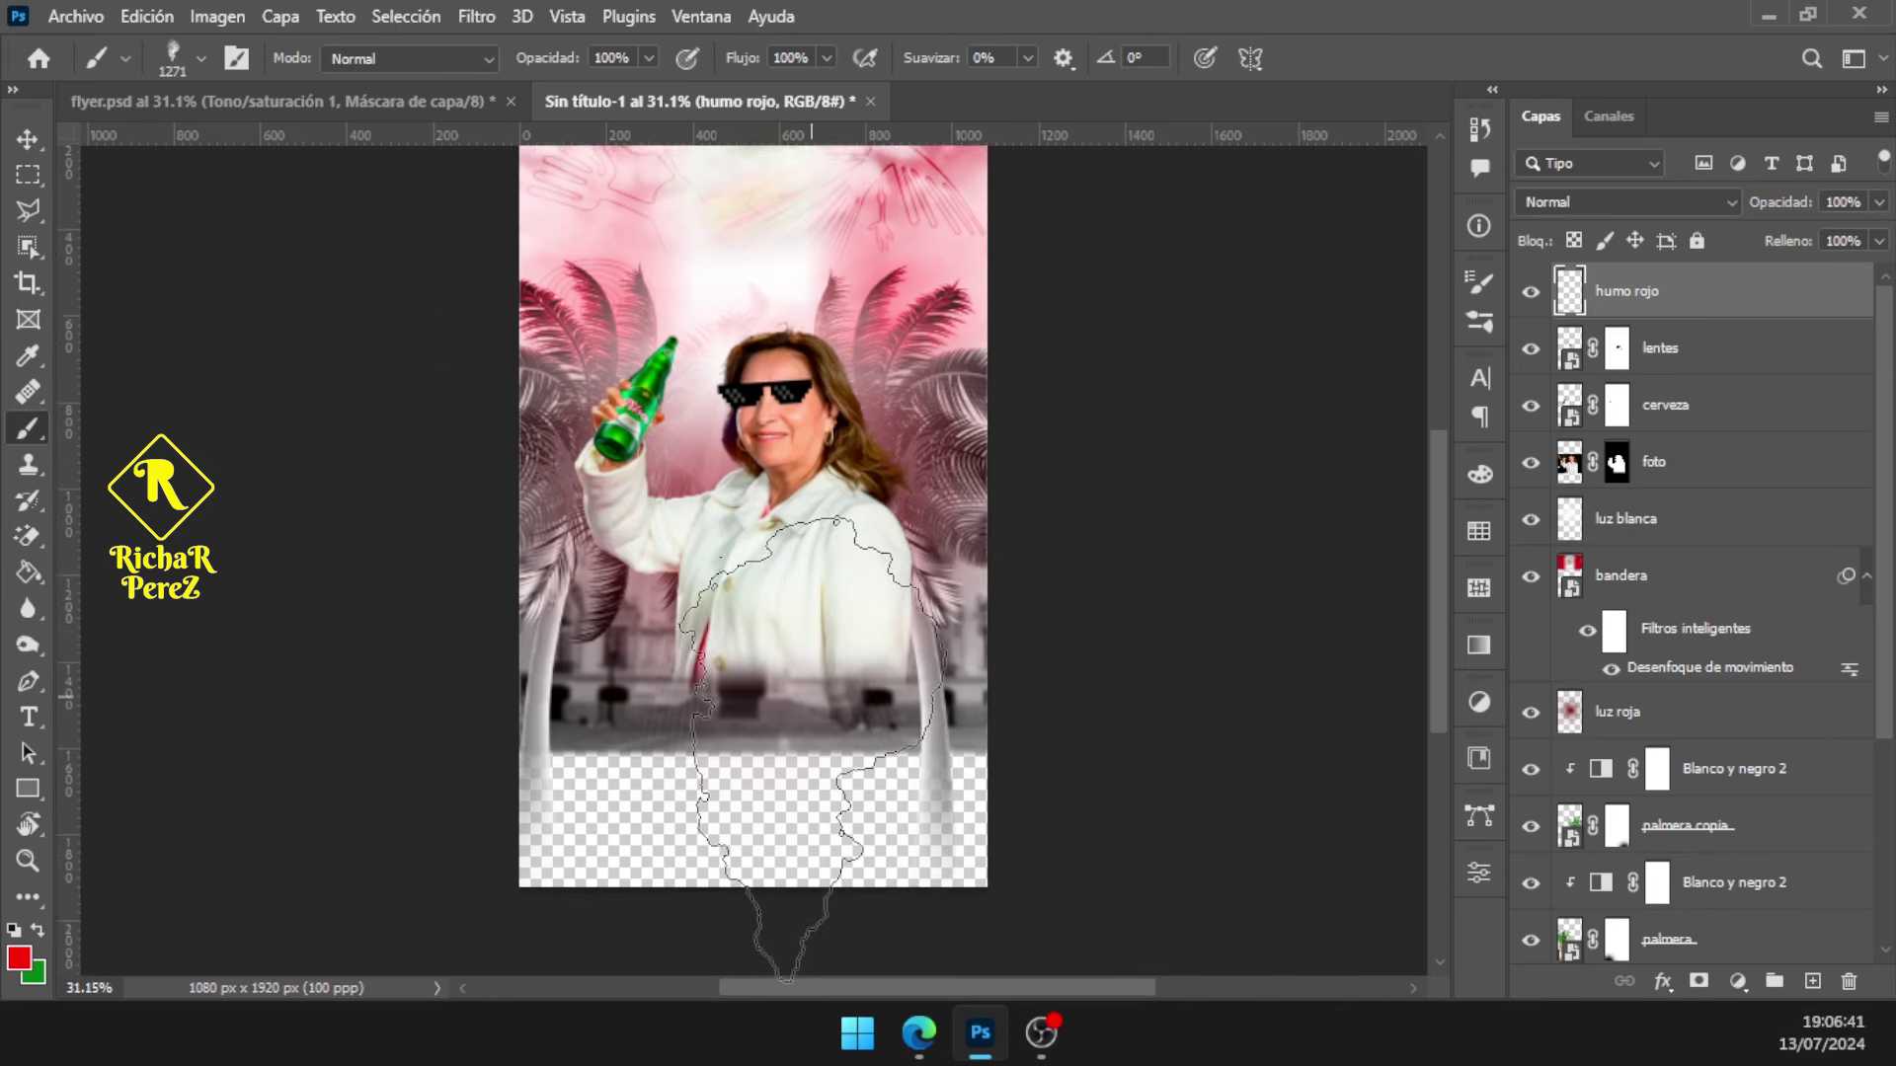
pyautogui.moveTo(873, 632); pyautogui.dragTo(928, 702)
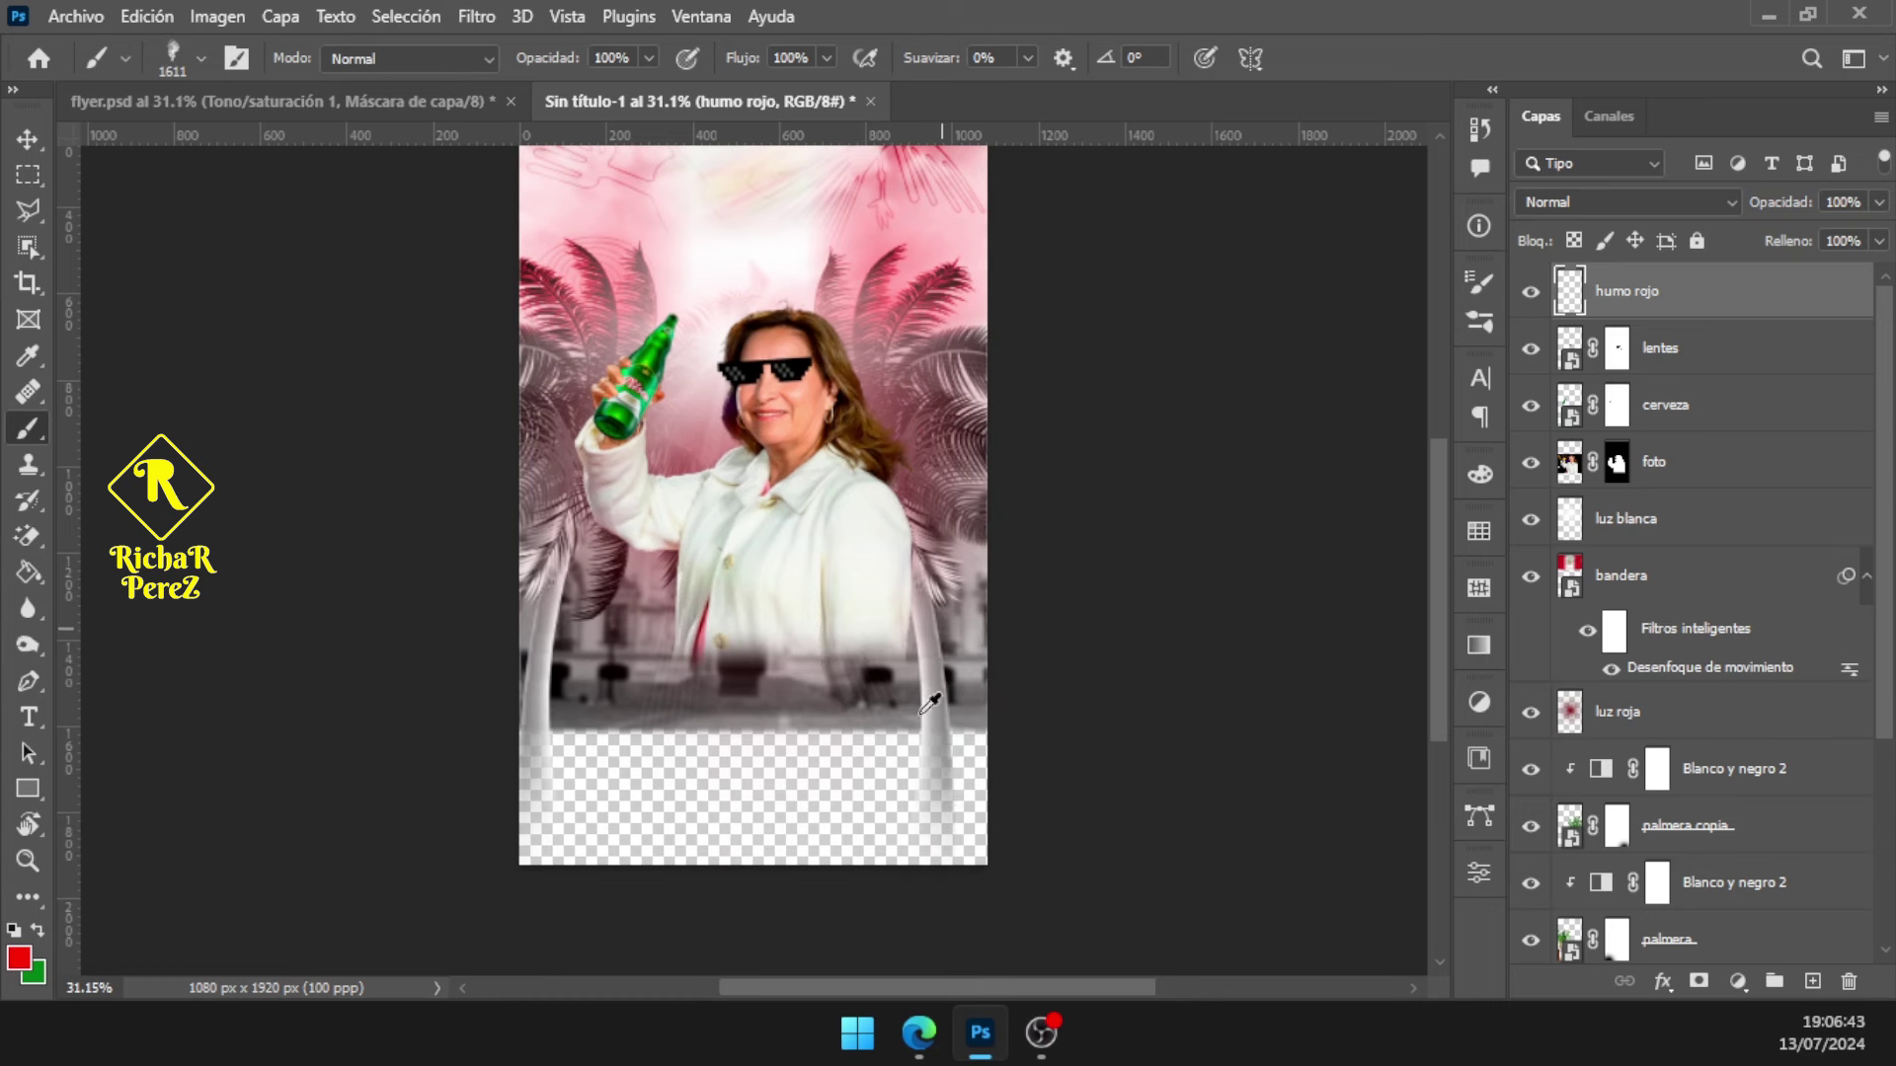
# Stamp red smoke over the right, left and lower-middle parts of the flyer
pyautogui.click(923, 726)
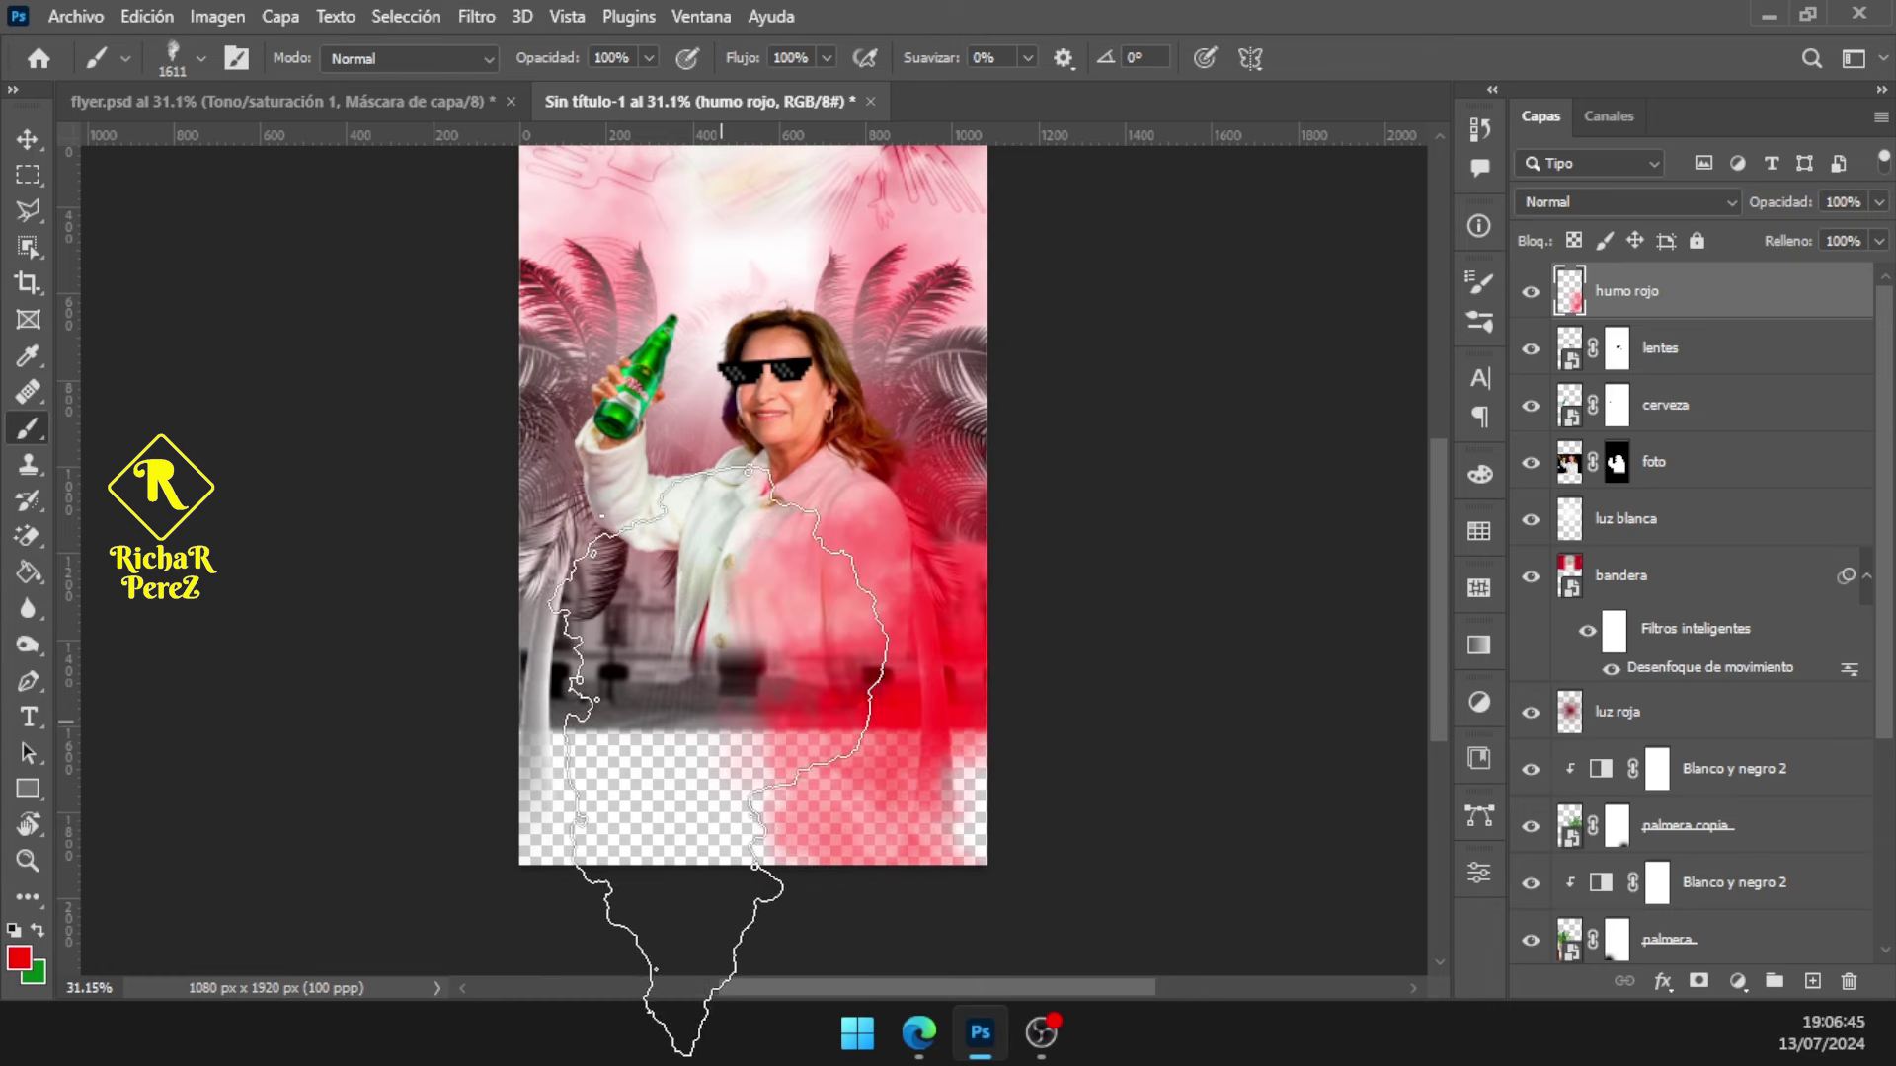
pyautogui.click(509, 756)
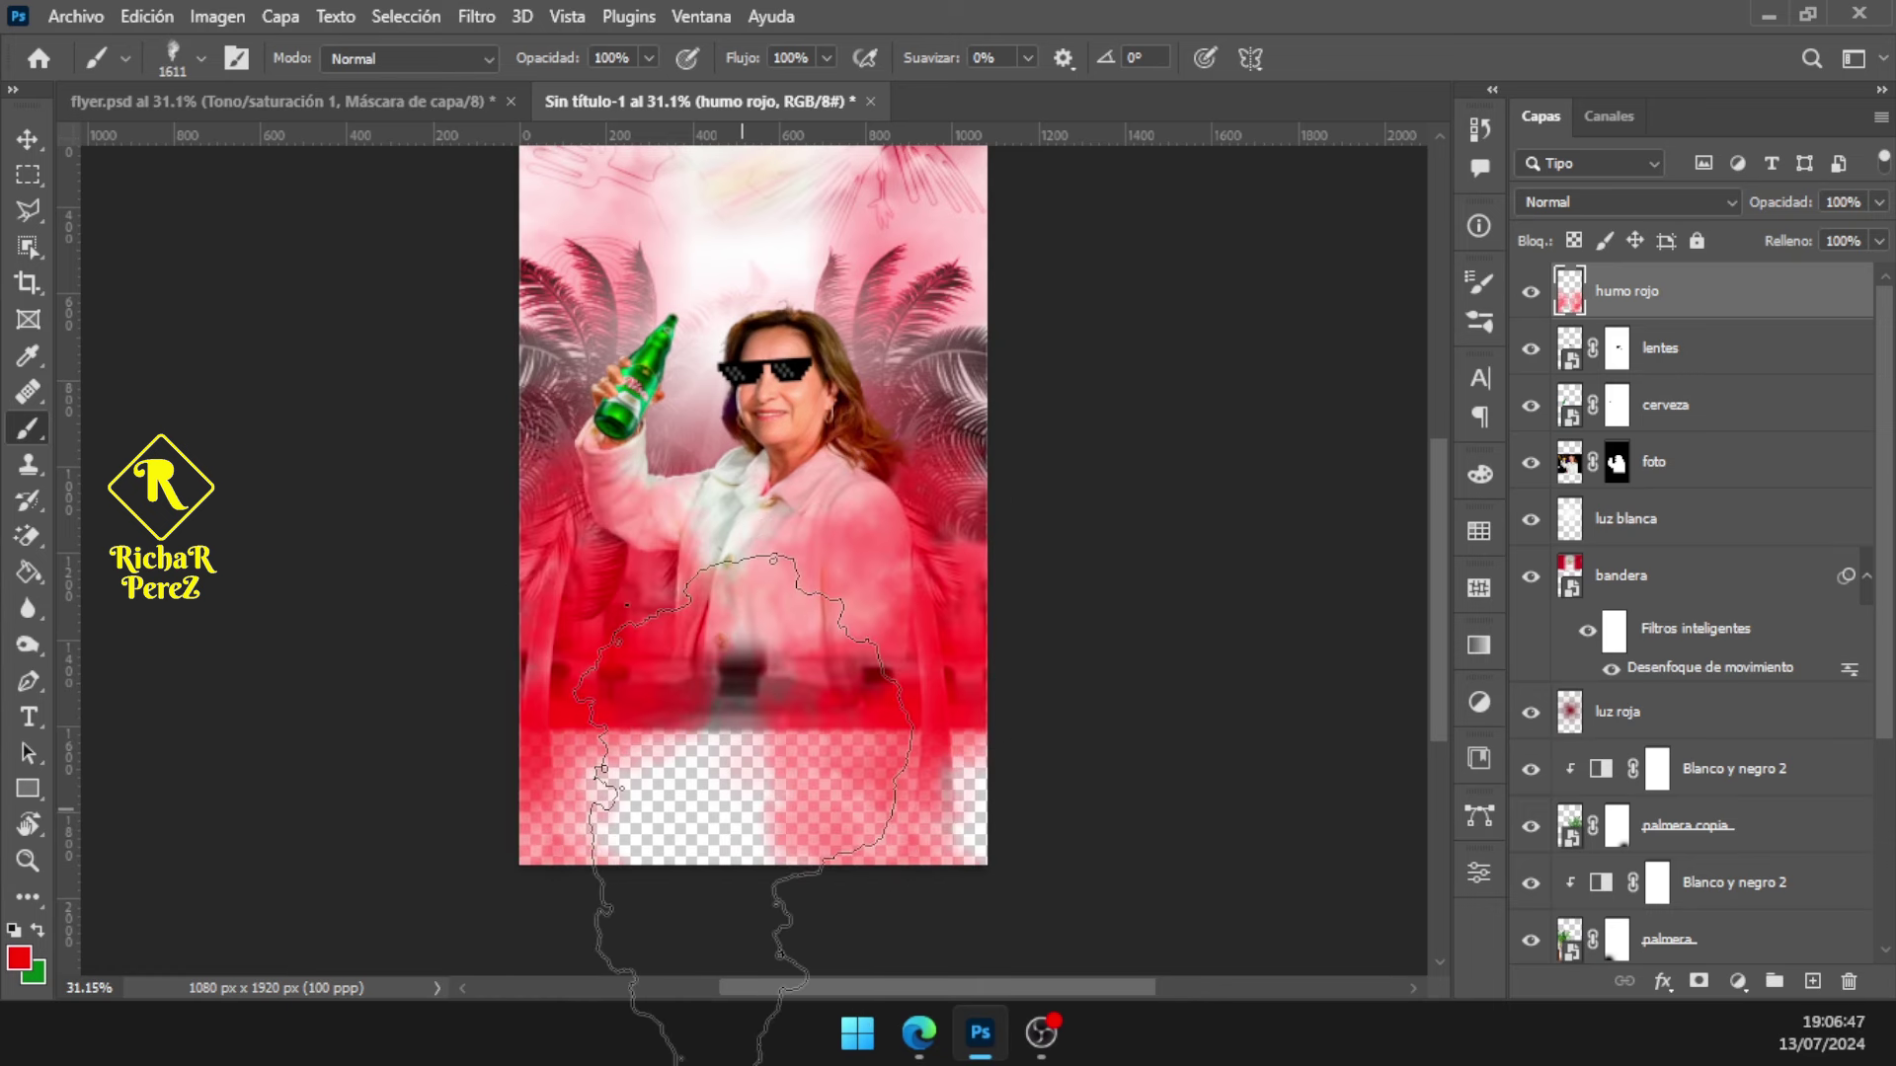
pyautogui.click(626, 604)
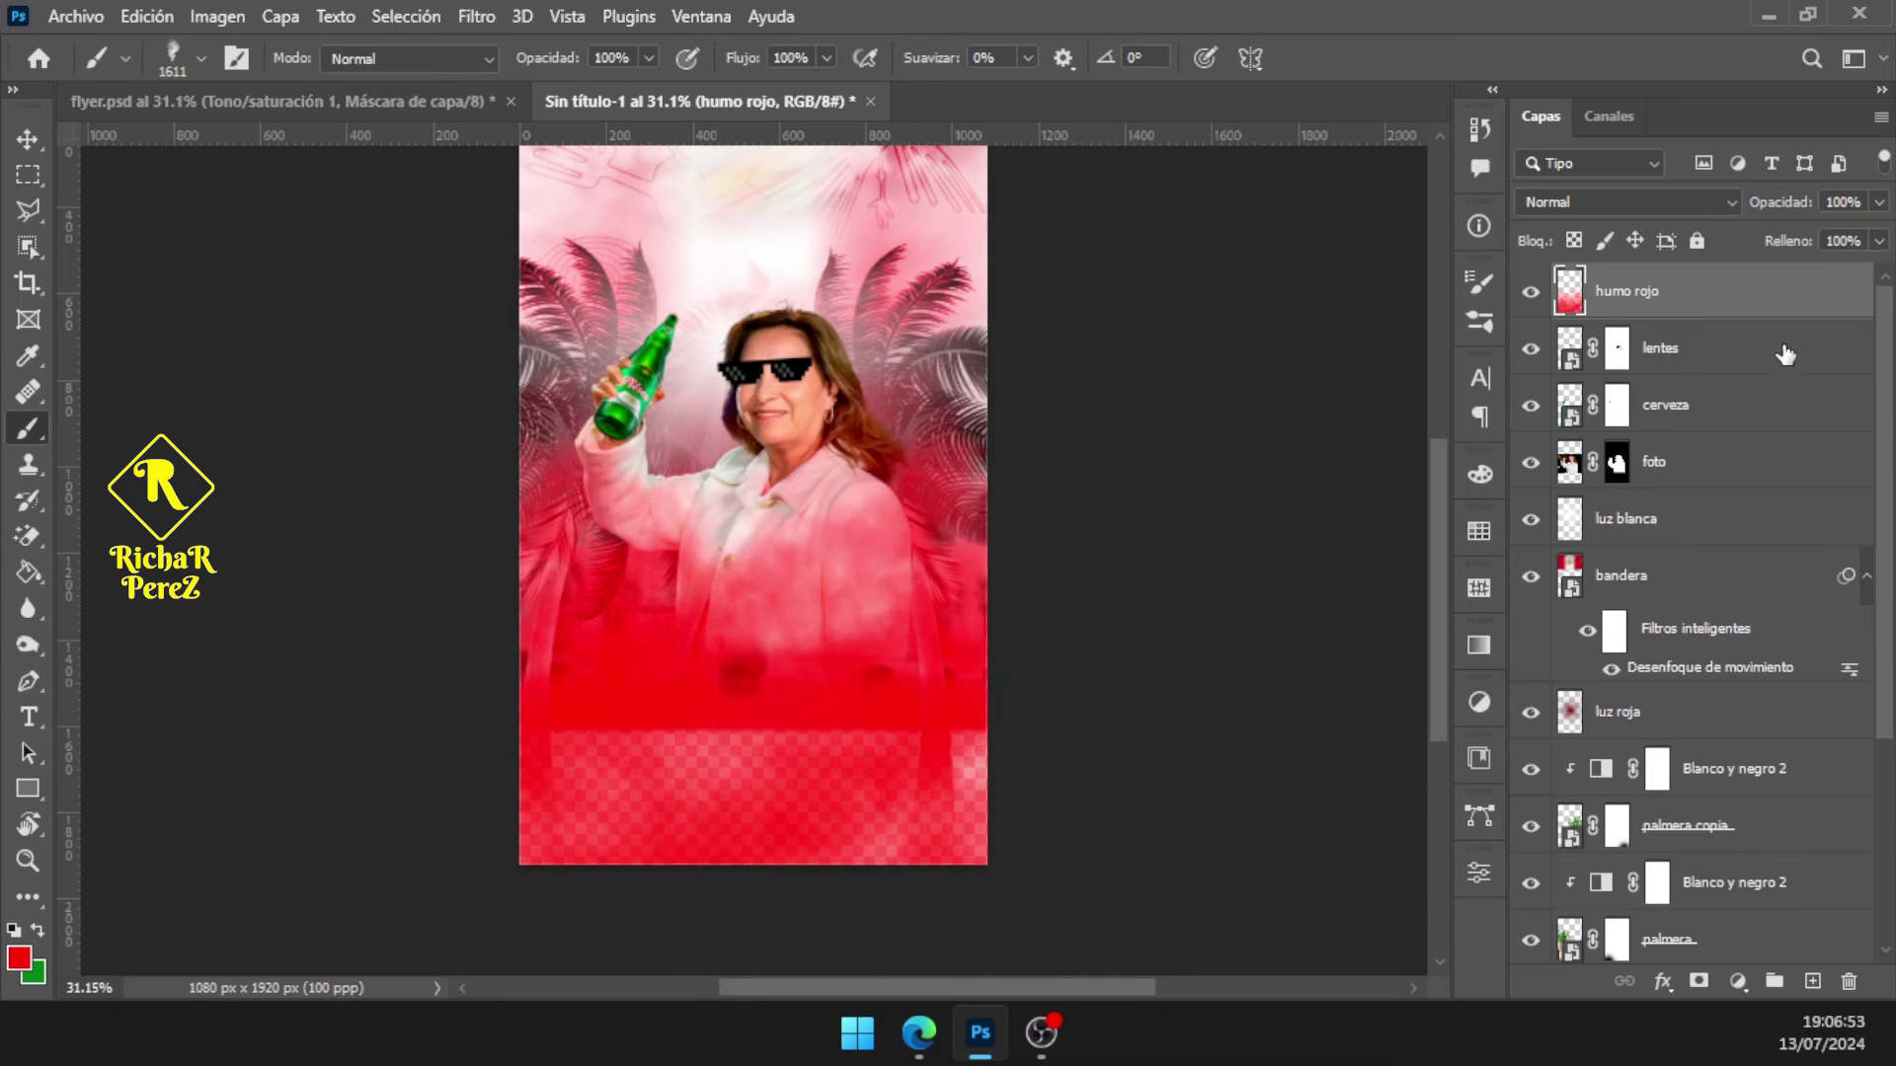
pyautogui.rightClick(1724, 291)
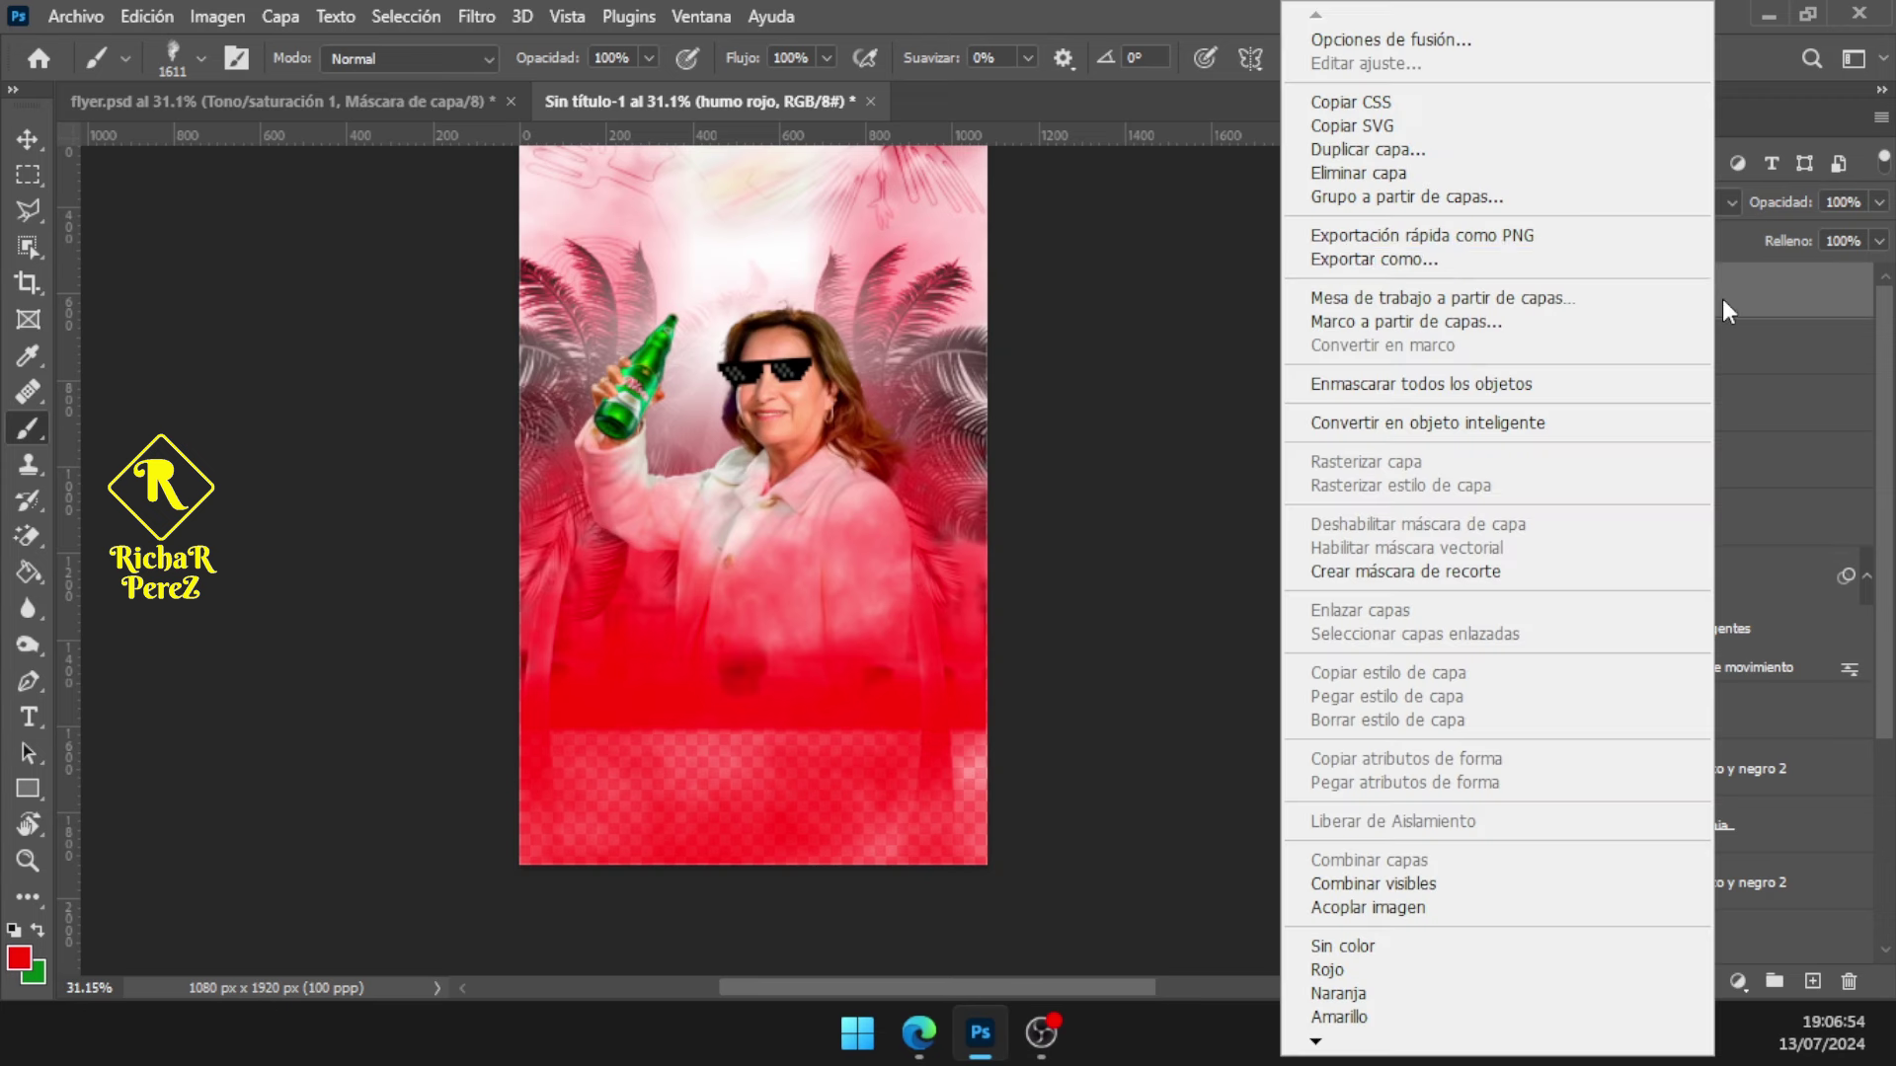
# Convert humo rojo to a smart object blended in Sobreexpos. lineal (Añadir)
pyautogui.click(1599, 423)
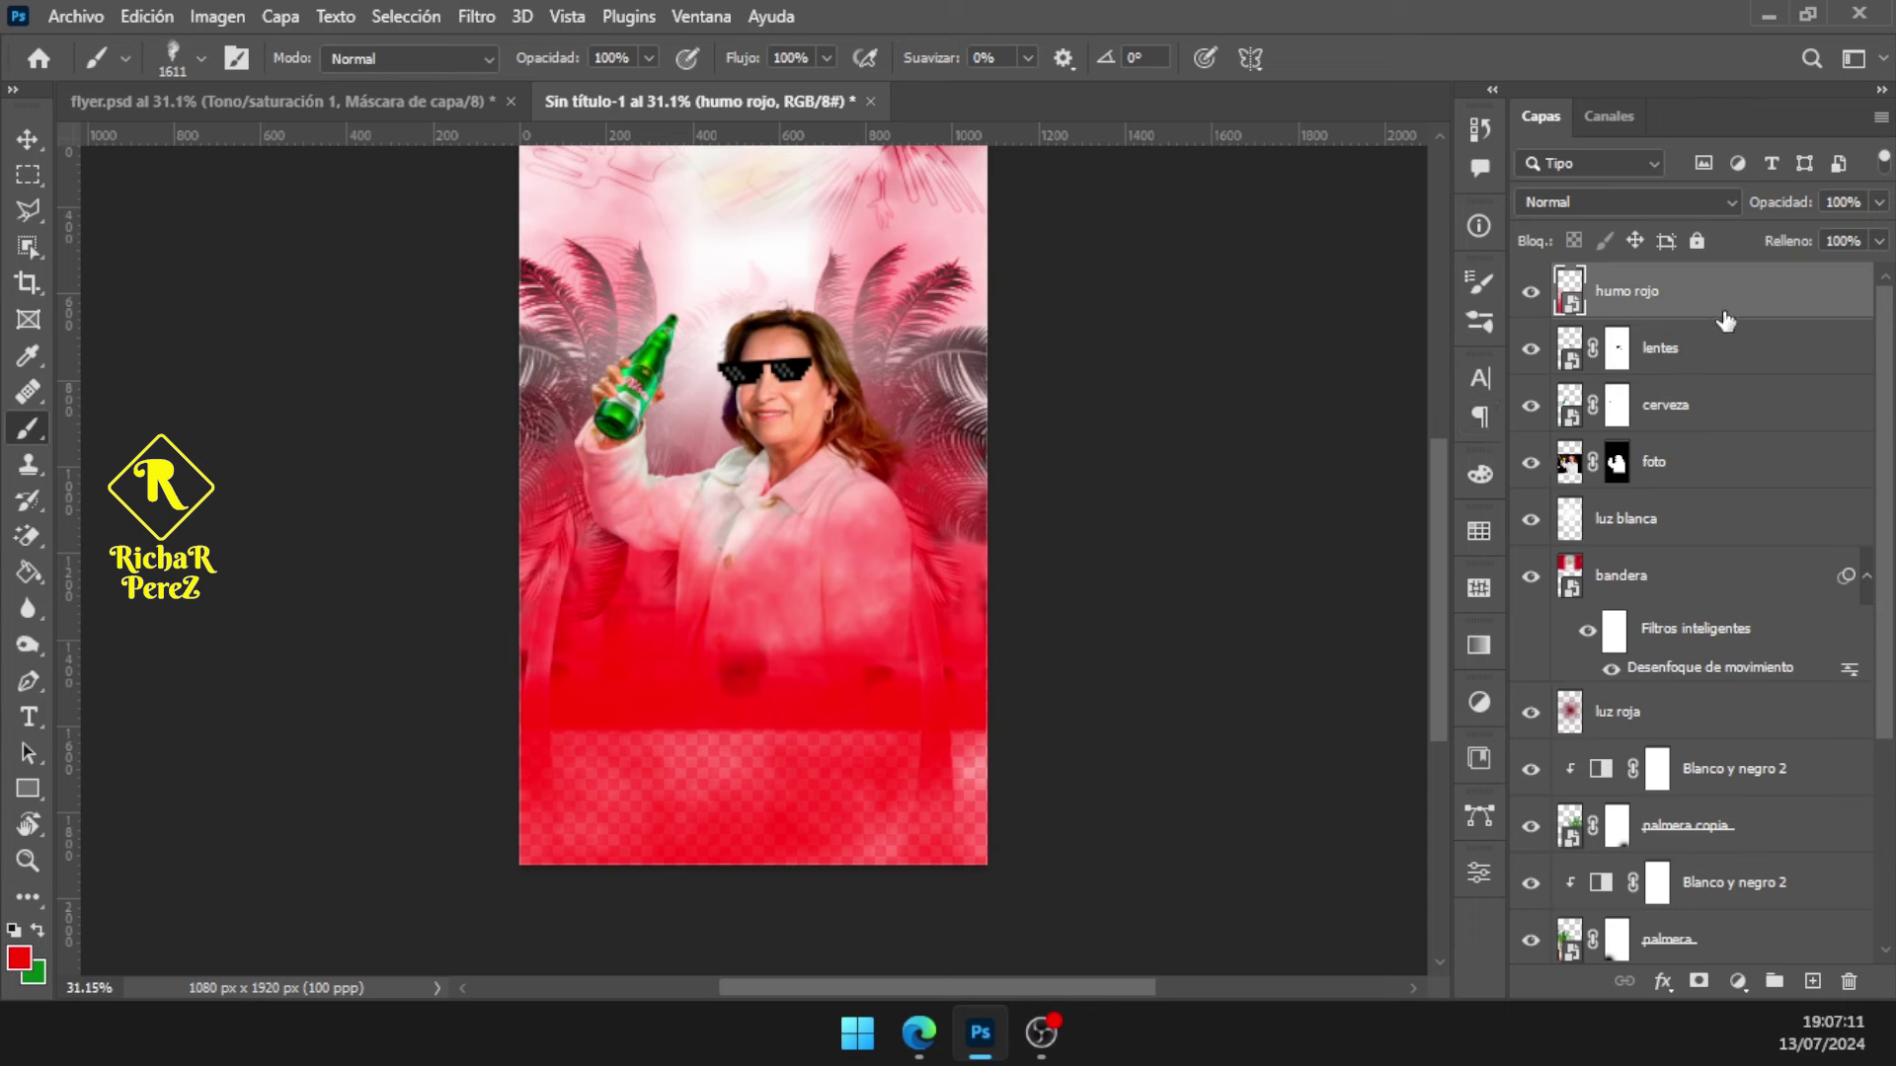
pyautogui.click(1596, 197)
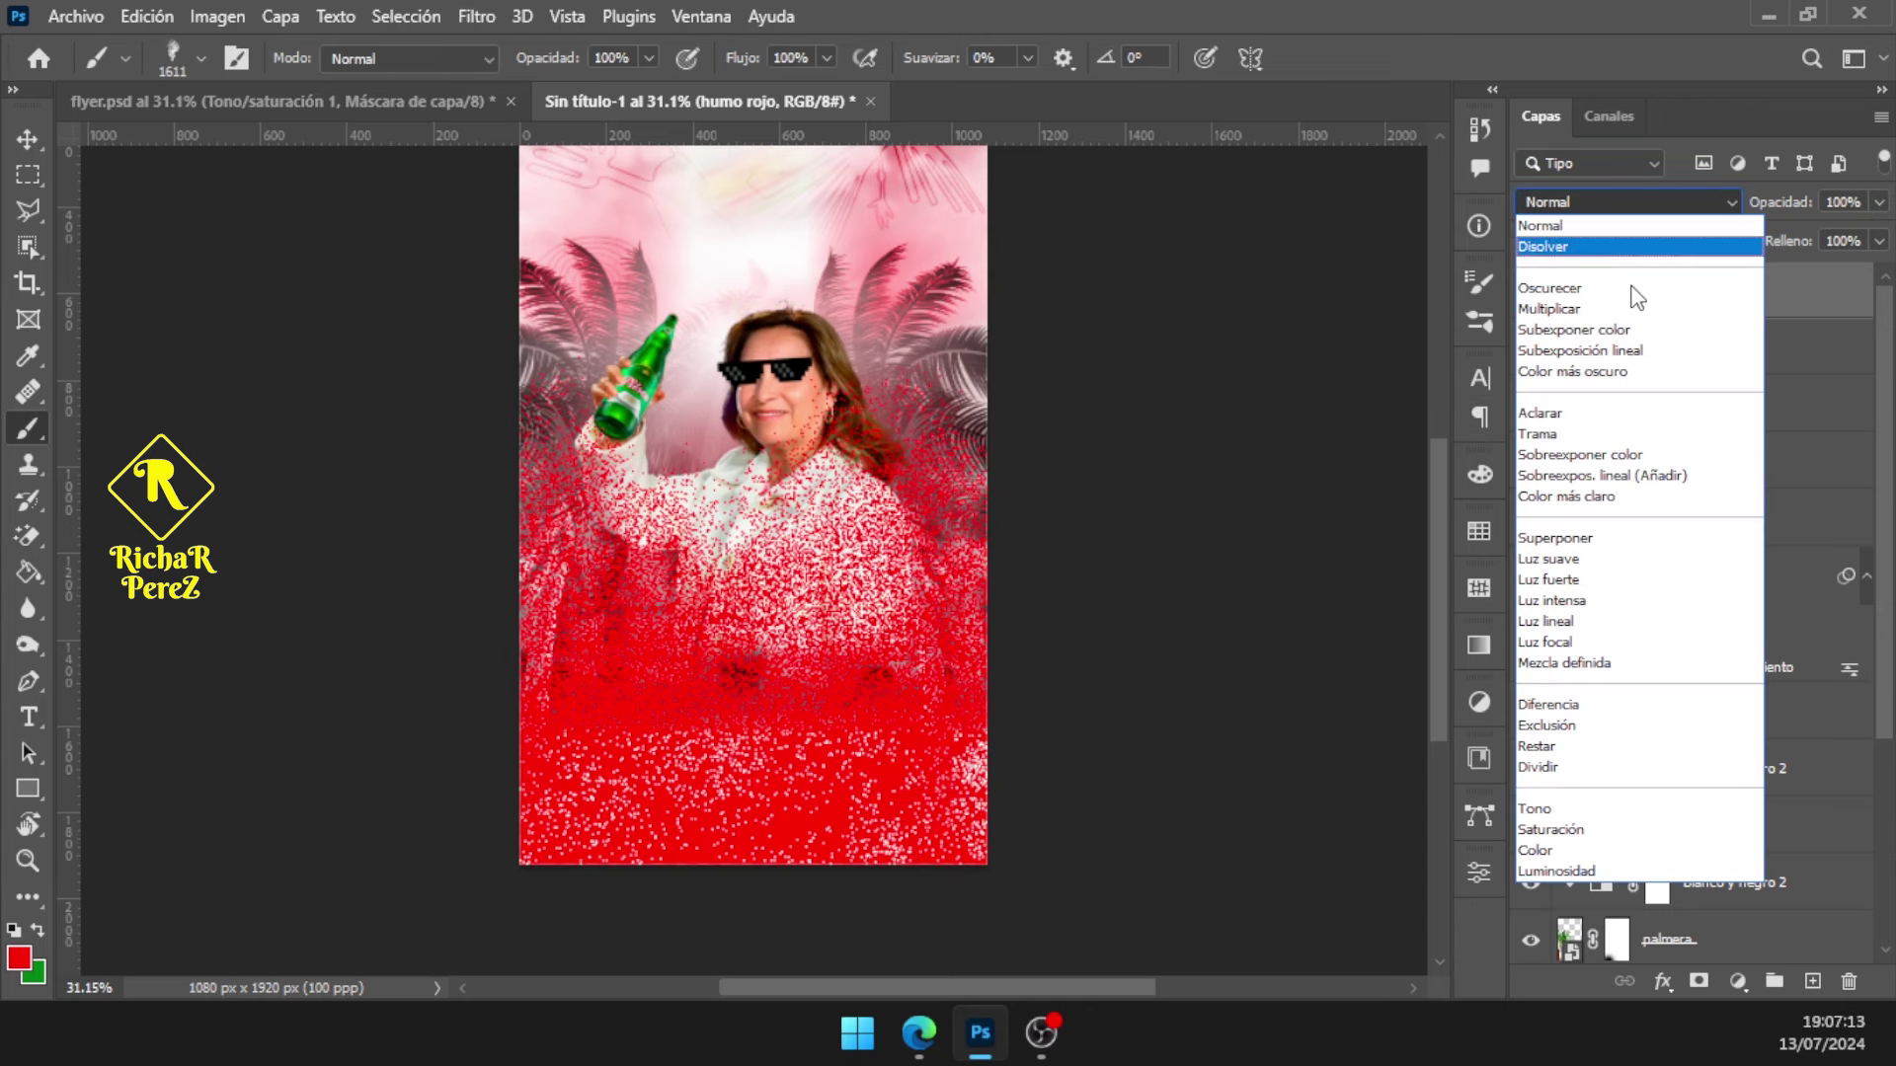
pyautogui.click(1644, 475)
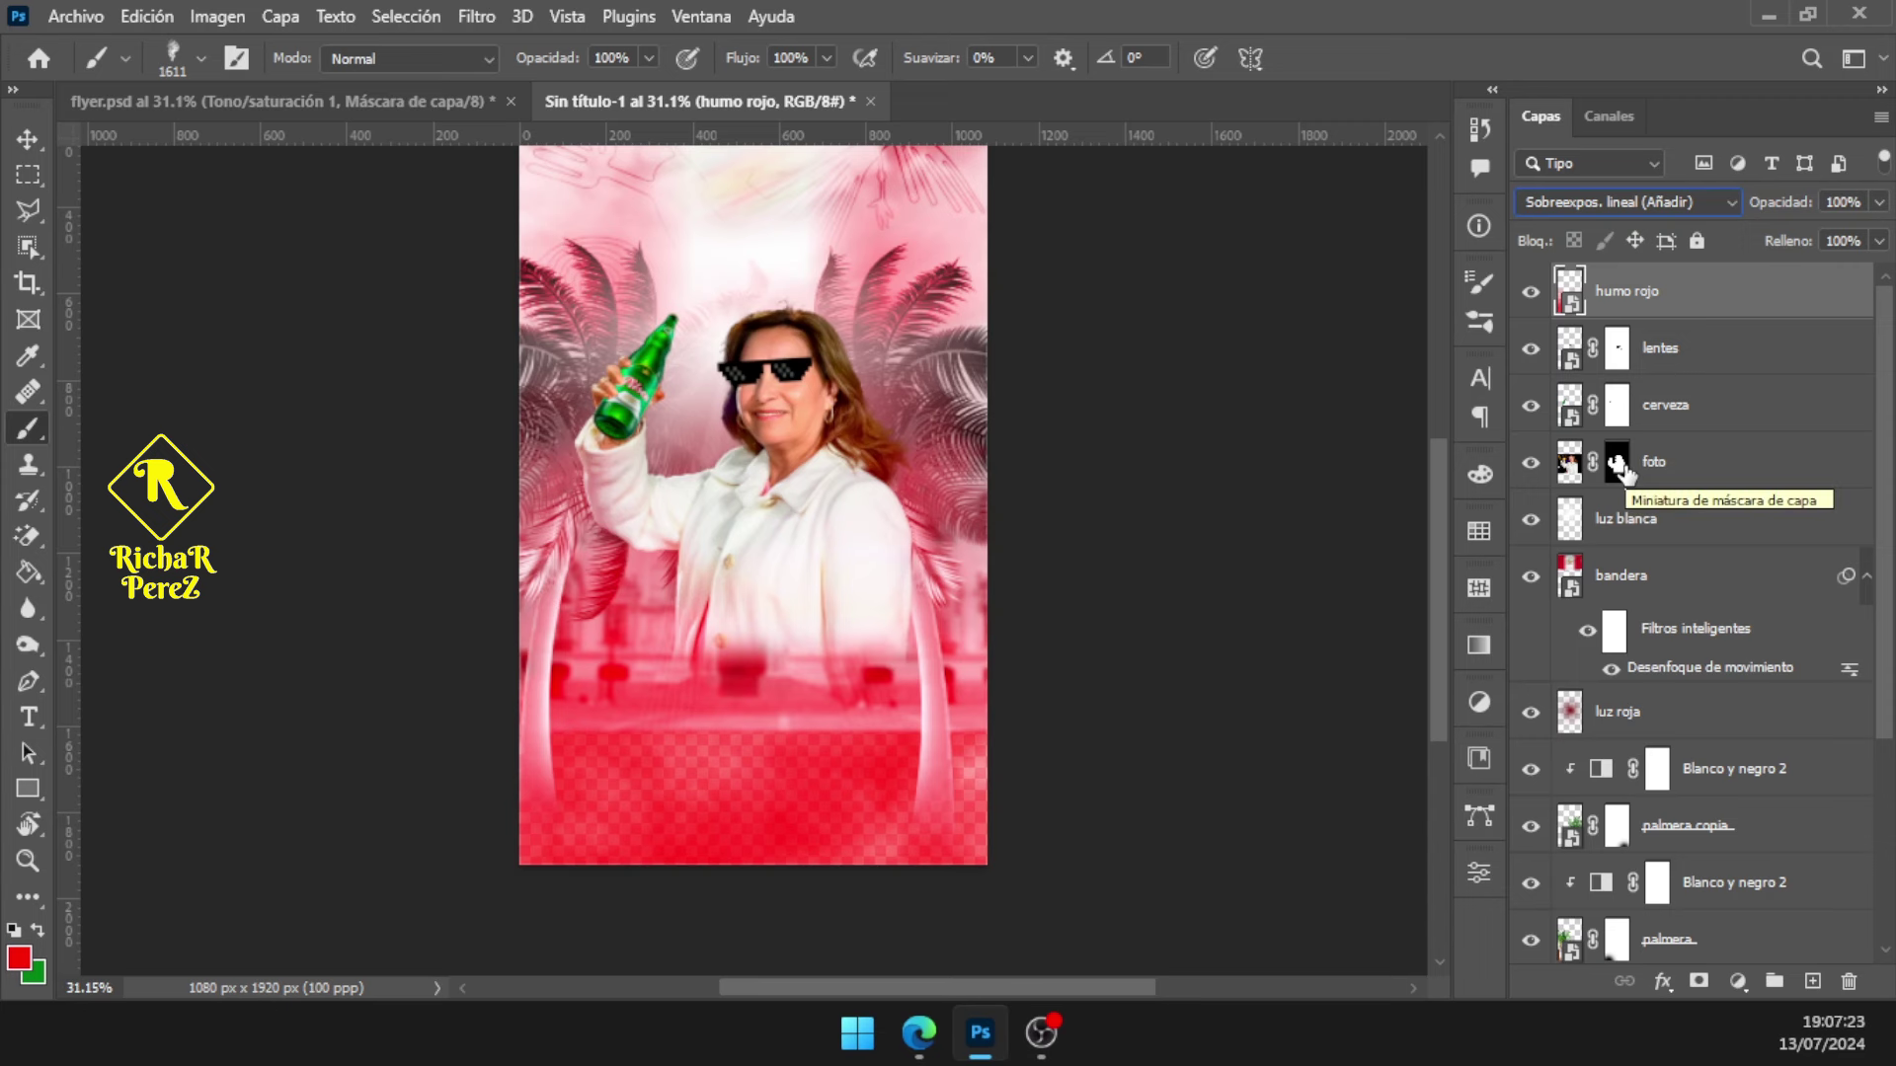
# Open the Estilo de capa blending options for humo rojo
pyautogui.rightClick(1624, 474)
pyautogui.press('Escape')
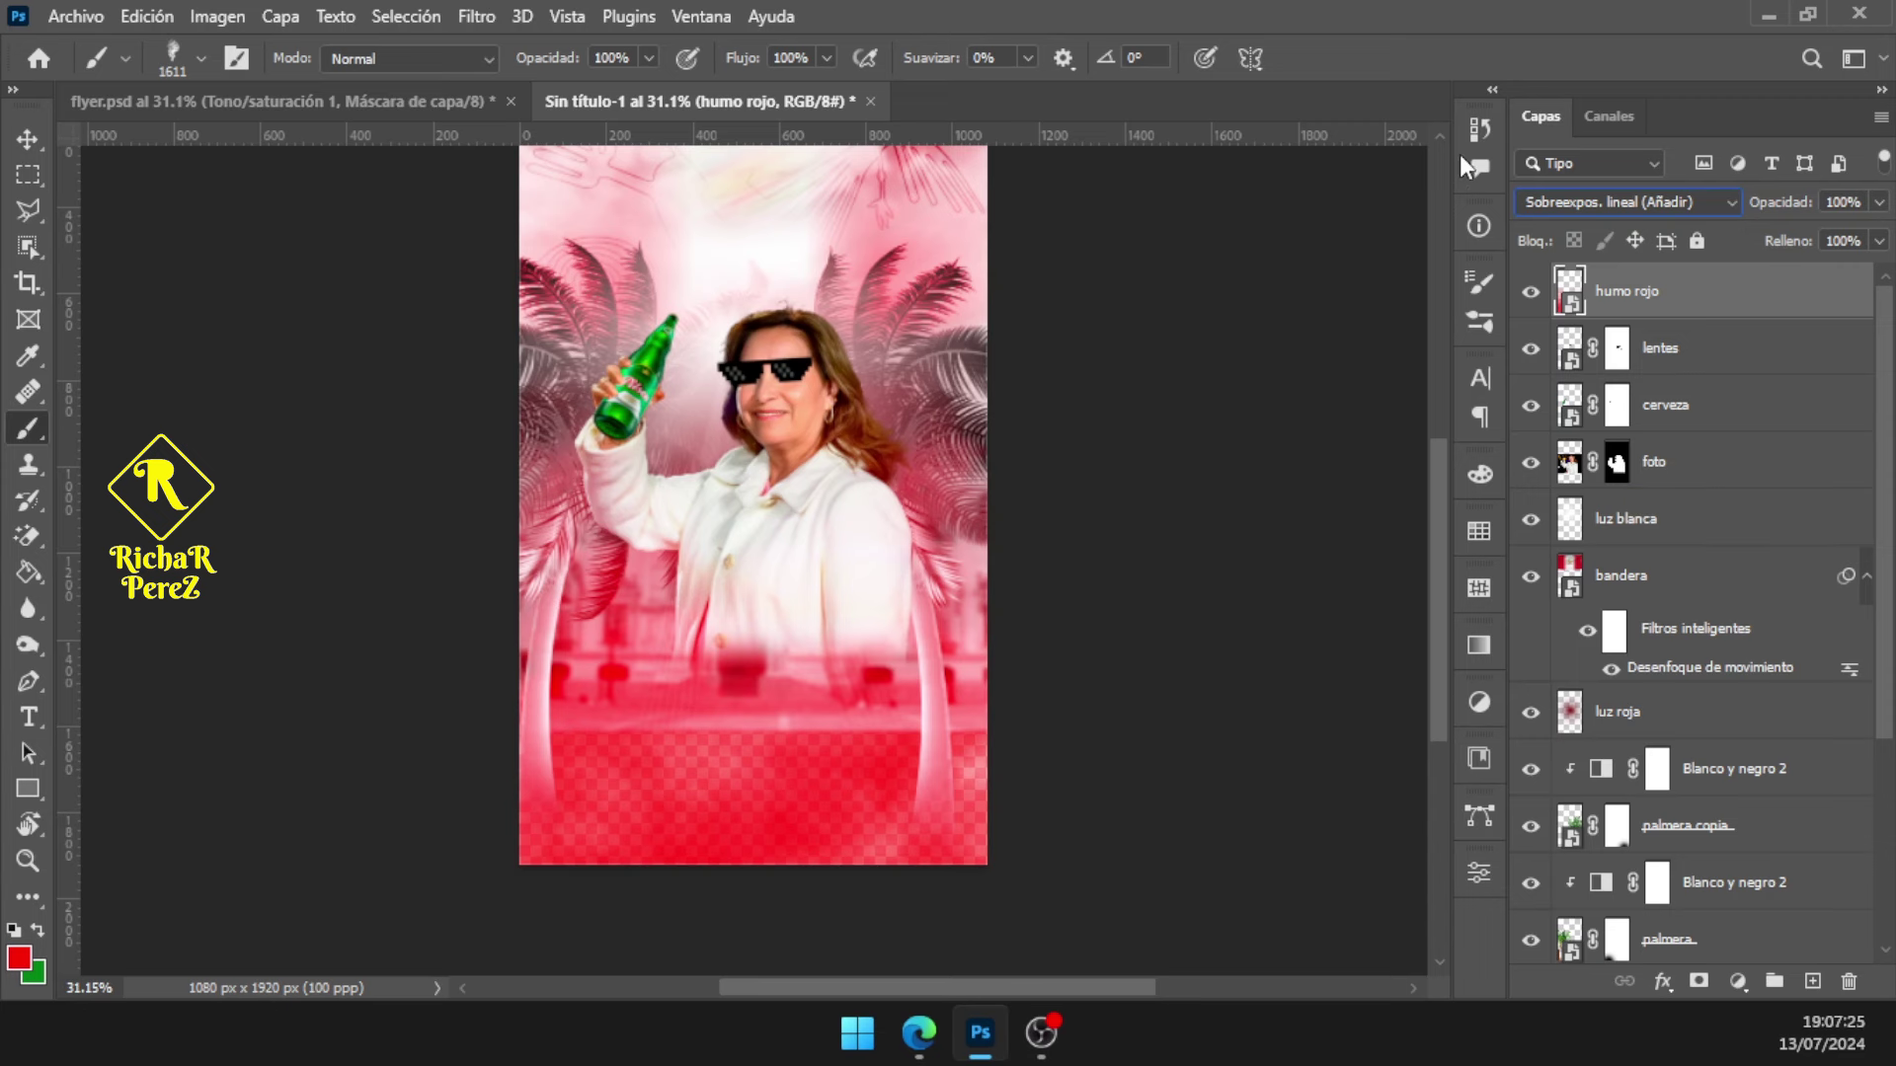
pyautogui.doubleClick(1777, 290)
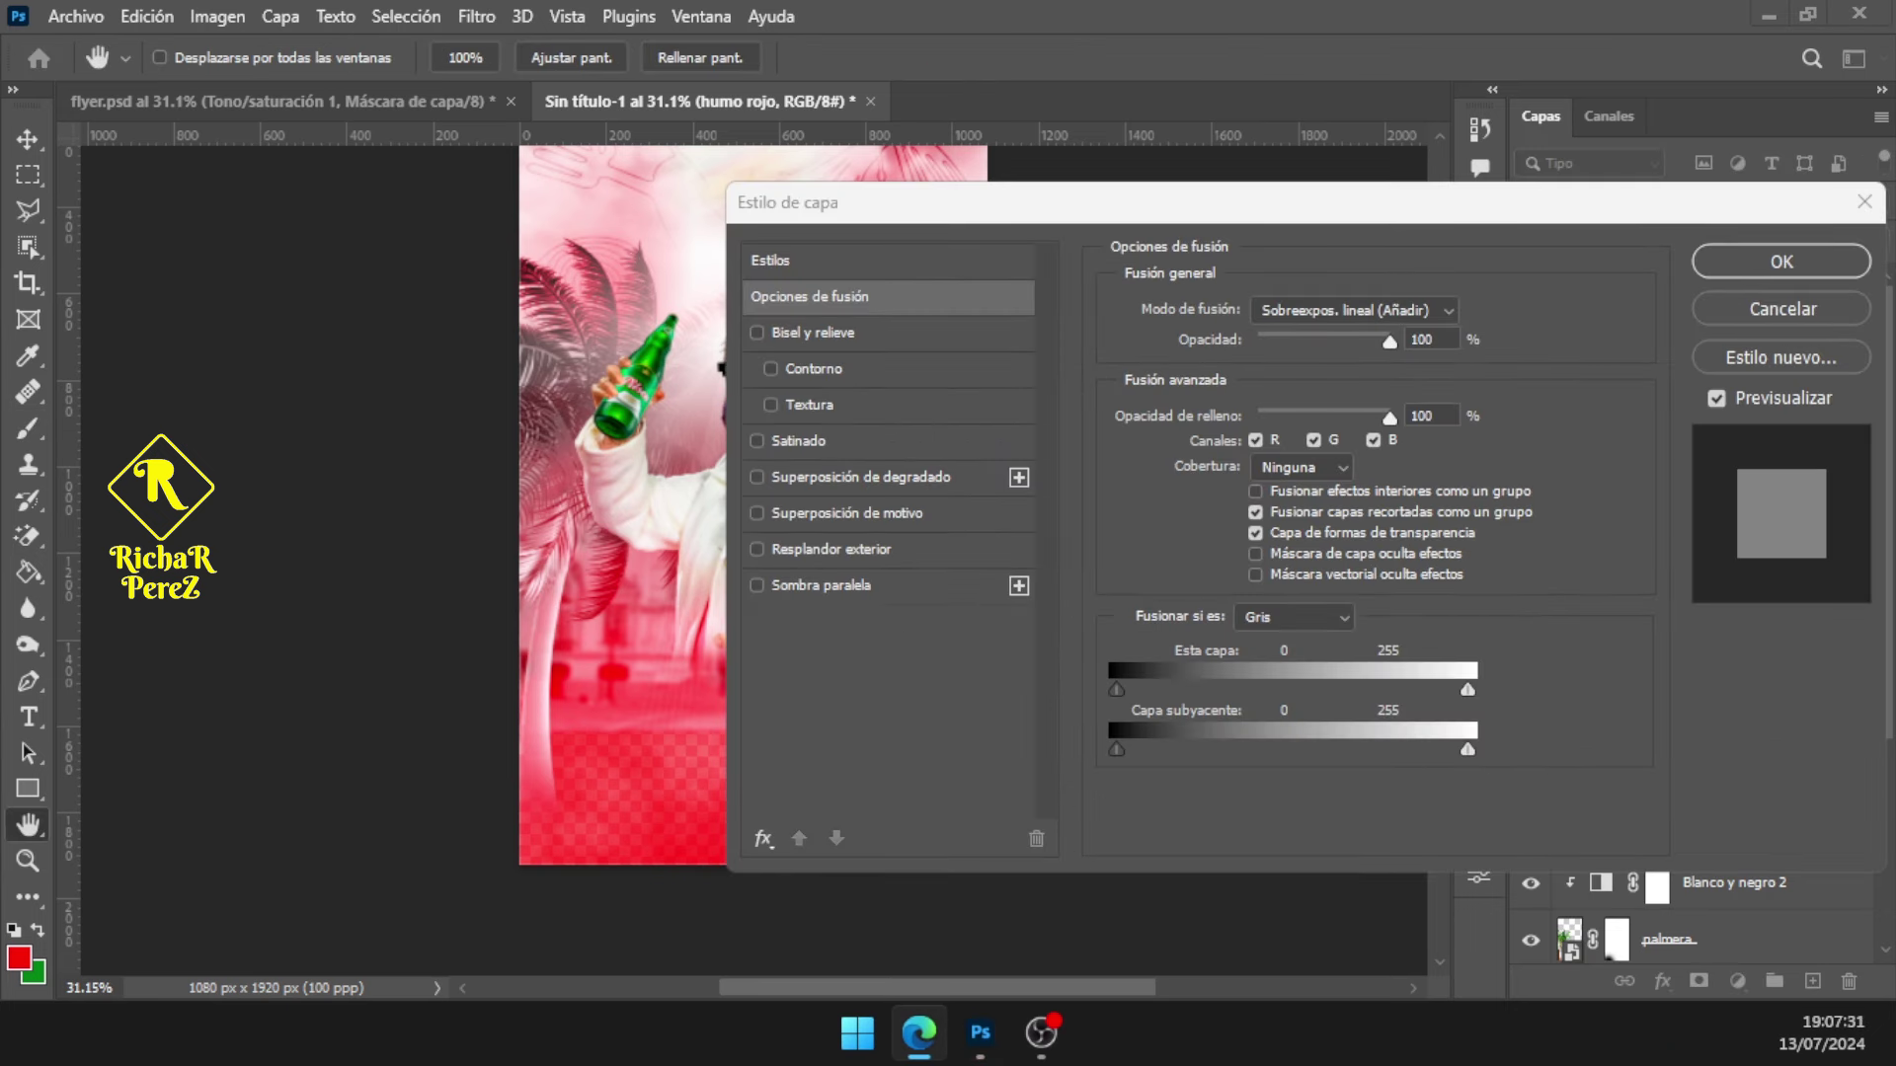
# Enable a Color Overlay effect in the humo rojo layer style, leaving Pattern Overlay off
pyautogui.click(981, 1033)
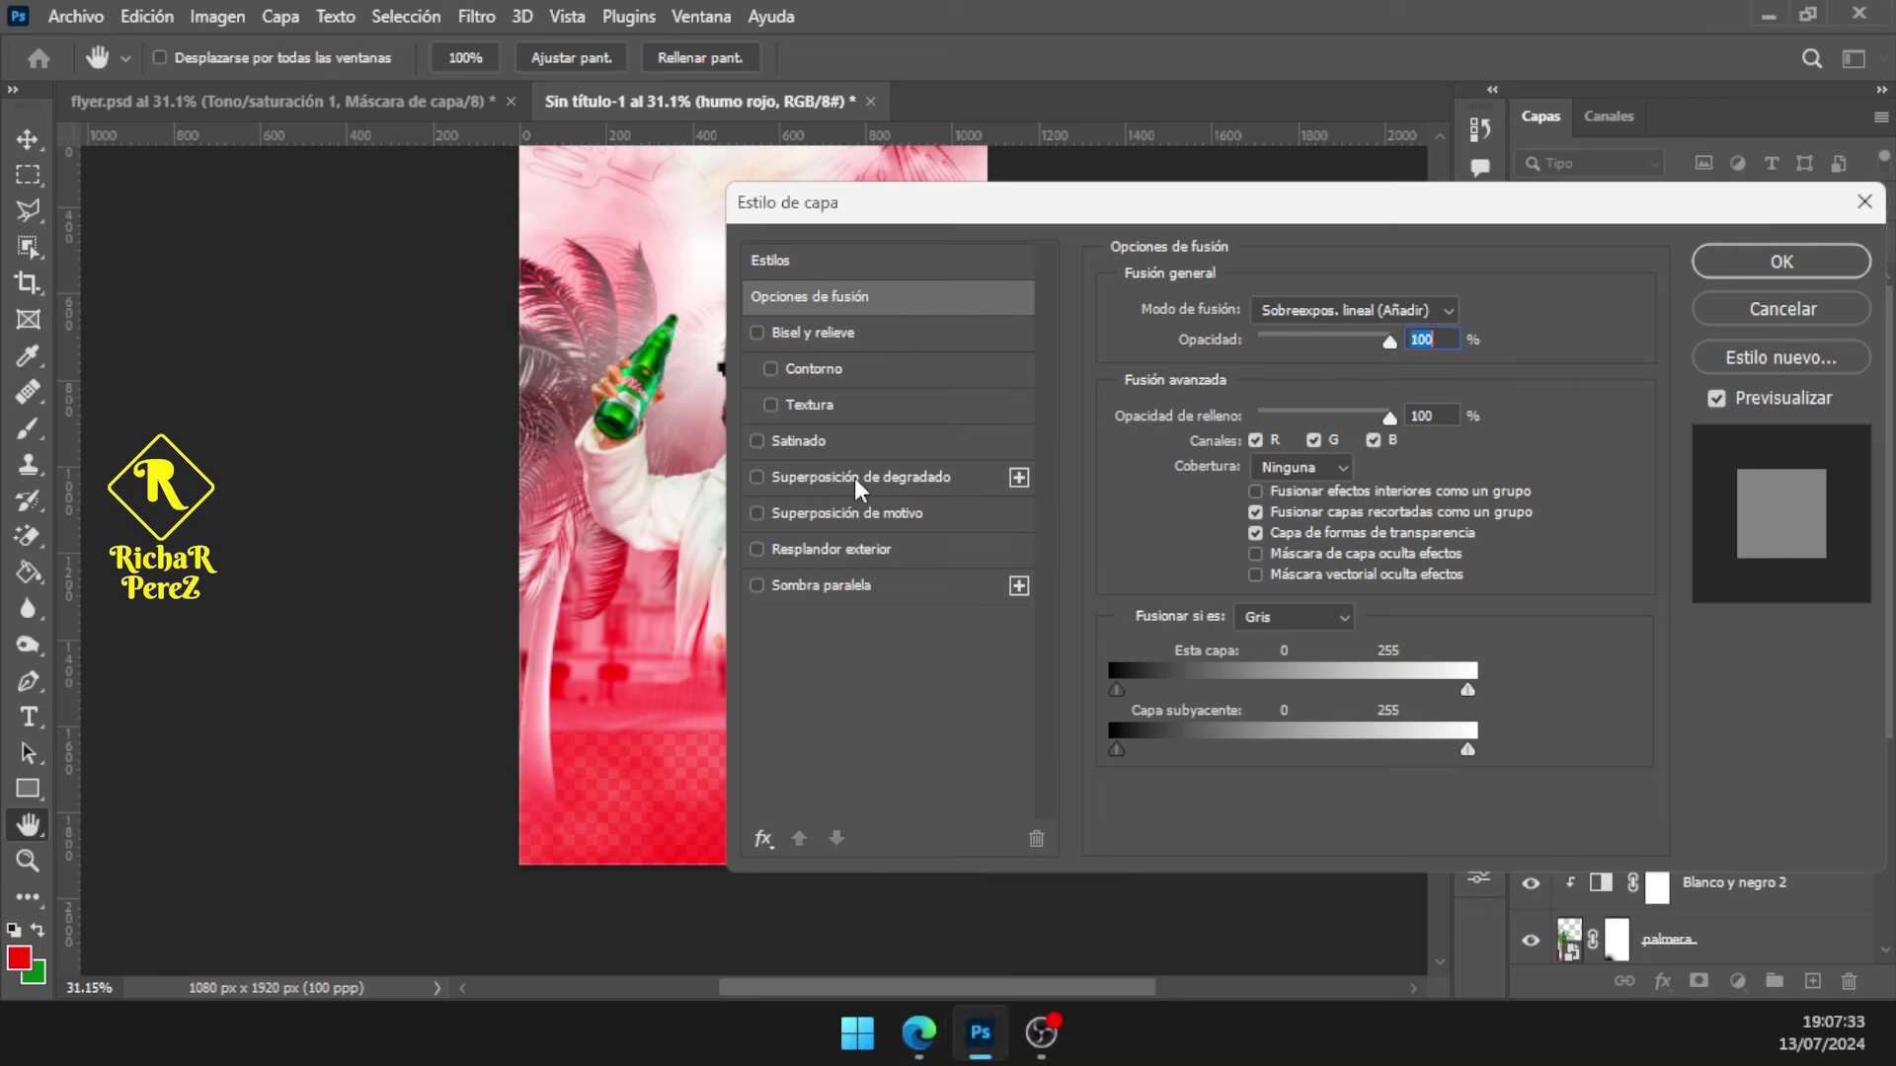
pyautogui.click(843, 513)
pyautogui.click(752, 514)
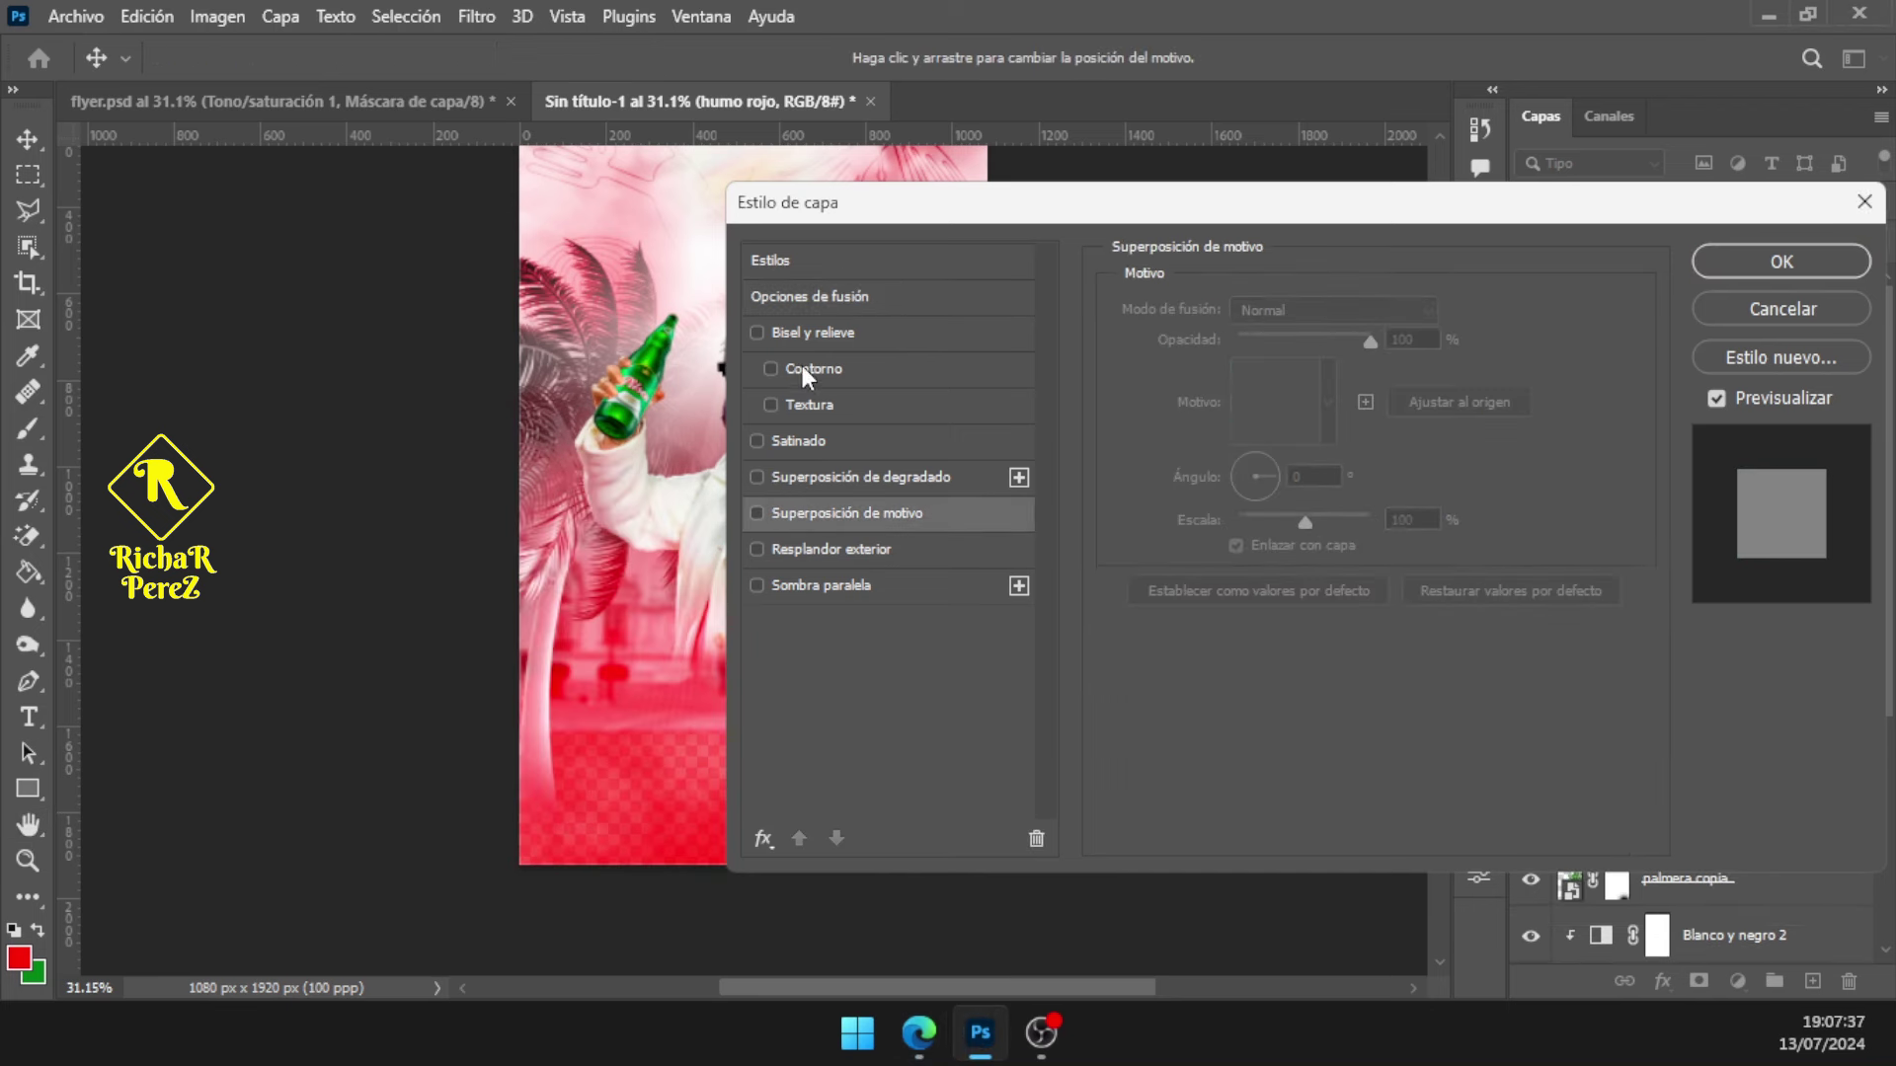
pyautogui.click(761, 839)
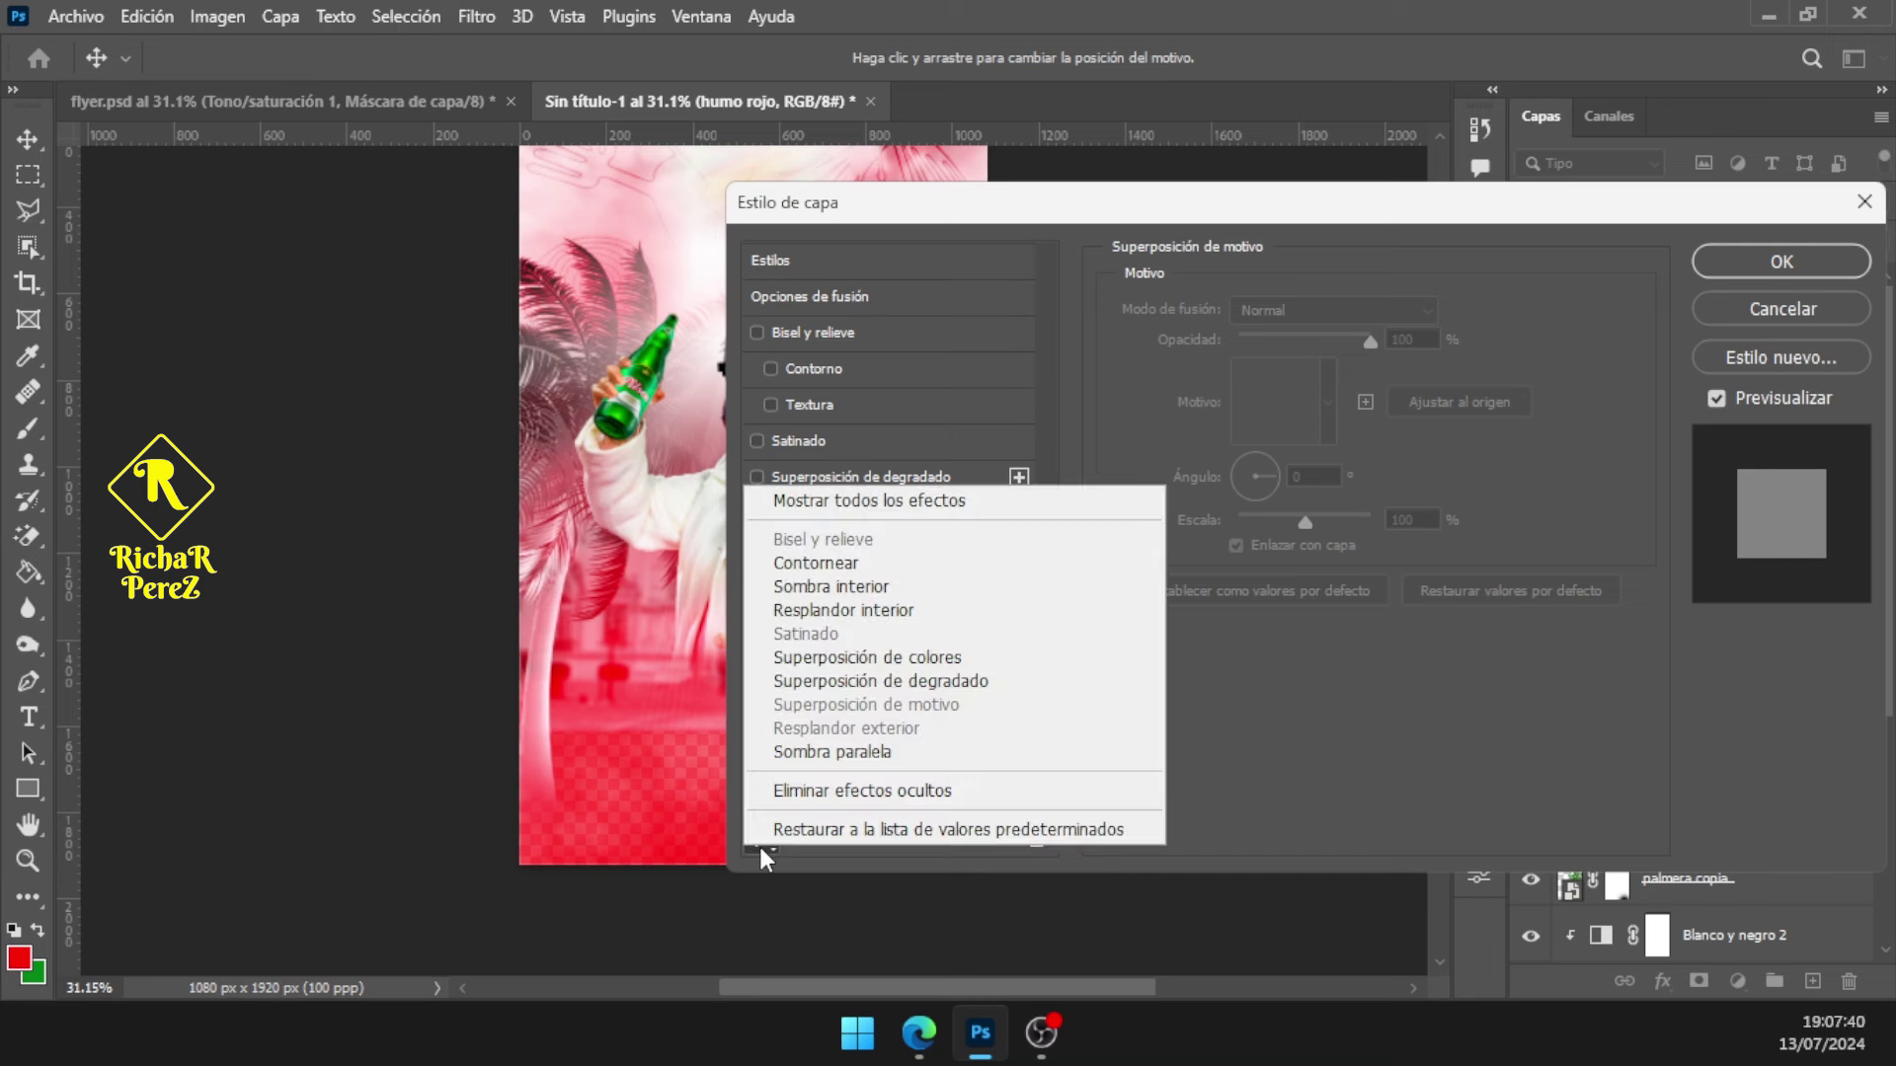
pyautogui.click(900, 499)
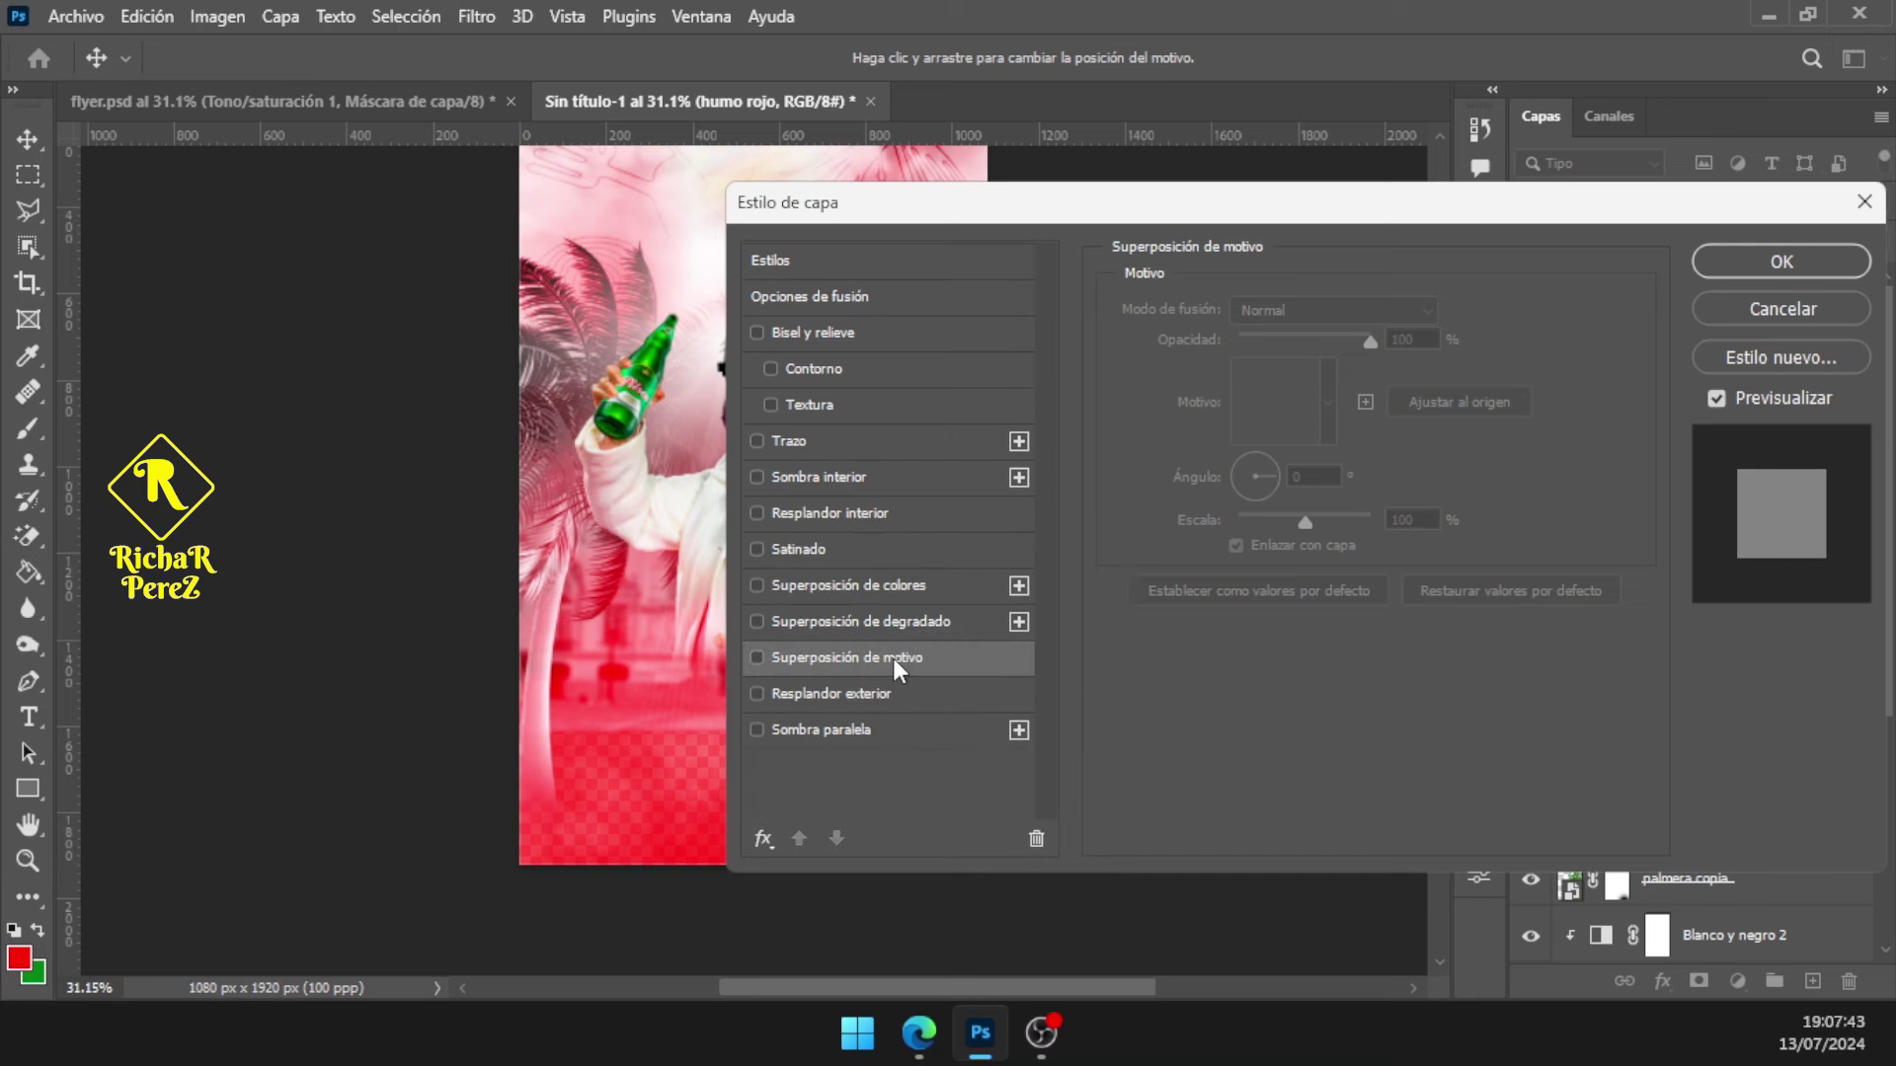
pyautogui.click(895, 583)
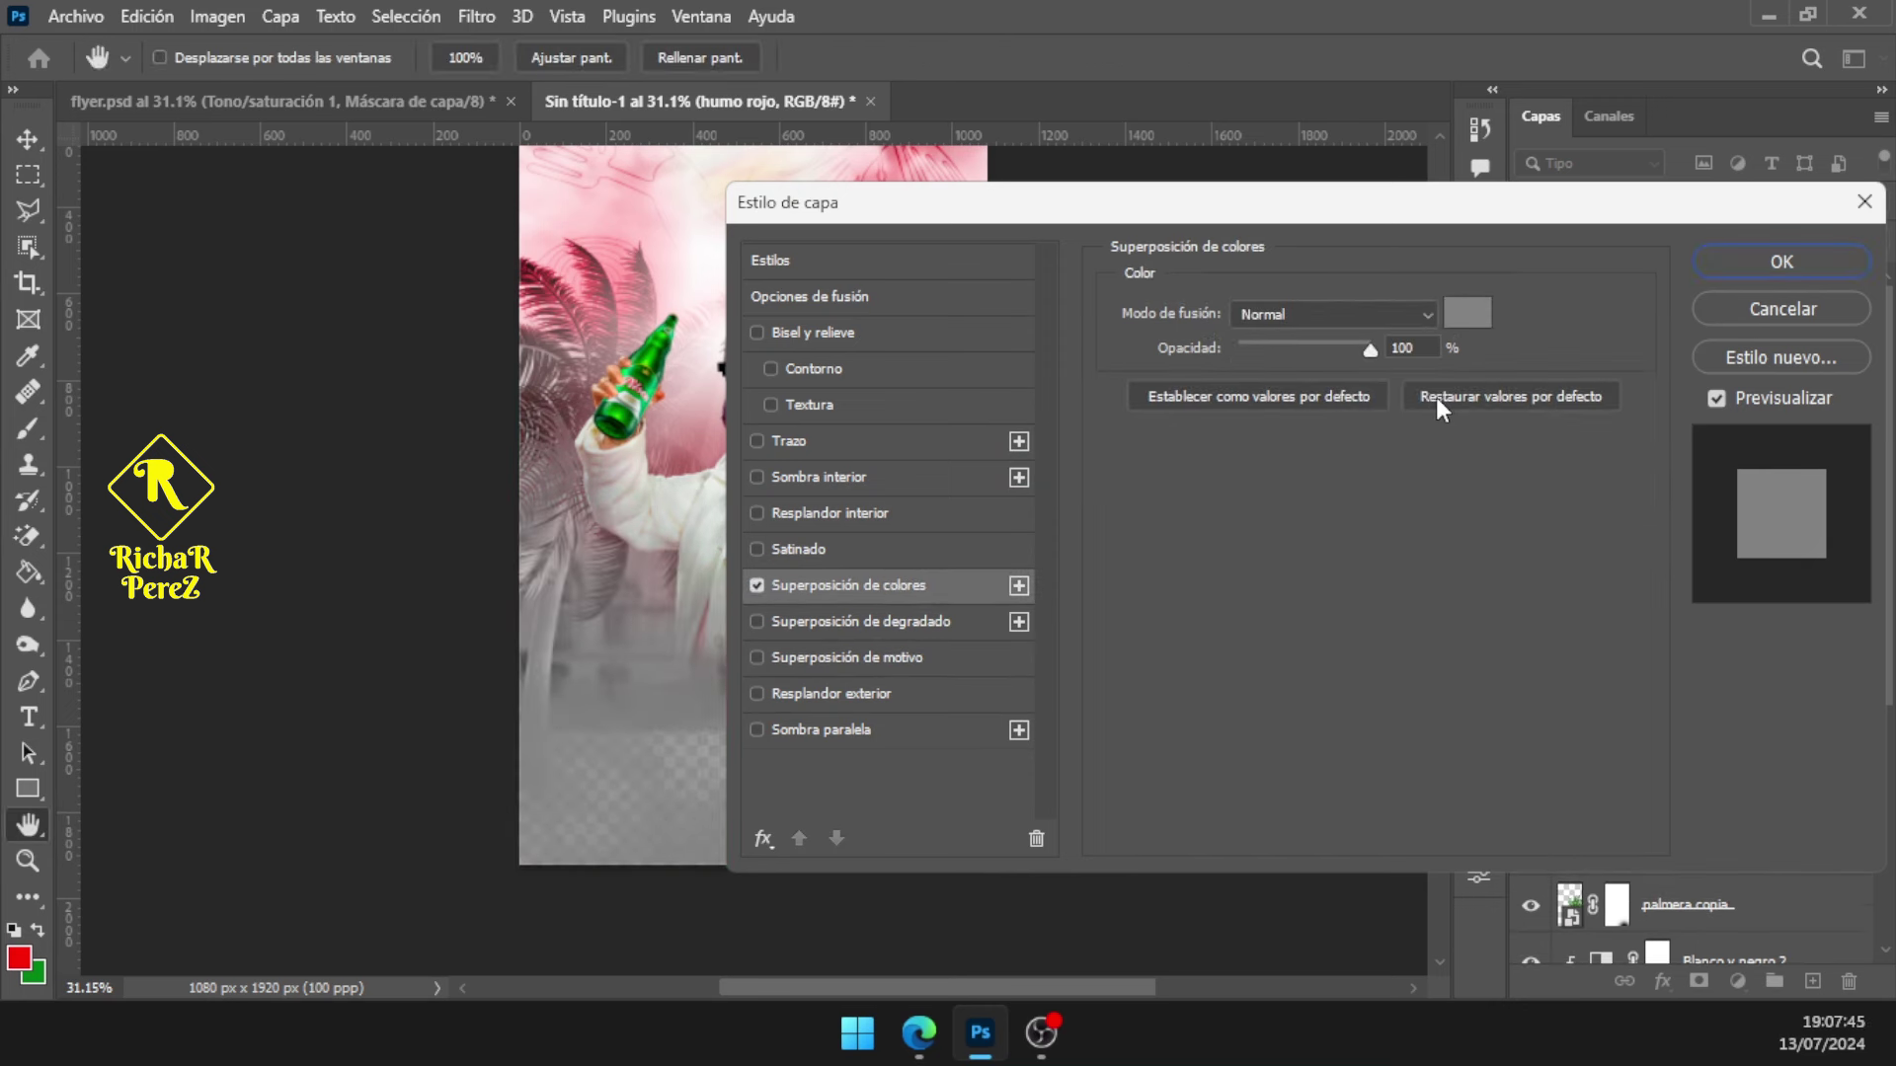
pyautogui.hotkey('alt', 'Tab')
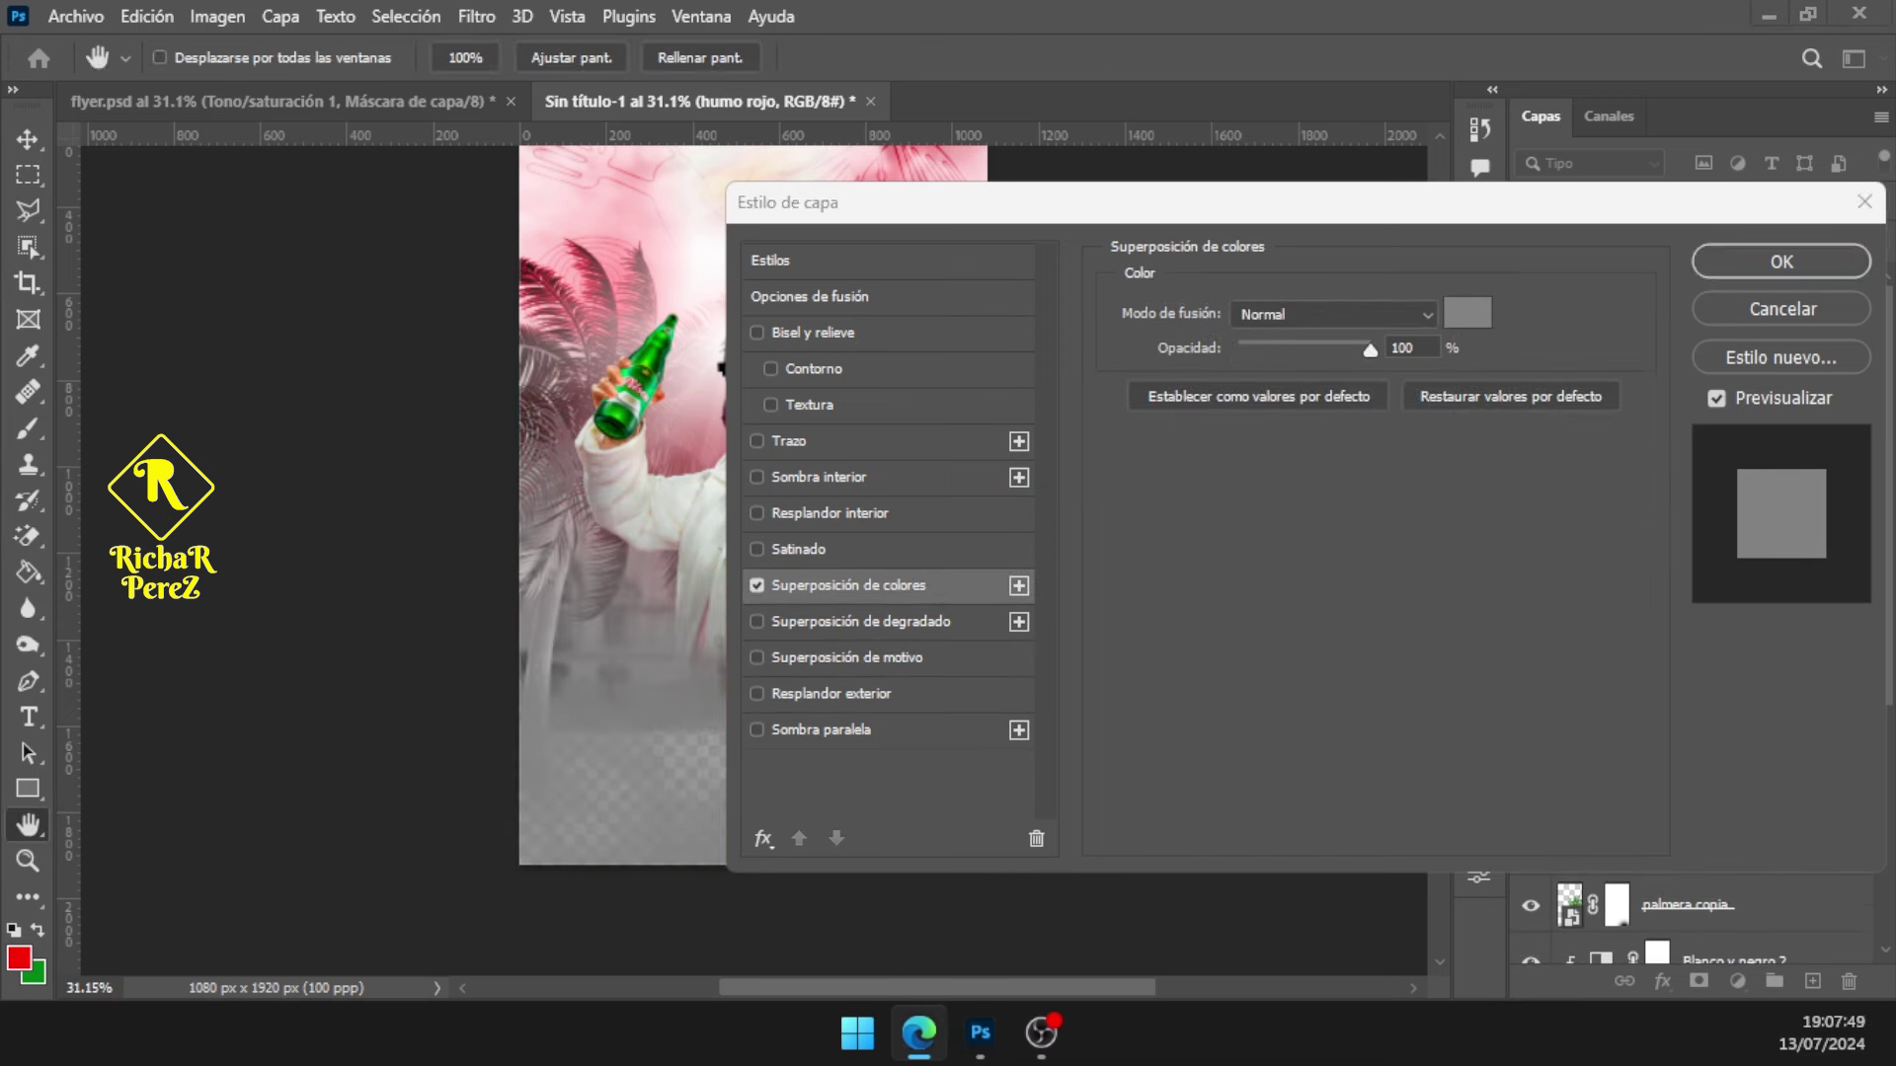
# Set the overlay colour to dark green 153e05 and apply the layer style
pyautogui.click(1464, 313)
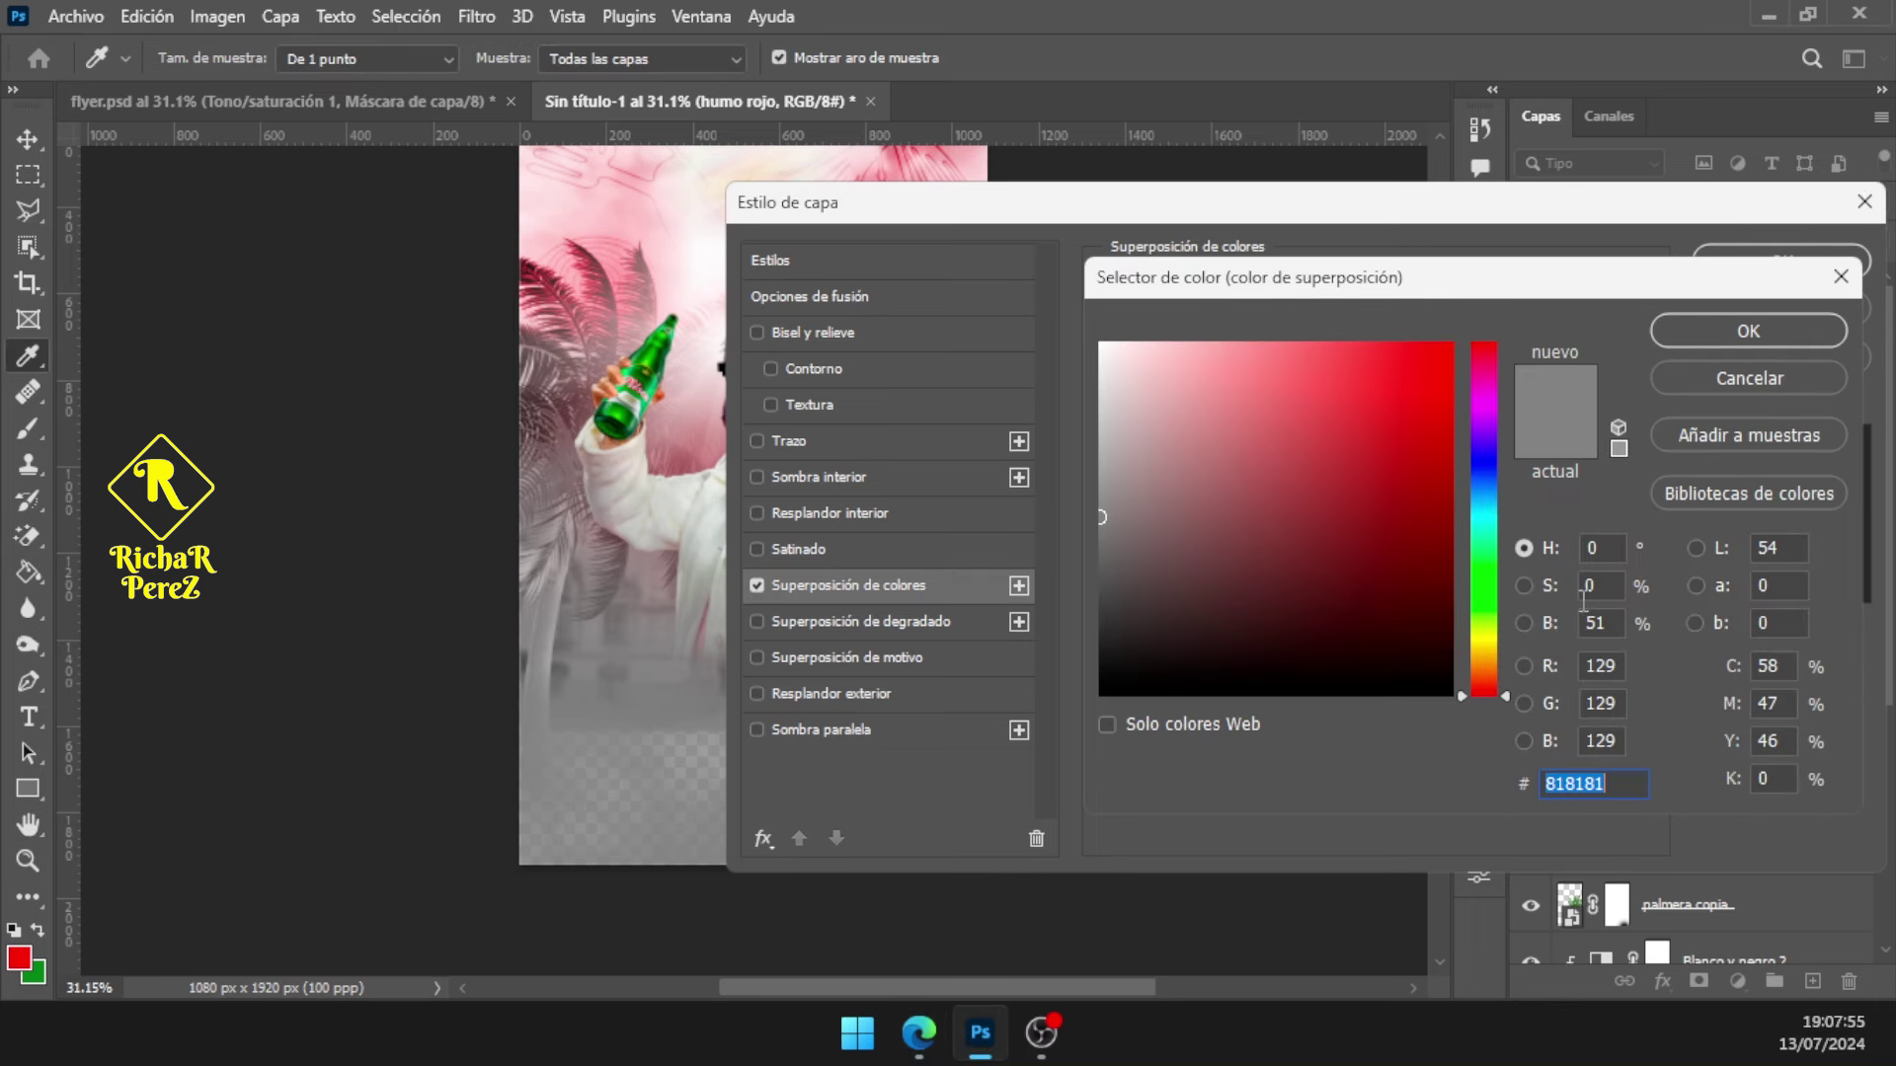
pyautogui.write('153')
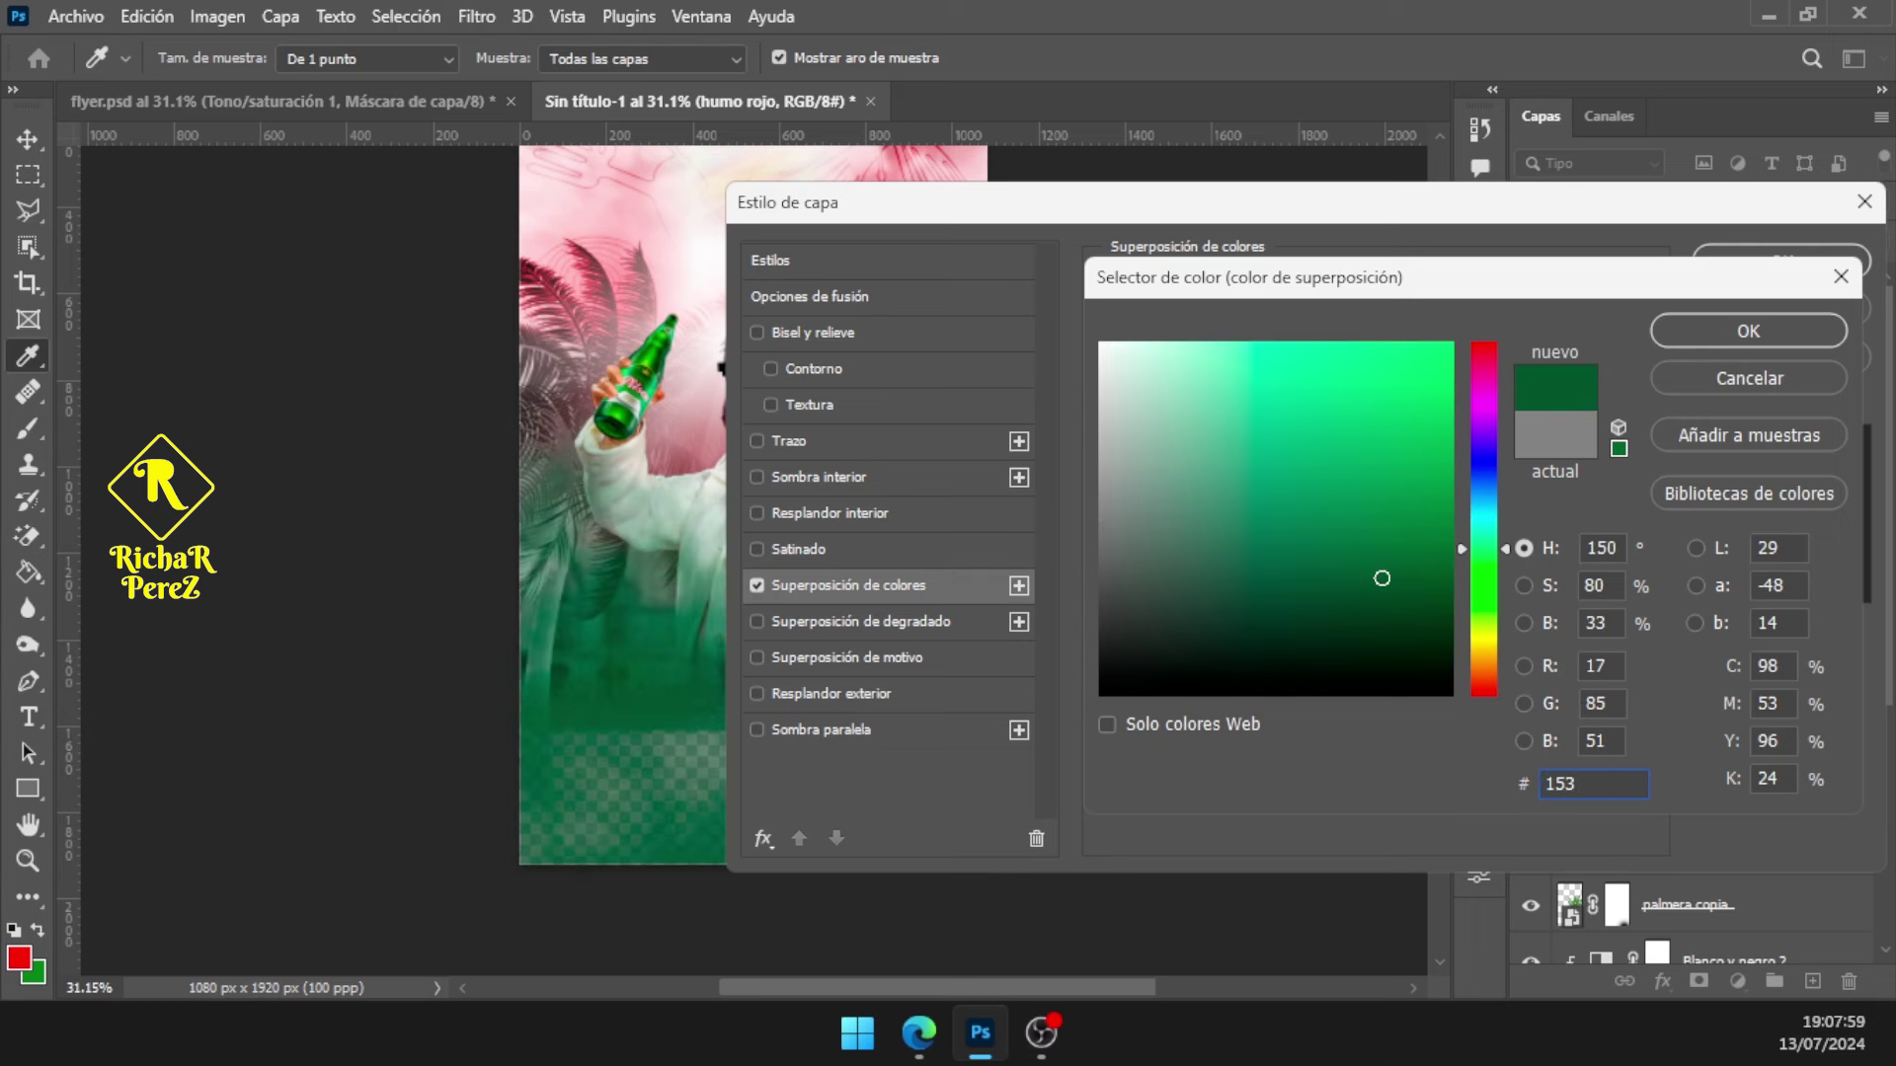
pyautogui.write('e05')
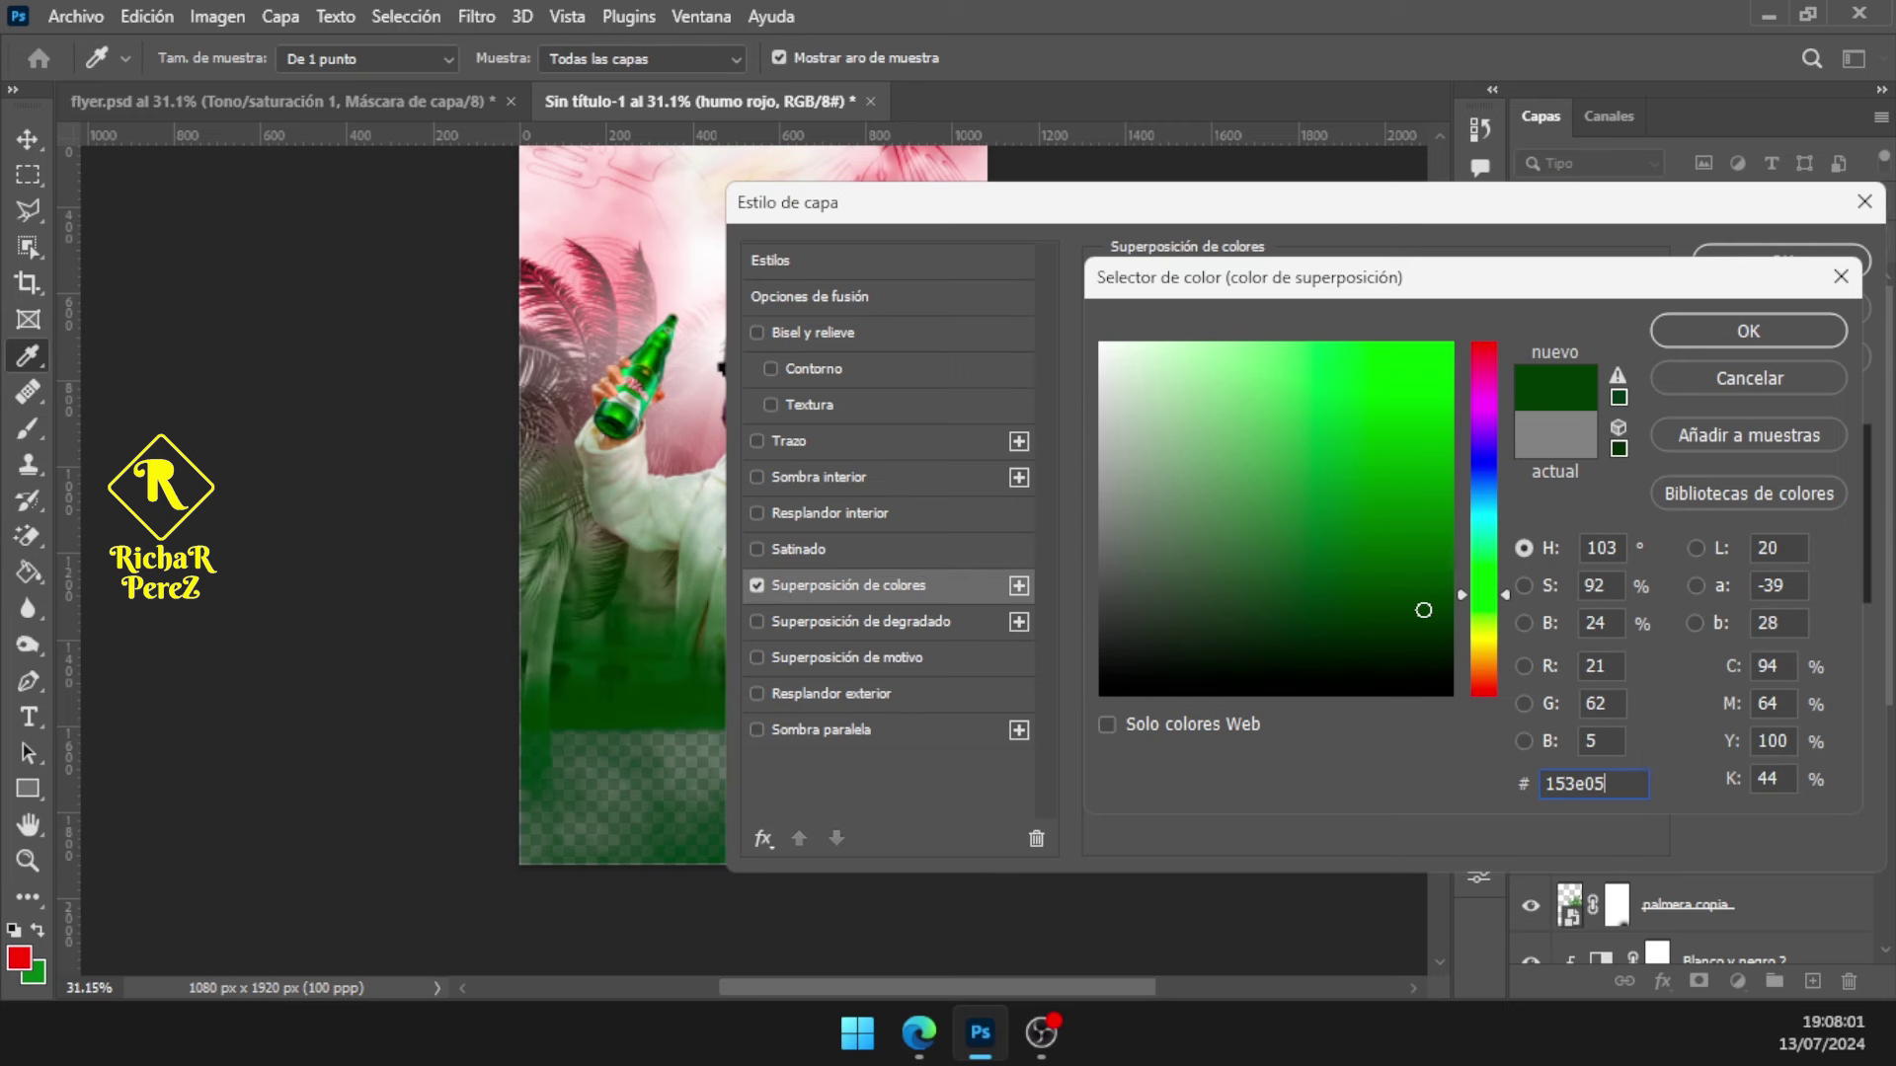
pyautogui.click(1725, 334)
pyautogui.click(1787, 263)
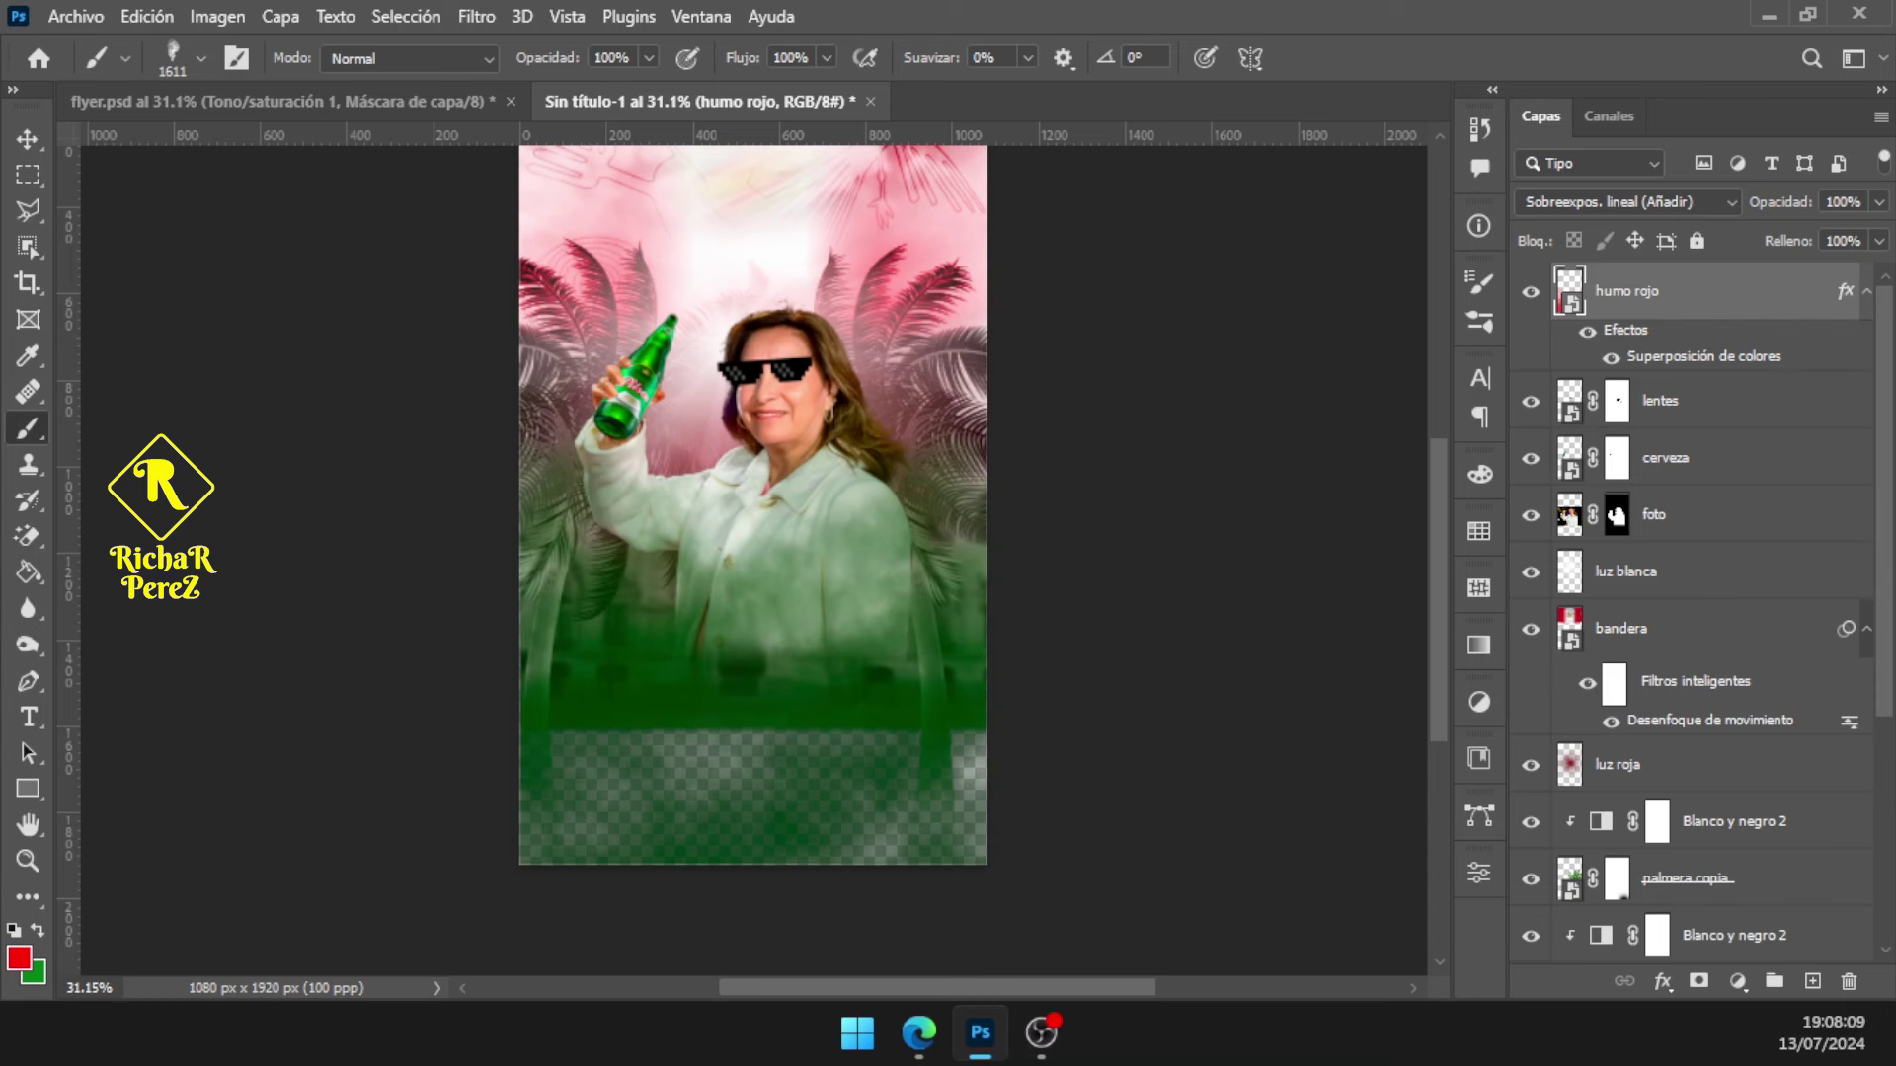
# Show the Fondo background layer and add a layer mask to palacio
pyautogui.scroll(-2, 1679, 671)
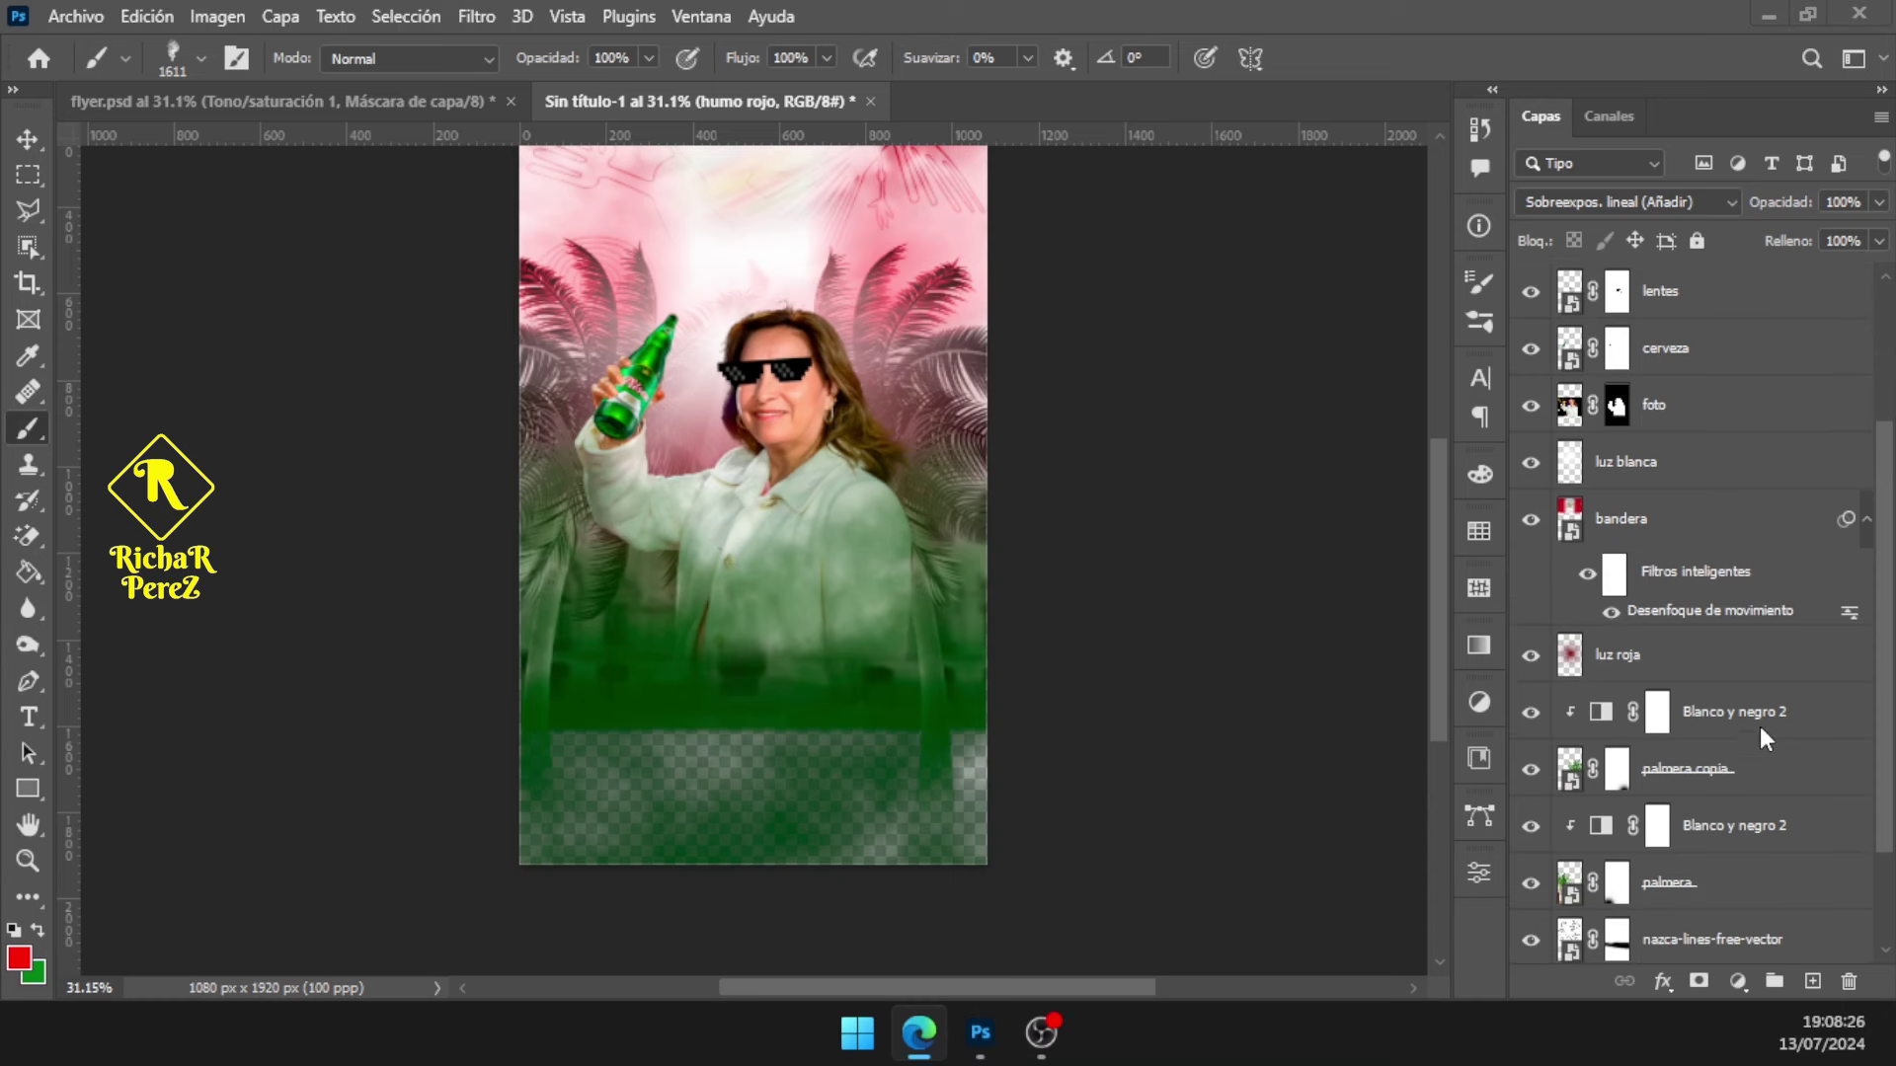
pyautogui.scroll(-3, 1758, 735)
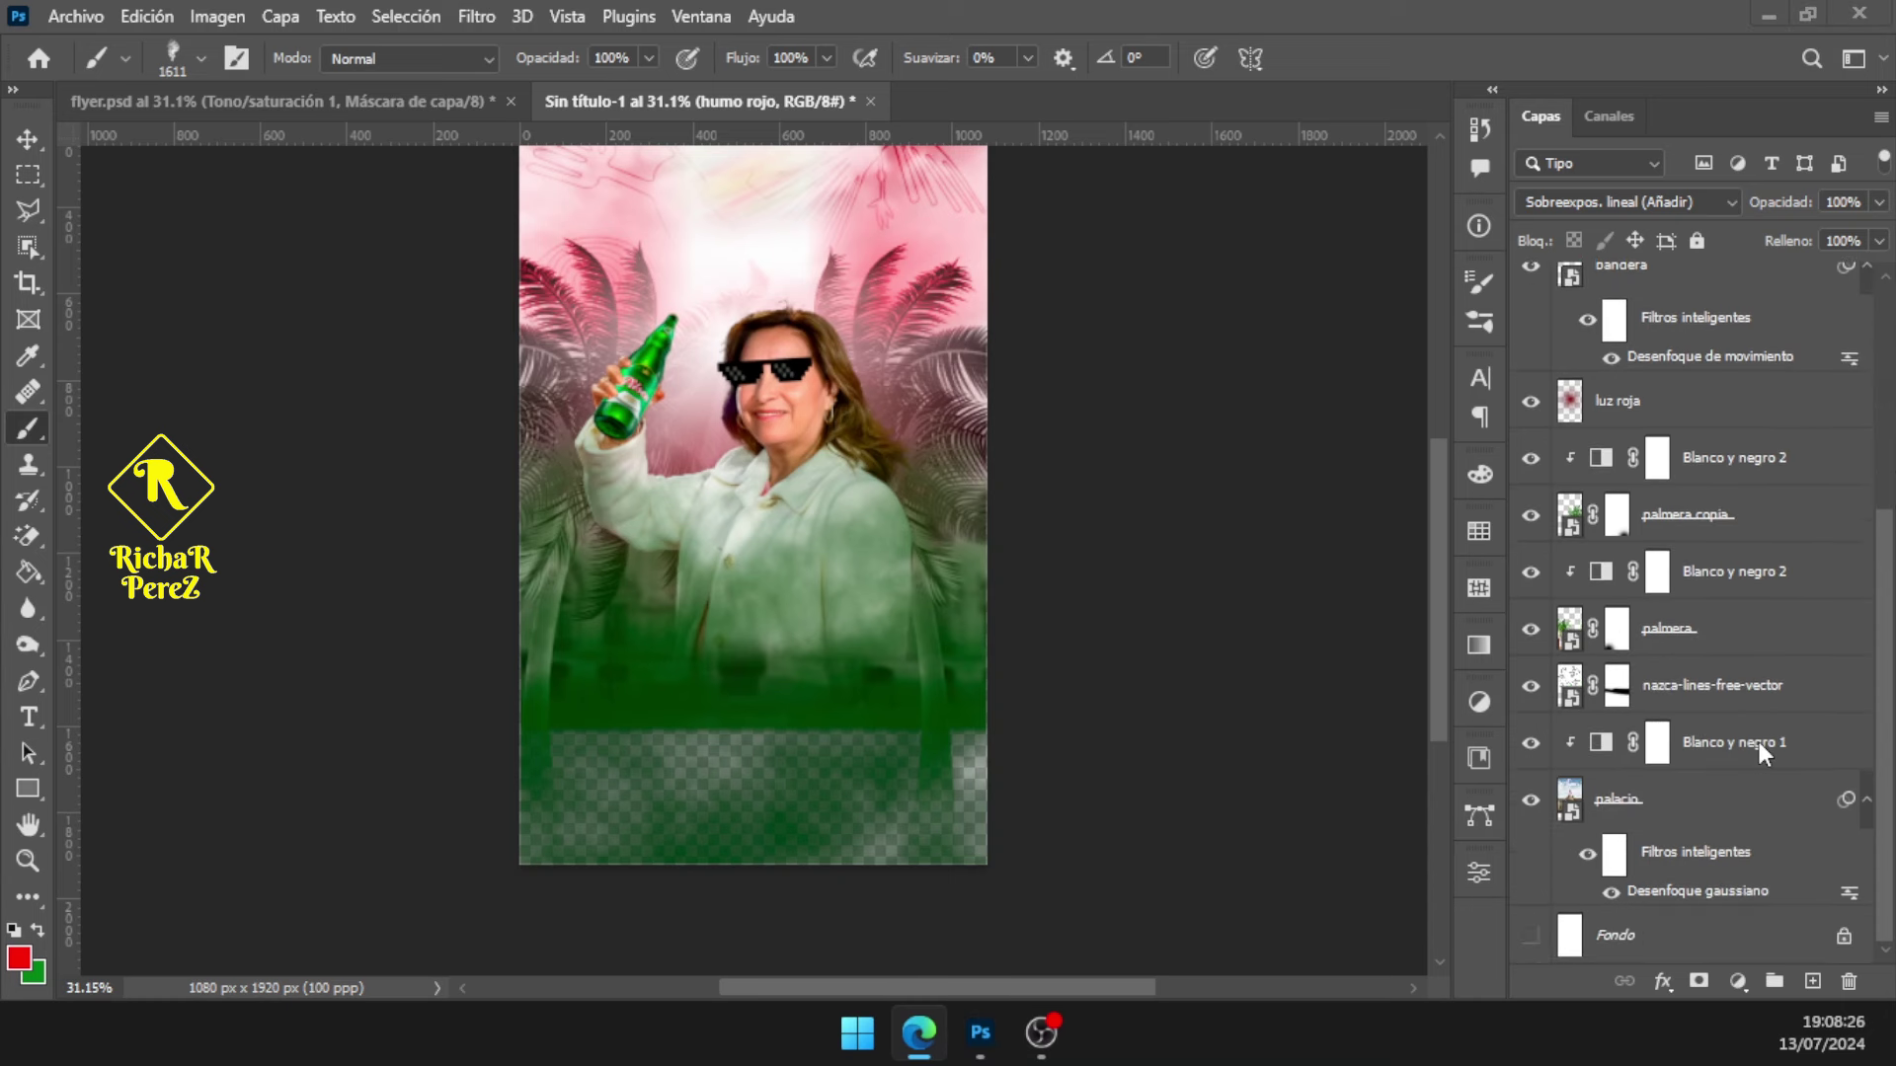
pyautogui.click(1531, 936)
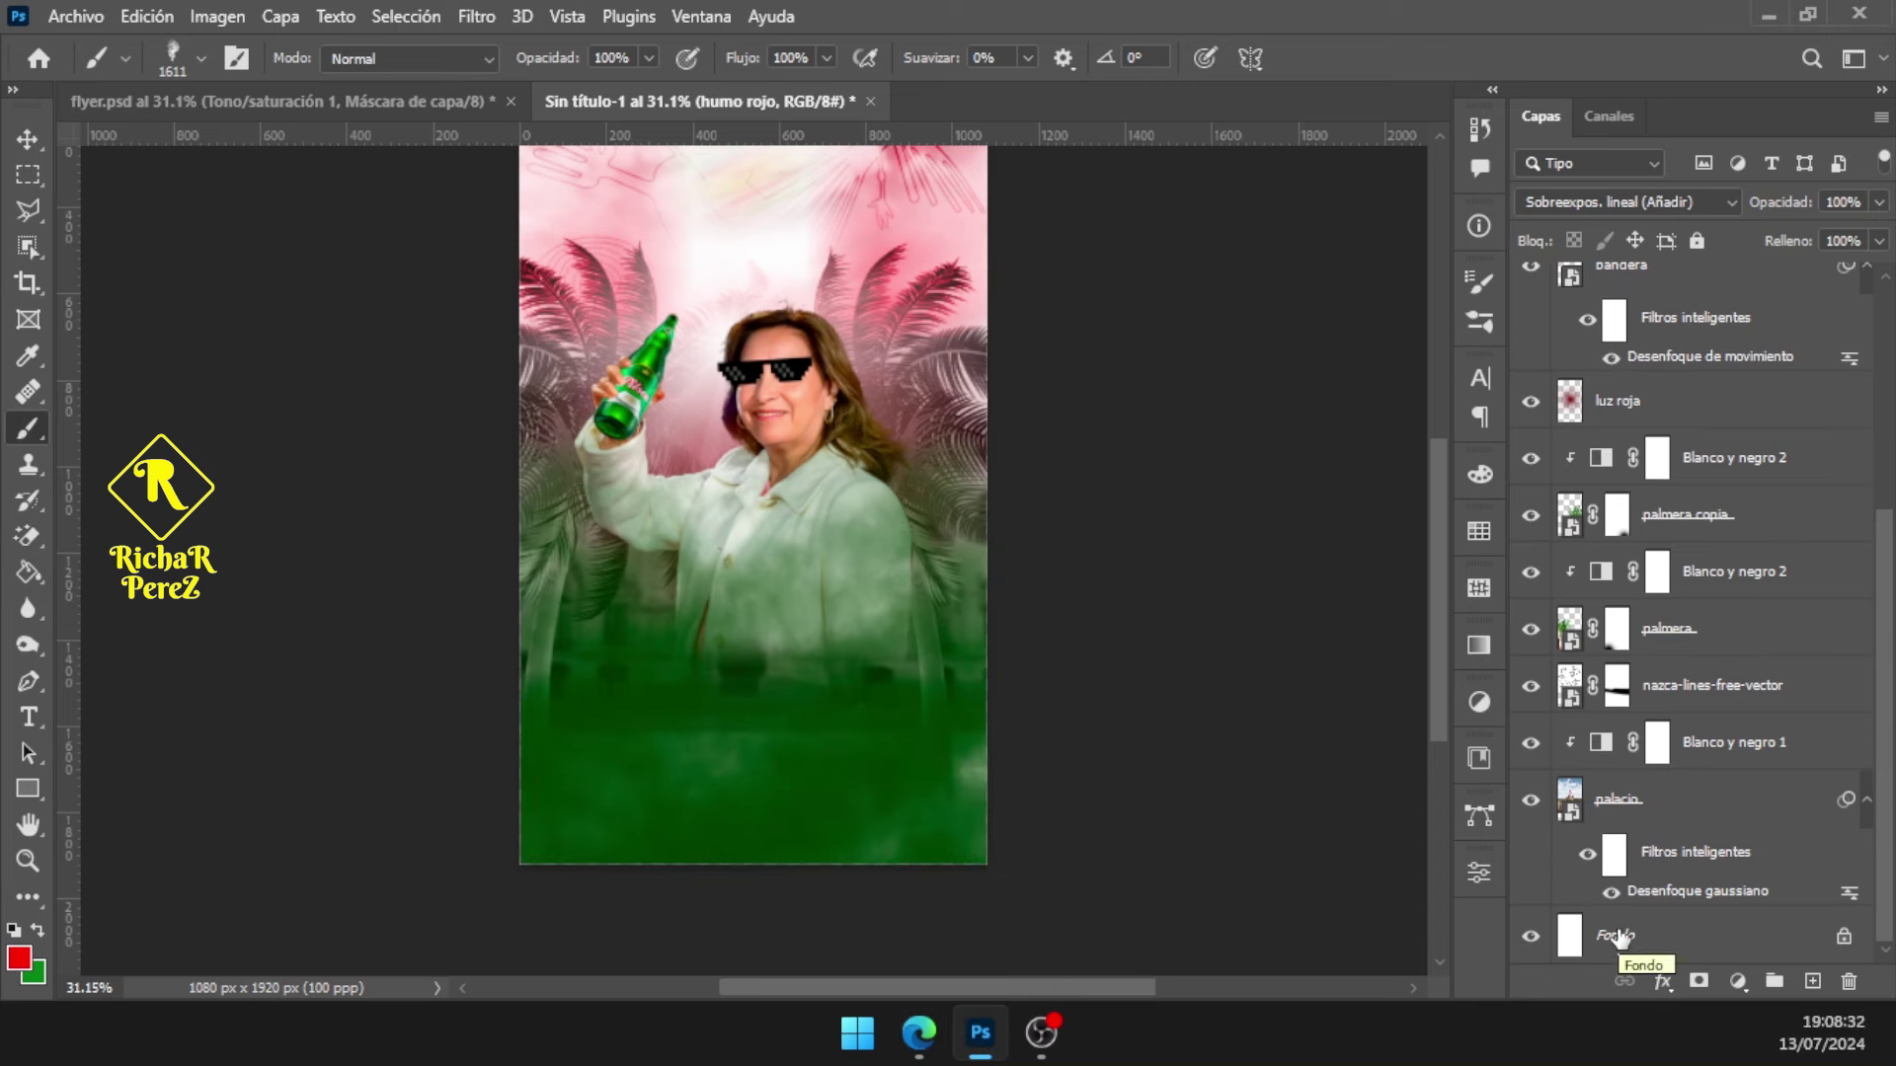
pyautogui.scroll(1, 914, 296)
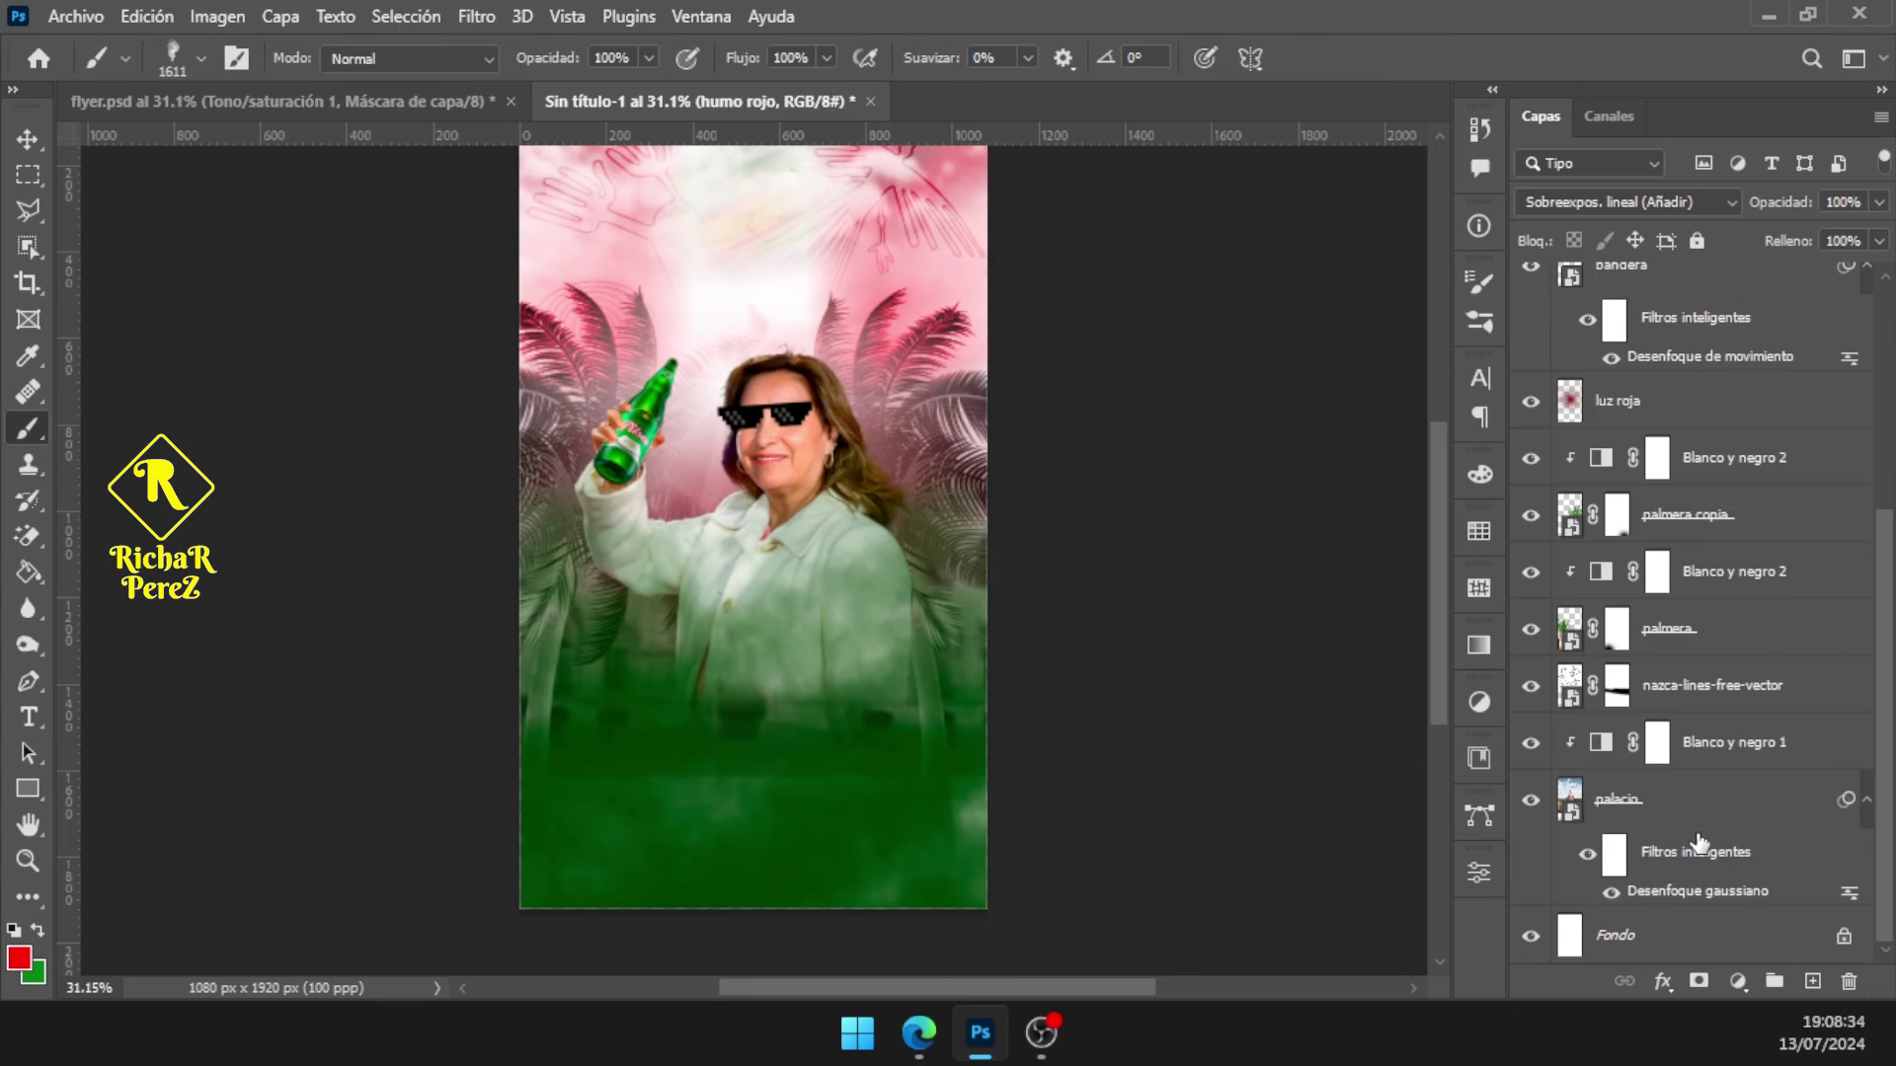
pyautogui.click(1646, 812)
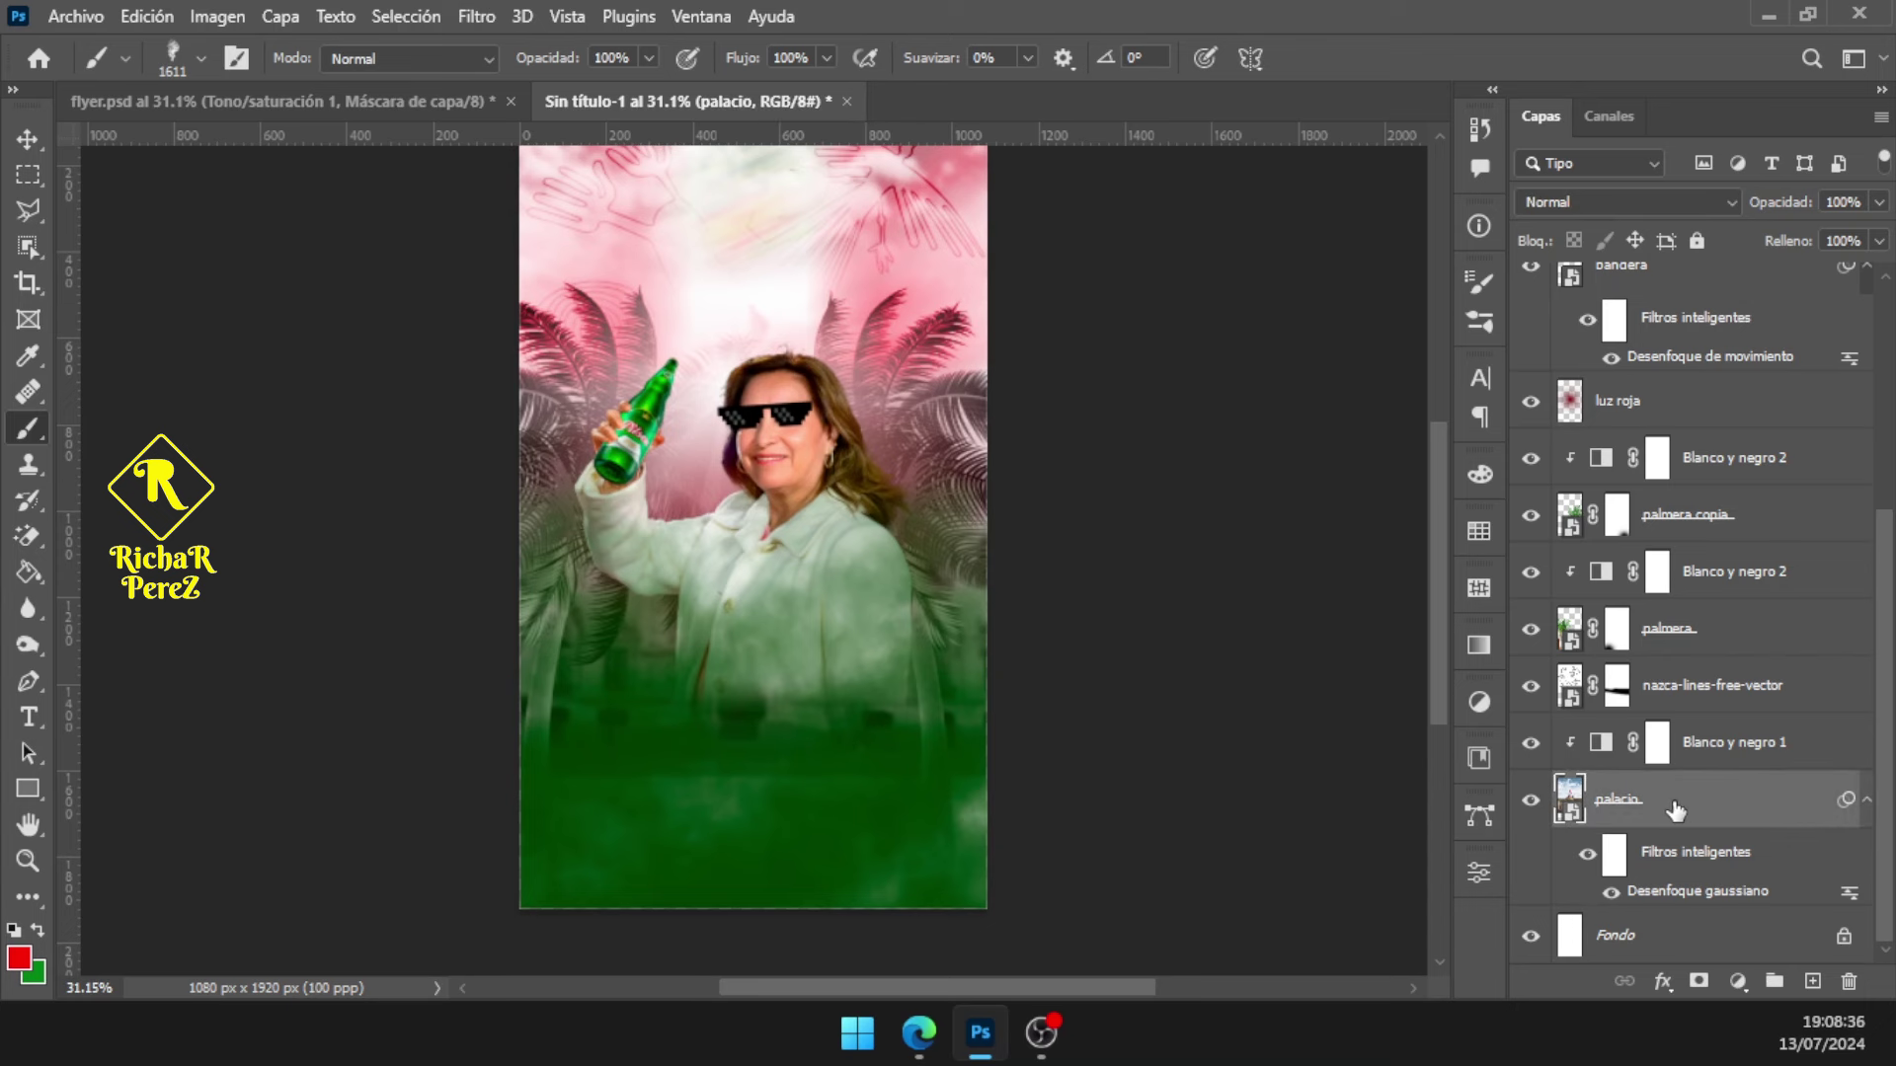
pyautogui.click(1697, 982)
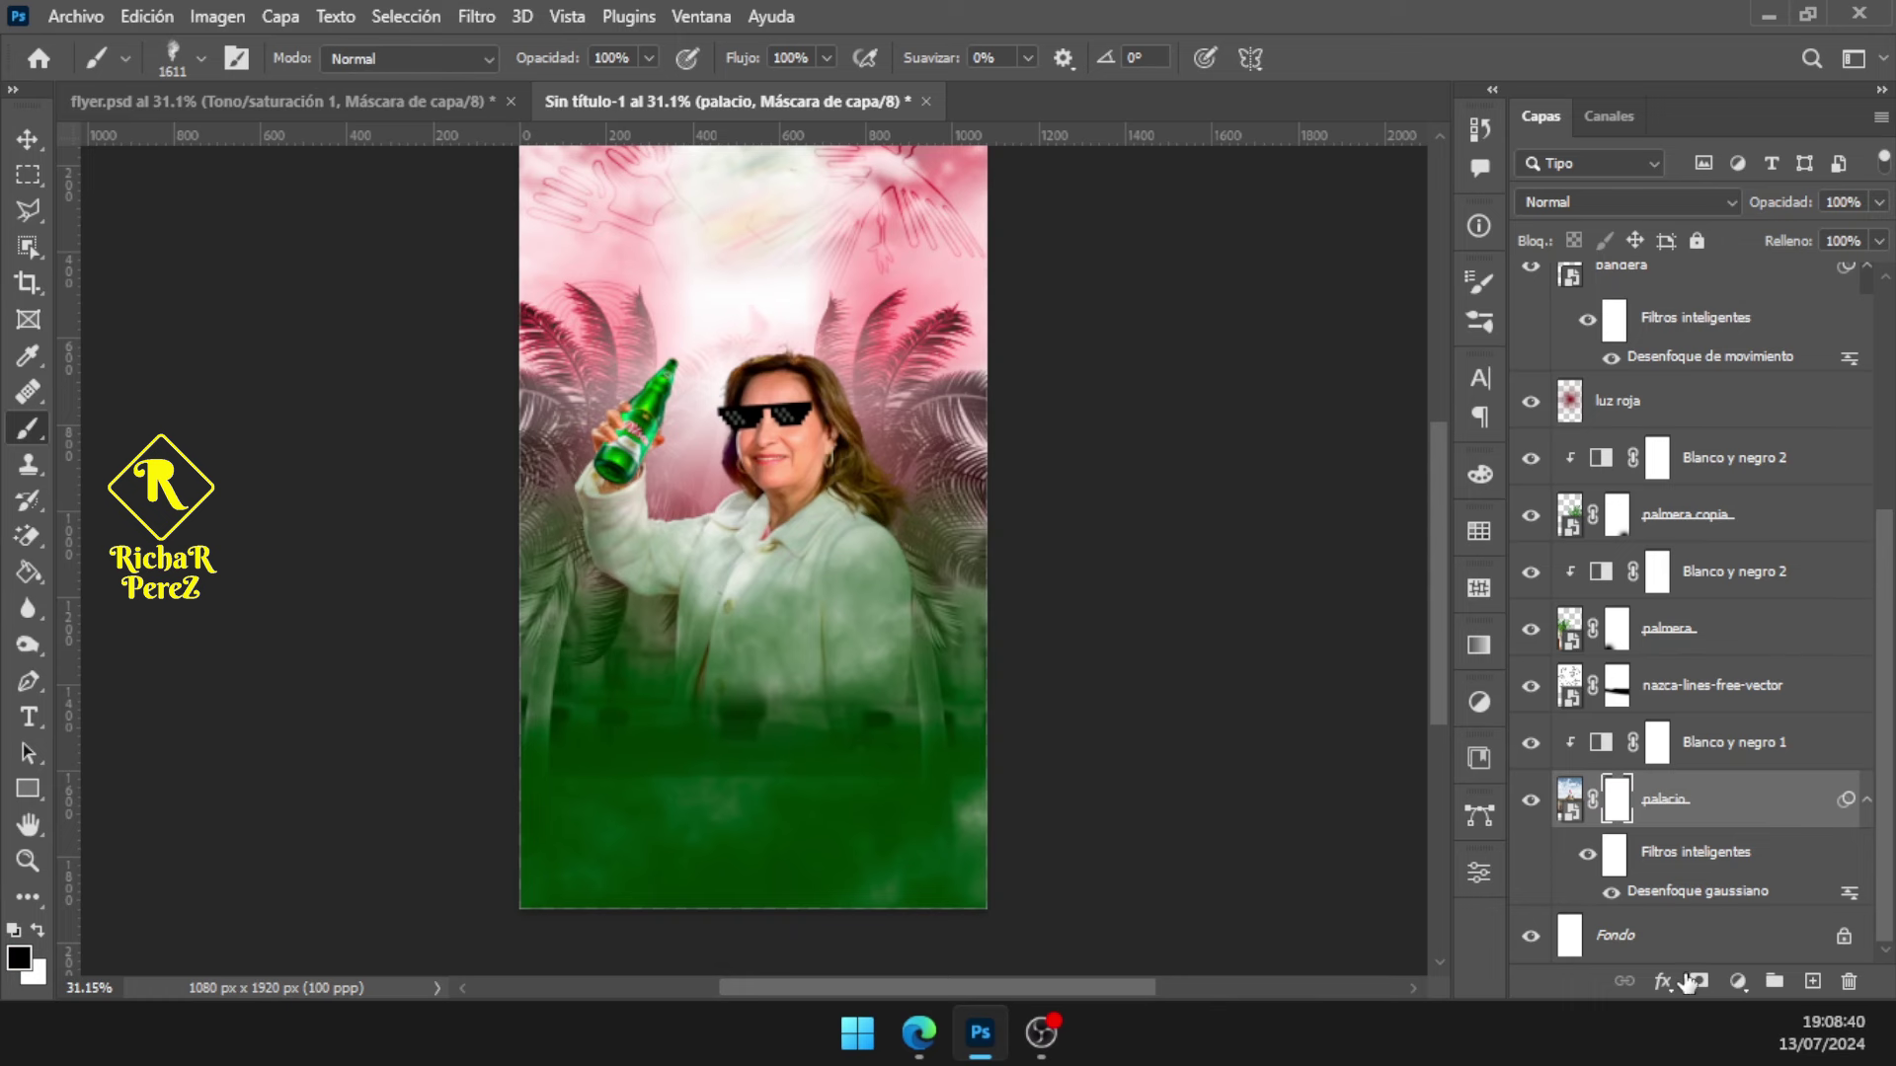
# Hide the palace's lower part with a 763 px soft round brush on its mask
pyautogui.rightClick(980, 470)
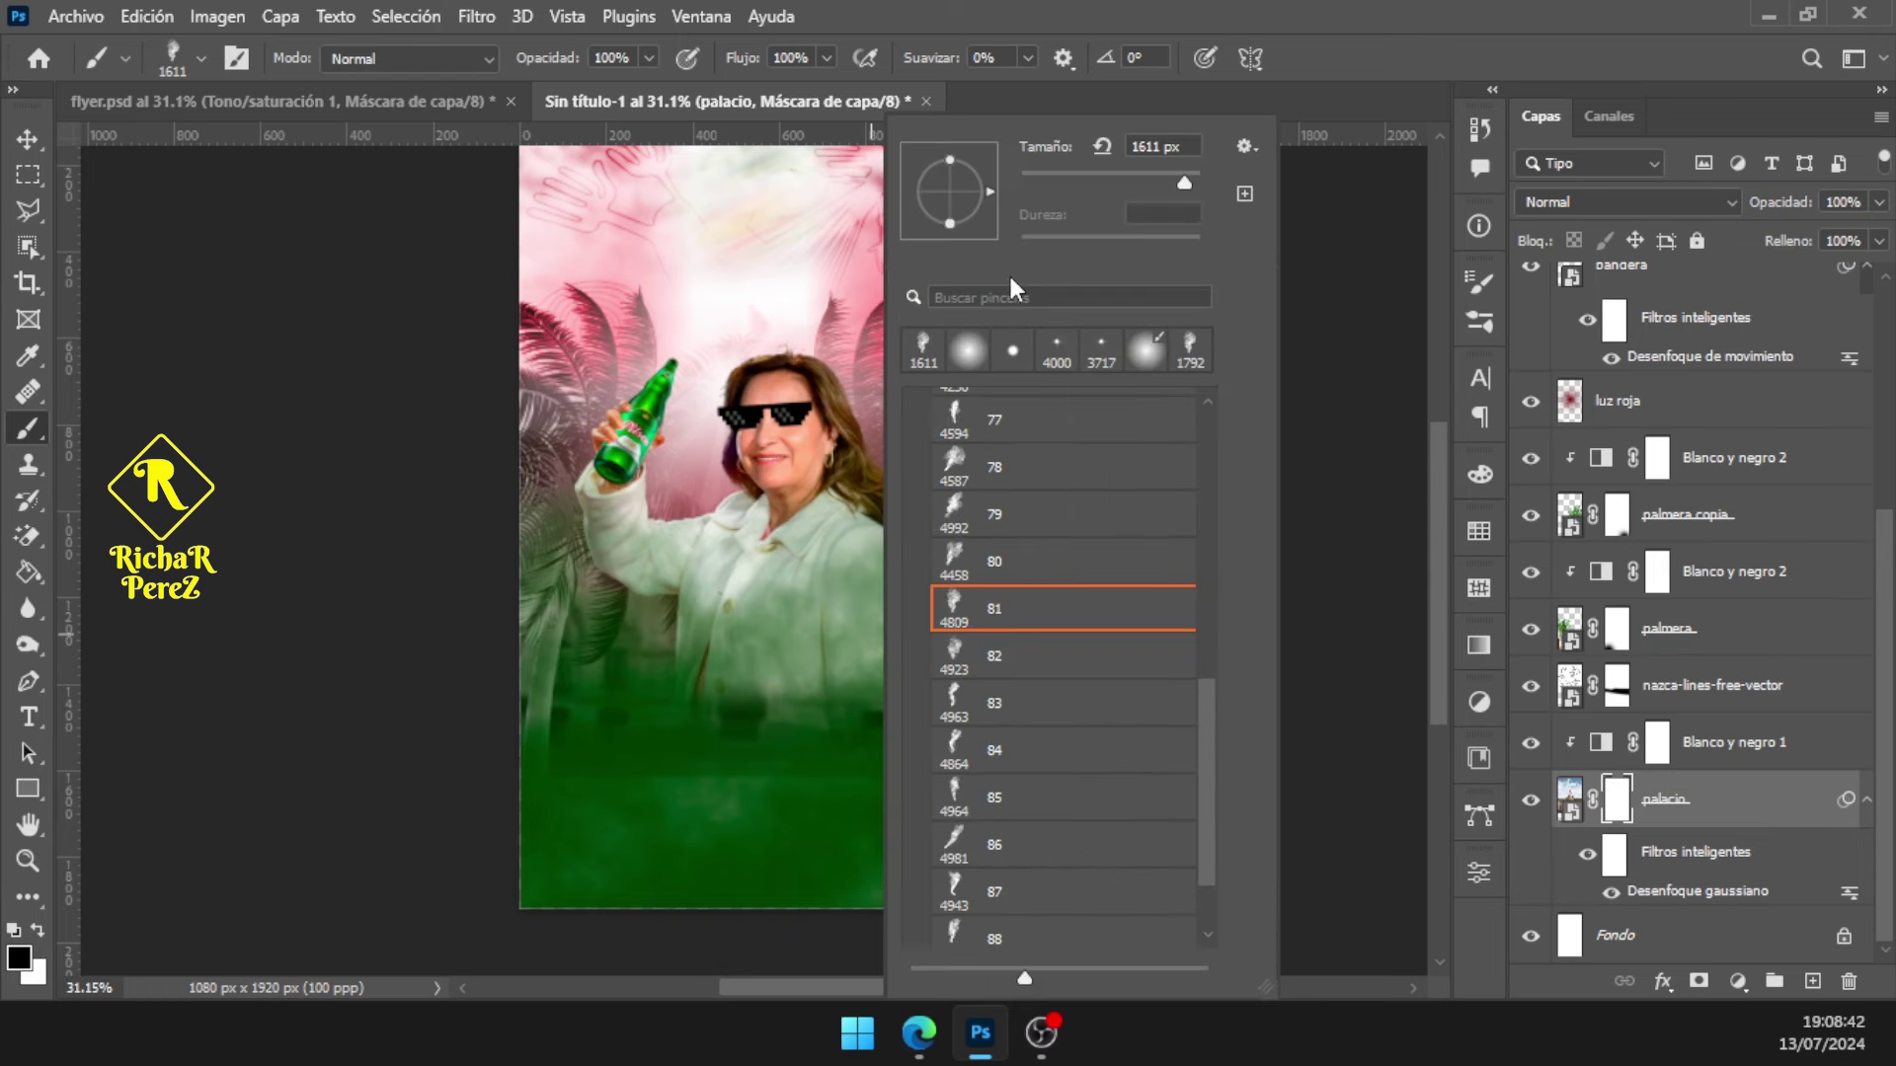
pyautogui.click(967, 351)
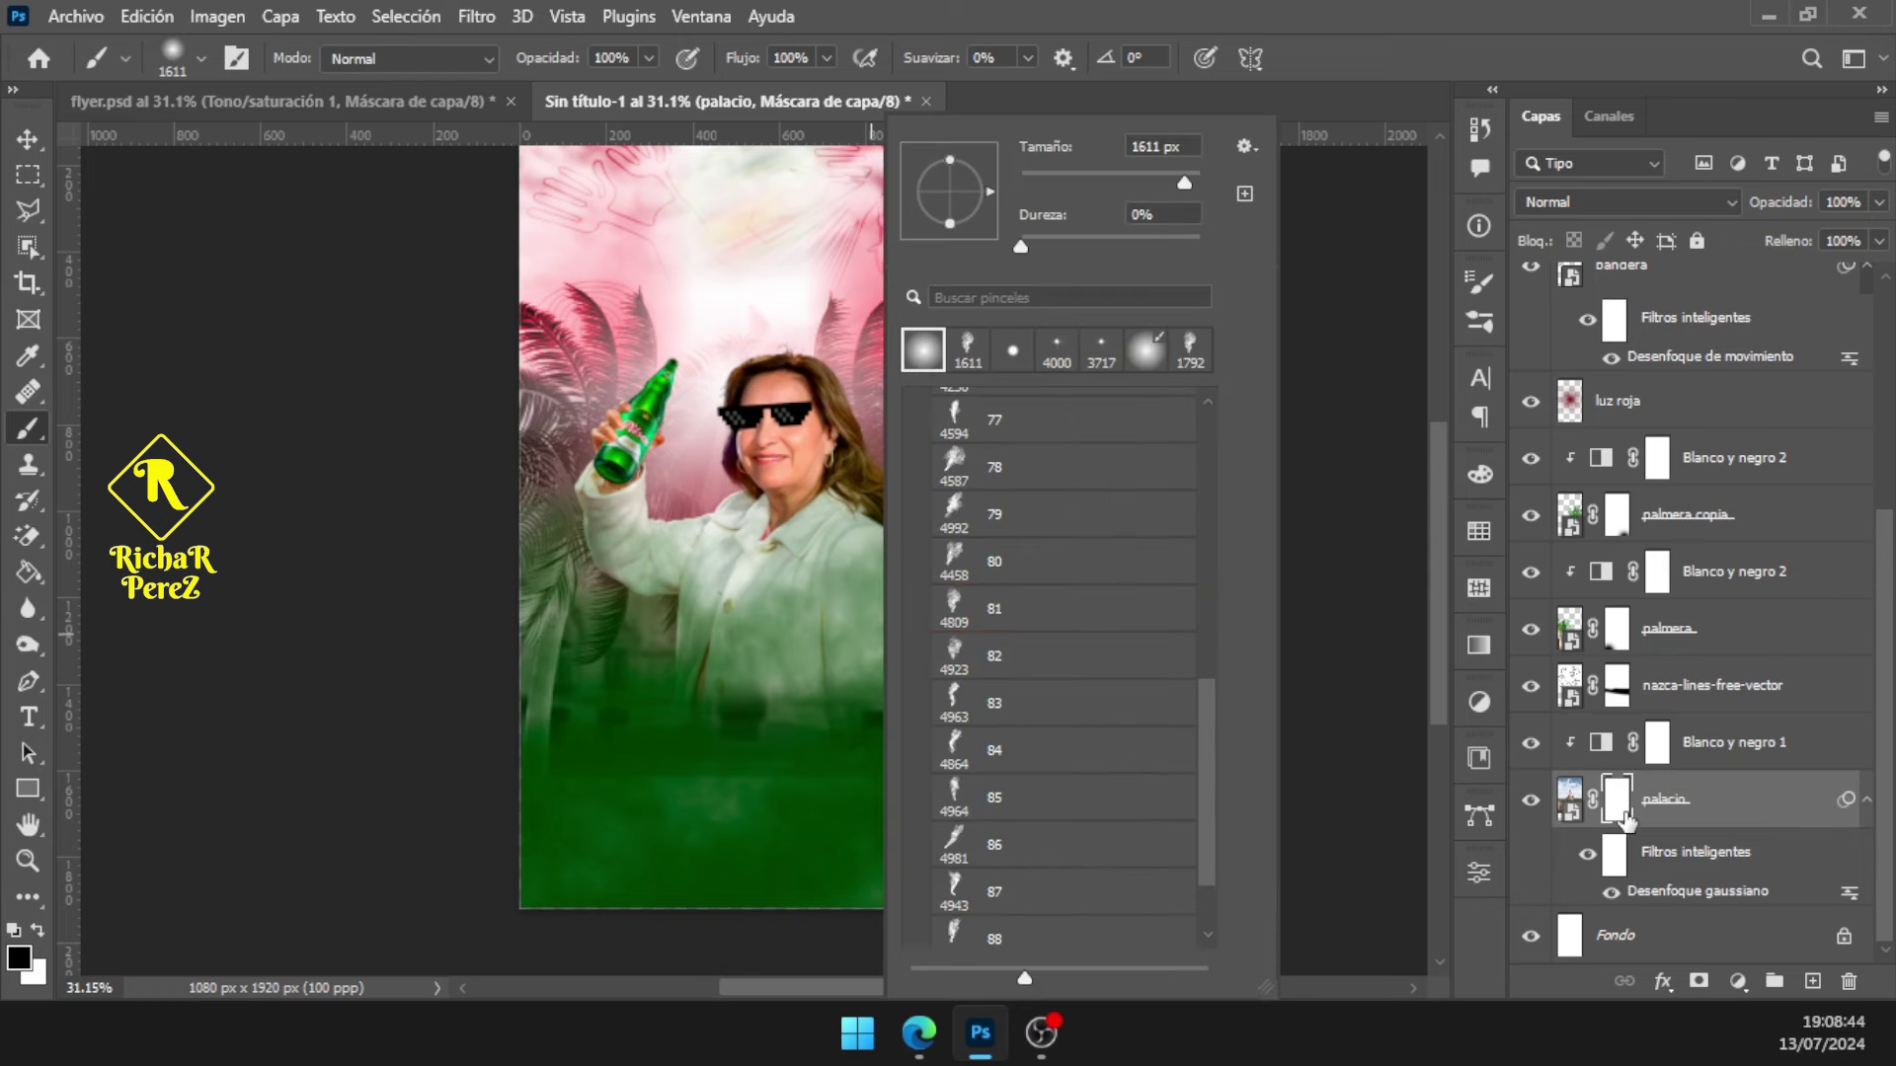
pyautogui.press('Return')
pyautogui.moveTo(737, 720); pyautogui.dragTo(593, 719)
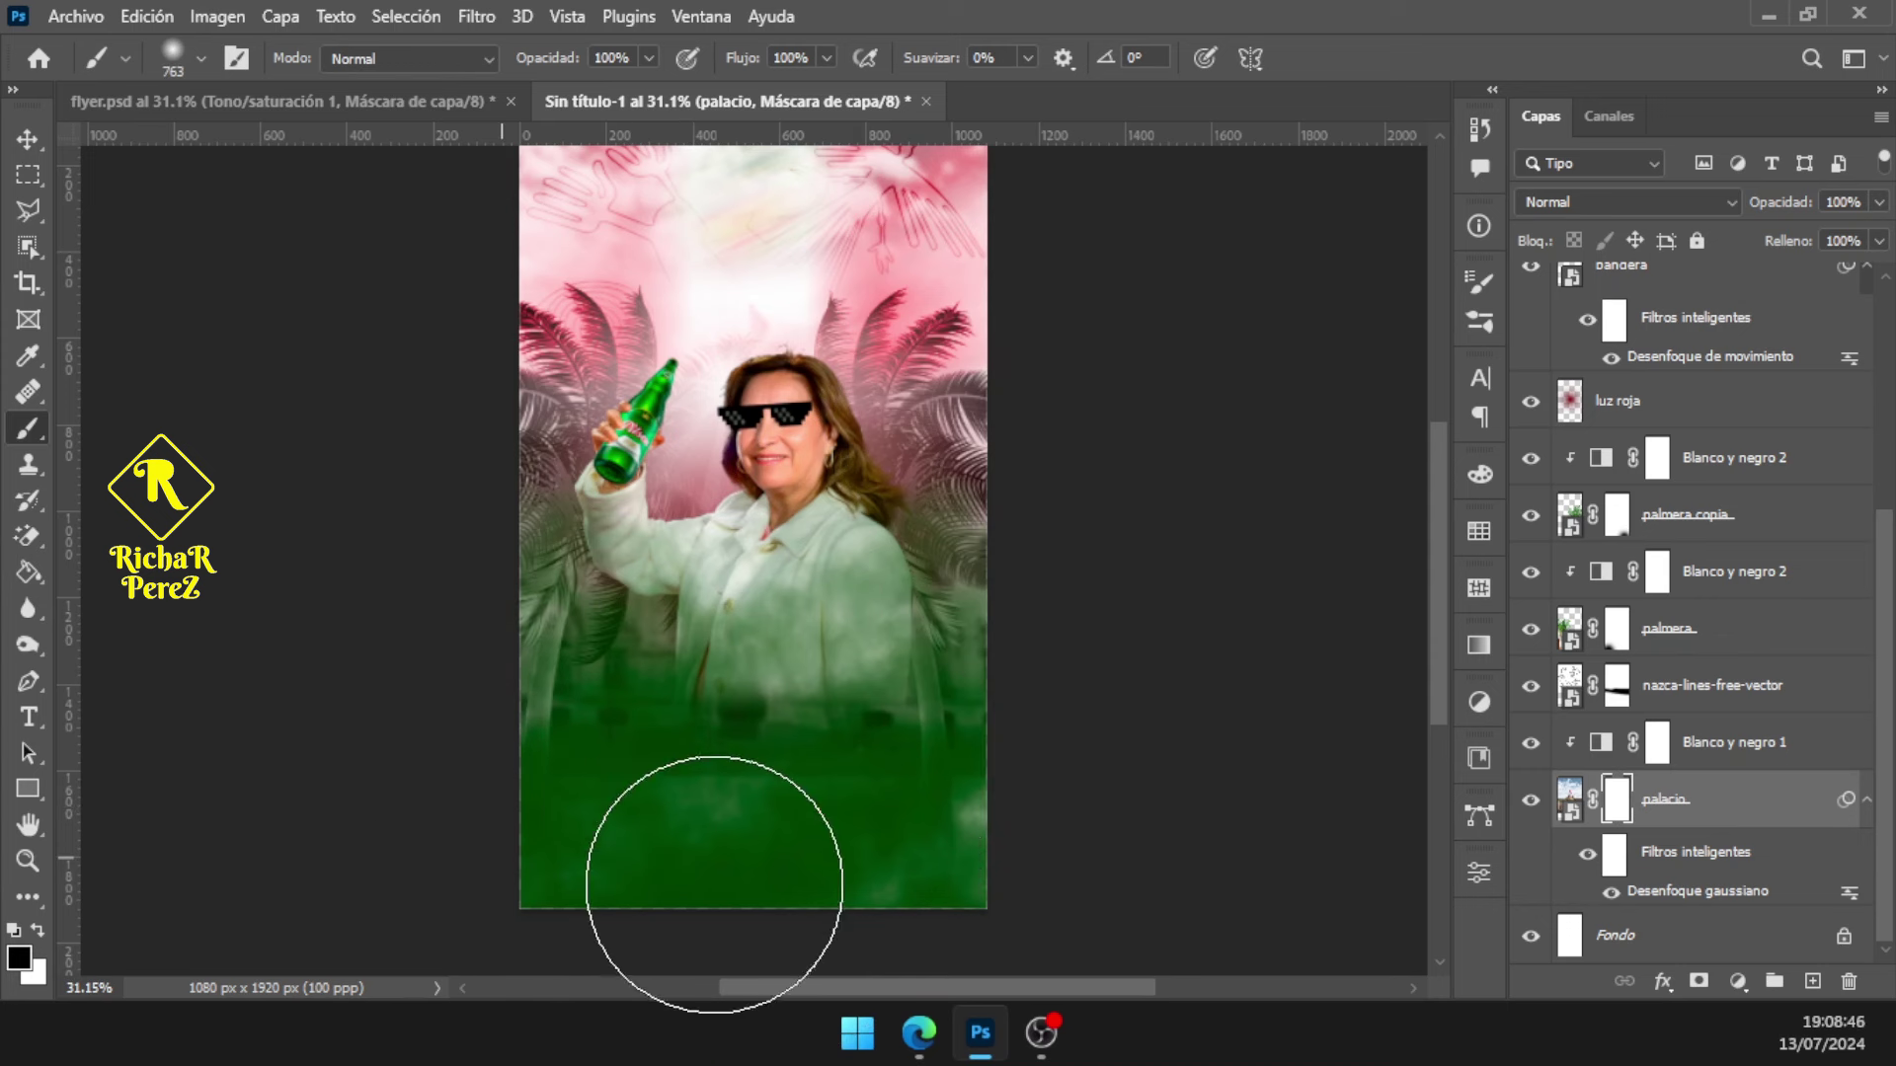
pyautogui.moveTo(1170, 932); pyautogui.dragTo(411, 877)
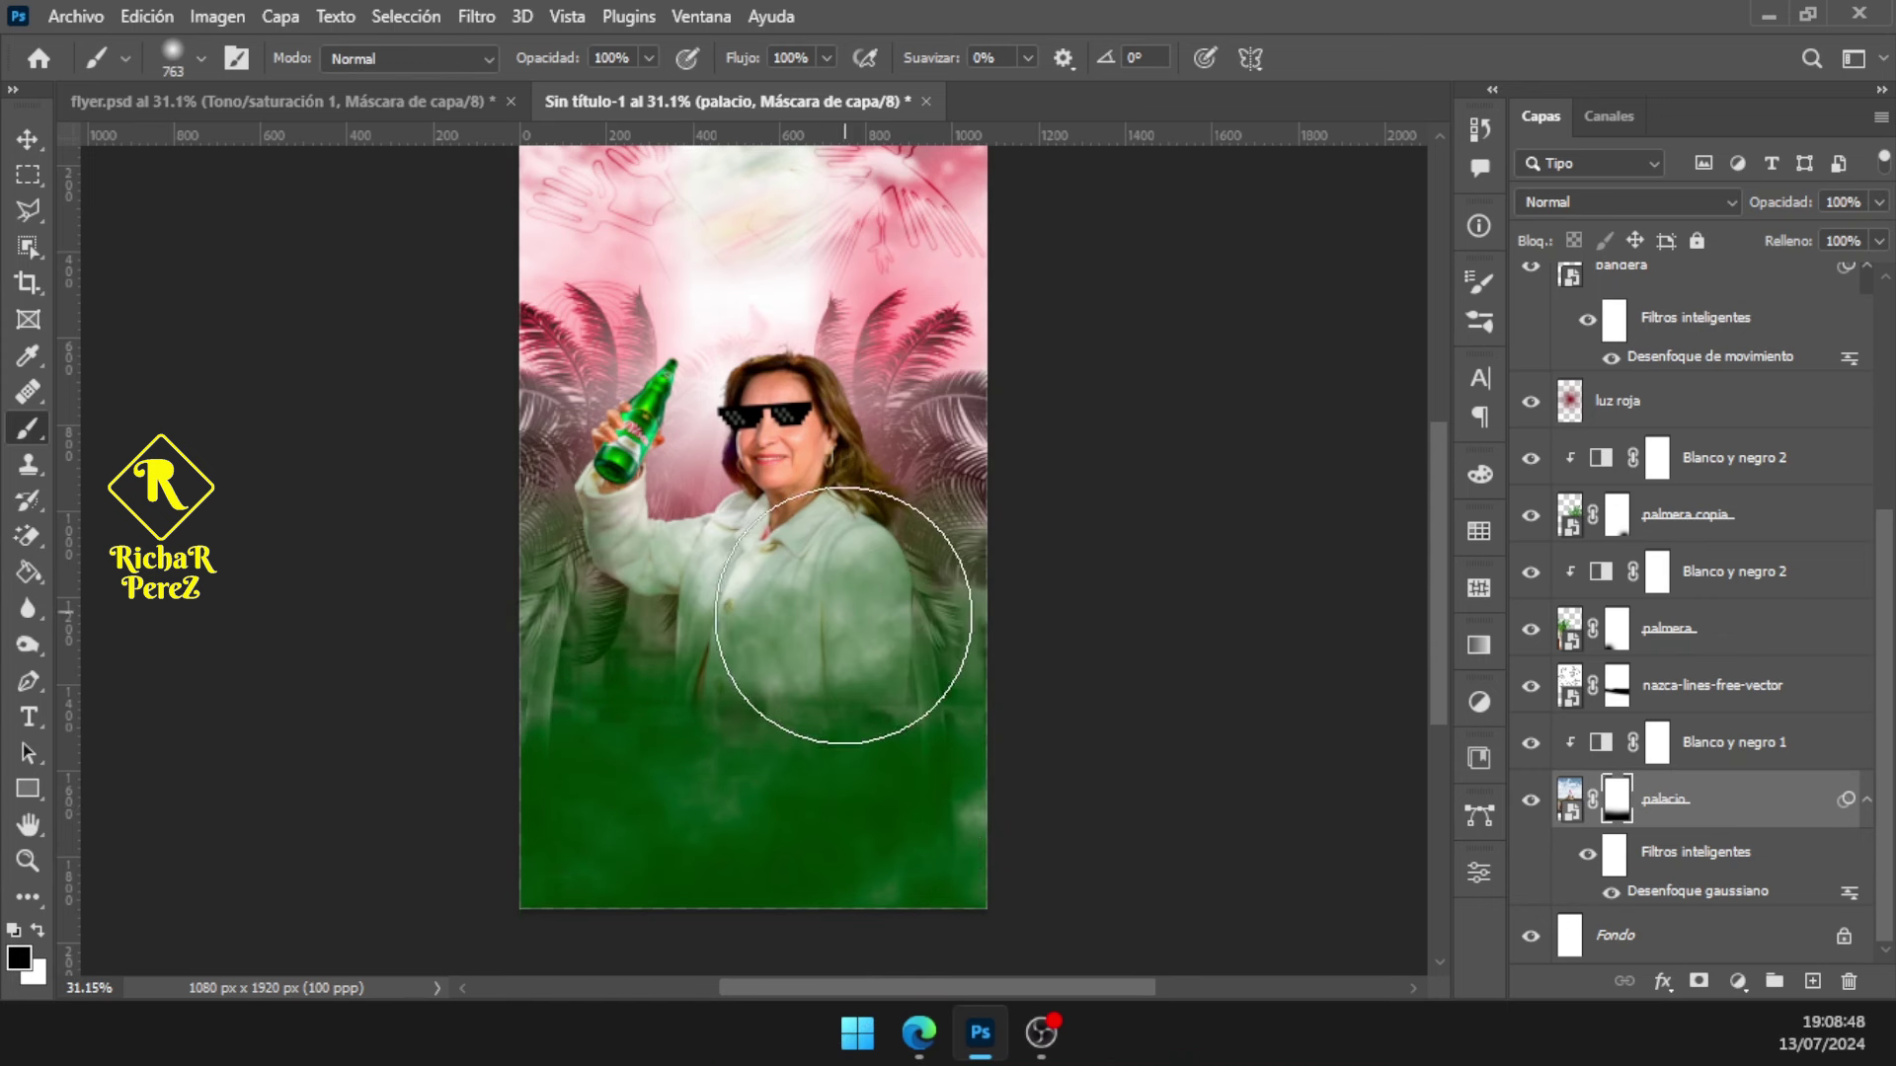
pyautogui.scroll(1, 859, 607)
pyautogui.scroll(-1, 879, 631)
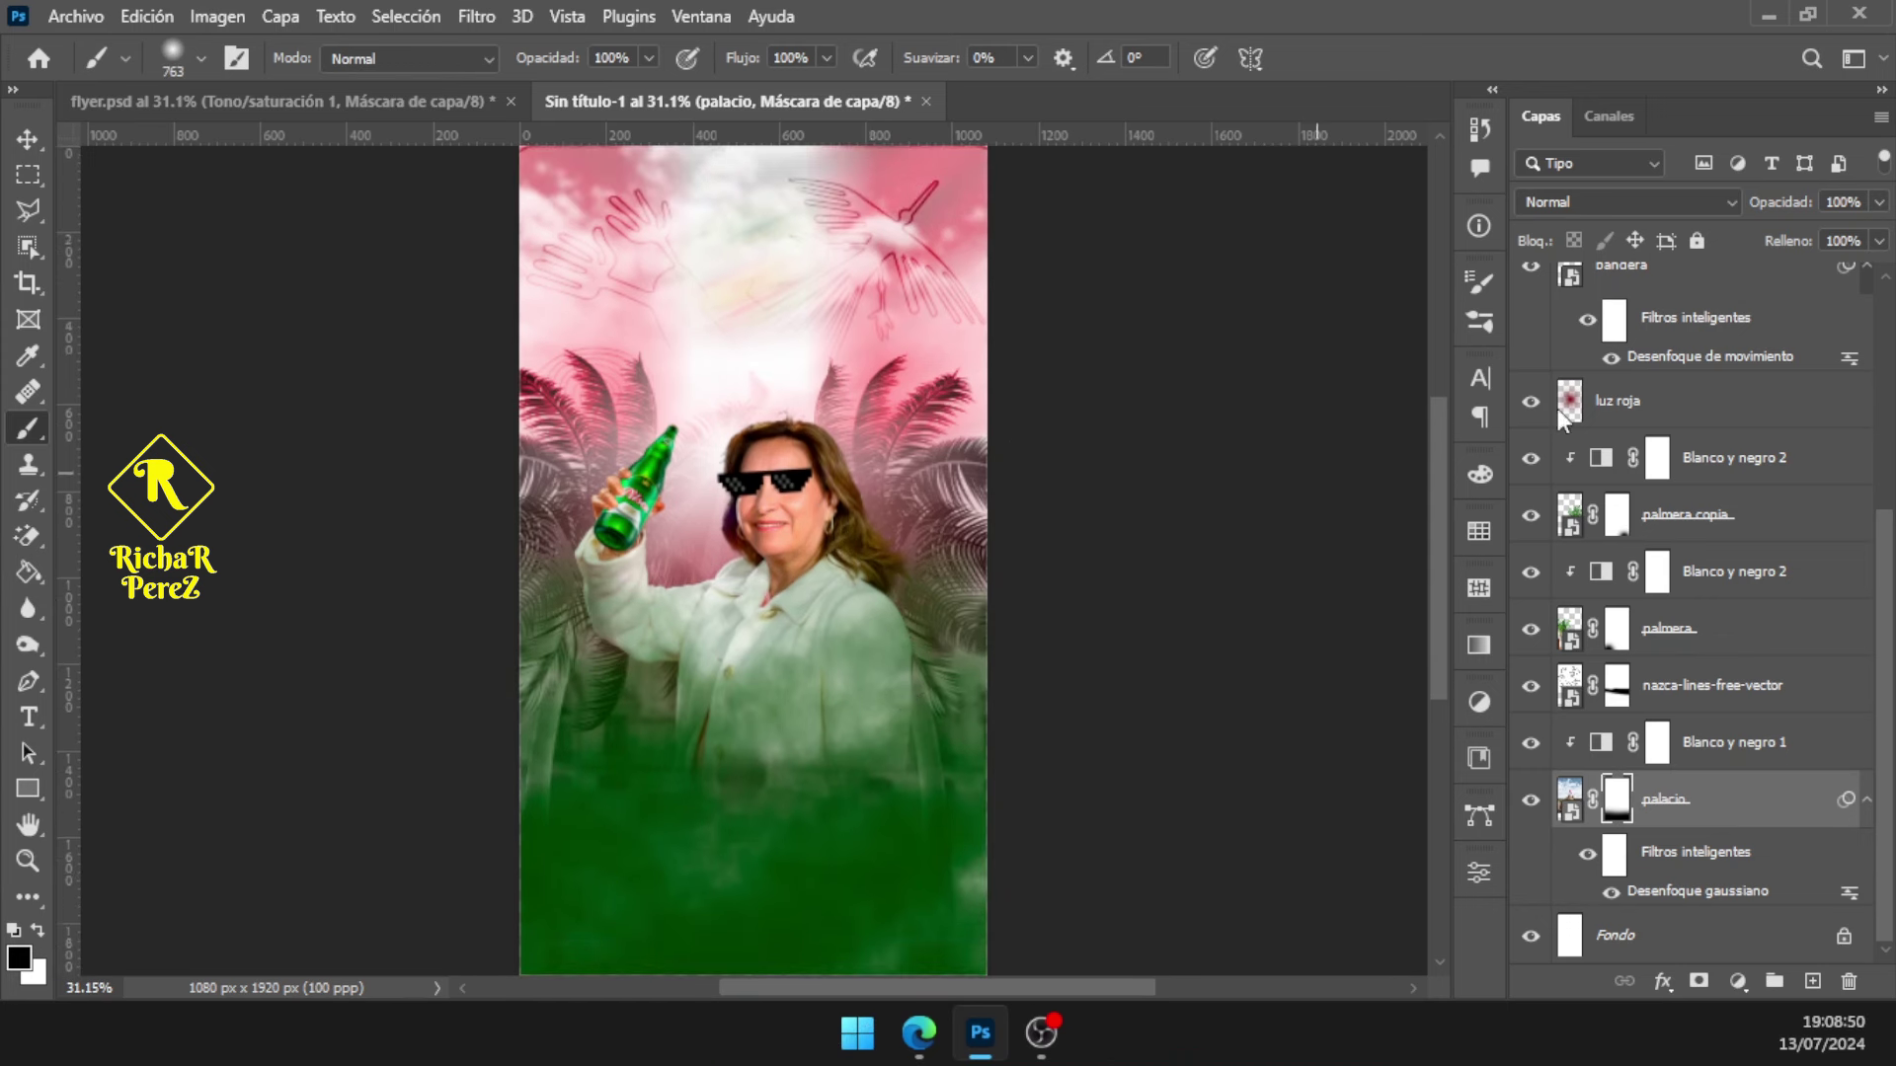
pyautogui.scroll(5, 1752, 464)
pyautogui.scroll(1, 1678, 494)
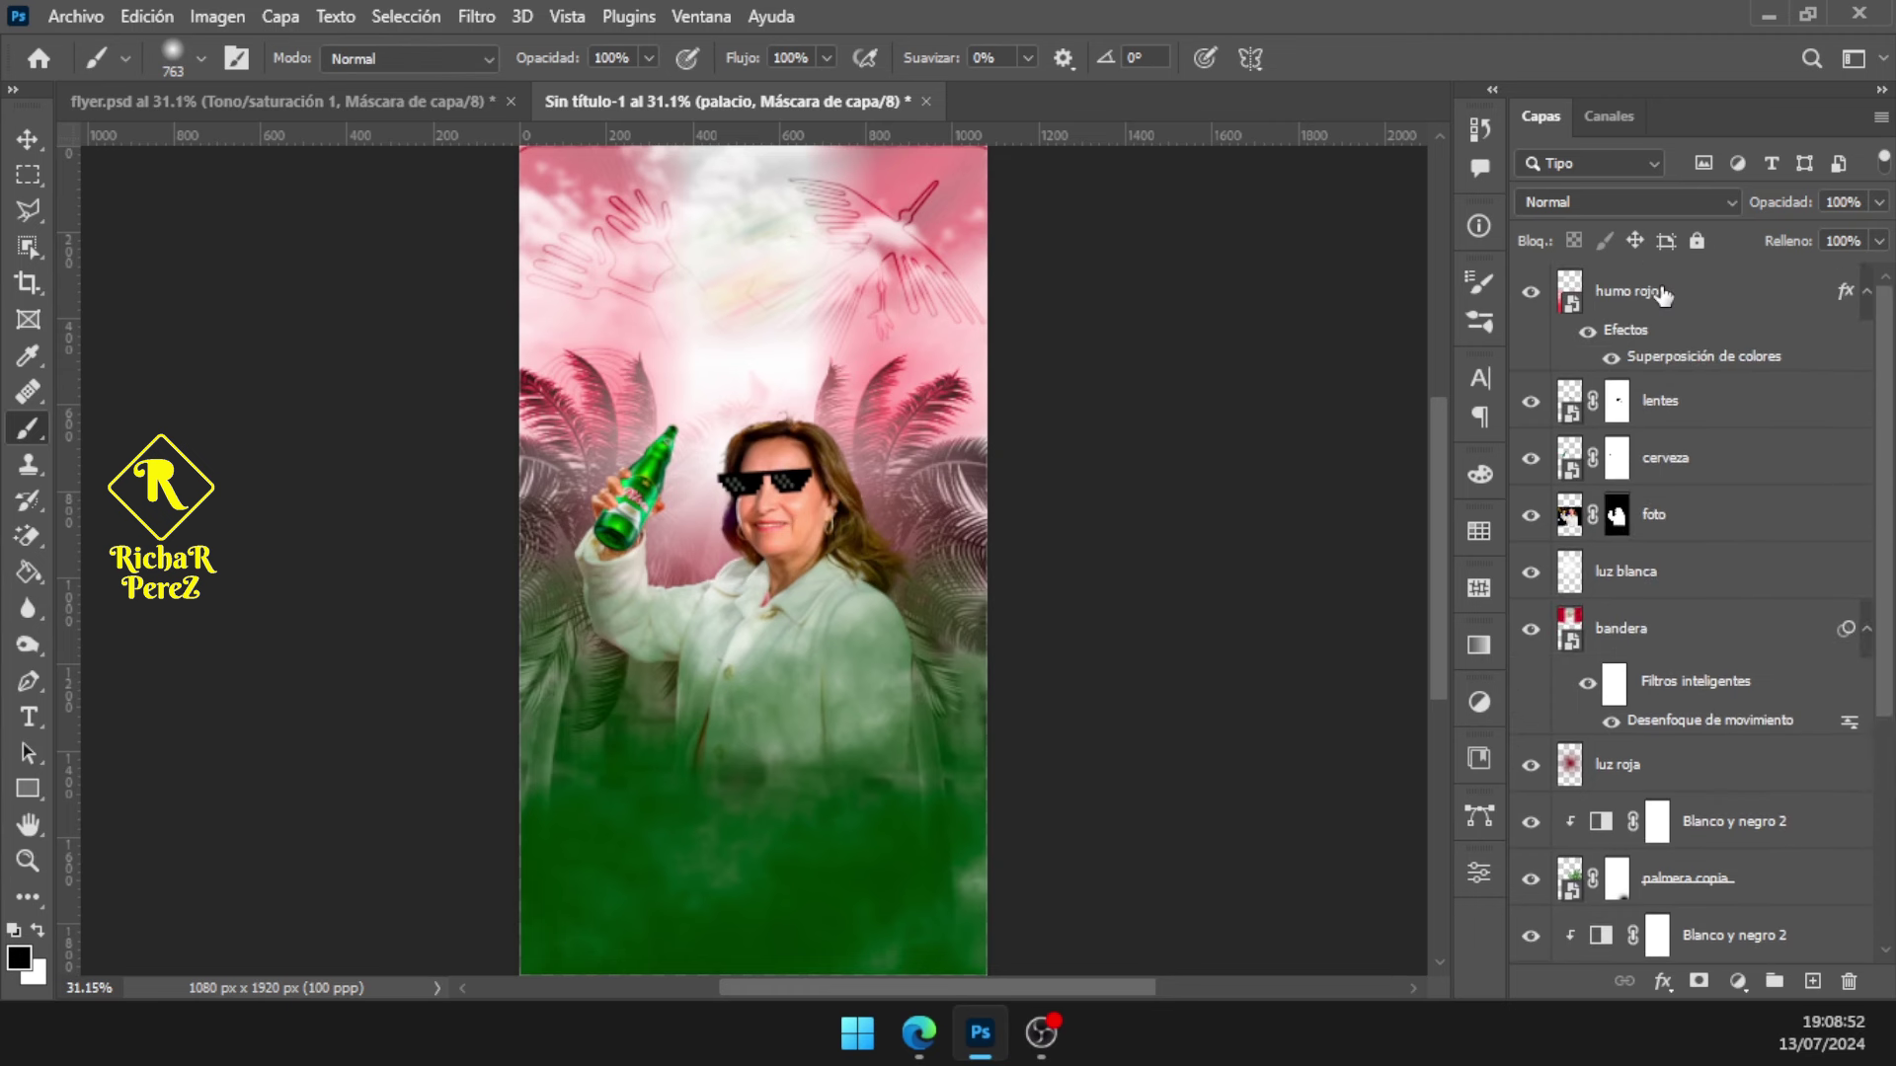
pyautogui.click(1639, 293)
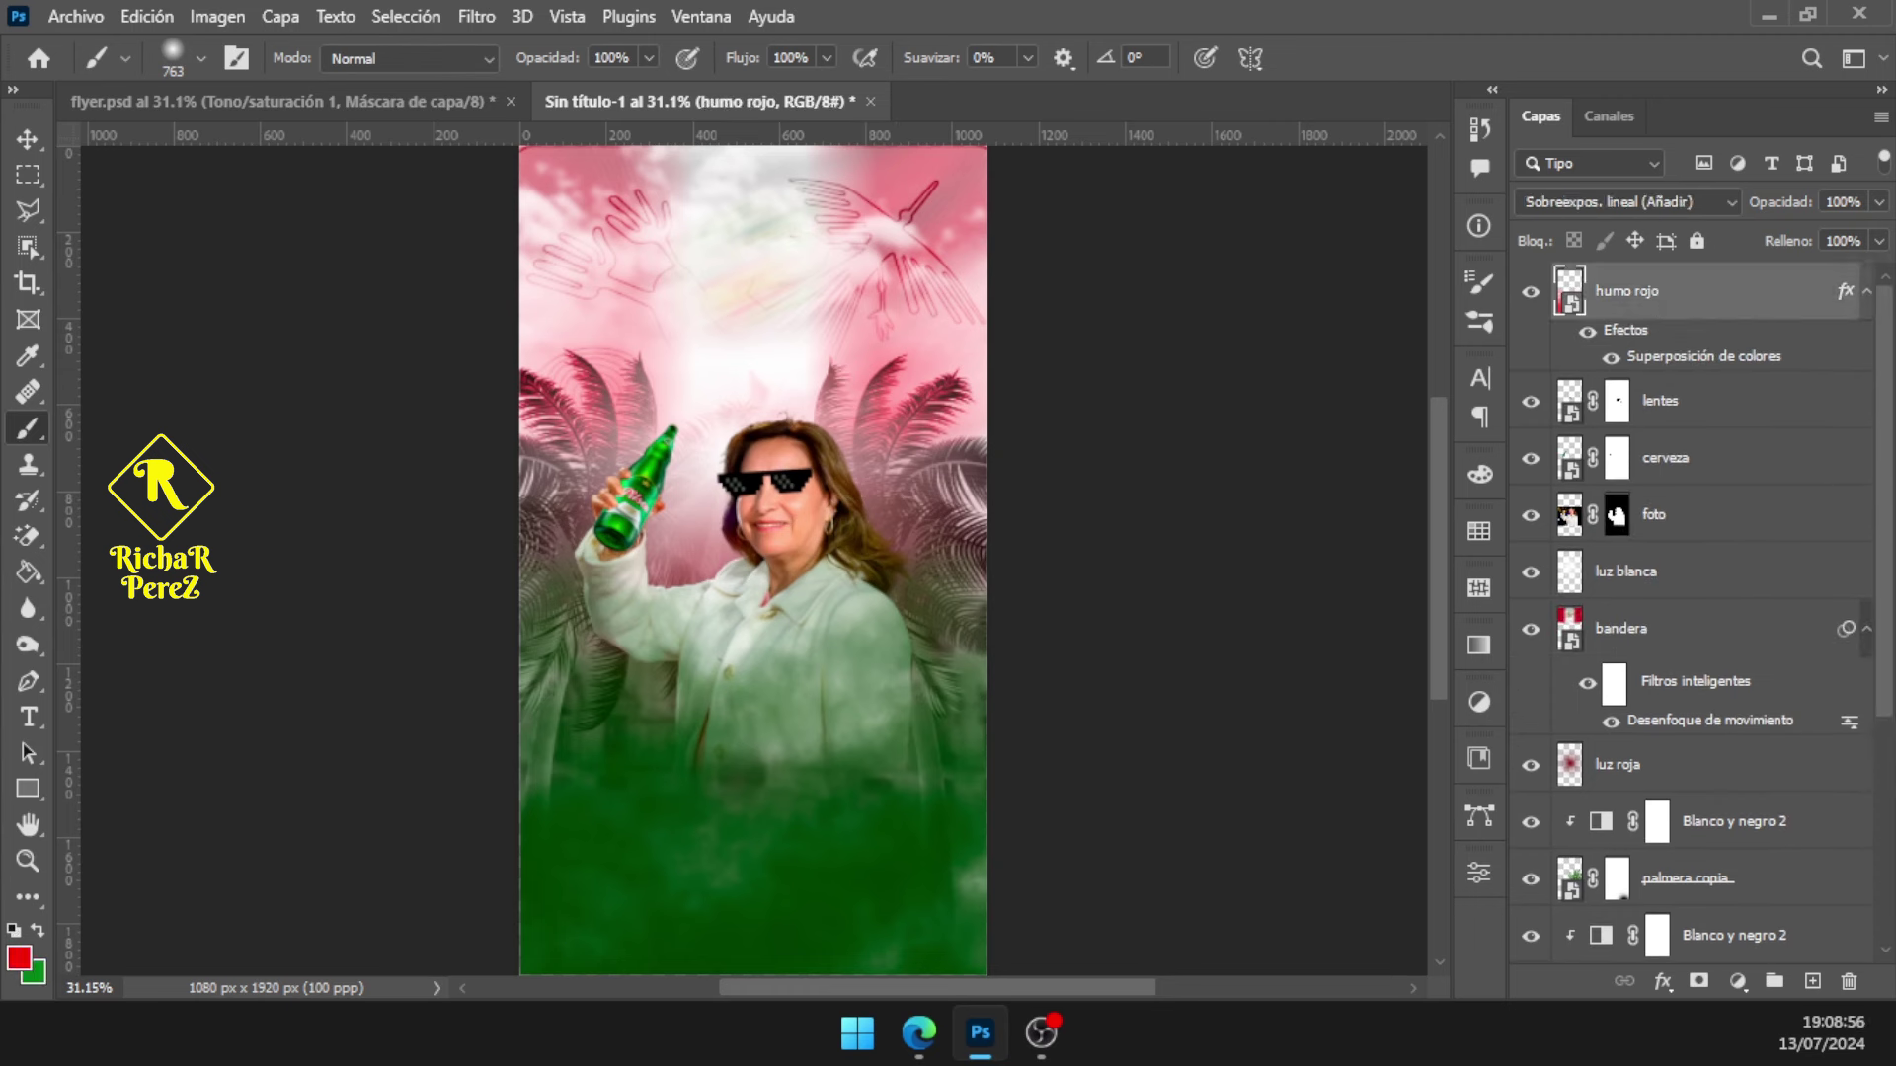
pyautogui.click(918, 1031)
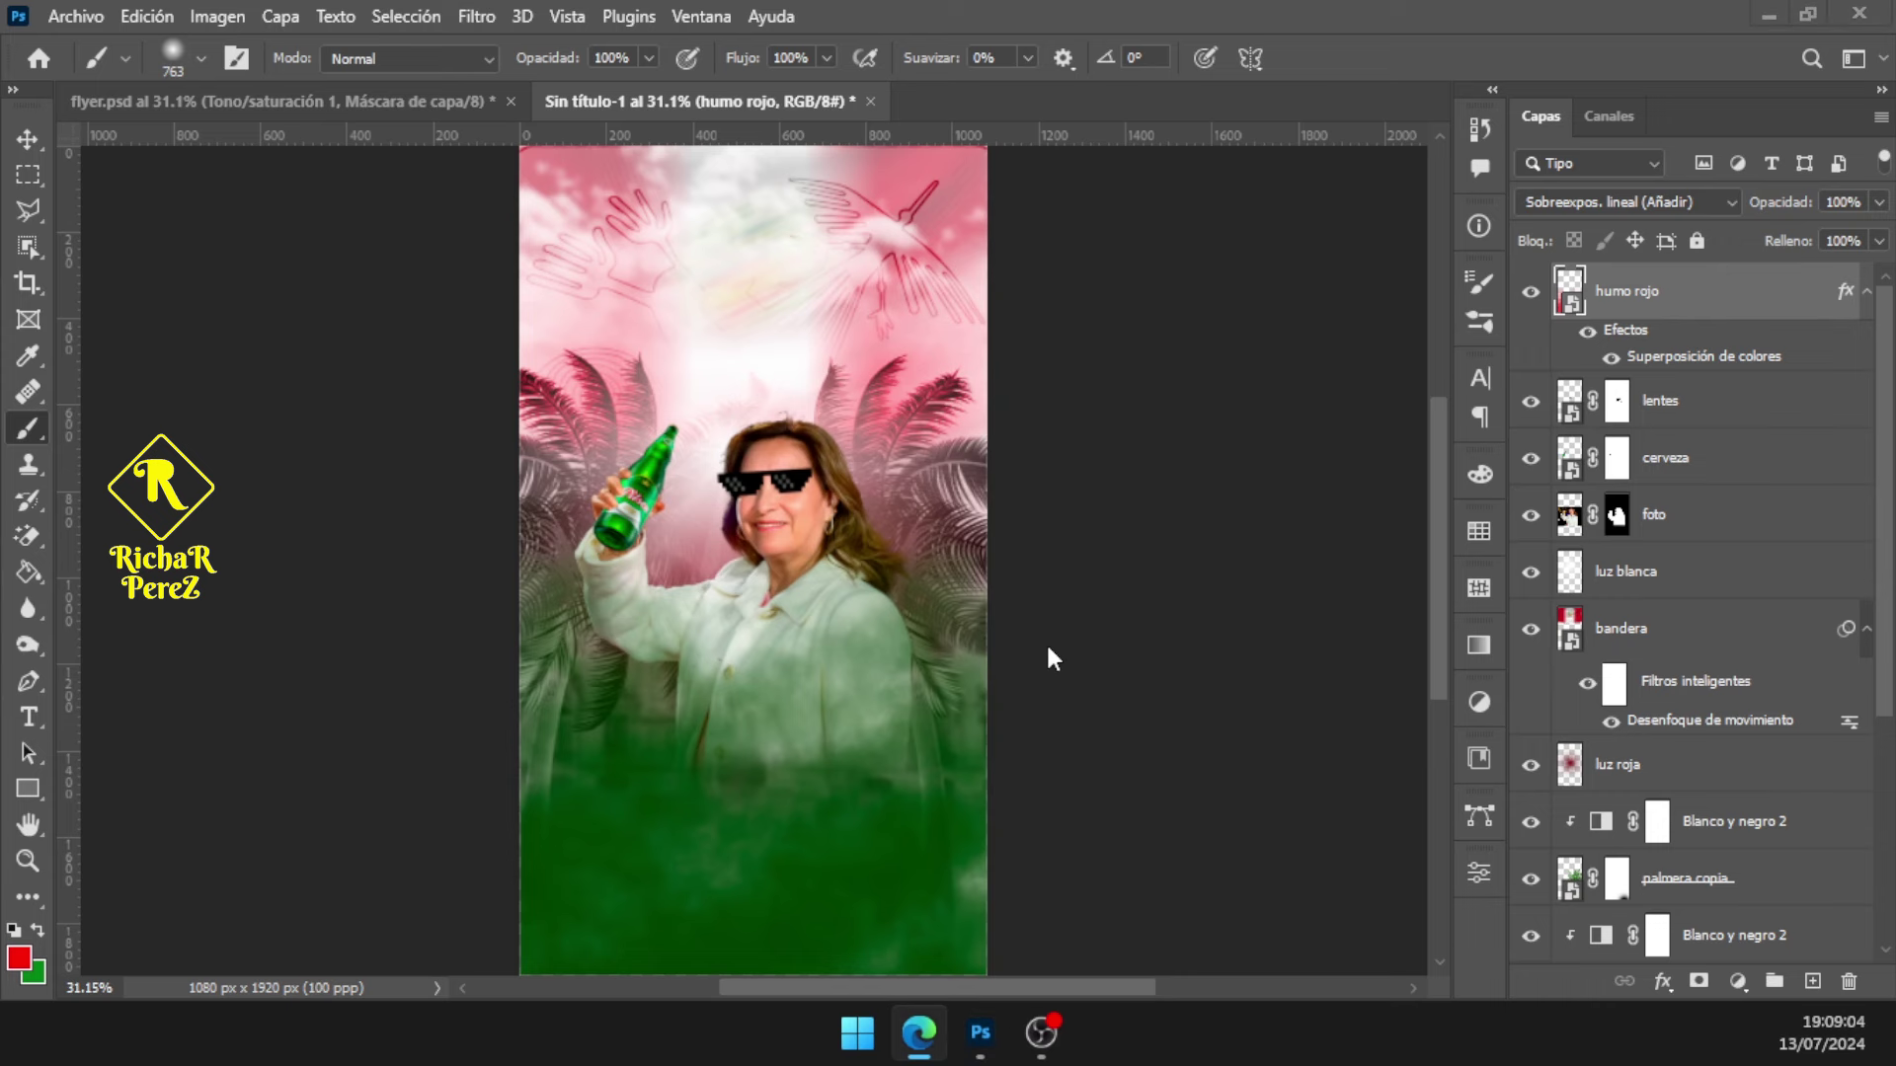
# Place the CERVEZAS image embedded and position it below the woman
pyautogui.click(75, 15)
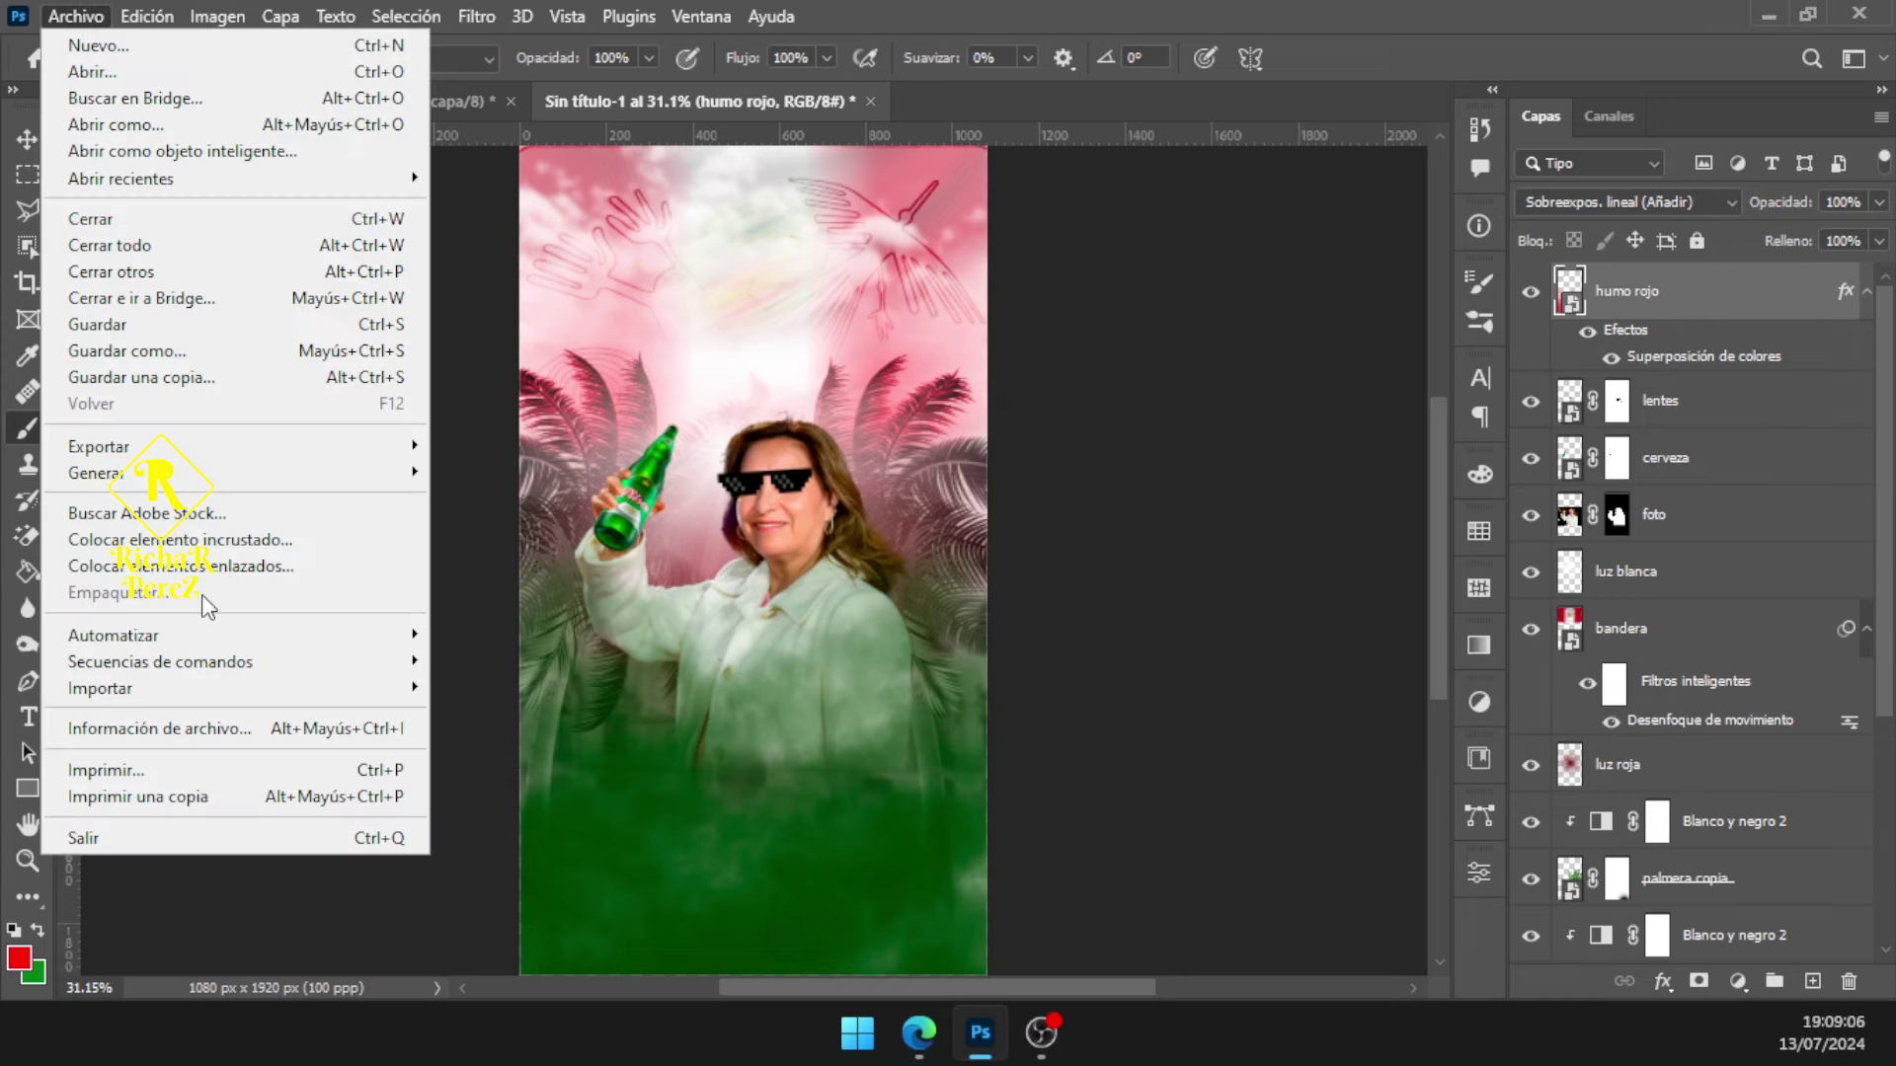
pyautogui.click(250, 558)
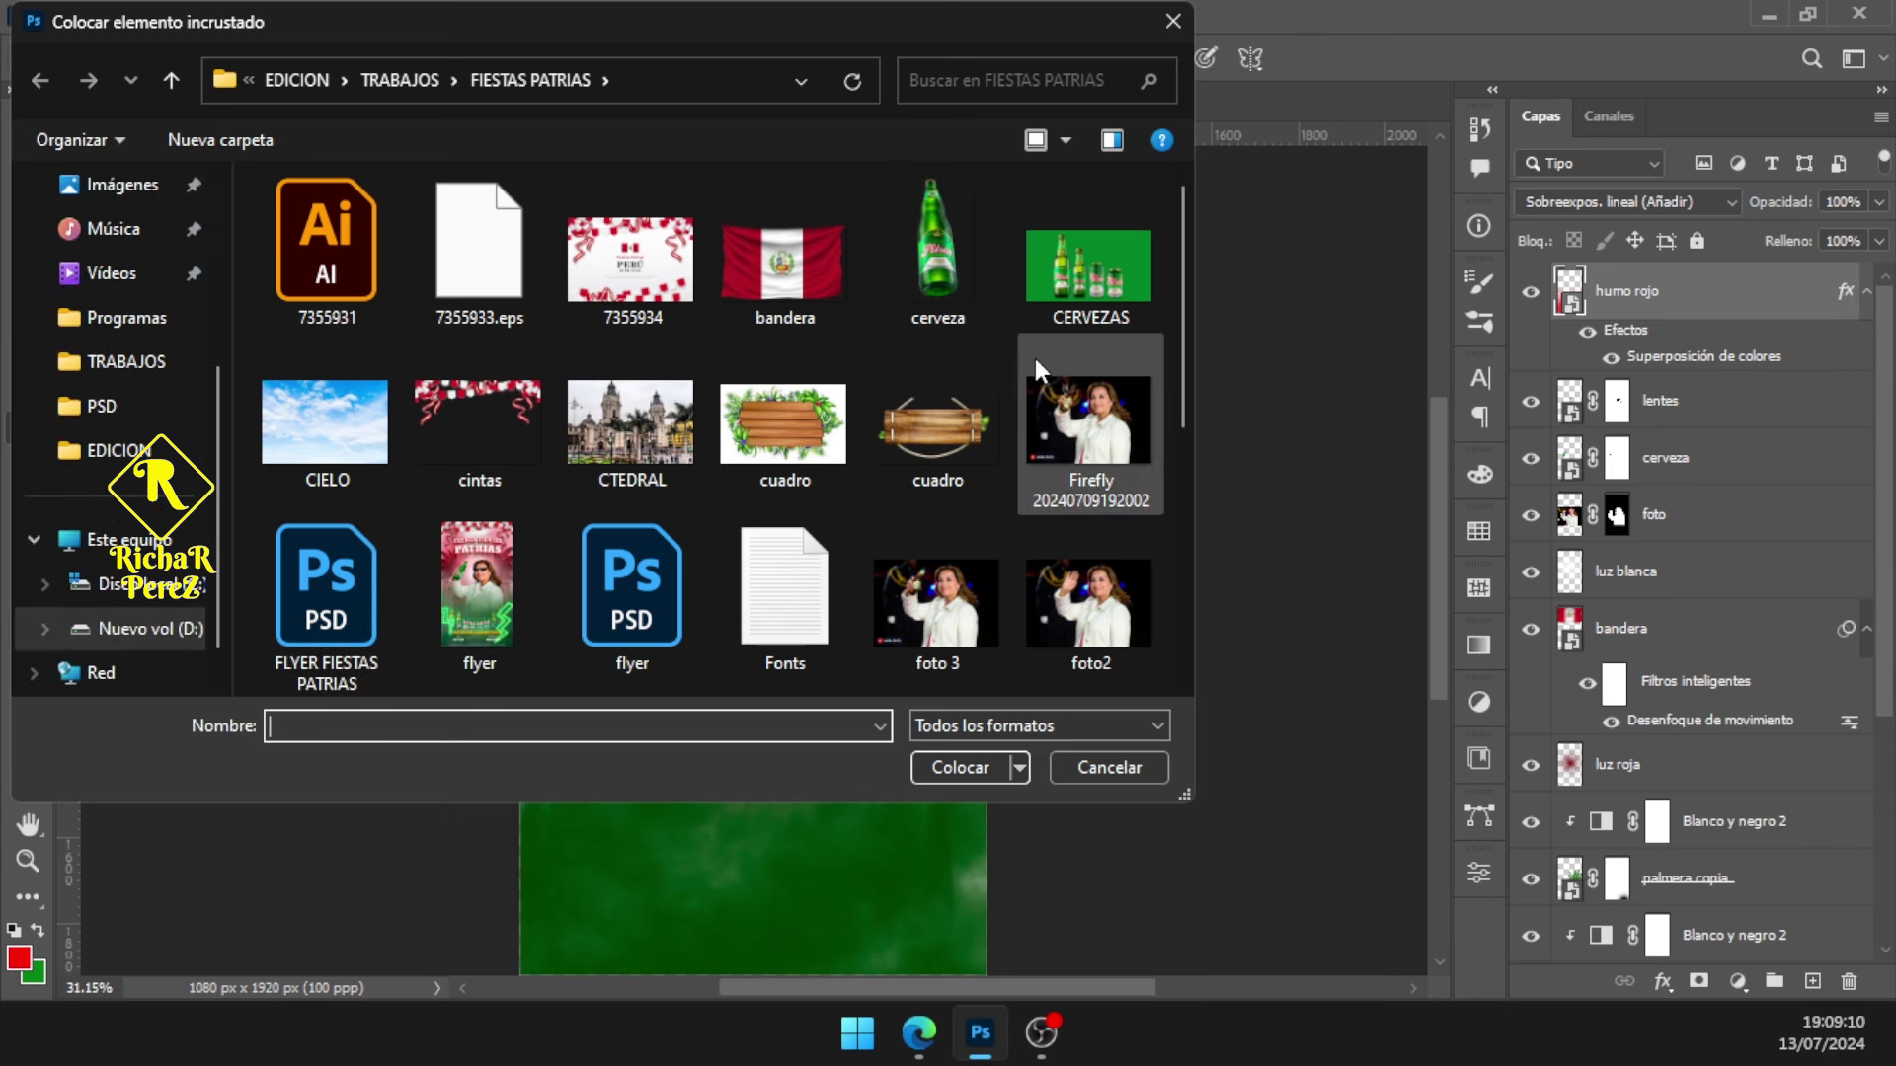
pyautogui.click(1074, 302)
pyautogui.click(962, 772)
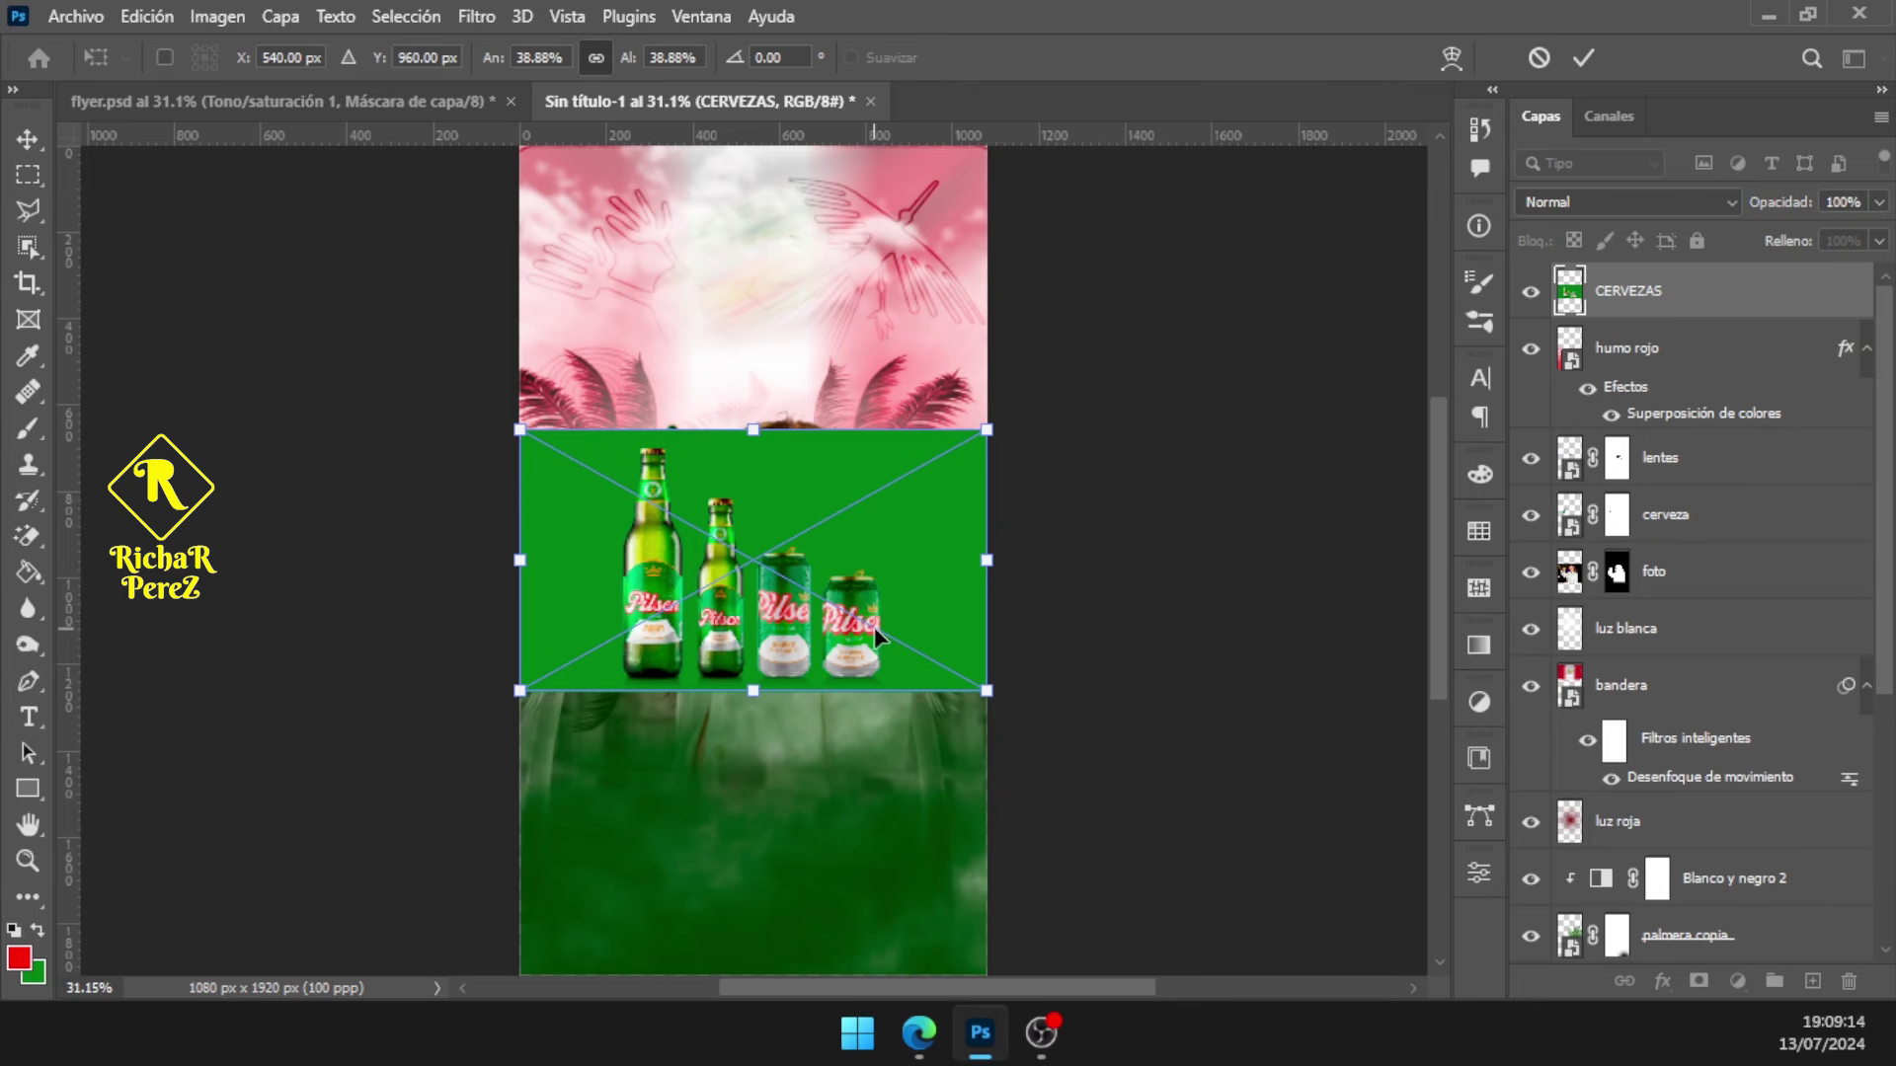
pyautogui.moveTo(888, 656); pyautogui.dragTo(890, 786)
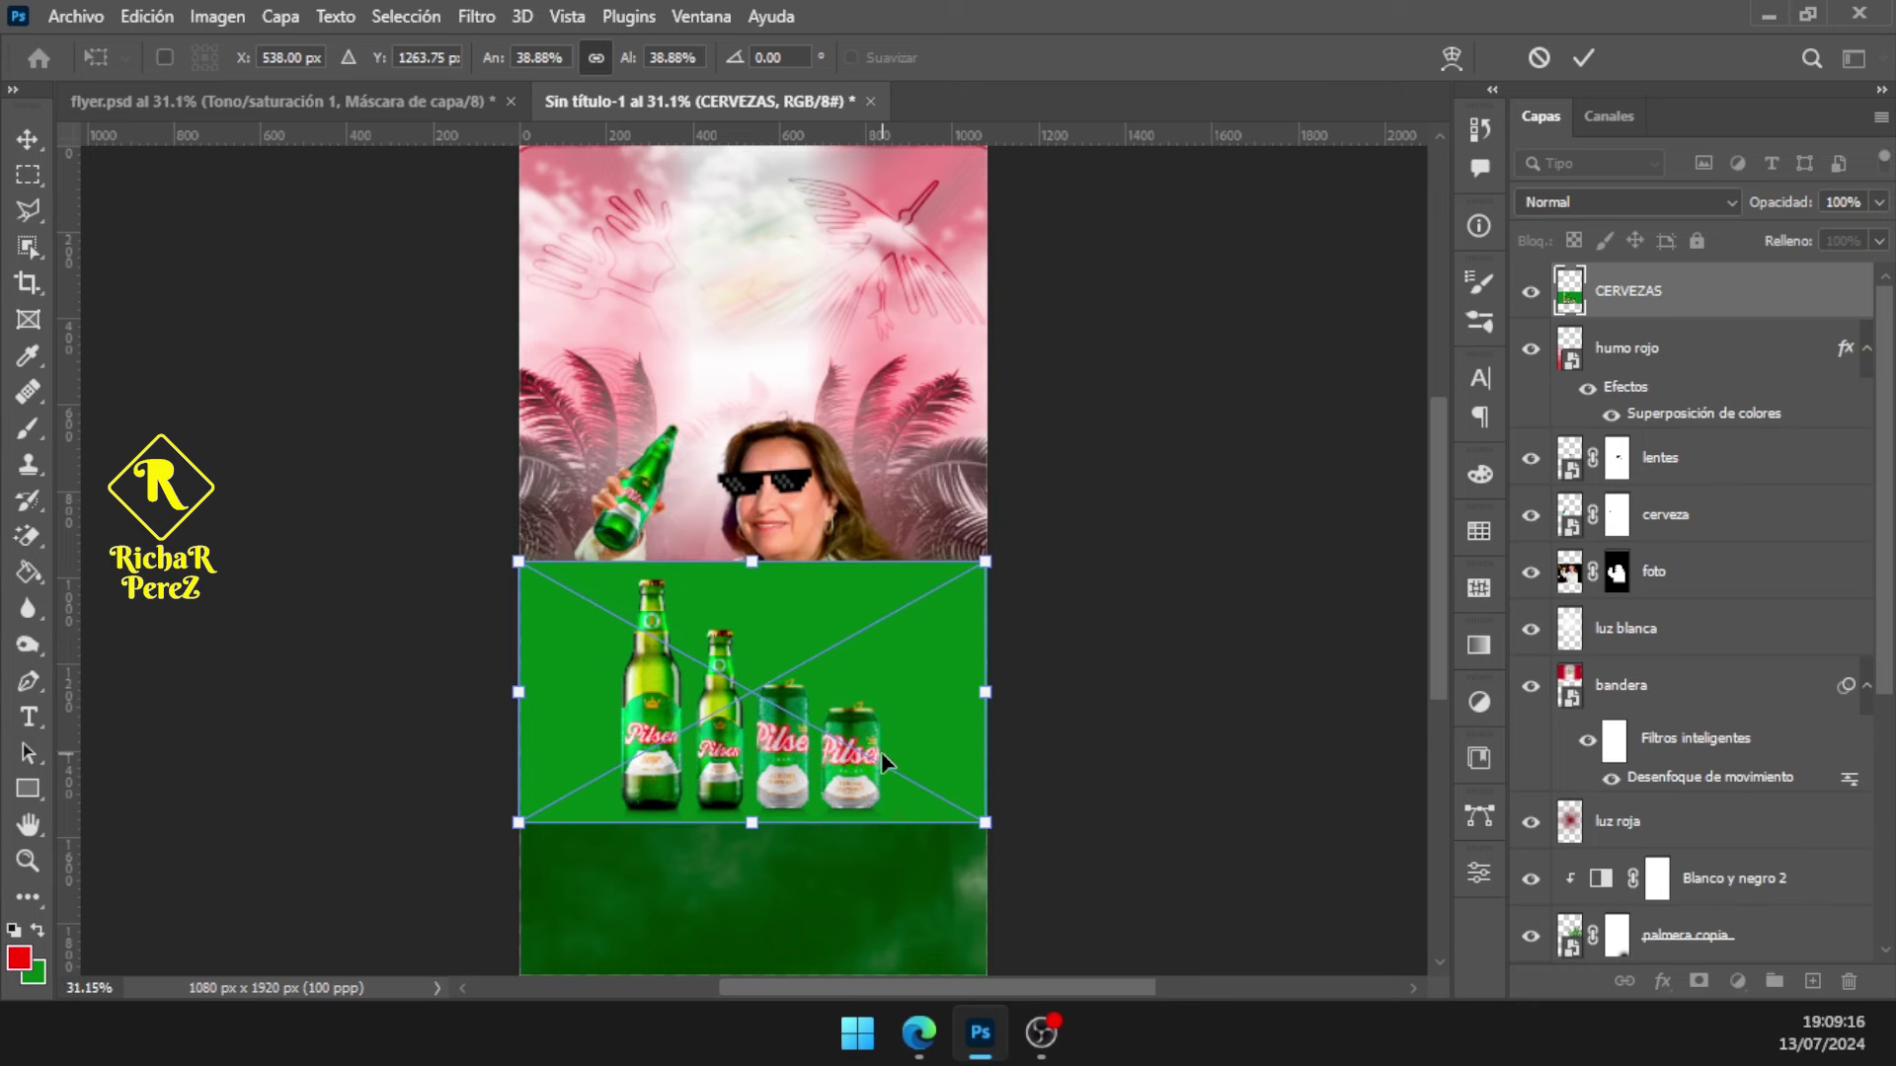
pyautogui.press('Return')
# Select the Background Eraser tool from the eraser options
pyautogui.press('b')
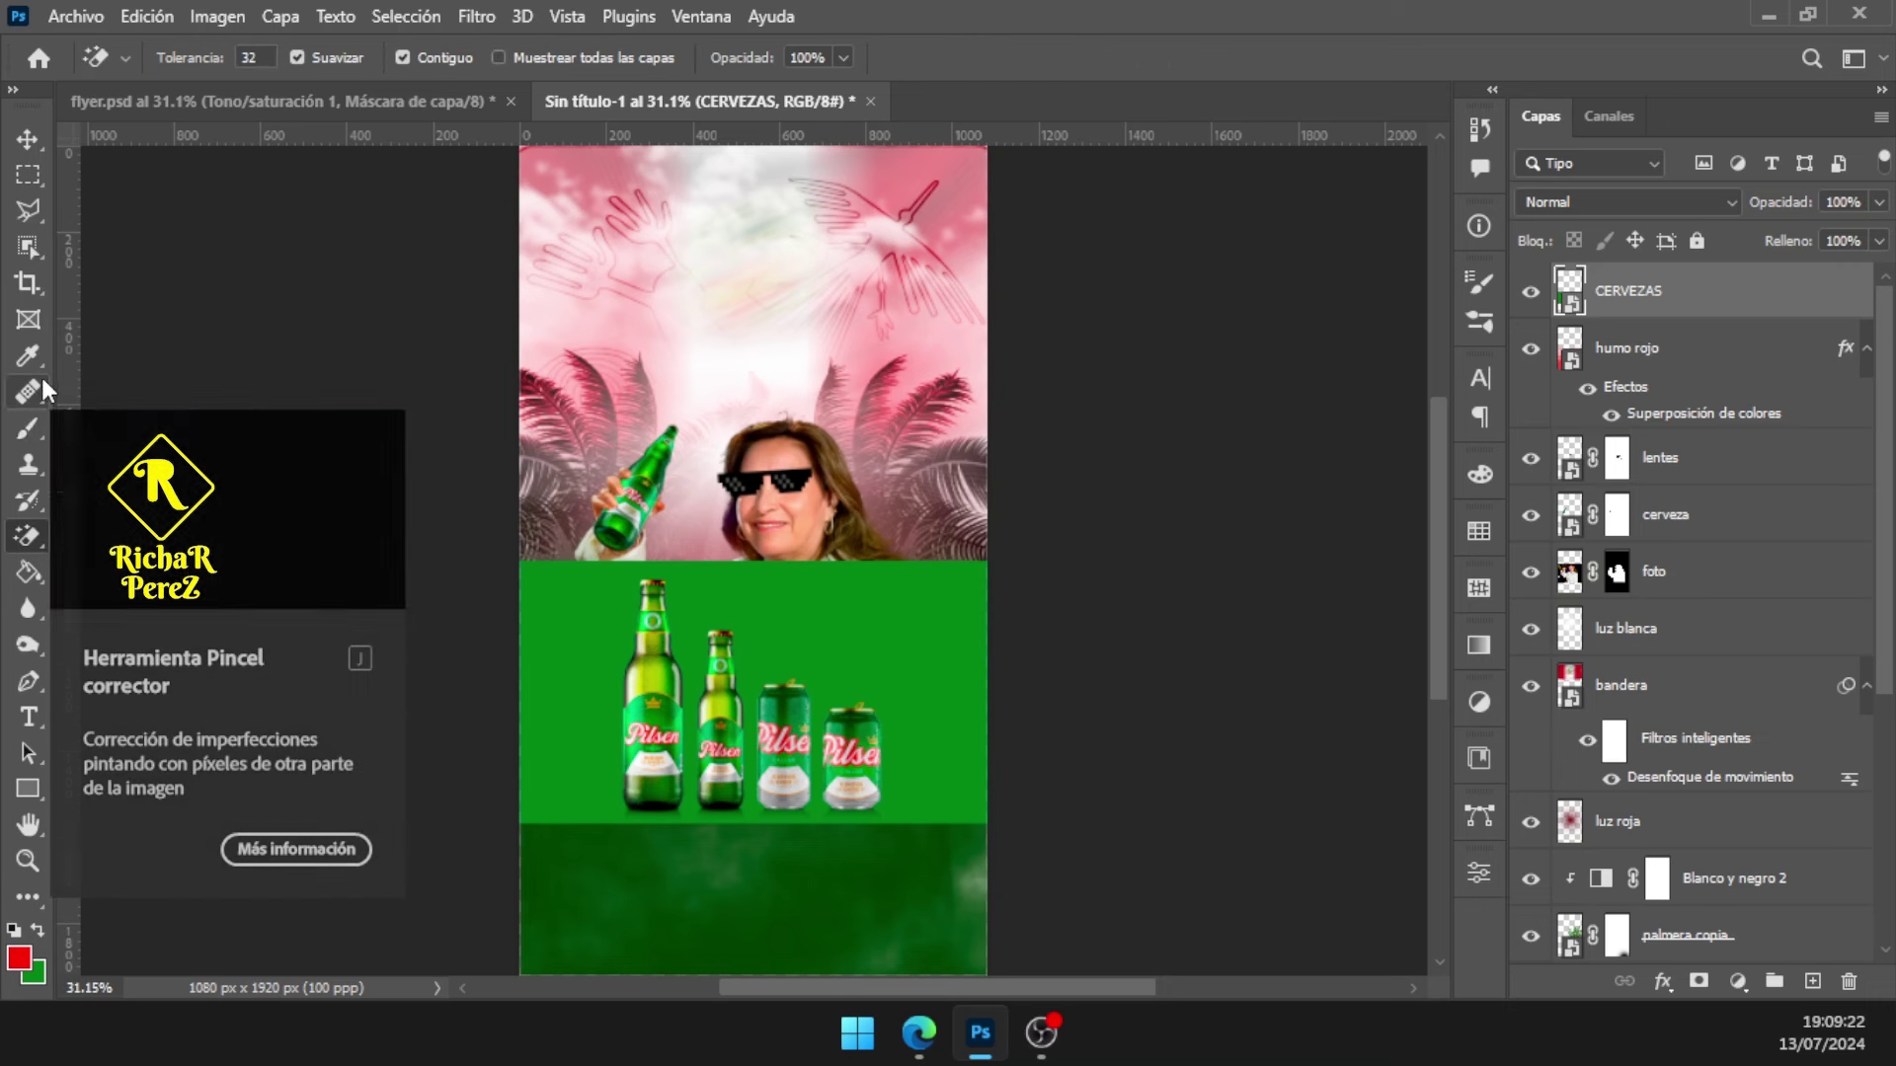
pyautogui.click(27, 535)
pyautogui.rightClick(32, 537)
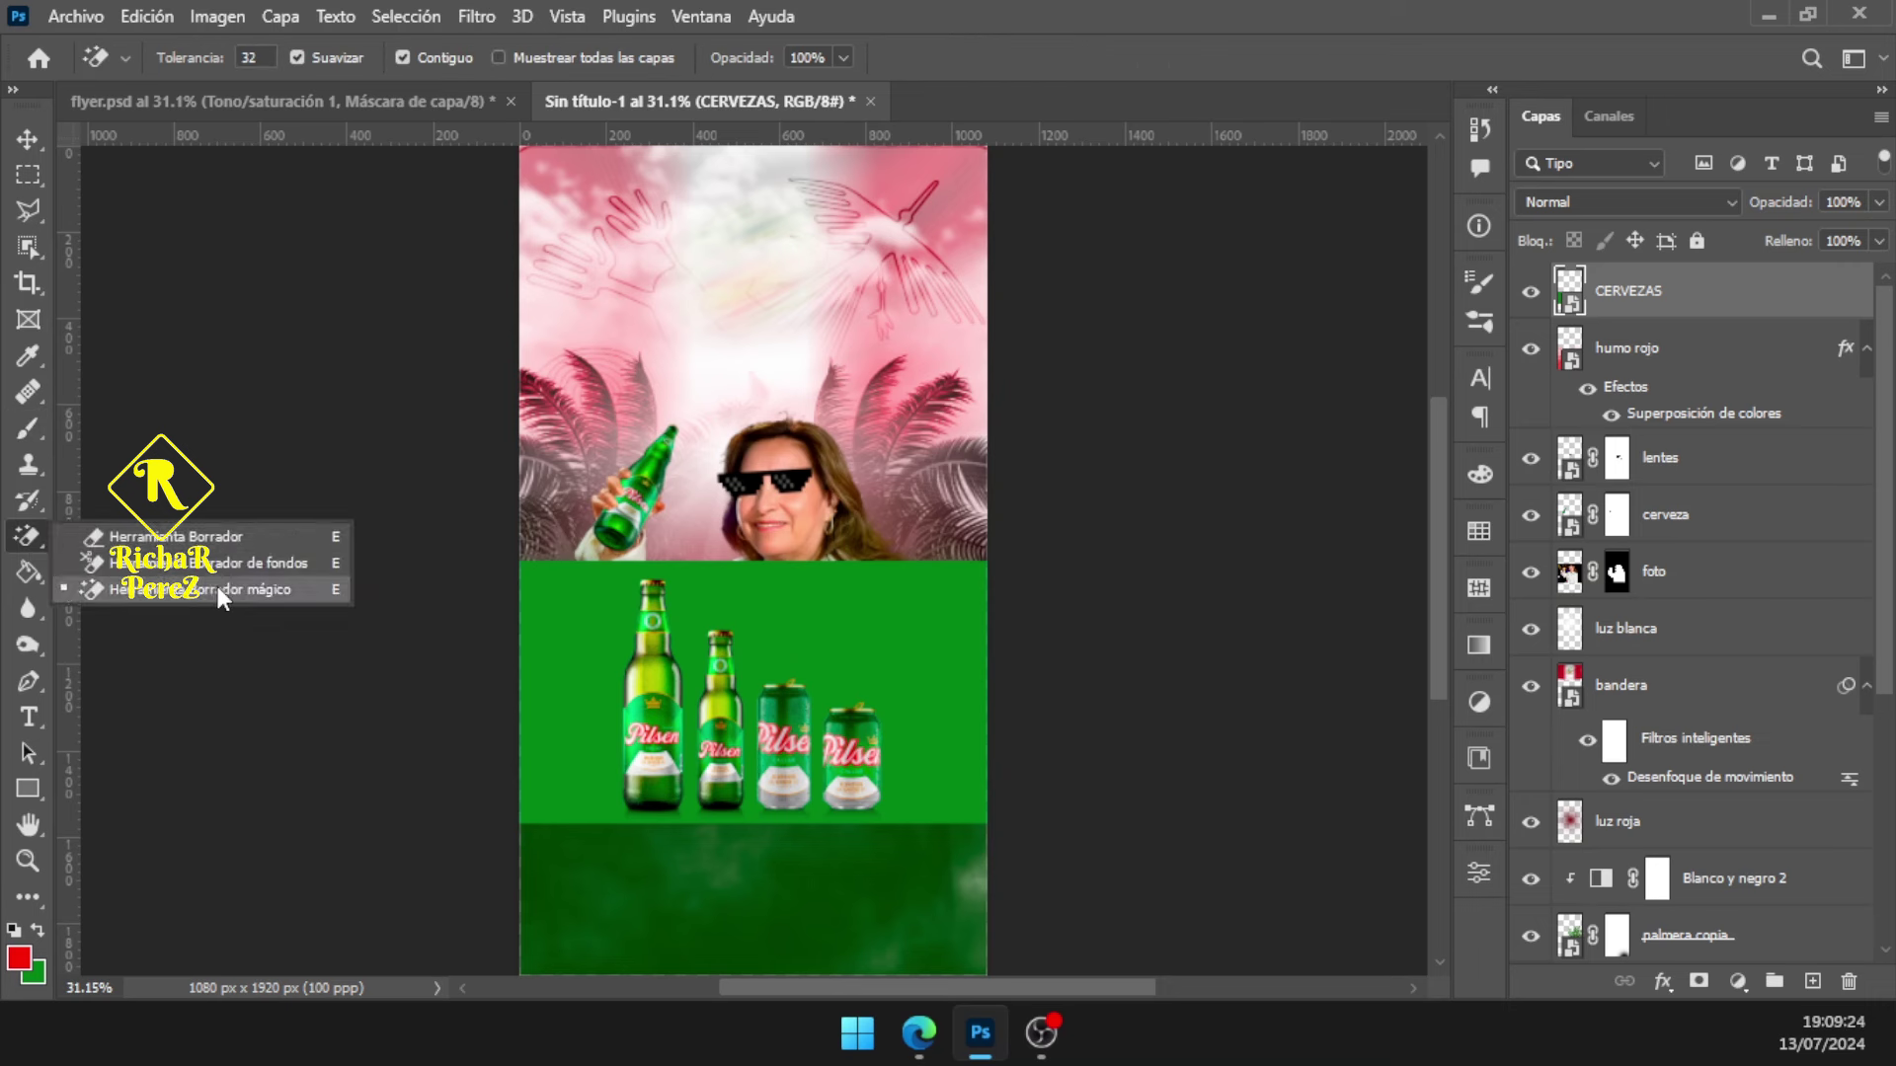
pyautogui.click(248, 570)
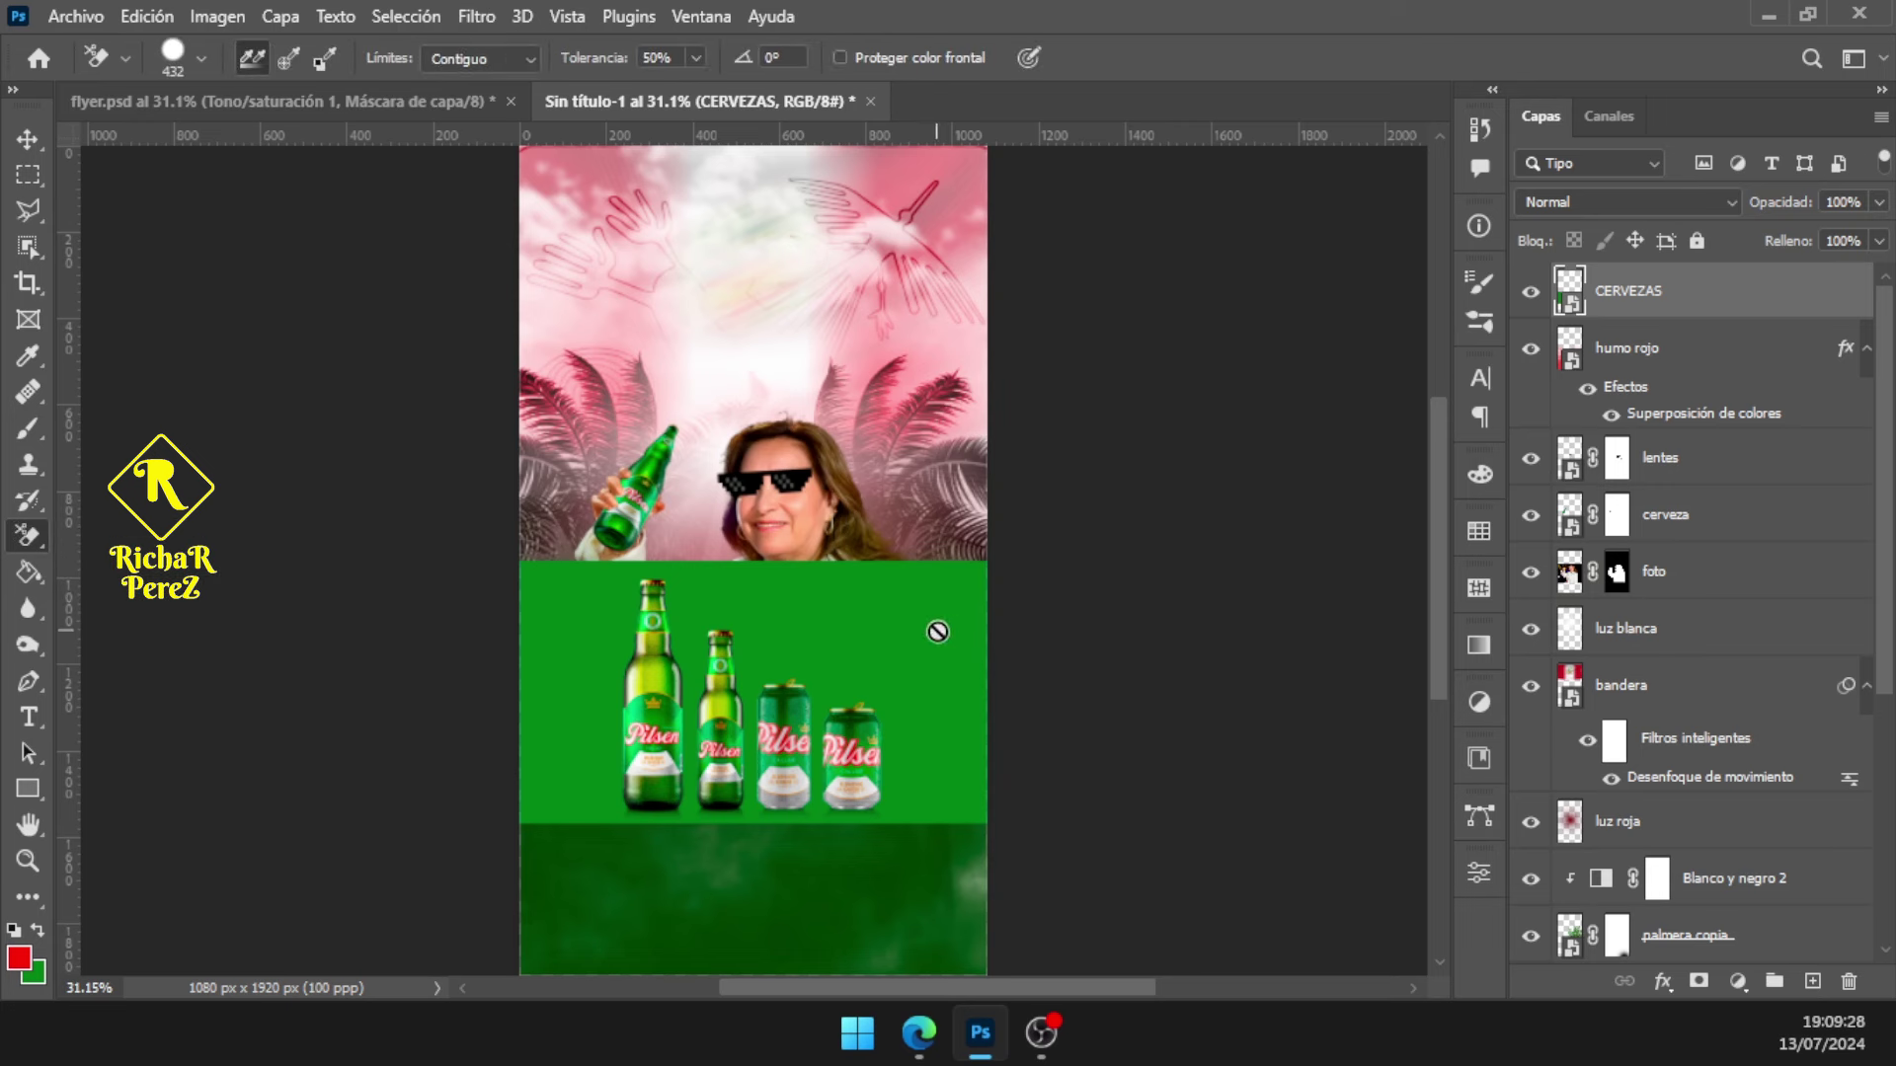
# Rasterize the CERVEZAS layer and try erasing its green backdrop around the bottles
pyautogui.rightClick(1728, 304)
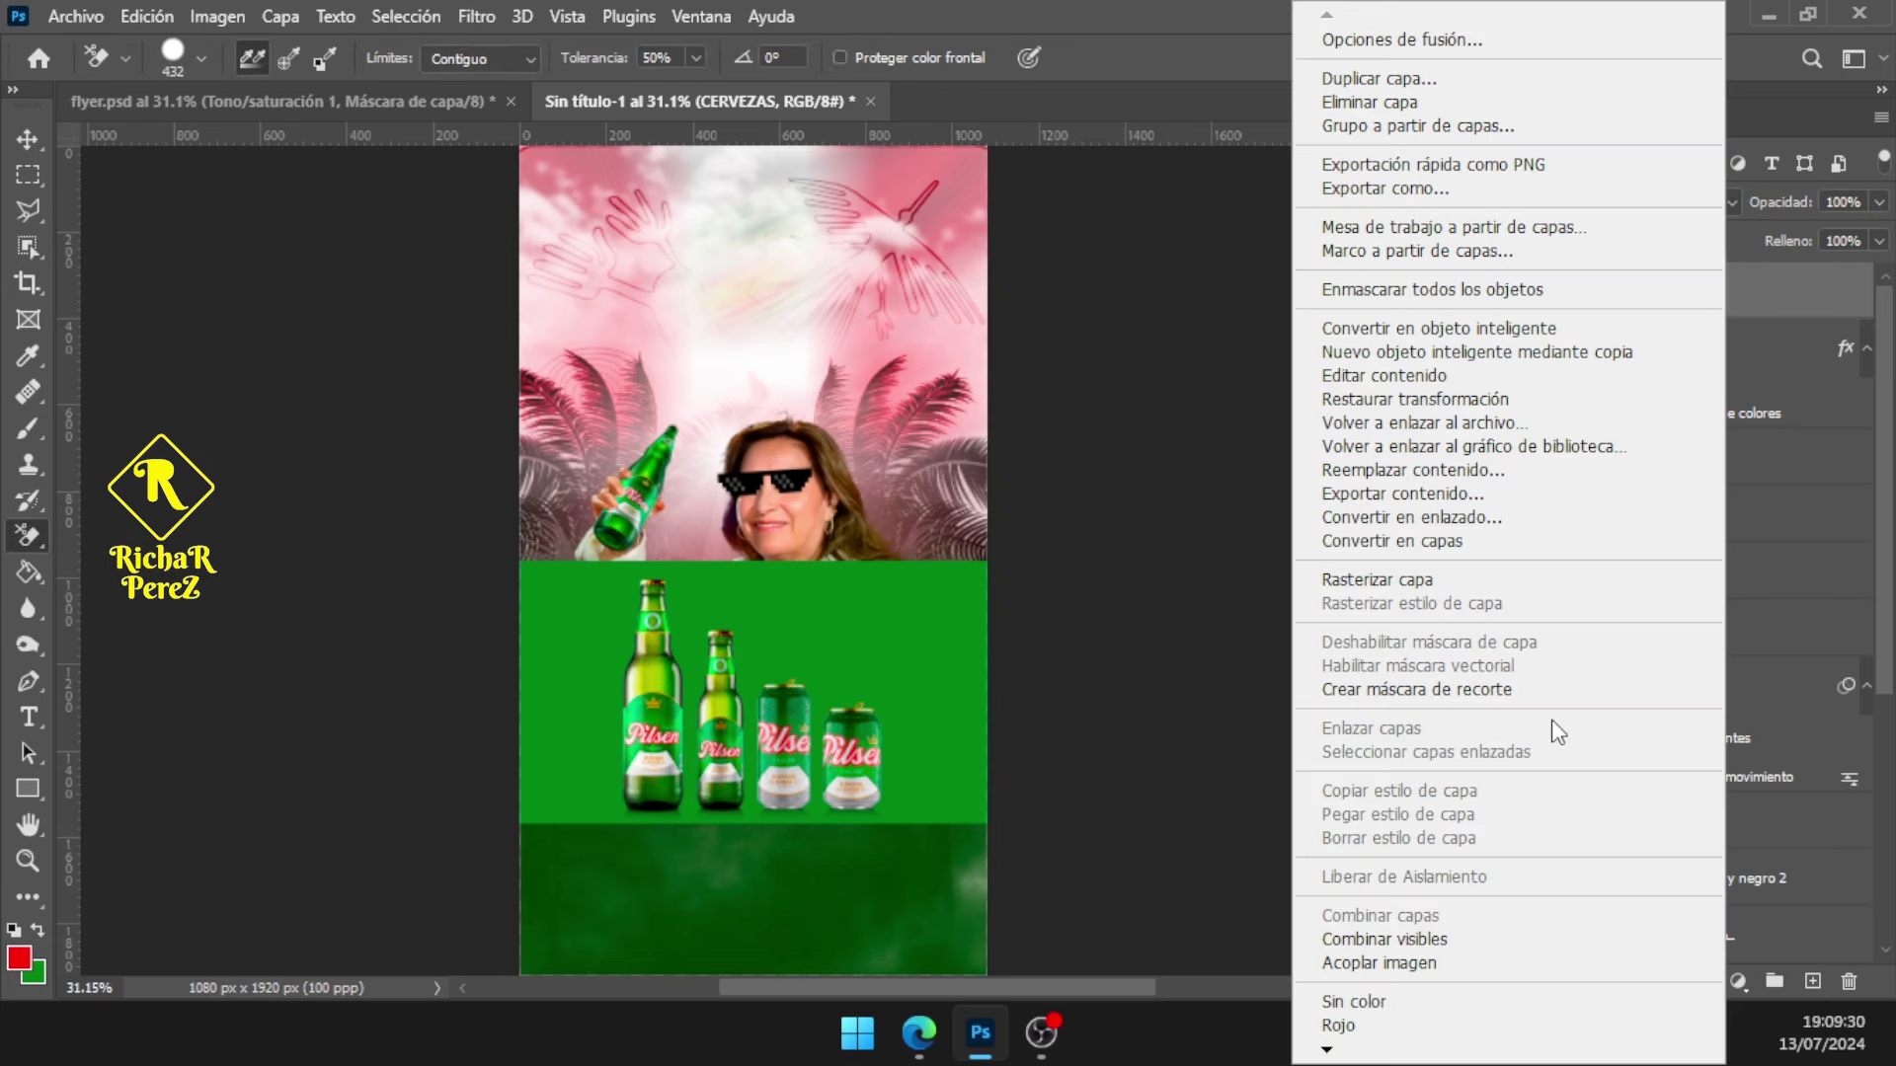
pyautogui.click(1429, 585)
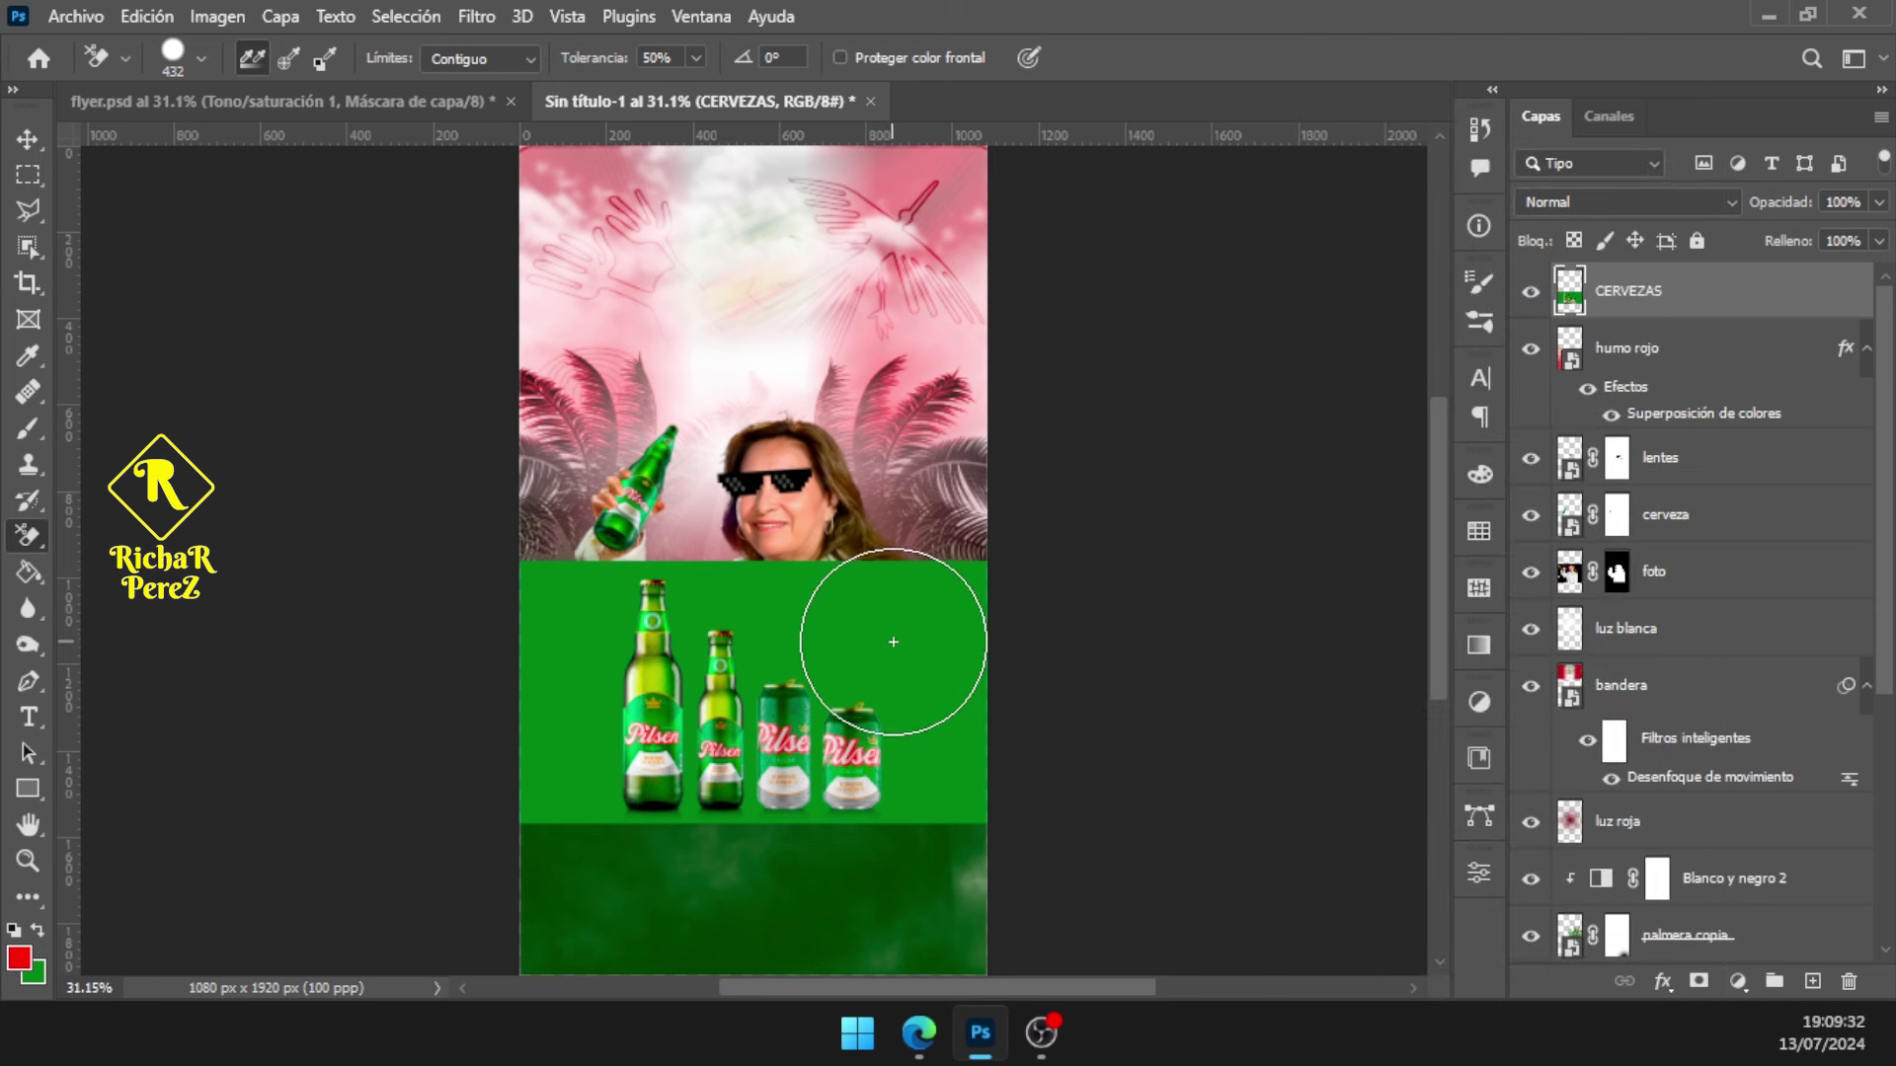
pyautogui.keyDown('alt'); pyautogui.click(922, 638); pyautogui.keyUp('alt')
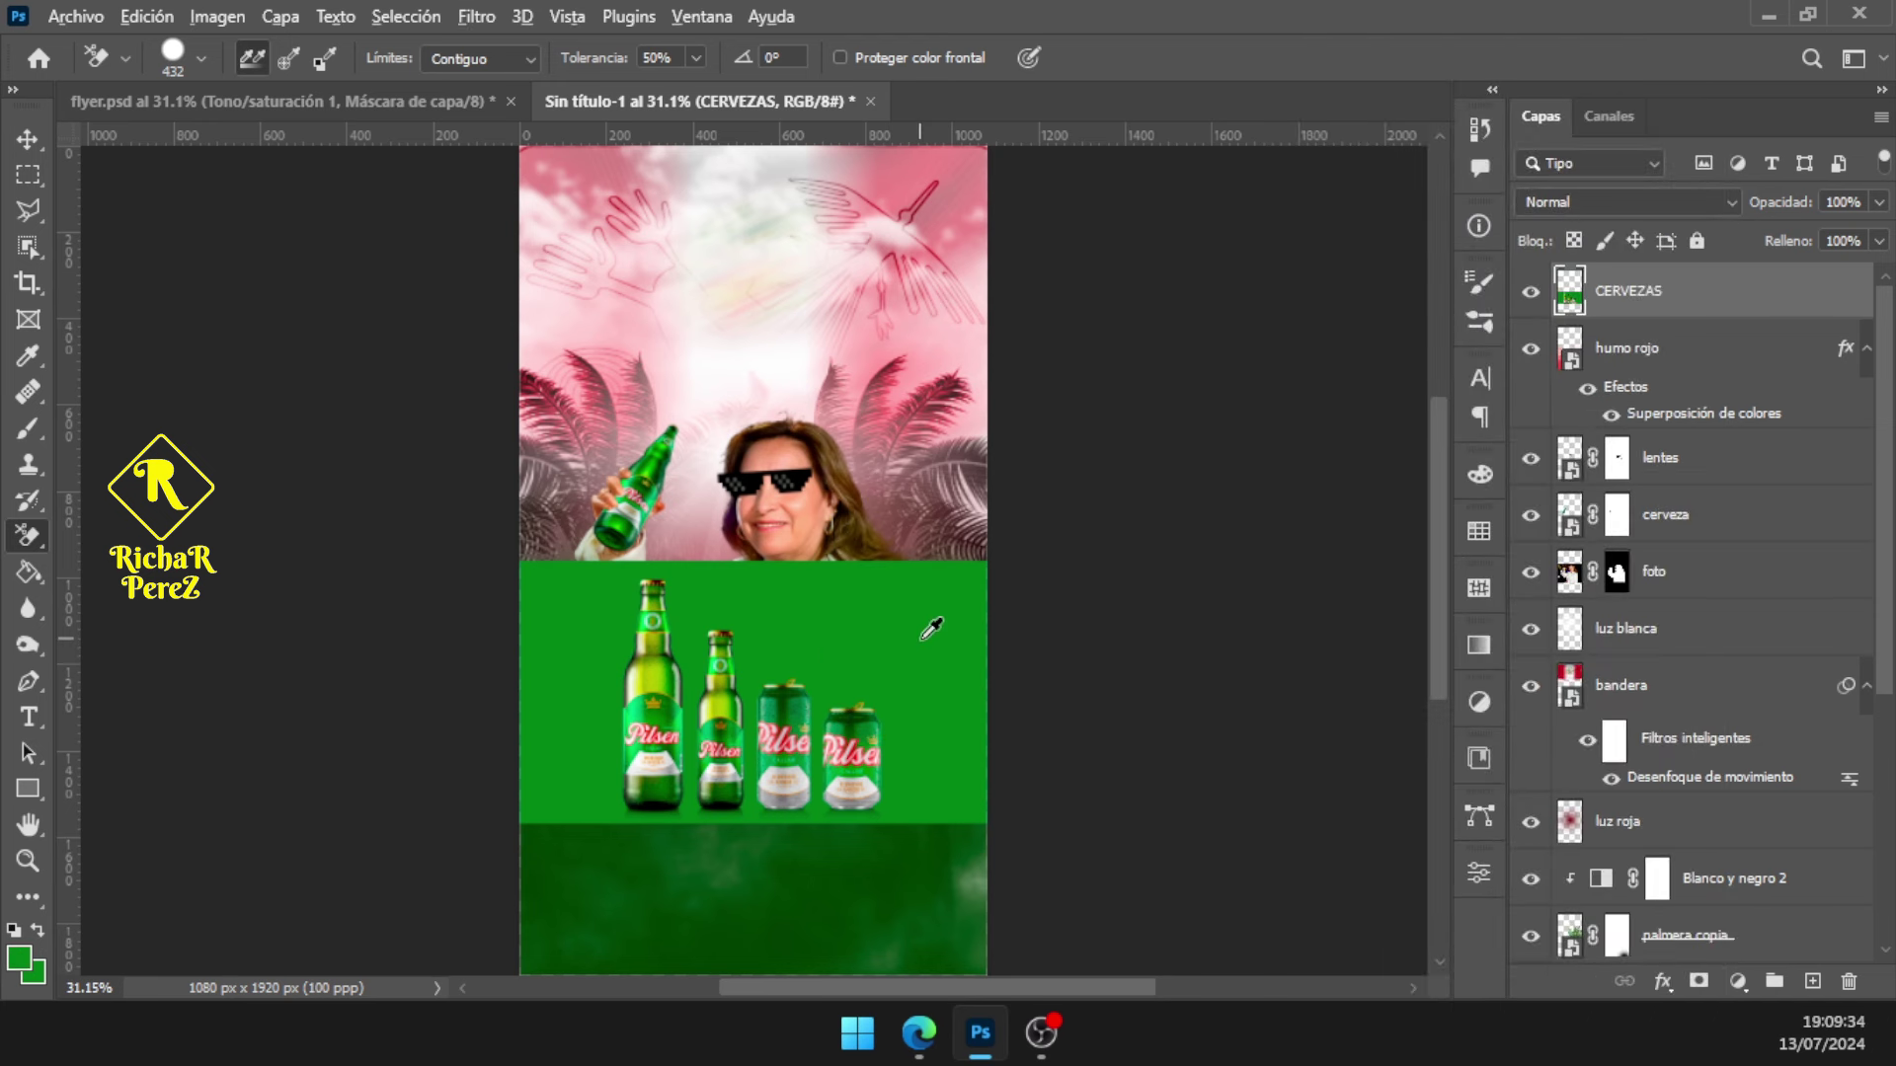
pyautogui.moveTo(931, 629)
pyautogui.mouseDown()
pyautogui.moveTo(528, 703)
pyautogui.moveTo(1099, 674)
pyautogui.mouseUp()
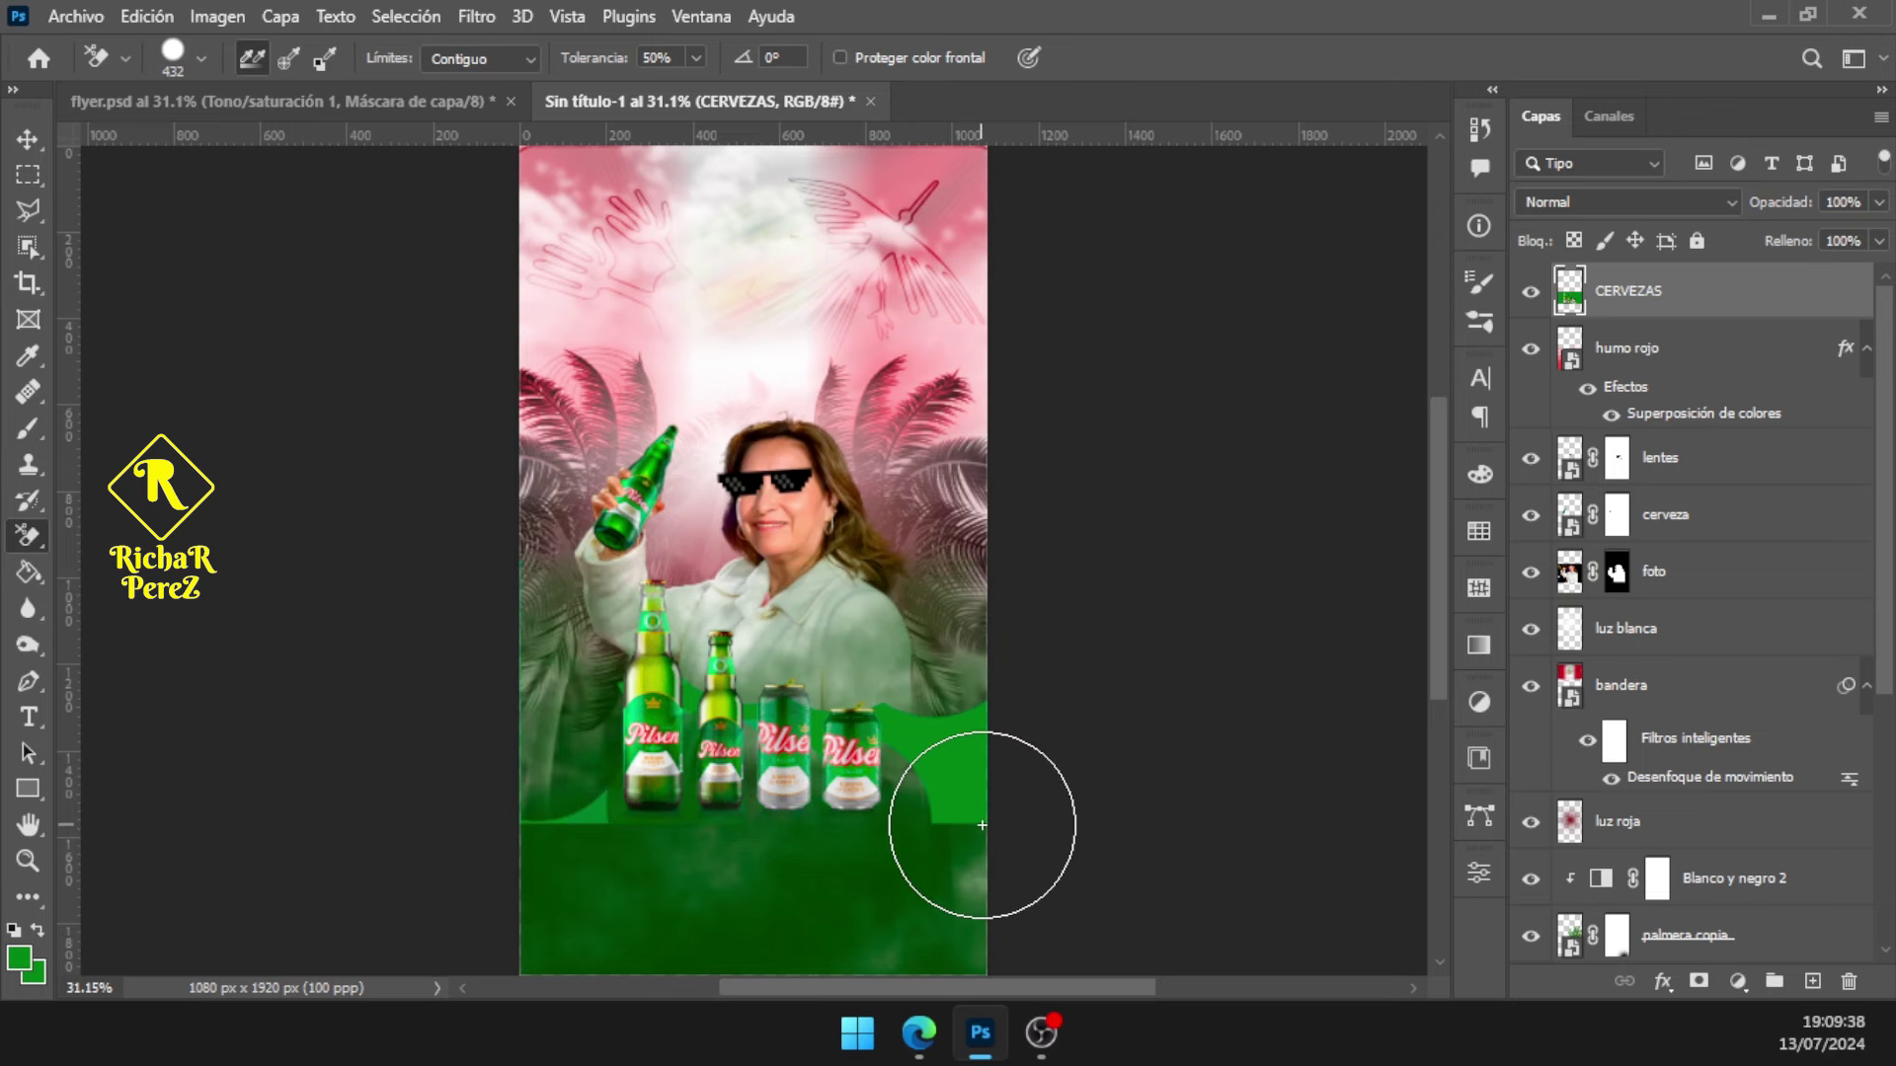
pyautogui.scroll(2, 977, 672)
pyautogui.scroll(3, 959, 653)
pyautogui.click(972, 631)
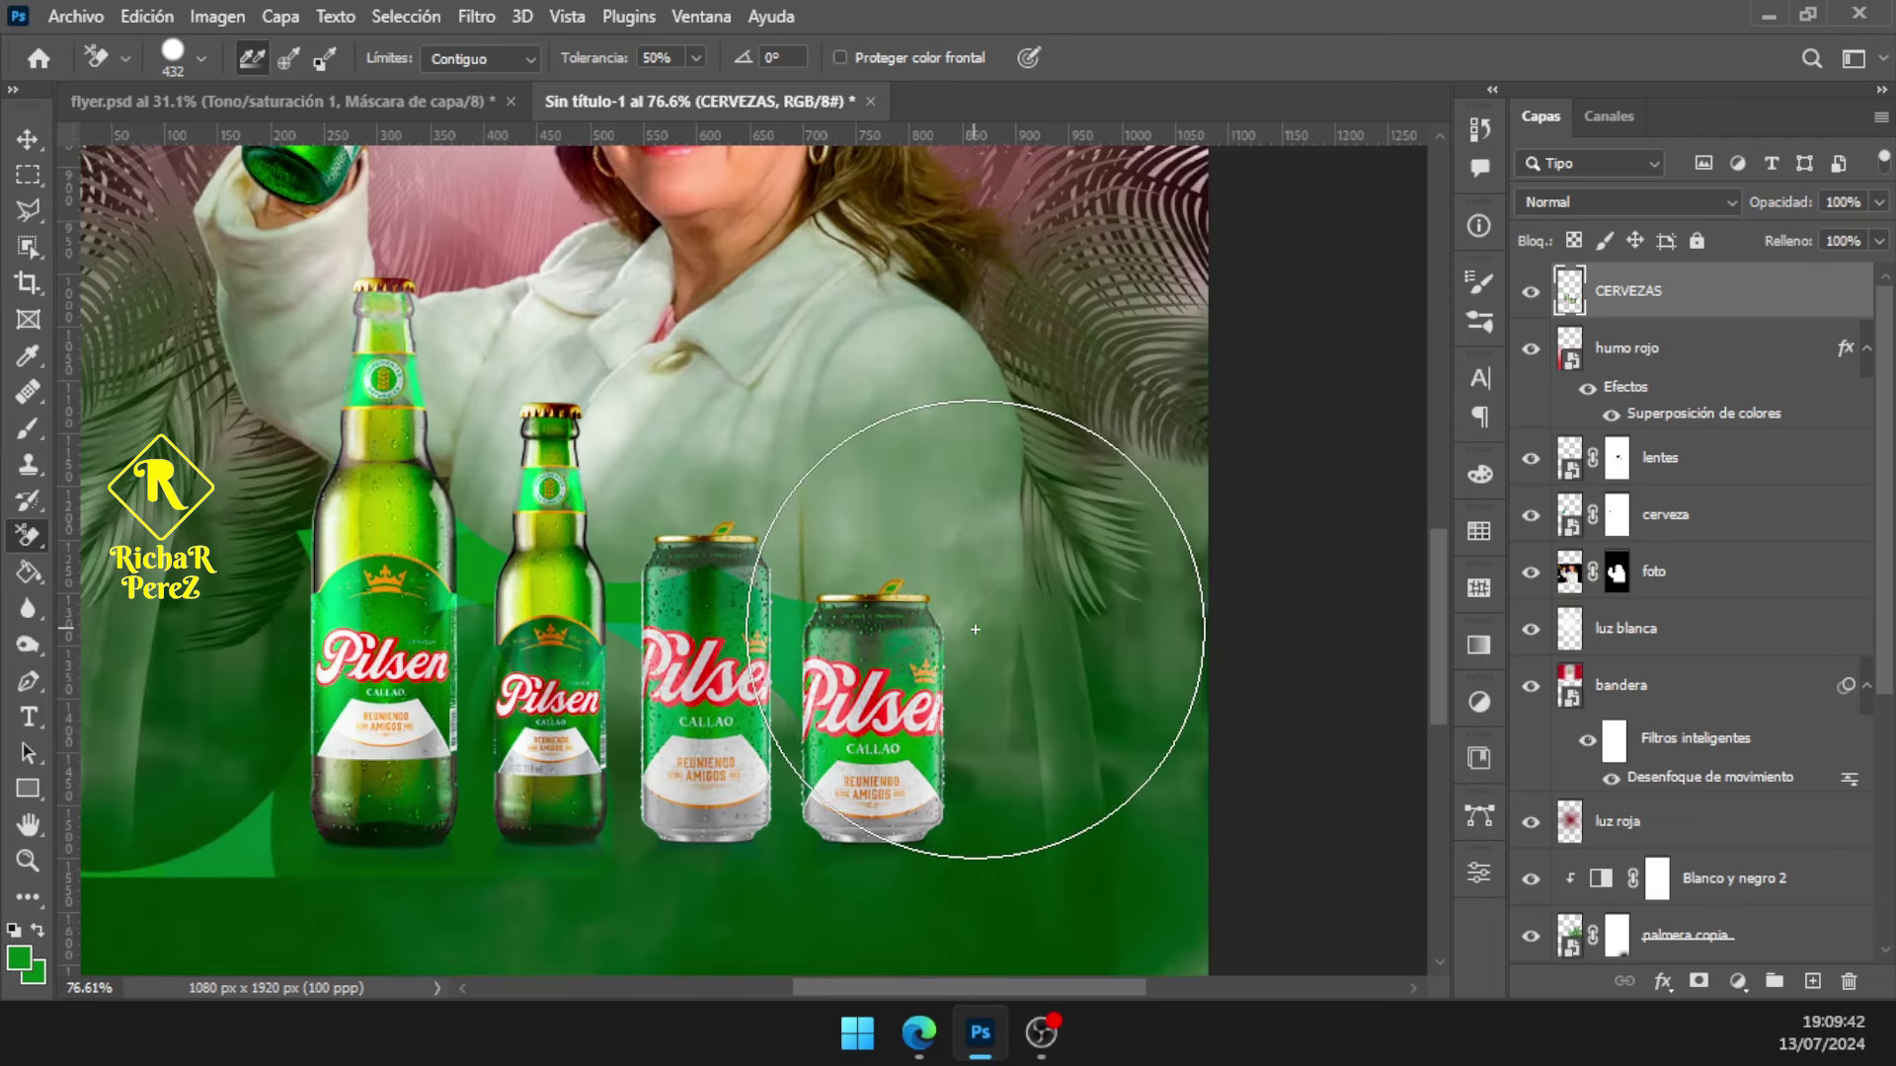
pyautogui.moveTo(974, 628)
pyautogui.mouseDown()
pyautogui.moveTo(790, 640)
pyautogui.moveTo(808, 636)
pyautogui.mouseUp()
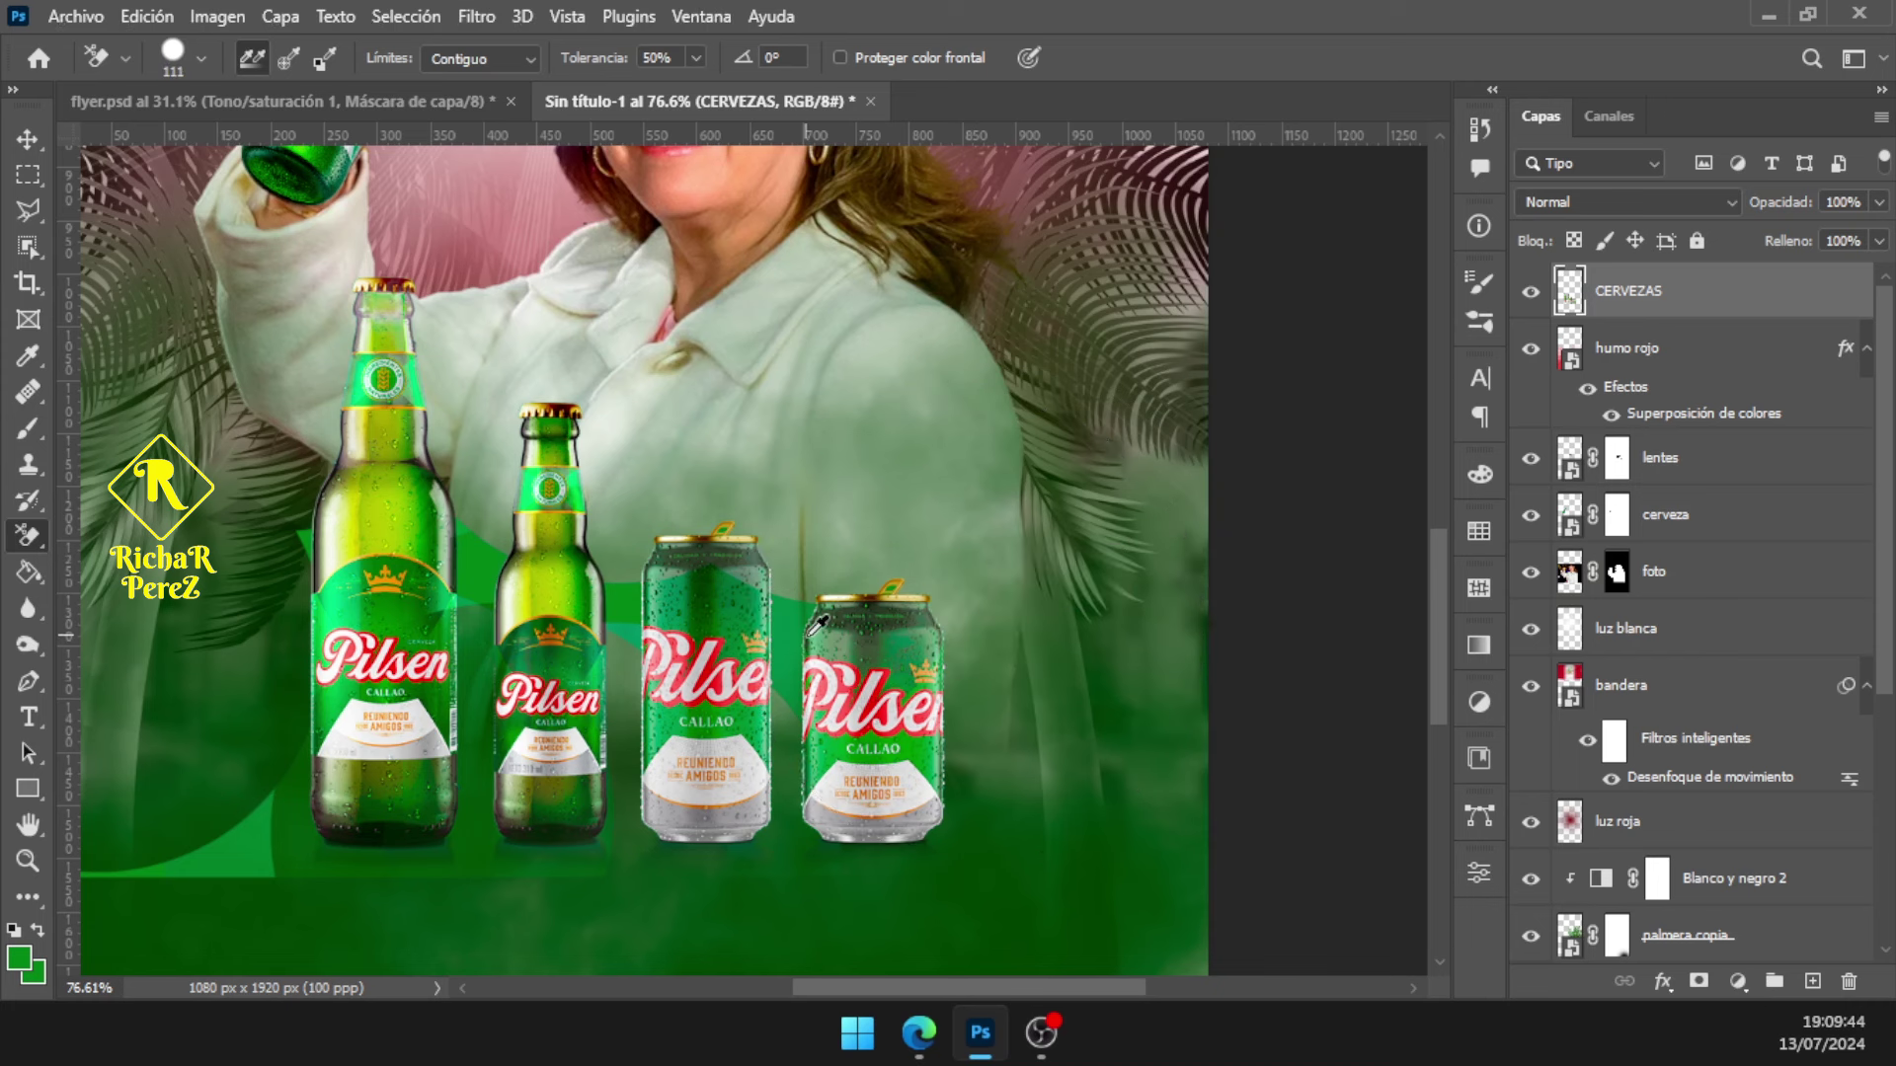
# Undo the stray eraser strokes on the CERVEZAS green background
pyautogui.hotkey('ctrl', 'z')
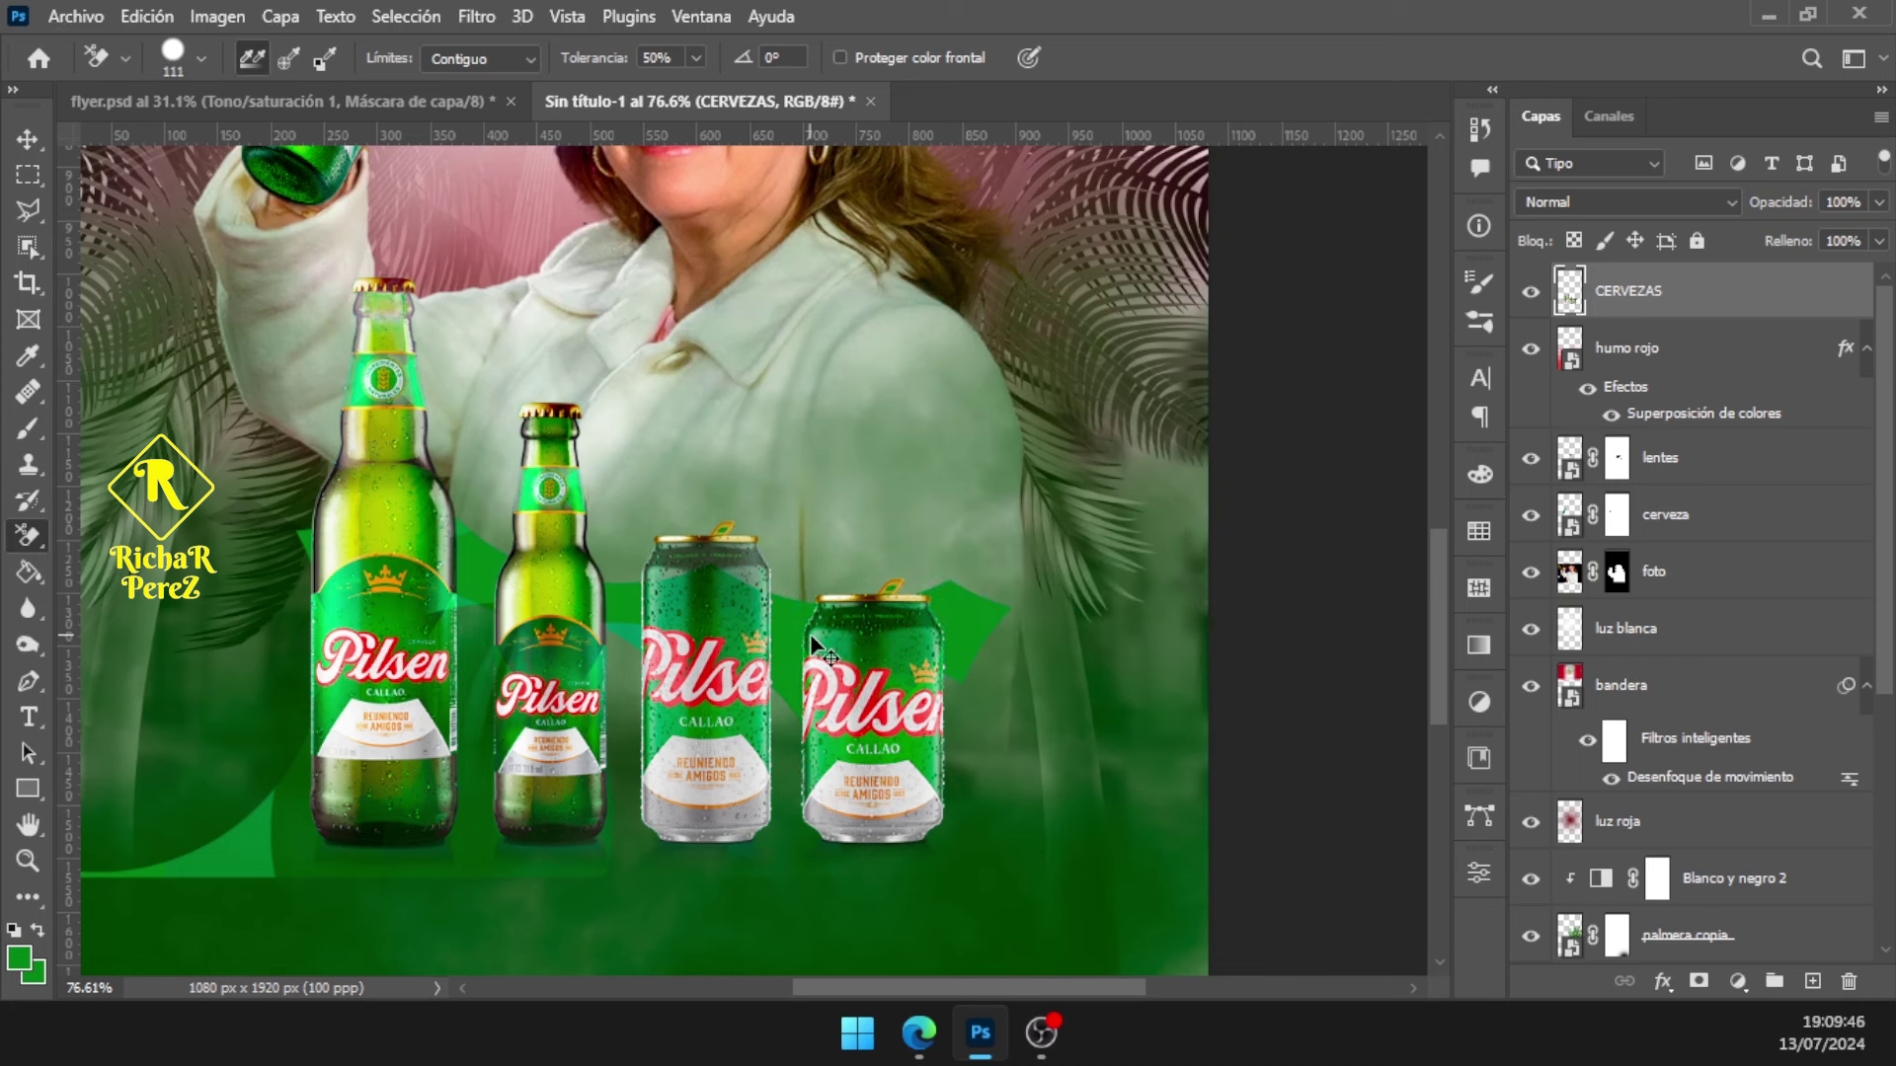
pyautogui.hotkey('ctrl', 'z')
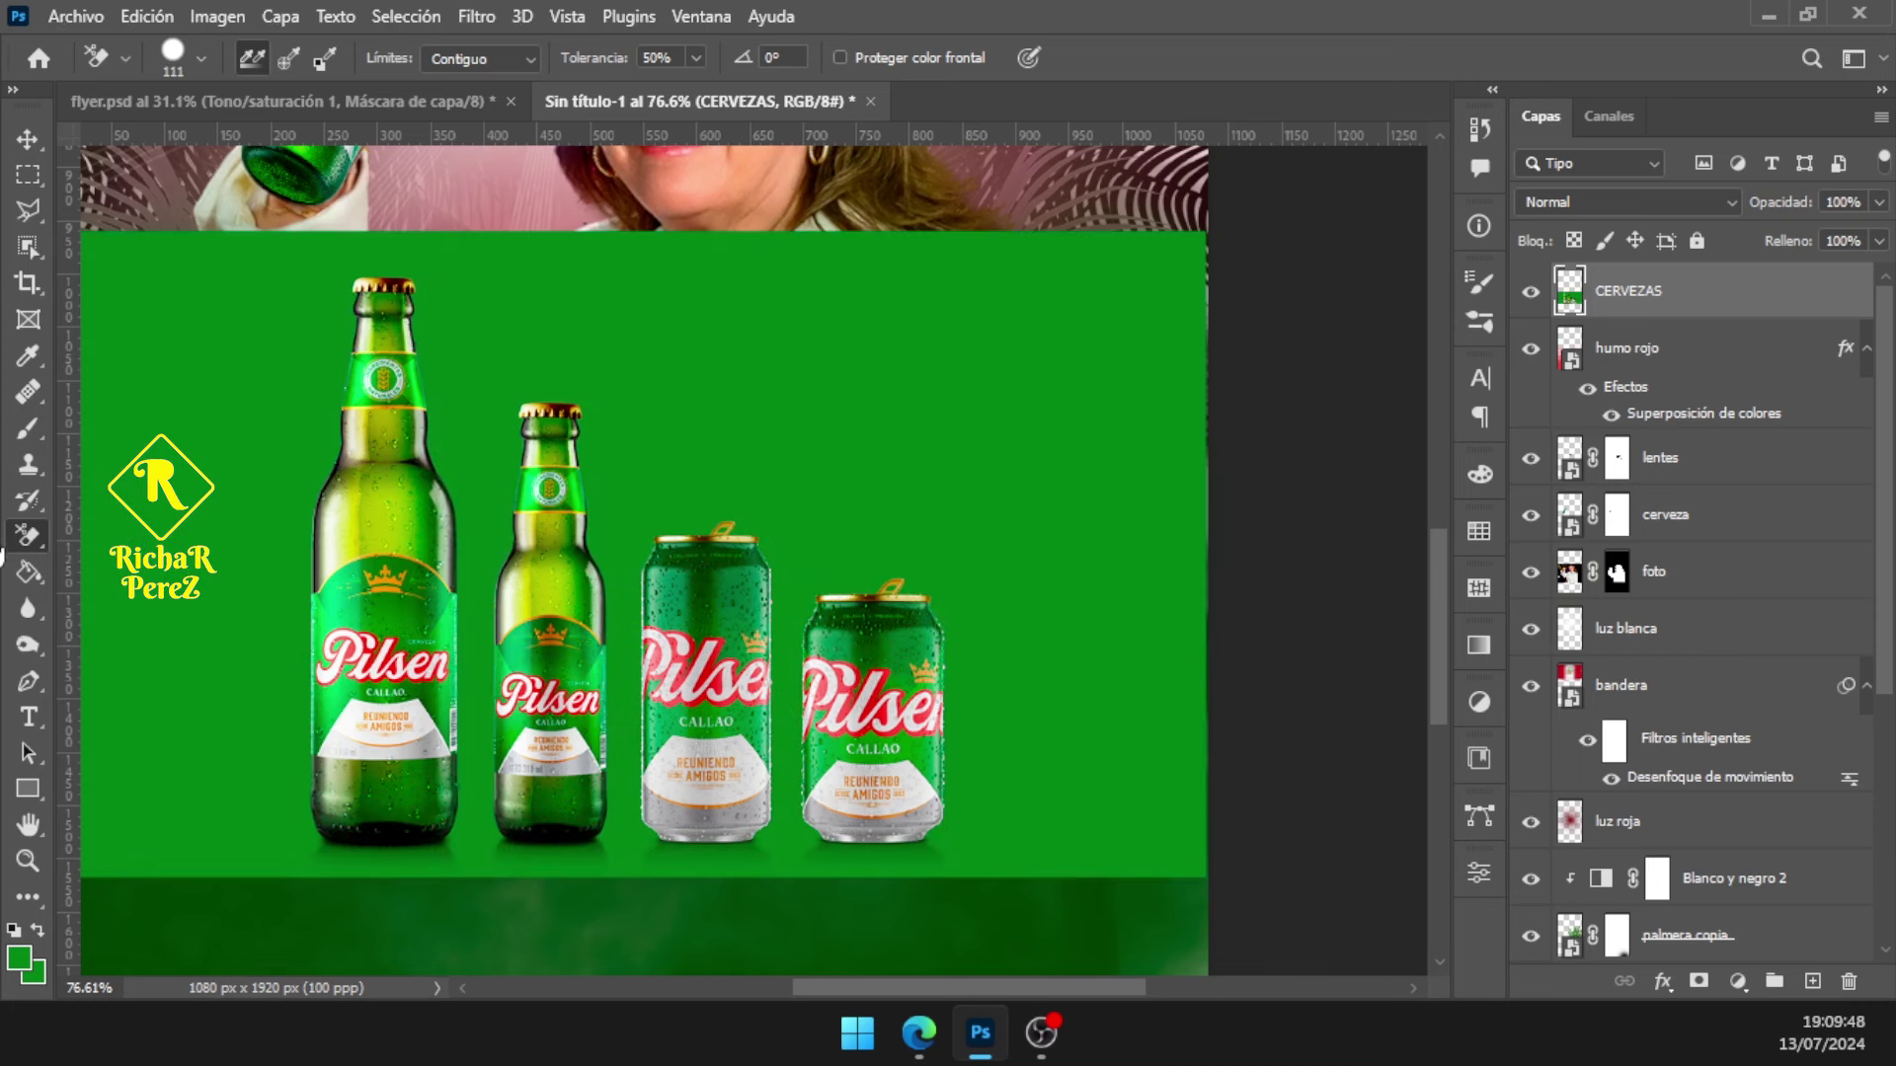
pyautogui.click(996, 392)
pyautogui.click(734, 396)
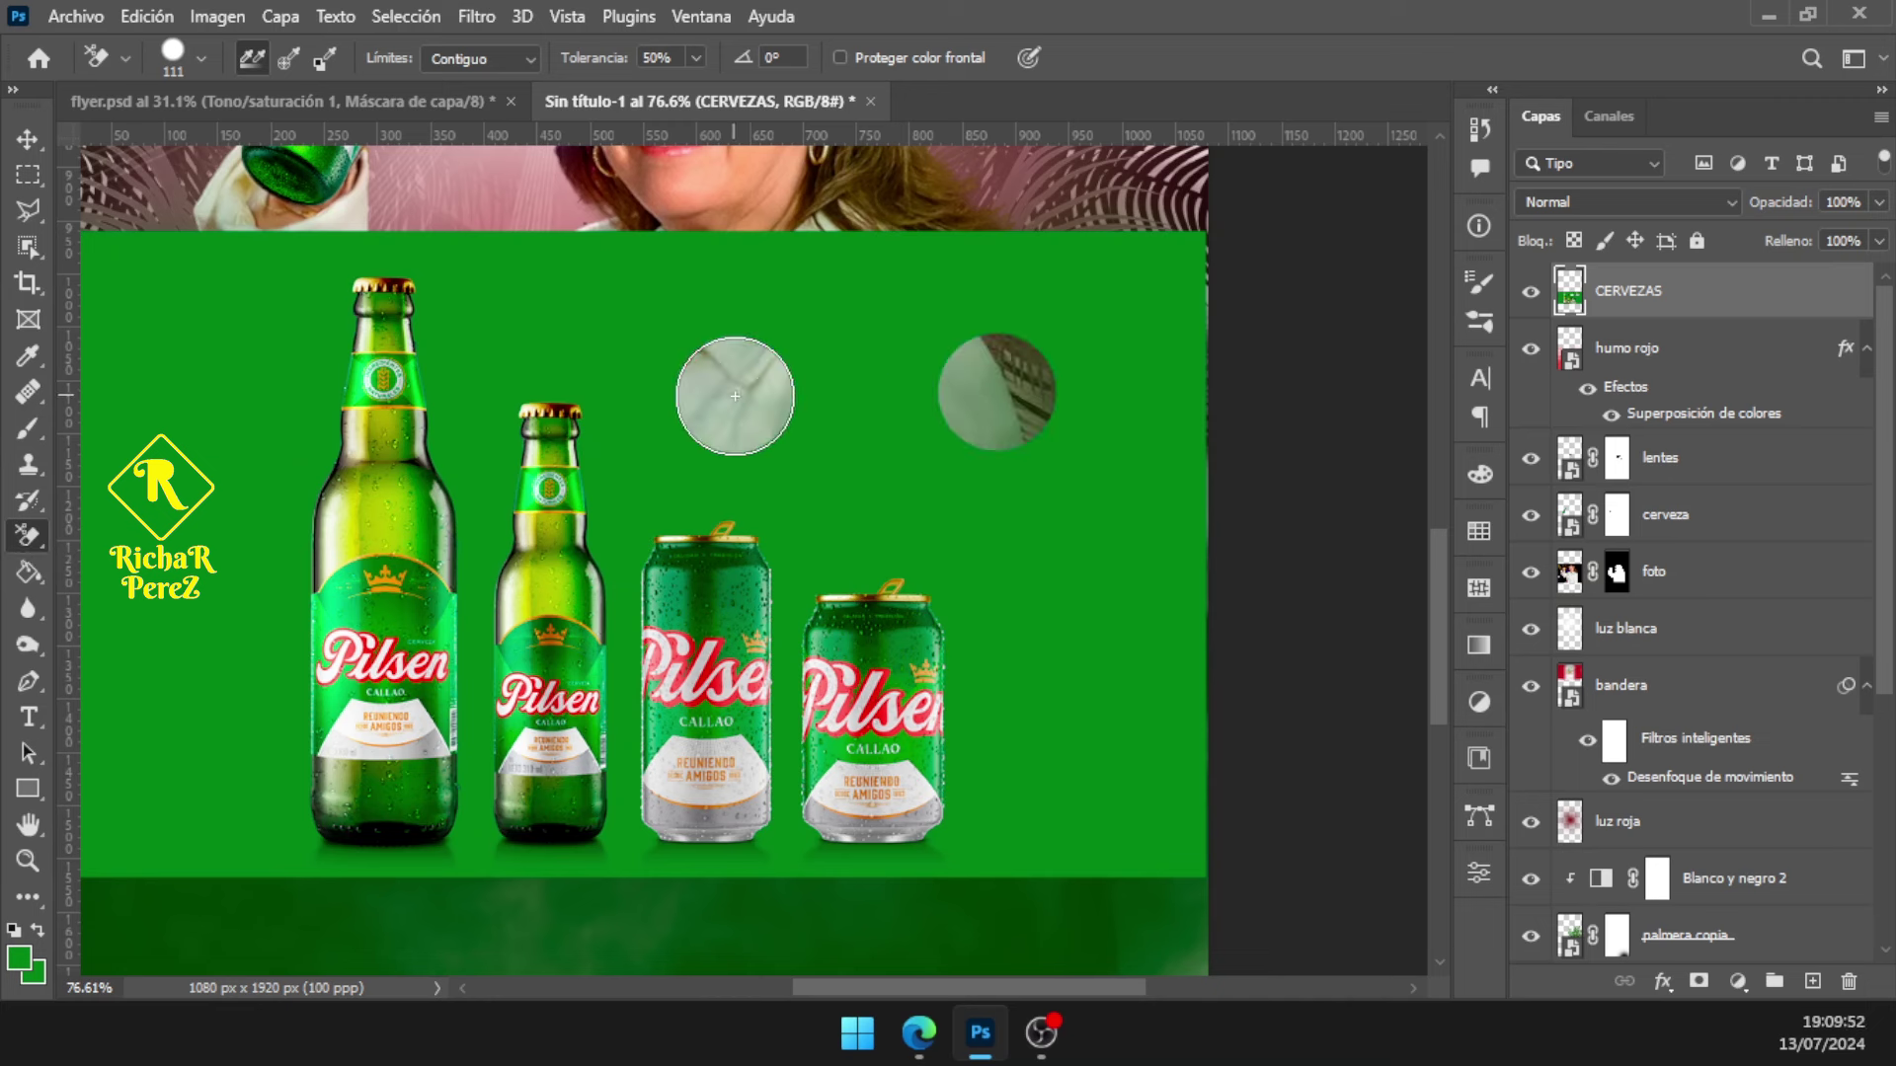
pyautogui.click(647, 464)
pyautogui.hotkey('ctrl', 'z')
pyautogui.hotkey('ctrl', 'z')
pyautogui.hotkey('ctrl', 'z')
# Erase the CERVEZAS green background in one go with the Magic Eraser
pyautogui.rightClick(39, 525)
pyautogui.click(262, 589)
pyautogui.click(772, 355)
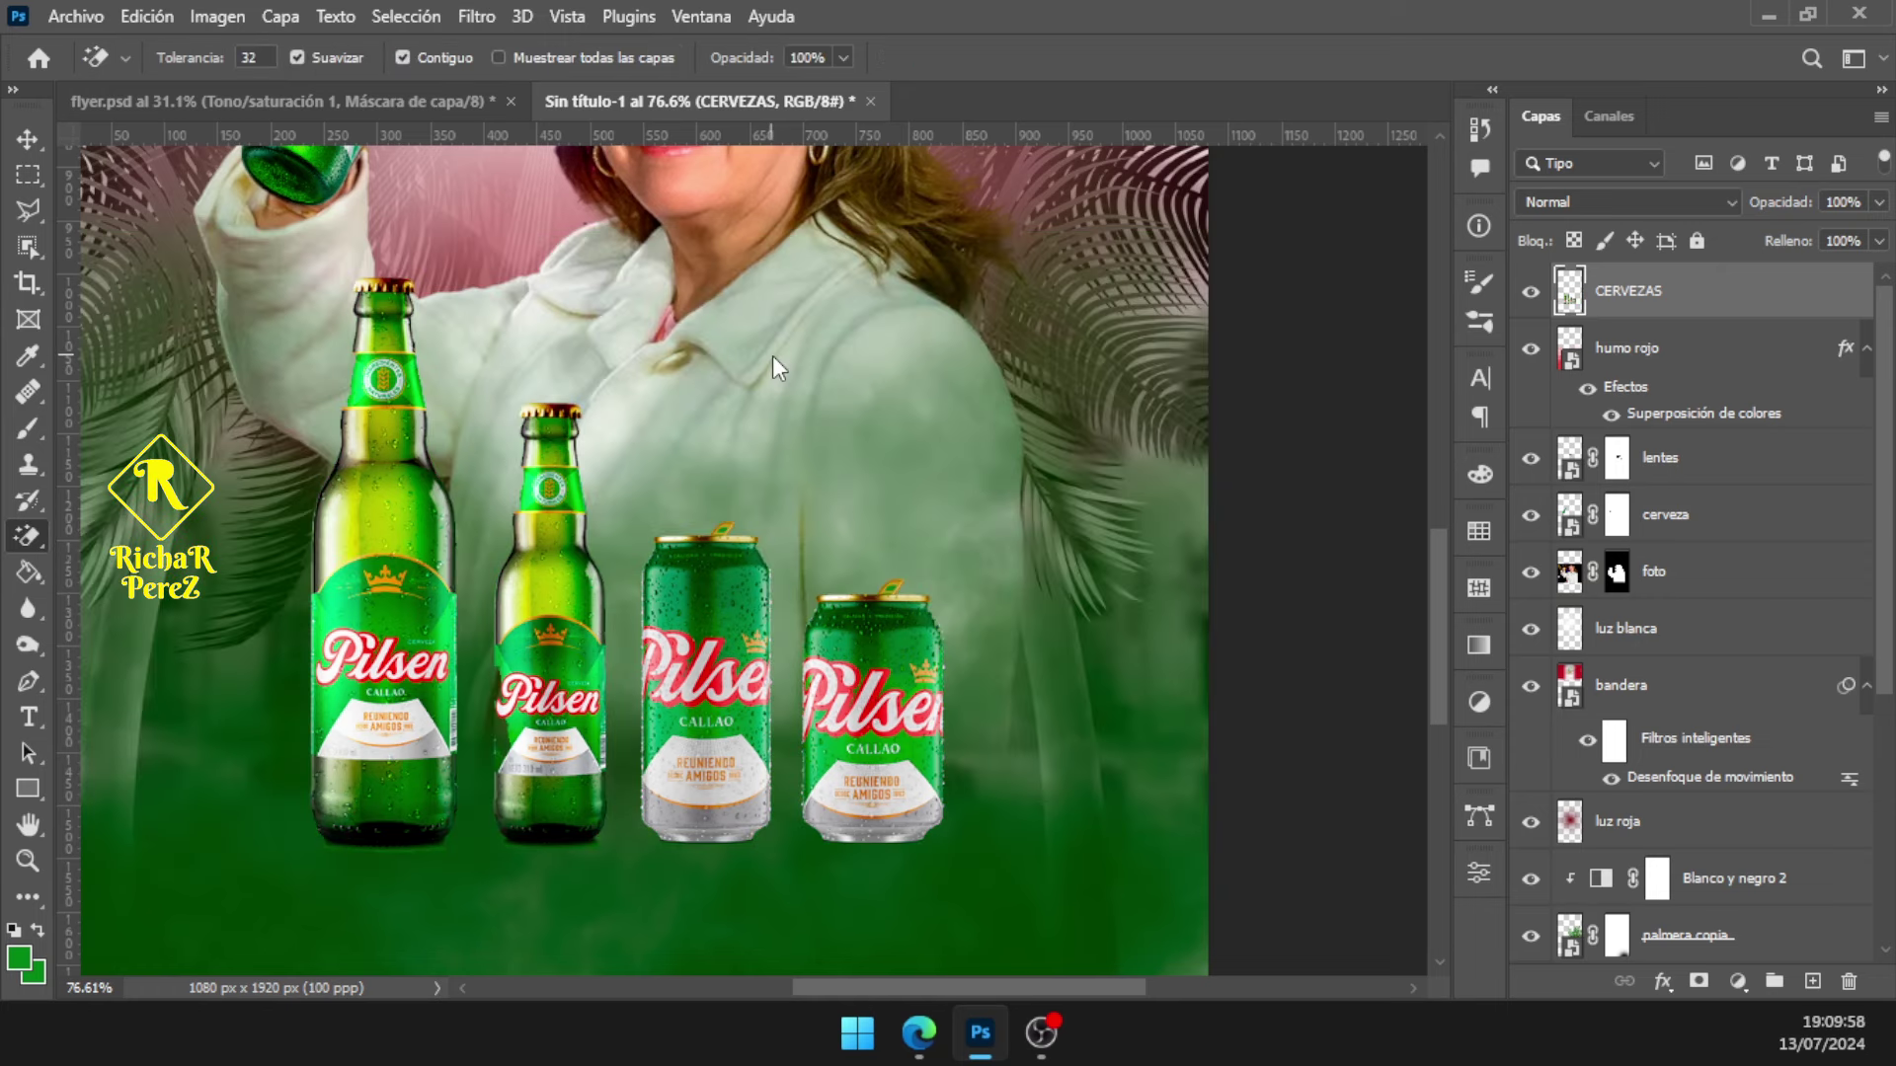
pyautogui.scroll(-5, 752, 422)
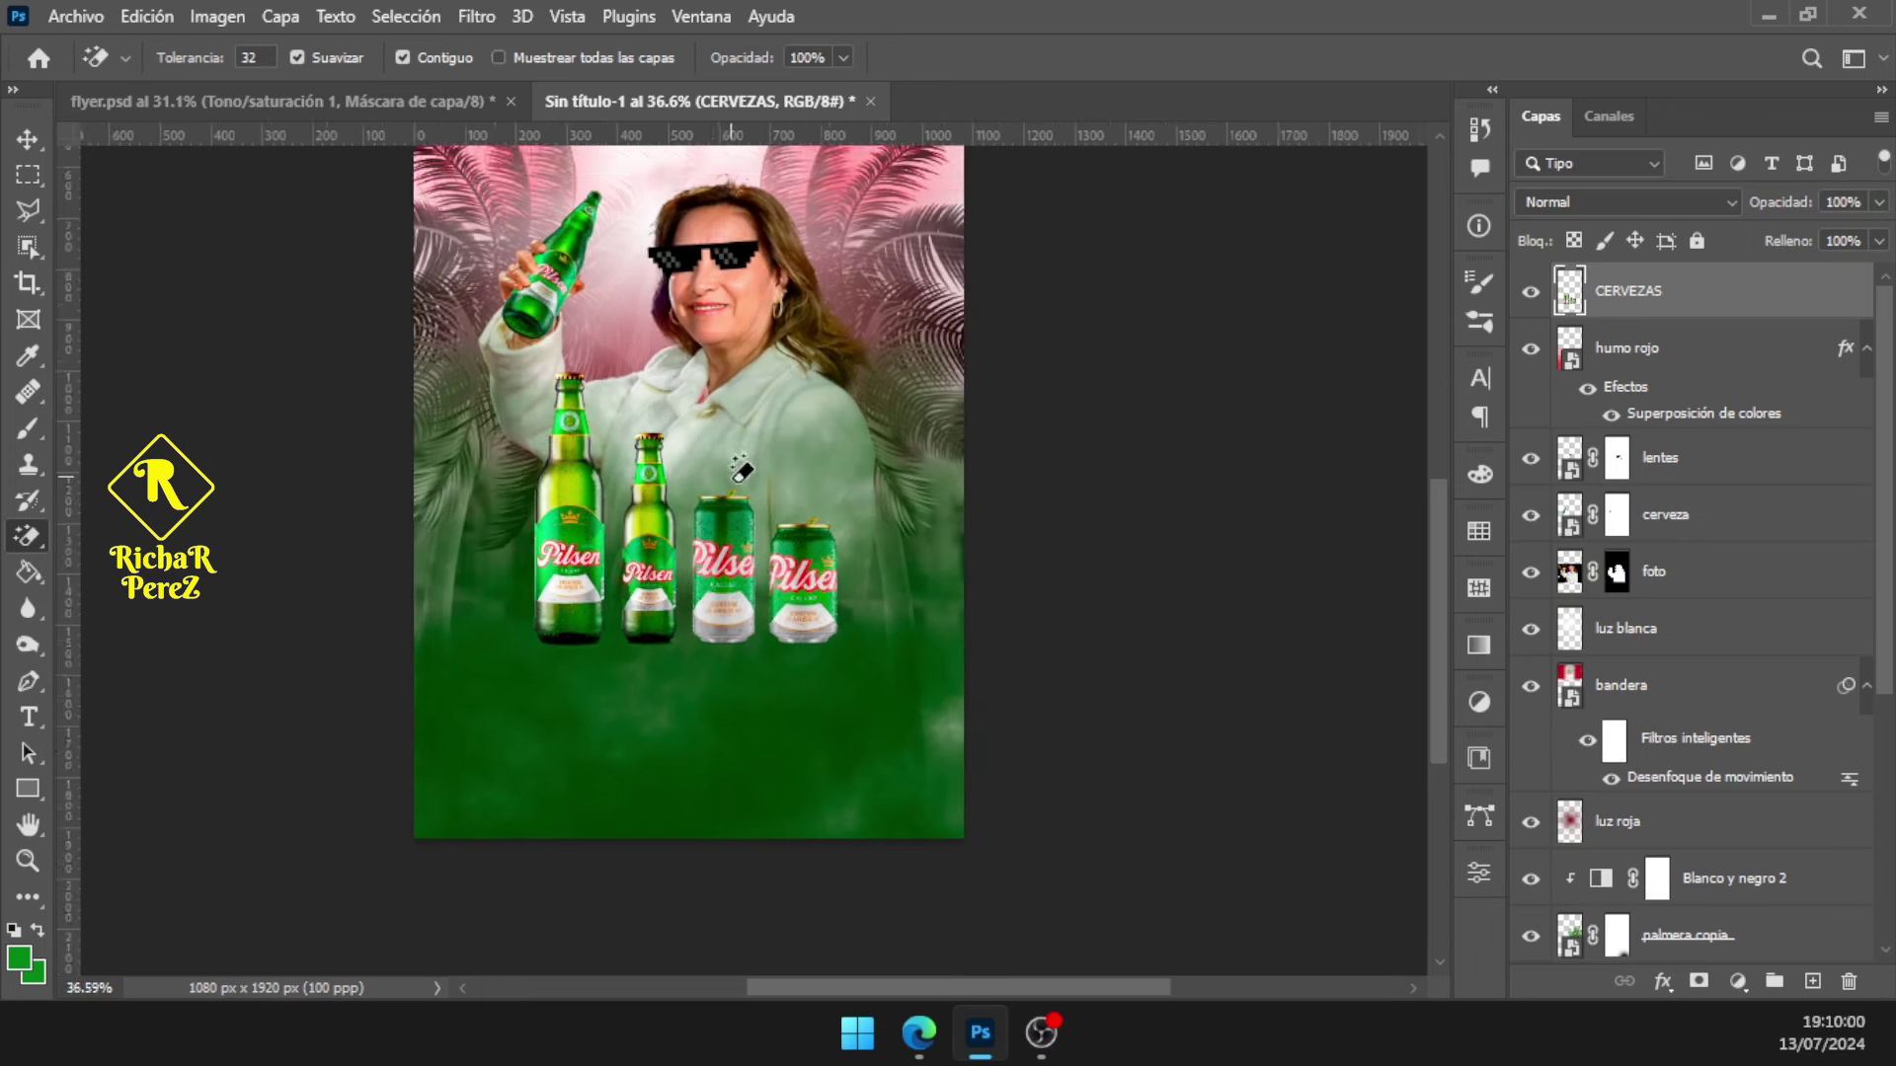
# Shrink the CERVEZAS beer row slightly and move it toward the left
pyautogui.hotkey('ctrl', 't')
pyautogui.moveTo(844, 506)
pyautogui.mouseDown()
pyautogui.moveTo(704, 539)
pyautogui.moveTo(647, 612)
pyautogui.mouseUp()
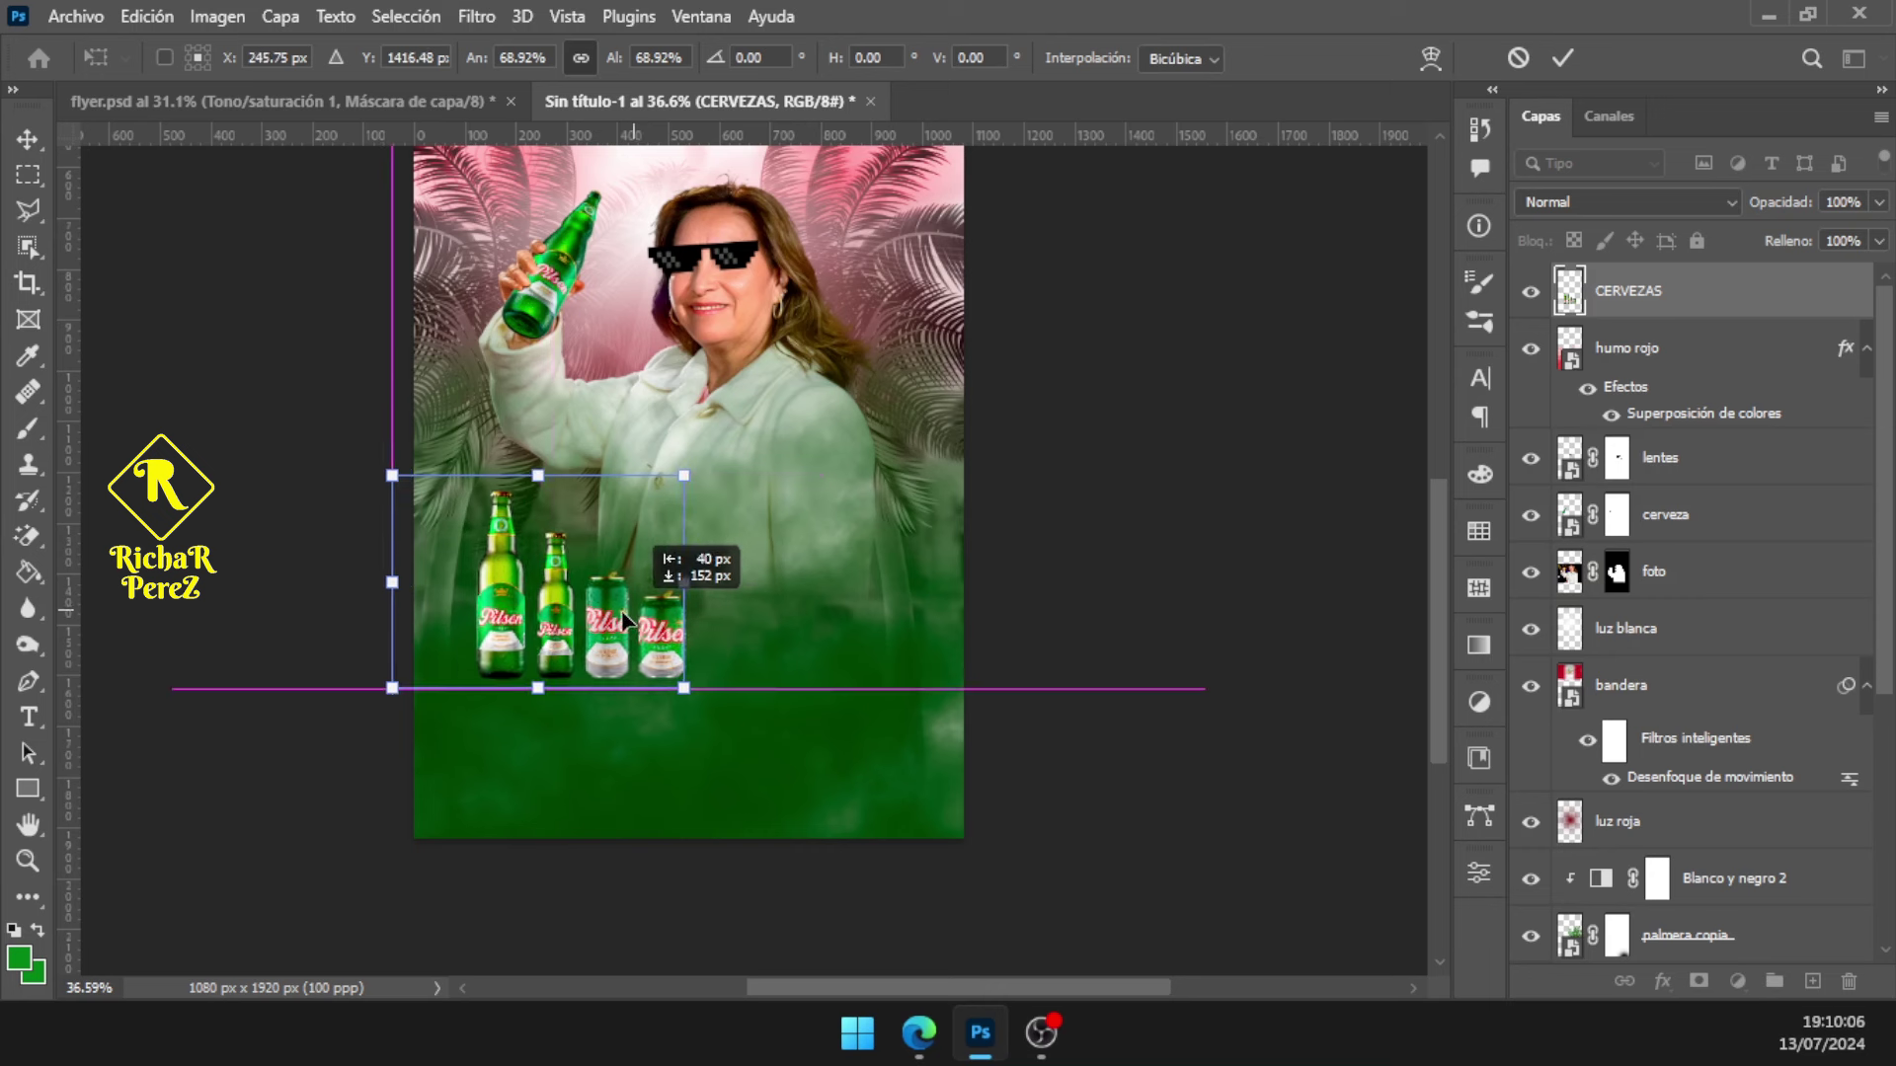
pyautogui.moveTo(647, 612); pyautogui.dragTo(622, 622)
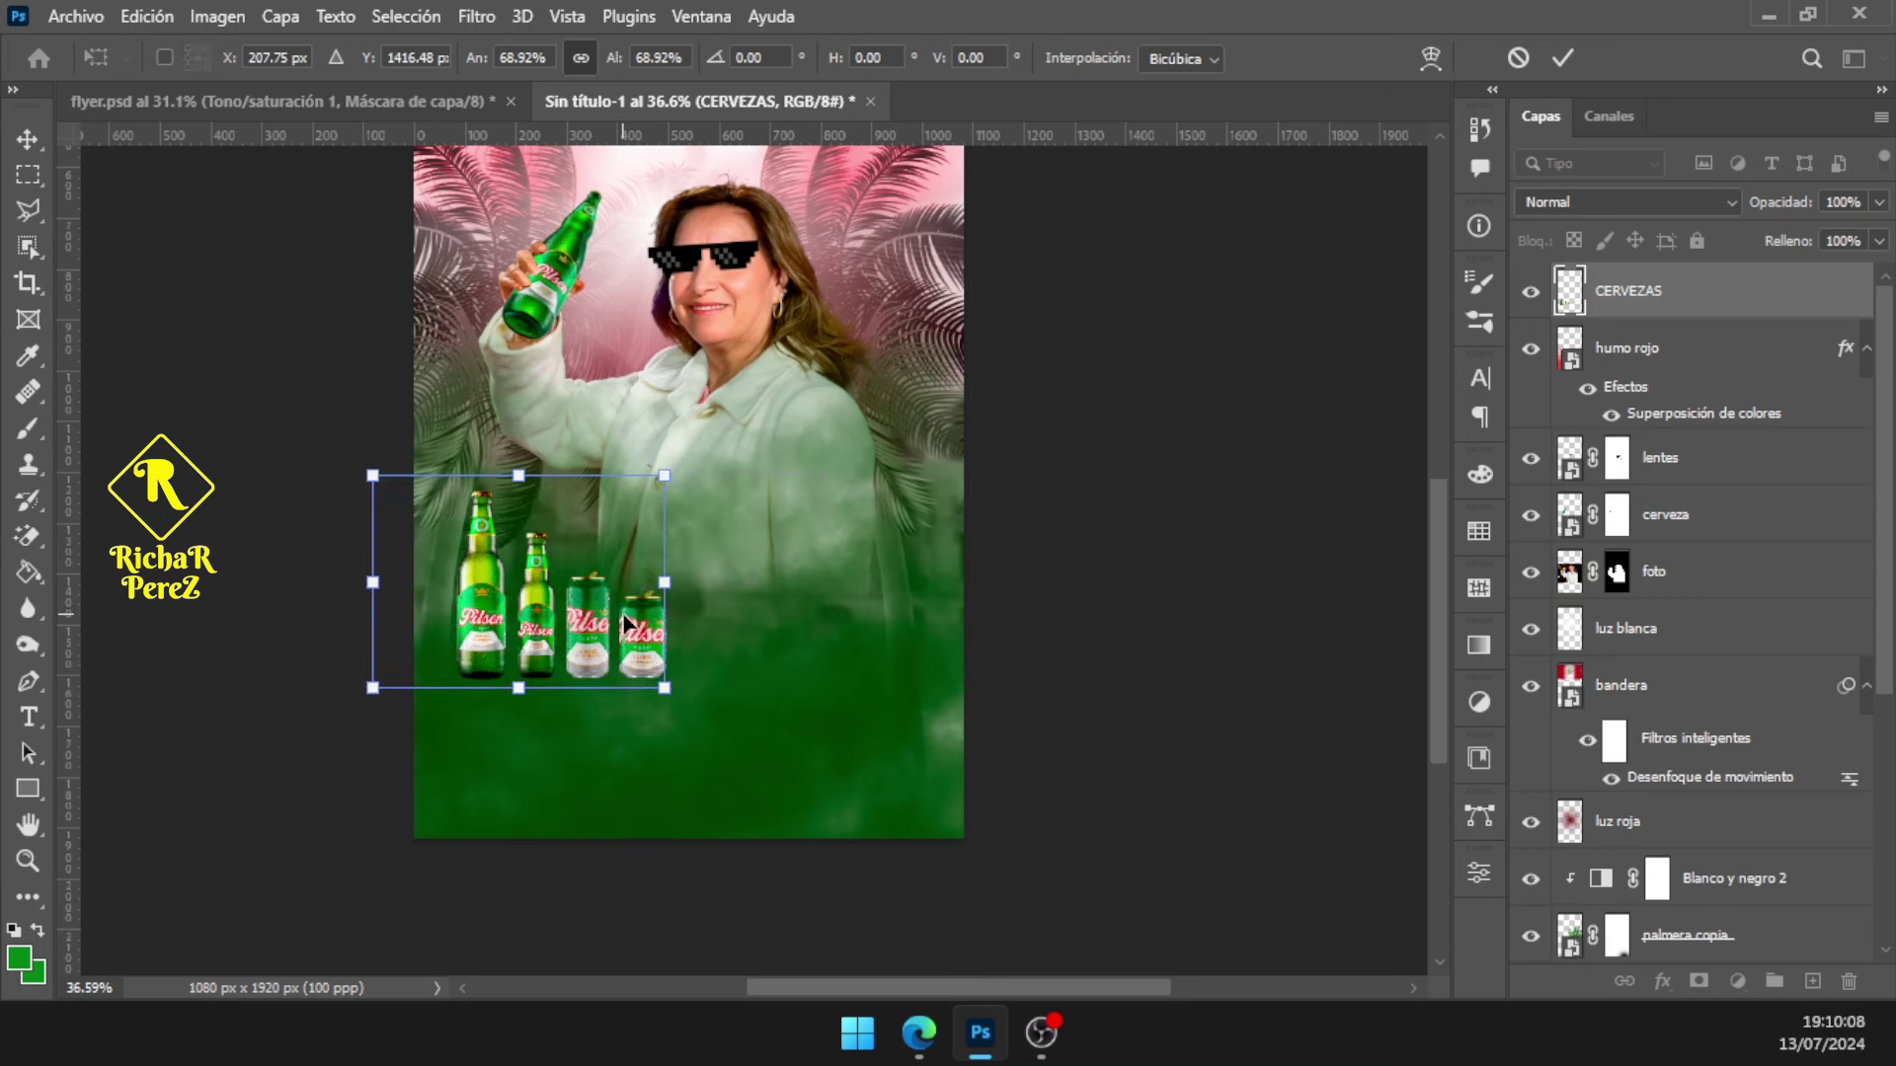
pyautogui.hotkey('shift', 'Right')
pyautogui.hotkey('shift', 'Right')
pyautogui.press('Return')
pyautogui.press('e')
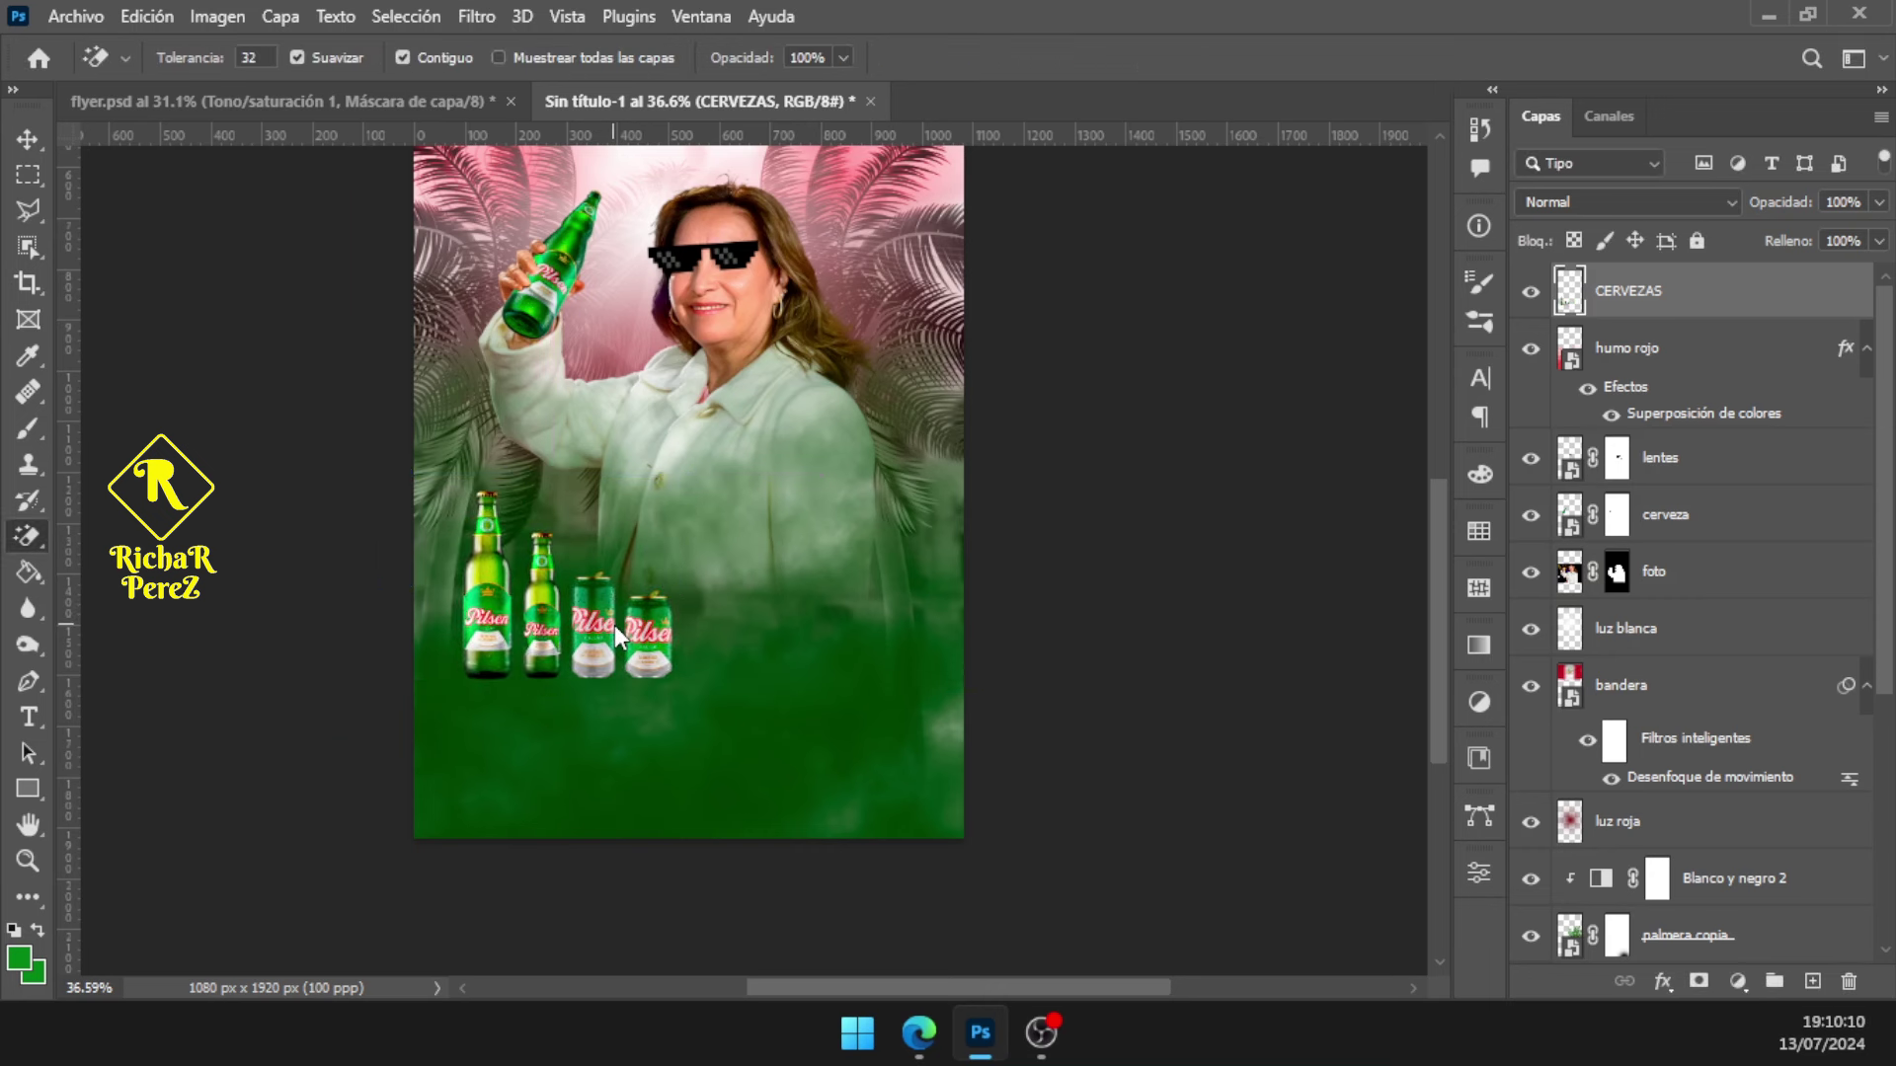
# Duplicate the beer row, flip the copy horizontally, and place it on the right
pyautogui.hotkey('ctrl', 'j')
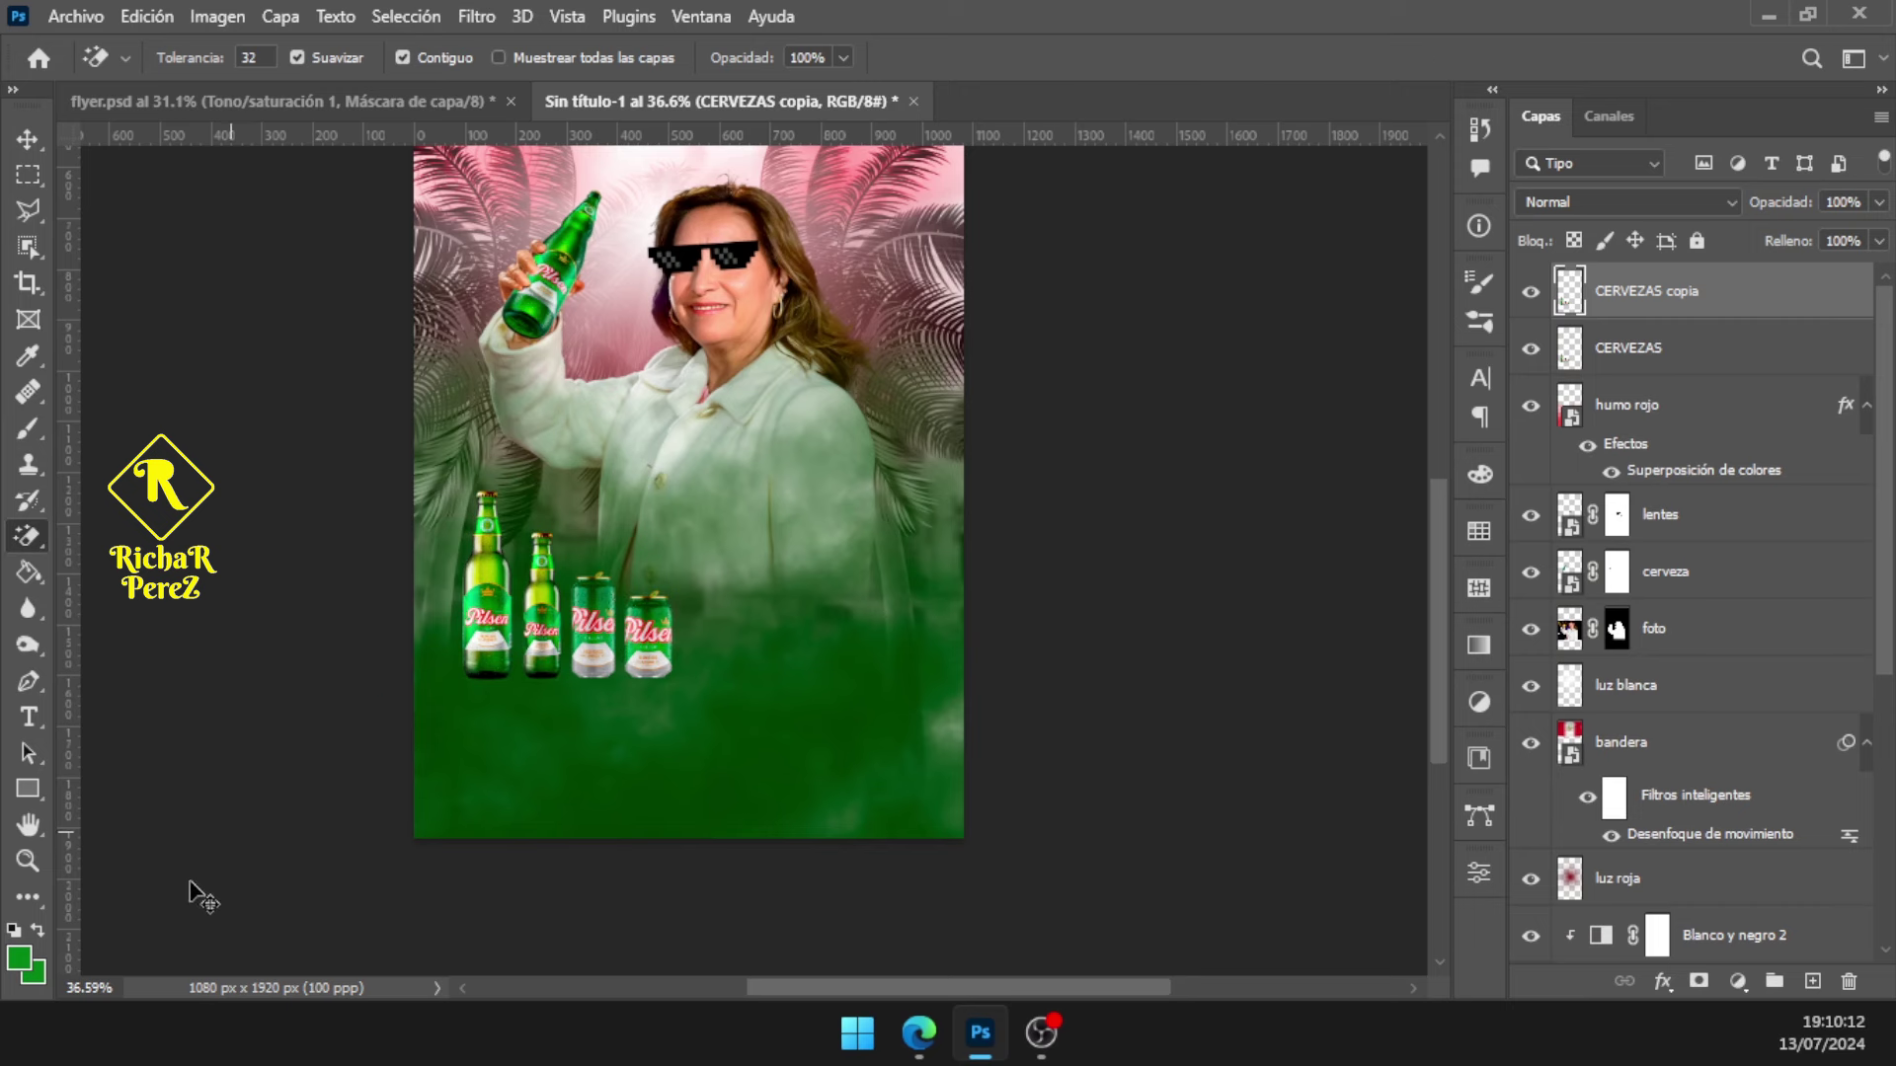
pyautogui.hotkey('ctrl', 't')
pyautogui.rightClick(515, 666)
pyautogui.click(749, 636)
pyautogui.moveTo(683, 639); pyautogui.dragTo(901, 669)
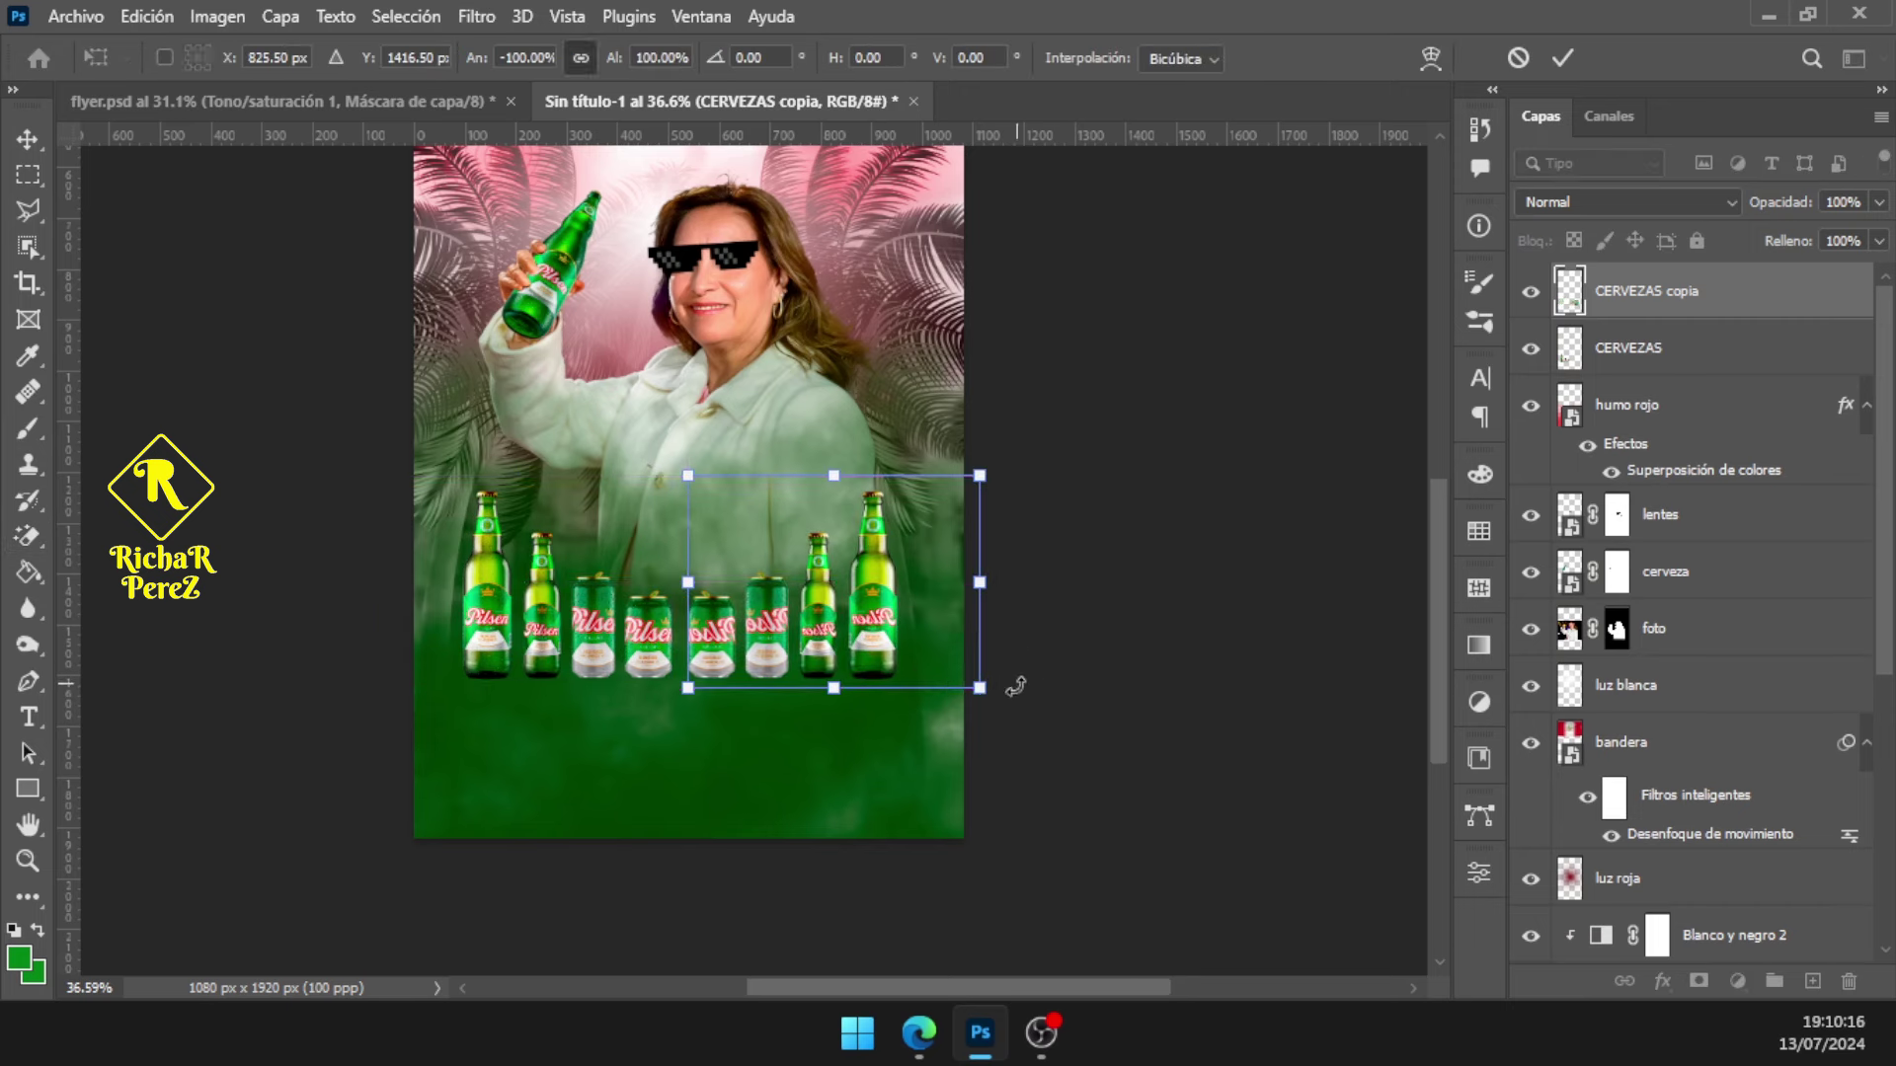
pyautogui.press('Left')
pyautogui.press('Left')
pyautogui.press('Left')
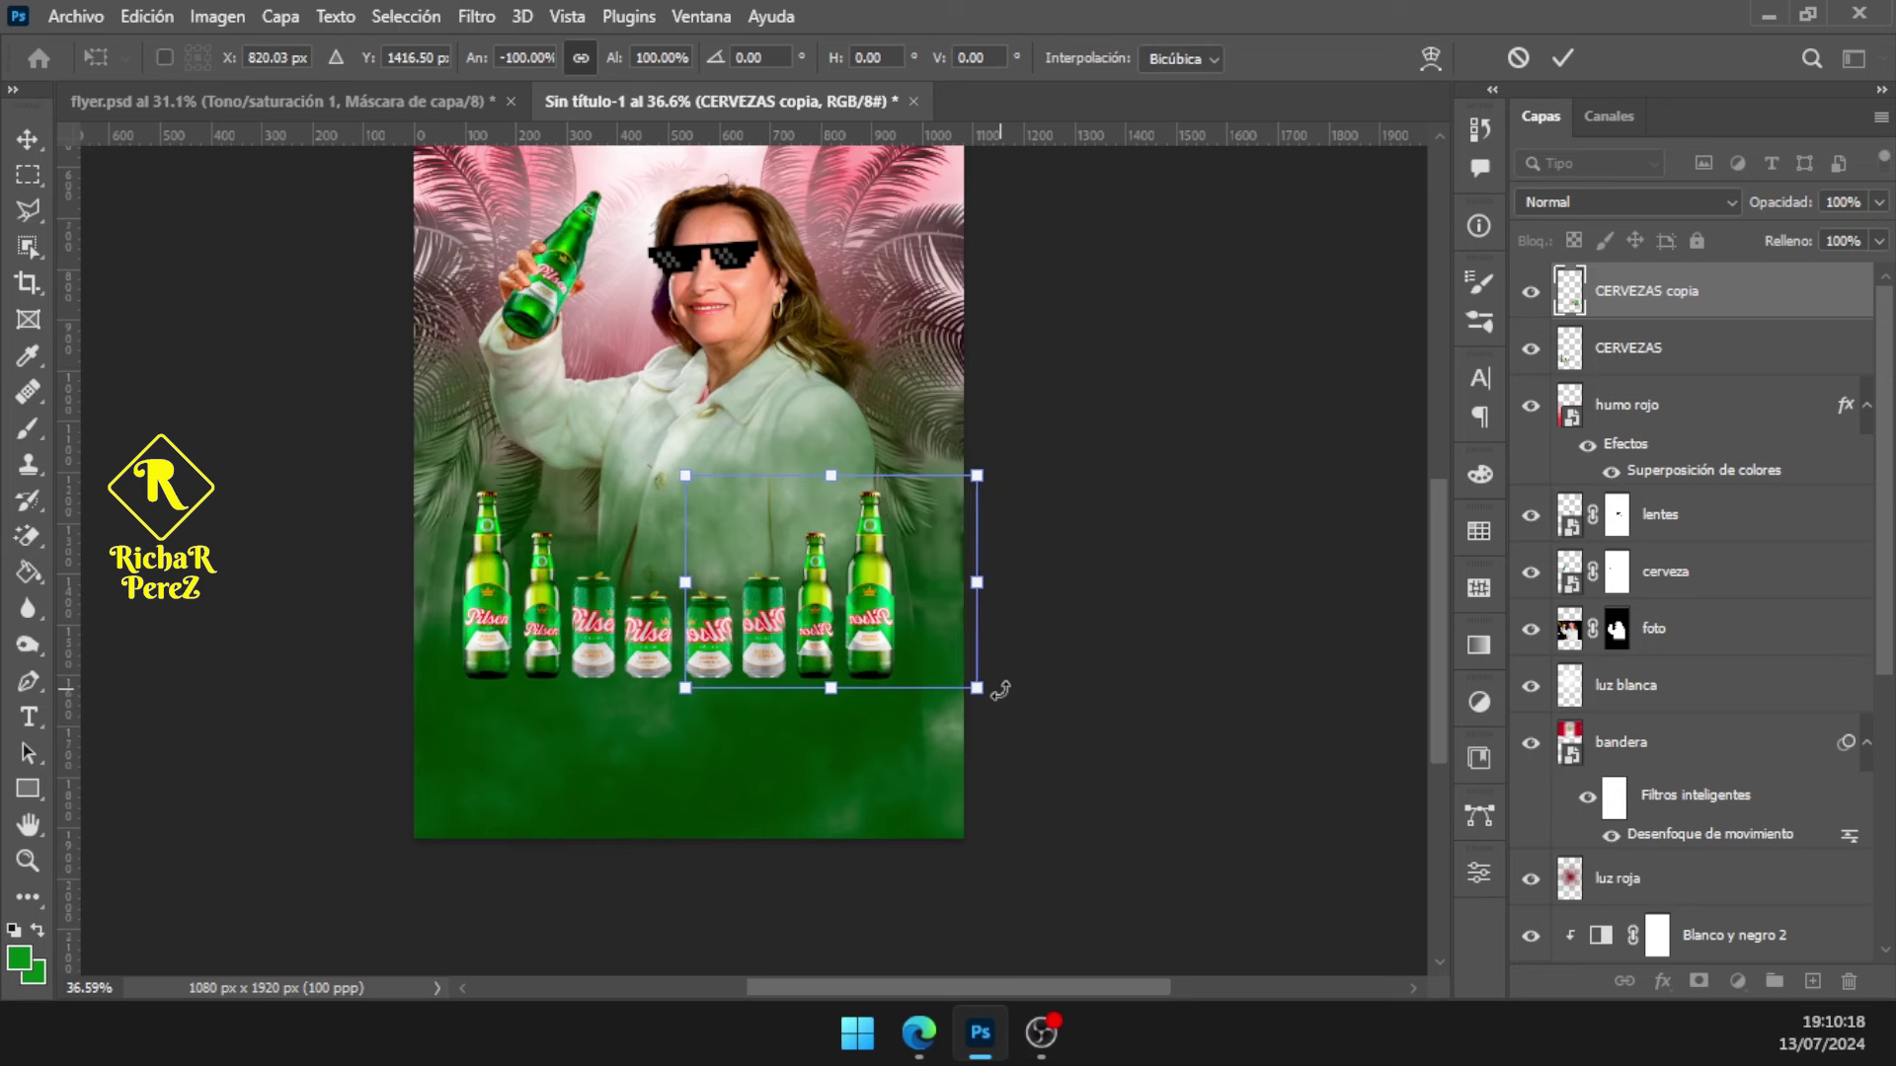
pyautogui.press('Return')
pyautogui.press('e')
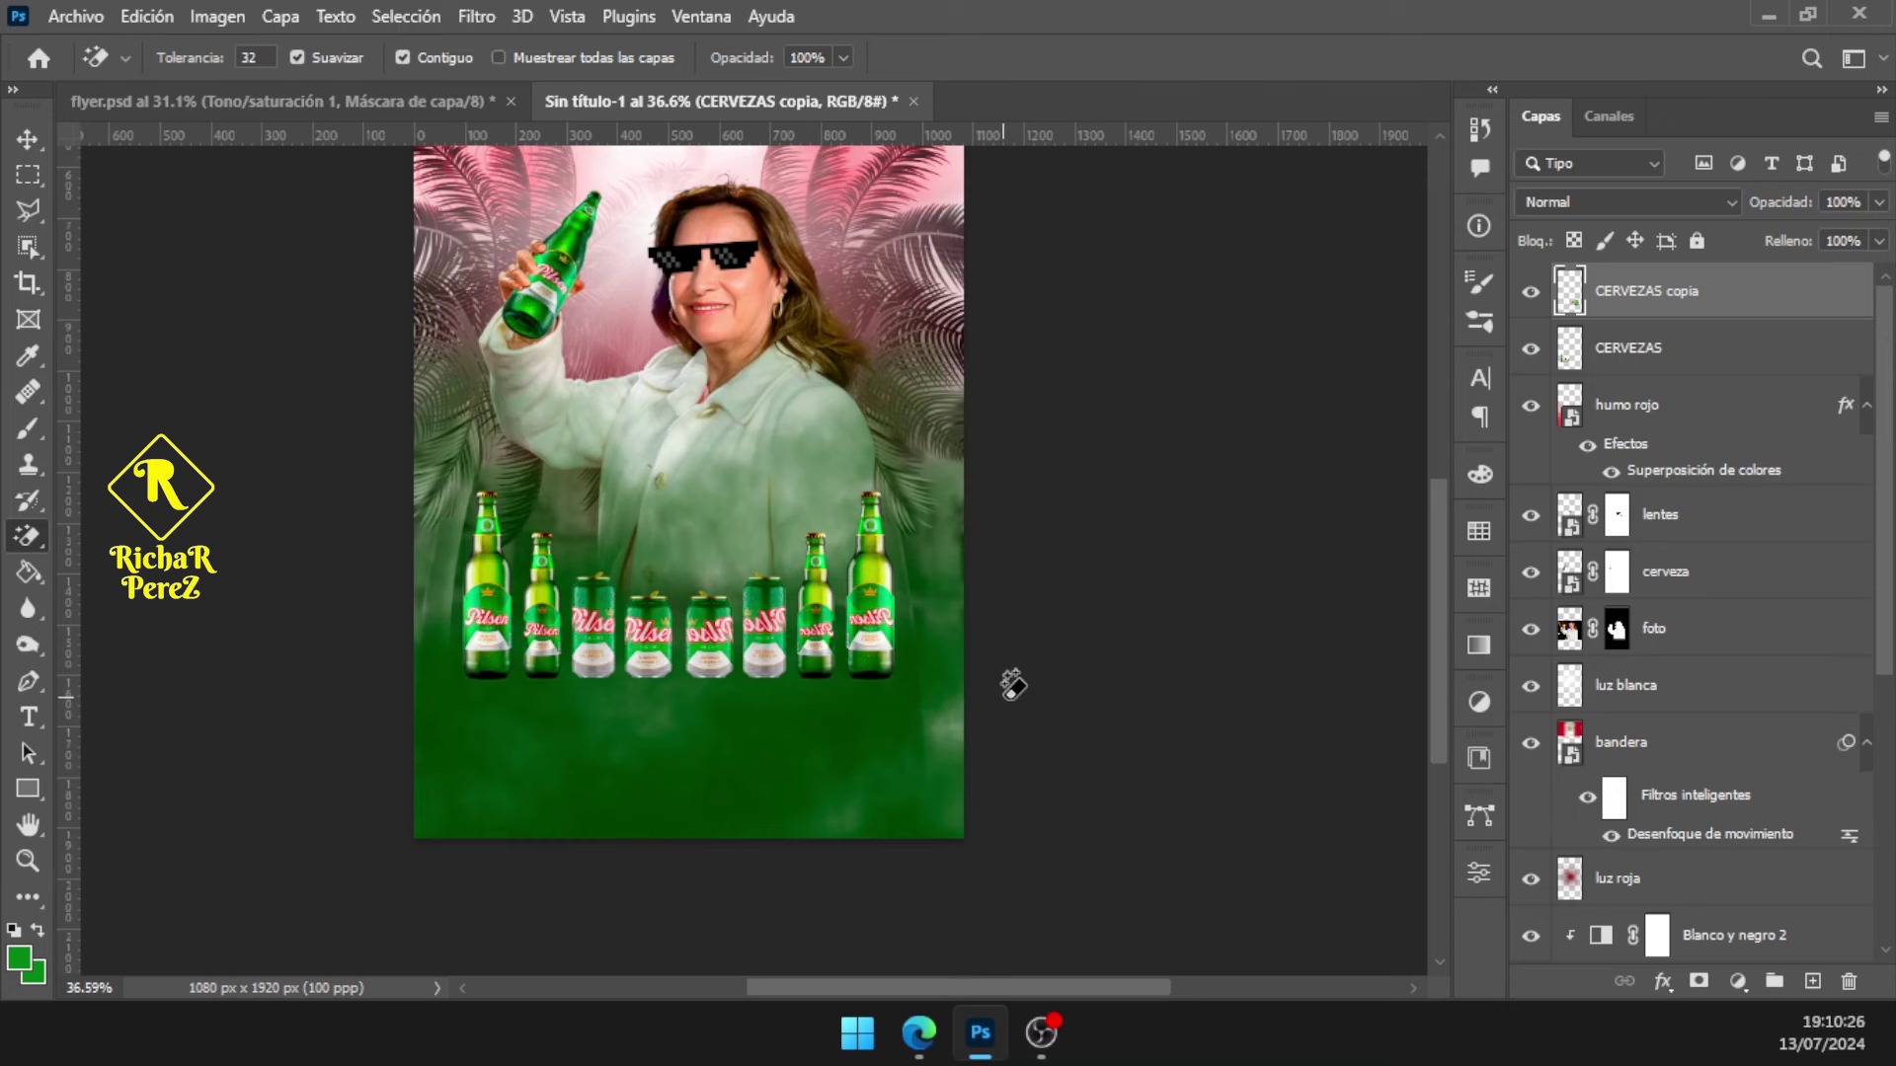
# Scale both beer layers together to about 85% and fit the flyer in the window
pyautogui.keyDown('shift'); pyautogui.click(1674, 353); pyautogui.keyUp('shift')
pyautogui.hotkey('ctrl', 't')
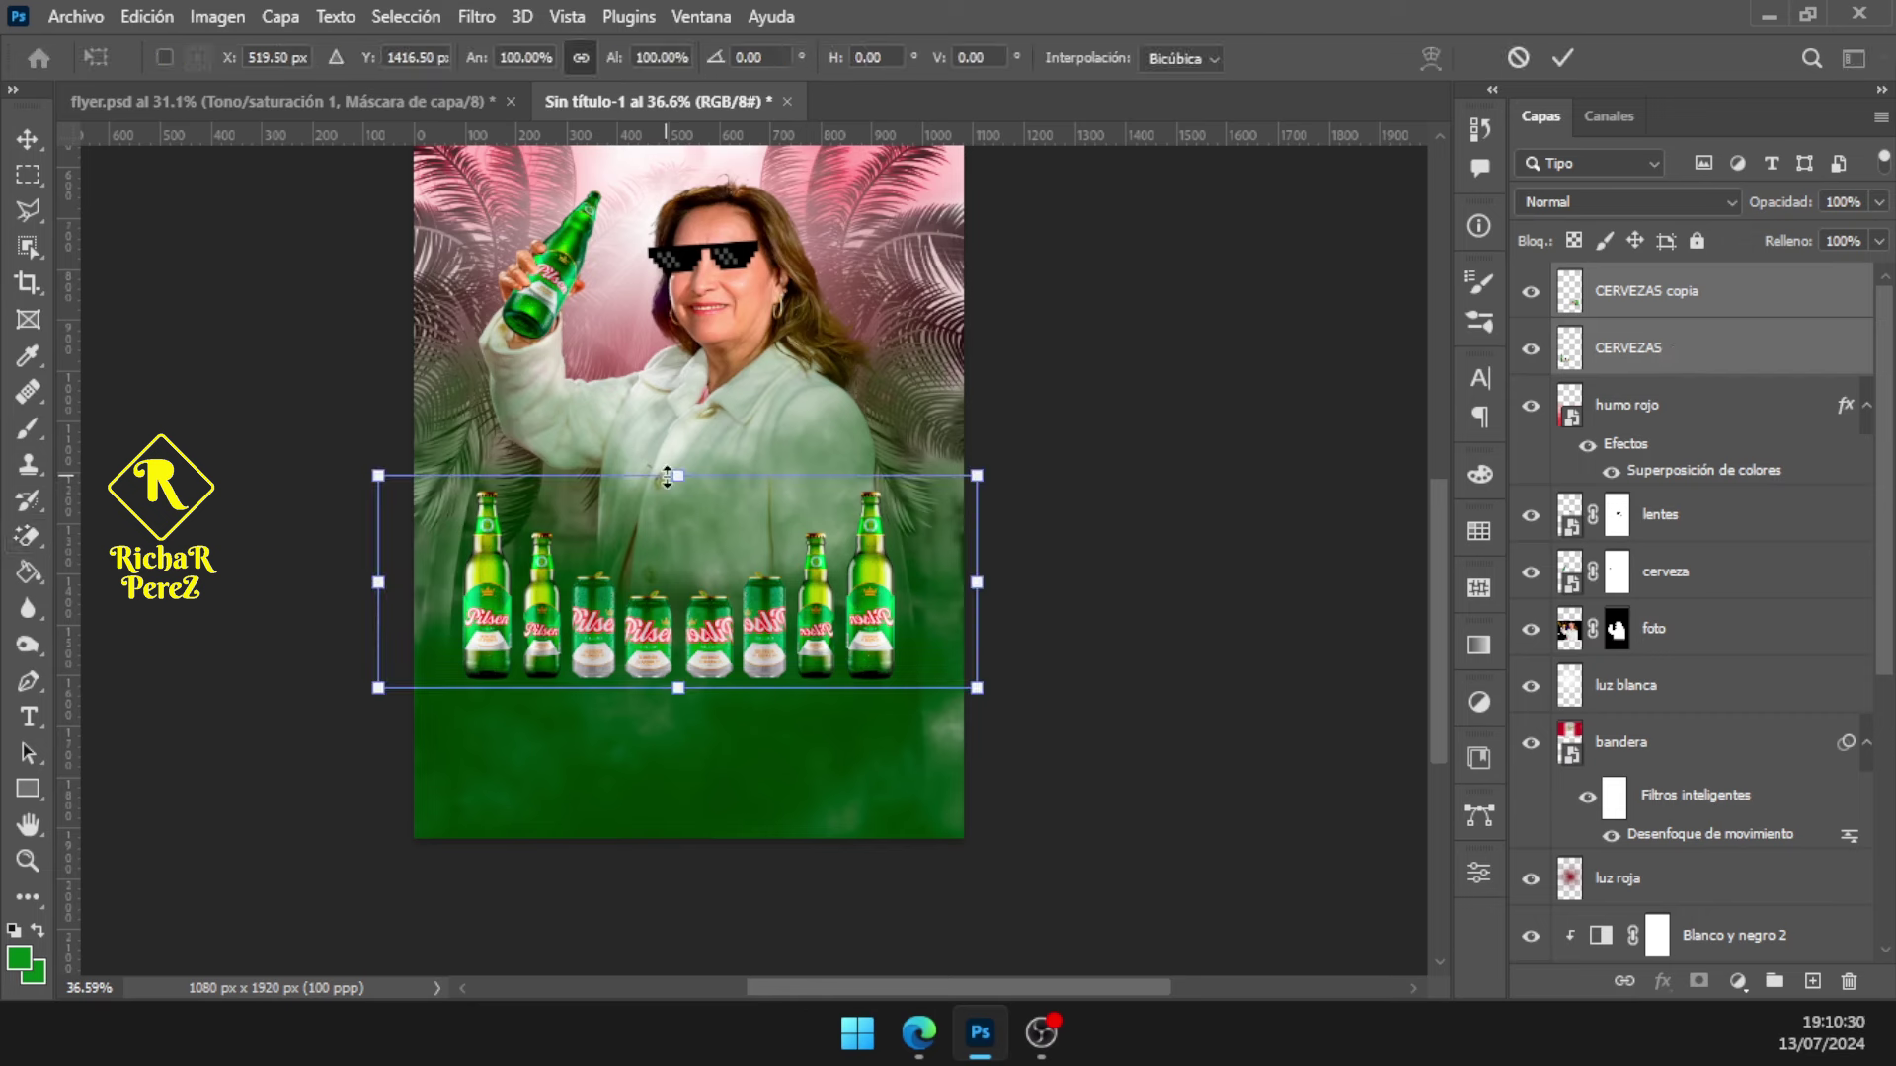
pyautogui.moveTo(677, 476); pyautogui.dragTo(674, 504)
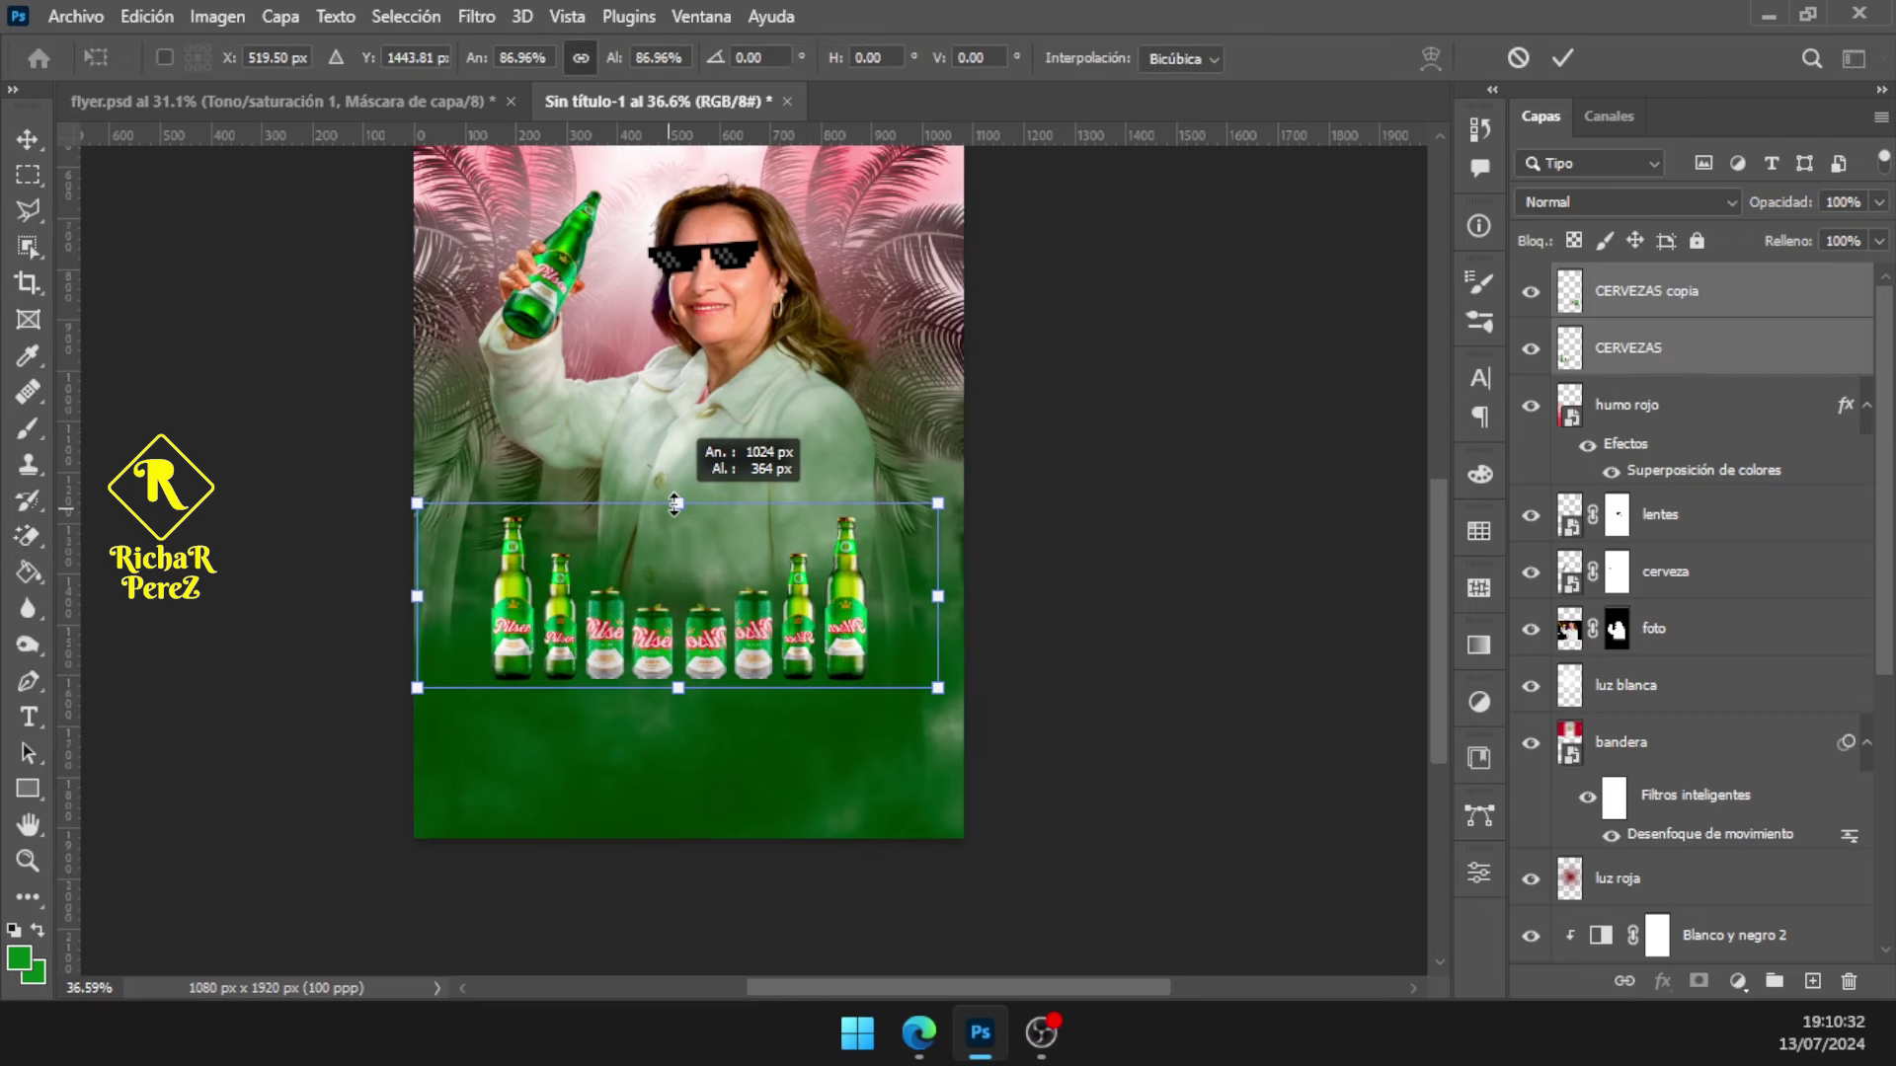
pyautogui.press('Return')
pyautogui.press('e')
pyautogui.hotkey('ctrl', '0')
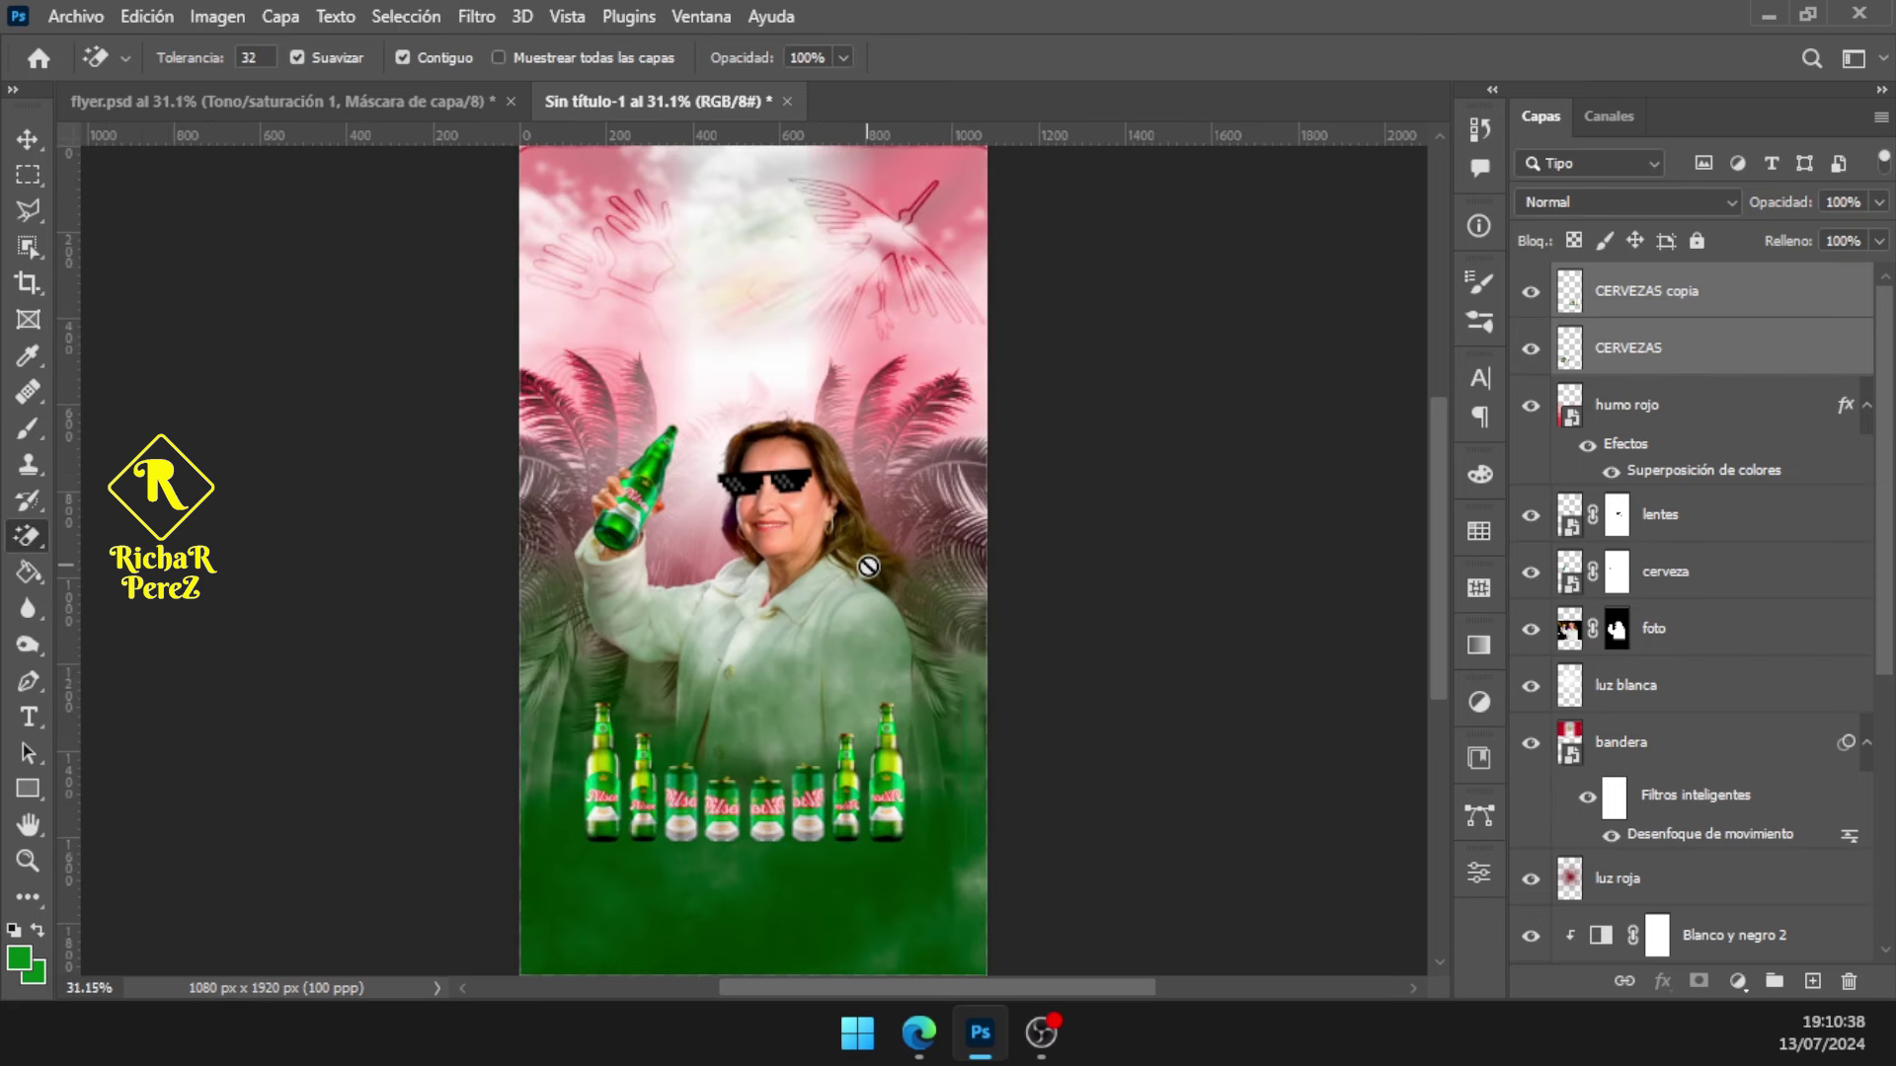
pyautogui.hotkey('alt', 'Tab')
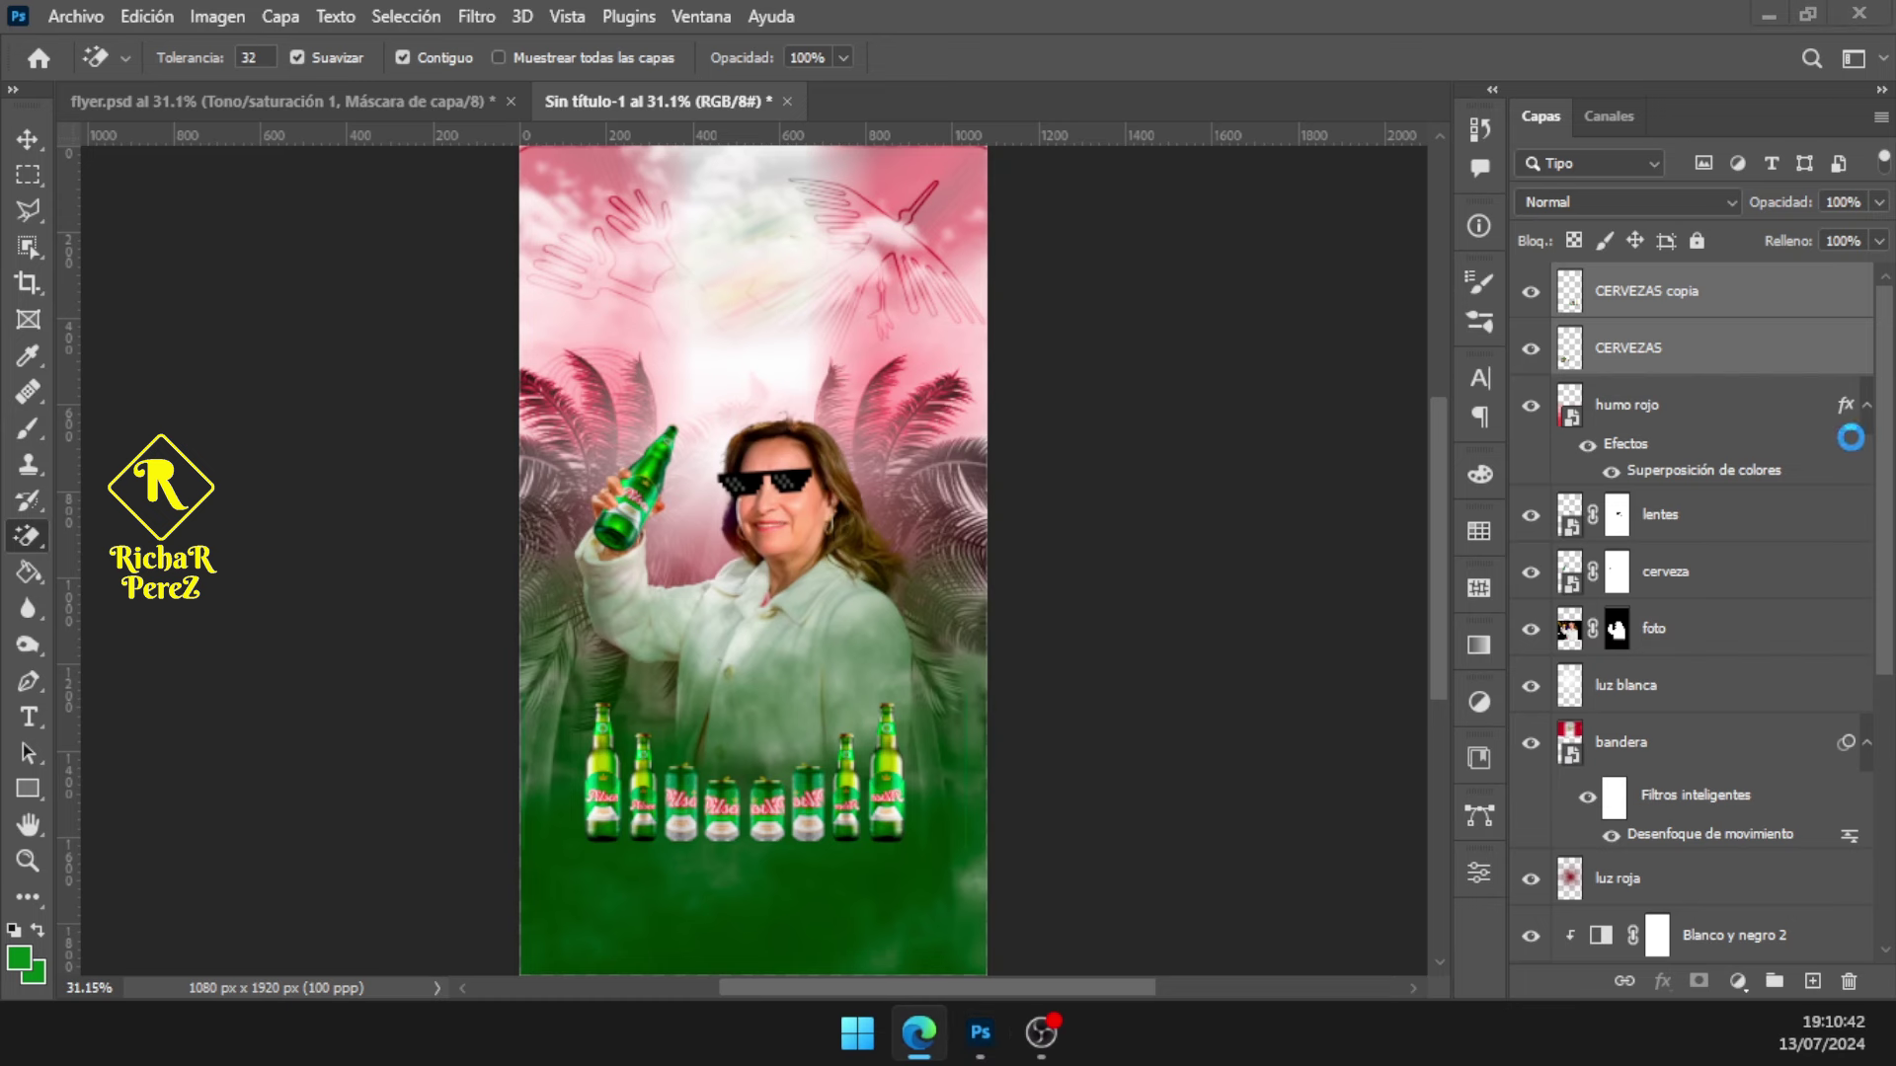
pyautogui.hotkey('alt', 'Tab')
# Place the cintas ribbon image as an embedded layer along the flyer's top edge
pyautogui.click(1678, 294)
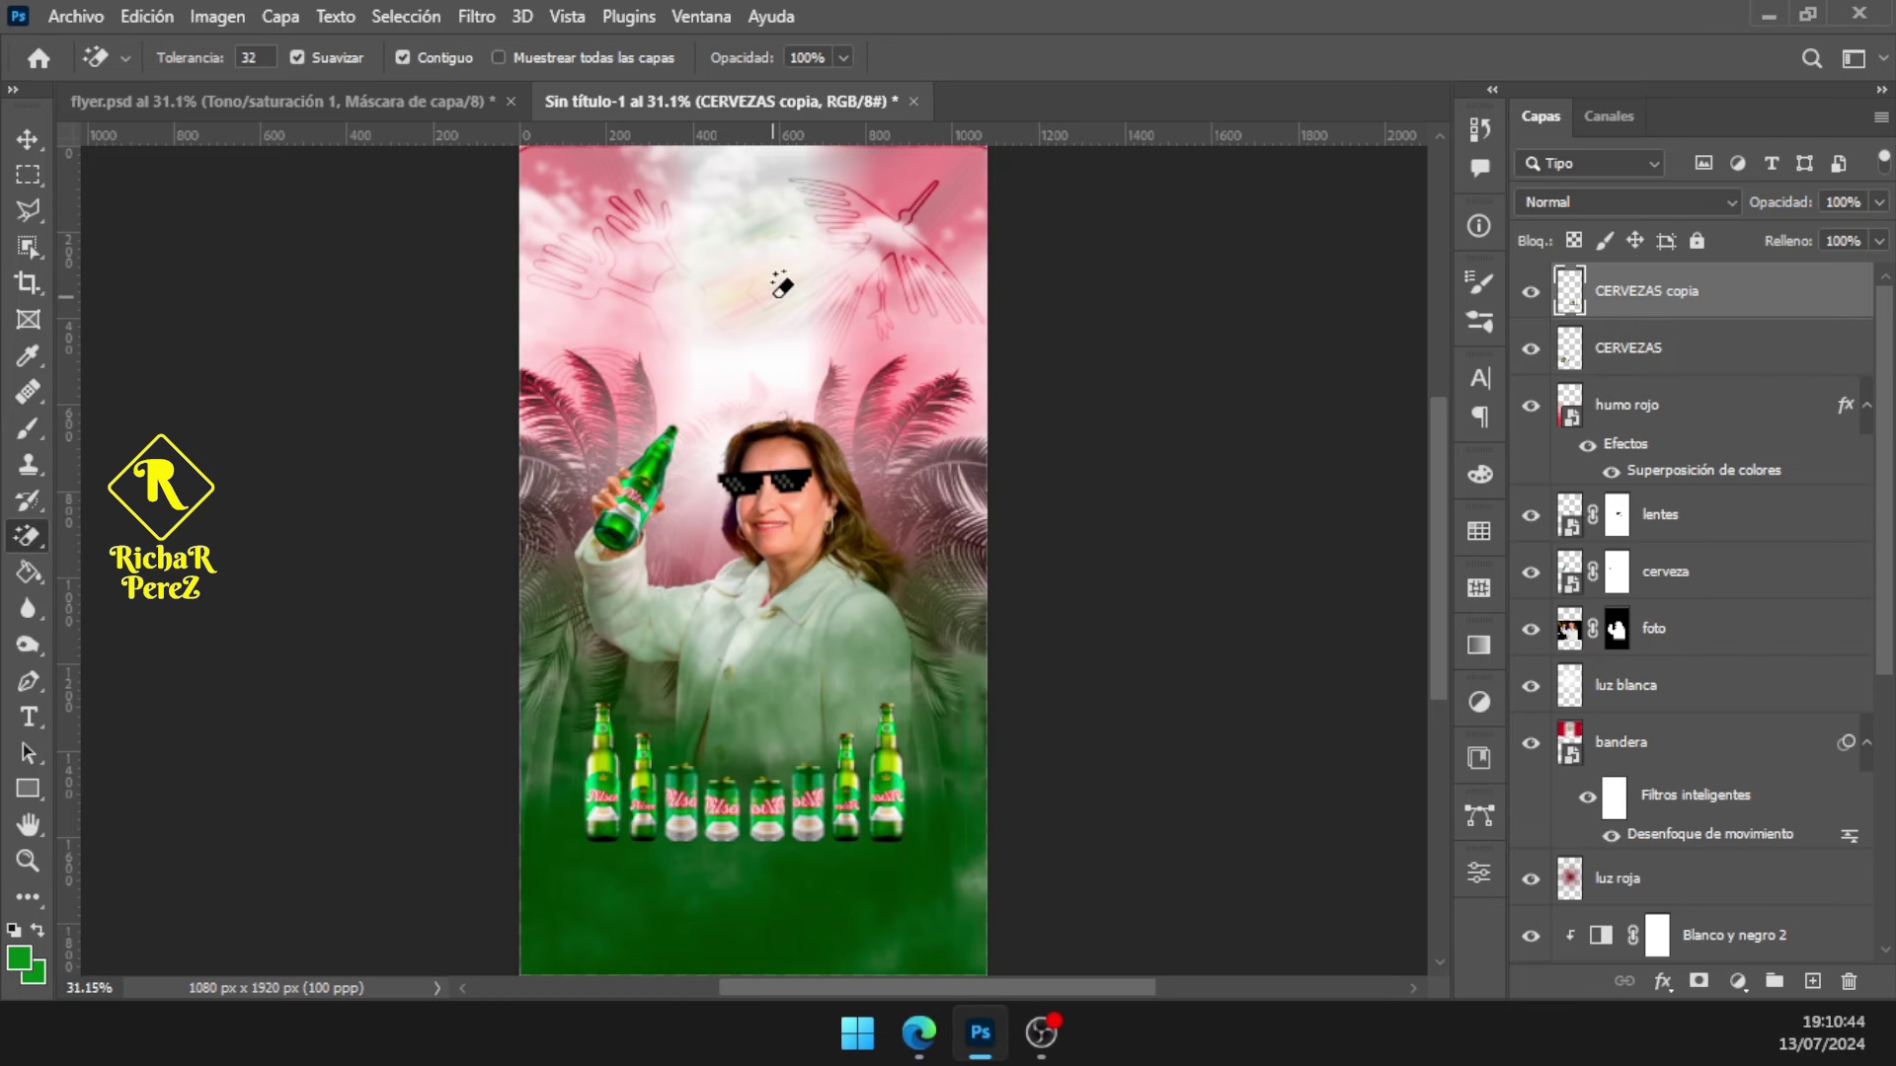
pyautogui.click(76, 15)
pyautogui.click(296, 540)
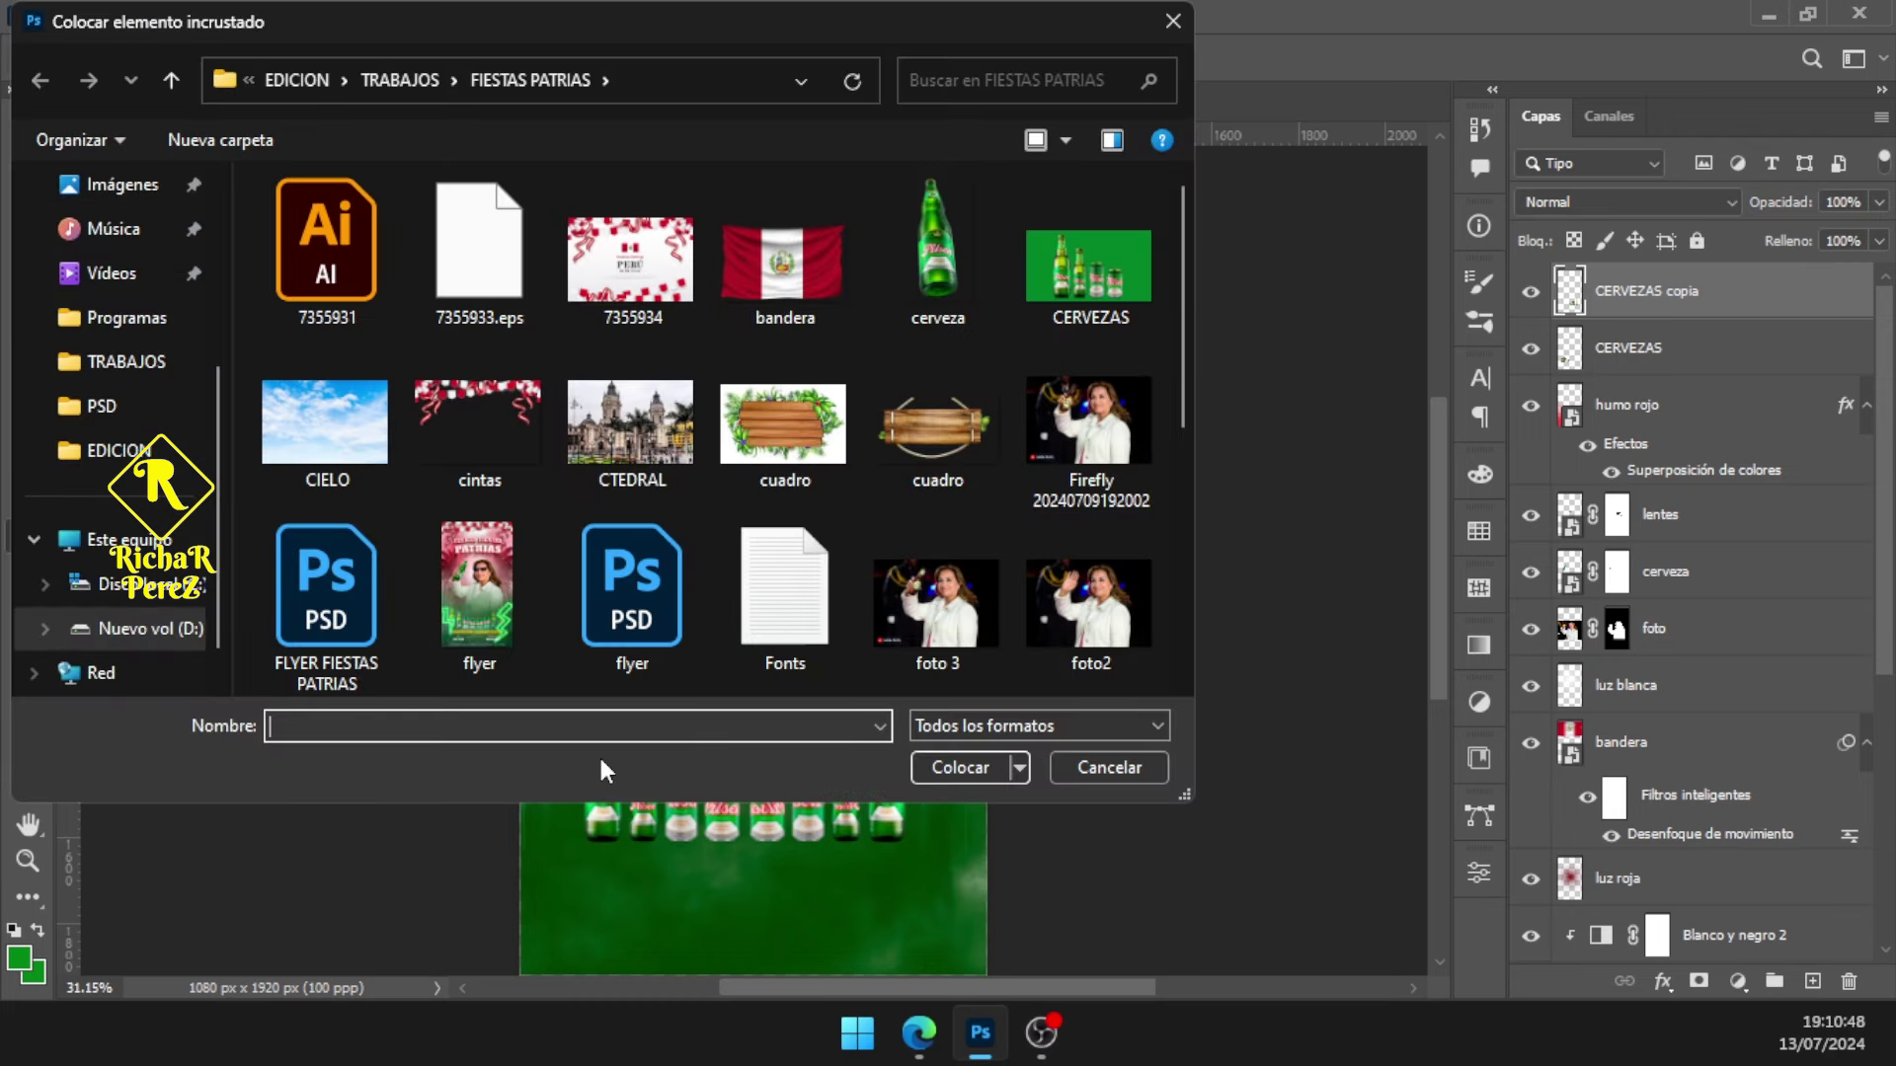
pyautogui.click(451, 456)
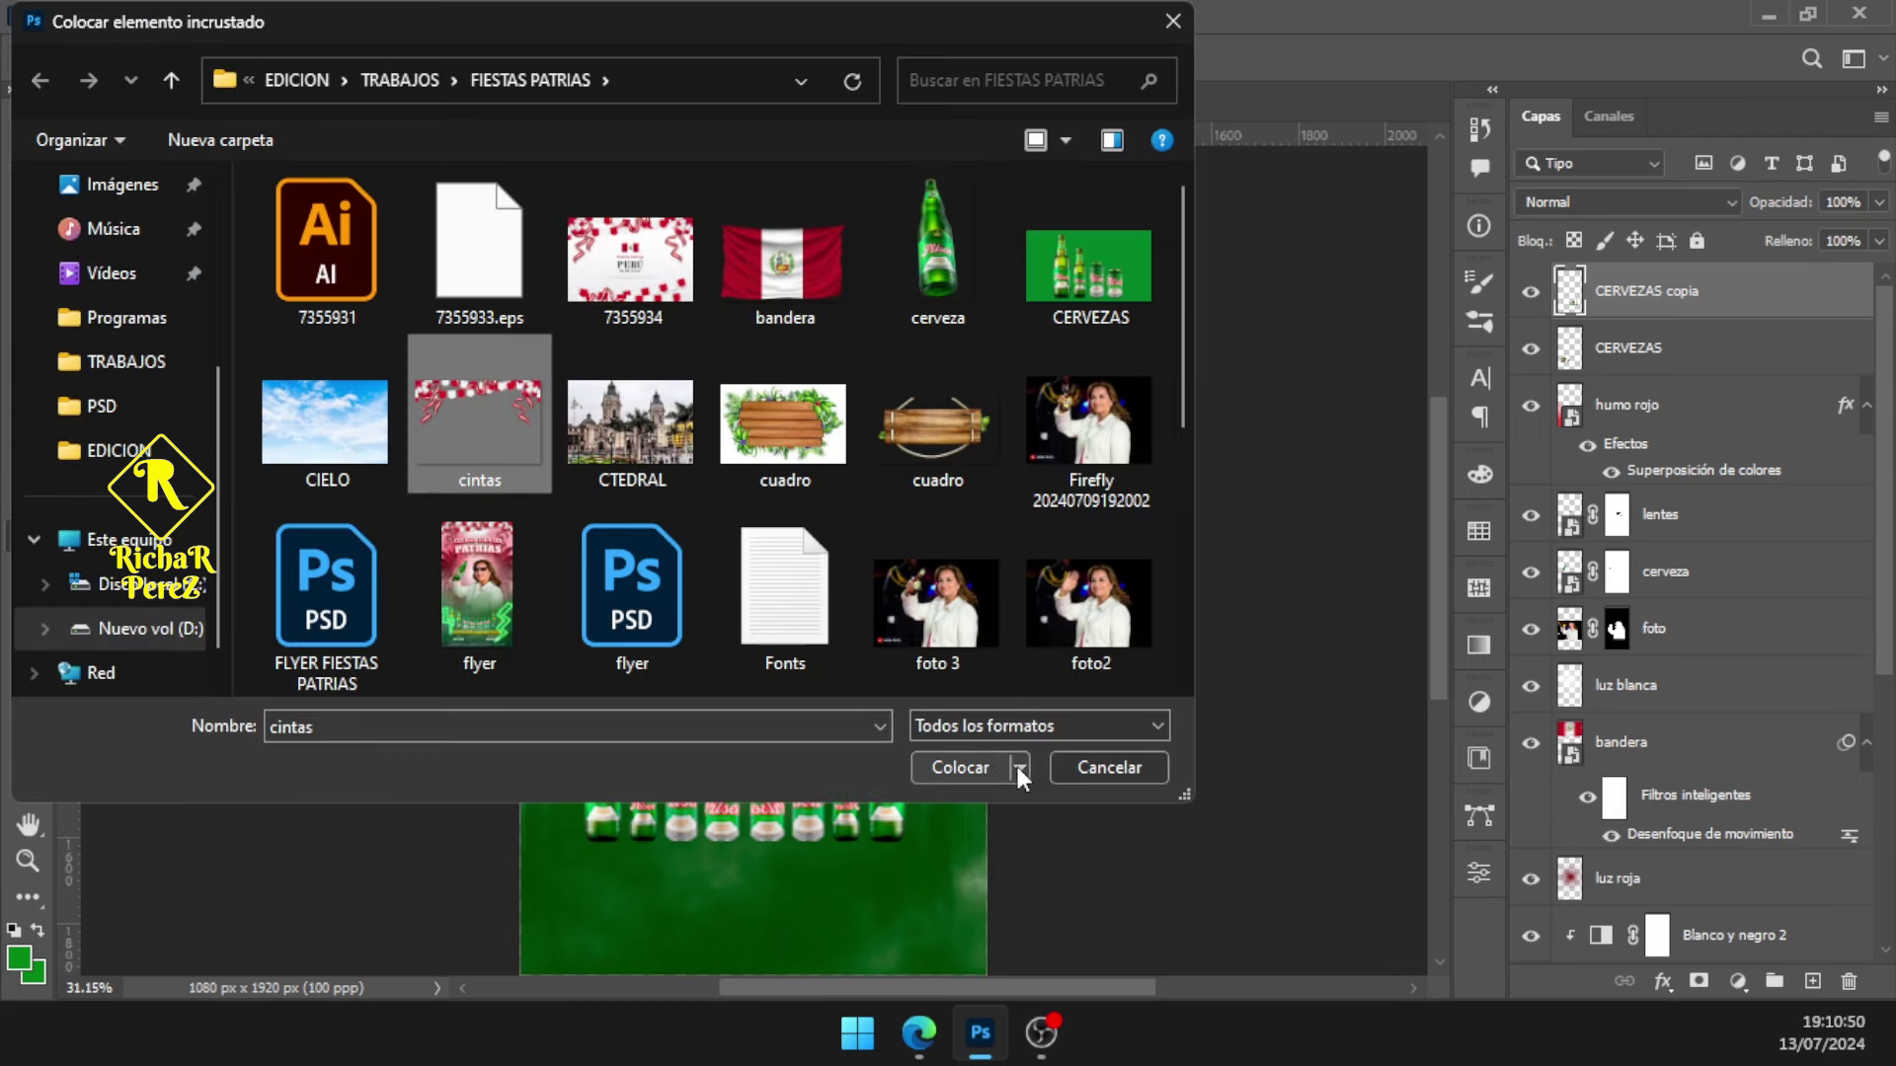
pyautogui.click(976, 766)
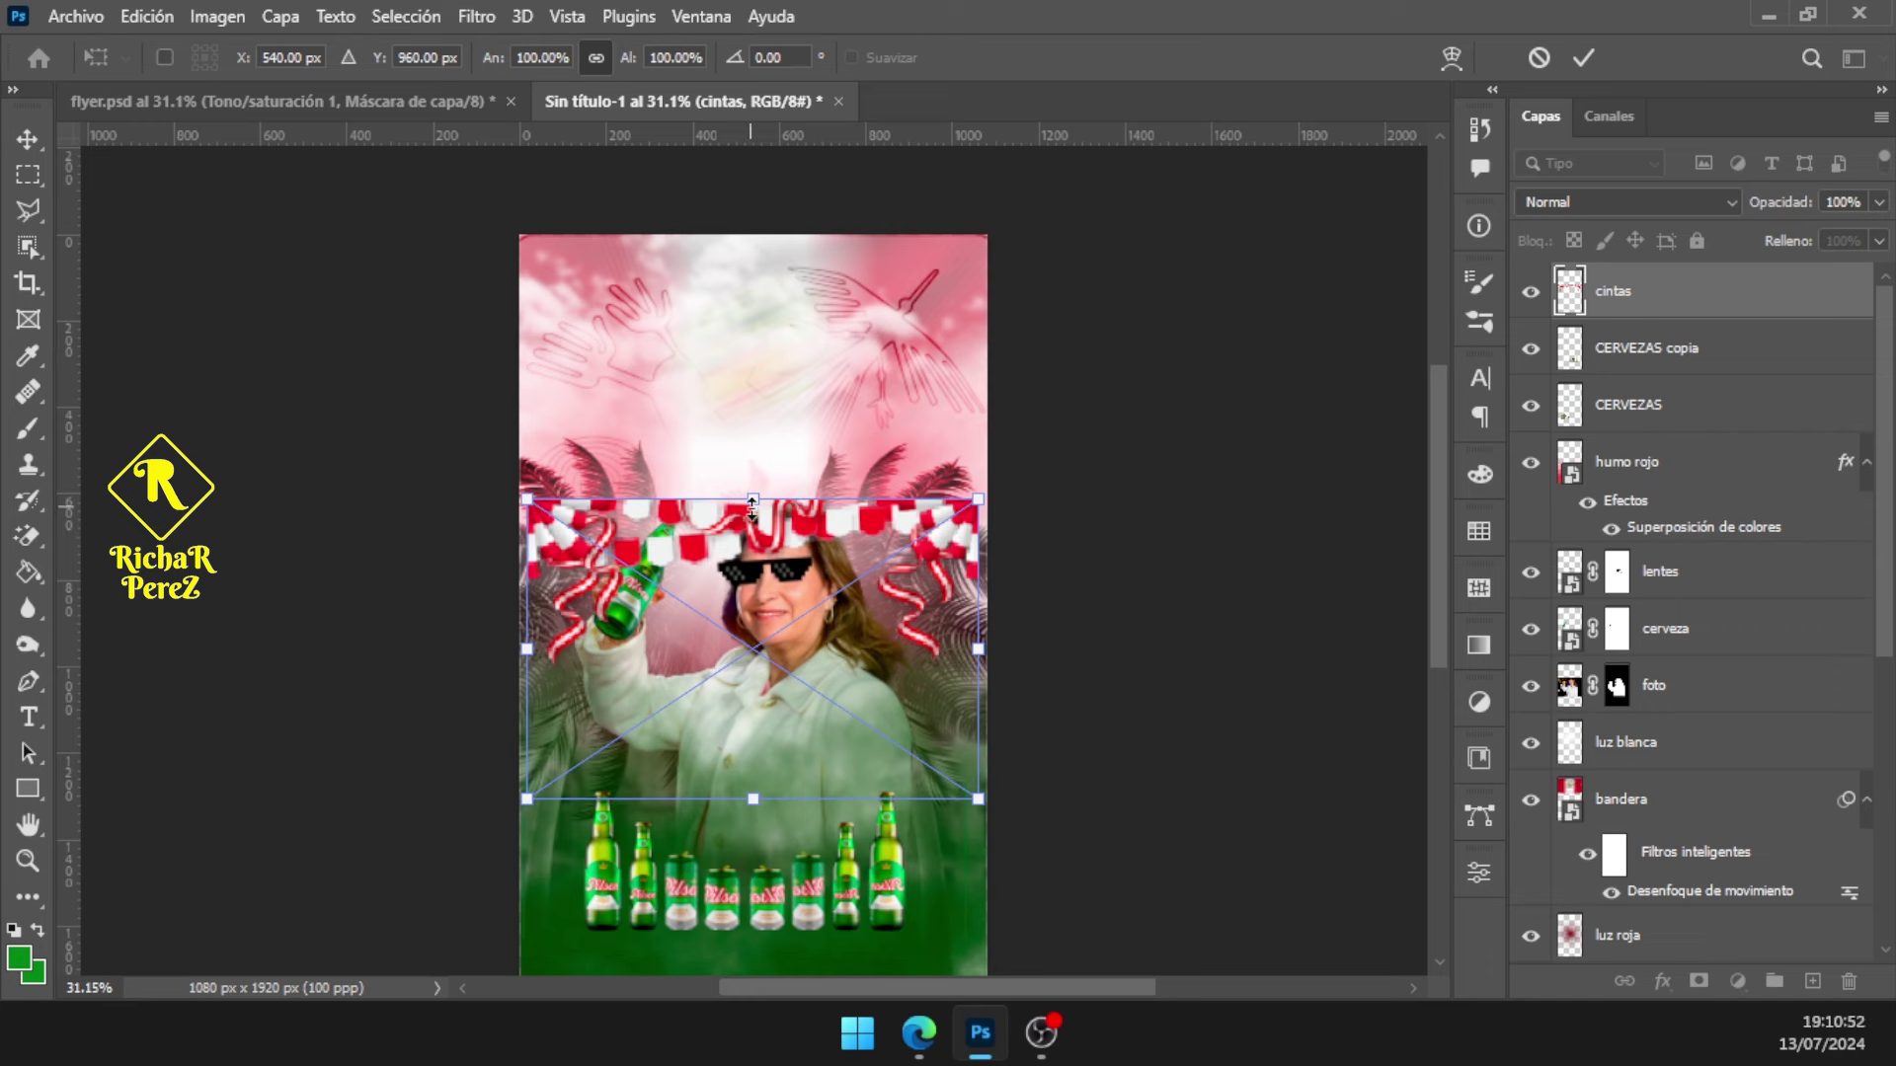
pyautogui.moveTo(800, 584); pyautogui.dragTo(803, 323)
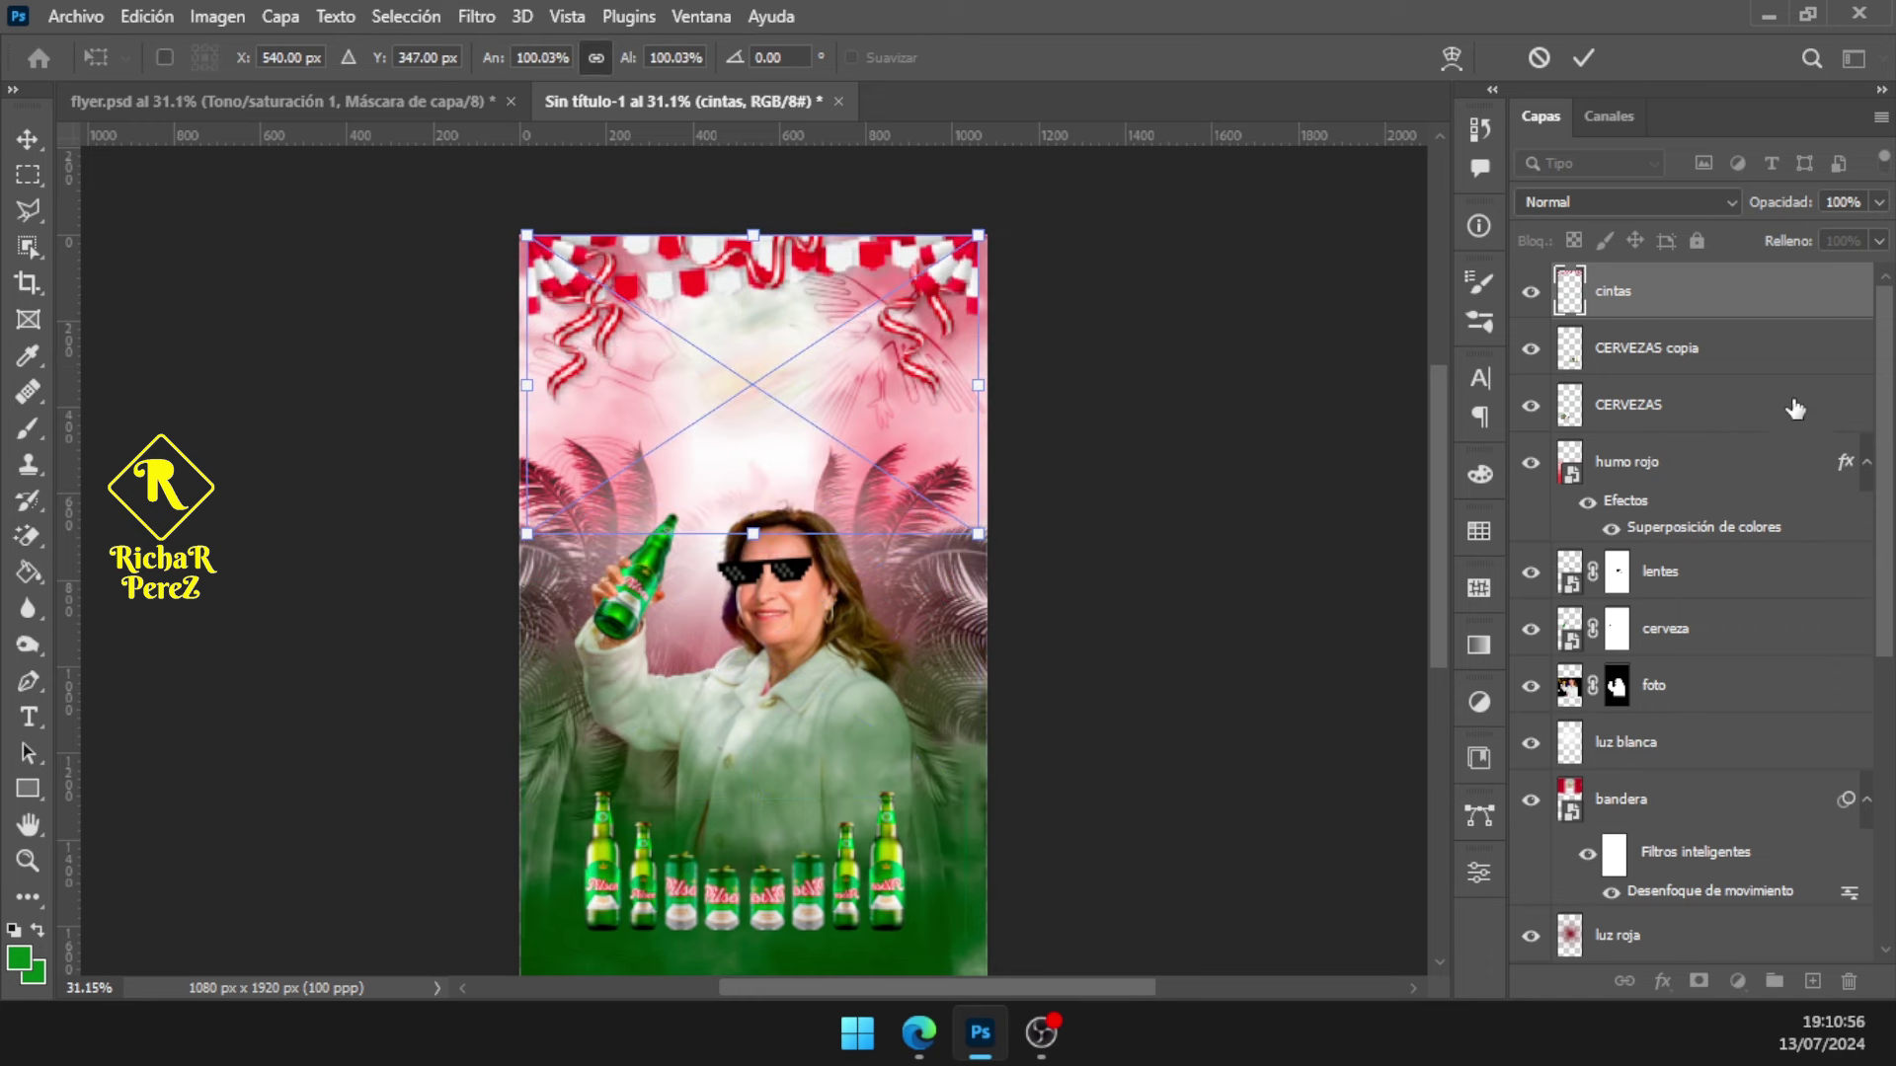
pyautogui.press('Return')
pyautogui.press('w')
pyautogui.hotkey('alt', 'Tab')
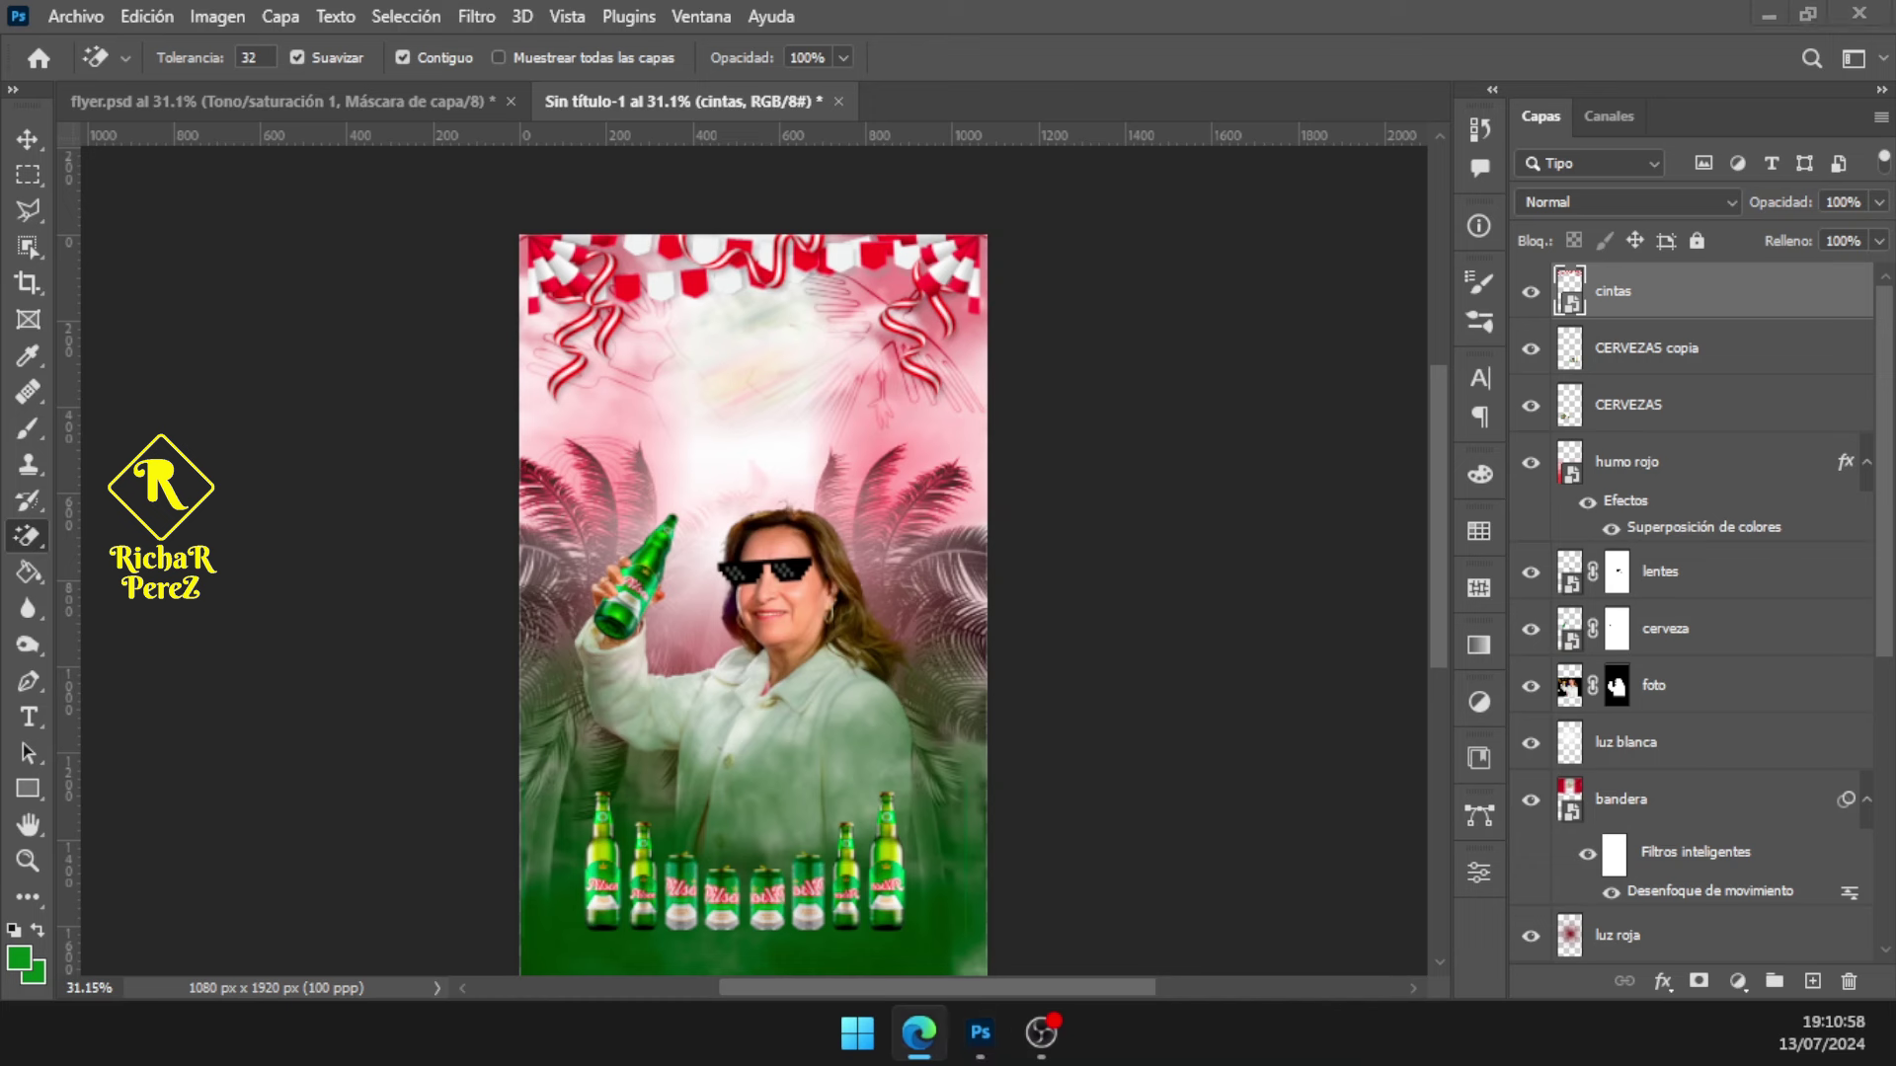
# Add a Levels adjustment layer clipped to the cintas ribbons
pyautogui.click(1734, 987)
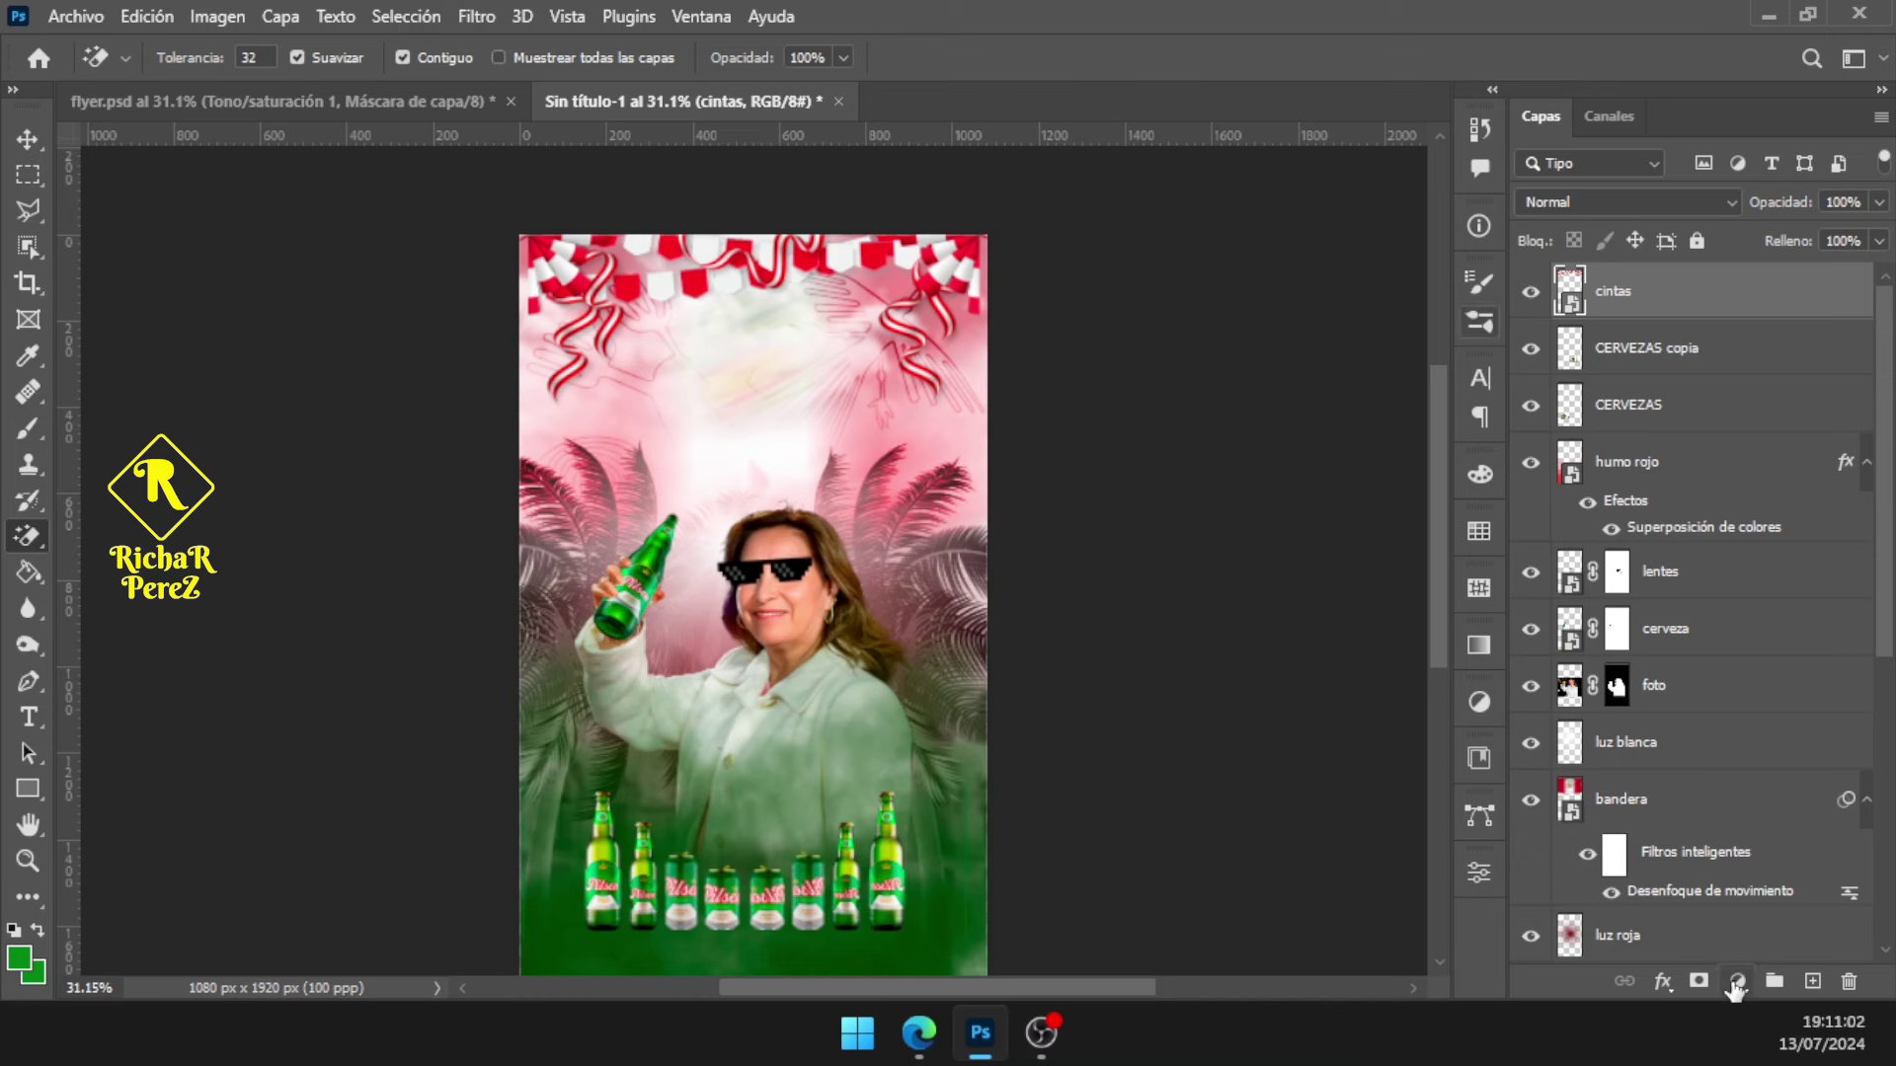
pyautogui.click(1735, 983)
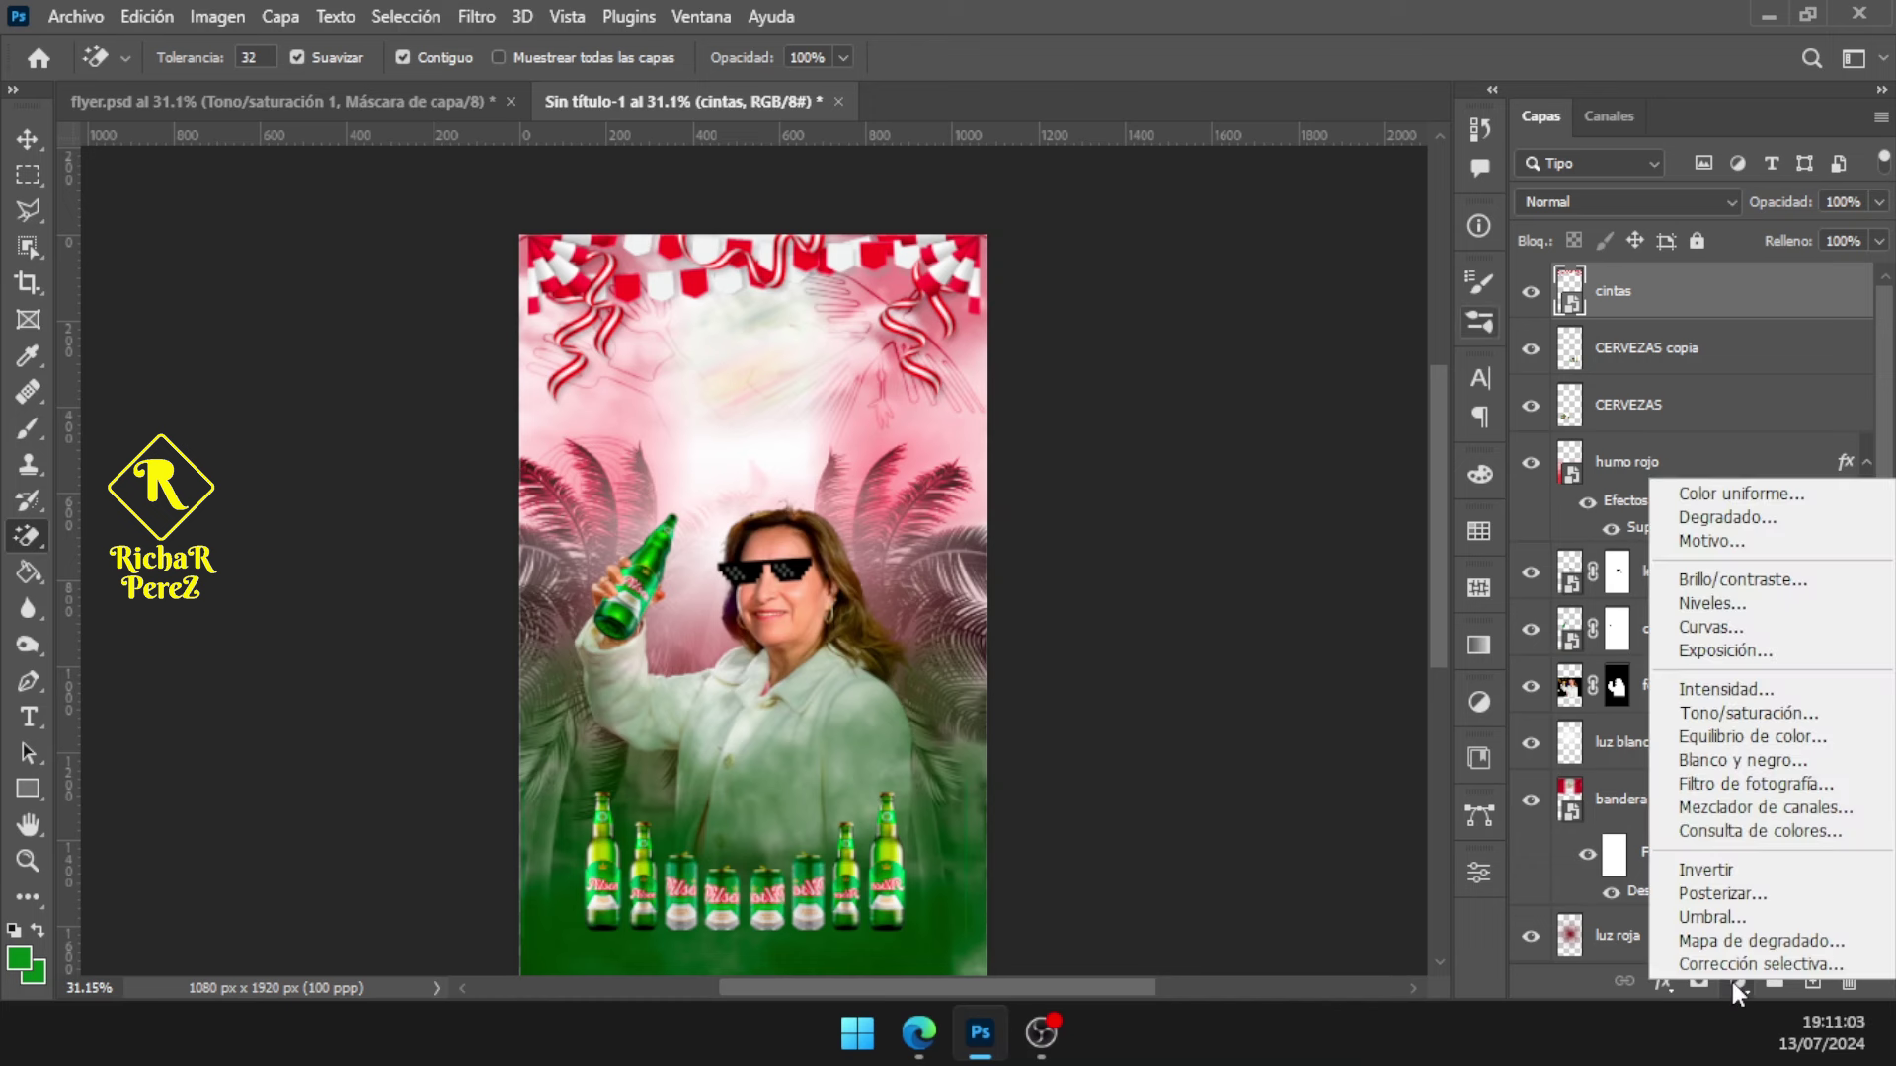
pyautogui.click(1732, 601)
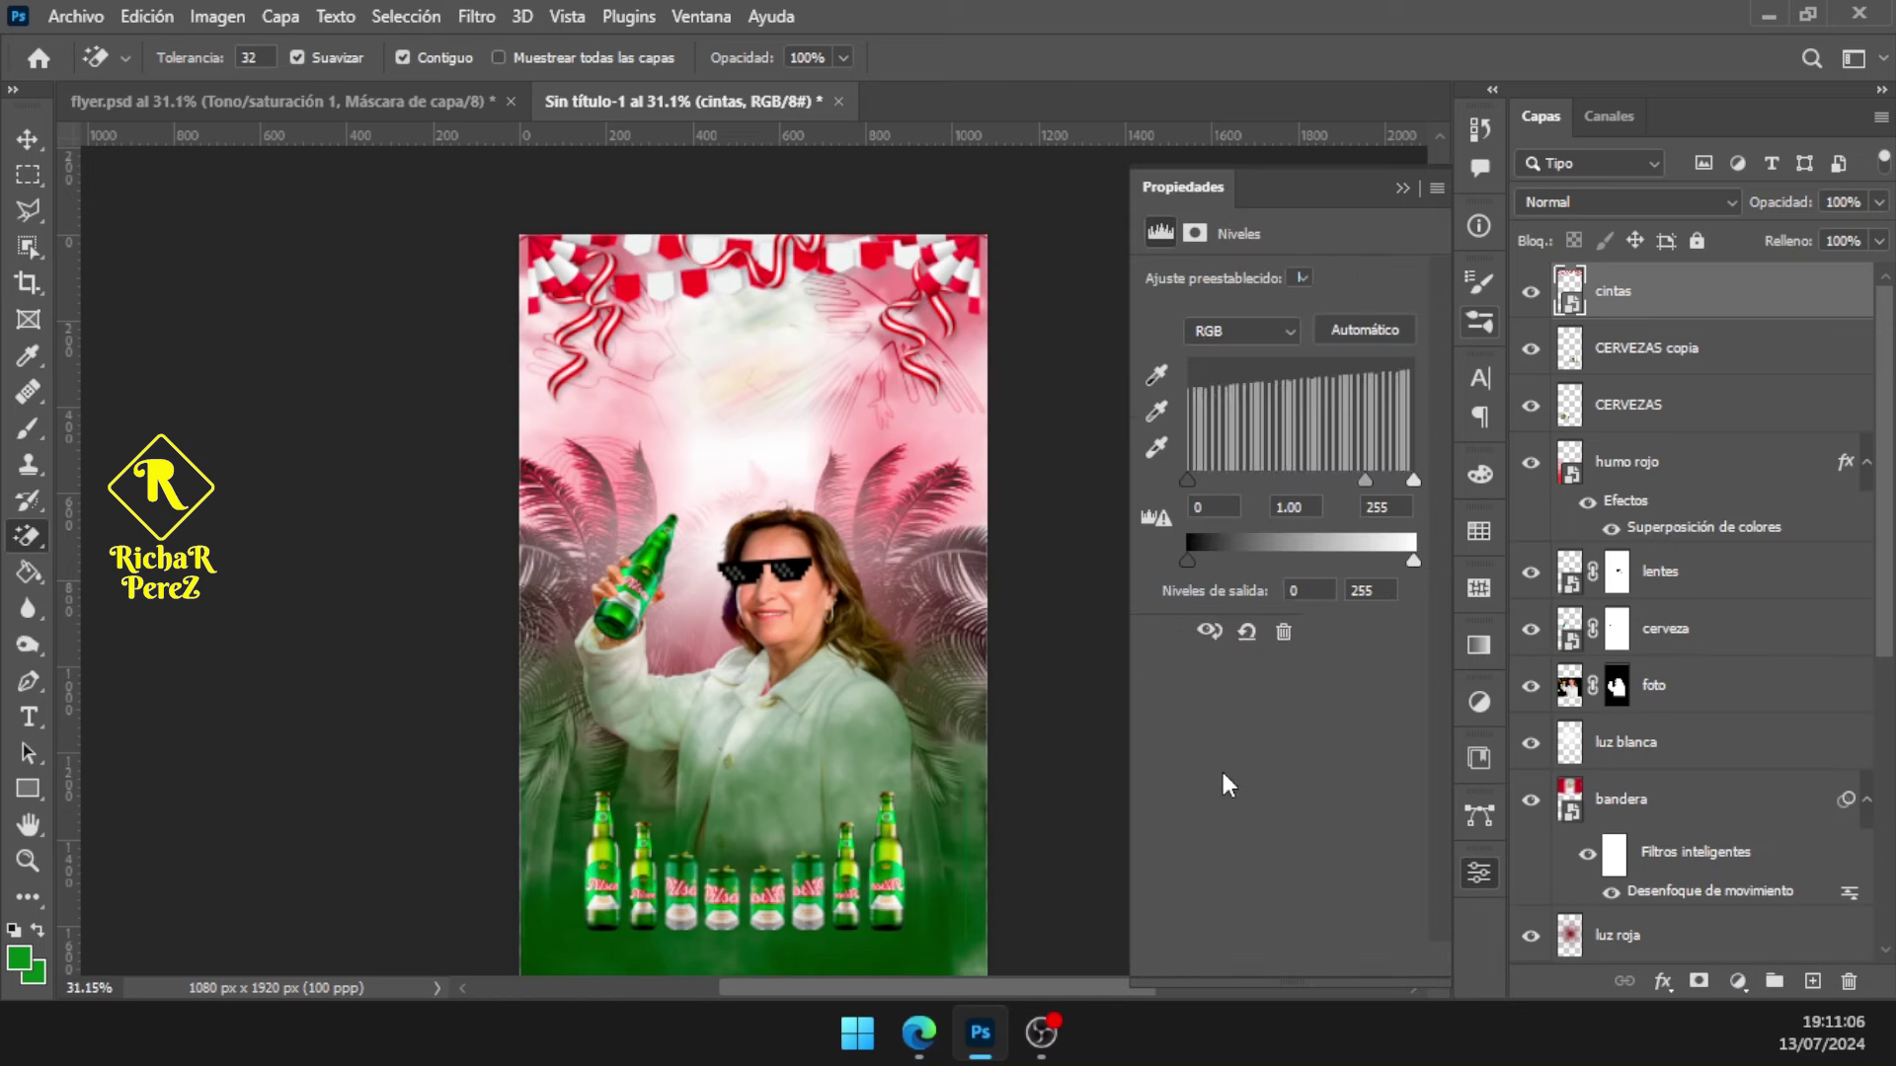
pyautogui.click(1241, 958)
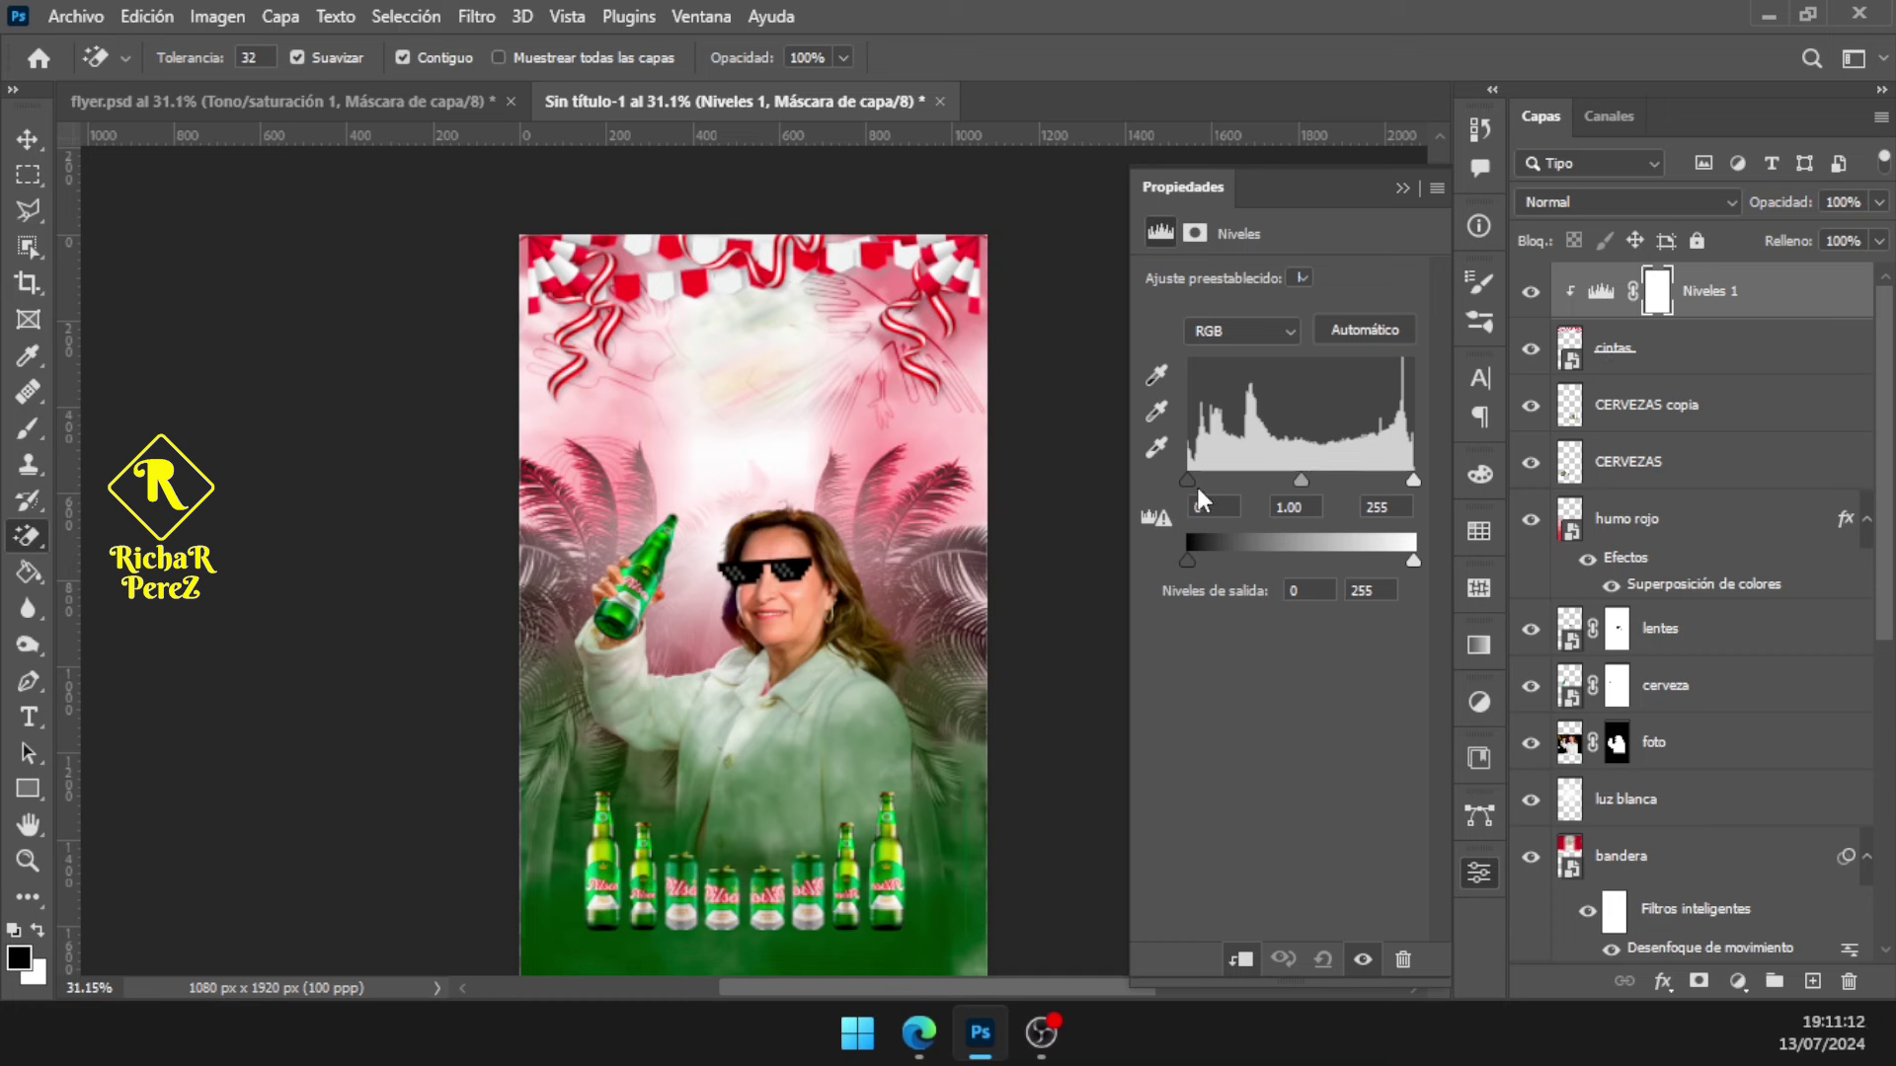
# Set the Levels input black to 131 and output black to 38
pyautogui.moveTo(1202, 478)
pyautogui.mouseDown()
pyautogui.moveTo(1289, 489)
pyautogui.moveTo(1188, 481)
pyautogui.mouseUp()
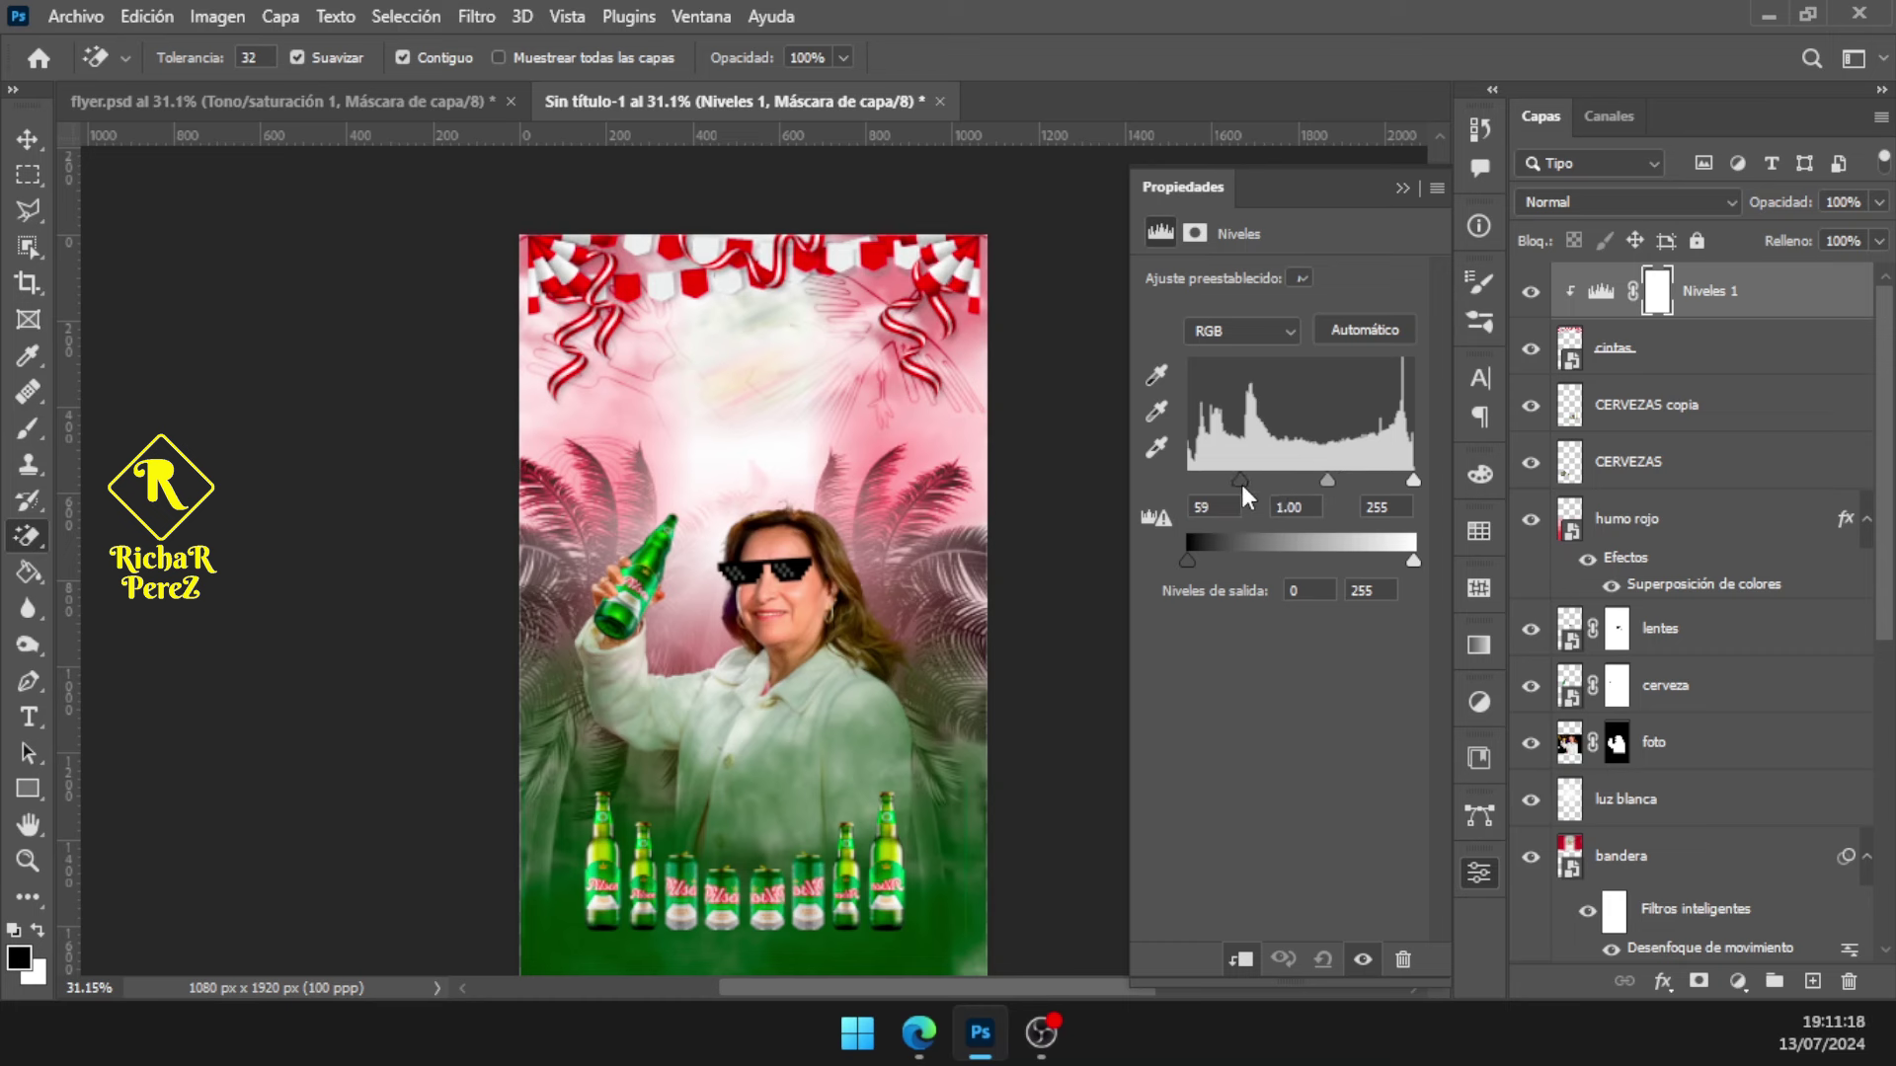
pyautogui.click(1212, 507)
pyautogui.write('61')
pyautogui.write('131')
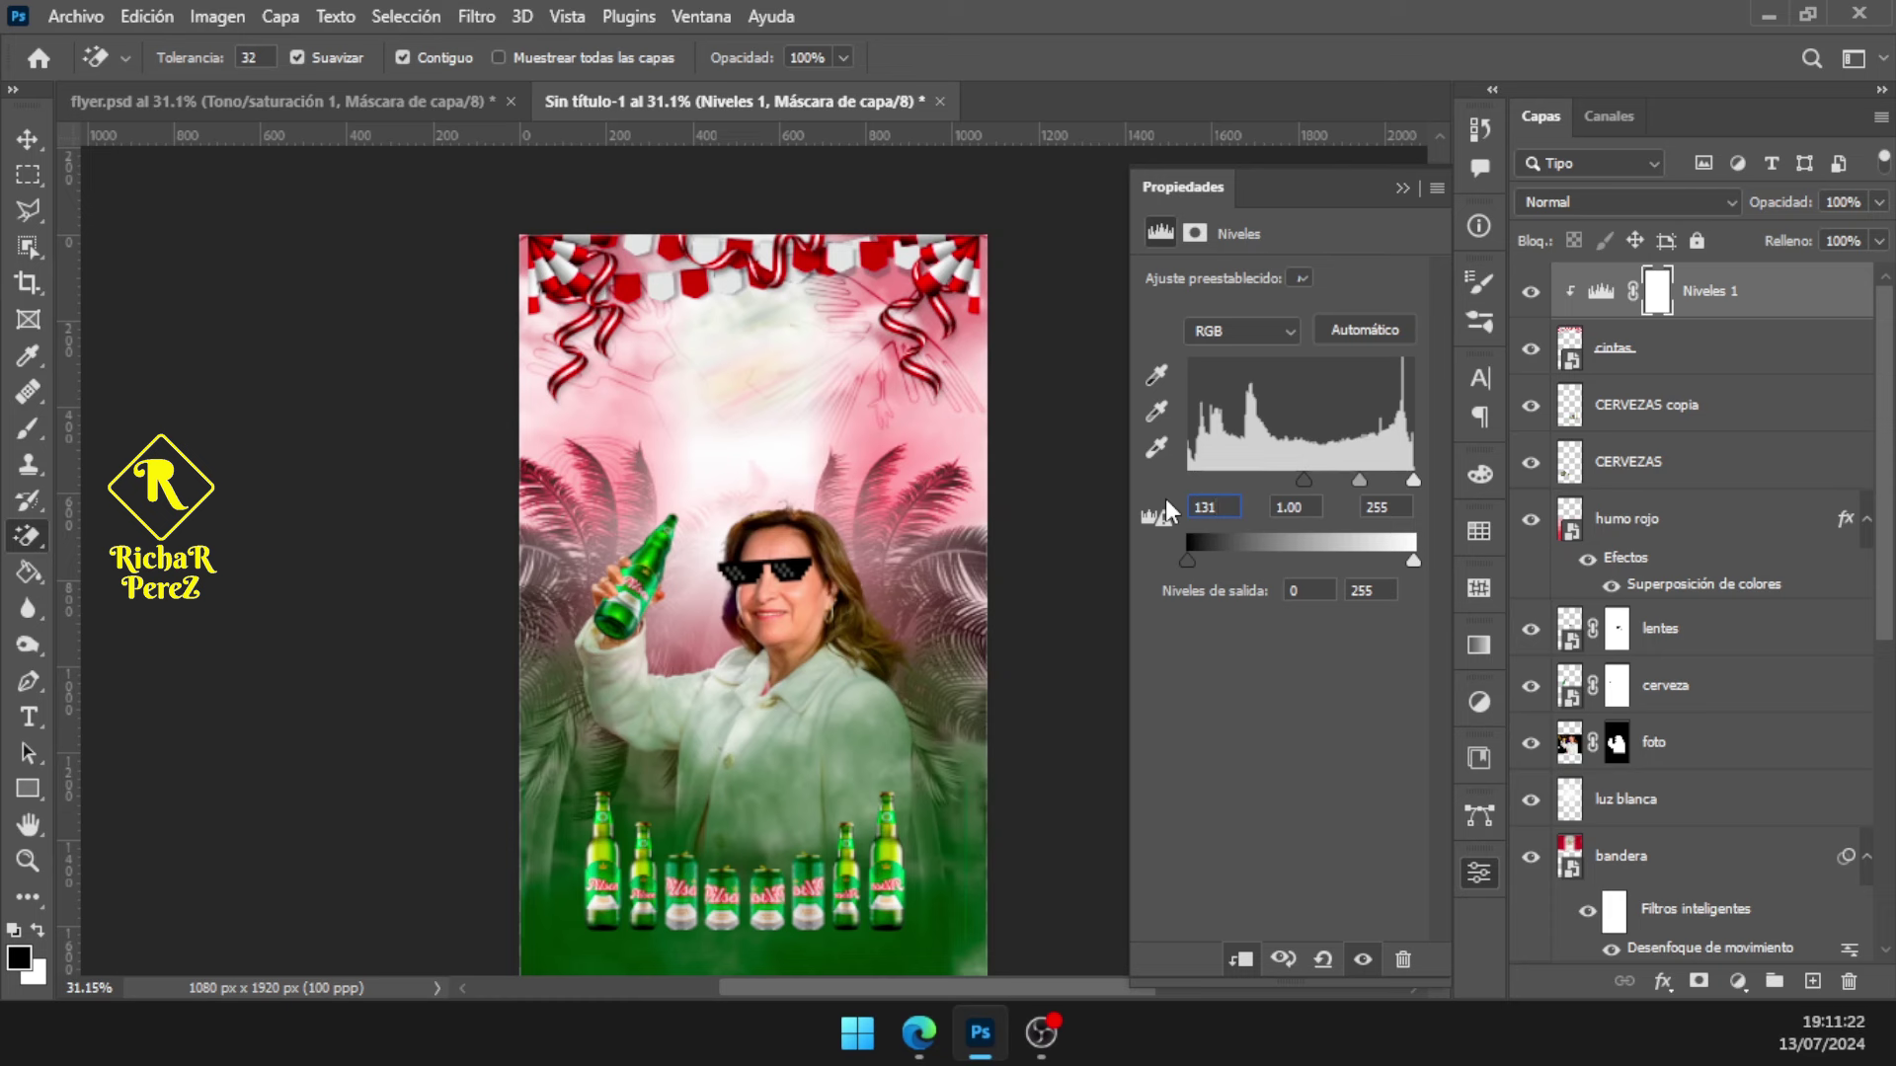
pyautogui.moveTo(1188, 560)
pyautogui.mouseDown()
pyautogui.moveTo(1217, 560)
pyautogui.moveTo(1147, 557)
pyautogui.moveTo(1216, 559)
pyautogui.mouseUp()
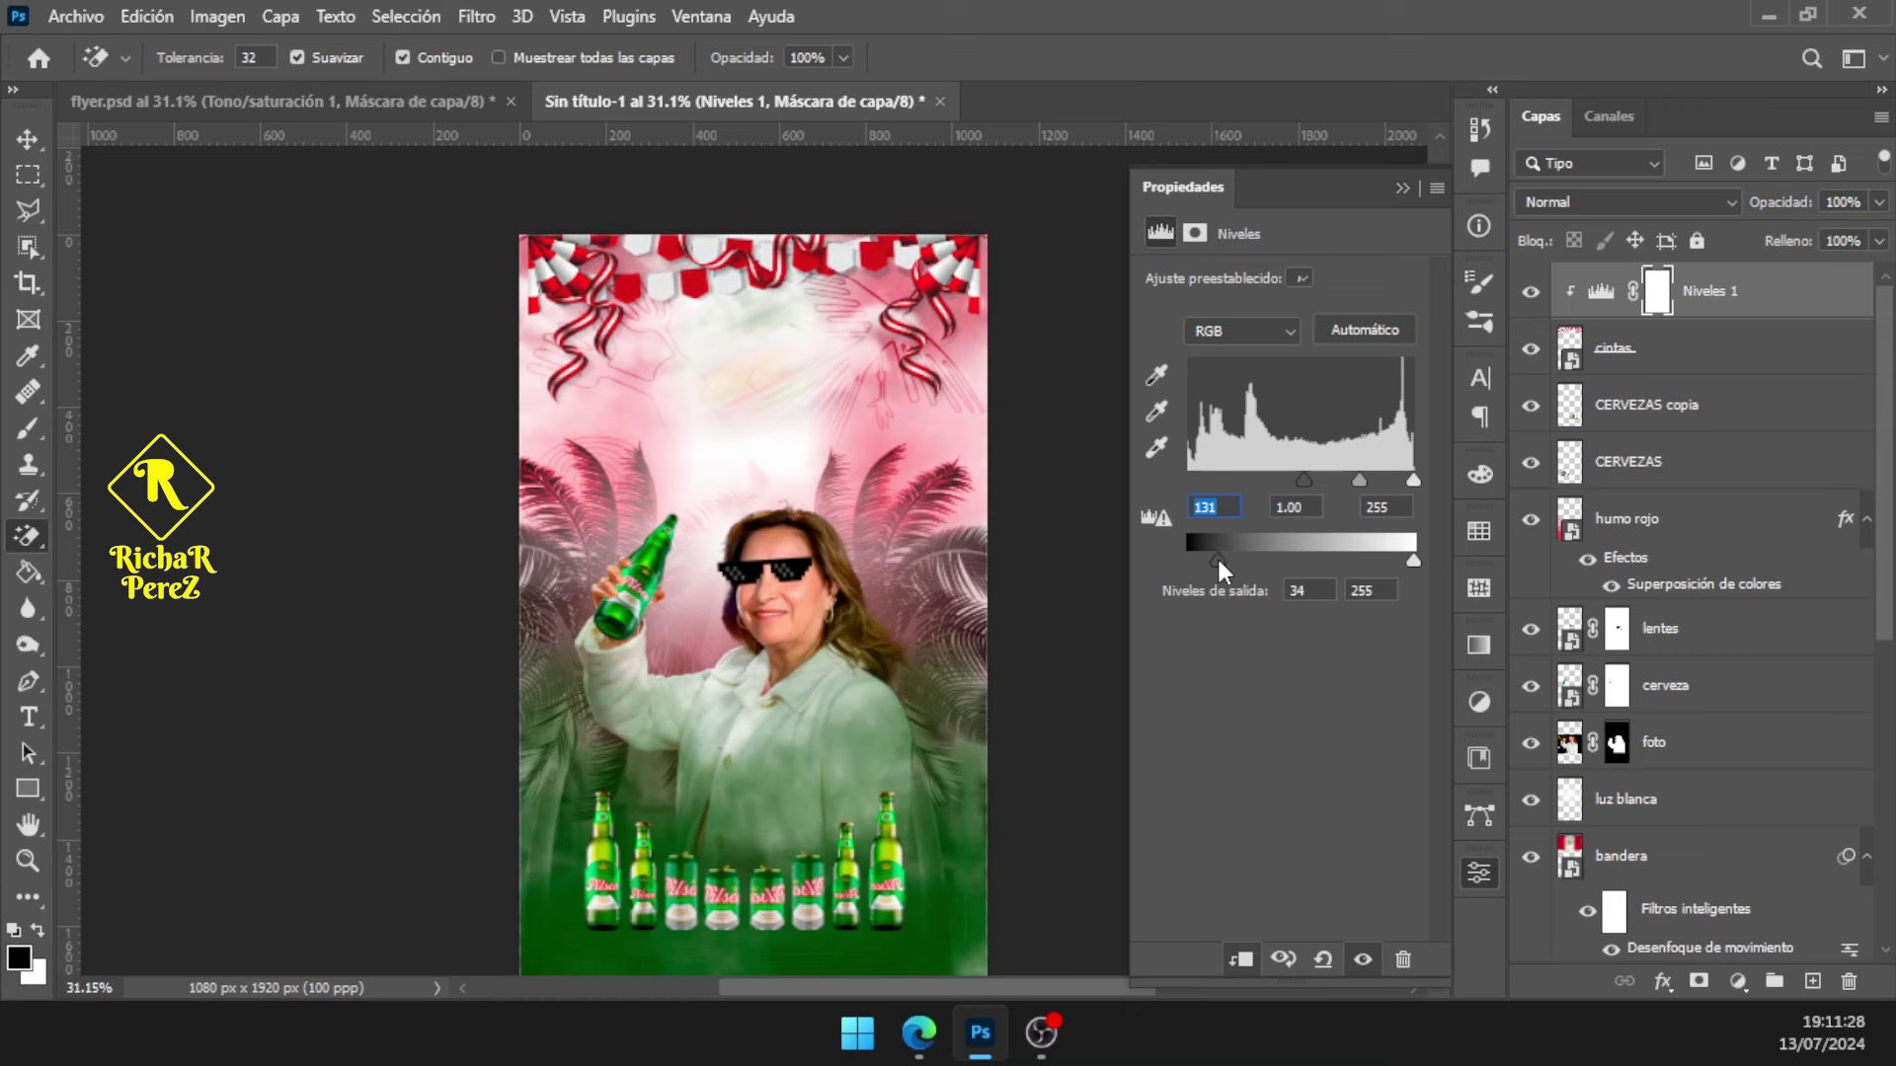
pyautogui.click(1305, 590)
pyautogui.write('38')
pyautogui.click(1708, 302)
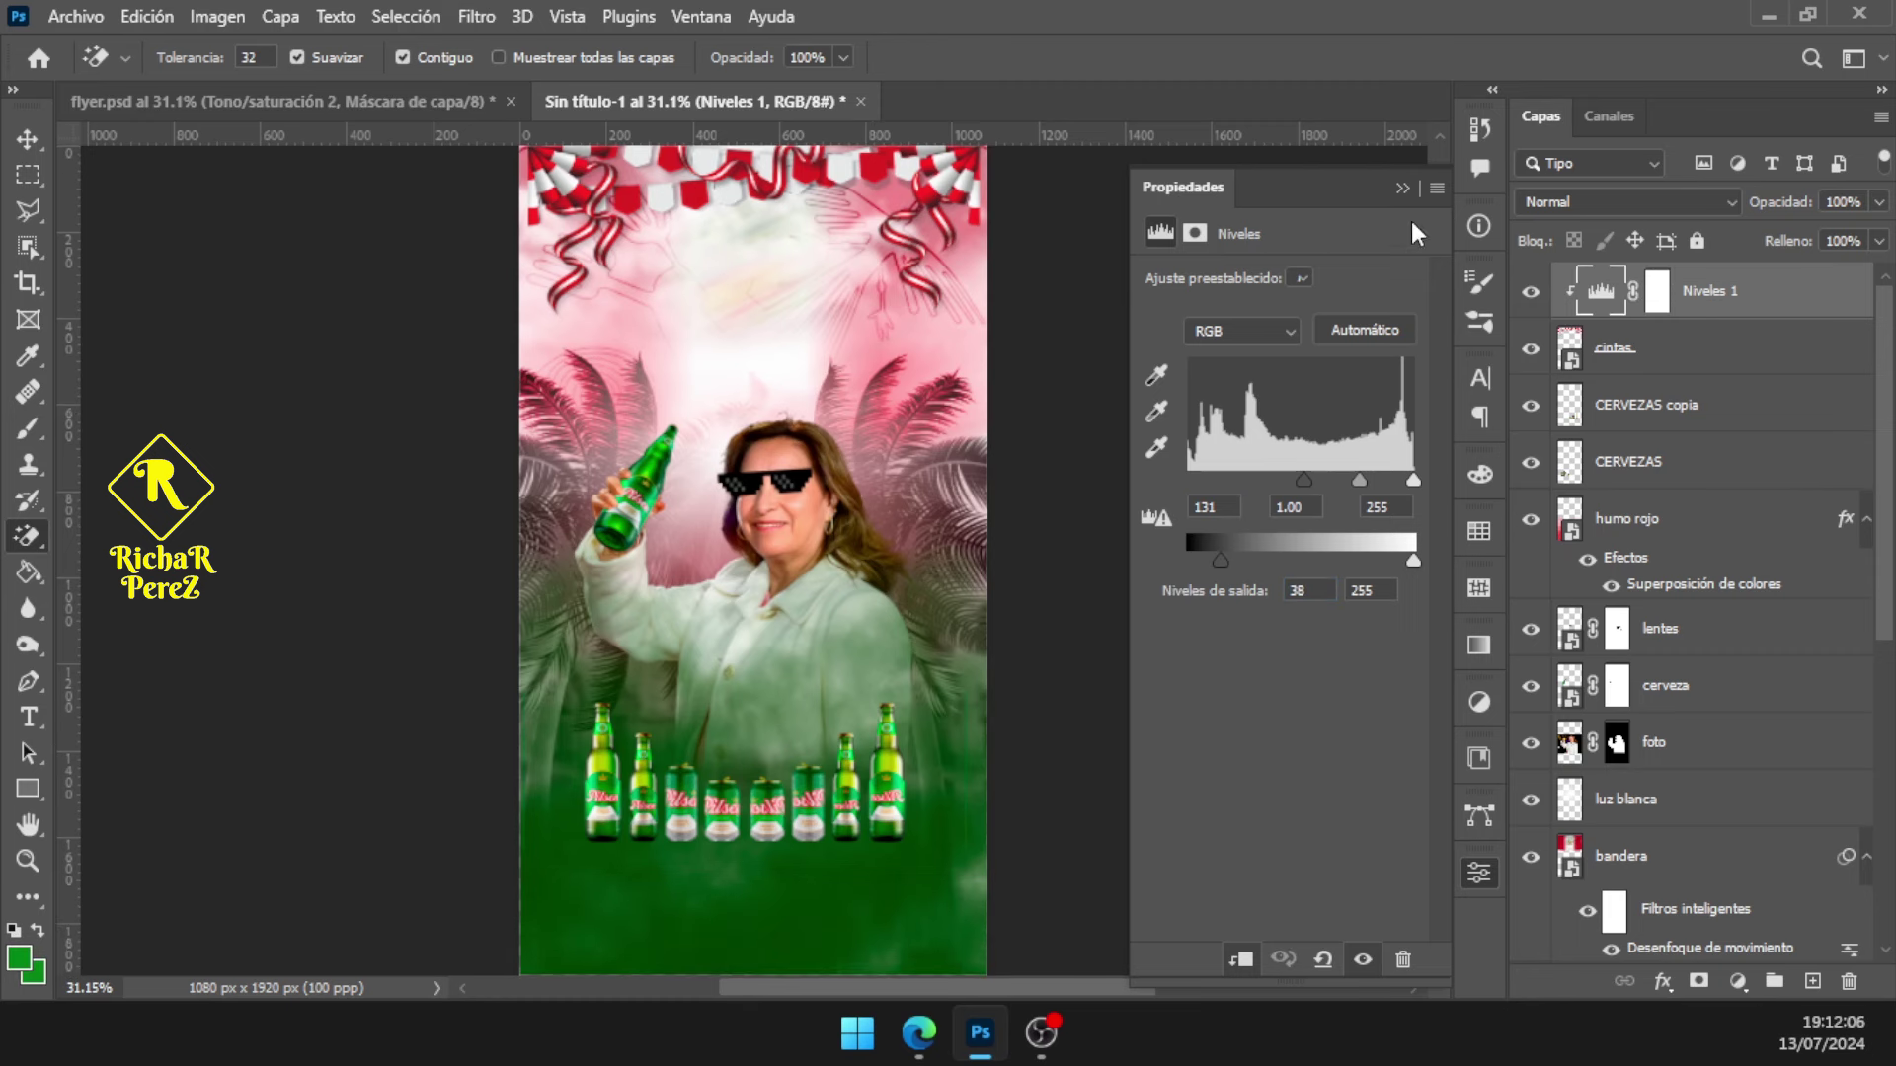
pyautogui.click(1401, 190)
pyautogui.click(1689, 366)
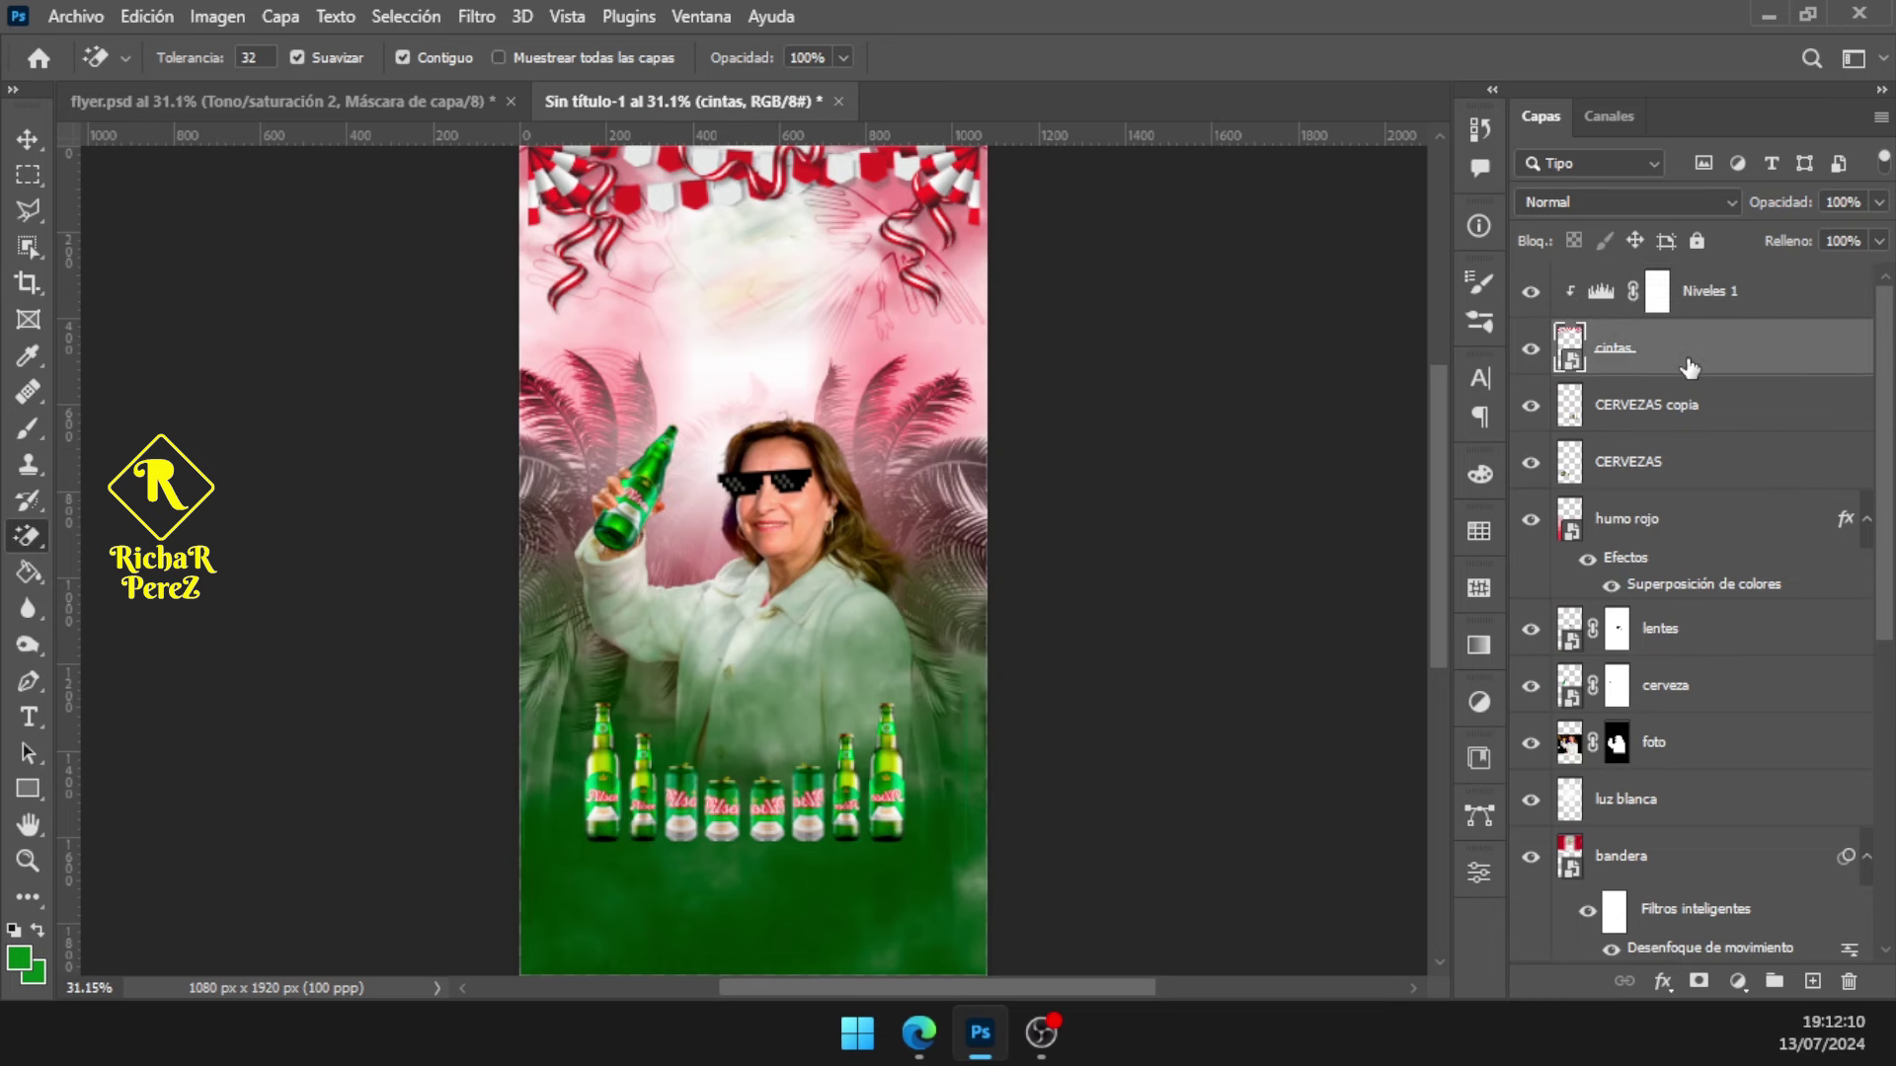
# Enable Sombra paralela (drop shadow) in the cintas layer's Layer Style
pyautogui.rightClick(1689, 366)
pyautogui.click(1372, 59)
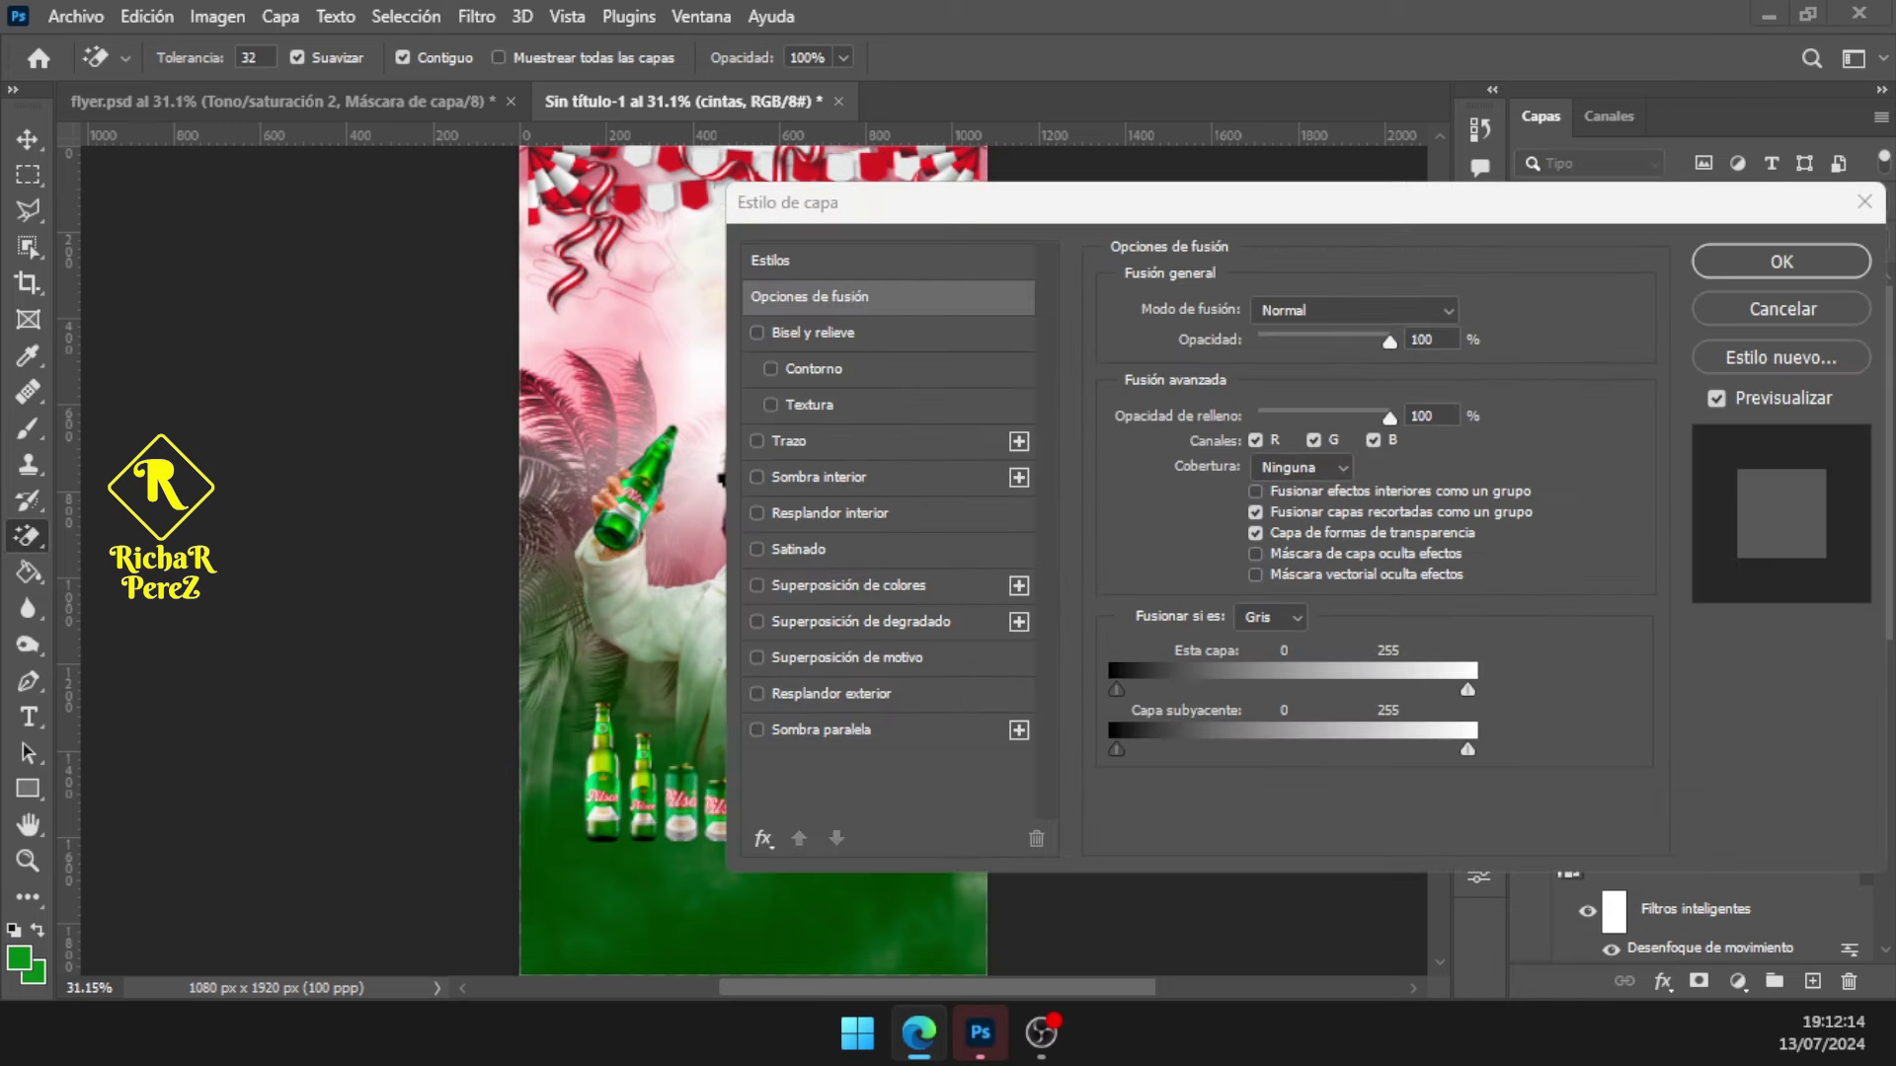
pyautogui.moveTo(1153, 219); pyautogui.dragTo(1169, 210)
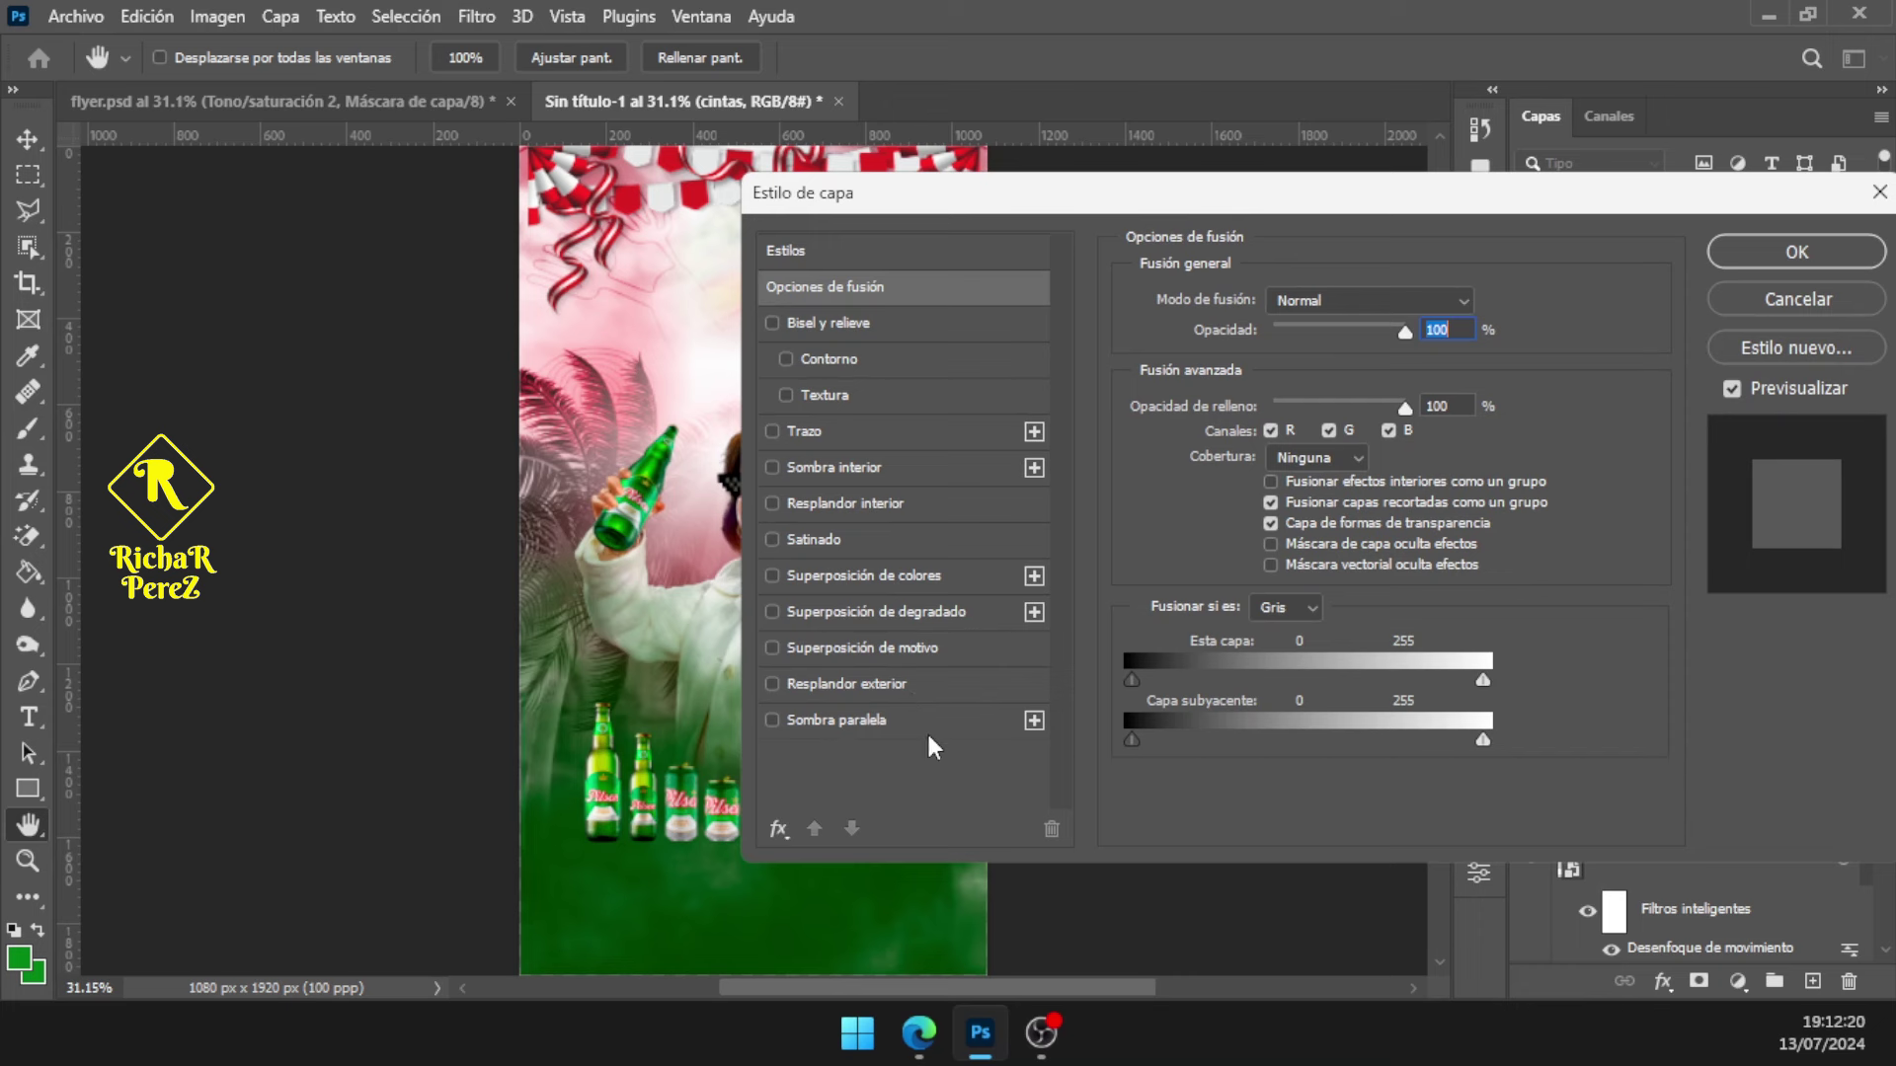
pyautogui.click(771, 719)
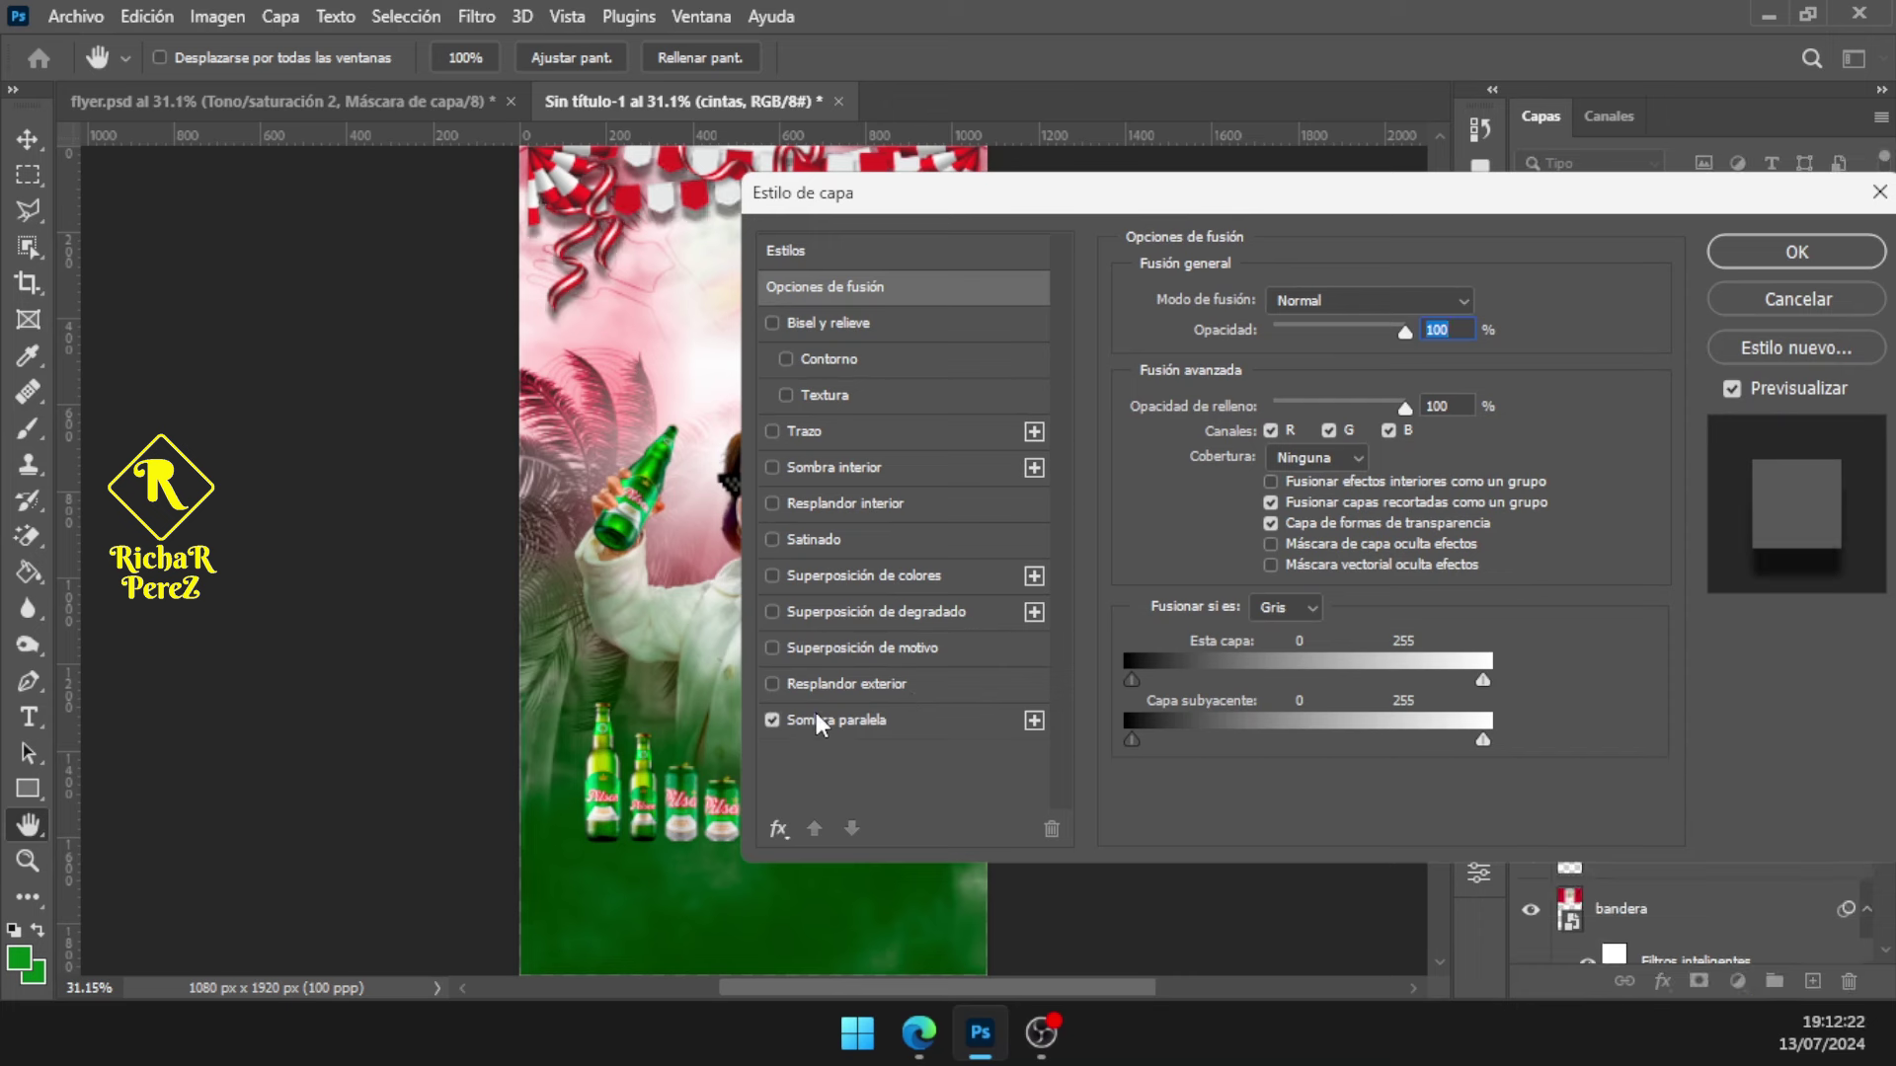
pyautogui.click(828, 720)
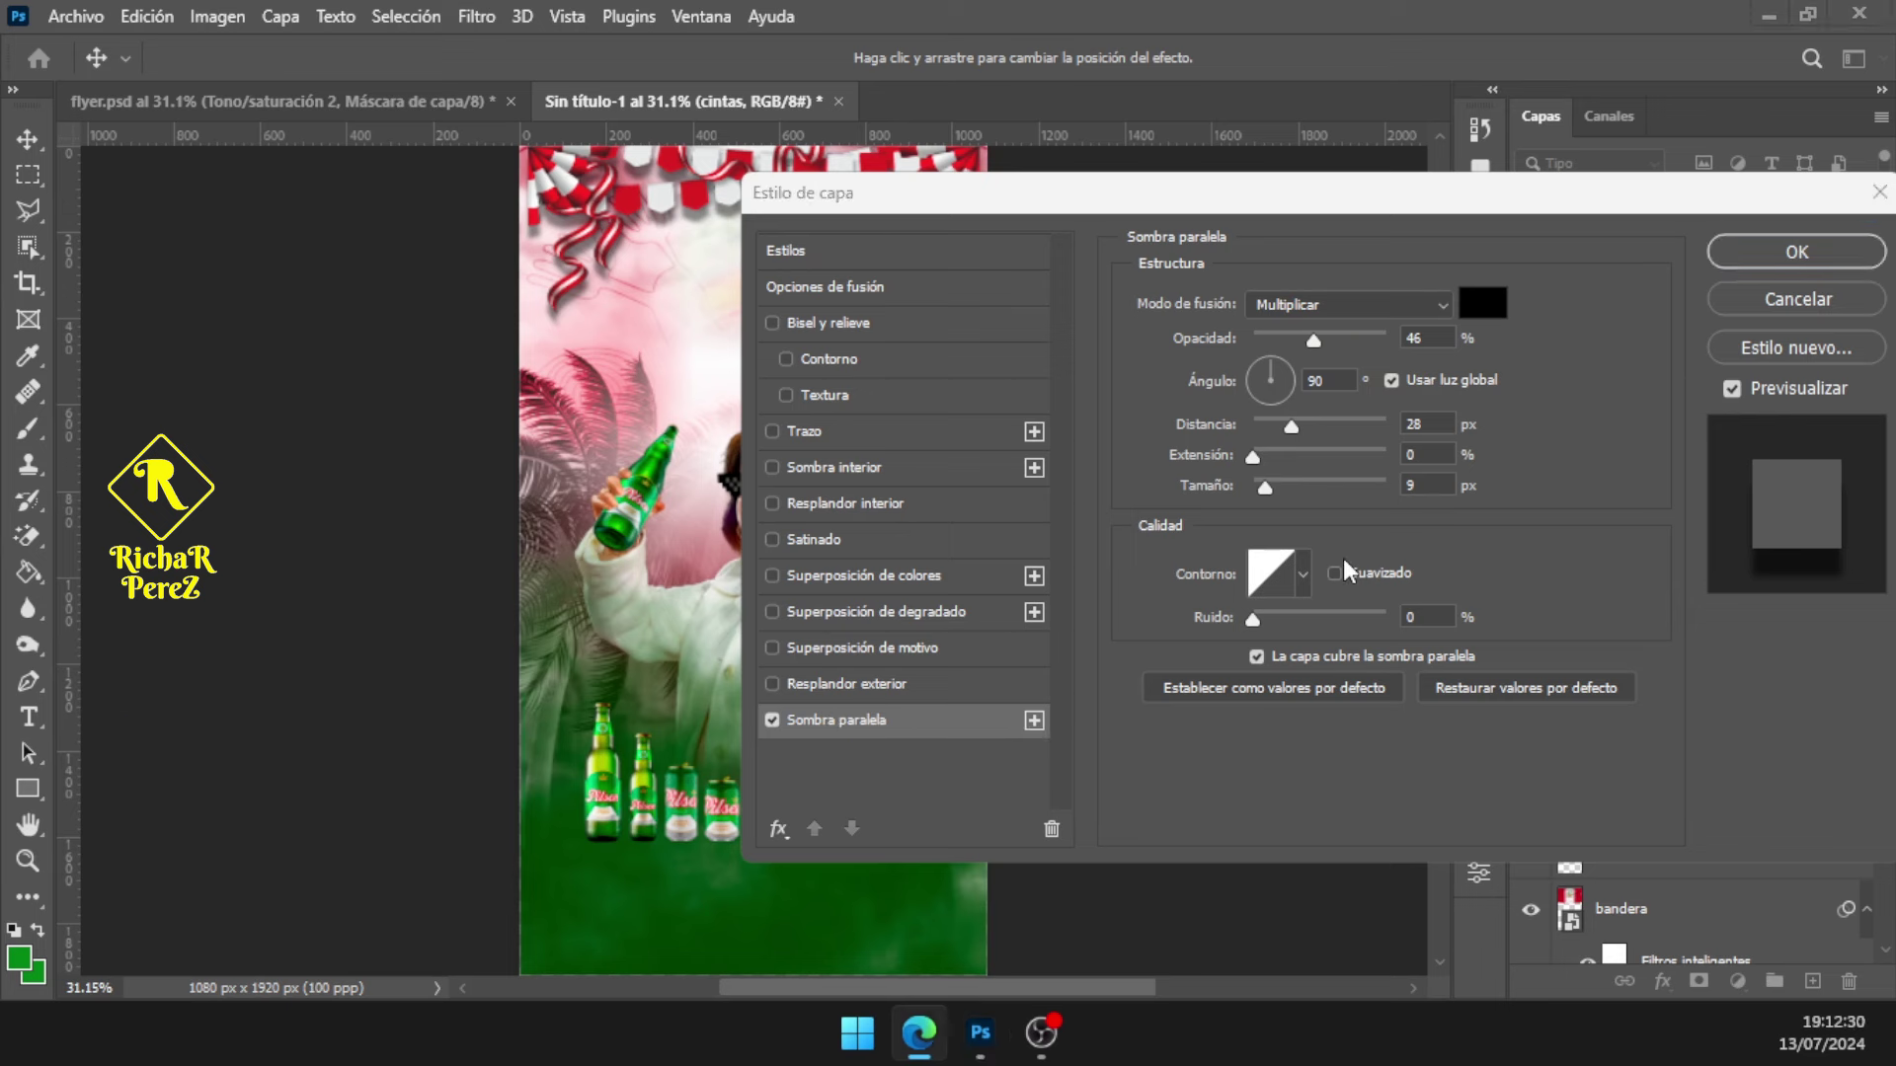
# Set the drop shadow to 75% opacity, 5 px distance and 7 px size
pyautogui.click(1286, 351)
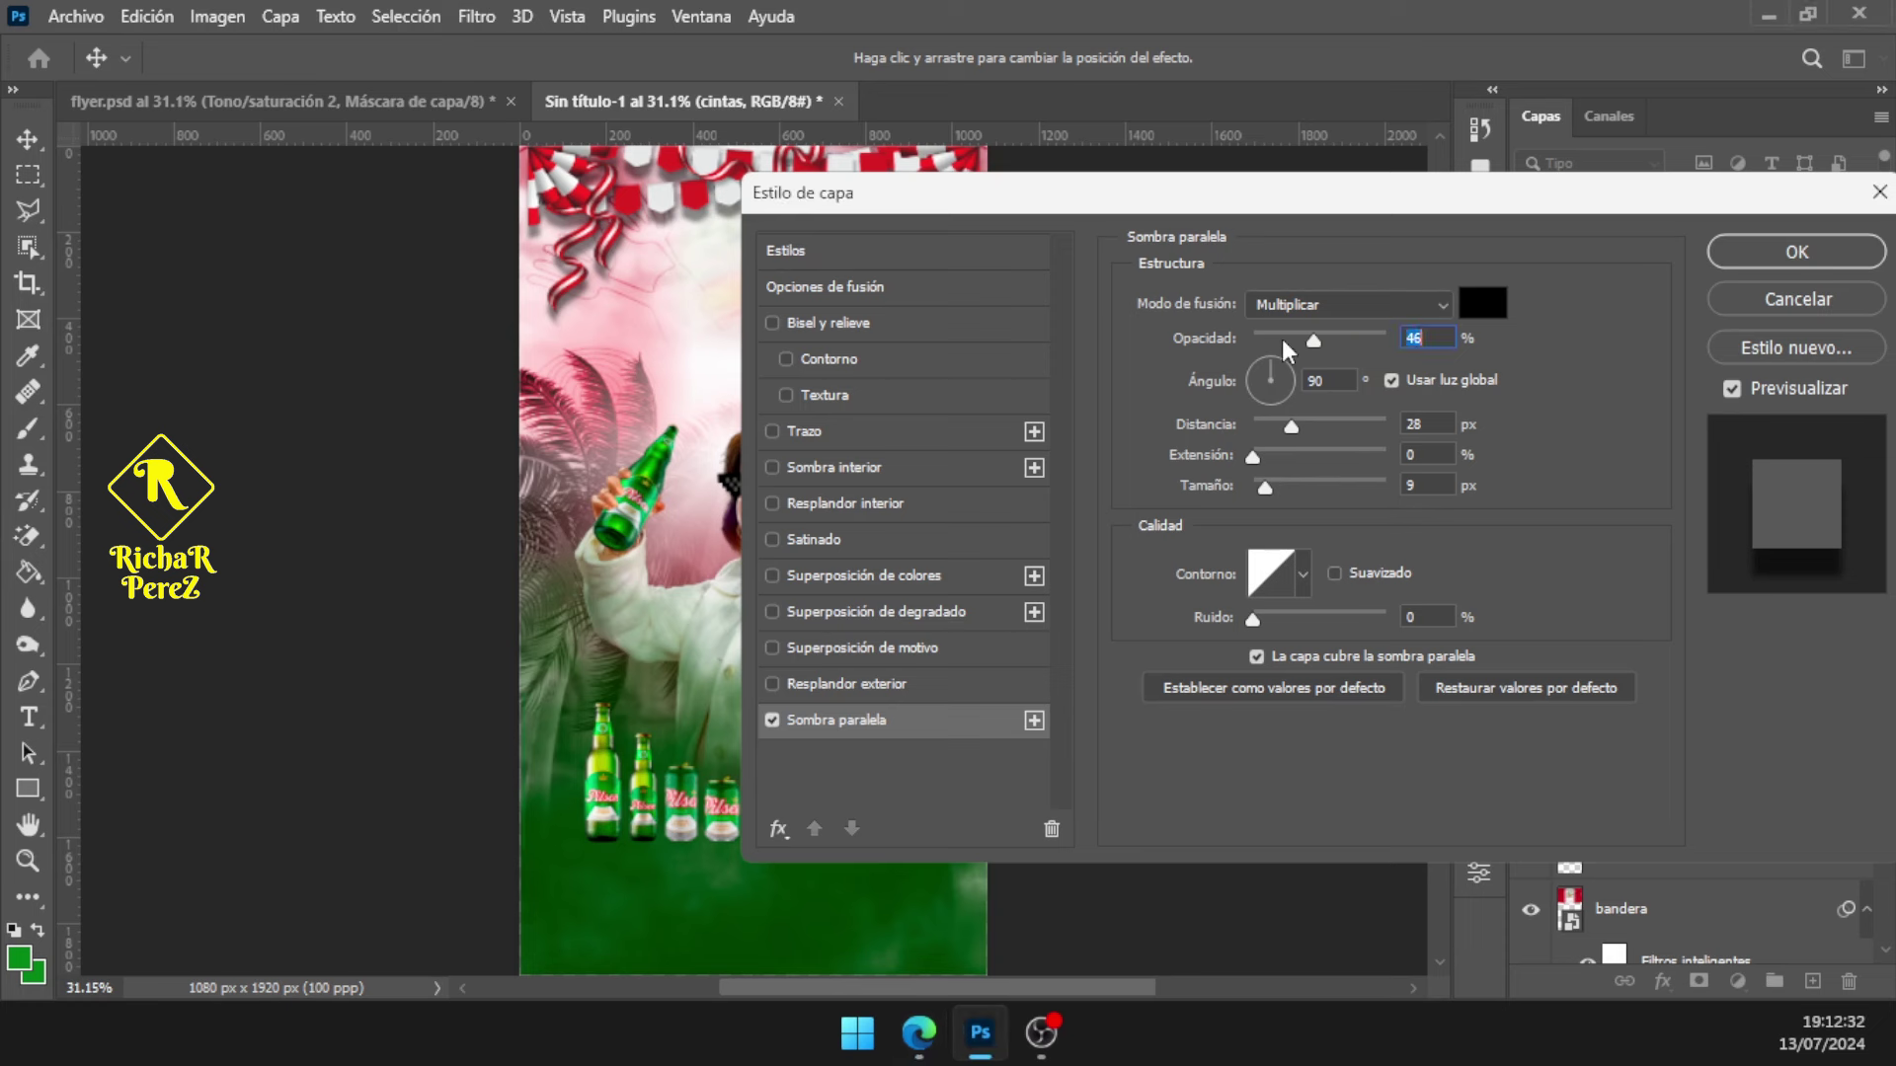
pyautogui.write('75')
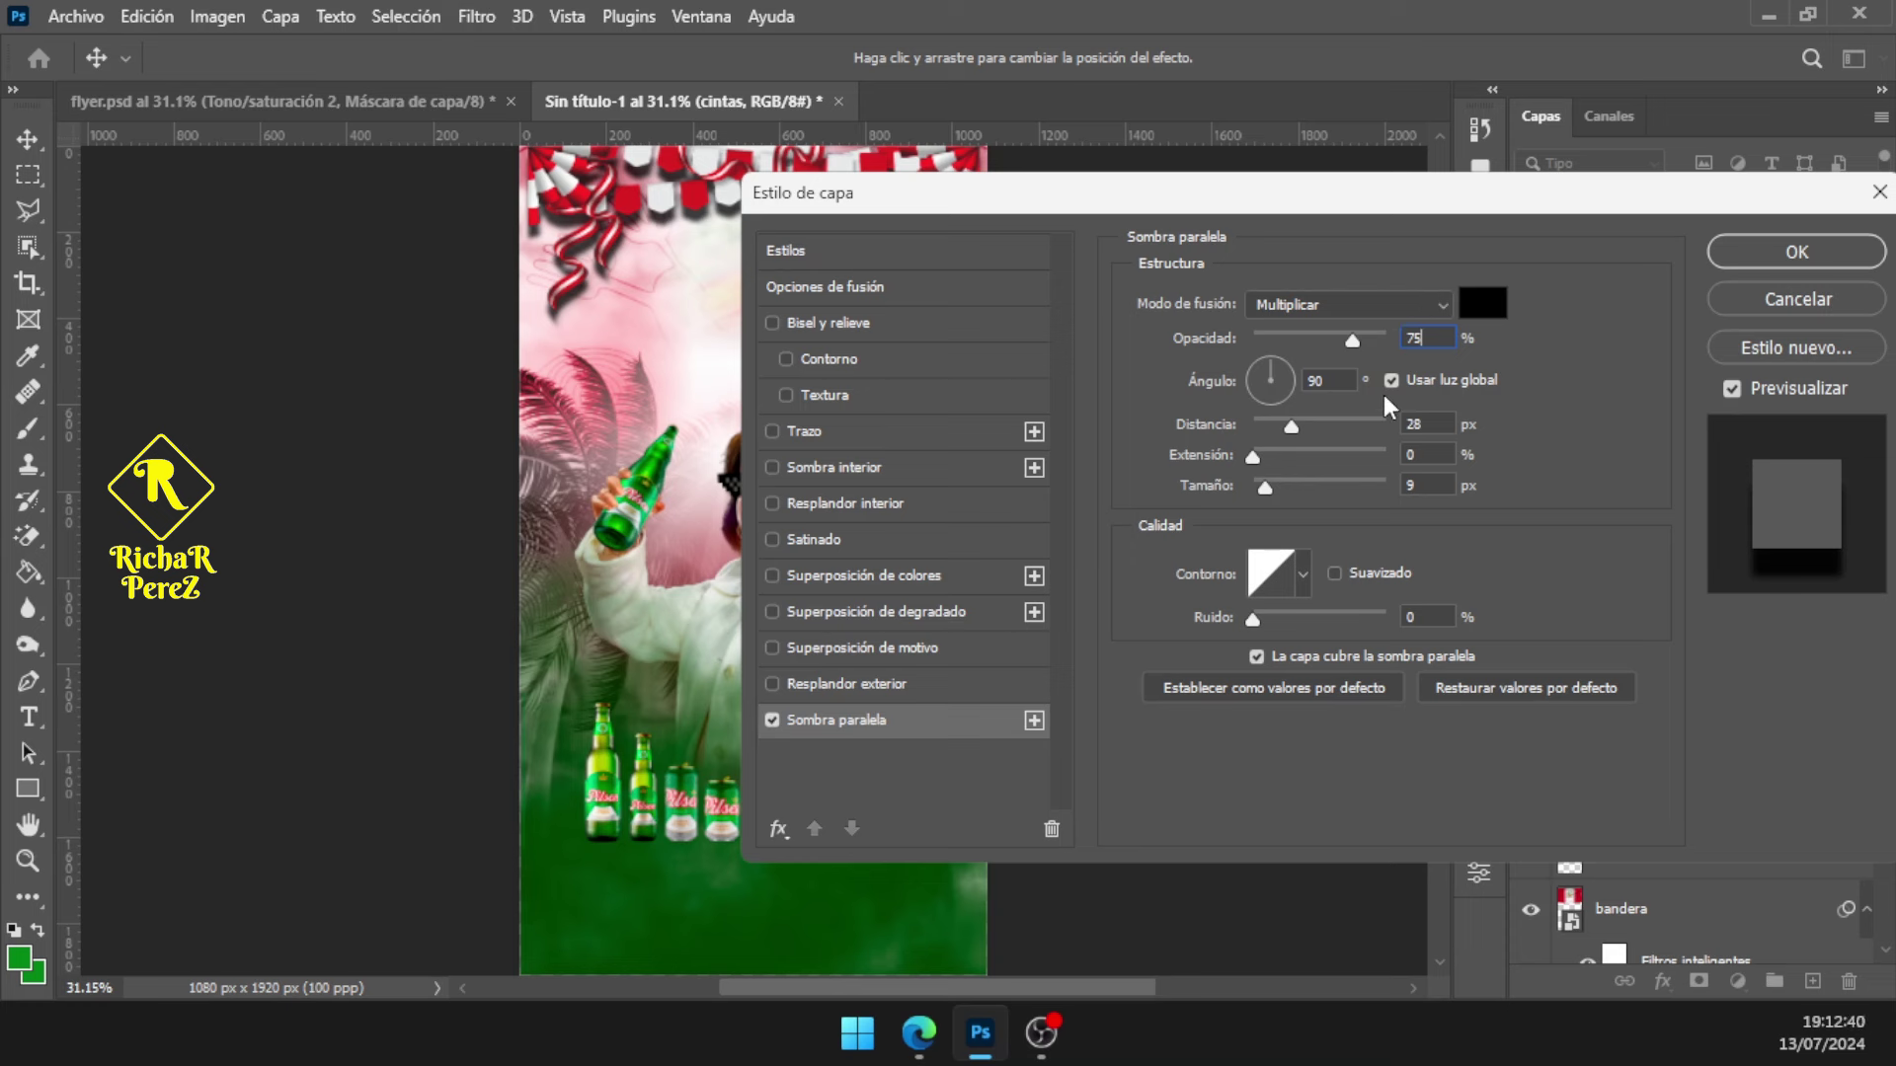
pyautogui.click(1442, 423)
pyautogui.write('5')
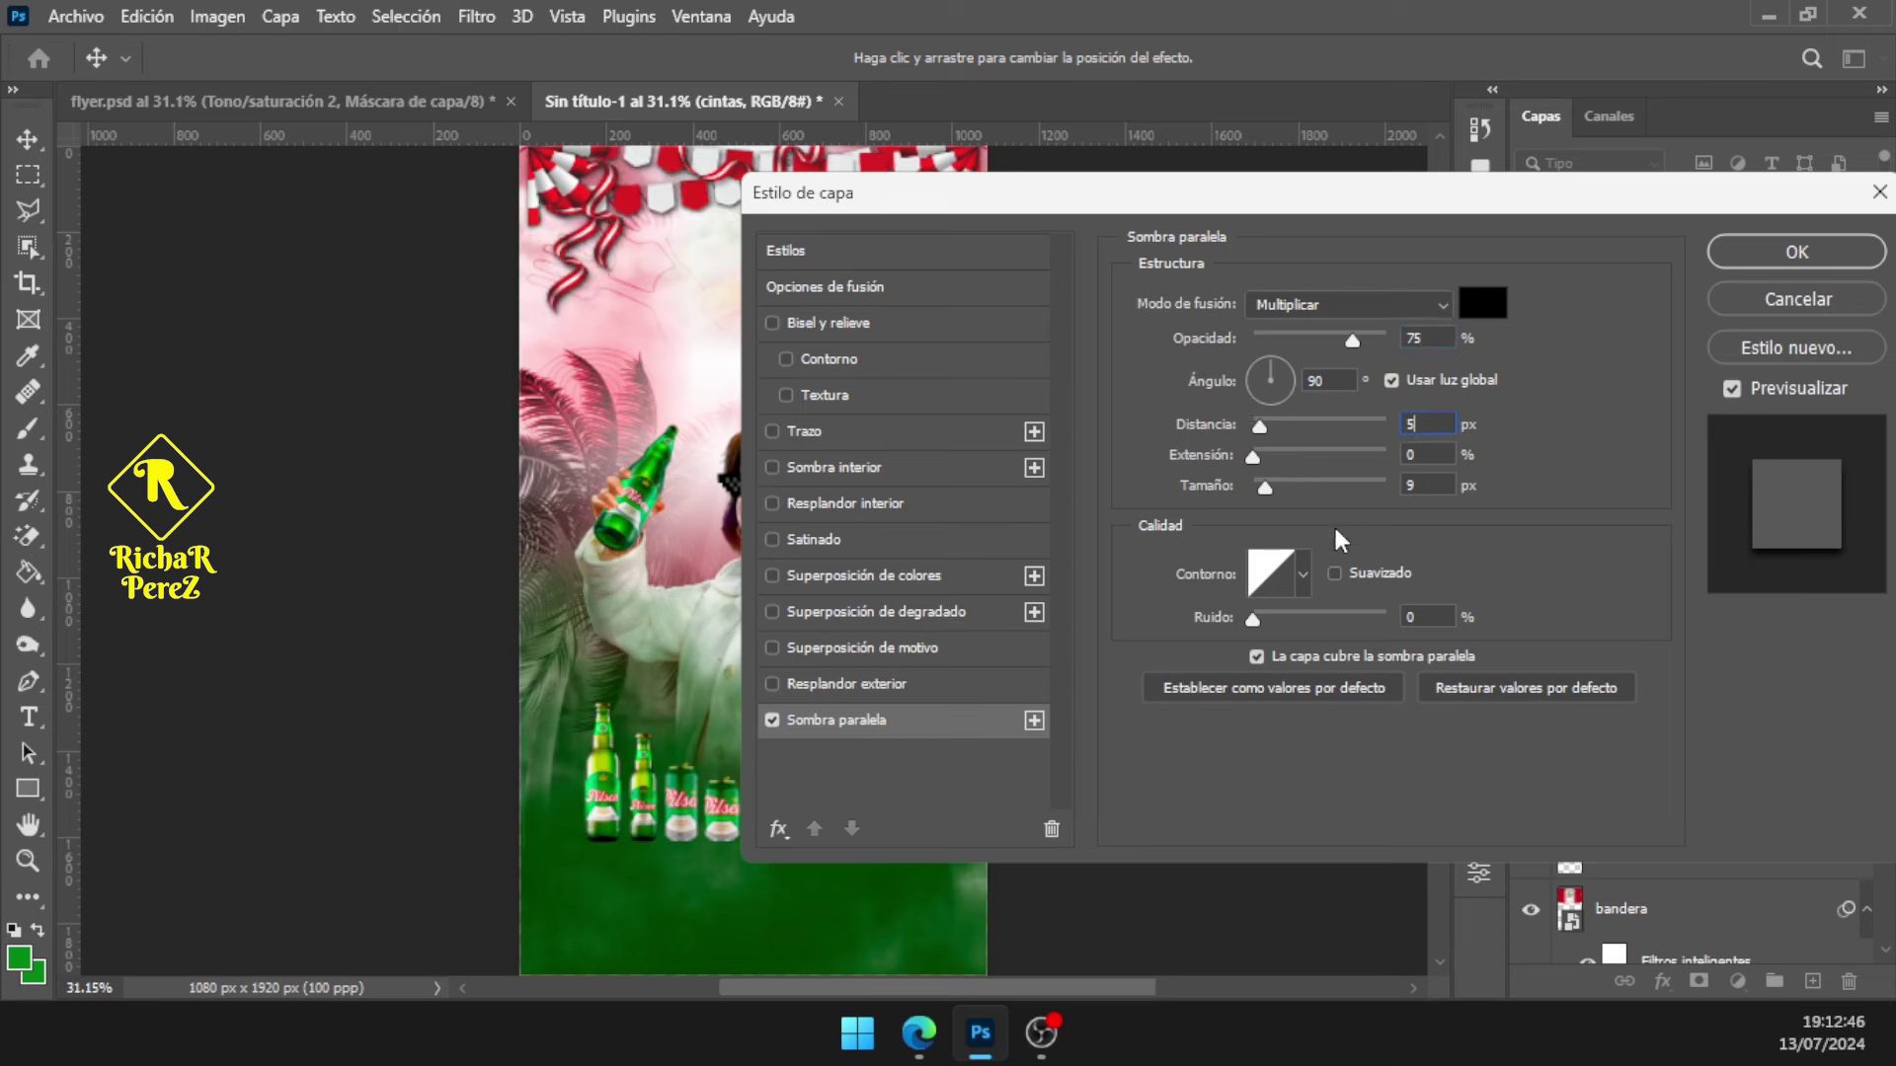
pyautogui.click(1412, 489)
pyautogui.write('7')
# Apply the drop shadow and widen the cintas ribbons to about 104%
pyautogui.click(1769, 252)
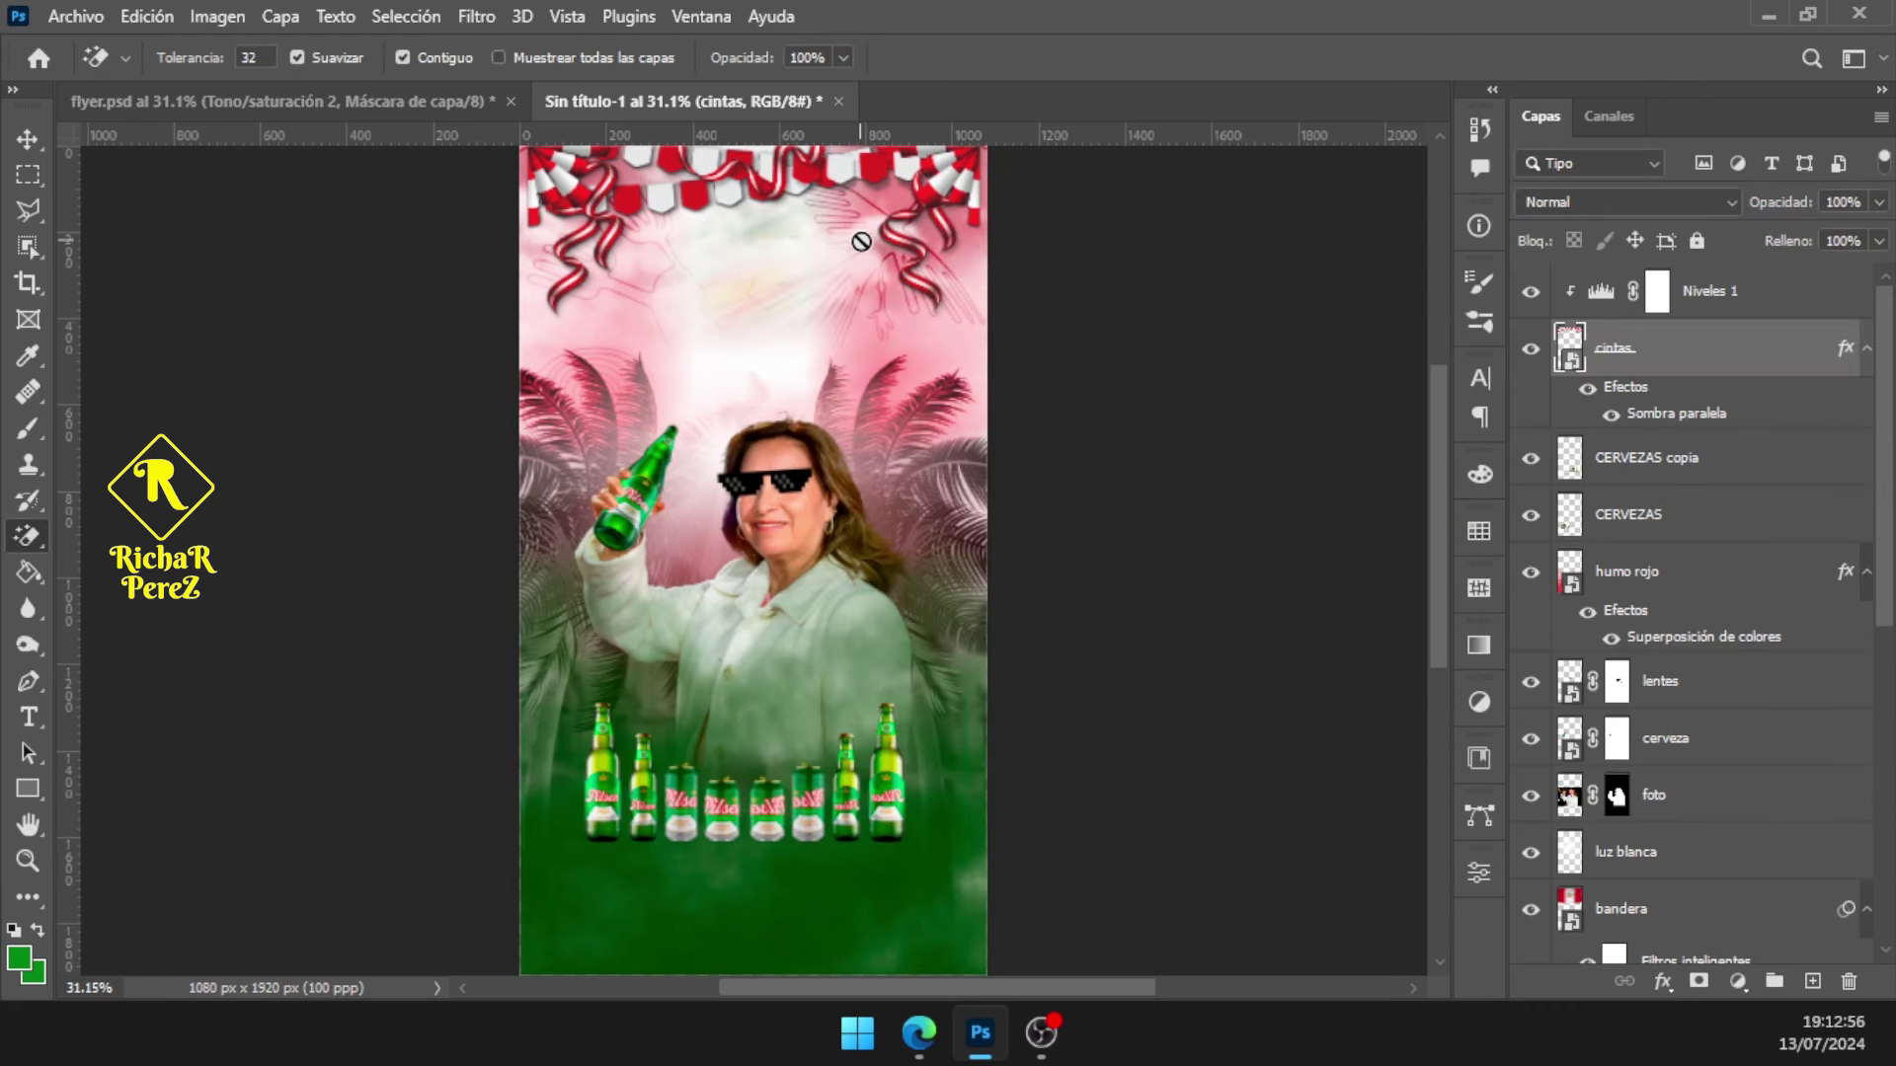
pyautogui.scroll(2, 796, 400)
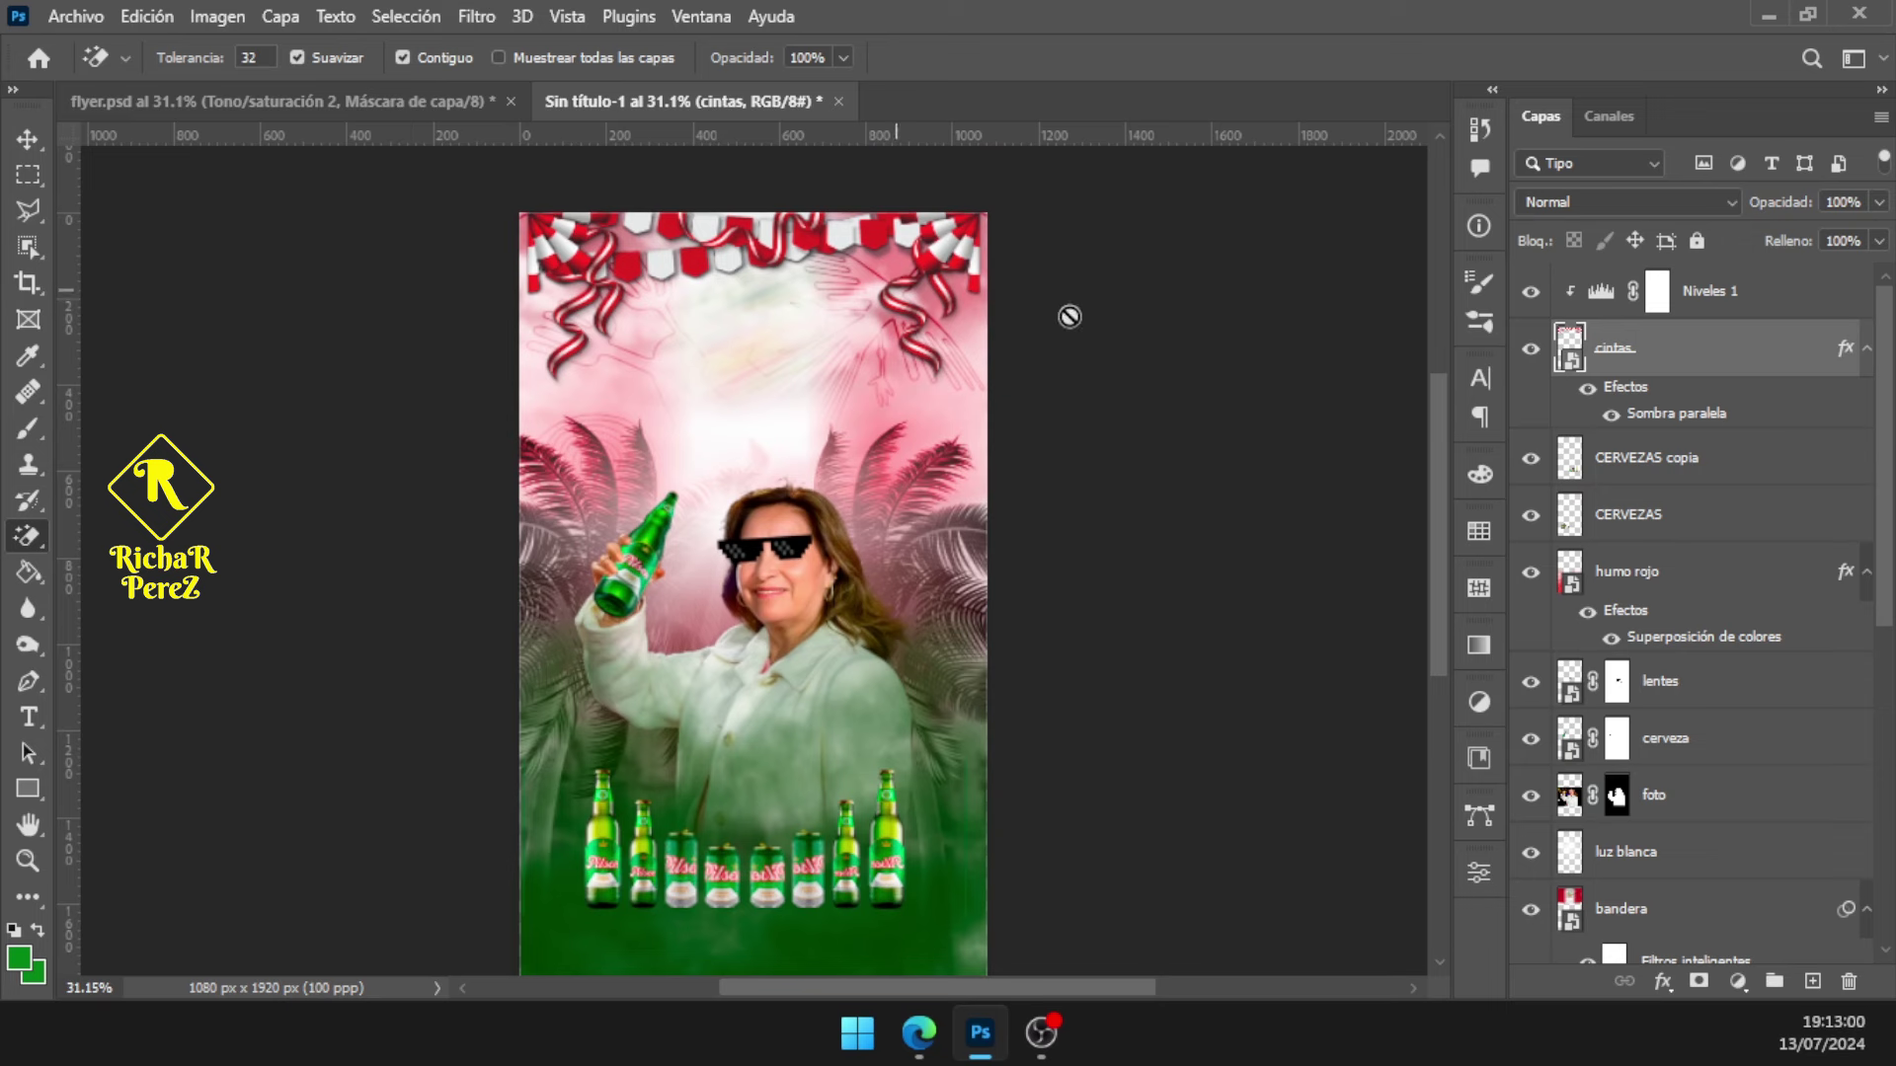
pyautogui.hotkey('ctrl', 't')
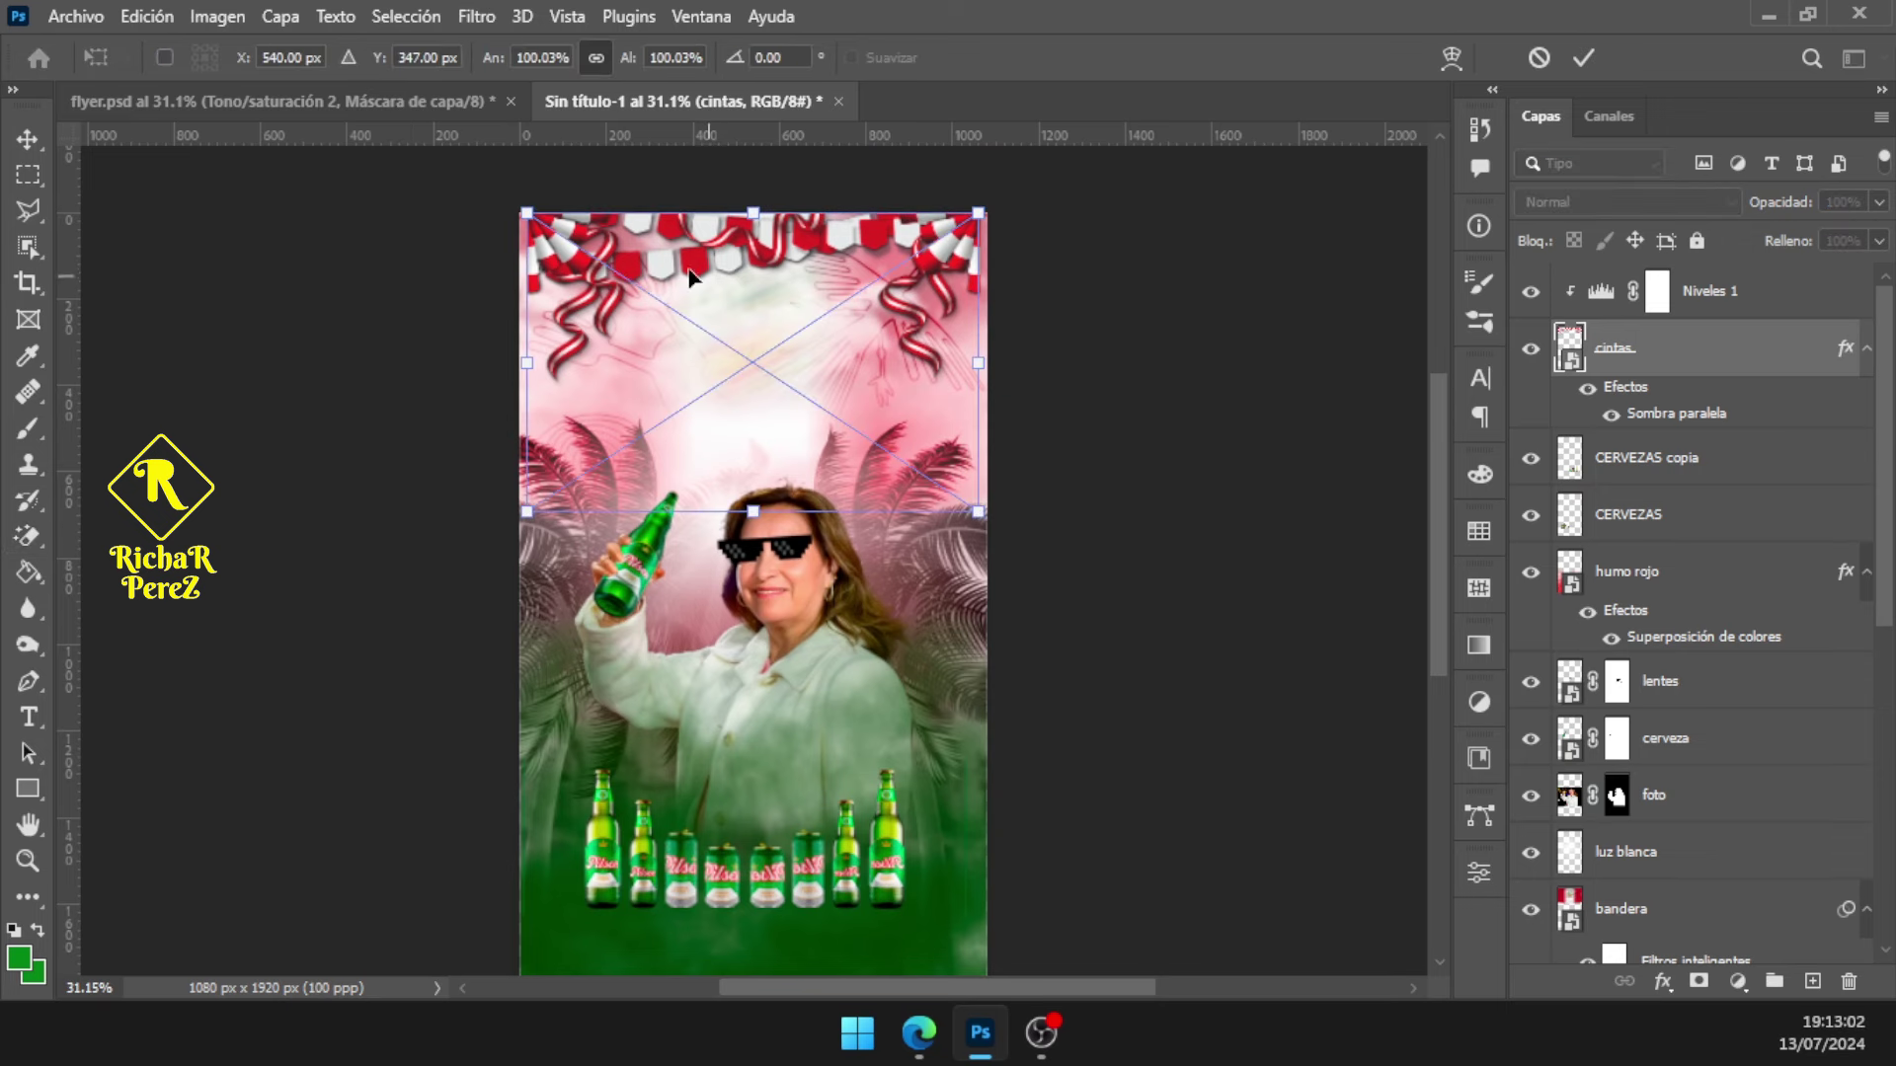
pyautogui.moveTo(519, 361); pyautogui.dragTo(513, 362)
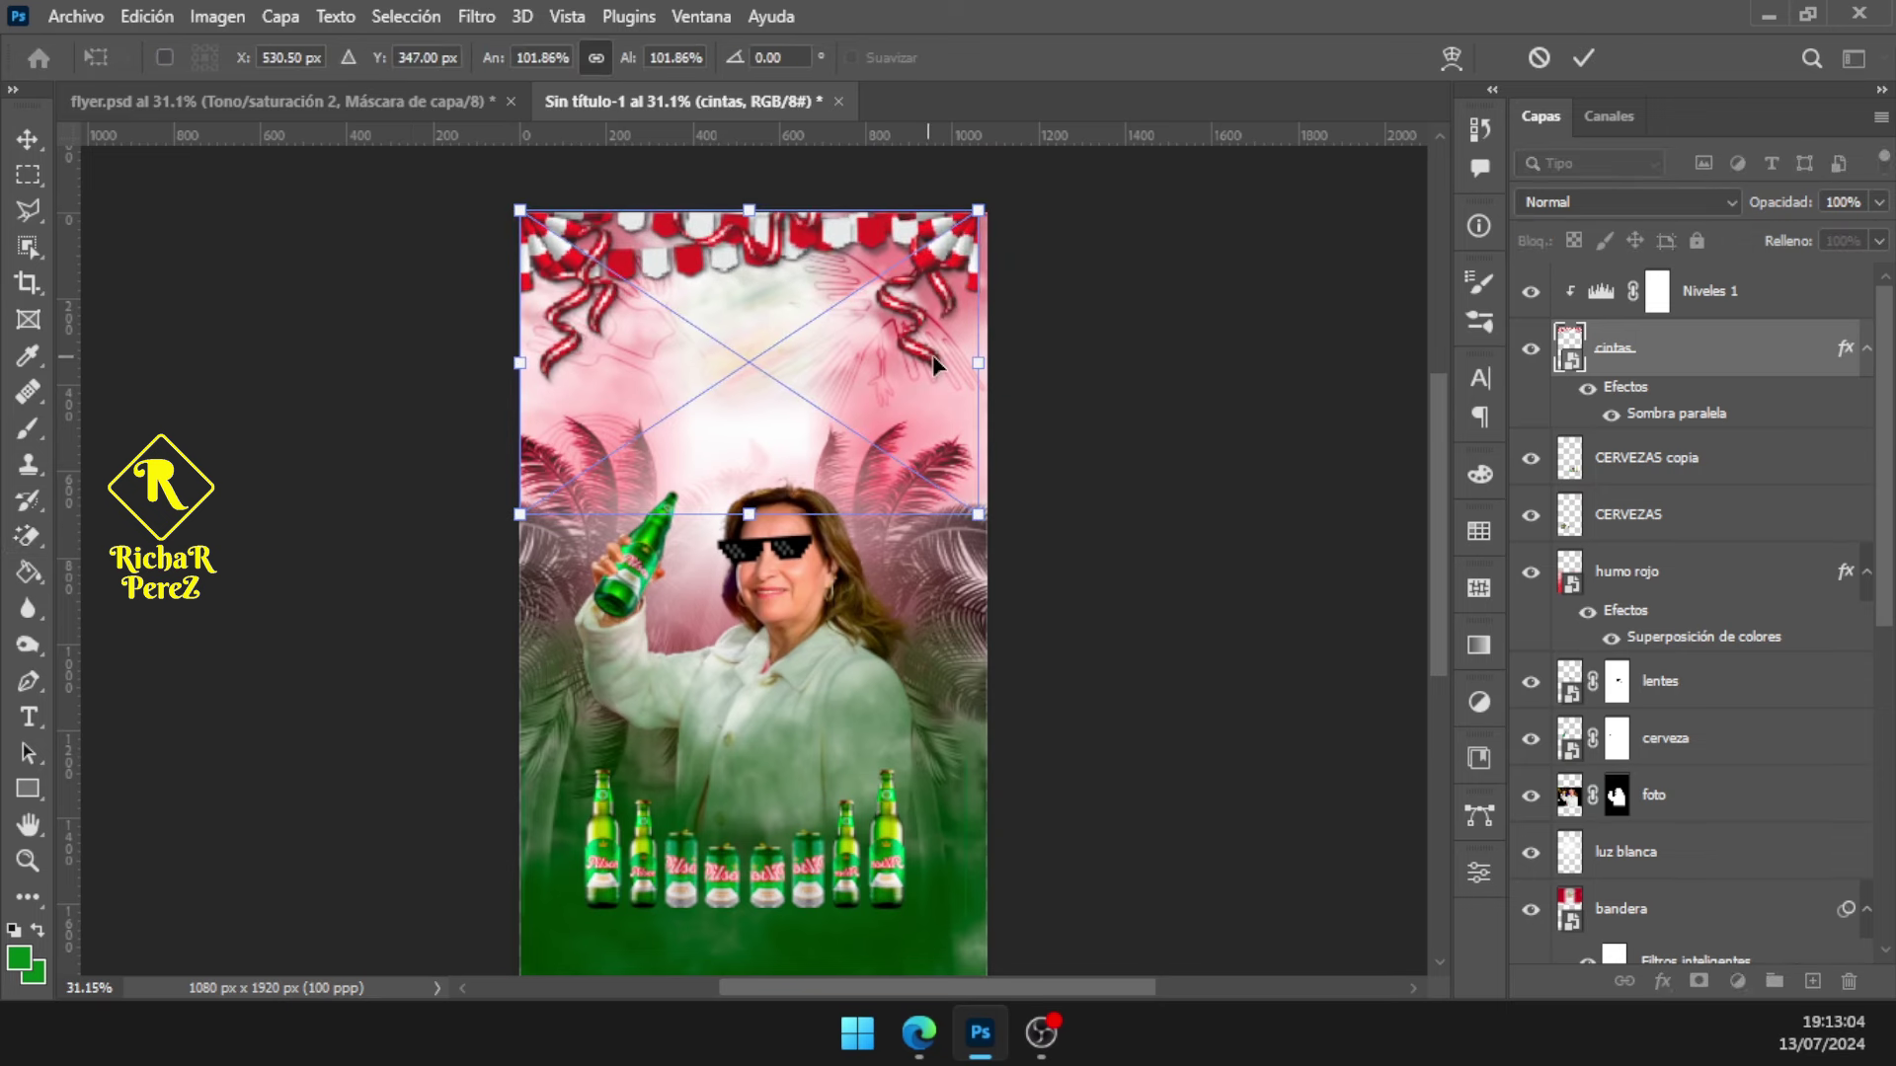
pyautogui.moveTo(967, 358); pyautogui.dragTo(980, 358)
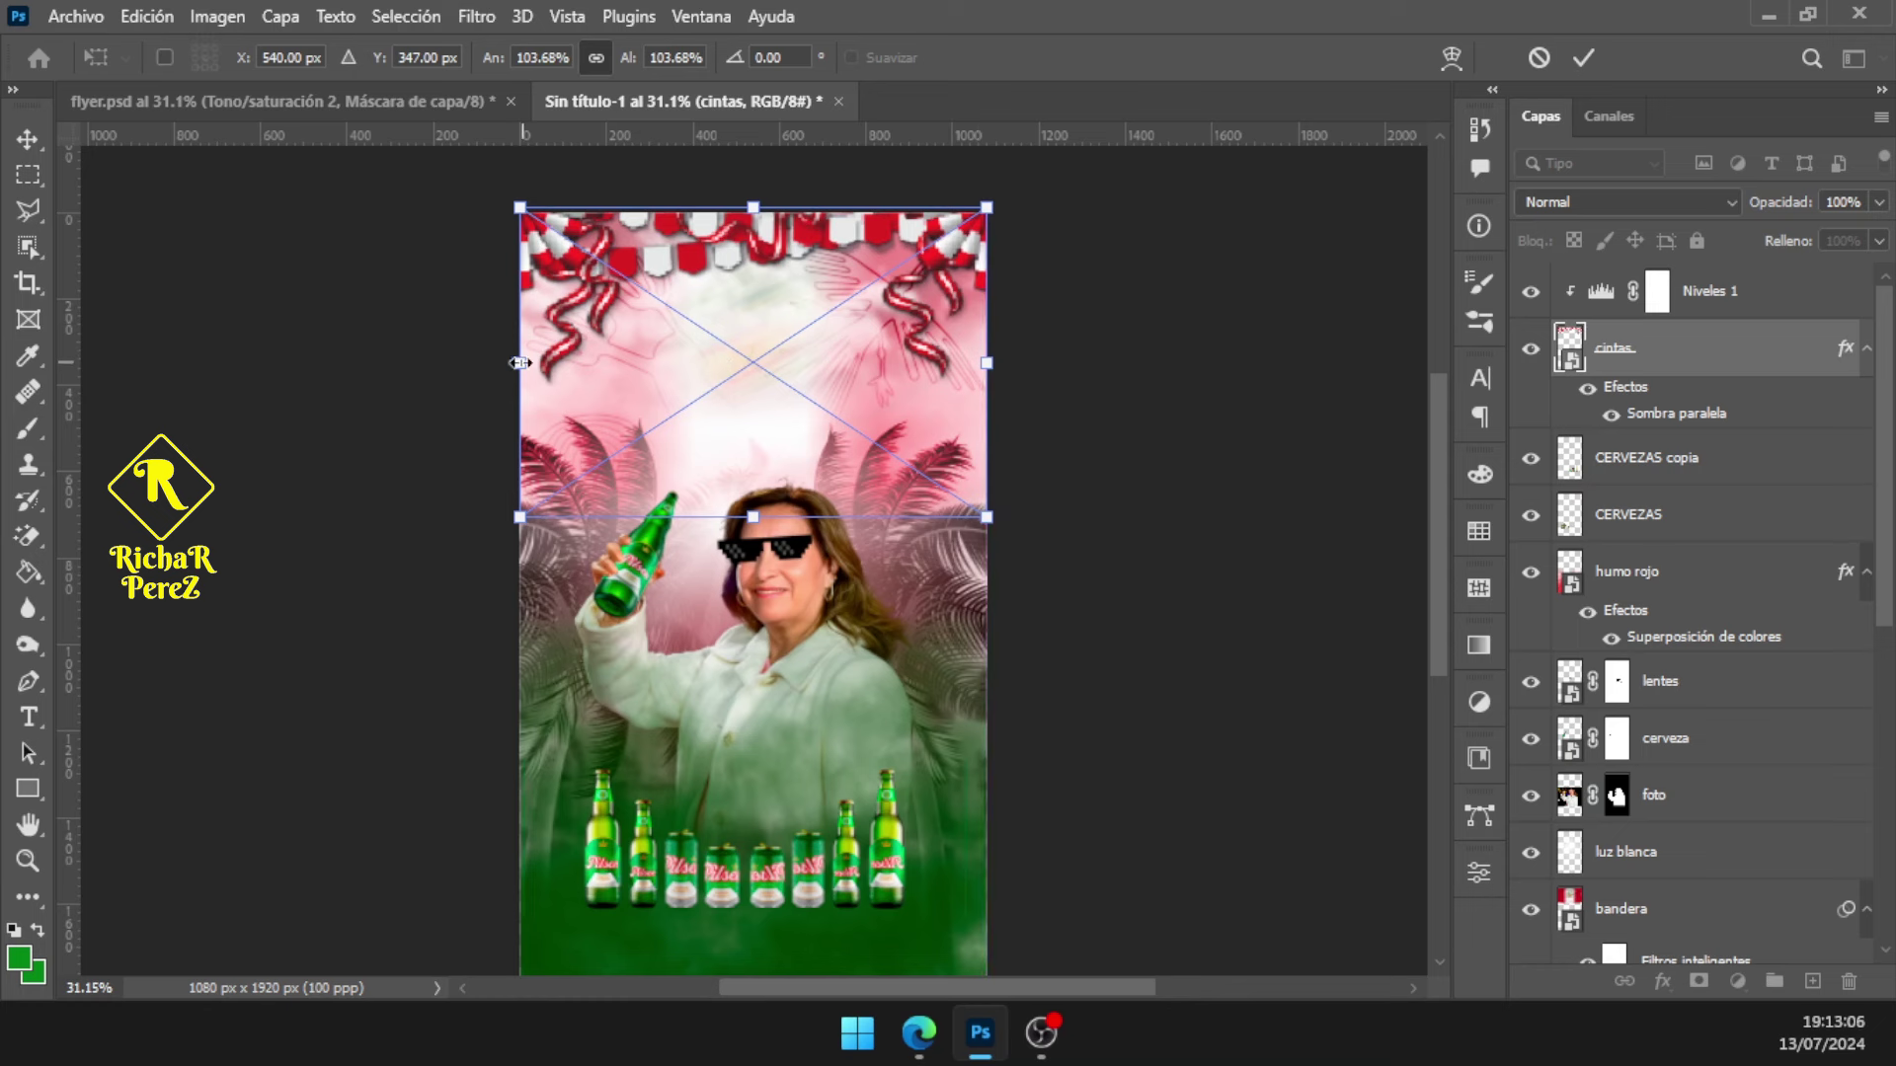
pyautogui.press('Return')
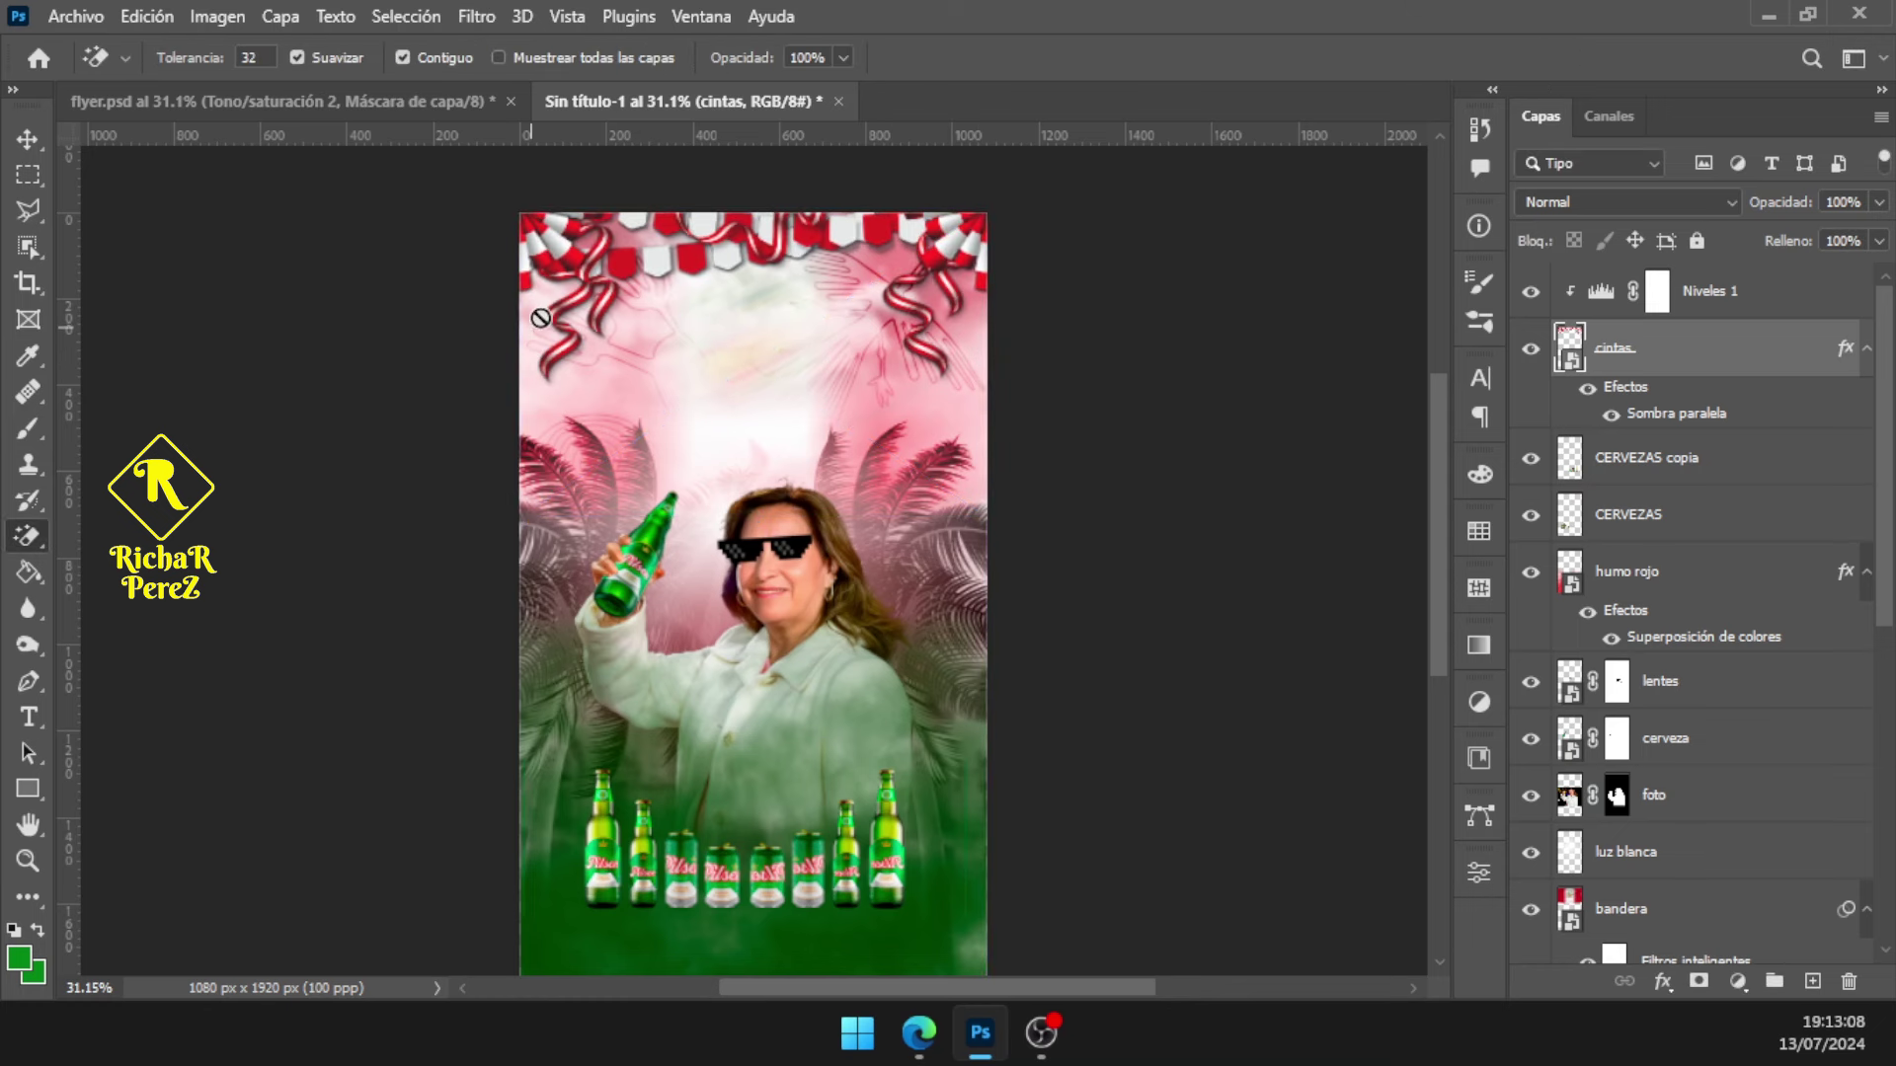
# Make the Niveles 1 adjustment mask the active target
pyautogui.hotkey('alt', 'Tab')
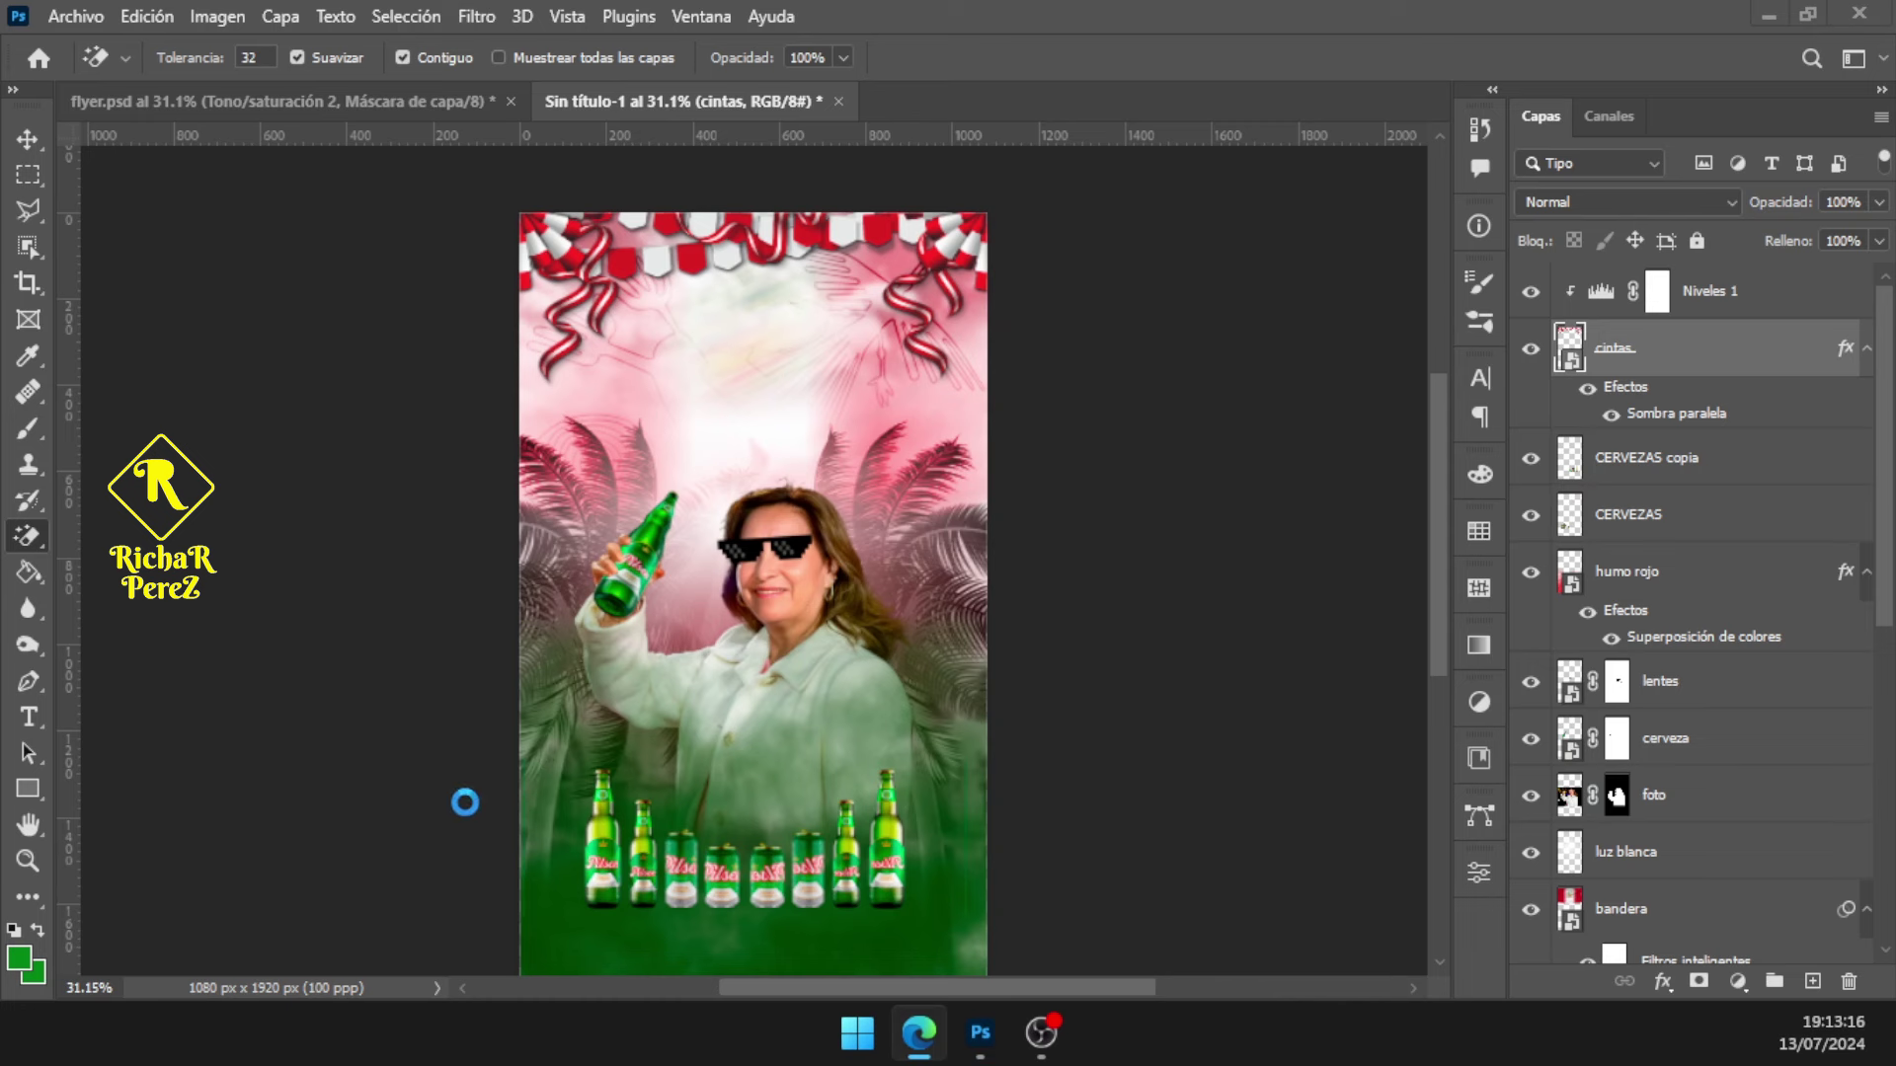
pyautogui.scroll(-3, 657, 817)
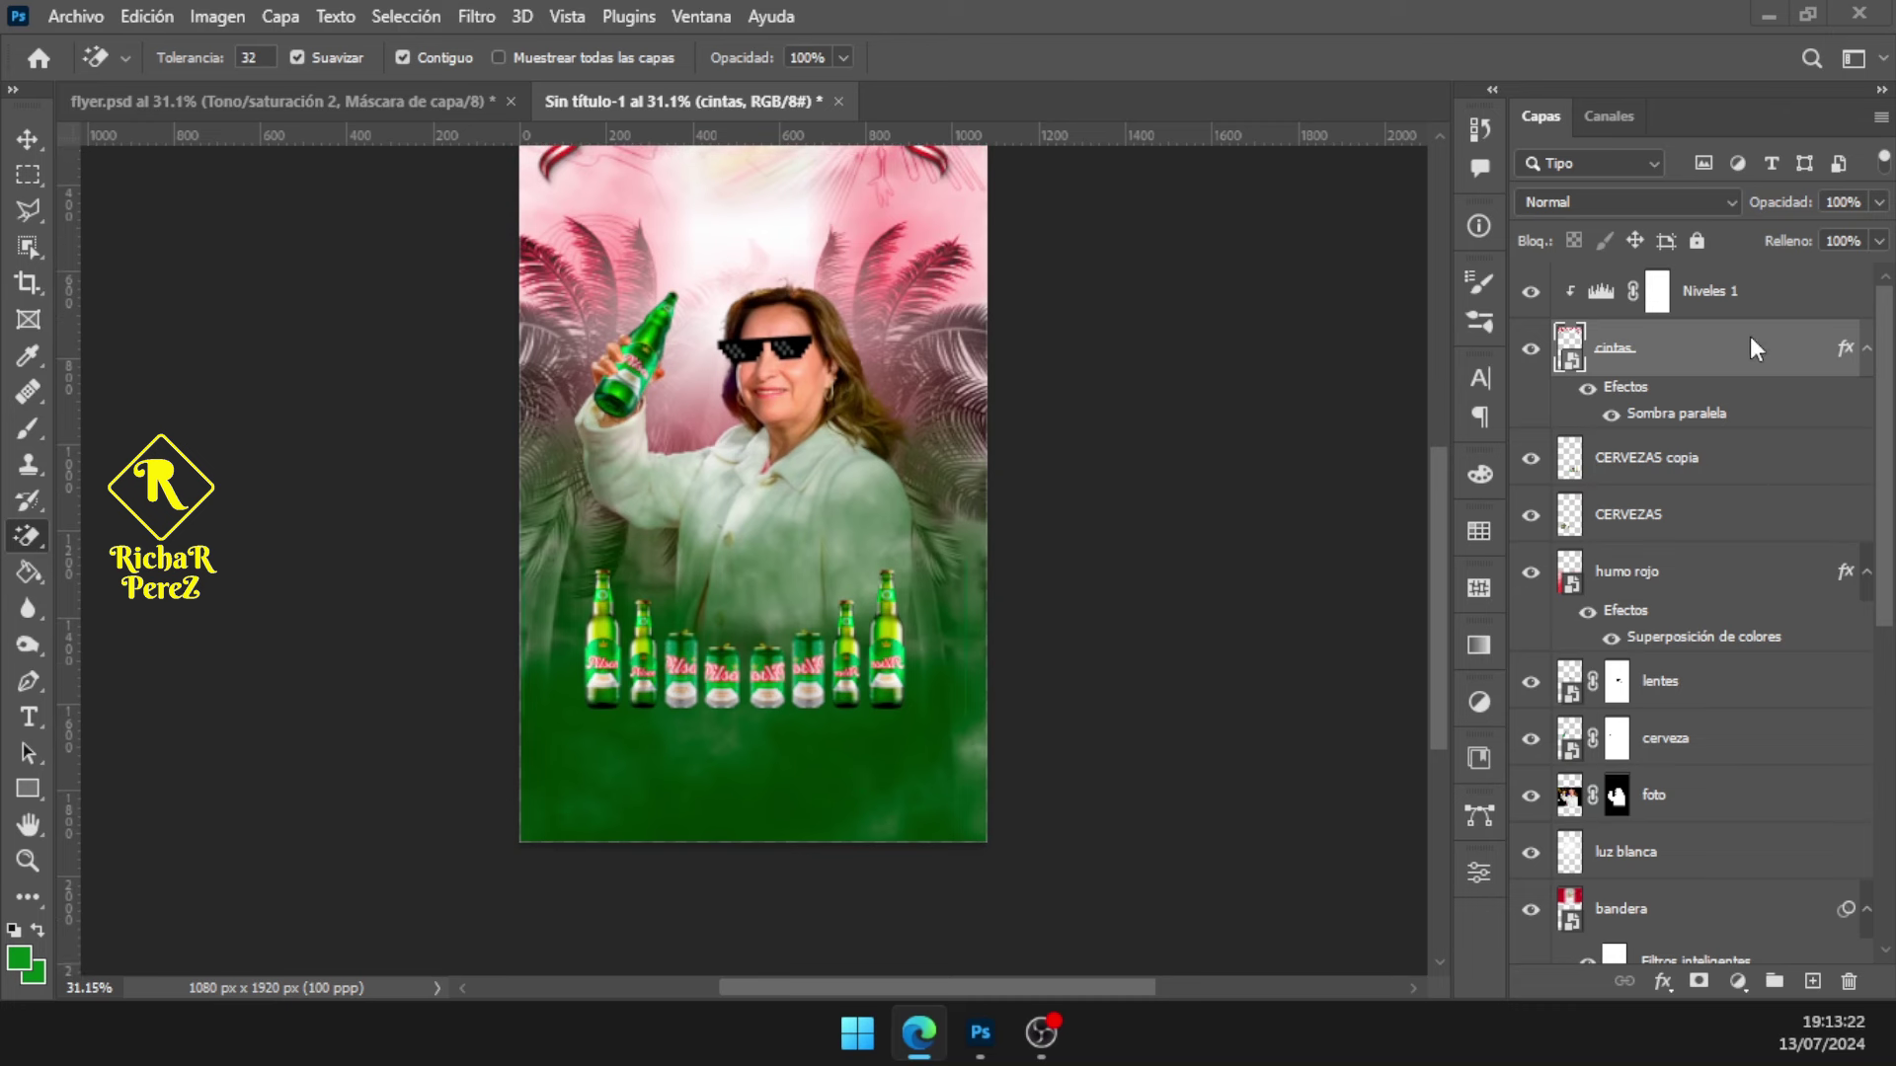
pyautogui.click(1746, 298)
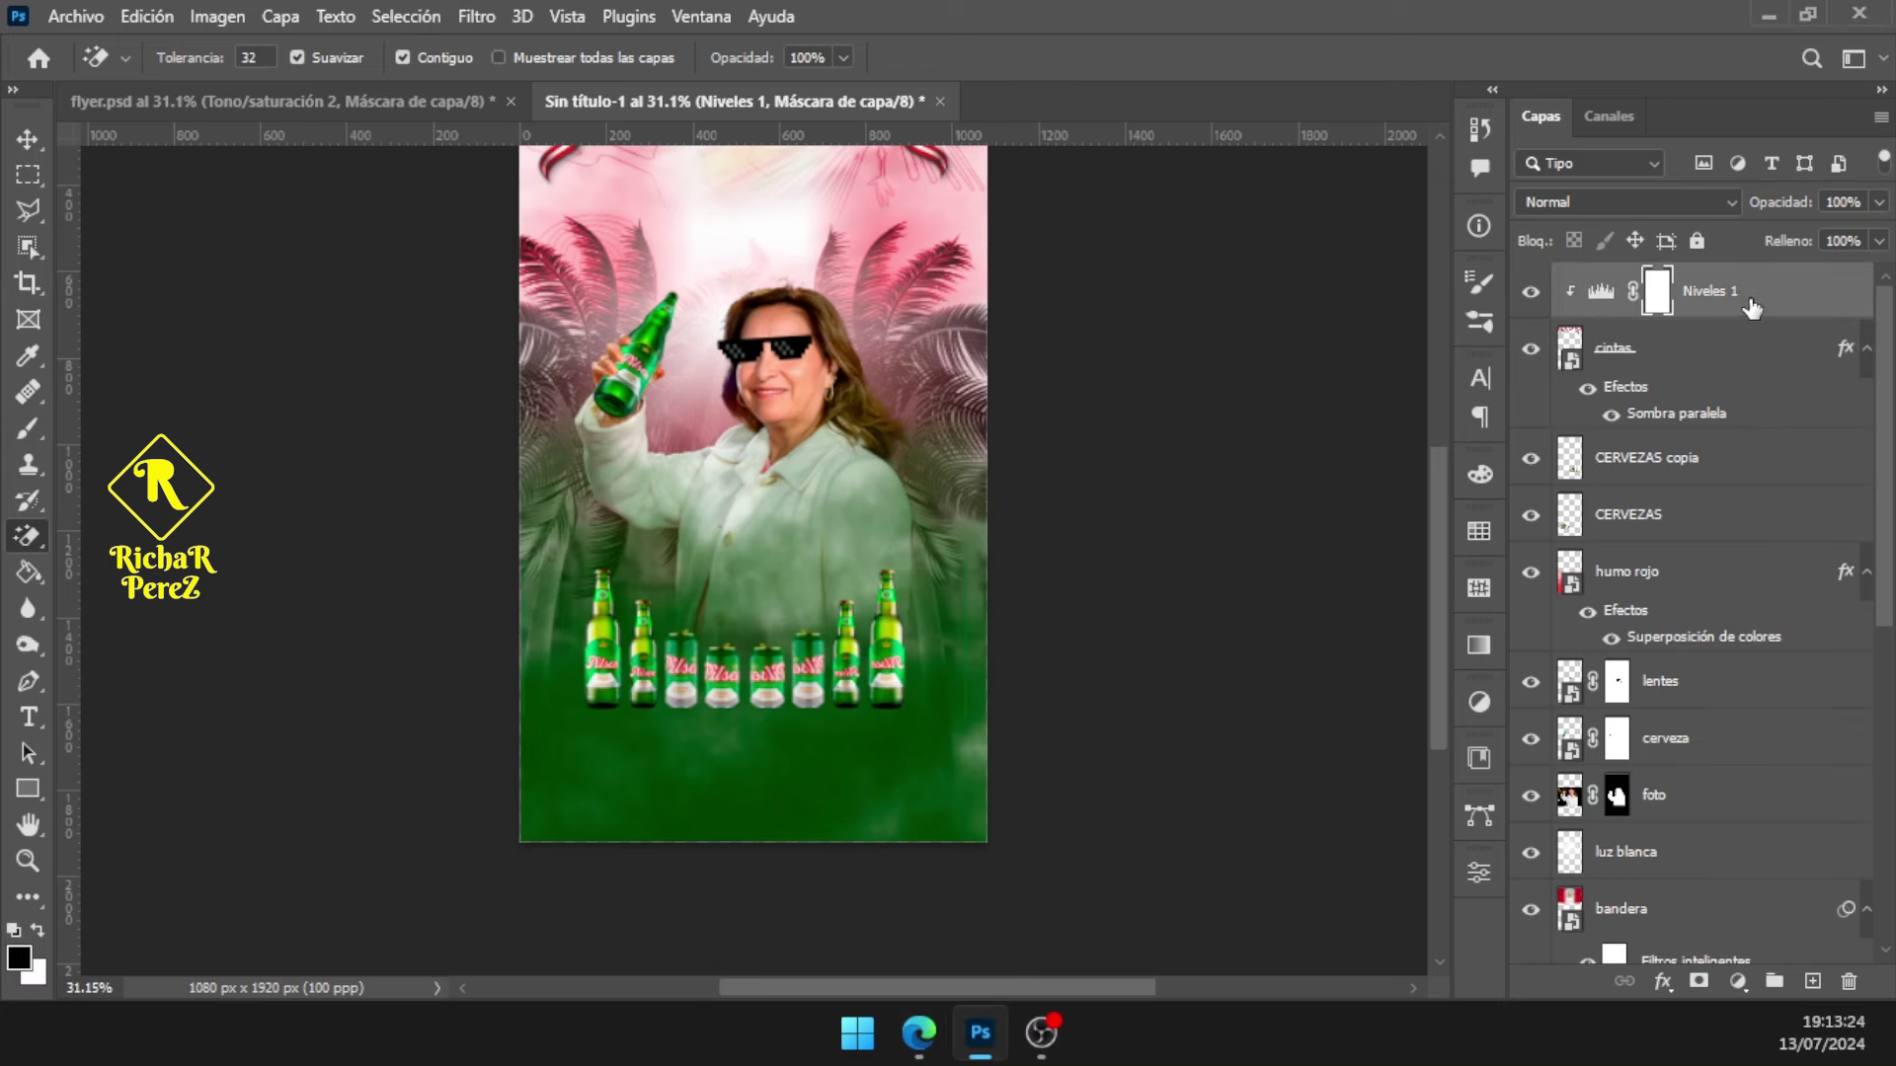
# Place the cerveza image into the flyer as an embedded layer
pyautogui.click(76, 16)
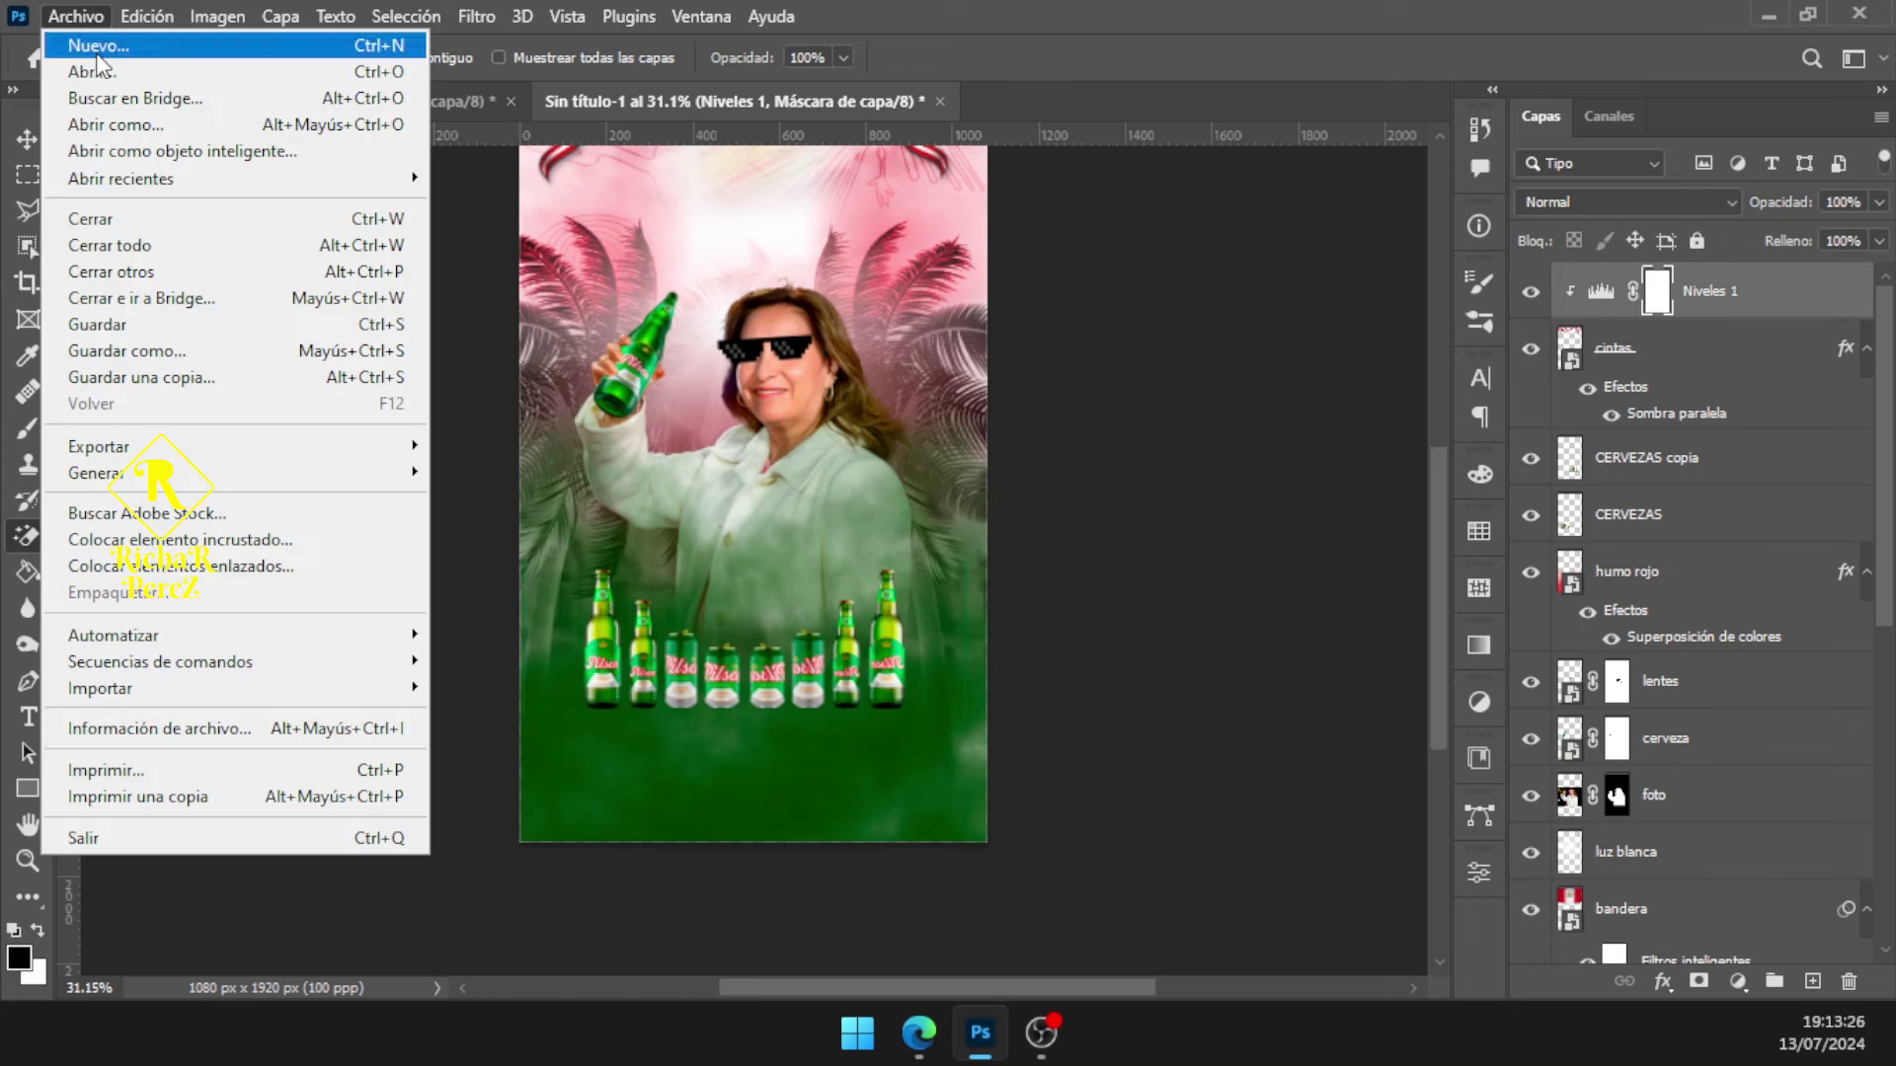
pyautogui.click(296, 558)
pyautogui.scroll(-2, 455, 563)
pyautogui.scroll(-1, 637, 577)
pyautogui.scroll(2, 637, 588)
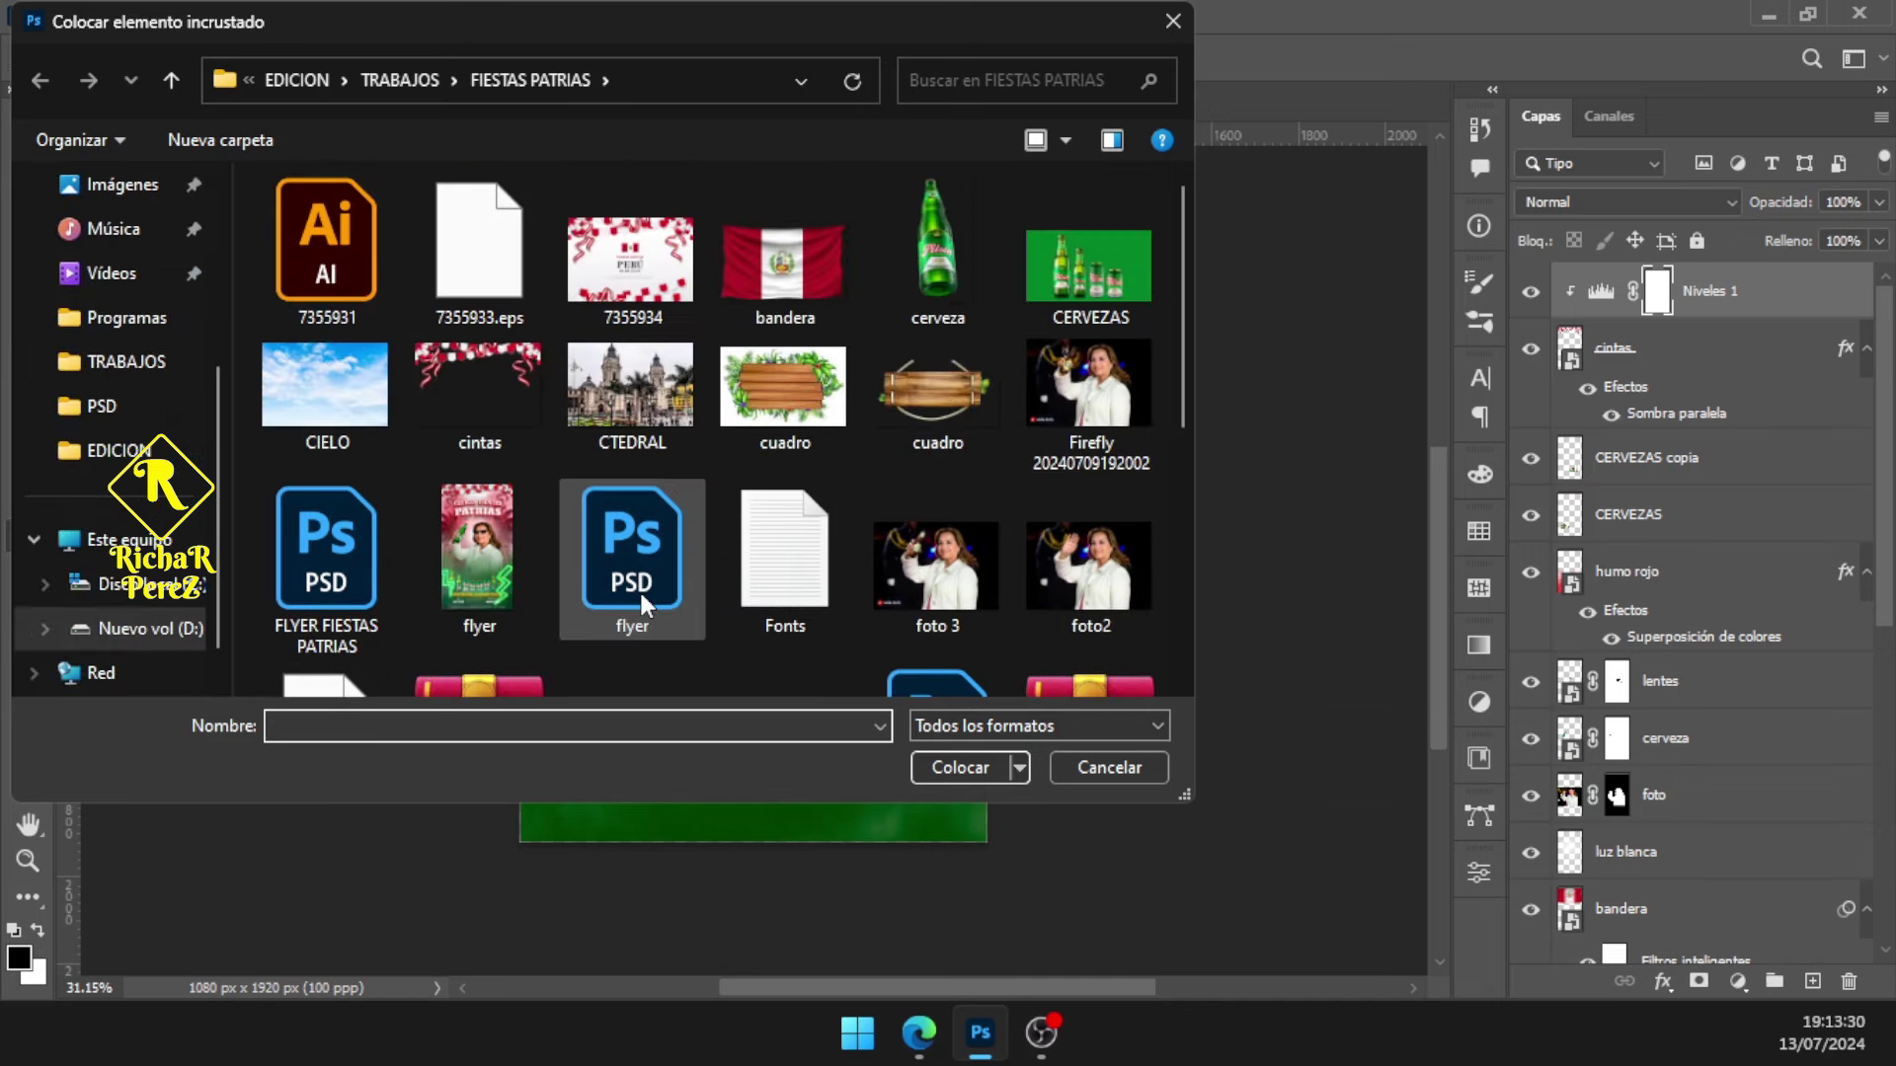
pyautogui.click(938, 258)
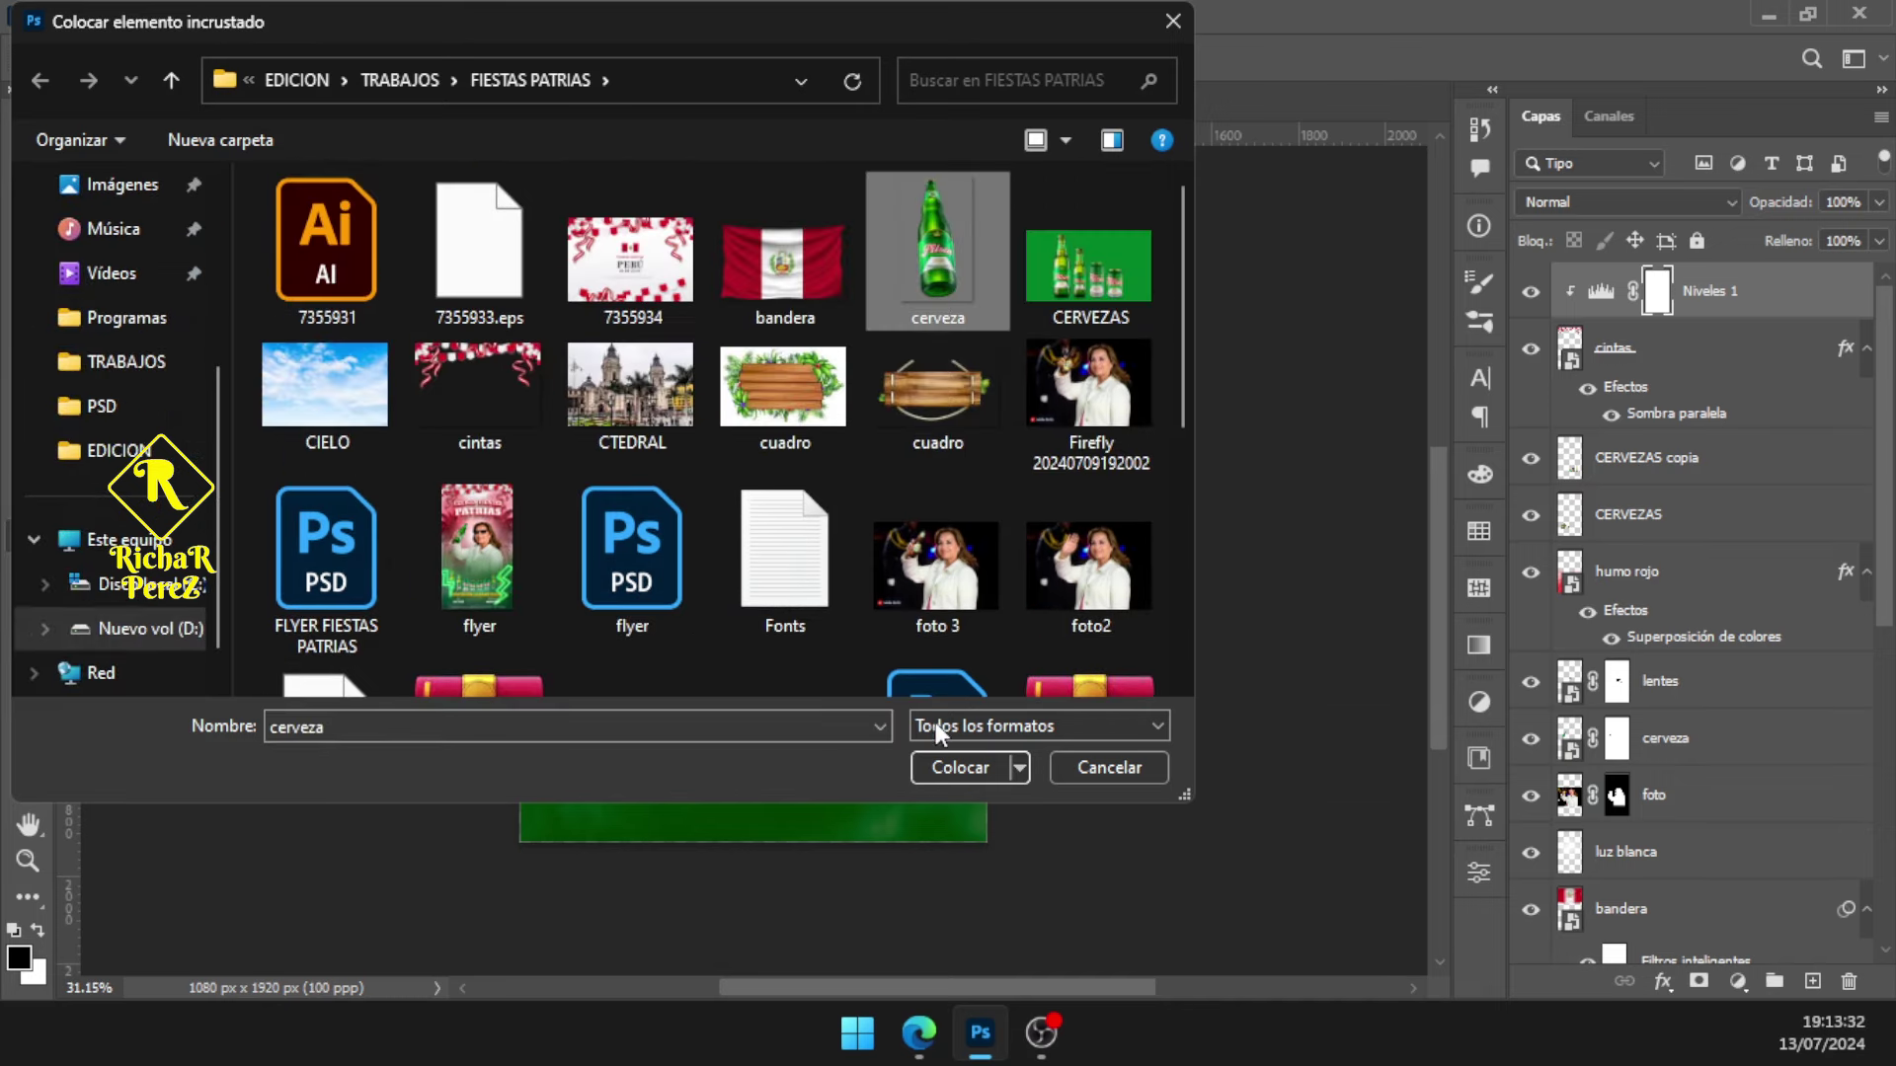
pyautogui.click(960, 762)
# Rotate the cerveza bottle sideways, scale it to about 40%, and set it at the bottom
pyautogui.moveTo(1116, 892); pyautogui.dragTo(895, 366)
pyautogui.moveTo(898, 464); pyautogui.dragTo(913, 685)
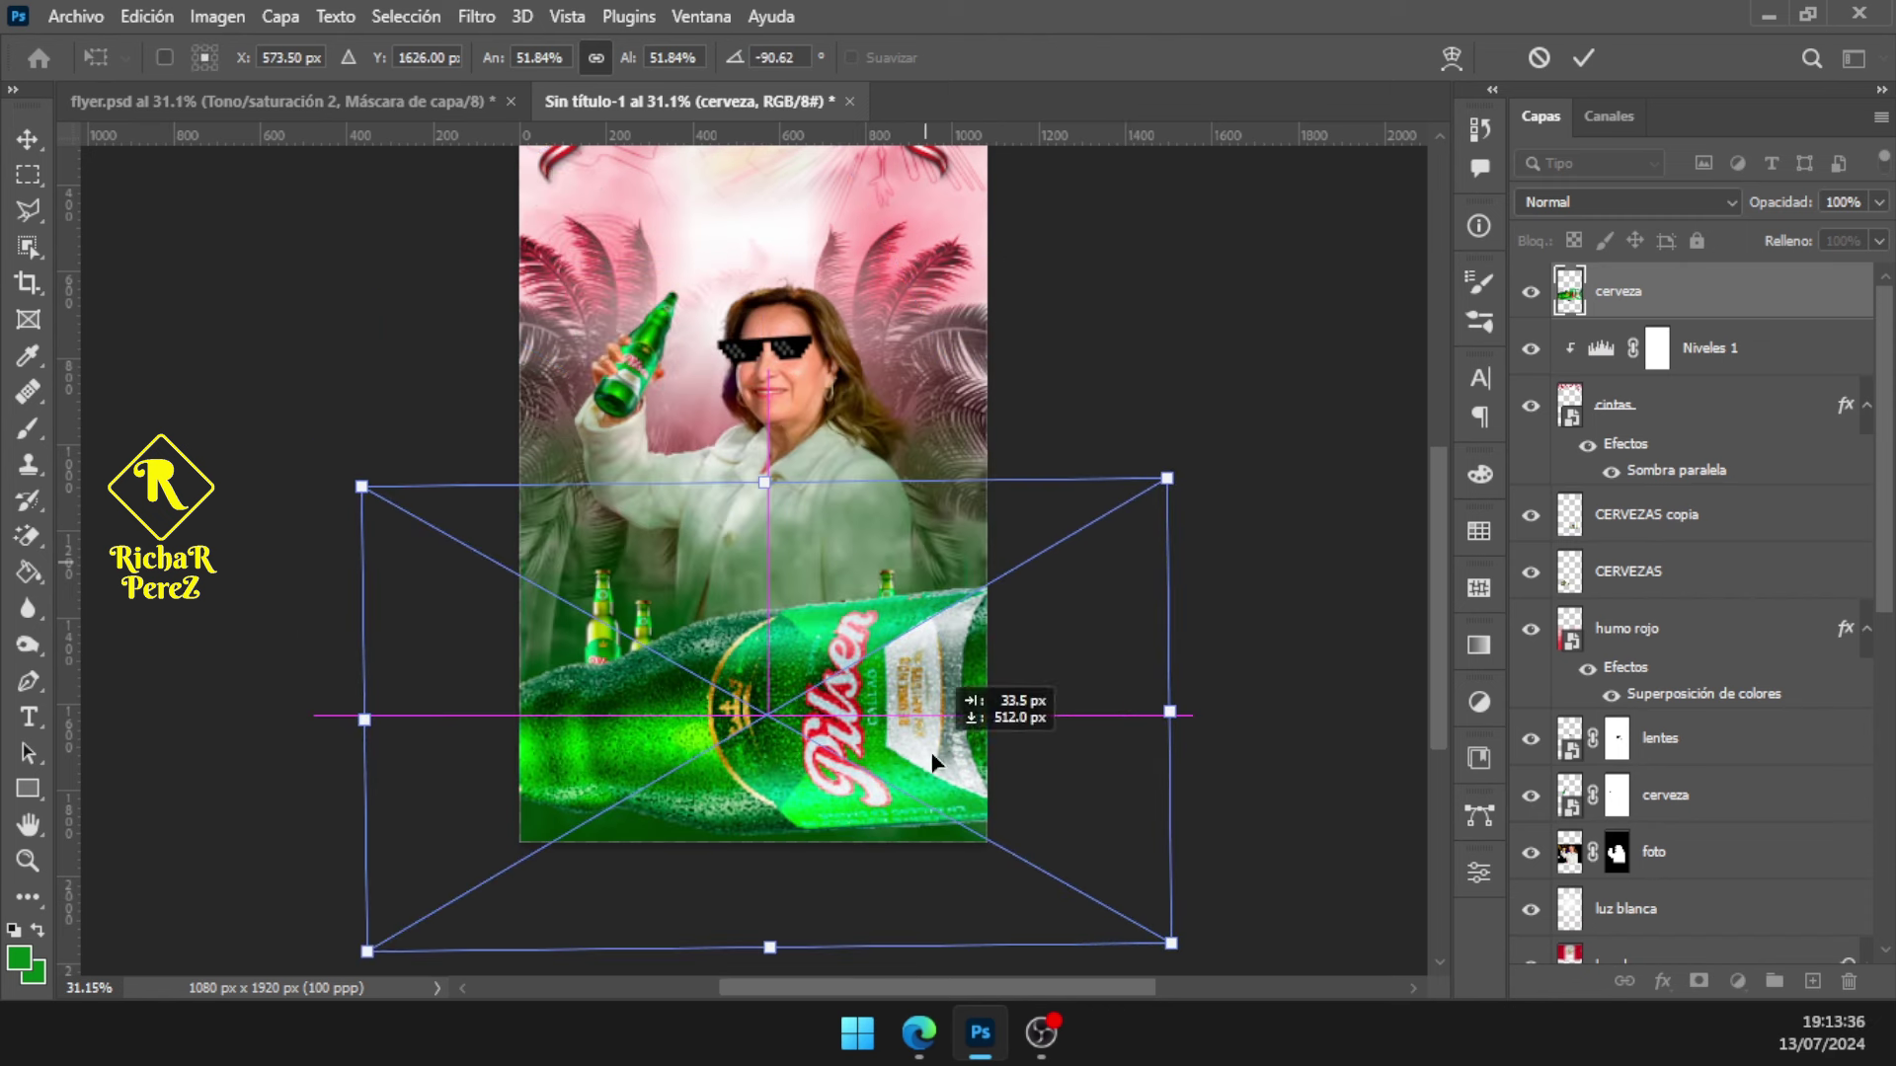
pyautogui.moveTo(770, 481); pyautogui.dragTo(762, 584)
pyautogui.moveTo(947, 793)
pyautogui.mouseDown()
pyautogui.moveTo(918, 796)
pyautogui.moveTo(940, 827)
pyautogui.mouseUp()
pyautogui.press('Return')
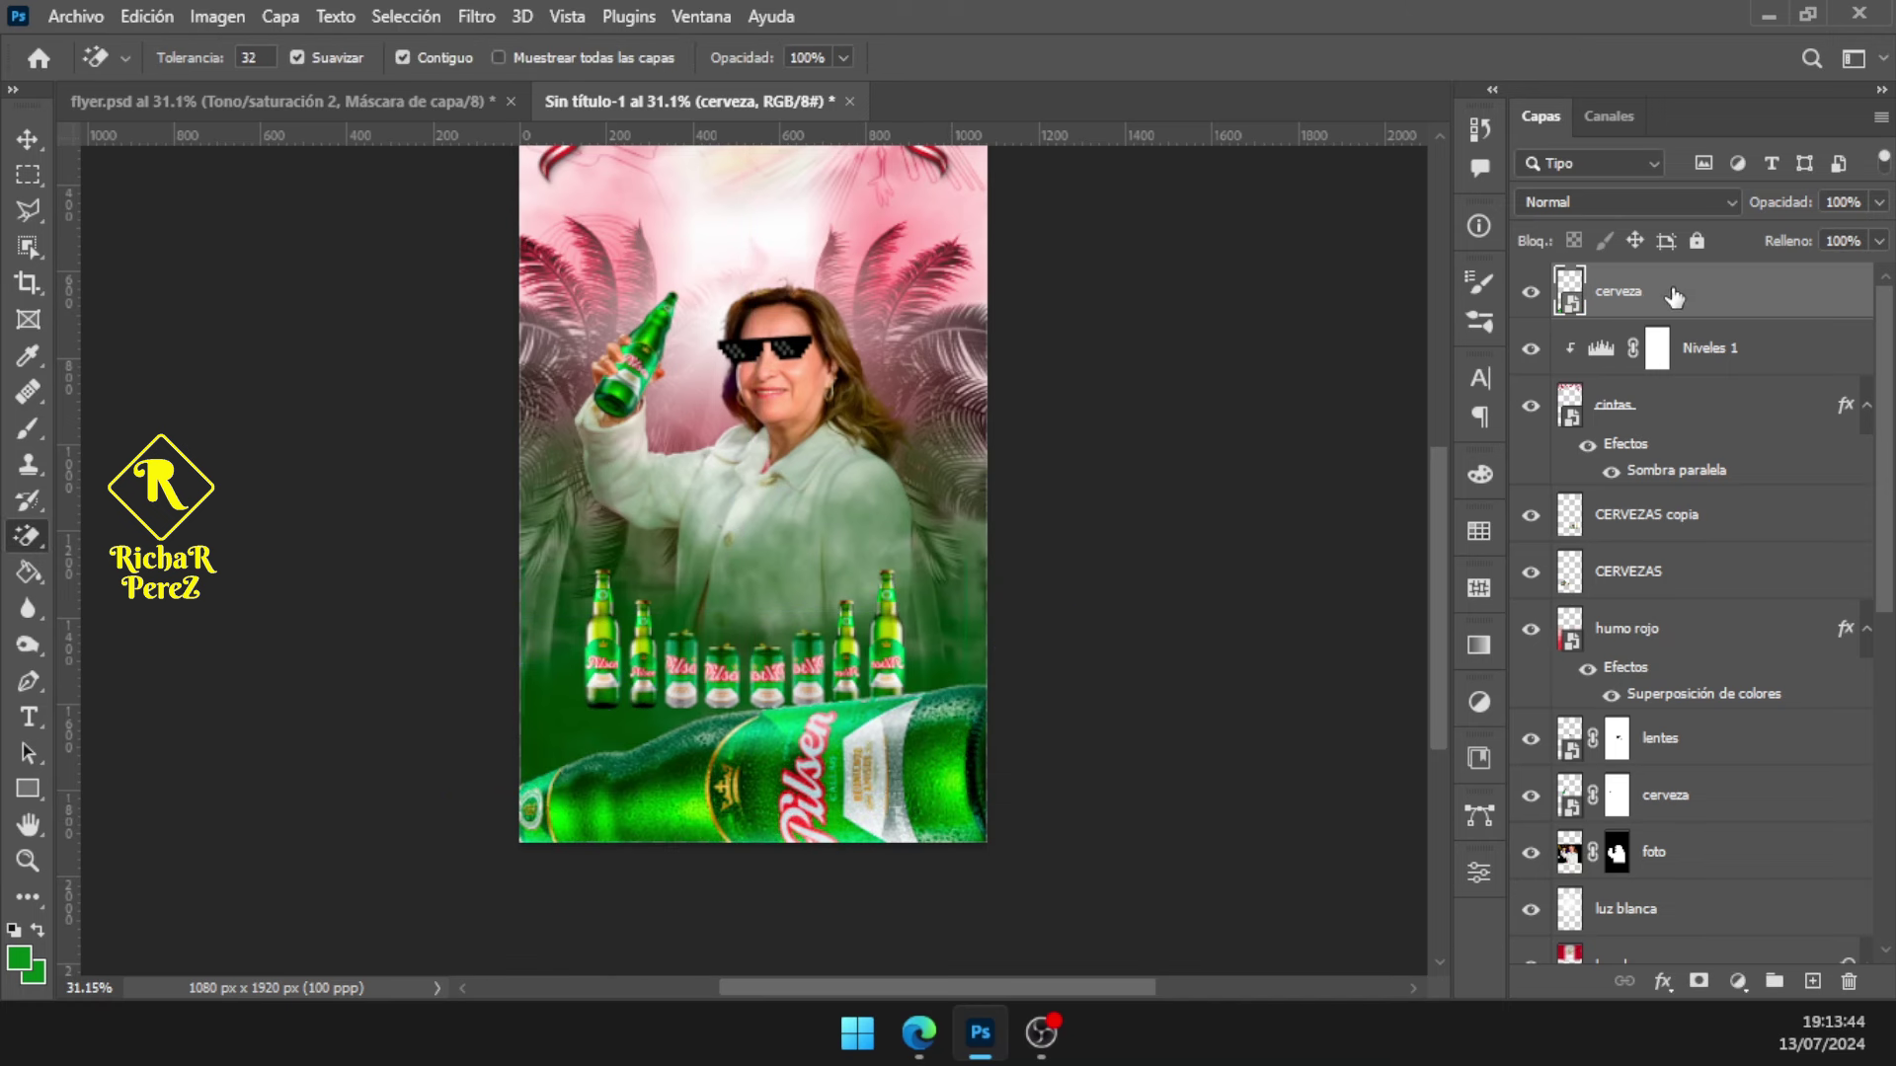
pyautogui.hotkey('alt', 'Tab')
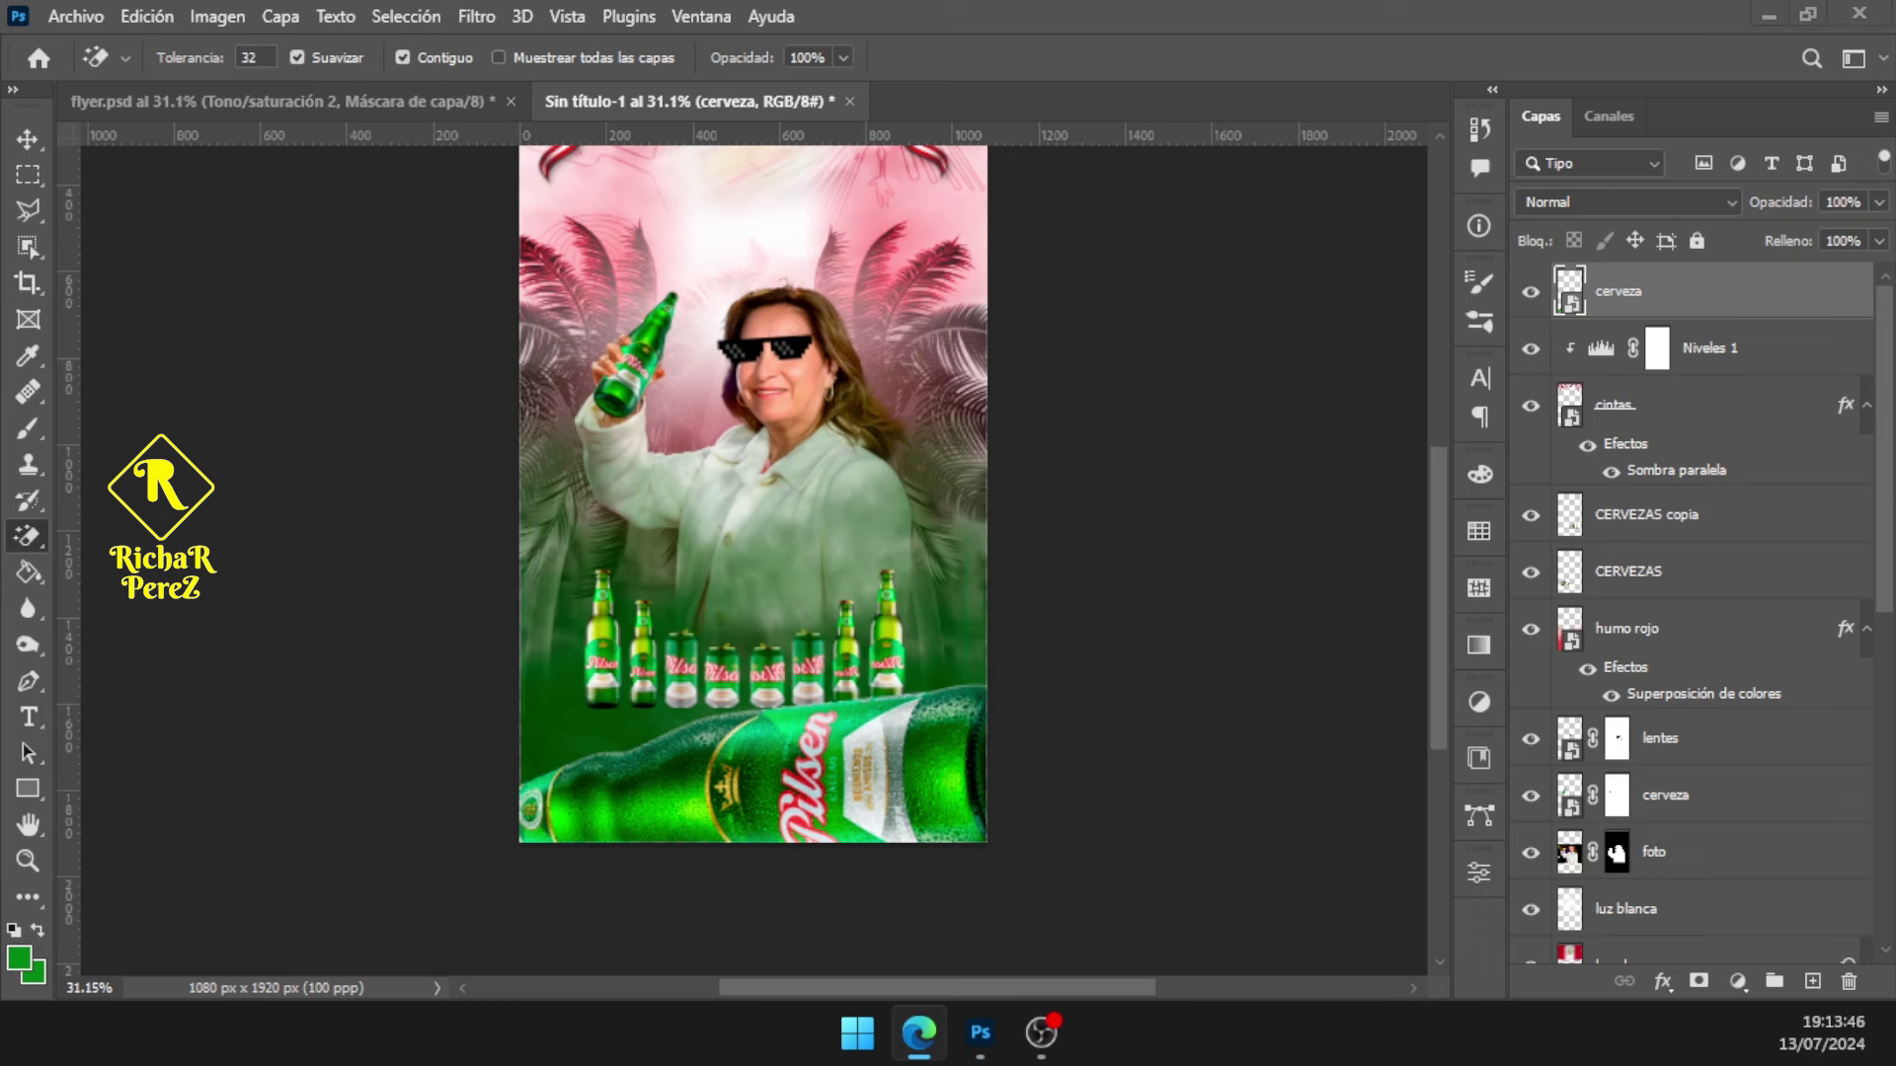
# Apply a Motion Blur of 9° angle and 962 px distance to the cerveza bottle
pyautogui.click(1713, 299)
pyautogui.click(477, 15)
pyautogui.moveTo(518, 371)
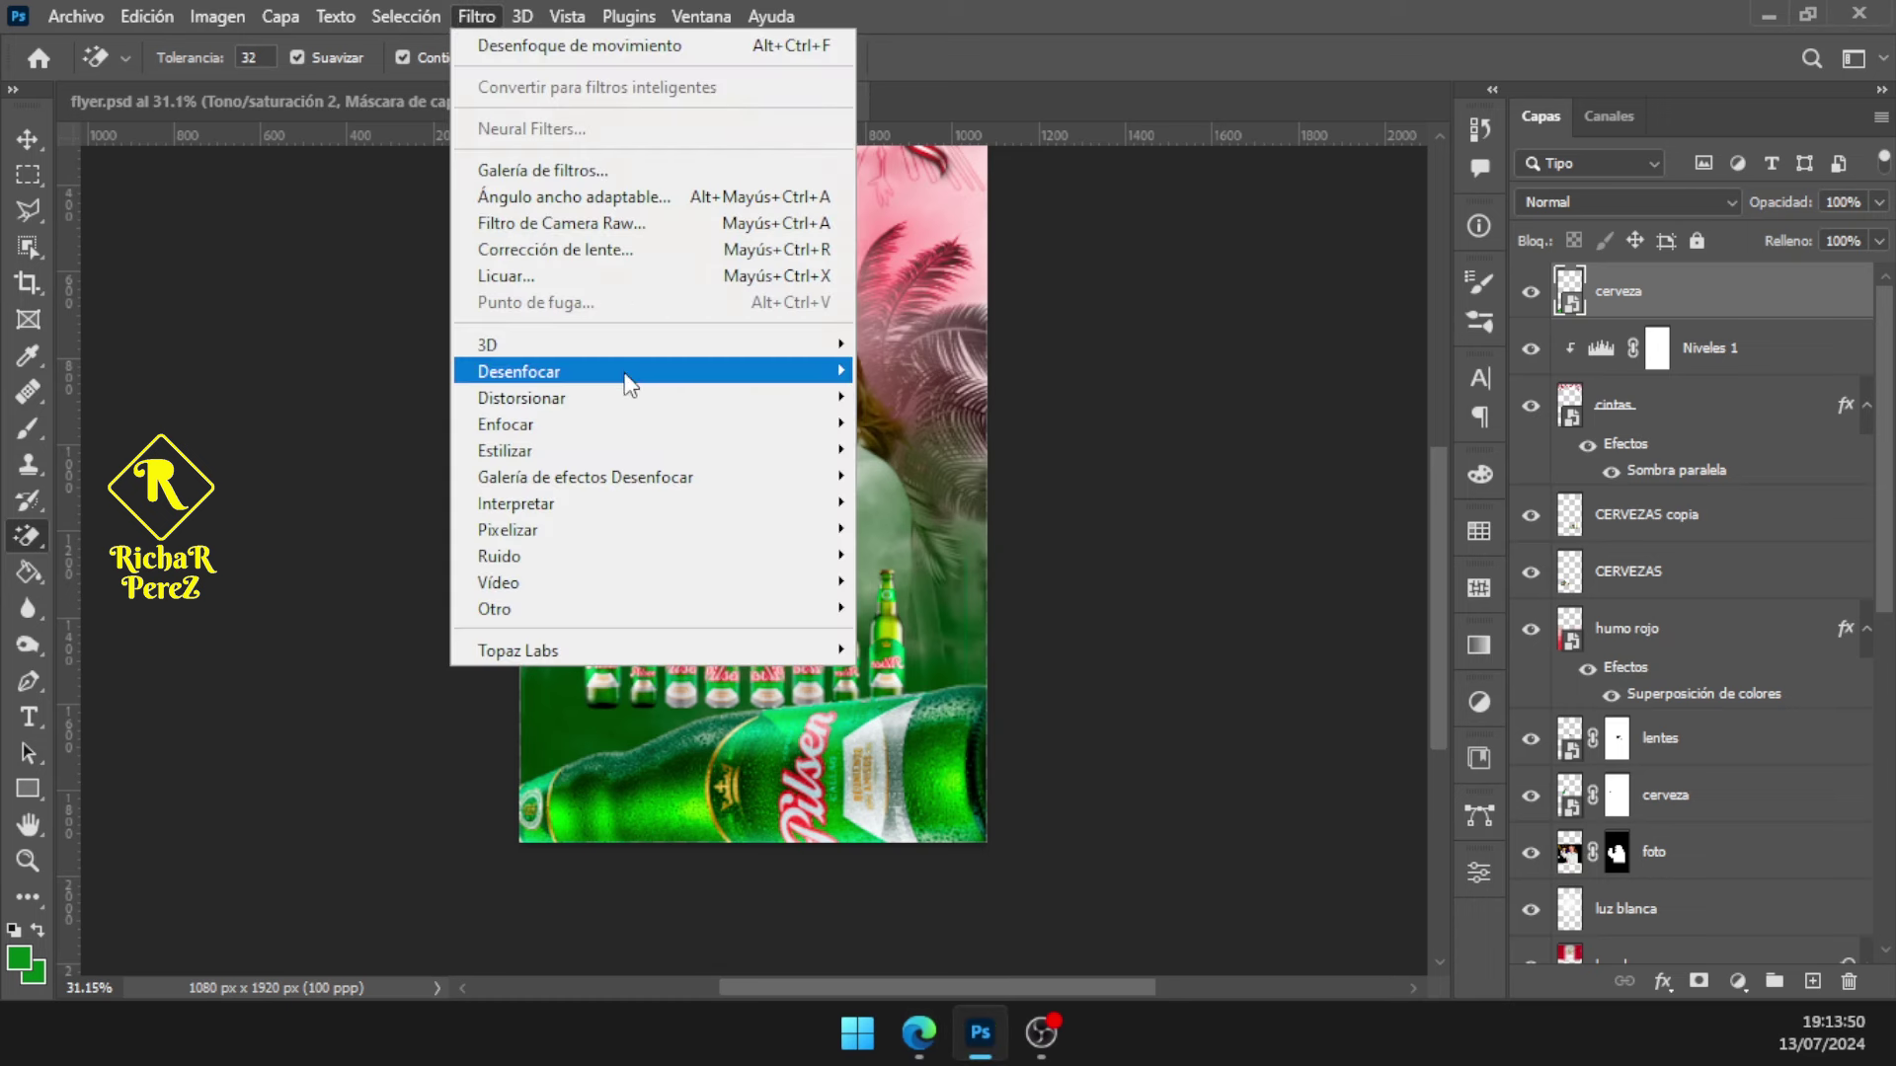
pyautogui.click(983, 476)
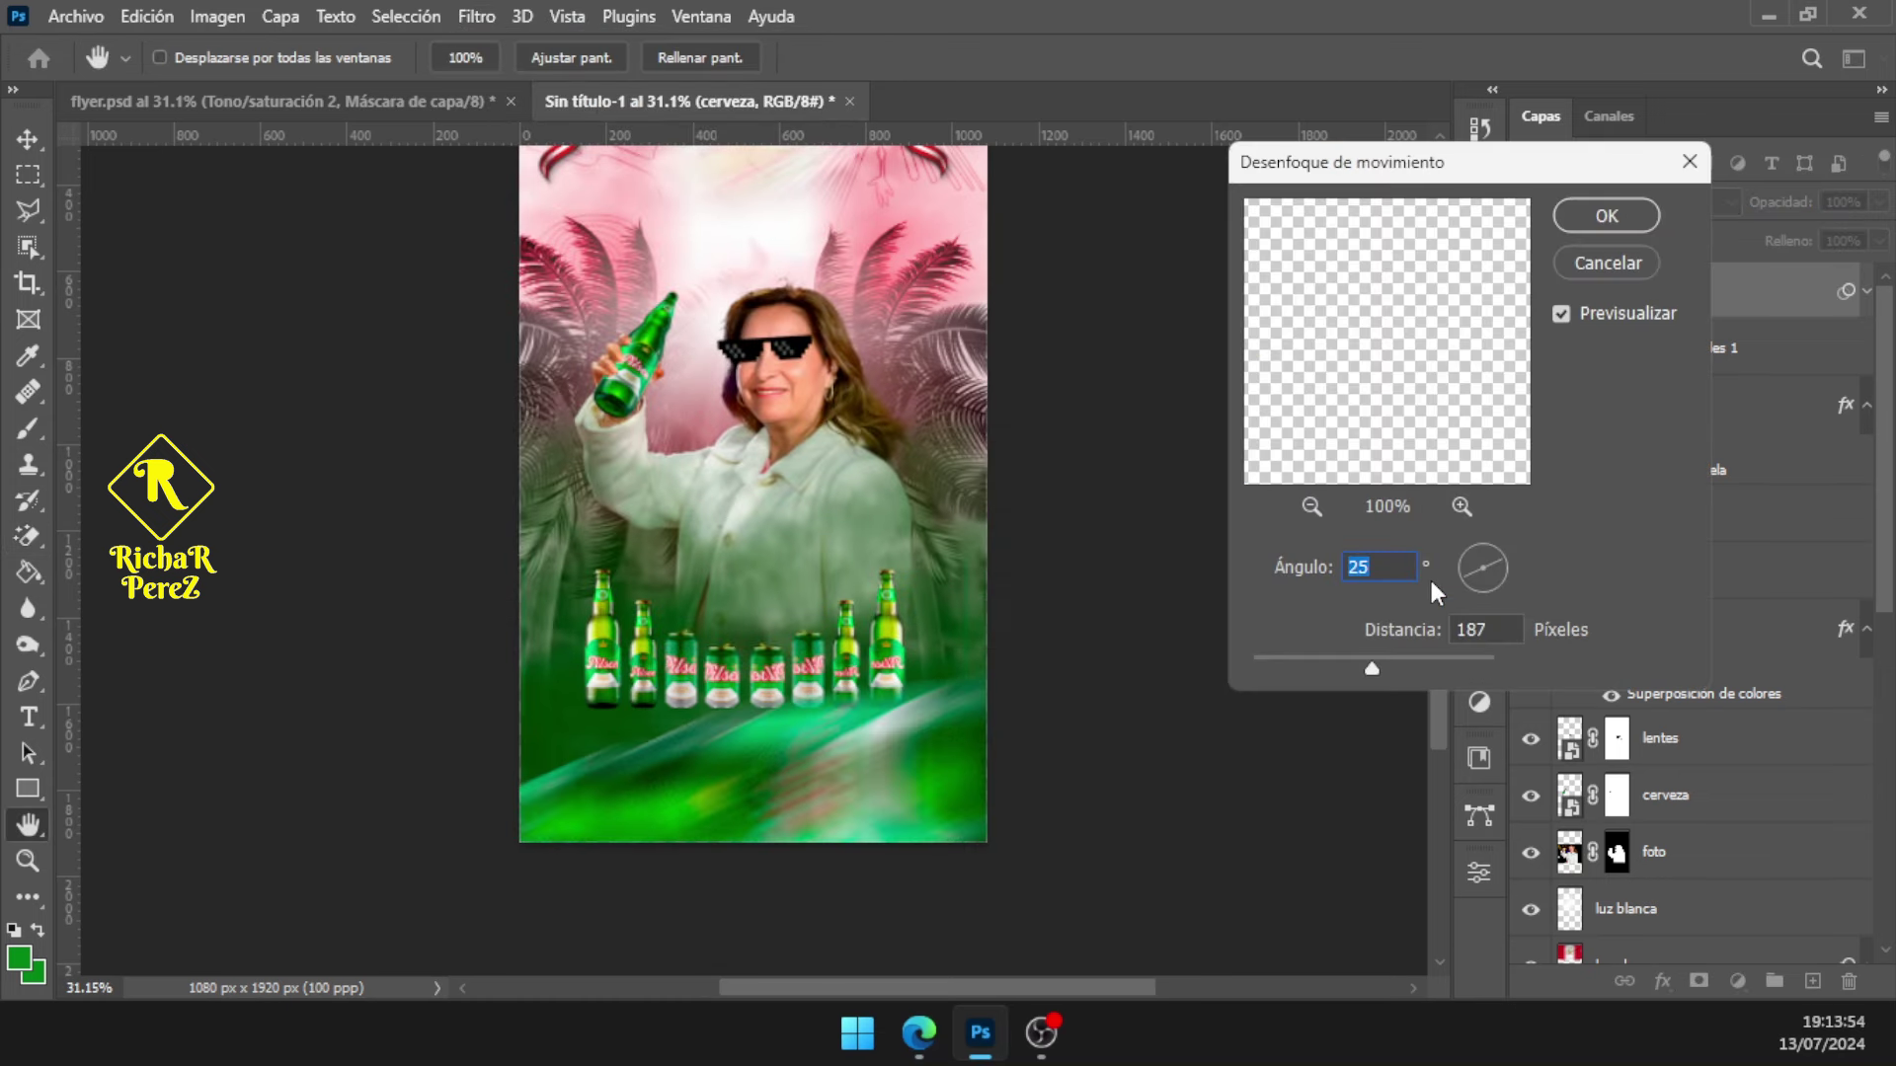
pyautogui.write('9')
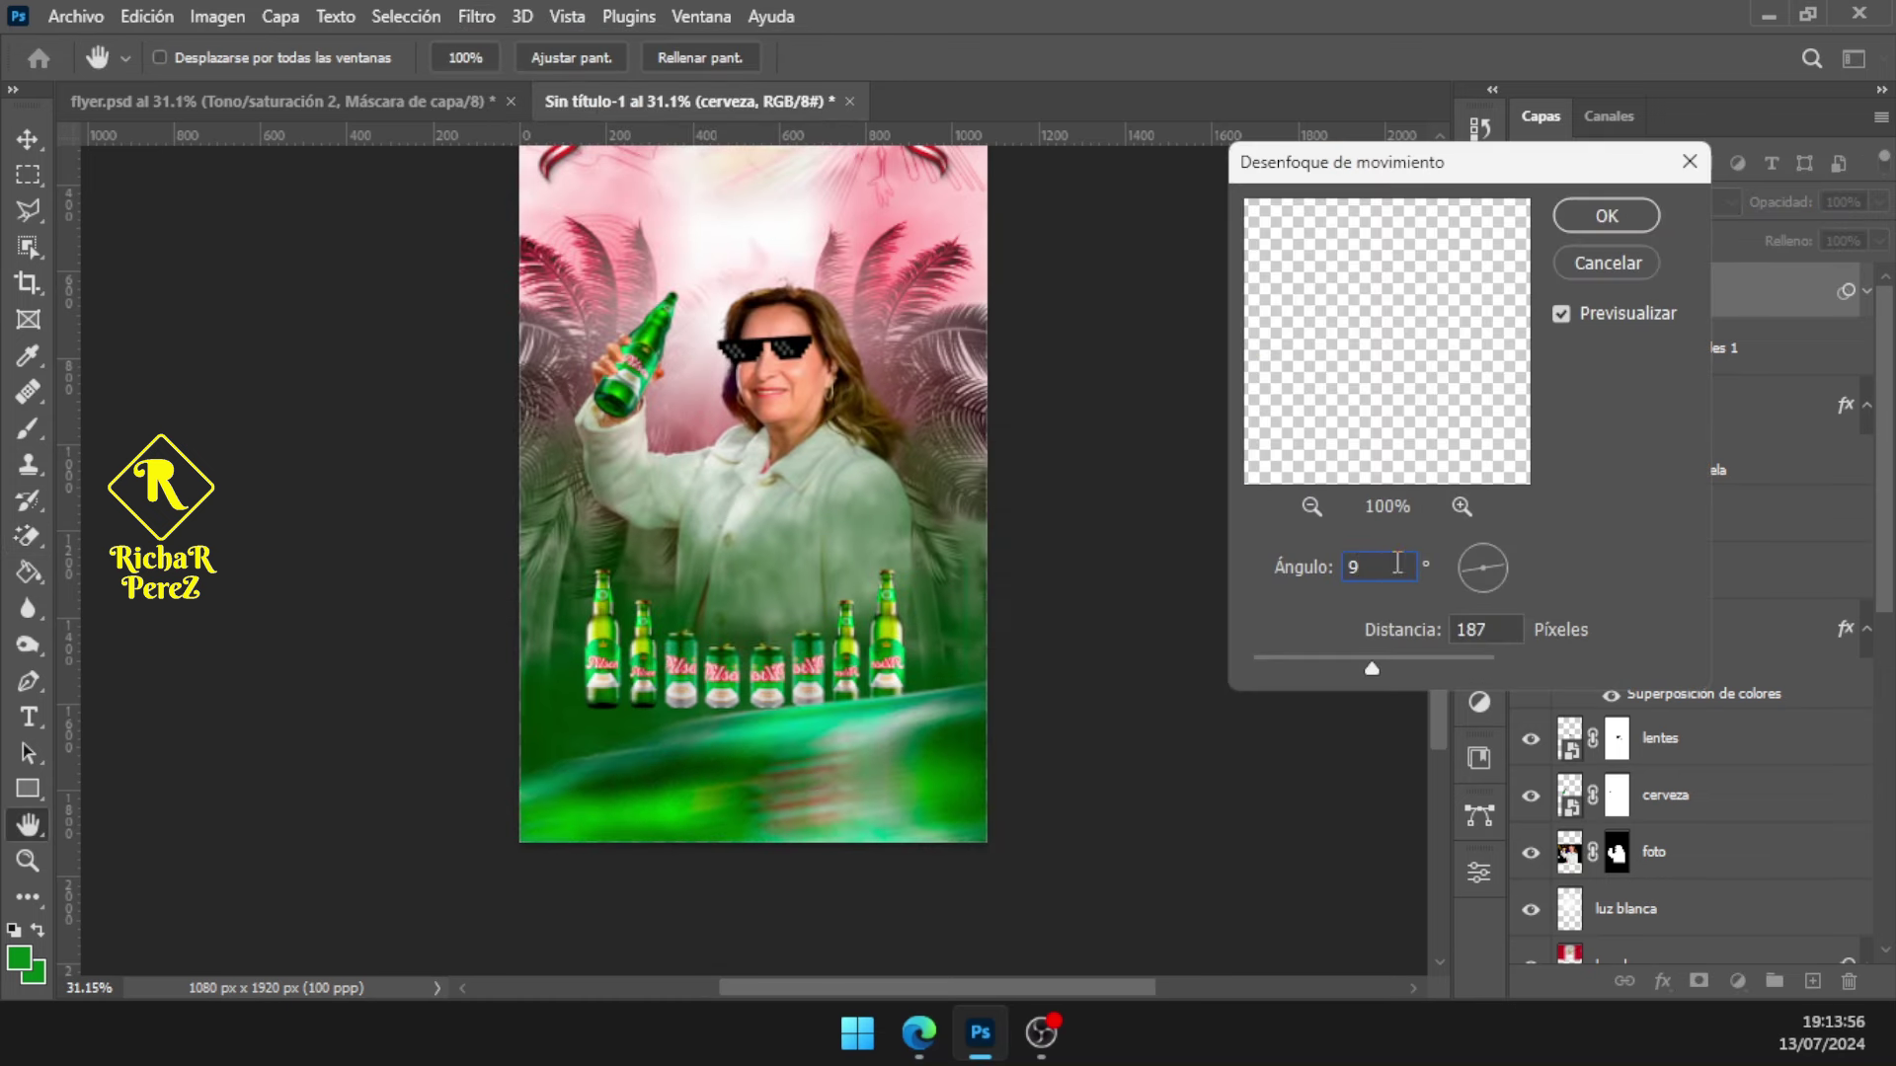
pyautogui.moveTo(1493, 628); pyautogui.dragTo(1446, 632)
pyautogui.write('962')
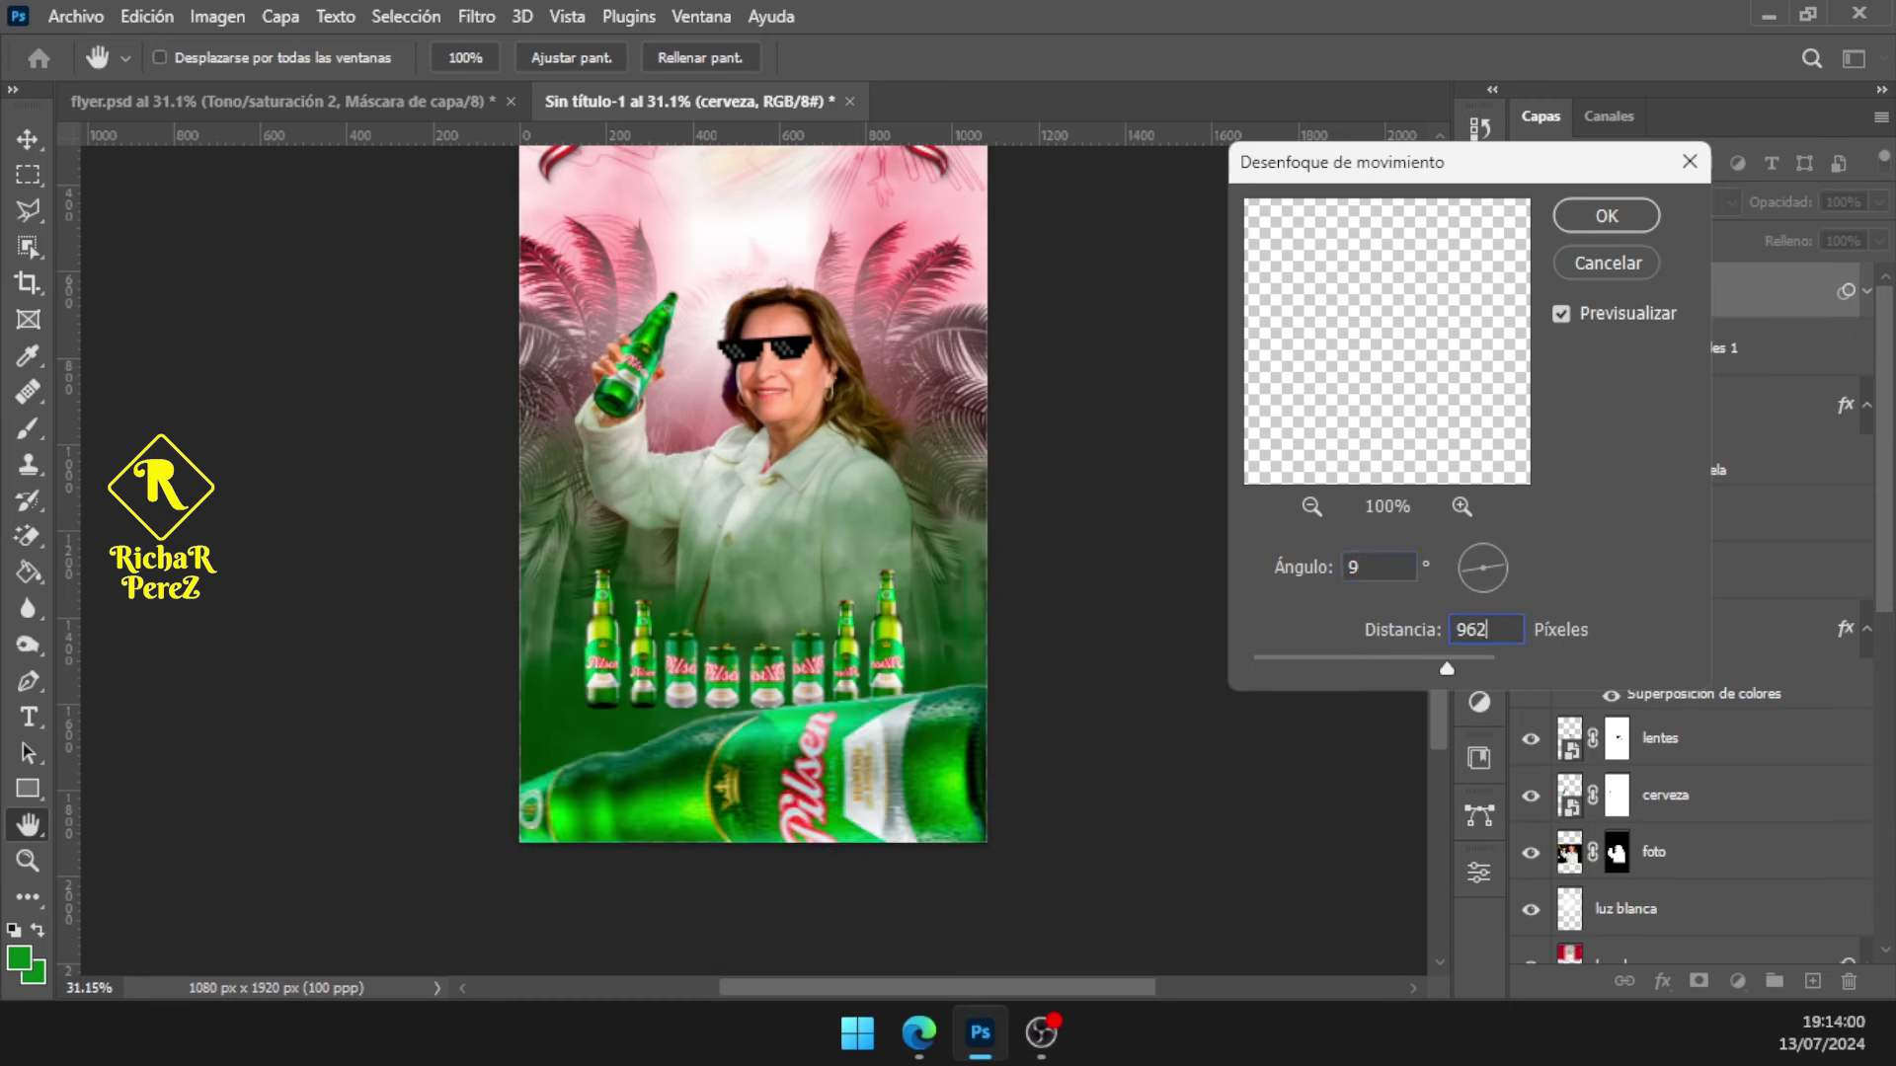
pyautogui.click(1627, 213)
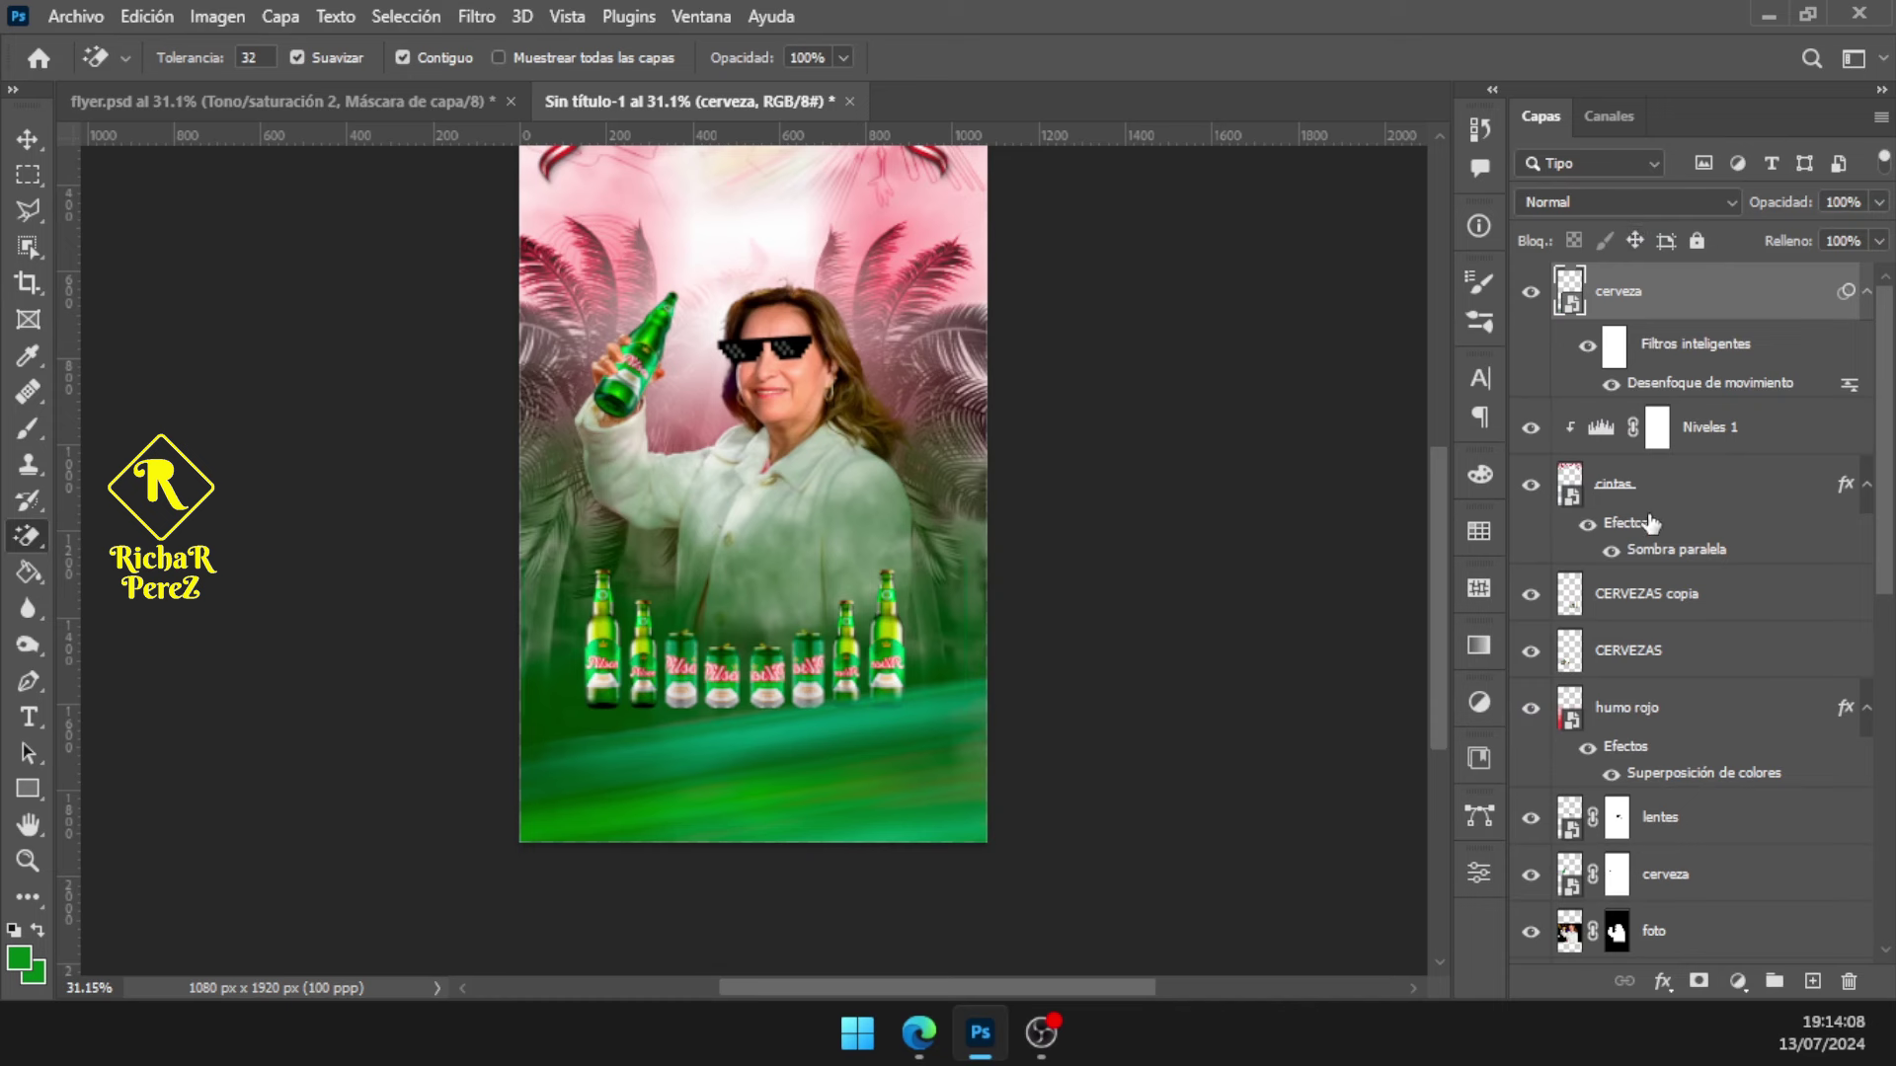
# Tilt the blurred cerveza streak to about -86°, raise it slightly, and add an empty Capa 1 layer
pyautogui.hotkey('ctrl', 't')
pyautogui.press('Return')
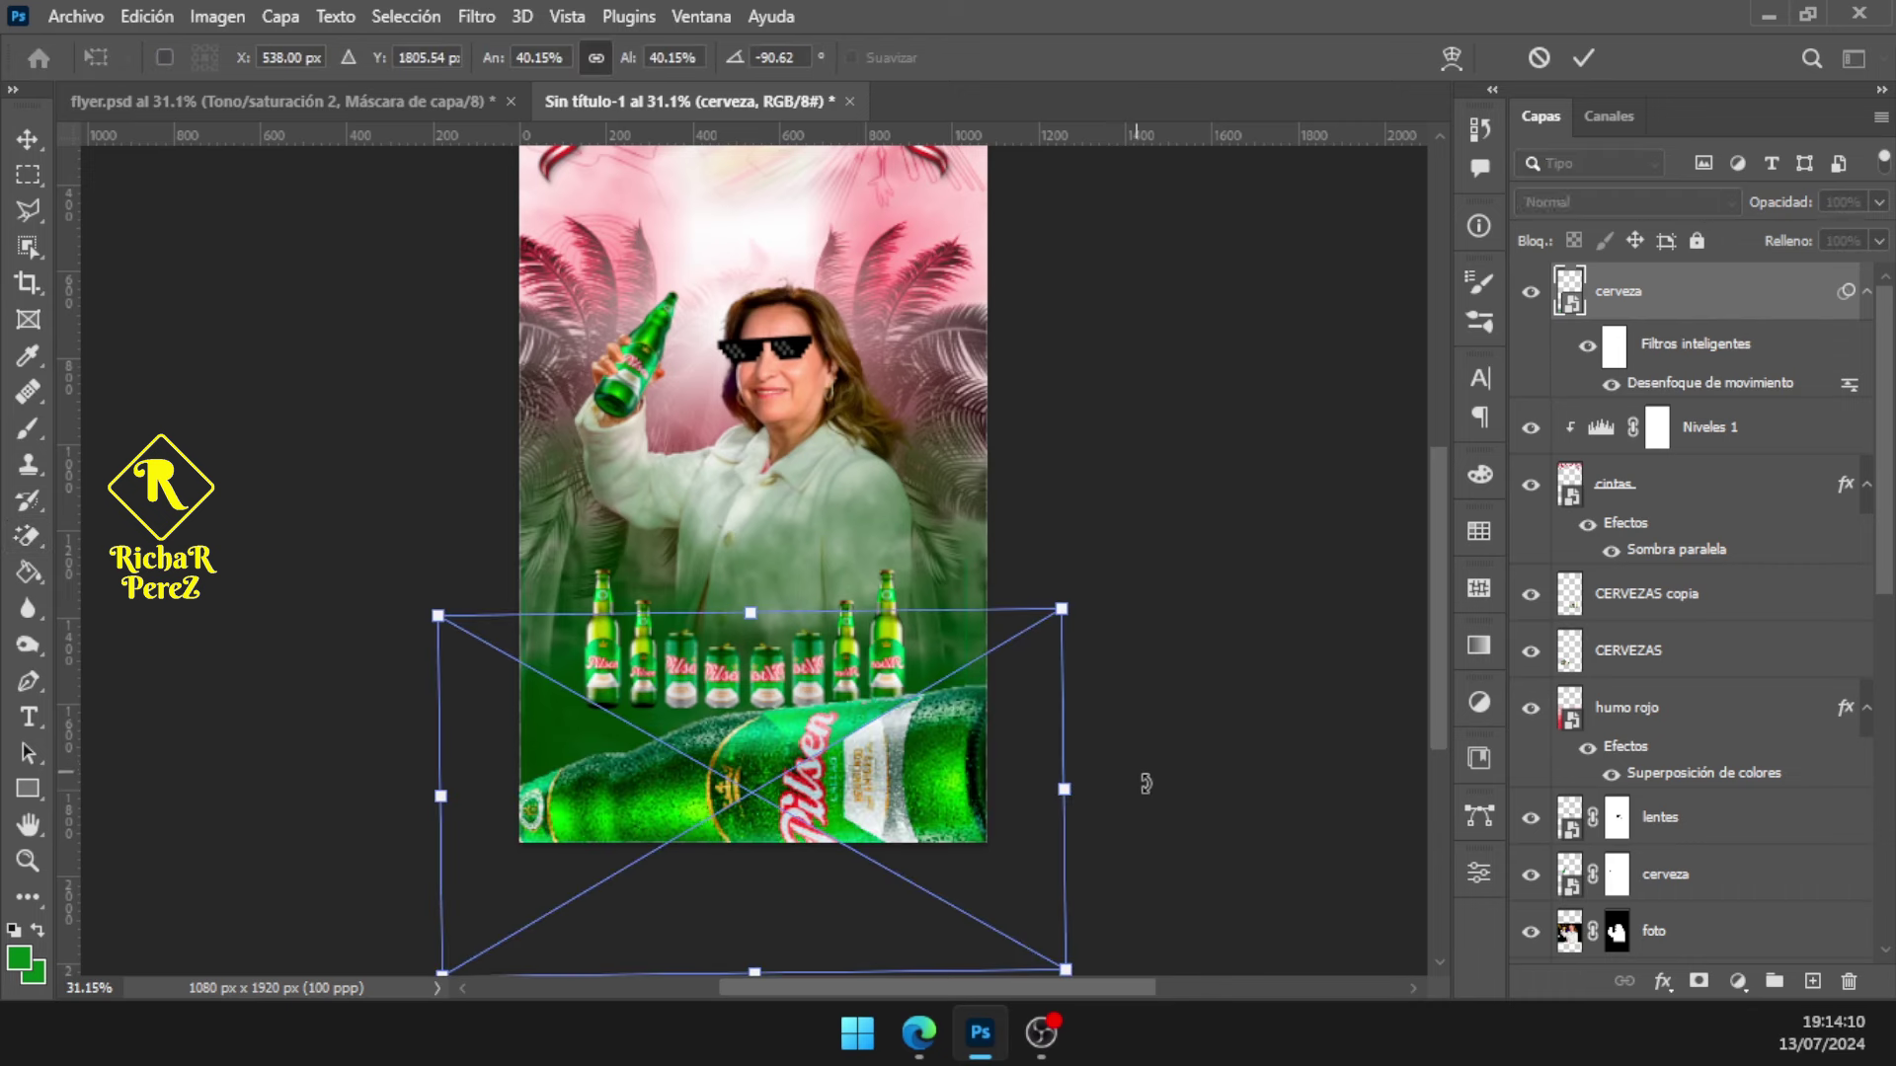
pyautogui.moveTo(1152, 805)
pyautogui.mouseDown()
pyautogui.moveTo(995, 833)
pyautogui.moveTo(1136, 762)
pyautogui.mouseUp()
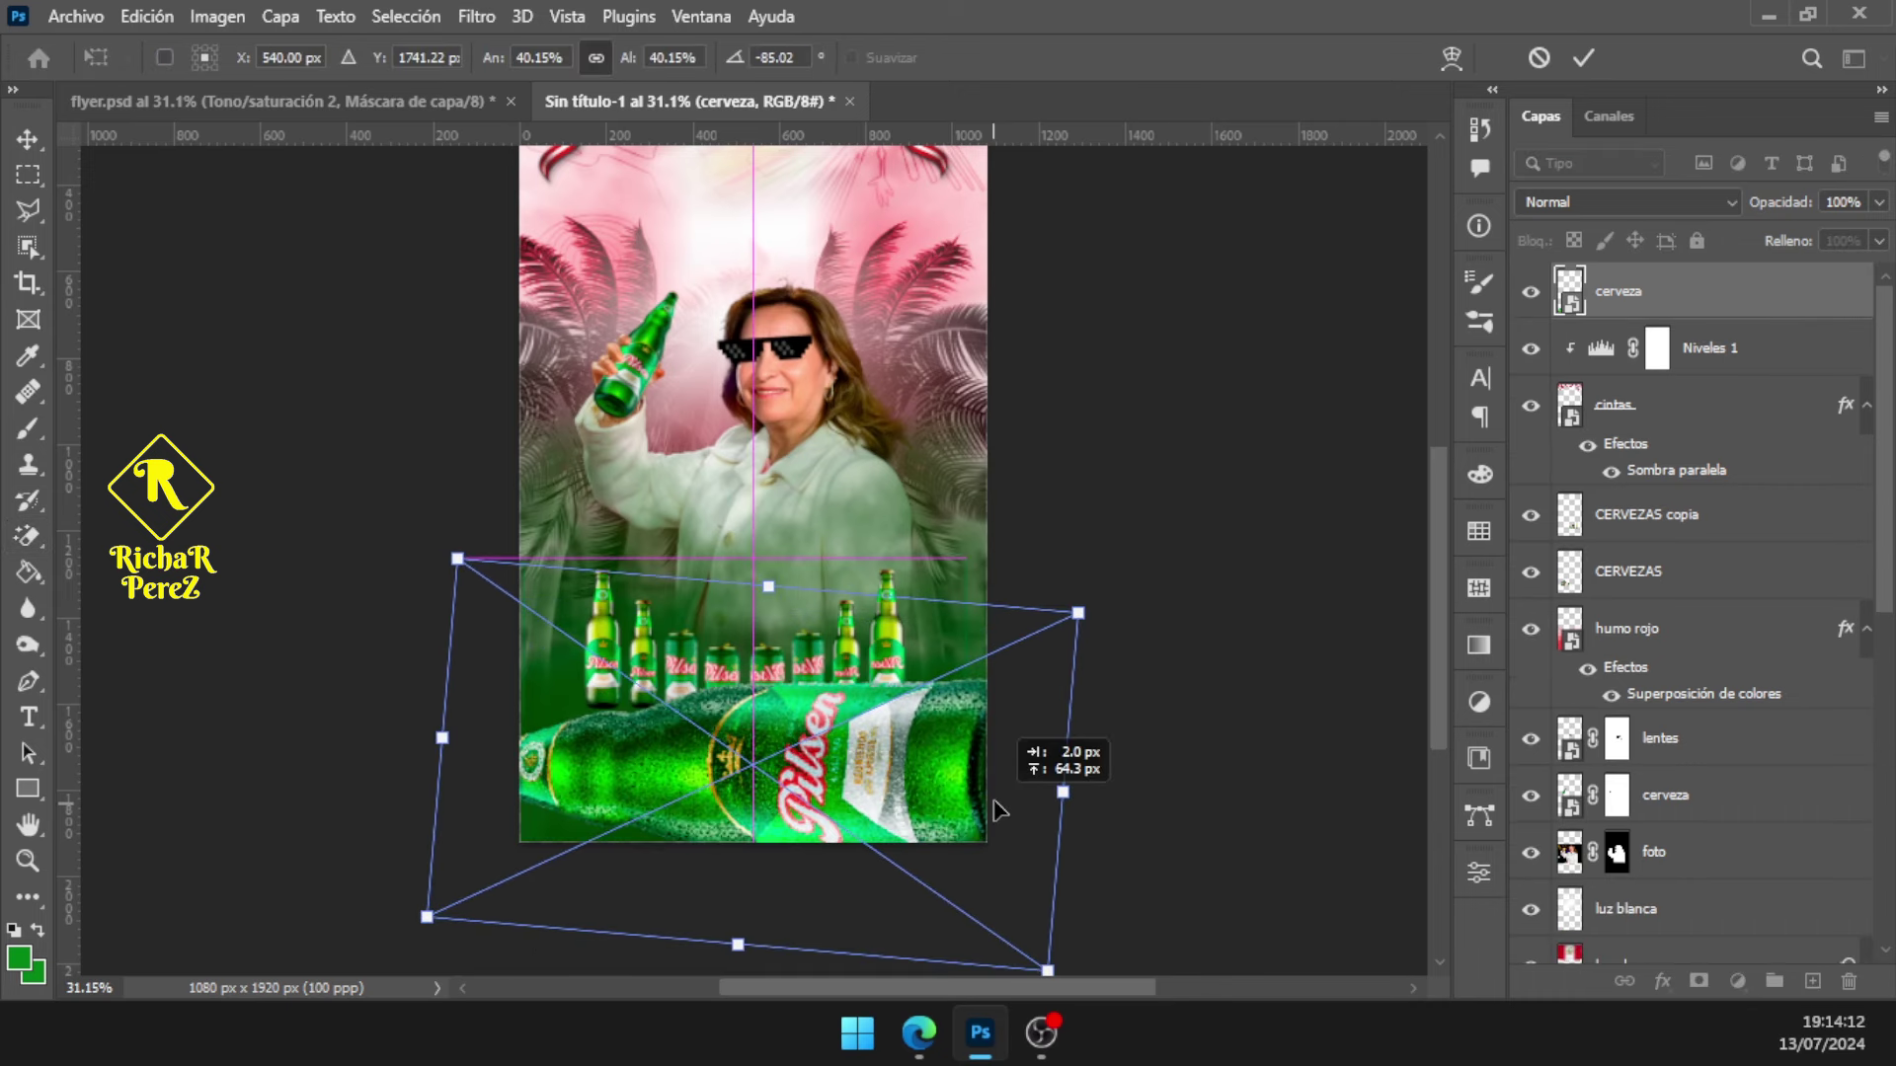
pyautogui.moveTo(1151, 846)
pyautogui.mouseDown()
pyautogui.moveTo(1176, 884)
pyautogui.moveTo(1187, 866)
pyautogui.mouseUp()
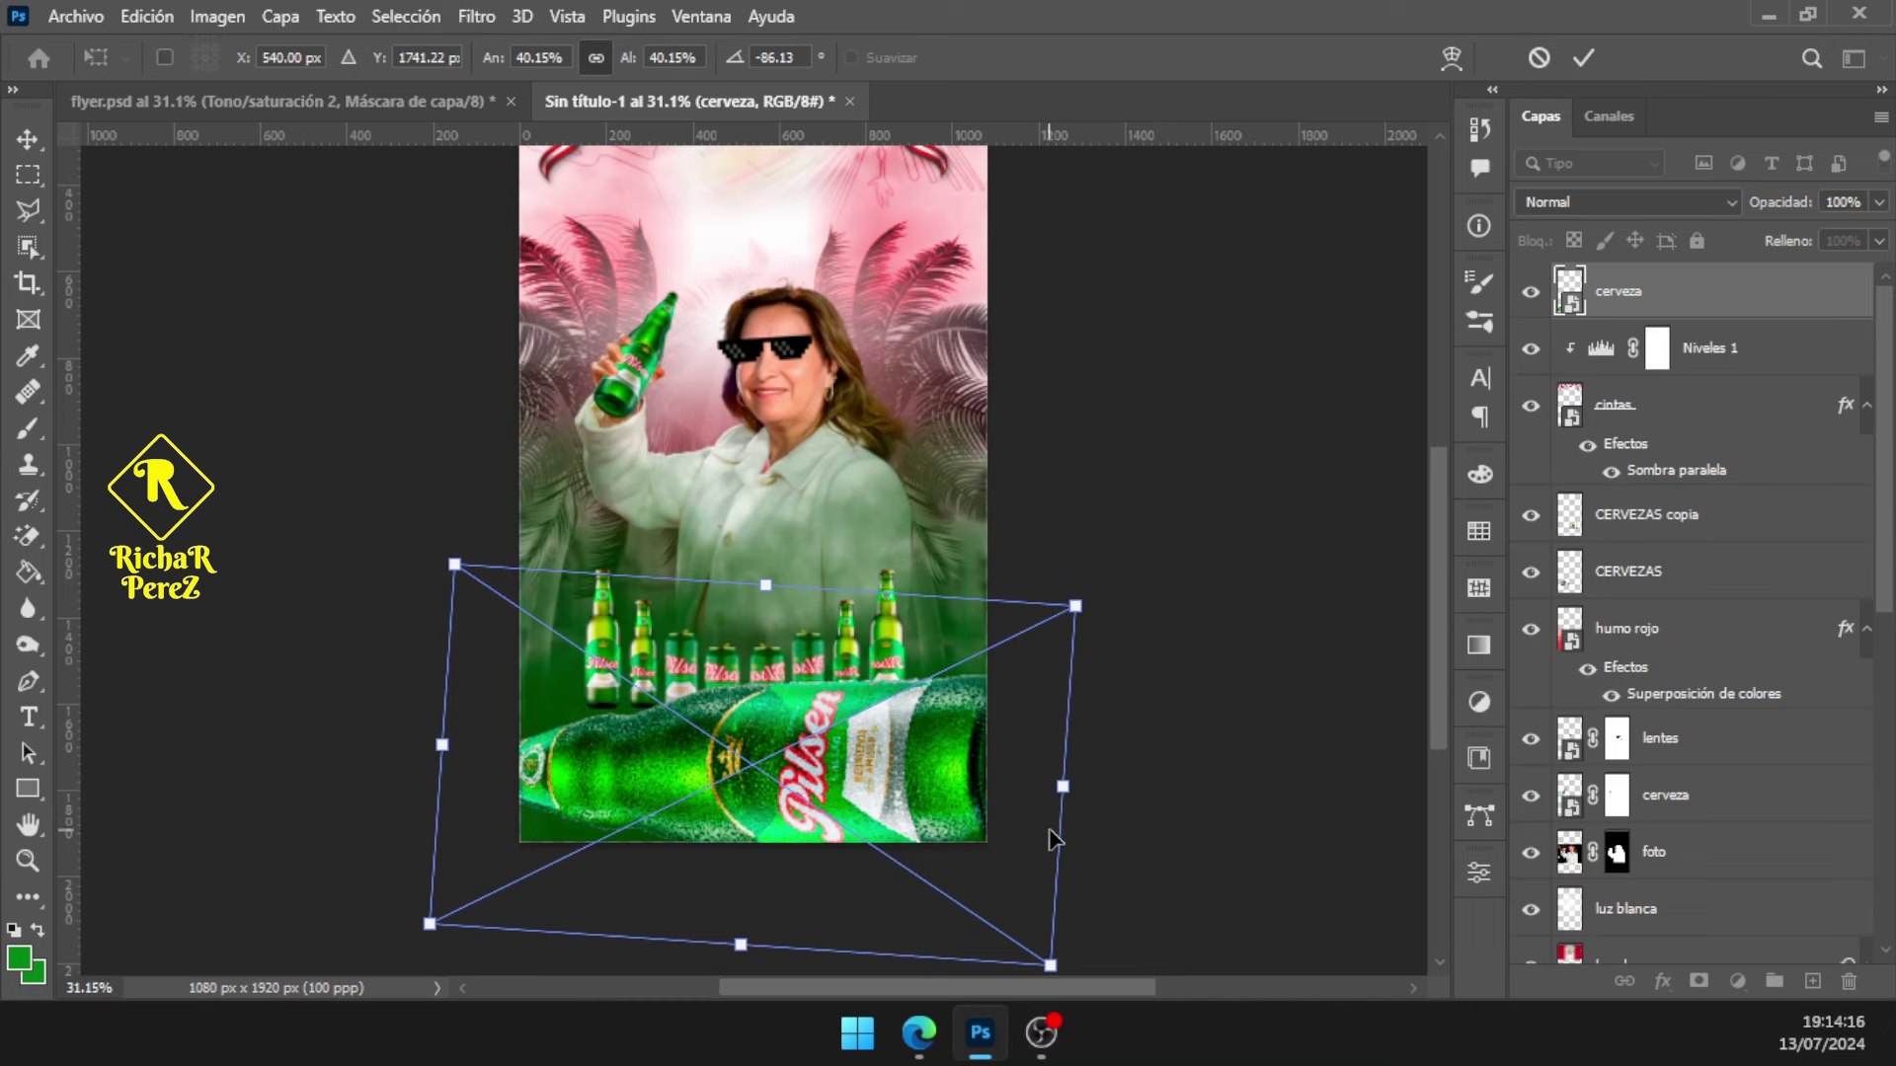
pyautogui.press('Return')
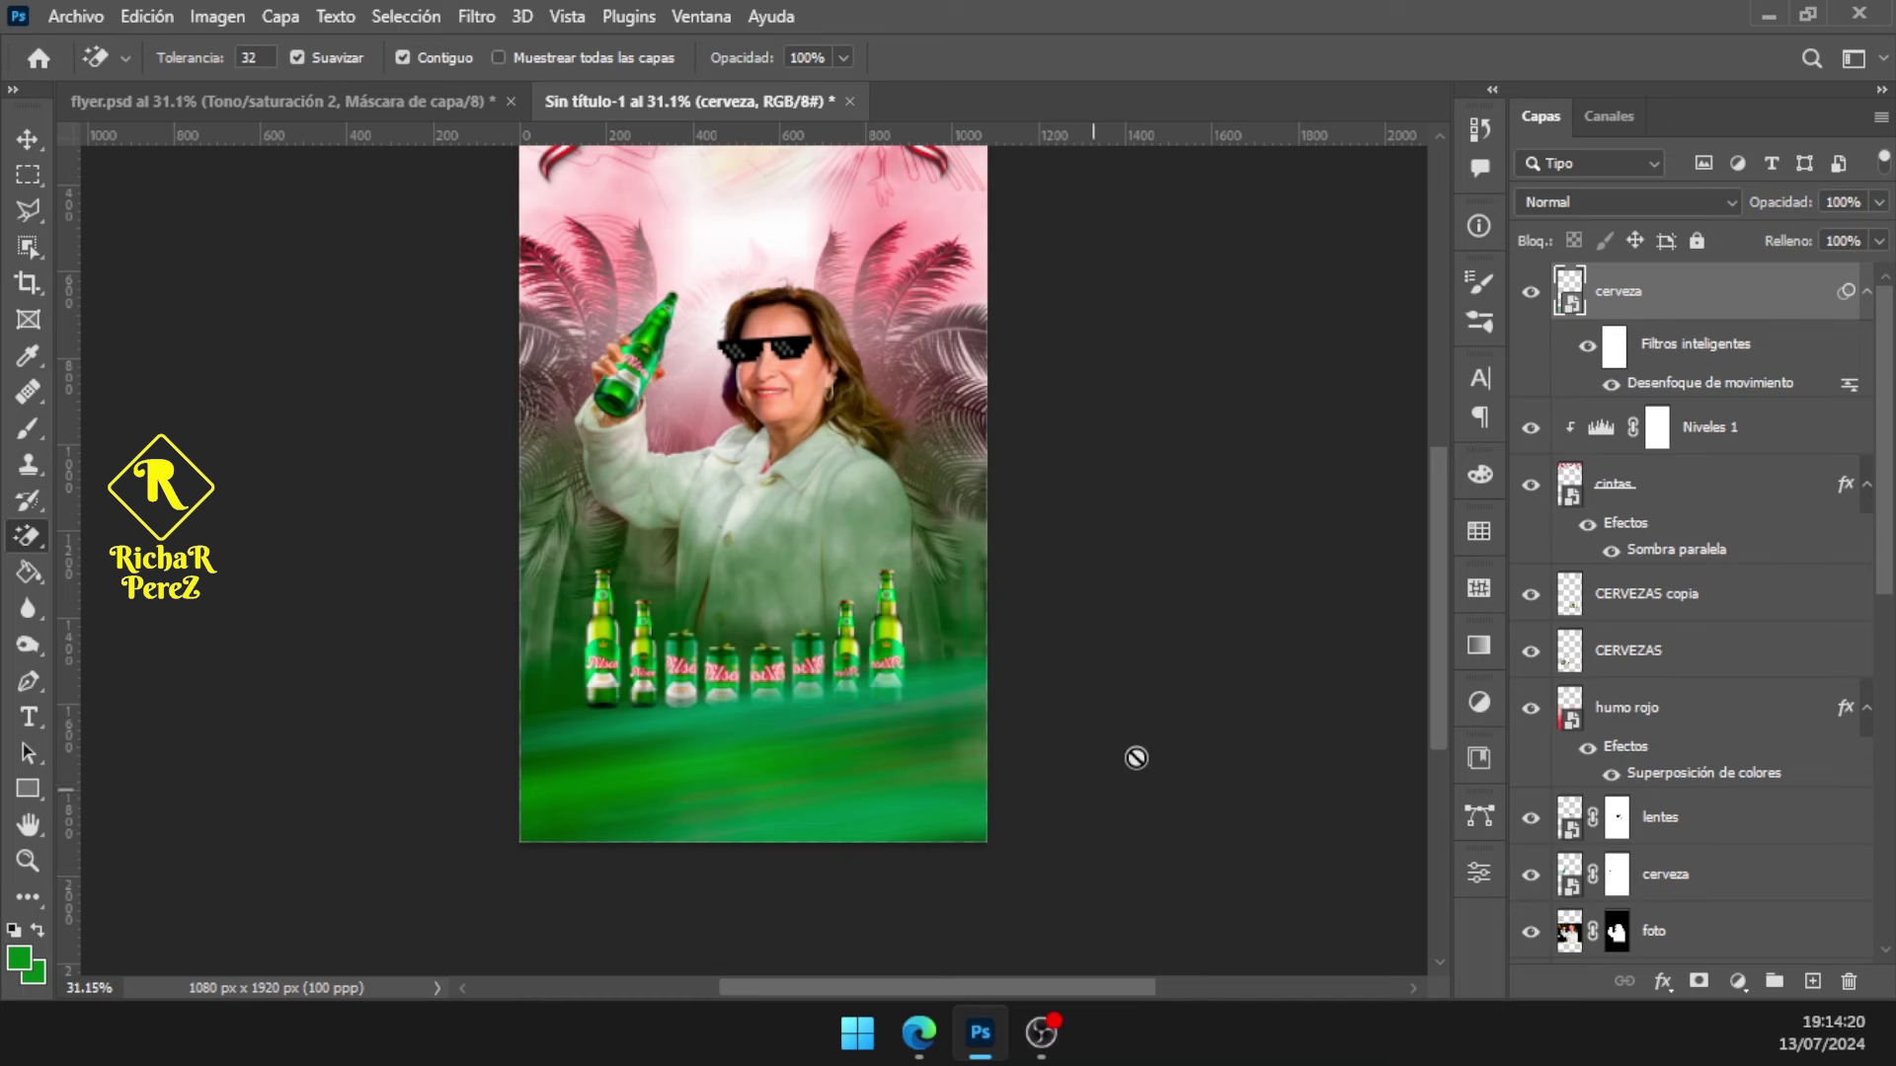
pyautogui.click(918, 1033)
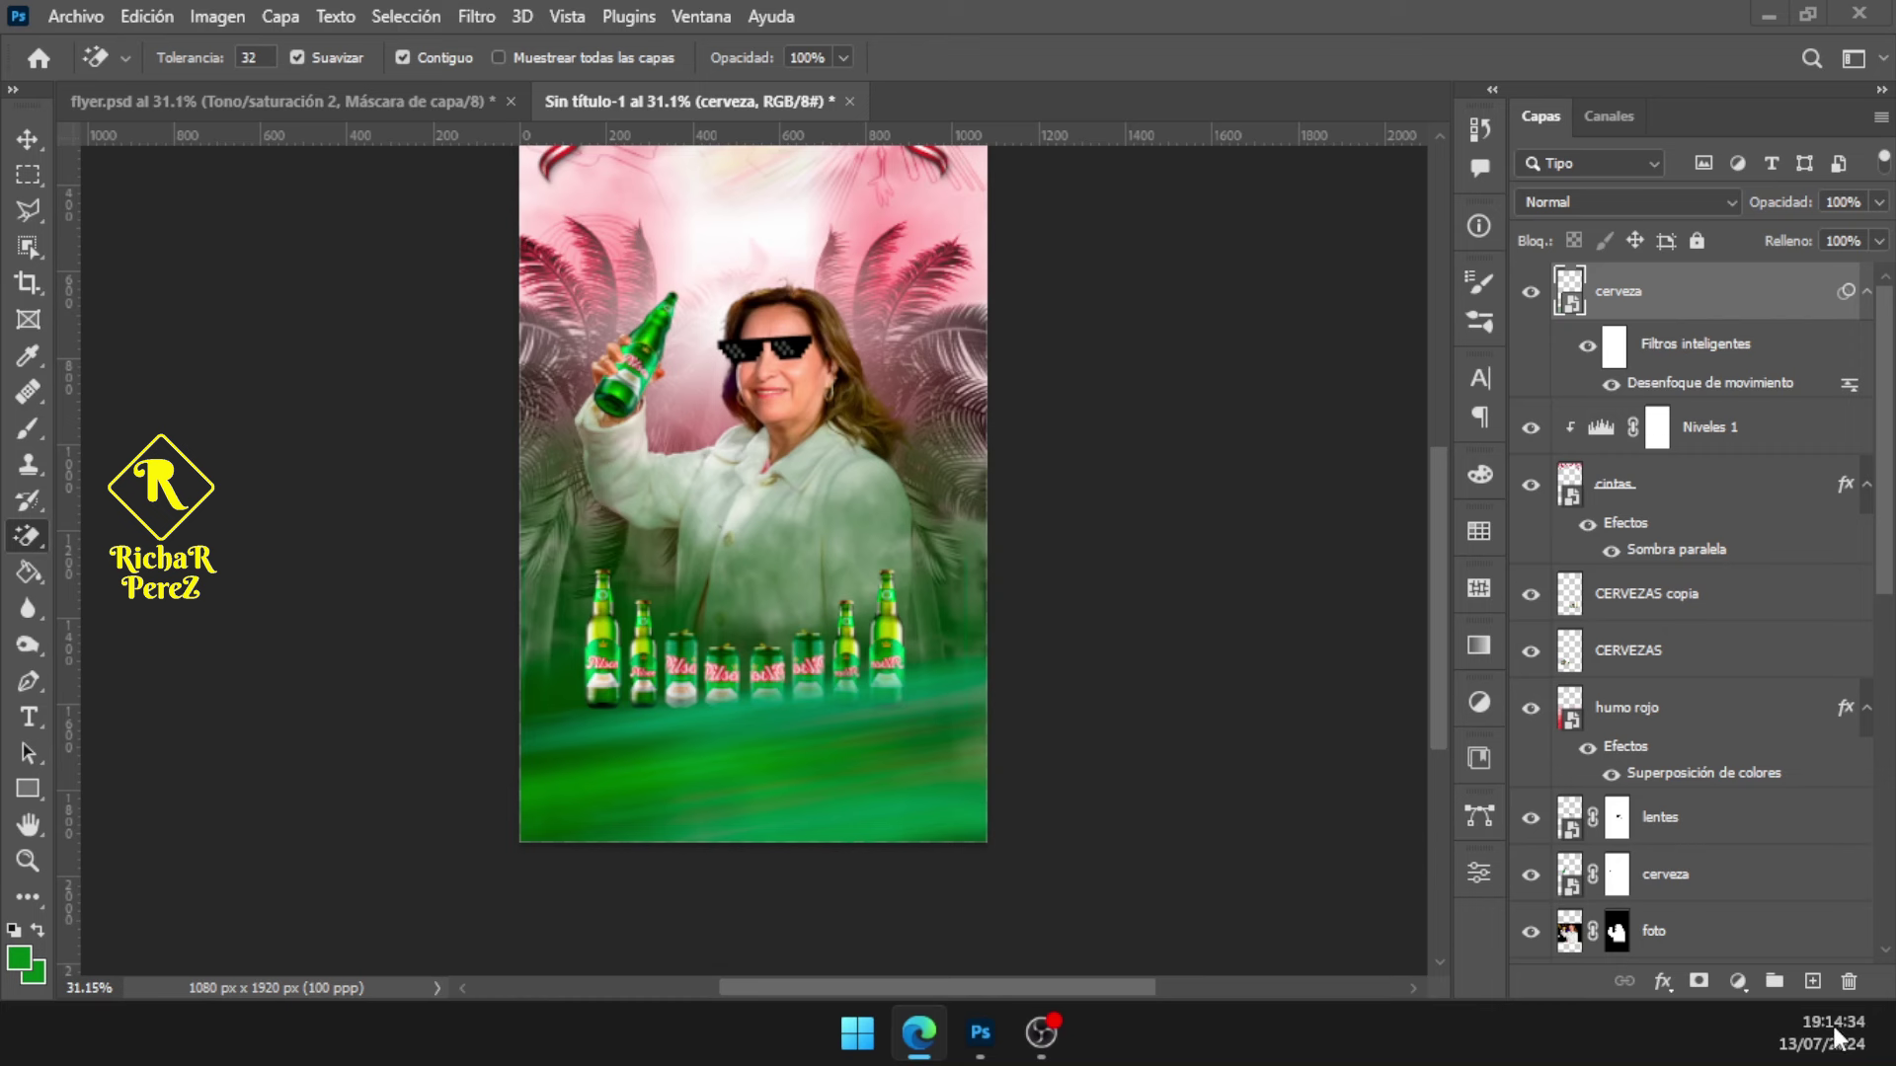
pyautogui.click(1811, 983)
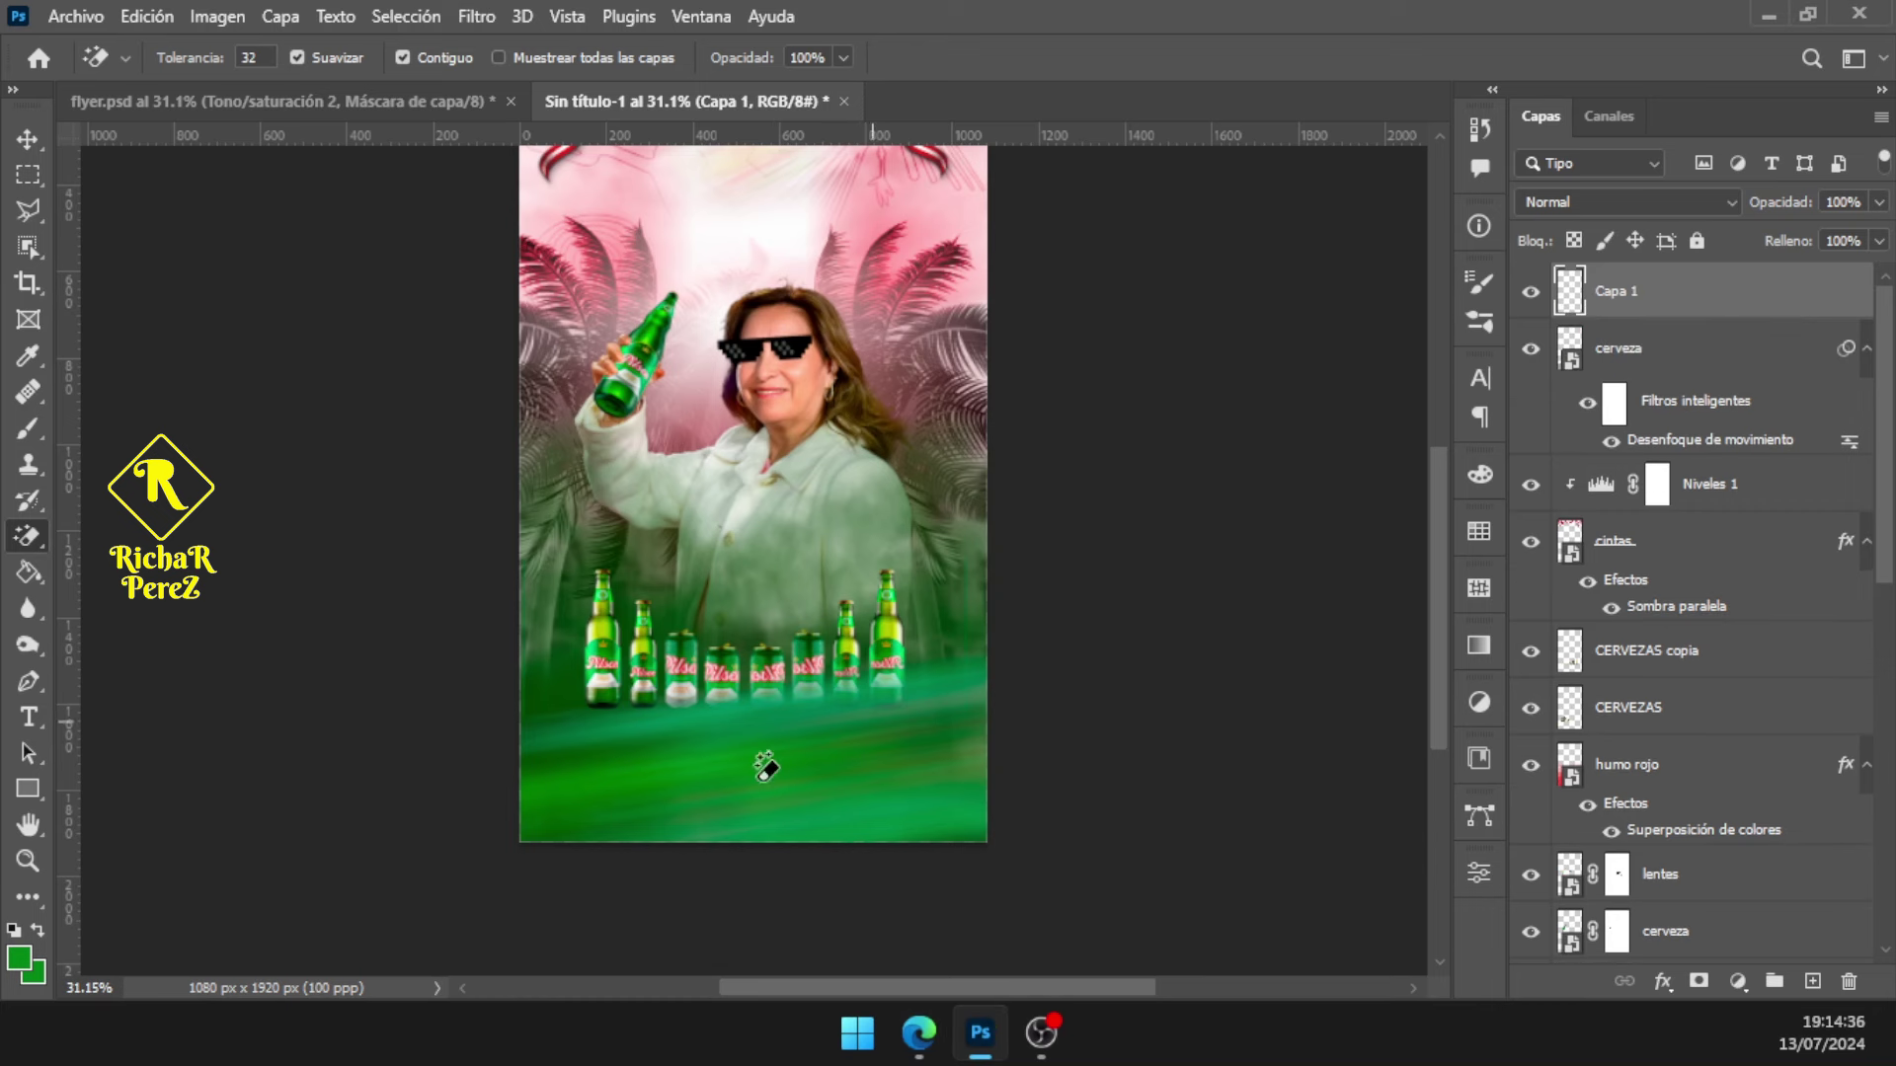
# Pick the Brush tool with foreground colour 0b150b and bring up the brush presets
pyautogui.press('b')
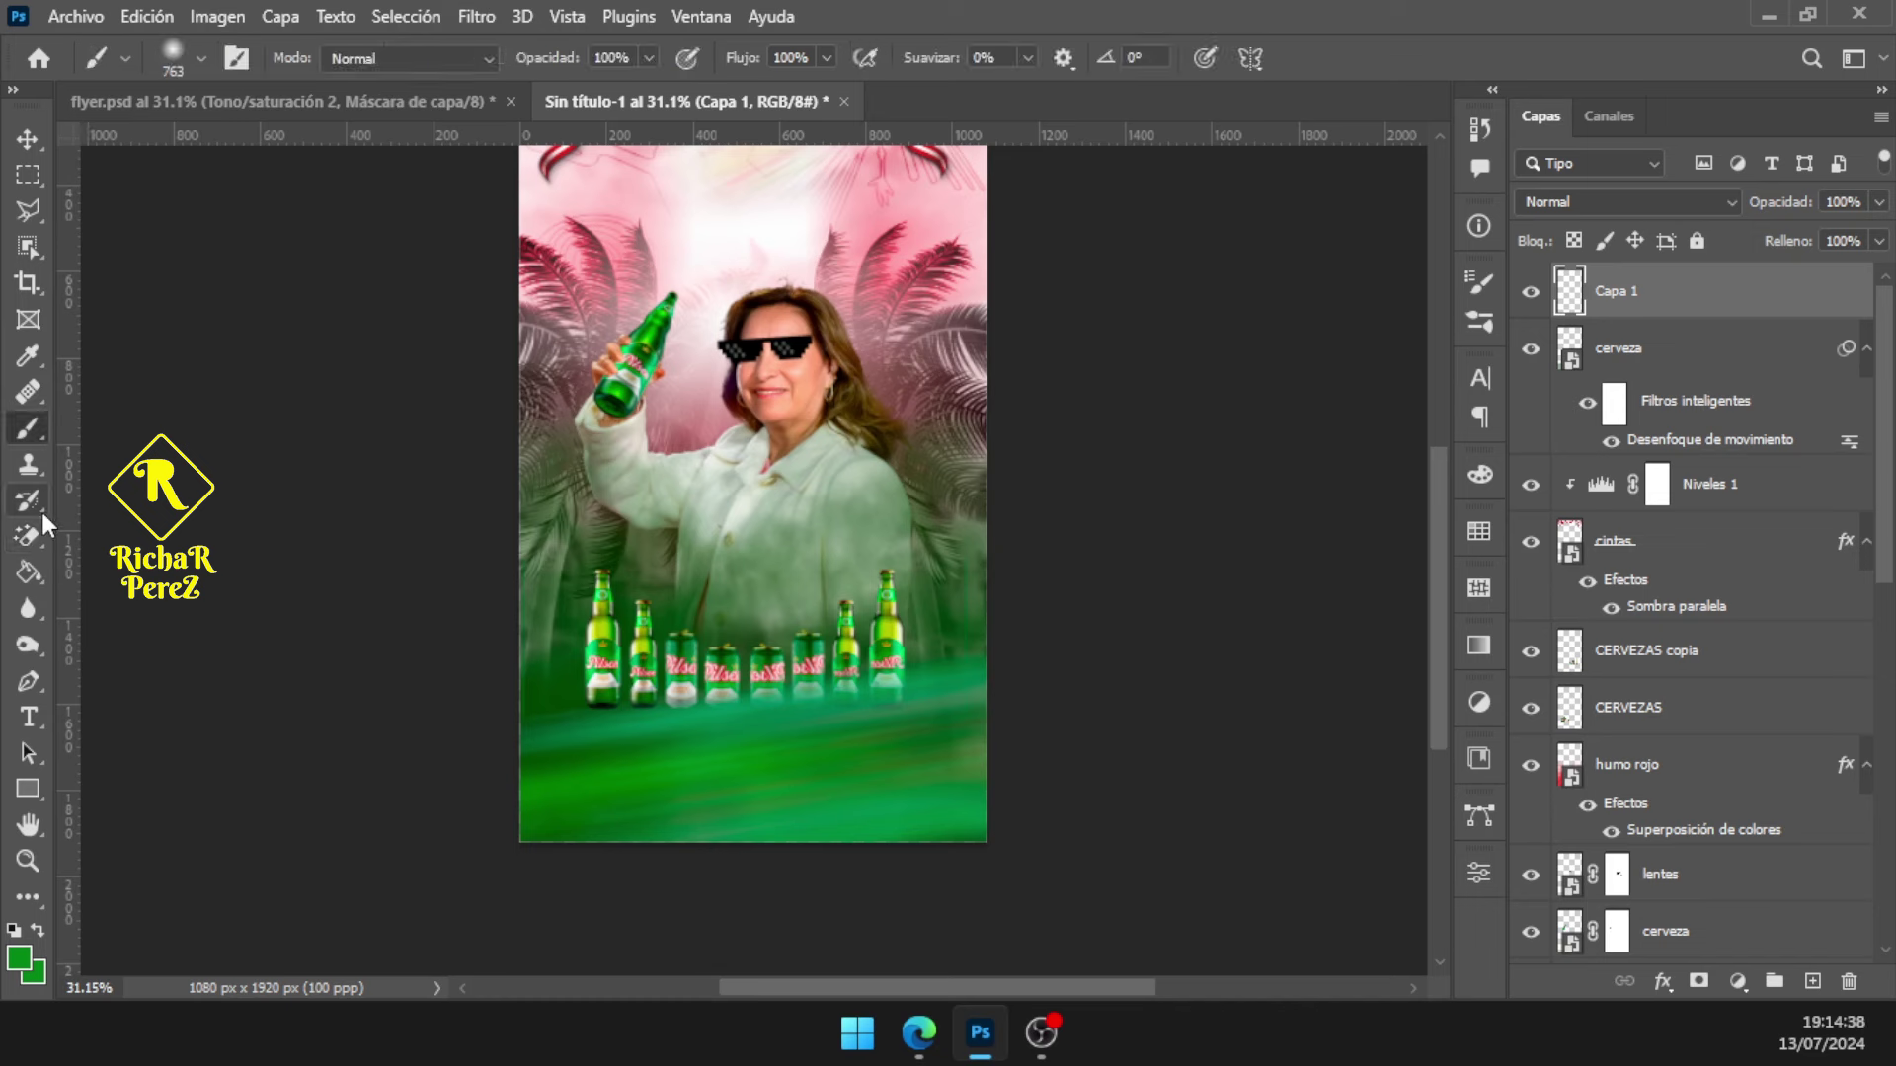
pyautogui.rightClick(27, 427)
pyautogui.click(79, 431)
pyautogui.click(19, 963)
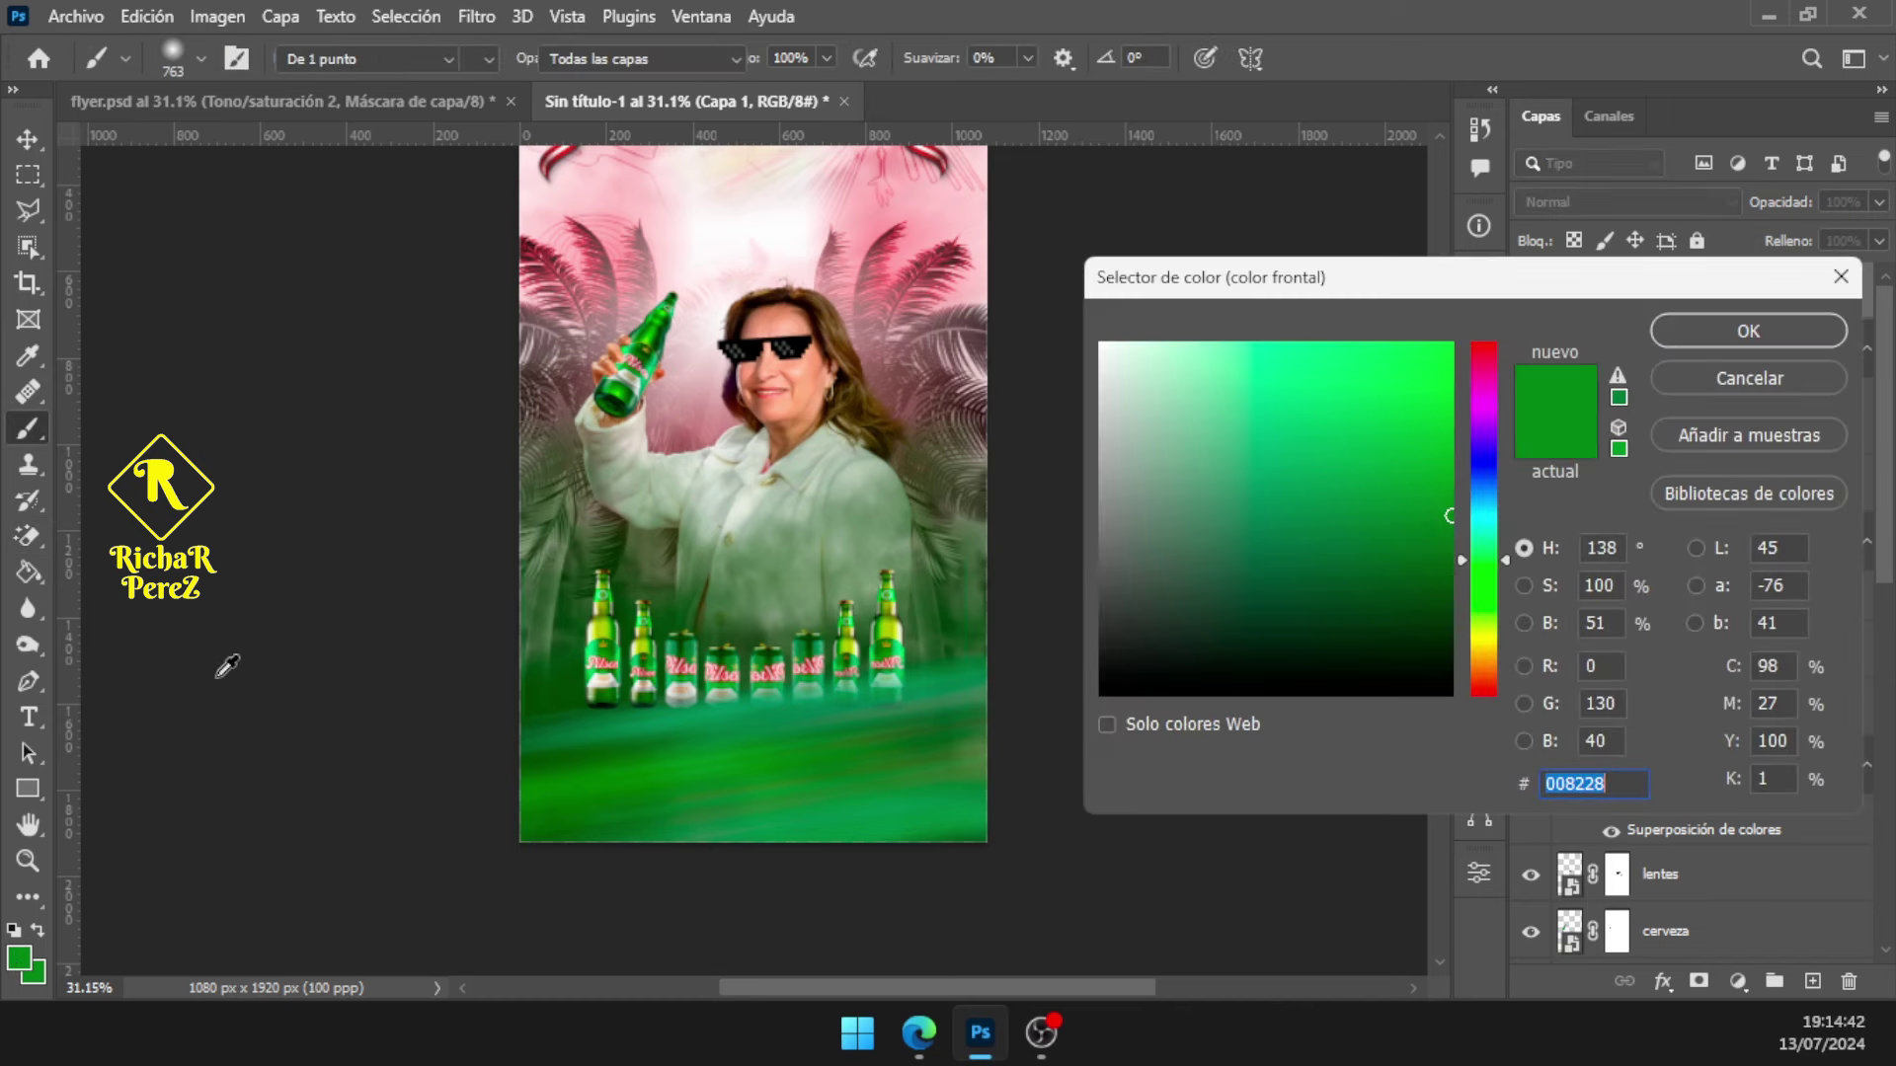
pyautogui.click(974, 345)
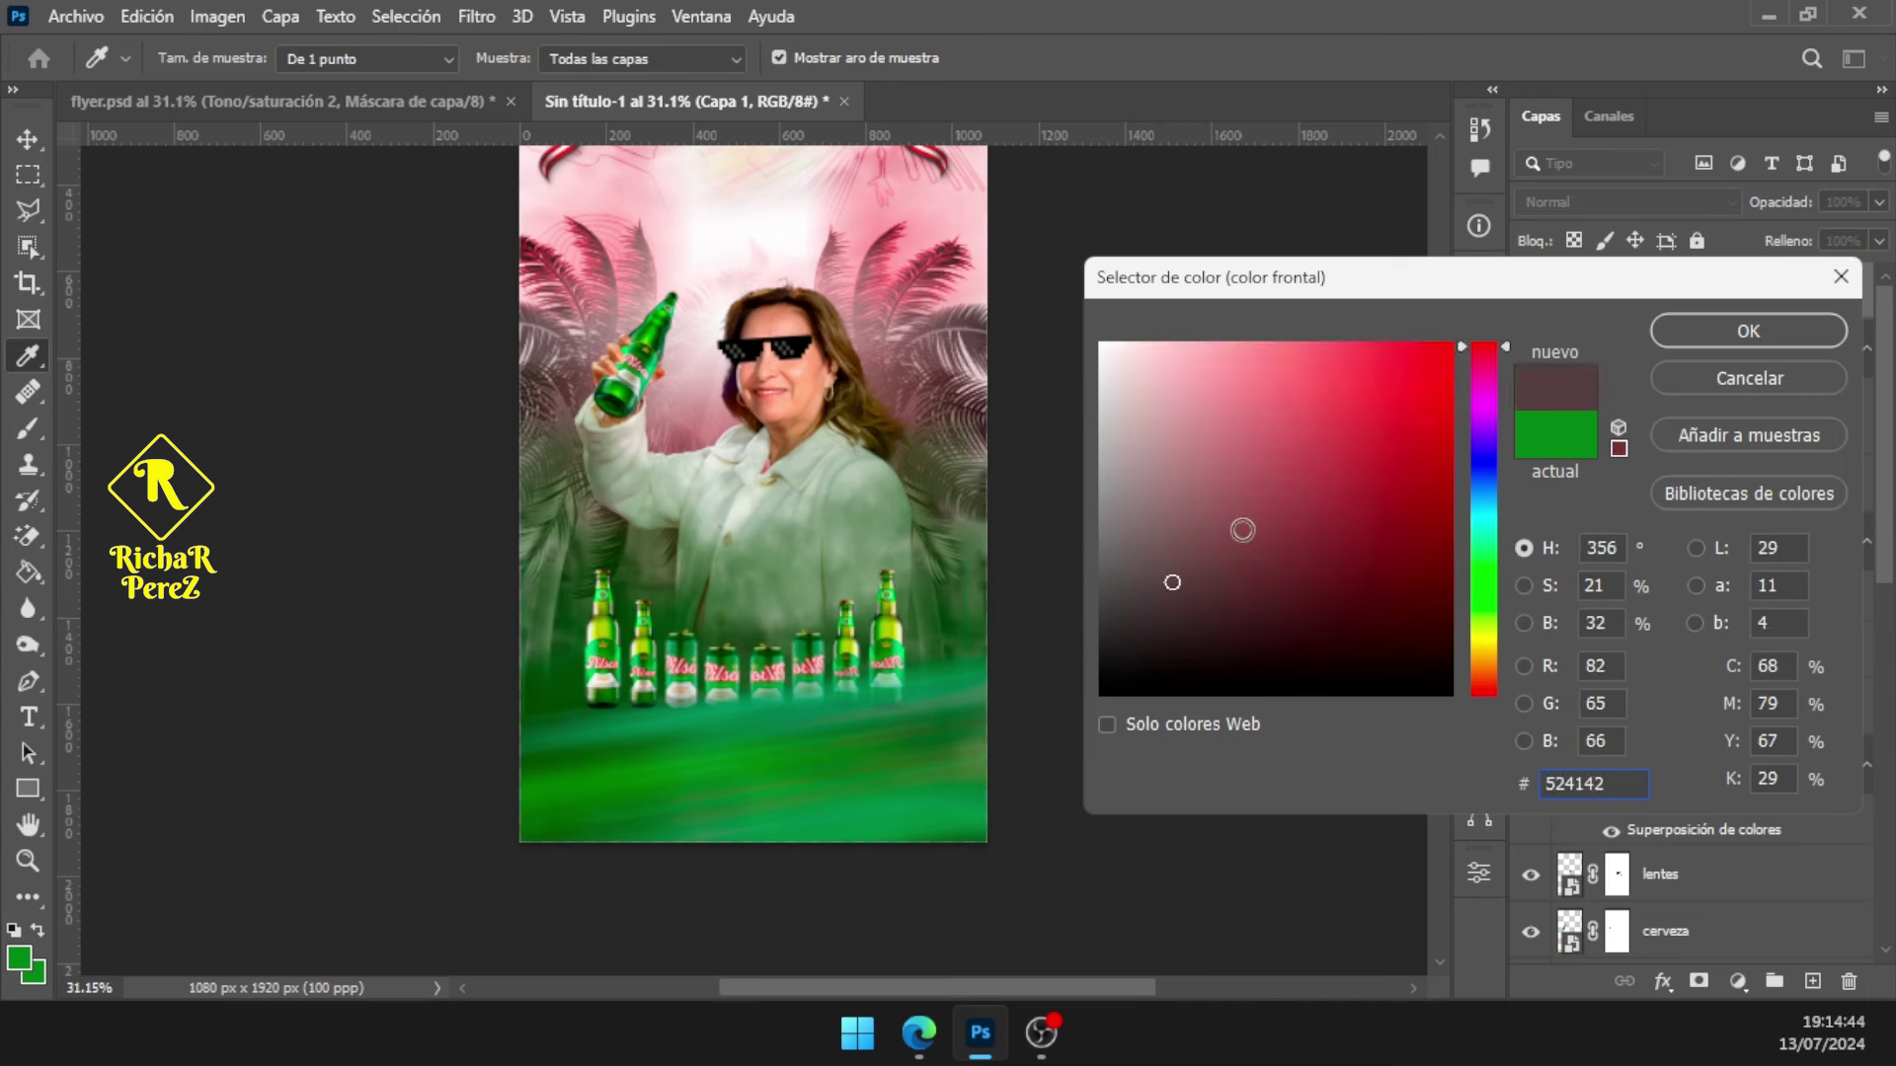
pyautogui.click(1483, 577)
pyautogui.moveTo(1274, 641); pyautogui.dragTo(1269, 666)
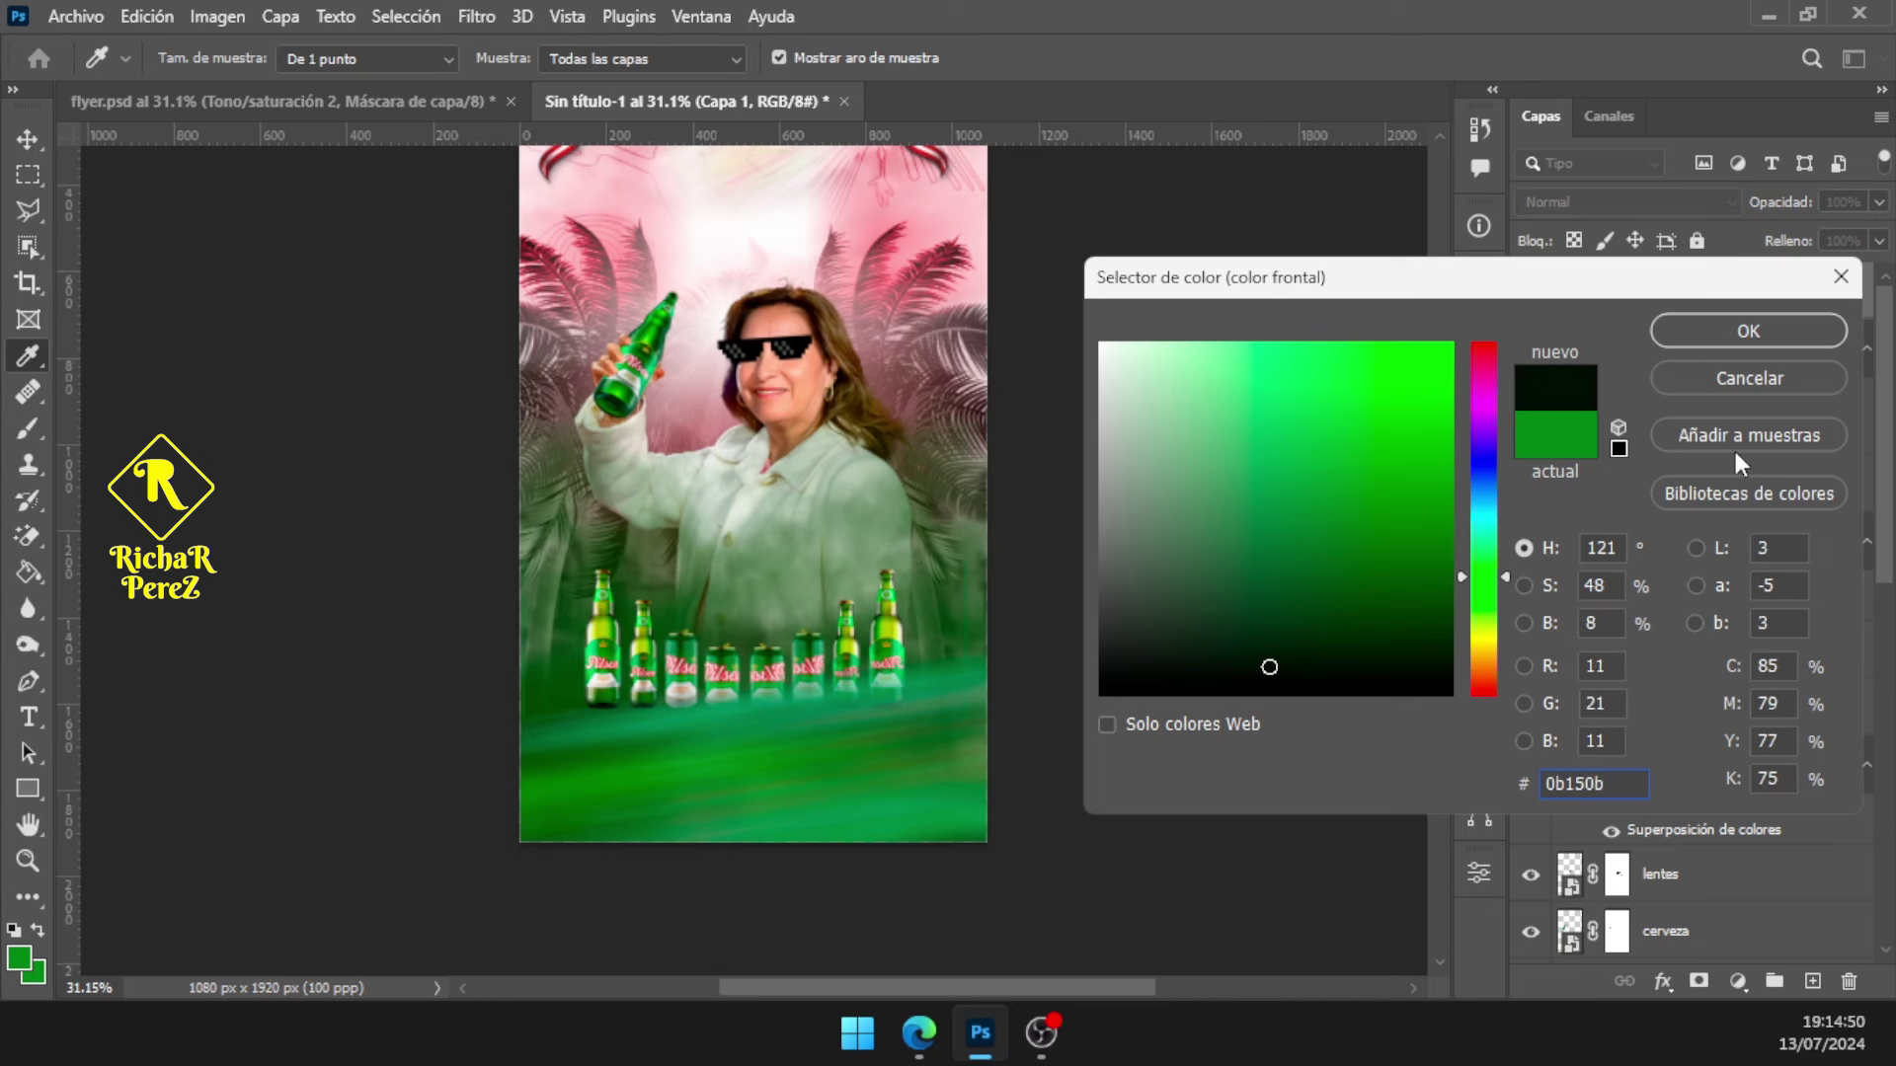
pyautogui.click(1620, 783)
pyautogui.click(1747, 331)
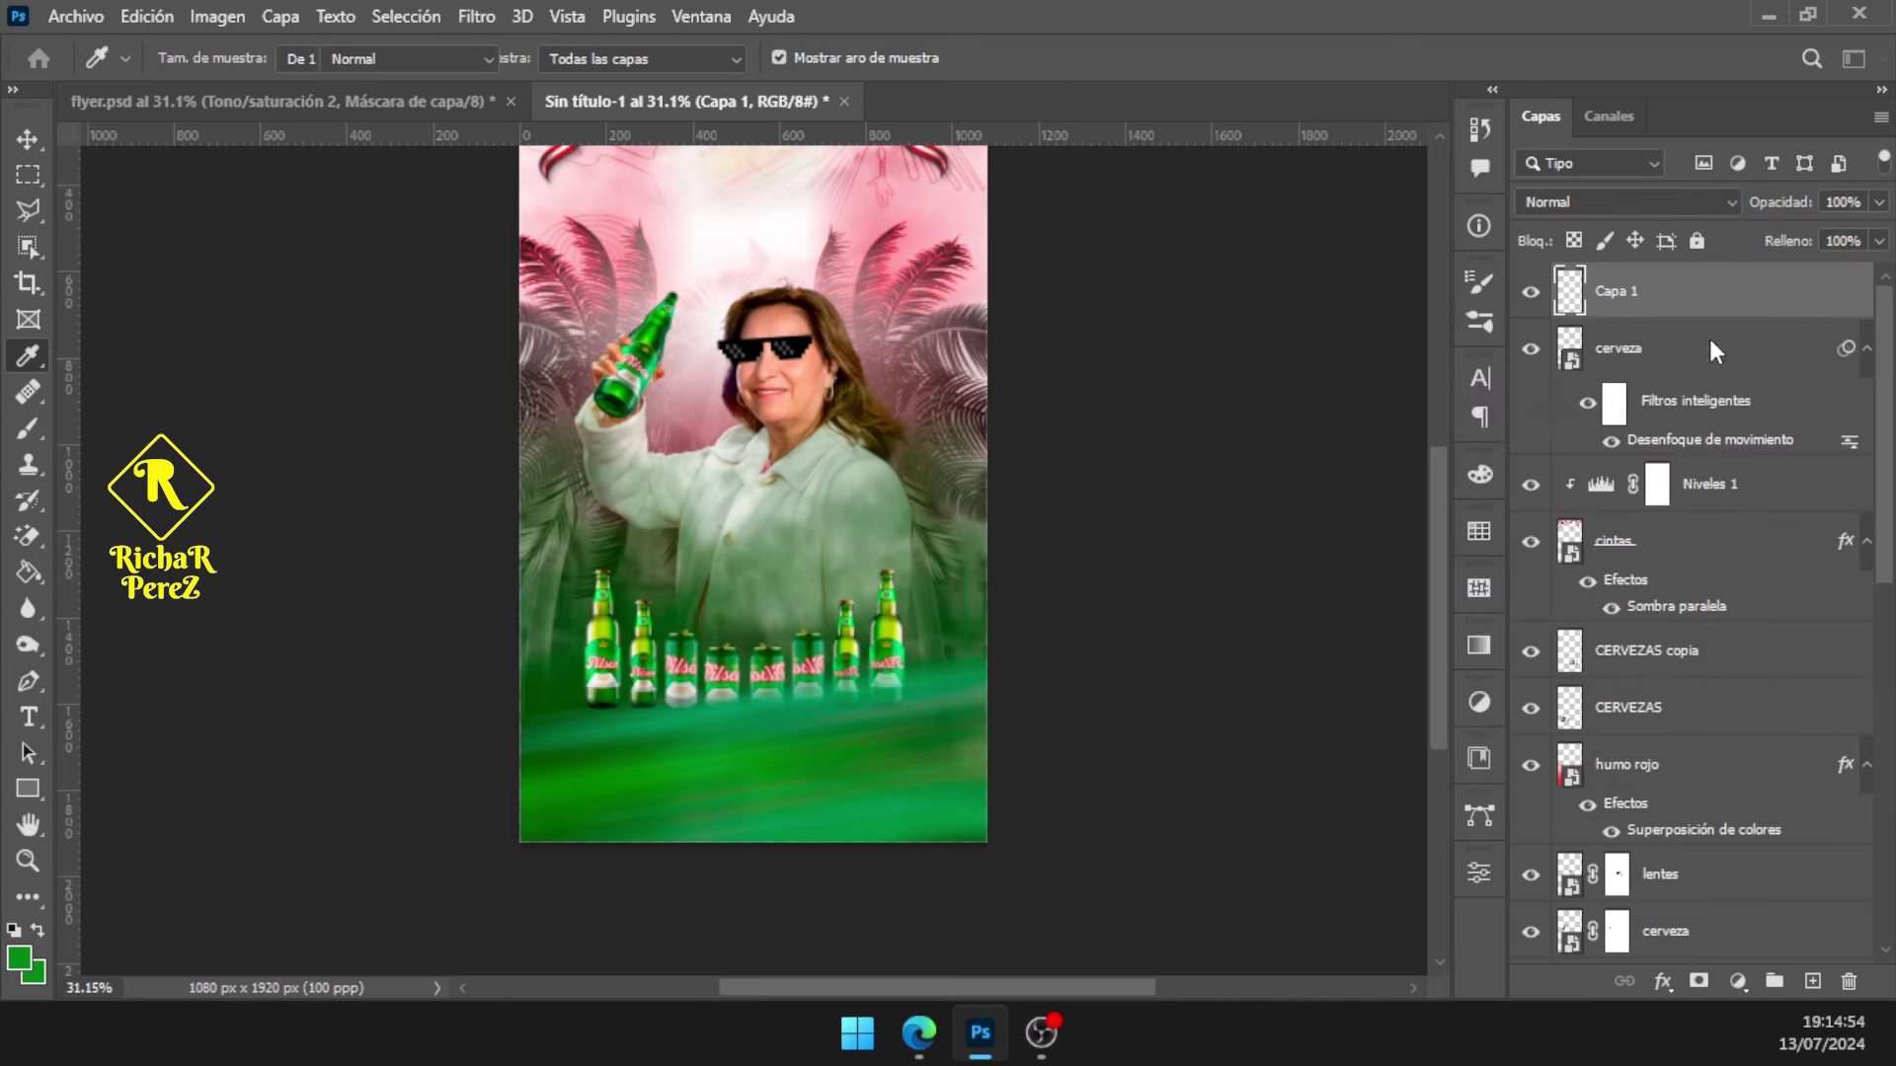
pyautogui.press('b')
pyautogui.rightClick(765, 573)
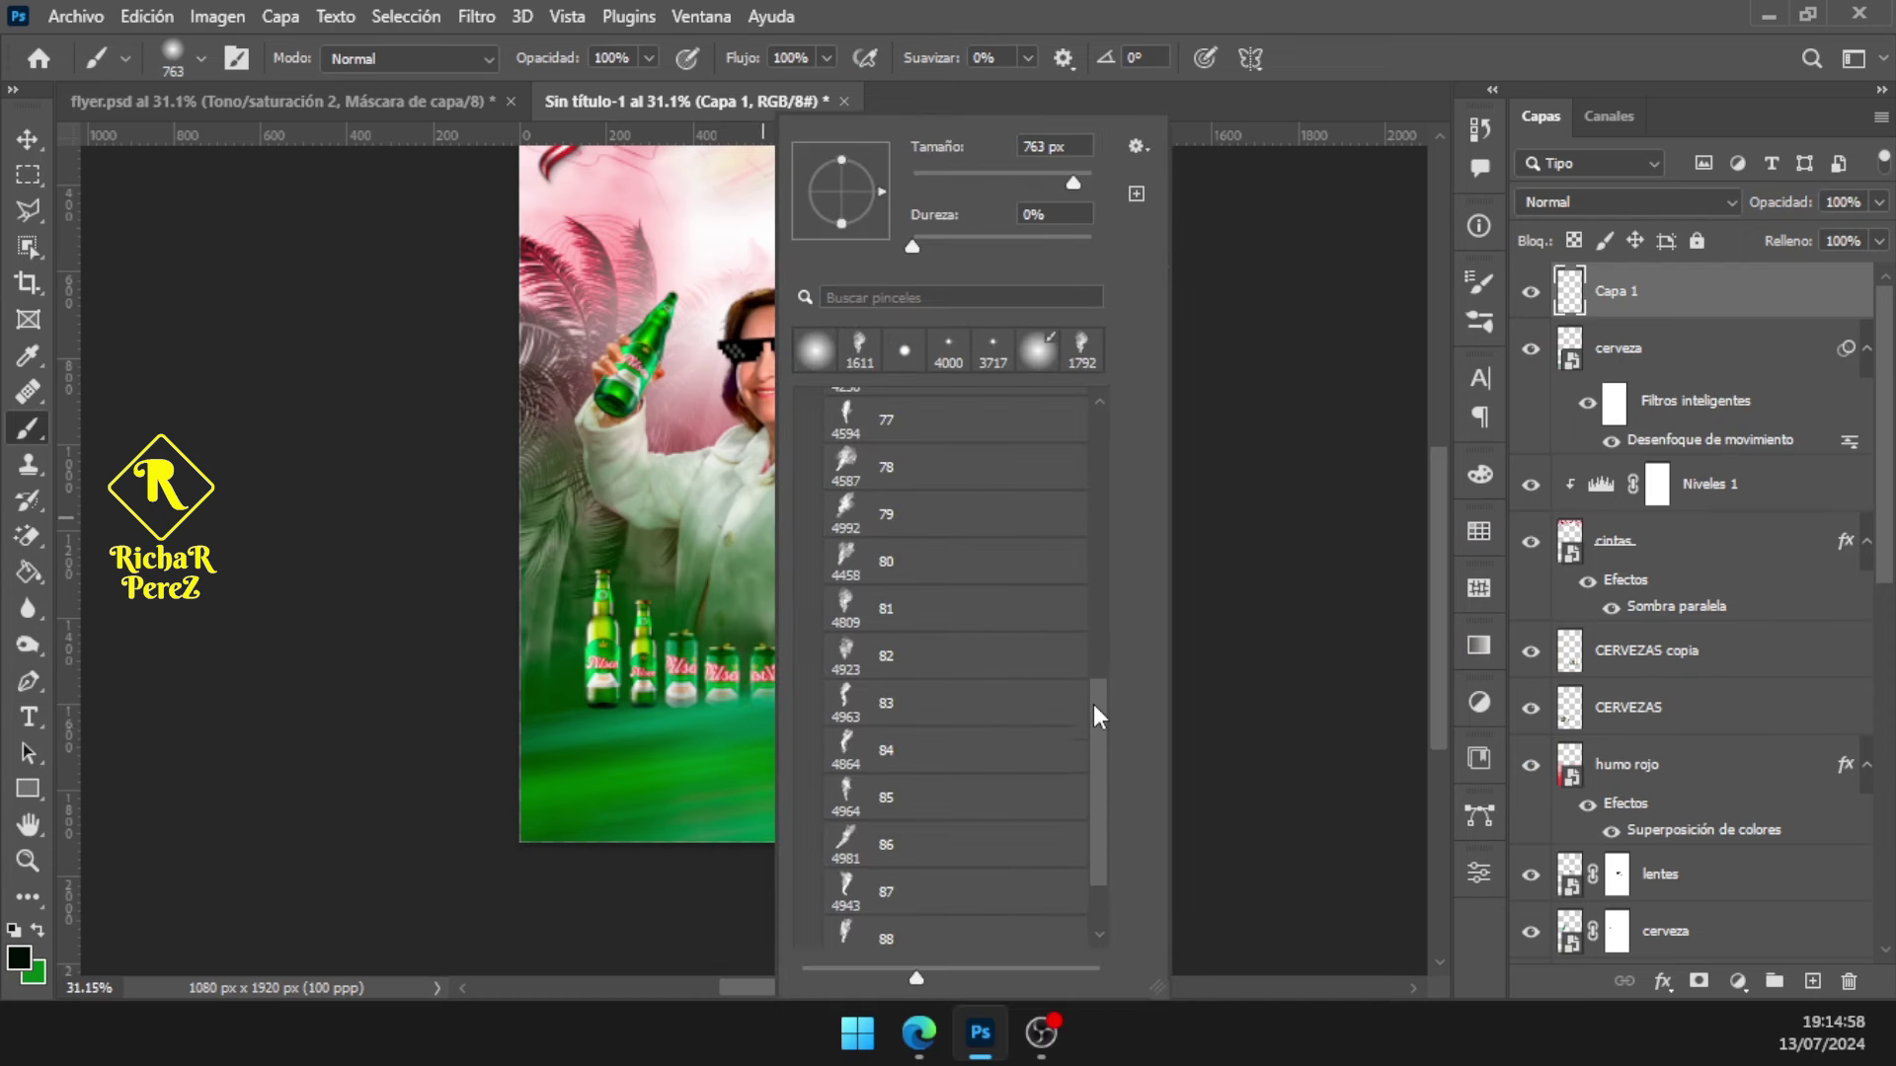
# Stamp dark green smoke over the flyer's lower area with the 1611 px brush preset
pyautogui.click(859, 351)
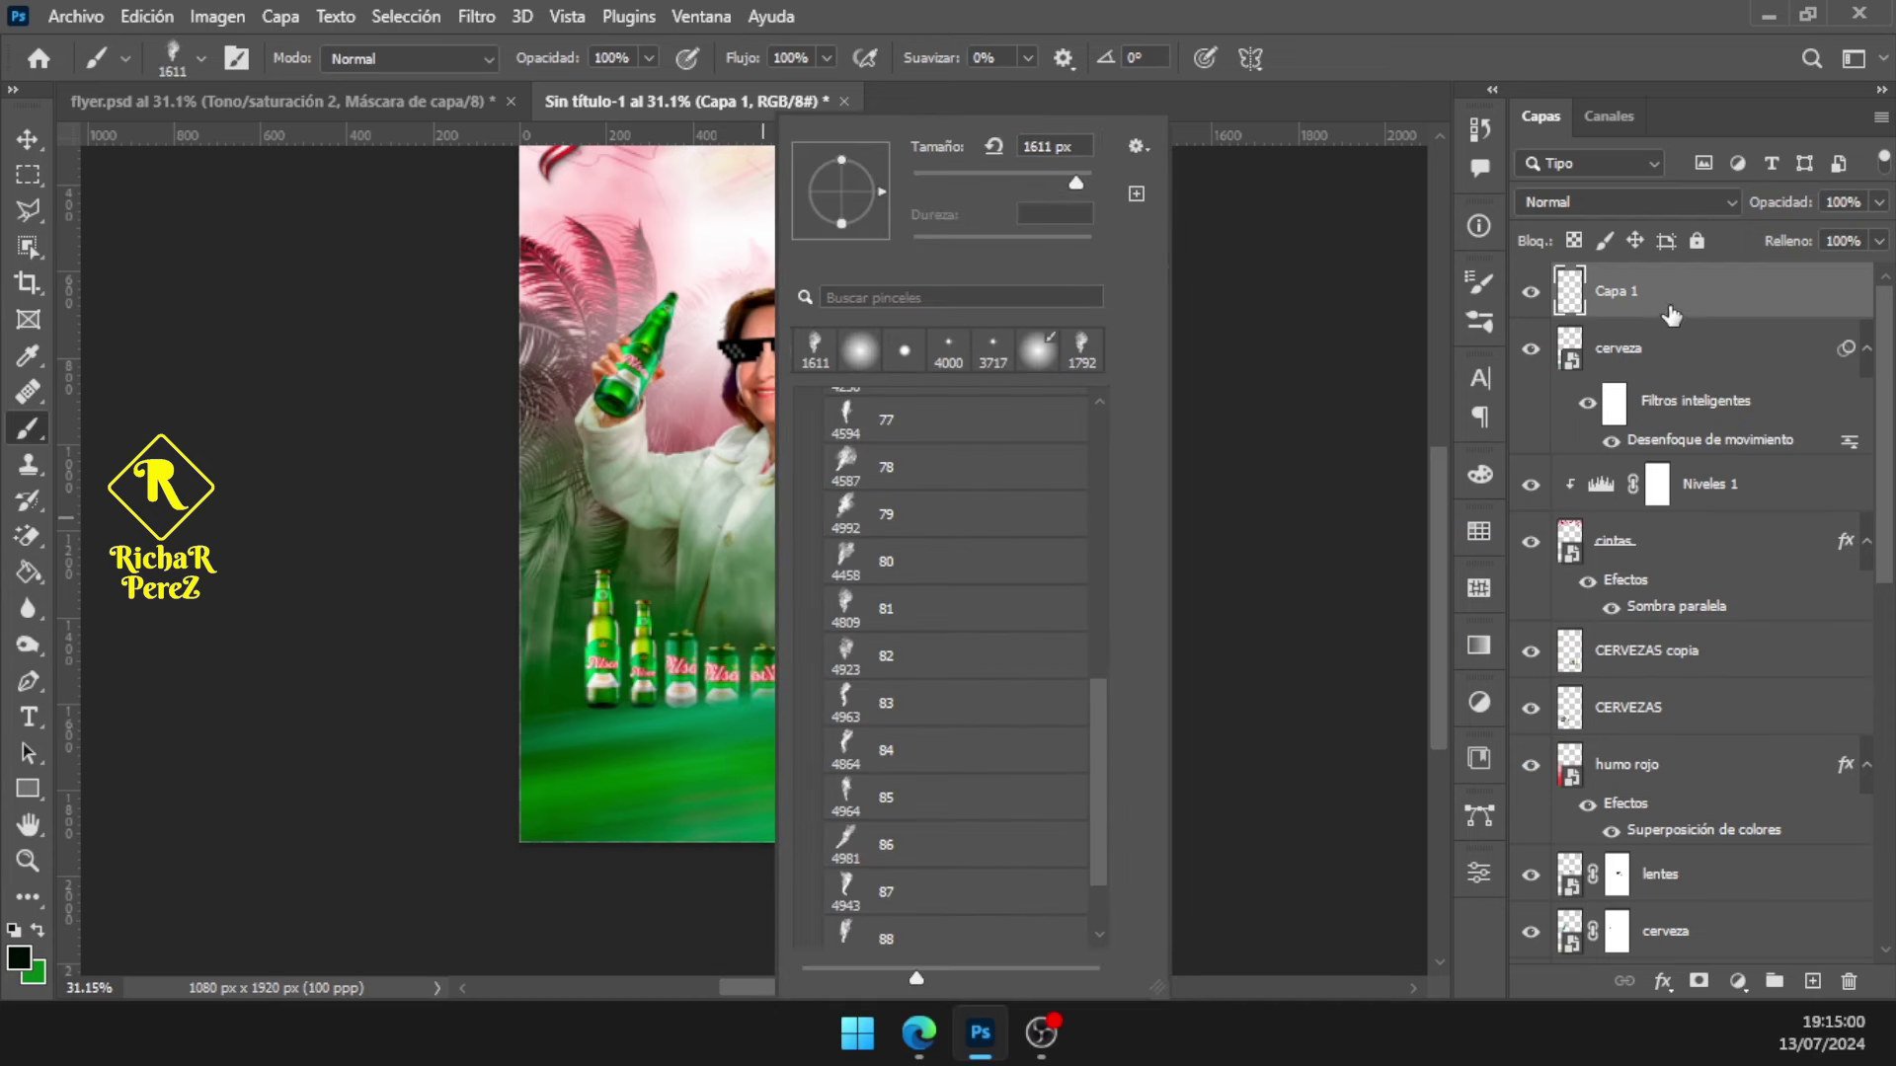
pyautogui.click(1589, 296)
pyautogui.moveTo(940, 542); pyautogui.dragTo(908, 542)
pyautogui.scroll(-2, 1015, 655)
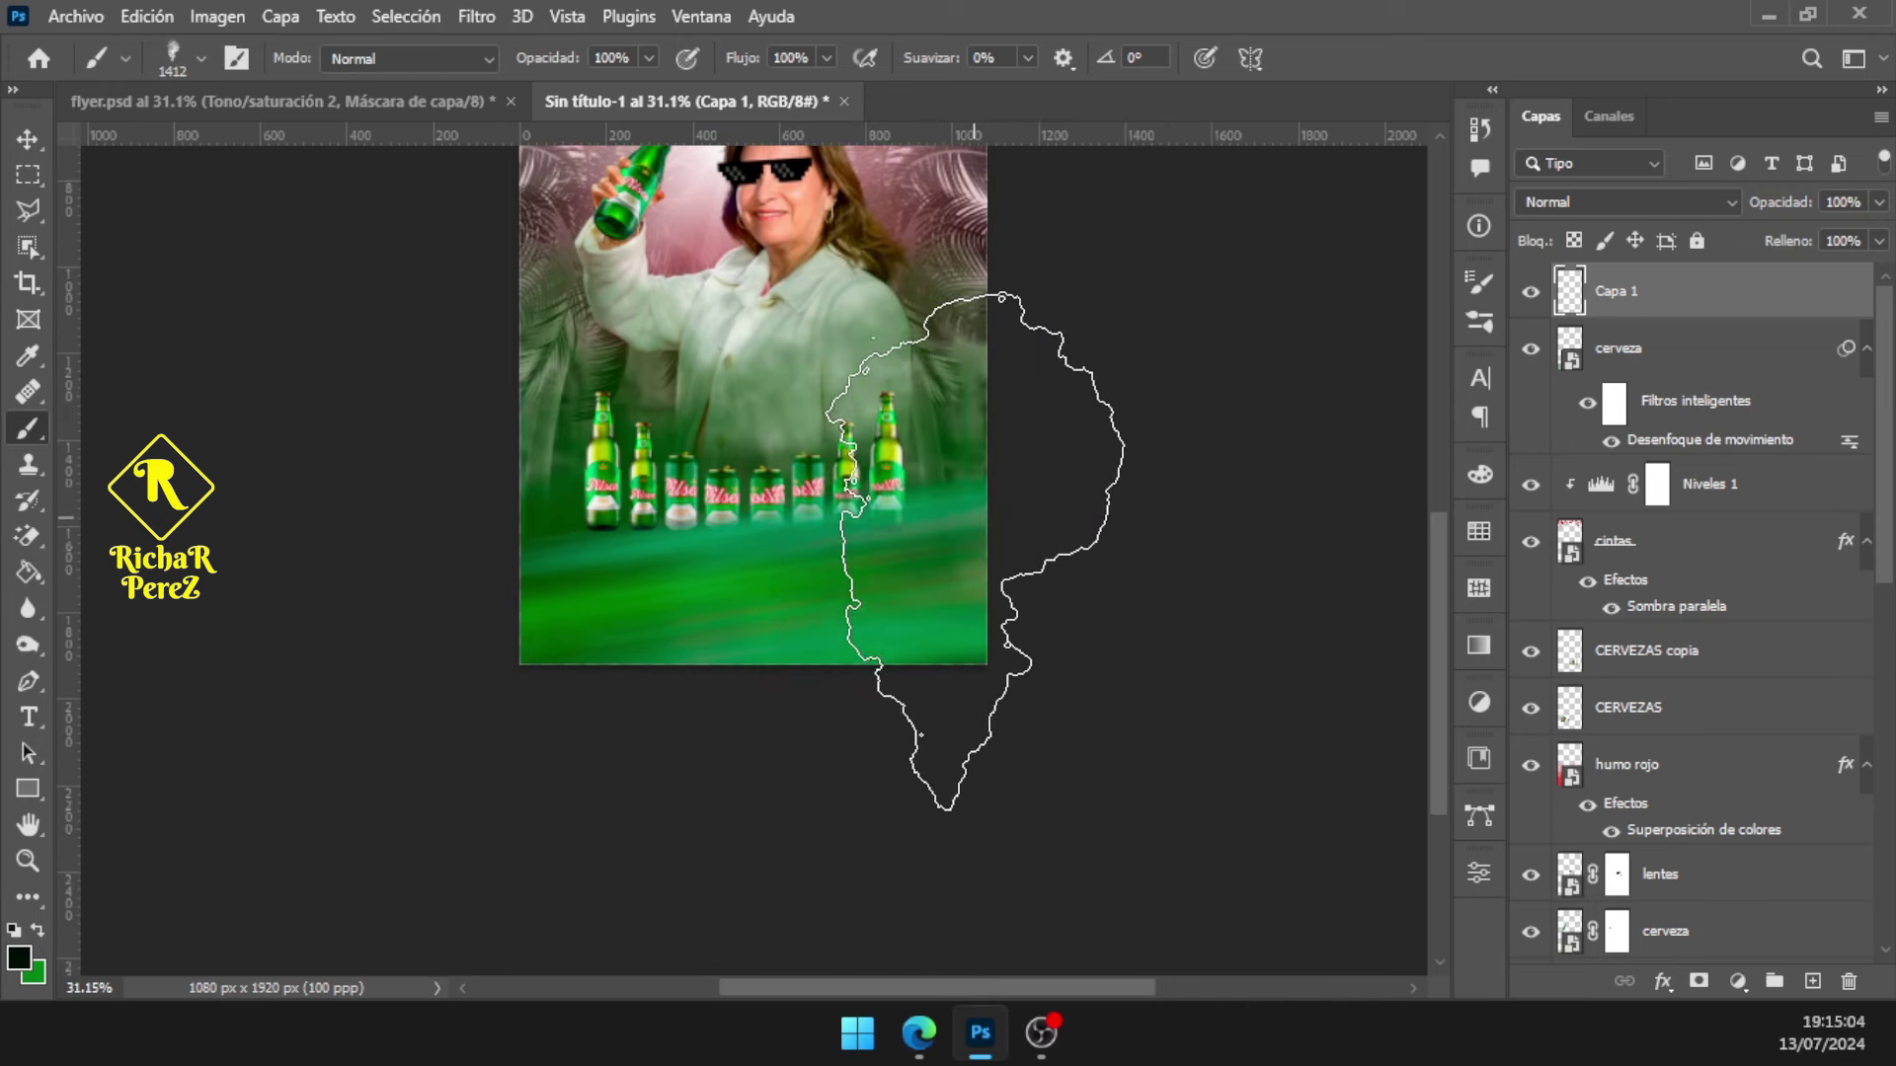
pyautogui.click(1001, 549)
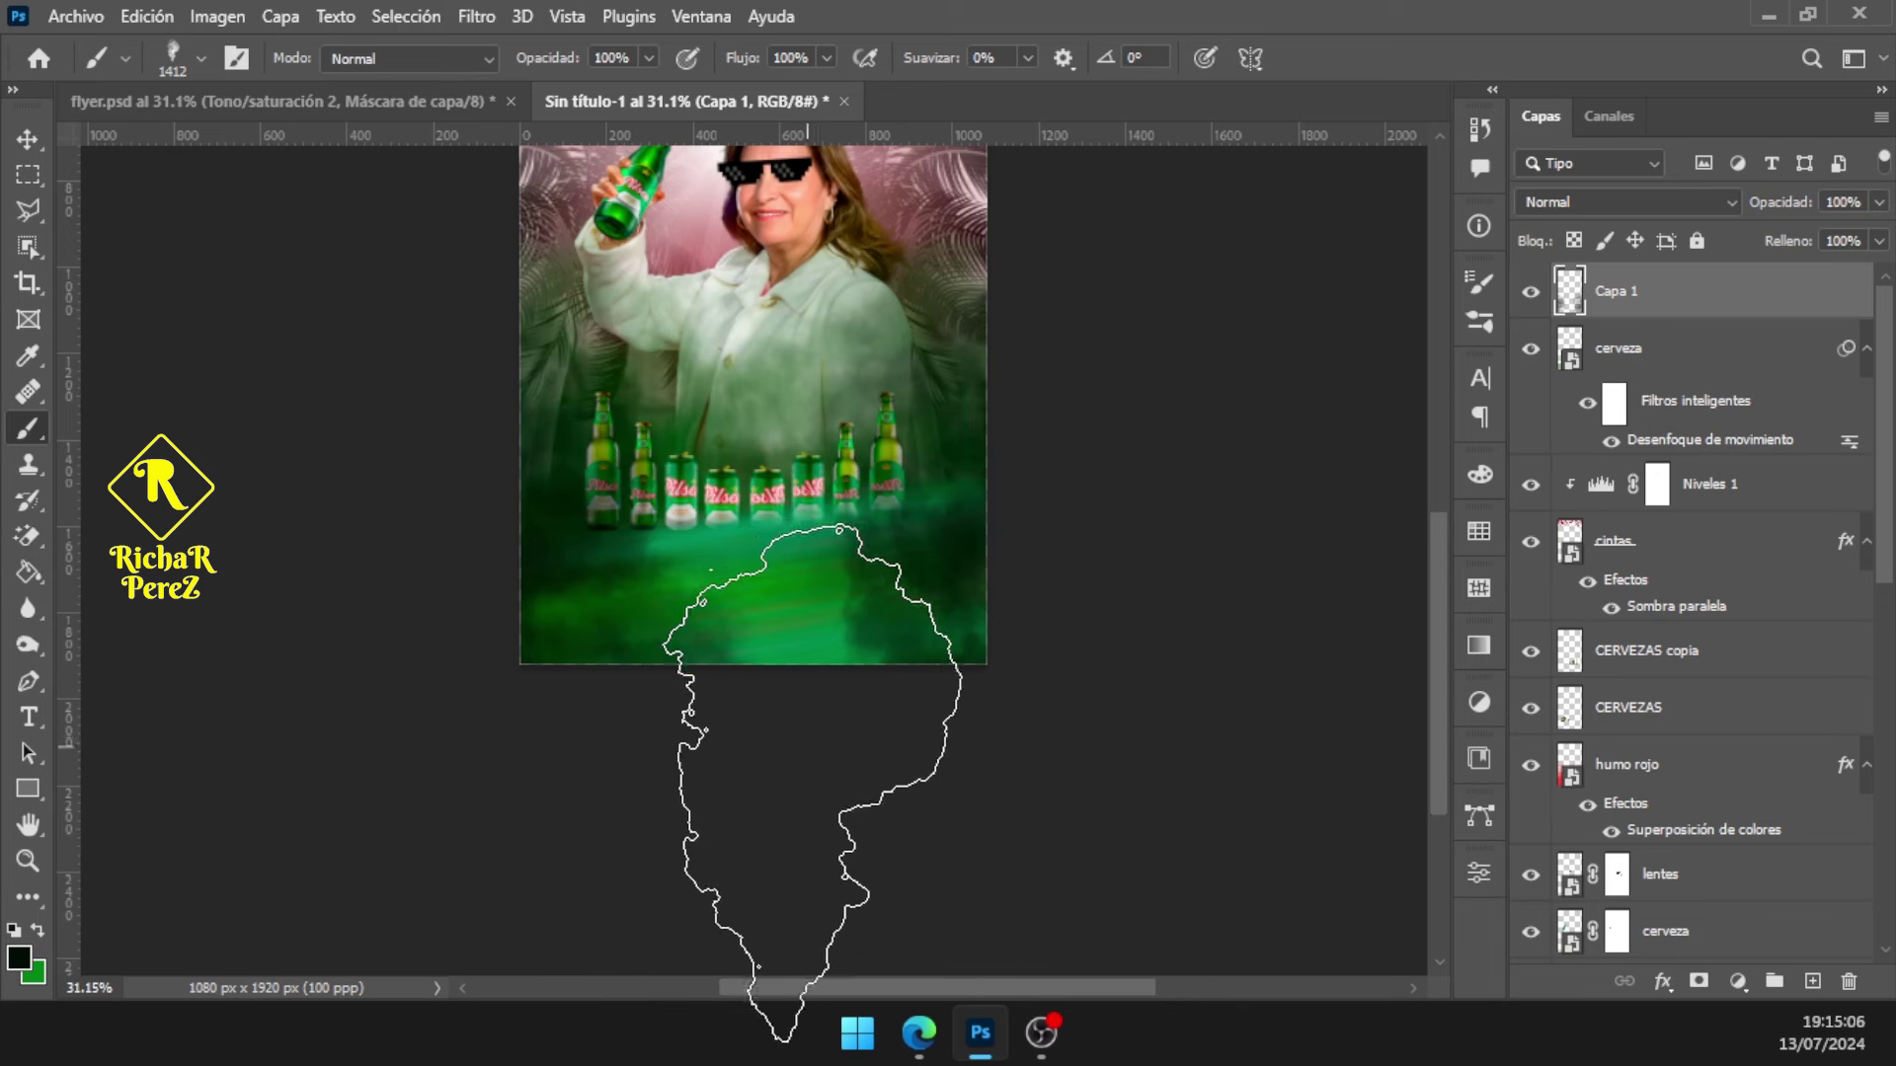
pyautogui.click(751, 613)
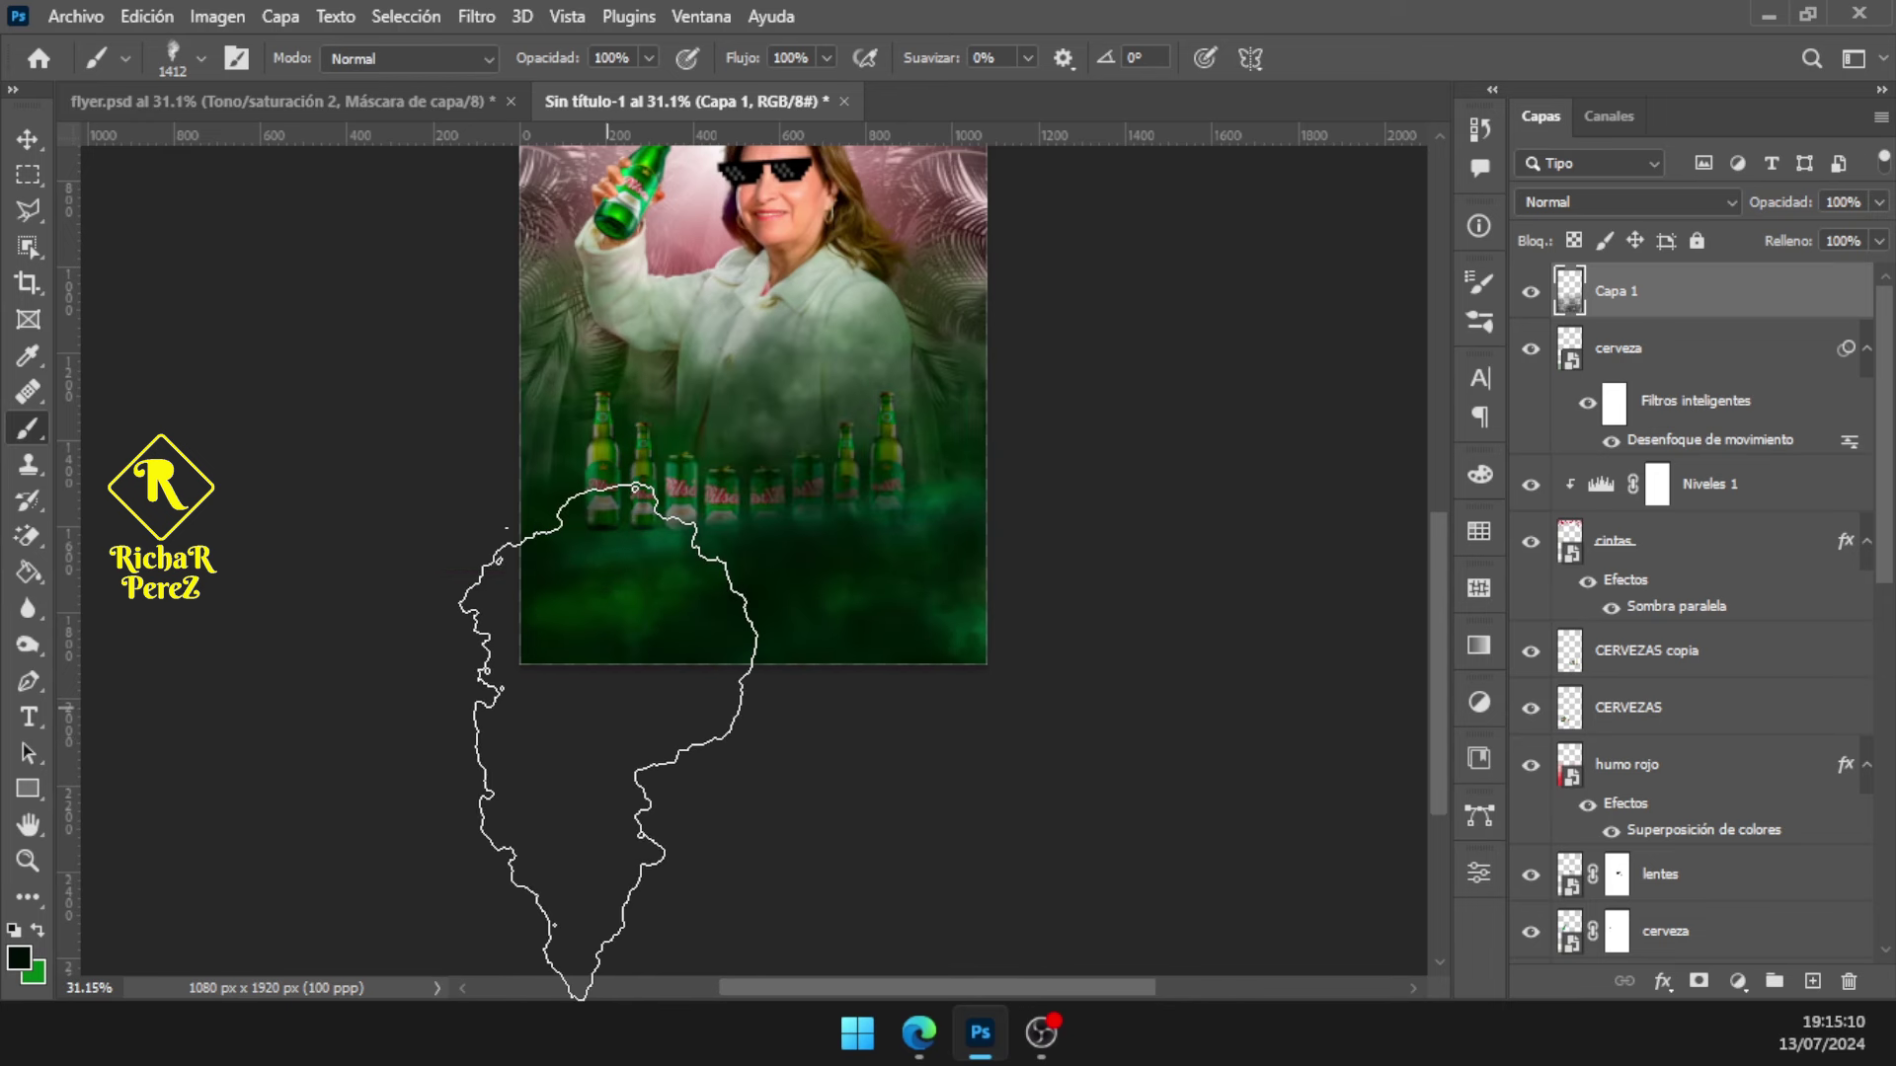
pyautogui.scroll(2, 1215, 868)
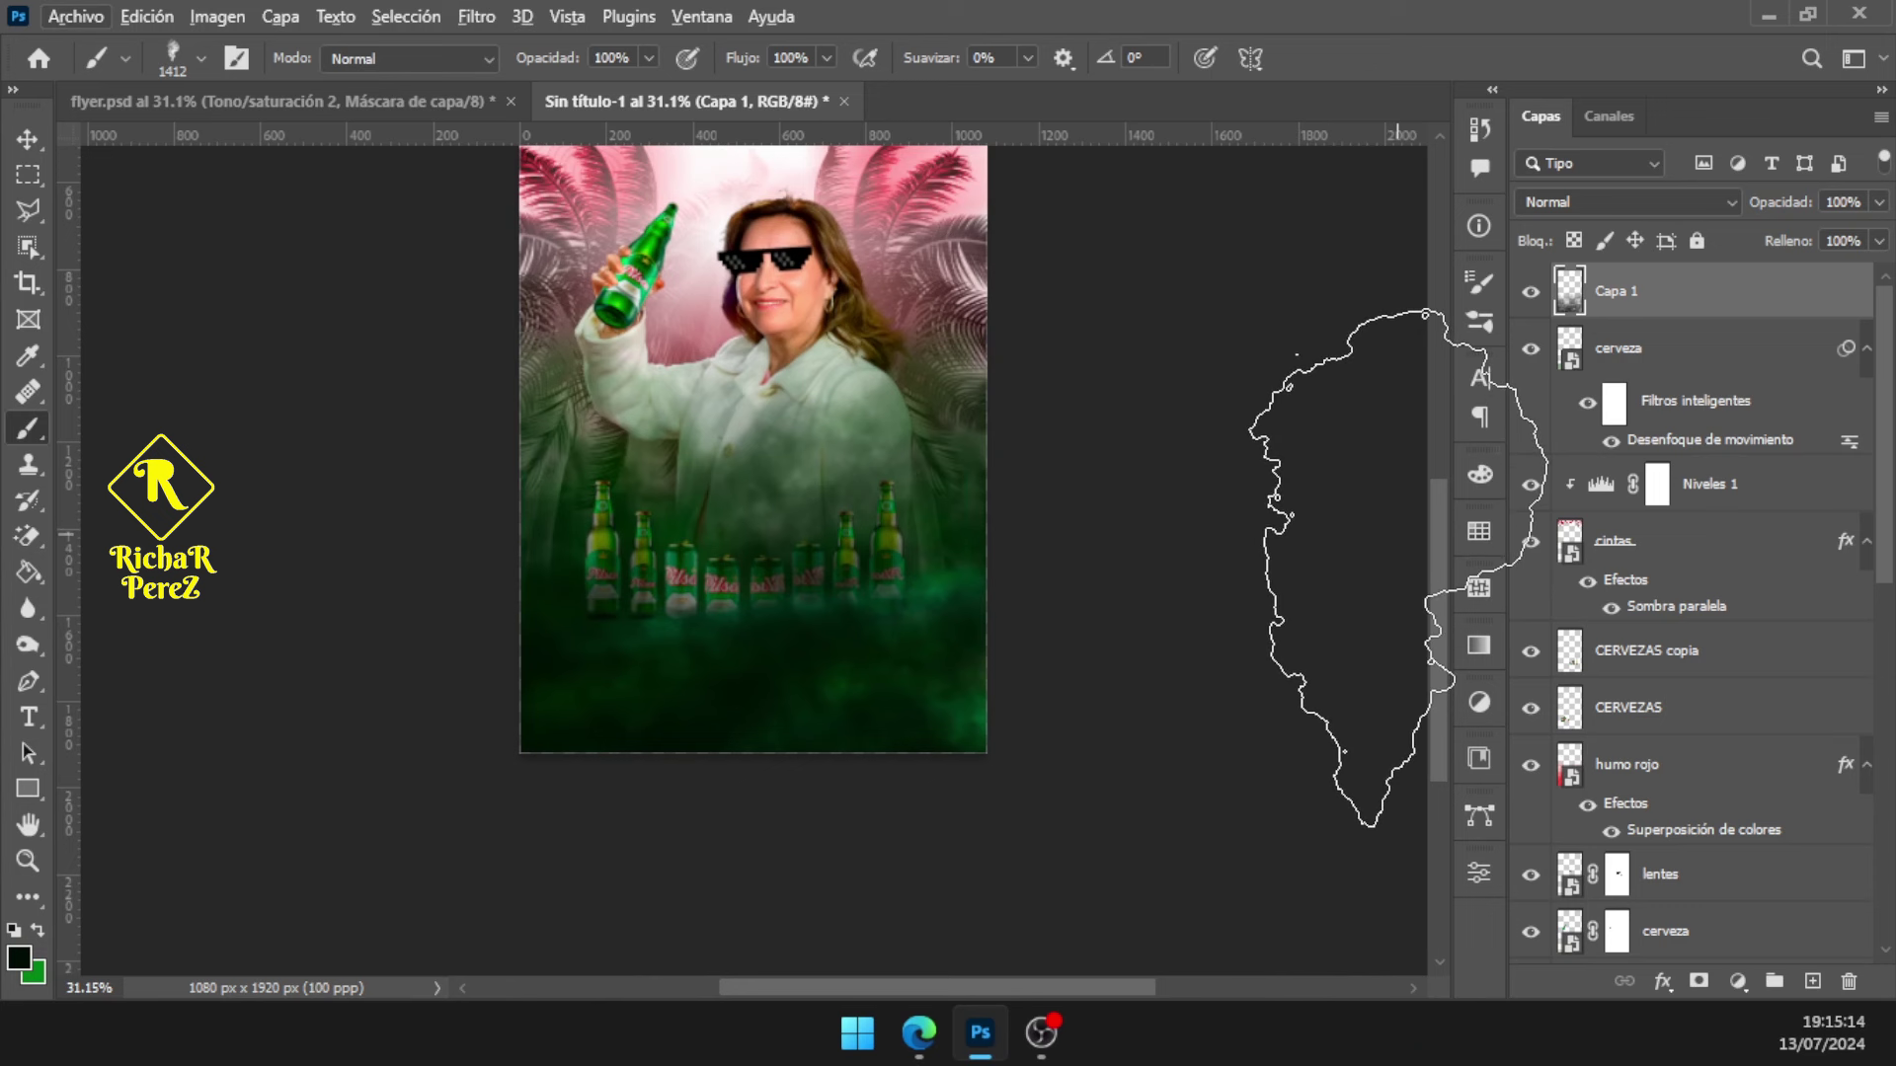
# Lower Capa 1's opacity to 75%
pyautogui.click(1856, 201)
pyautogui.write('75')
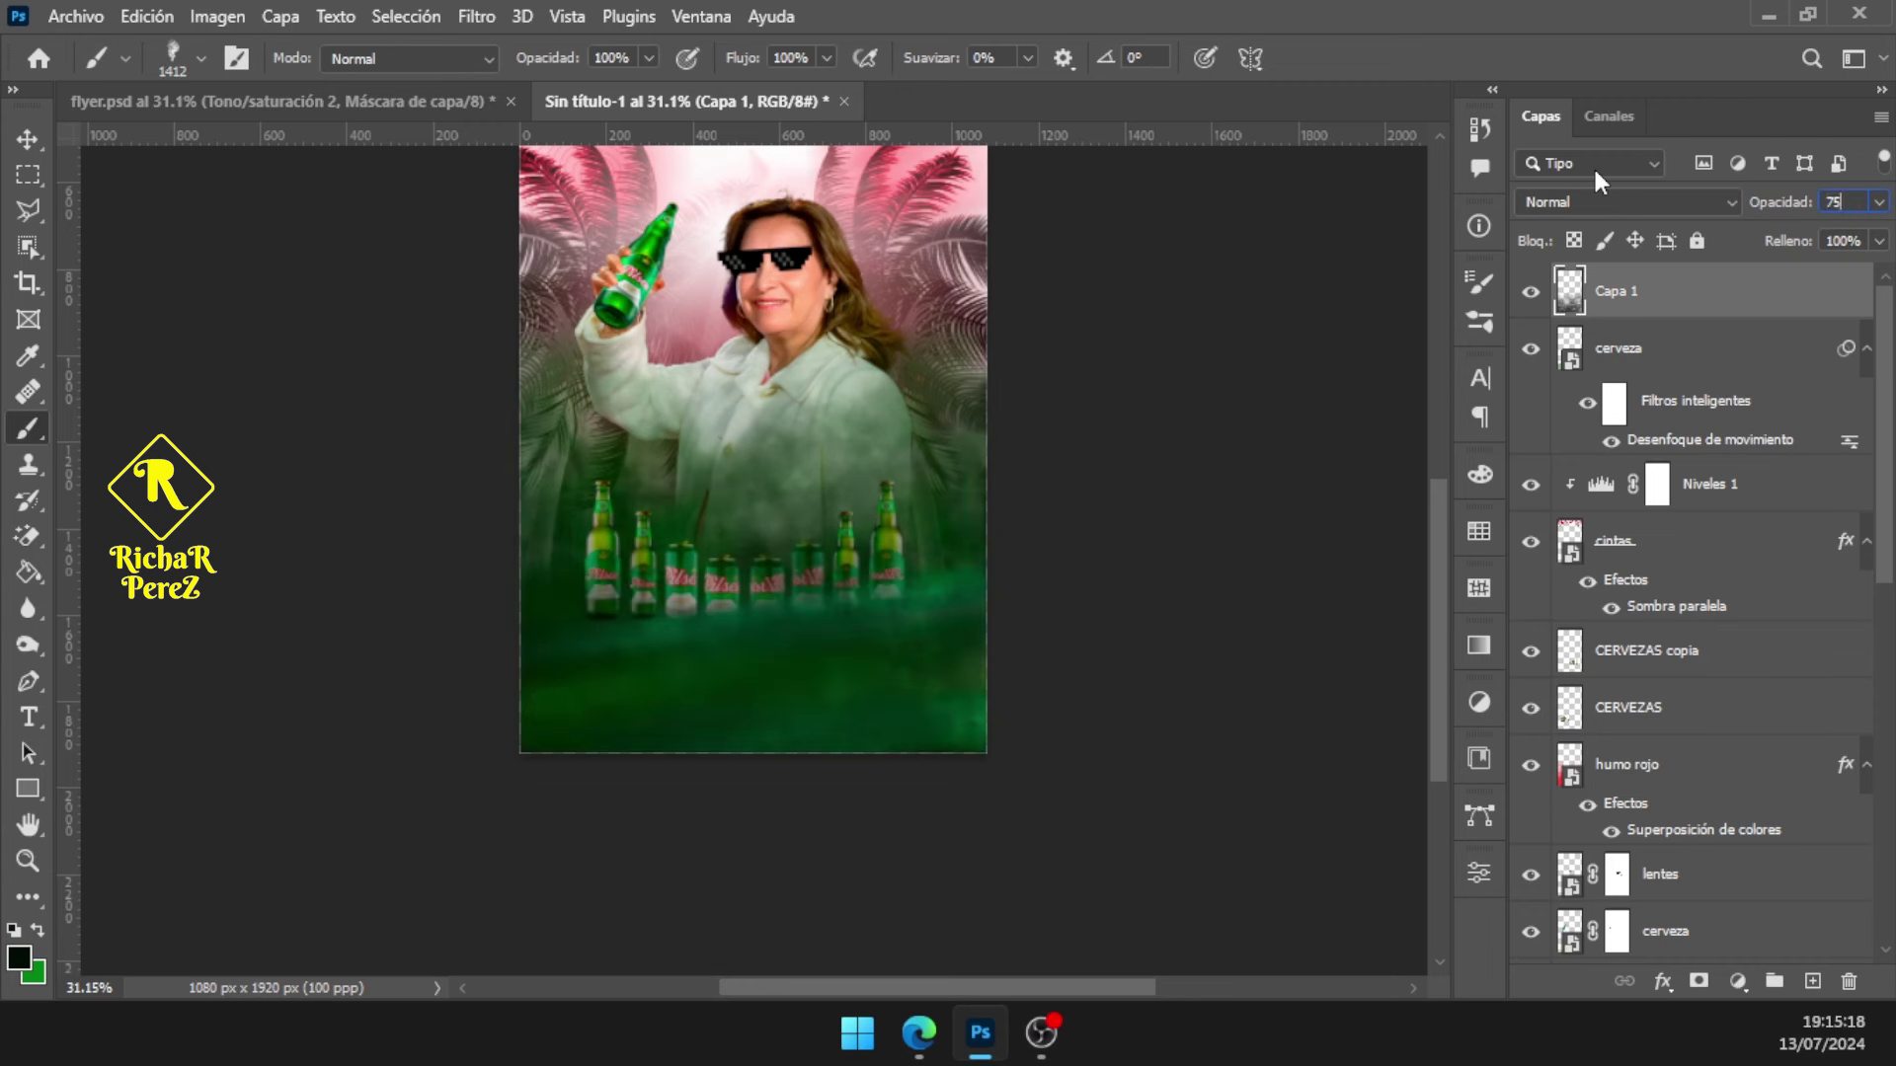
pyautogui.press('Return')
# Move the smoke layer down about 229 px, then nudge it slightly lower
pyautogui.hotkey('ctrl', 't')
pyautogui.moveTo(817, 654); pyautogui.dragTo(824, 742)
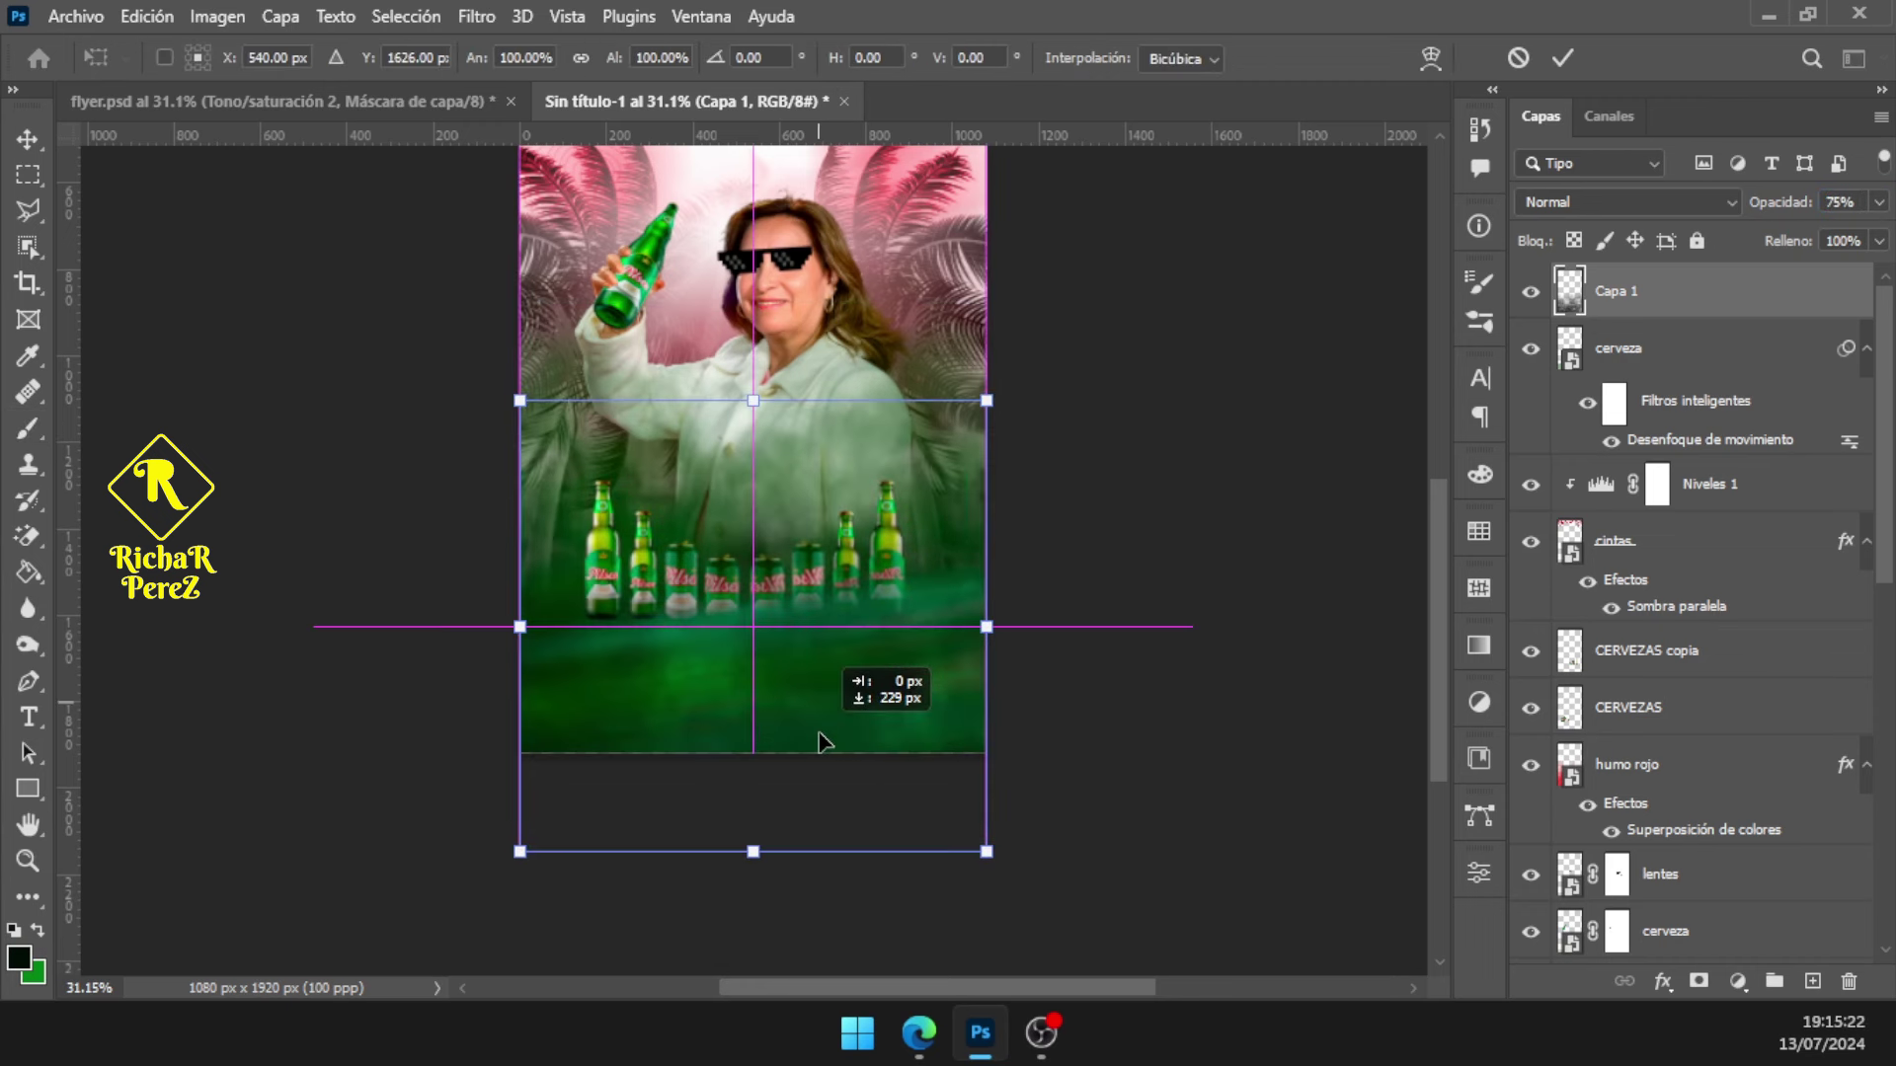
pyautogui.press('Return')
pyautogui.press('b')
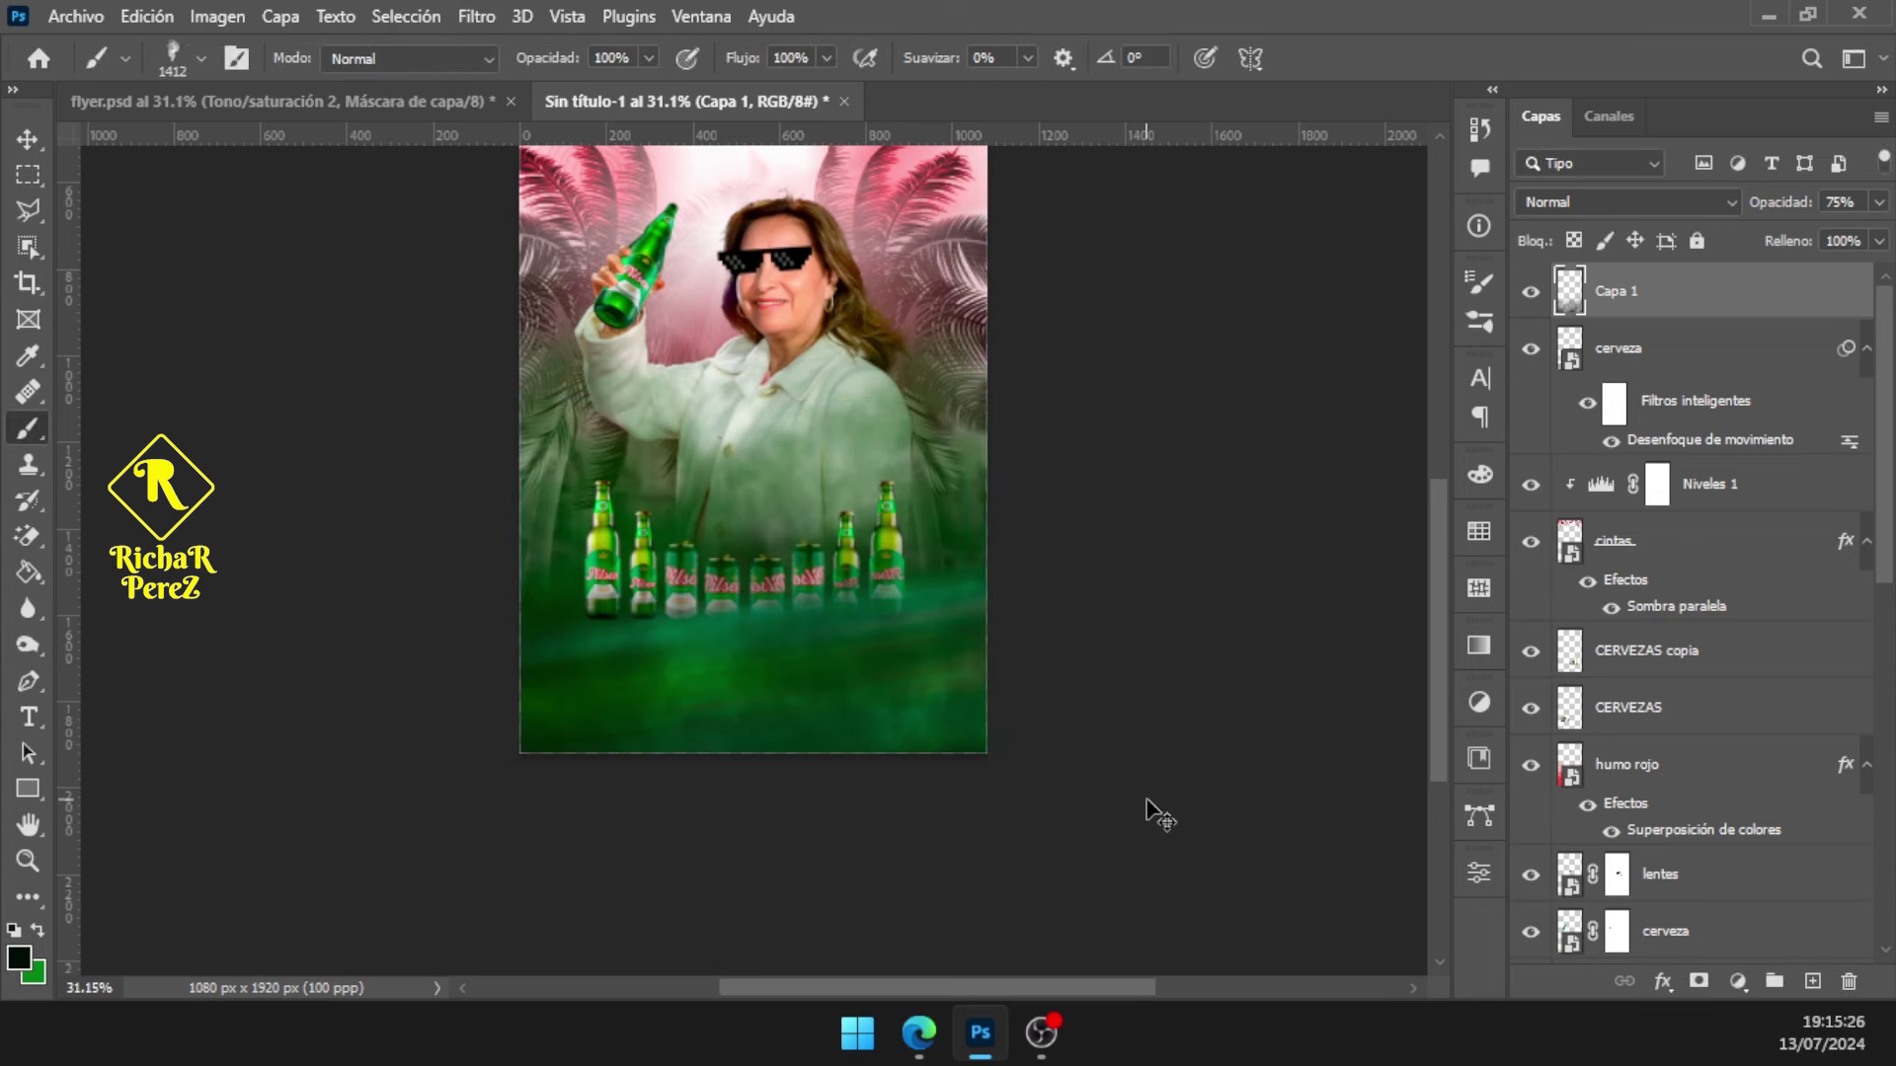
pyautogui.hotkey('ctrl', 't')
pyautogui.press('Down')
pyautogui.press('Down')
pyautogui.press('Down')
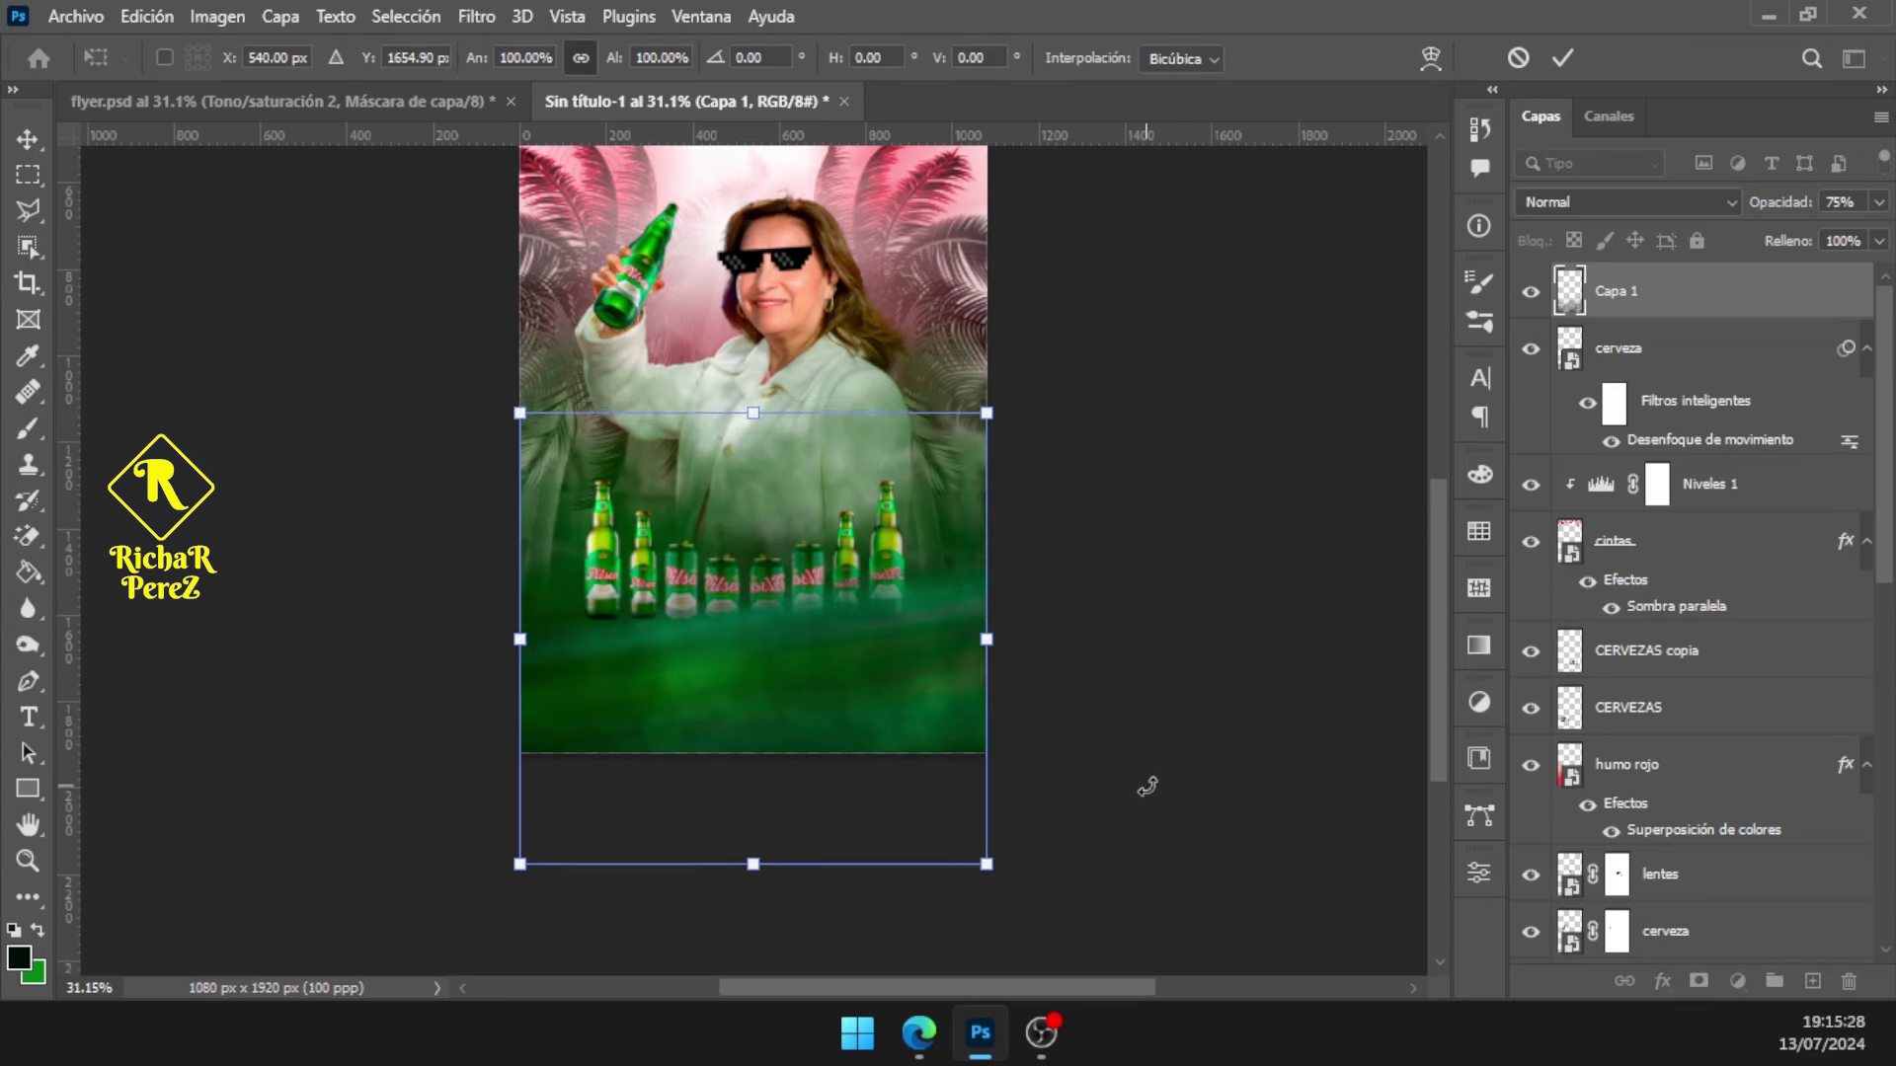
pyautogui.press('Return')
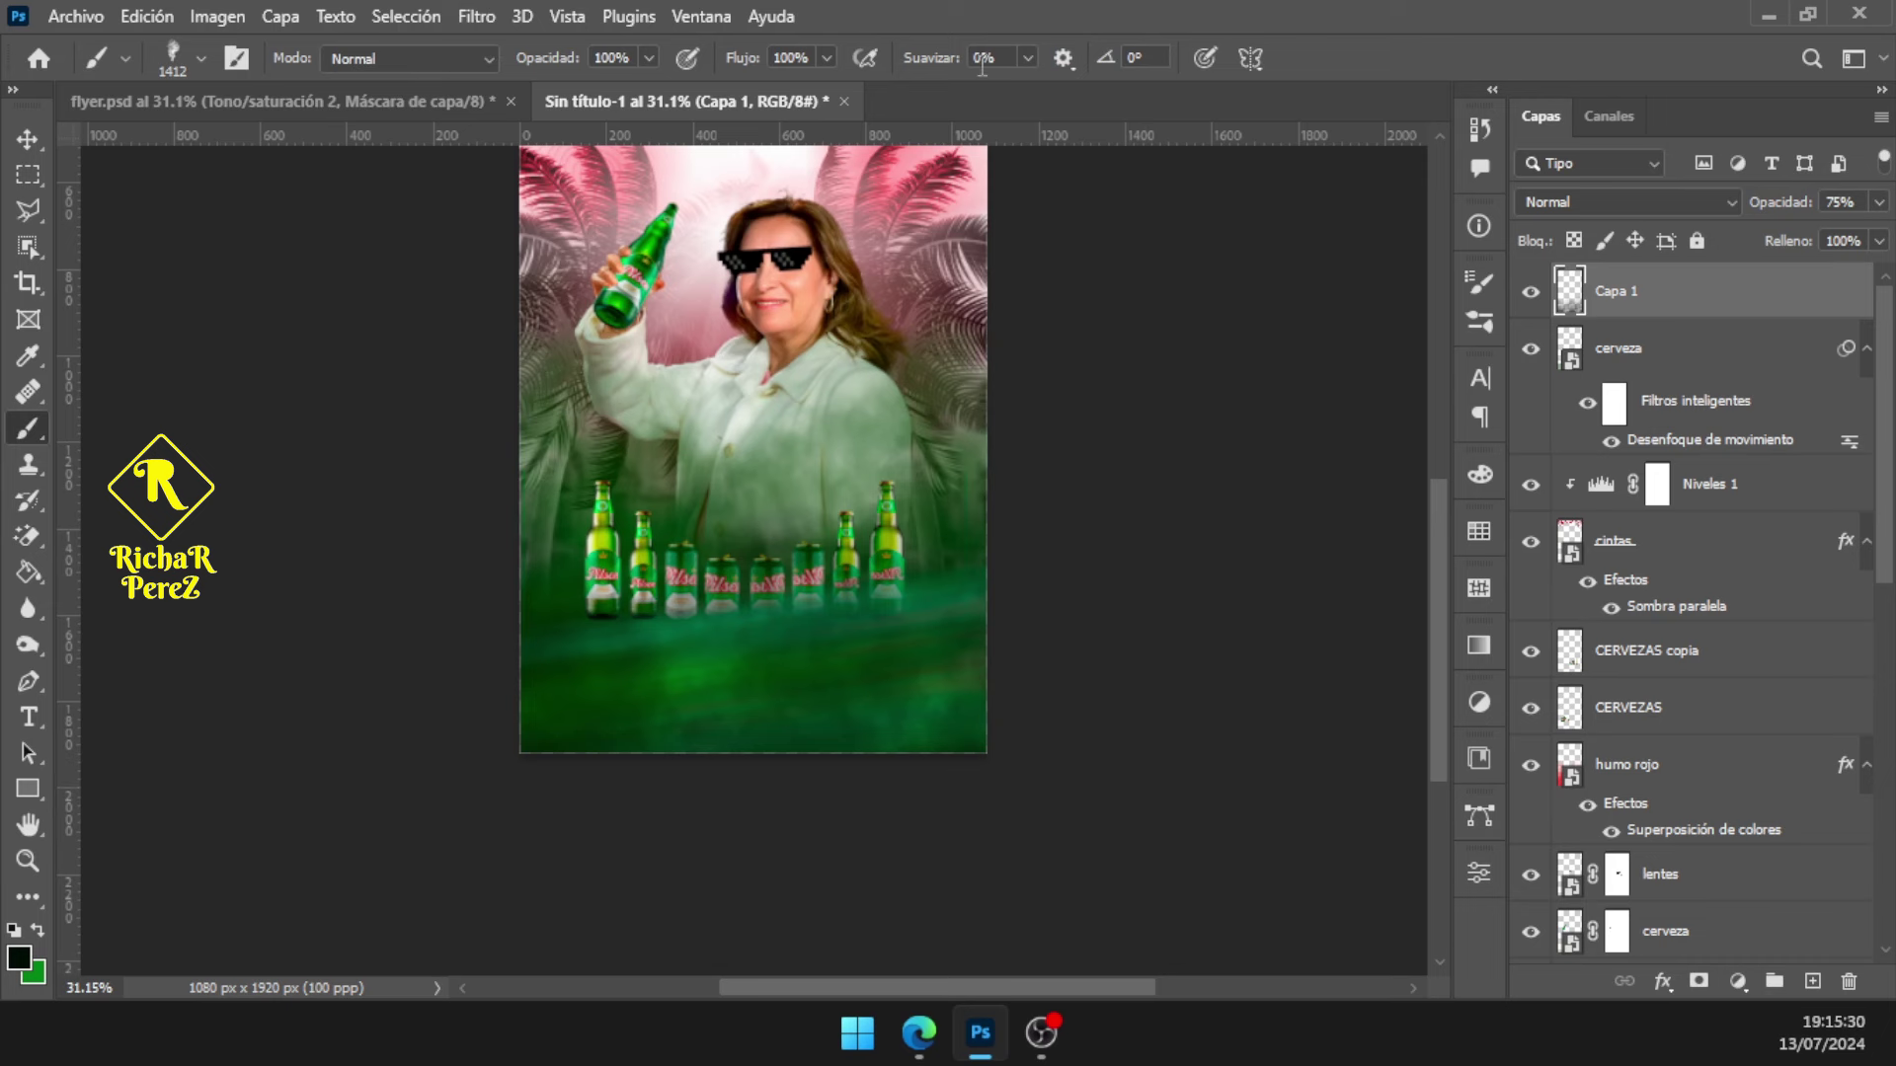
pyautogui.rightClick(1694, 306)
# Convert Capa 1 to a smart object and apply a Gaussian Blur to the smoke
pyautogui.click(1422, 423)
pyautogui.click(476, 16)
pyautogui.moveTo(518, 371)
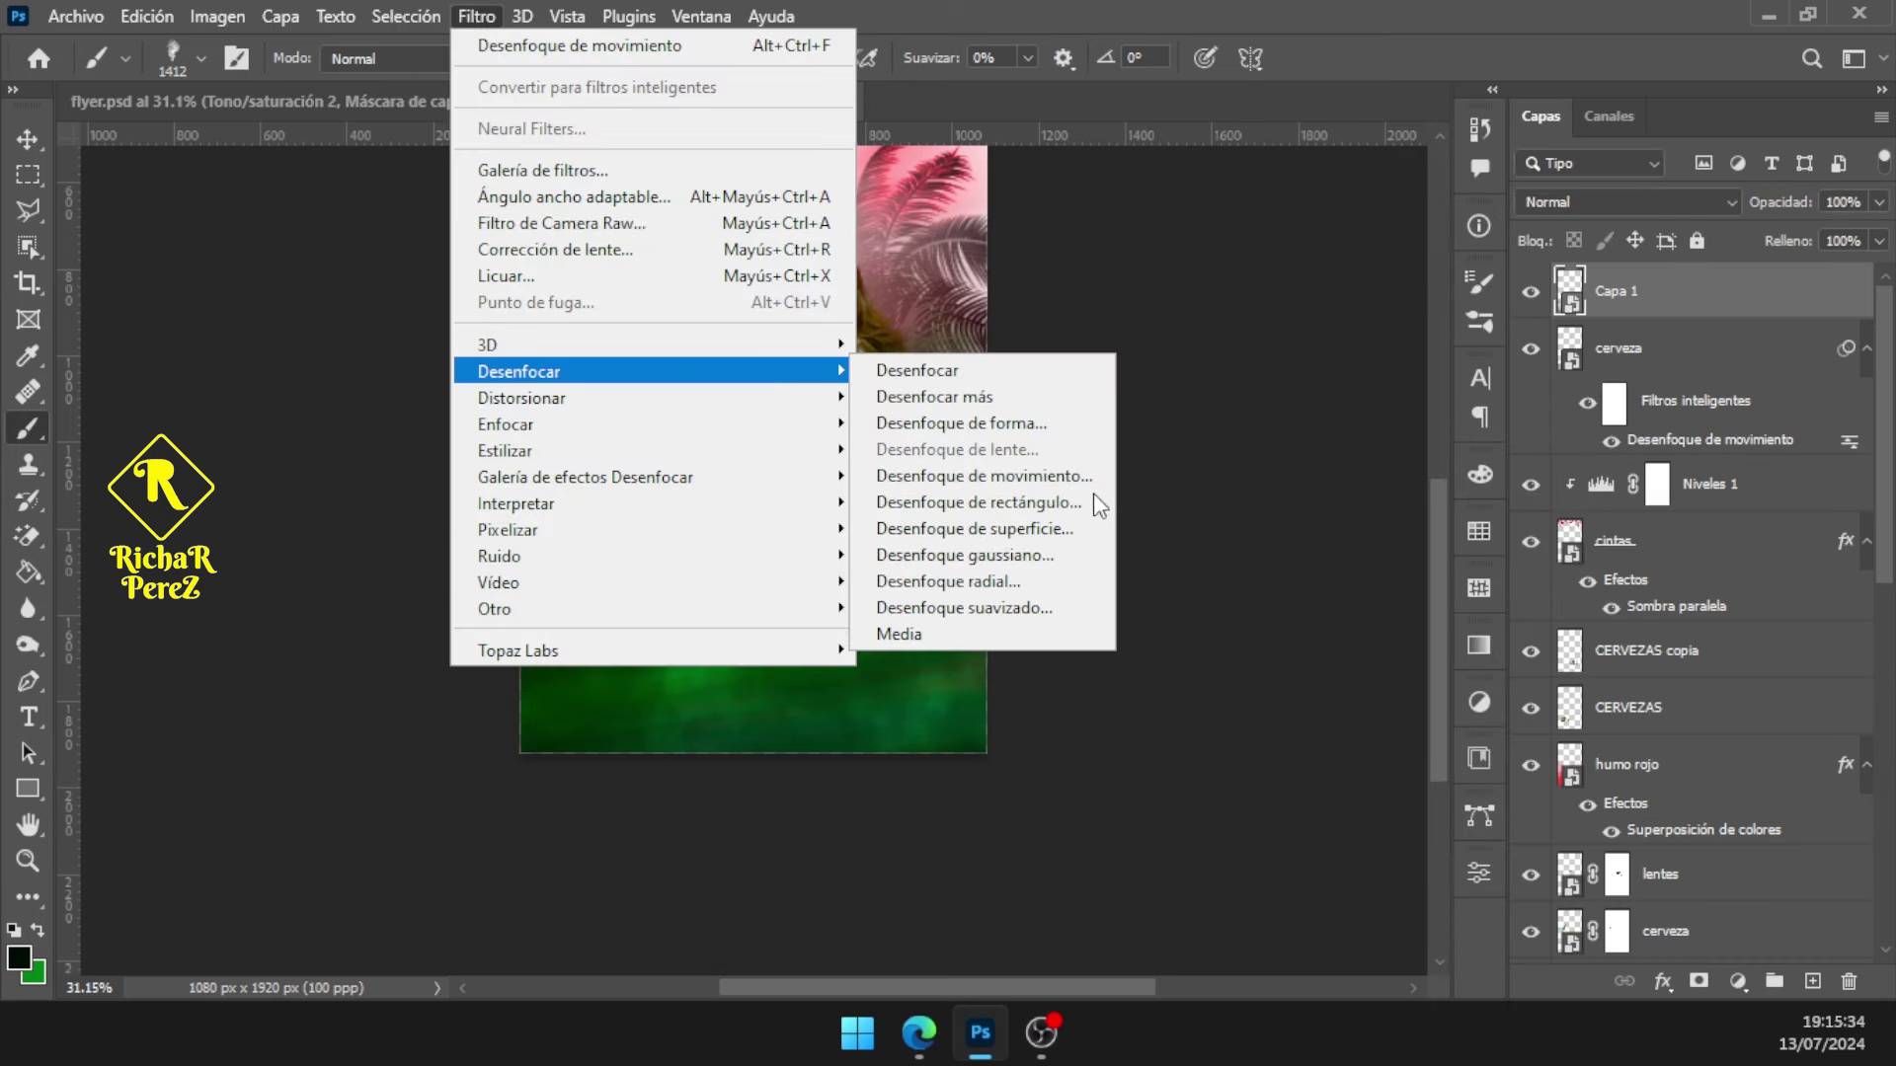
pyautogui.click(1058, 555)
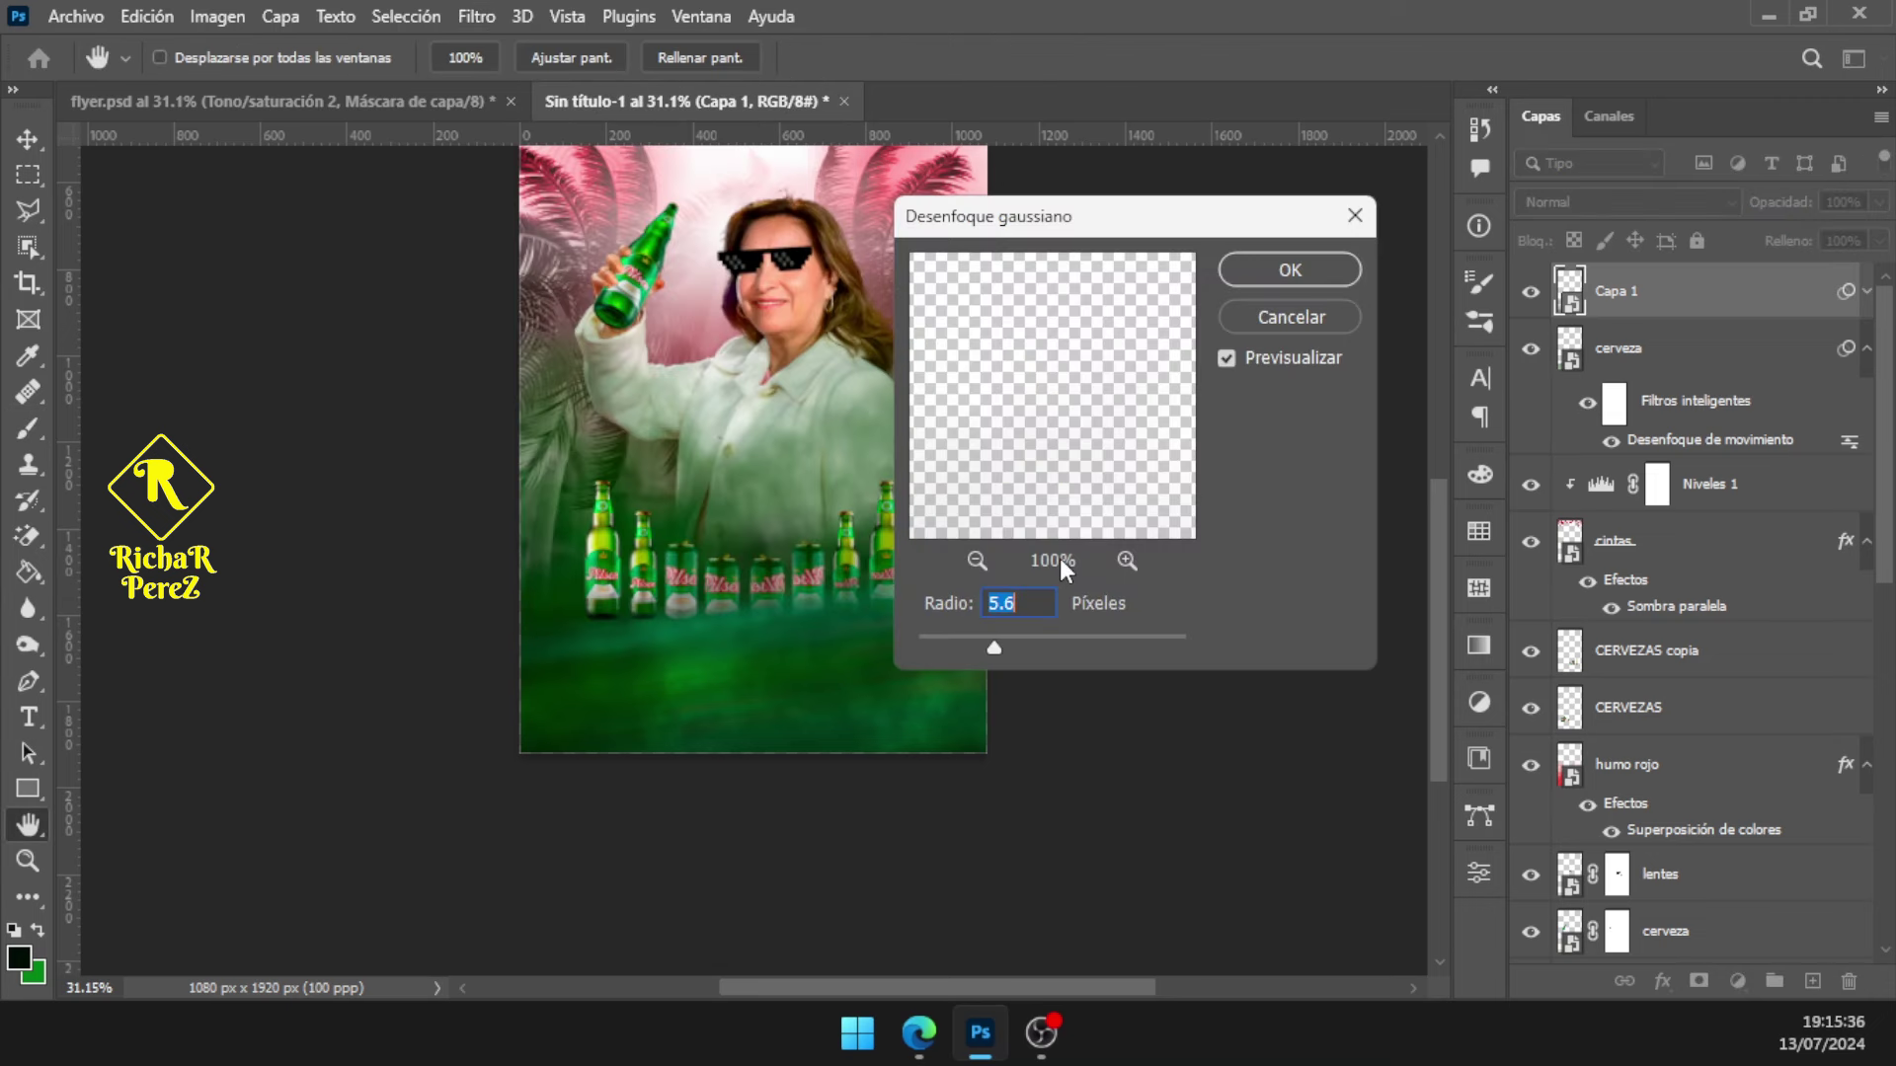
pyautogui.moveTo(1059, 649); pyautogui.dragTo(1029, 650)
pyautogui.click(1302, 276)
pyautogui.press('b')
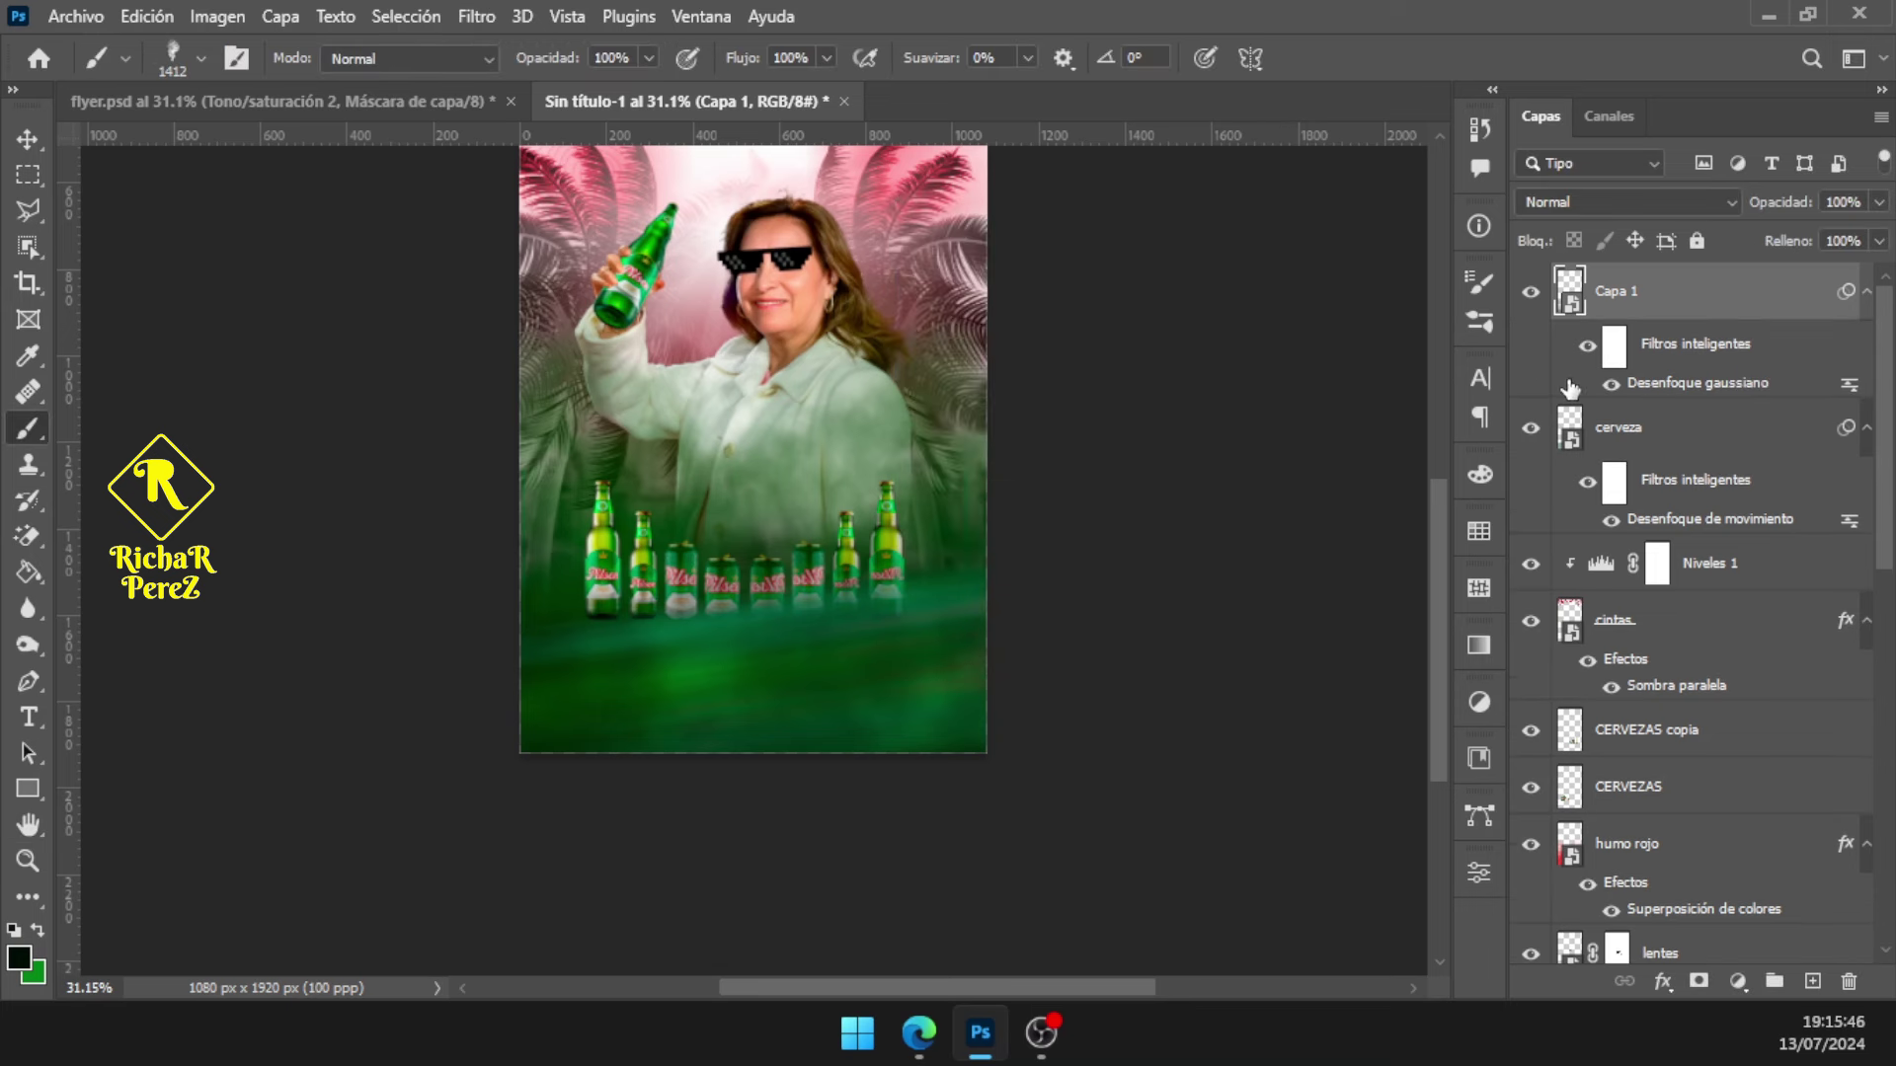
# Move the blurred smoke layer further down
pyautogui.hotkey('ctrl', 't')
pyautogui.click(927, 454)
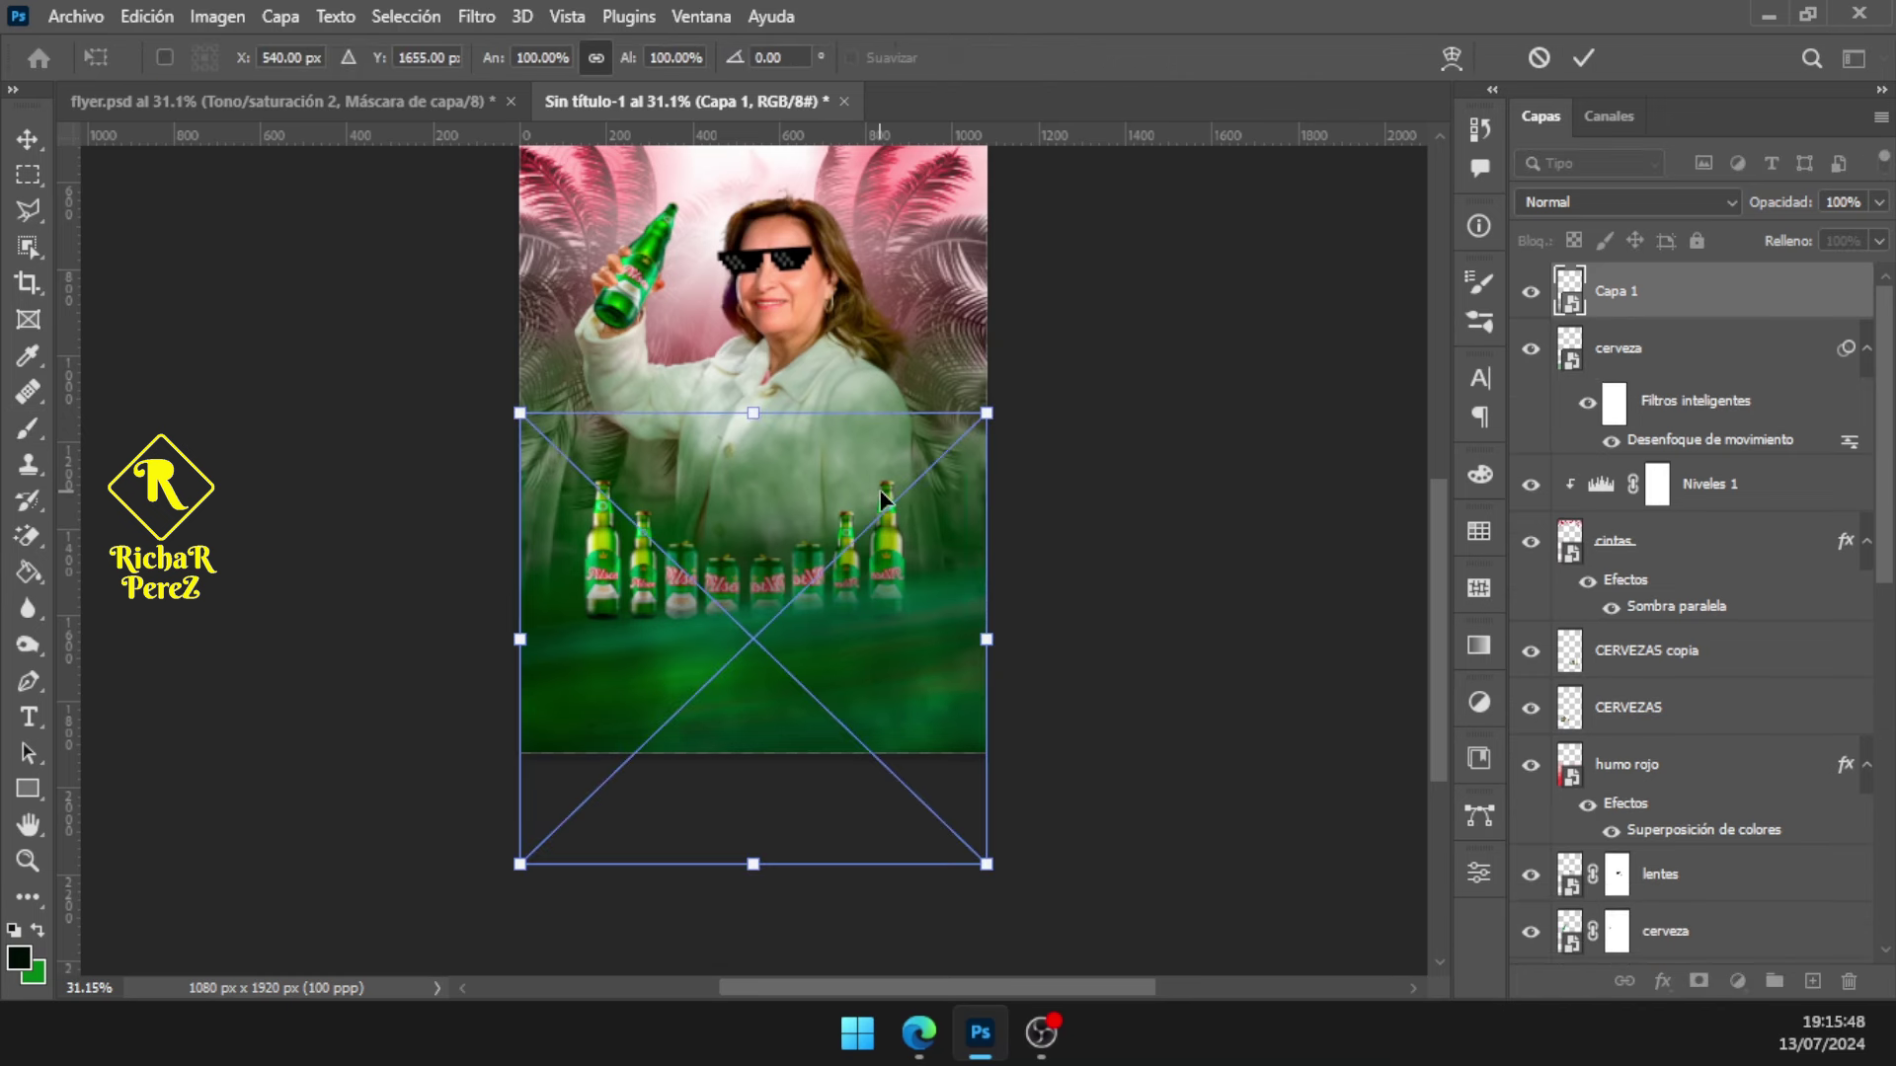
pyautogui.moveTo(885, 488); pyautogui.dragTo(885, 543)
pyautogui.press('Return')
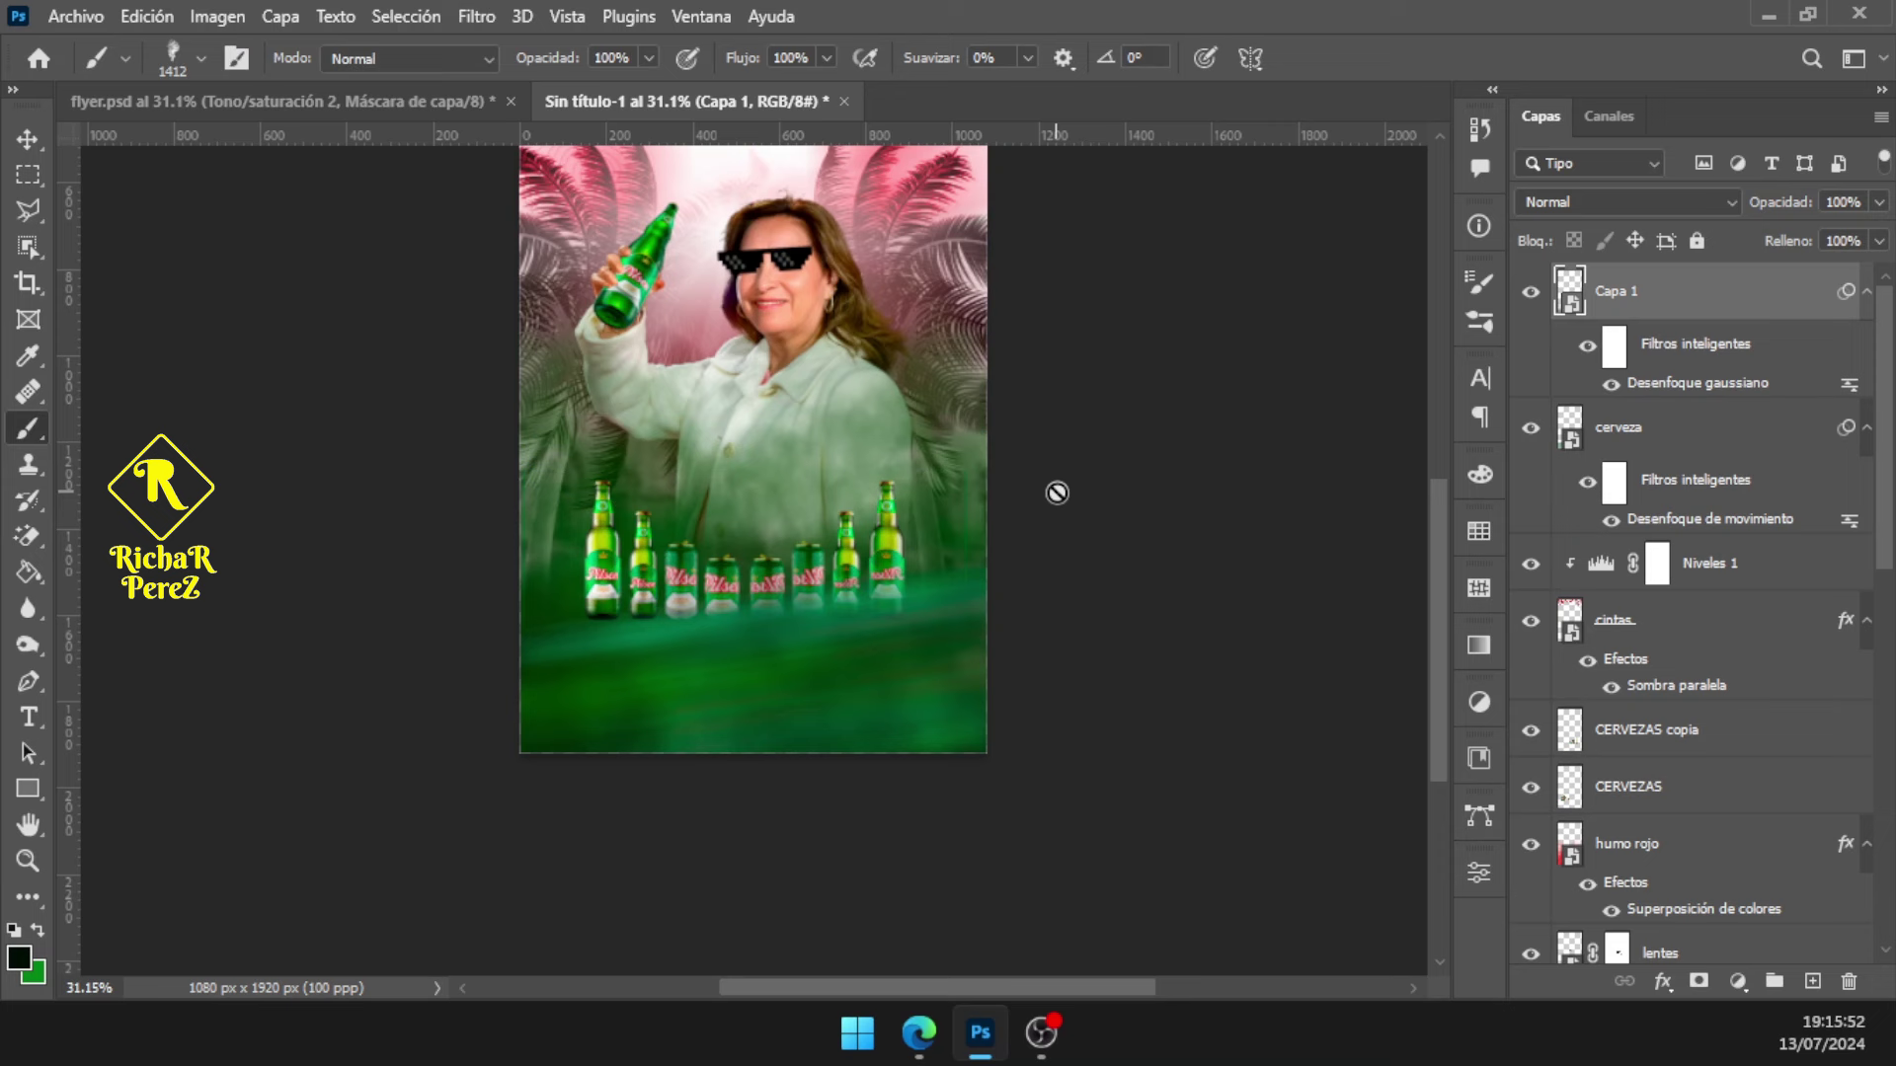
# Toggle the smoke and humo rojo layers on and off to compare, then select humo rojo
pyautogui.click(1530, 294)
pyautogui.click(1529, 294)
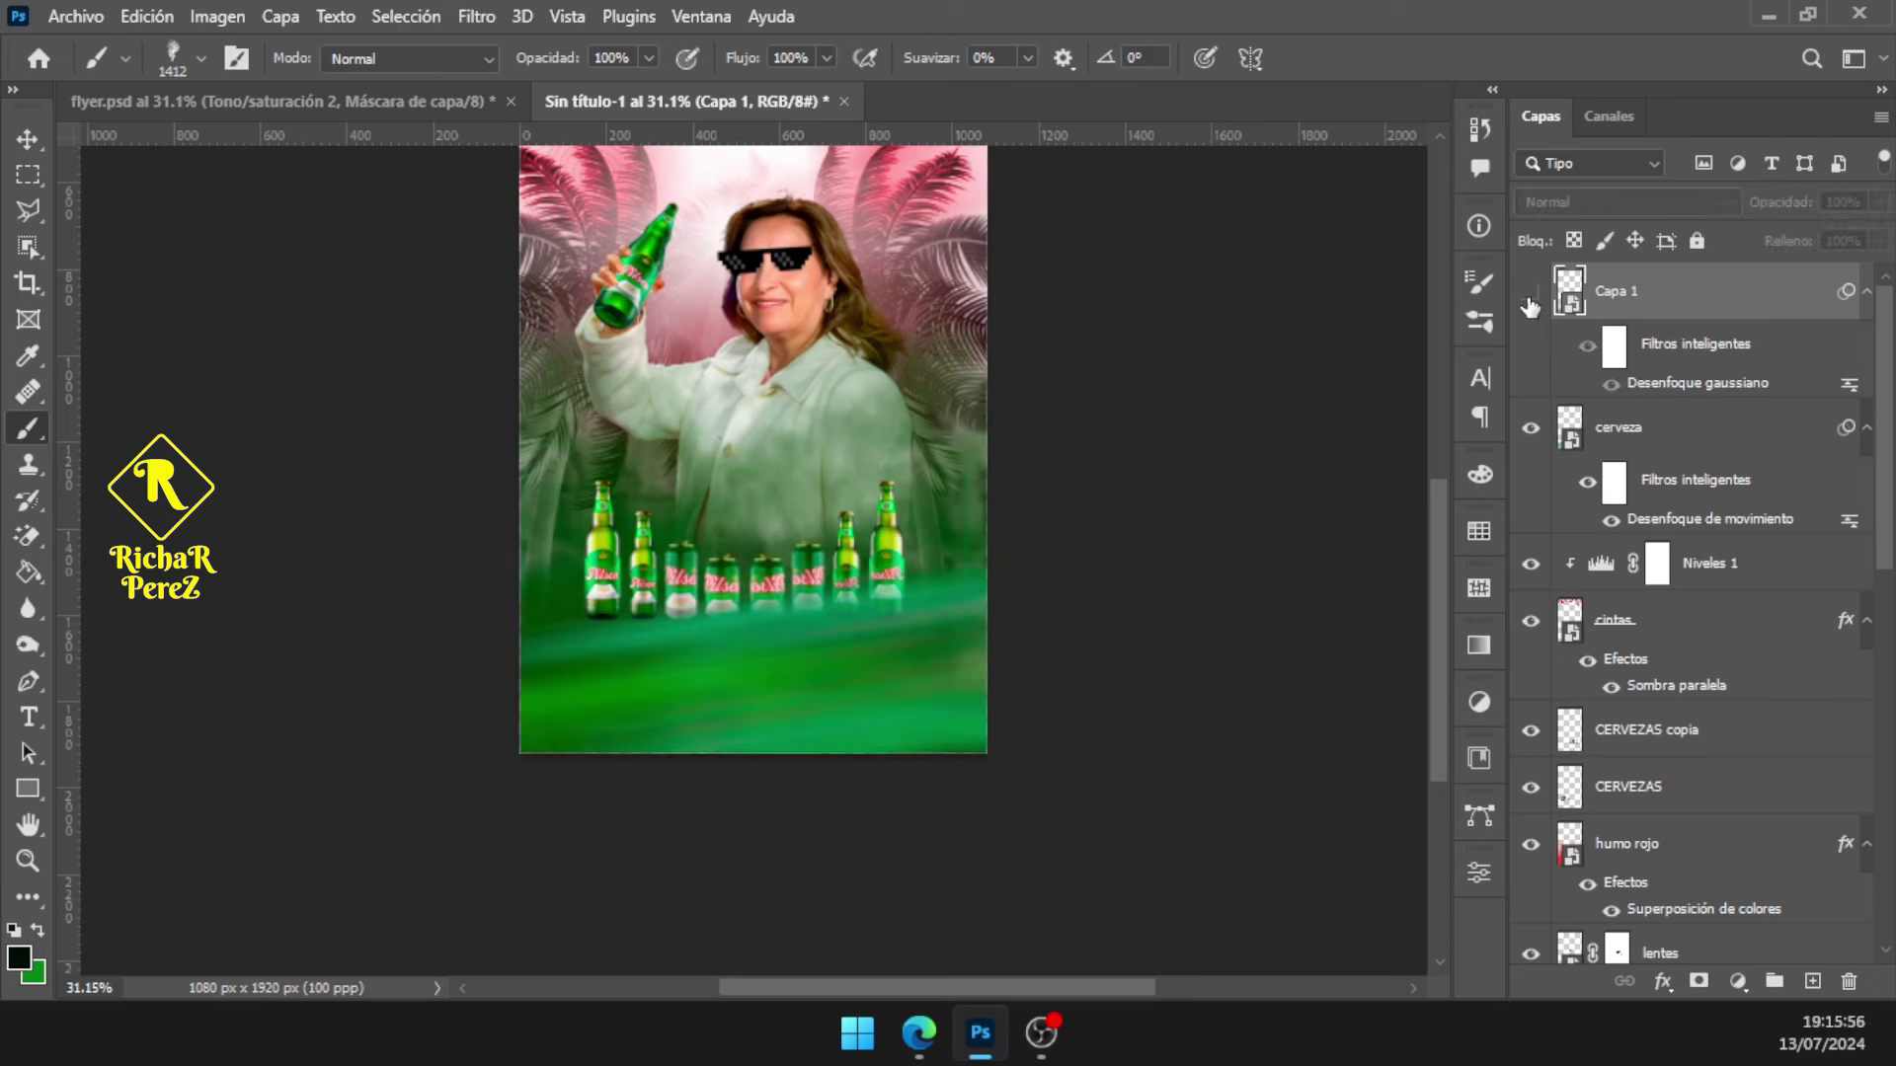
pyautogui.click(1529, 296)
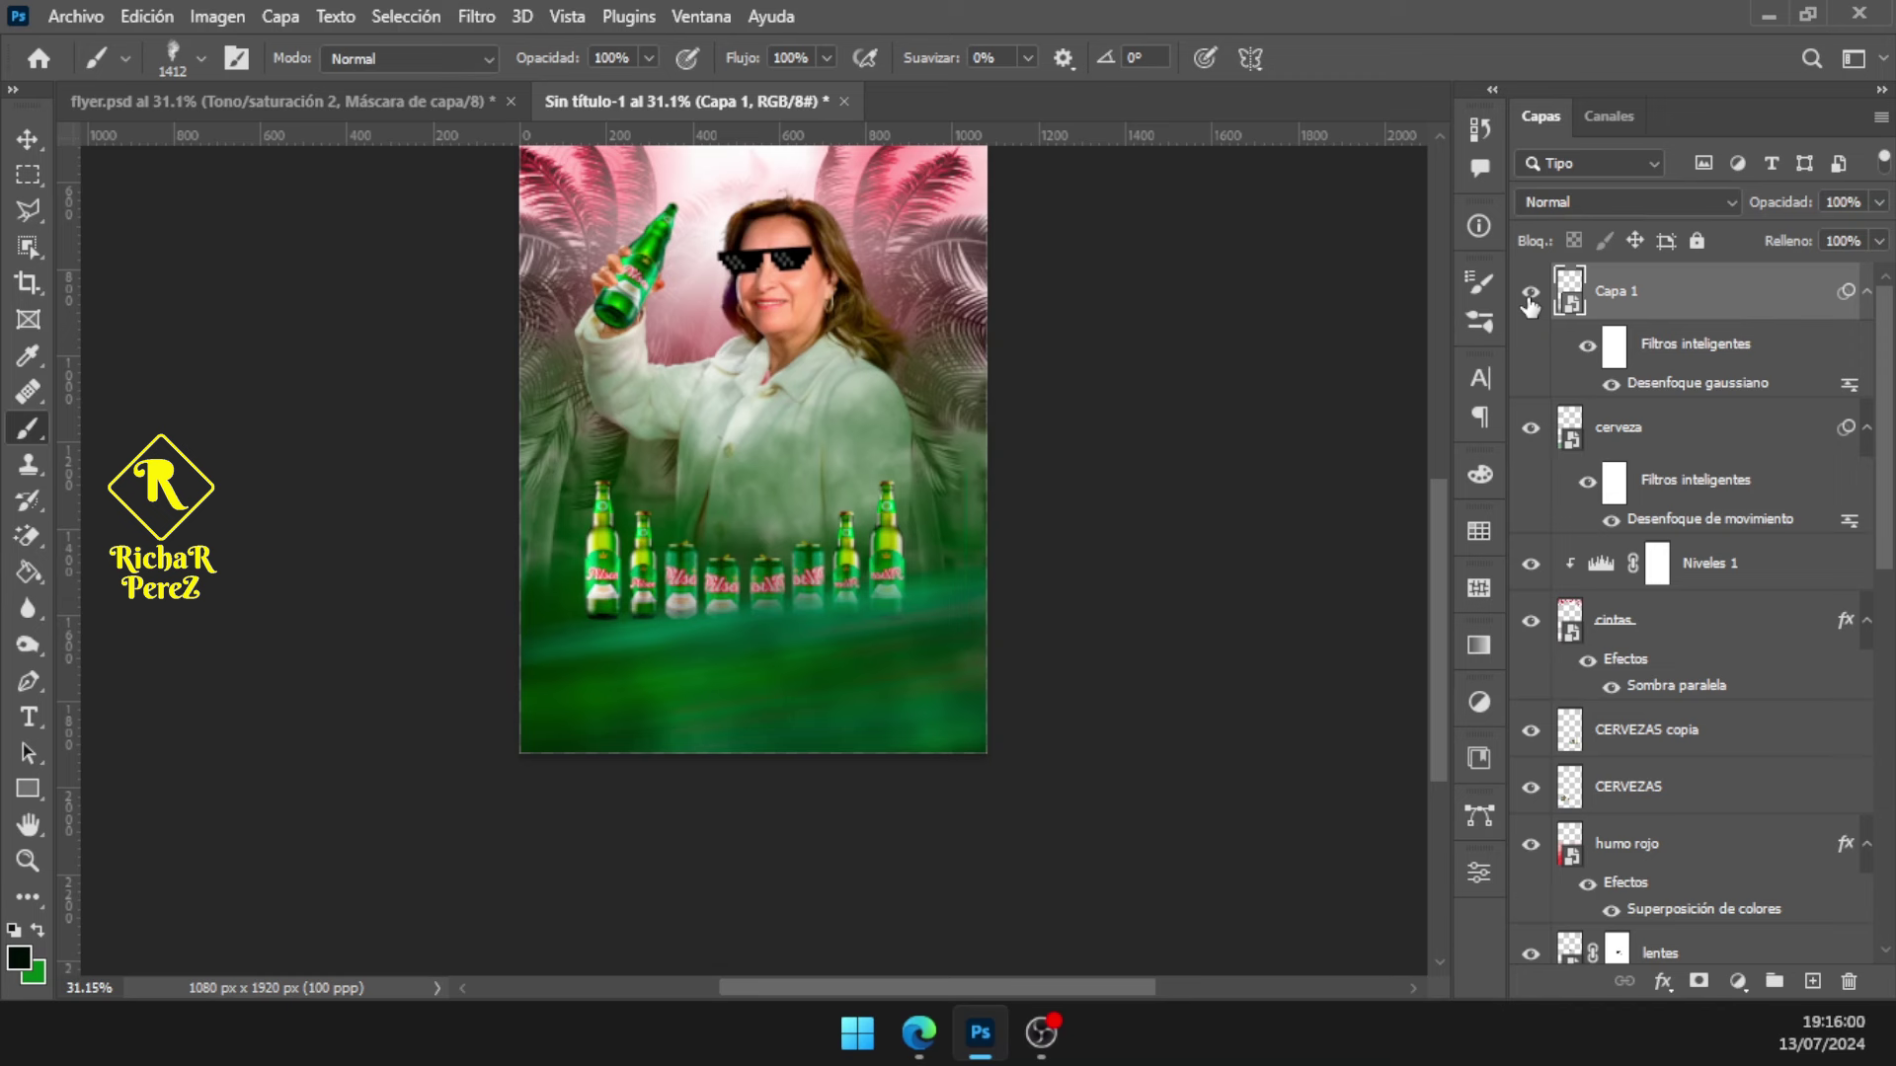
pyautogui.click(1524, 314)
pyautogui.click(1524, 314)
pyautogui.click(1525, 316)
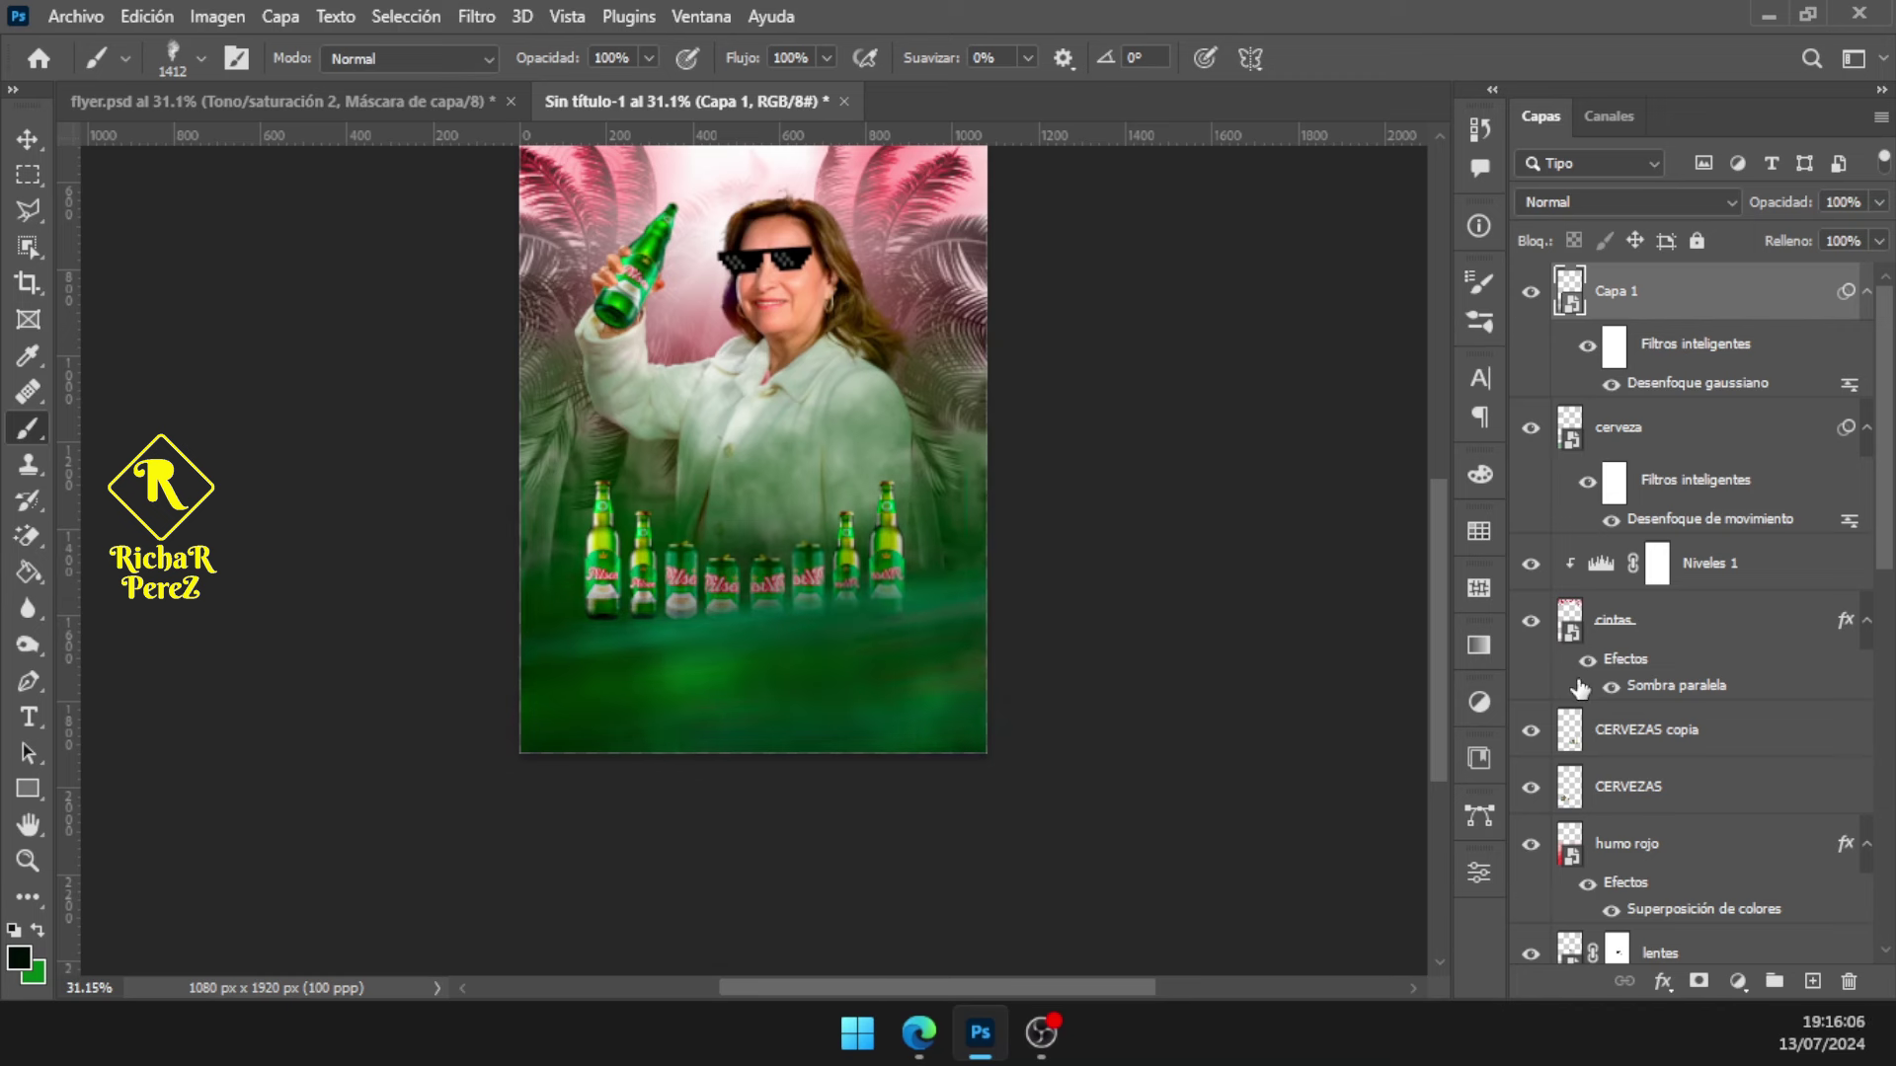
pyautogui.click(1647, 790)
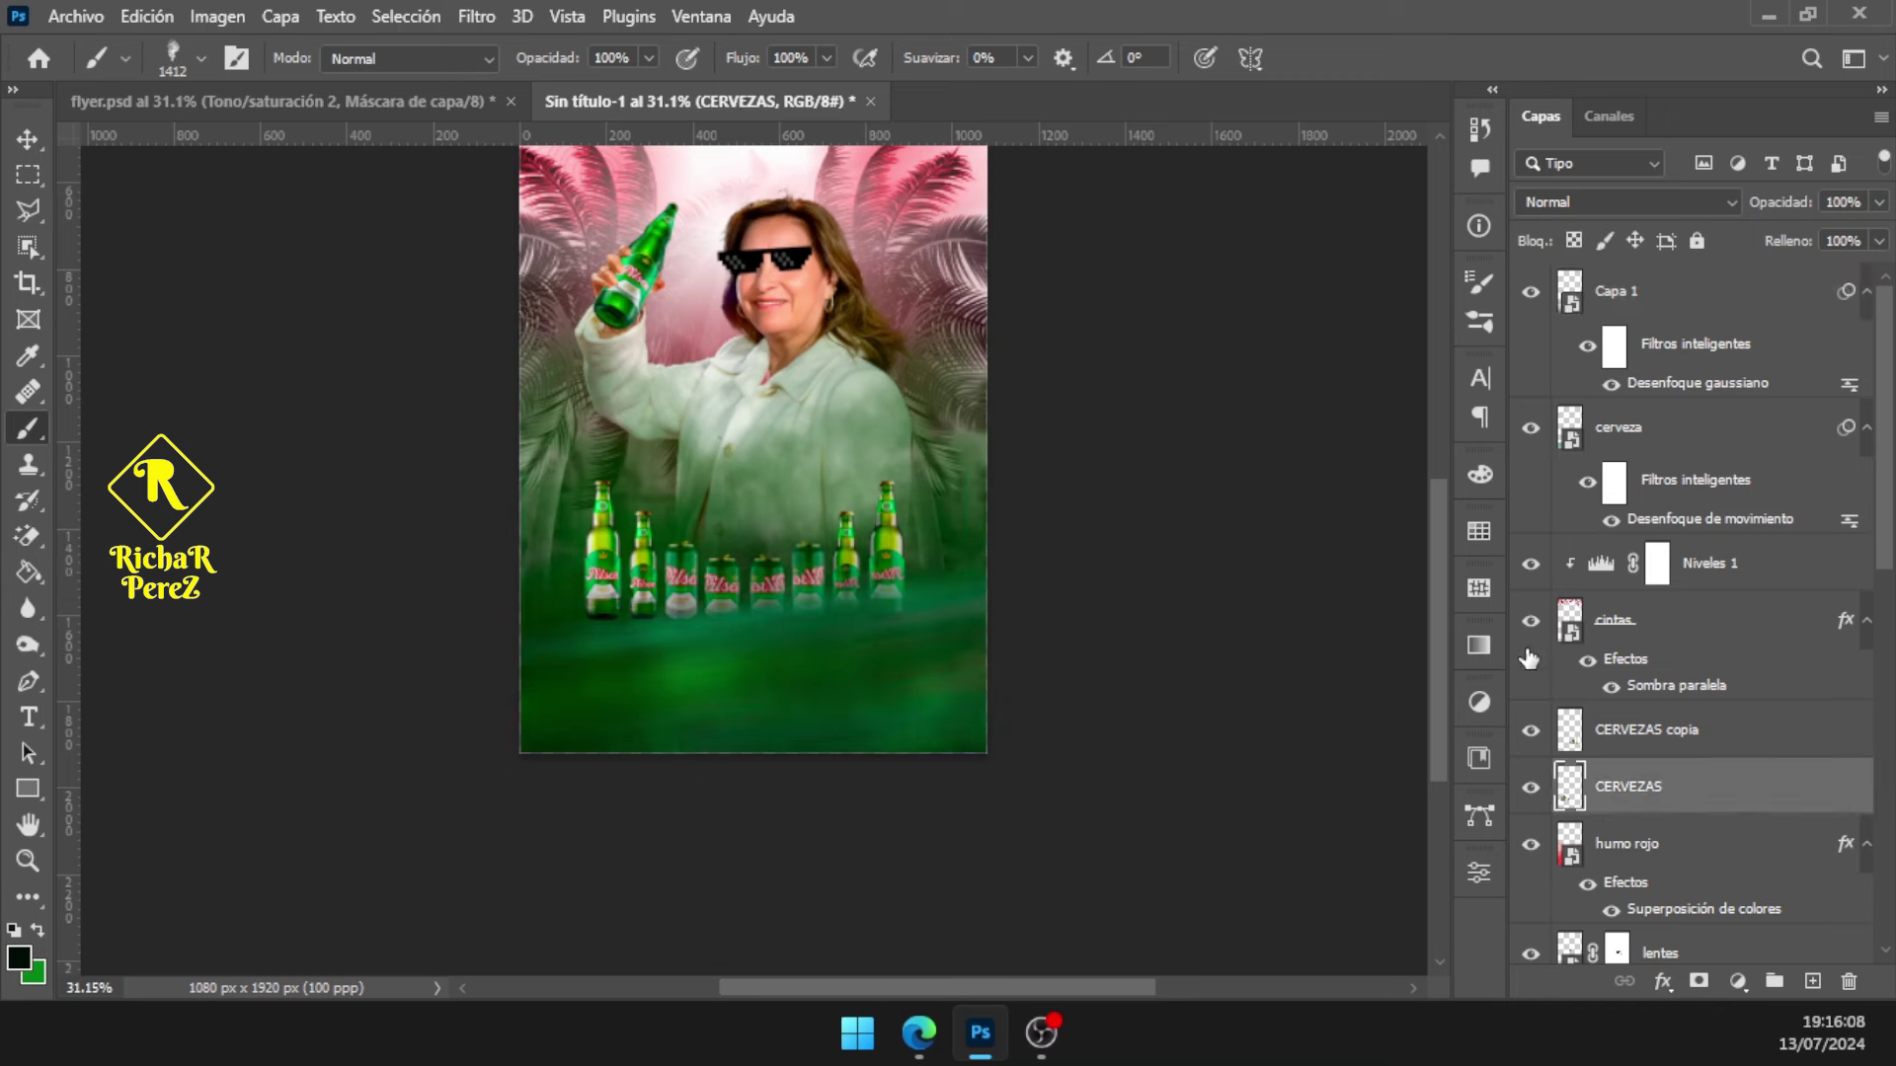
pyautogui.scroll(-2, 1522, 771)
pyautogui.click(1531, 708)
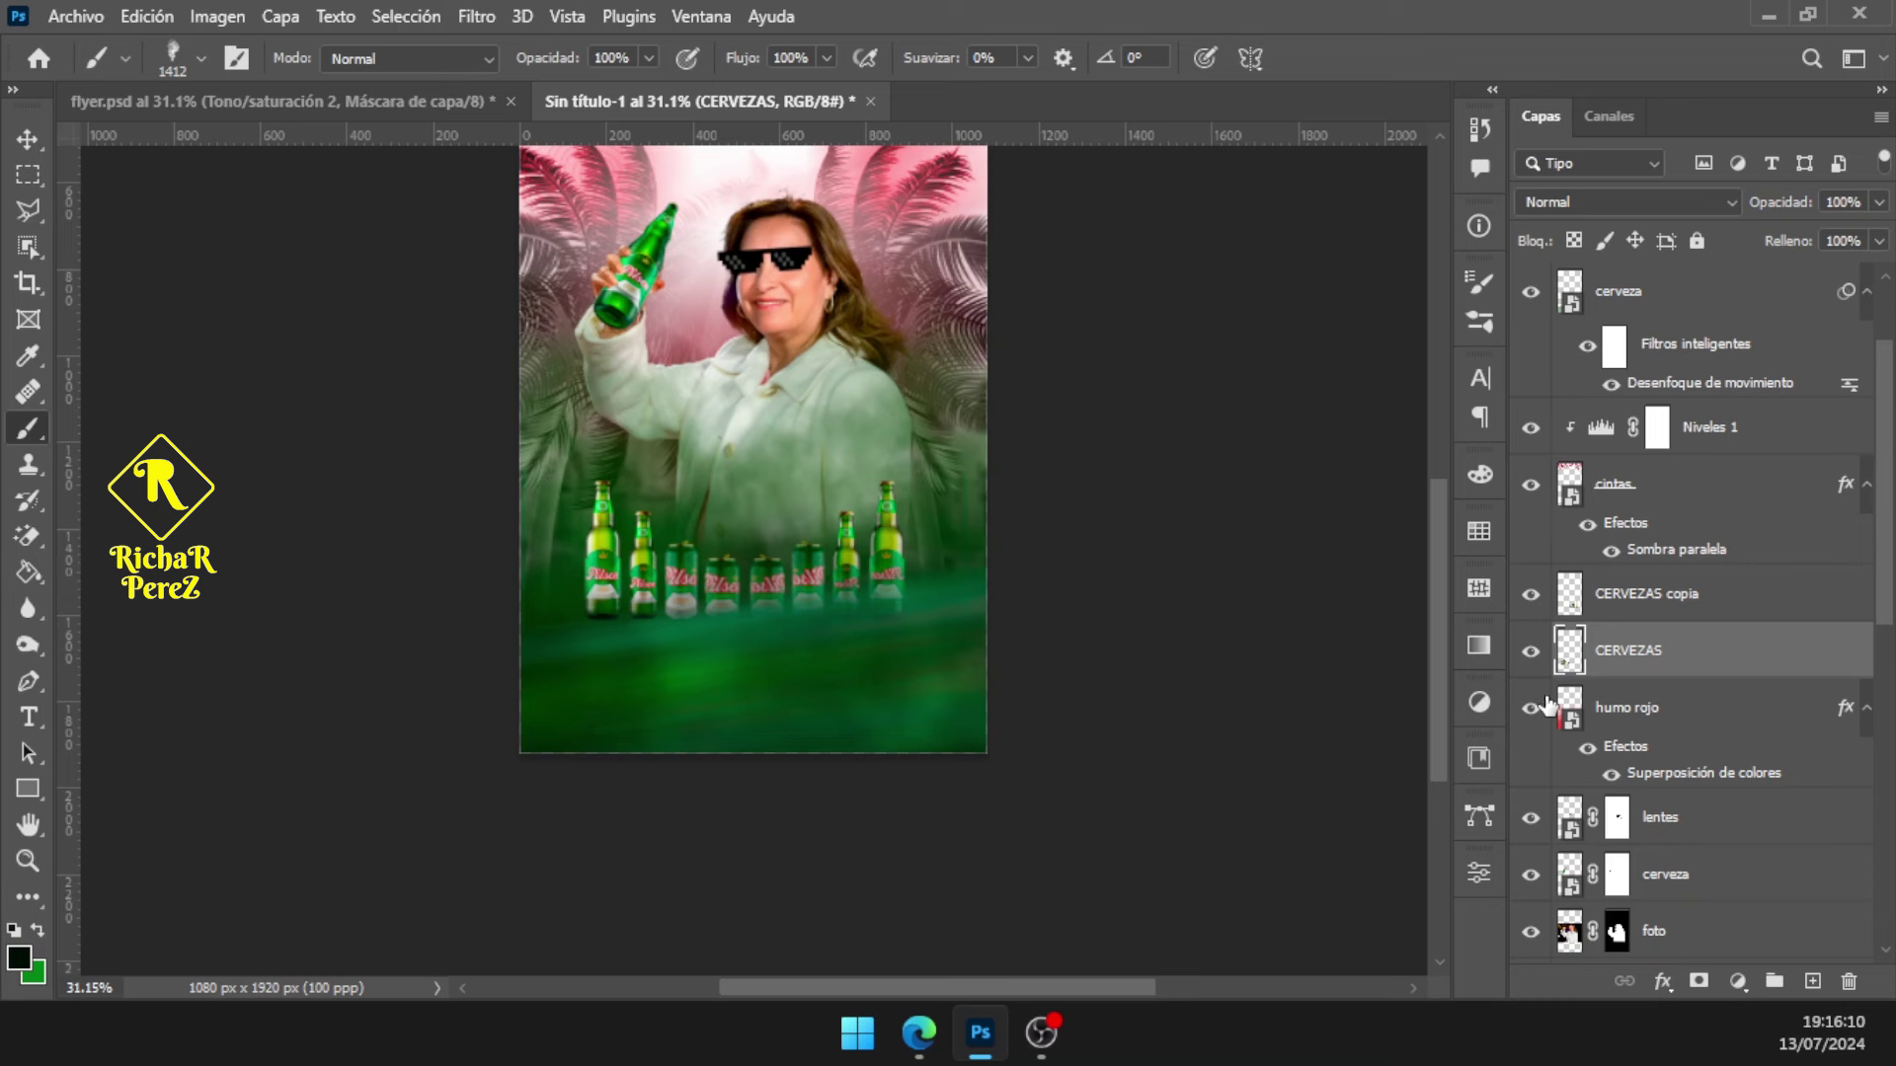
pyautogui.click(1710, 727)
pyautogui.hotkey('ctrl', 't')
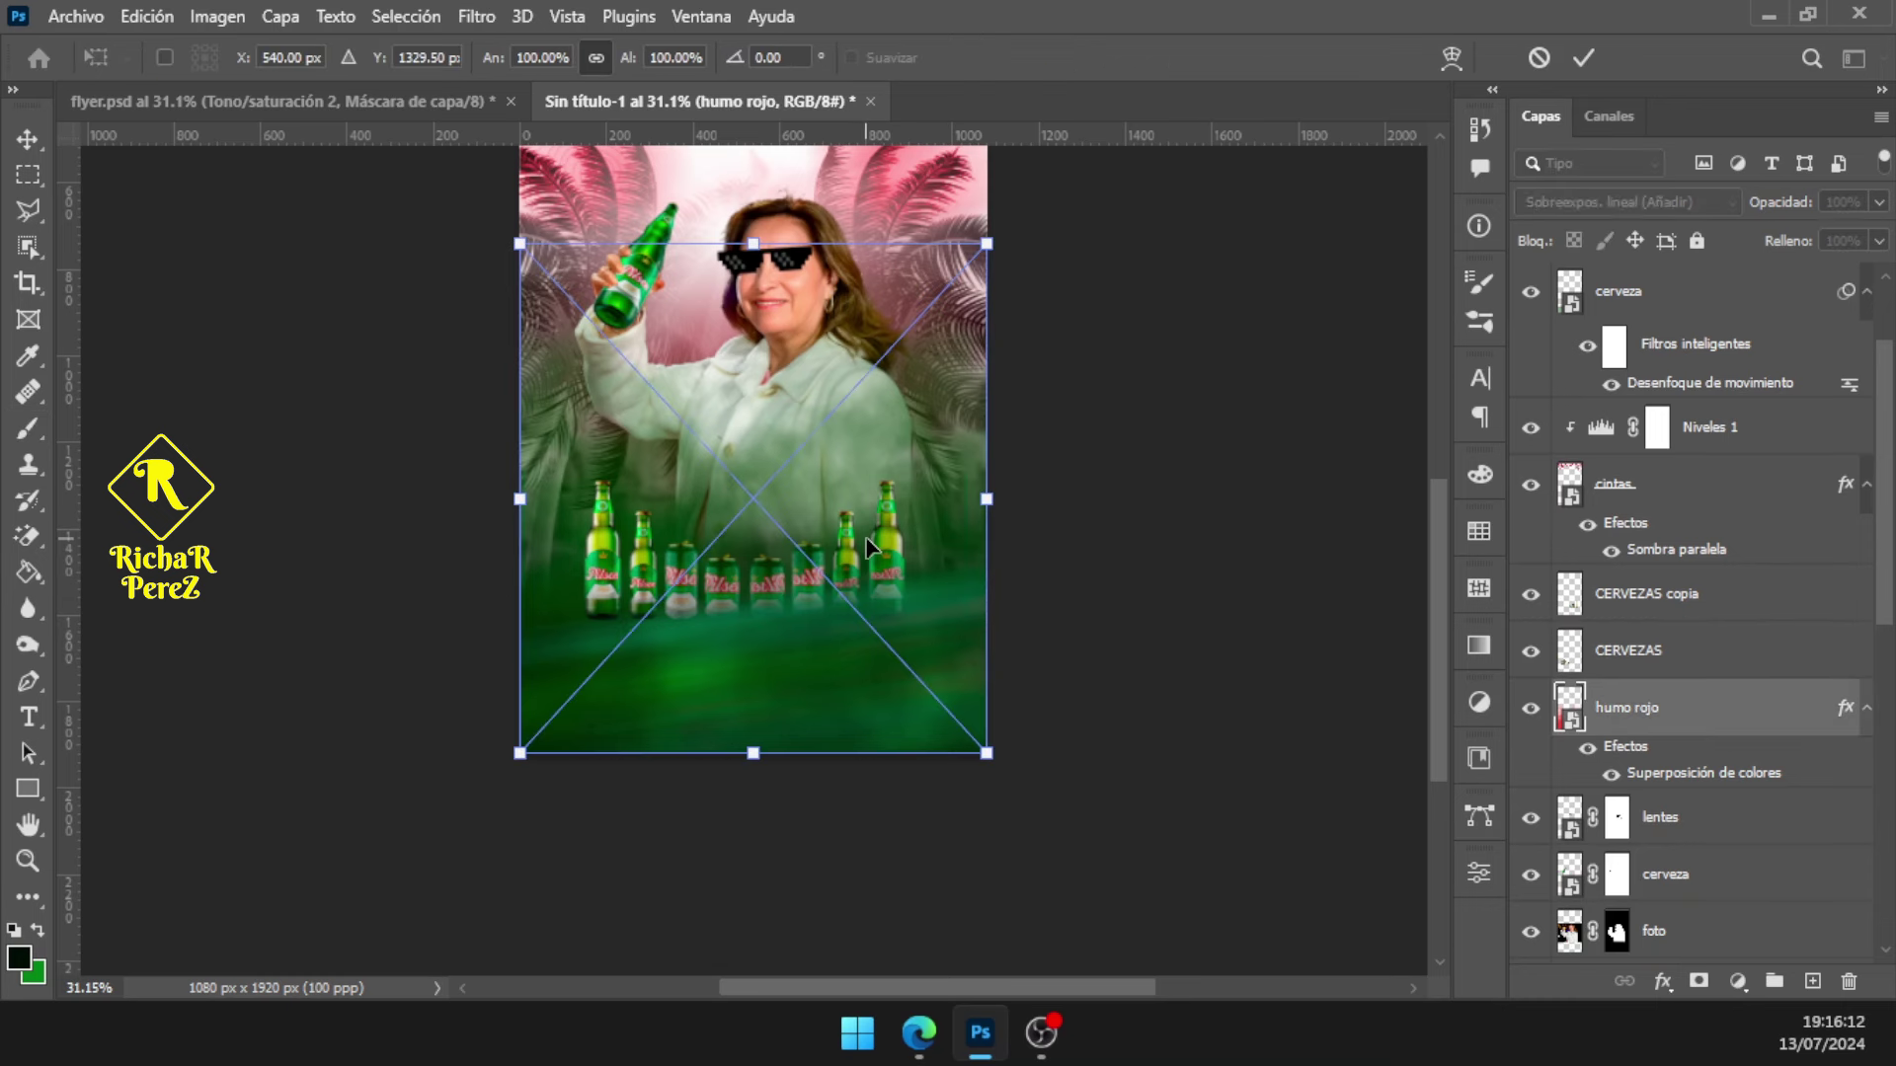
pyautogui.moveTo(873, 565); pyautogui.dragTo(874, 617)
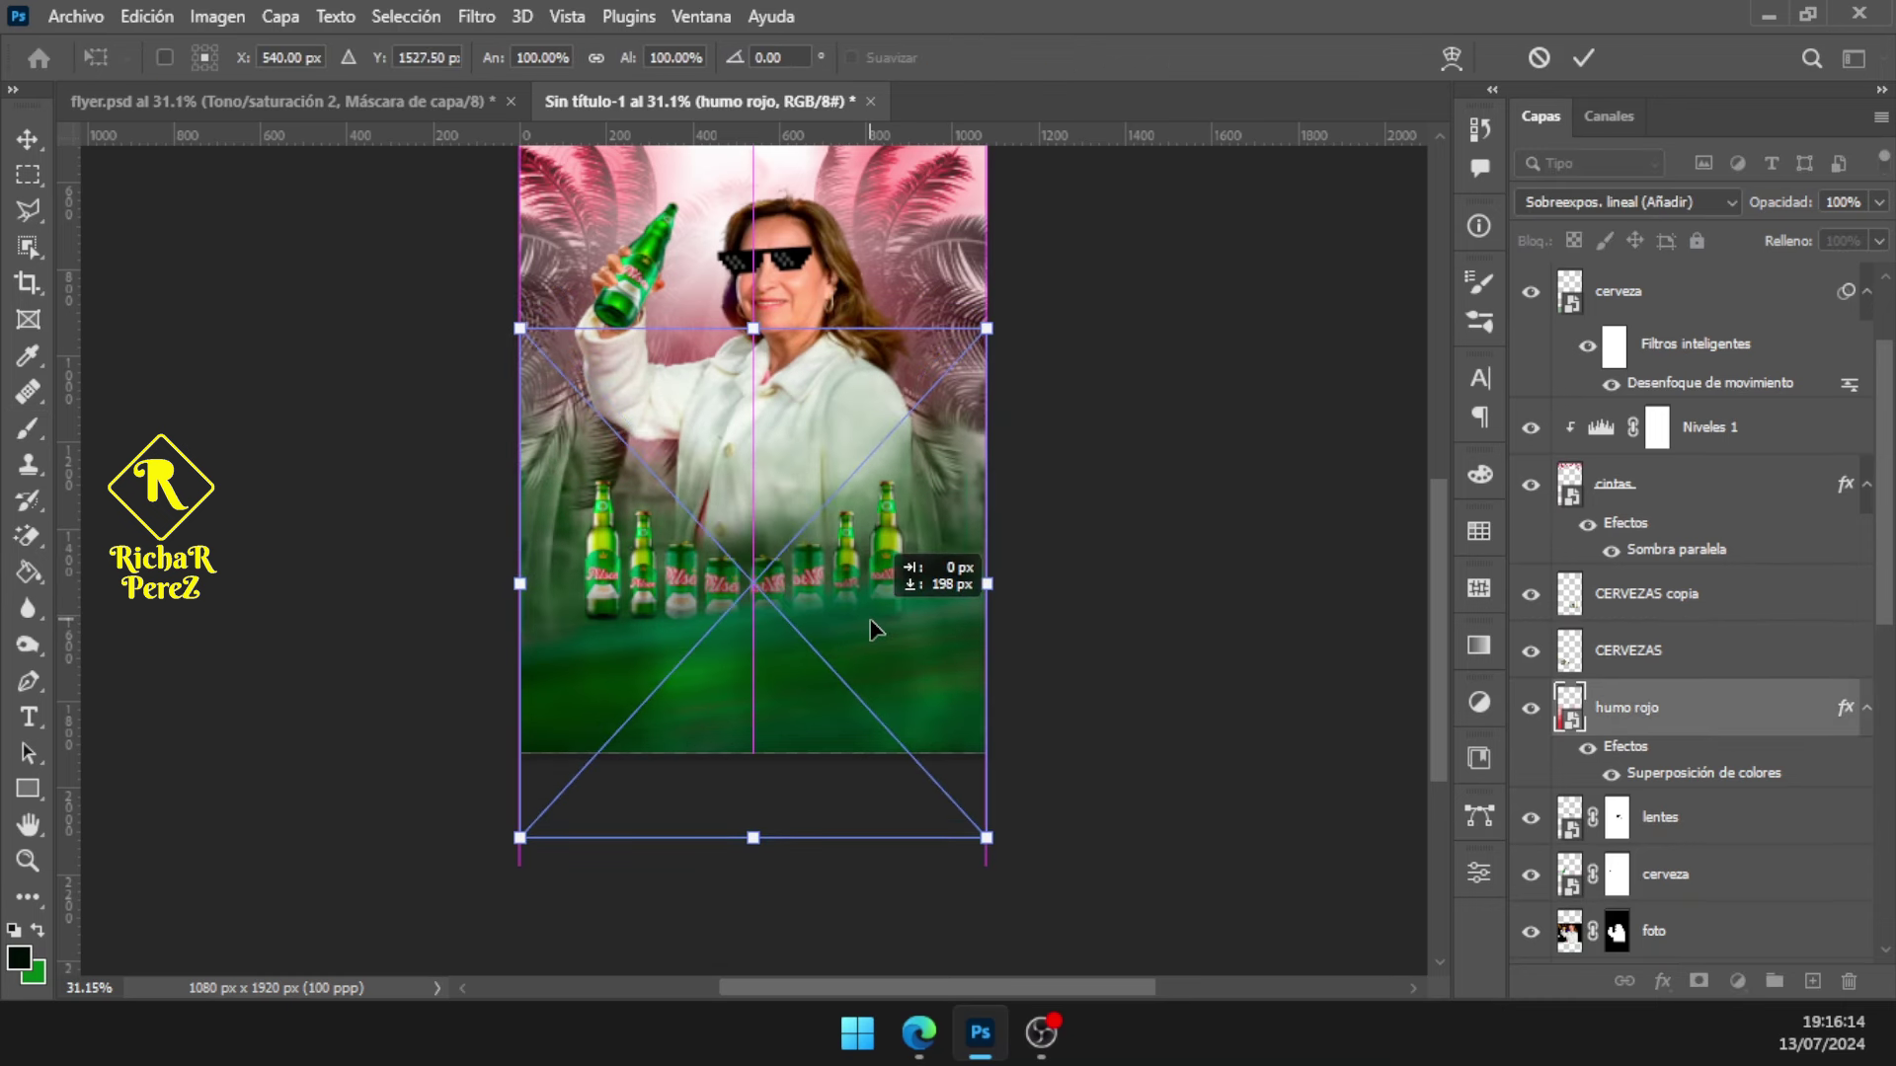
pyautogui.press('Return')
pyautogui.press('b')
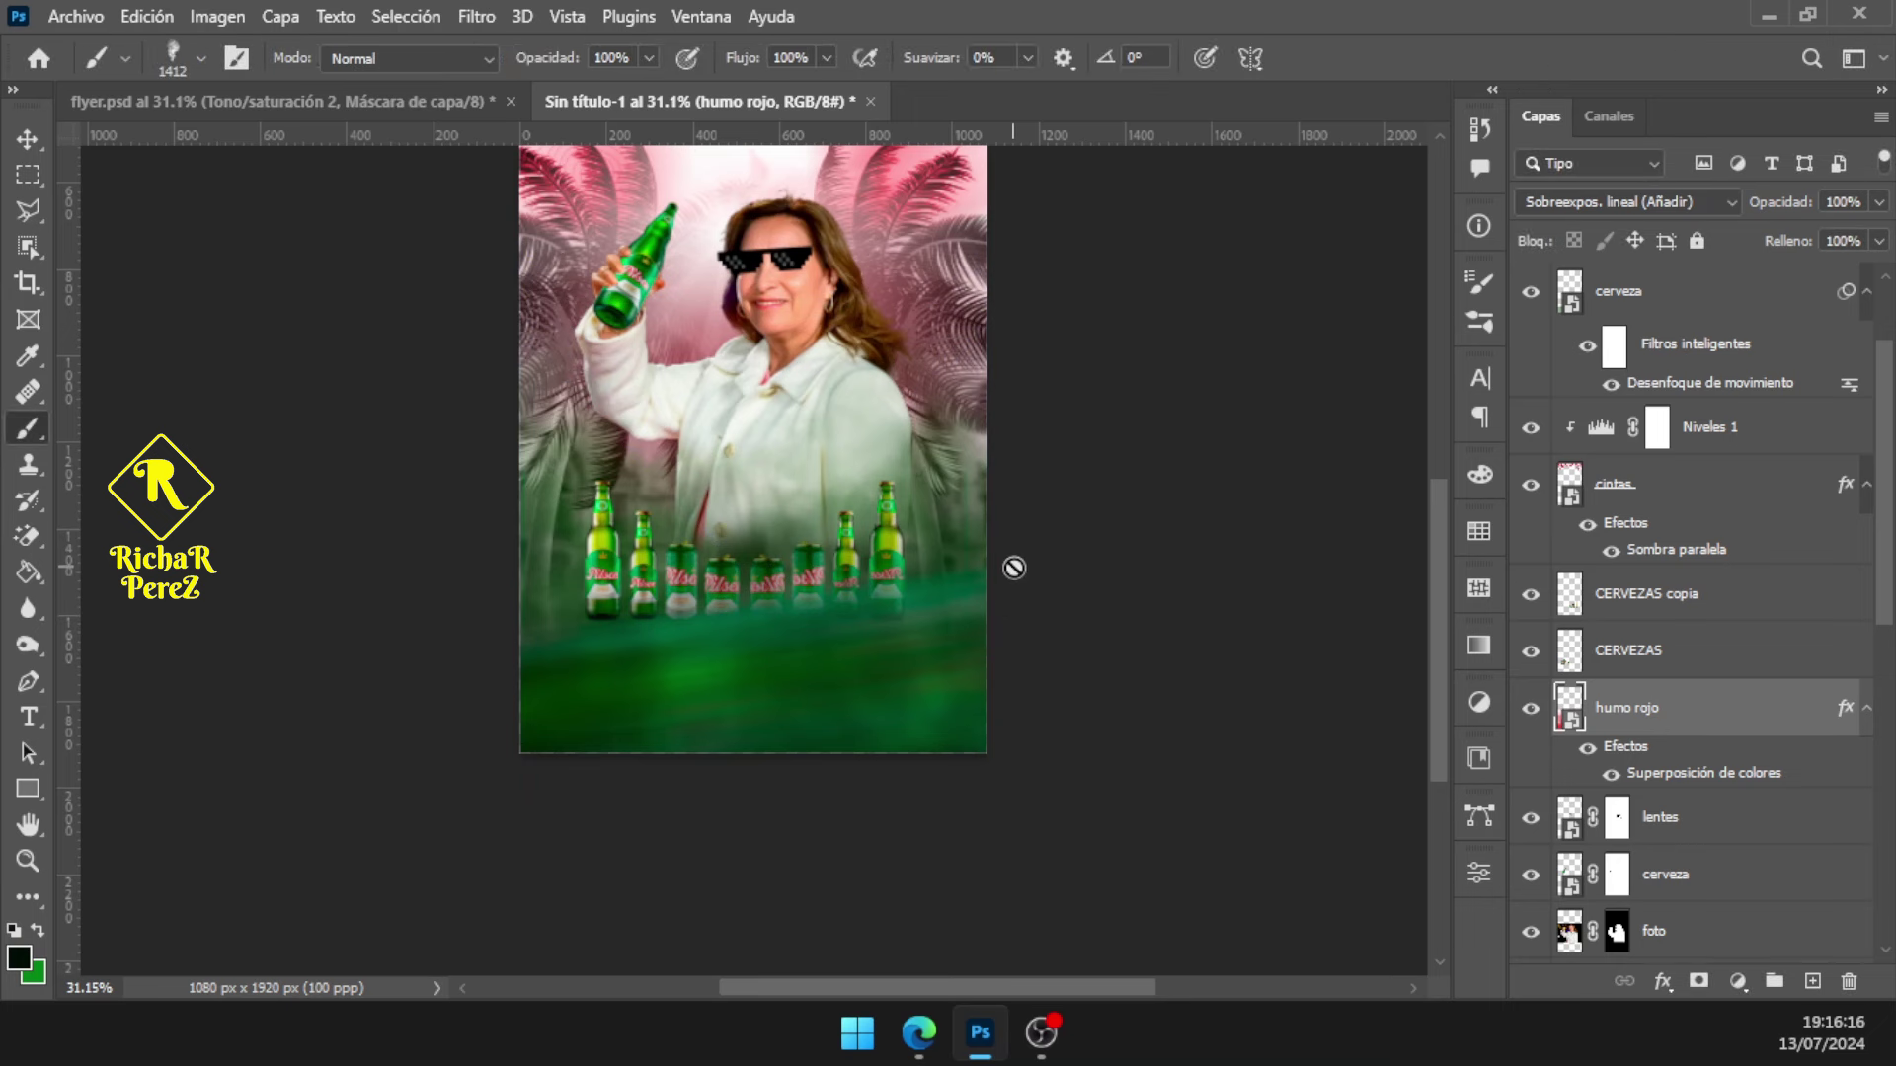
pyautogui.scroll(2, 1832, 634)
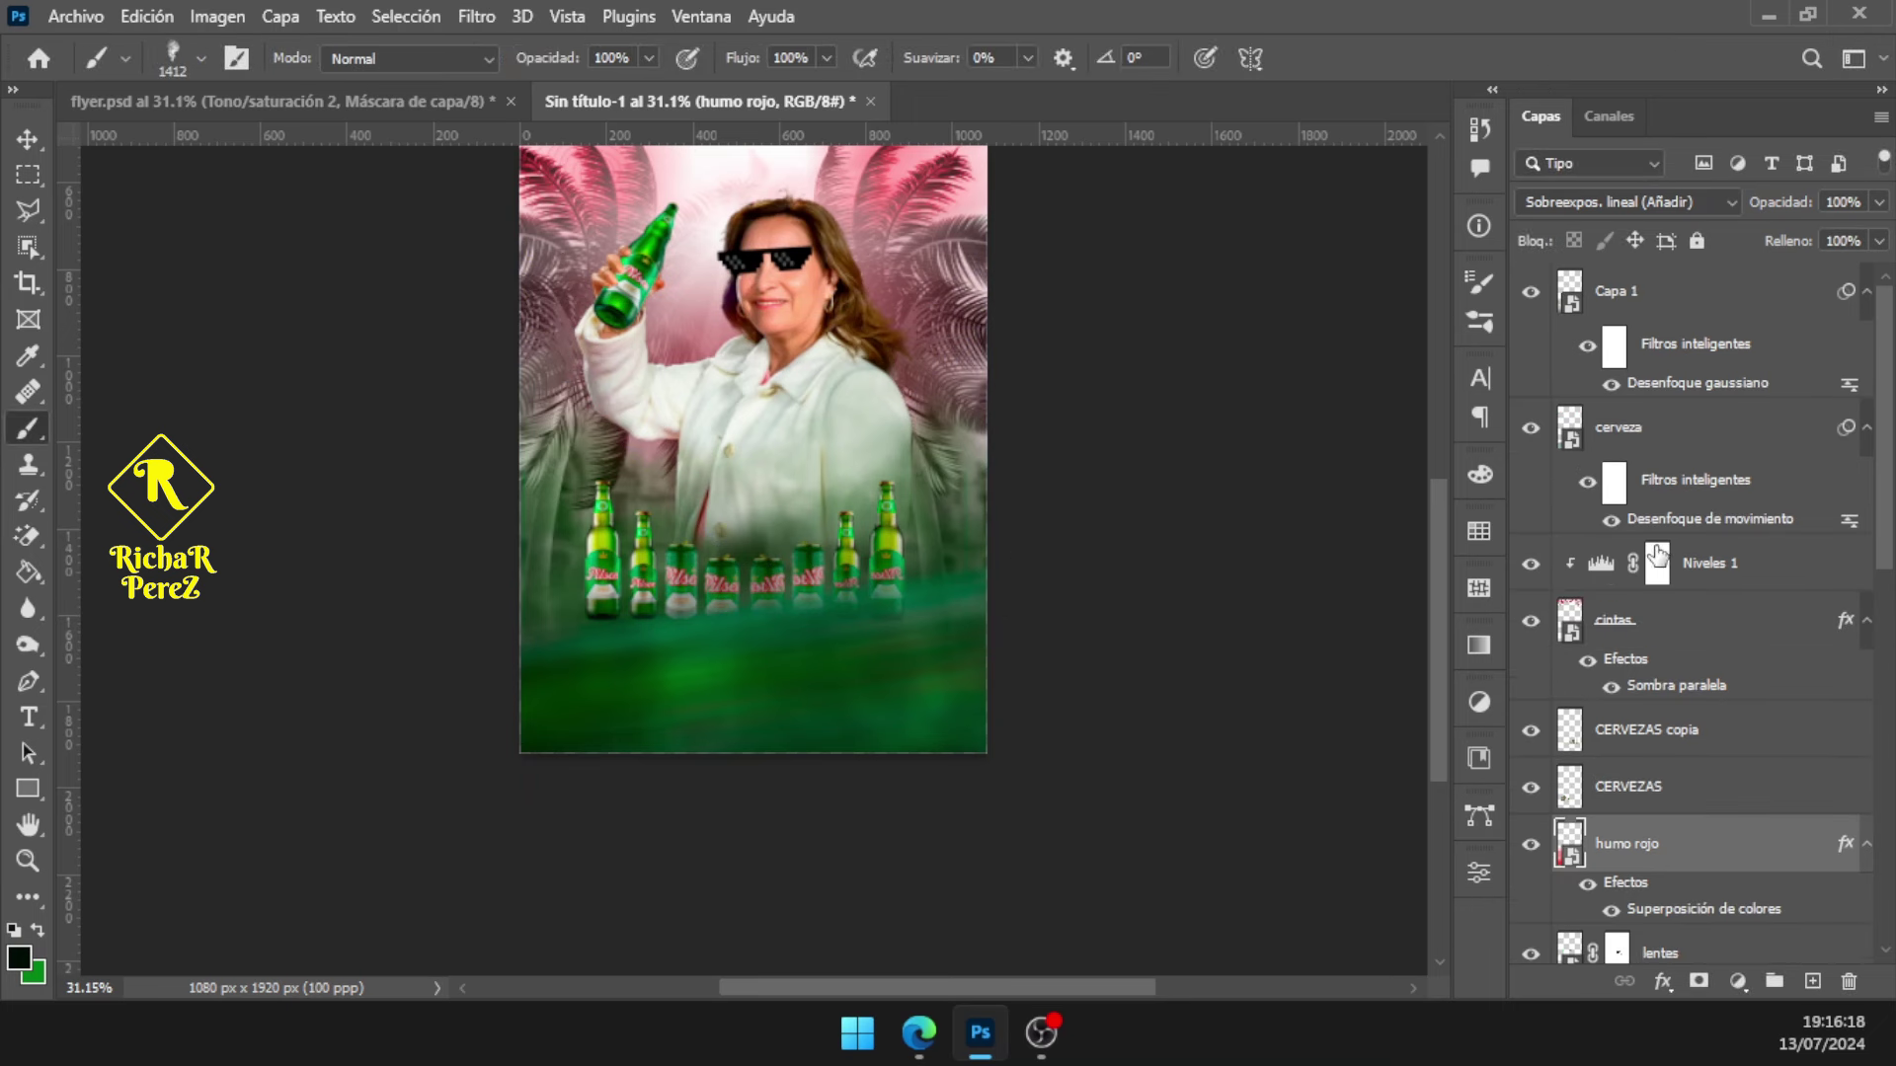
pyautogui.click(1694, 301)
pyautogui.click(1530, 294)
pyautogui.click(1531, 292)
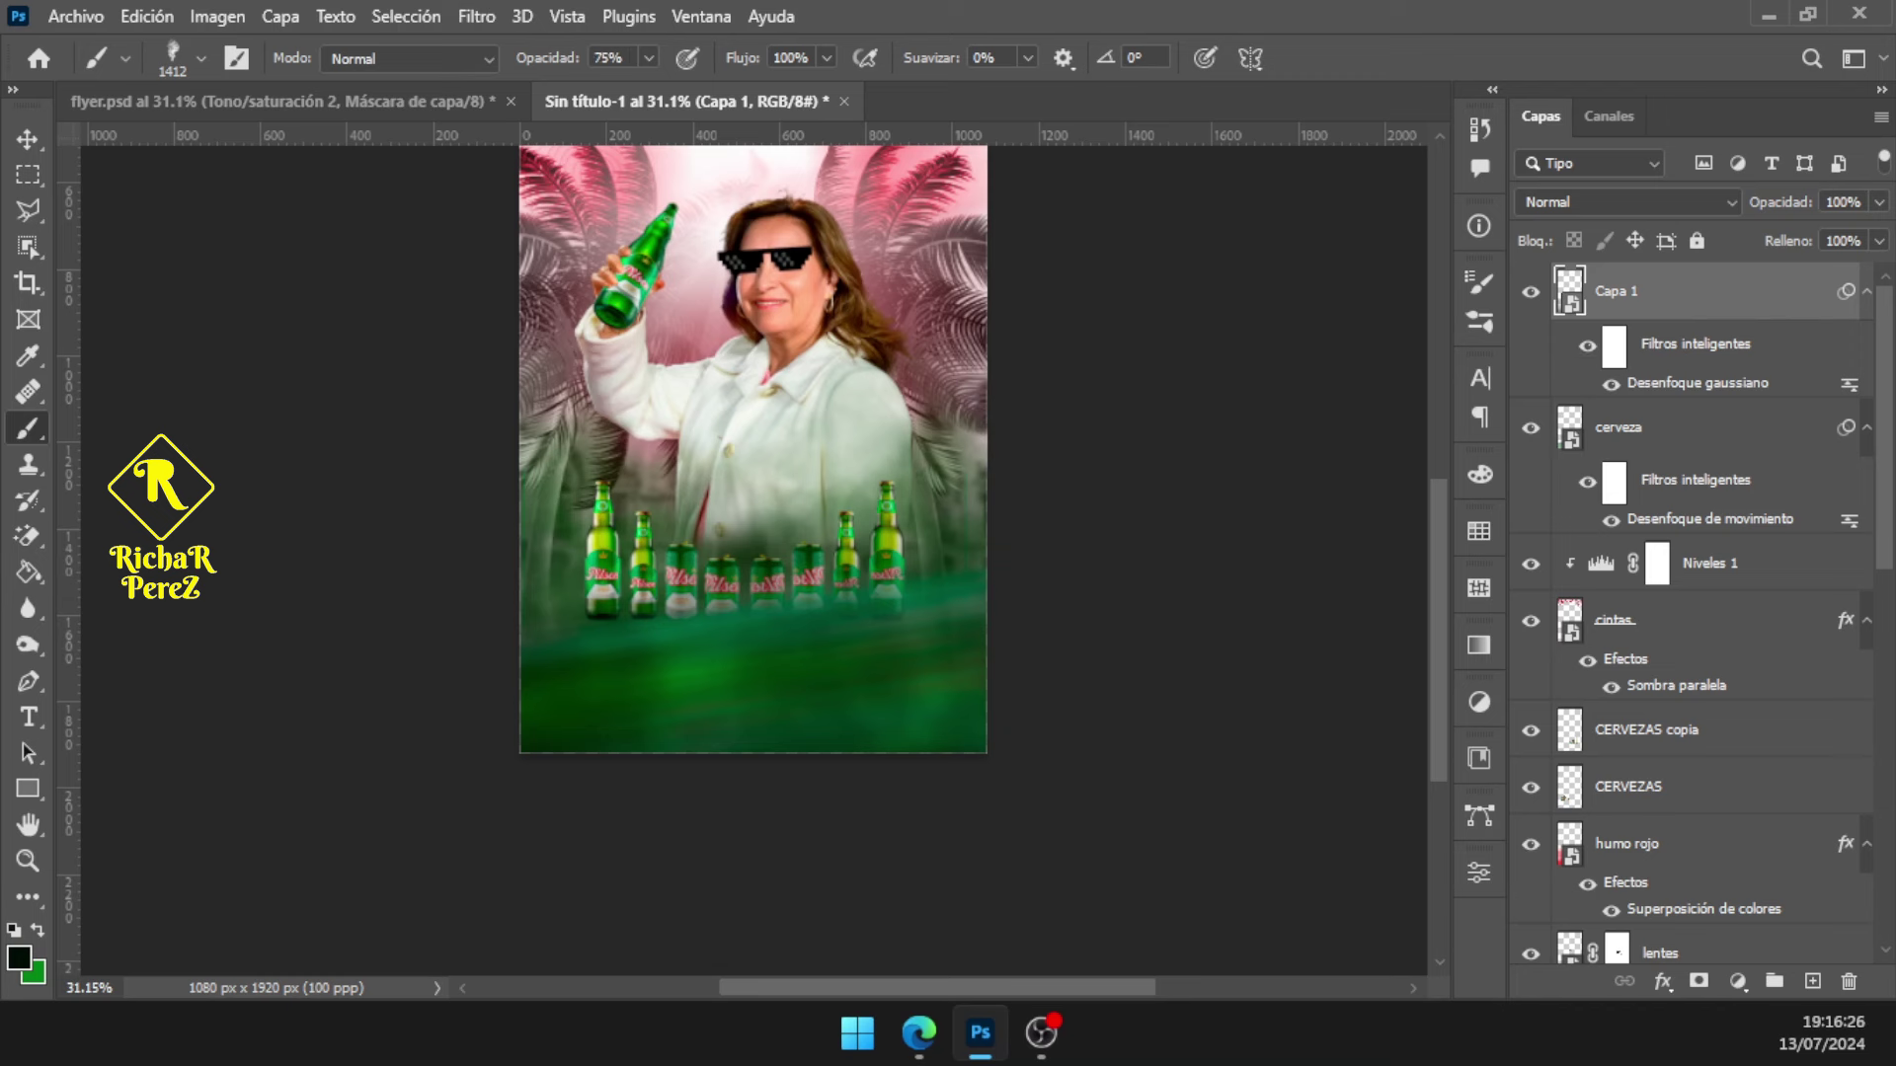
pyautogui.click(1843, 202)
pyautogui.write('75')
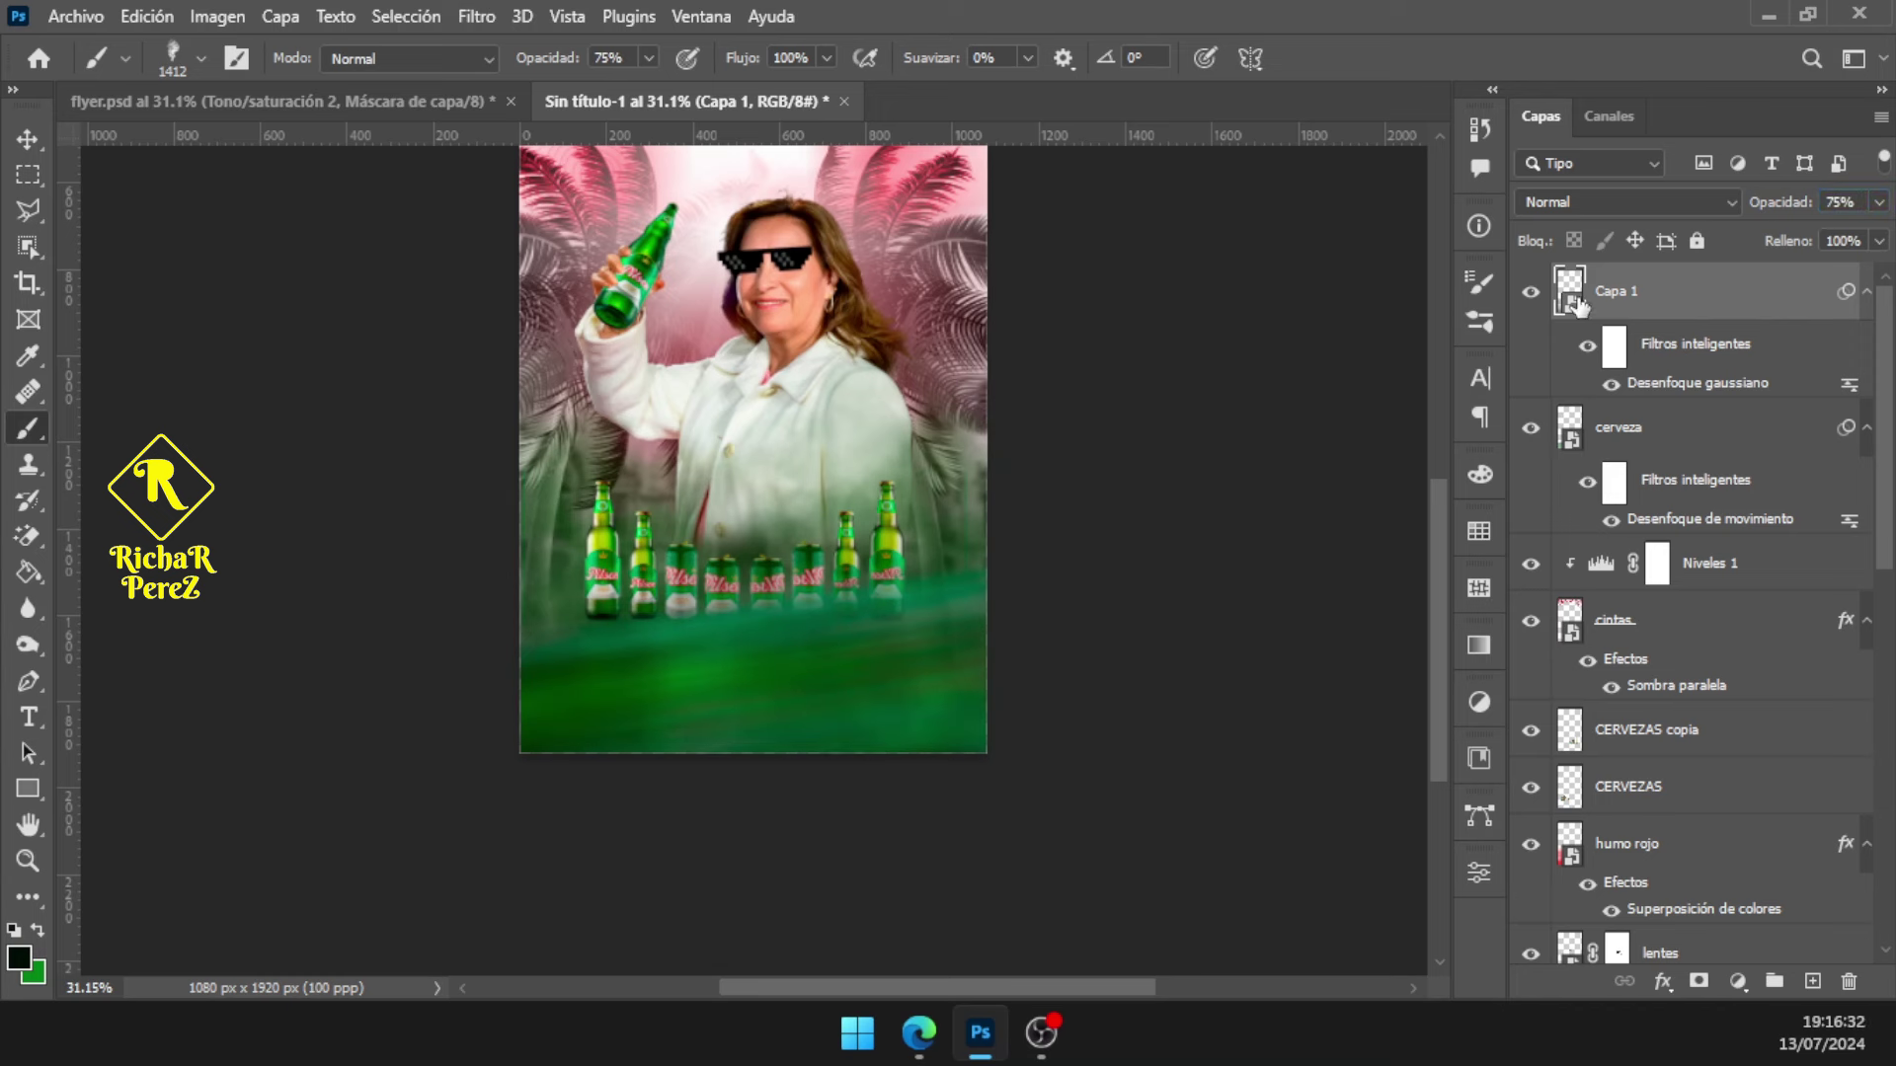
pyautogui.click(1531, 292)
pyautogui.hotkey('alt', 'Tab')
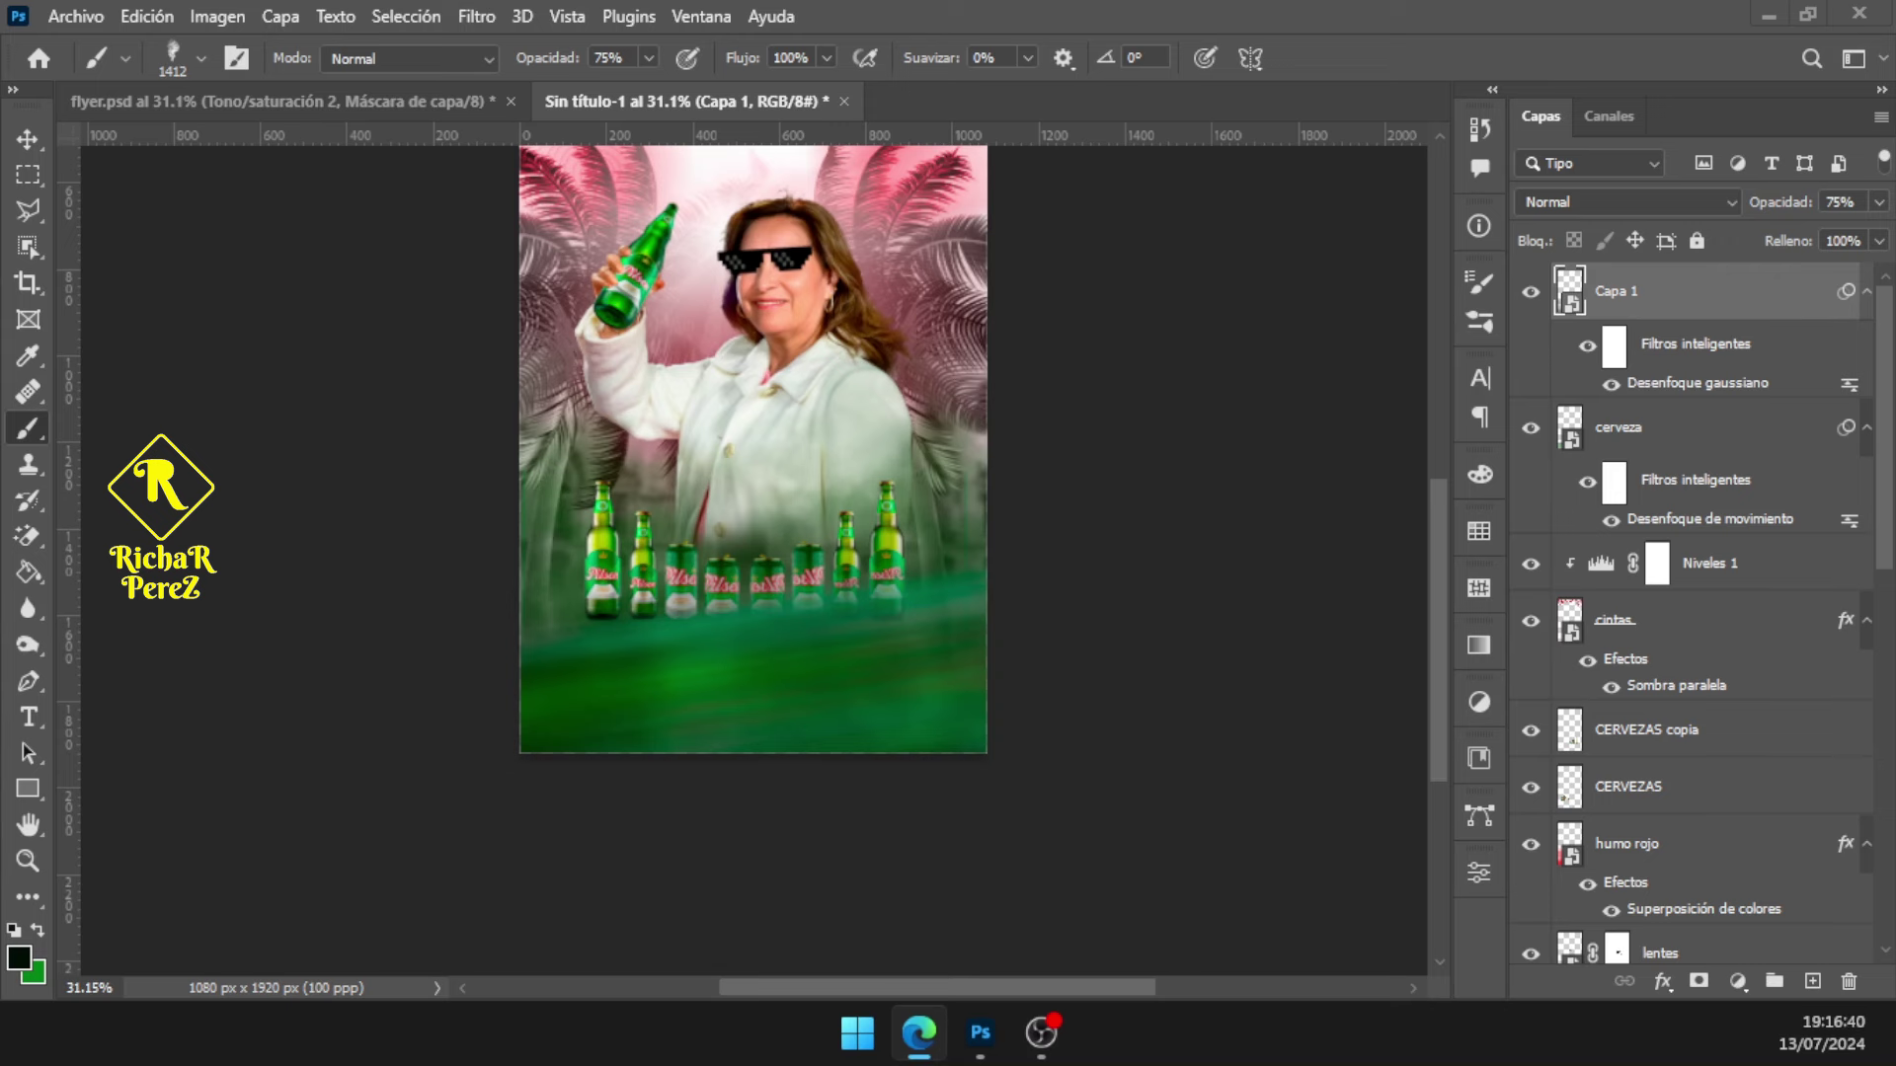
# Place the 'rayos' lightning image into the flyer as an embedded layer
pyautogui.click(76, 16)
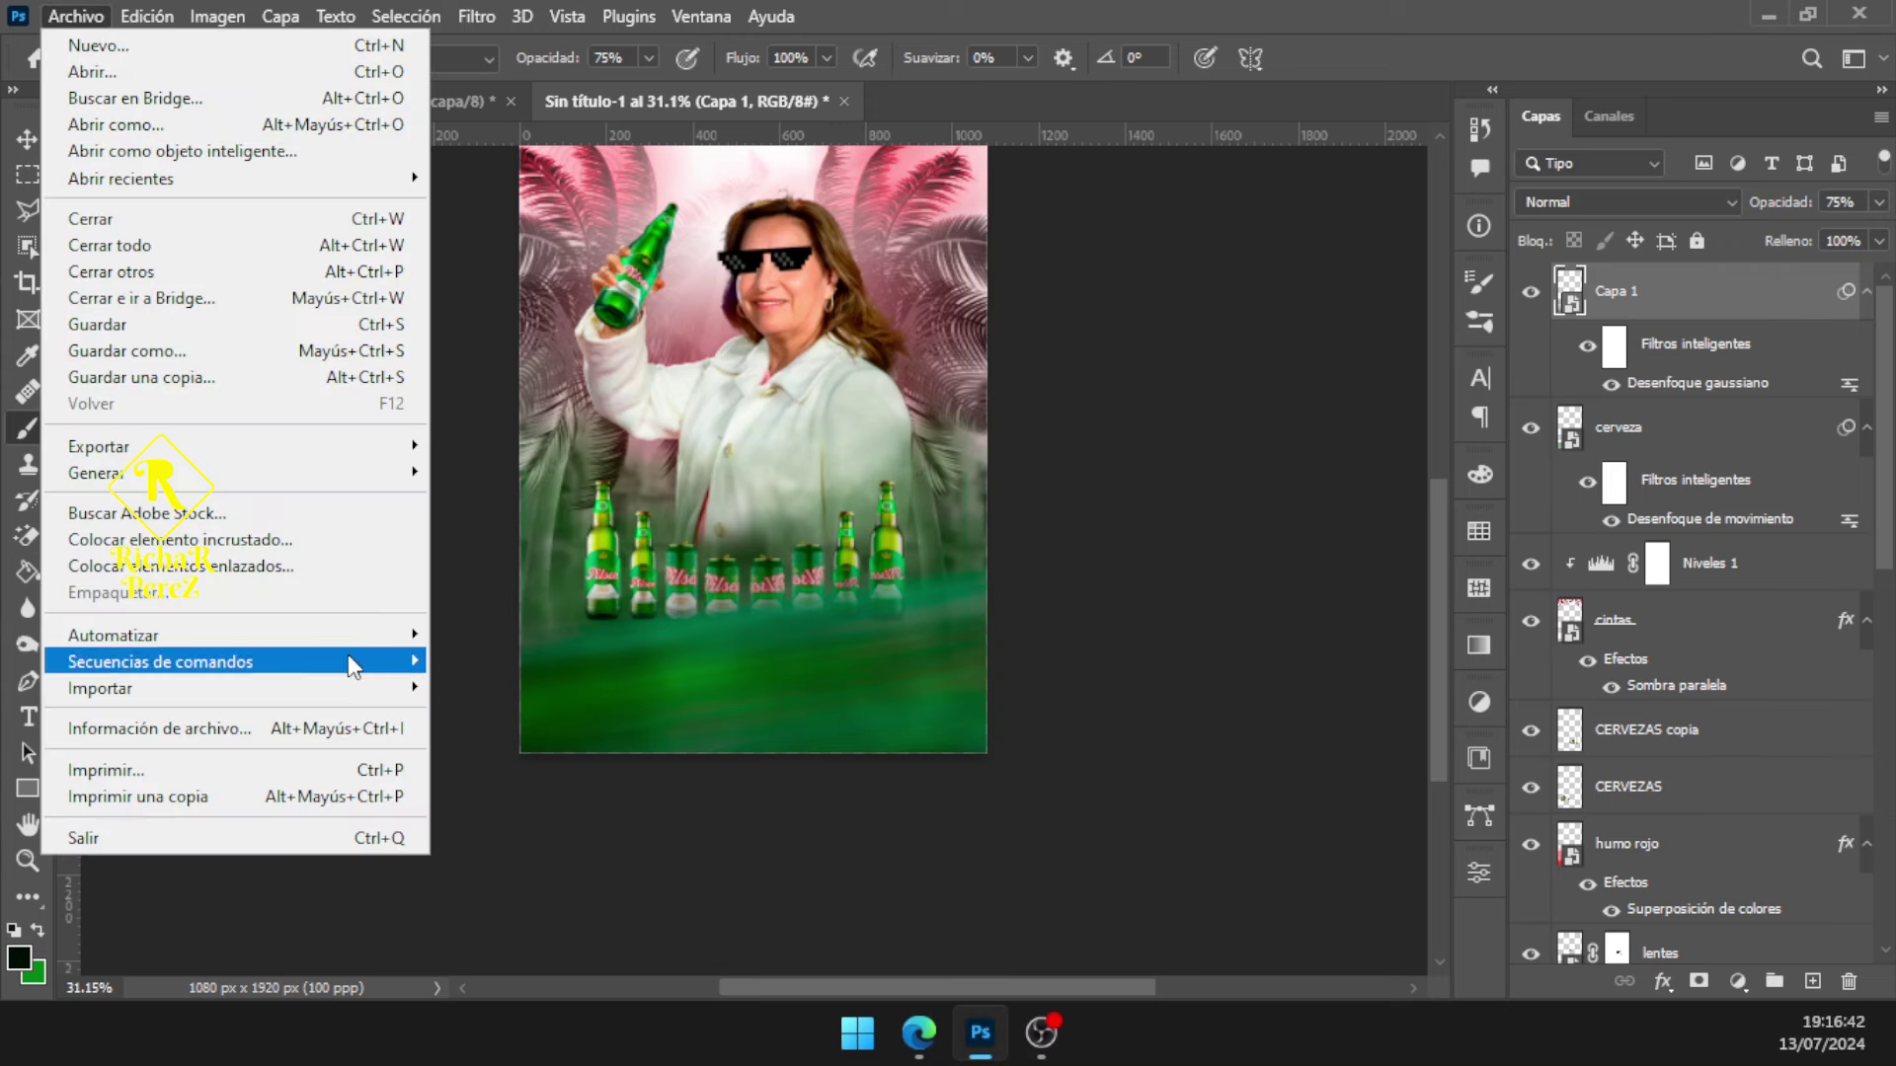
pyautogui.click(334, 538)
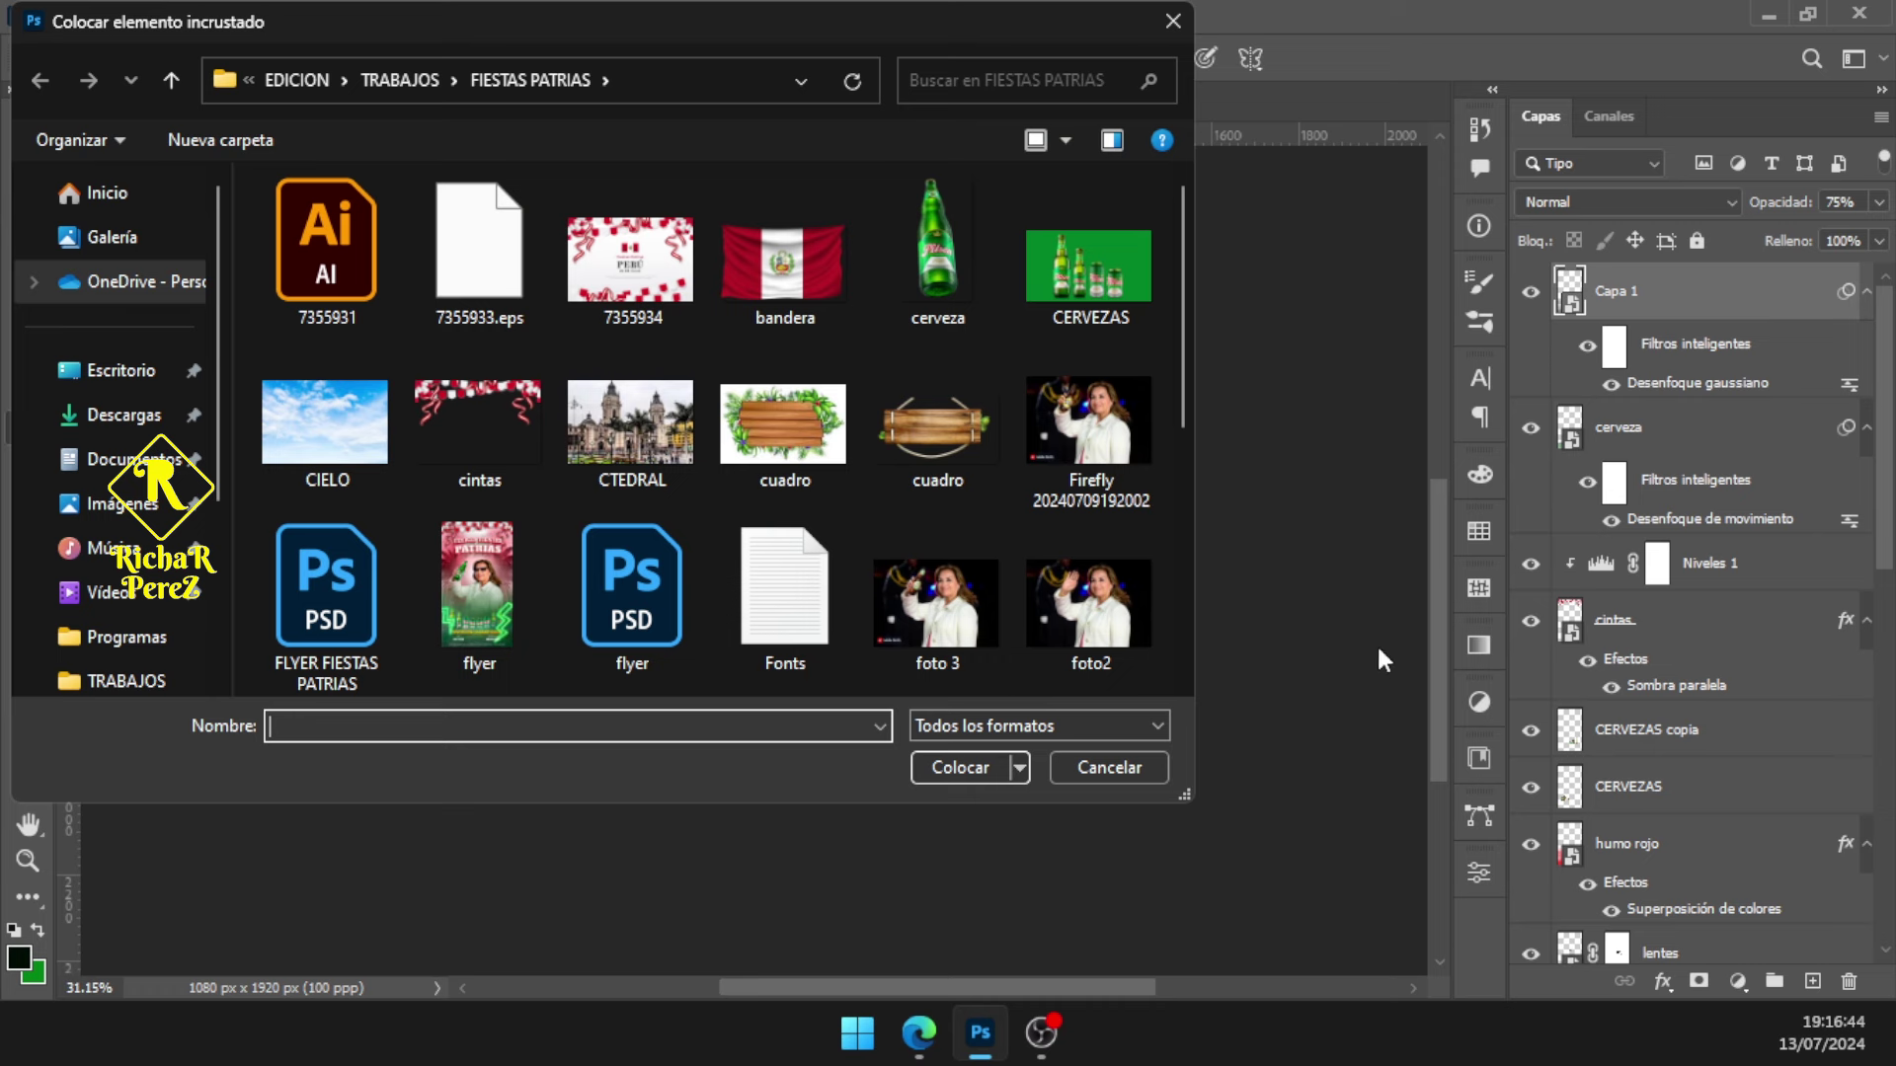
pyautogui.scroll(-3, 780, 642)
pyautogui.scroll(-2, 691, 671)
pyautogui.click(471, 628)
pyautogui.click(959, 770)
# Position the lightning bolt at the flyer's lower right, tilted about 15° clockwise
pyautogui.moveTo(868, 604); pyautogui.dragTo(968, 629)
pyautogui.moveTo(1145, 552)
pyautogui.mouseDown()
pyautogui.moveTo(1012, 597)
pyautogui.moveTo(973, 566)
pyautogui.mouseUp()
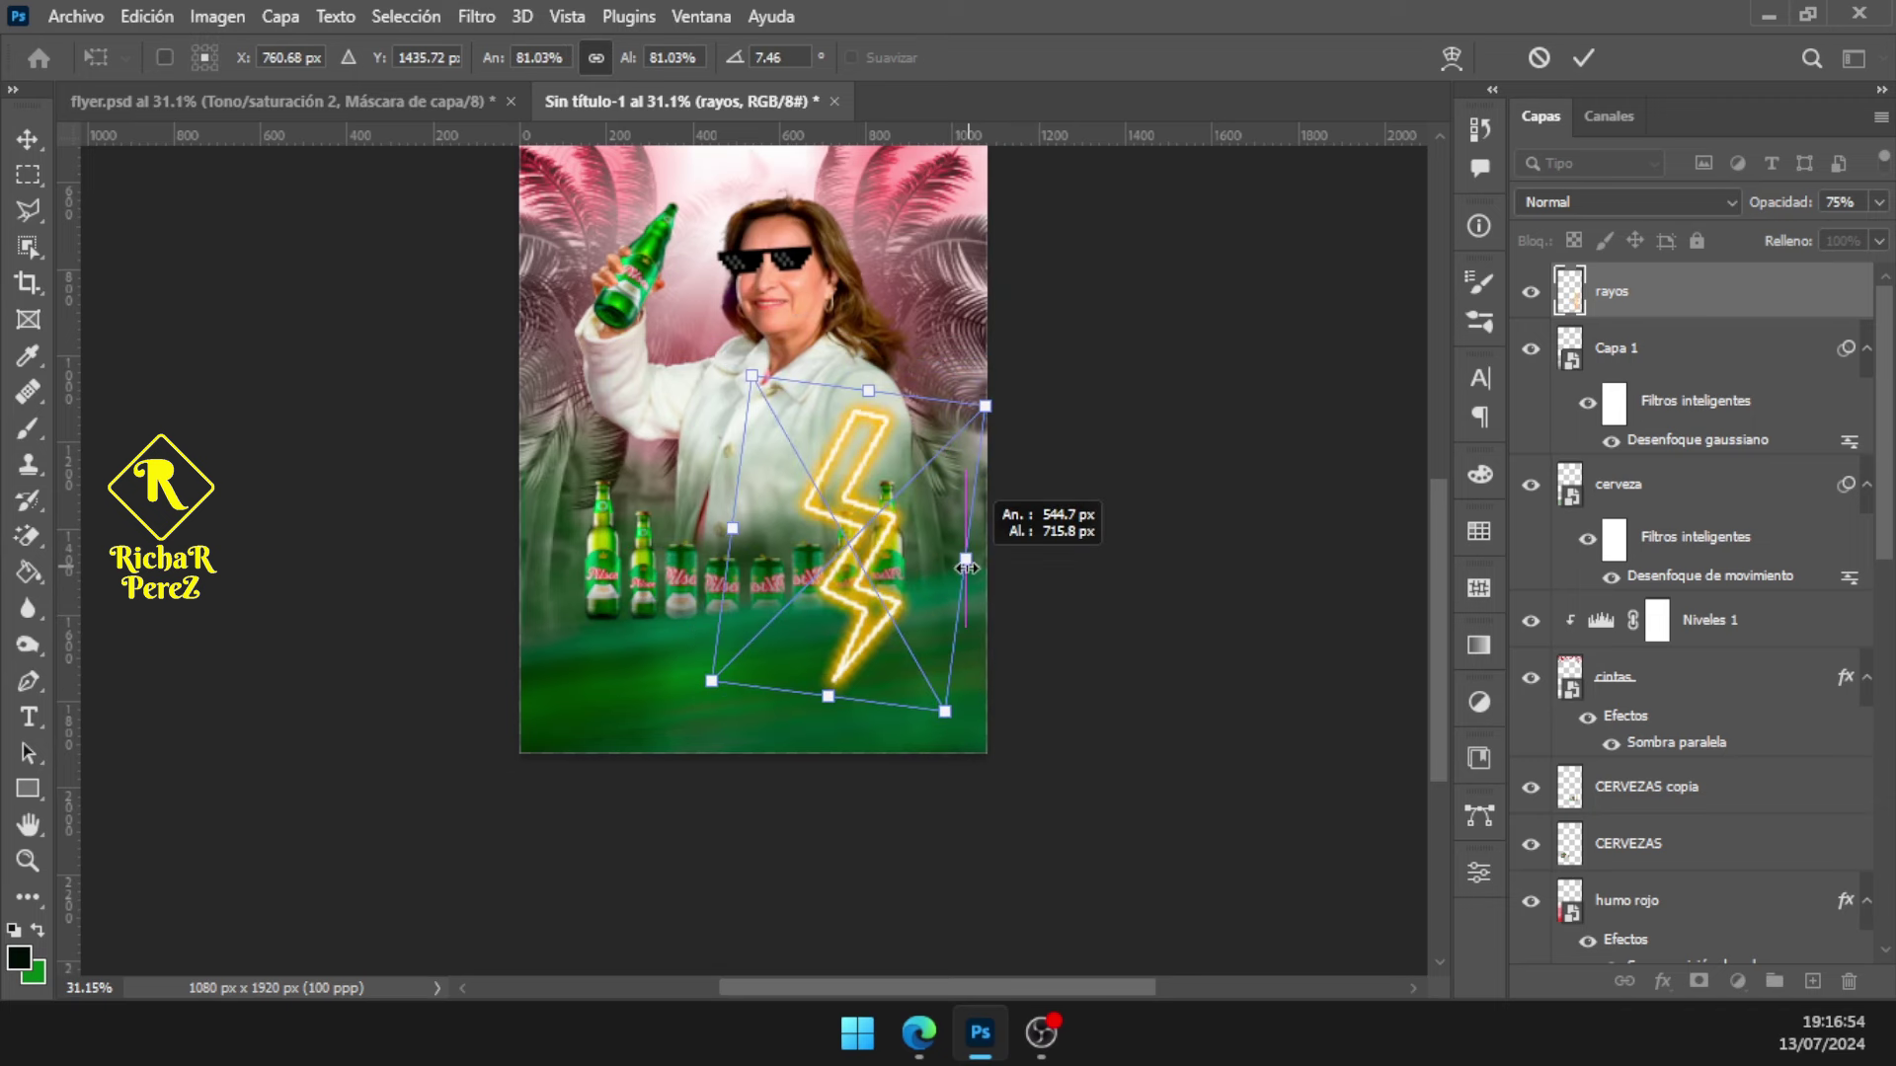
pyautogui.moveTo(923, 576); pyautogui.dragTo(950, 608)
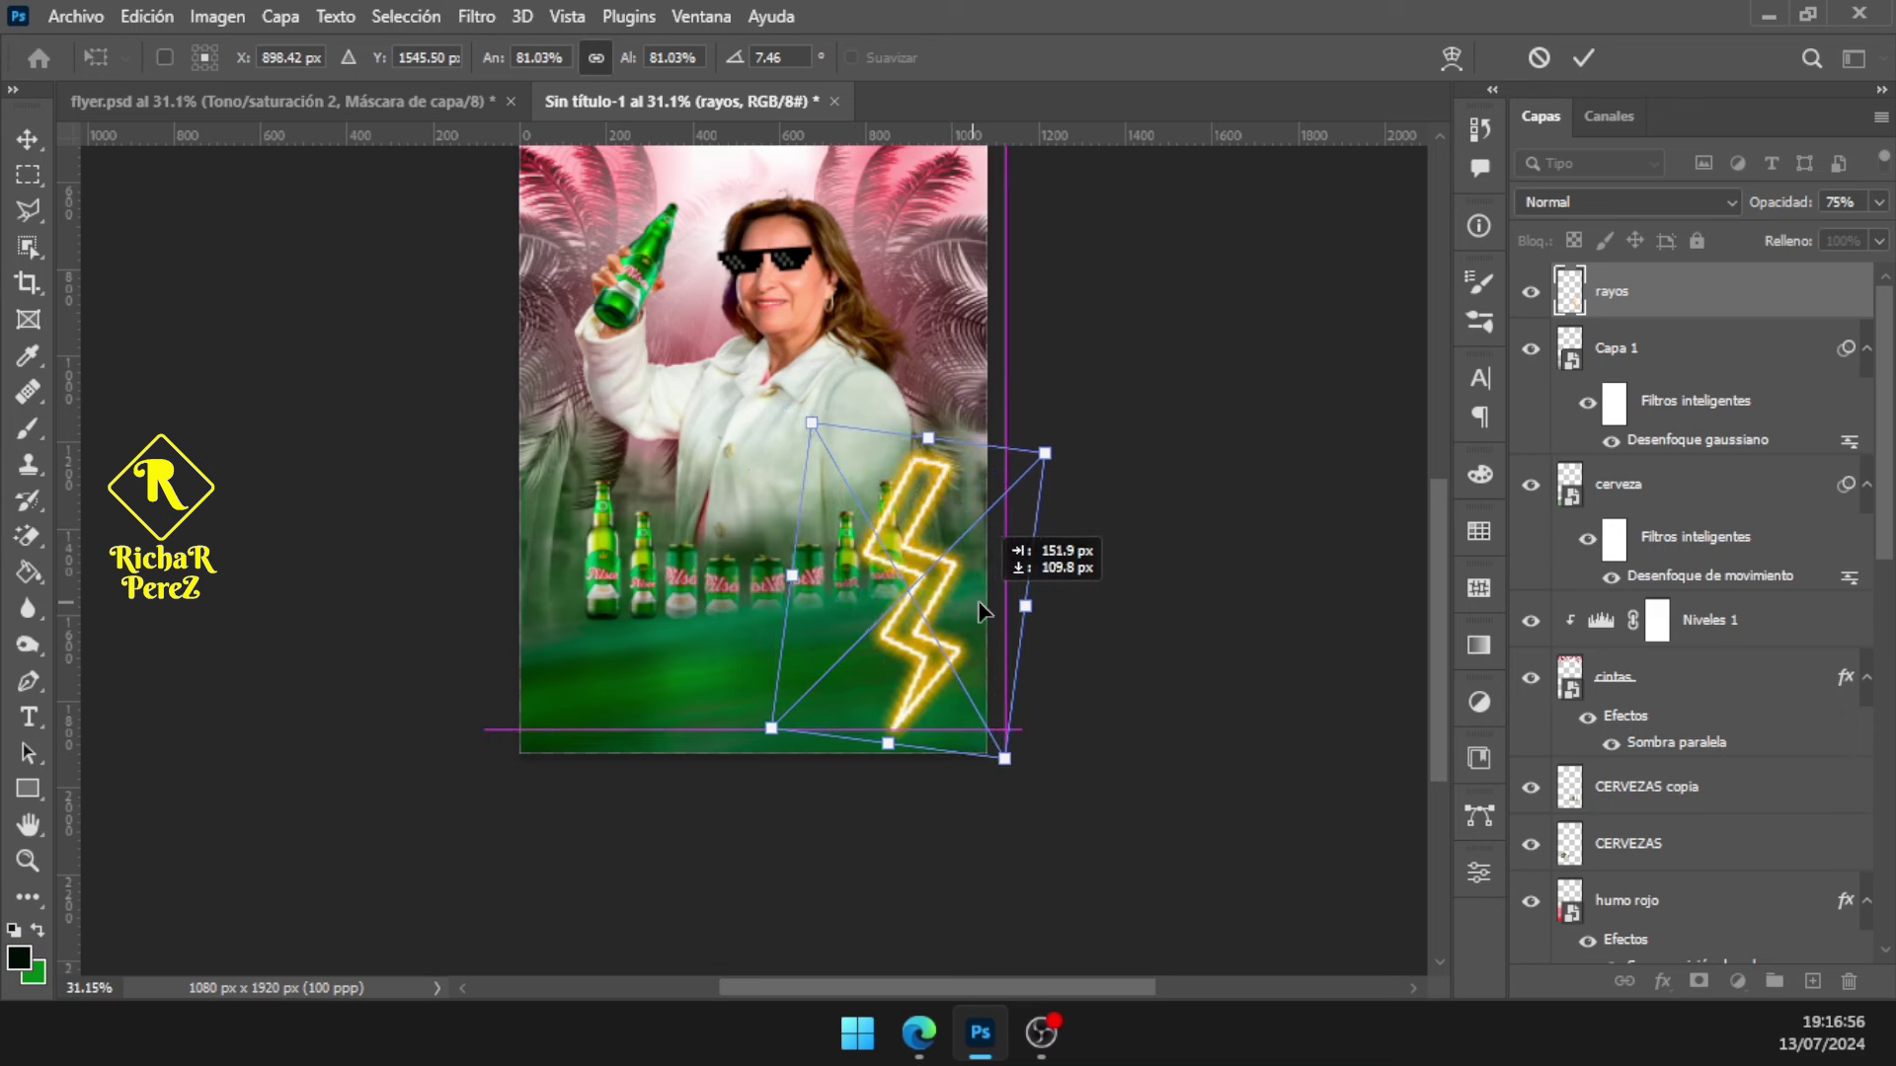
pyautogui.moveTo(950, 607); pyautogui.dragTo(988, 610)
pyautogui.moveTo(1216, 703); pyautogui.dragTo(1191, 774)
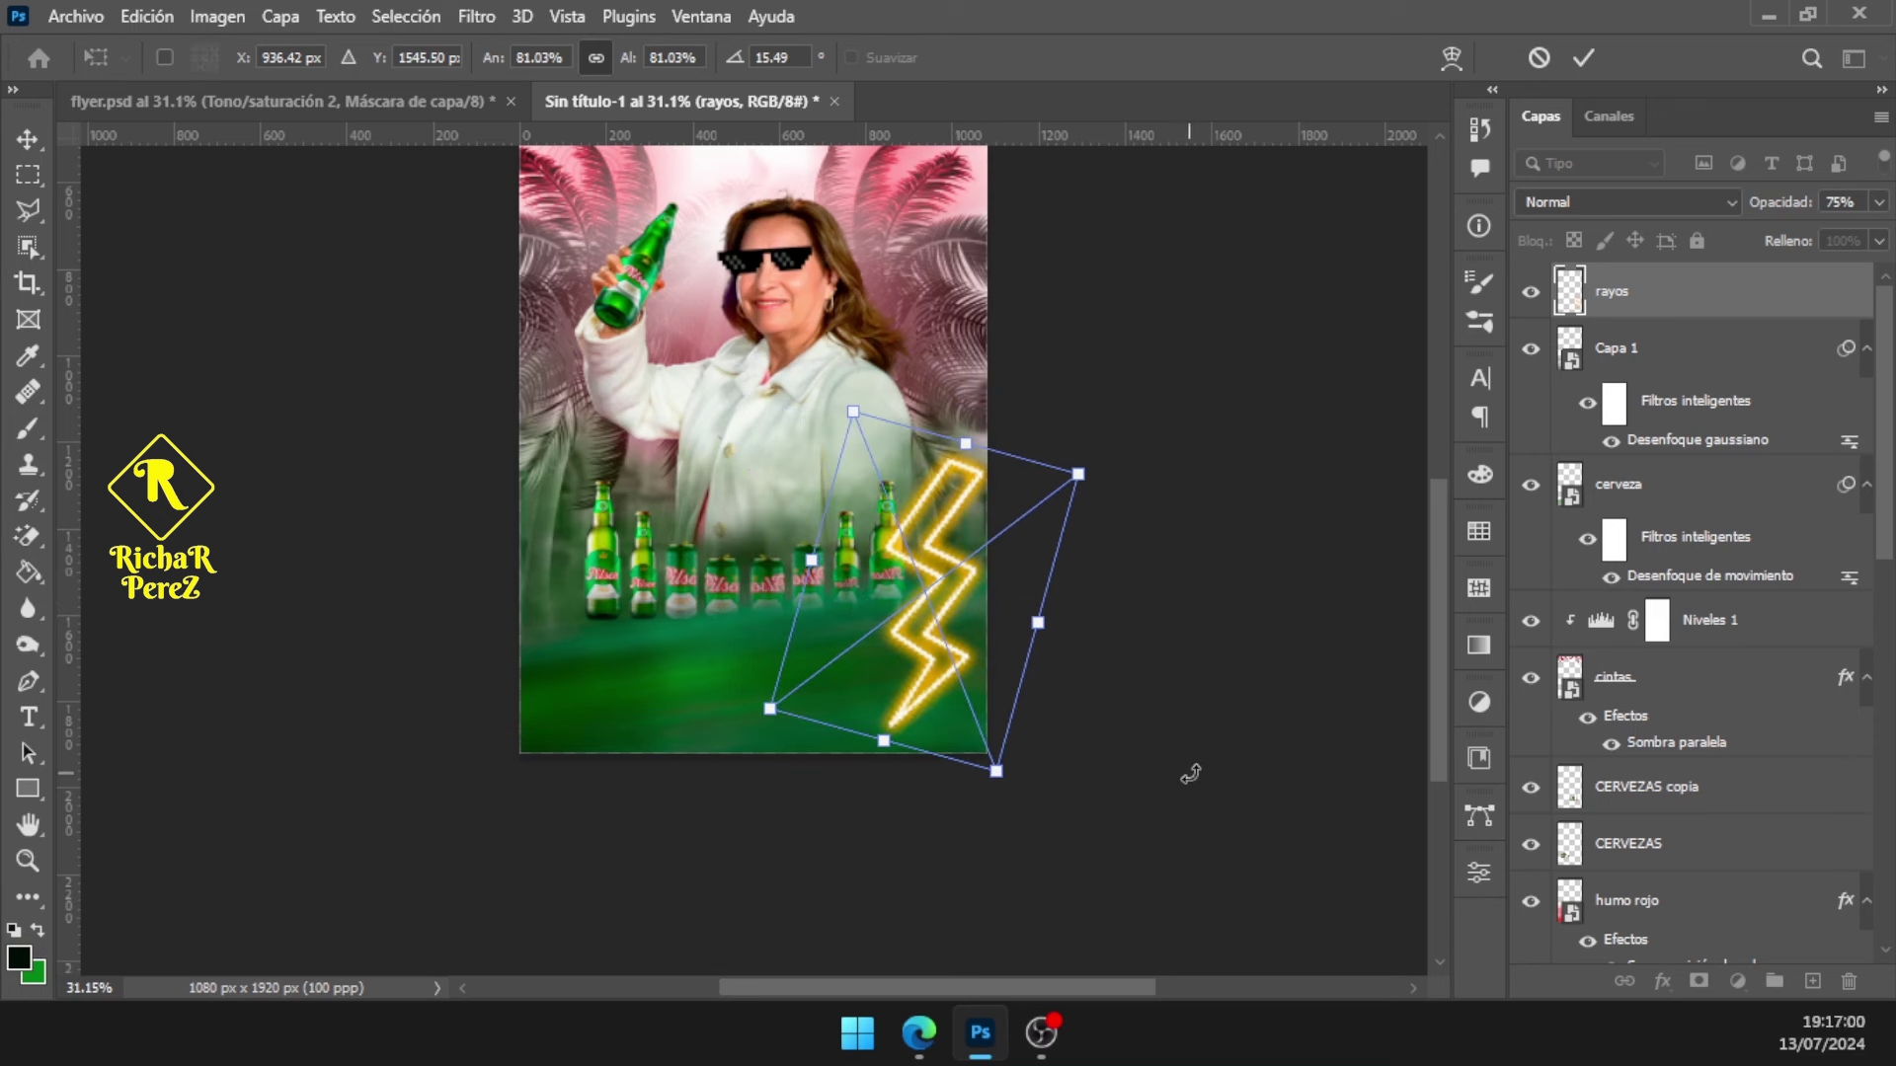
pyautogui.press('Return')
pyautogui.press('b')
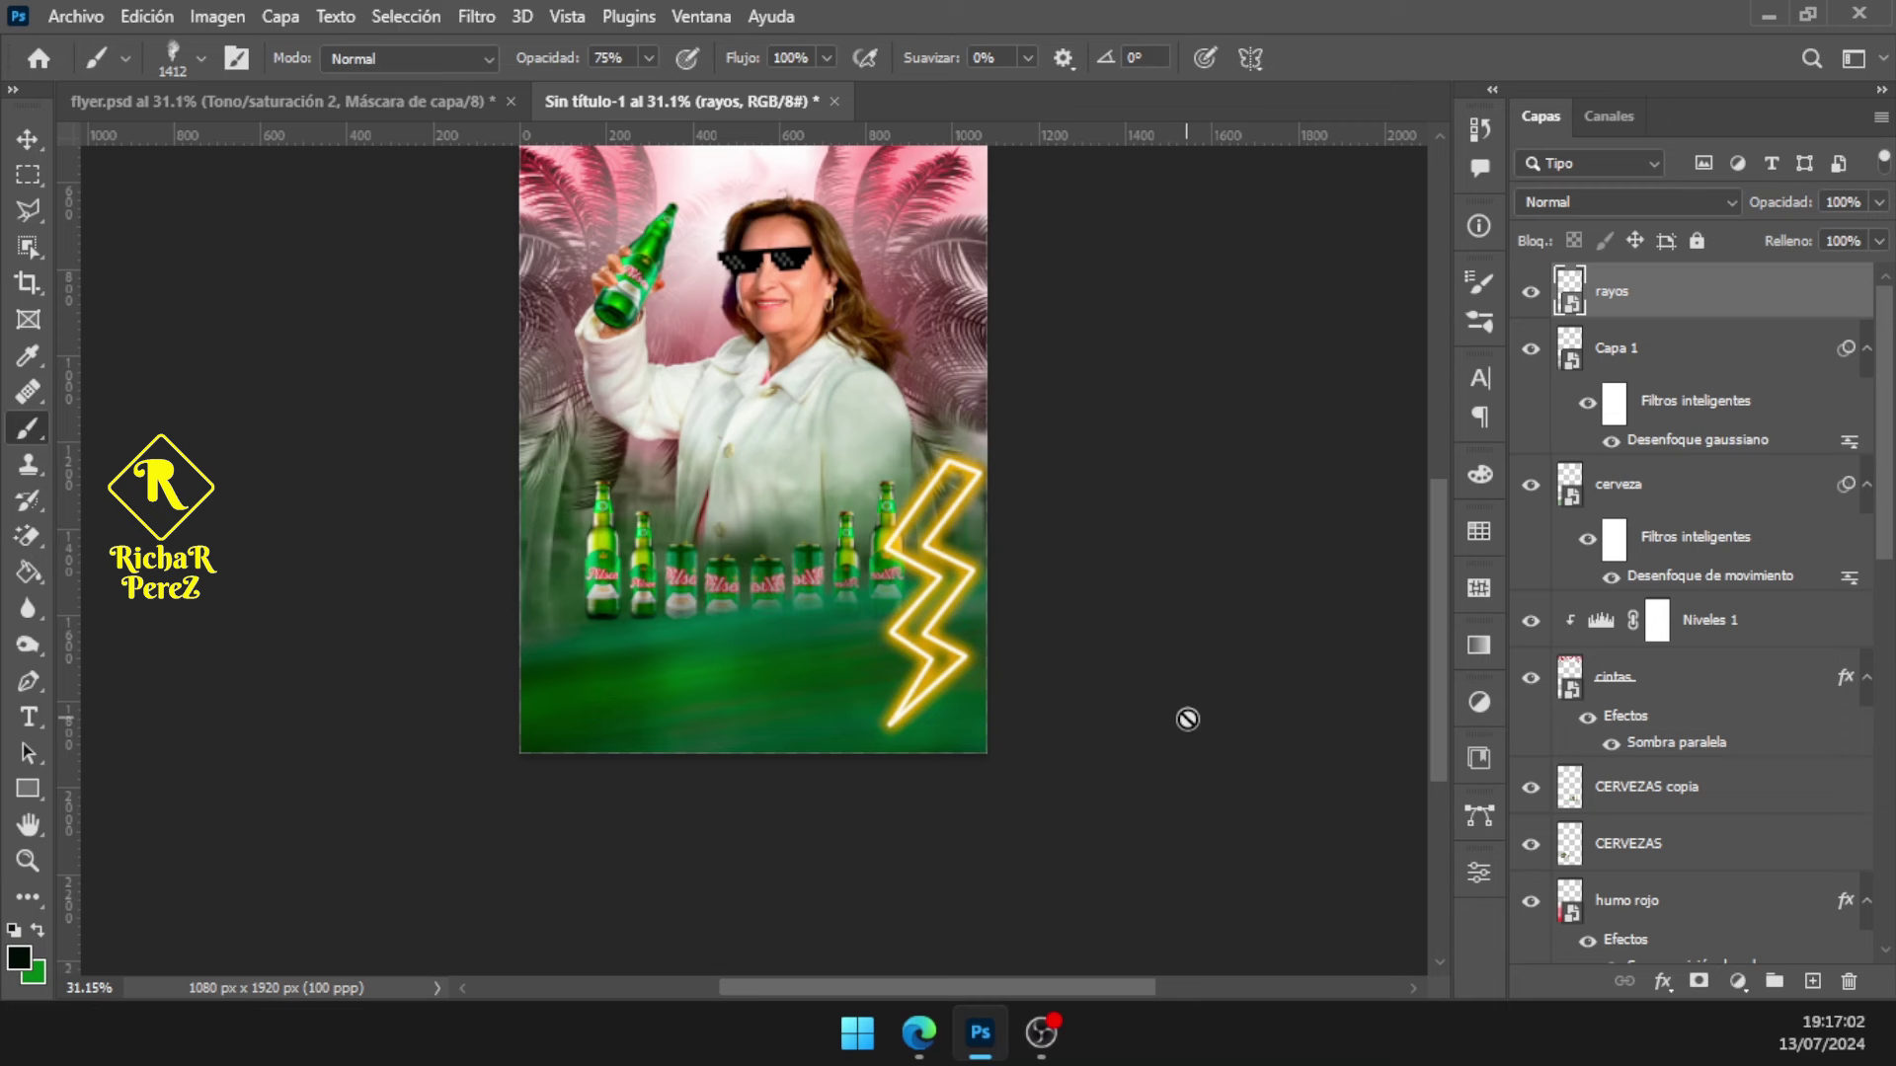
pyautogui.hotkey('alt', 'Tab')
pyautogui.hotkey('alt', 'Tab')
pyautogui.click(1737, 981)
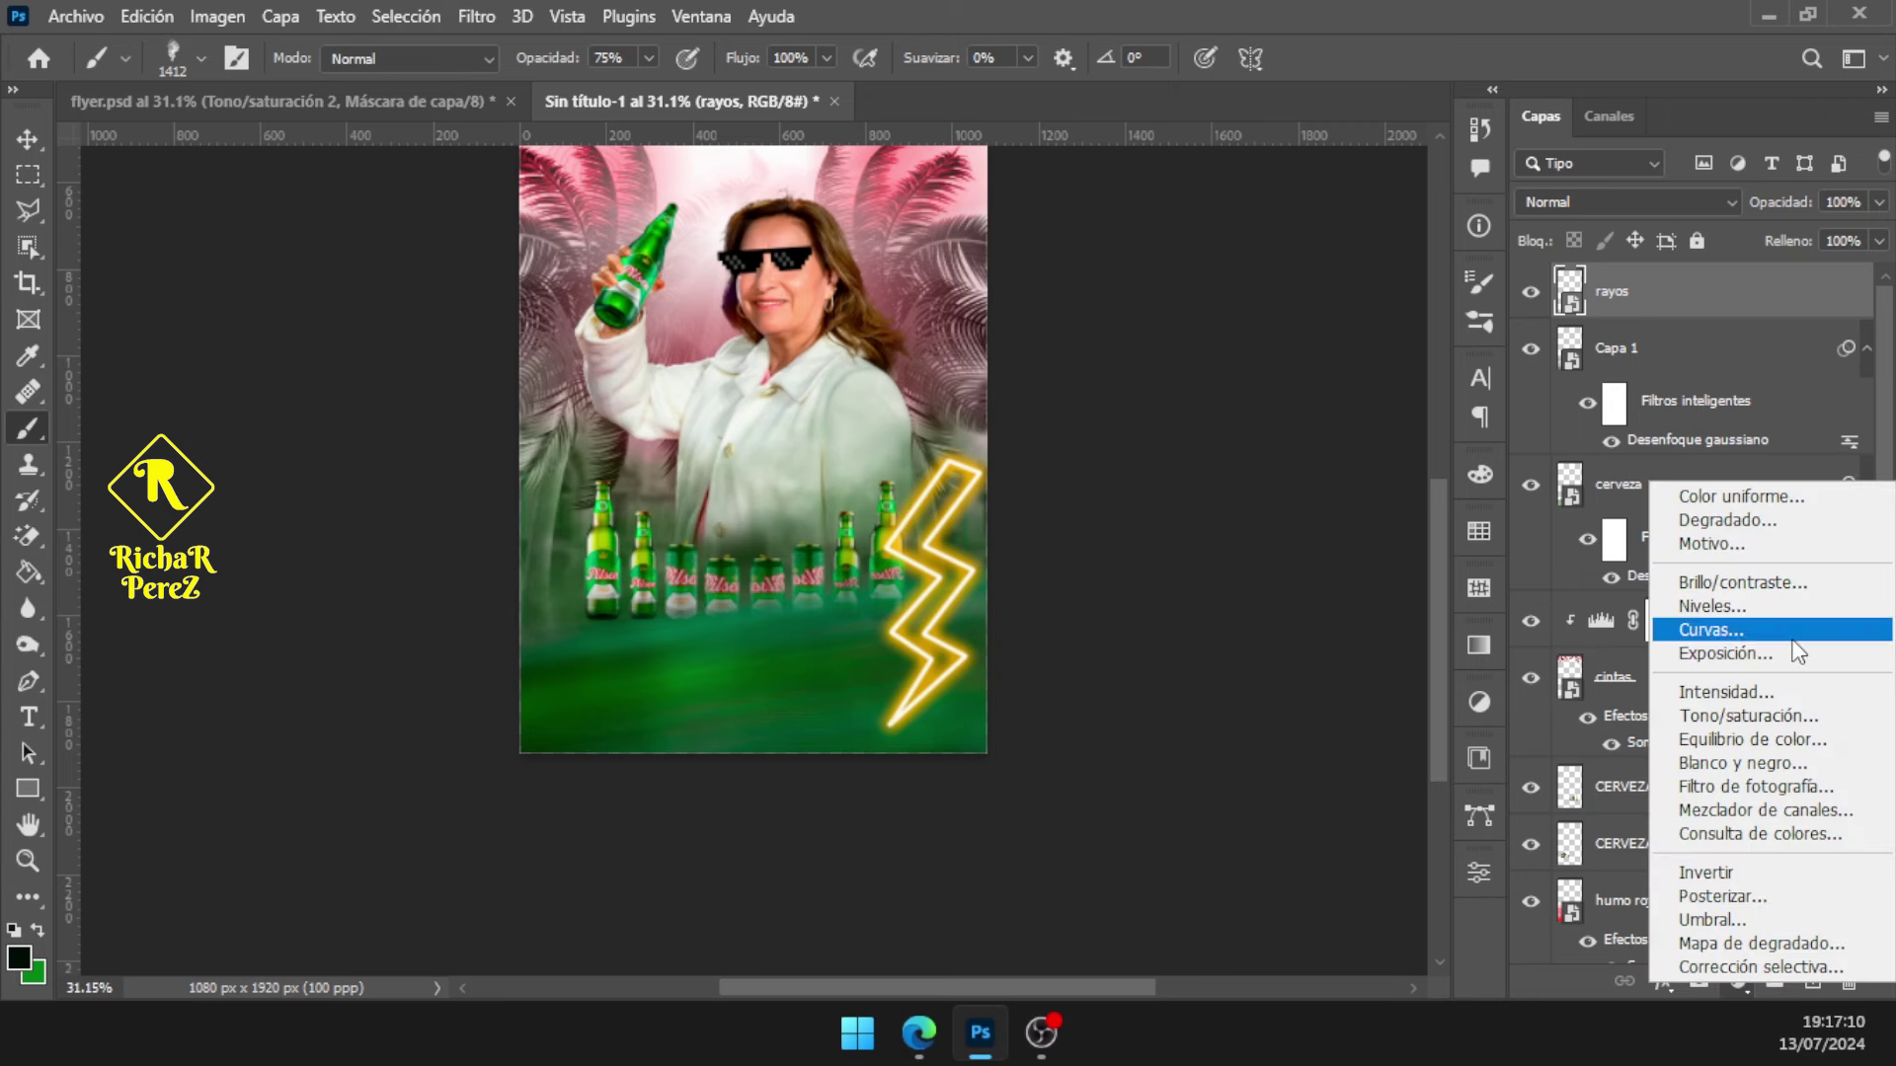
# Clip a colorized Hue/Saturation layer to rayos: Hue 121, Saturation 79, Lightness 9
pyautogui.click(1767, 715)
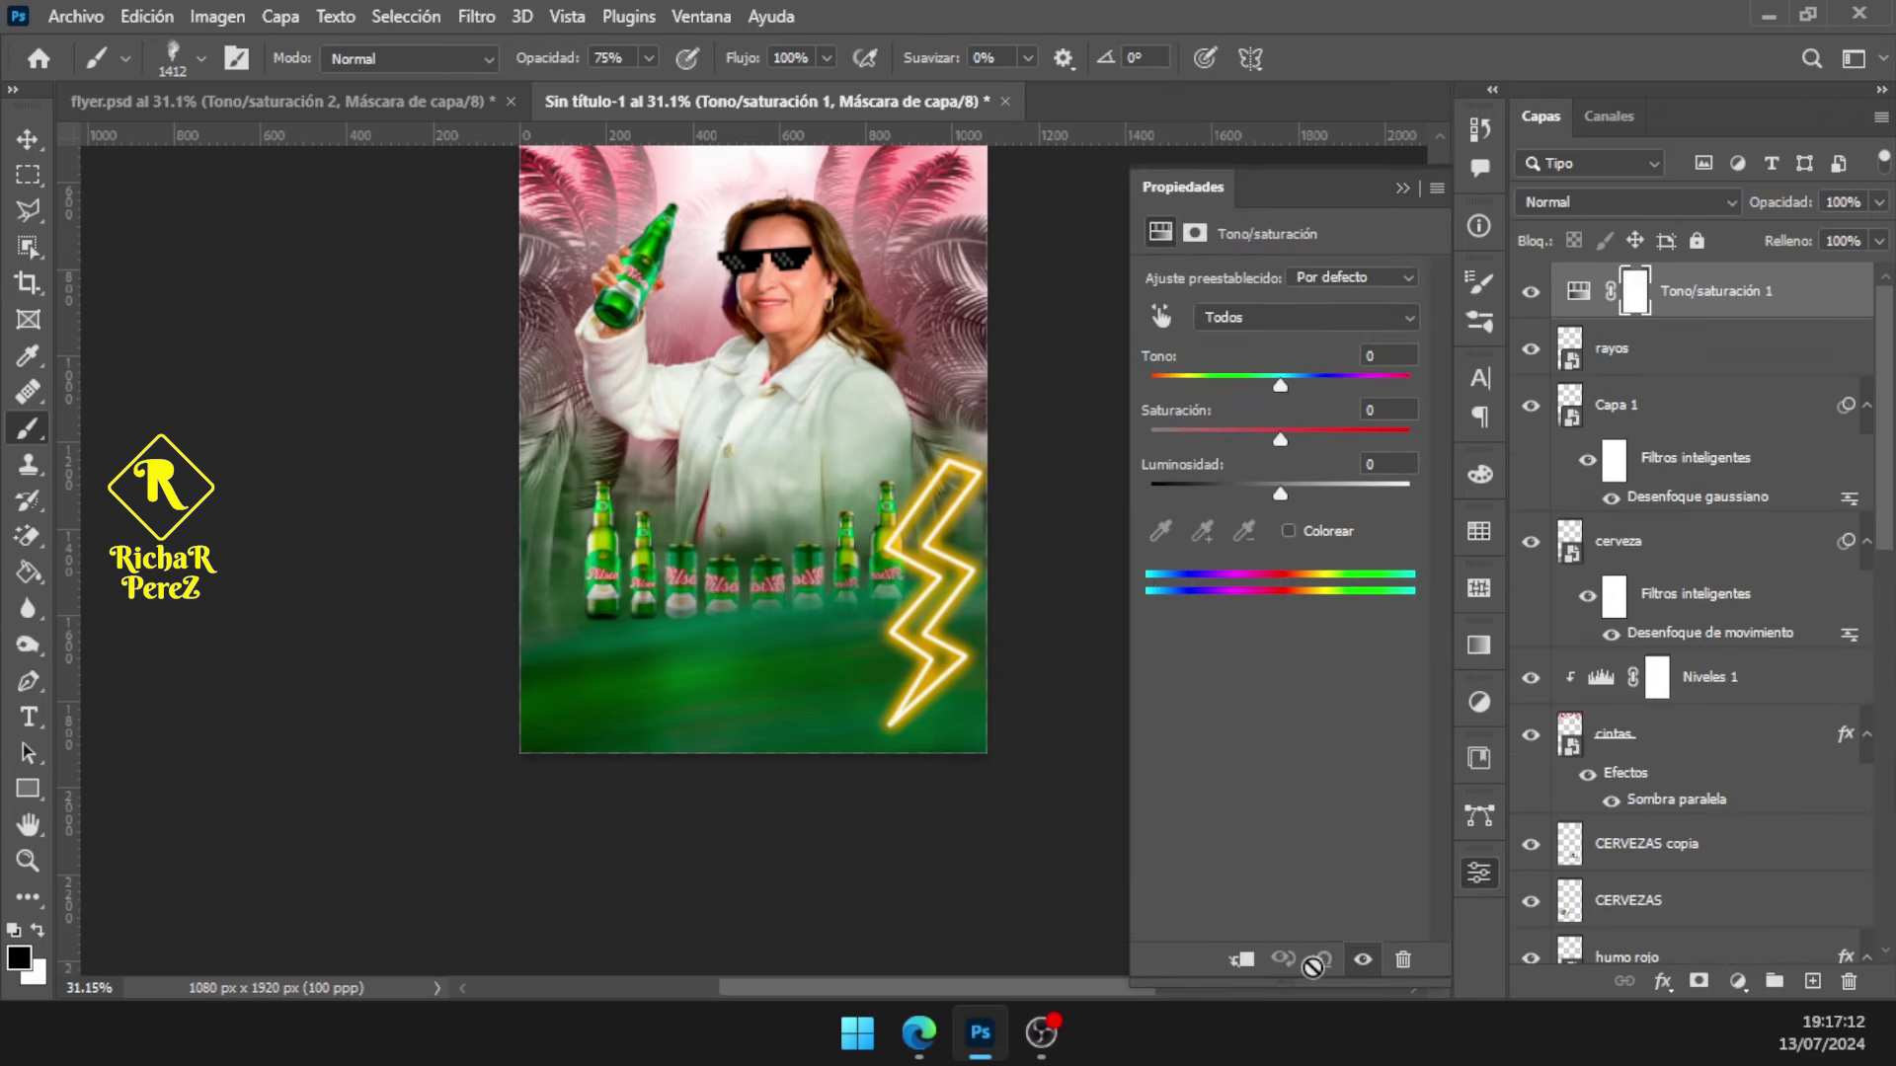
pyautogui.click(1245, 955)
pyautogui.click(1288, 532)
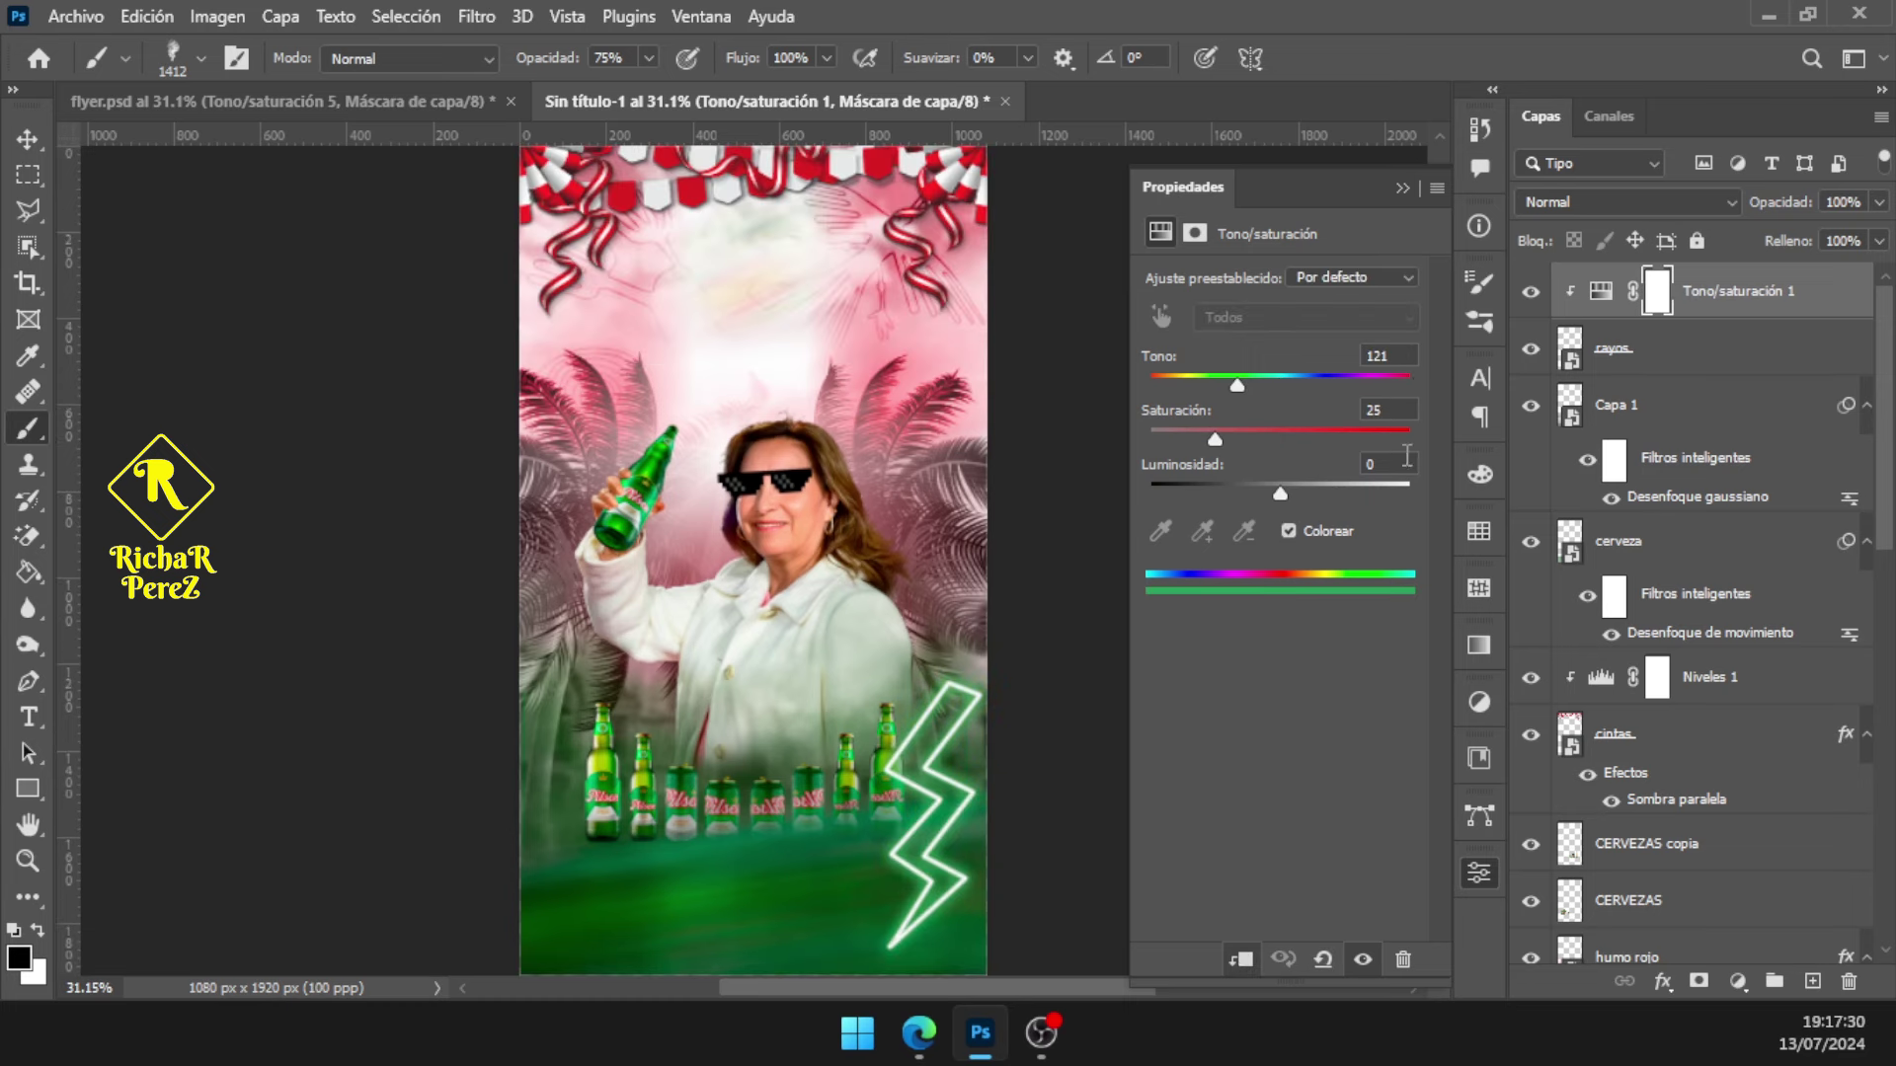
pyautogui.click(1382, 411)
pyautogui.write('79')
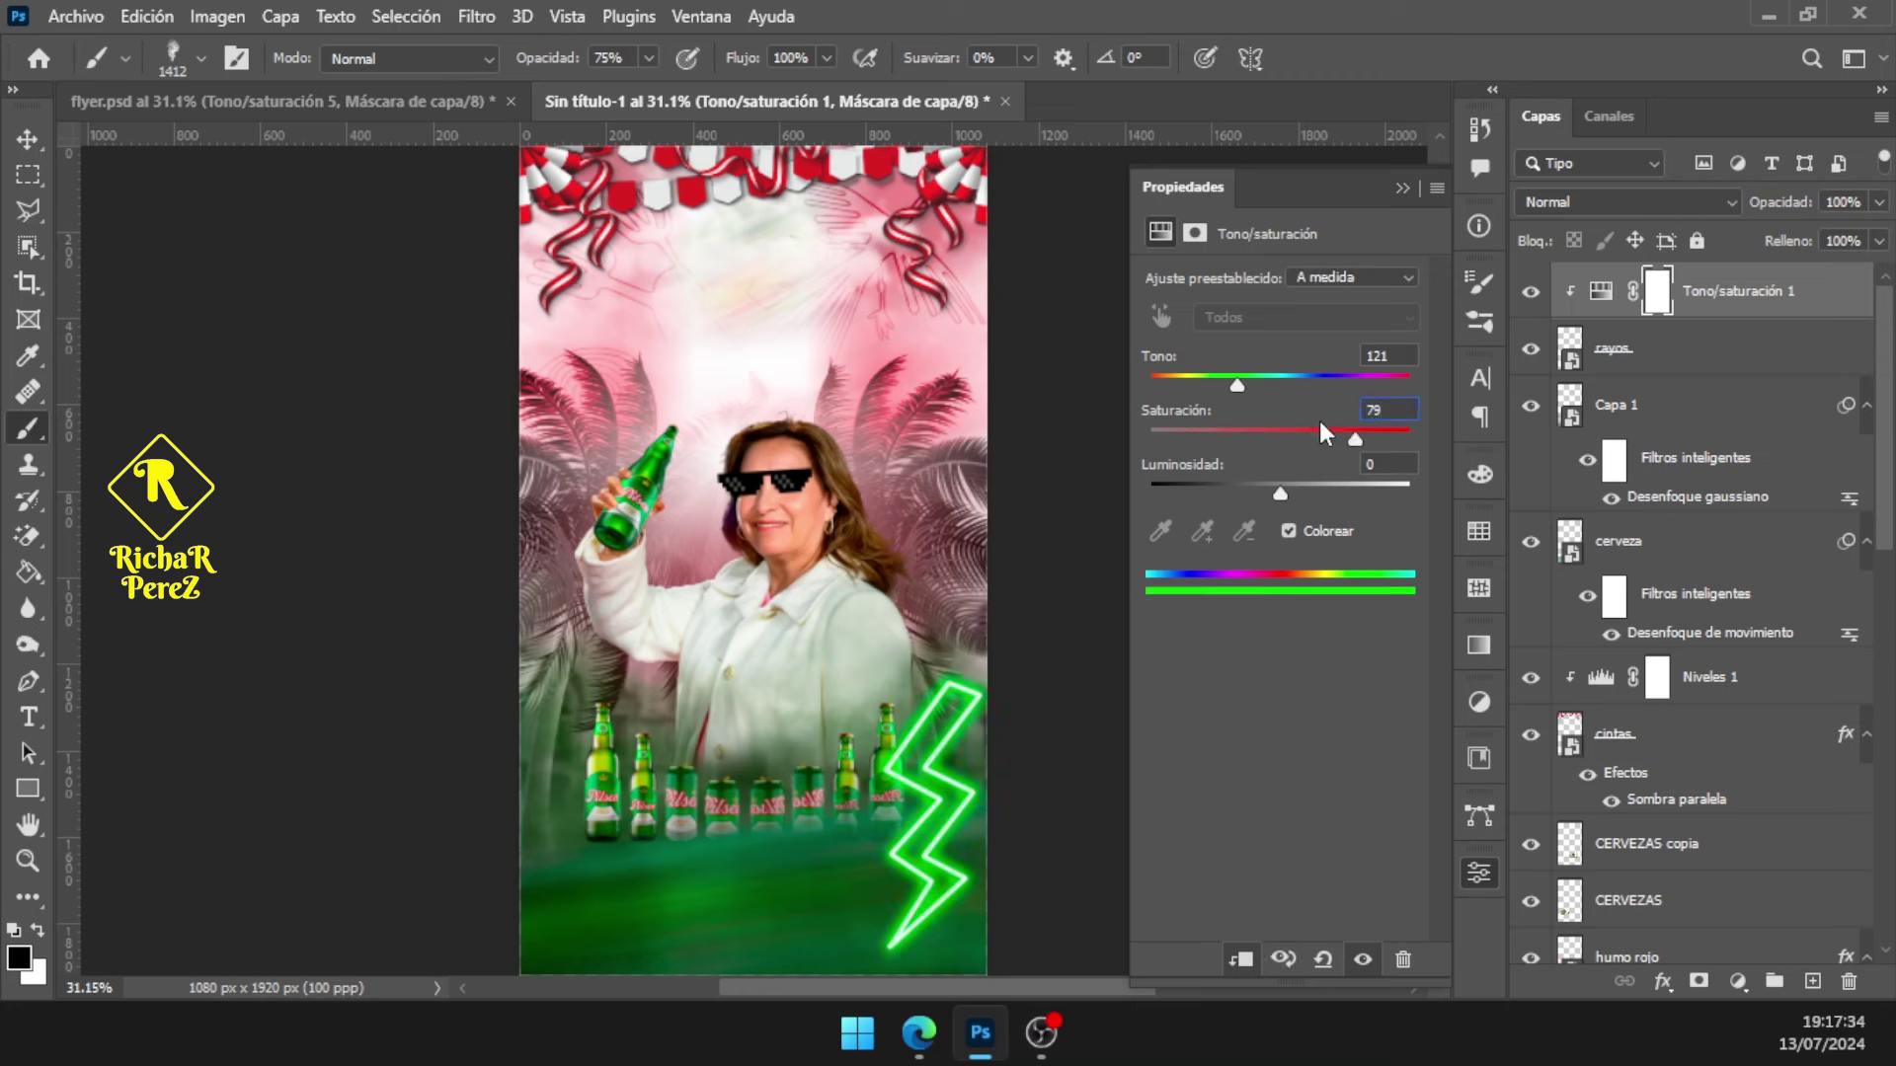
pyautogui.click(1369, 462)
pyautogui.write('9')
pyautogui.click(1402, 188)
pyautogui.click(1695, 352)
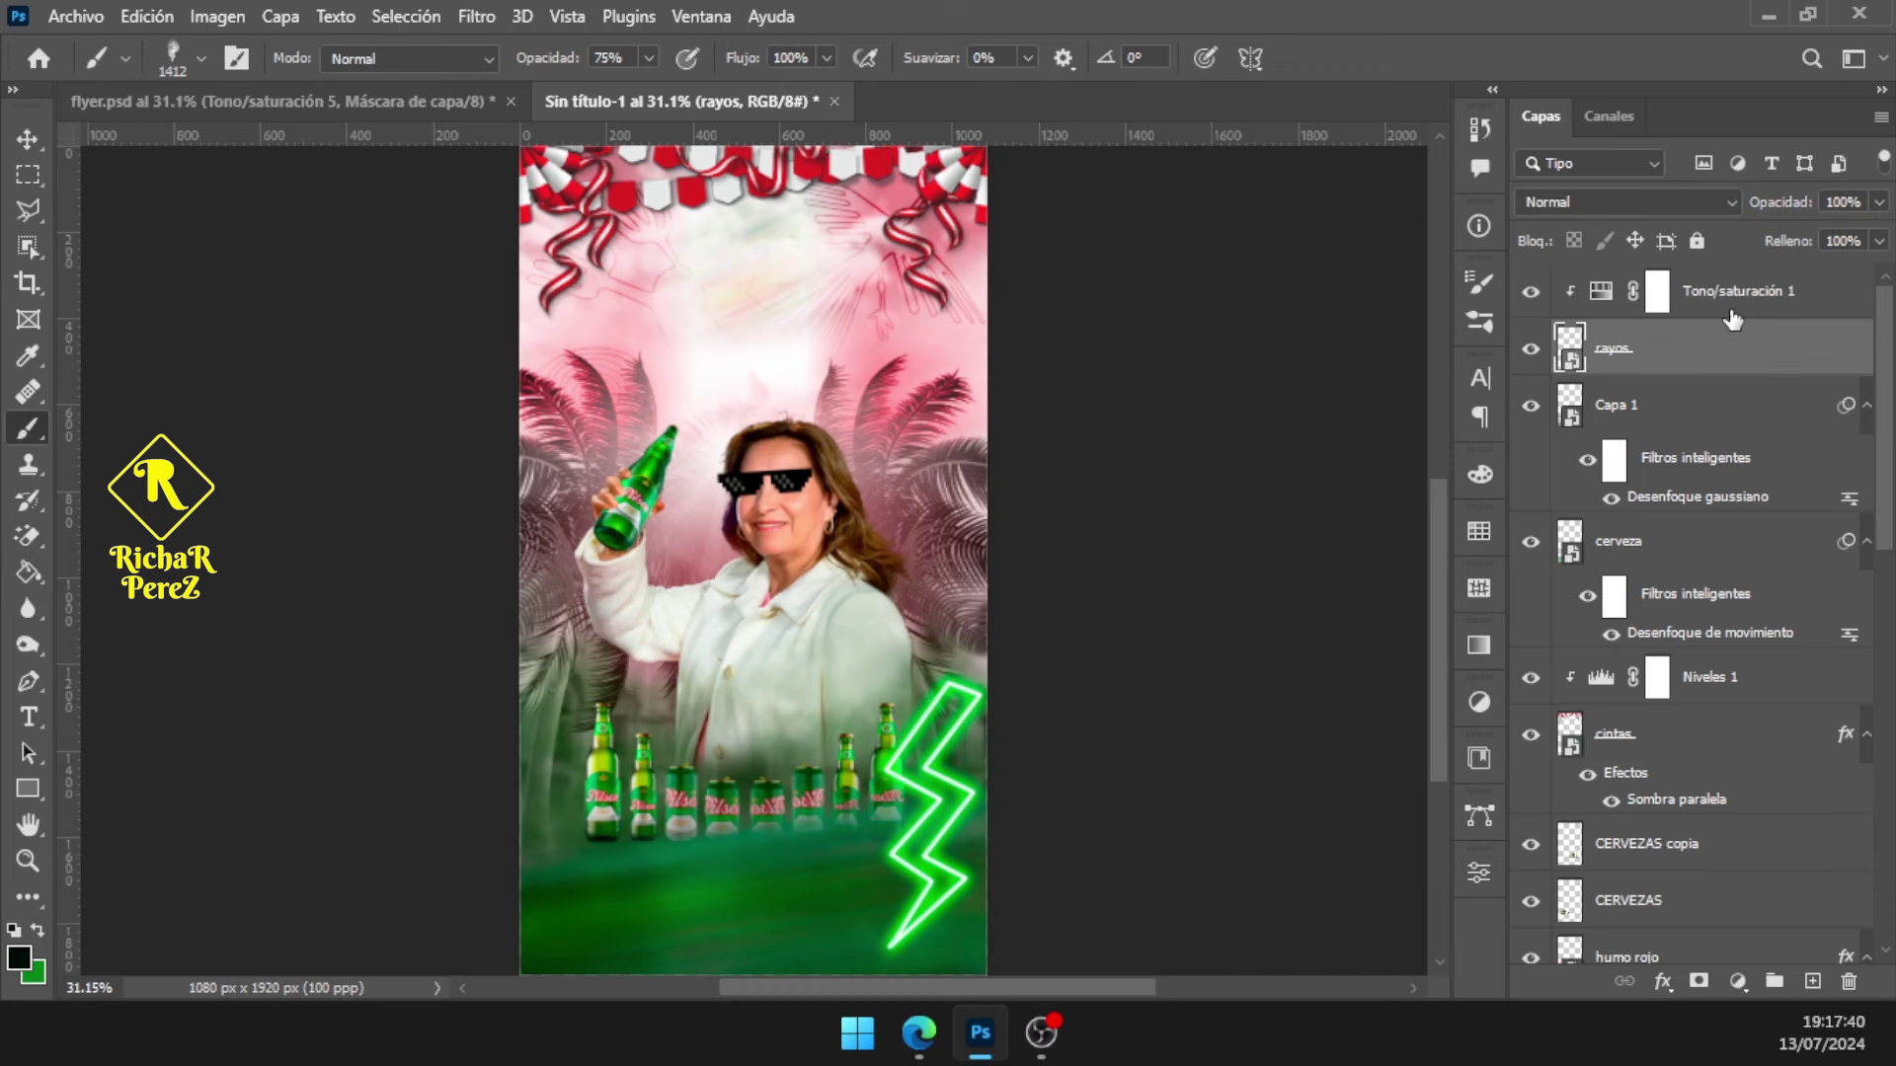
pyautogui.keyDown('shift'); pyautogui.click(1733, 319); pyautogui.keyUp('shift')
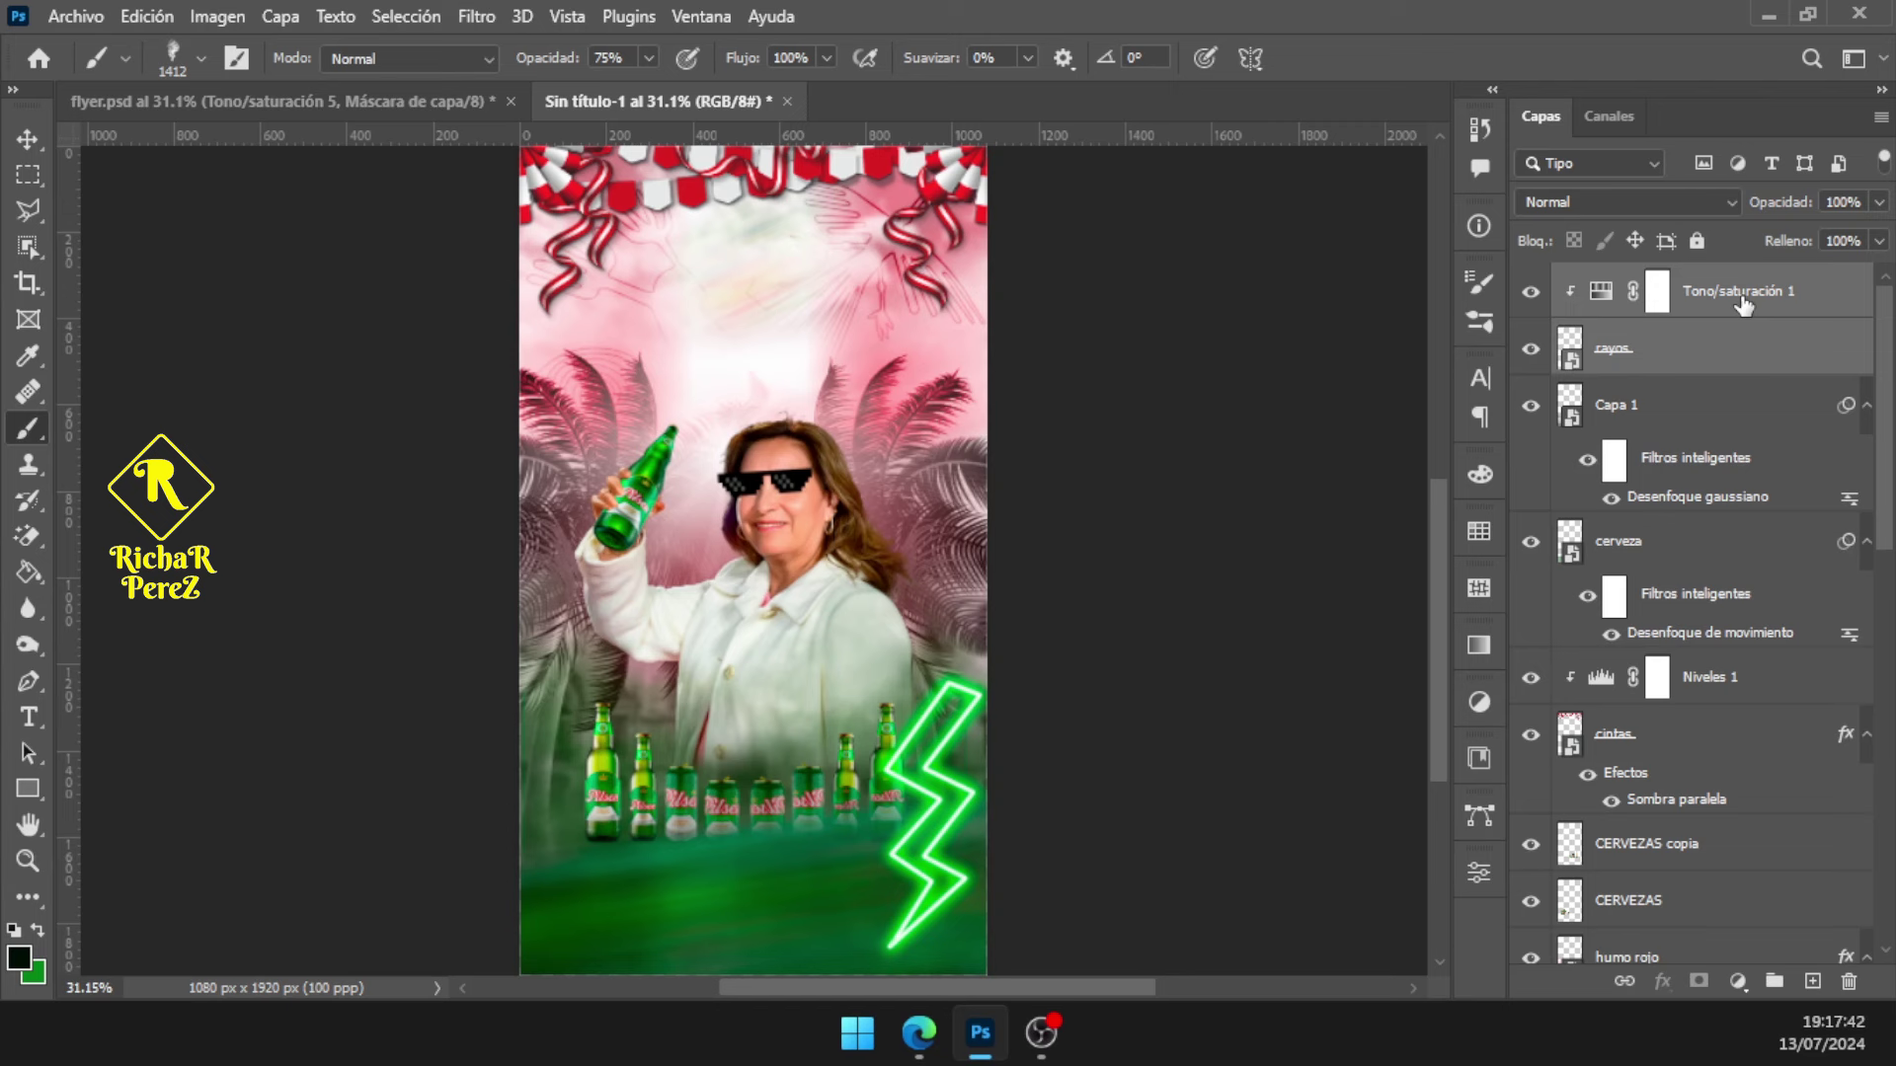
# Duplicate the bolt with its adjustment, flip it both ways, rotate -39.5°, and place it lower left
pyautogui.hotkey('ctrl', 'j')
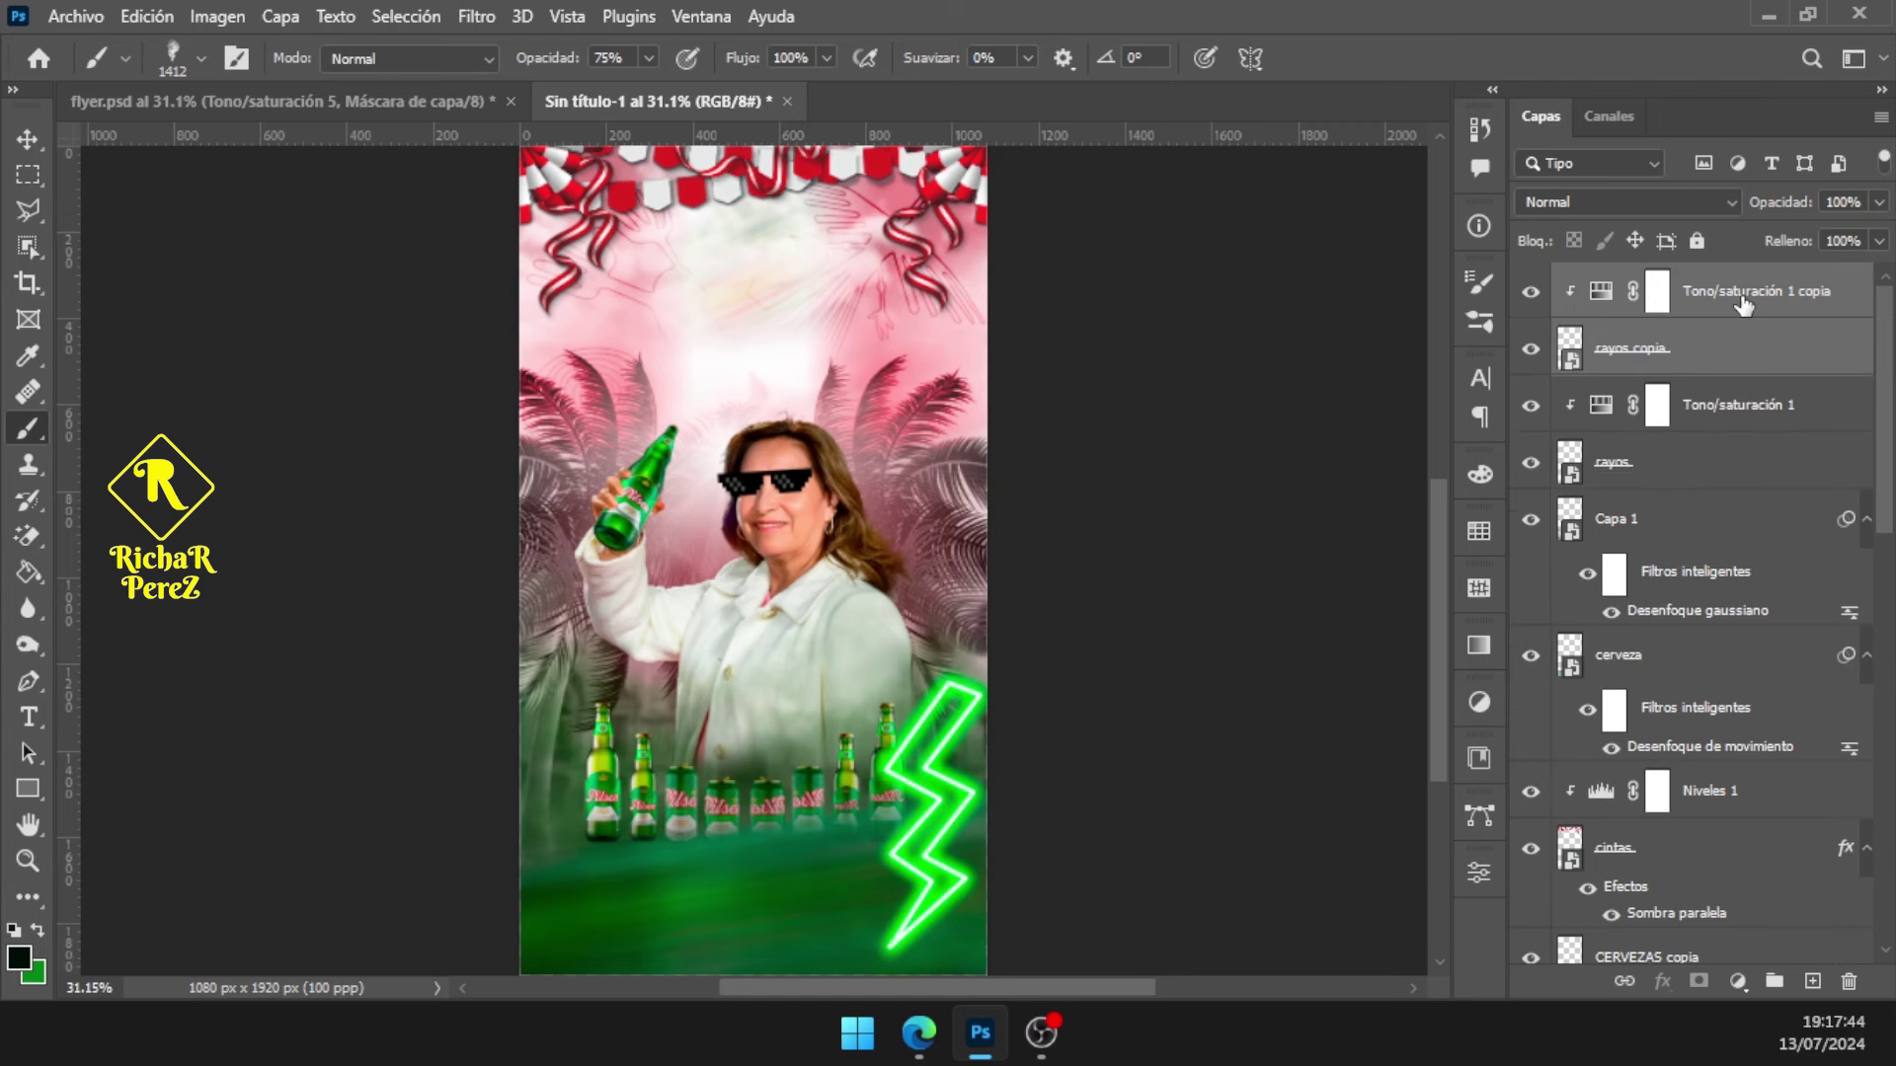
pyautogui.hotkey('ctrl', 't')
pyautogui.rightClick(936, 888)
pyautogui.click(1037, 851)
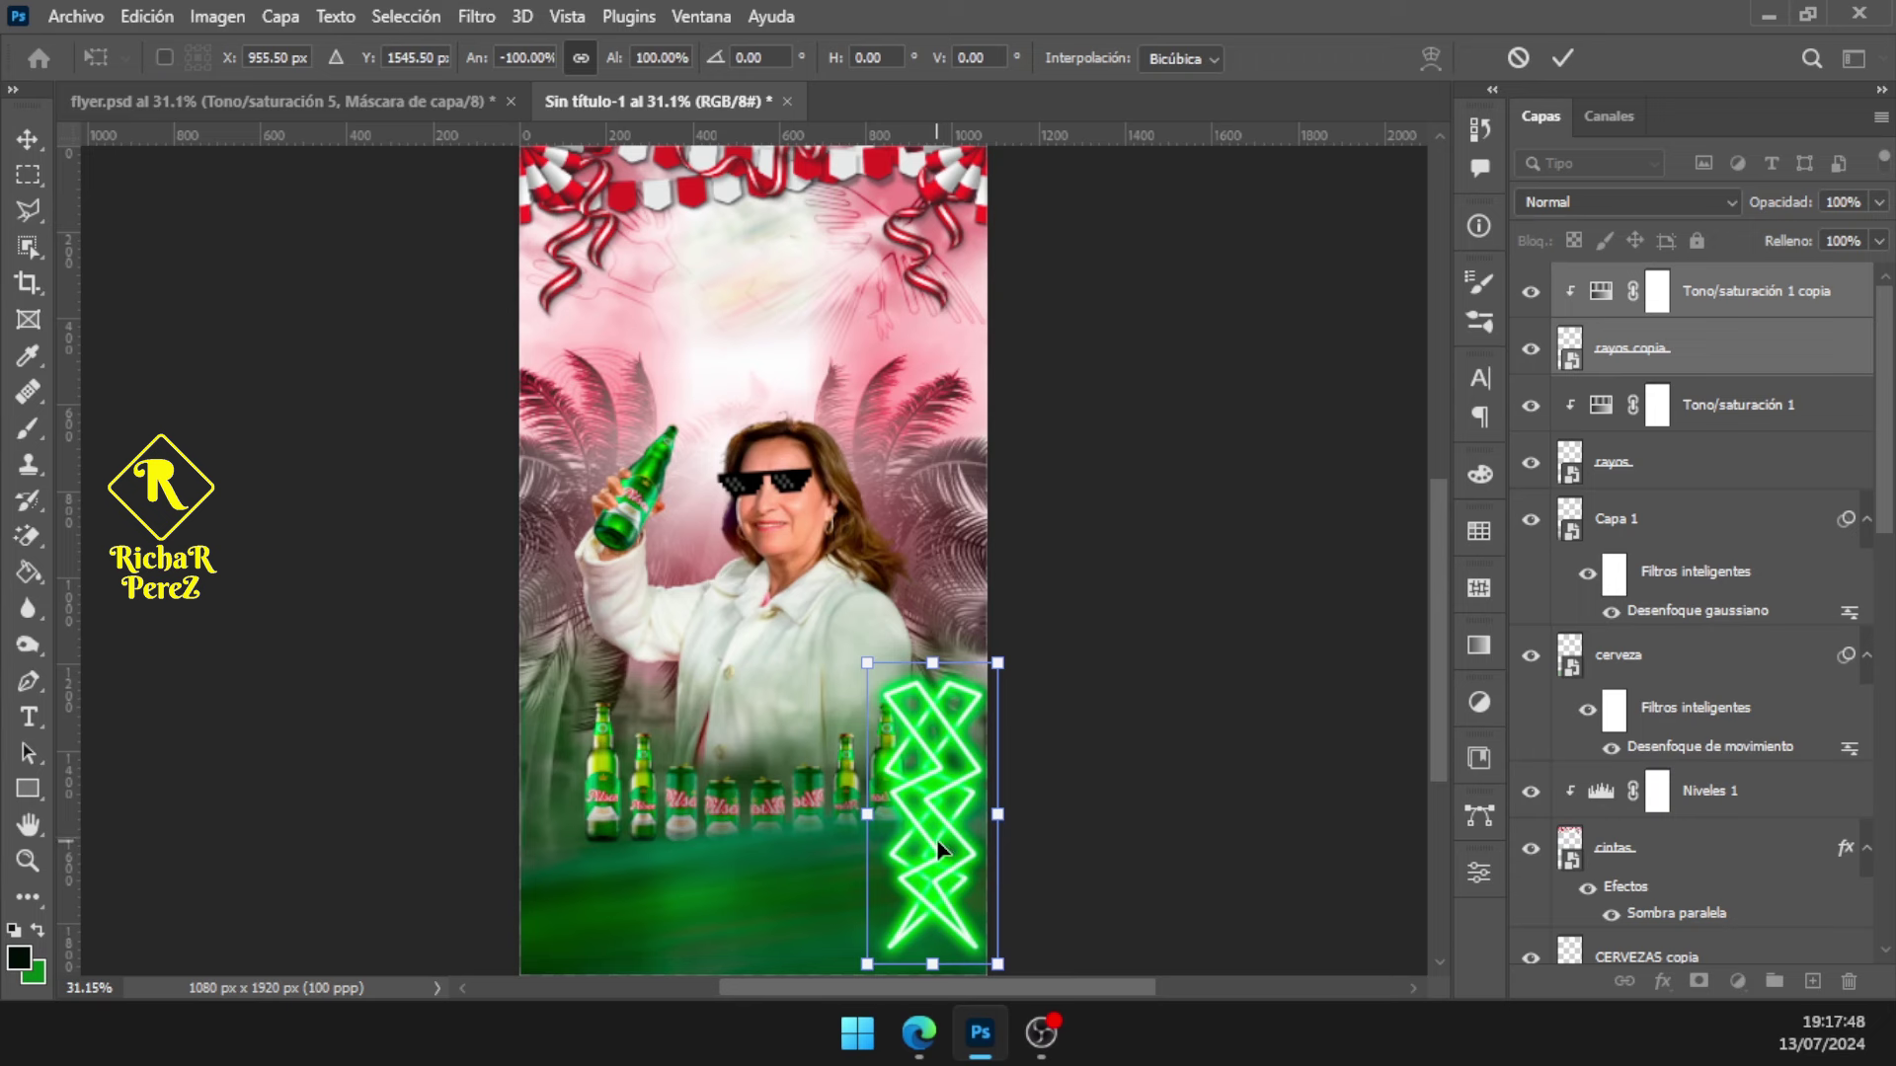
pyautogui.moveTo(936, 839); pyautogui.dragTo(658, 813)
pyautogui.moveTo(646, 905)
pyautogui.mouseDown()
pyautogui.moveTo(689, 851)
pyautogui.moveTo(583, 869)
pyautogui.moveTo(612, 869)
pyautogui.moveTo(630, 750)
pyautogui.mouseUp()
pyautogui.rightClick(573, 859)
pyautogui.click(742, 846)
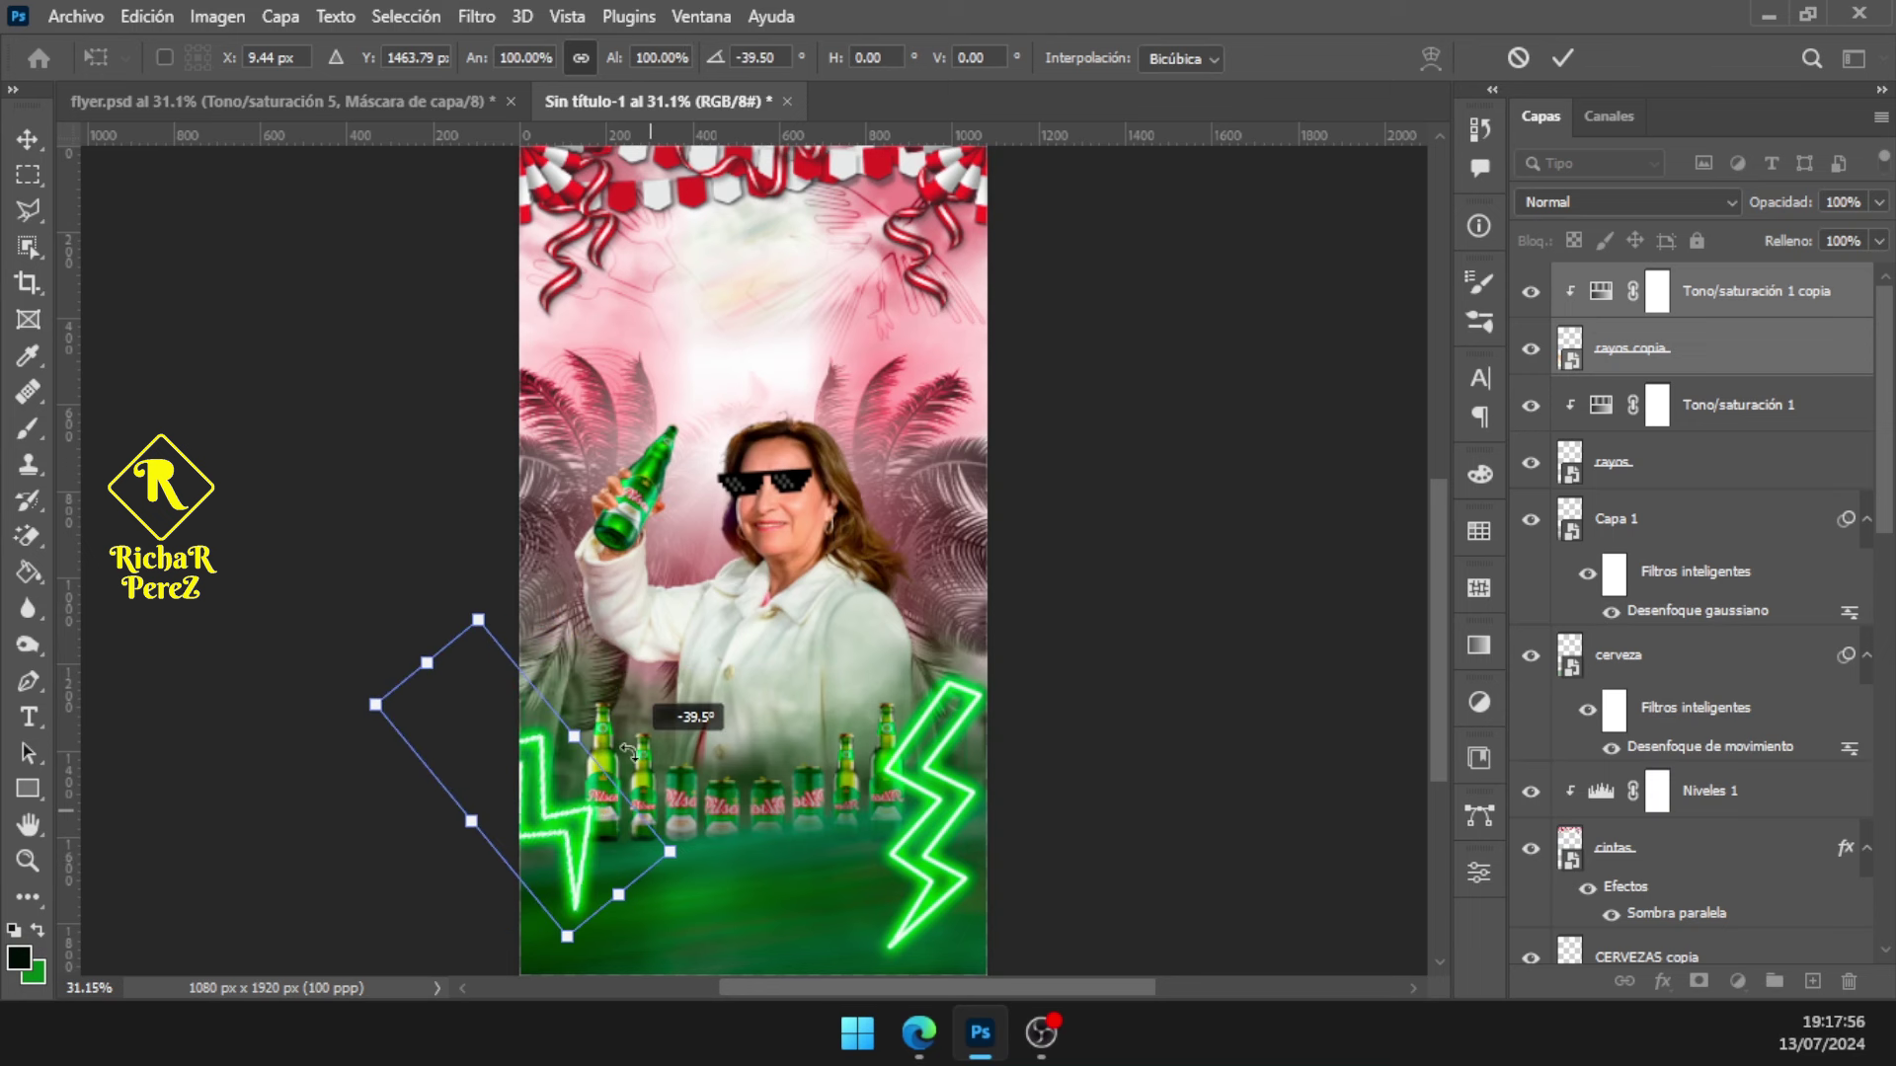
pyautogui.moveTo(593, 805); pyautogui.dragTo(617, 811)
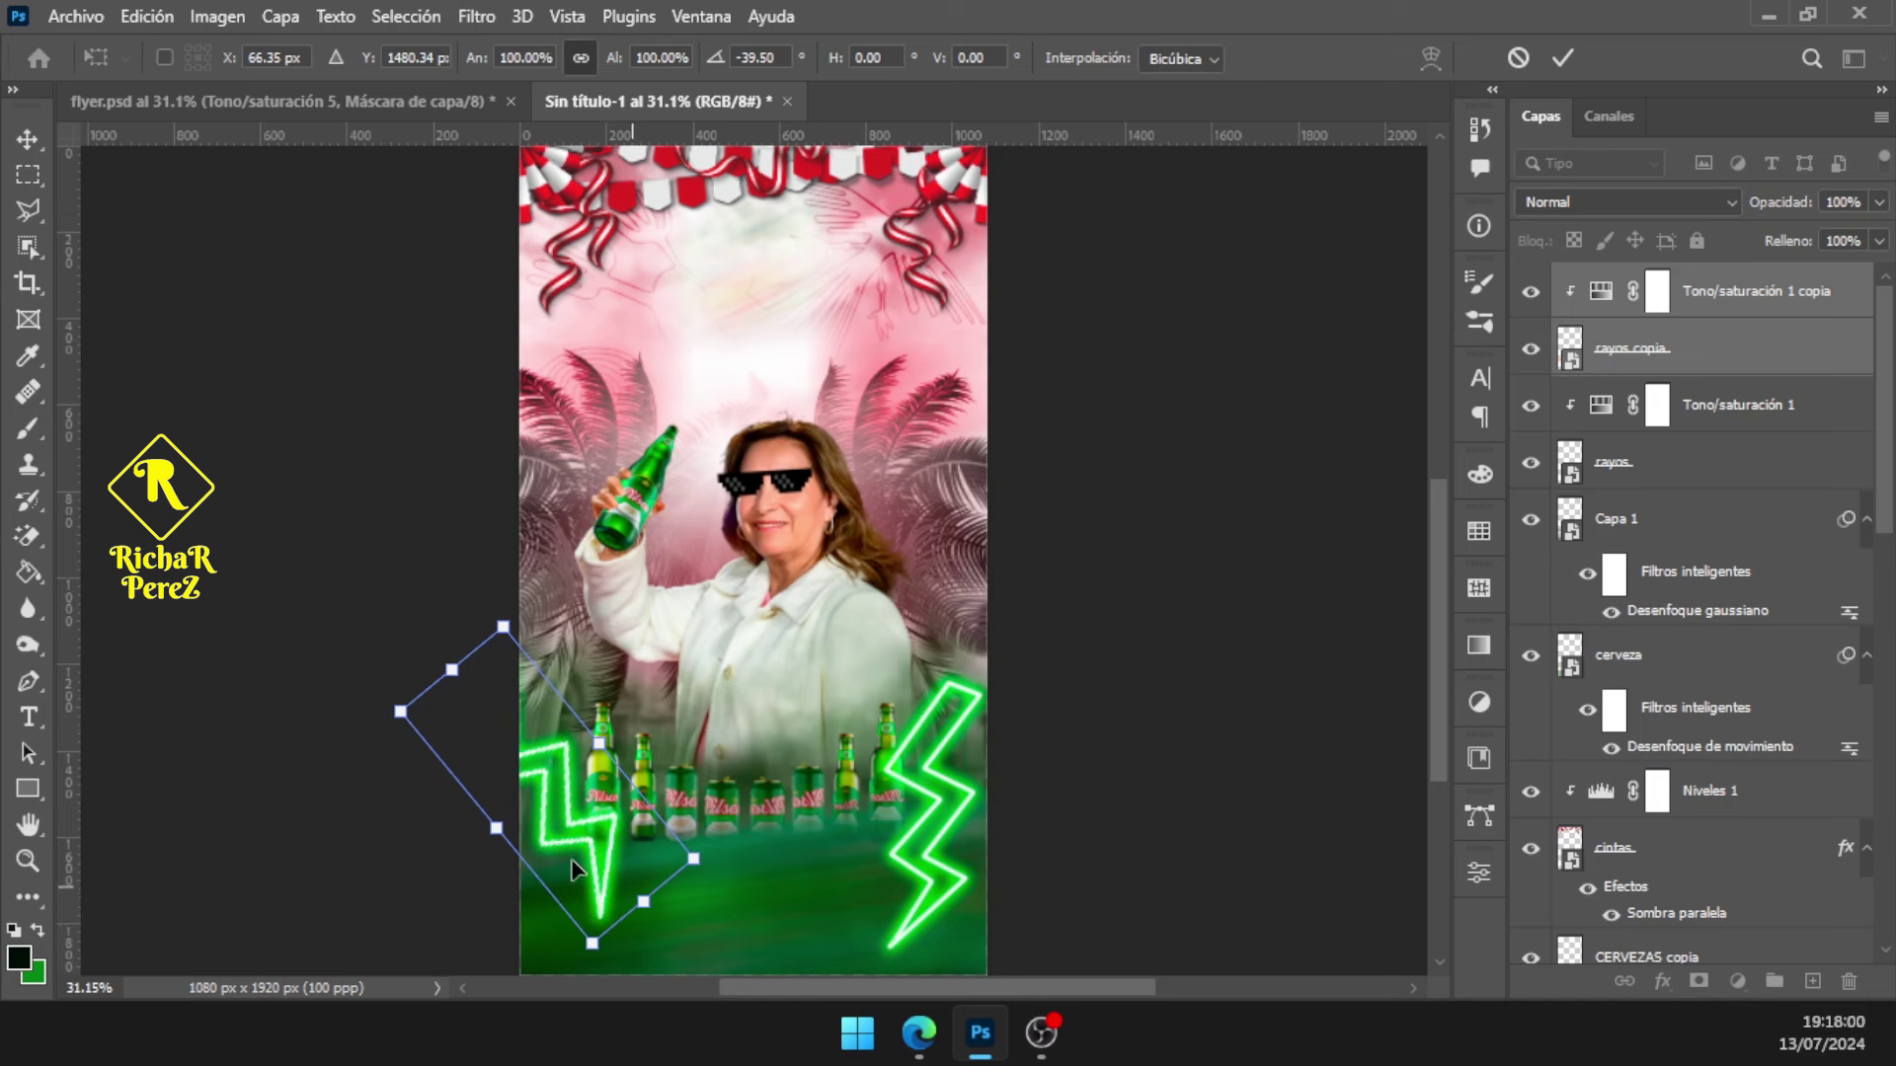
pyautogui.moveTo(619, 888); pyautogui.dragTo(619, 870)
pyautogui.press('Return')
pyautogui.press('b')
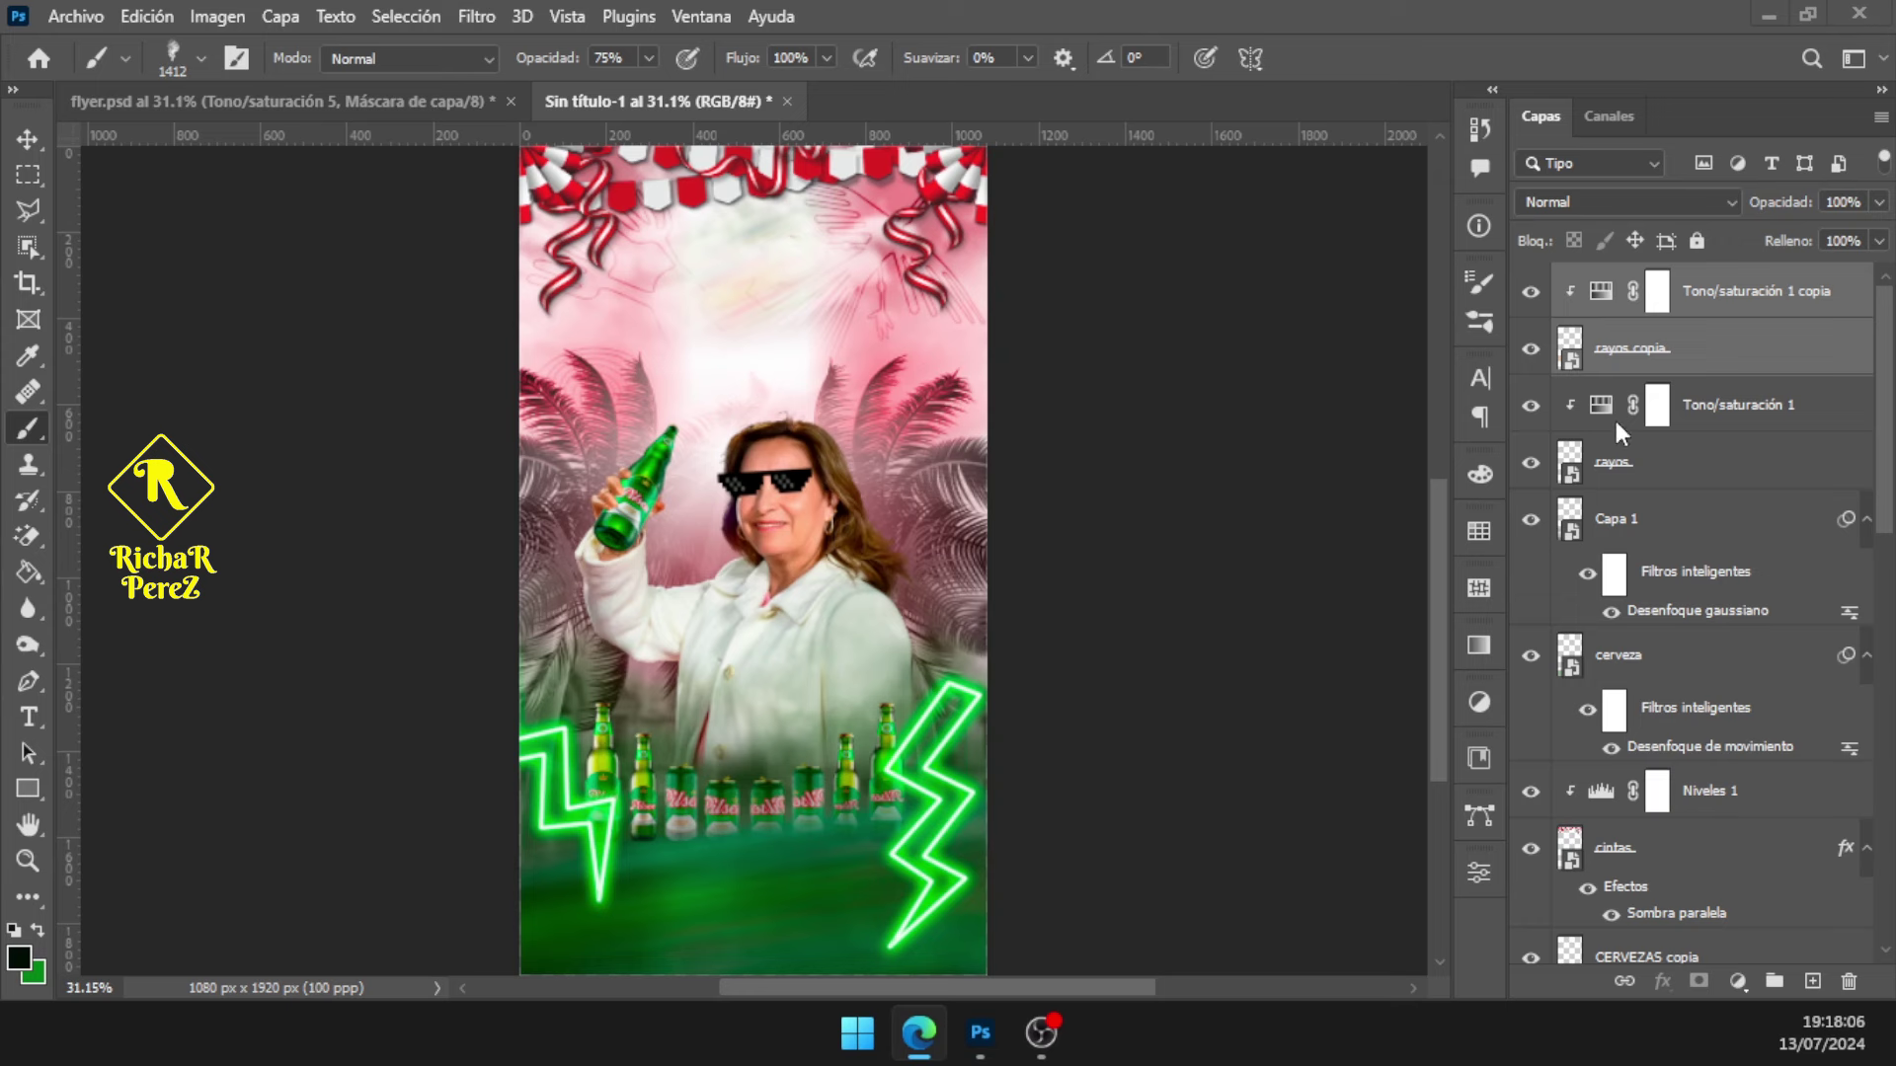
# Place the PARTICULAS image into the flyer as an embedded layer
pyautogui.click(105, 19)
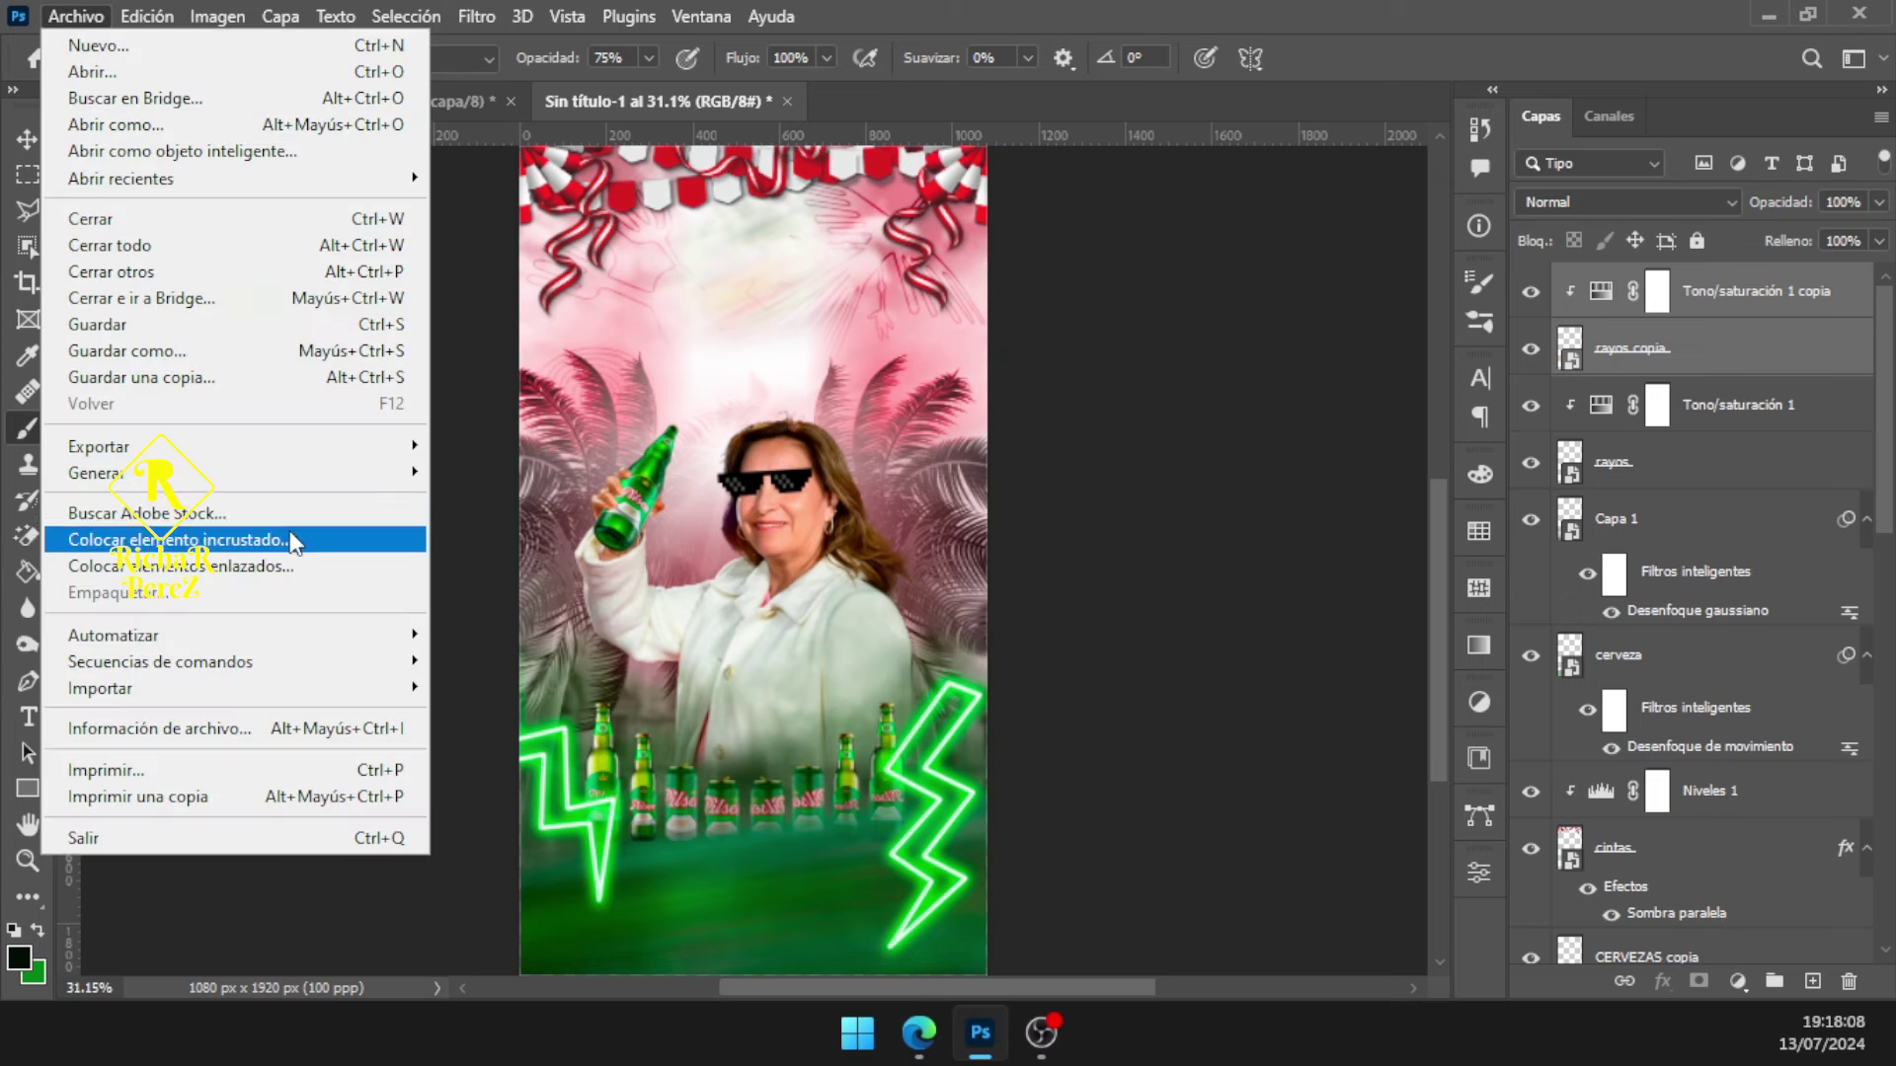
pyautogui.click(287, 533)
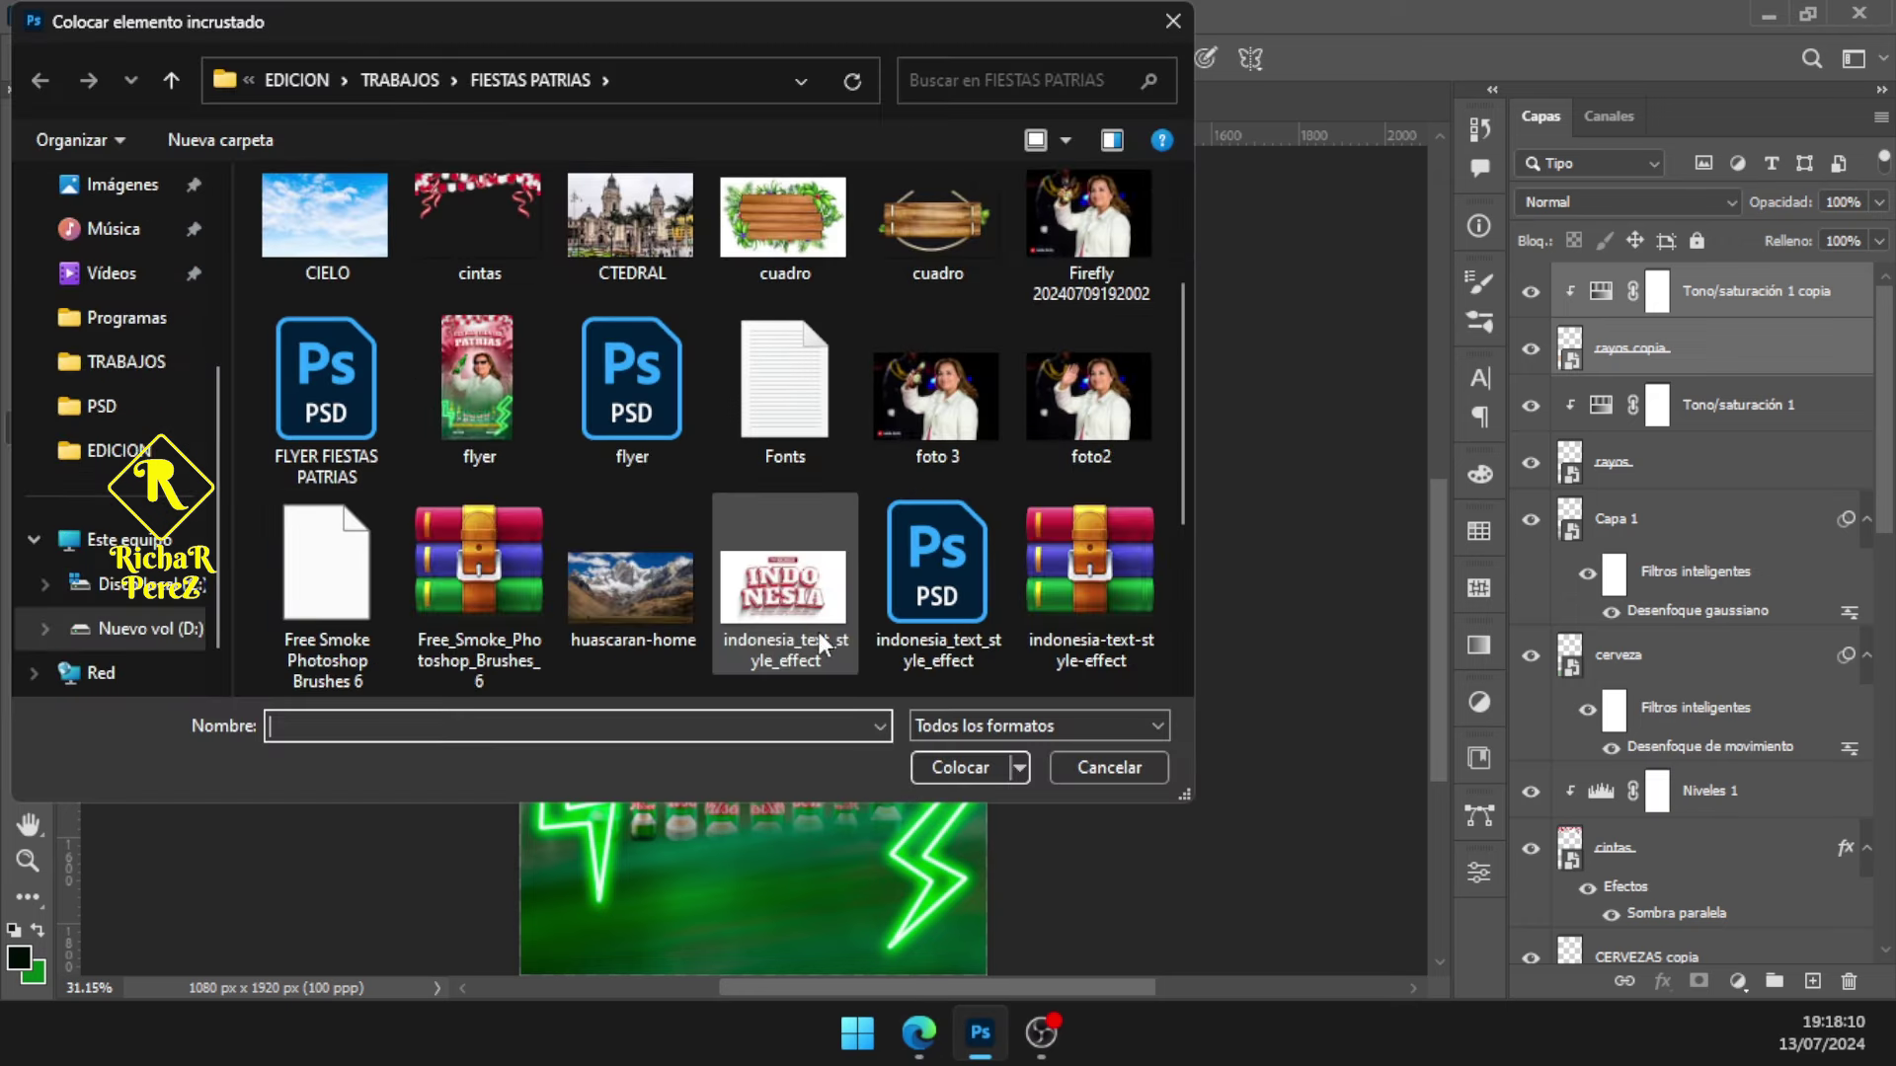
pyautogui.scroll(2, 798, 614)
pyautogui.scroll(-5, 798, 614)
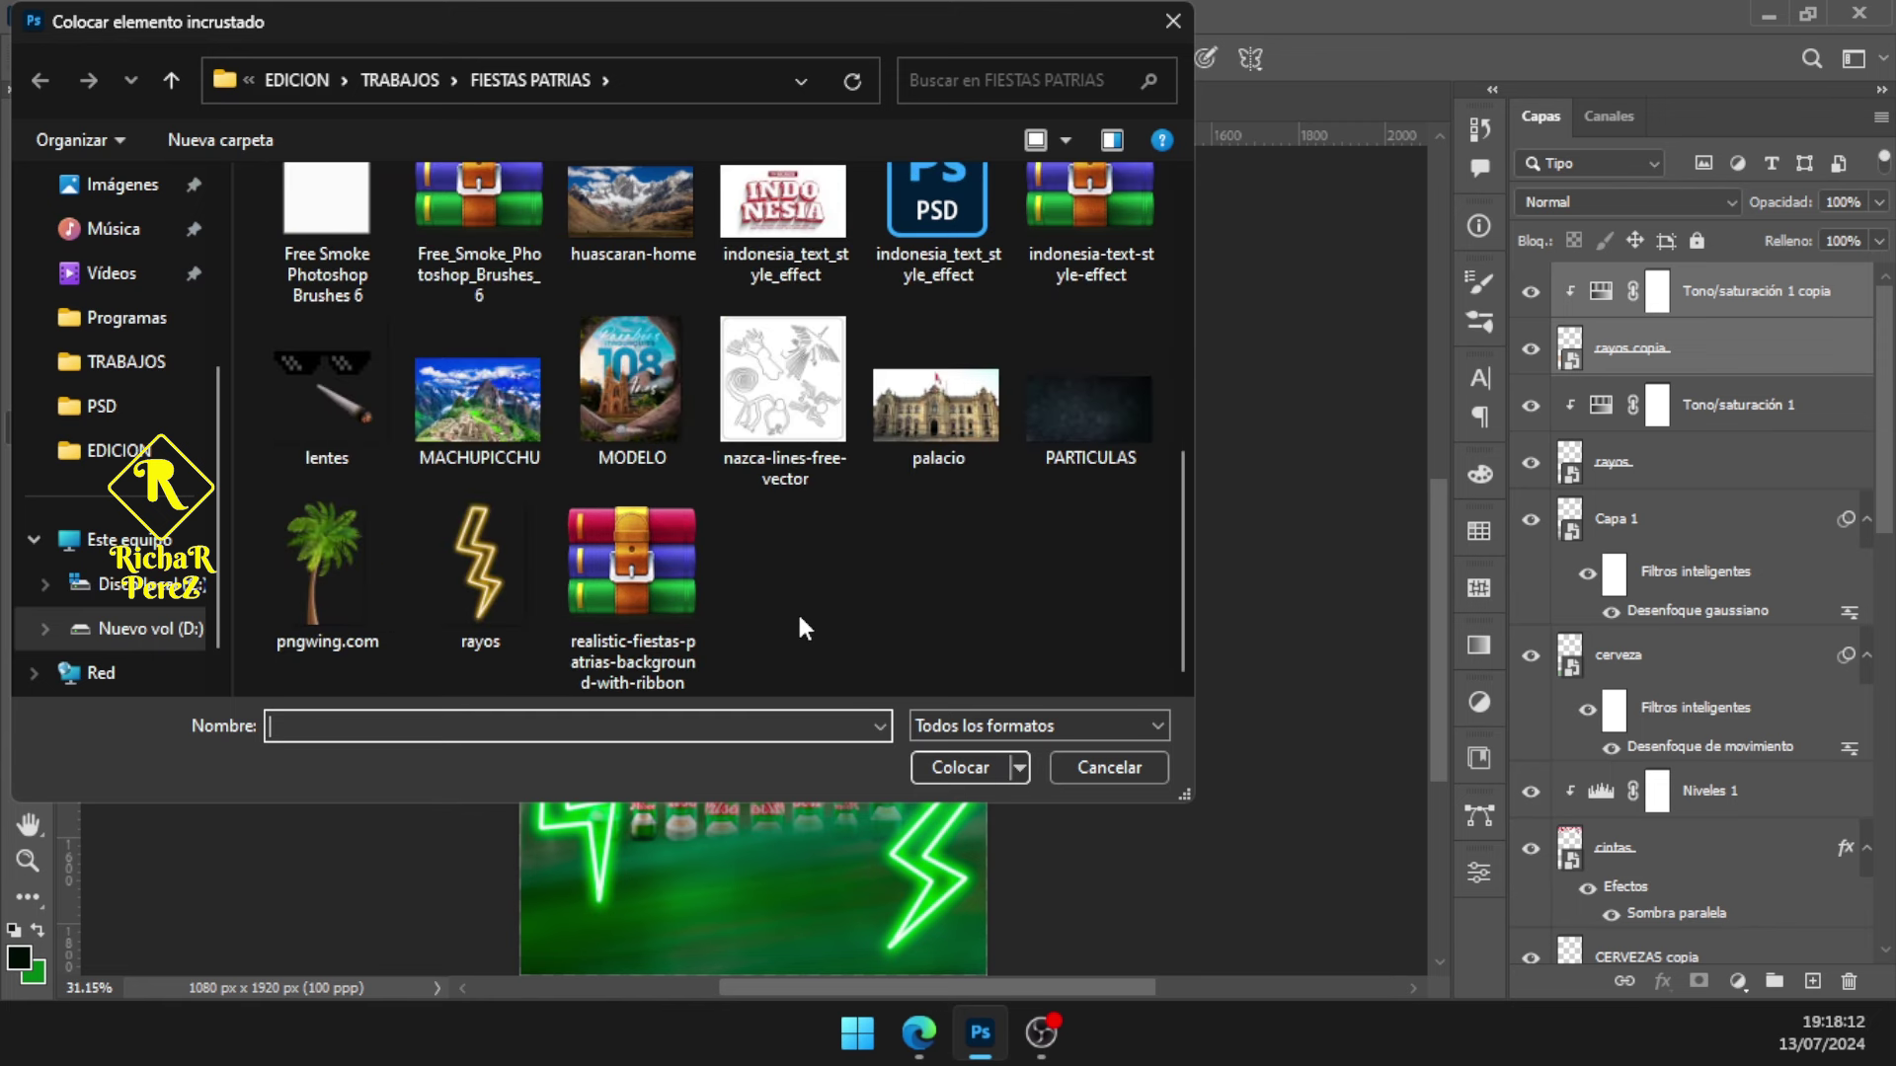
pyautogui.click(1093, 450)
pyautogui.click(930, 768)
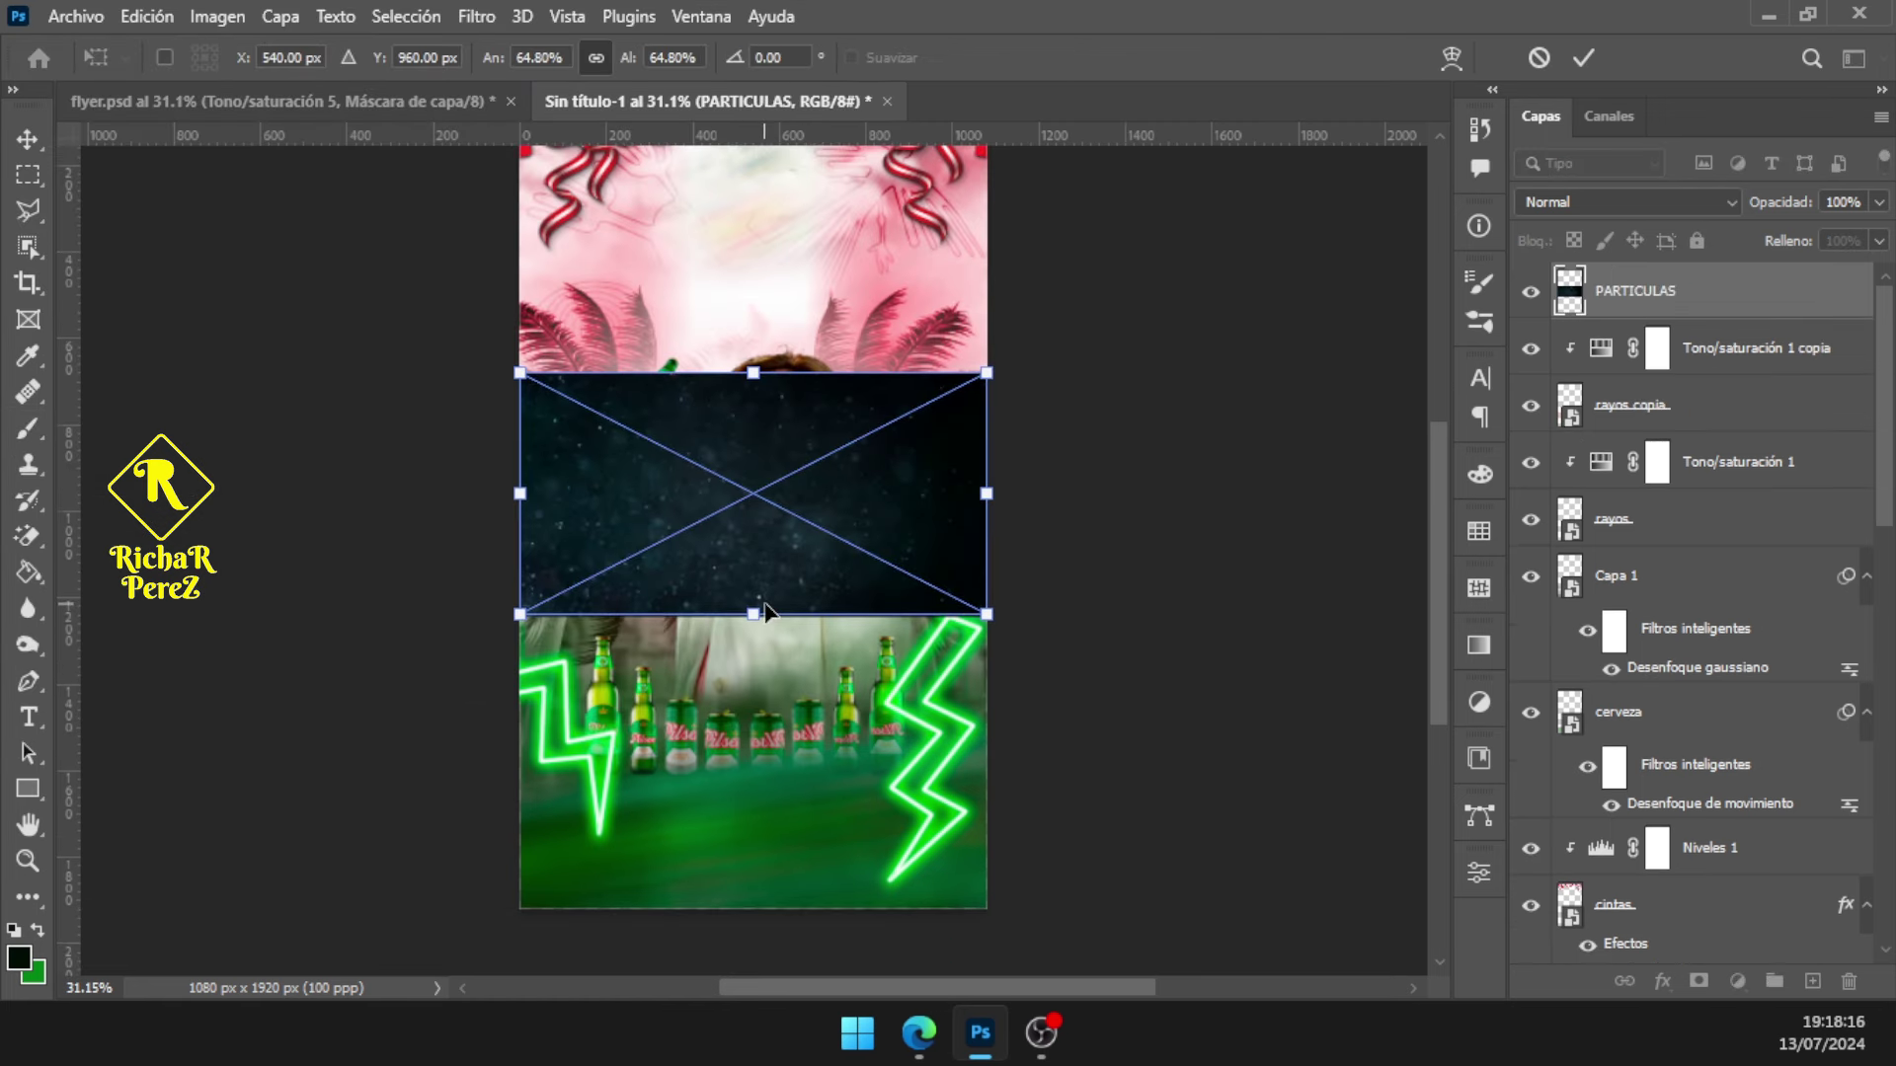
# Stretch the particle image down to the canvas bottom, 1080 px wide
pyautogui.moveTo(767, 610); pyautogui.dragTo(755, 906)
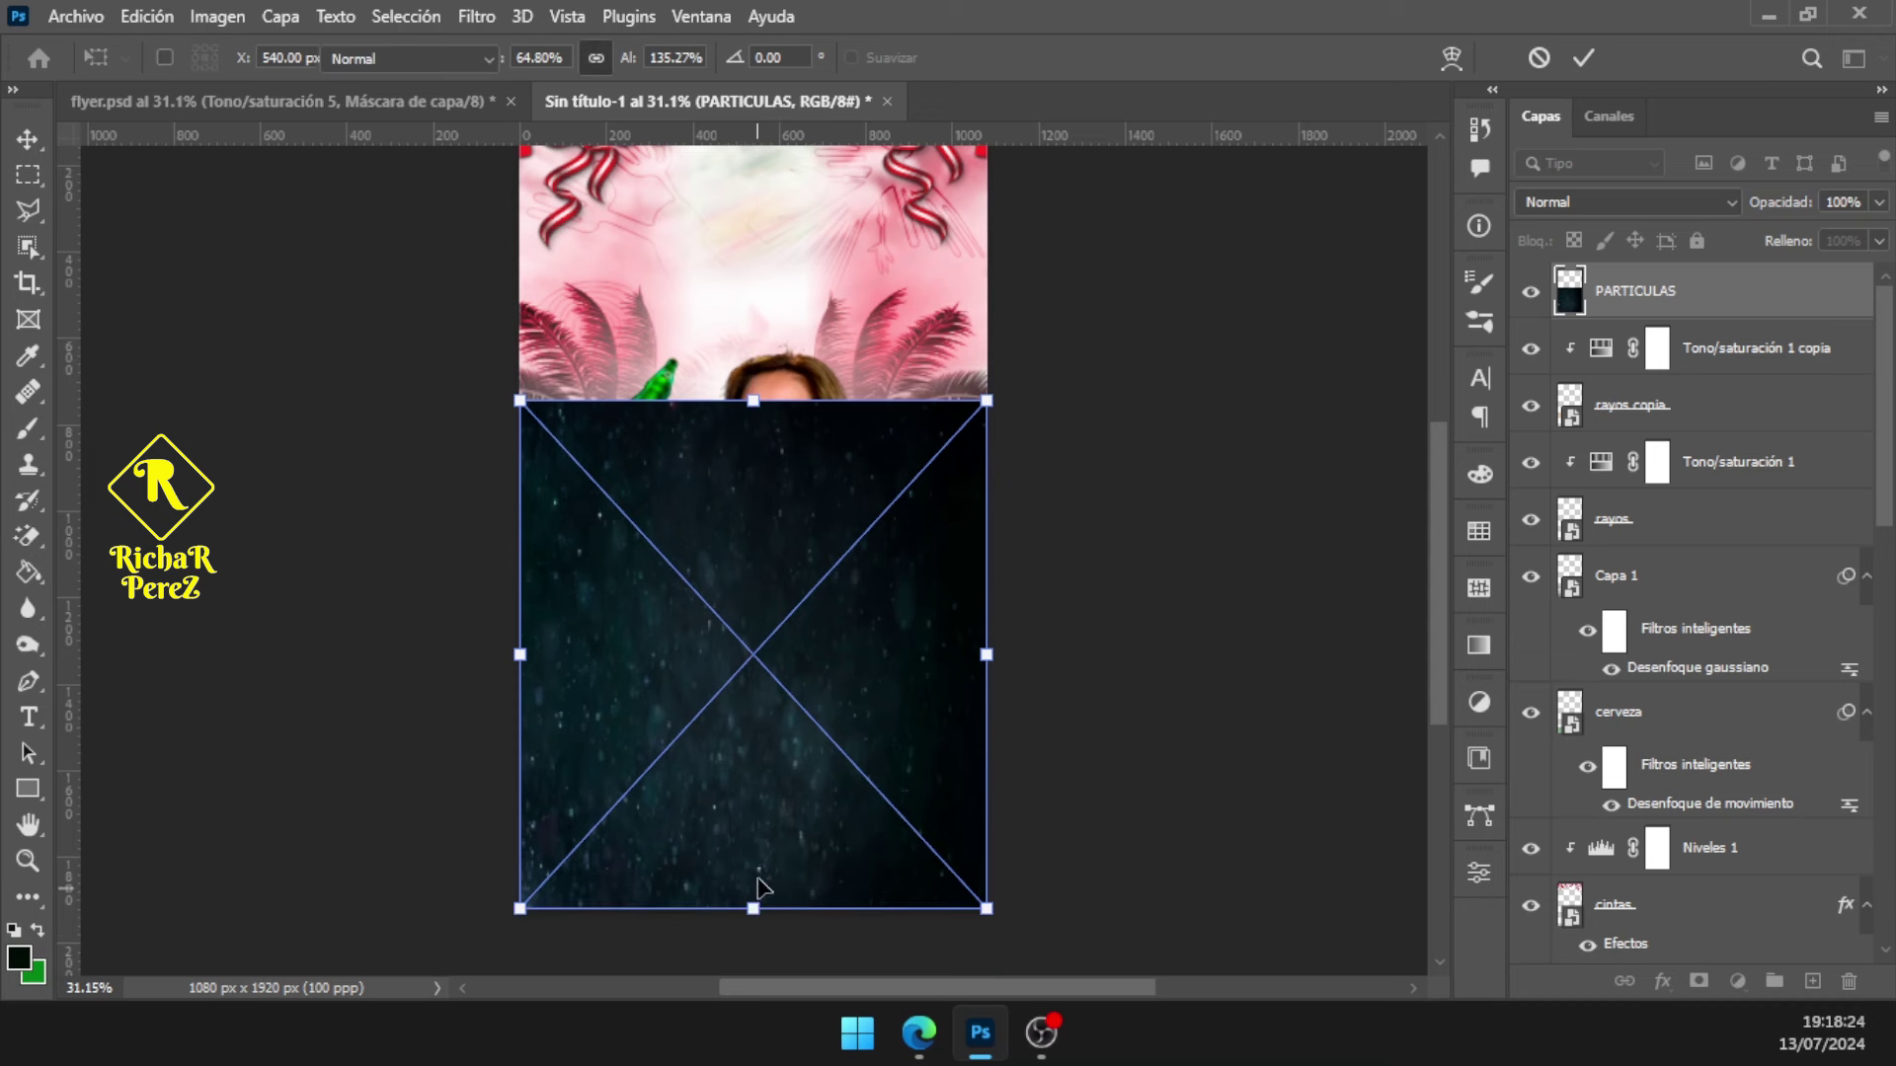
pyautogui.press('Return')
pyautogui.press('b')
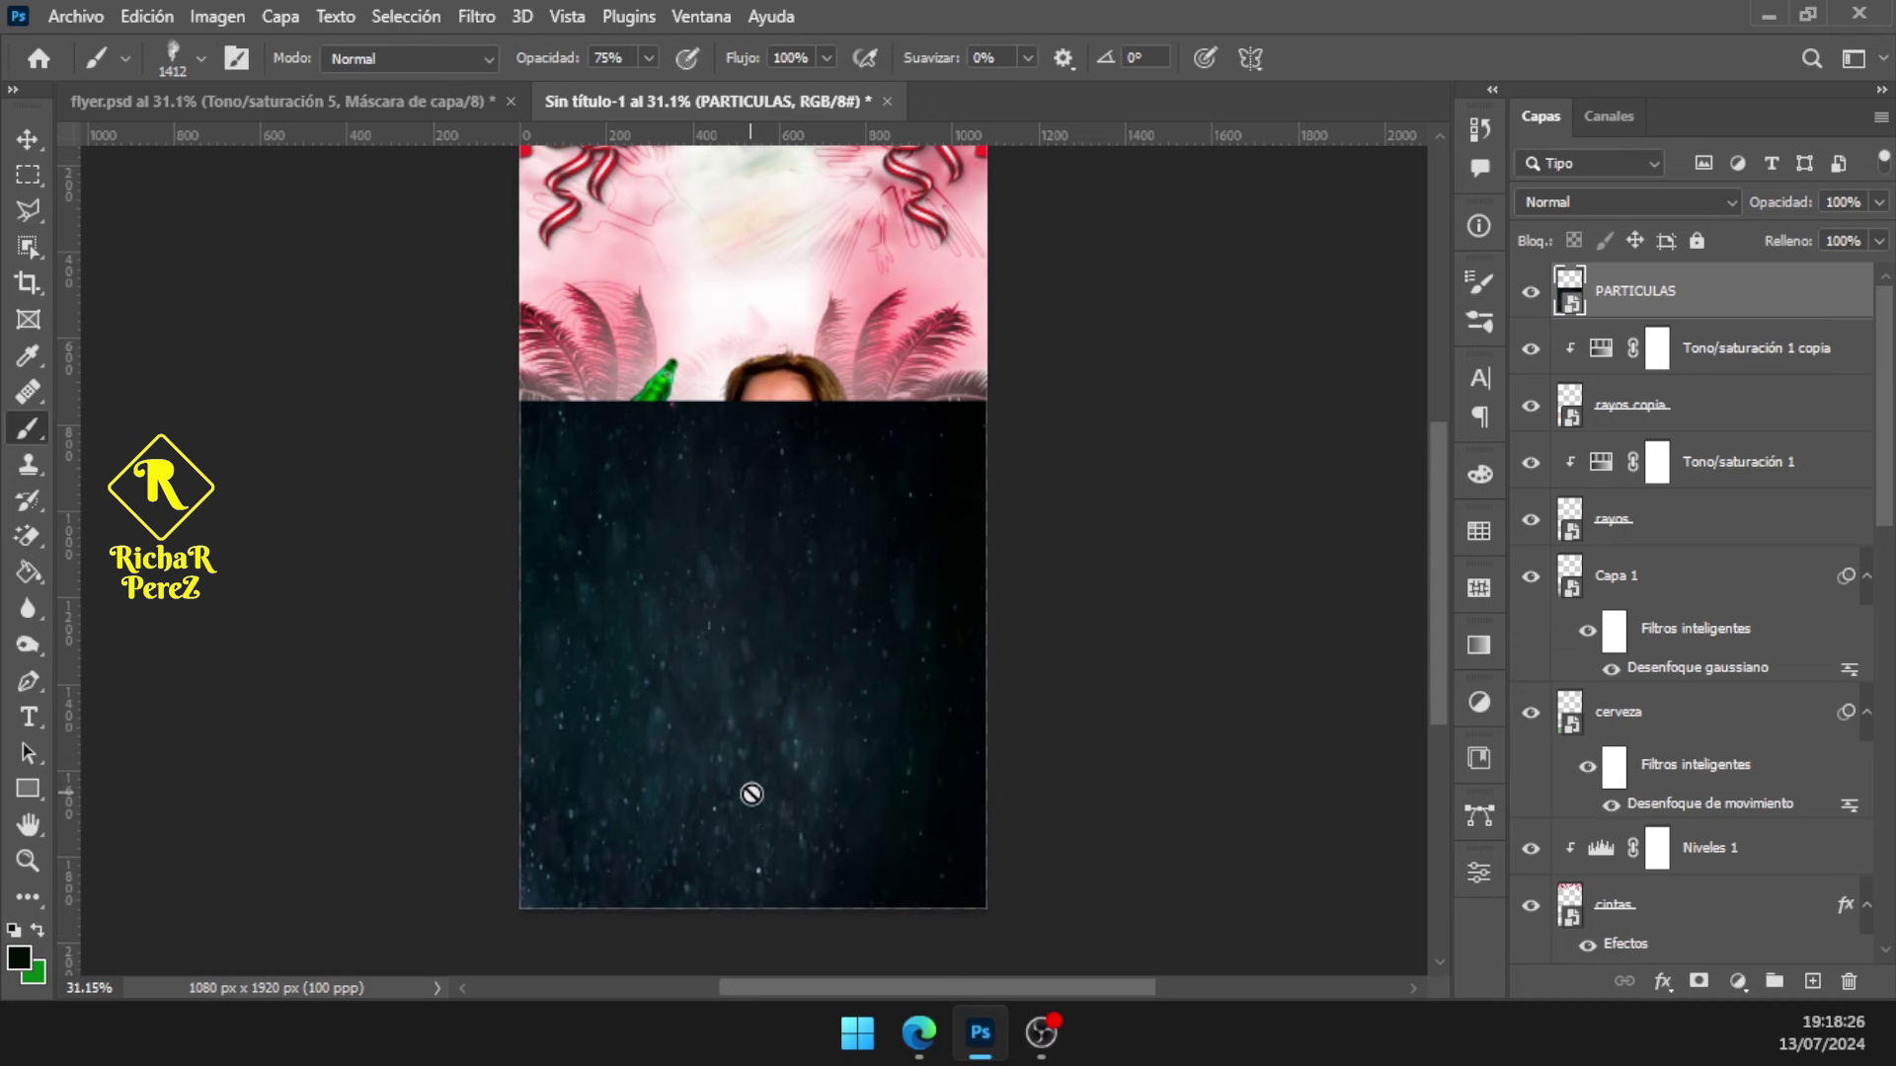
pyautogui.click(1629, 202)
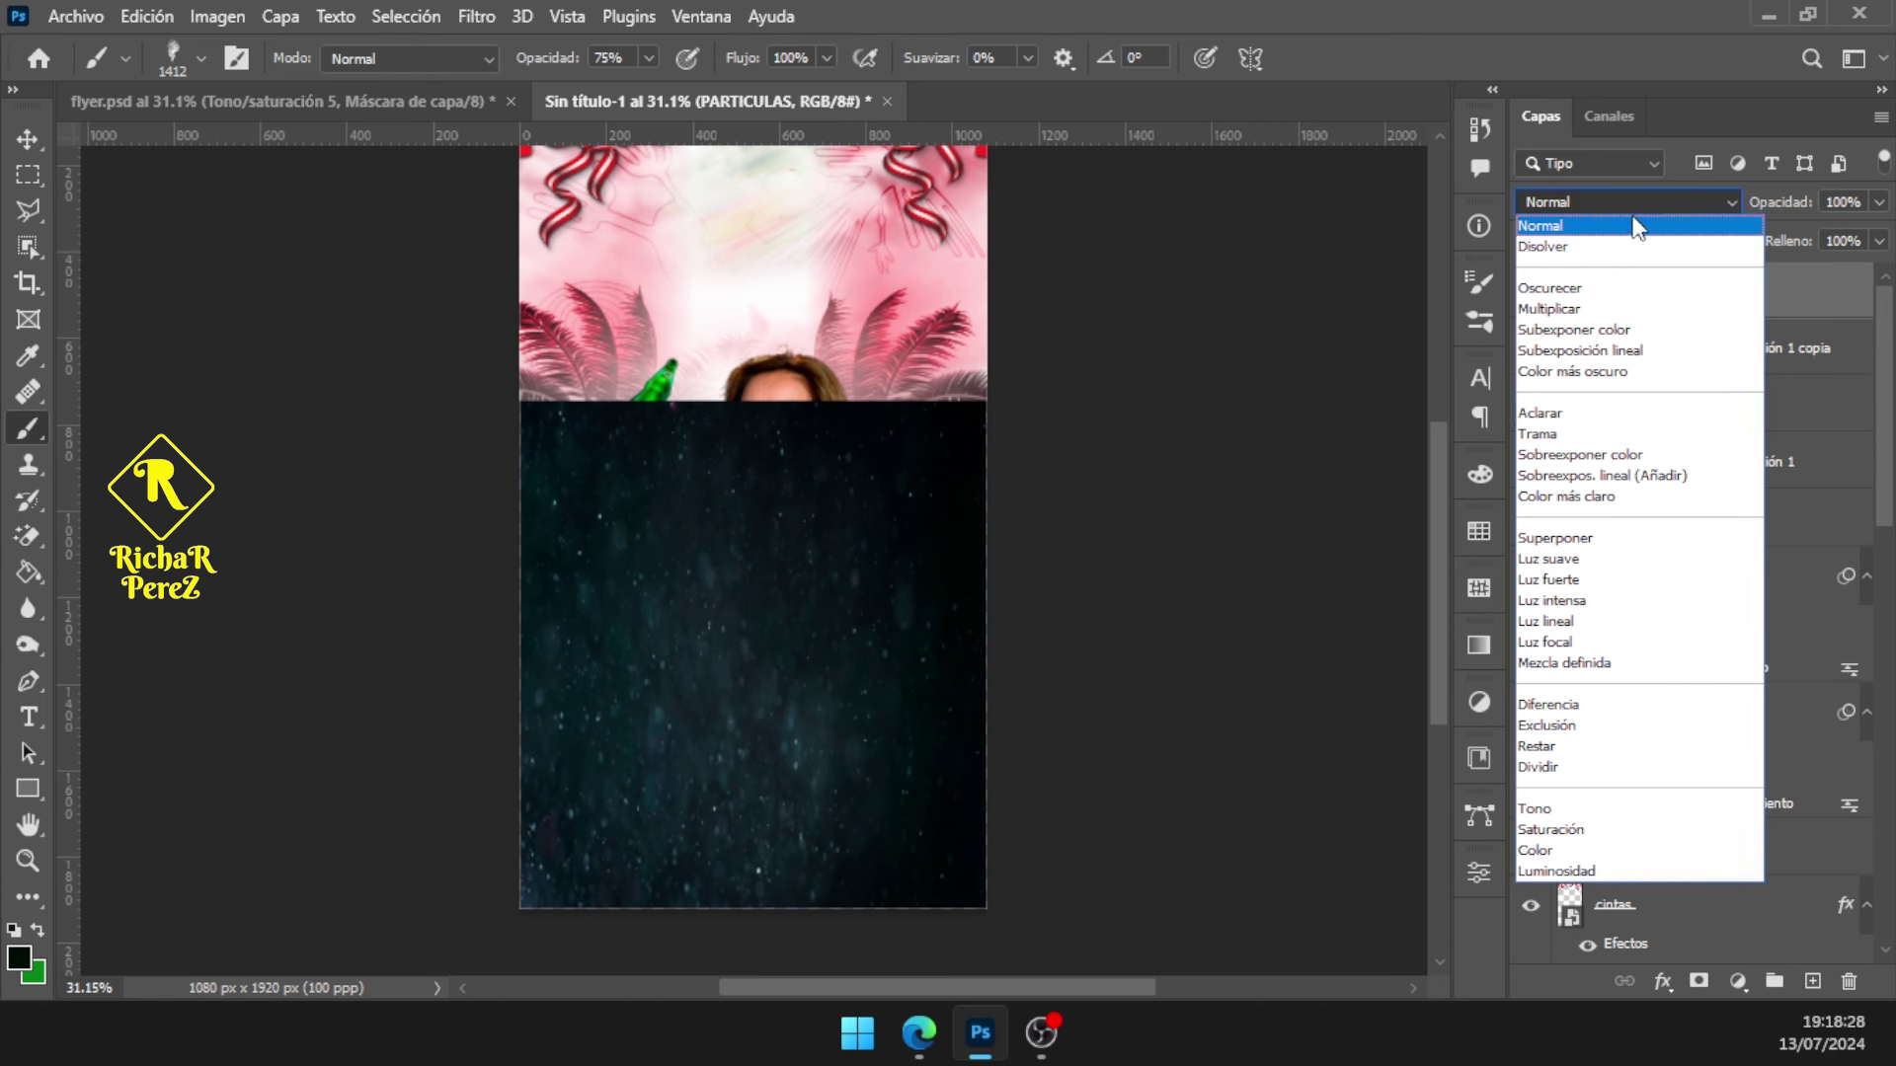
# Set PARTICULAS to Trama (Screen) and mask out the top with a 706 px soft brush
pyautogui.click(1574, 424)
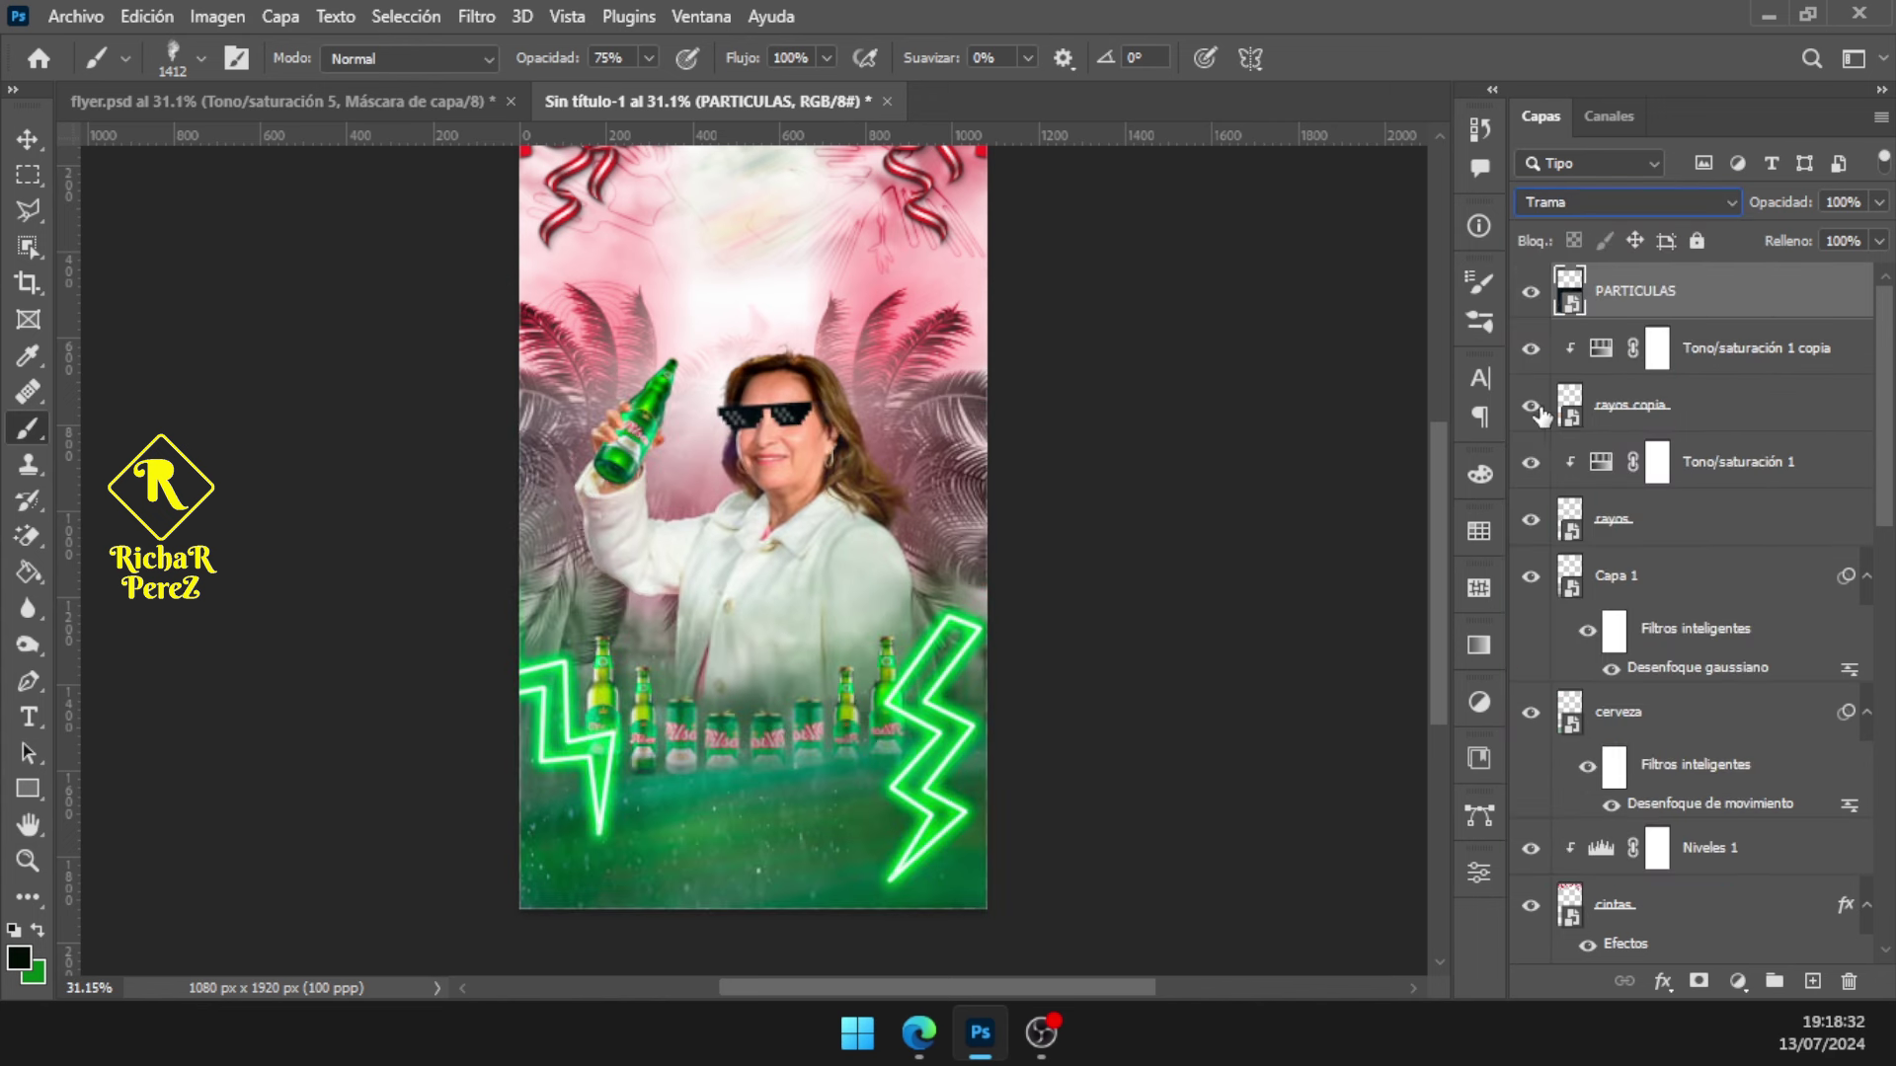
pyautogui.click(1700, 982)
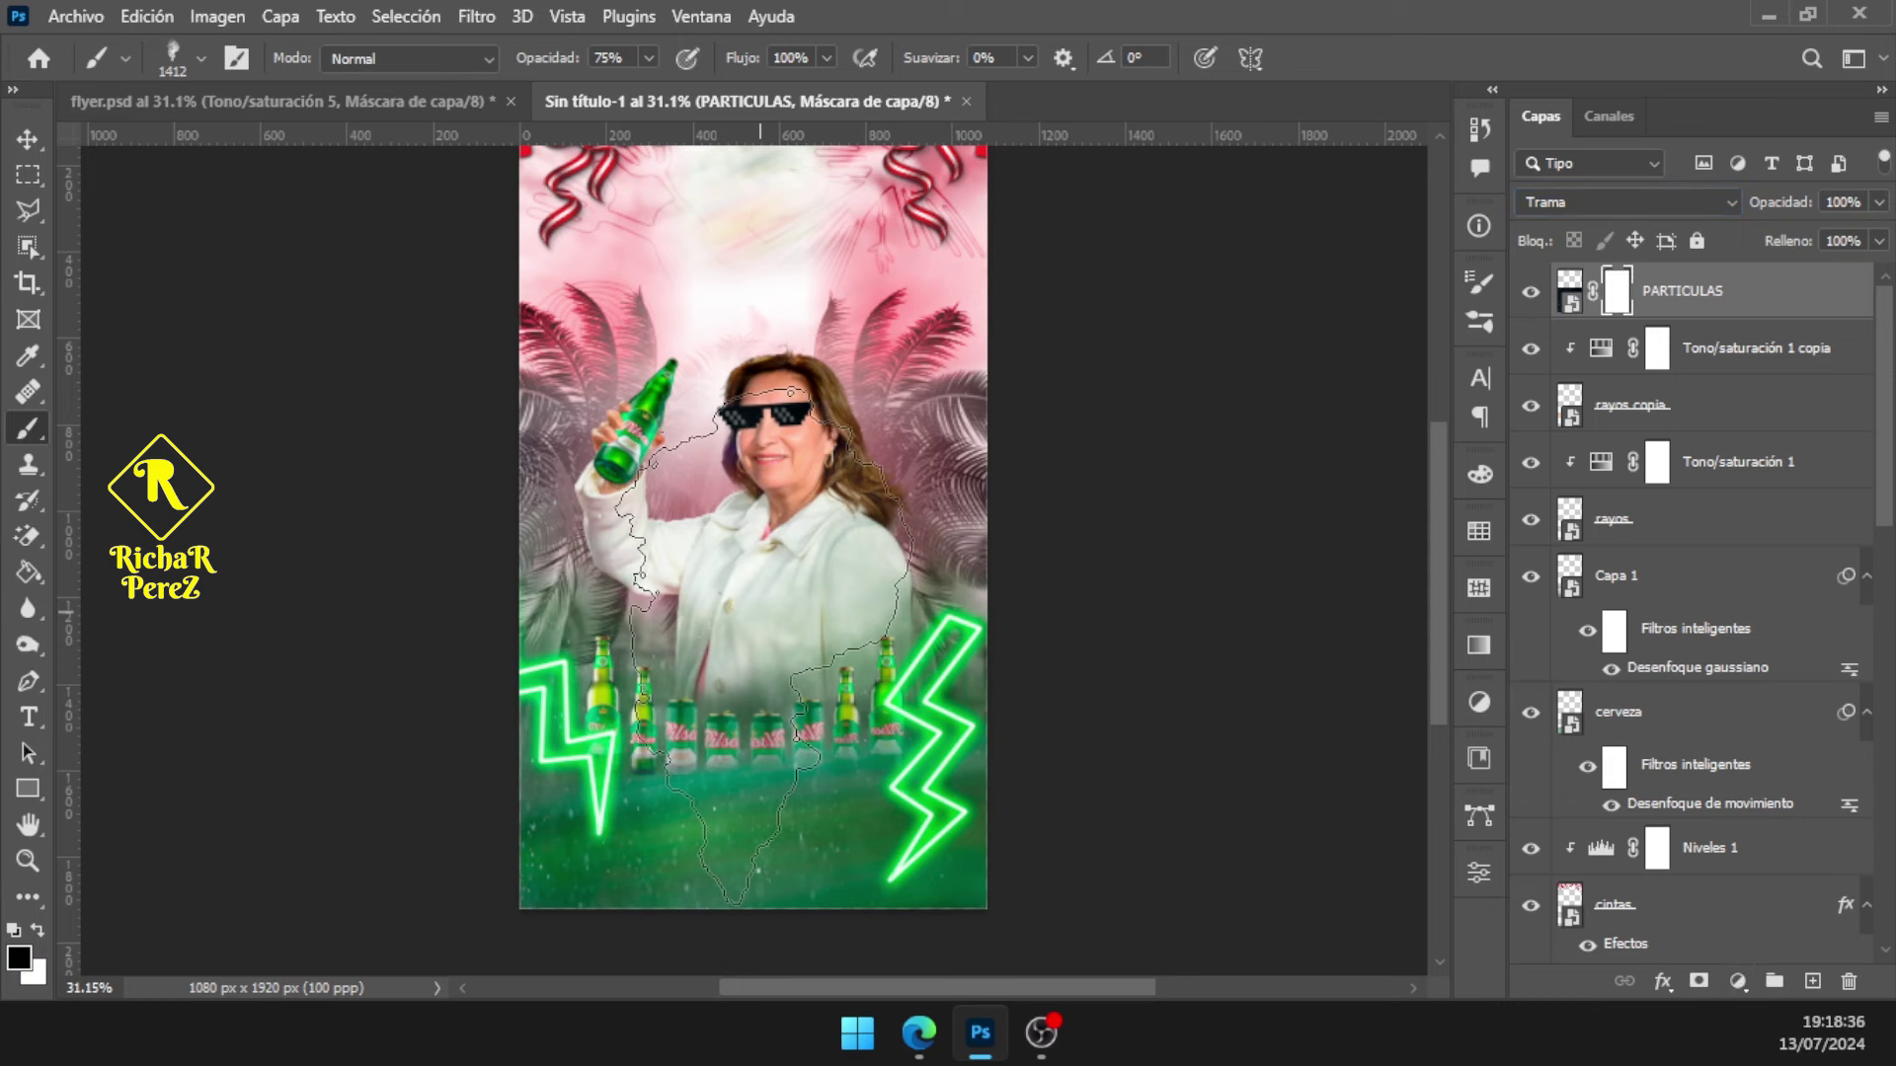
pyautogui.rightClick(808, 514)
pyautogui.click(933, 350)
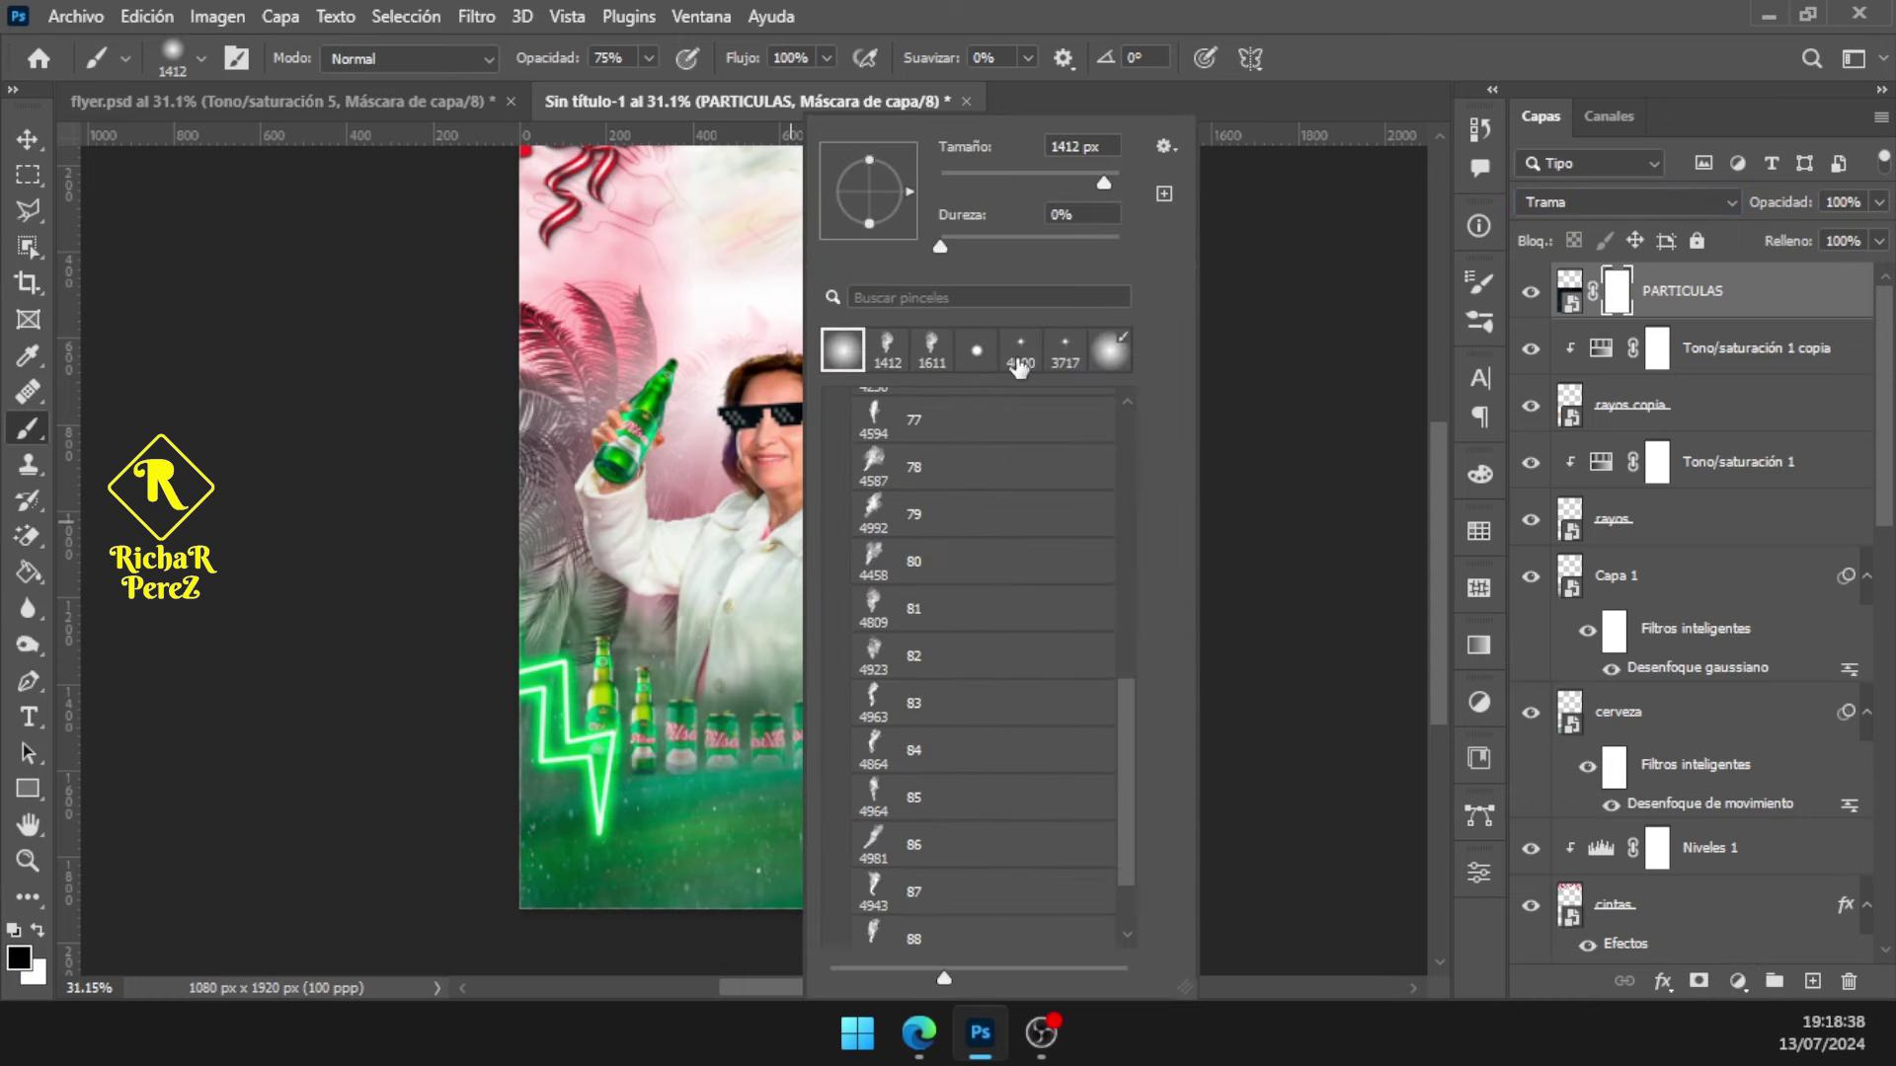
pyautogui.press('Return')
pyautogui.keyDown('alt'); pyautogui.rightClick(769, 395); pyautogui.keyUp('alt')
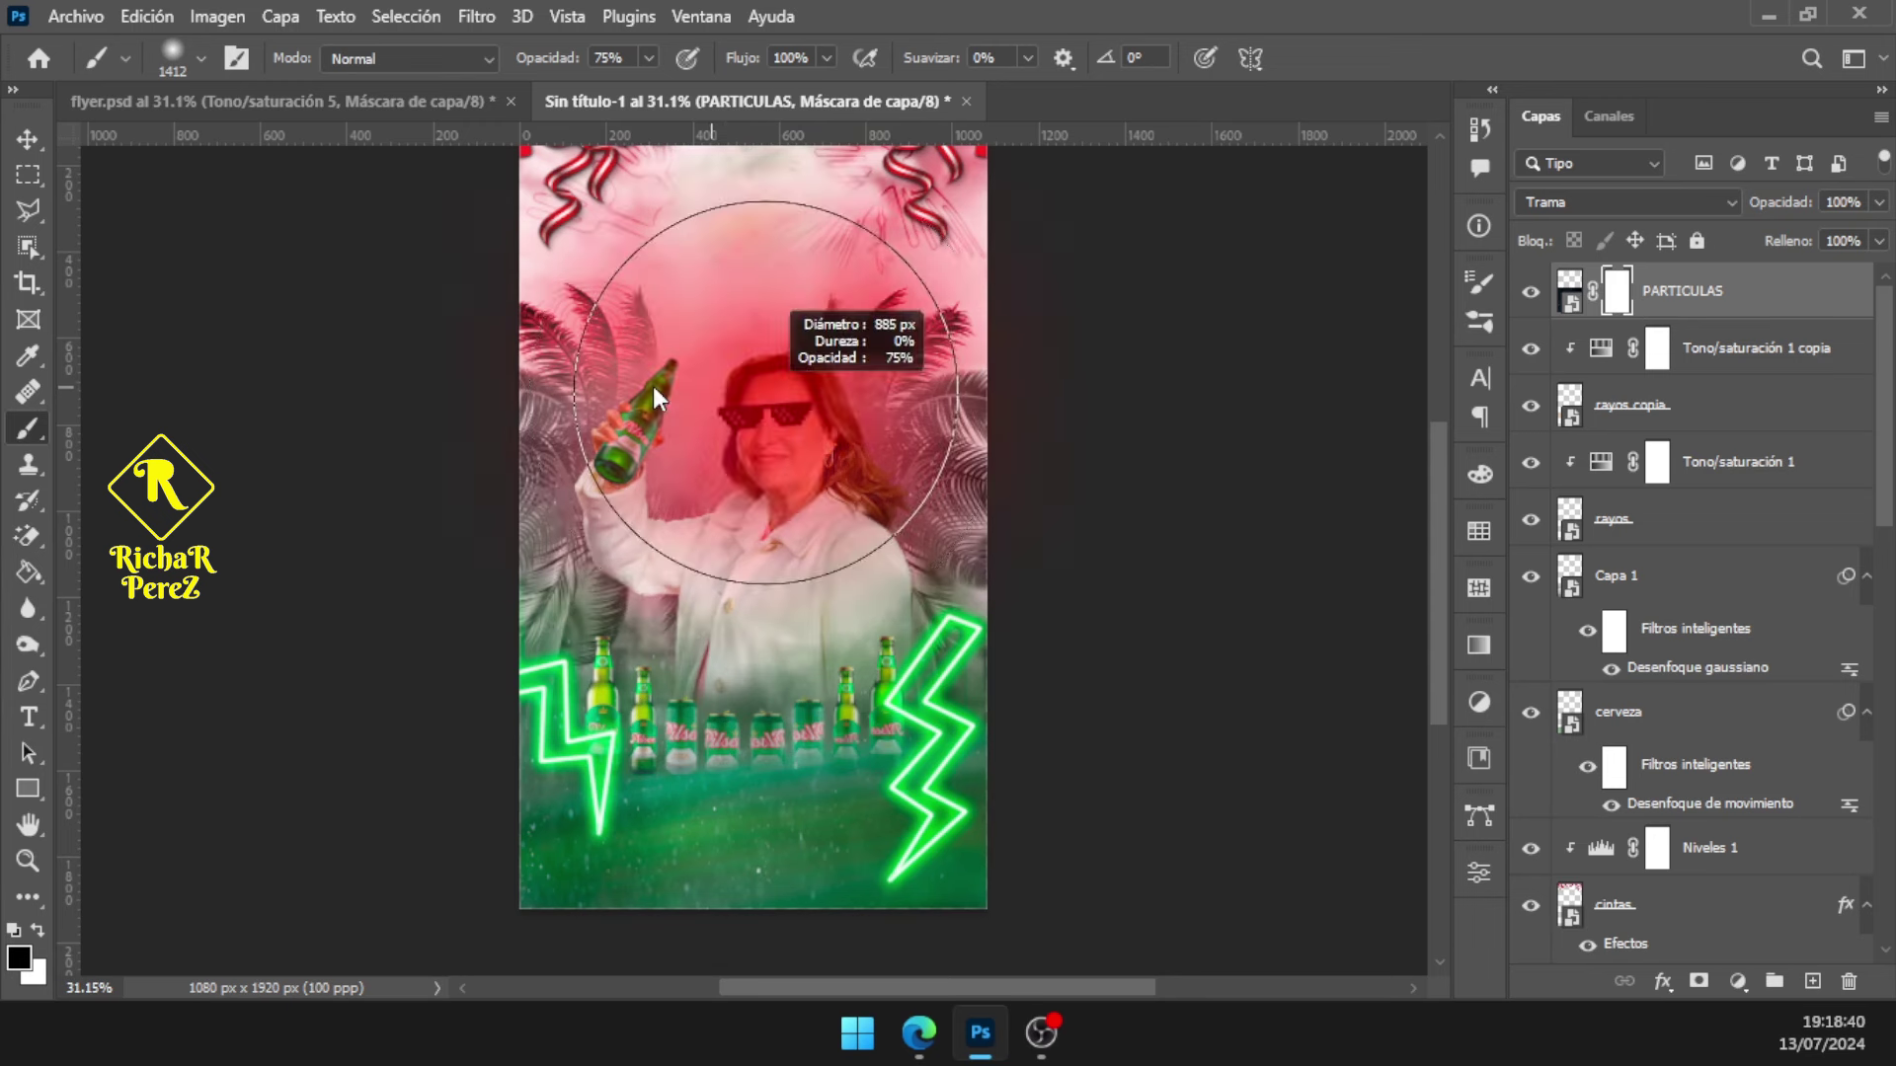
pyautogui.moveTo(478, 296); pyautogui.dragTo(1168, 318)
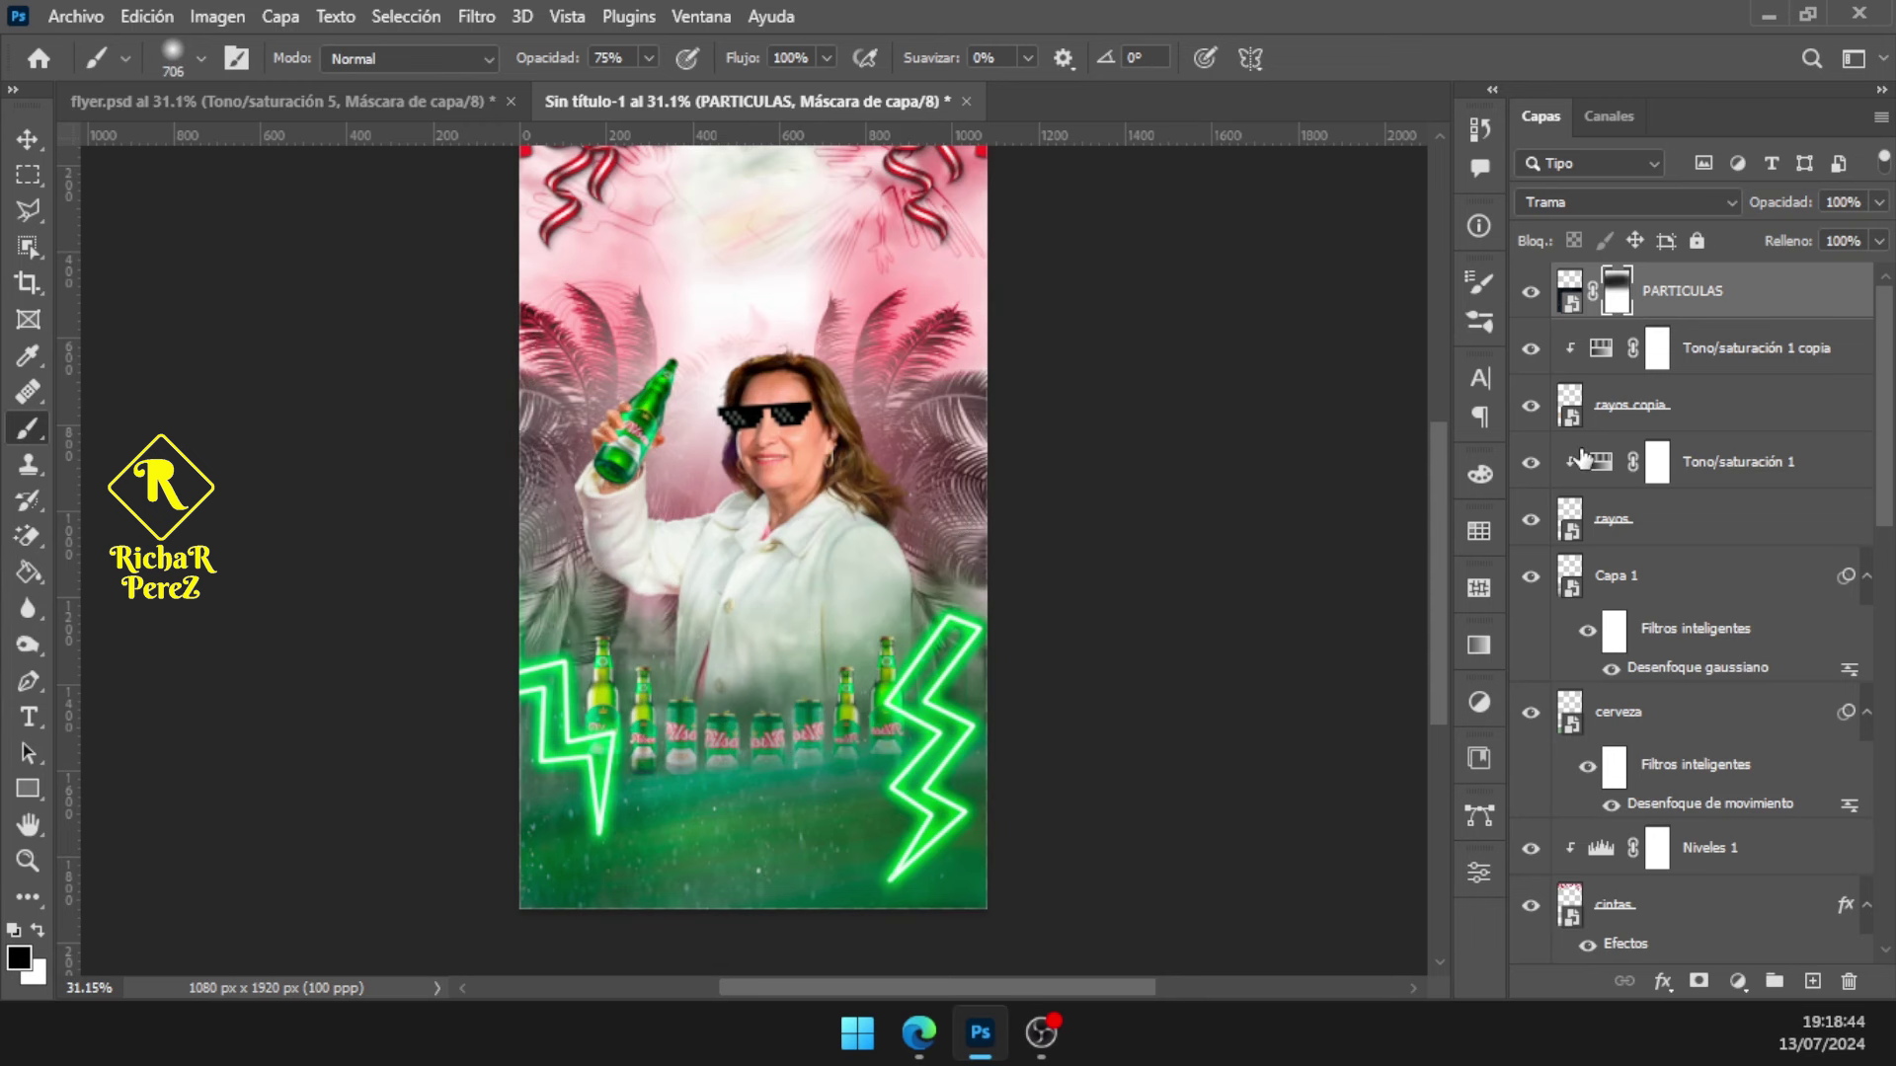
pyautogui.hotkey('alt', 'Tab')
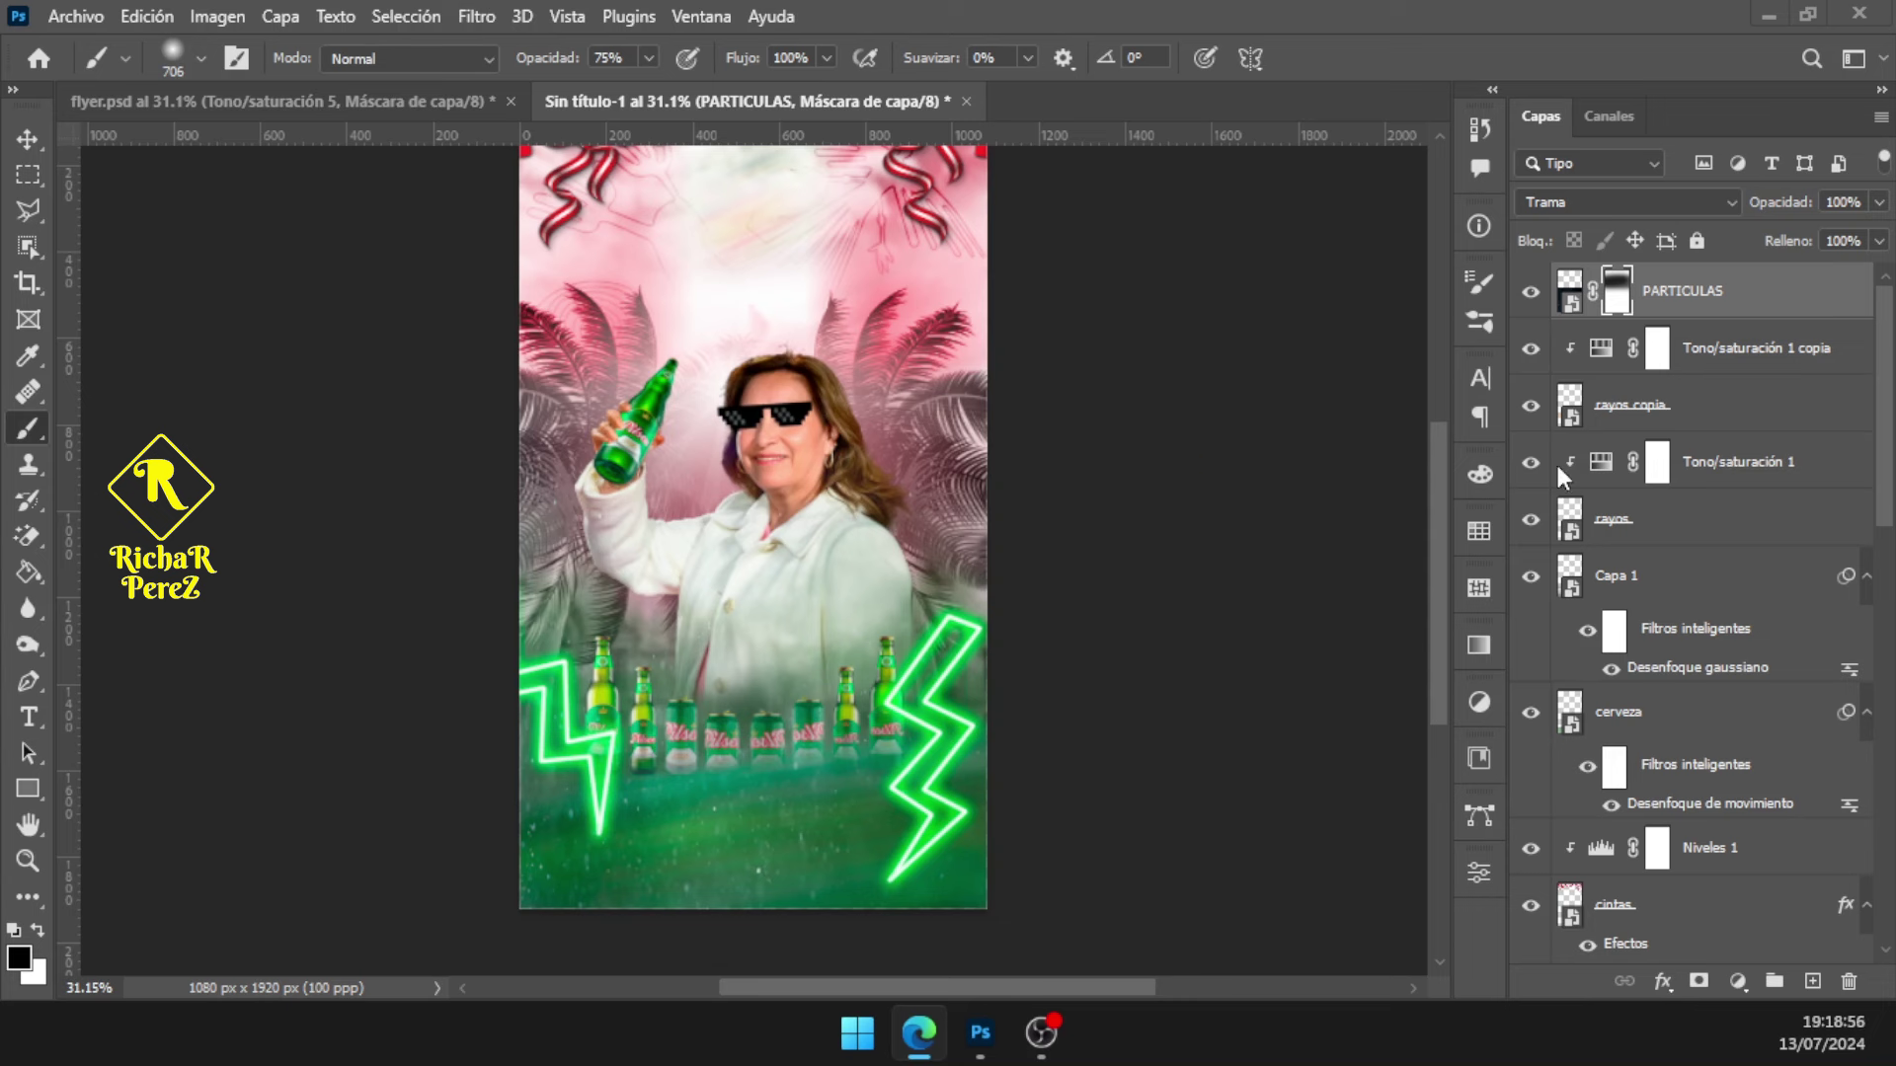
# With the foto layer active, add a Color Balance adjustment layer above it
pyautogui.press('v')
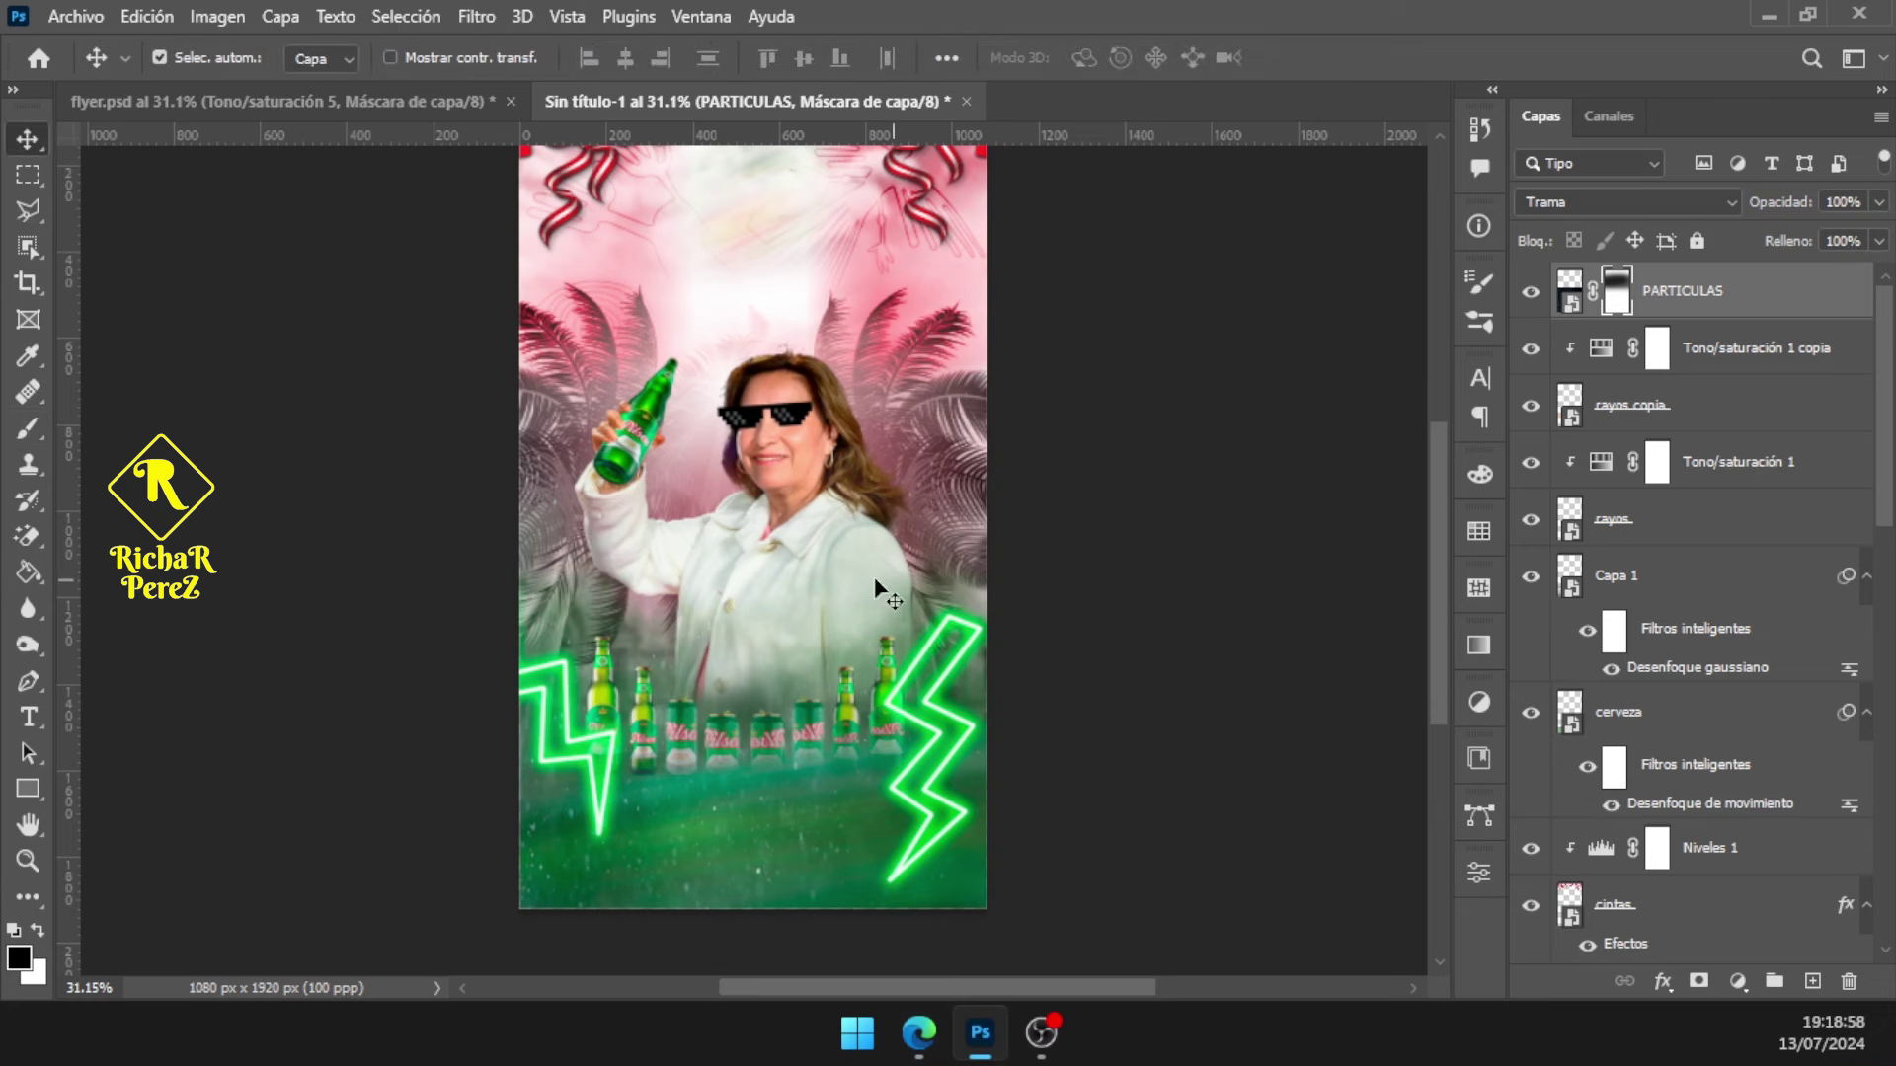
pyautogui.click(795, 393)
pyautogui.scroll(-1, 1639, 704)
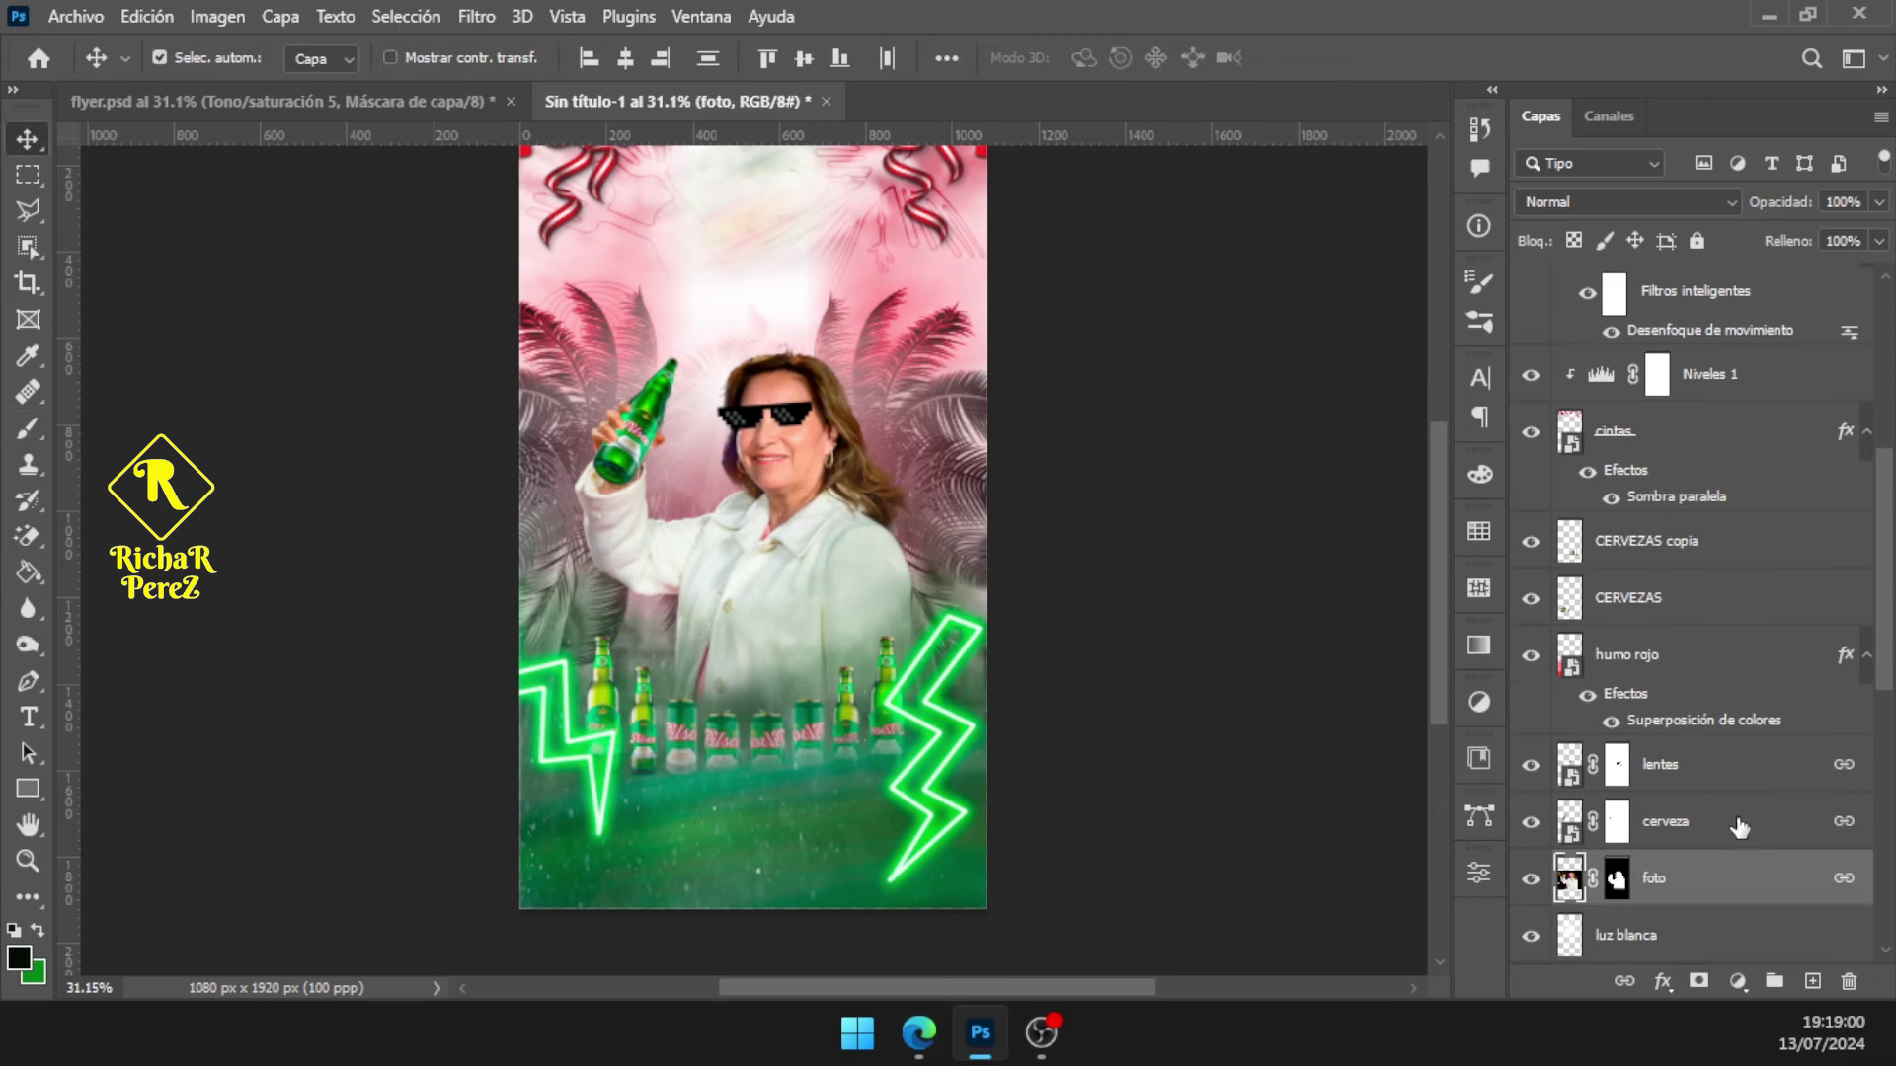
pyautogui.scroll(1, 1528, 895)
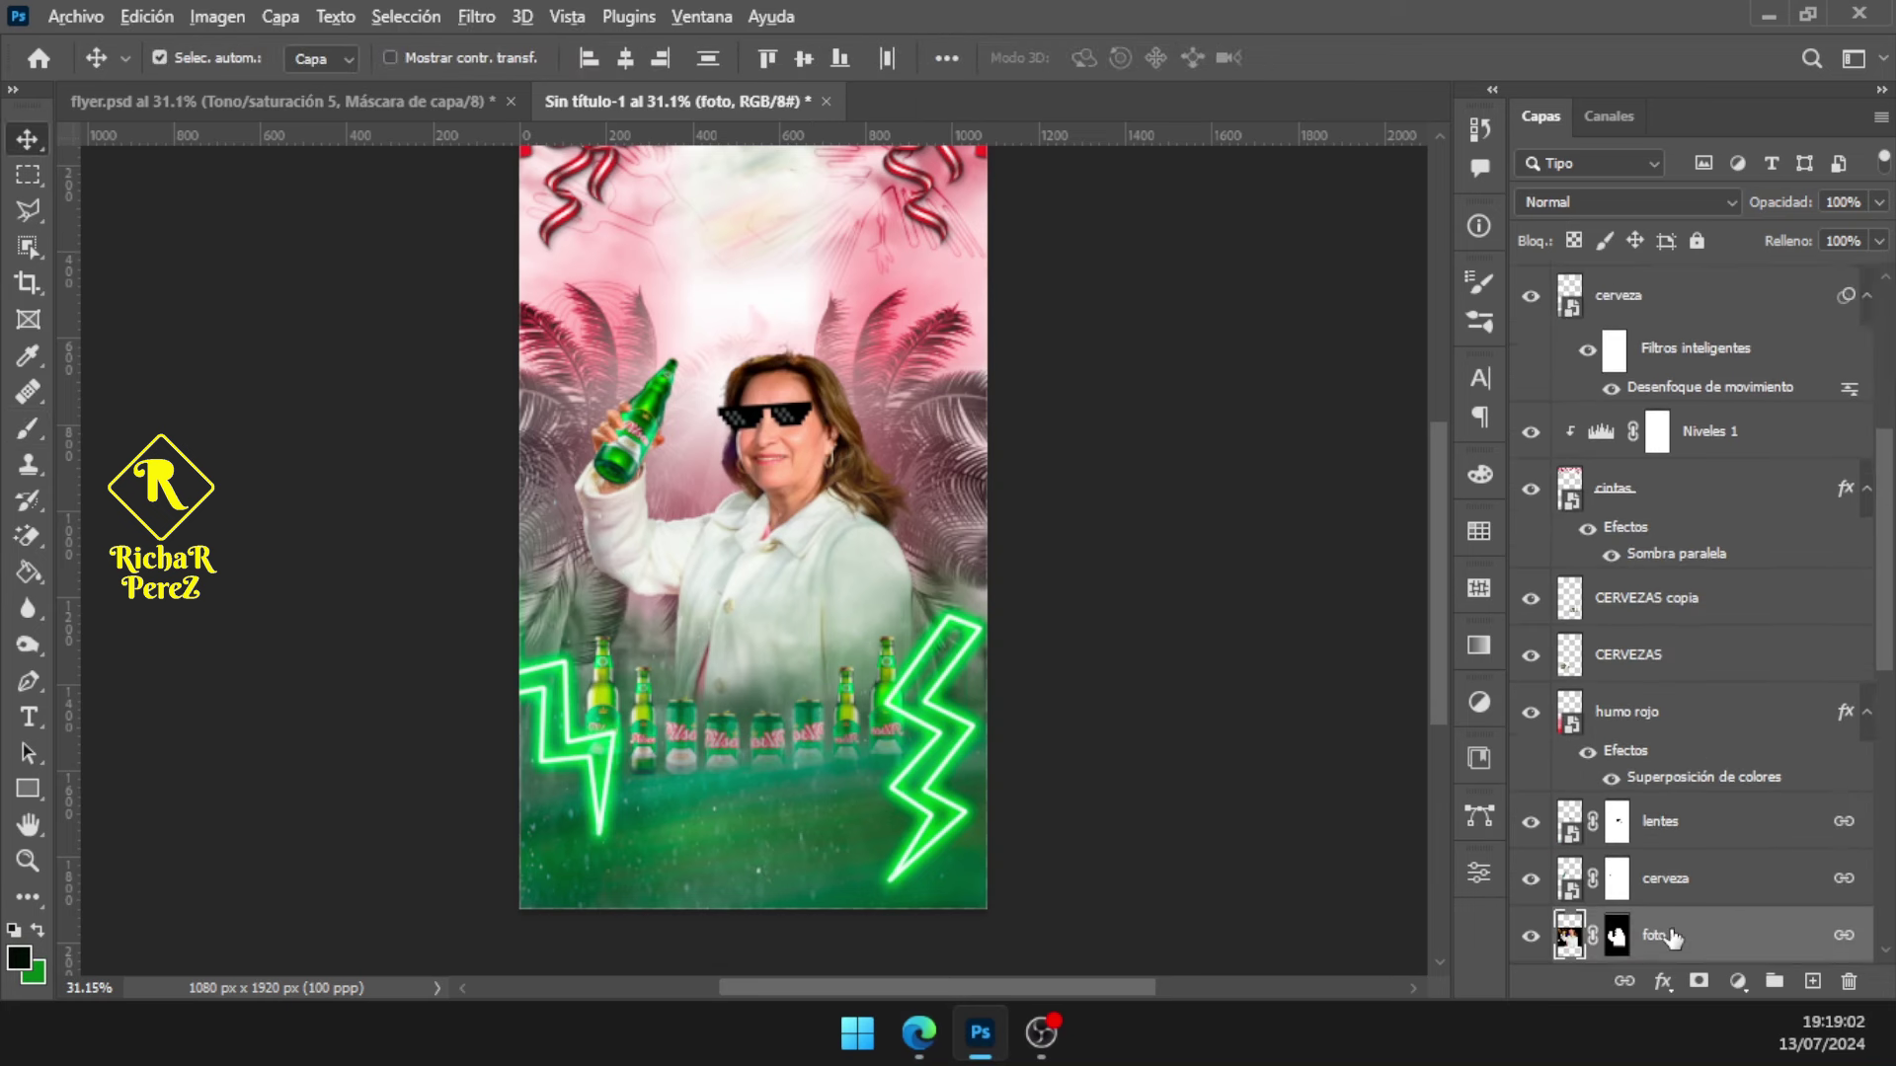
pyautogui.scroll(-1, 1036, 631)
pyautogui.scroll(-1, 825, 578)
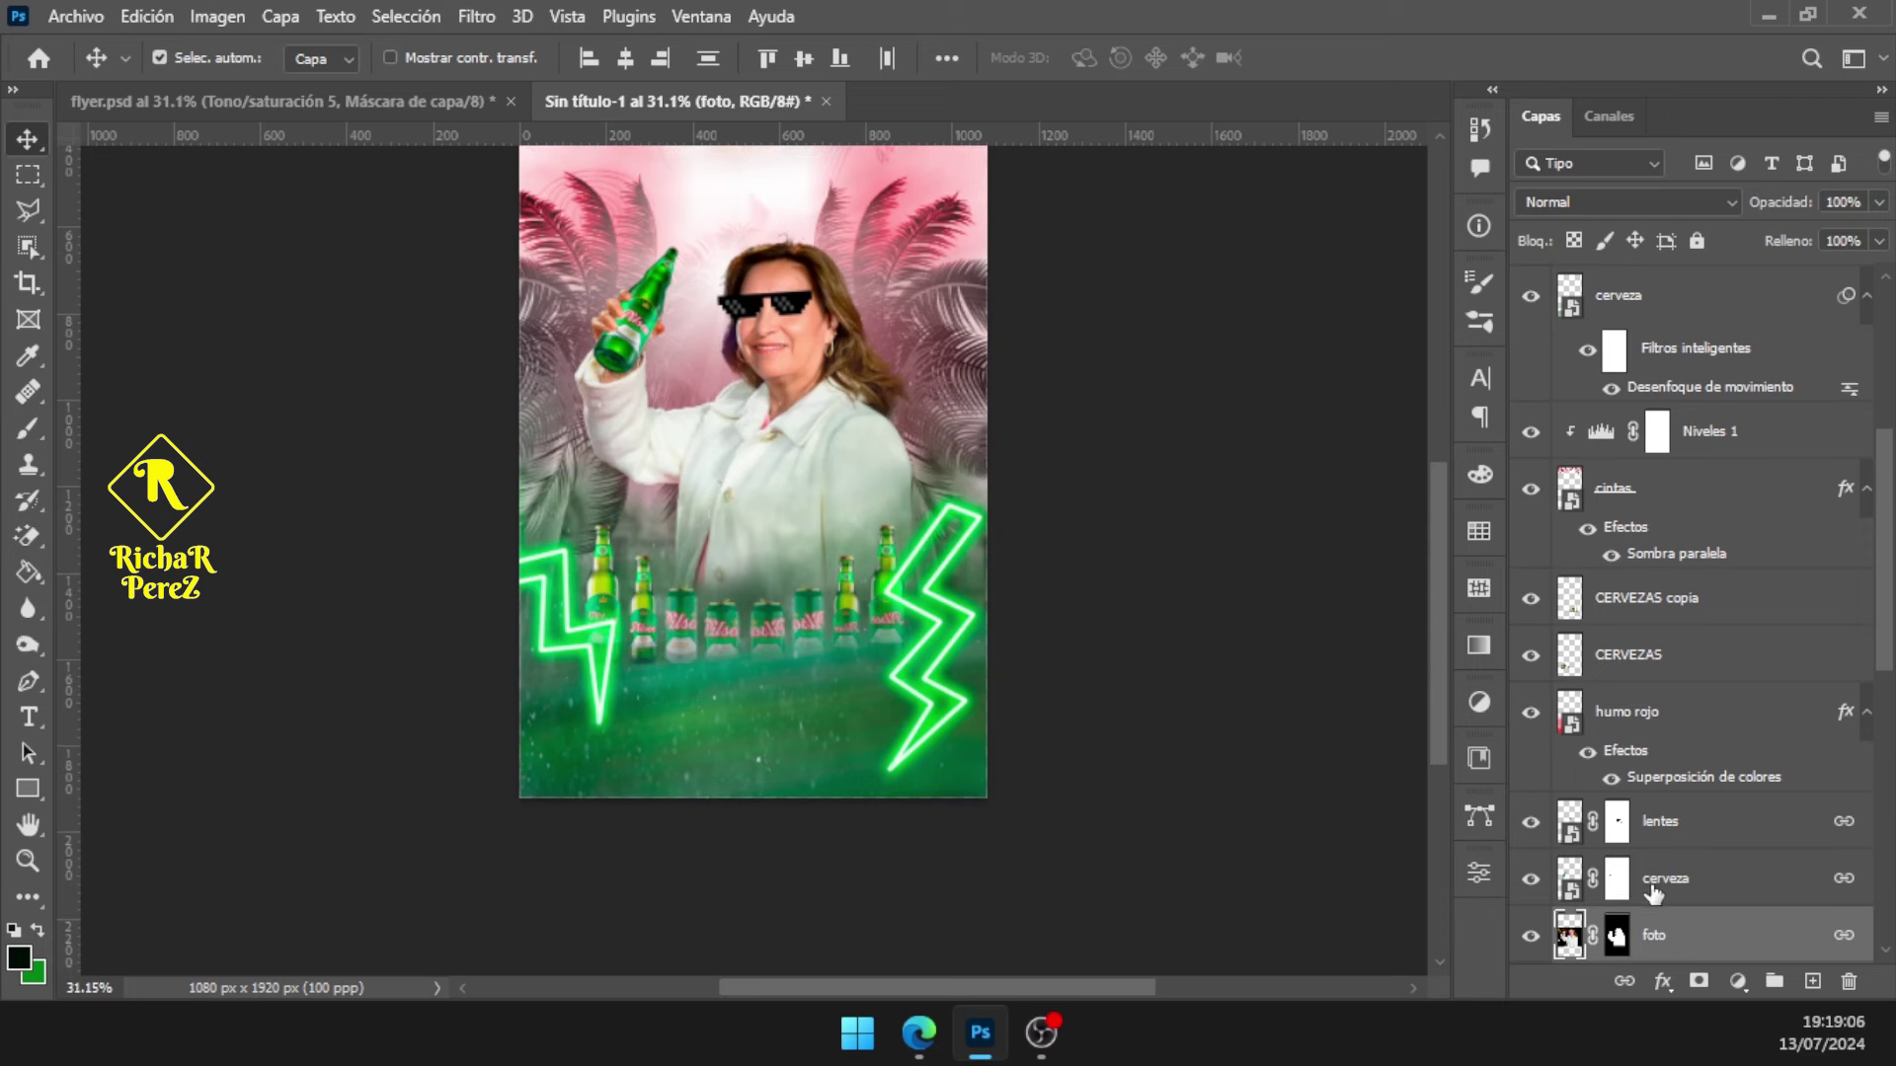
pyautogui.click(1737, 982)
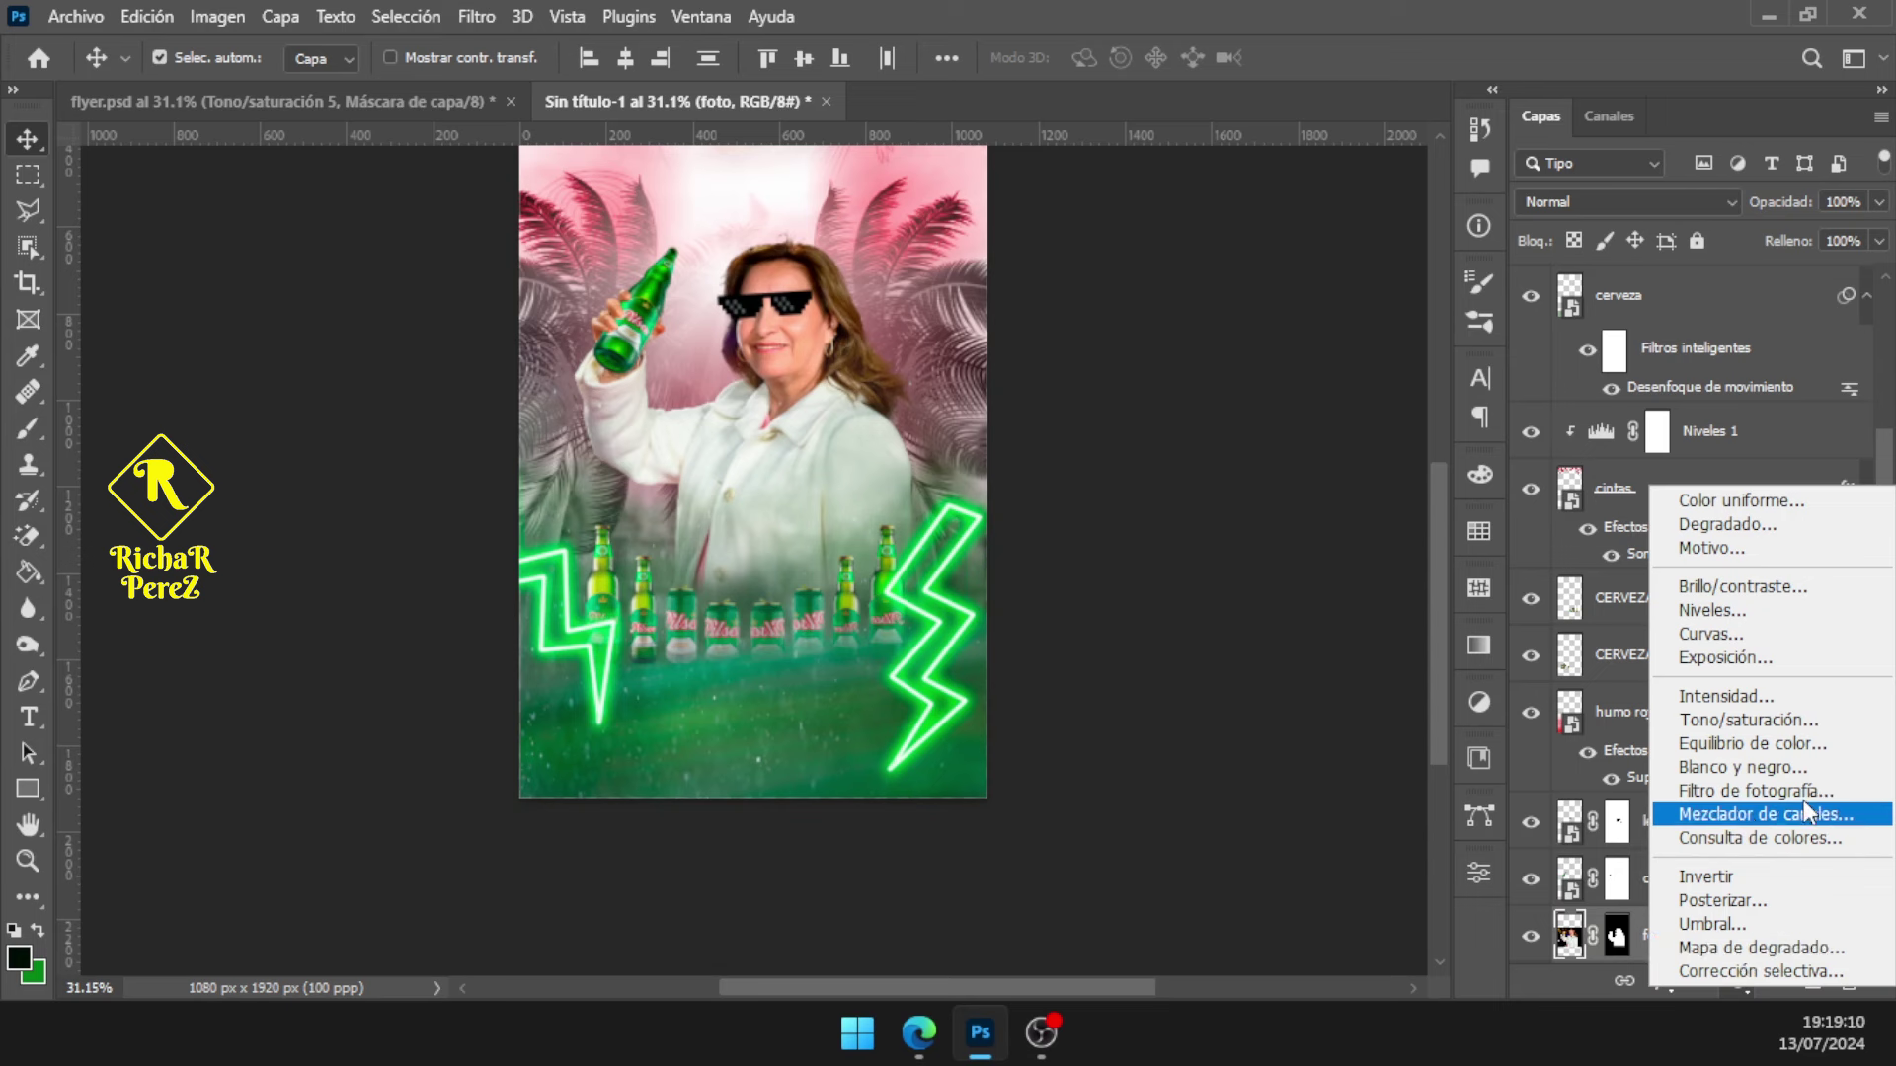
pyautogui.click(1688, 744)
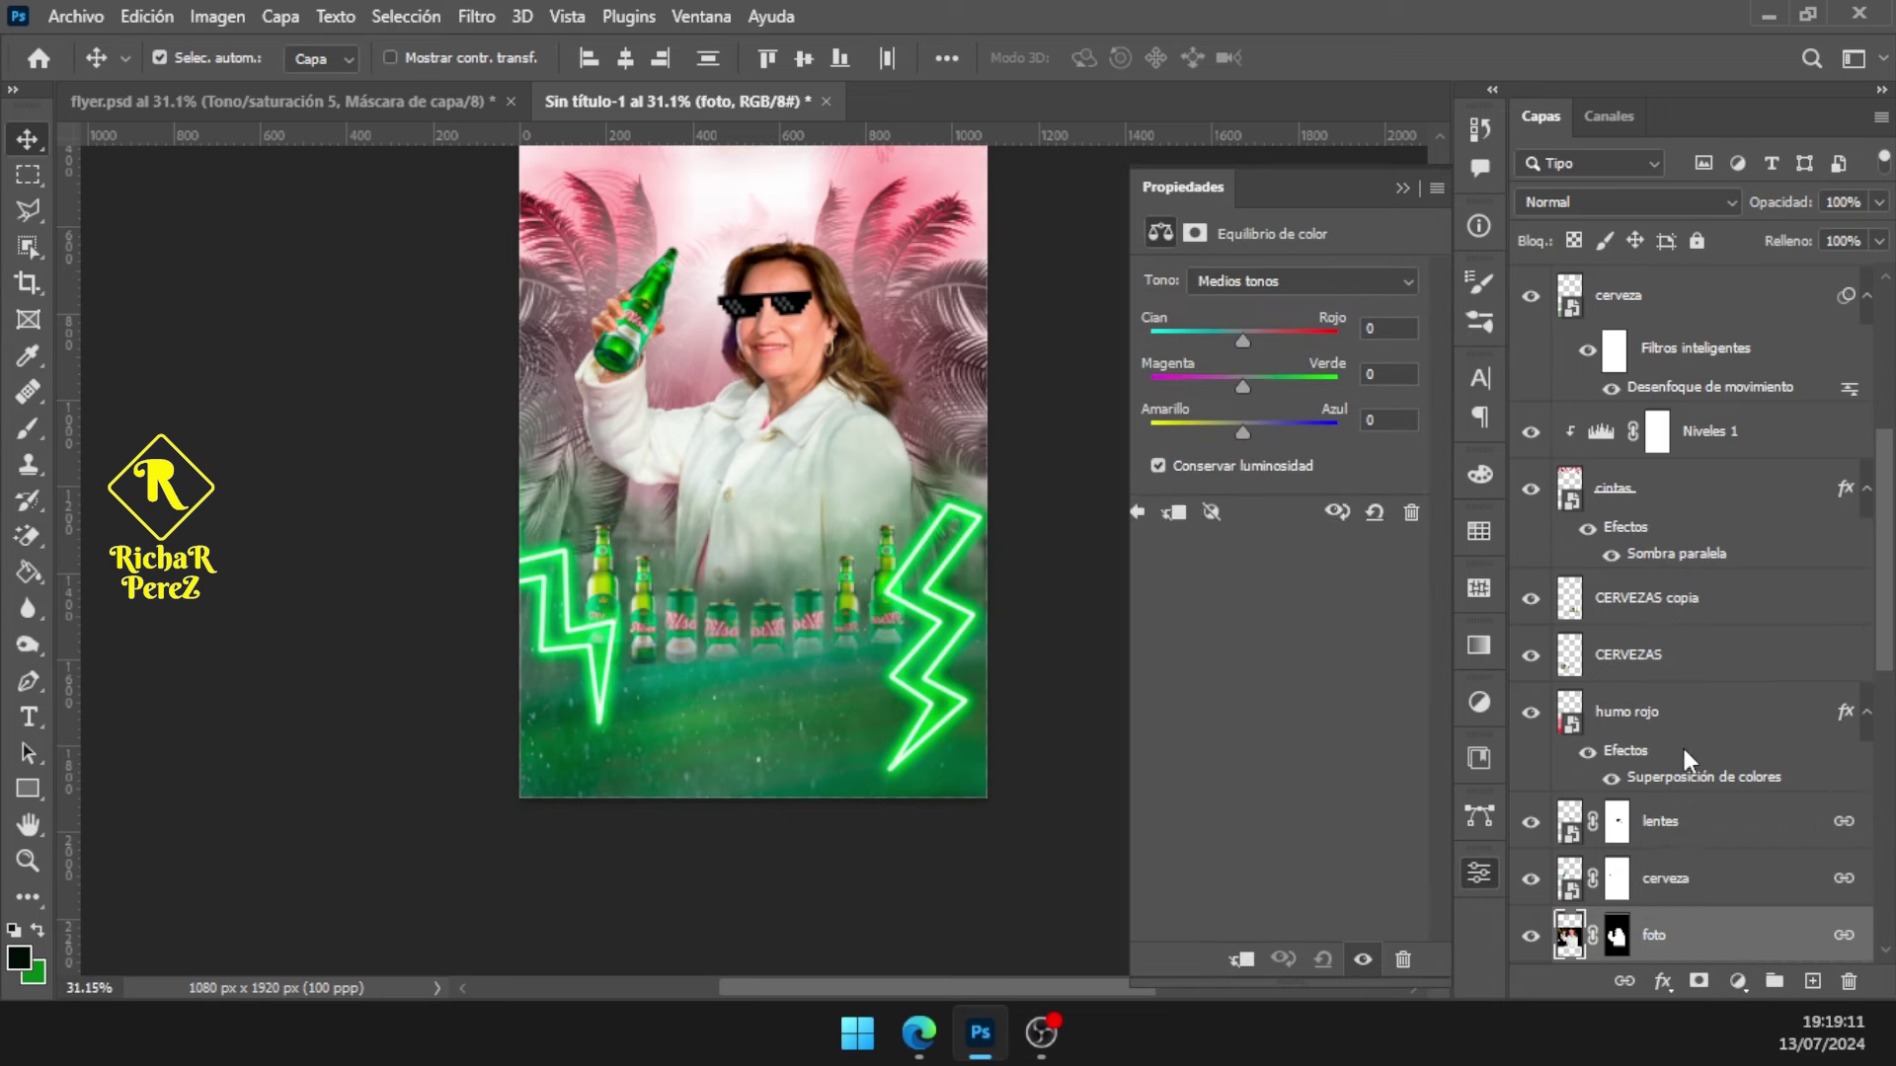
# Clip the Color Balance to foto and set midtones Red +12, Blue +15, Green +15
pyautogui.click(1242, 960)
pyautogui.moveTo(1244, 339); pyautogui.dragTo(1242, 341)
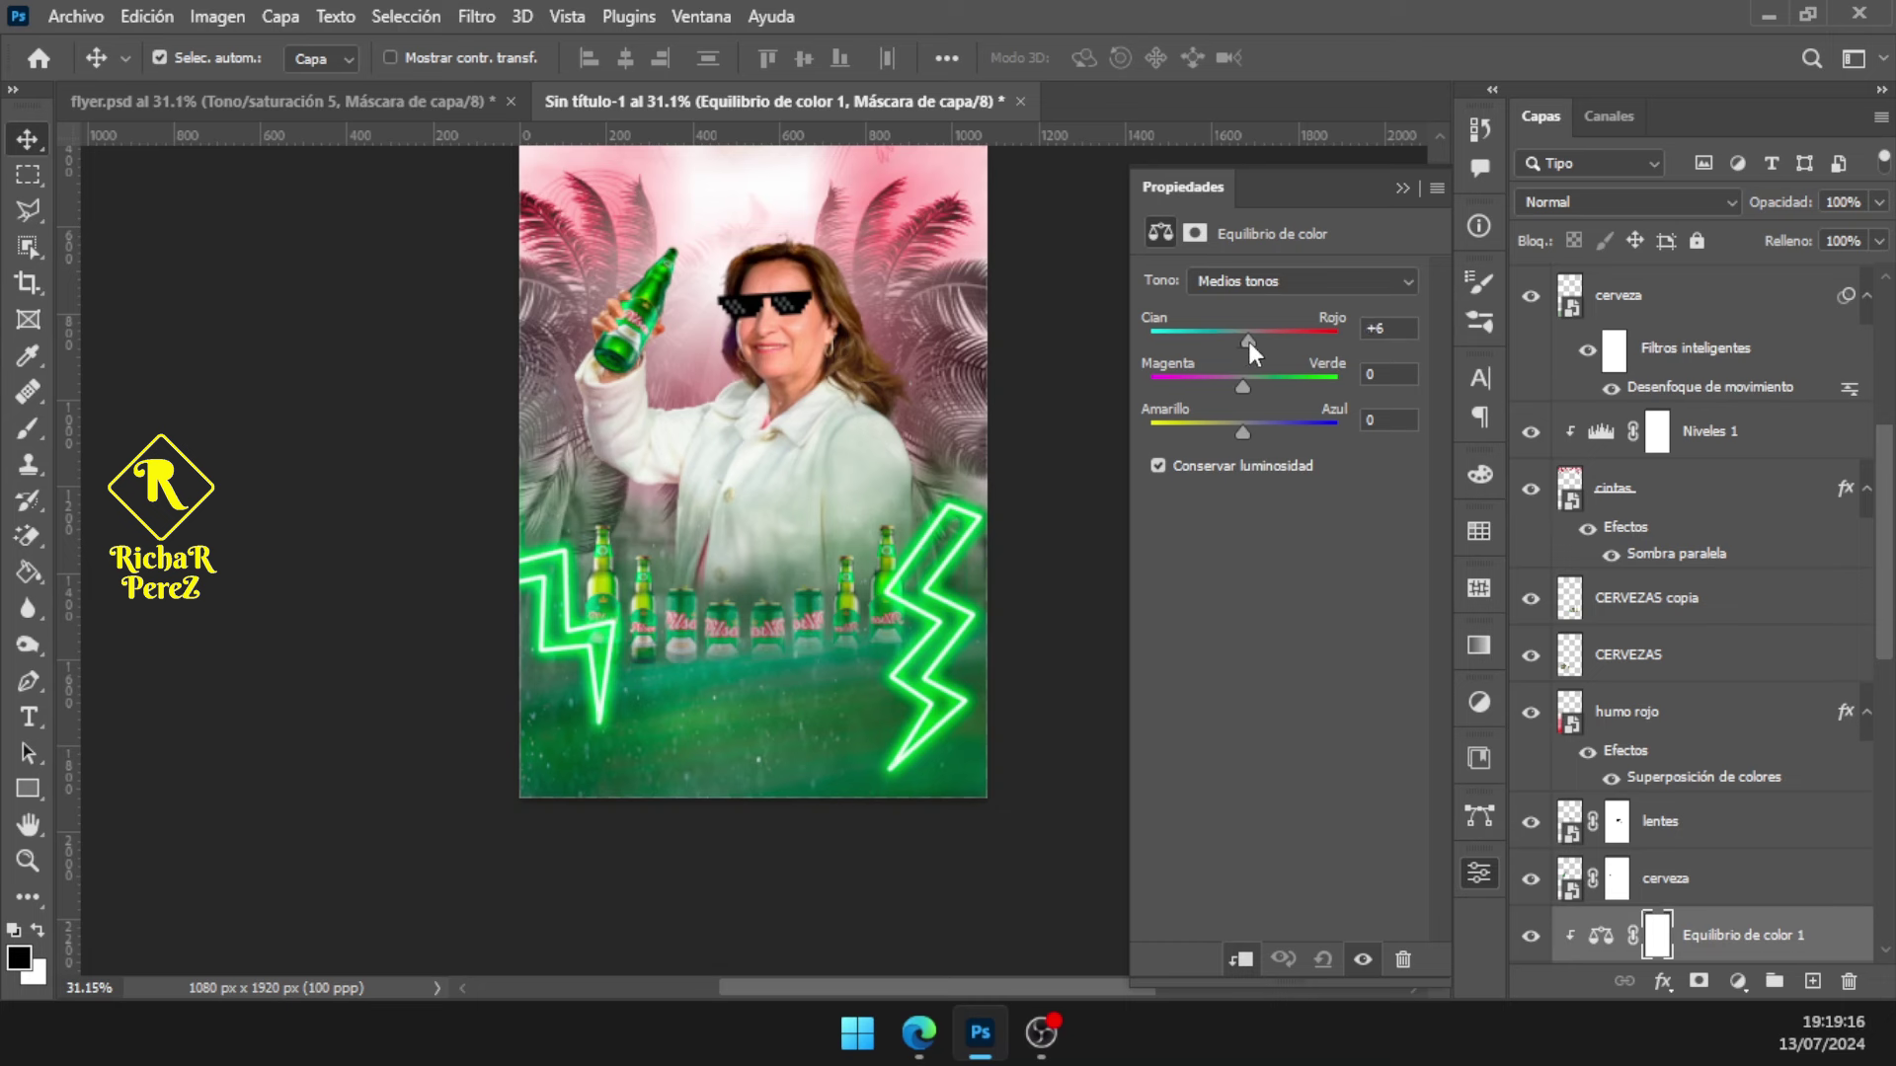
pyautogui.moveTo(1248, 341); pyautogui.dragTo(1254, 341)
pyautogui.moveTo(1242, 435)
pyautogui.mouseDown()
pyautogui.moveTo(1147, 431)
pyautogui.moveTo(1295, 438)
pyautogui.moveTo(1234, 440)
pyautogui.mouseUp()
pyautogui.moveTo(1242, 389)
pyautogui.mouseDown()
pyautogui.moveTo(1266, 389)
pyautogui.moveTo(1216, 387)
pyautogui.moveTo(1243, 392)
pyautogui.mouseUp()
# Collapse the Color Balance properties and add a new empty layer above it
pyautogui.click(1402, 188)
pyautogui.keyDown('alt'); pyautogui.scroll(3, 849, 438); pyautogui.keyUp('alt')
pyautogui.scroll(2, 785, 548)
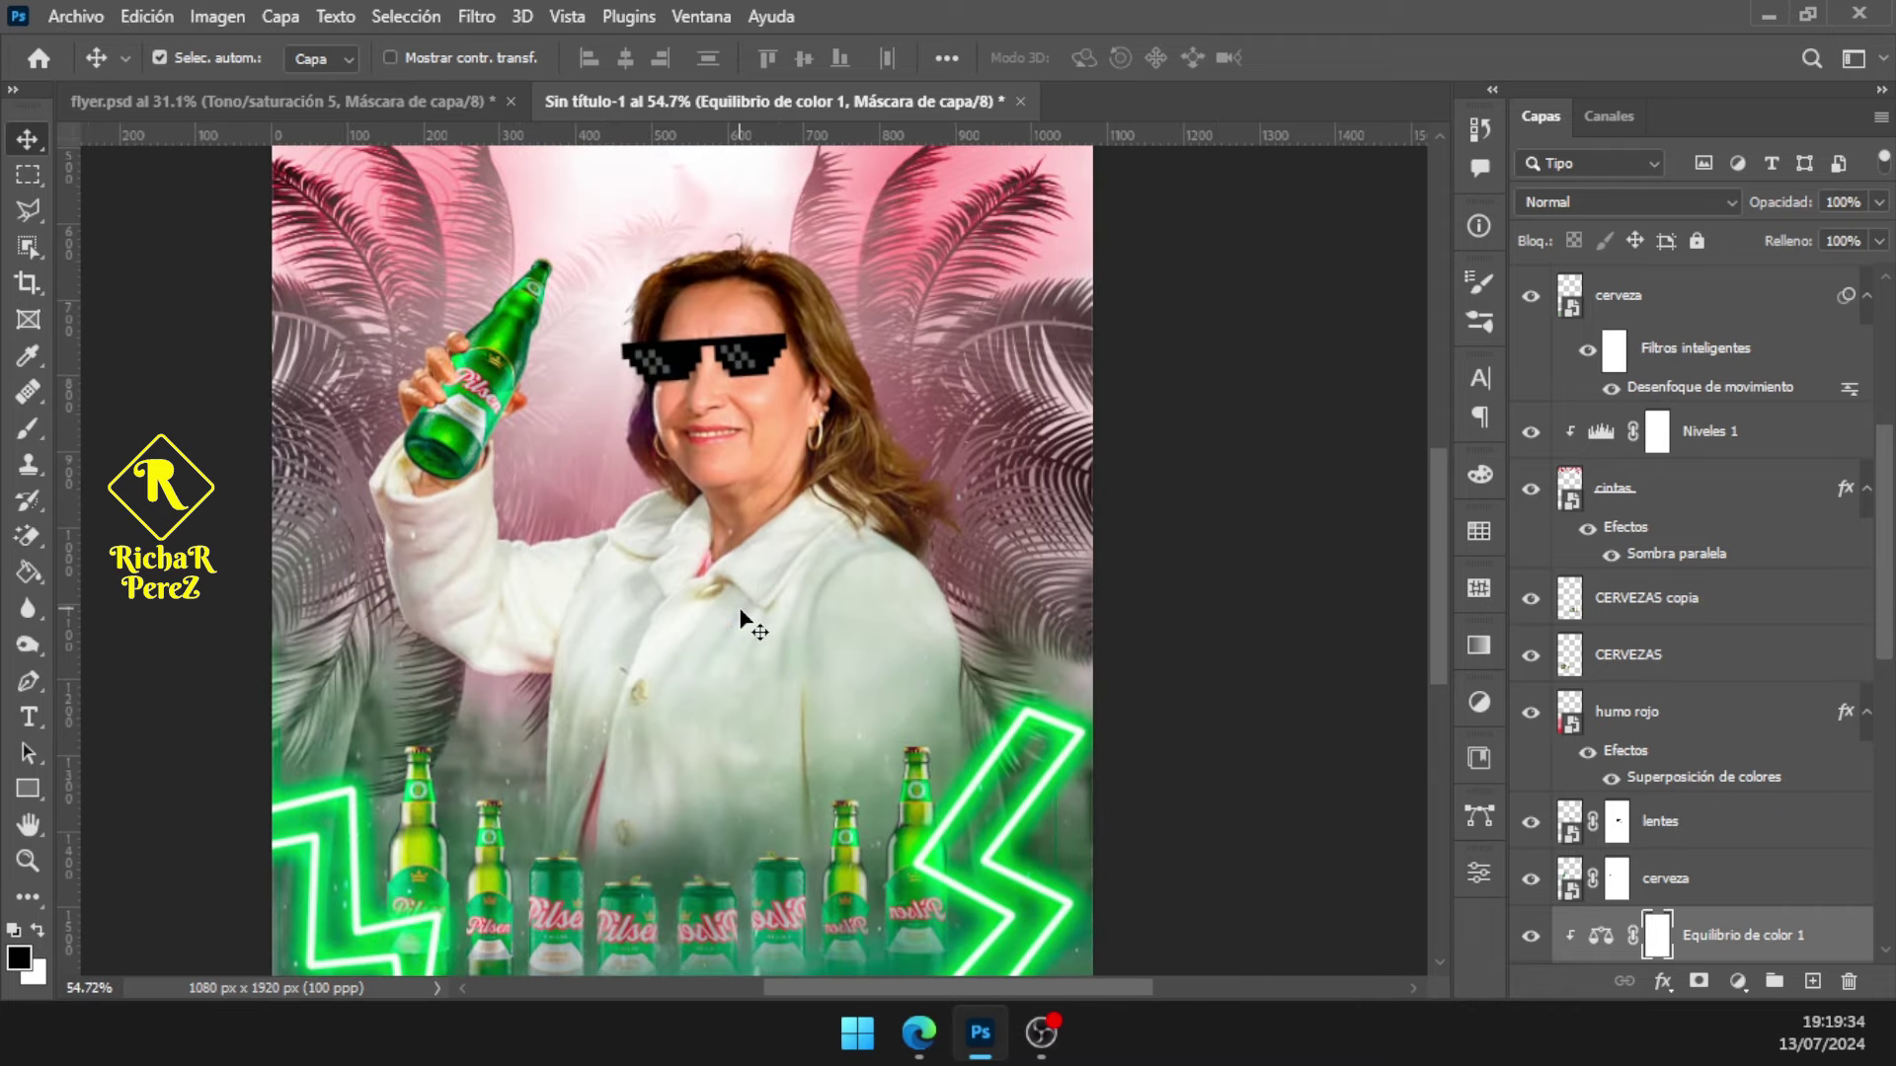
pyautogui.scroll(-2, 1624, 900)
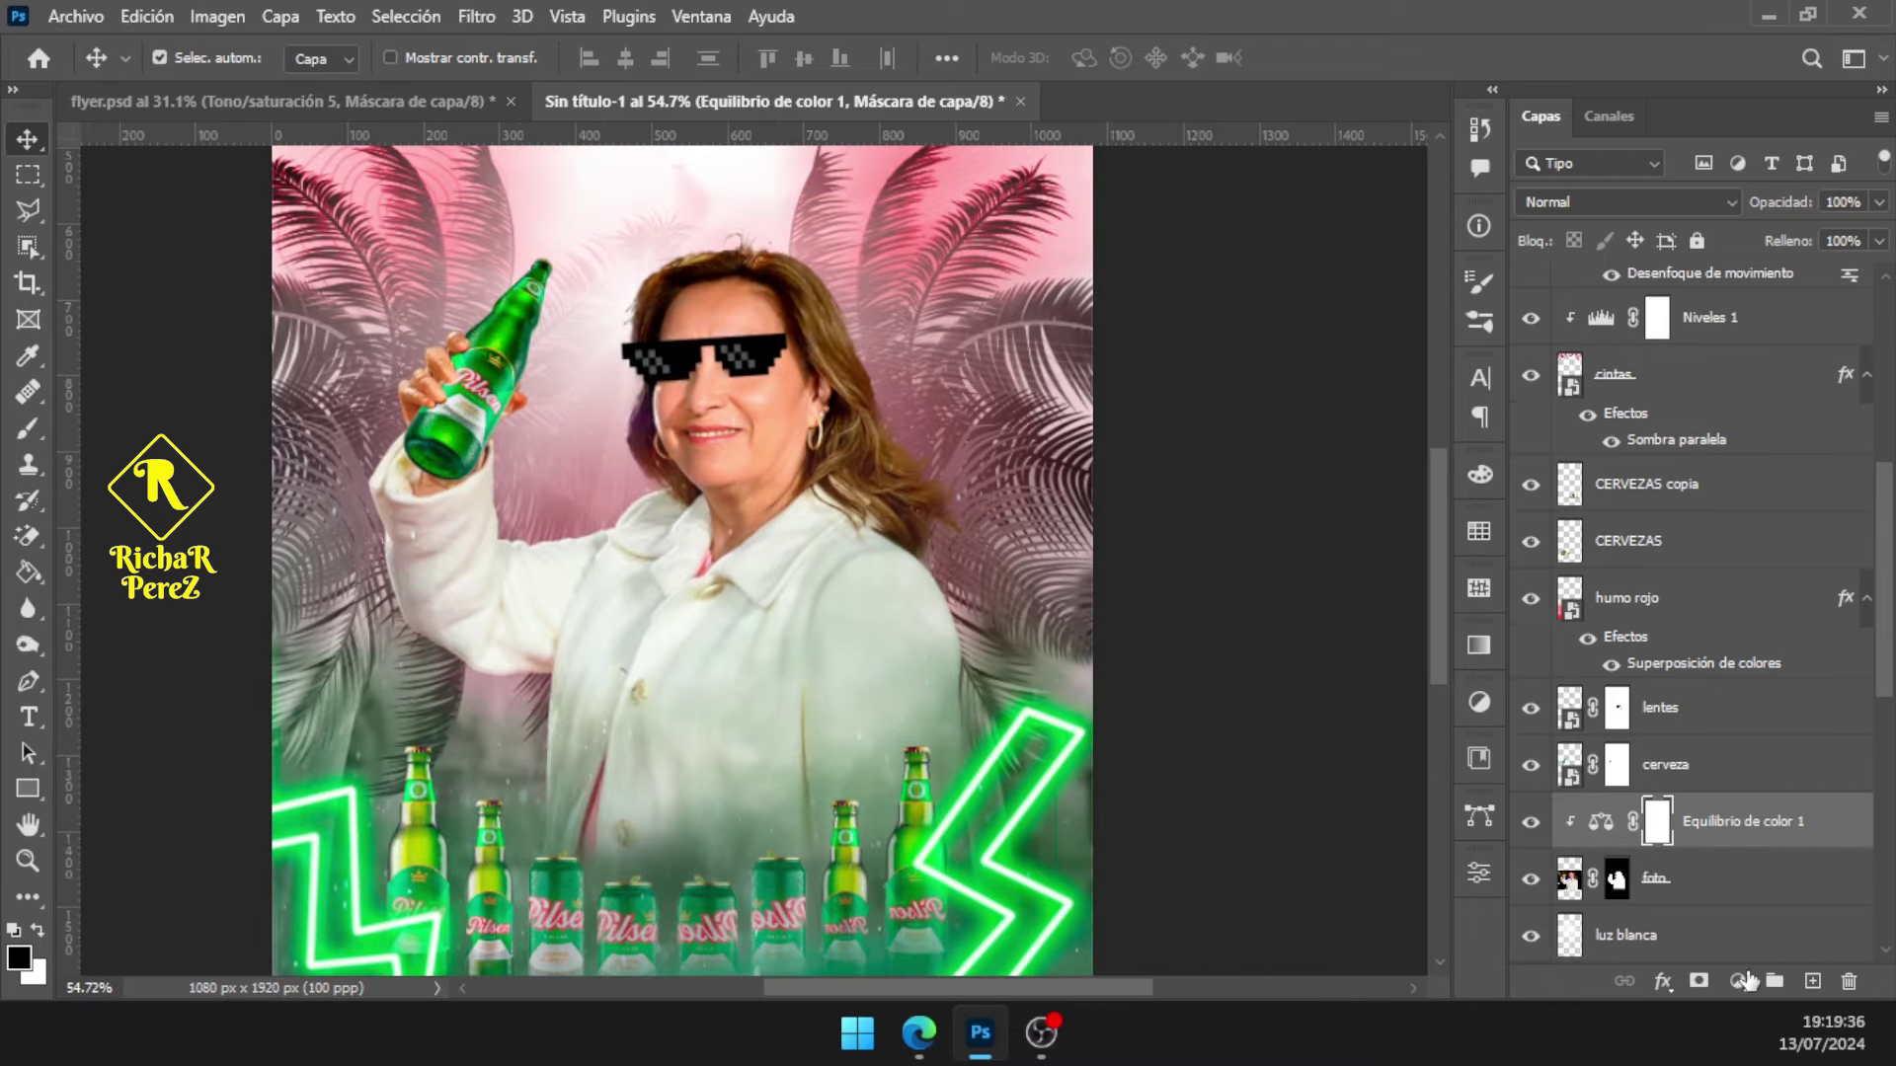
pyautogui.click(1812, 981)
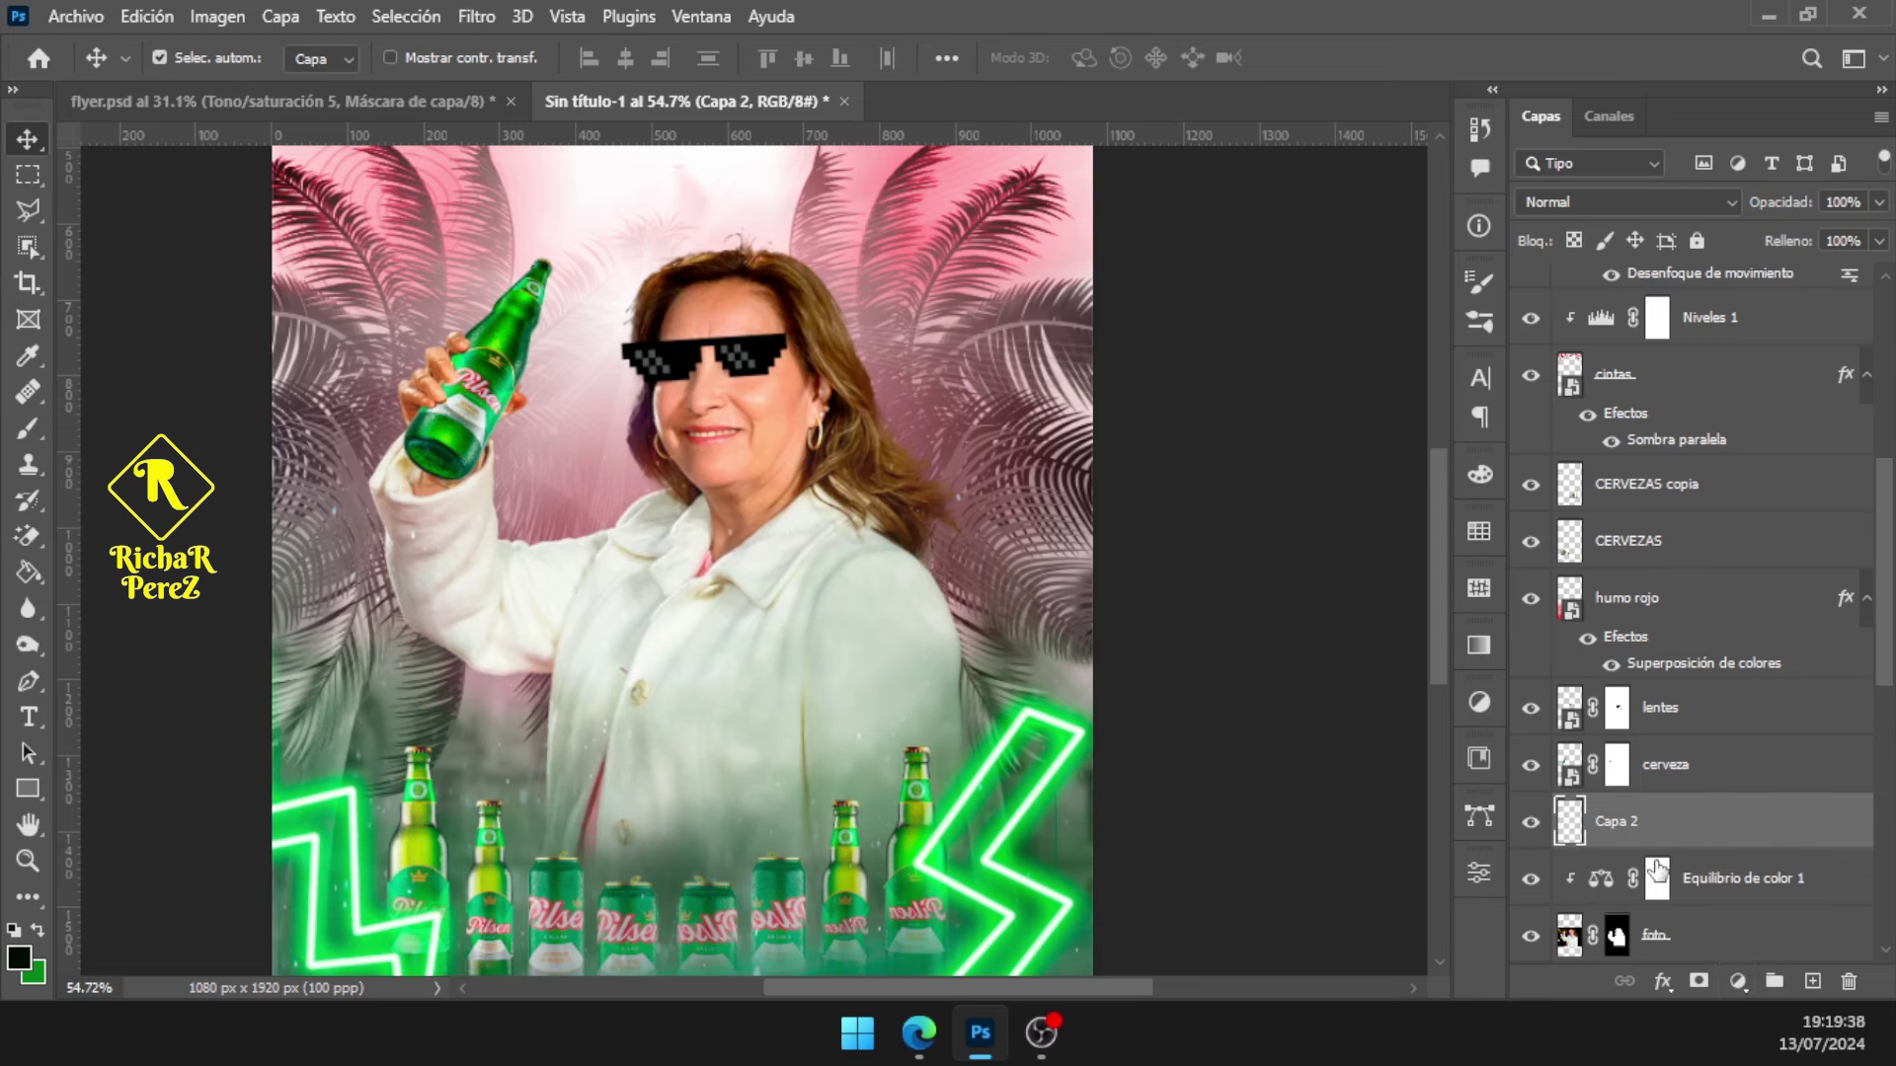
# Clip the new layer to the photo, set it to Color blend mode, and take the Brush
pyautogui.rightClick(1719, 721)
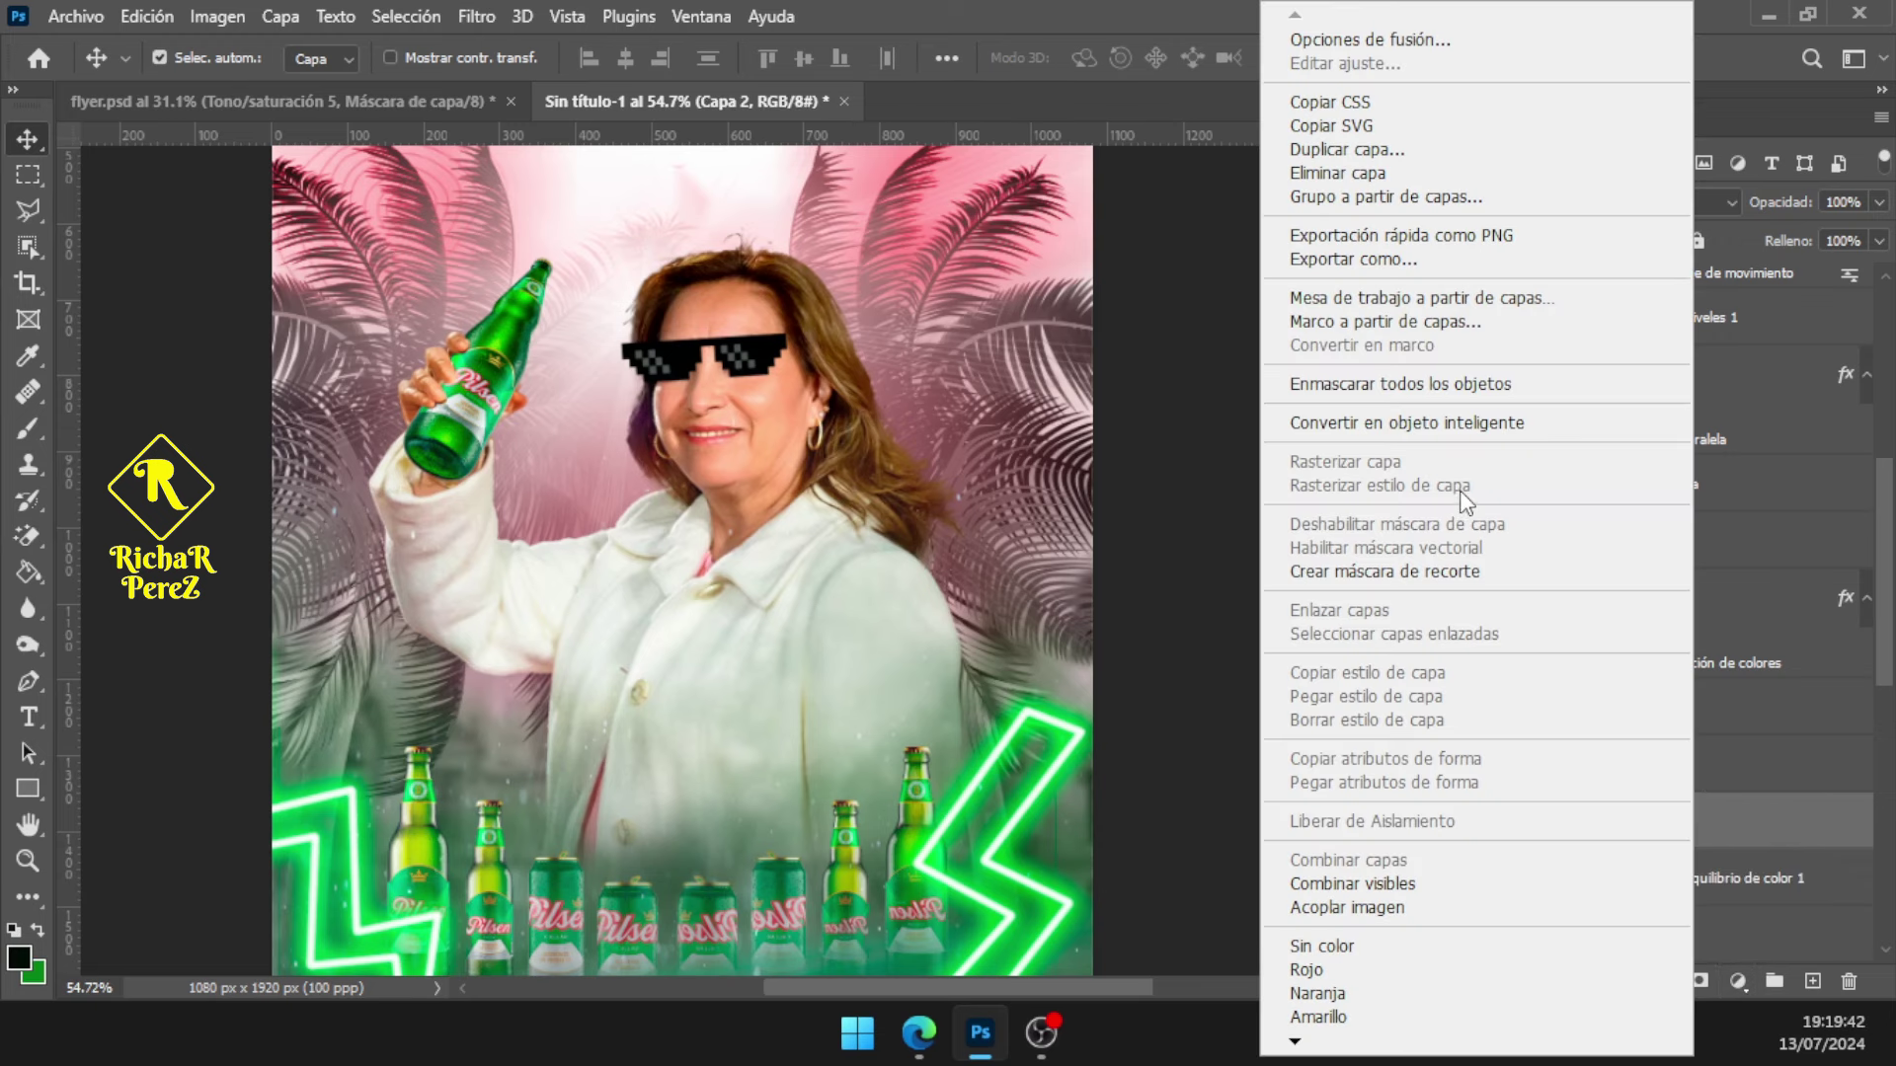
pyautogui.click(1457, 571)
pyautogui.click(1596, 205)
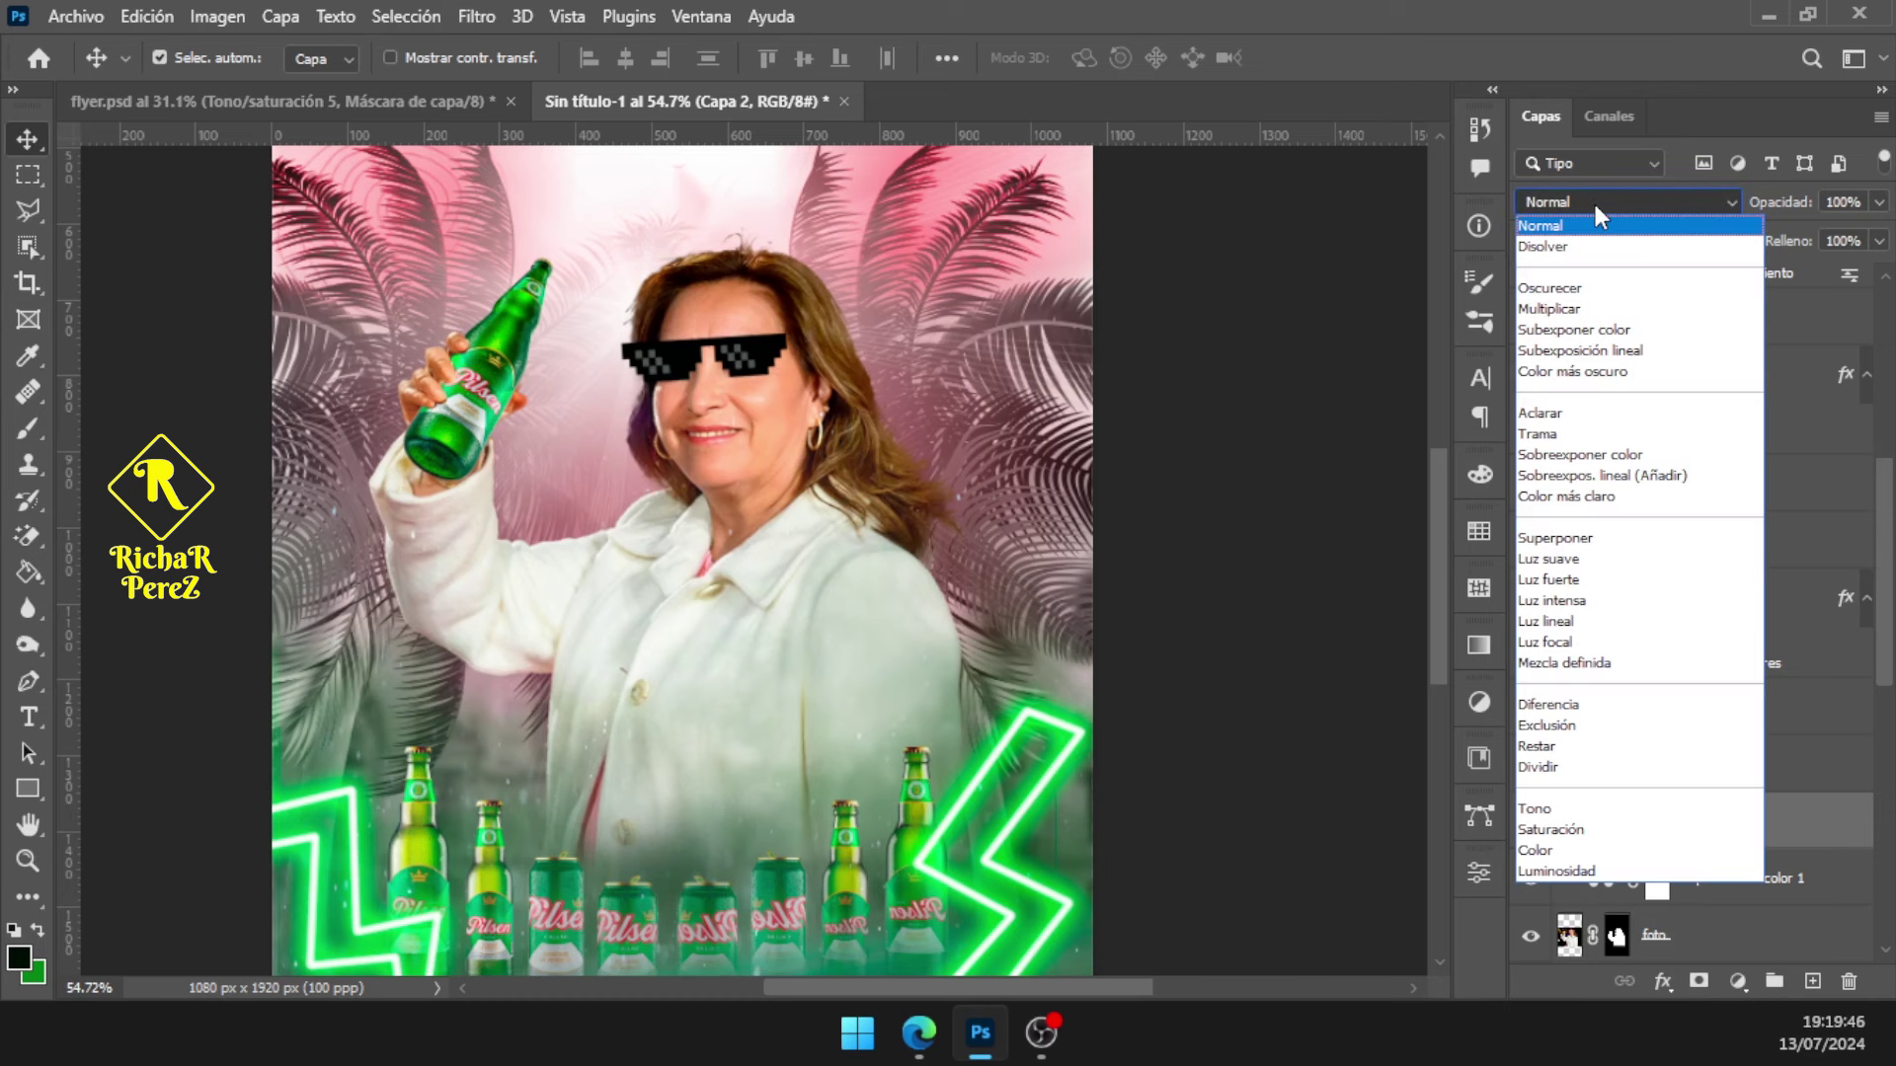
pyautogui.click(1554, 849)
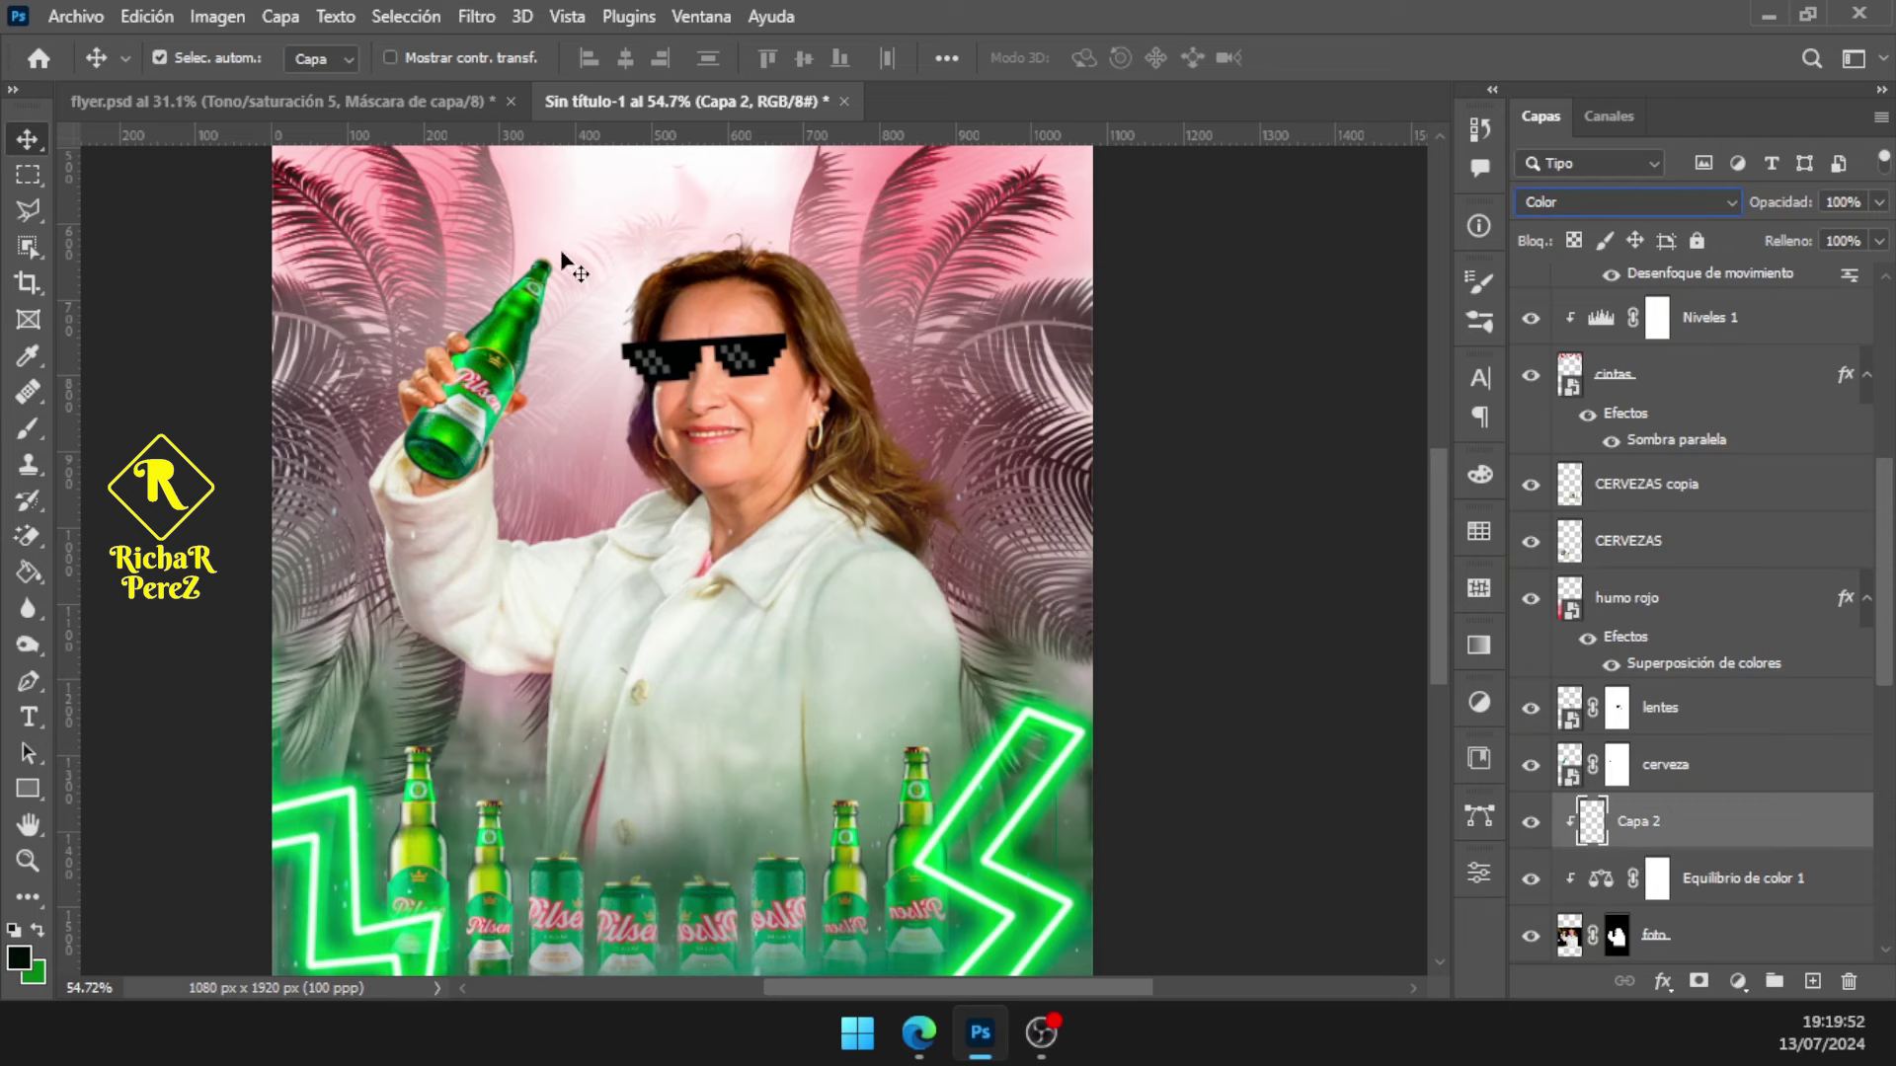
pyautogui.click(28, 427)
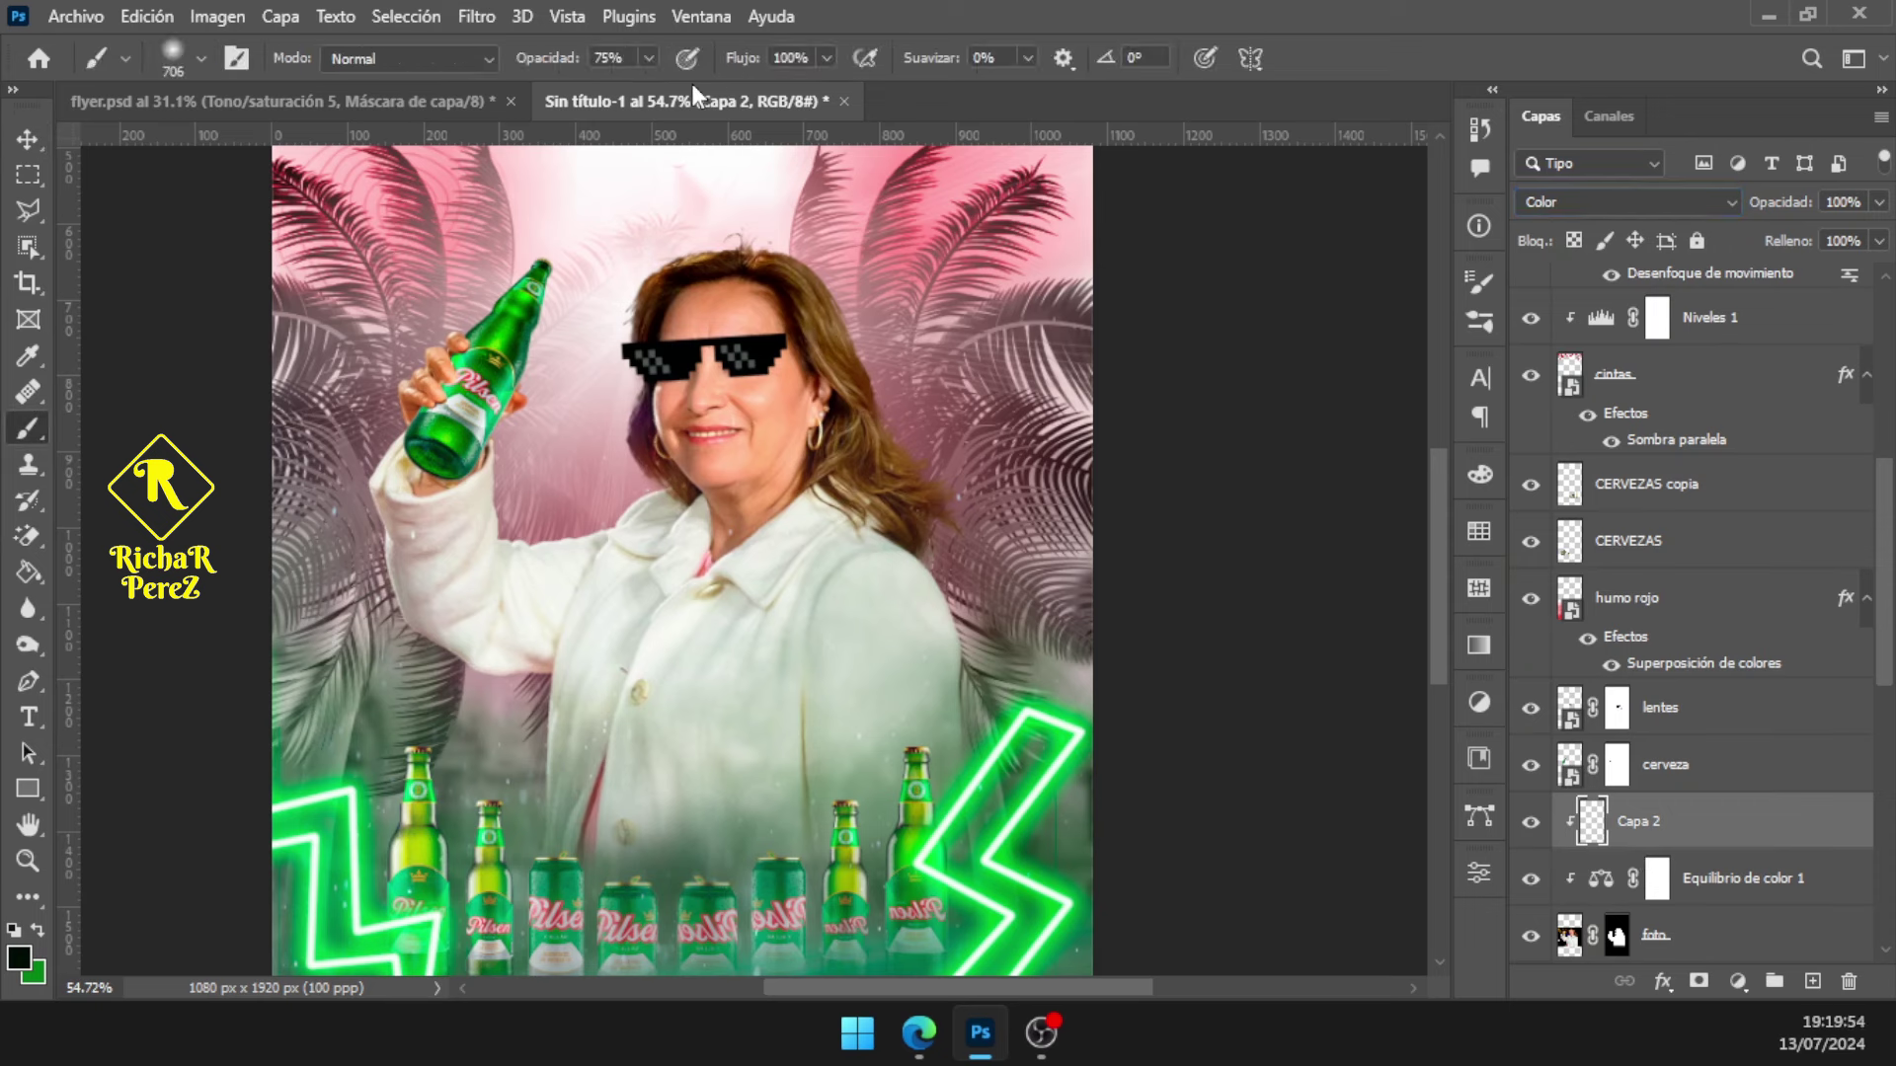
pyautogui.click(617, 57)
# Set the brush to 30% opacity, 50% flow and 55 px size
pyautogui.write('3')
pyautogui.write('0')
pyautogui.press('Return')
pyautogui.click(812, 57)
pyautogui.write('50')
pyautogui.moveTo(1016, 592); pyautogui.dragTo(1008, 610)
pyautogui.scroll(2, 1008, 610)
pyautogui.scroll(4, 978, 611)
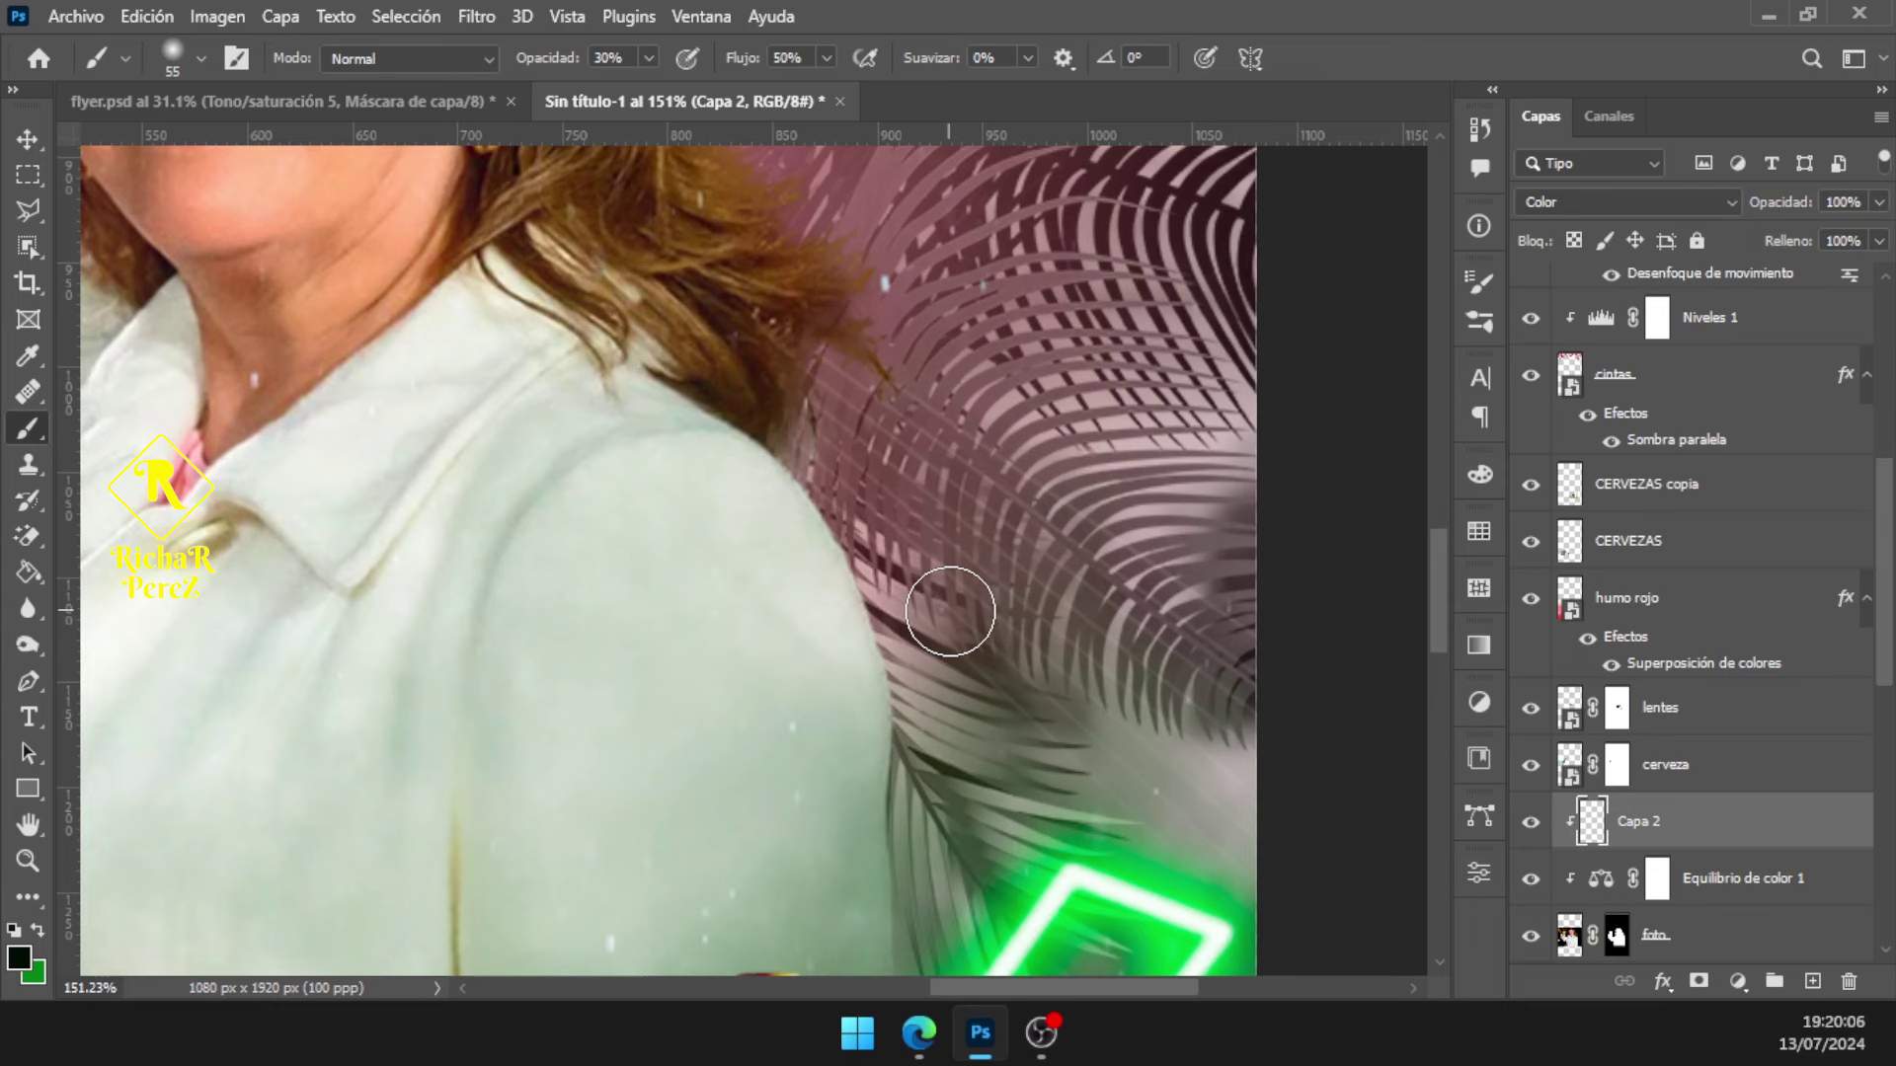
# Sample pink from the background and paint over the shoulder edge
pyautogui.press('alt')
pyautogui.moveTo(887, 597)
pyautogui.mouseDown()
pyautogui.moveTo(869, 528)
pyautogui.moveTo(796, 419)
pyautogui.mouseUp()
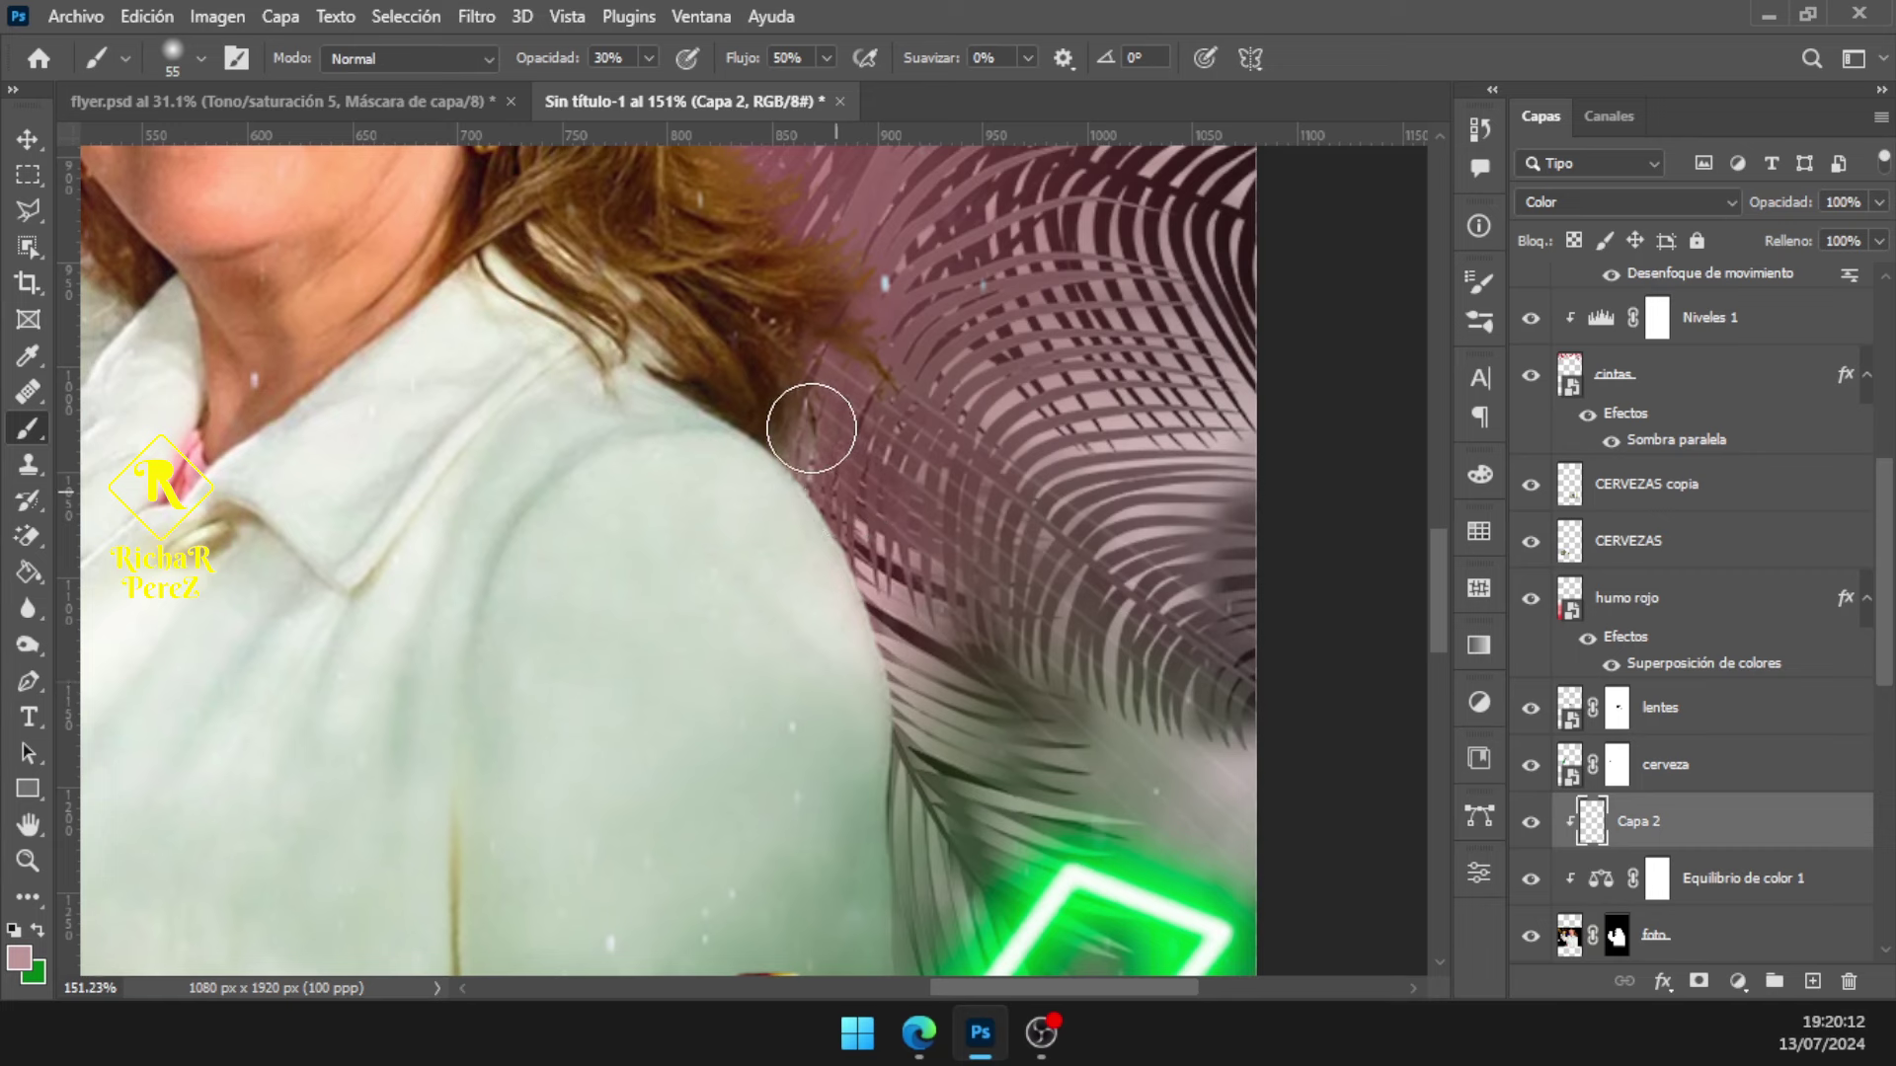
pyautogui.scroll(1, 805, 445)
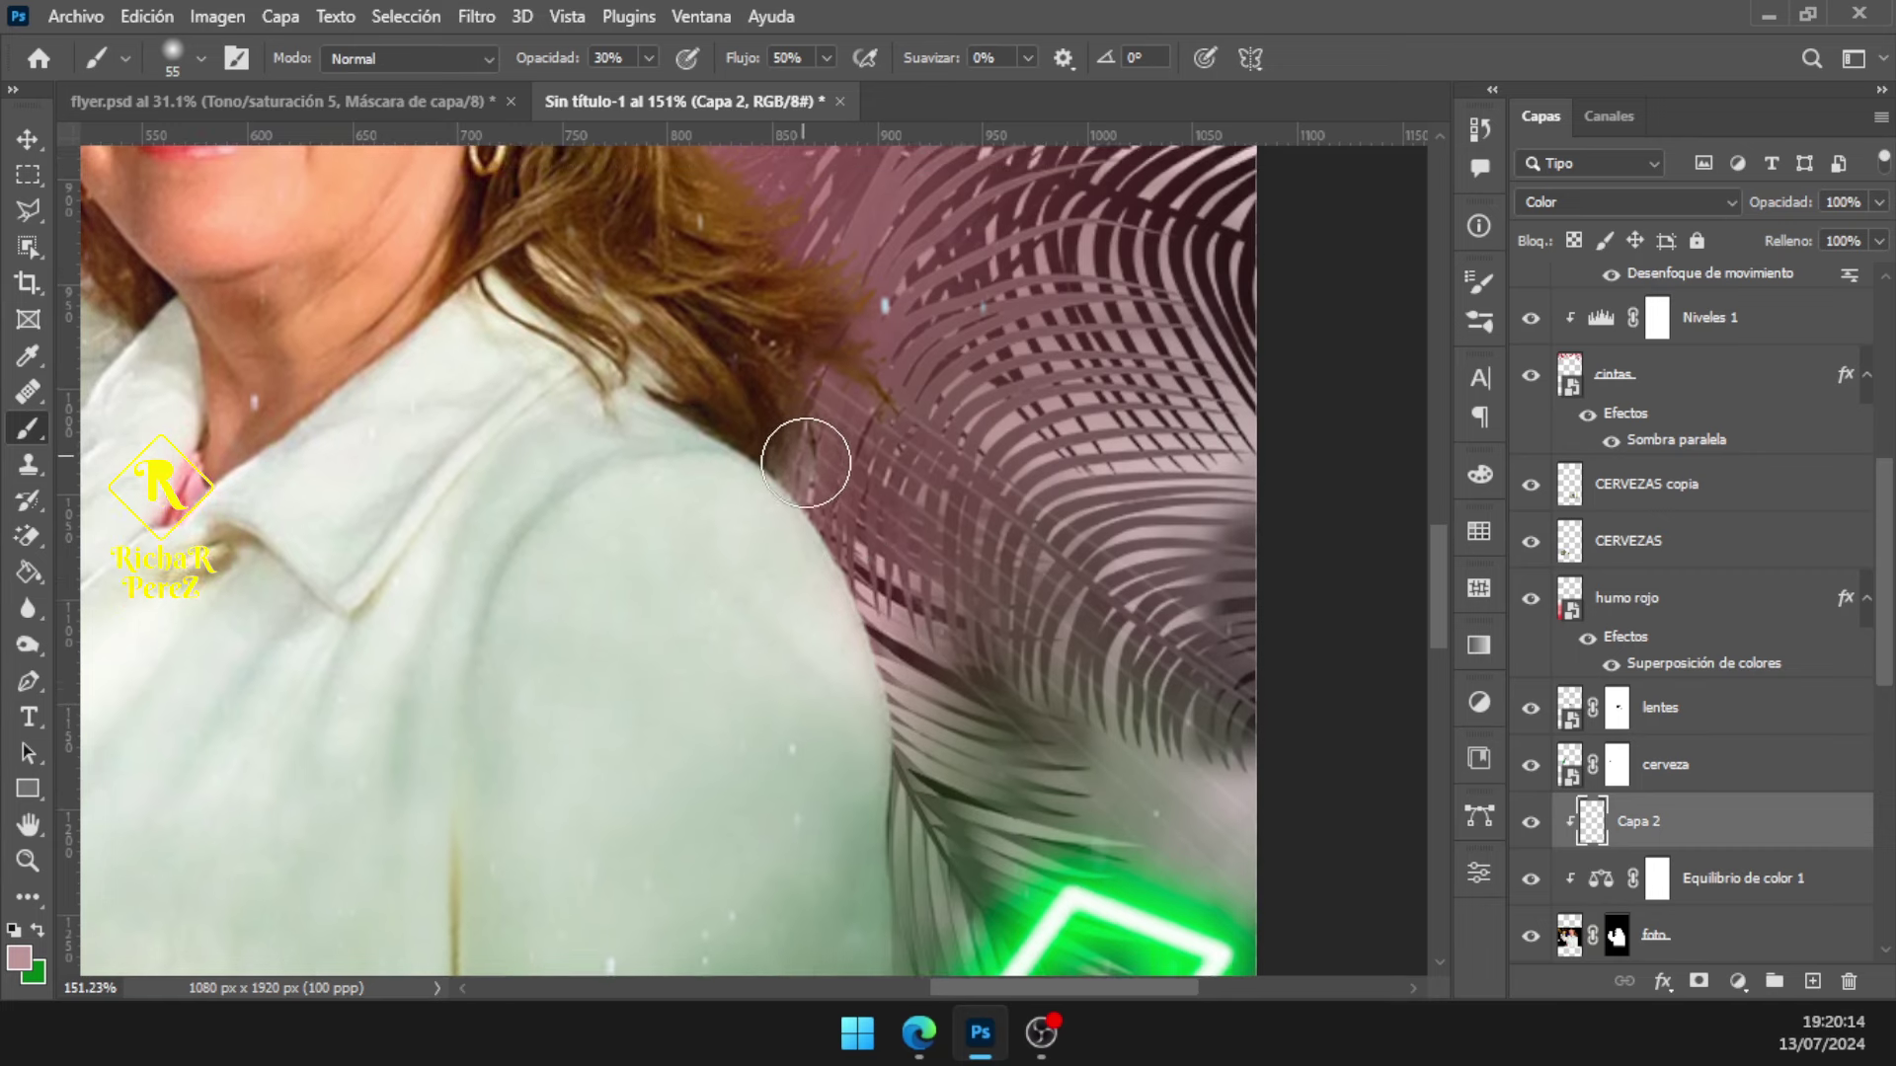
pyautogui.scroll(2, 877, 378)
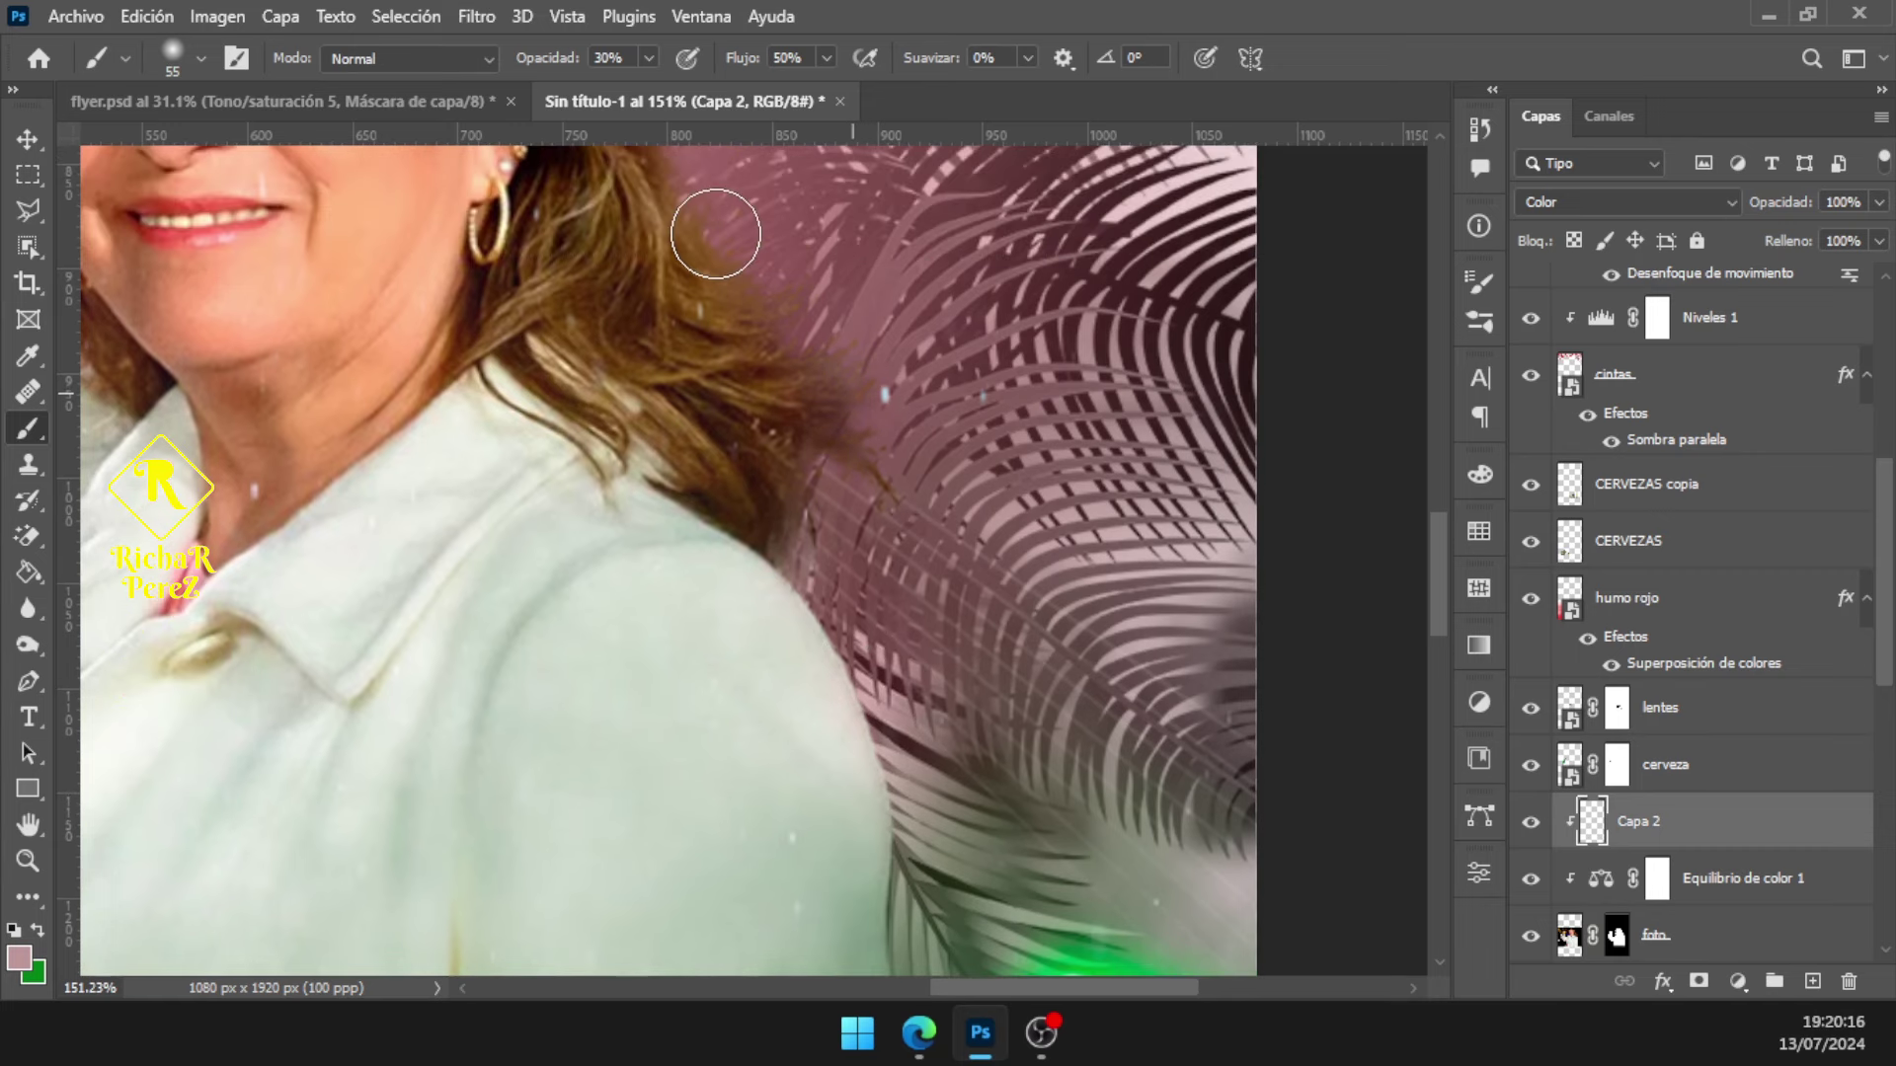
pyautogui.scroll(1, 814, 543)
pyautogui.scroll(2, 780, 513)
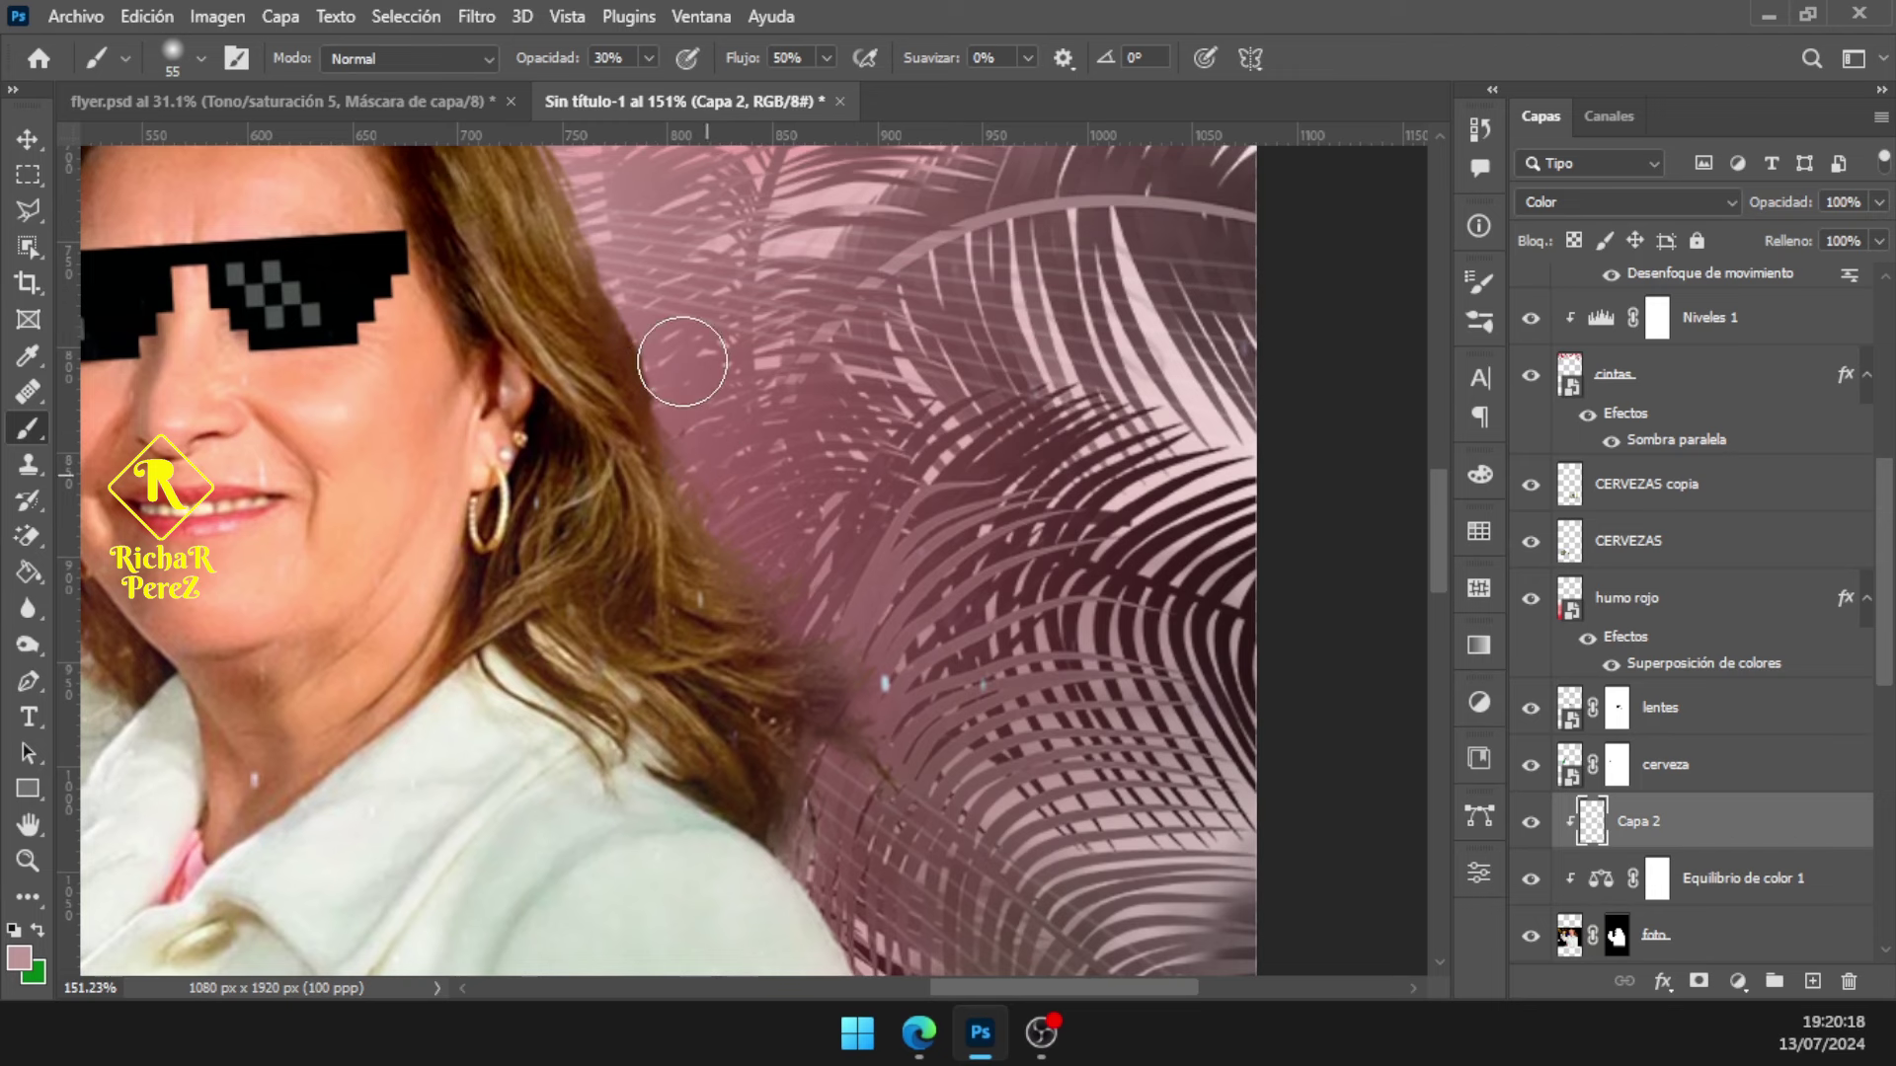
pyautogui.scroll(1, 692, 454)
pyautogui.scroll(1, 592, 395)
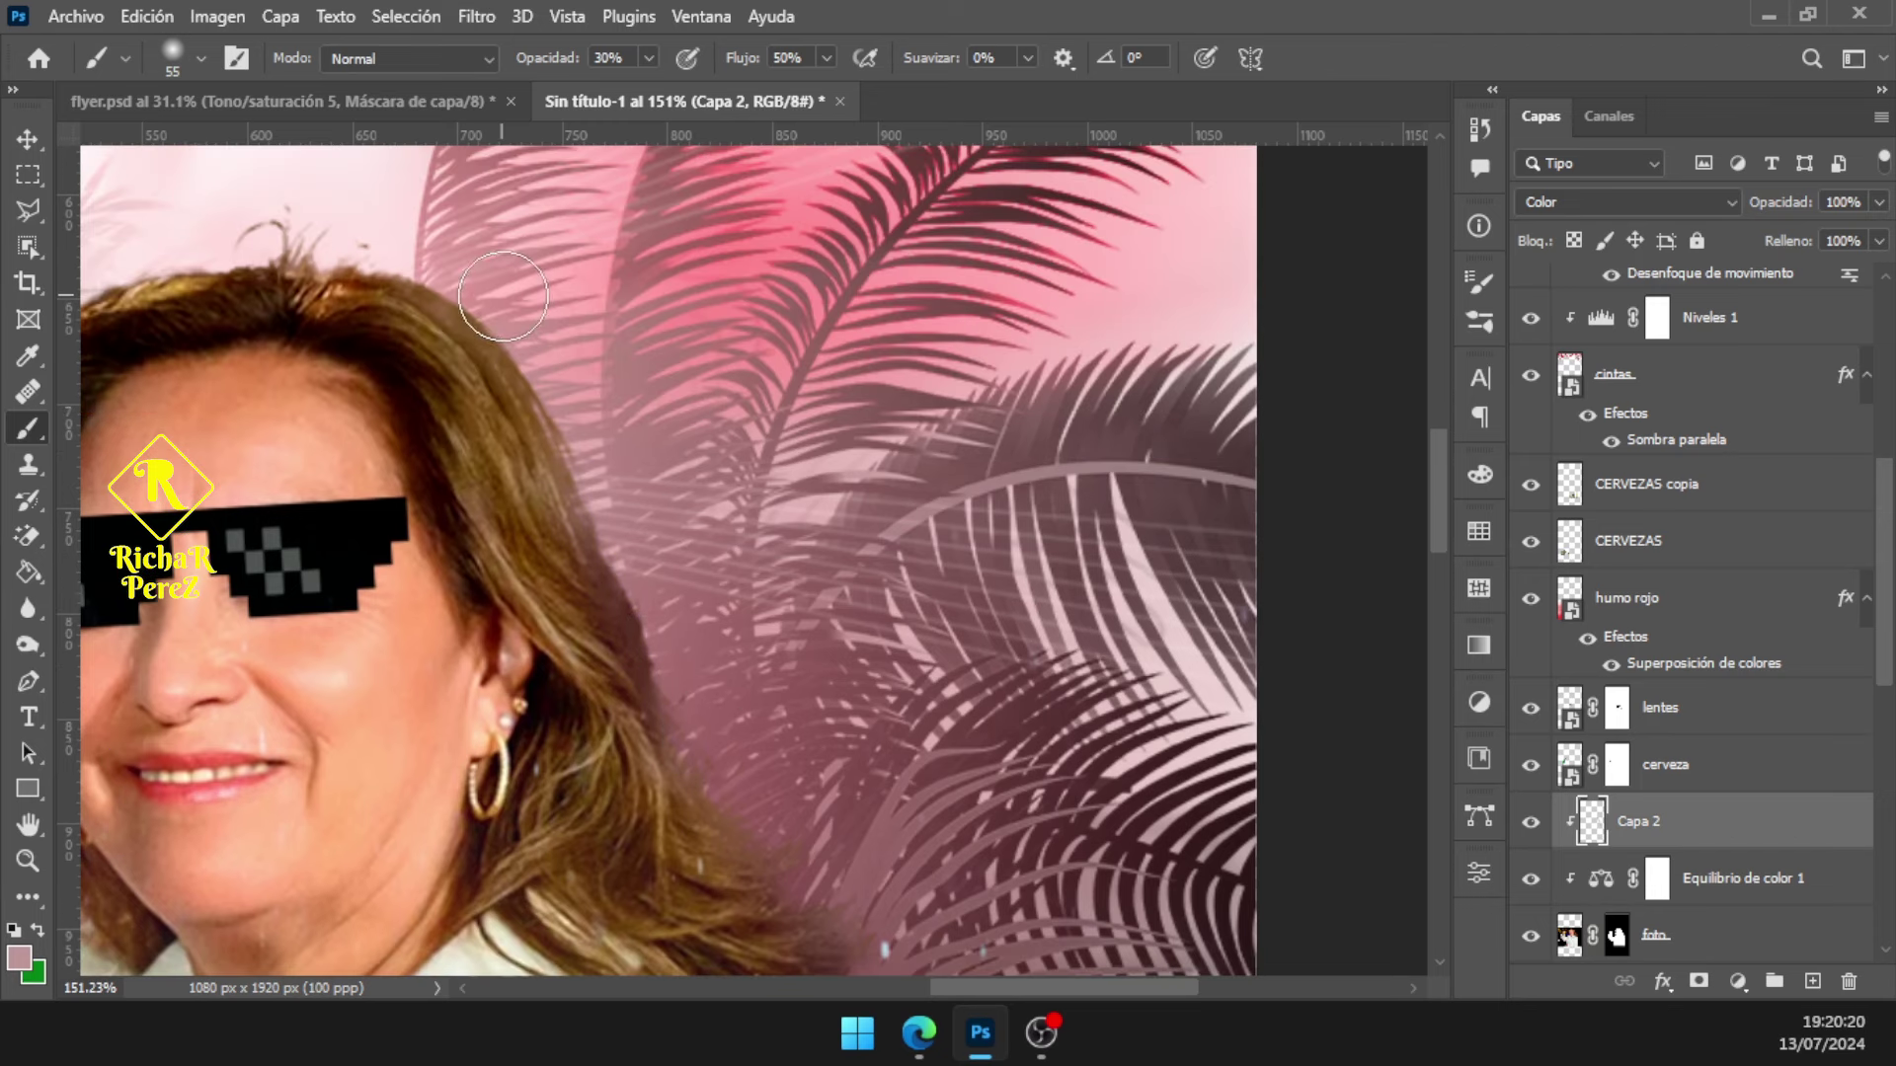
pyautogui.keyDown('alt'); pyautogui.click(746, 247); pyautogui.keyUp('alt')
# Sample lighter pinks near the hair and paint soft pink along the sleeve edge
pyautogui.moveTo(551, 340); pyautogui.dragTo(940, 489)
pyautogui.keyDown('alt'); pyautogui.click(791, 336); pyautogui.keyUp('alt')
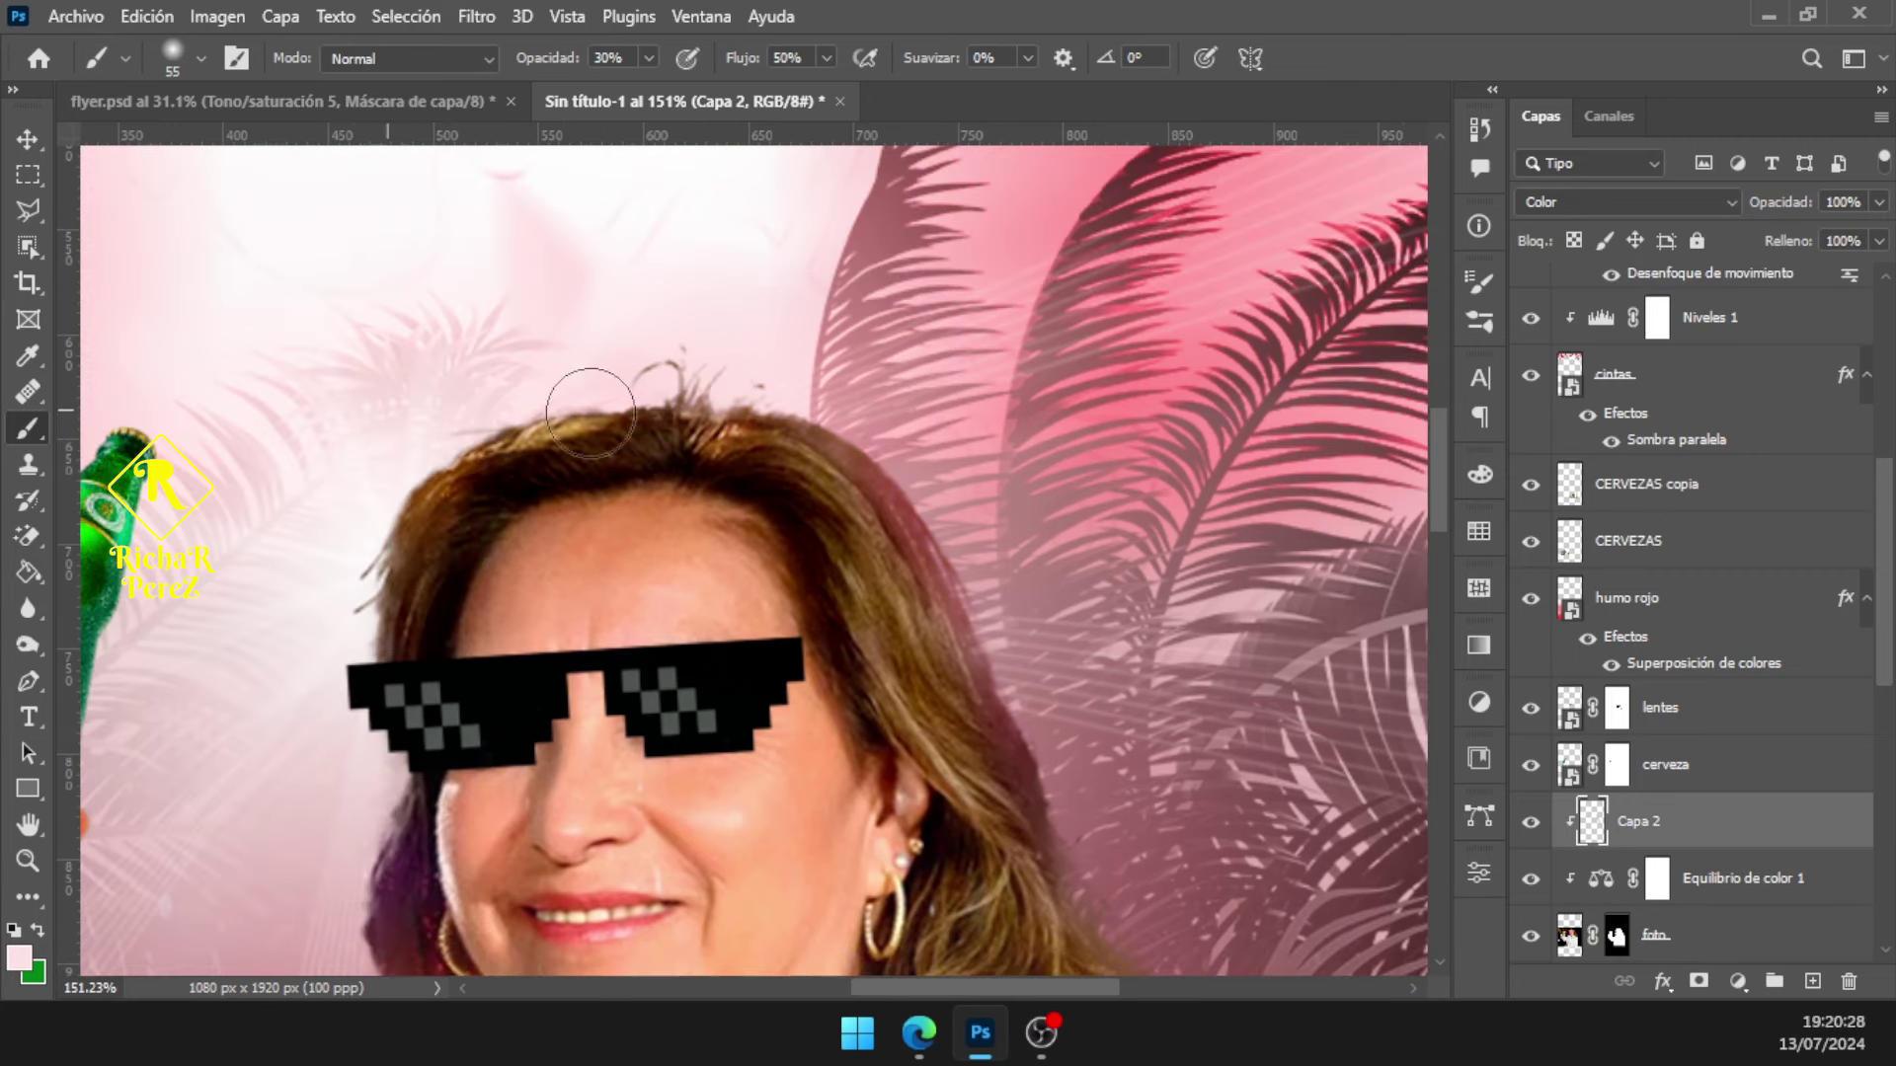
pyautogui.scroll(-3, 394, 444)
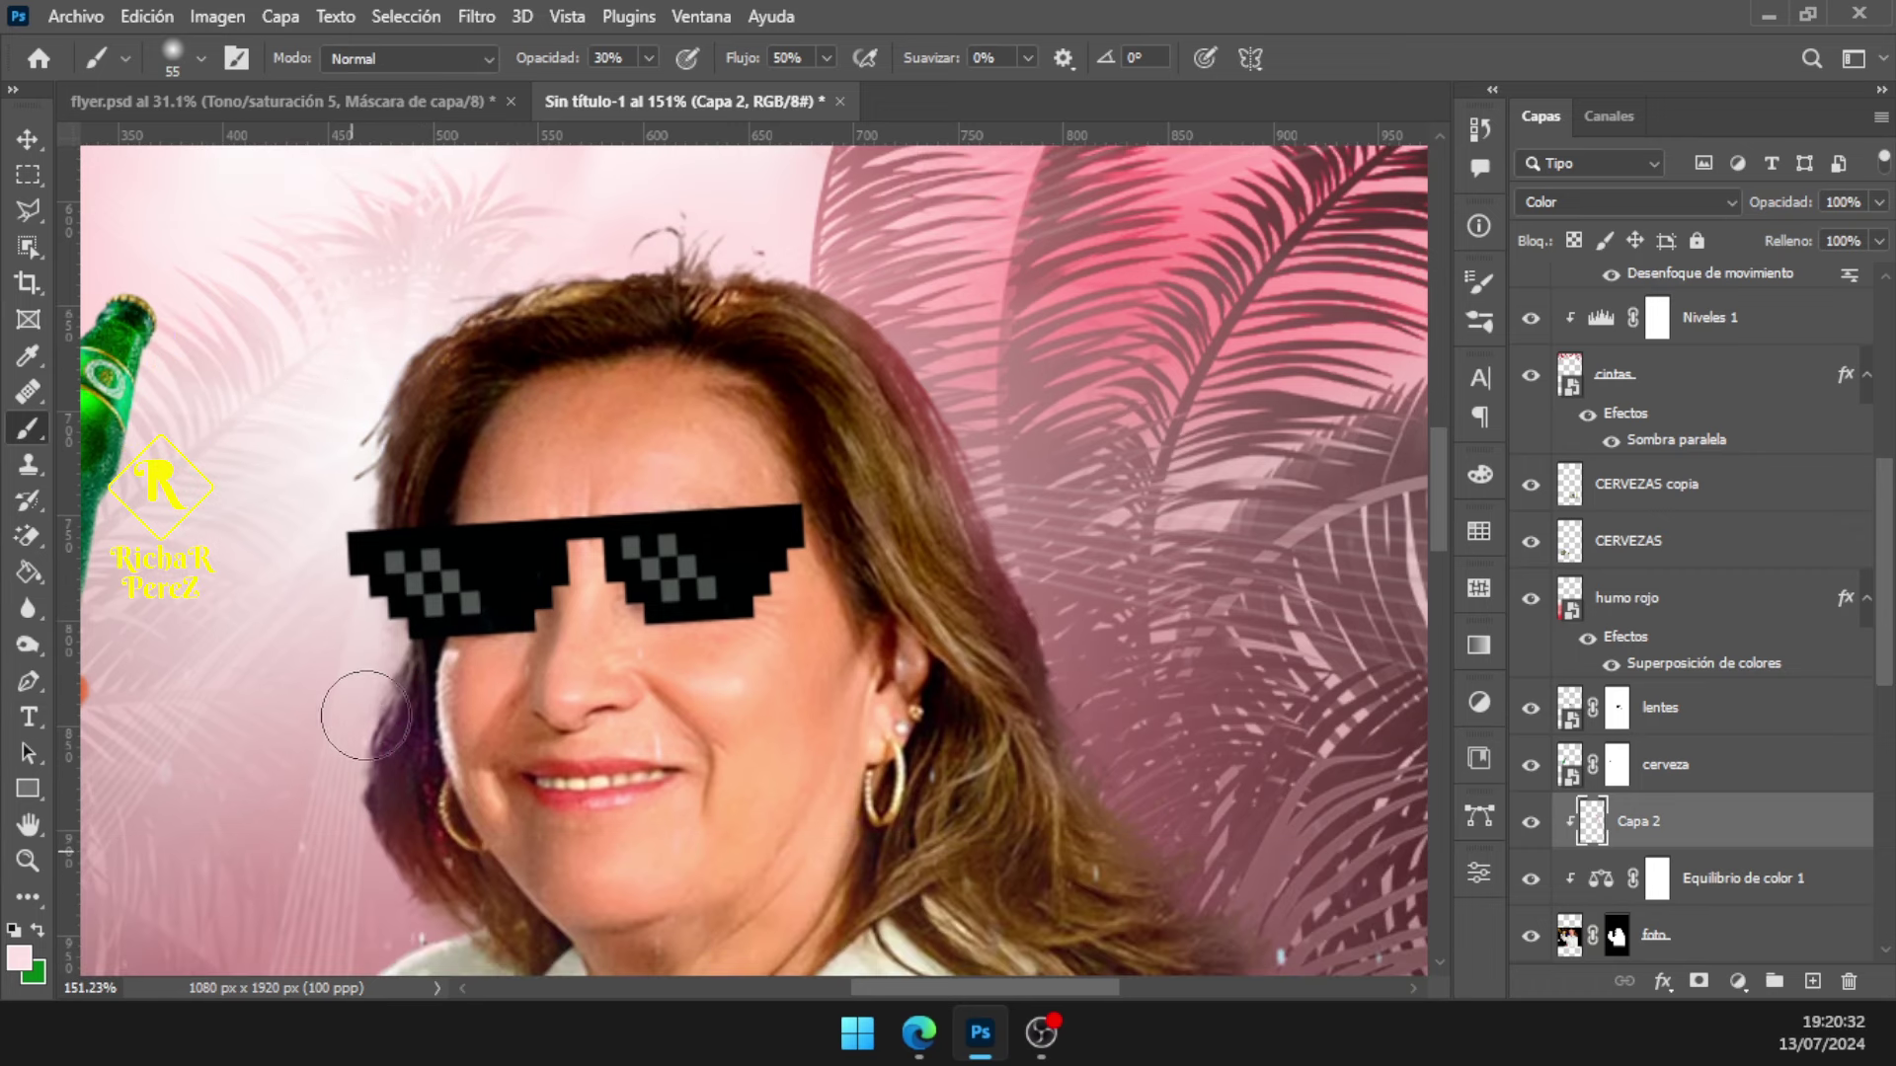
pyautogui.scroll(-4, 356, 691)
pyautogui.keyDown('alt'); pyautogui.click(305, 587); pyautogui.keyUp('alt')
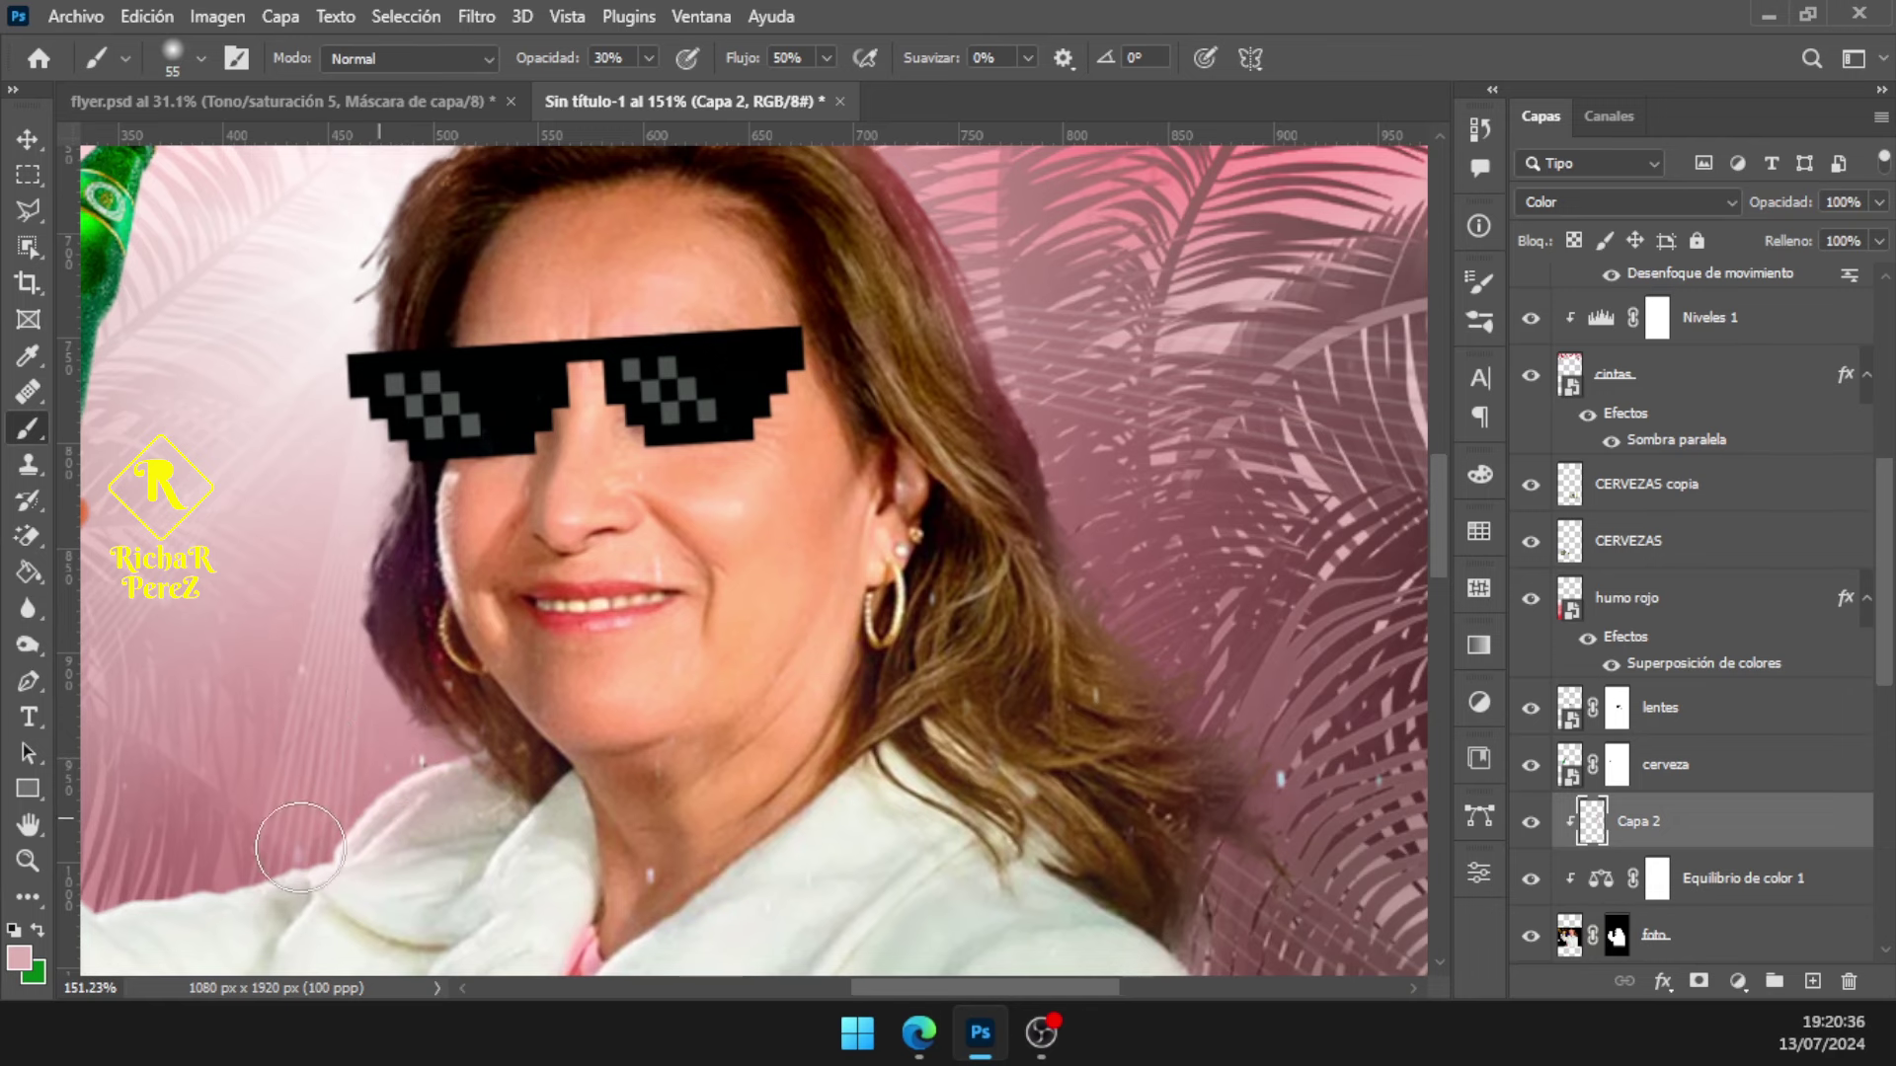
pyautogui.scroll(4, 697, 787)
pyautogui.hscroll(6, 697, 787)
pyautogui.moveTo(697, 787); pyautogui.dragTo(1151, 658)
pyautogui.moveTo(513, 878); pyautogui.dragTo(789, 711)
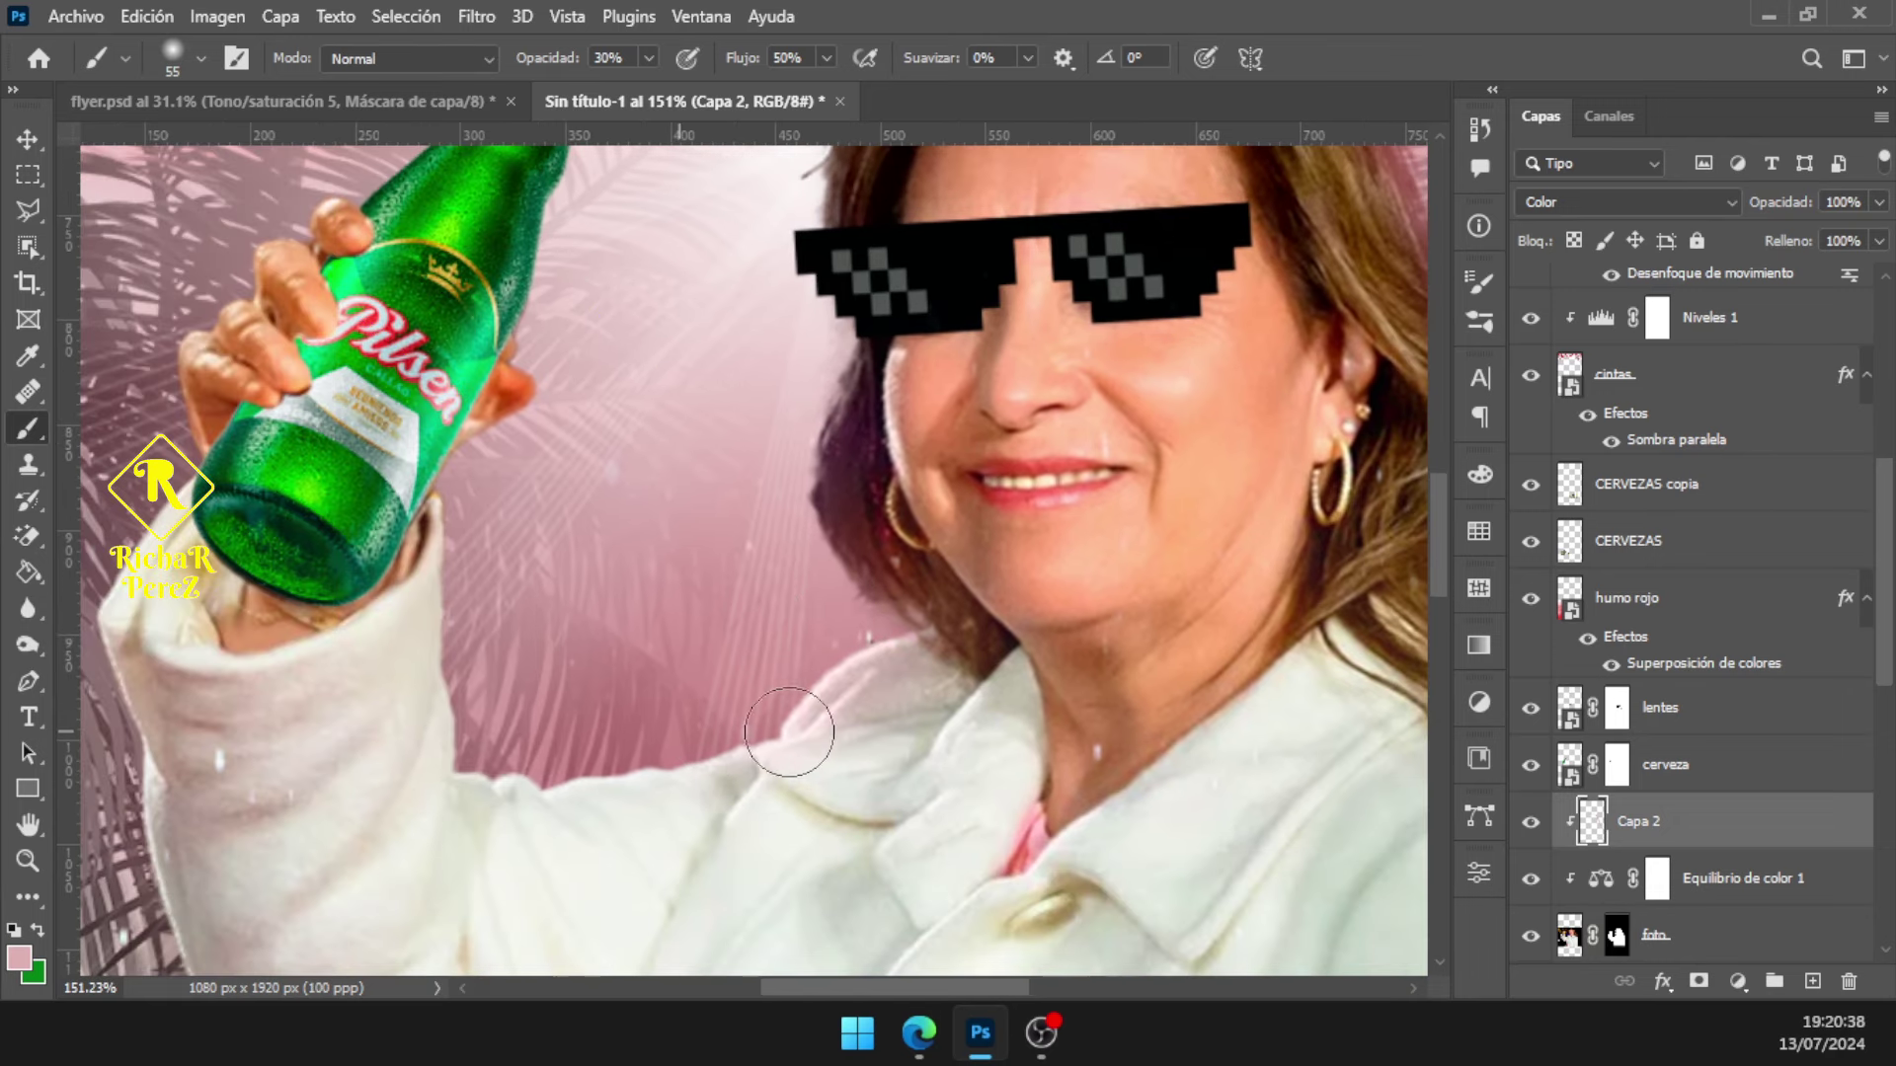
pyautogui.moveTo(449, 760); pyautogui.dragTo(467, 611)
# Sample dark mauve from the palm leaves, then toggle Capa 2 off to compare
pyautogui.scroll(3, 501, 434)
pyautogui.scroll(3, 582, 250)
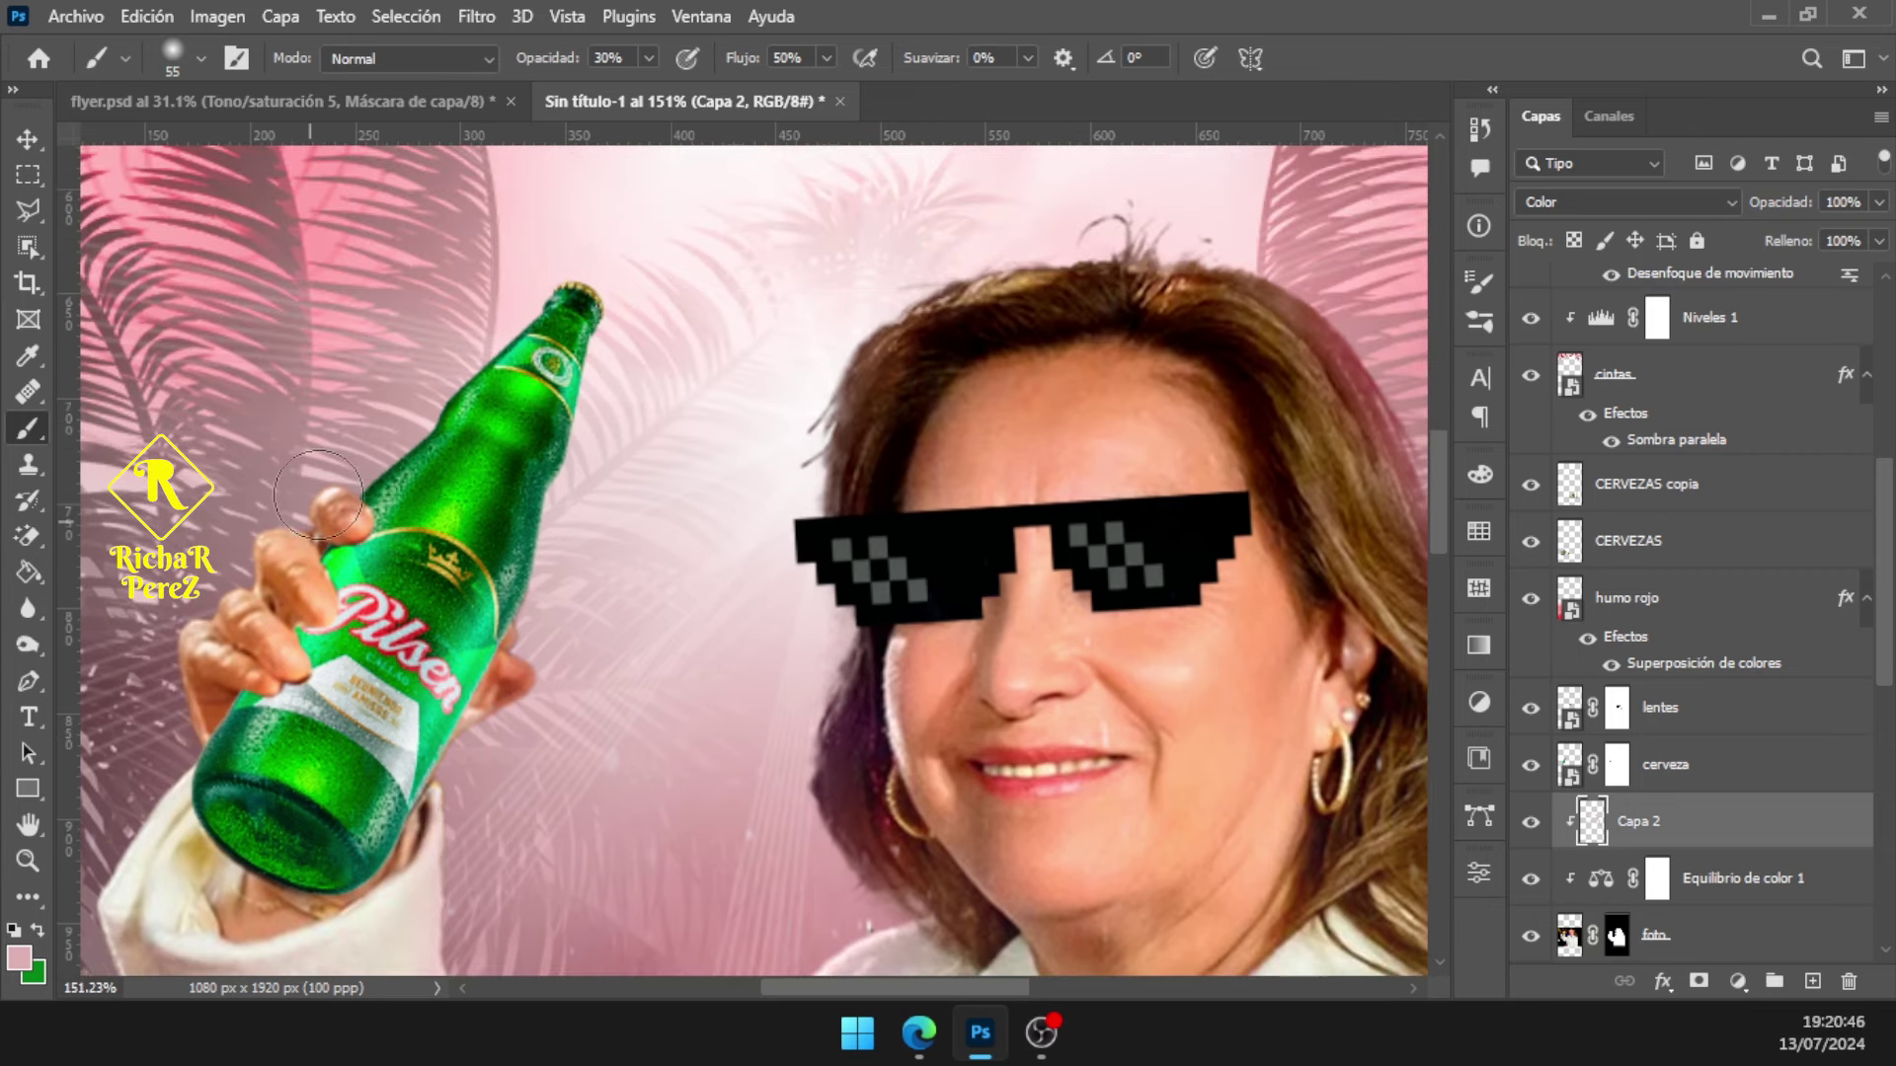
pyautogui.moveTo(183, 742); pyautogui.dragTo(608, 555)
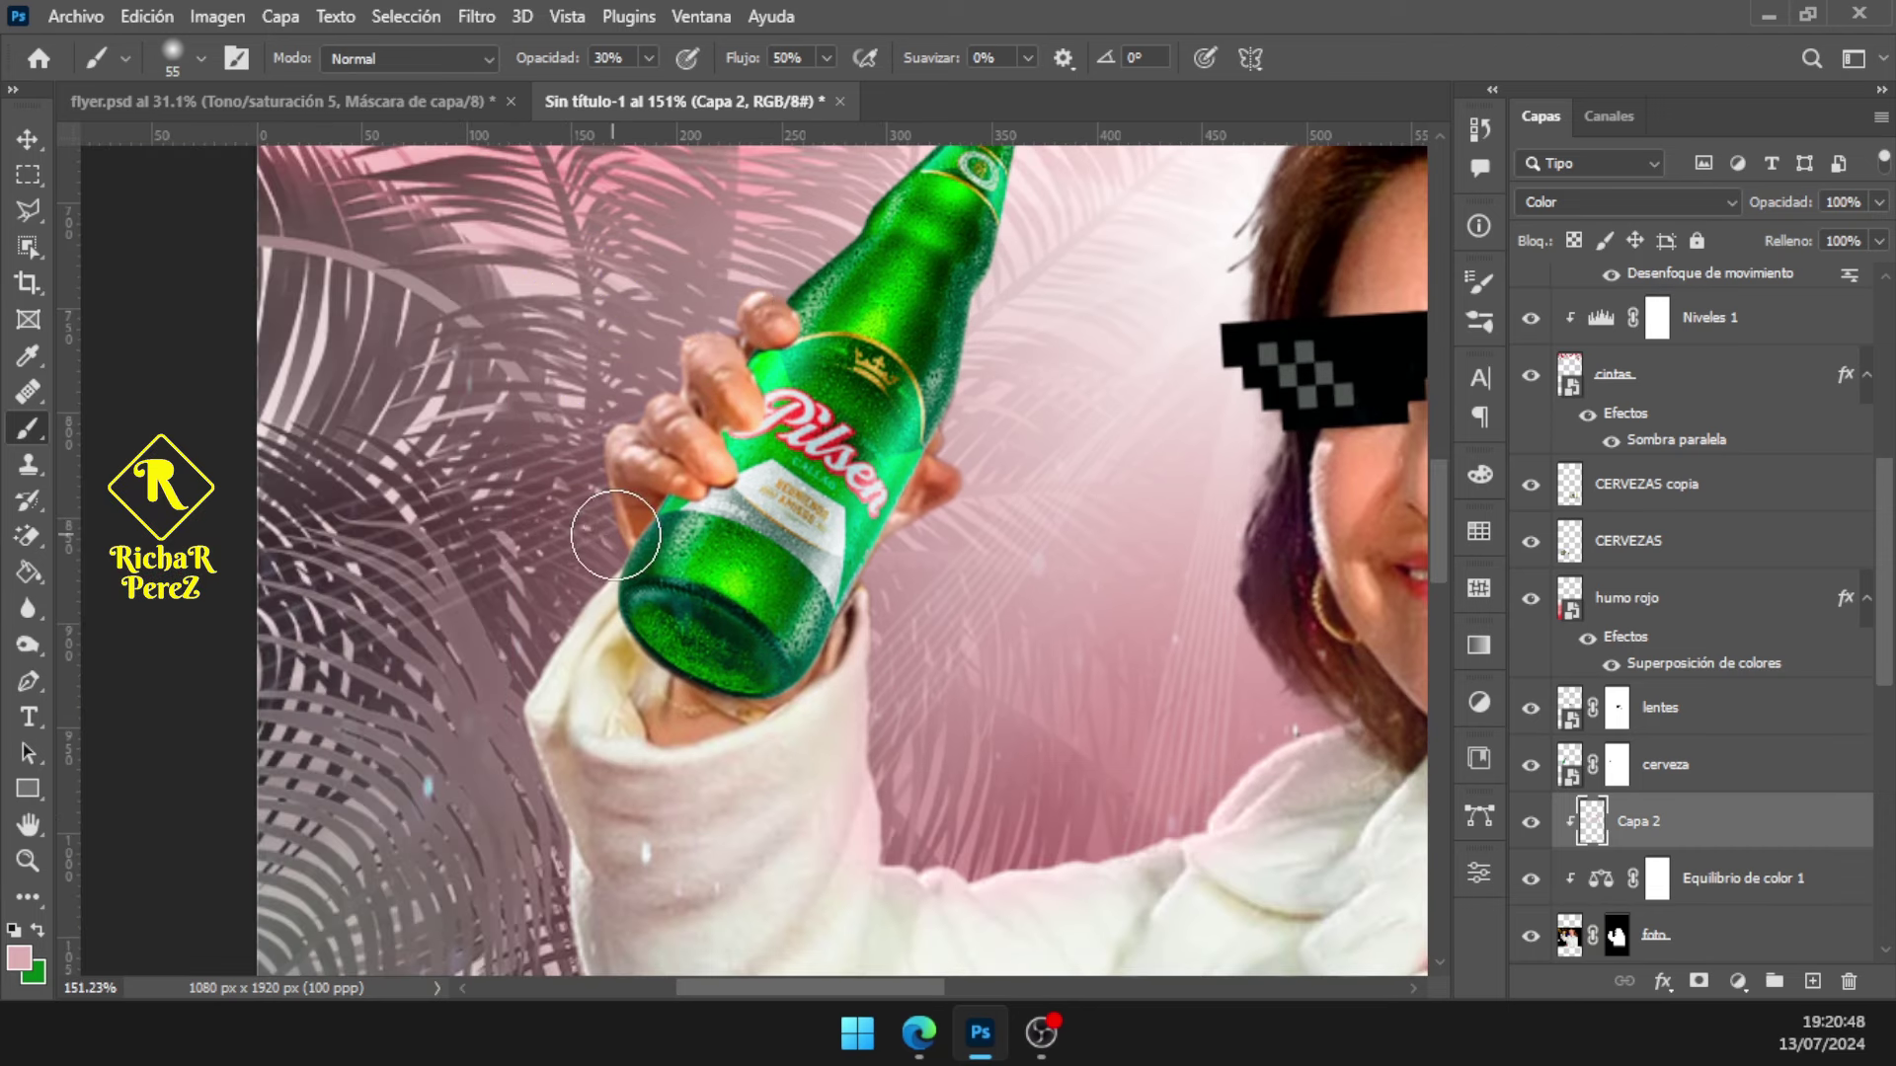
pyautogui.keyDown('alt'); pyautogui.click(540, 593); pyautogui.keyUp('alt')
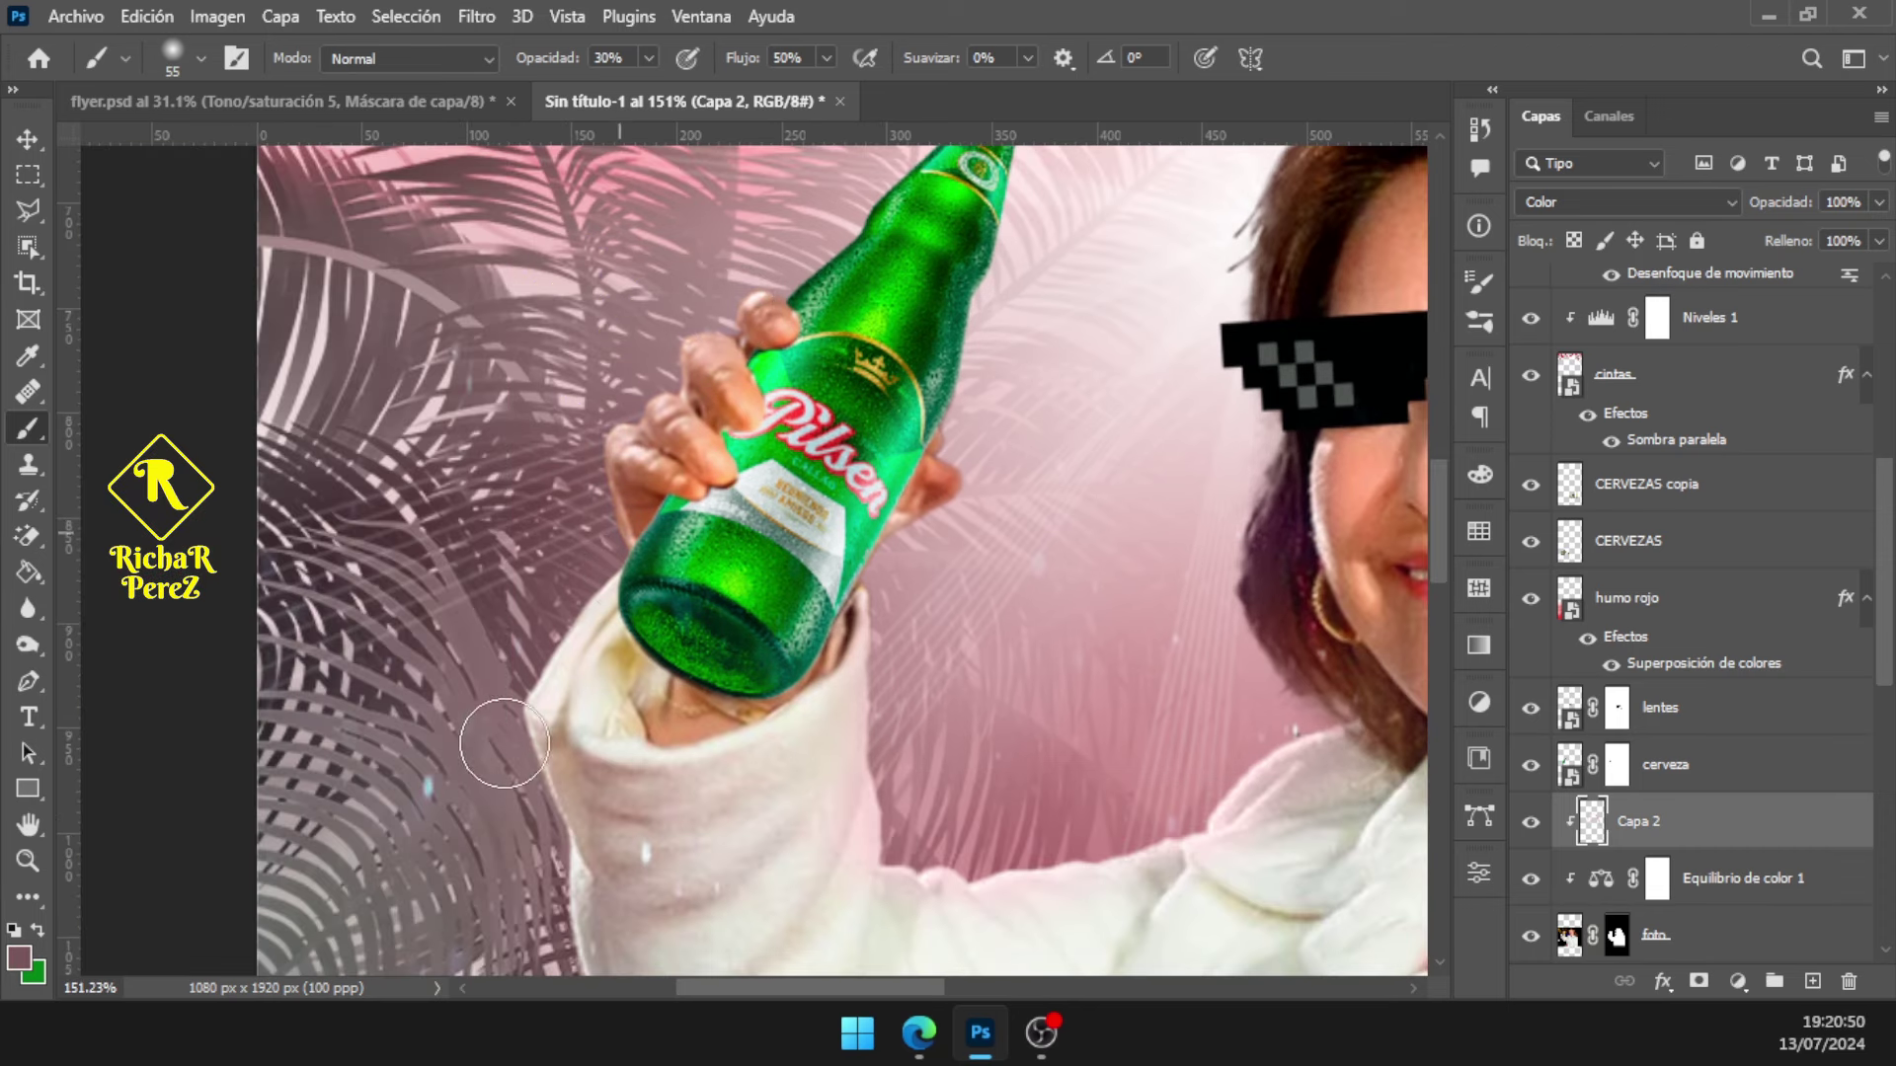
pyautogui.scroll(-1, 528, 770)
pyautogui.scroll(-3, 528, 770)
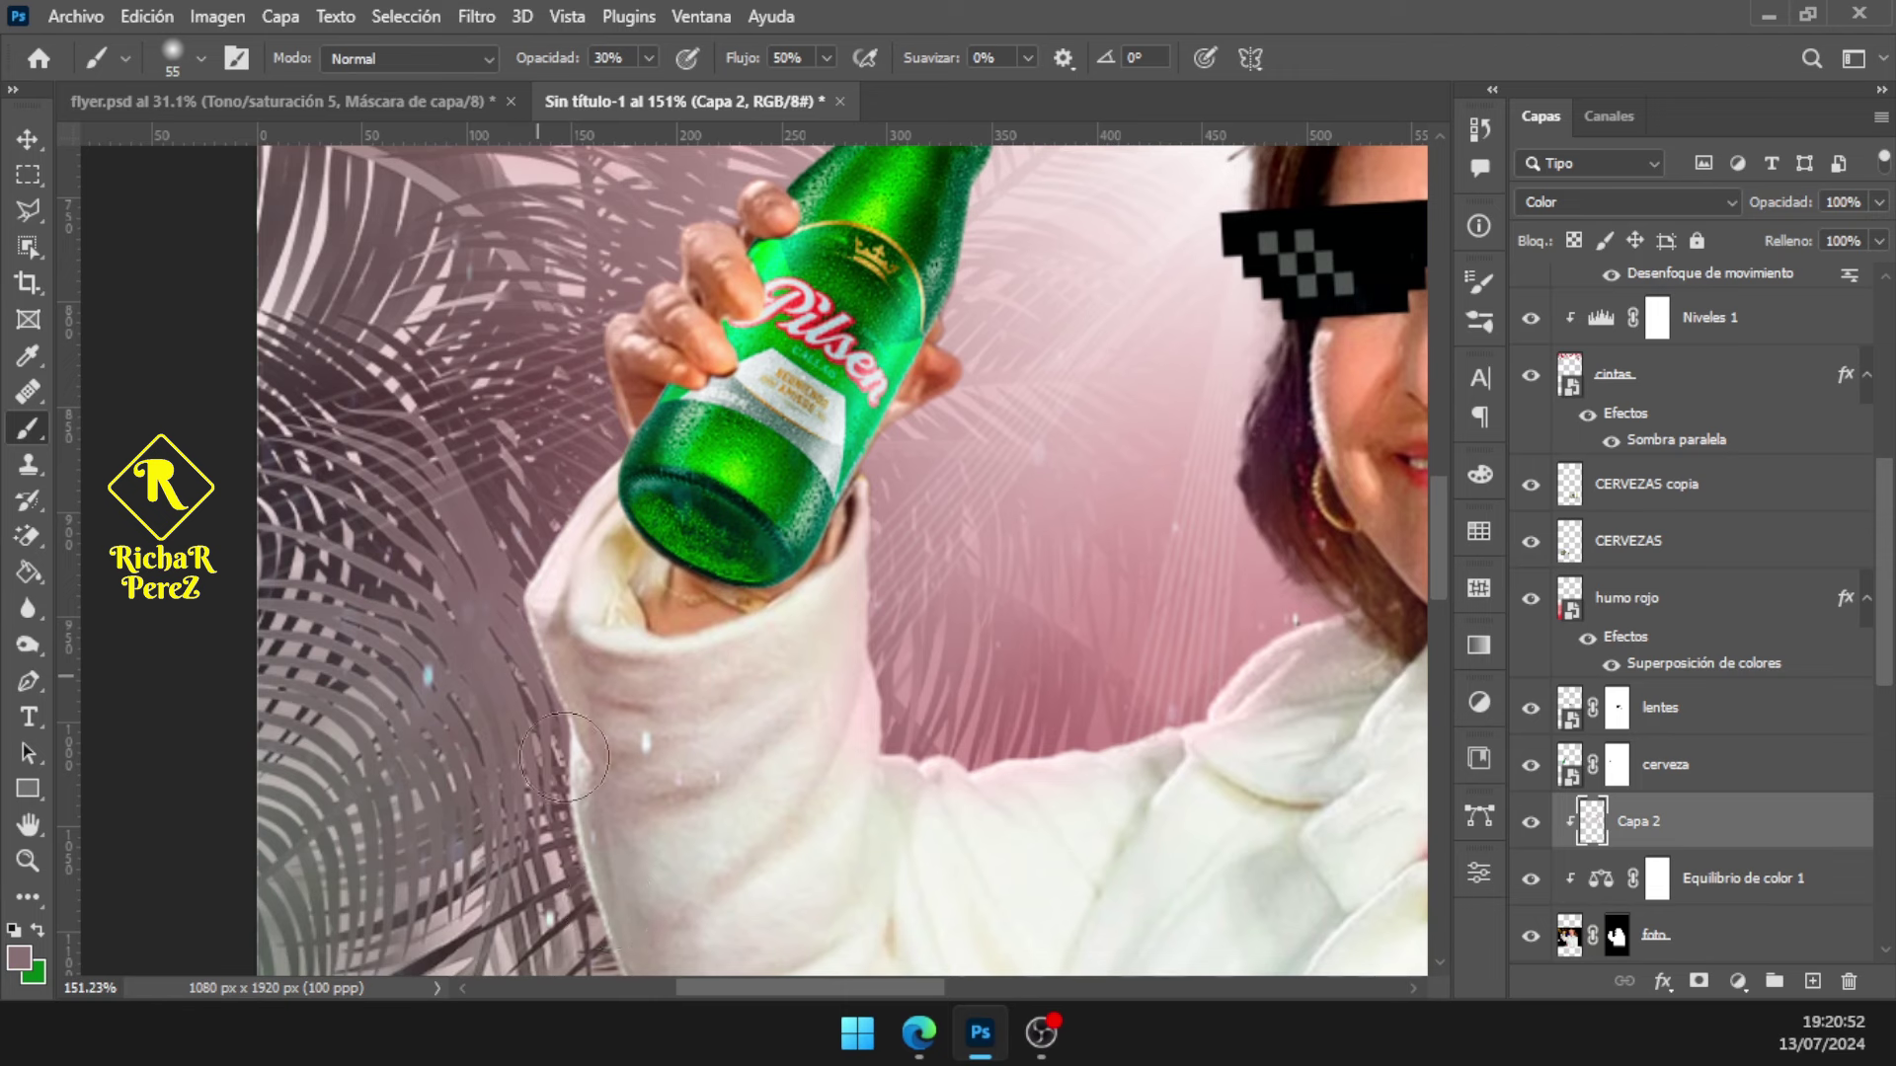
pyautogui.scroll(-5, 592, 828)
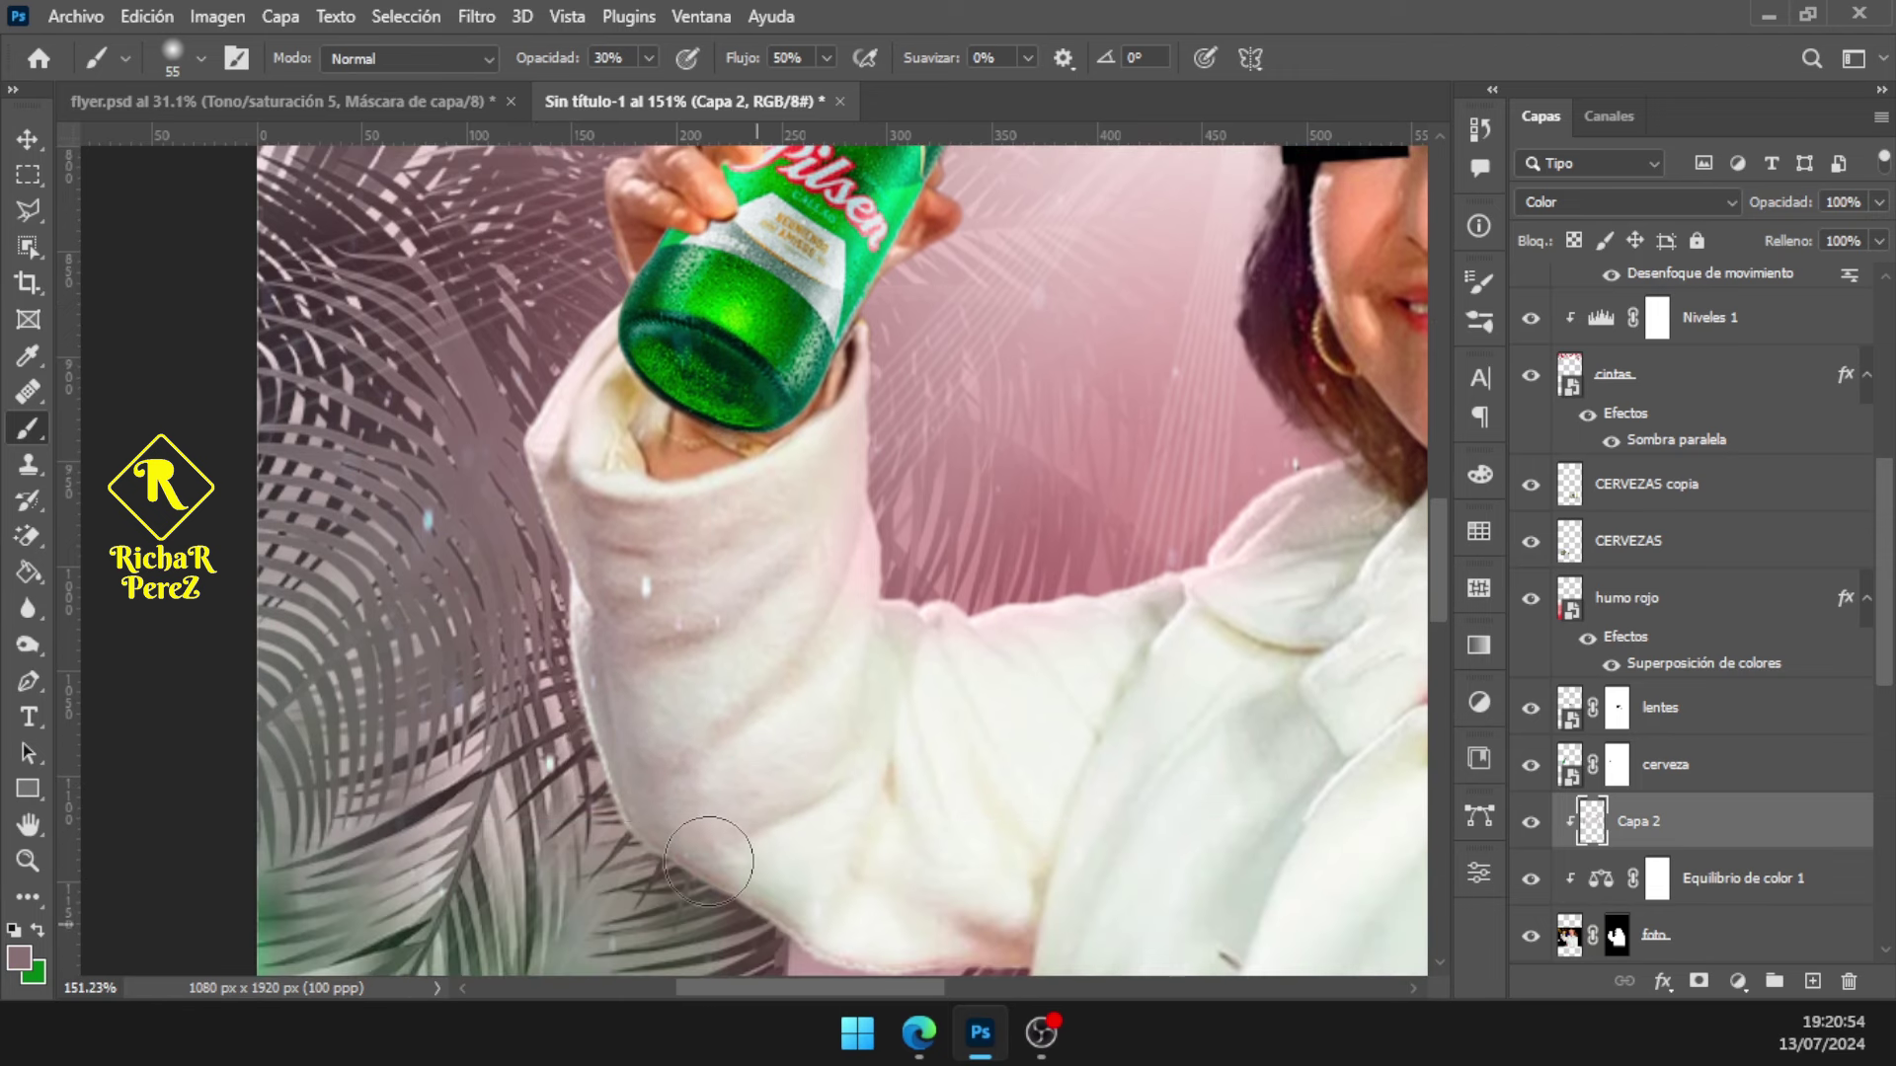
pyautogui.scroll(-3, 740, 846)
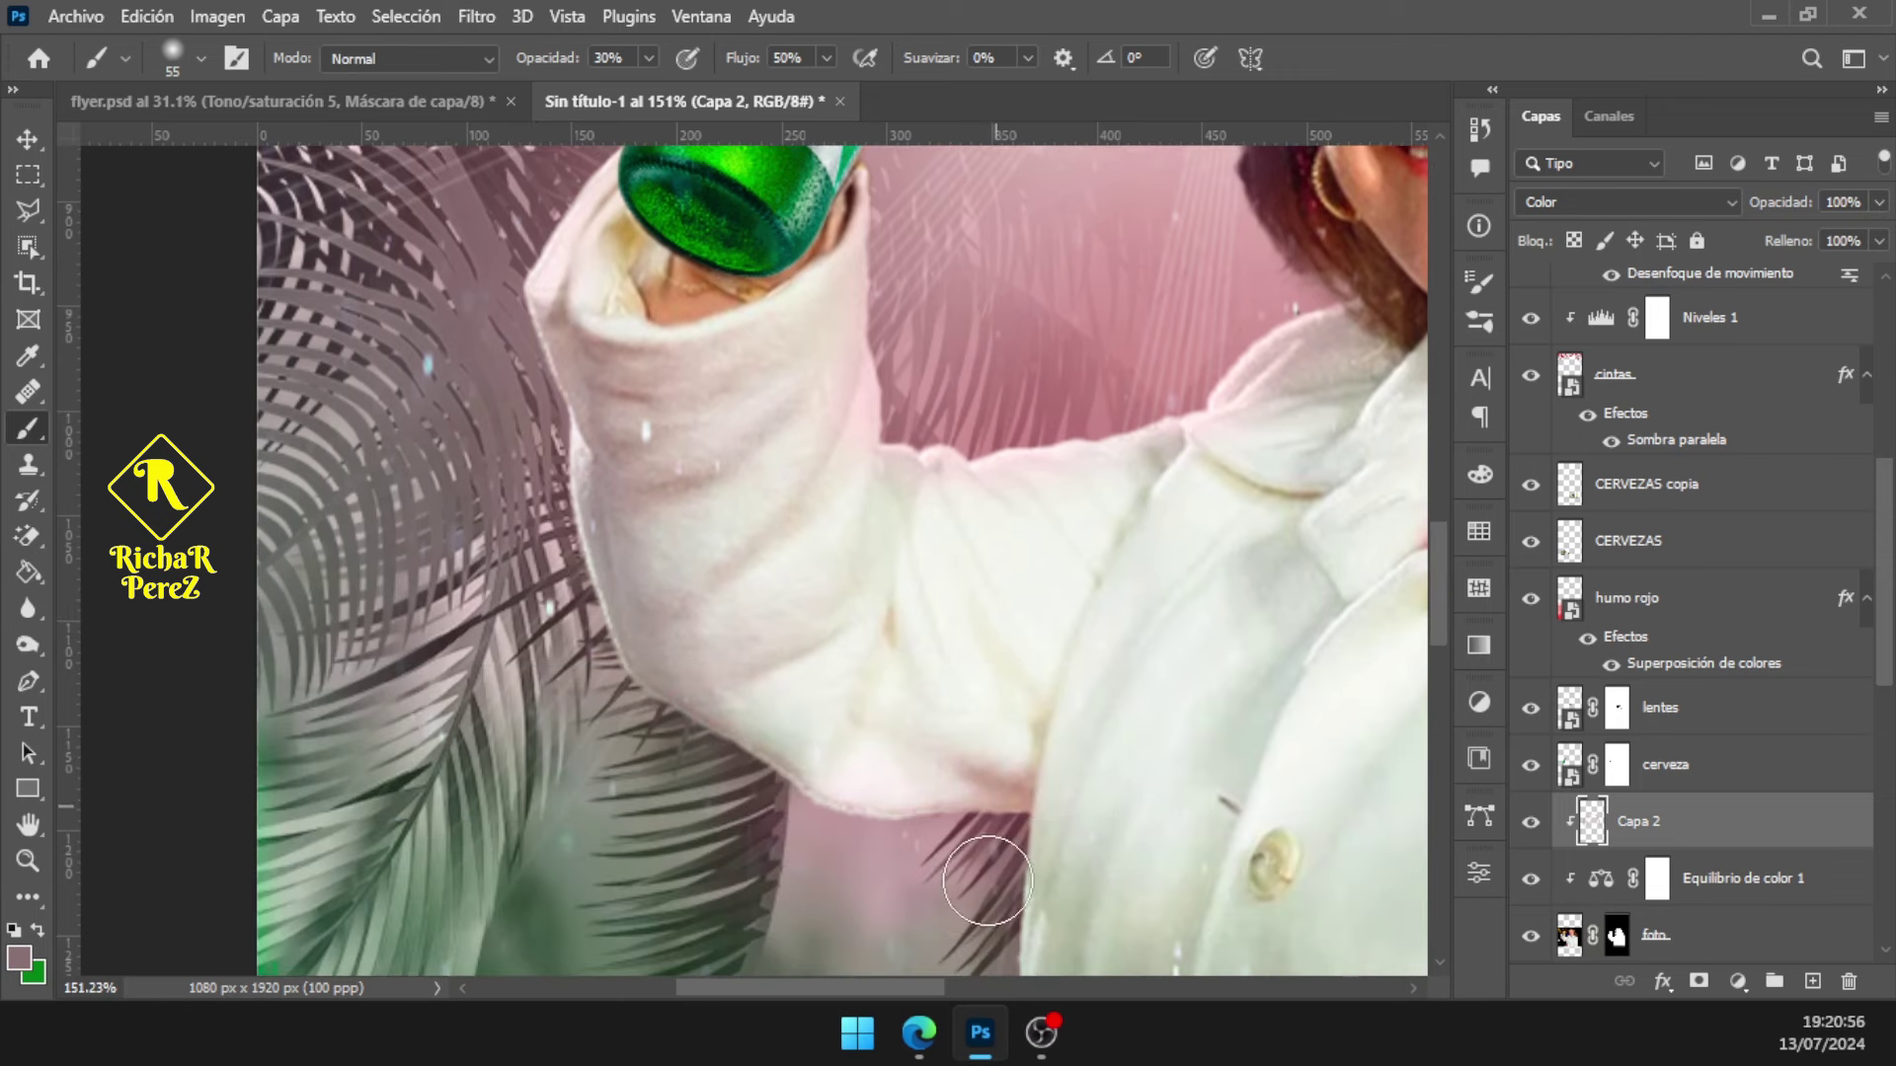
pyautogui.scroll(-7, 1029, 871)
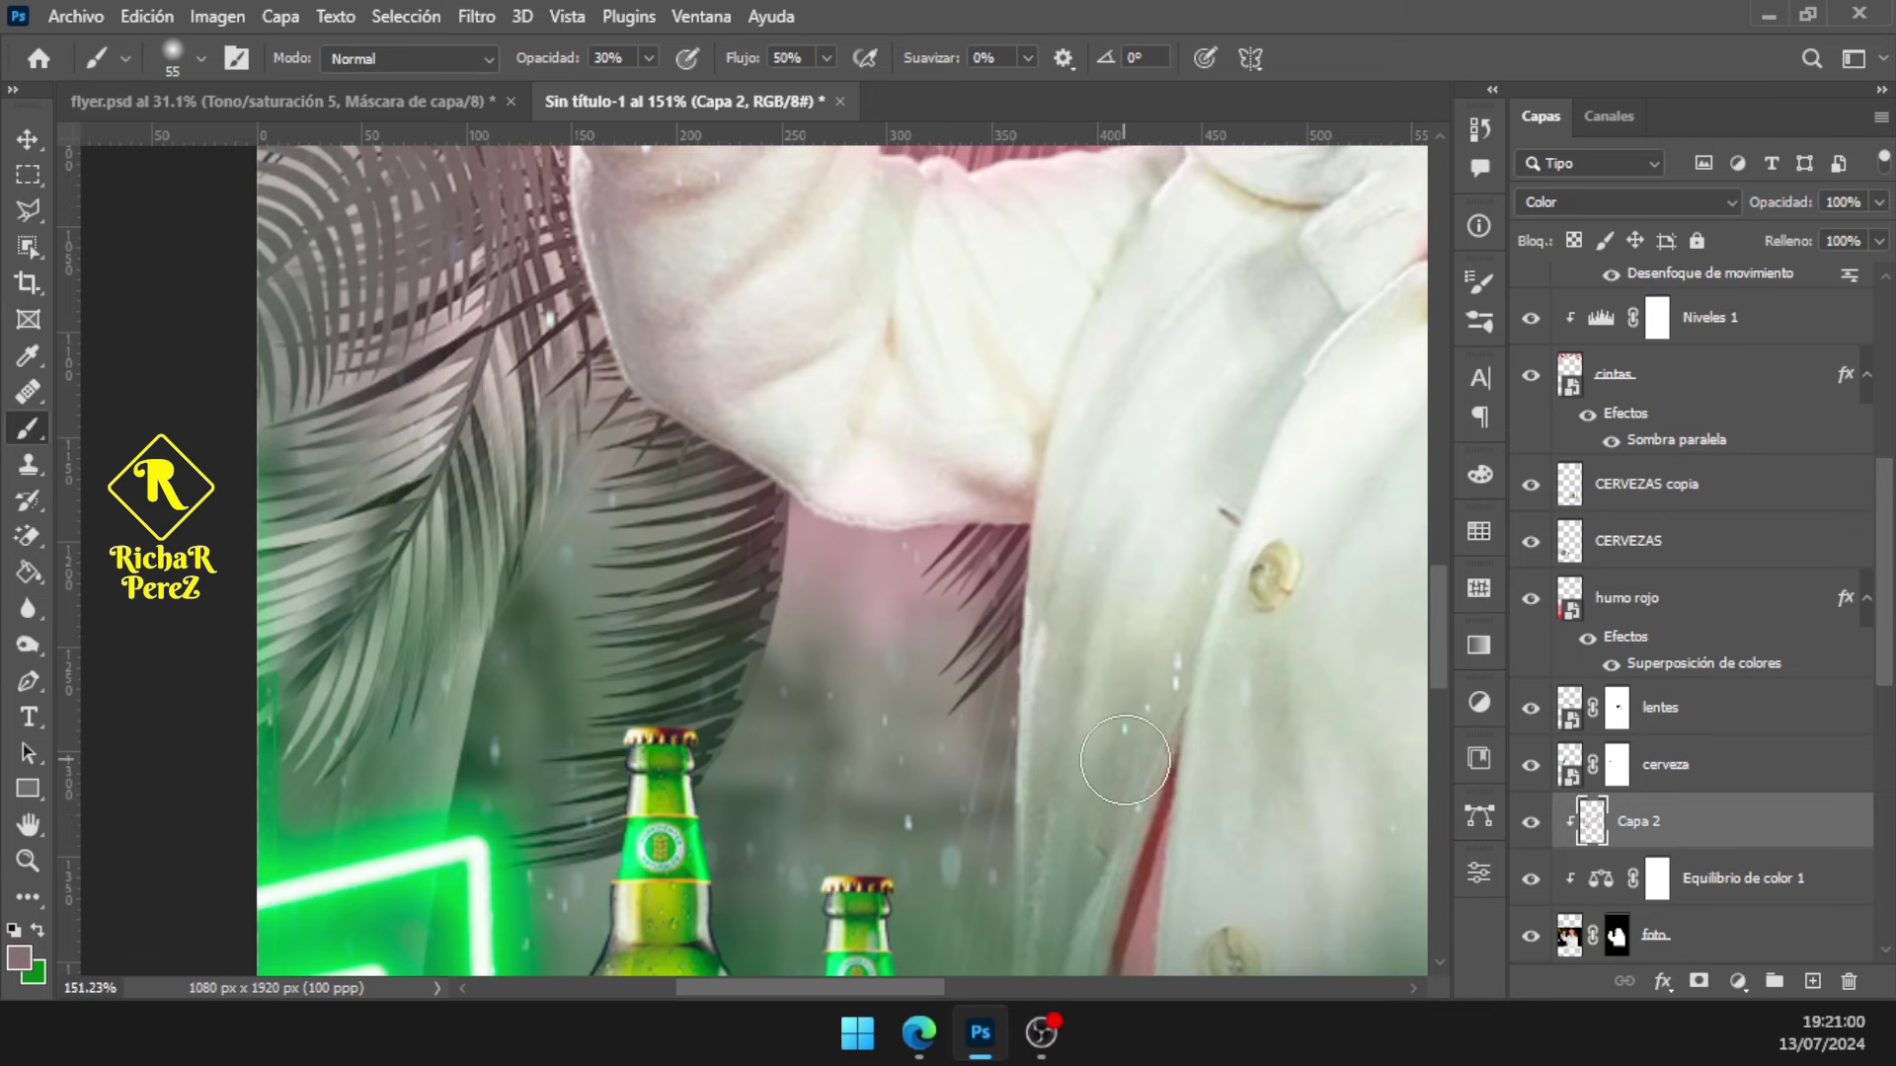
pyautogui.scroll(-5, 1019, 743)
pyautogui.scroll(2, 1019, 743)
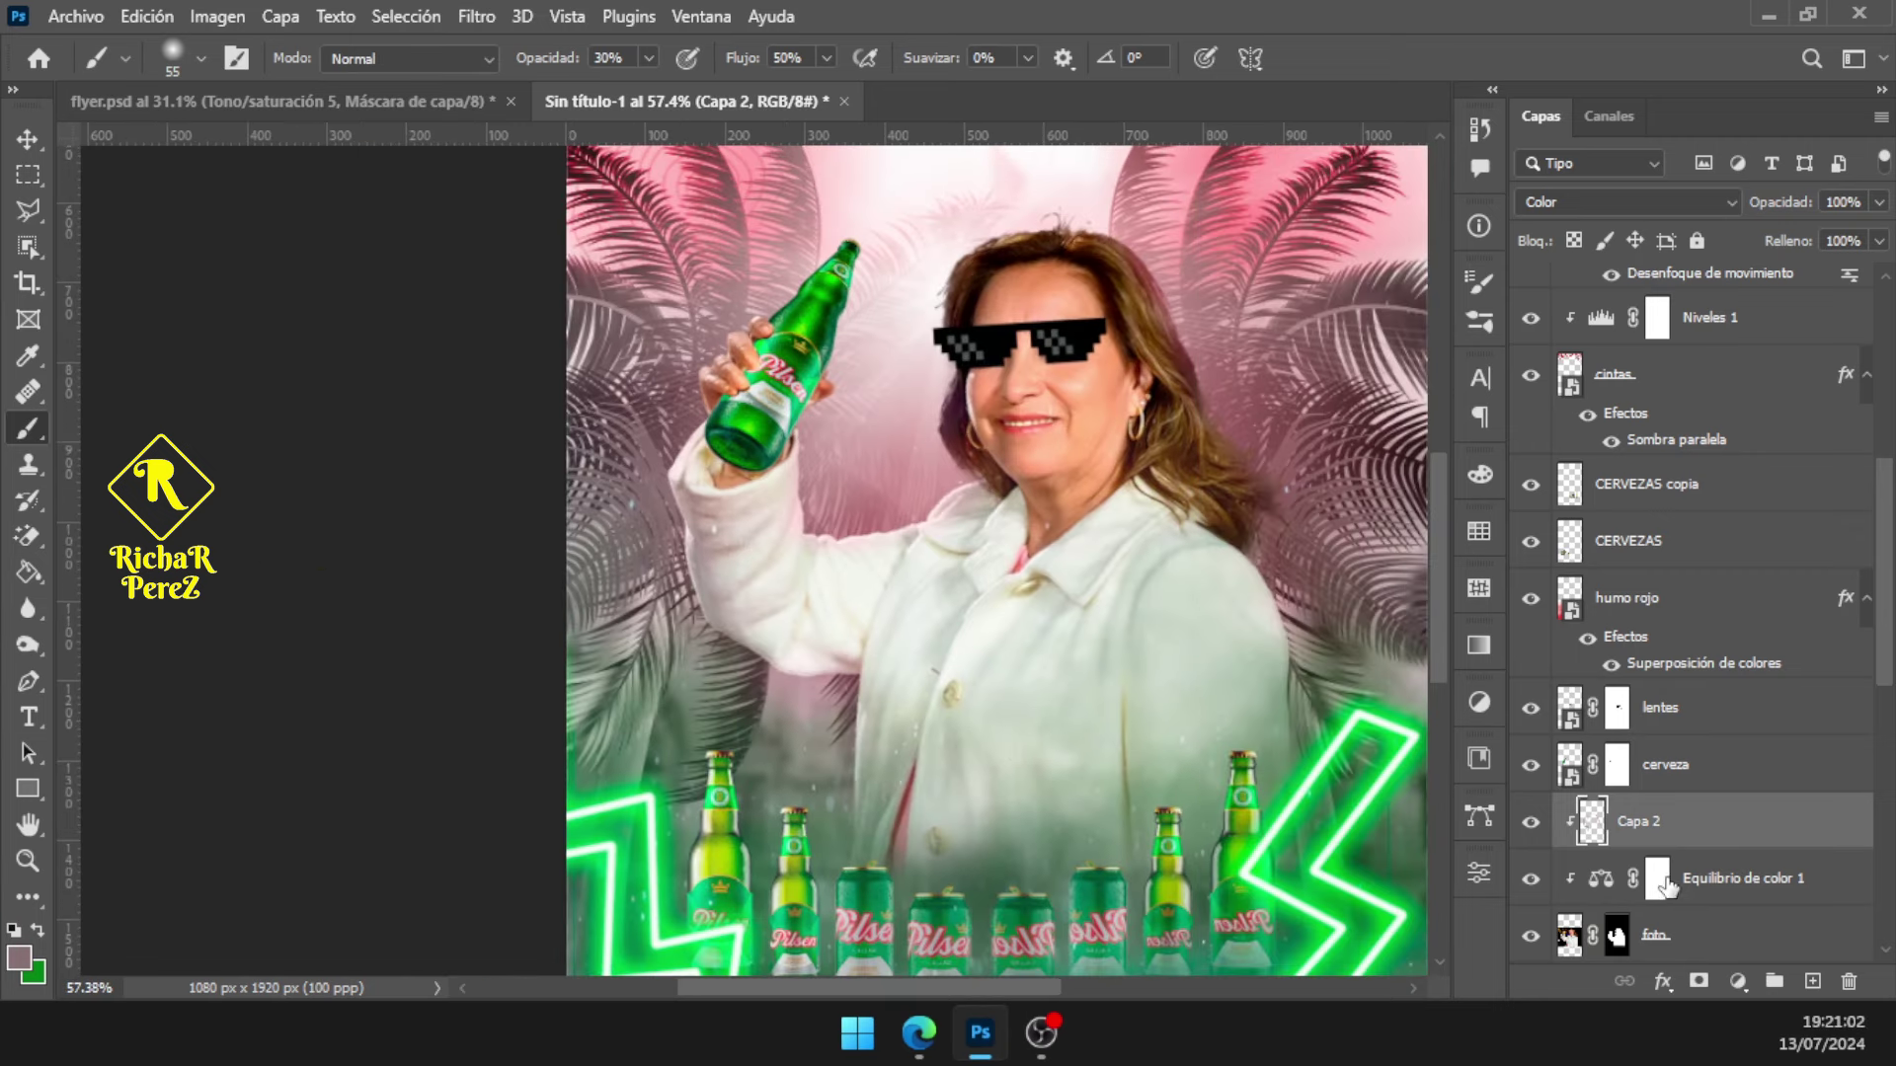
pyautogui.click(1532, 822)
# Show Capa 2 again, fit the flyer, and select layers PARTICULAS through palacio
pyautogui.click(1531, 822)
pyautogui.hotkey('ctrl', '0')
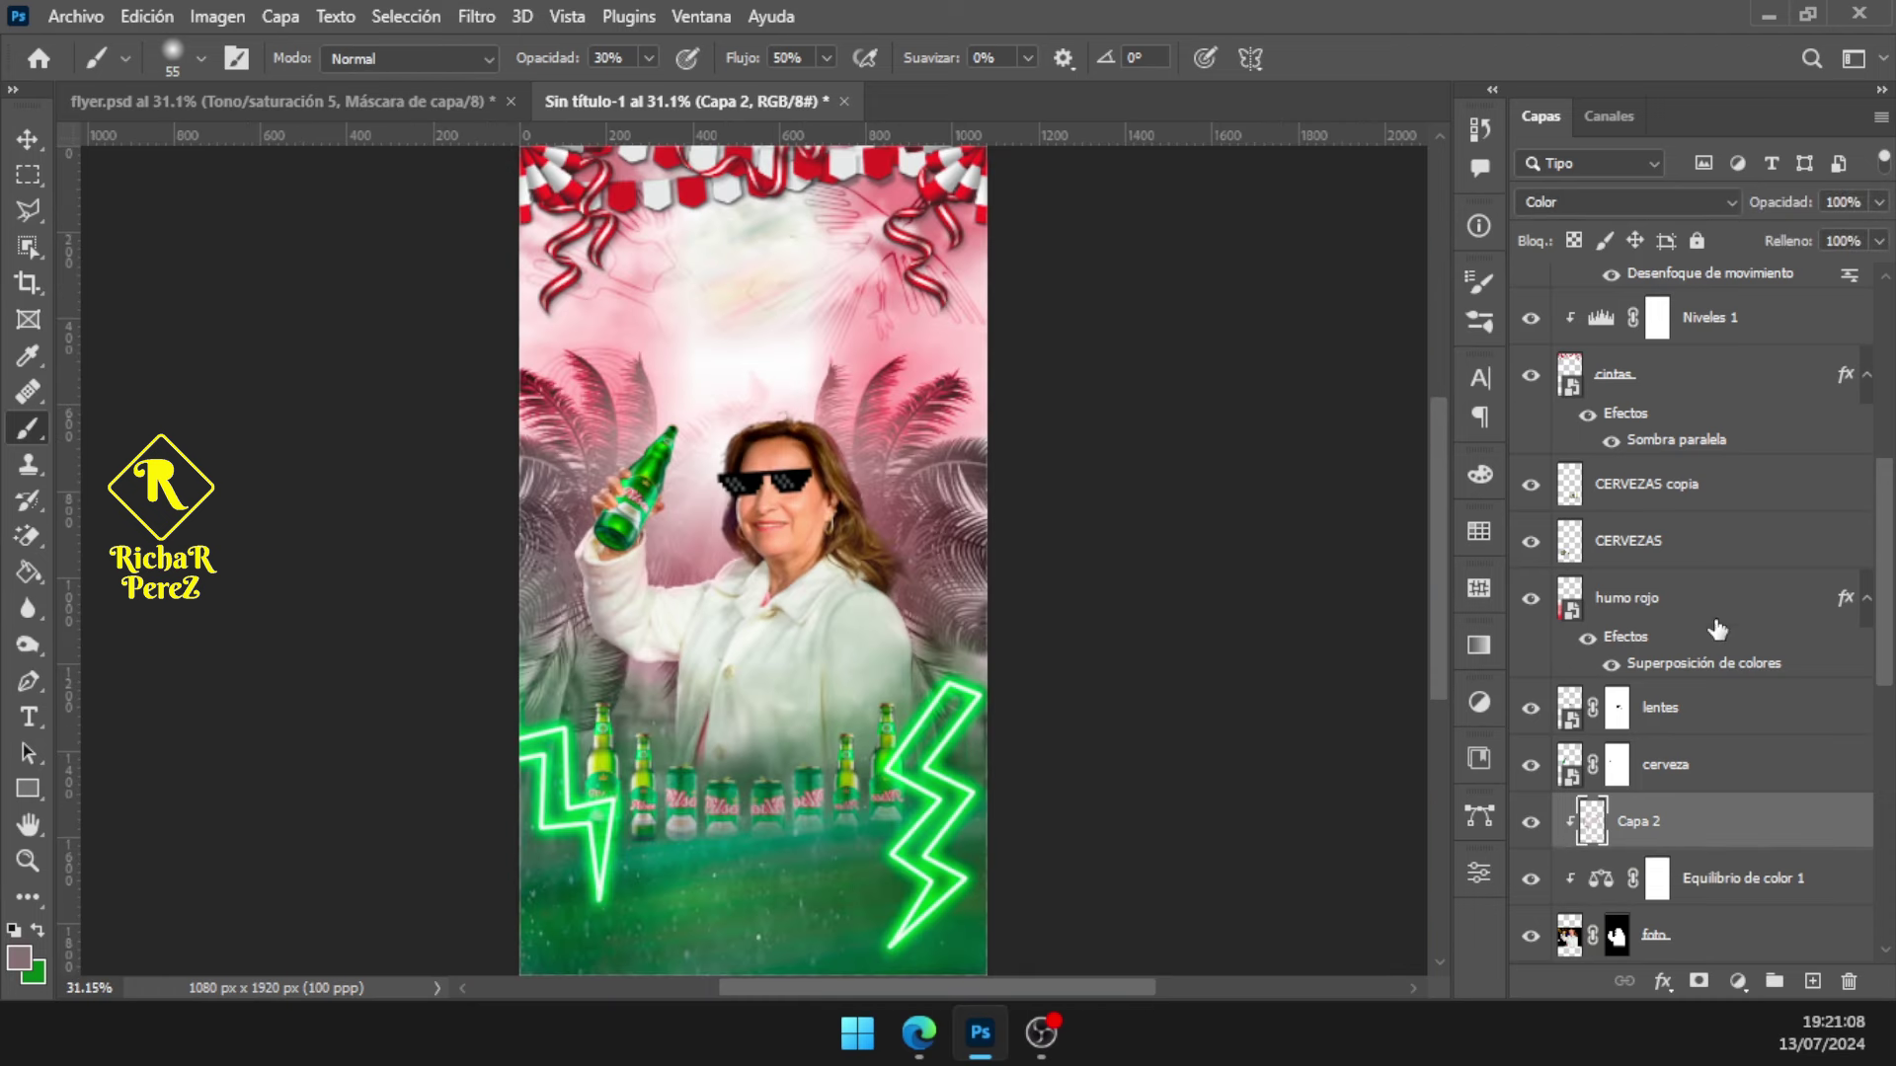
pyautogui.scroll(4, 1718, 628)
pyautogui.scroll(1, 1718, 629)
pyautogui.click(1707, 282)
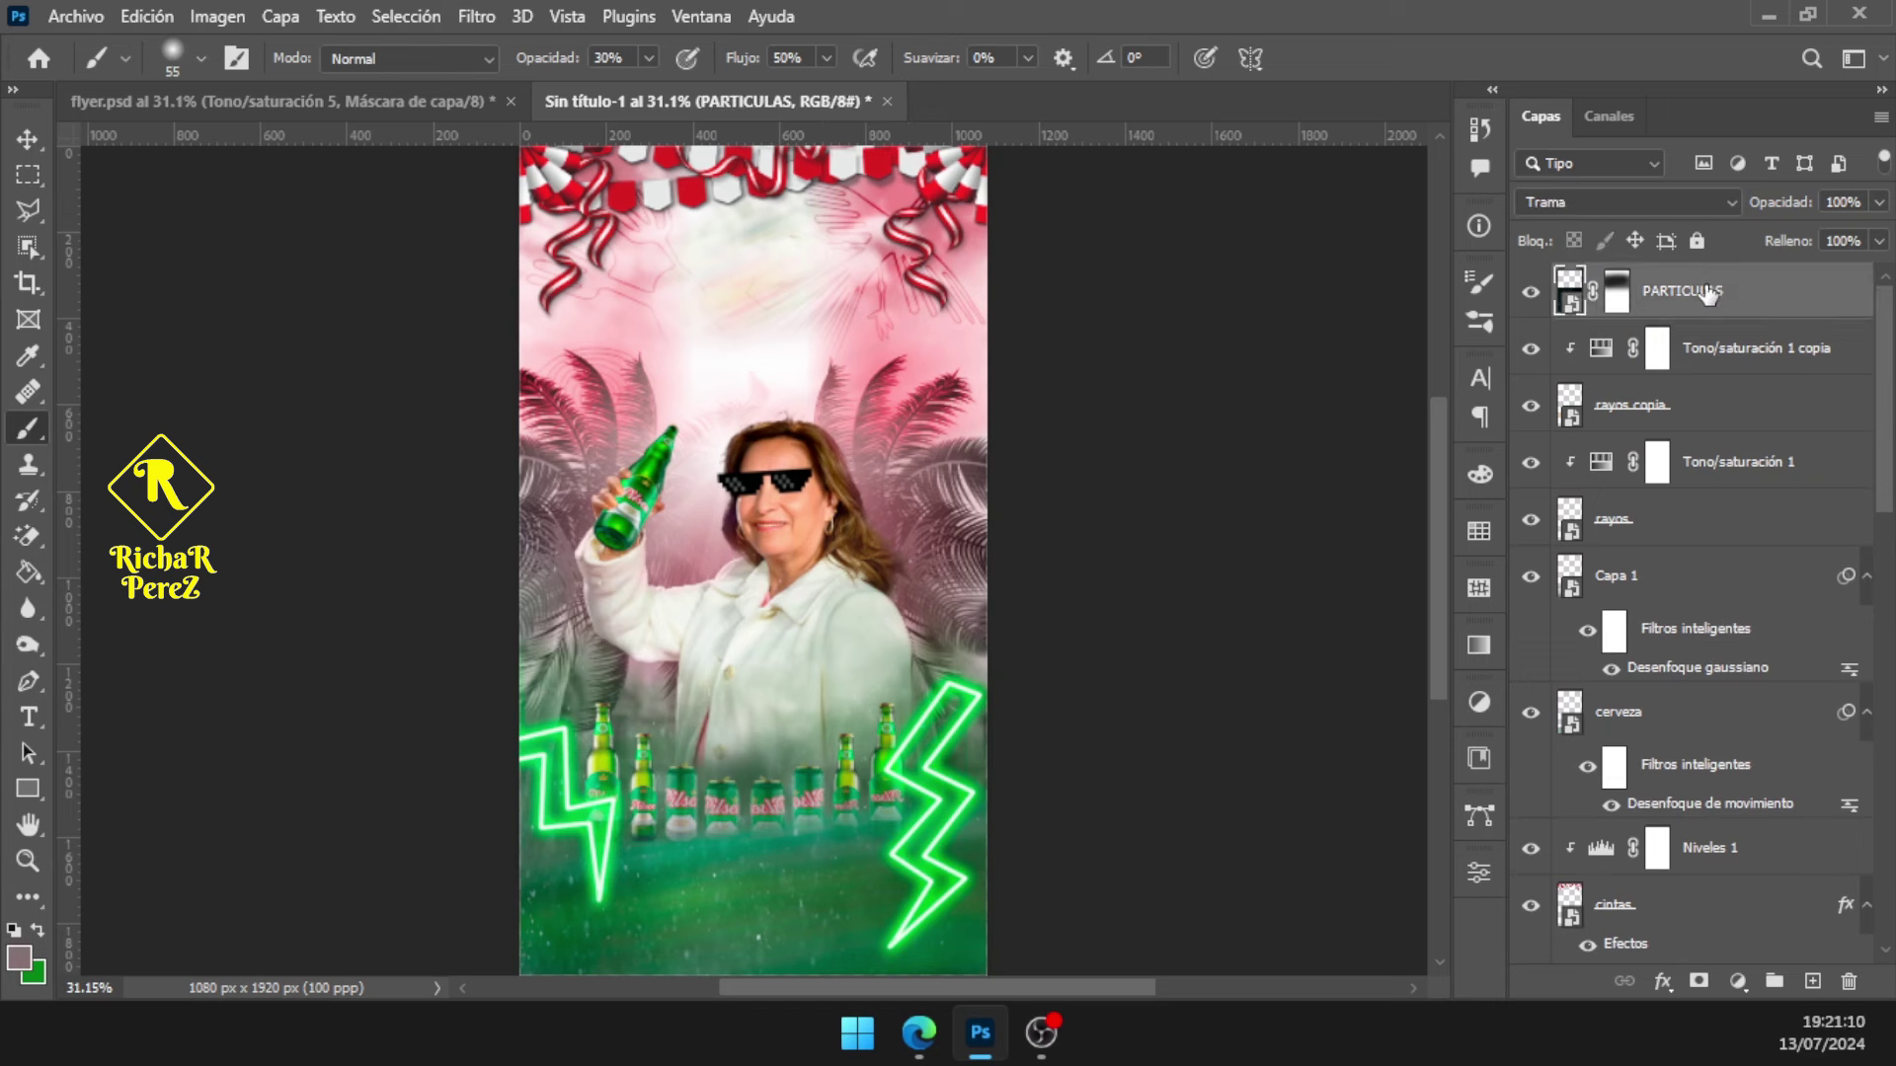
pyautogui.scroll(-3, 1650, 859)
pyautogui.scroll(-3, 1651, 859)
pyautogui.scroll(-3, 1651, 859)
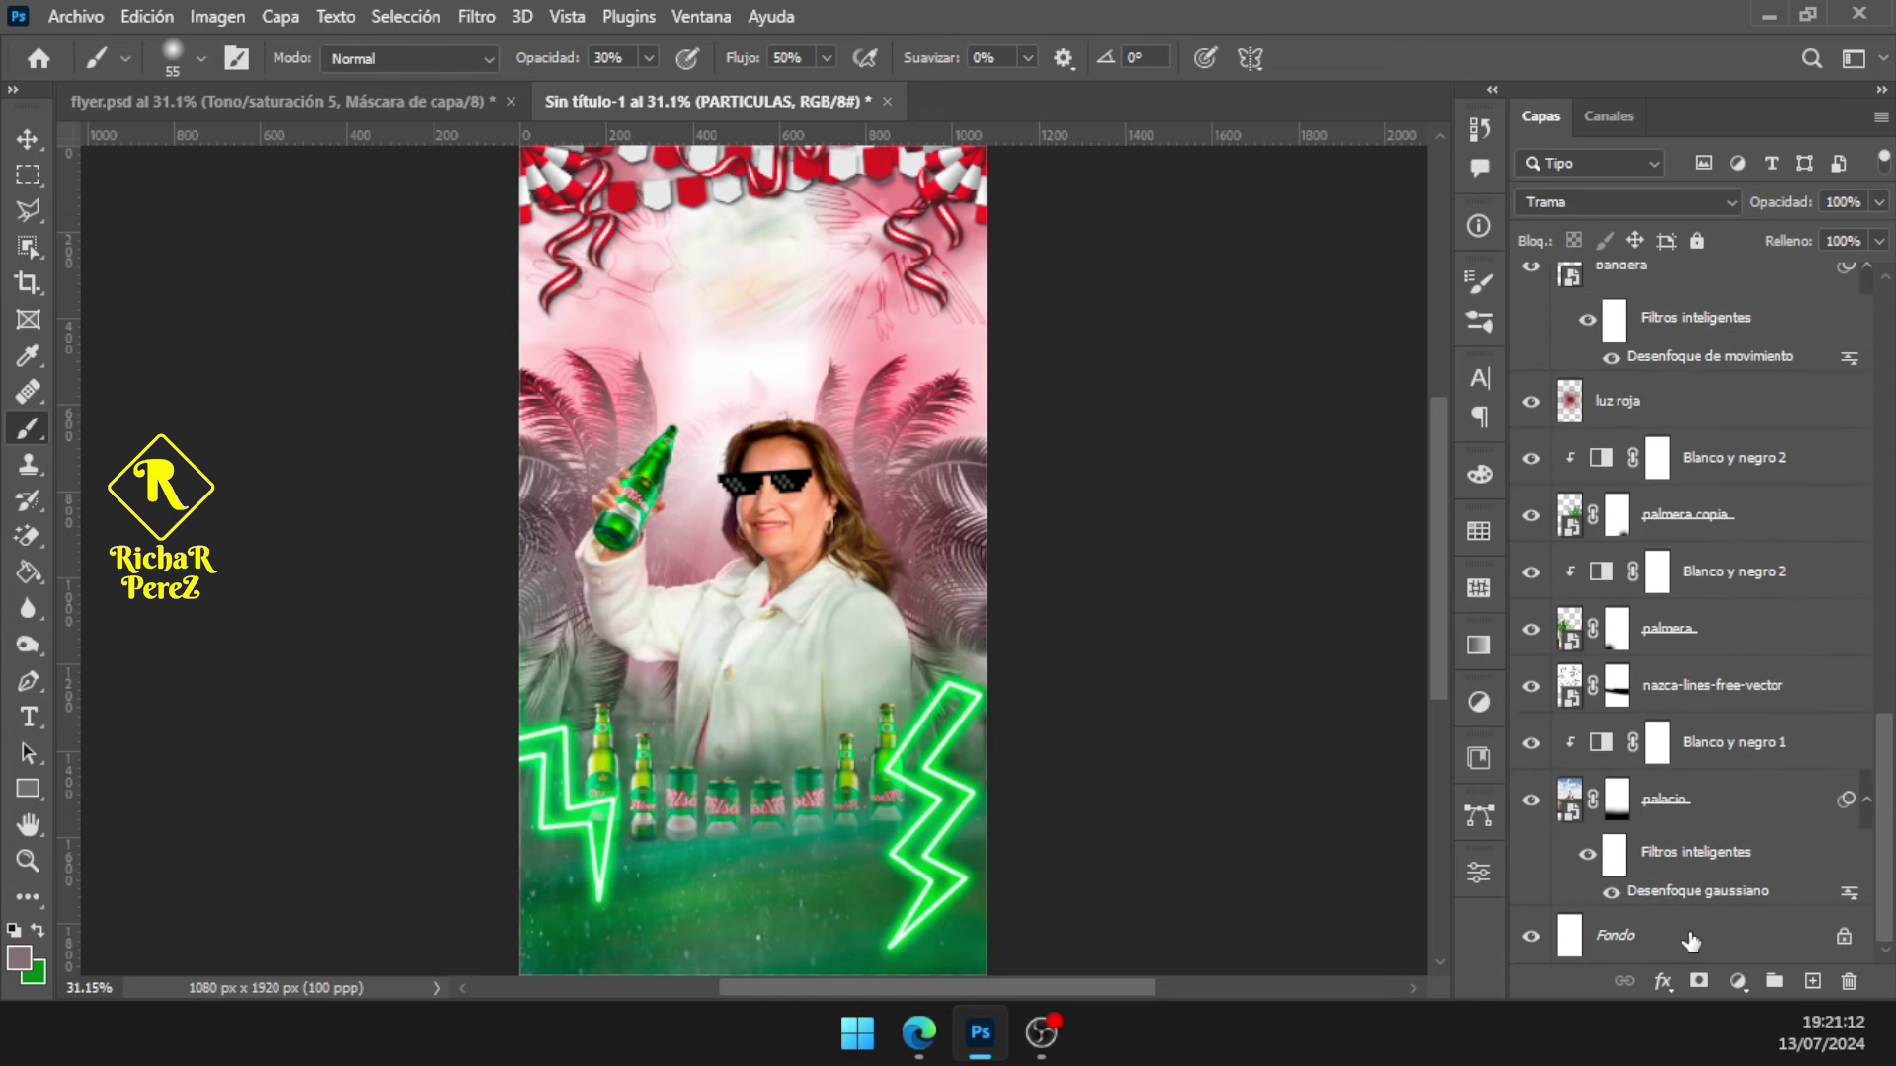
pyautogui.keyDown('shift'); pyautogui.click(1686, 802); pyautogui.keyUp('shift')
# Group the selected layers as 'imagenes' and drag the flyer's text layers in
pyautogui.hotkey('ctrl', 'g')
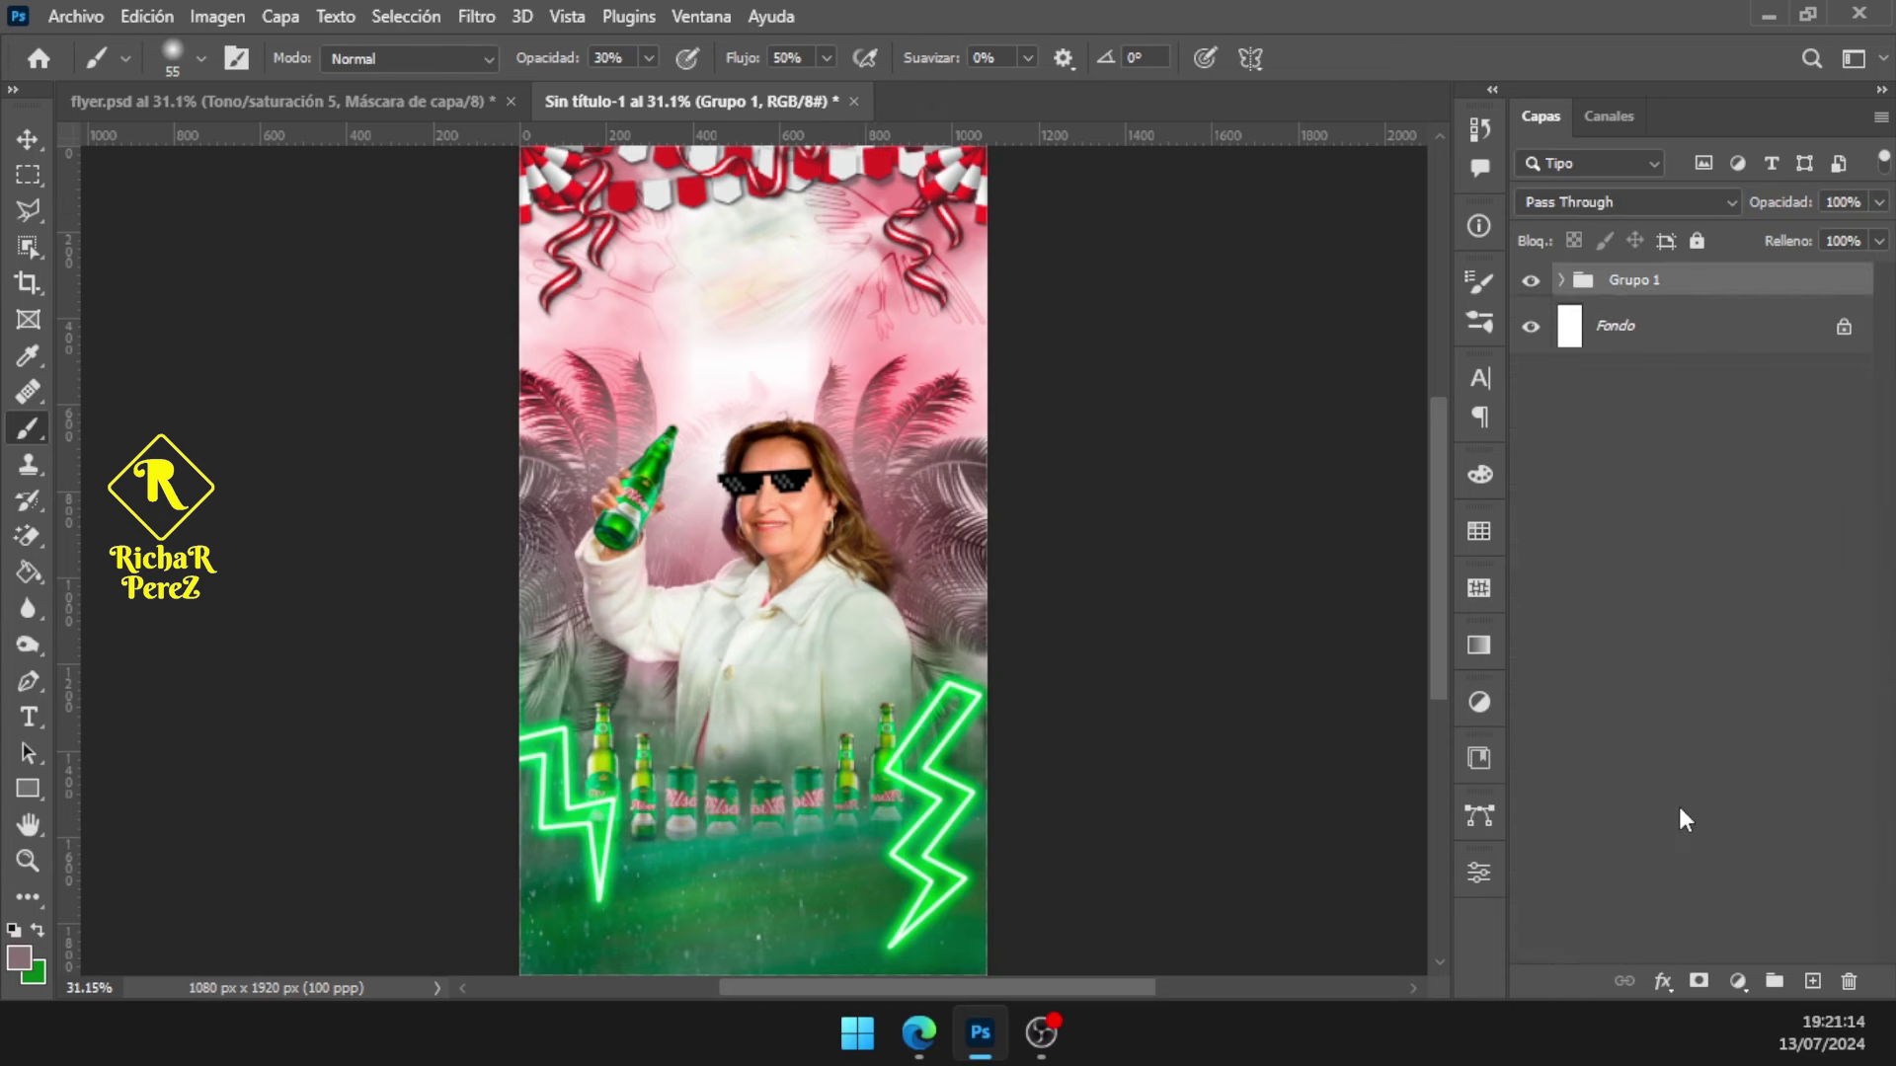
pyautogui.doubleClick(1634, 280)
pyautogui.write('i9m')
pyautogui.press('Return')
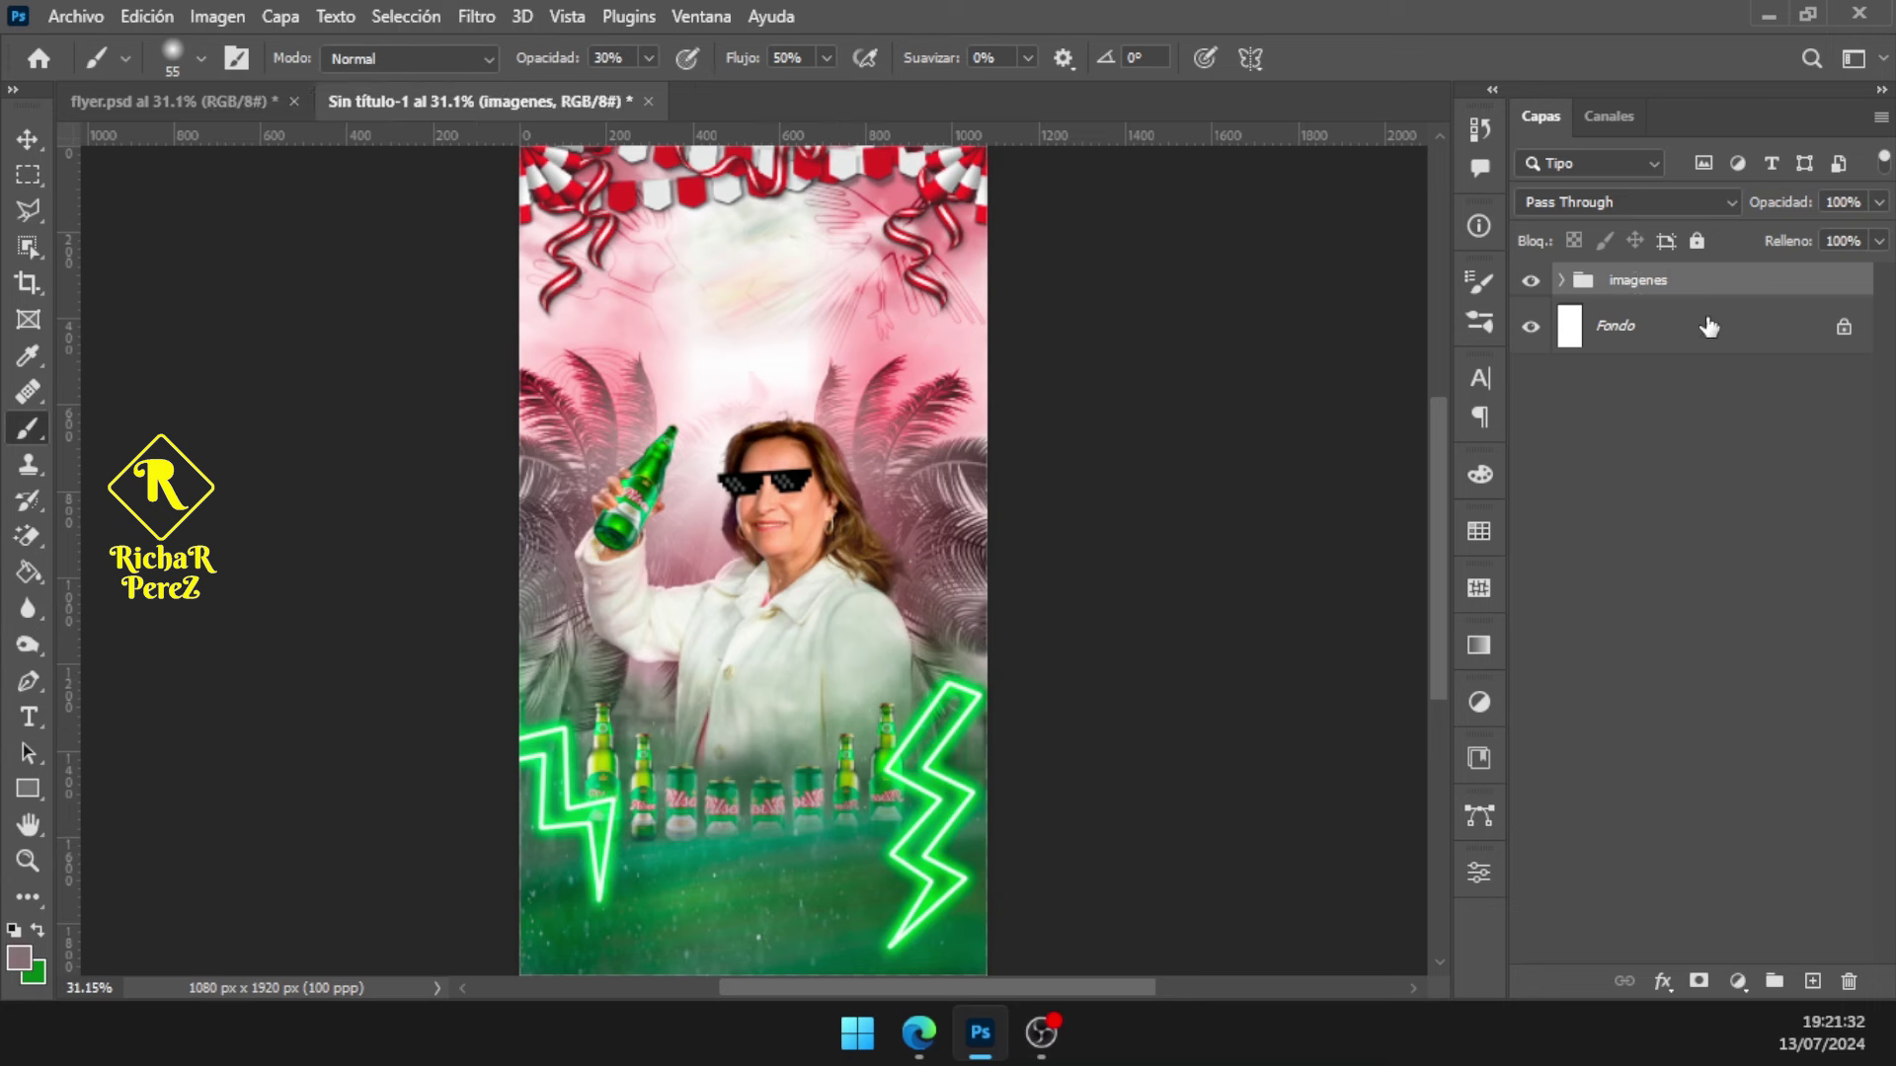
pyautogui.moveTo(1708, 323); pyautogui.dragTo(1708, 326)
# Free-transform Capa 3 and nudge its neon bolts lower with the arrow keys
pyautogui.scroll(-1, 1039, 596)
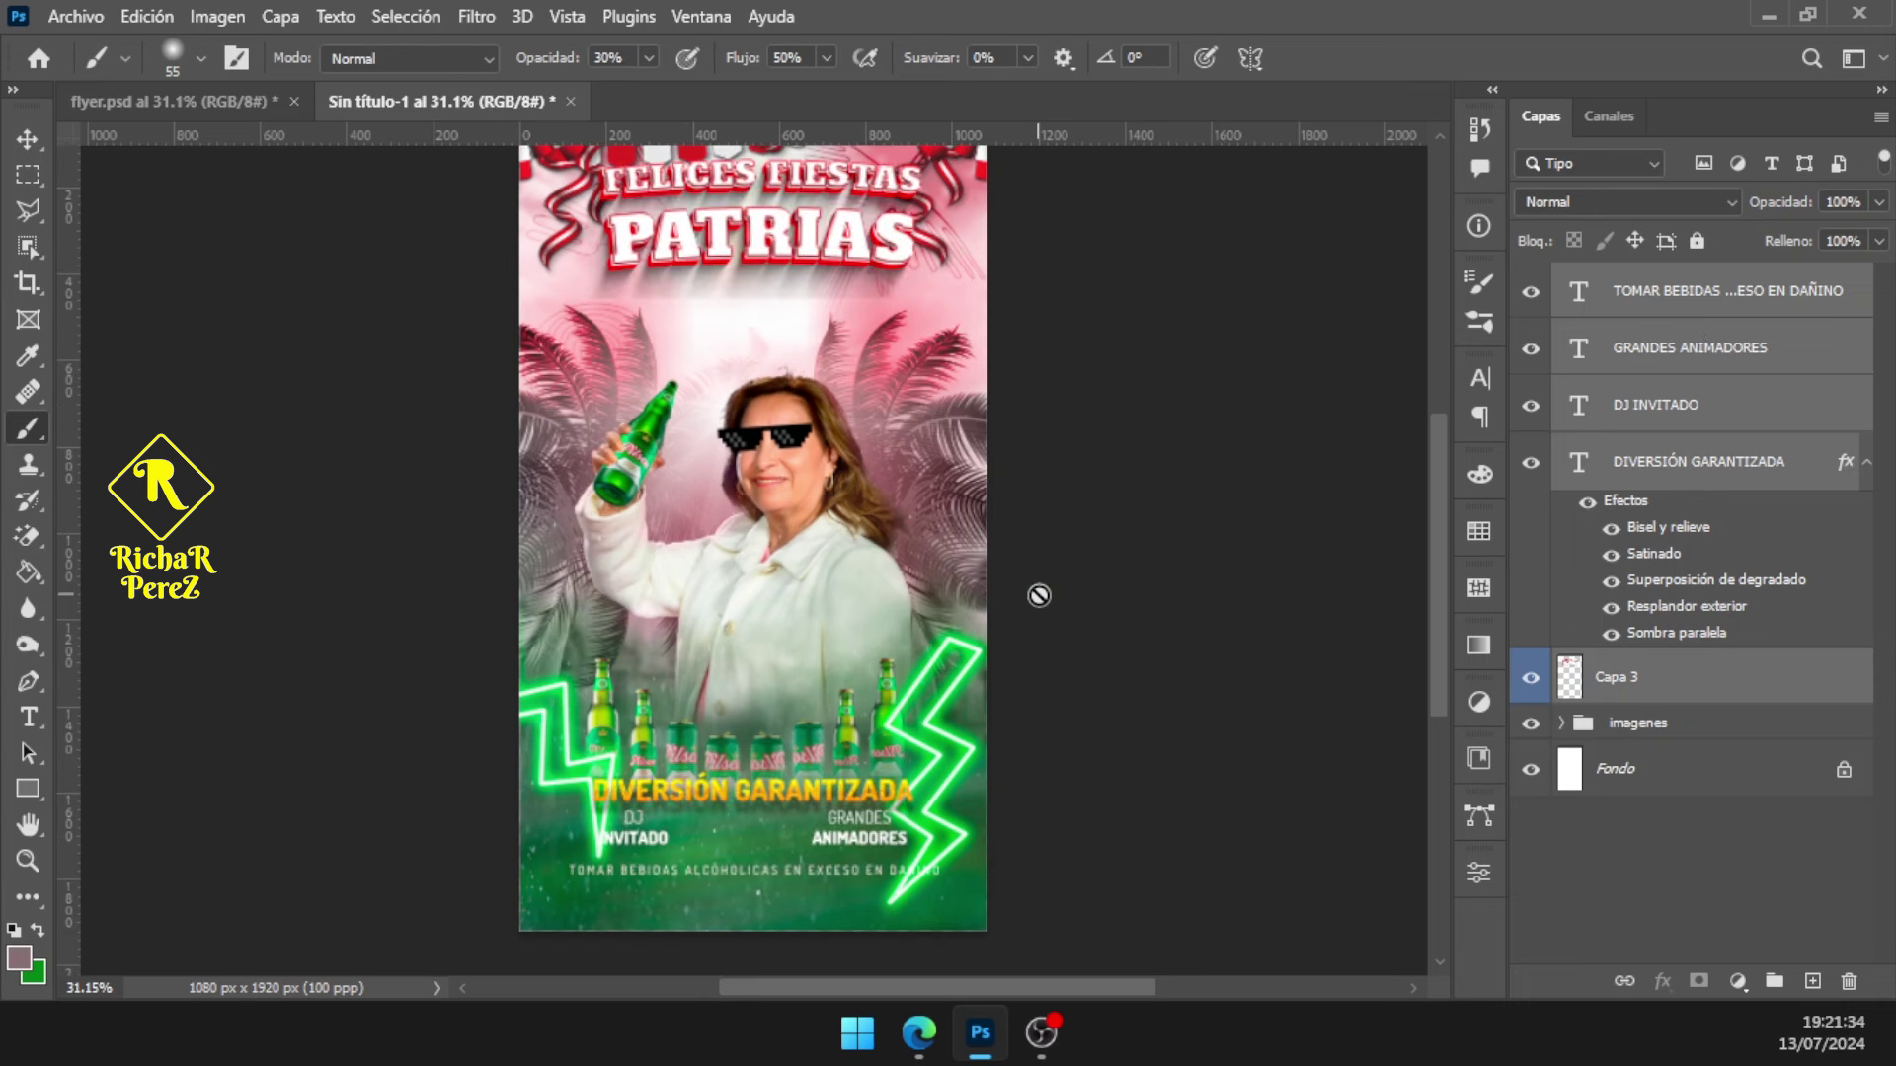
pyautogui.hotkey('ctrl', 't')
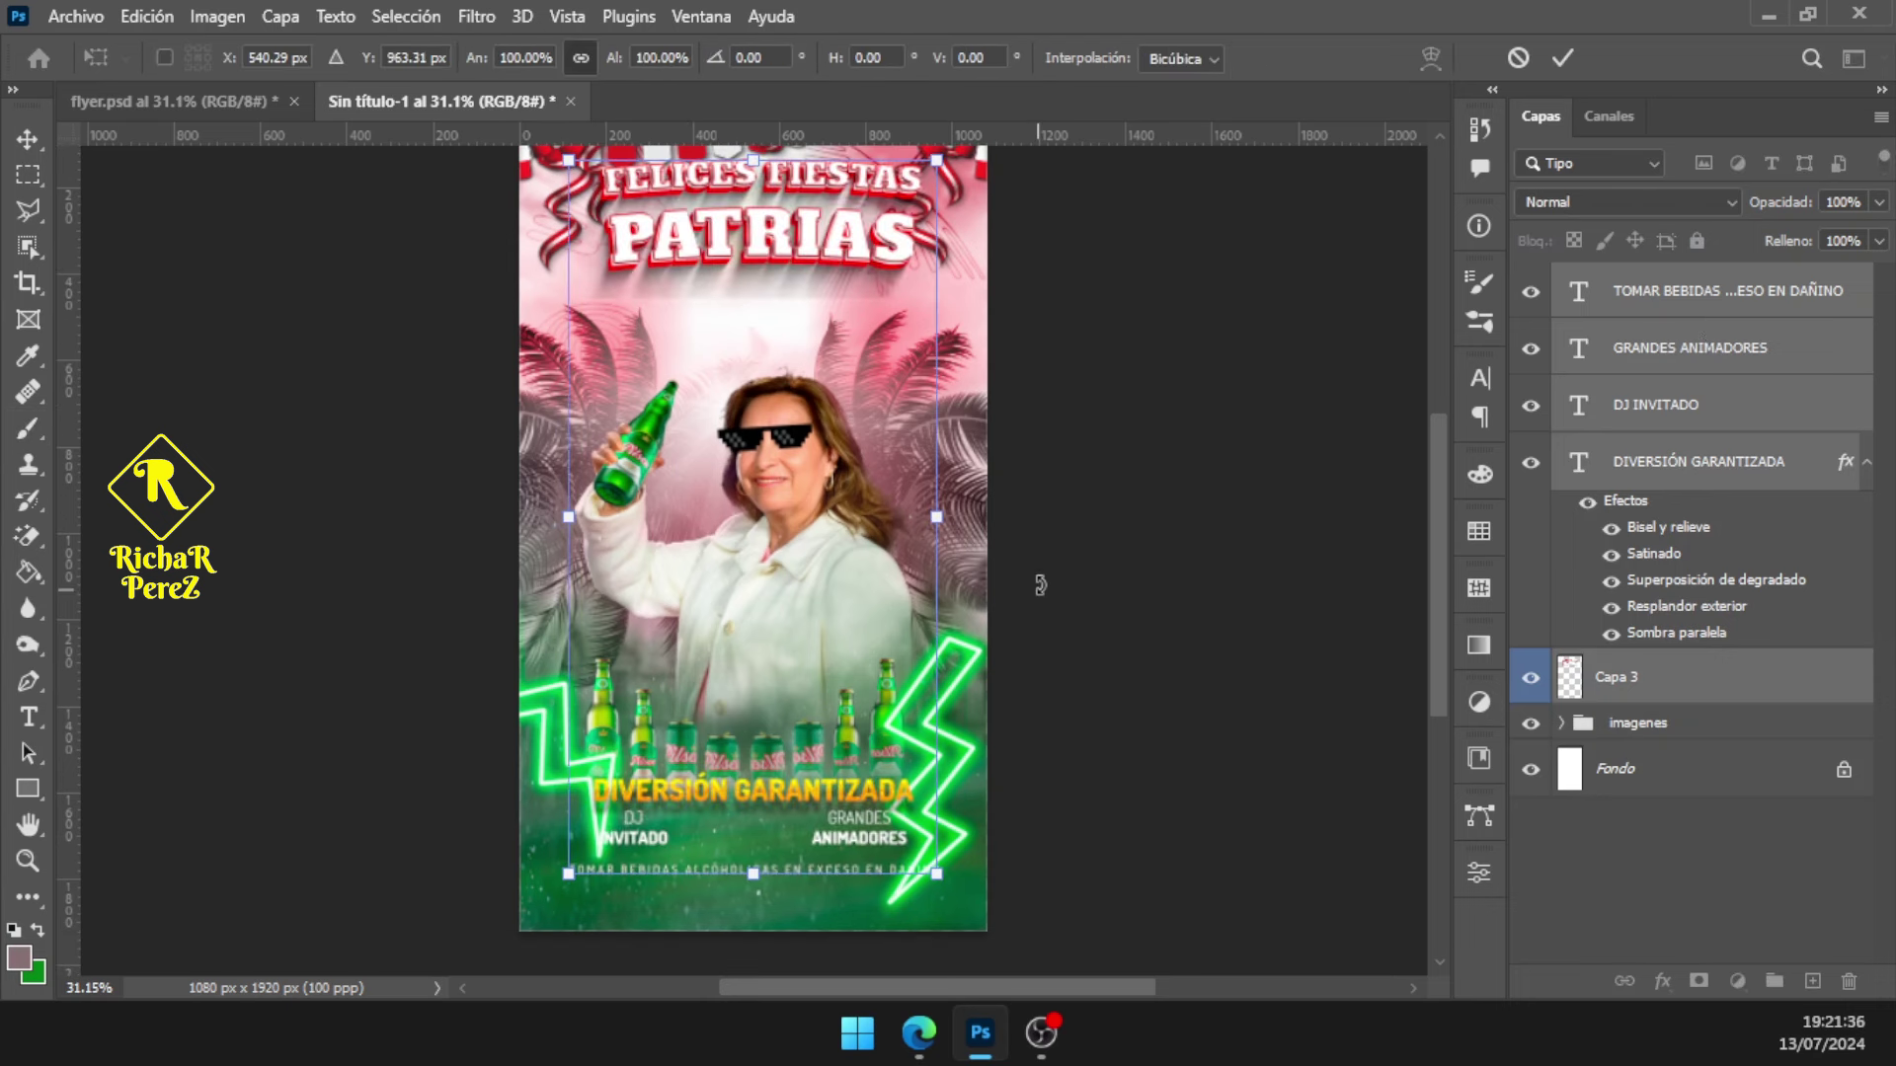
pyautogui.hotkey('shift', 'Down')
pyautogui.hotkey('shift', 'Down')
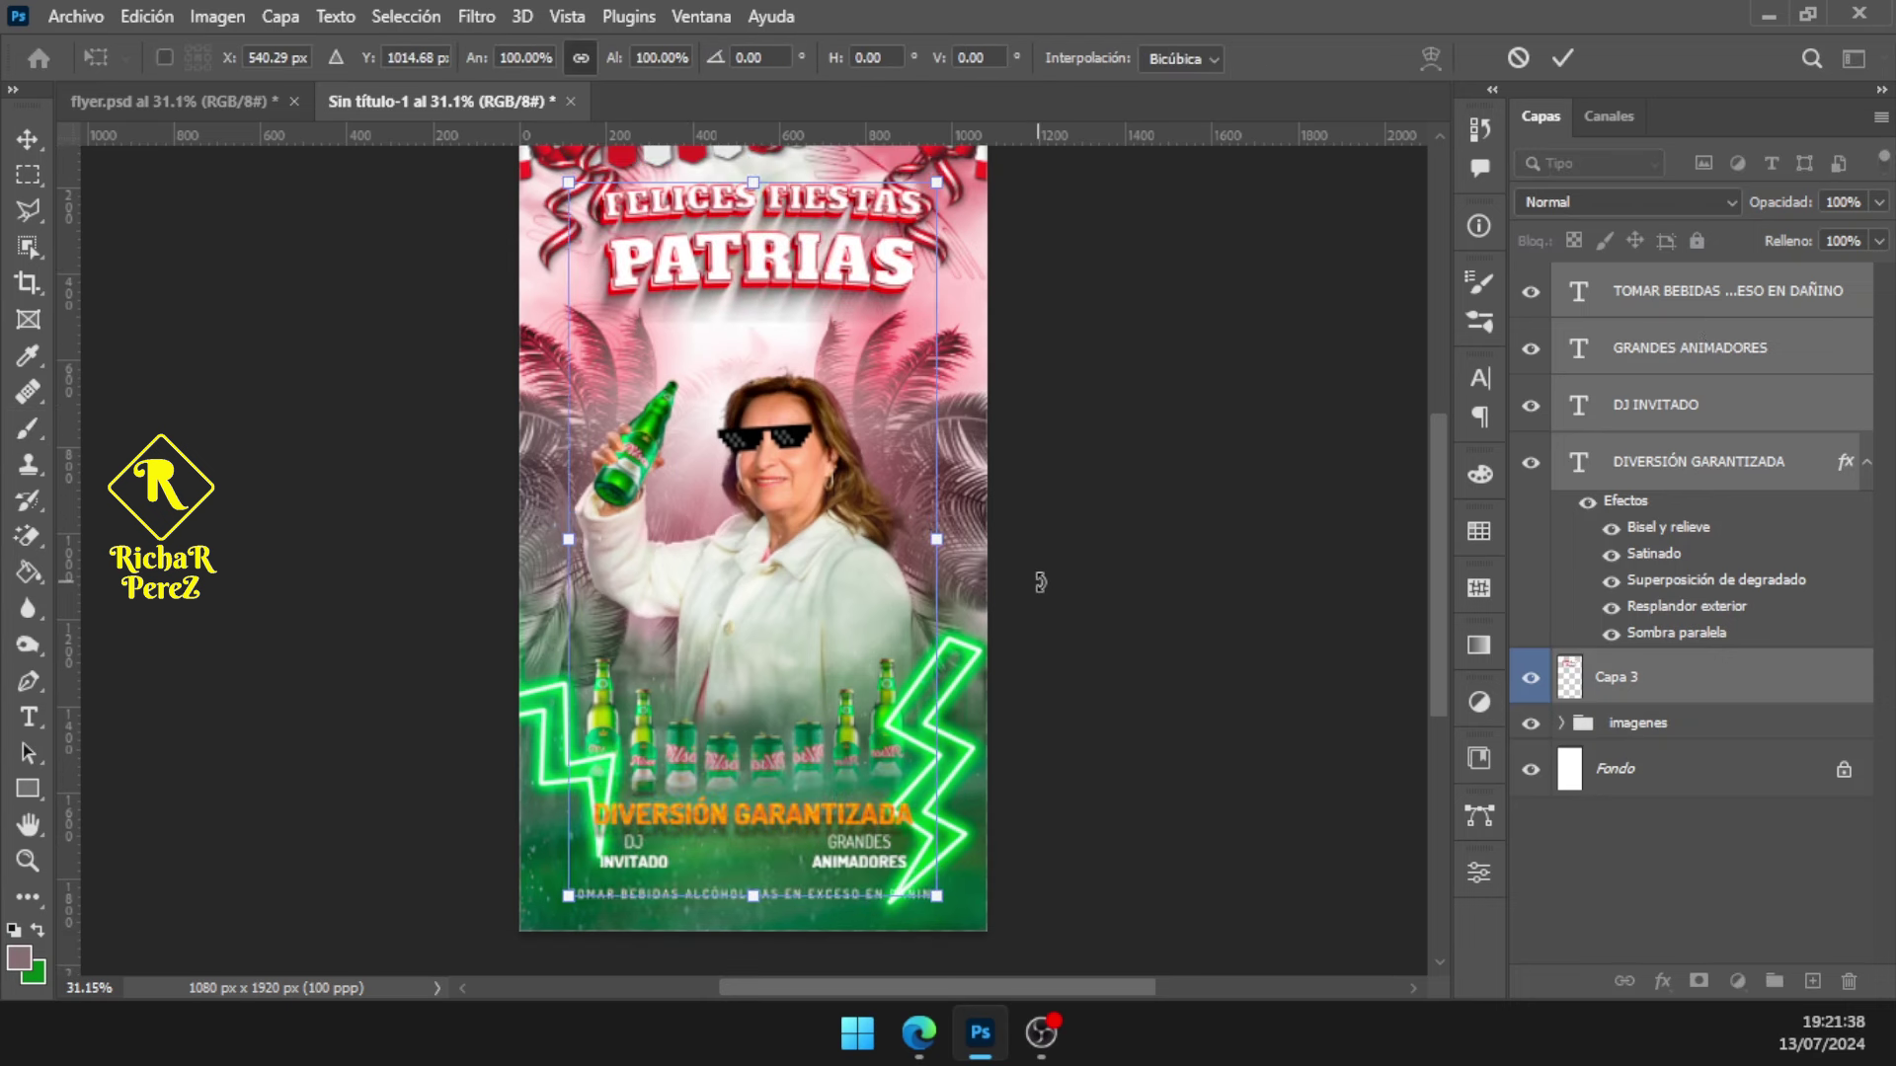
pyautogui.press('Down')
pyautogui.press('Down')
pyautogui.press('Down')
pyautogui.press('Down')
pyautogui.press('Down')
pyautogui.press('Down')
pyautogui.press('Down')
pyautogui.press('Down')
pyautogui.press('Down')
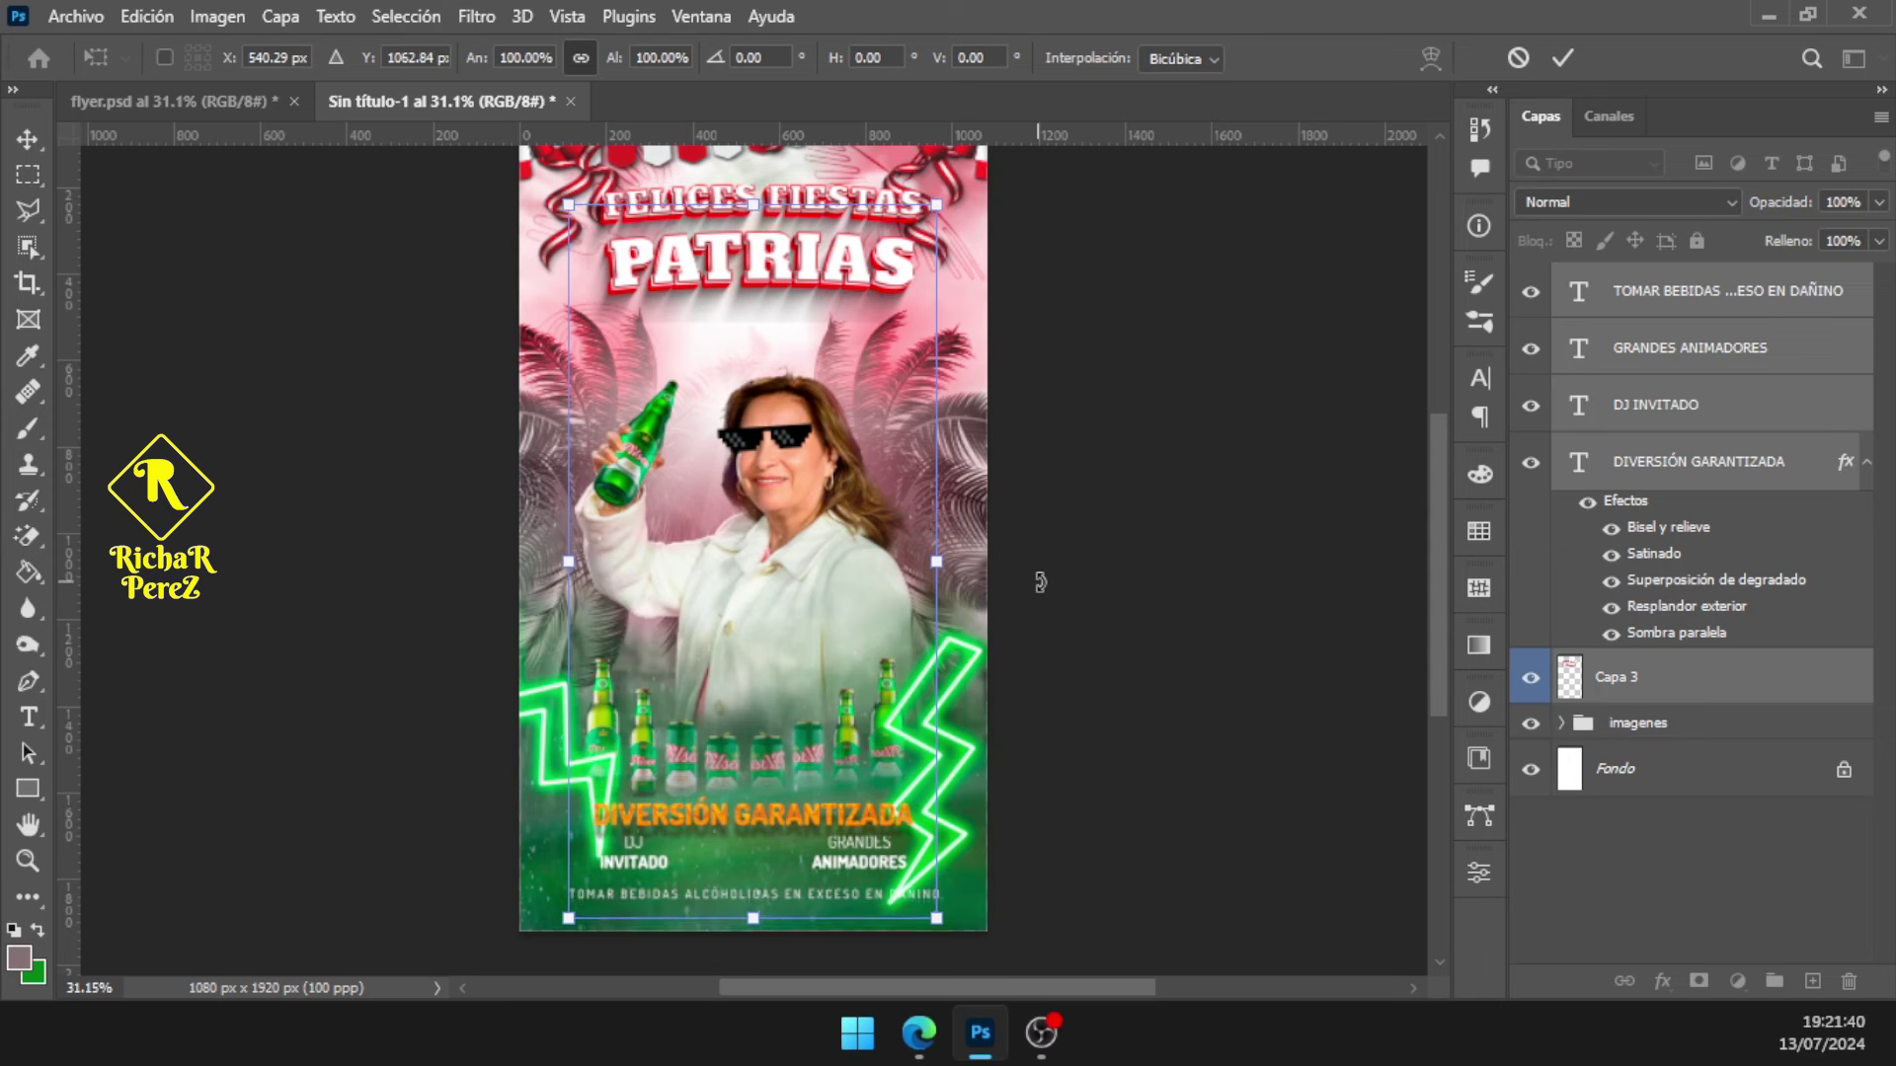
pyautogui.press('Down')
pyautogui.press('Down')
pyautogui.press('Down')
pyautogui.press('Up')
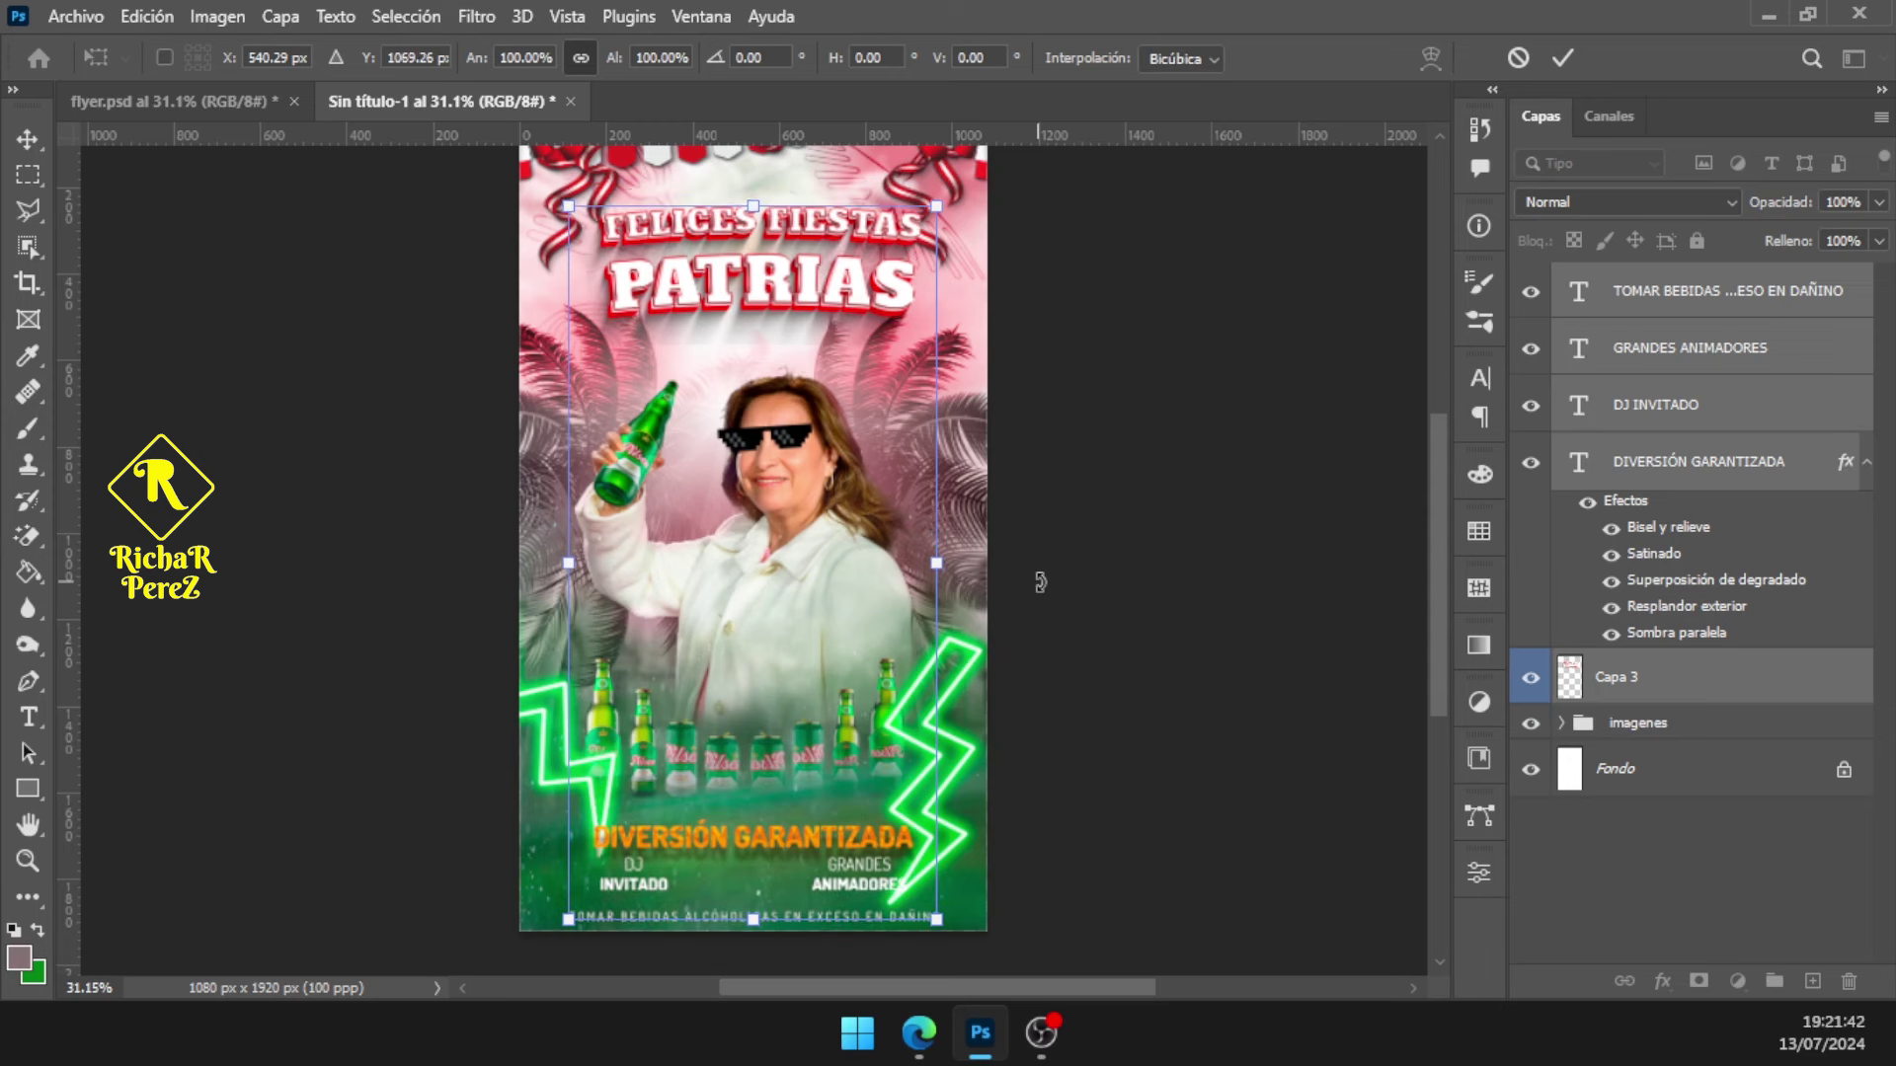
pyautogui.press('Return')
pyautogui.press('b')
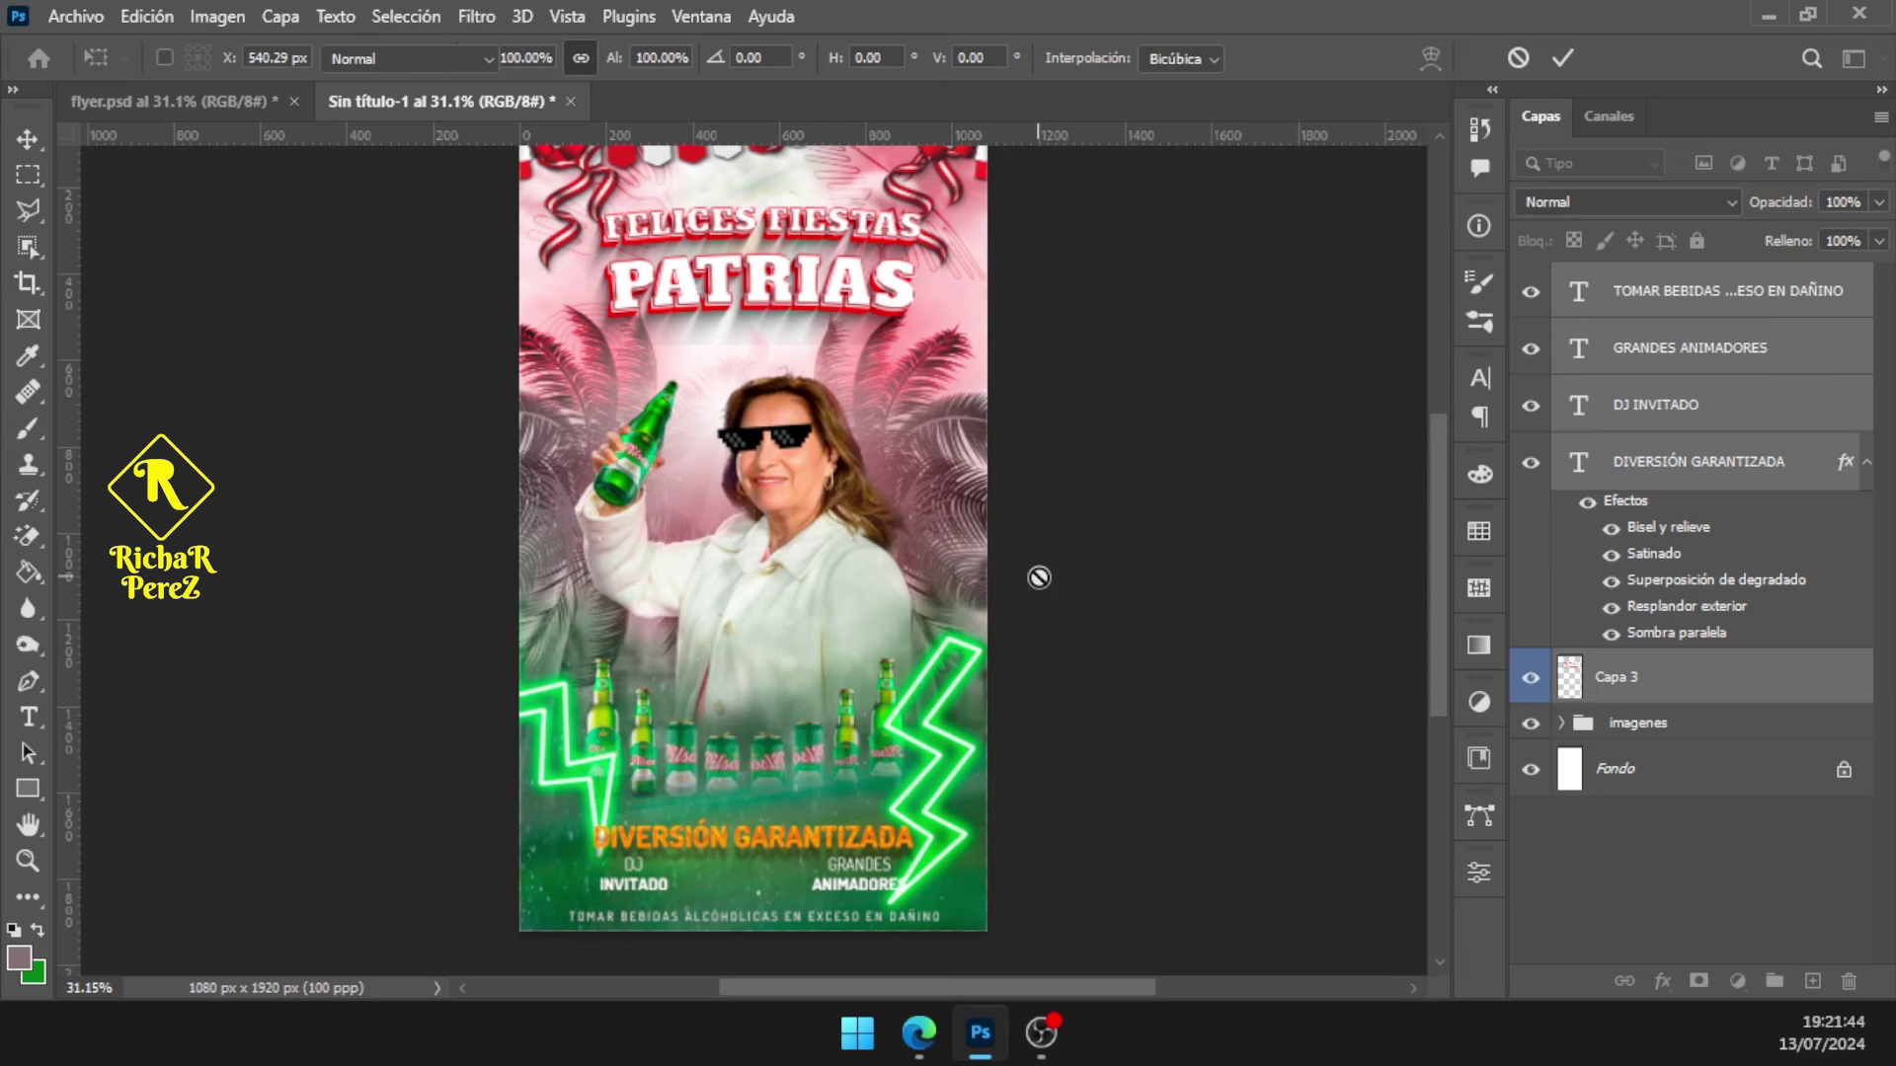
# Toggle Capa 3, DIVERSIÓN GARANTIZADA and GRANDES ANIMADORES visibility, then select TOMAR BEBIDAS
pyautogui.click(1681, 699)
pyautogui.click(1531, 680)
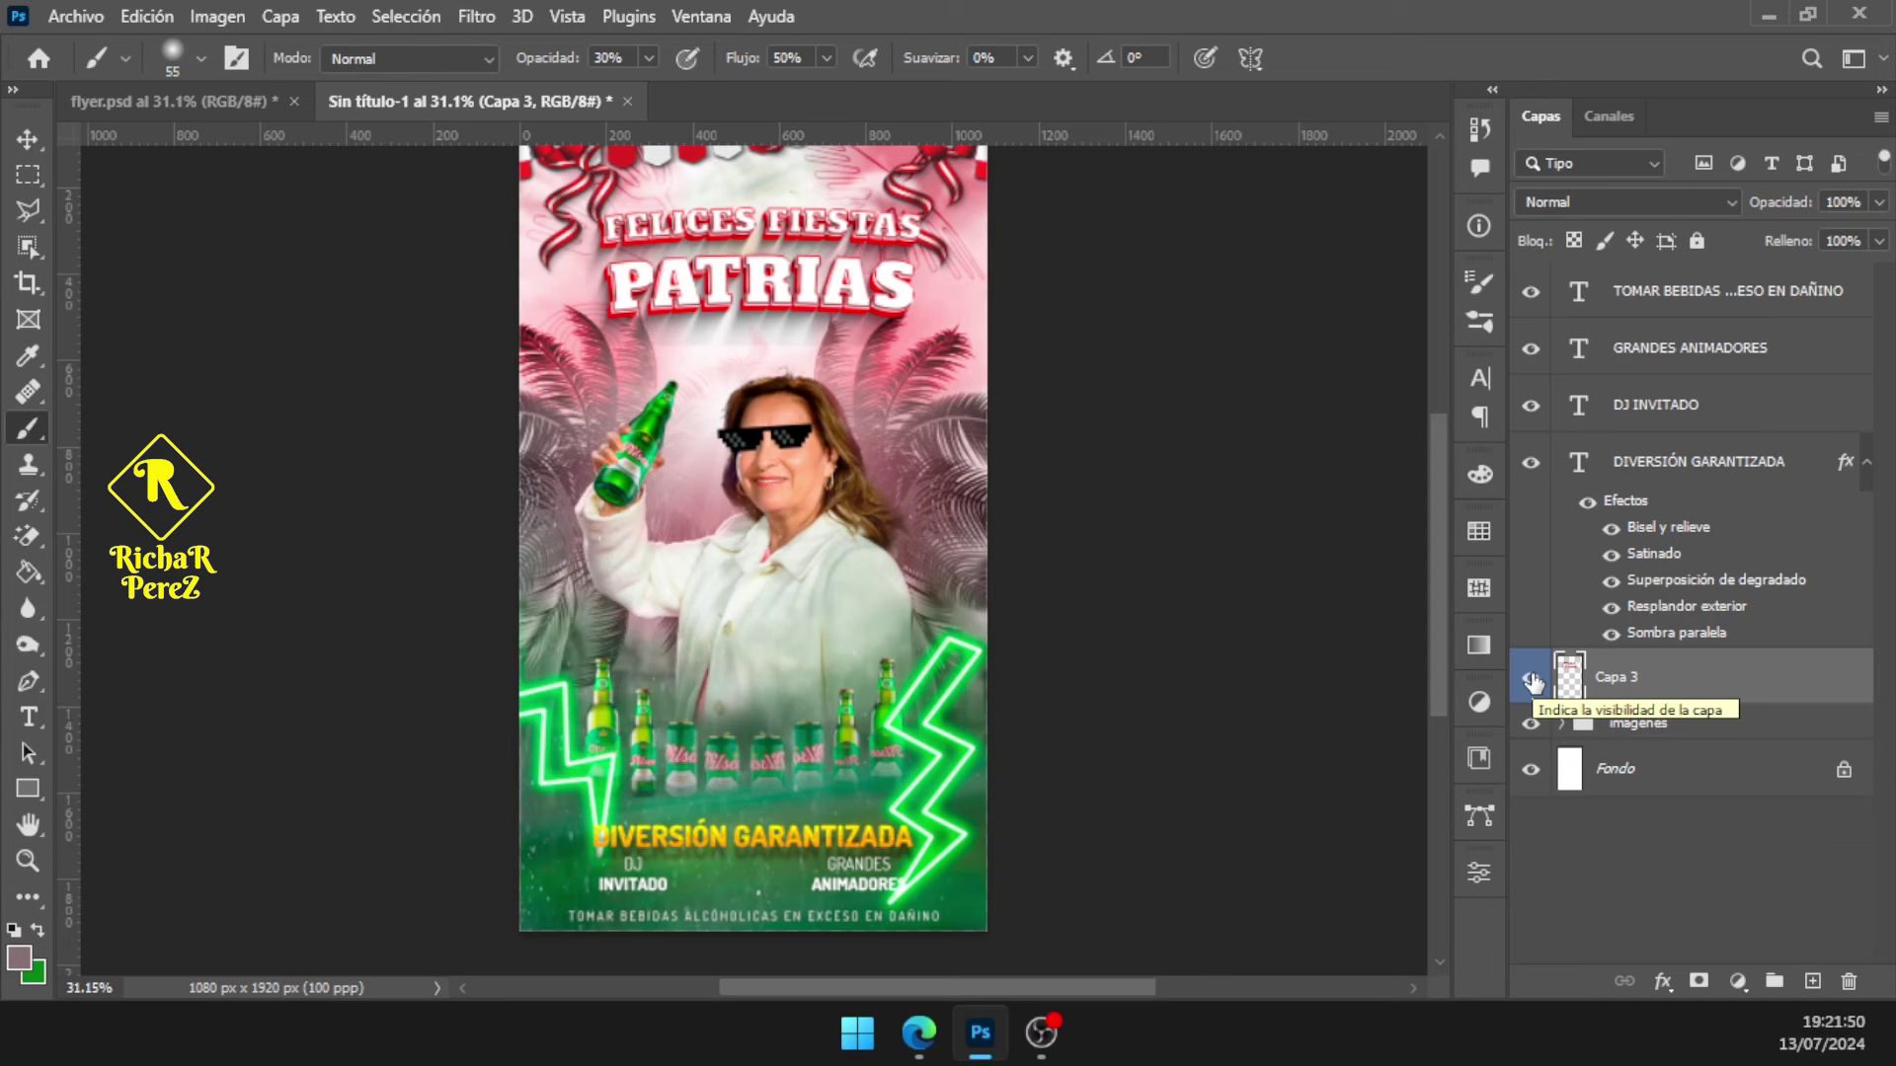
pyautogui.click(1531, 463)
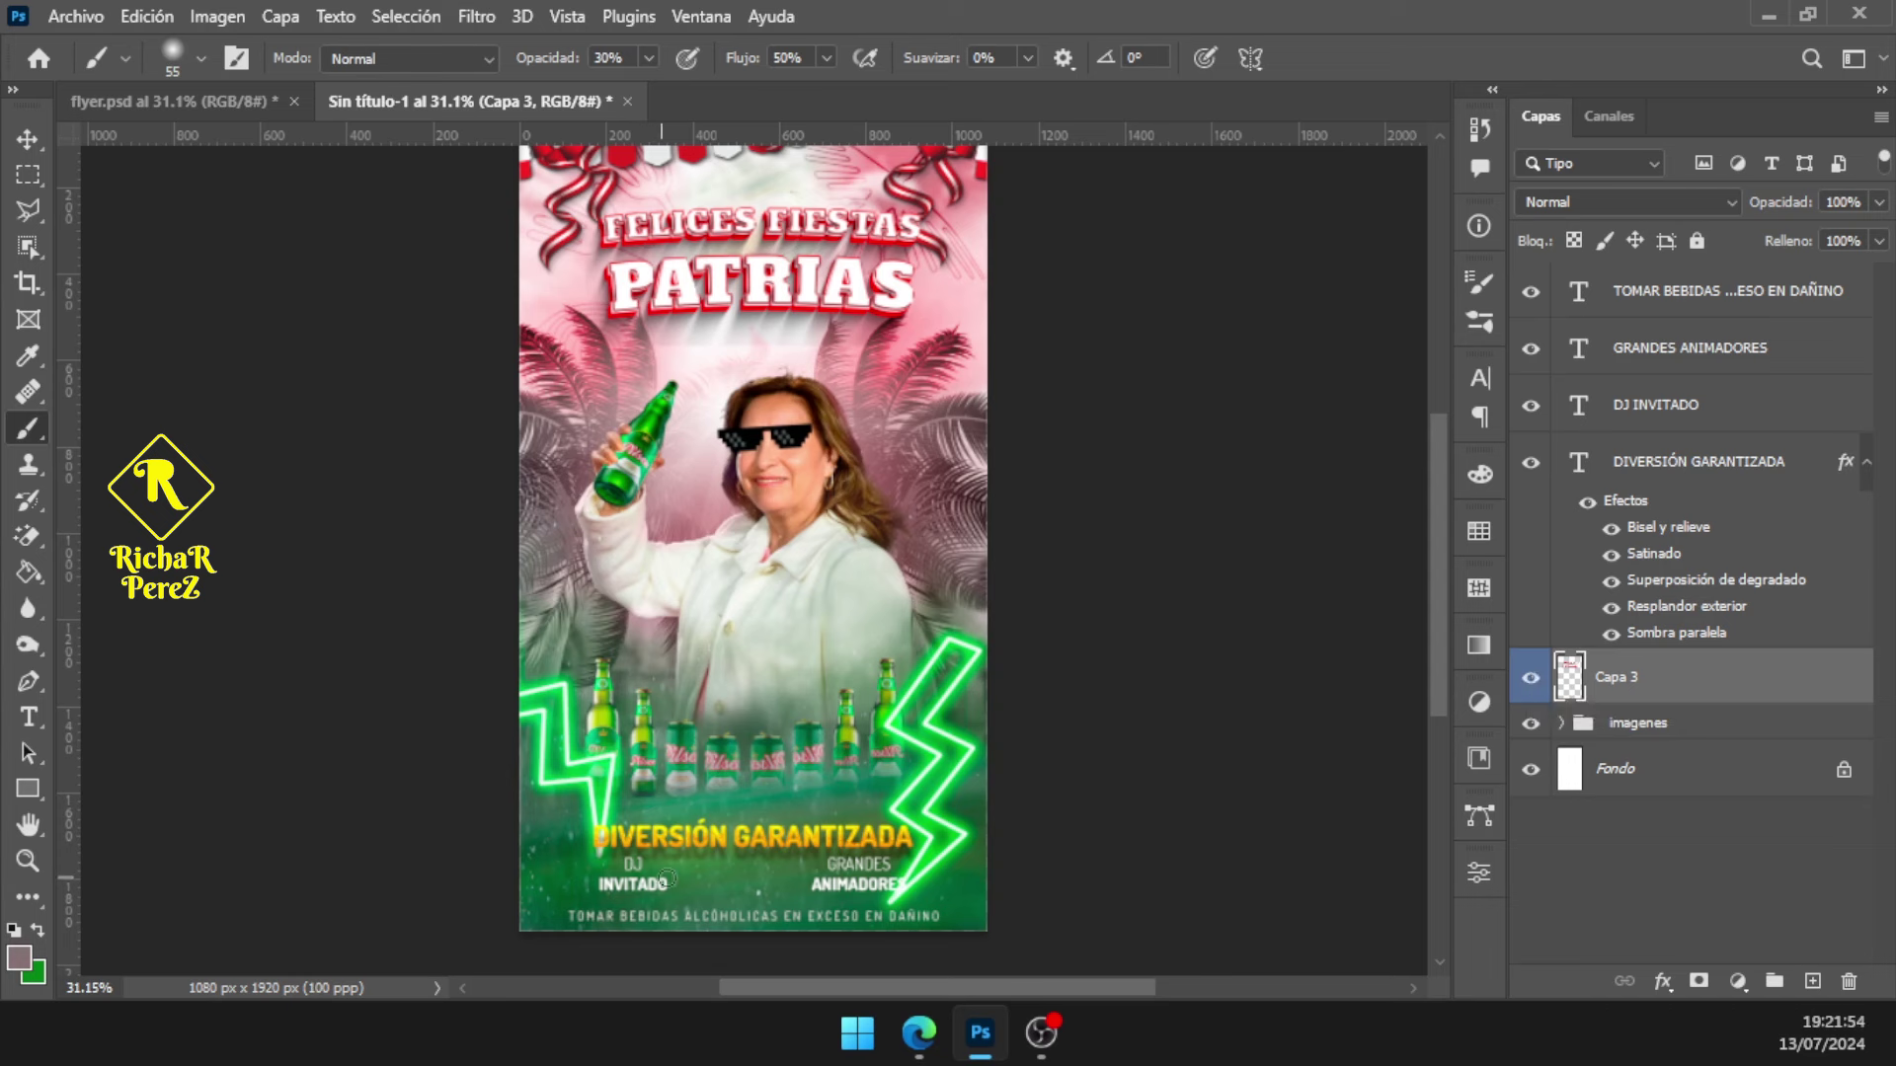
pyautogui.click(1531, 350)
pyautogui.click(1768, 316)
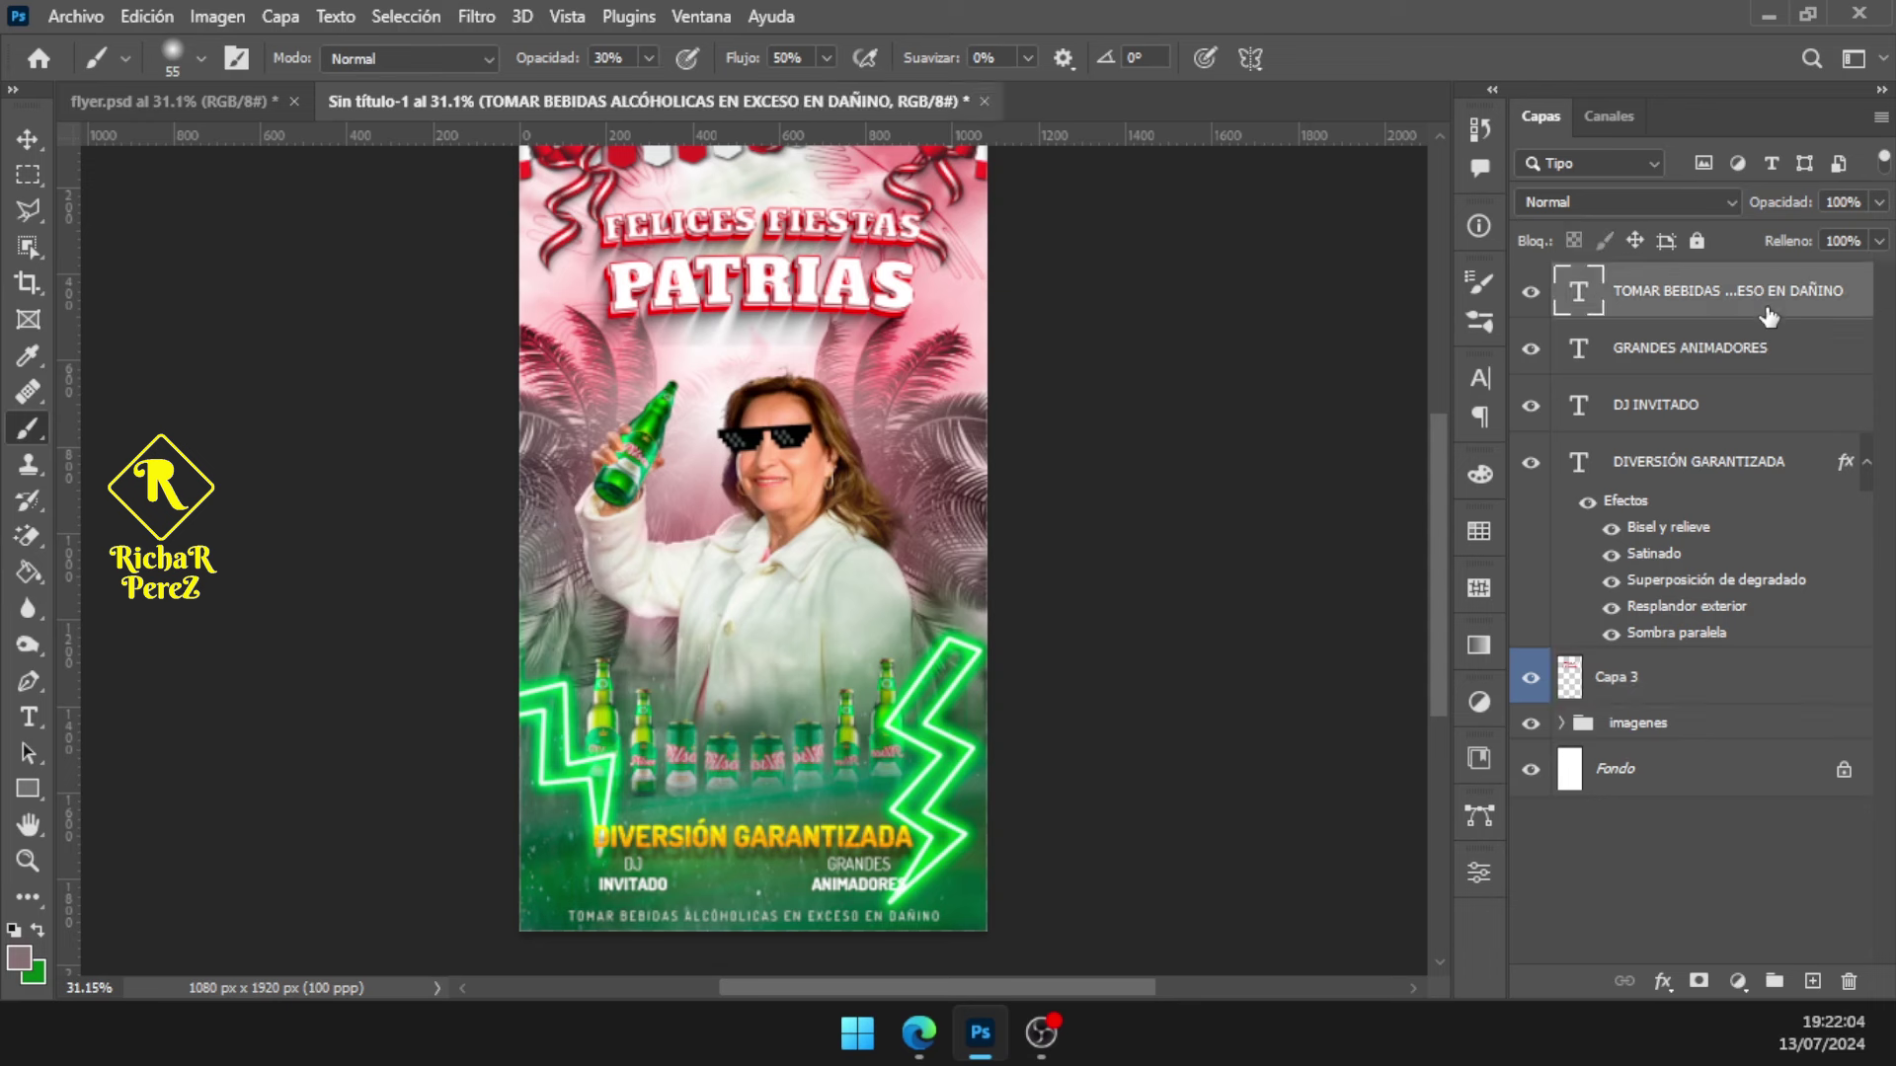